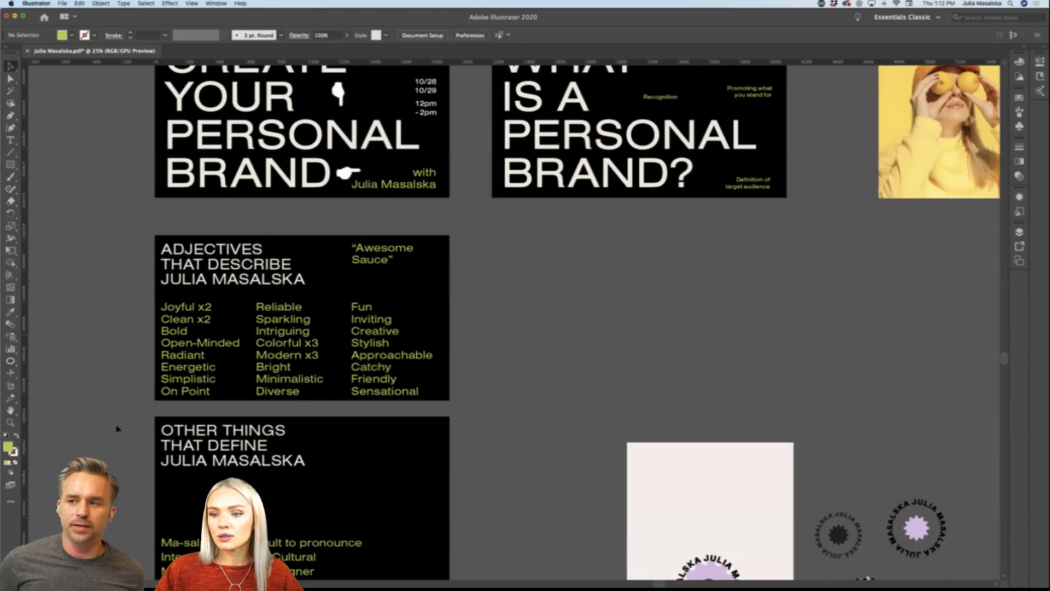
{"action": "scroll", "coordinate": [116, 428], "scroll_direction": "down", "scroll_amount": 6}
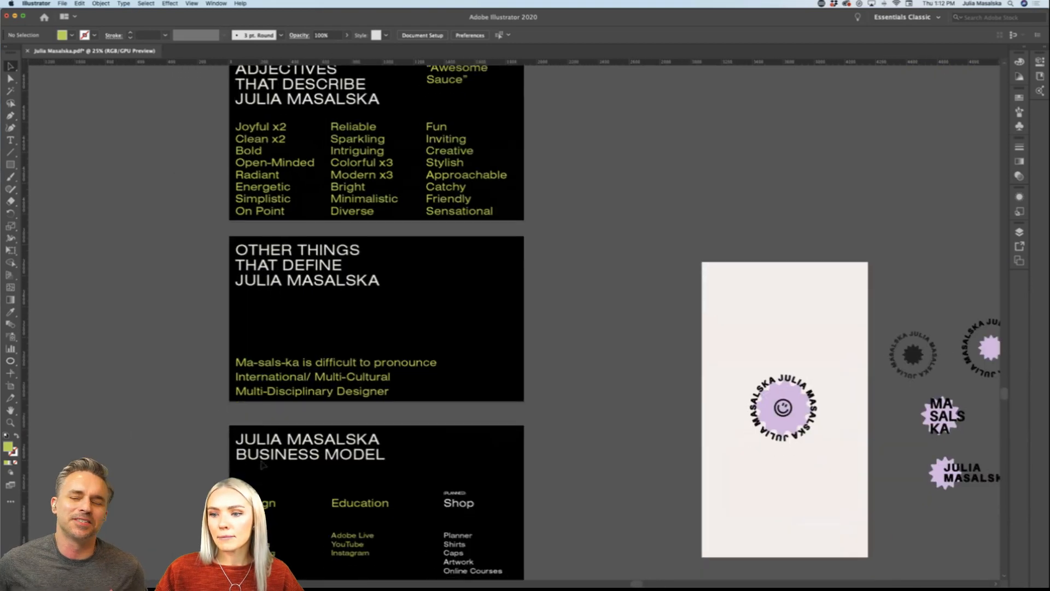
Step: Review the black presentation slides, from the adjectives and business model through brand needs to the social media assets templates
{"action": "scroll", "coordinate": [304, 464], "scroll_direction": "up", "scroll_amount": 5}
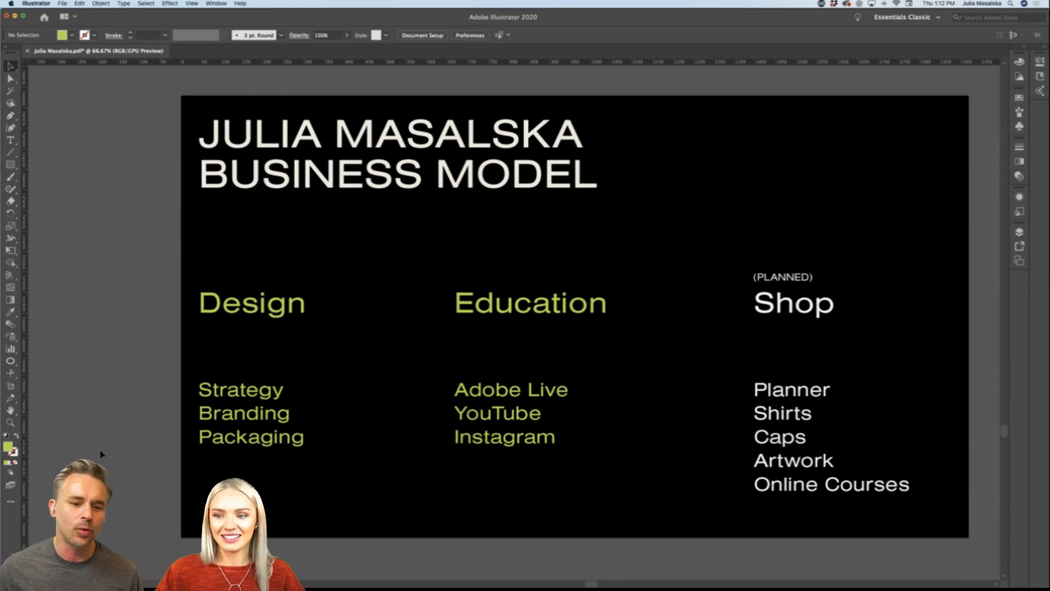
{"action": "scroll", "coordinate": [100, 454], "scroll_direction": "down", "scroll_amount": 6}
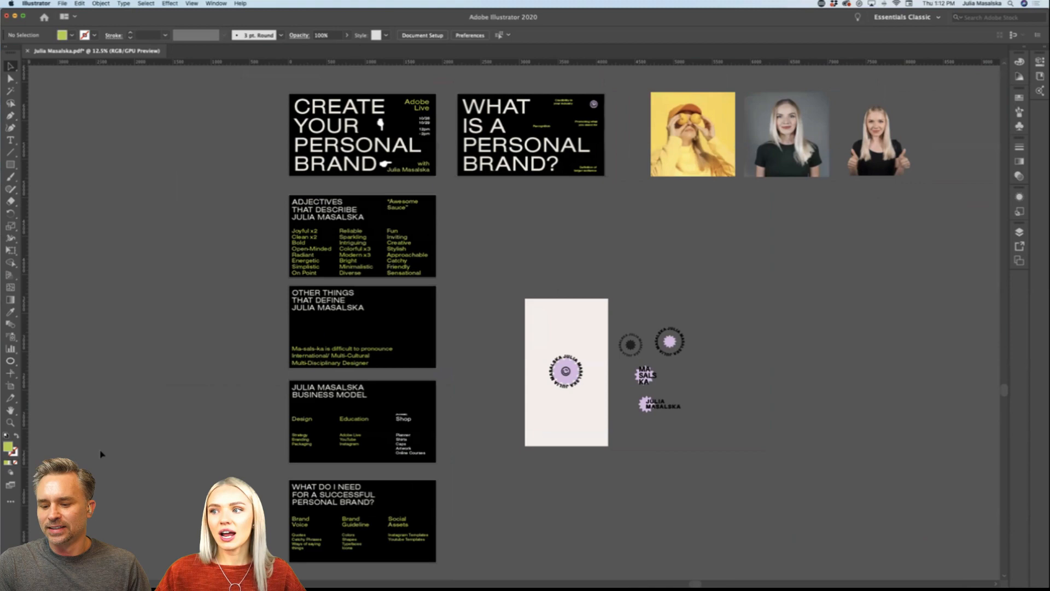
{"action": "scroll", "coordinate": [101, 454], "scroll_direction": "left", "scroll_amount": 3}
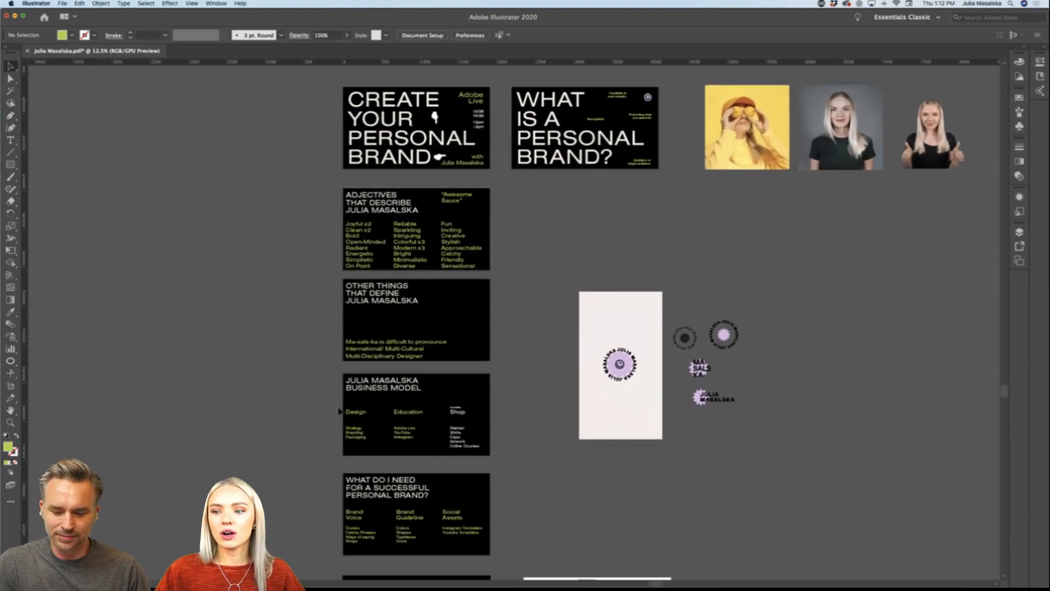
{"action": "scroll", "coordinate": [339, 411], "scroll_direction": "down", "scroll_amount": 2}
{"action": "scroll", "coordinate": [339, 412], "scroll_direction": "up", "scroll_amount": 4}
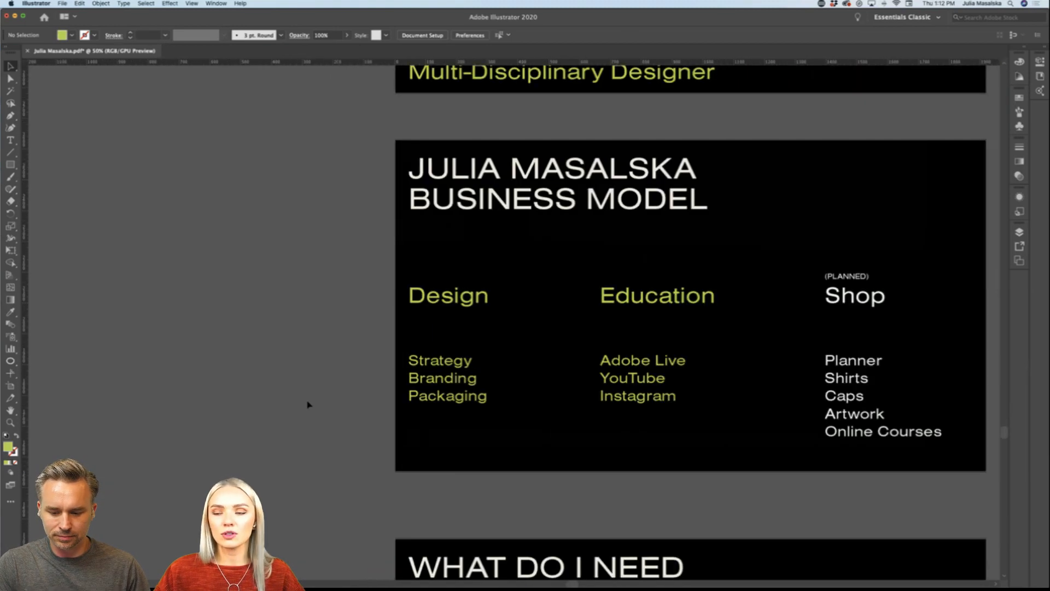
{"action": "scroll", "coordinate": [308, 405], "scroll_direction": "right", "scroll_amount": 3}
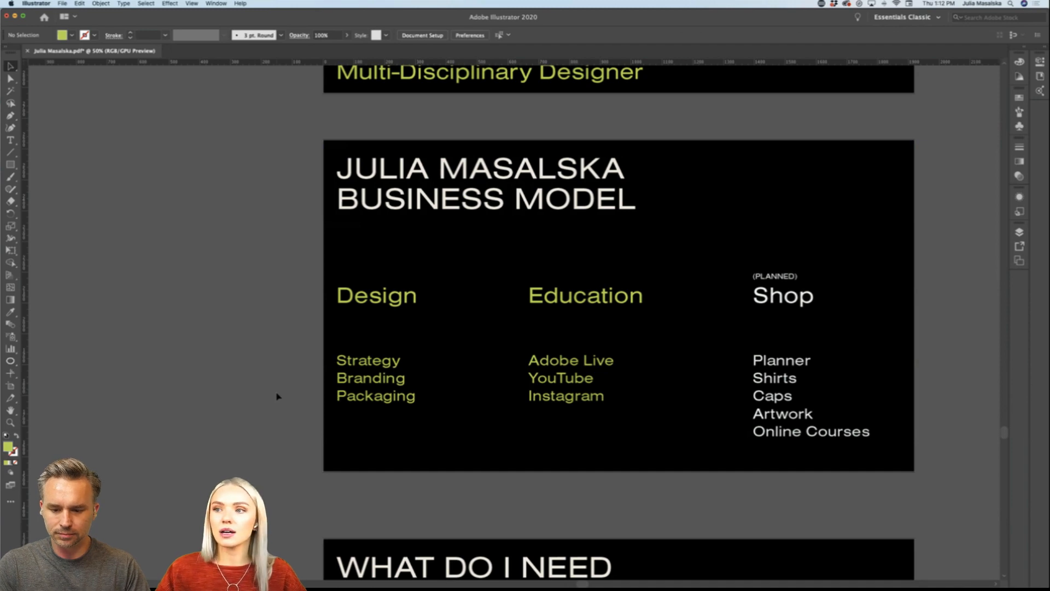
{"action": "scroll", "coordinate": [278, 396], "scroll_direction": "down", "scroll_amount": 15}
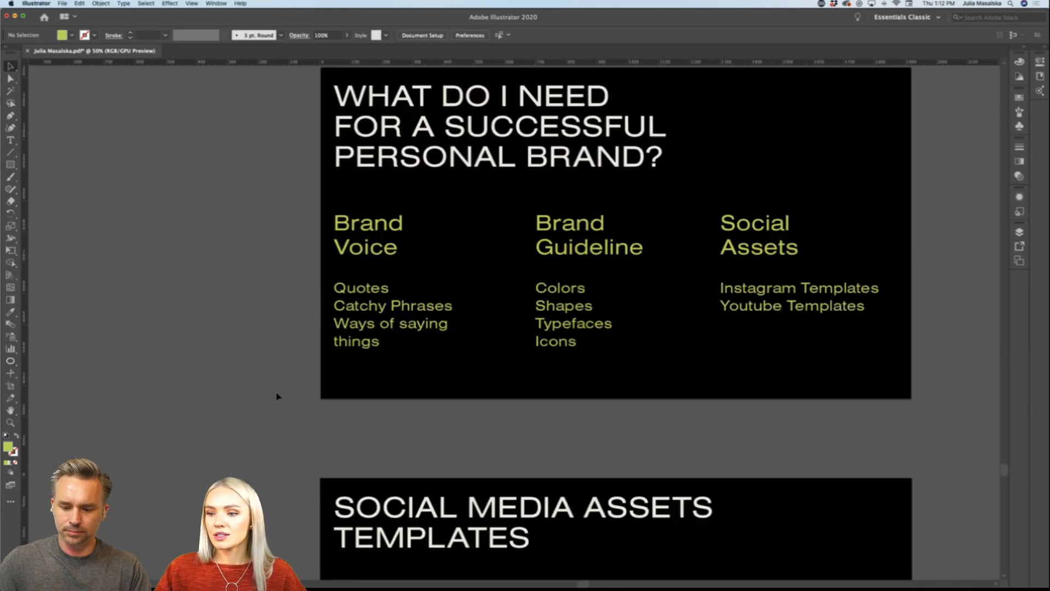
{"action": "scroll", "coordinate": [277, 396], "scroll_direction": "down", "scroll_amount": 5}
{"action": "scroll", "coordinate": [277, 395], "scroll_direction": "down", "scroll_amount": 2}
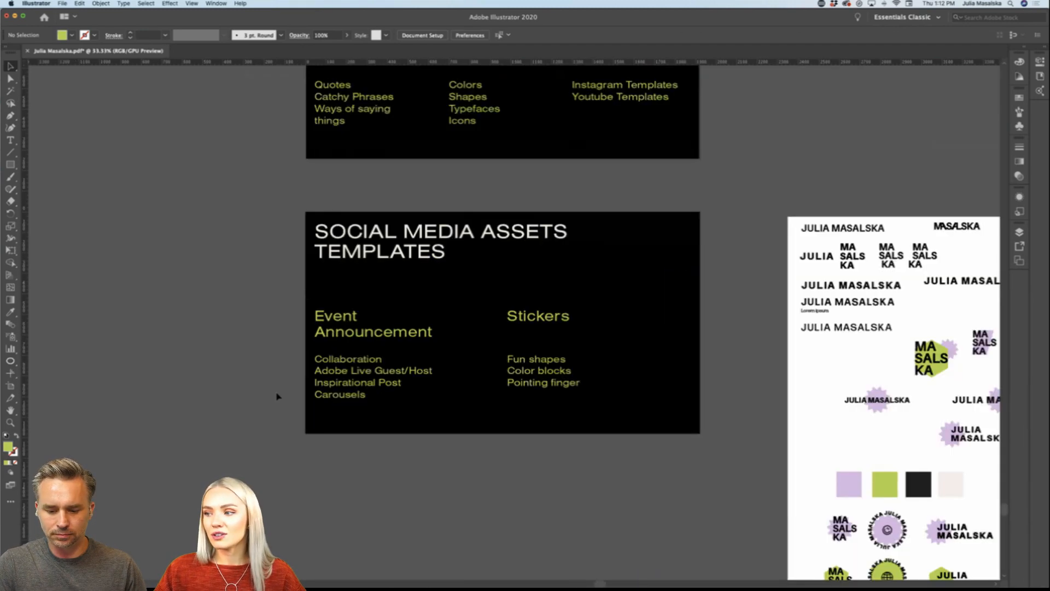
{"action": "scroll", "coordinate": [668, 540], "scroll_direction": "down", "scroll_amount": 2}
Step: Examine the logo variations, badges and colour swatches on the white logo sheet alongside the social media assets templates slide
{"action": "scroll", "coordinate": [668, 540], "scroll_direction": "right", "scroll_amount": 6}
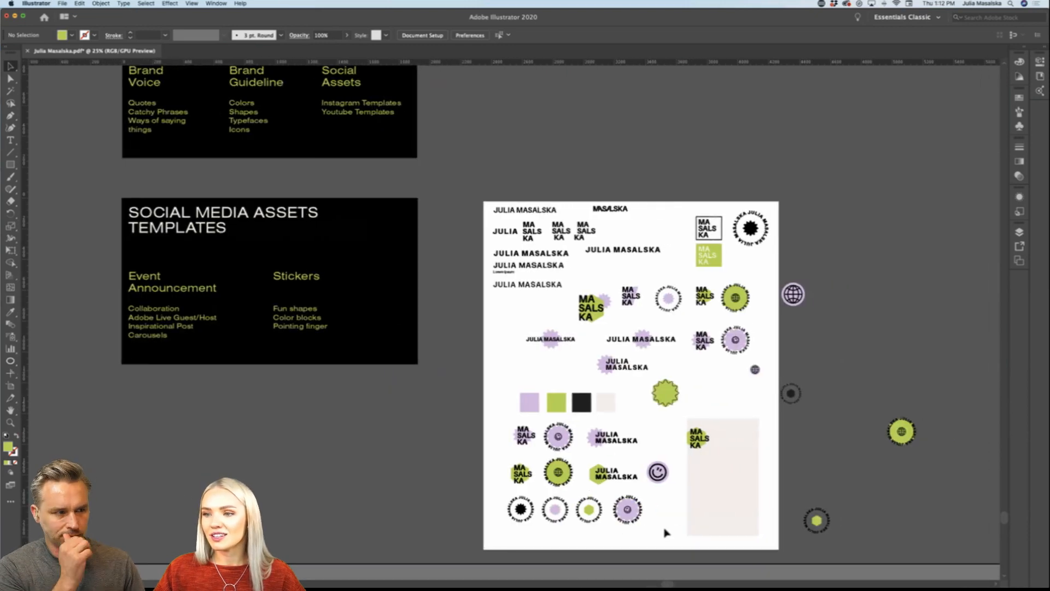
{"action": "scroll", "coordinate": [666, 532], "scroll_direction": "up", "scroll_amount": 10}
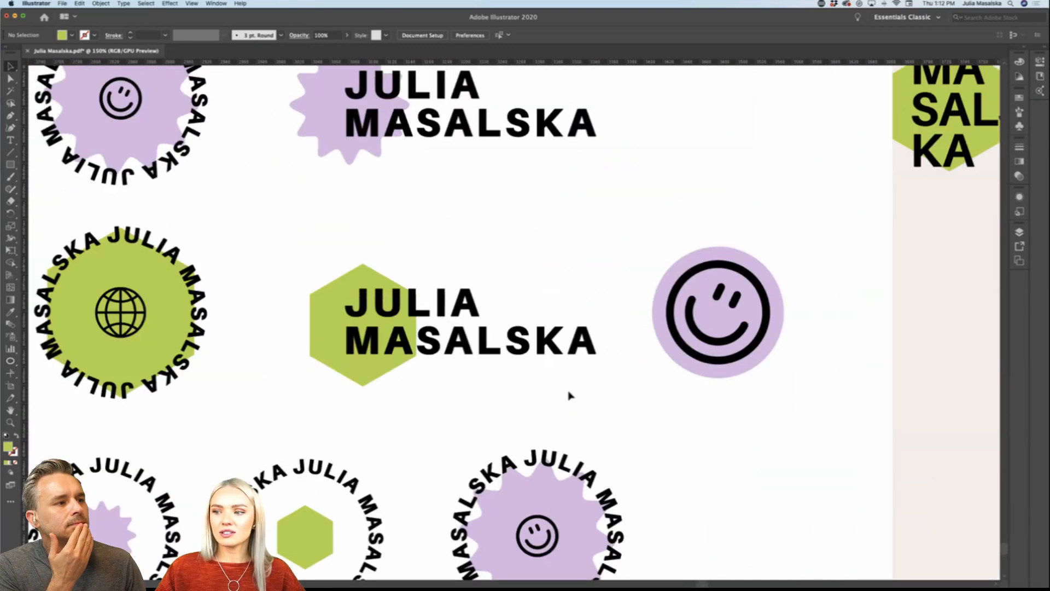
{"action": "scroll", "coordinate": [568, 395], "scroll_direction": "down", "scroll_amount": 3}
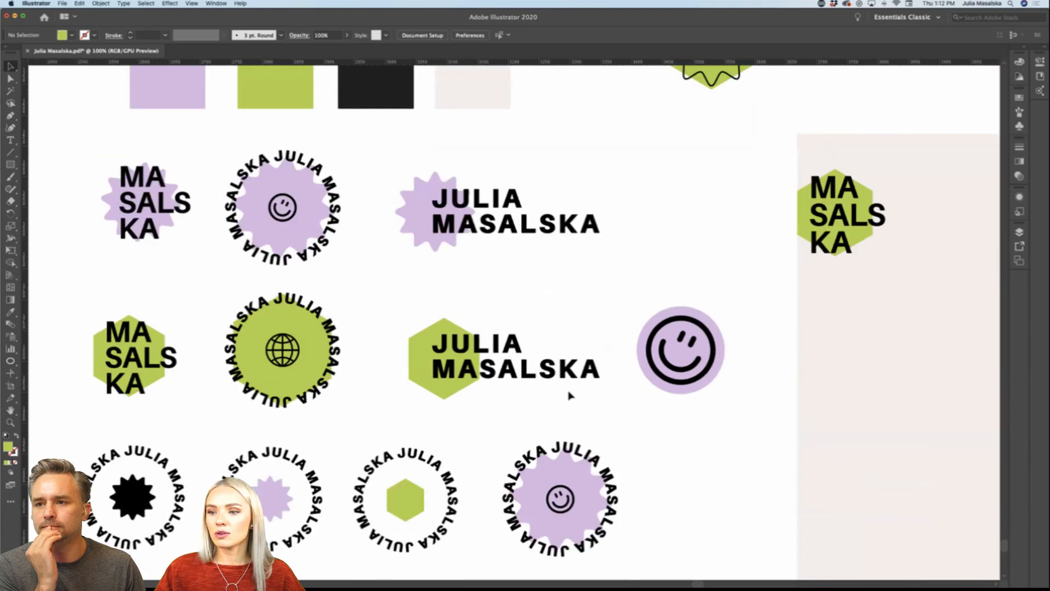
{"action": "scroll", "coordinate": [568, 394], "scroll_direction": "down", "scroll_amount": 1}
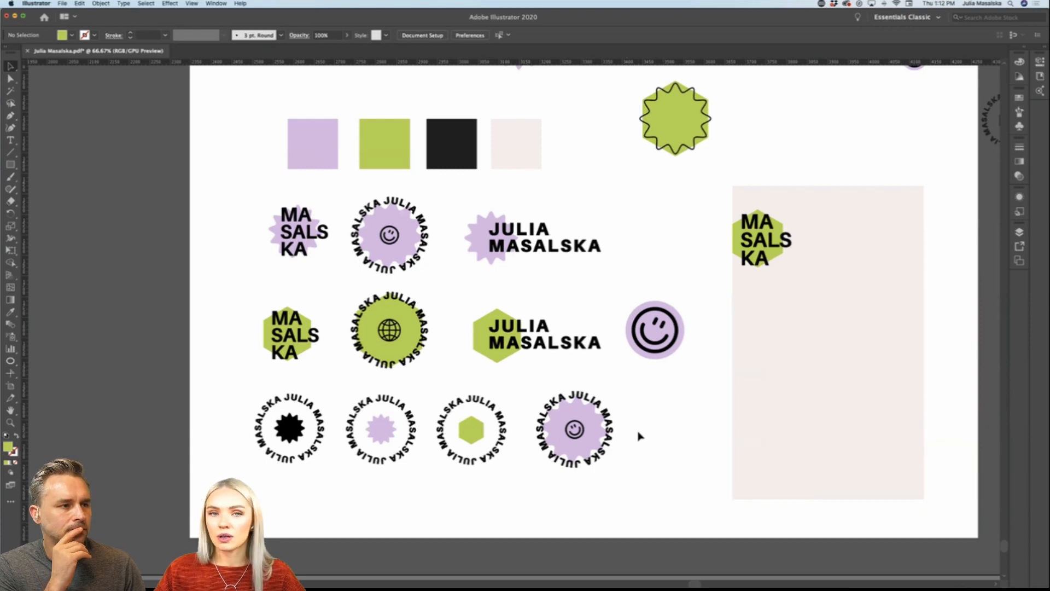
{"action": "scroll", "coordinate": [640, 436], "scroll_direction": "down", "scroll_amount": 2}
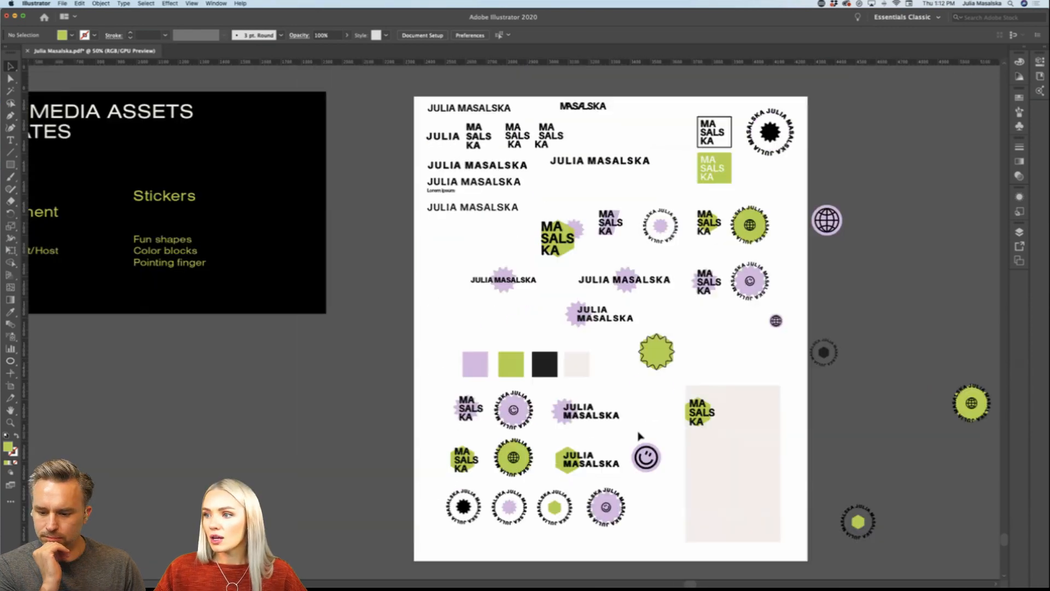
{"action": "scroll", "coordinate": [640, 436], "scroll_direction": "left", "scroll_amount": 5}
{"action": "scroll", "coordinate": [640, 436], "scroll_direction": "up", "scroll_amount": 1}
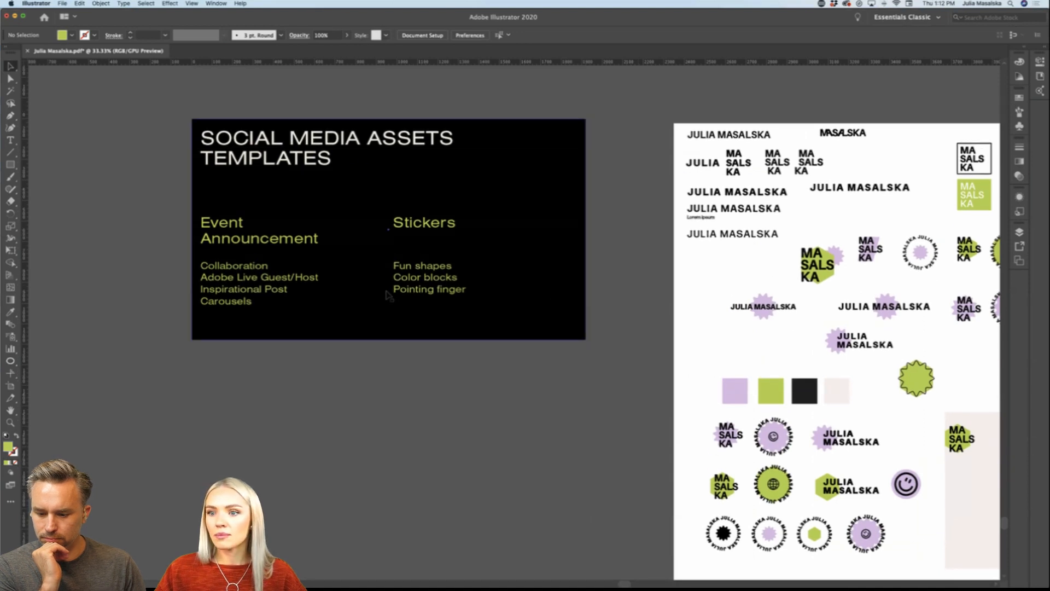
{"action": "scroll", "coordinate": [415, 287], "scroll_direction": "up", "scroll_amount": 1}
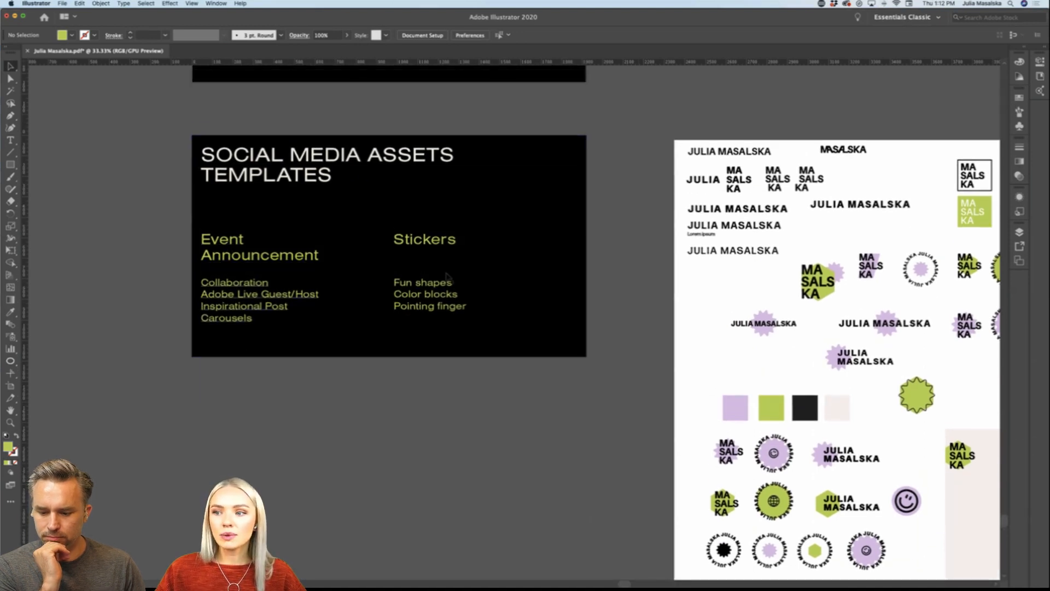
{"action": "scroll", "coordinate": [541, 460], "scroll_direction": "right", "scroll_amount": 8}
{"action": "scroll", "coordinate": [541, 461], "scroll_direction": "down", "scroll_amount": 4}
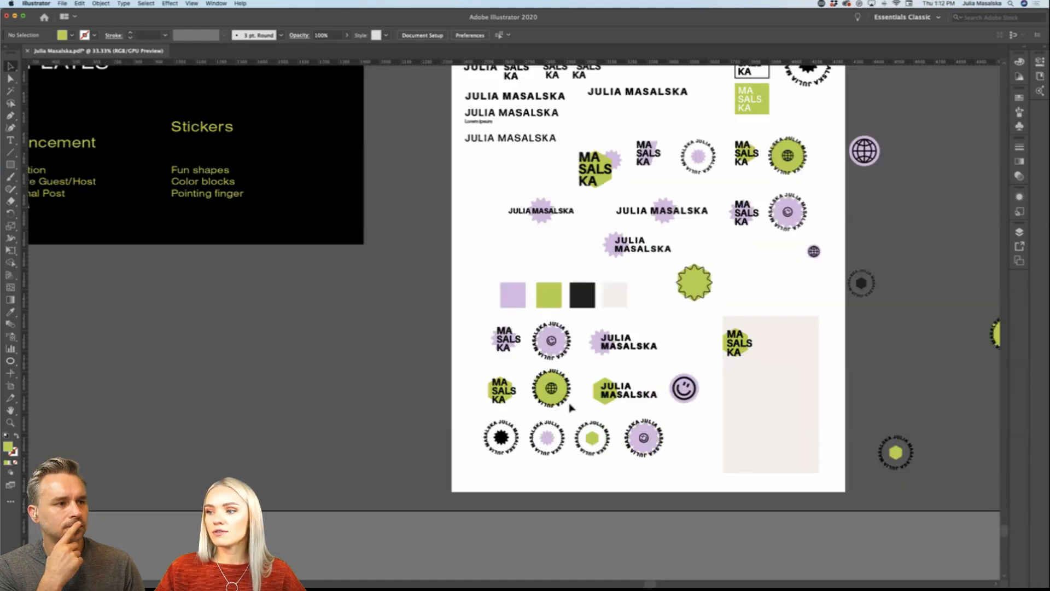
{"action": "scroll", "coordinate": [570, 408], "scroll_direction": "right", "scroll_amount": 4}
{"action": "scroll", "coordinate": [571, 408], "scroll_direction": "up", "scroll_amount": 5}
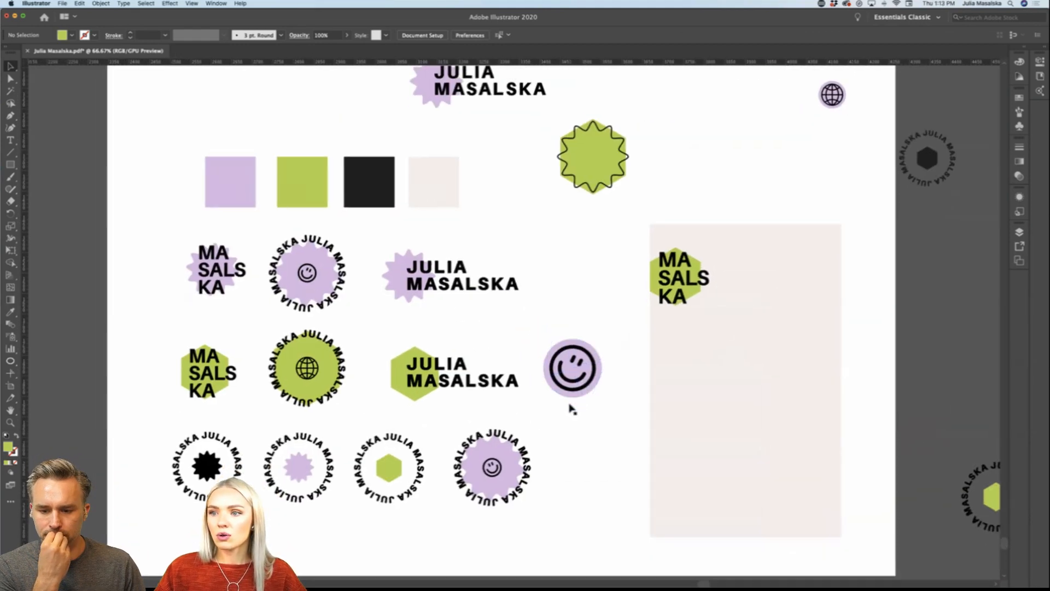
{"action": "scroll", "coordinate": [602, 450], "scroll_direction": "down", "scroll_amount": 1}
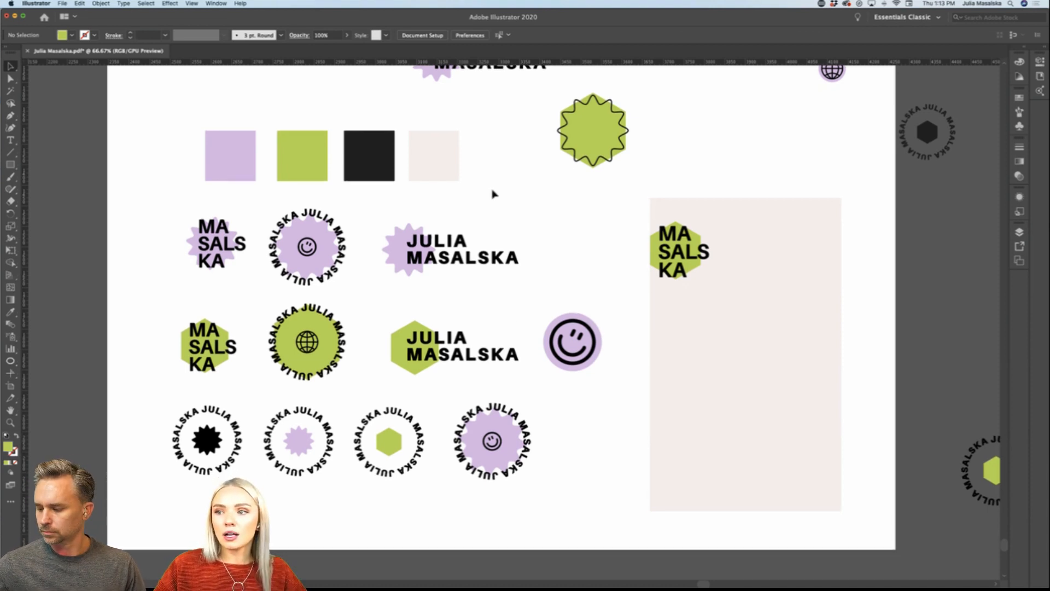
Step: Select the row of four brand colour squares for a closer look, and clear the selection
{"action": "left_click", "coordinate": [218, 165]}
{"action": "scroll", "coordinate": [216, 166], "scroll_direction": "left", "scroll_amount": 1}
{"action": "scroll", "coordinate": [252, 178], "scroll_direction": "left", "scroll_amount": 1}
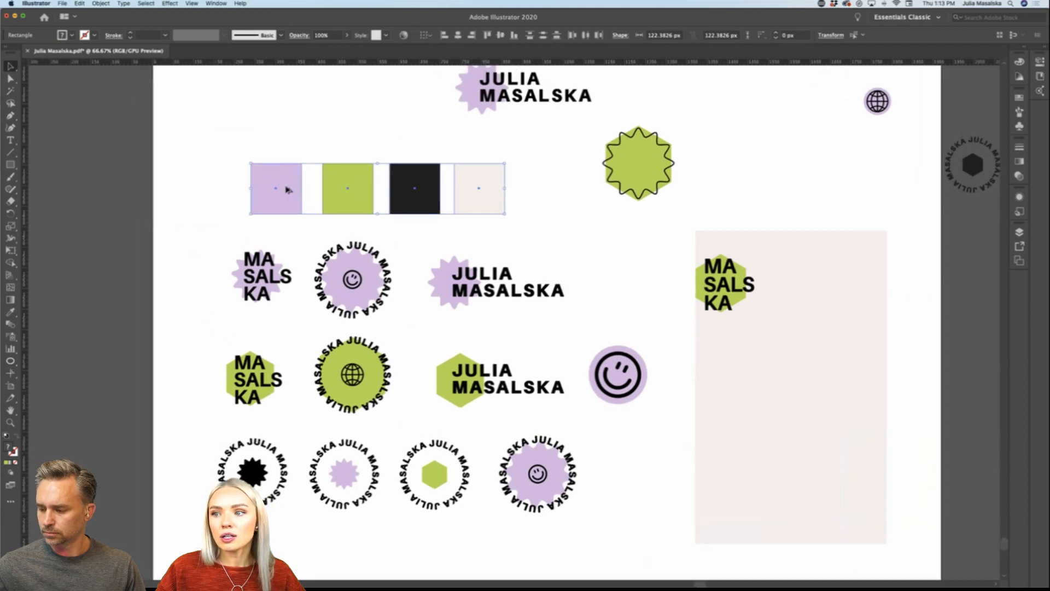
{"action": "scroll", "coordinate": [288, 187], "scroll_direction": "up", "scroll_amount": 1}
{"action": "key", "text": "super+shift+a"}
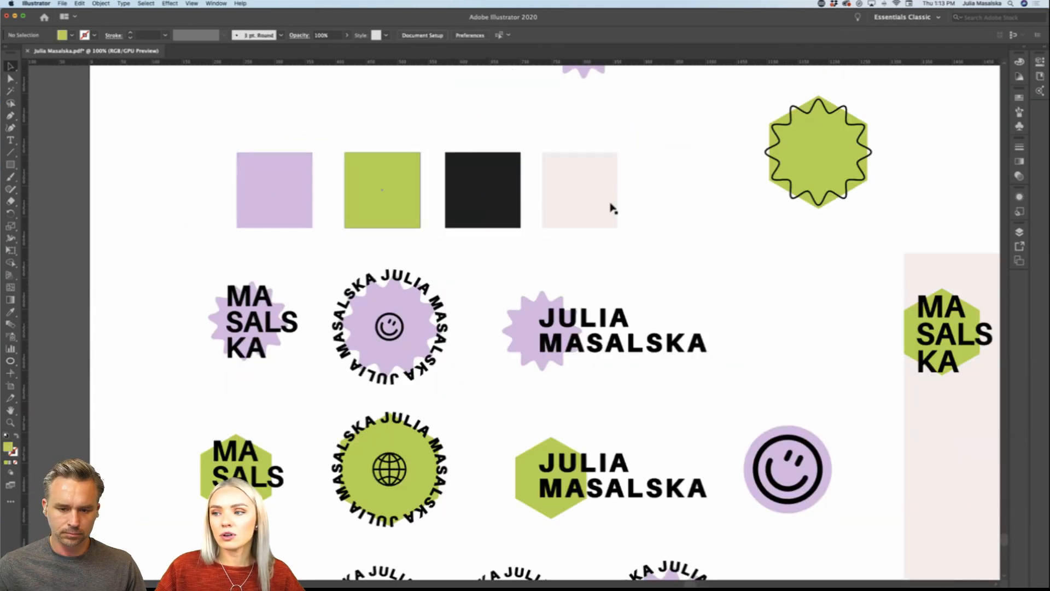
Step: Examine the purple starburst and green hexagon logo rows, including the circular smiley and globe badges, up close
{"action": "scroll", "coordinate": [661, 204], "scroll_direction": "down", "scroll_amount": 1}
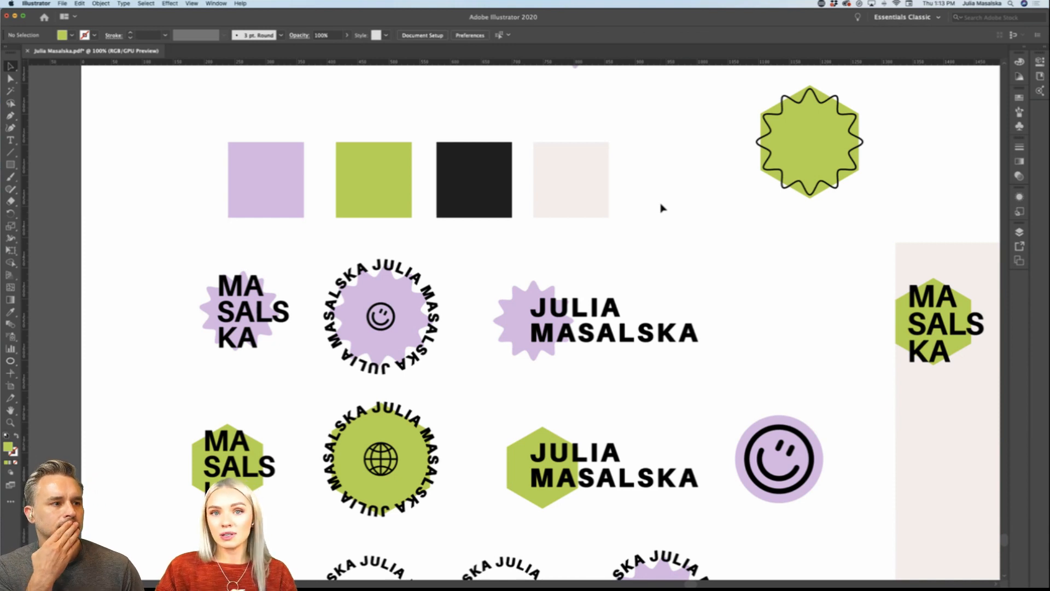
{"action": "scroll", "coordinate": [662, 208], "scroll_direction": "down", "scroll_amount": 5}
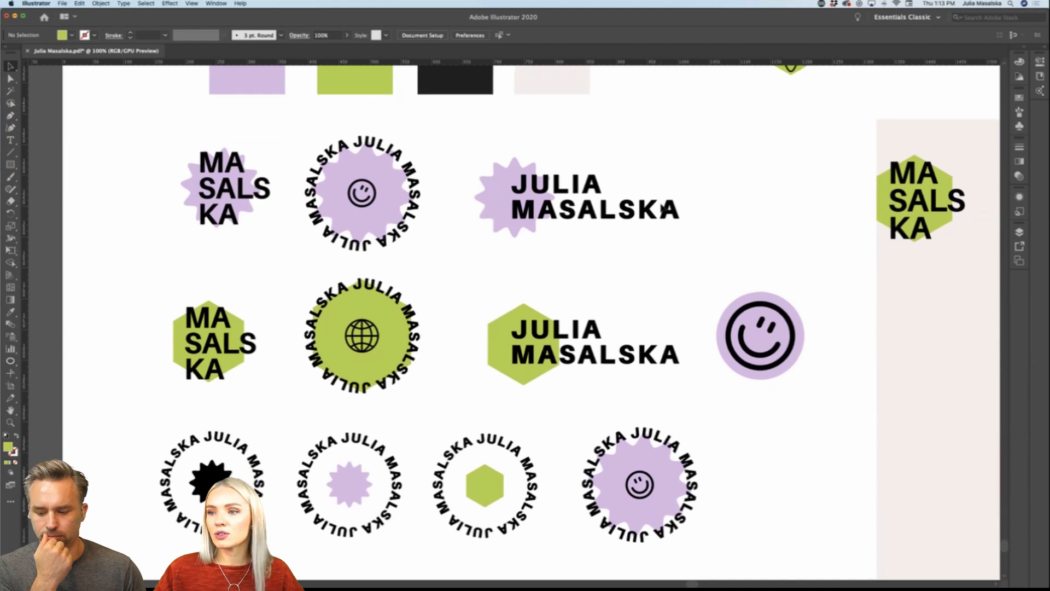
{"action": "scroll", "coordinate": [663, 207], "scroll_direction": "up", "scroll_amount": 3}
{"action": "scroll", "coordinate": [720, 253], "scroll_direction": "right", "scroll_amount": 1}
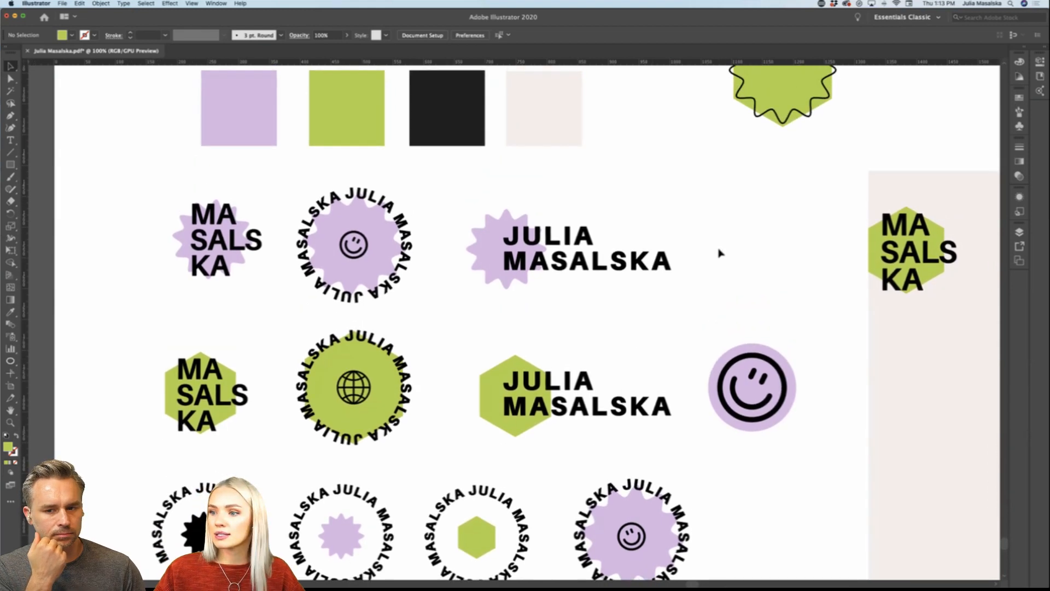
{"action": "scroll", "coordinate": [719, 253], "scroll_direction": "left", "scroll_amount": 2}
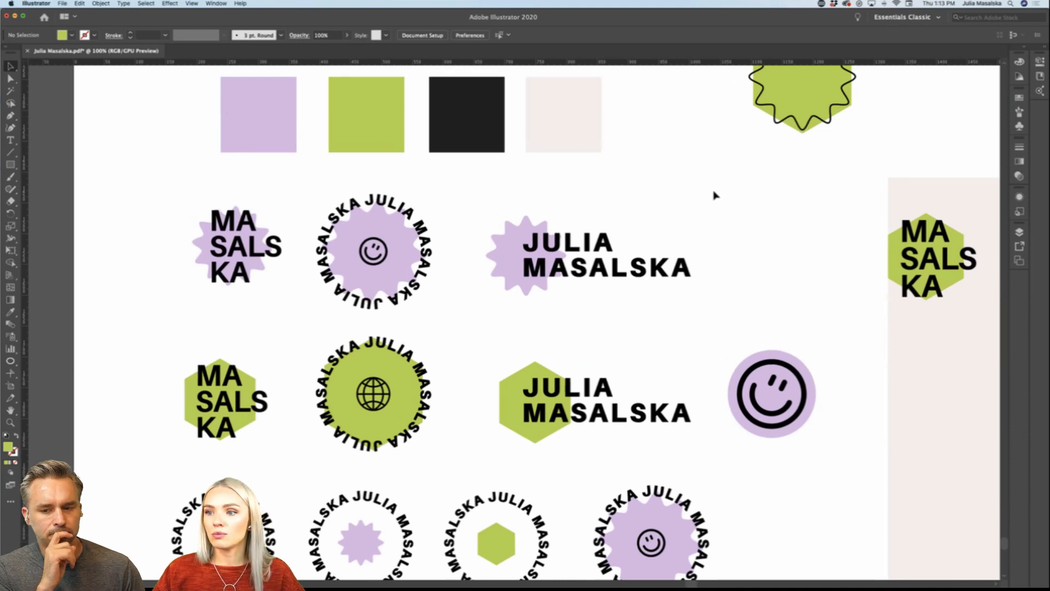
{"action": "scroll", "coordinate": [714, 195], "scroll_direction": "down", "scroll_amount": 5}
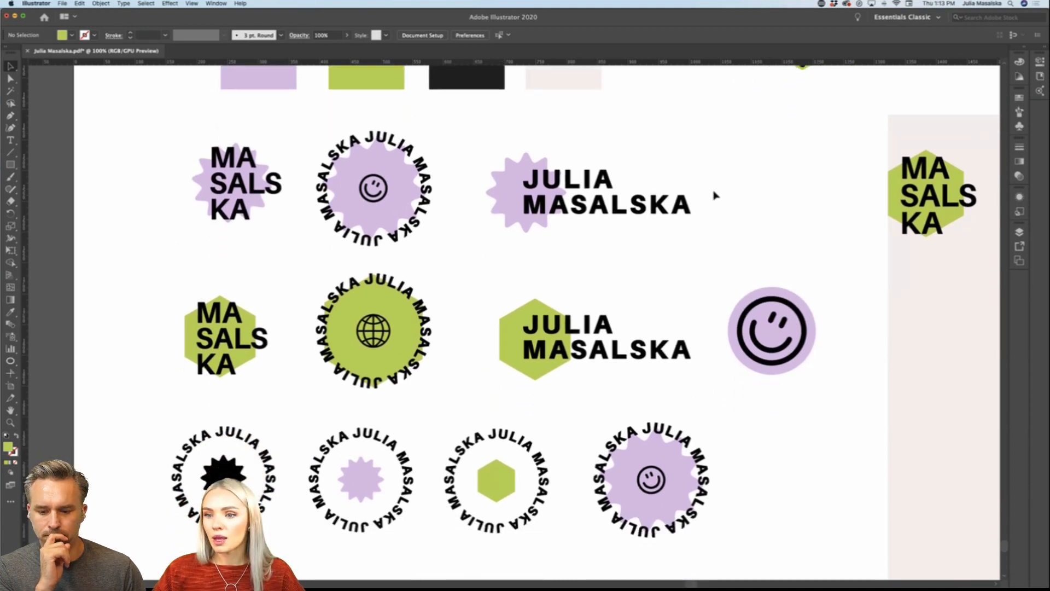
{"action": "scroll", "coordinate": [407, 243], "scroll_direction": "up", "scroll_amount": 2}
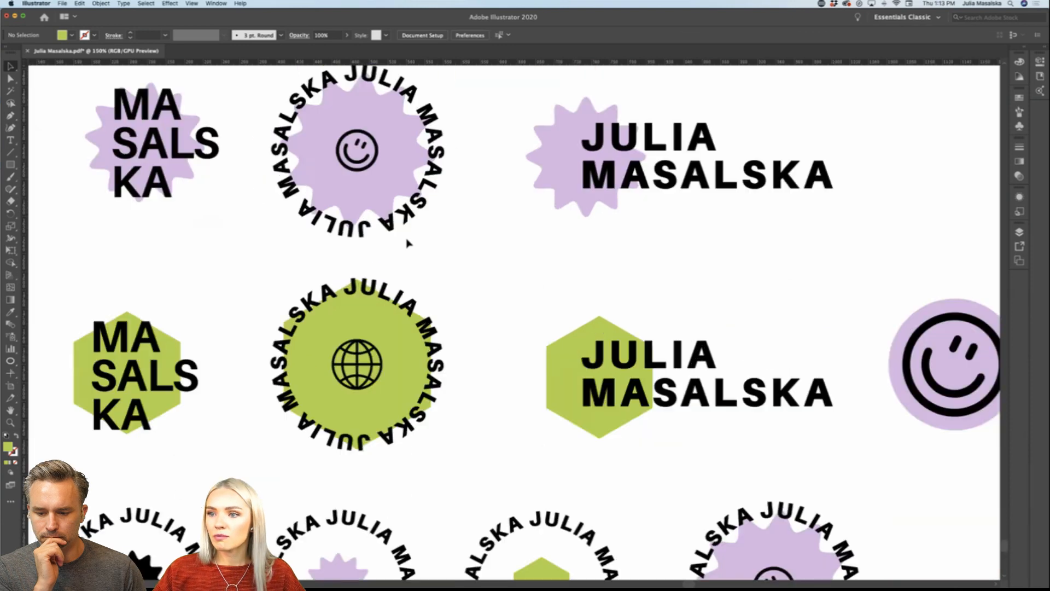
{"action": "scroll", "coordinate": [407, 243], "scroll_direction": "up", "scroll_amount": 3}
{"action": "scroll", "coordinate": [407, 243], "scroll_direction": "left", "scroll_amount": 4}
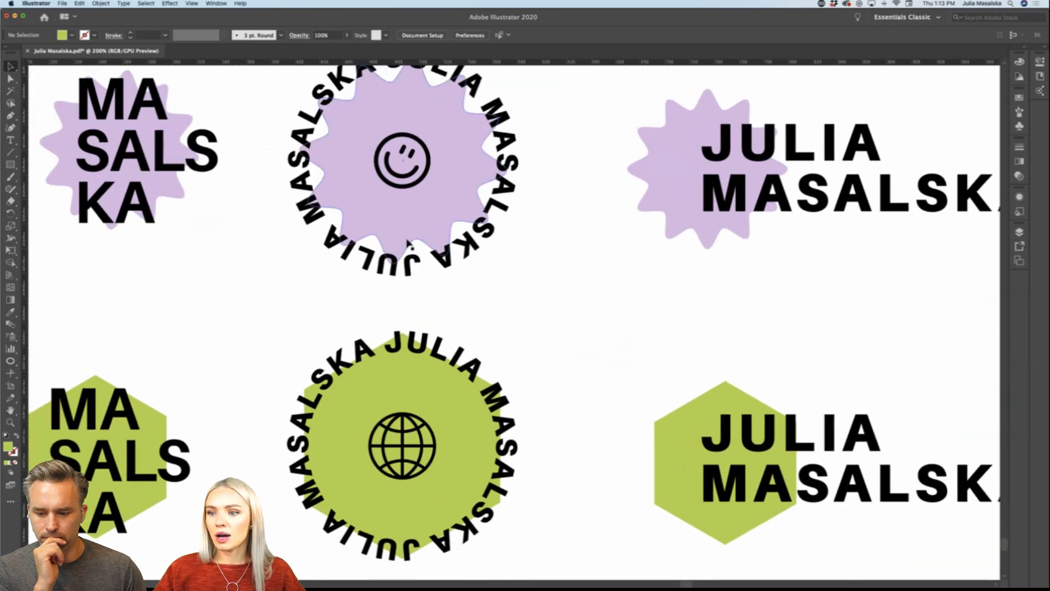
{"action": "key", "text": "super+minus"}
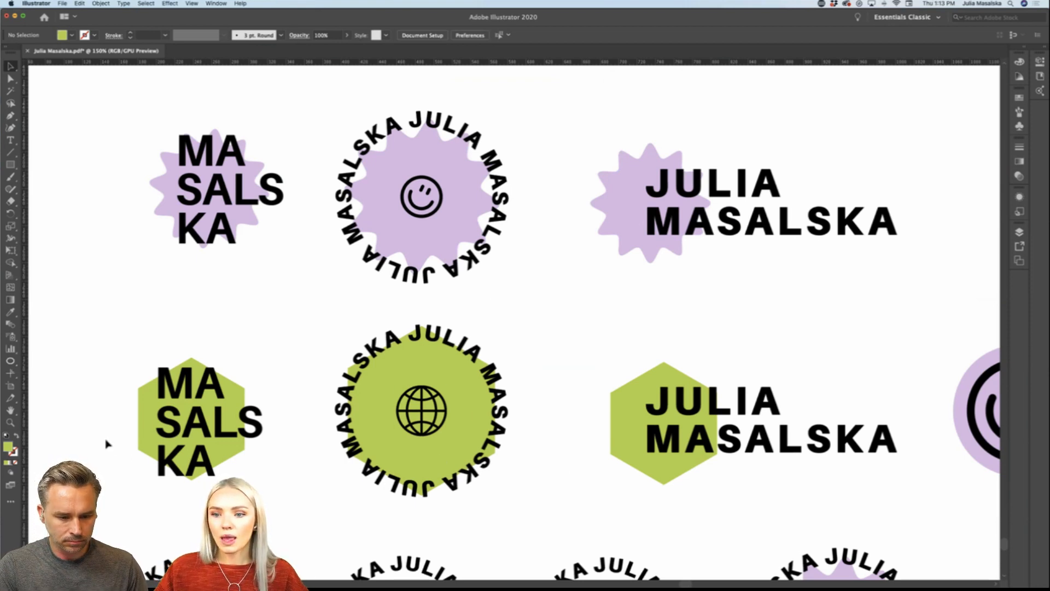
Step: Select the row of green hexagon logos and compare it with the purple starburst logos above, including the stacked wordmark
{"action": "left_click_drag", "start_coordinate": [108, 464], "coordinate": [834, 413]}
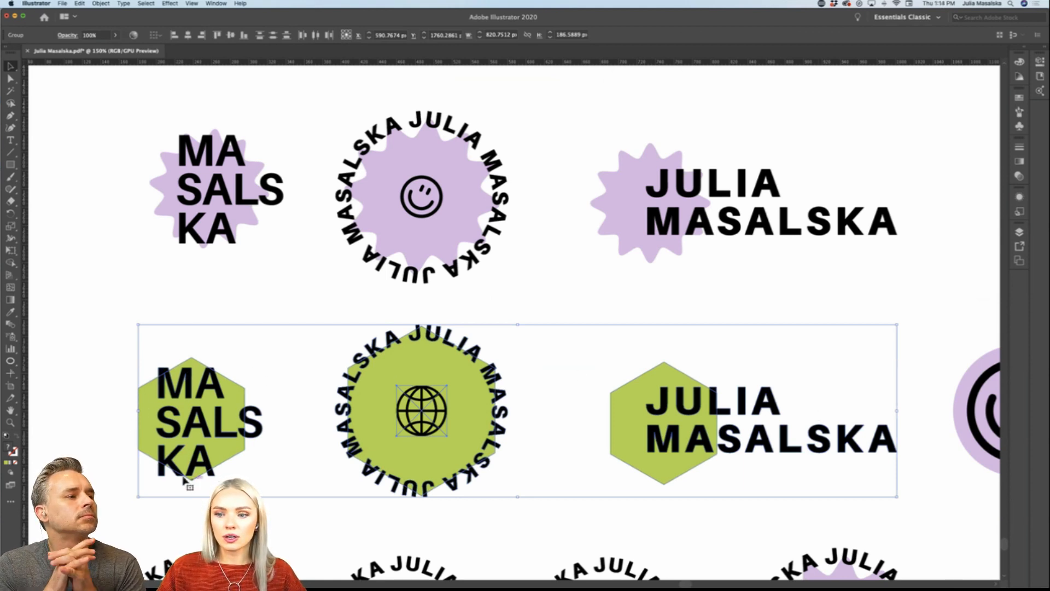
{"action": "scroll", "coordinate": [264, 411], "scroll_direction": "left", "scroll_amount": 5}
{"action": "scroll", "coordinate": [263, 411], "scroll_direction": "down", "scroll_amount": 2}
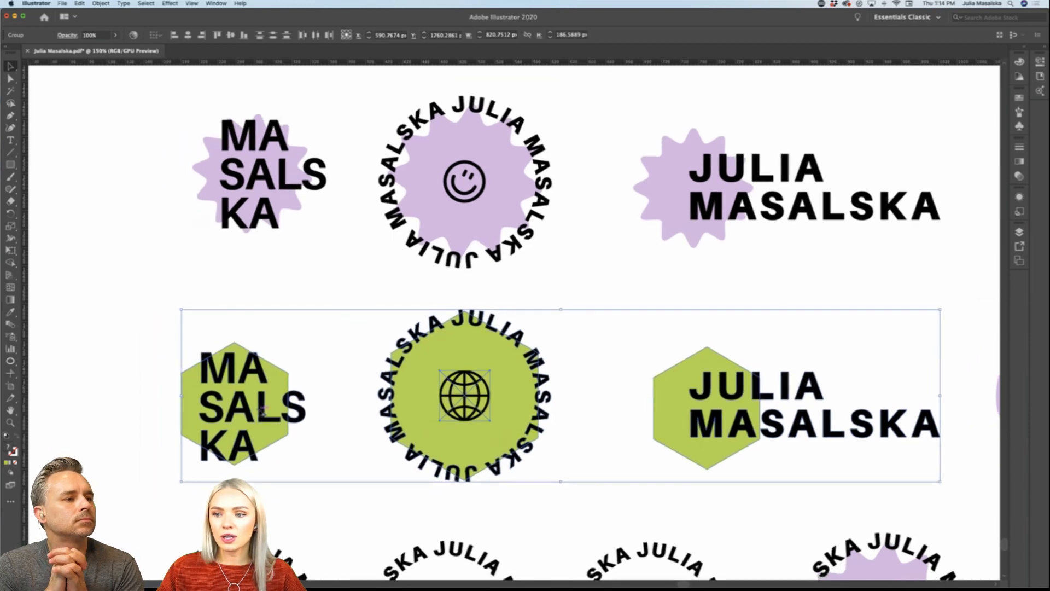
{"action": "scroll", "coordinate": [263, 412], "scroll_direction": "up", "scroll_amount": 5}
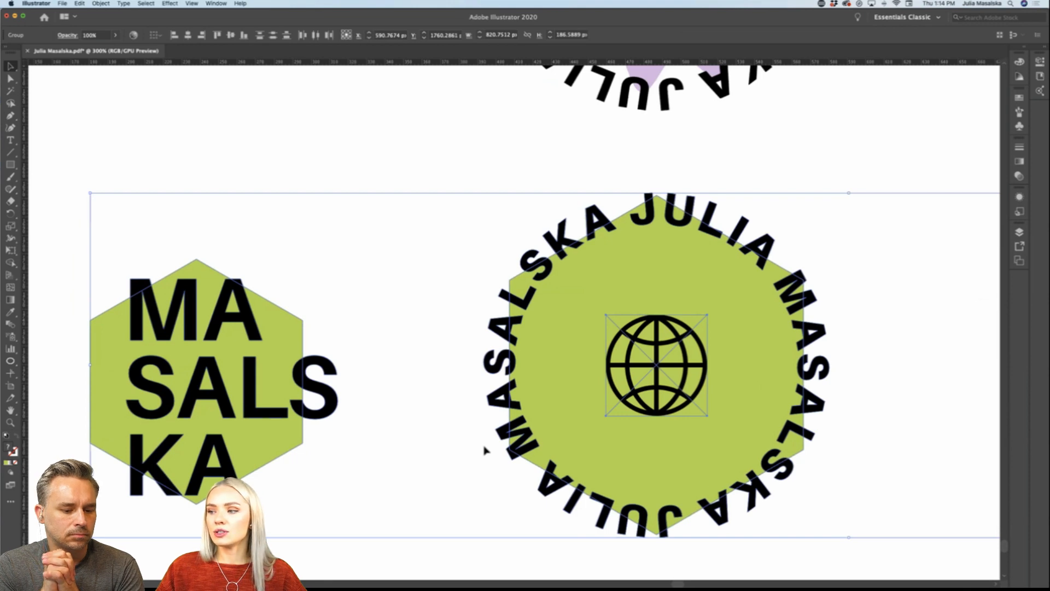
{"action": "scroll", "coordinate": [484, 449], "scroll_direction": "down", "scroll_amount": 5}
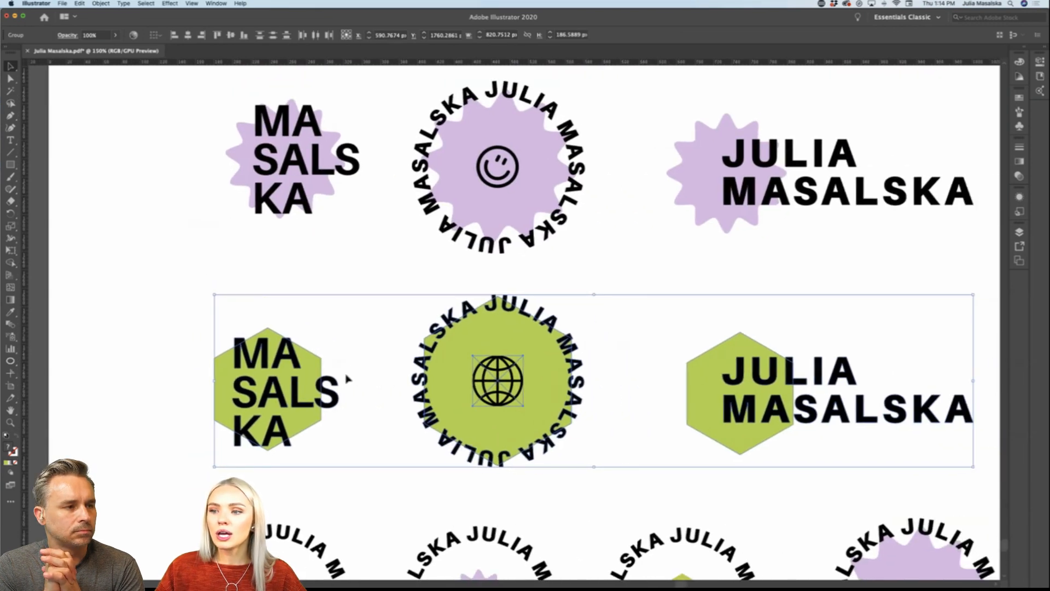
{"action": "scroll", "coordinate": [348, 378], "scroll_direction": "right", "scroll_amount": 3}
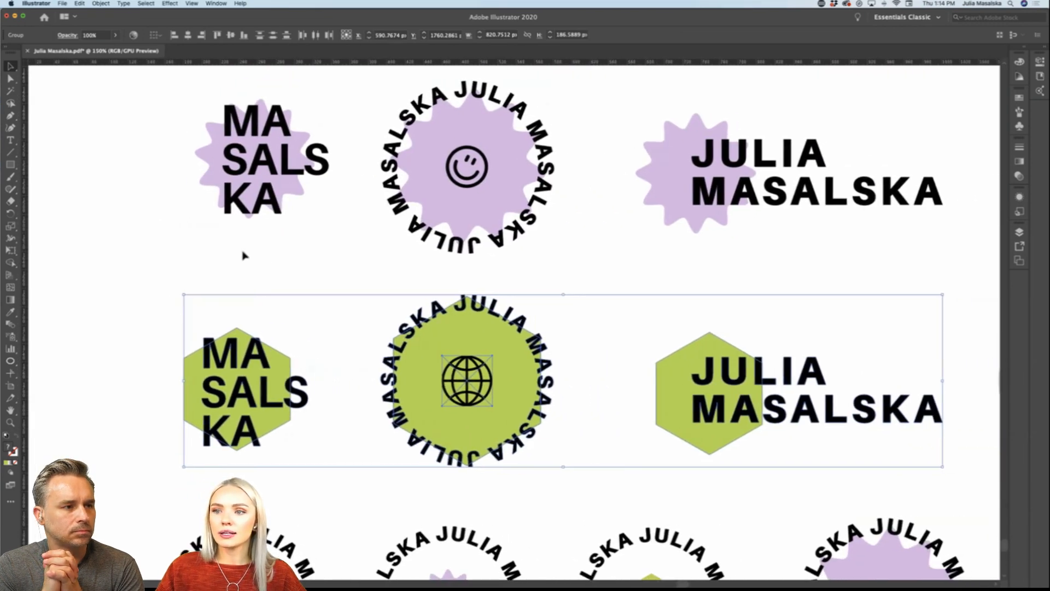
{"action": "left_click", "coordinate": [239, 145]}
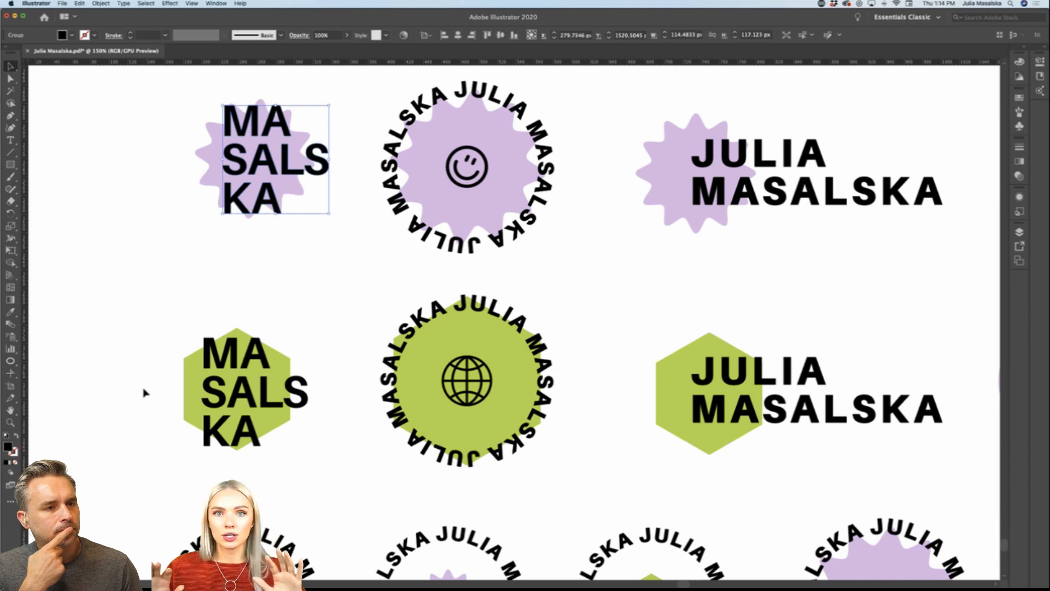
{"action": "left_click_drag", "start_coordinate": [135, 397], "coordinate": [857, 375]}
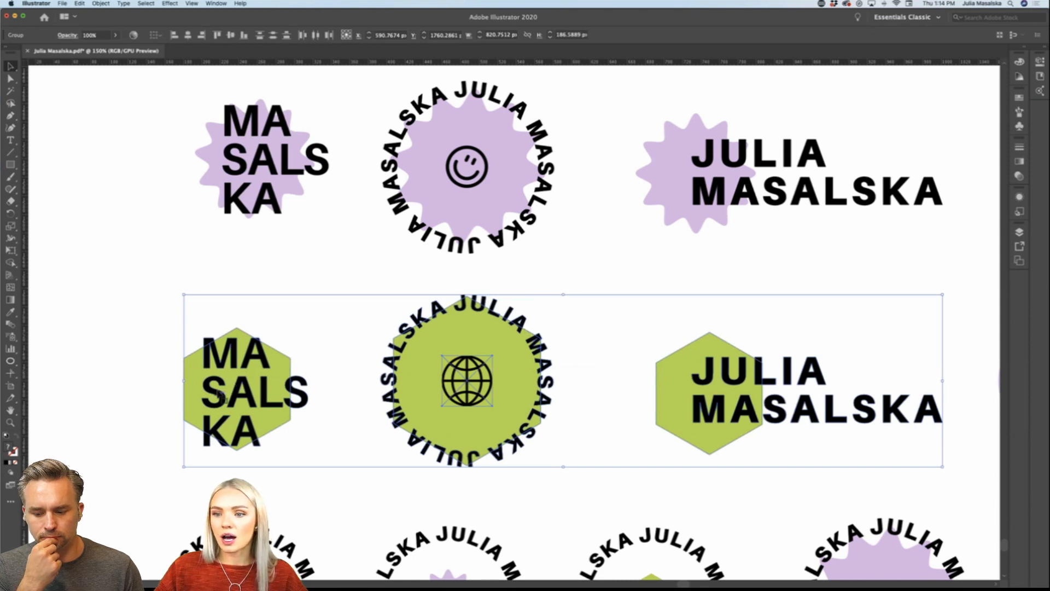
Step: Select the row of purple starburst logos to show it as one set, and clear the selection
{"action": "left_click", "coordinate": [569, 284]}
{"action": "left_click_drag", "start_coordinate": [127, 222], "coordinate": [864, 164]}
{"action": "scroll", "coordinate": [820, 167], "scroll_direction": "up", "scroll_amount": 2}
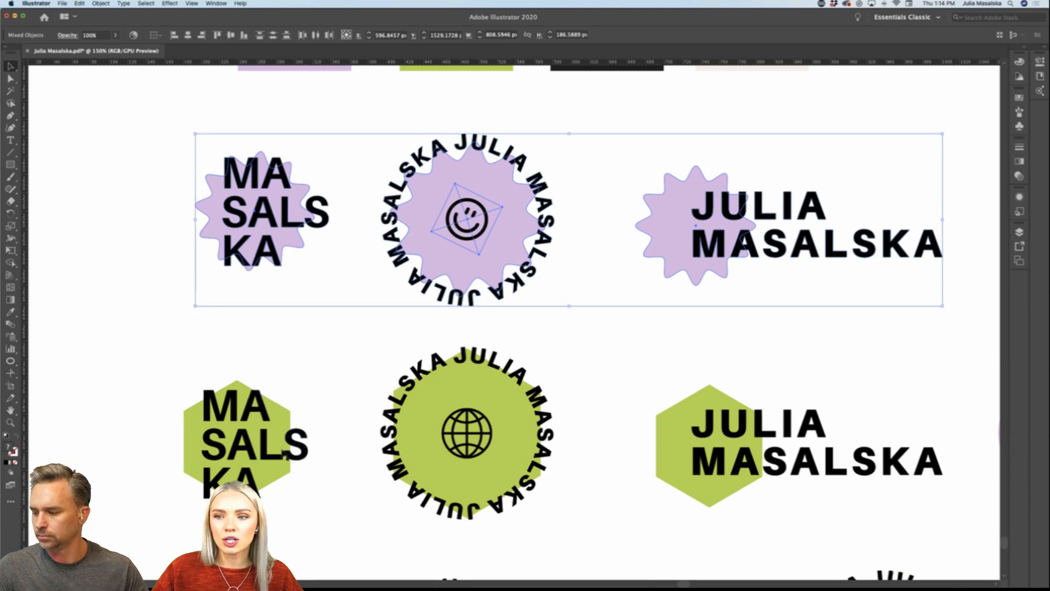
{"action": "scroll", "coordinate": [159, 328], "scroll_direction": "up", "scroll_amount": 2}
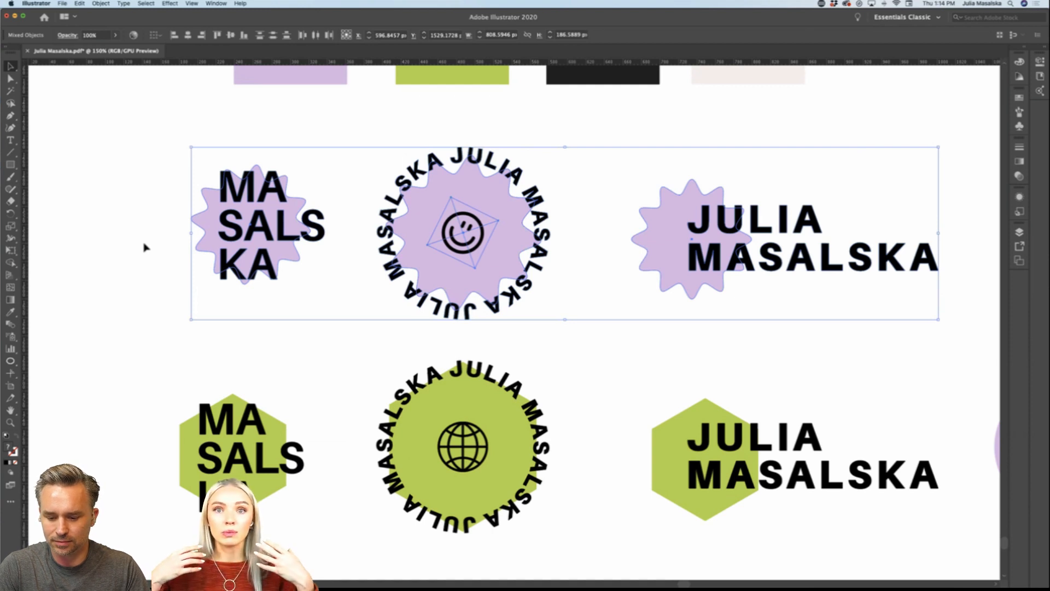
{"action": "left_click", "coordinate": [147, 245]}
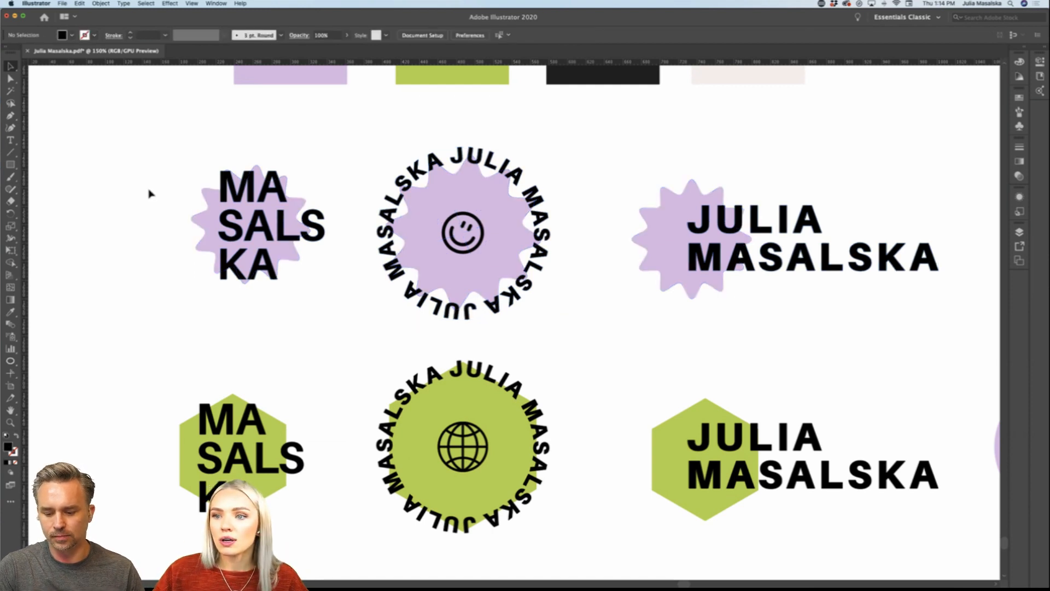
{"action": "left_click_drag", "start_coordinate": [148, 192], "coordinate": [824, 308]}
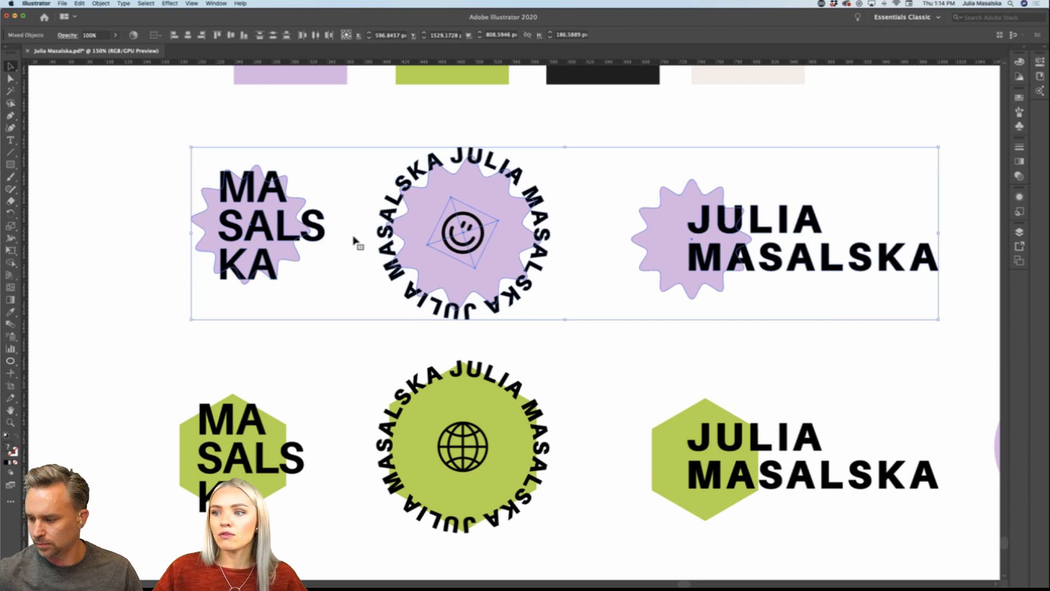
{"action": "left_click", "coordinate": [186, 224]}
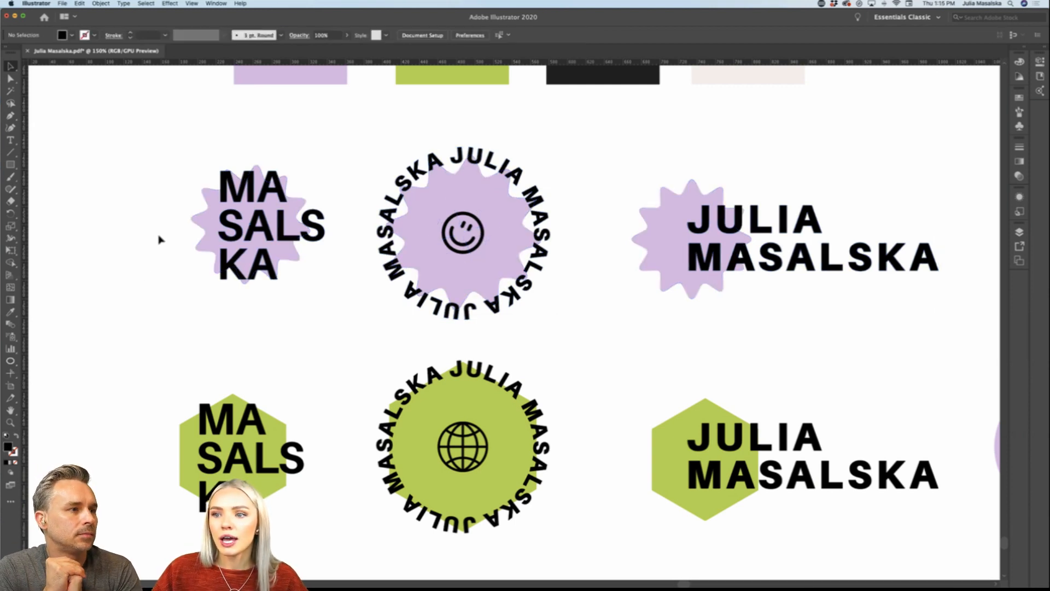
Step: Check the stacked wordmark against its purple starburst with a temporary vertical guide near the shape's centre, and delete the guide
{"action": "scroll", "coordinate": [159, 238], "scroll_direction": "up", "scroll_amount": 1}
{"action": "left_click", "coordinate": [207, 216]}
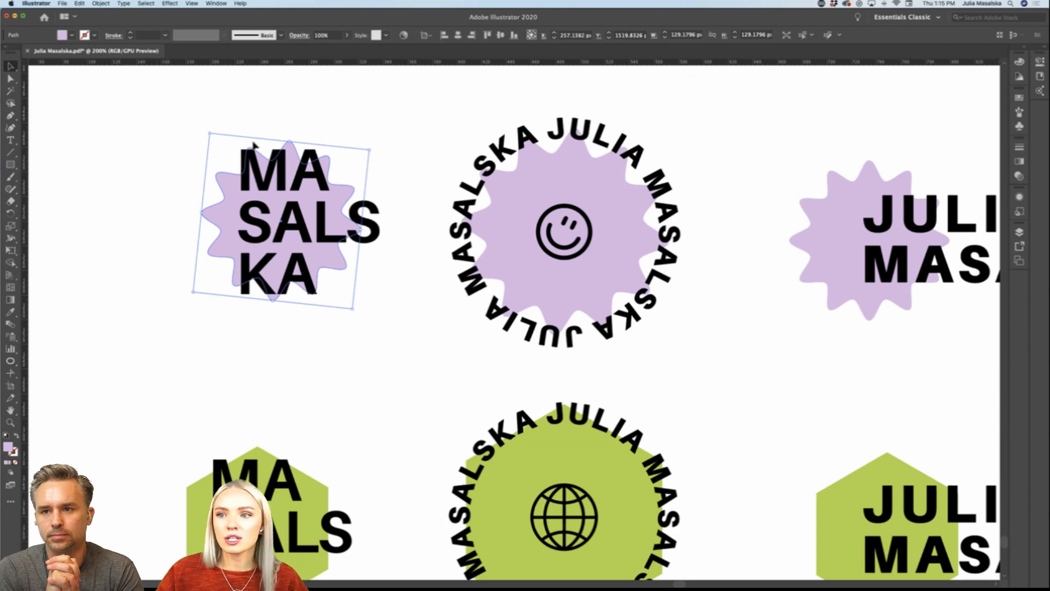
{"action": "scroll", "coordinate": [302, 153], "scroll_direction": "up", "scroll_amount": 1}
{"action": "scroll", "coordinate": [304, 155], "scroll_direction": "up", "scroll_amount": 2}
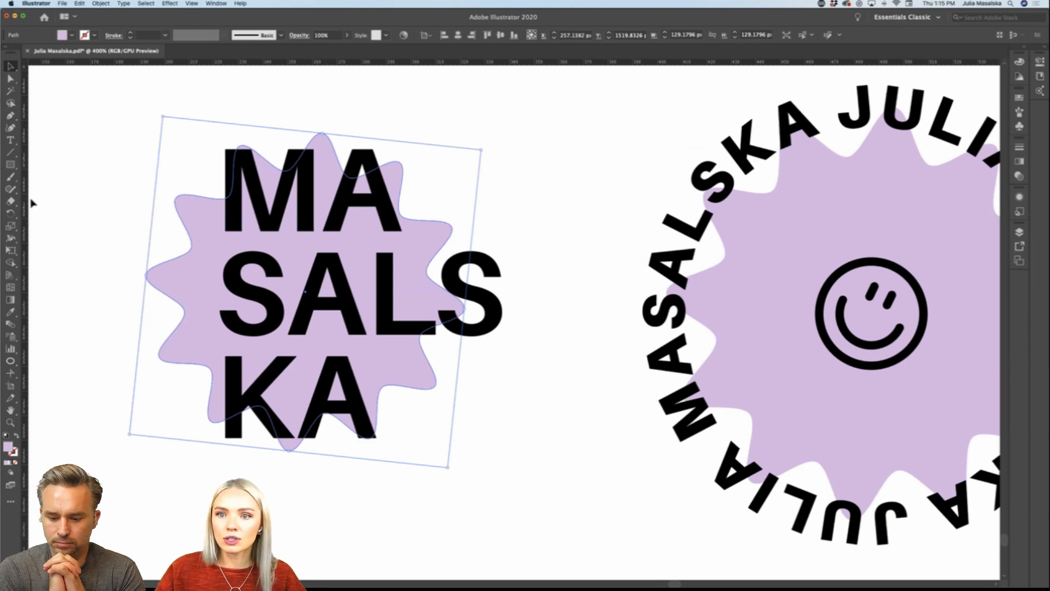
{"action": "left_click", "coordinate": [310, 192]}
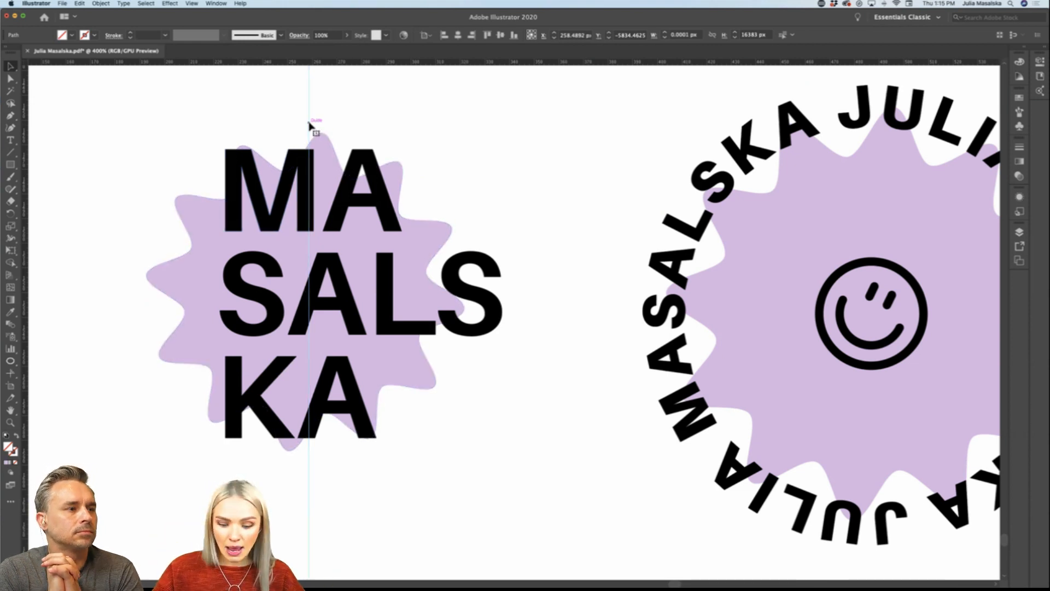
{"action": "key", "text": "Delete"}
{"action": "scroll", "coordinate": [310, 124], "scroll_direction": "down", "scroll_amount": 4}
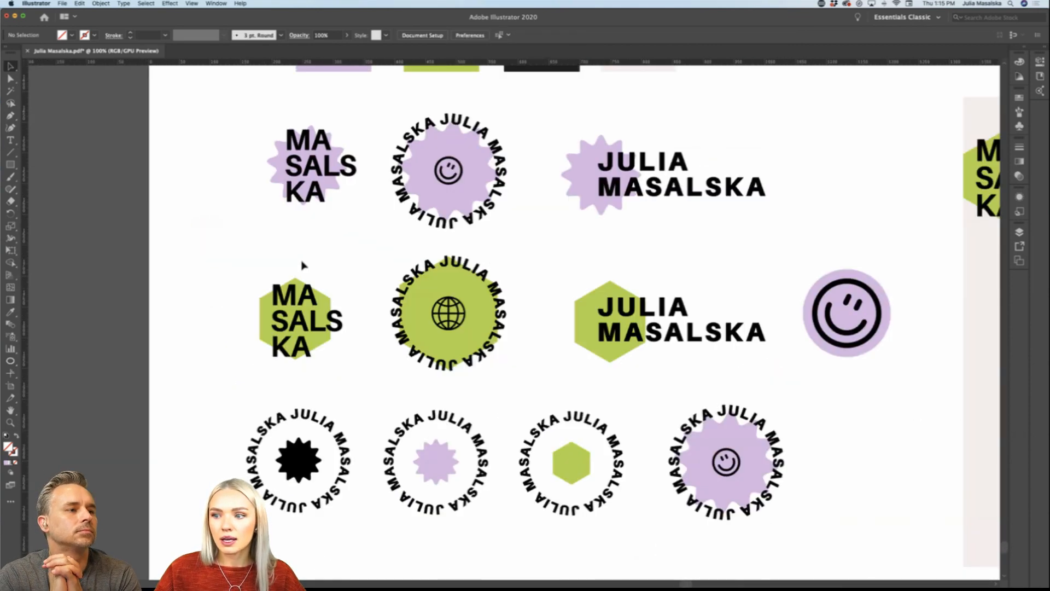
Step: Check the stacked wordmark on the green hexagon with a temporary vertical guide through the hexagon's upper corner, and delete the guide
{"action": "scroll", "coordinate": [302, 265], "scroll_direction": "up", "scroll_amount": 4}
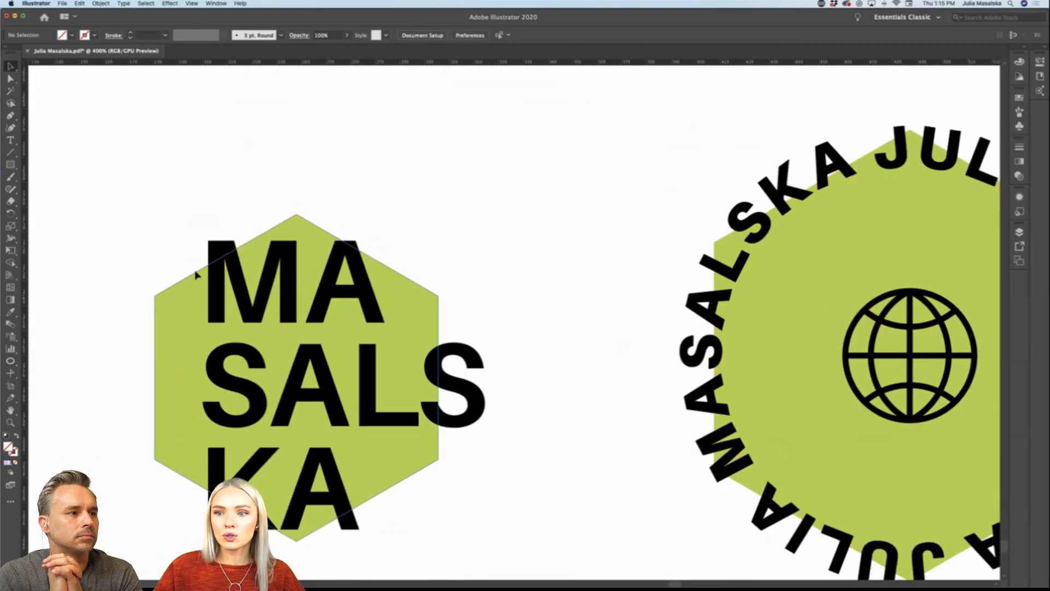
{"action": "scroll", "coordinate": [197, 275], "scroll_direction": "down", "scroll_amount": 2}
{"action": "scroll", "coordinate": [197, 274], "scroll_direction": "left", "scroll_amount": 1}
{"action": "left_click", "coordinate": [217, 256]}
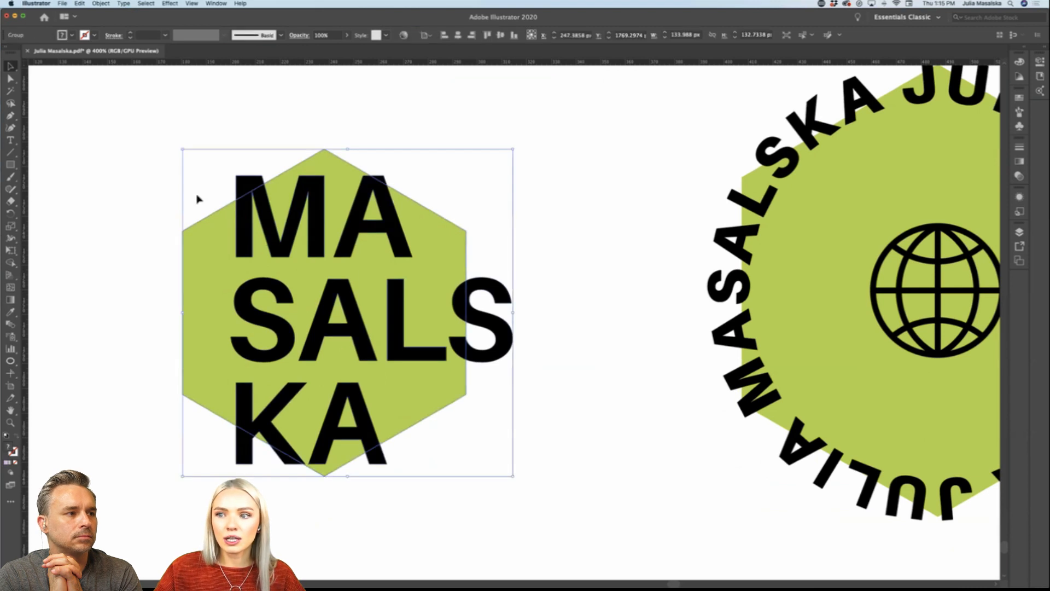
{"action": "left_click_drag", "start_coordinate": [25, 199], "coordinate": [324, 201]}
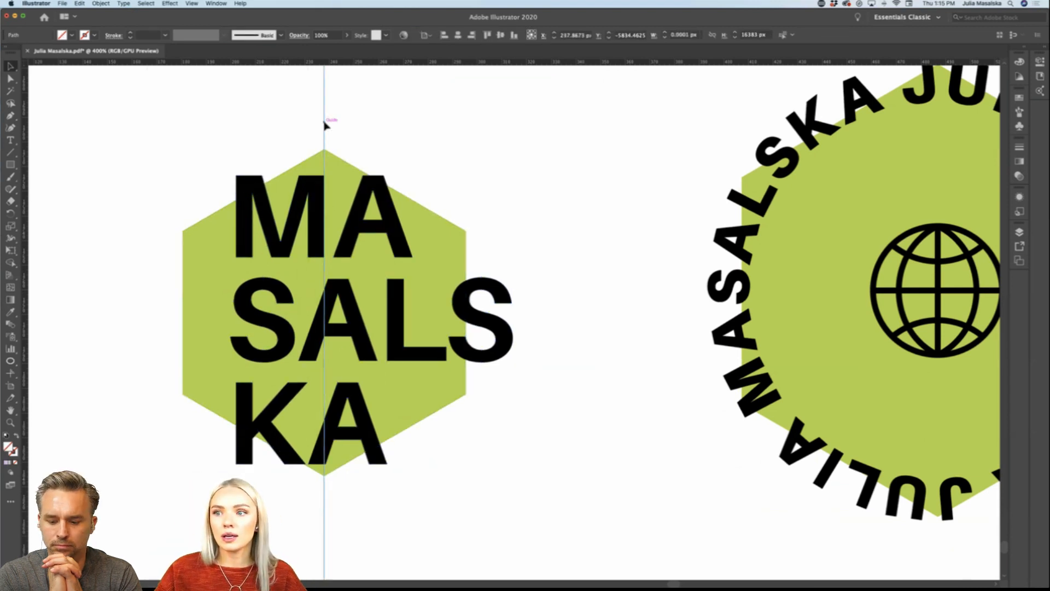
{"action": "key", "text": "Delete"}
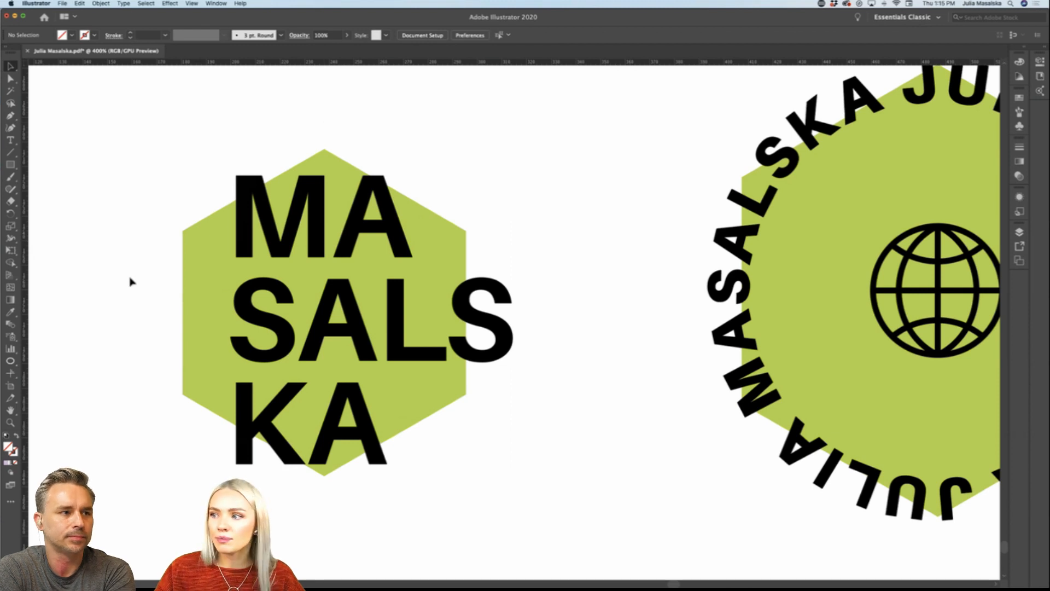
Step: Compare the purple starburst and green hexagon logo rows, including stacked wordmarks, circular badges and horizontal wordmarks
{"action": "scroll", "coordinate": [130, 282], "scroll_direction": "down", "scroll_amount": 6}
{"action": "scroll", "coordinate": [238, 152], "scroll_direction": "up", "scroll_amount": 2}
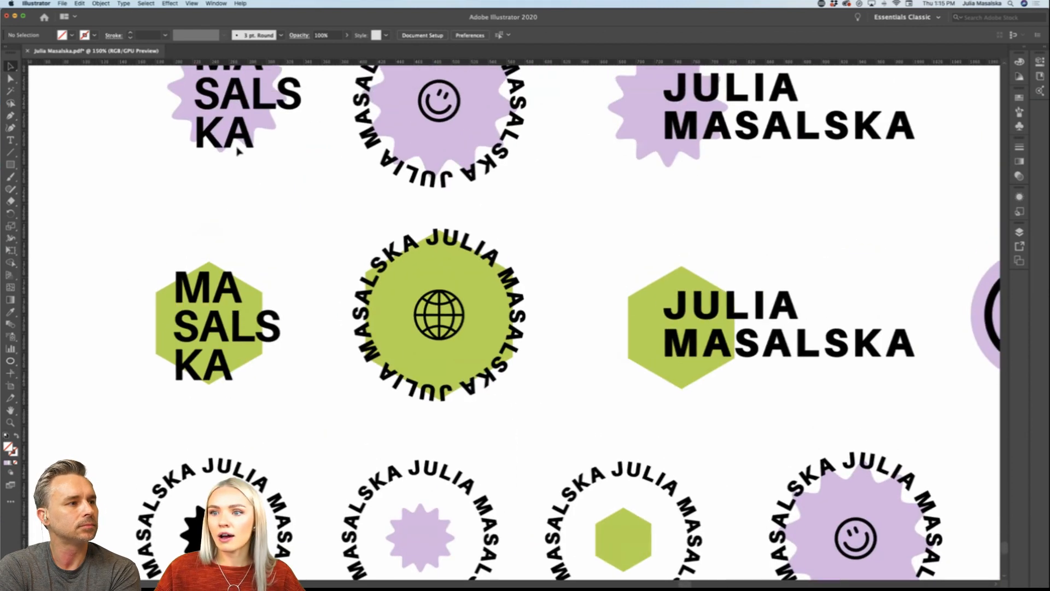
{"action": "scroll", "coordinate": [238, 152], "scroll_direction": "up", "scroll_amount": 4}
{"action": "scroll", "coordinate": [238, 151], "scroll_direction": "left", "scroll_amount": 2}
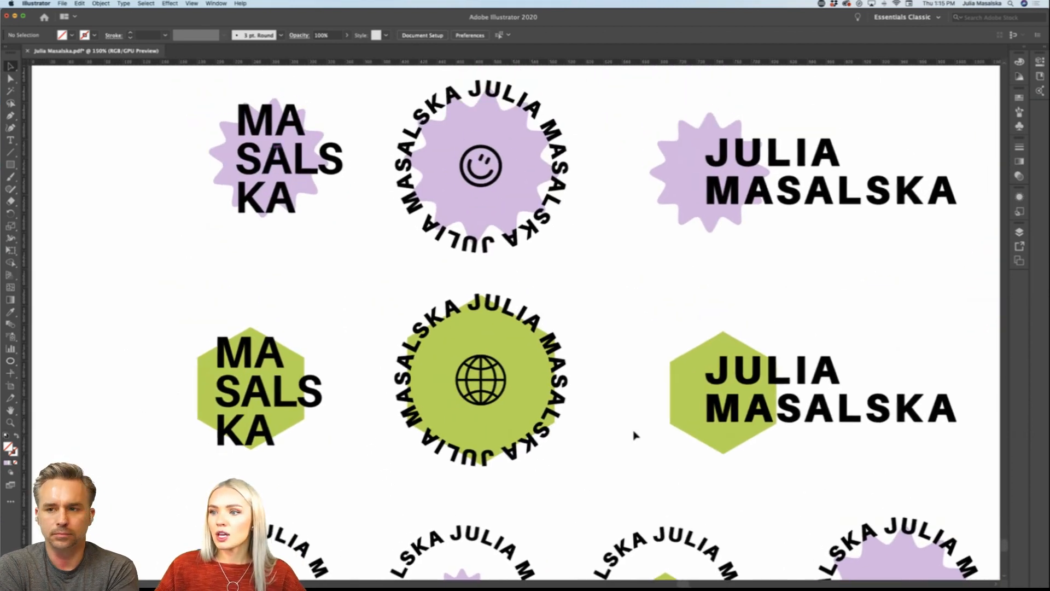
{"action": "scroll", "coordinate": [238, 152], "scroll_direction": "up", "scroll_amount": 1}
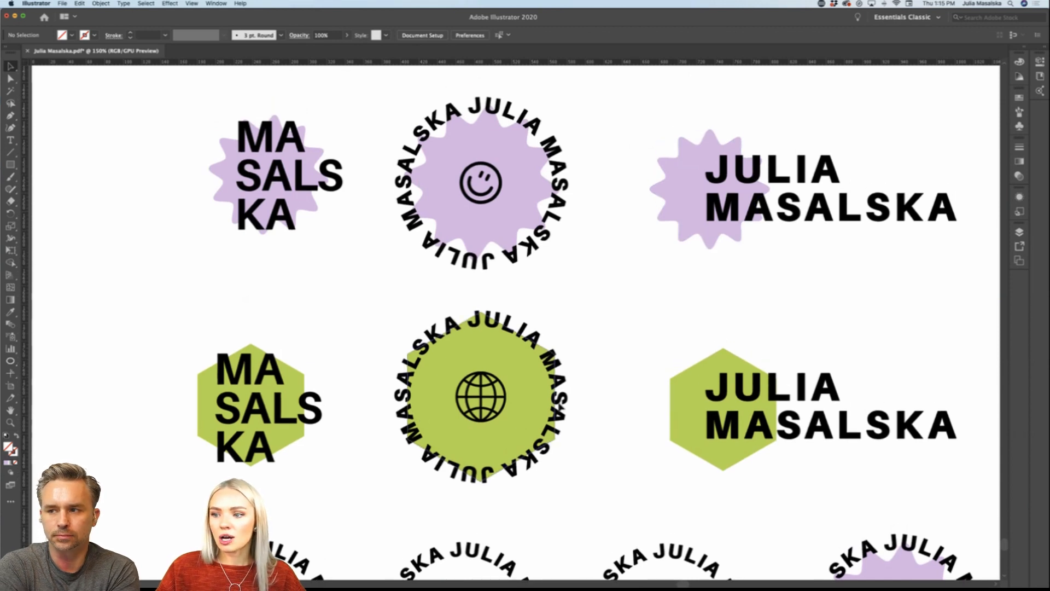
{"action": "scroll", "coordinate": [609, 287], "scroll_direction": "up", "scroll_amount": 1}
{"action": "scroll", "coordinate": [609, 287], "scroll_direction": "right", "scroll_amount": 2}
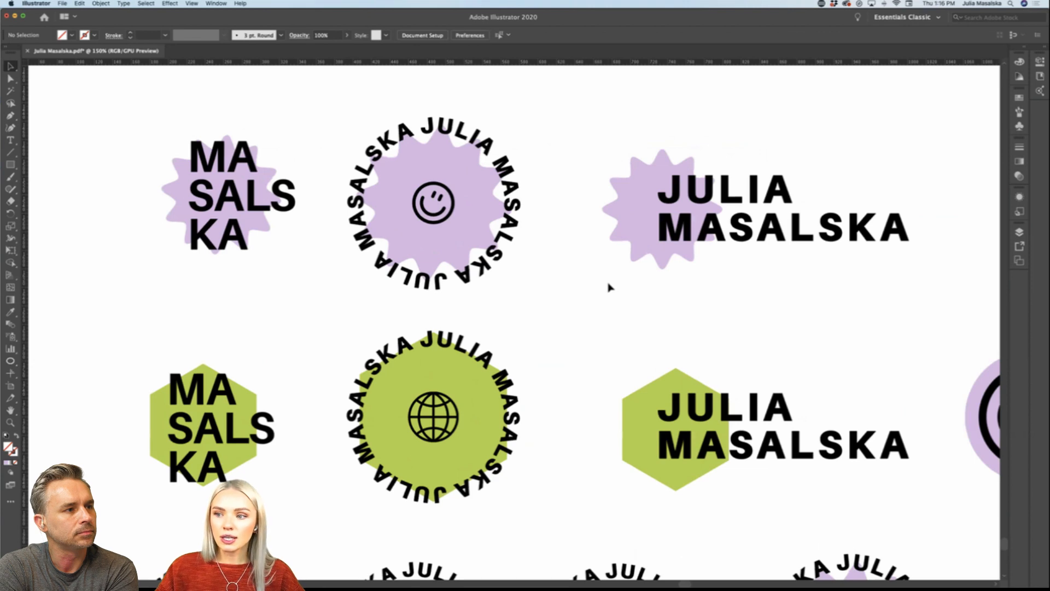
{"action": "scroll", "coordinate": [609, 287], "scroll_direction": "down", "scroll_amount": 3}
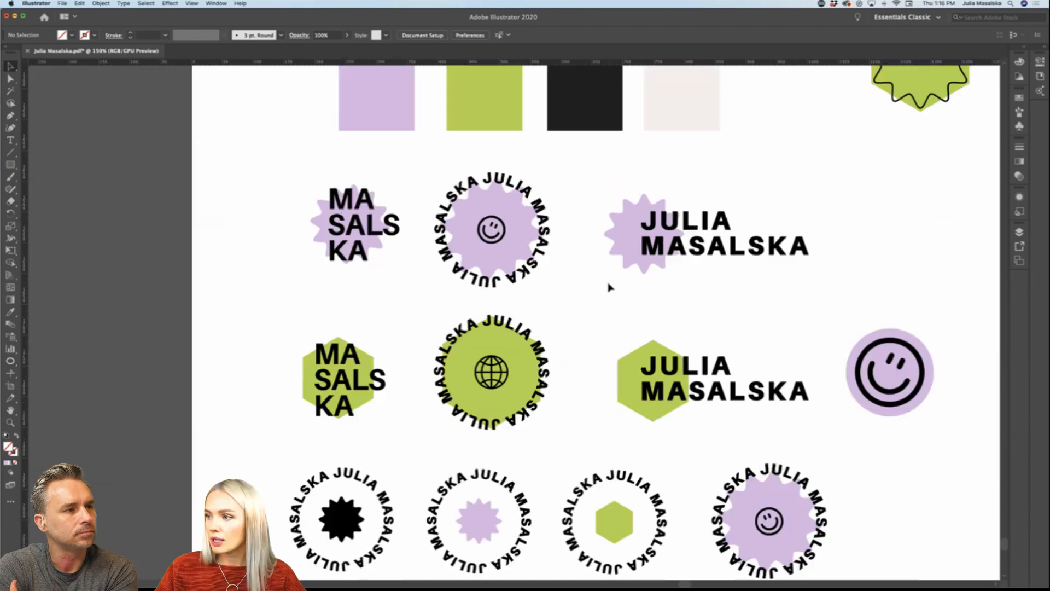
Step: Examine the whole white logo sheet, from the early wordmark trials to the final logo rows and colour swatches
{"action": "scroll", "coordinate": [609, 287], "scroll_direction": "right", "scroll_amount": 2}
{"action": "scroll", "coordinate": [609, 287], "scroll_direction": "down", "scroll_amount": 2}
{"action": "scroll", "coordinate": [611, 288], "scroll_direction": "right", "scroll_amount": 4}
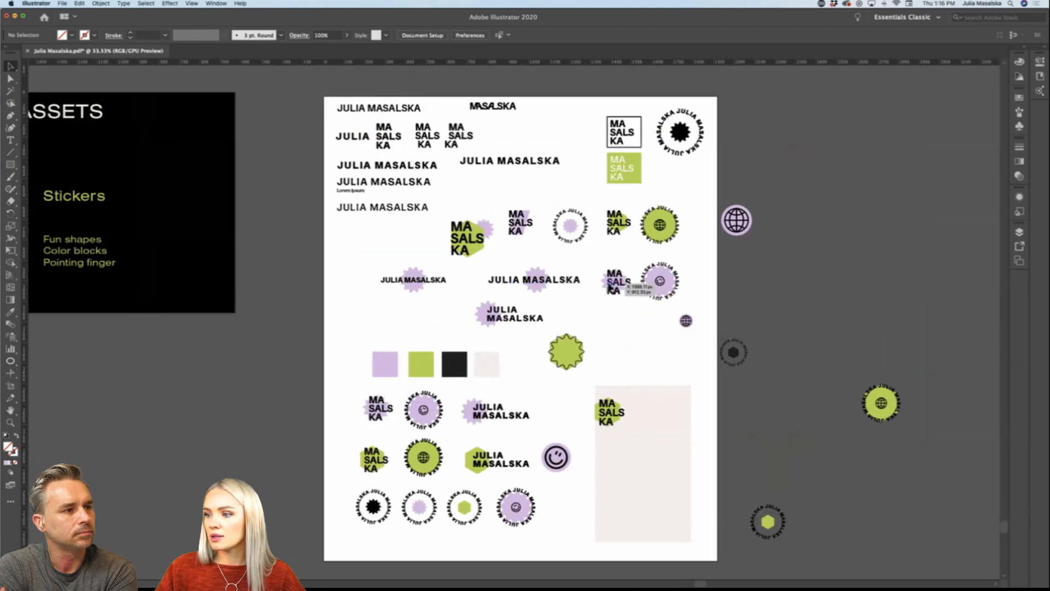
{"action": "scroll", "coordinate": [610, 288], "scroll_direction": "left", "scroll_amount": 3}
{"action": "scroll", "coordinate": [611, 288], "scroll_direction": "down", "scroll_amount": 1}
{"action": "scroll", "coordinate": [429, 420], "scroll_direction": "down", "scroll_amount": 1}
{"action": "scroll", "coordinate": [429, 420], "scroll_direction": "left", "scroll_amount": 1}
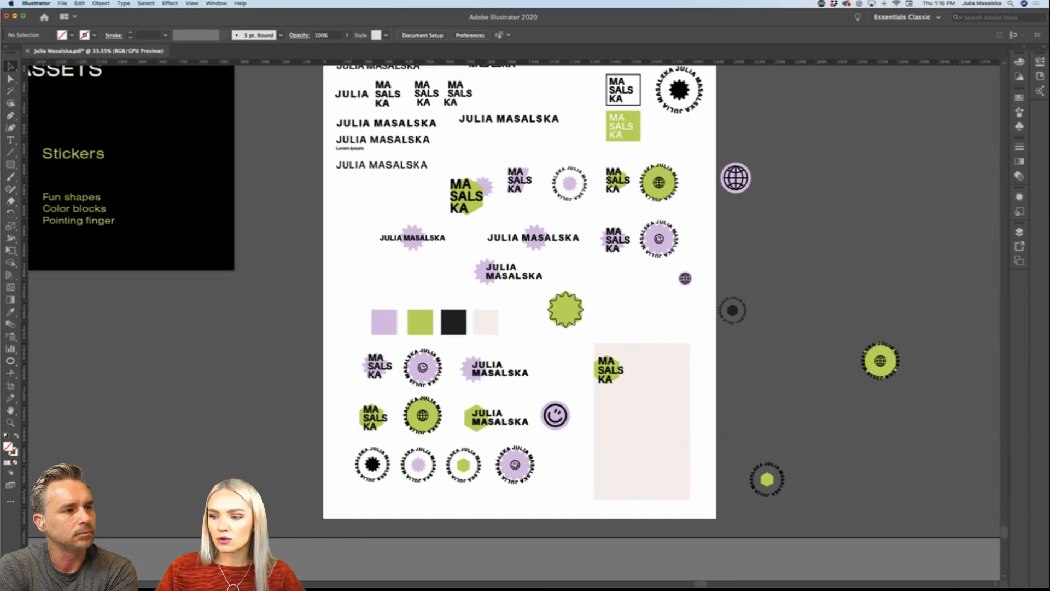
{"action": "scroll", "coordinate": [432, 415], "scroll_direction": "up", "scroll_amount": 3}
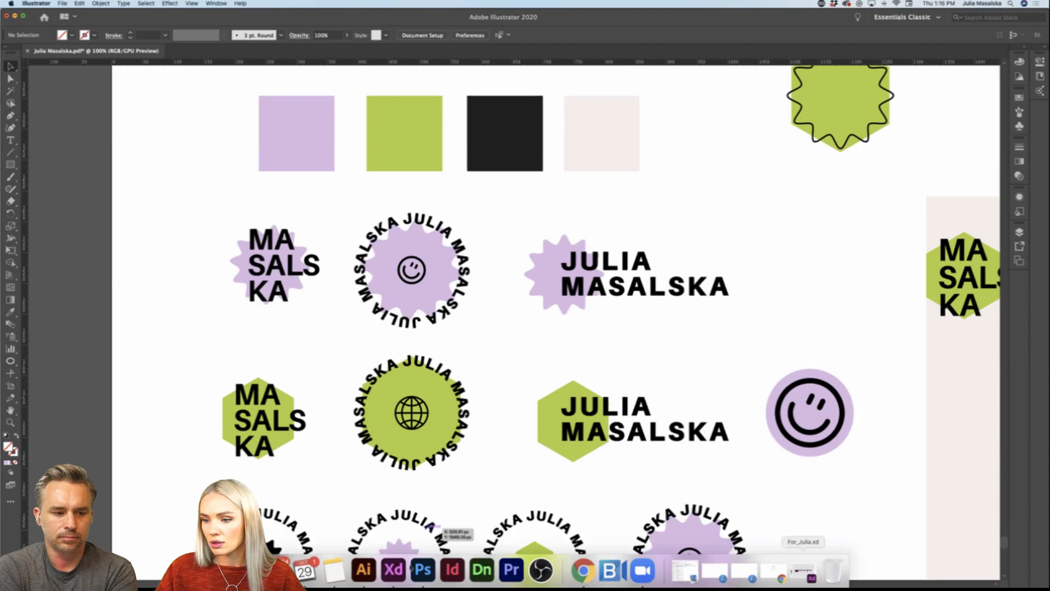
Step: Switch to Adobe XD and examine the Instagram story showing the logo variations with captions for their intended uses
{"action": "left_click", "coordinate": [393, 569]}
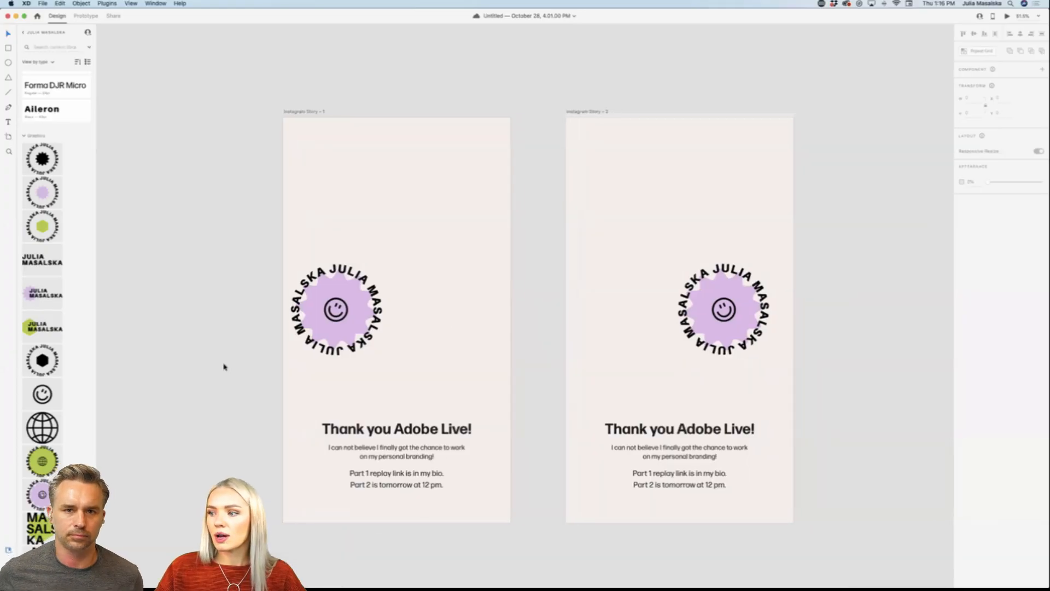
{"action": "scroll", "coordinate": [224, 368], "scroll_direction": "down", "scroll_amount": 10}
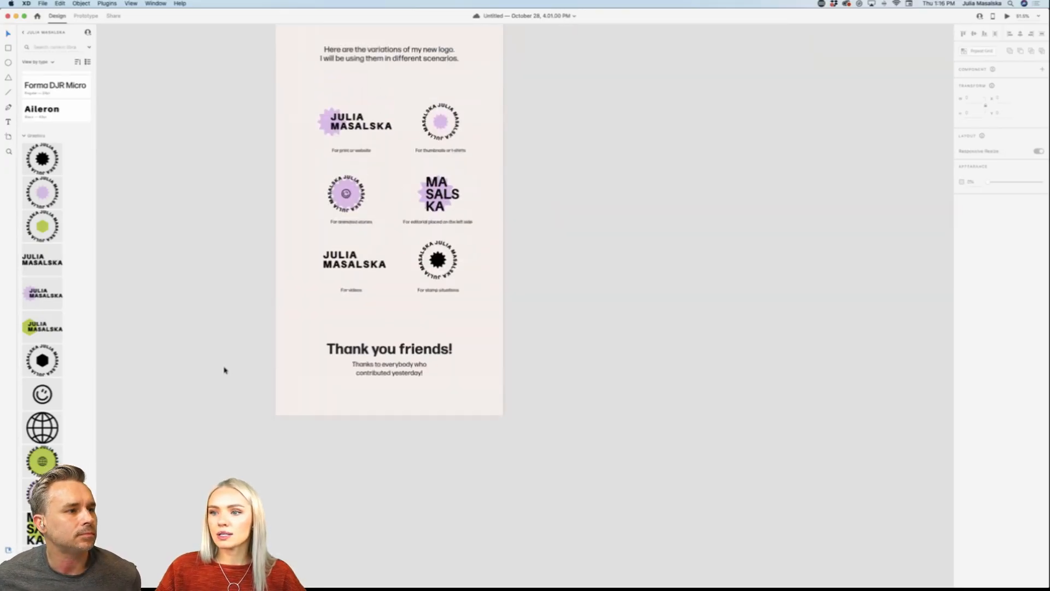
{"action": "scroll", "coordinate": [367, 281], "scroll_direction": "up", "scroll_amount": 2}
{"action": "scroll", "coordinate": [367, 284], "scroll_direction": "down", "scroll_amount": 1}
{"action": "scroll", "coordinate": [366, 284], "scroll_direction": "up", "scroll_amount": 1}
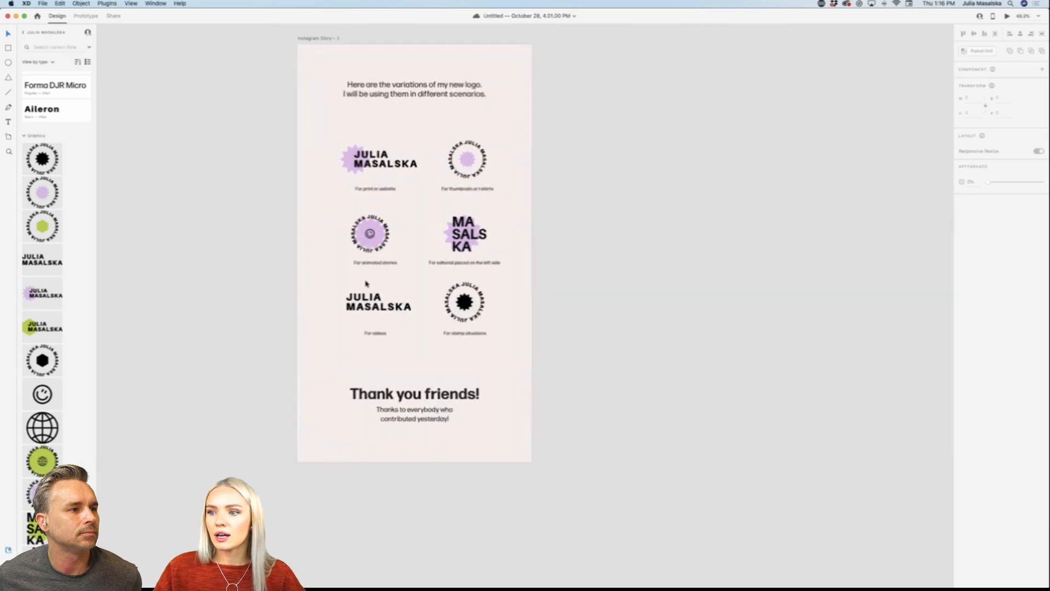
{"action": "scroll", "coordinate": [366, 283], "scroll_direction": "up", "scroll_amount": 5}
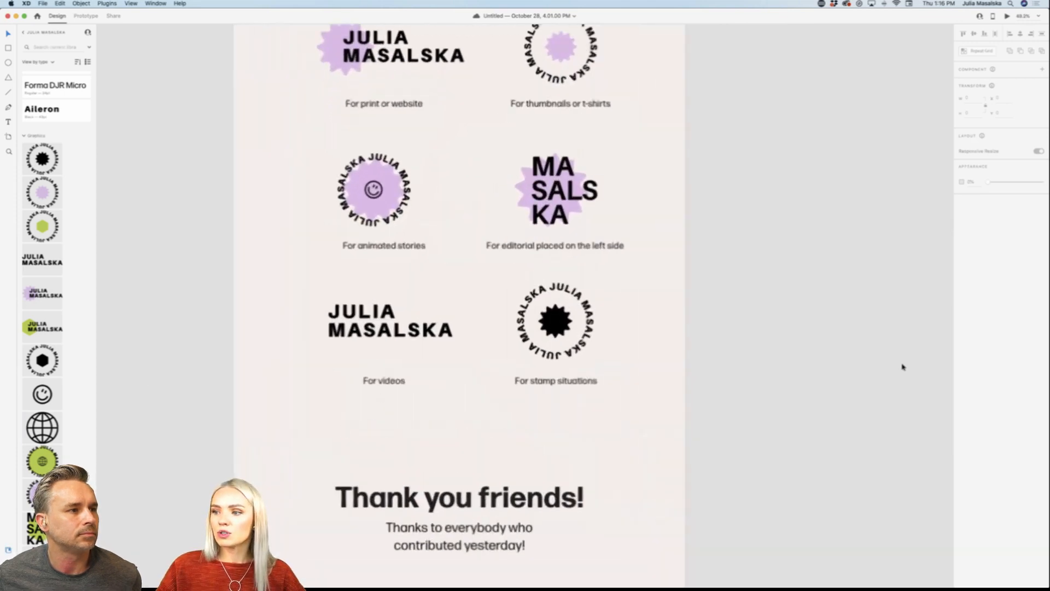
{"action": "scroll", "coordinate": [902, 367], "scroll_direction": "up", "scroll_amount": 3}
{"action": "scroll", "coordinate": [897, 363], "scroll_direction": "up", "scroll_amount": 4}
{"action": "scroll", "coordinate": [897, 363], "scroll_direction": "down", "scroll_amount": 1}
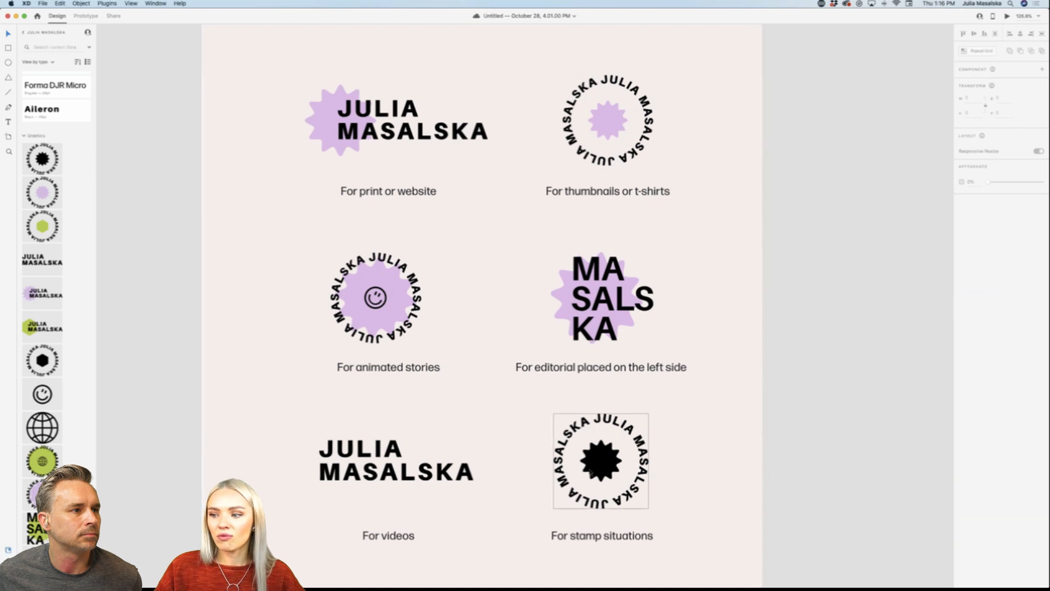
{"action": "scroll", "coordinate": [547, 416], "scroll_direction": "up", "scroll_amount": 1}
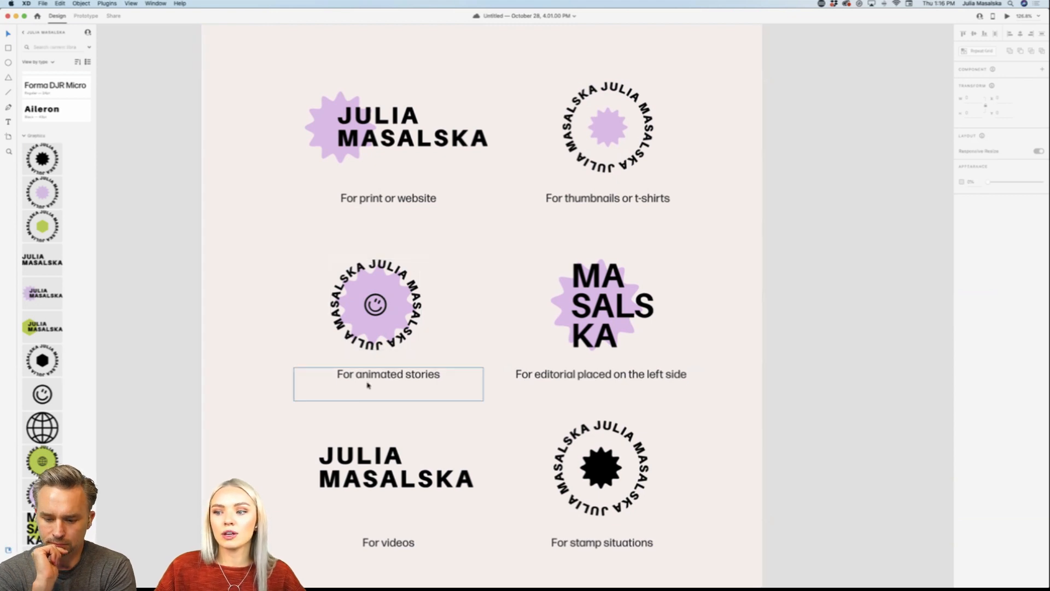
{"action": "scroll", "coordinate": [371, 387], "scroll_direction": "up", "scroll_amount": 1}
{"action": "scroll", "coordinate": [372, 387], "scroll_direction": "down", "scroll_amount": 1}
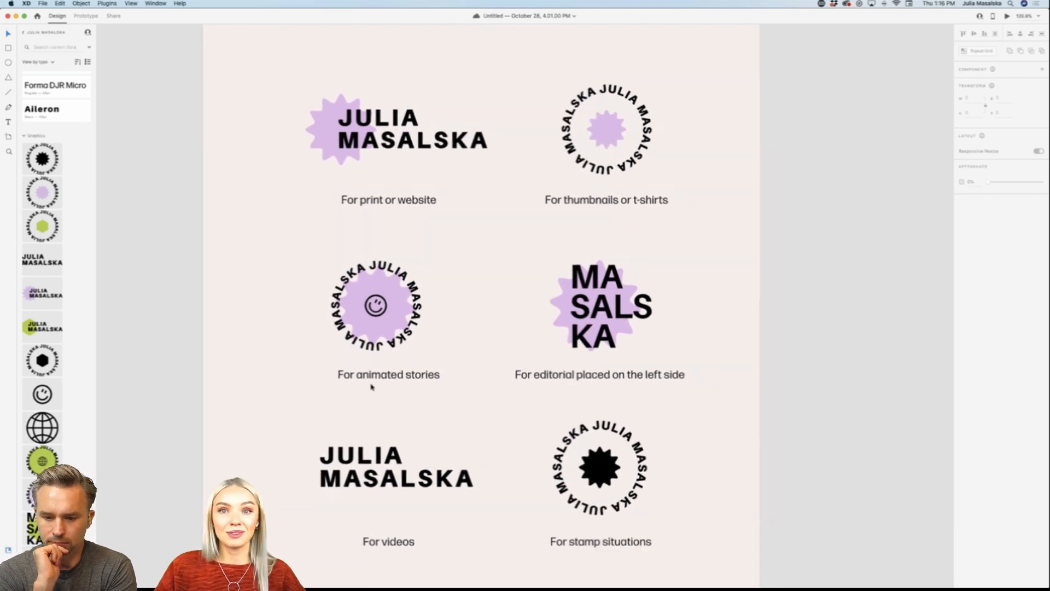
Step: Preview the prototype animation between the two "Thank you Adobe Live!" Instagram stories, and close the preview
{"action": "scroll", "coordinate": [371, 387], "scroll_direction": "down", "scroll_amount": 5}
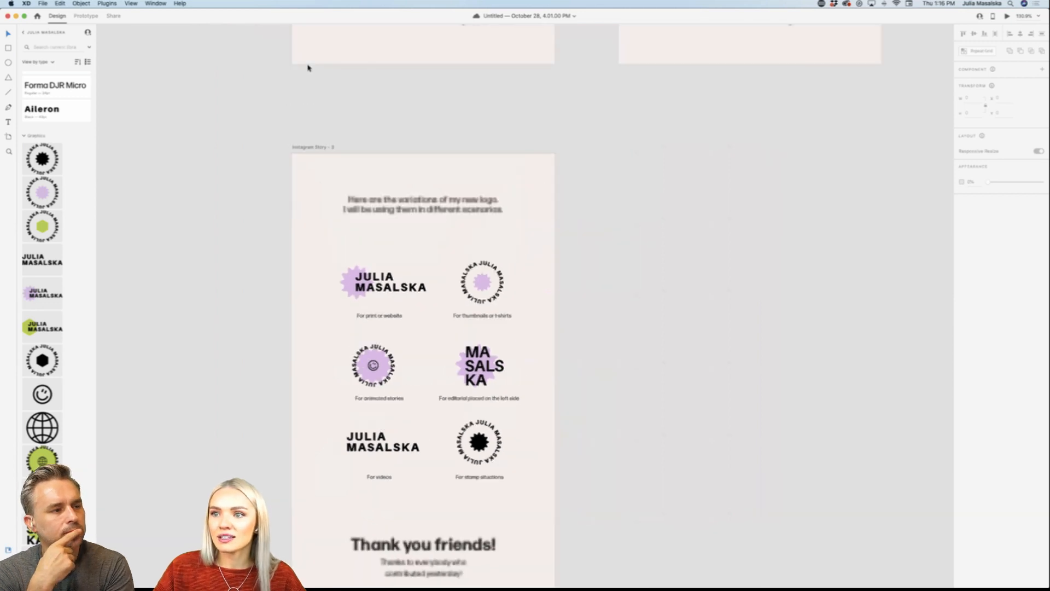
{"action": "scroll", "coordinate": [308, 68], "scroll_direction": "up", "scroll_amount": 15}
{"action": "scroll", "coordinate": [556, 164], "scroll_direction": "down", "scroll_amount": 4}
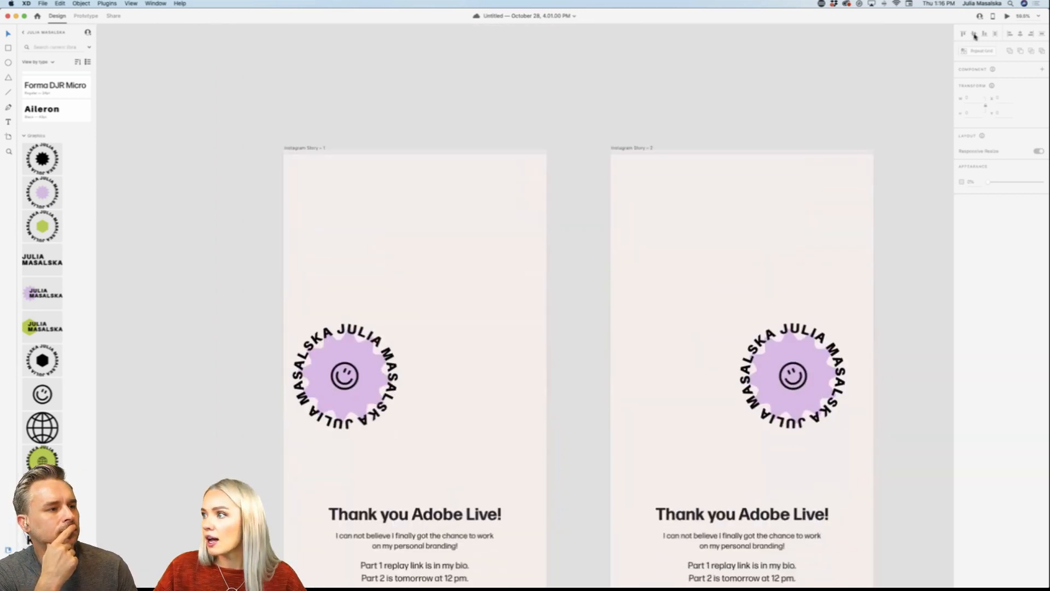
{"action": "scroll", "coordinate": [942, 281], "scroll_direction": "down", "scroll_amount": 3}
{"action": "key", "text": "ctrl+Tab"}
{"action": "key", "text": "super+Return"}
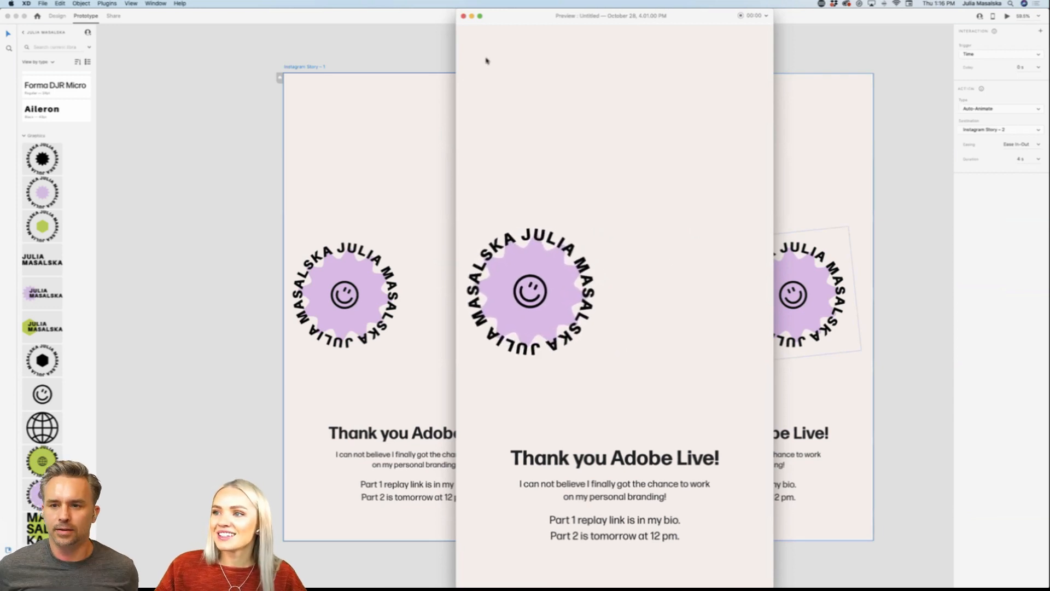
{"action": "left_click", "coordinate": [464, 16]}
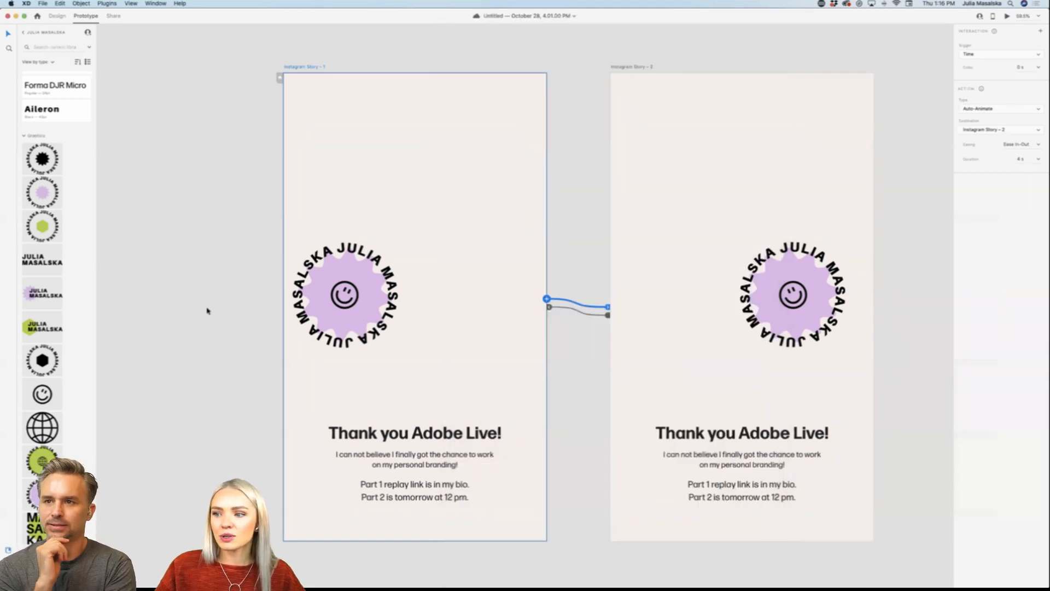
Step: Switch back to Adobe Illustrator and show the personal brand library with its saved colours, logos and fonts
{"action": "left_click", "coordinate": [363, 569]}
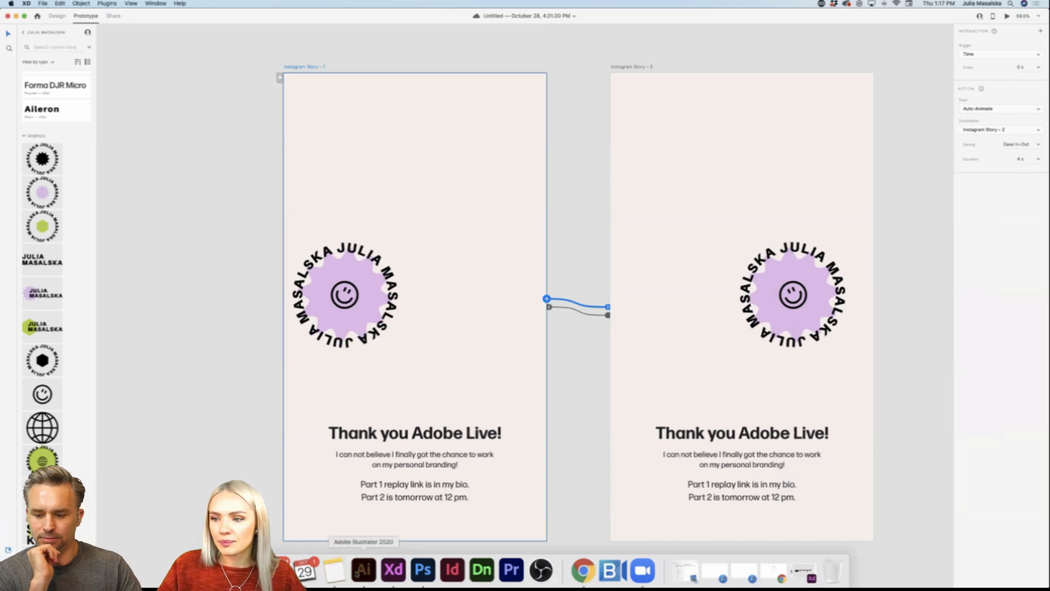
{"action": "scroll", "coordinate": [798, 493], "scroll_direction": "down", "scroll_amount": 3}
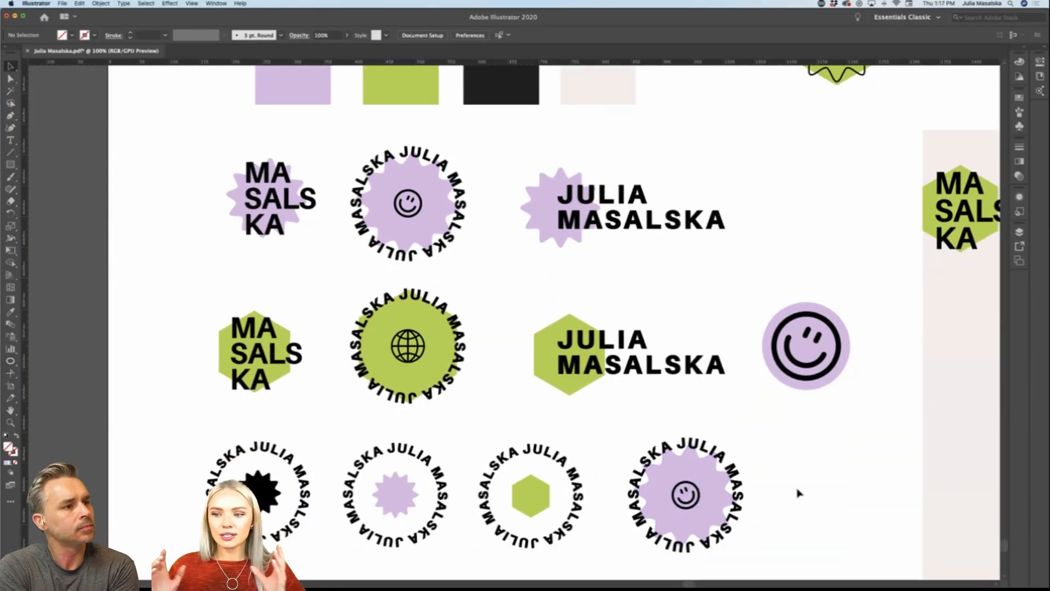
{"action": "left_click", "coordinate": [1040, 77]}
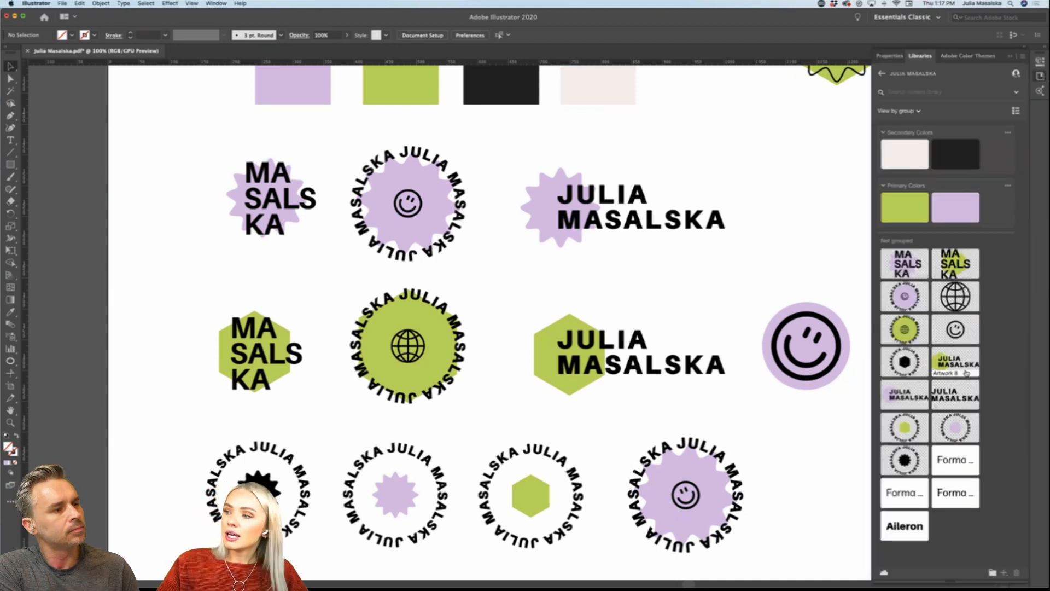
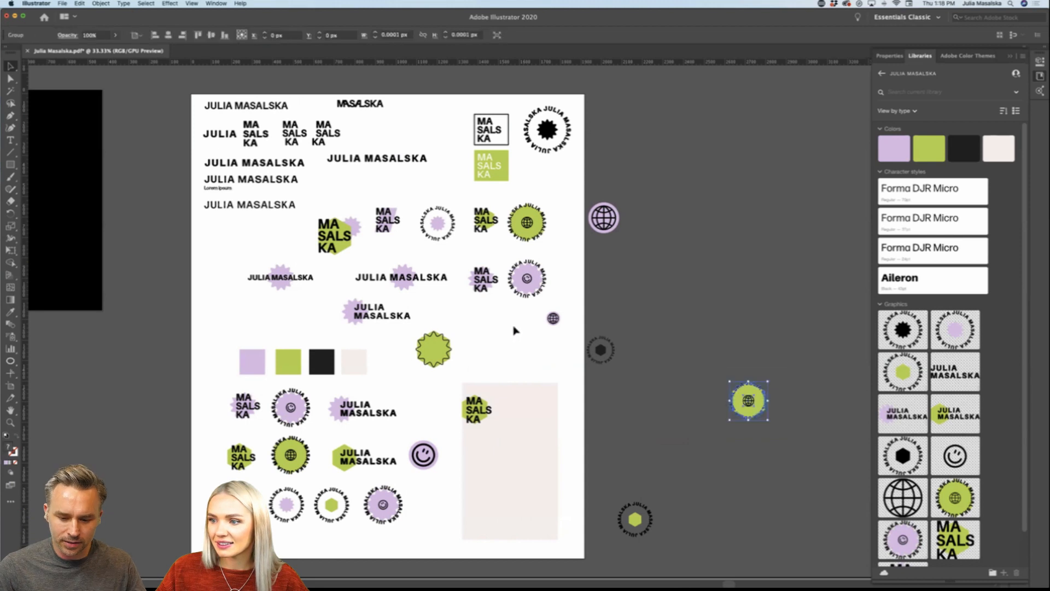
Step: Move the stray round badges onto the logo sheet above the beige rectangle, and place the lilac globe icon above the smiley icon
{"action": "left_click_drag", "start_coordinate": [605, 356], "coordinate": [521, 349]}
{"action": "left_click_drag", "start_coordinate": [634, 524], "coordinate": [484, 371]}
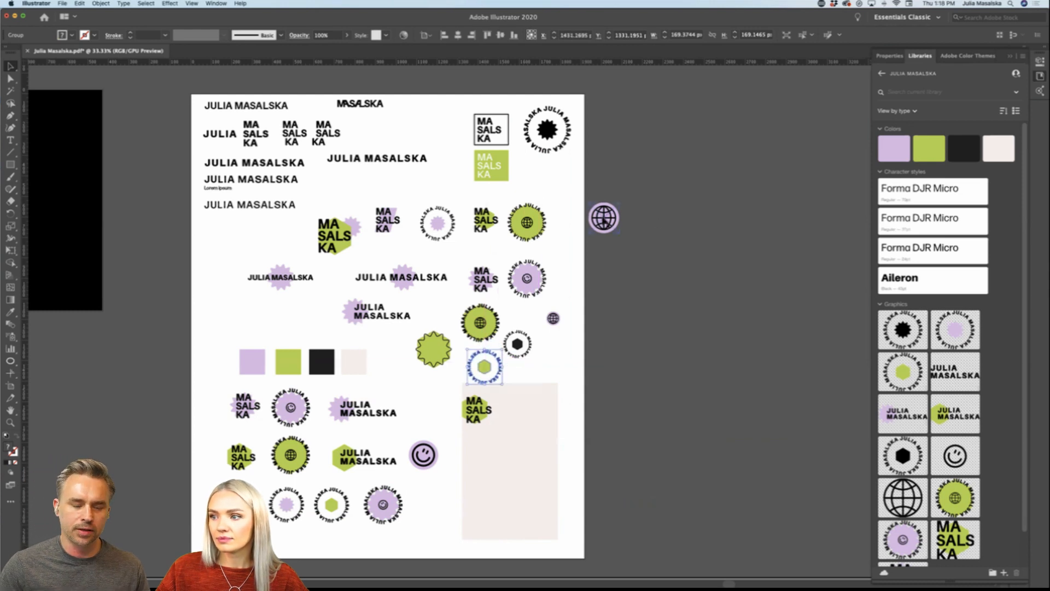
{"action": "left_click_drag", "start_coordinate": [601, 217], "coordinate": [439, 417]}
{"action": "left_click", "coordinate": [652, 431]}
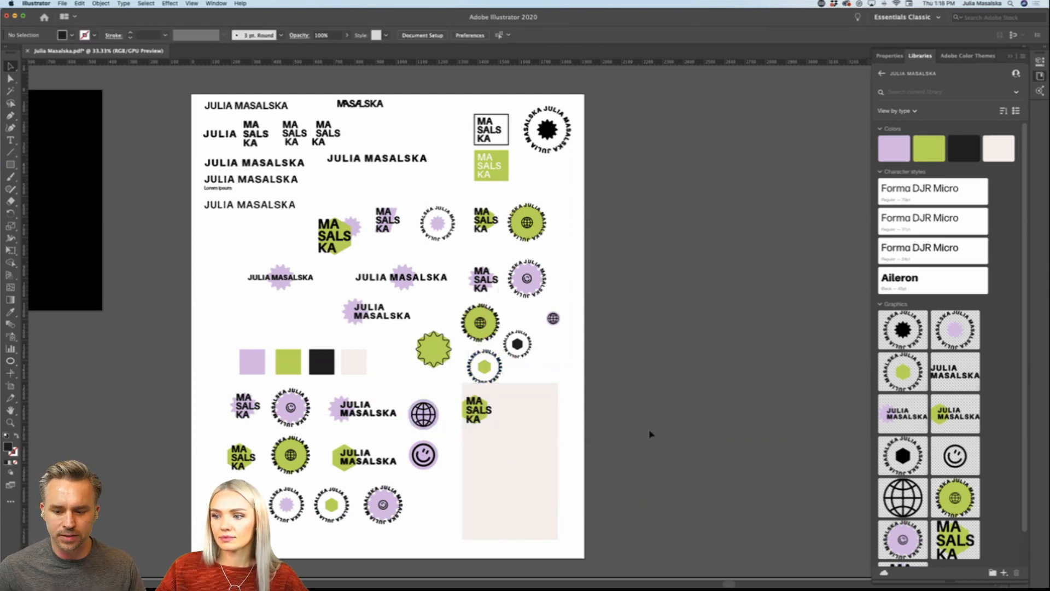
{"action": "scroll", "coordinate": [651, 432], "scroll_direction": "right", "scroll_amount": 3}
{"action": "scroll", "coordinate": [651, 433], "scroll_direction": "left", "scroll_amount": 3}
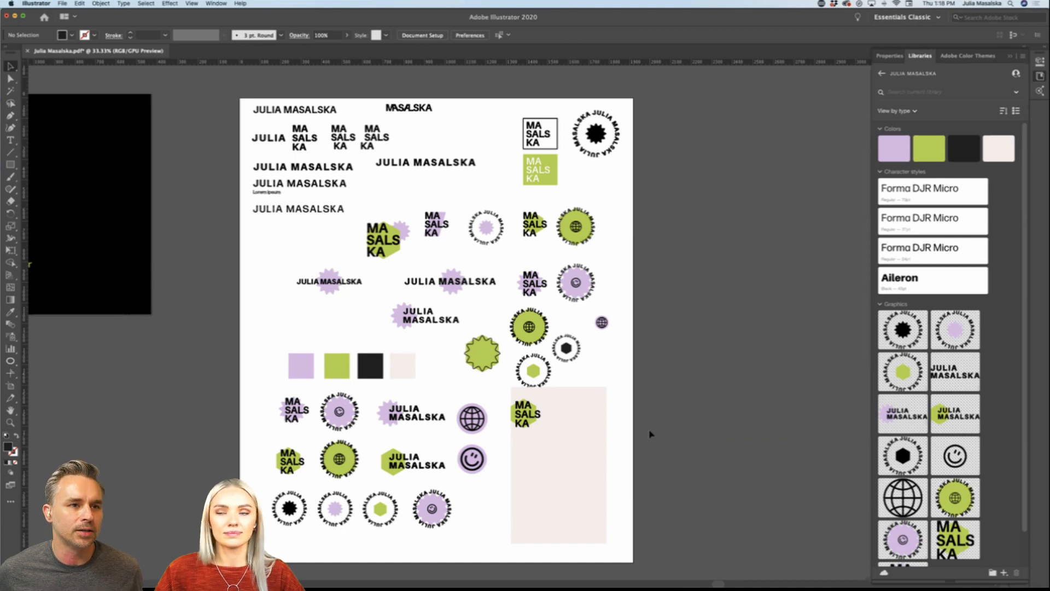
{"action": "scroll", "coordinate": [650, 433], "scroll_direction": "left", "scroll_amount": 5}
{"action": "scroll", "coordinate": [650, 433], "scroll_direction": "down", "scroll_amount": 1}
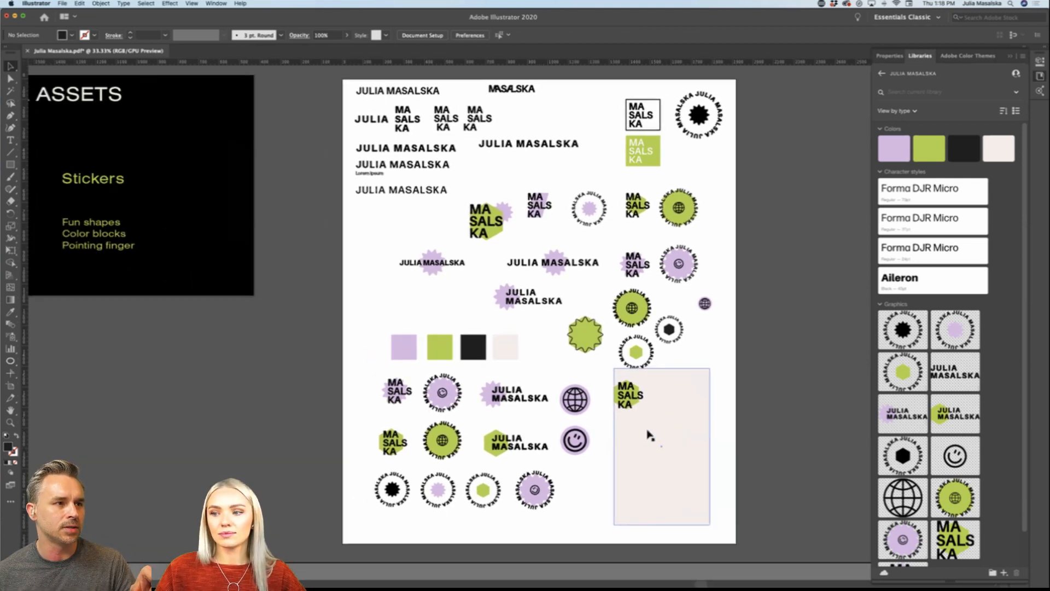
{"action": "scroll", "coordinate": [668, 434], "scroll_direction": "left", "scroll_amount": 2}
{"action": "scroll", "coordinate": [667, 434], "scroll_direction": "down", "scroll_amount": 1}
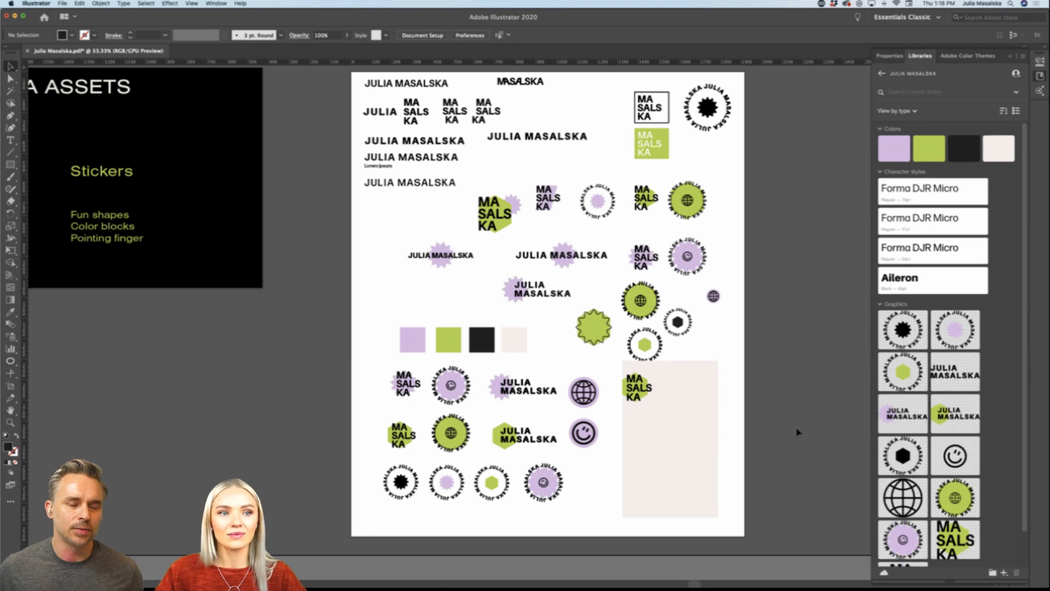
Step: Switch to Adobe XD and examine the Instagram stories, including the logo variations story, alongside the shared library's fonts and graphics
{"action": "mouse_move", "coordinate": [393, 574]}
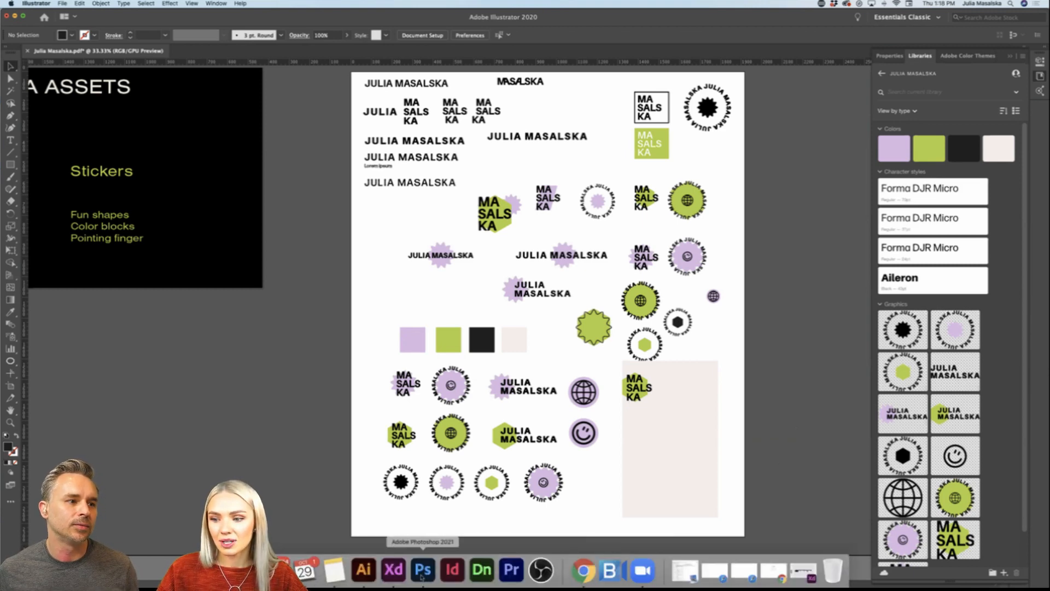
{"action": "left_click", "coordinate": [394, 570]}
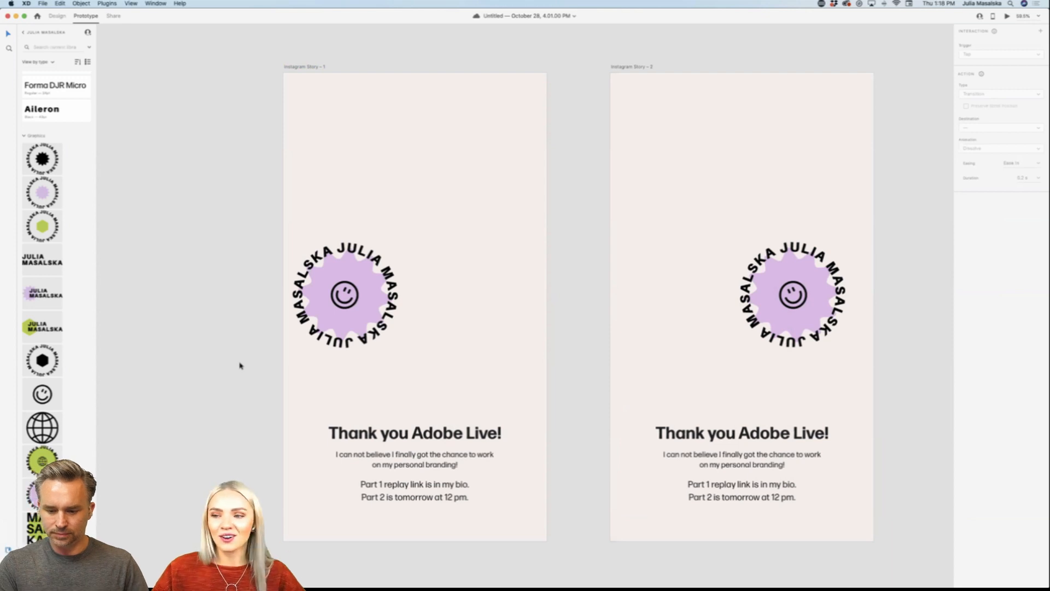
{"action": "scroll", "coordinate": [239, 365], "scroll_direction": "down", "scroll_amount": 10}
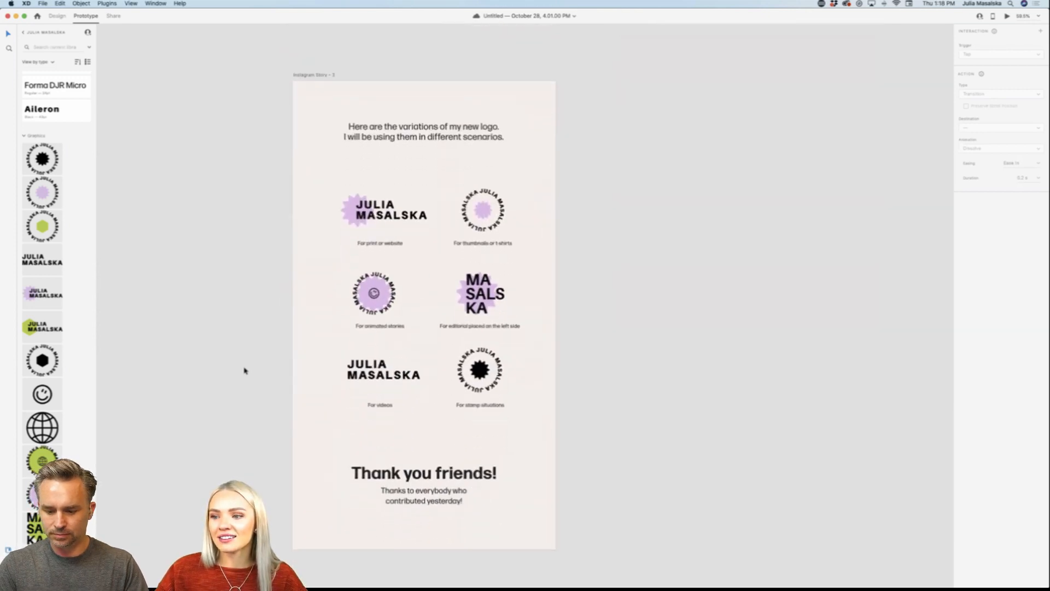
{"action": "scroll", "coordinate": [245, 370], "scroll_direction": "up", "scroll_amount": 1}
{"action": "scroll", "coordinate": [244, 370], "scroll_direction": "left", "scroll_amount": 1}
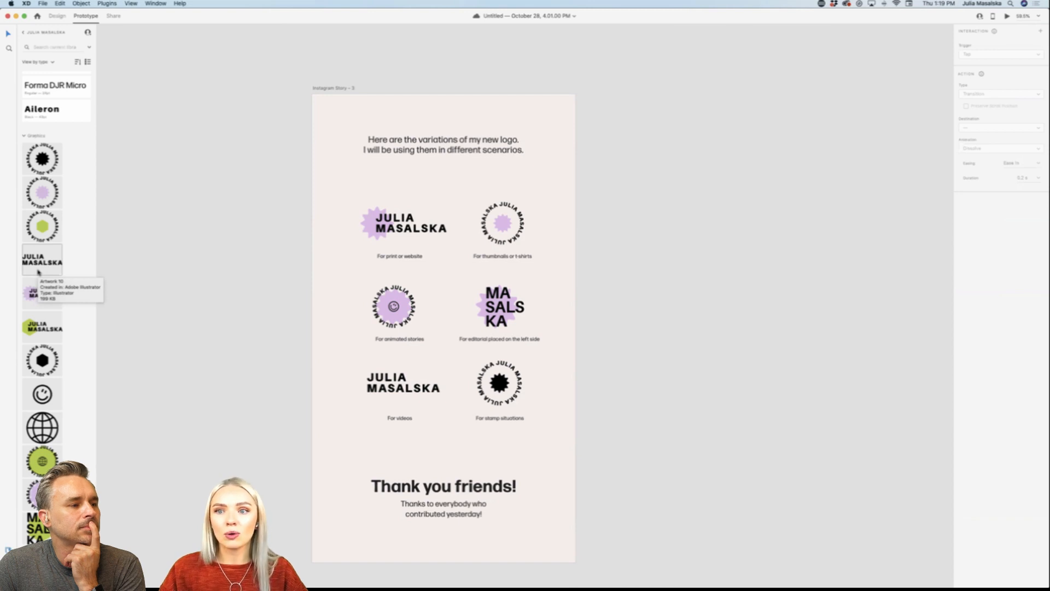
{"action": "scroll", "coordinate": [72, 244], "scroll_direction": "up", "scroll_amount": 2}
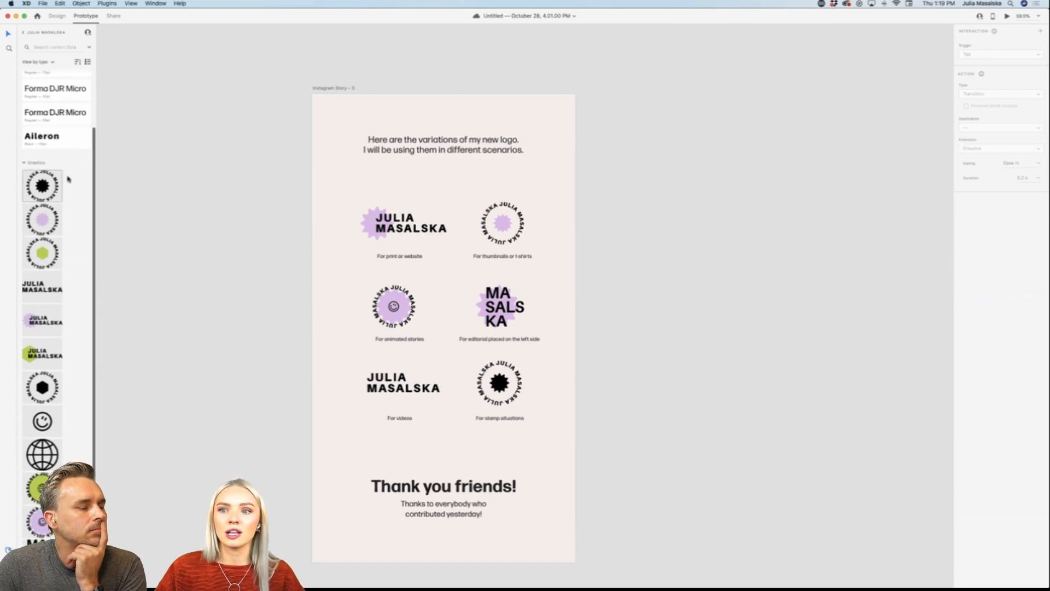
{"action": "scroll", "coordinate": [160, 239], "scroll_direction": "down", "scroll_amount": 1}
{"action": "scroll", "coordinate": [159, 239], "scroll_direction": "left", "scroll_amount": 2}
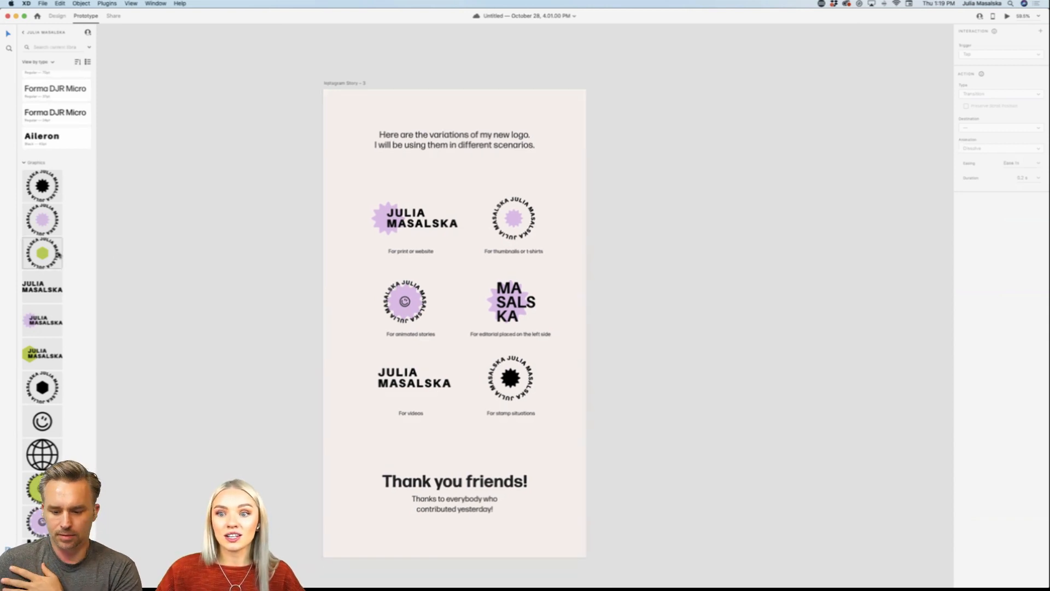
Step: Try placing the library's green hexagon badge beside the logo variations story, undo the placement, and switch to Design mode
{"action": "left_click_drag", "start_coordinate": [58, 255], "coordinate": [240, 295]}
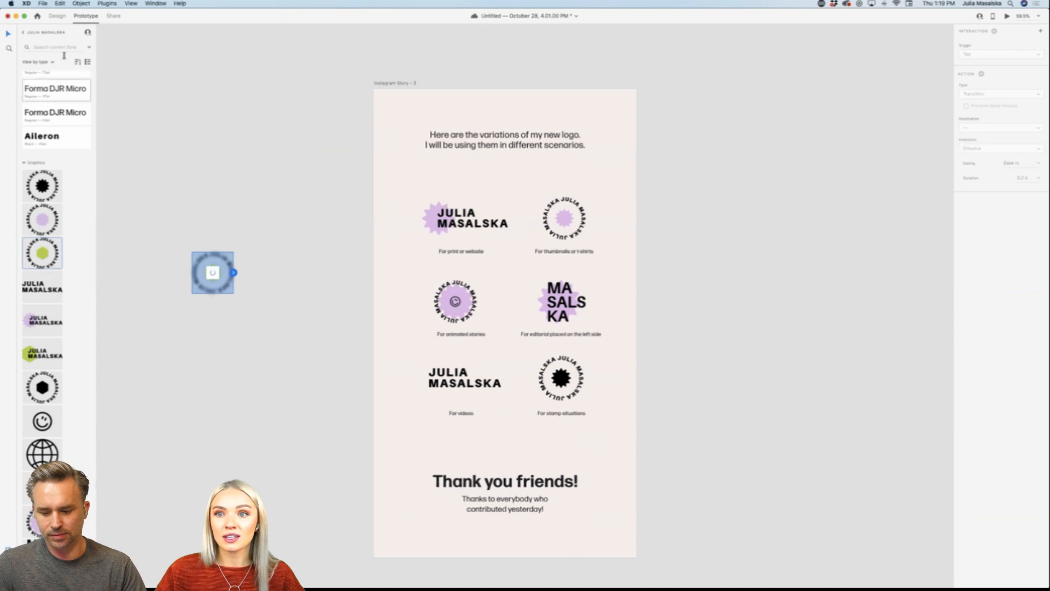
{"action": "key", "text": "super+z"}
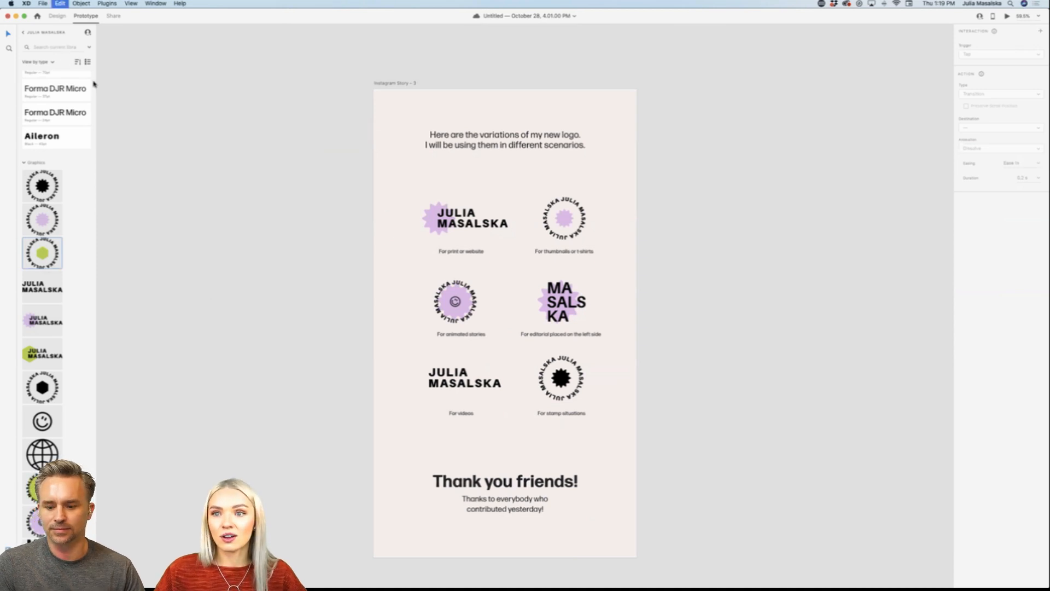
{"action": "left_click", "coordinate": [57, 16]}
Step: Switch back to Adobe Illustrator and examine the logo sheet, the overview of all artboards, and the slide of descriptive adjectives
{"action": "mouse_move", "coordinate": [304, 573]}
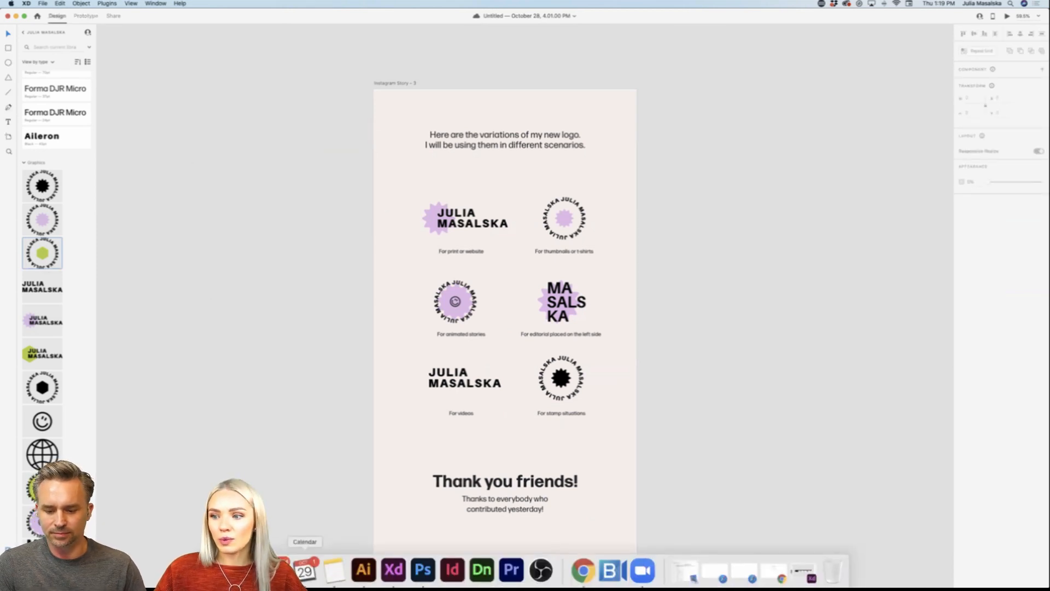
{"action": "left_click", "coordinate": [369, 576]}
{"action": "scroll", "coordinate": [773, 393], "scroll_direction": "right", "scroll_amount": 5}
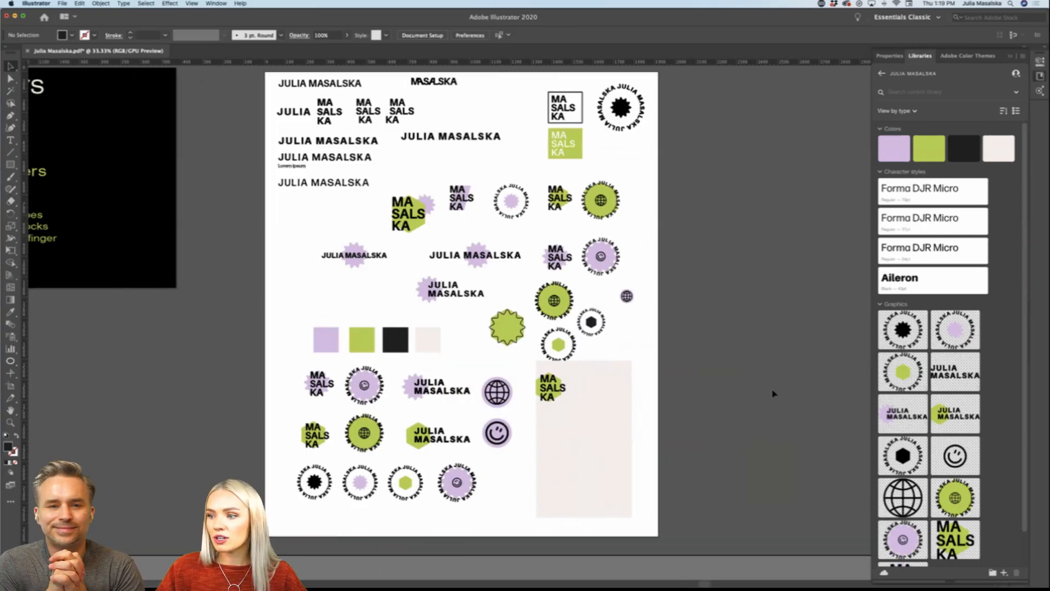
{"action": "scroll", "coordinate": [773, 394], "scroll_direction": "right", "scroll_amount": 5}
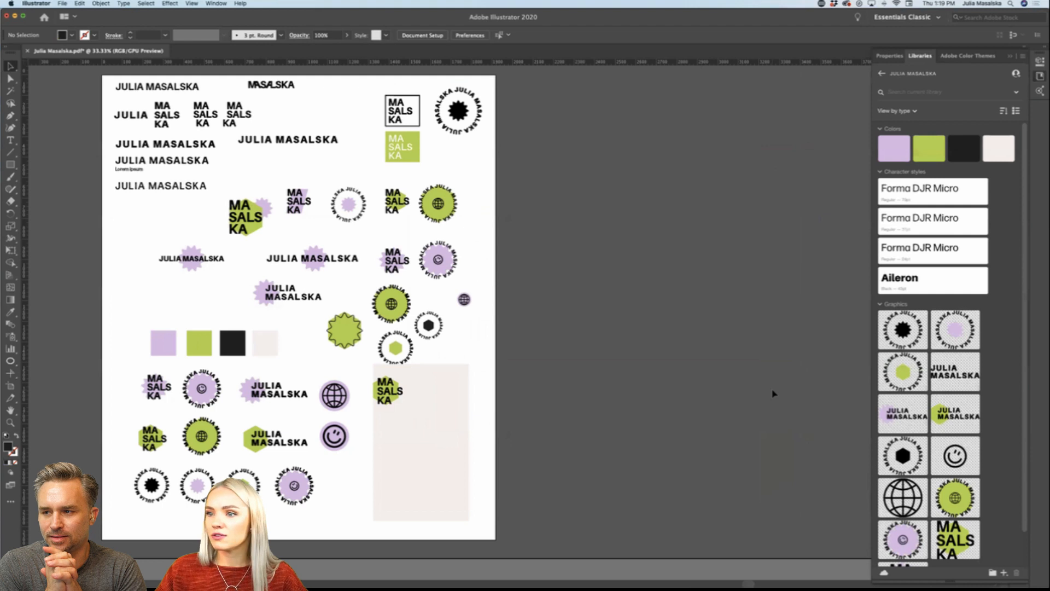
{"action": "scroll", "coordinate": [773, 394], "scroll_direction": "right", "scroll_amount": 2}
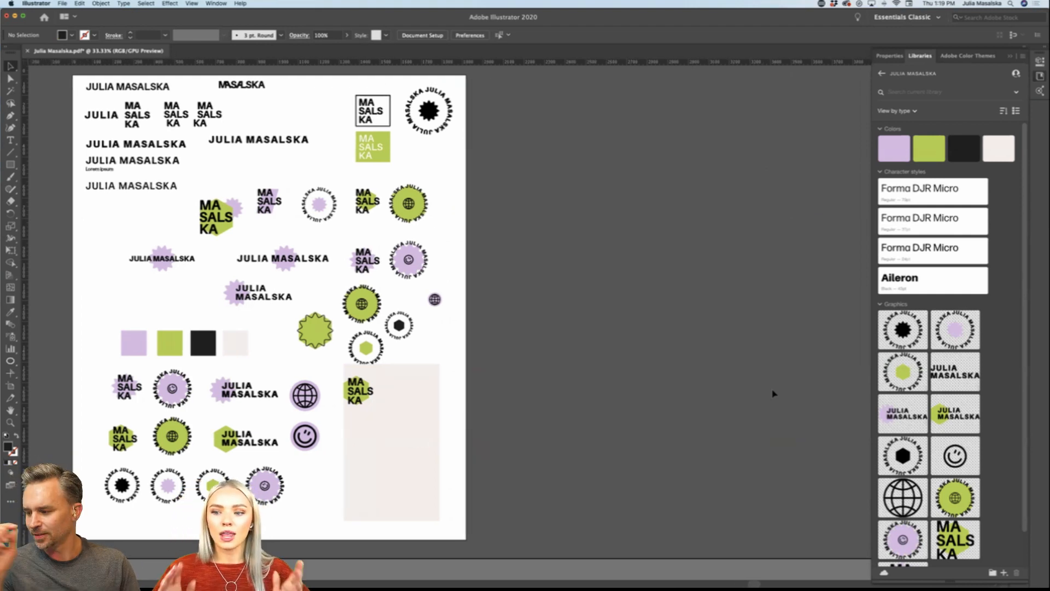
{"action": "scroll", "coordinate": [773, 394], "scroll_direction": "up", "scroll_amount": 5}
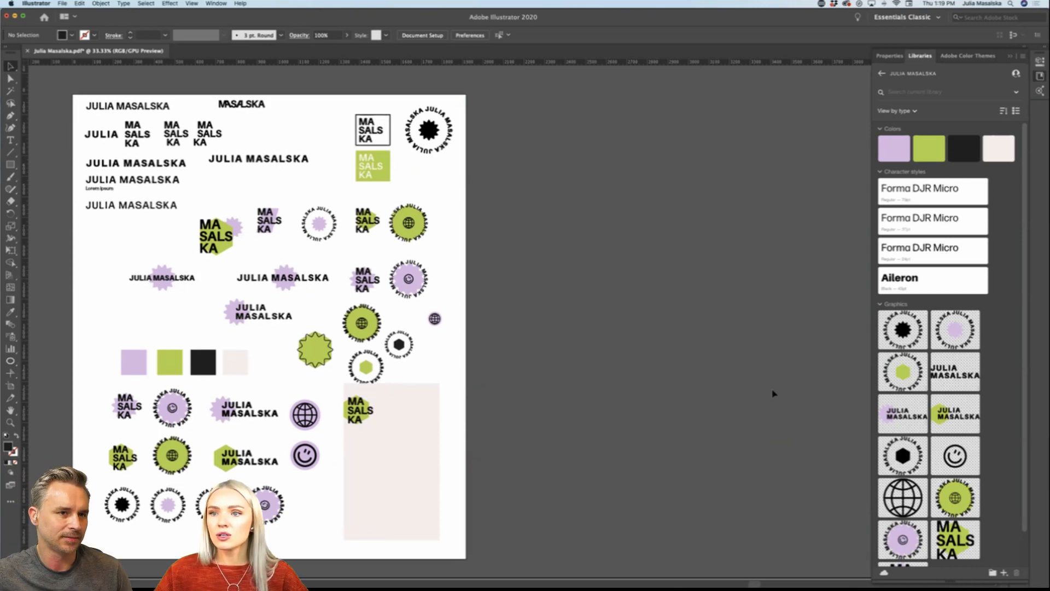
{"action": "scroll", "coordinate": [773, 394], "scroll_direction": "down", "scroll_amount": 4}
{"action": "scroll", "coordinate": [773, 394], "scroll_direction": "right", "scroll_amount": 3}
{"action": "scroll", "coordinate": [773, 393], "scroll_direction": "right", "scroll_amount": 3}
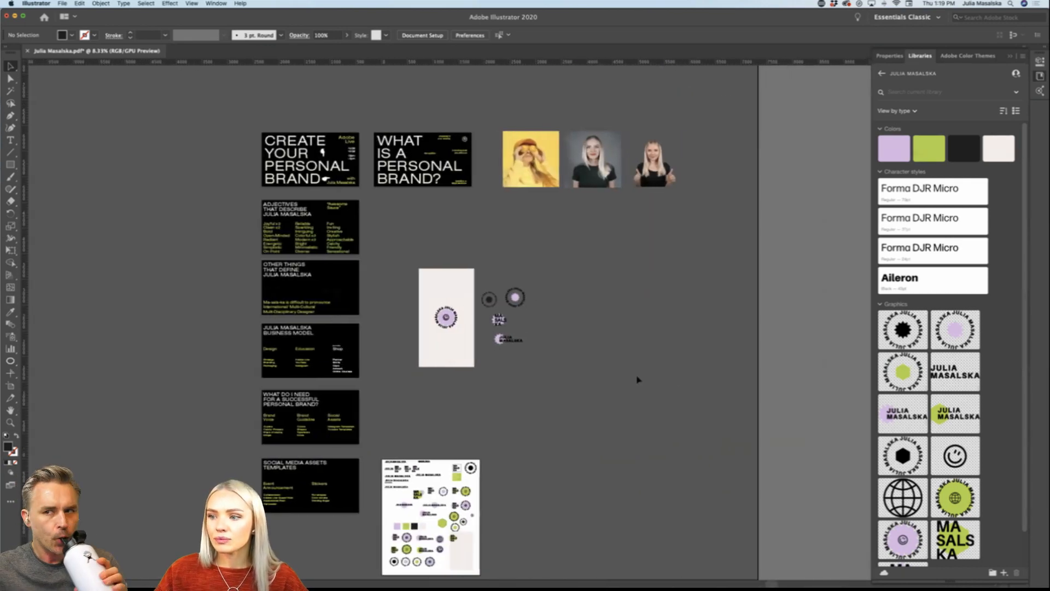
{"action": "scroll", "coordinate": [635, 377], "scroll_direction": "down", "scroll_amount": 3}
{"action": "scroll", "coordinate": [500, 356], "scroll_direction": "up", "scroll_amount": 6}
{"action": "scroll", "coordinate": [501, 356], "scroll_direction": "up", "scroll_amount": 2}
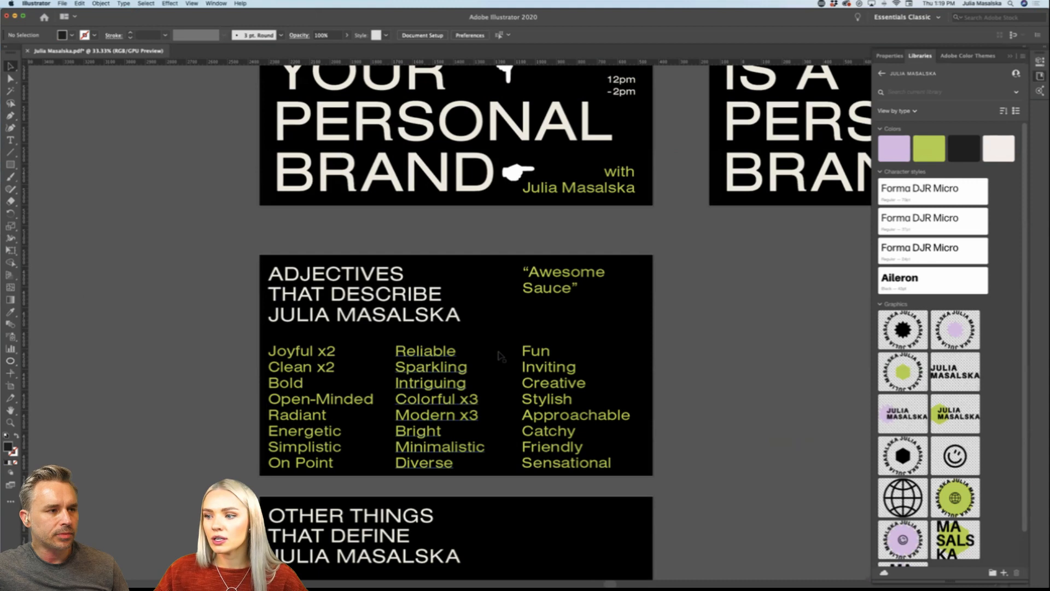
{"action": "scroll", "coordinate": [497, 355], "scroll_direction": "down", "scroll_amount": 1}
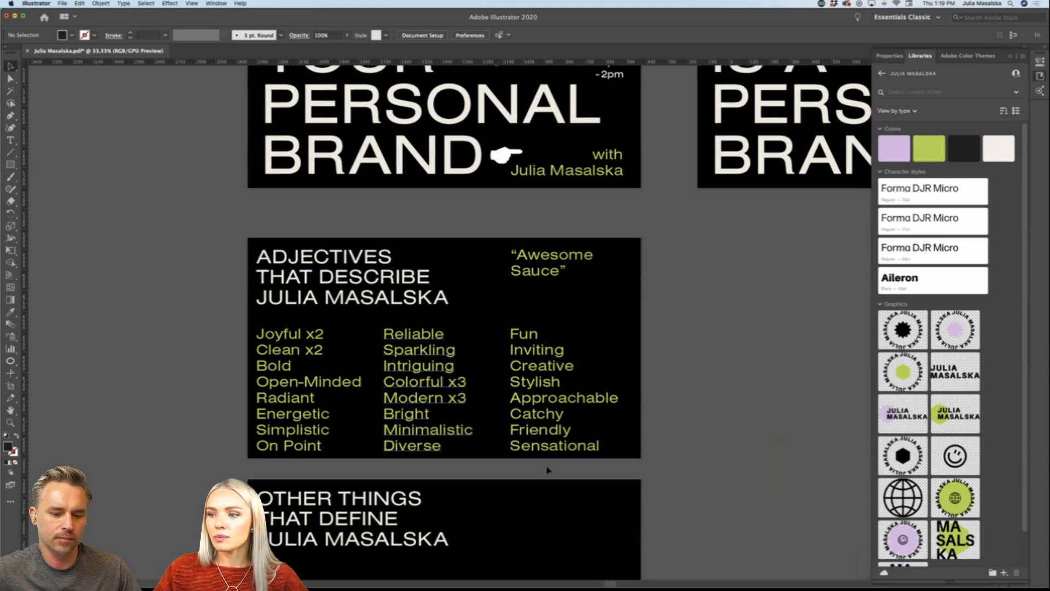
Step: Set the beige story rectangle behind the lilac smiley badge to 1080 px wide and 1920 px high, and deselect it
{"action": "scroll", "coordinate": [720, 260], "scroll_direction": "down", "scroll_amount": 3}
{"action": "scroll", "coordinate": [721, 260], "scroll_direction": "right", "scroll_amount": 2}
{"action": "scroll", "coordinate": [448, 320], "scroll_direction": "down", "scroll_amount": 3}
{"action": "scroll", "coordinate": [449, 320], "scroll_direction": "right", "scroll_amount": 3}
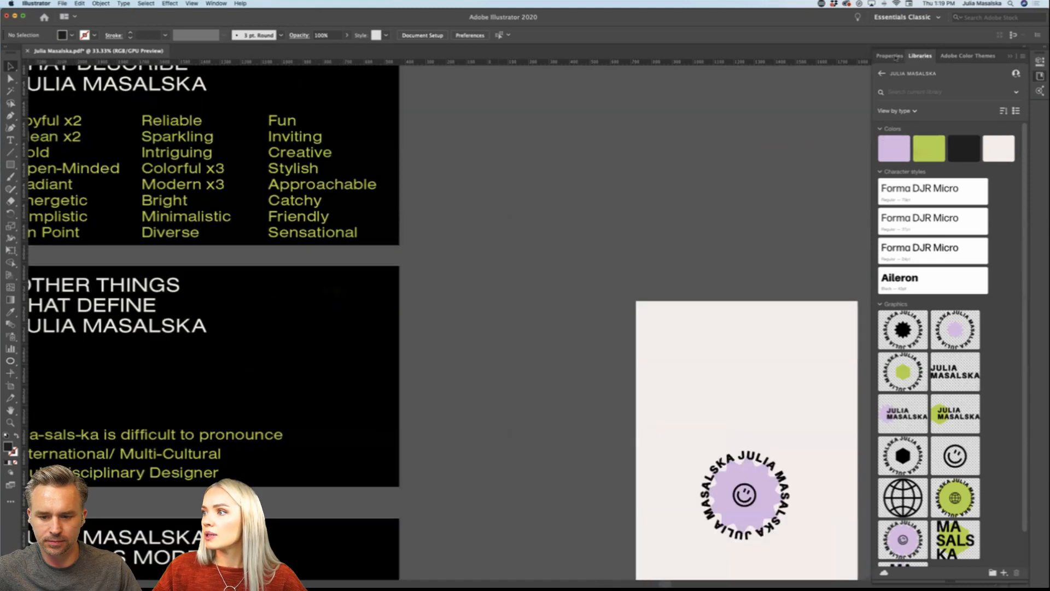
{"action": "scroll", "coordinate": [989, 101], "scroll_direction": "down", "scroll_amount": 2}
{"action": "scroll", "coordinate": [989, 101], "scroll_direction": "right", "scroll_amount": 3}
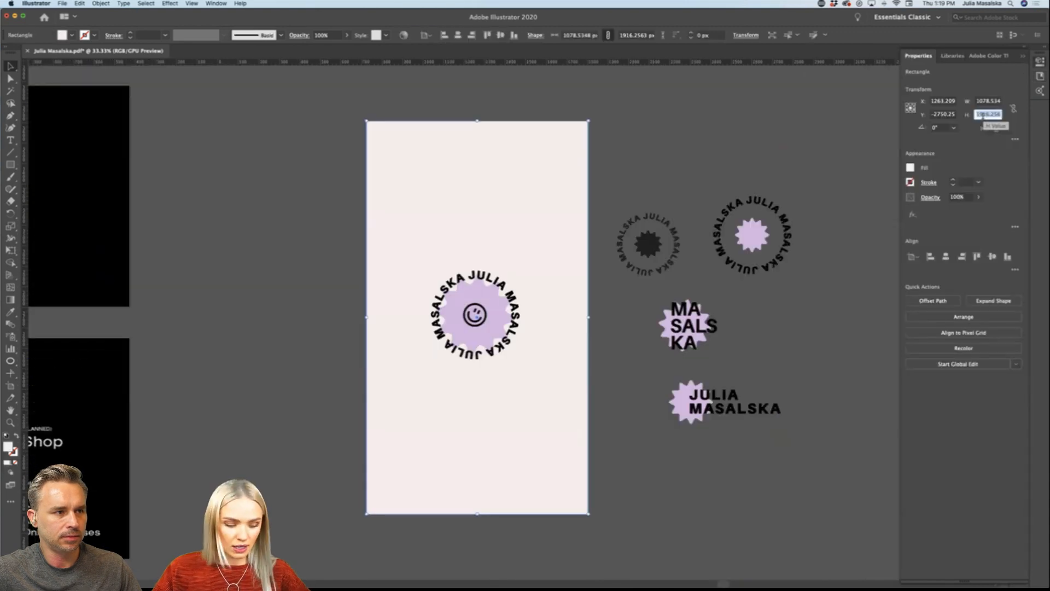
{"action": "type", "text": "1920"}
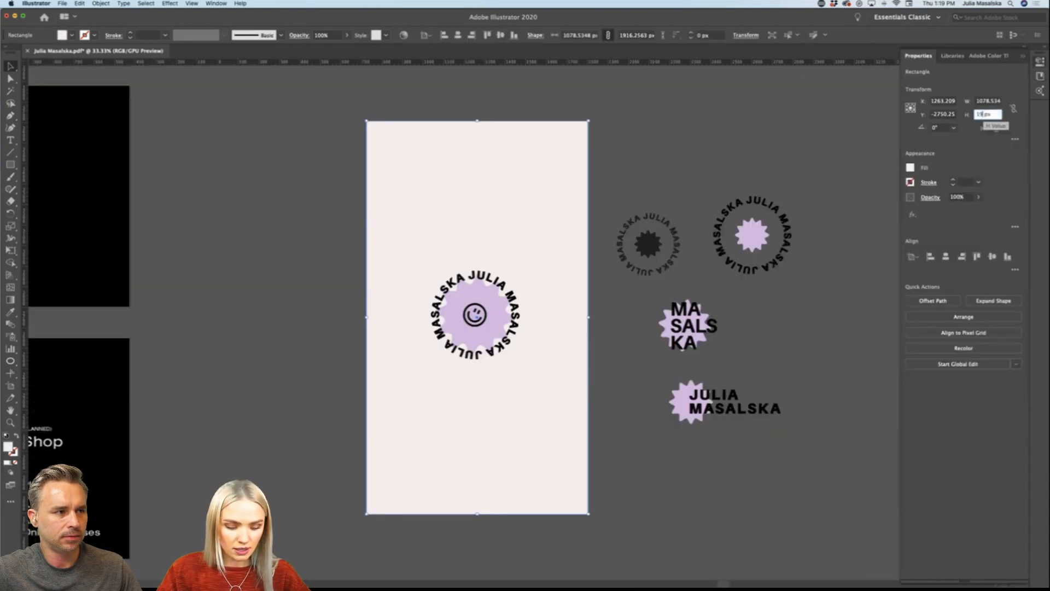
{"action": "left_click", "coordinate": [983, 102]}
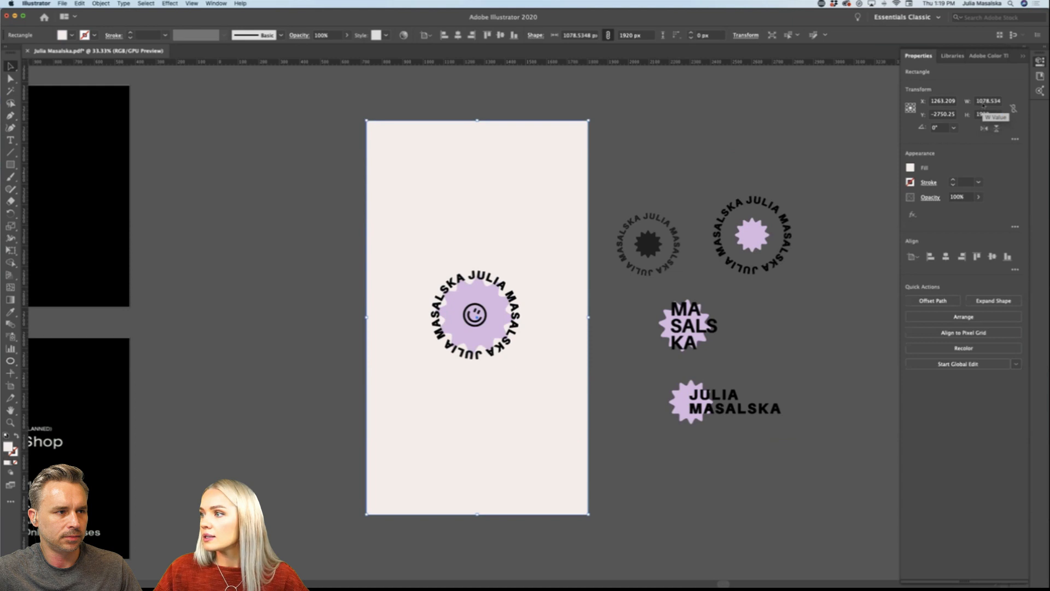
{"action": "type", "text": "1080"}
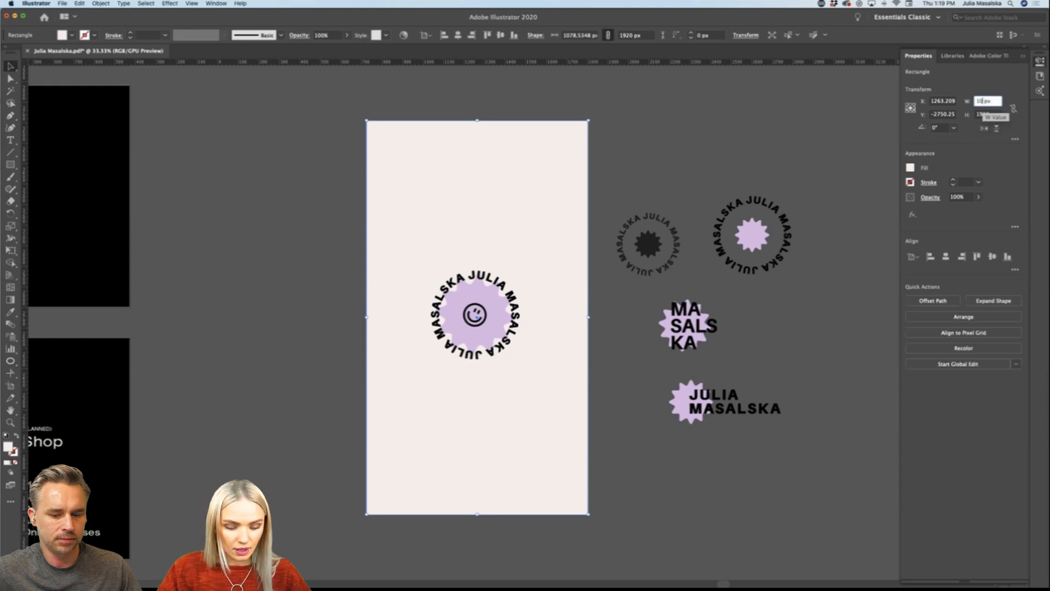
{"action": "key", "text": "Return"}
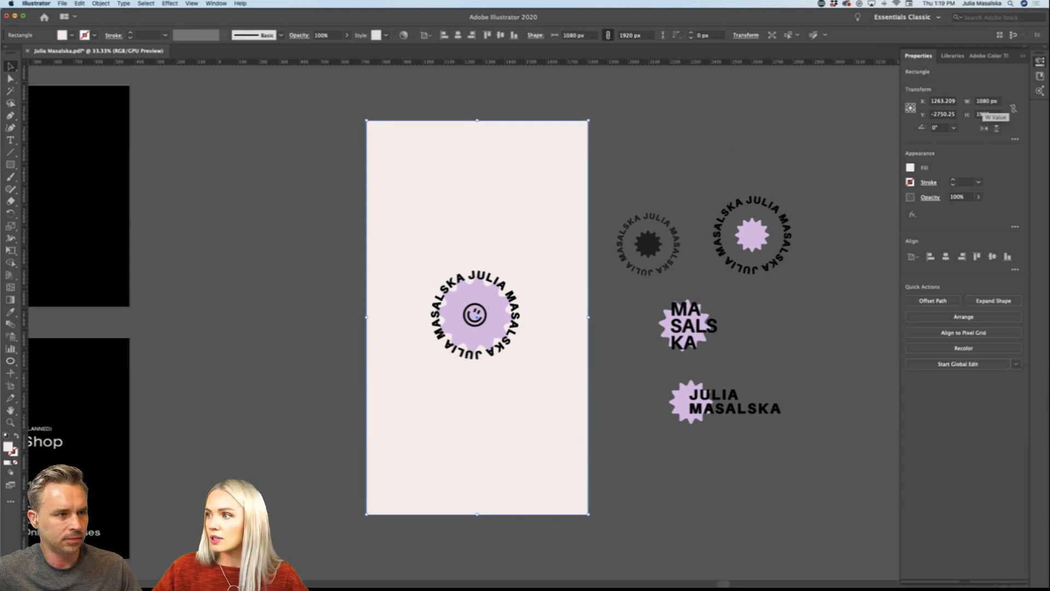
{"action": "left_click", "coordinate": [654, 130]}
Step: Switch to Google Chrome, search Google for "social media sizes", and show the image results
{"action": "scroll", "coordinate": [654, 130], "scroll_direction": "right", "scroll_amount": 1}
{"action": "scroll", "coordinate": [654, 130], "scroll_direction": "right", "scroll_amount": 2}
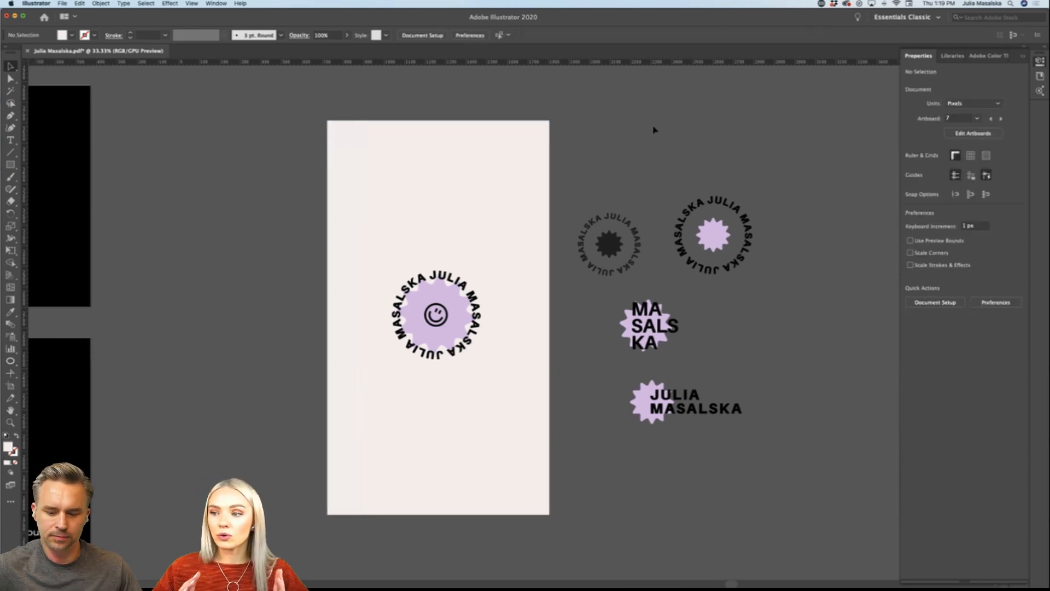
{"action": "mouse_move", "coordinate": [468, 584]}
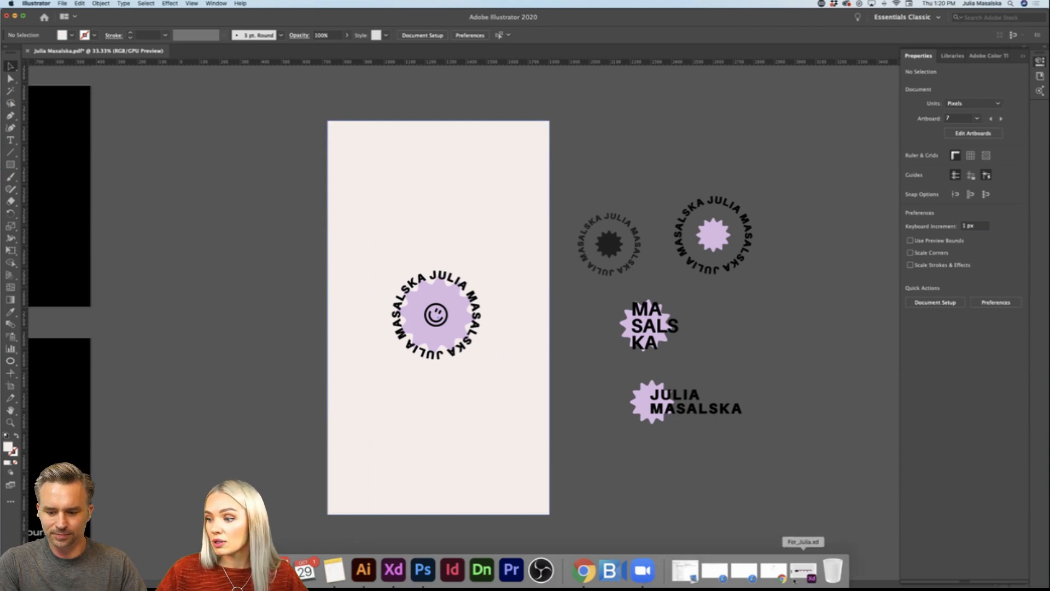
{"action": "left_click", "coordinate": [773, 571]}
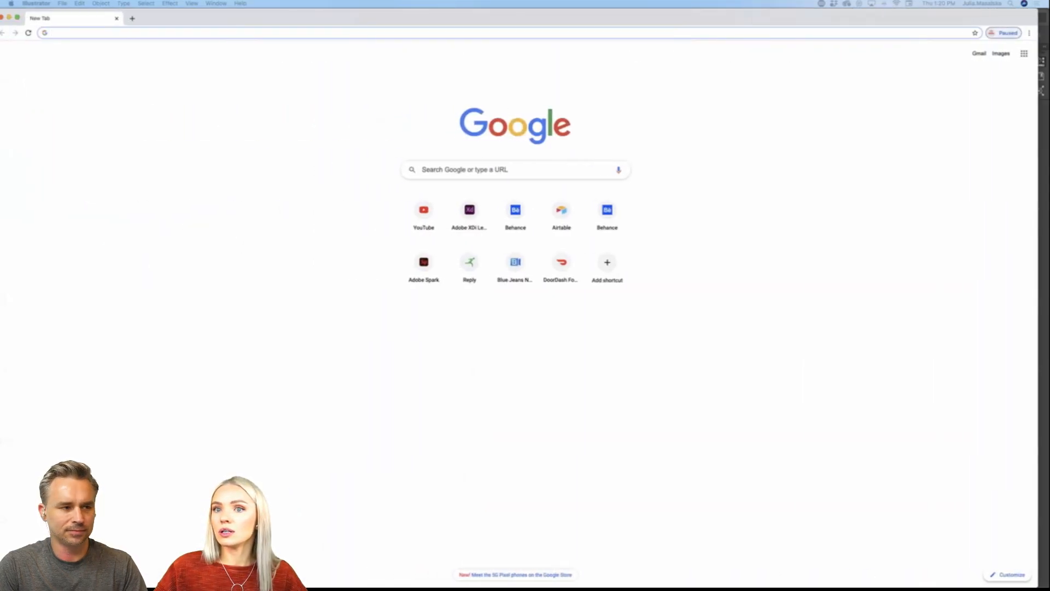
{"action": "mouse_move", "coordinate": [640, 18]}
{"action": "left_mouse_down"}
{"action": "mouse_move", "coordinate": [667, 18]}
{"action": "mouse_move", "coordinate": [647, 18]}
{"action": "left_mouse_up"}
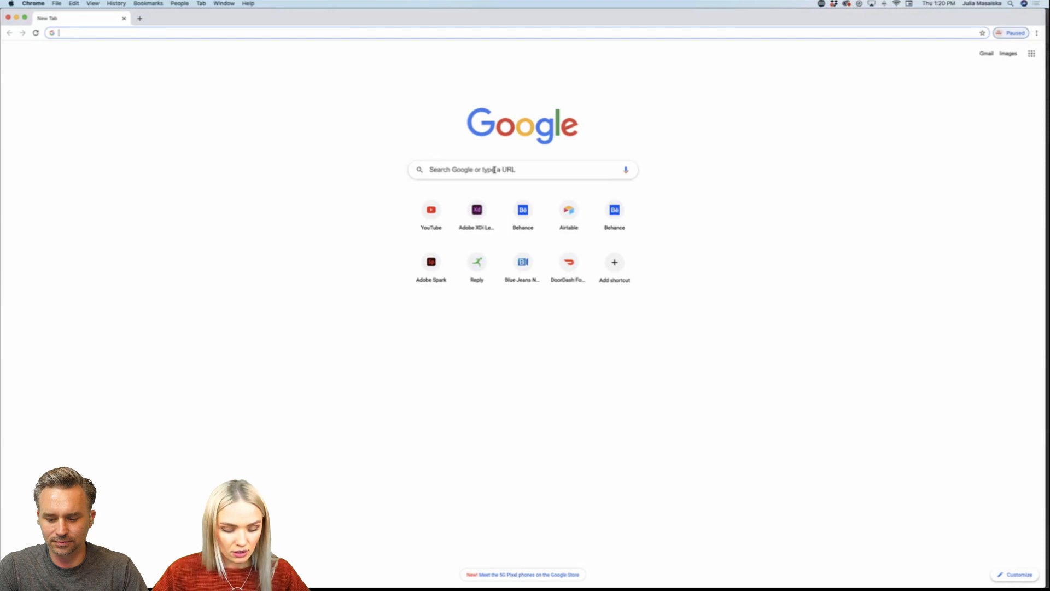
{"action": "type", "text": "social me"}
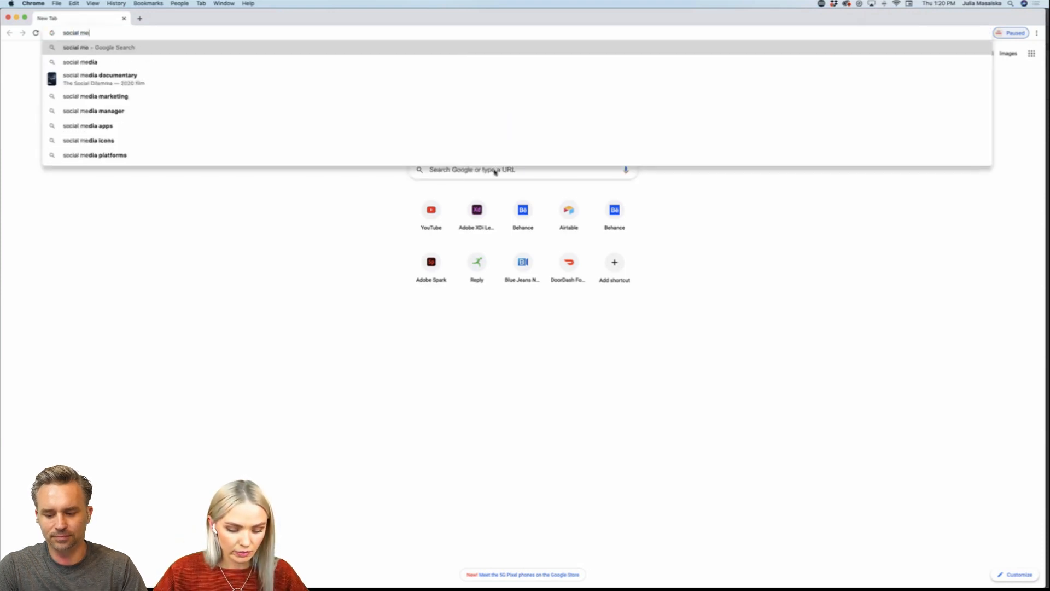
{"action": "type", "text": "dia sizes"}
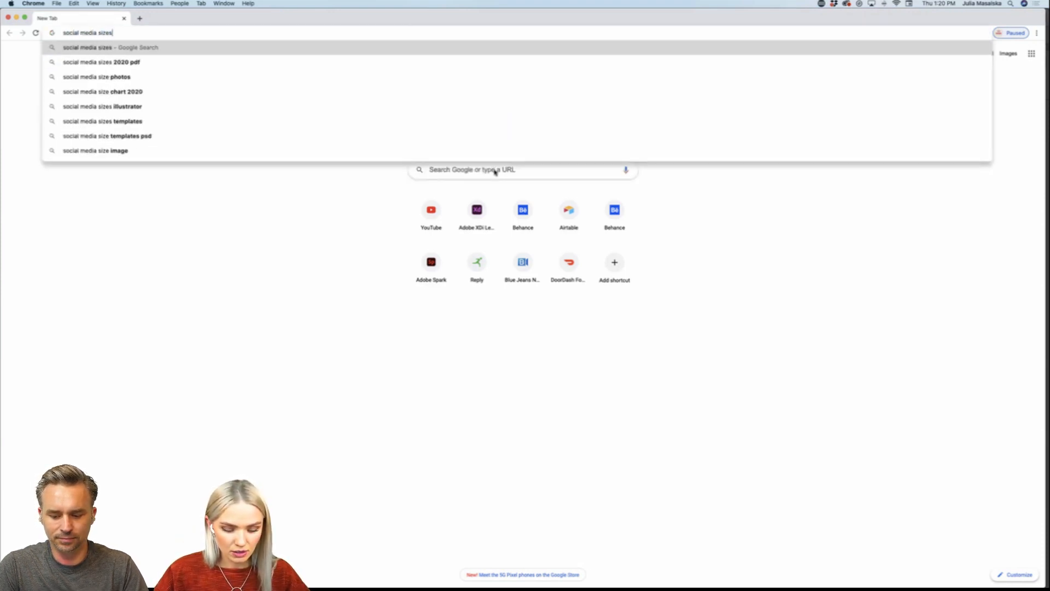
{"action": "key", "text": "Return"}
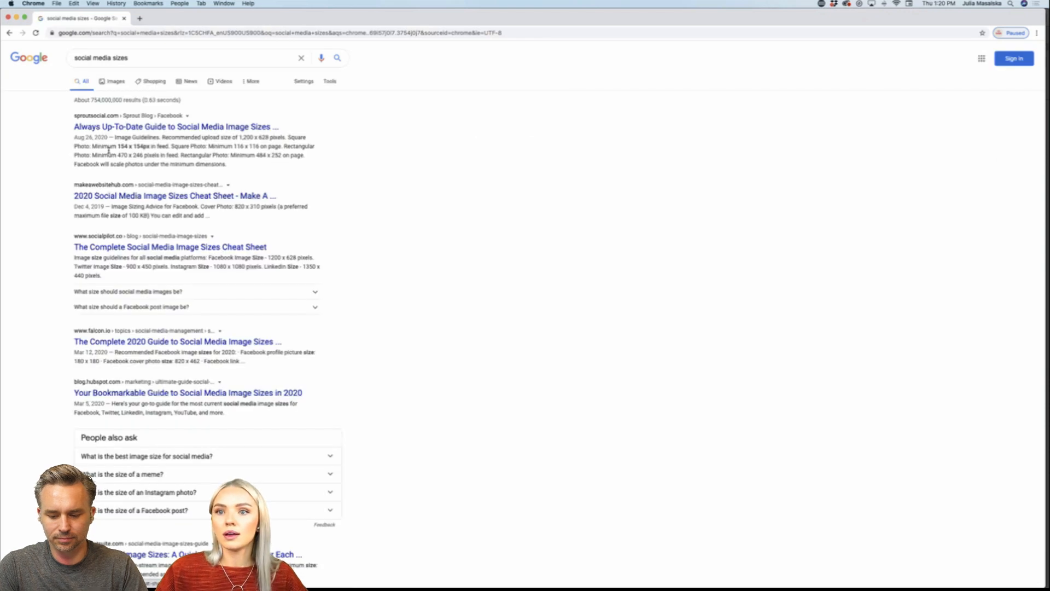
{"action": "left_click", "coordinate": [114, 81]}
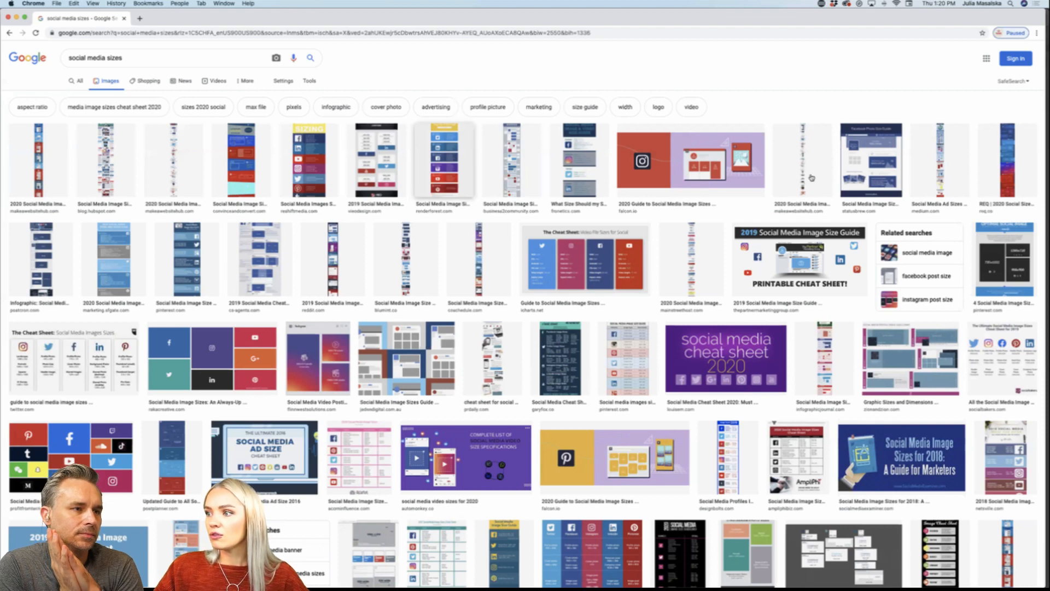
Step: Preview the Facebook Photo Size Guide from the image results
{"action": "left_click", "coordinate": [871, 158]}
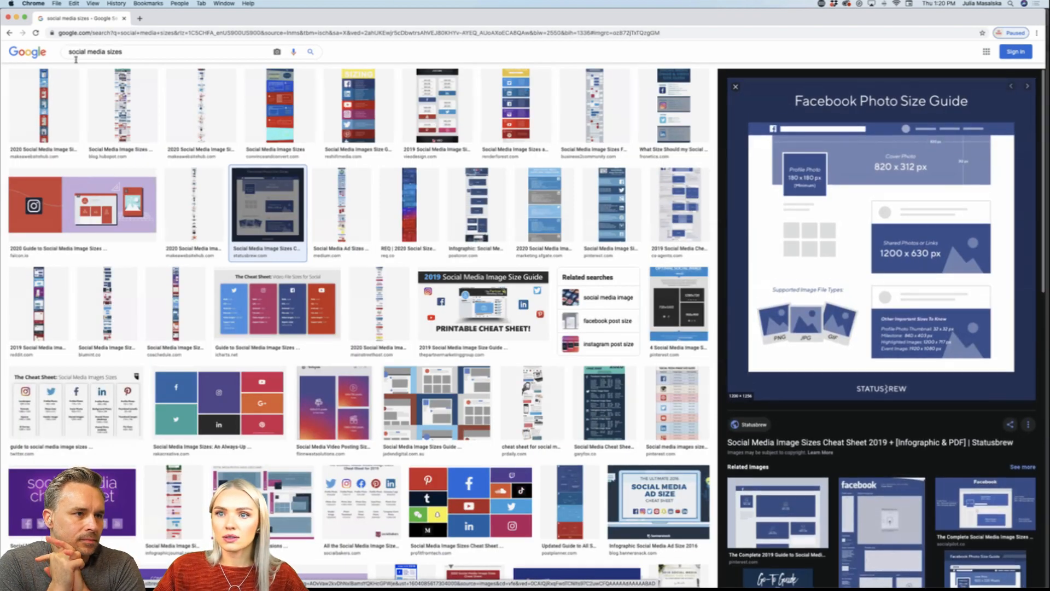
{"action": "scroll", "coordinate": [77, 56], "scroll_direction": "up", "scroll_amount": 1}
{"action": "scroll", "coordinate": [74, 57], "scroll_direction": "up", "scroll_amount": 2}
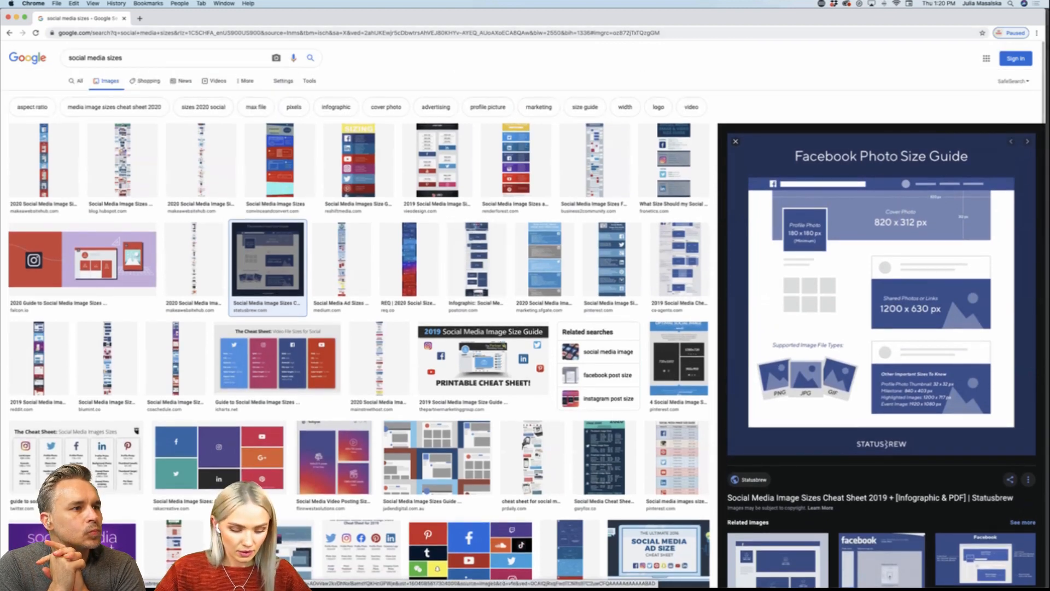
Step: Search Google Images for "instagram sizes"
{"action": "left_click", "coordinate": [70, 58]}
{"action": "type", "text": "insta"}
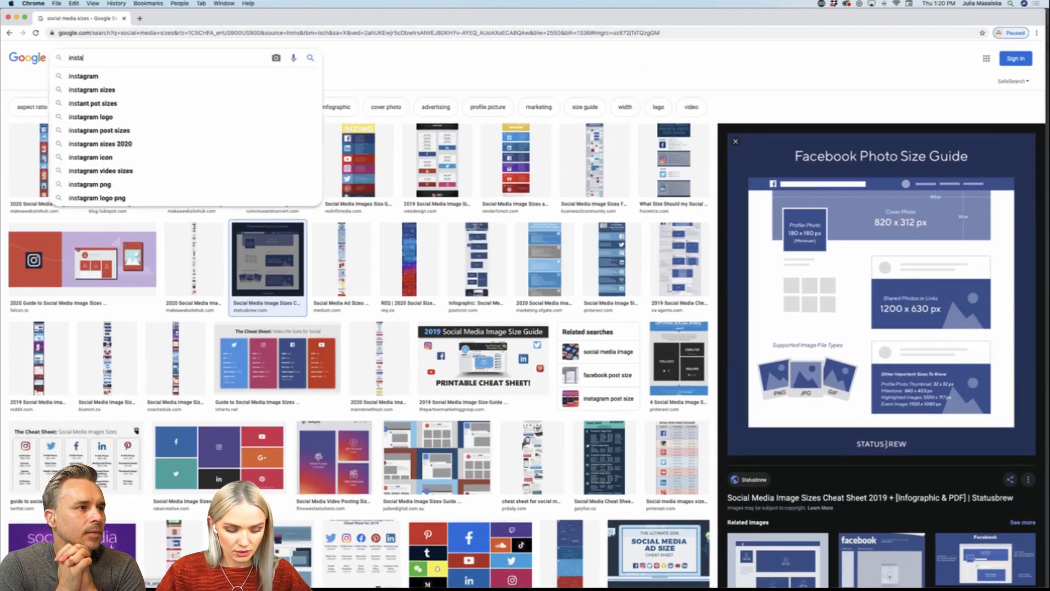
{"action": "type", "text": "gram sizes"}
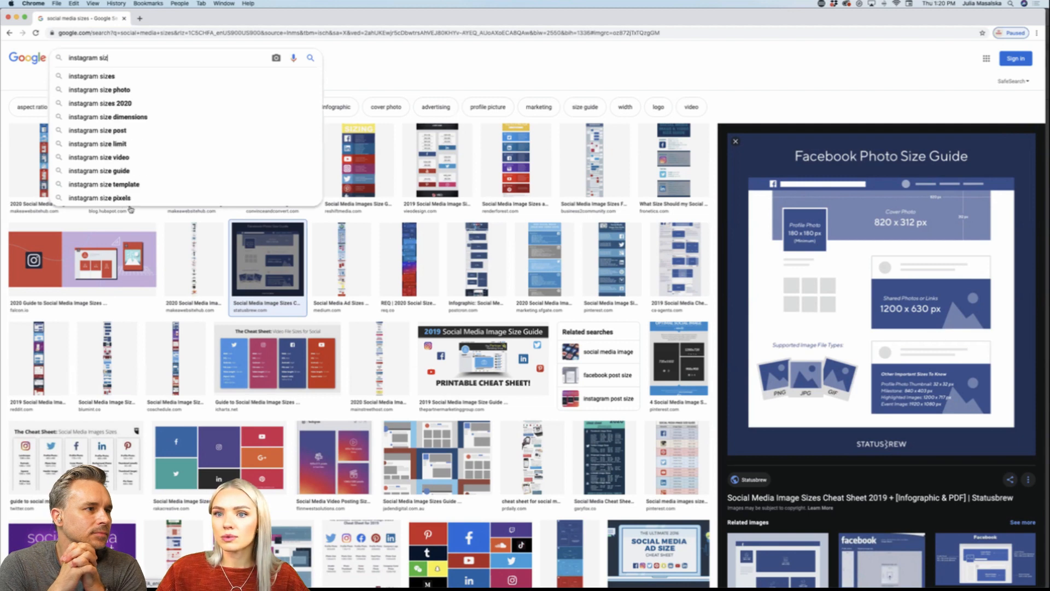
{"action": "key", "text": "Return"}
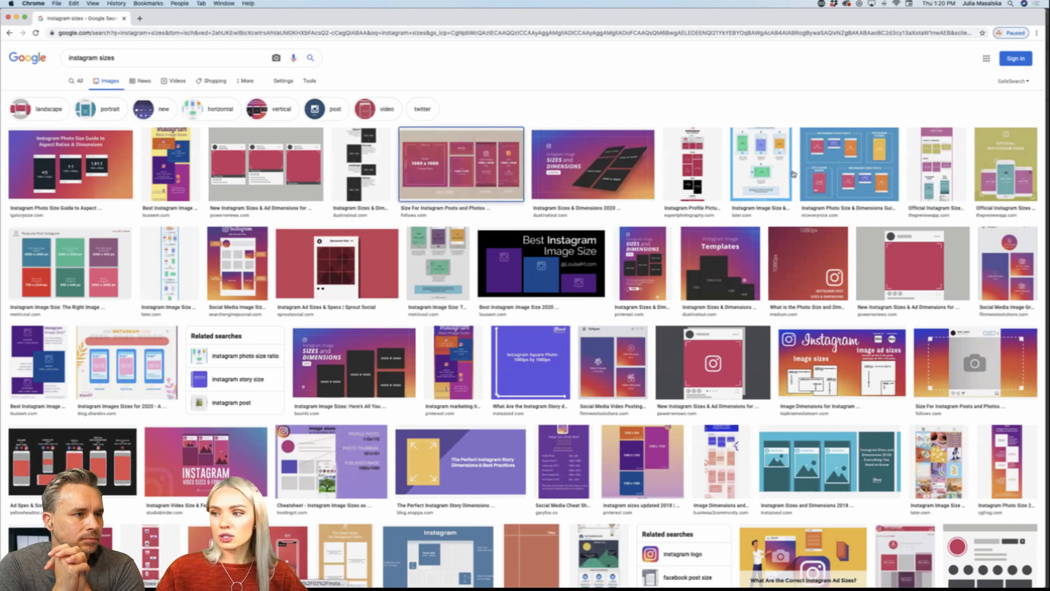
Step: Preview the follows.com Instagram post sizes chart and place it on the Illustrator canvas beside the logo variations
{"action": "left_click", "coordinate": [460, 165]}
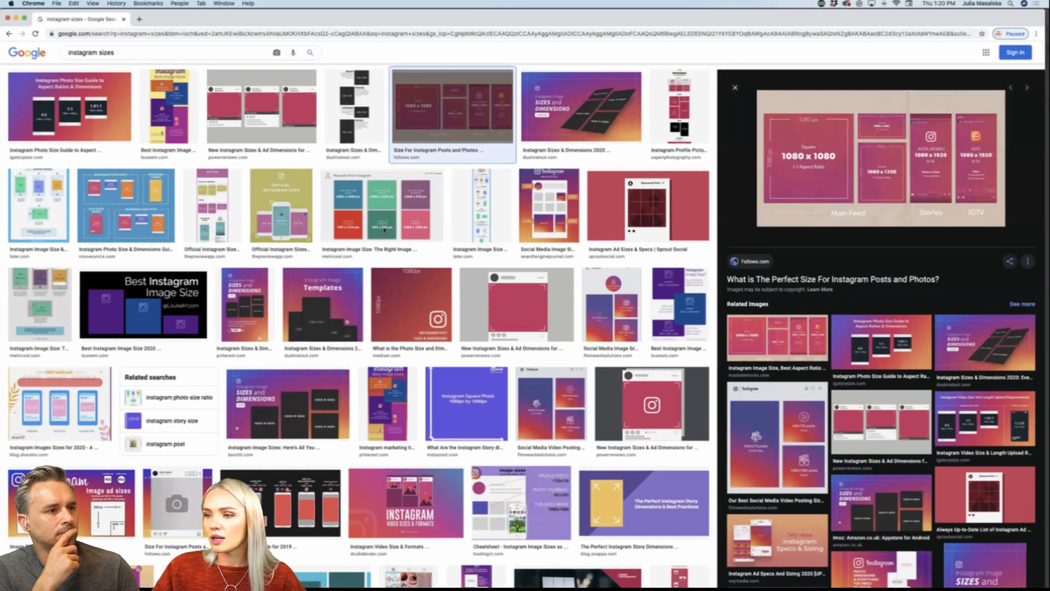
{"action": "left_click_drag", "start_coordinate": [687, 12], "coordinate": [666, 33]}
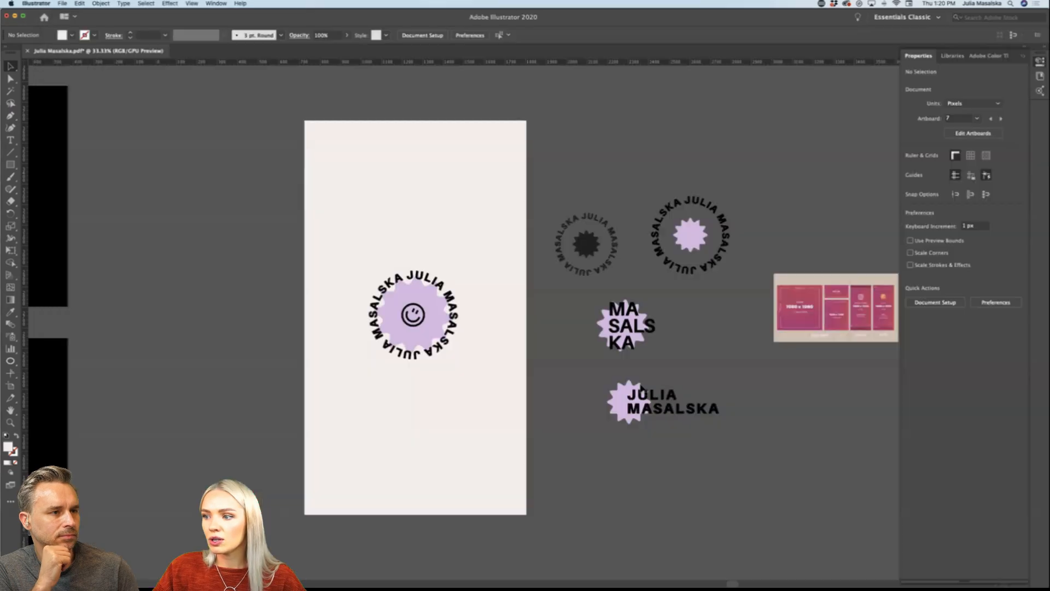
{"action": "scroll", "coordinate": [643, 389], "scroll_direction": "right", "scroll_amount": 3}
{"action": "scroll", "coordinate": [643, 389], "scroll_direction": "up", "scroll_amount": 3}
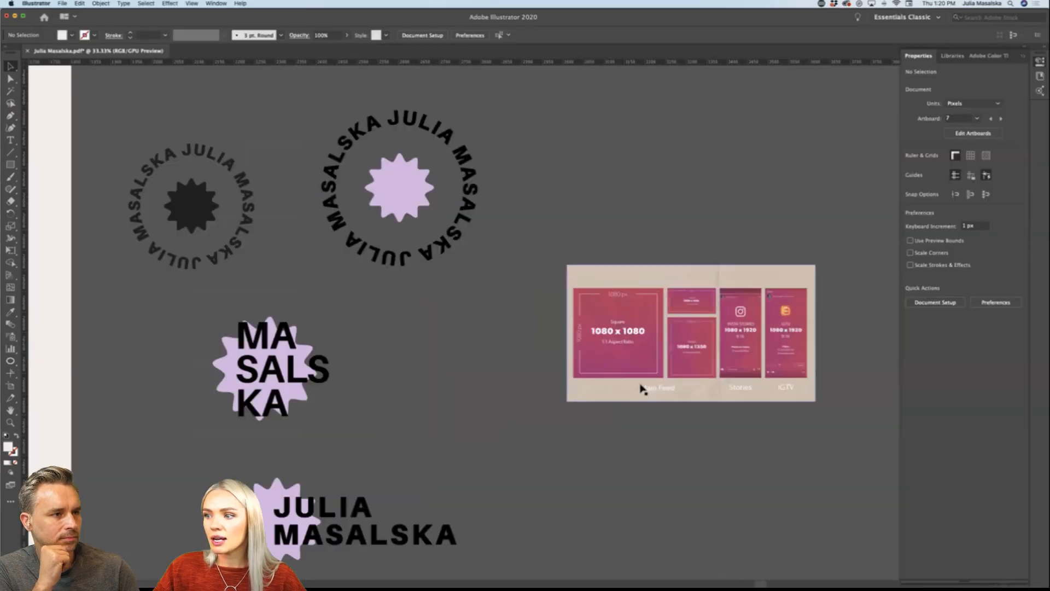
Step: Move the group of logo variations from beside the beige story rectangle to below it, and deselect them
{"action": "scroll", "coordinate": [643, 388], "scroll_direction": "up", "scroll_amount": 2}
{"action": "scroll", "coordinate": [641, 388], "scroll_direction": "right", "scroll_amount": 3}
{"action": "scroll", "coordinate": [642, 388], "scroll_direction": "down", "scroll_amount": 2}
{"action": "scroll", "coordinate": [642, 388], "scroll_direction": "left", "scroll_amount": 2}
{"action": "scroll", "coordinate": [642, 388], "scroll_direction": "down", "scroll_amount": 1}
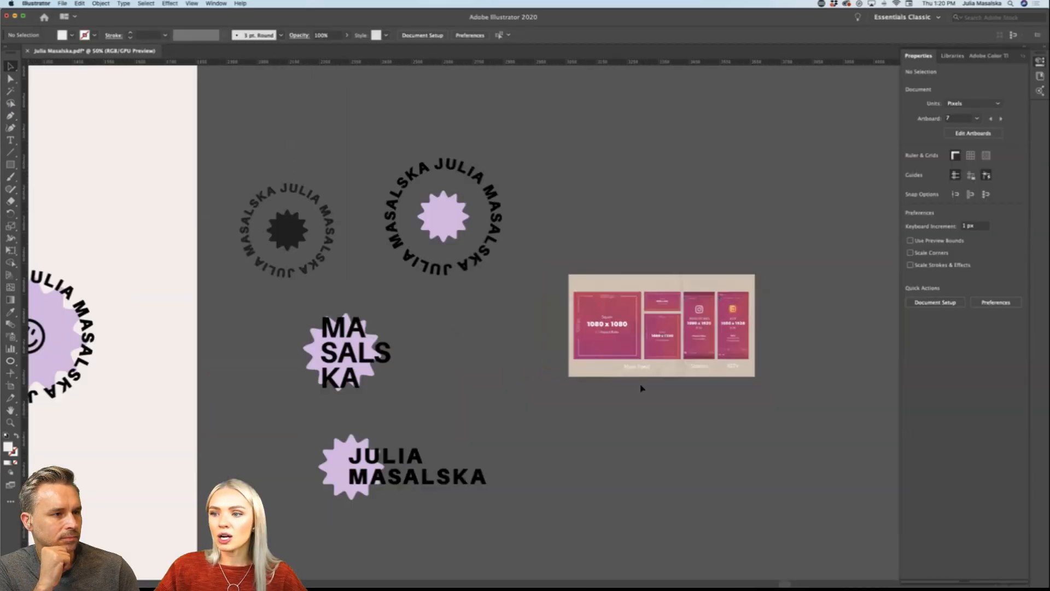
{"action": "scroll", "coordinate": [642, 388], "scroll_direction": "down", "scroll_amount": 2}
{"action": "scroll", "coordinate": [641, 389], "scroll_direction": "down", "scroll_amount": 1}
{"action": "scroll", "coordinate": [563, 159], "scroll_direction": "right", "scroll_amount": 2}
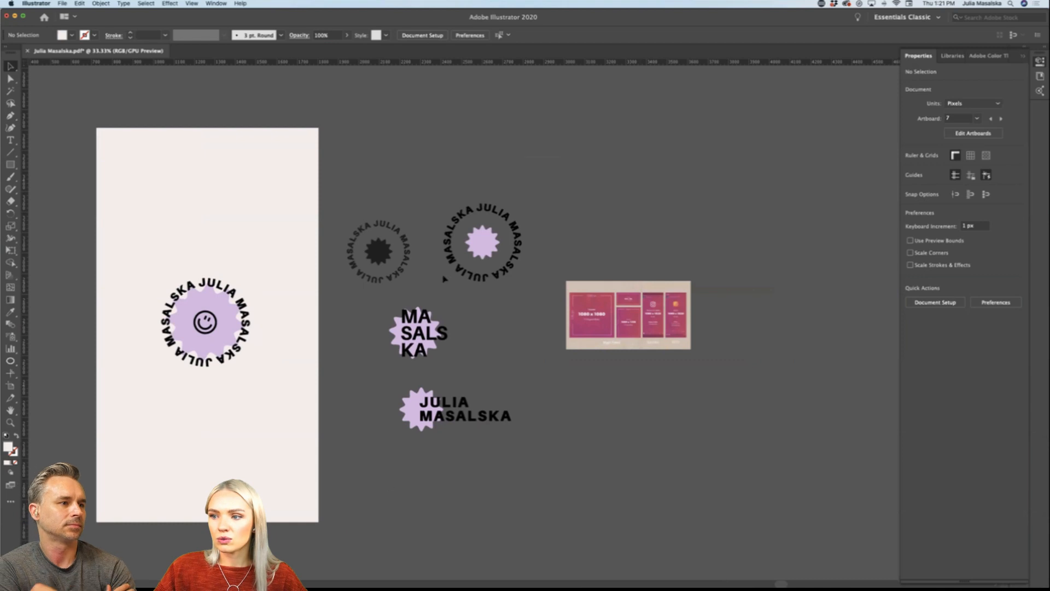
{"action": "left_click_drag", "start_coordinate": [485, 235], "coordinate": [198, 561]}
{"action": "left_click", "coordinate": [567, 444]}
{"action": "scroll", "coordinate": [197, 101], "scroll_direction": "left", "scroll_amount": 1}
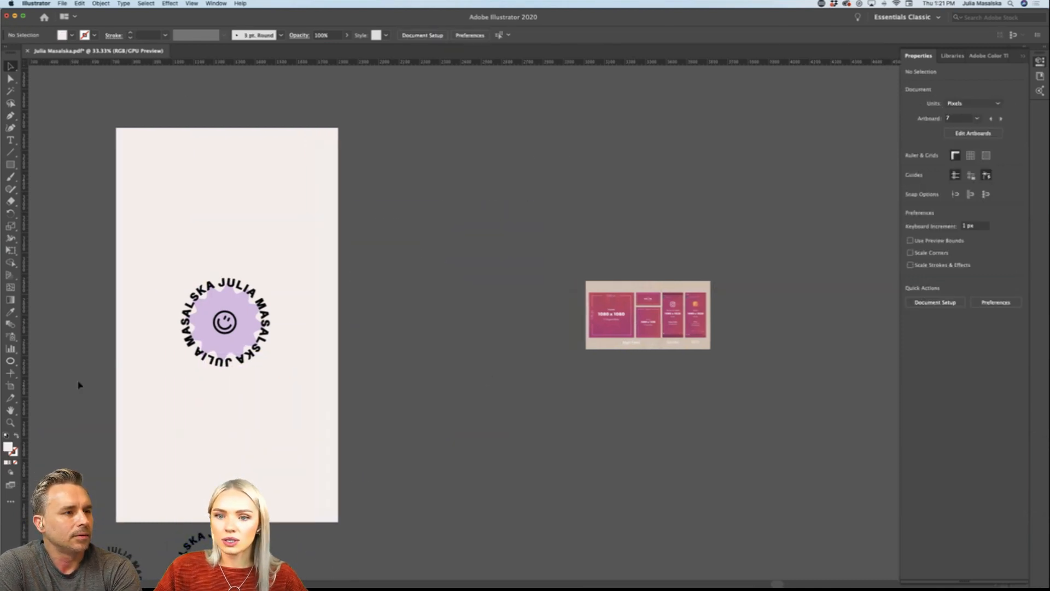
Step: Activate the Artboard tool and examine the available artboard size presets for a suitable social media format
{"action": "left_click", "coordinate": [11, 385]}
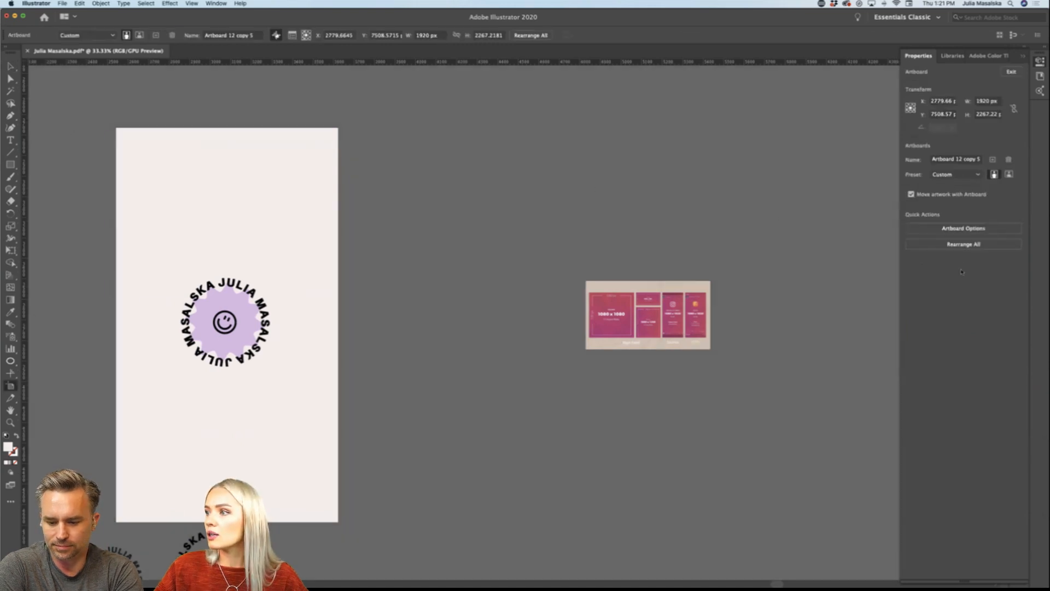
{"action": "left_click", "coordinate": [971, 175]}
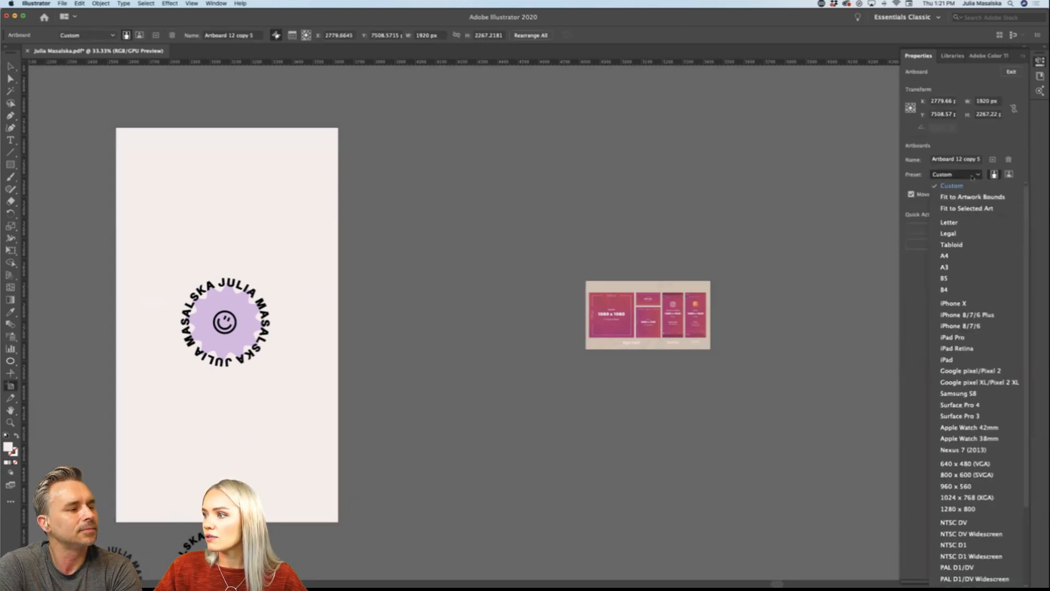
{"action": "scroll", "coordinate": [974, 260], "scroll_direction": "down", "scroll_amount": 4}
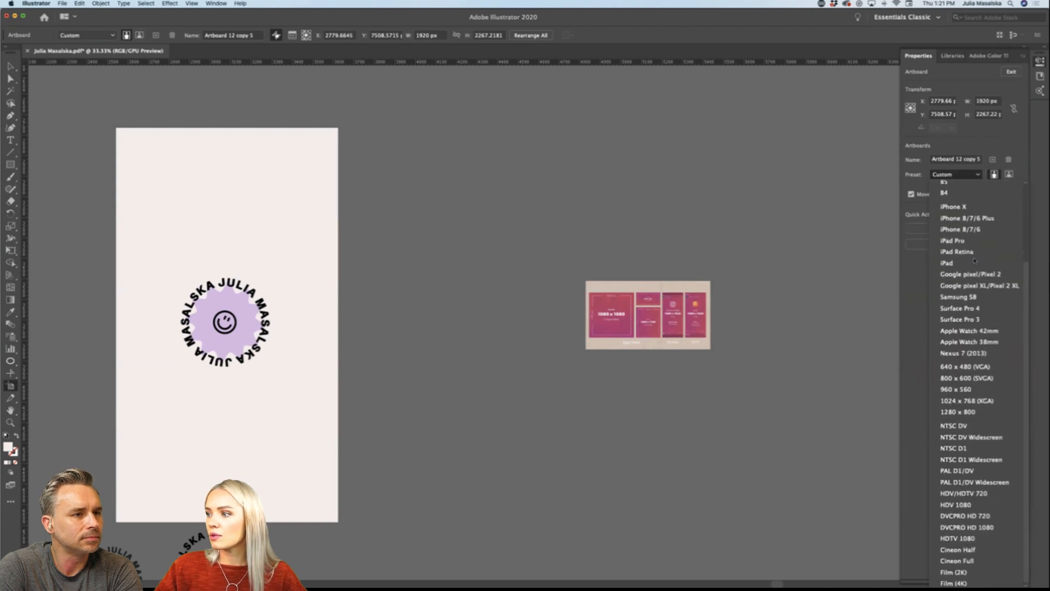
{"action": "scroll", "coordinate": [973, 414], "scroll_direction": "up", "scroll_amount": 4}
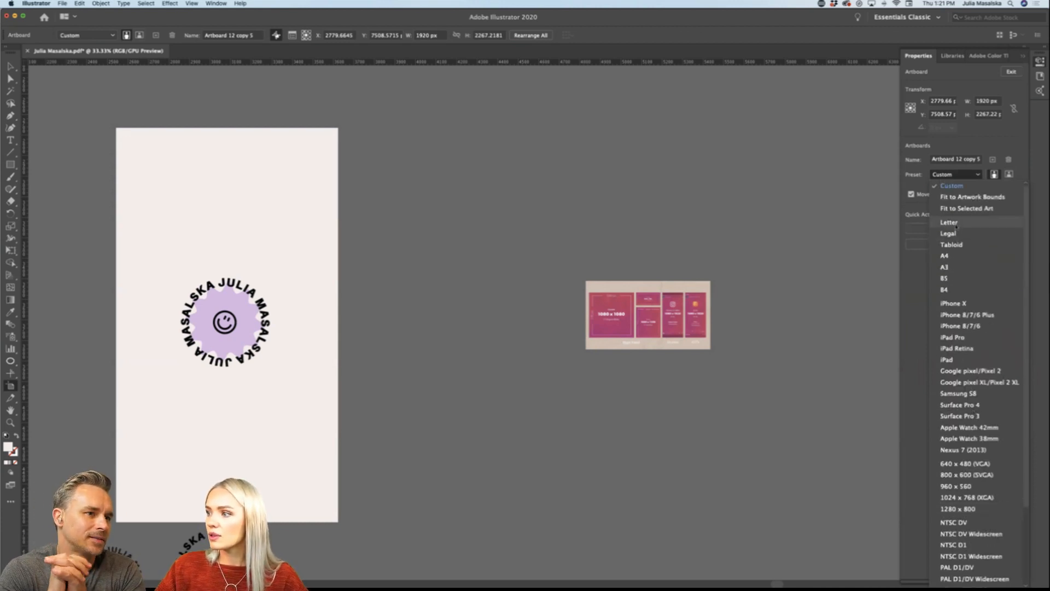
{"action": "scroll", "coordinate": [968, 312], "scroll_direction": "down", "scroll_amount": 4}
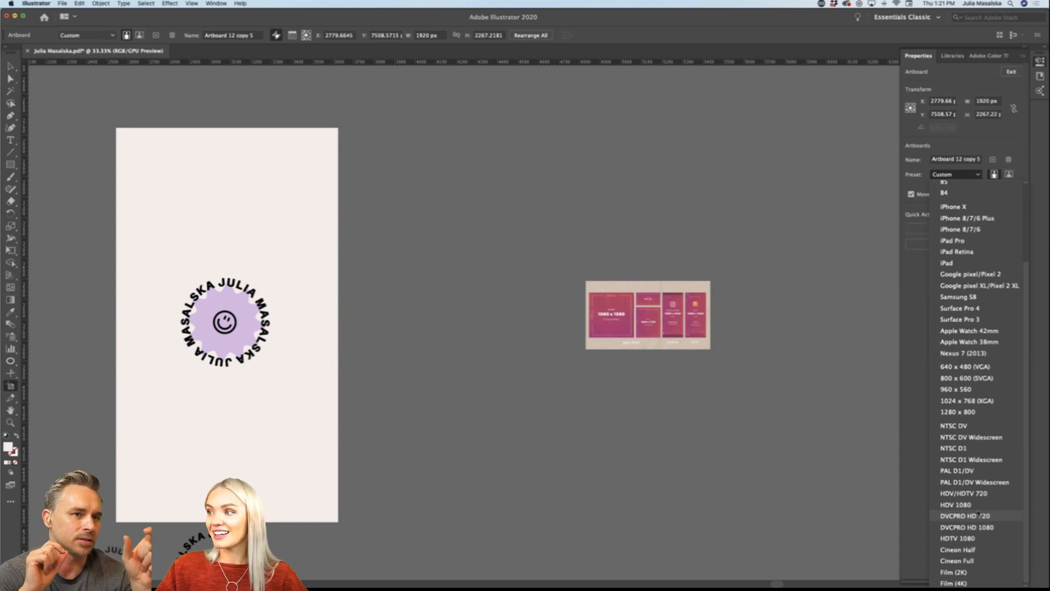
{"action": "scroll", "coordinate": [978, 513], "scroll_direction": "up", "scroll_amount": 4}
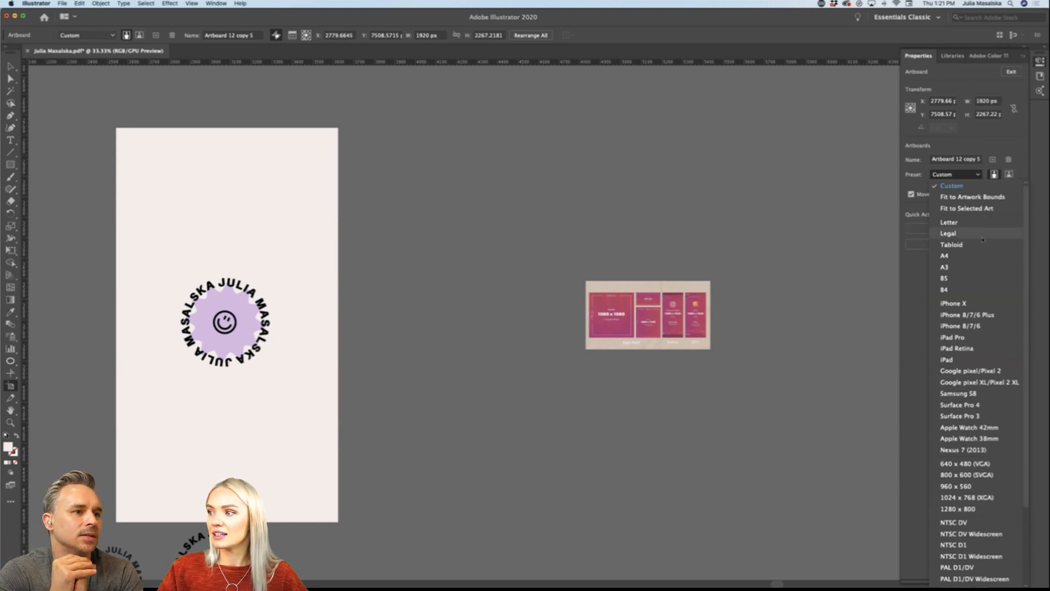
{"action": "scroll", "coordinate": [976, 290], "scroll_direction": "down", "scroll_amount": 4}
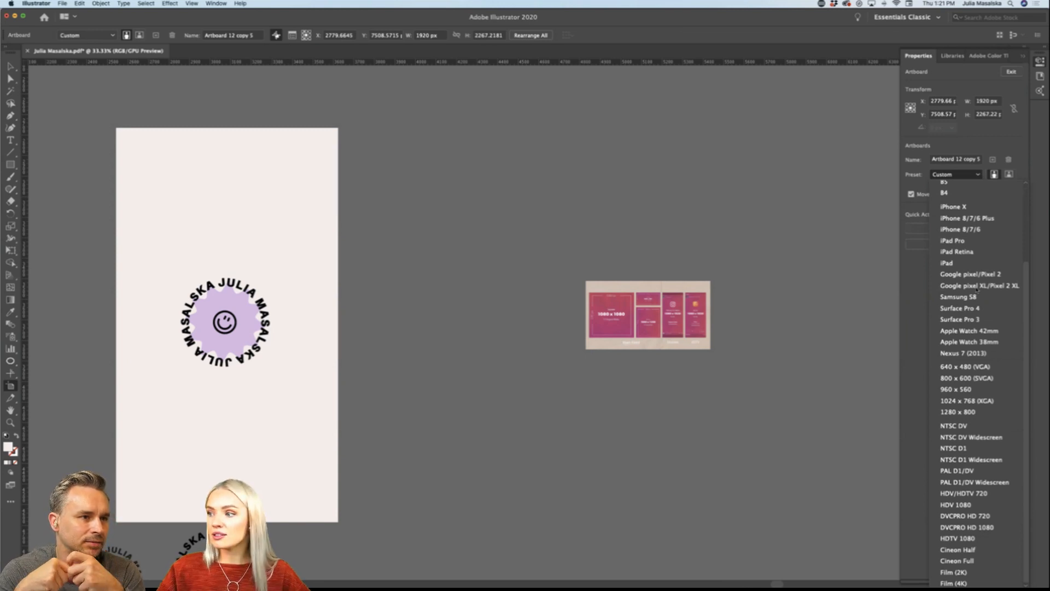
{"action": "scroll", "coordinate": [976, 289], "scroll_direction": "up", "scroll_amount": 4}
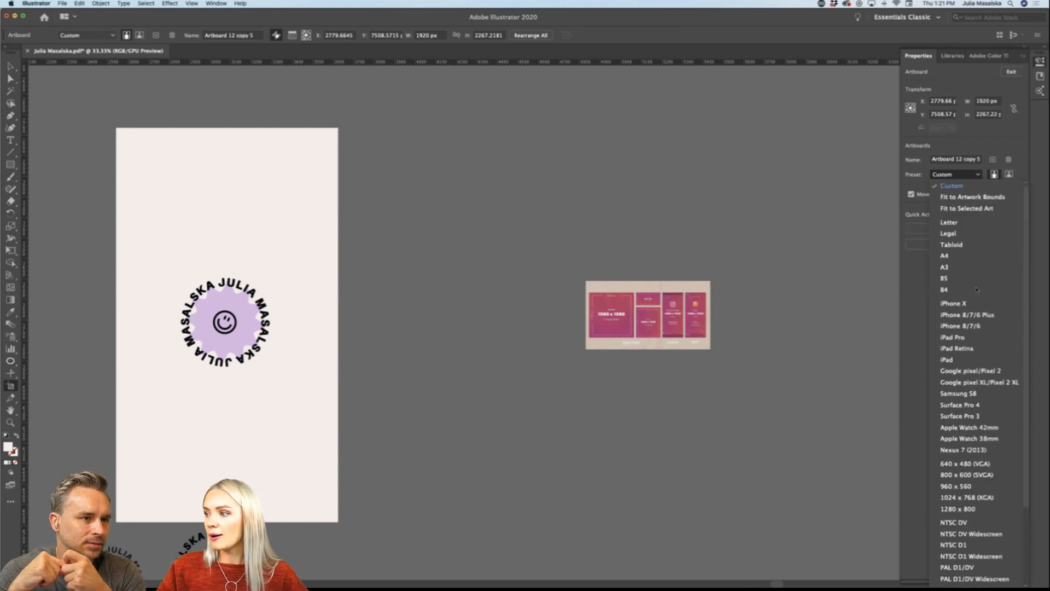
{"action": "scroll", "coordinate": [962, 279], "scroll_direction": "down", "scroll_amount": 4}
{"action": "scroll", "coordinate": [951, 271], "scroll_direction": "up", "scroll_amount": 4}
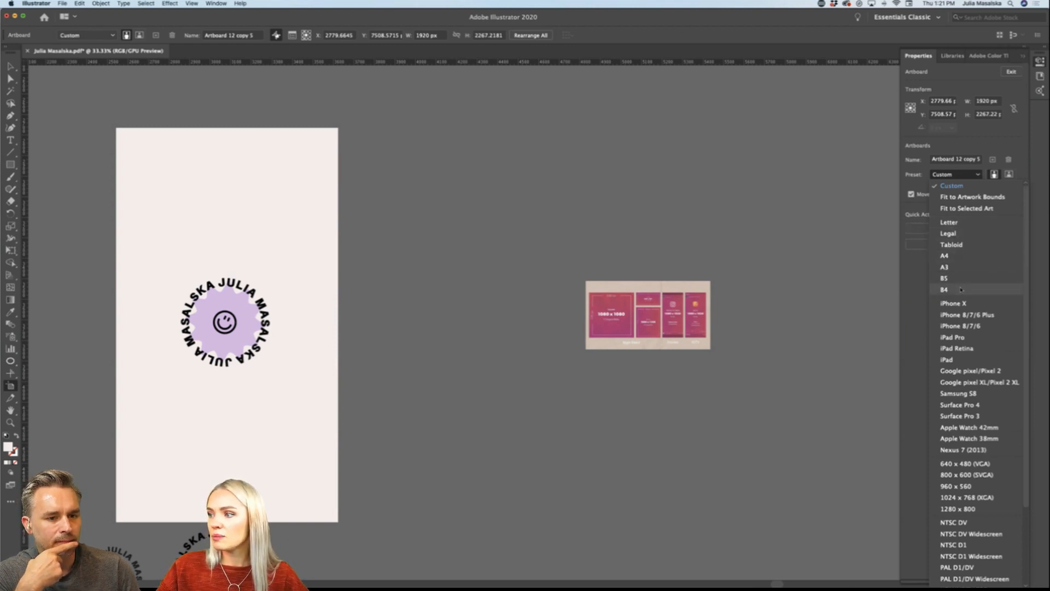
{"action": "scroll", "coordinate": [961, 289], "scroll_direction": "down", "scroll_amount": 5}
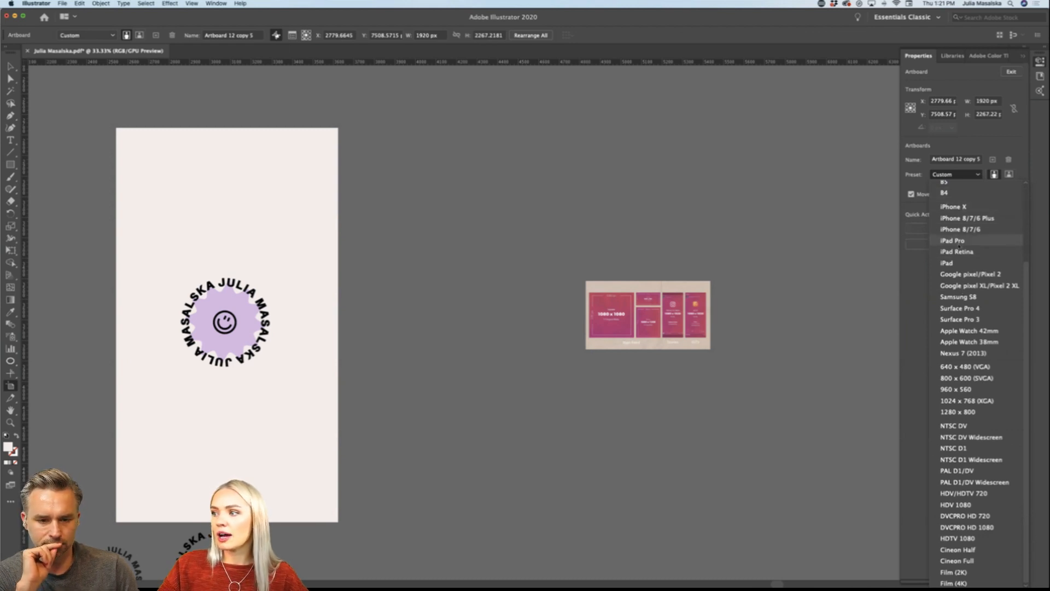
{"action": "scroll", "coordinate": [962, 340], "scroll_direction": "up", "scroll_amount": 2}
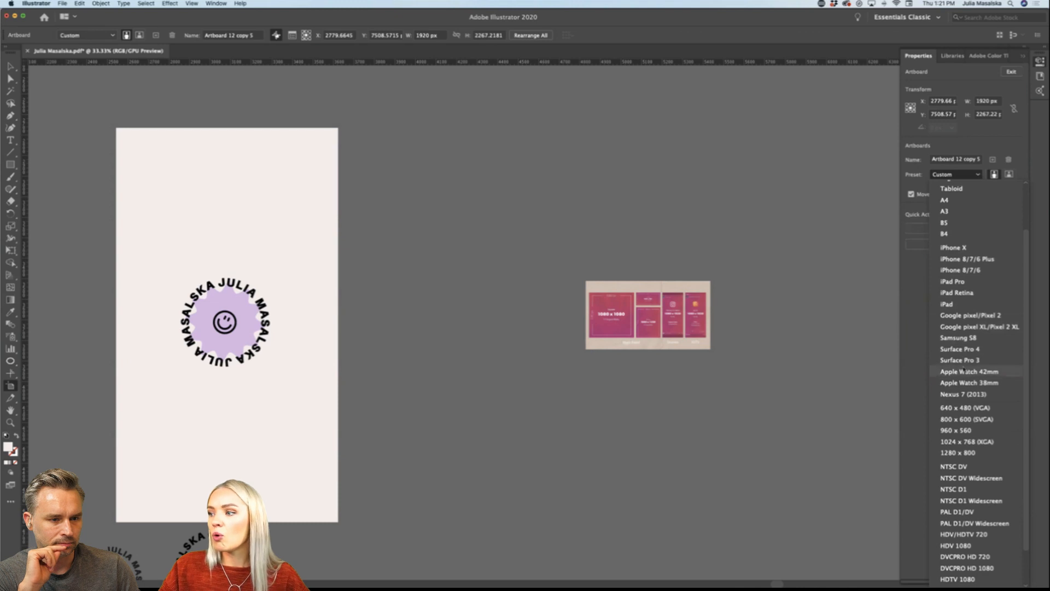
{"action": "scroll", "coordinate": [964, 367], "scroll_direction": "down", "scroll_amount": 2}
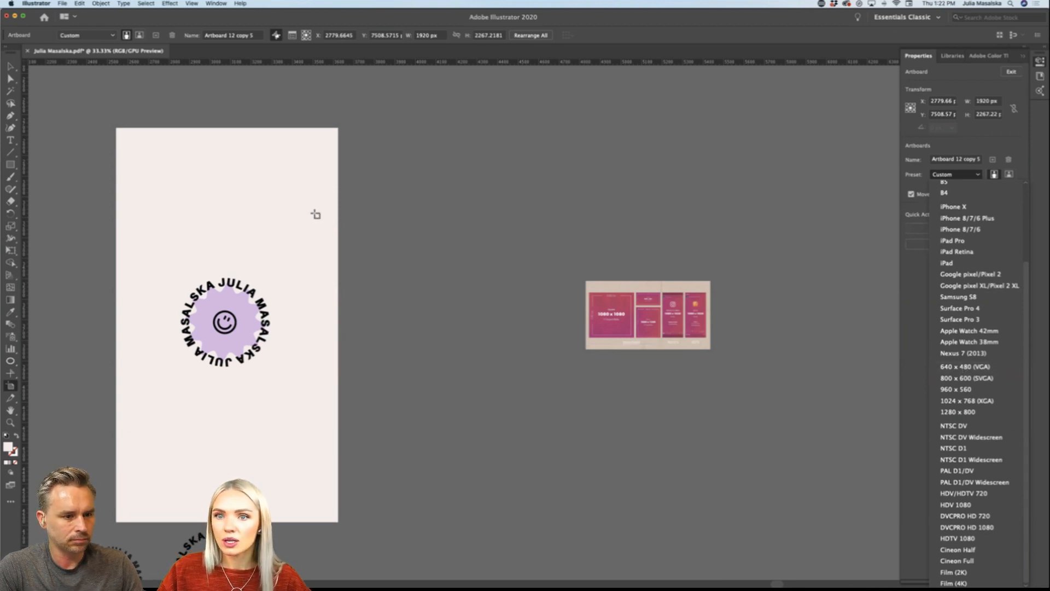
{"action": "left_click", "coordinate": [11, 67]}
Step: Draw a new artboard beside the beige story rectangle and set it to 1080 px wide and 1080 px high
{"action": "scroll", "coordinate": [374, 300], "scroll_direction": "left", "scroll_amount": 1}
{"action": "scroll", "coordinate": [375, 300], "scroll_direction": "down", "scroll_amount": 1}
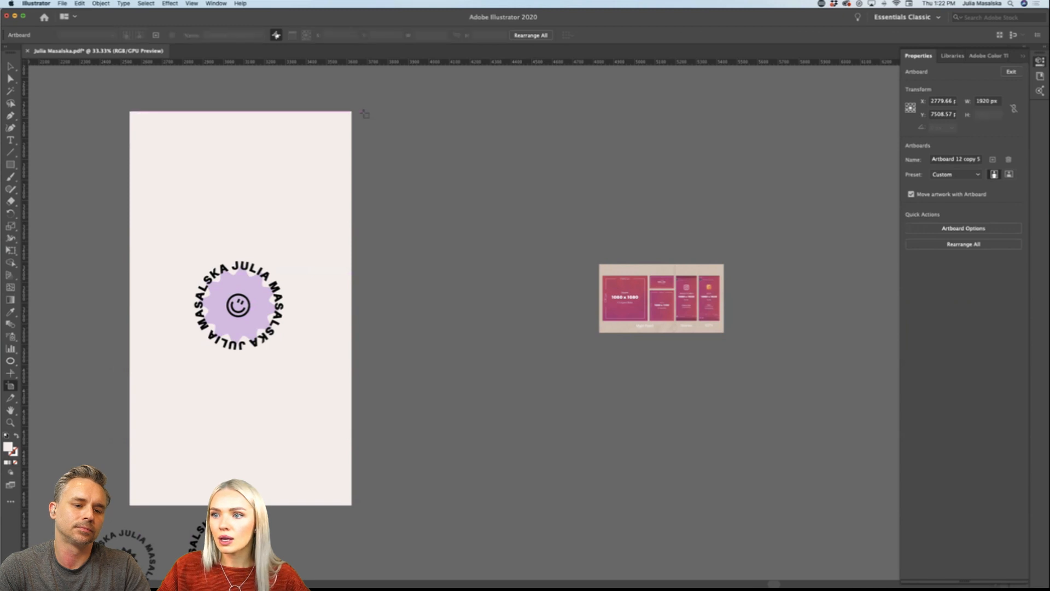
{"action": "left_click_drag", "start_coordinate": [364, 112], "coordinate": [651, 380]}
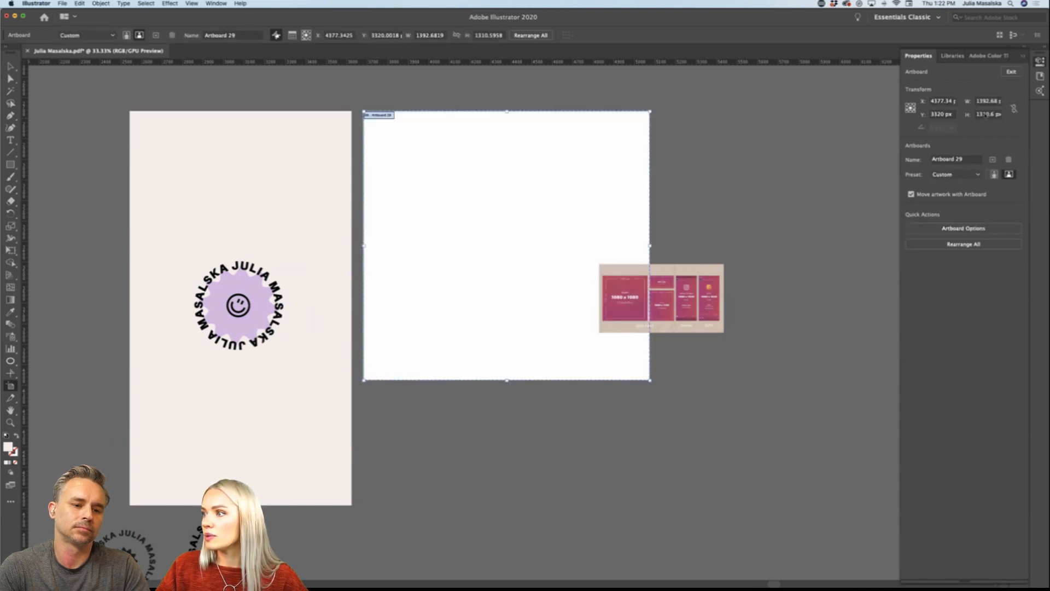
{"action": "left_click", "coordinate": [986, 115]}
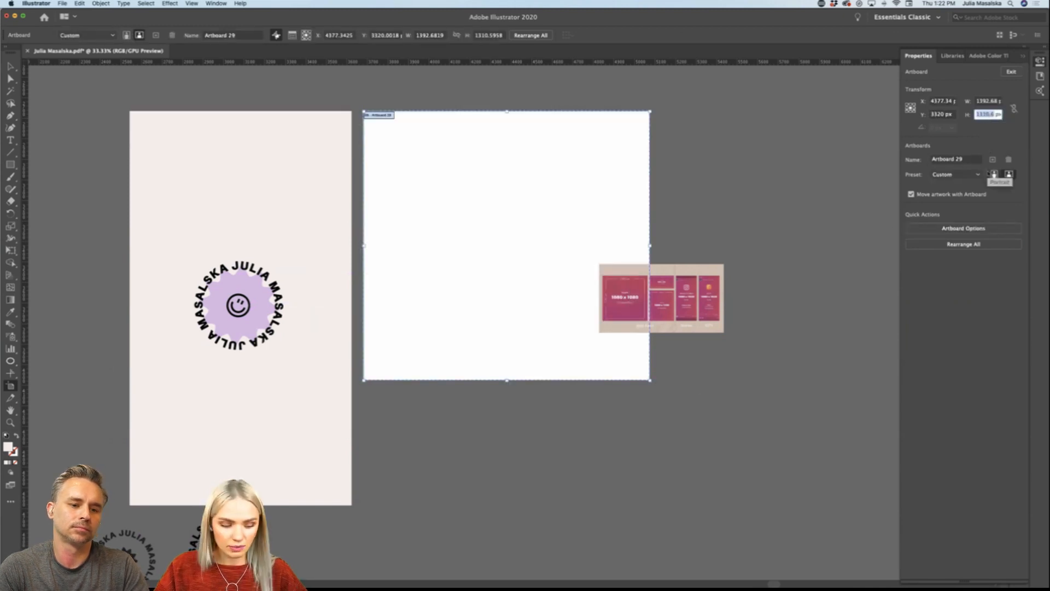
{"action": "type", "text": "1080 px"}
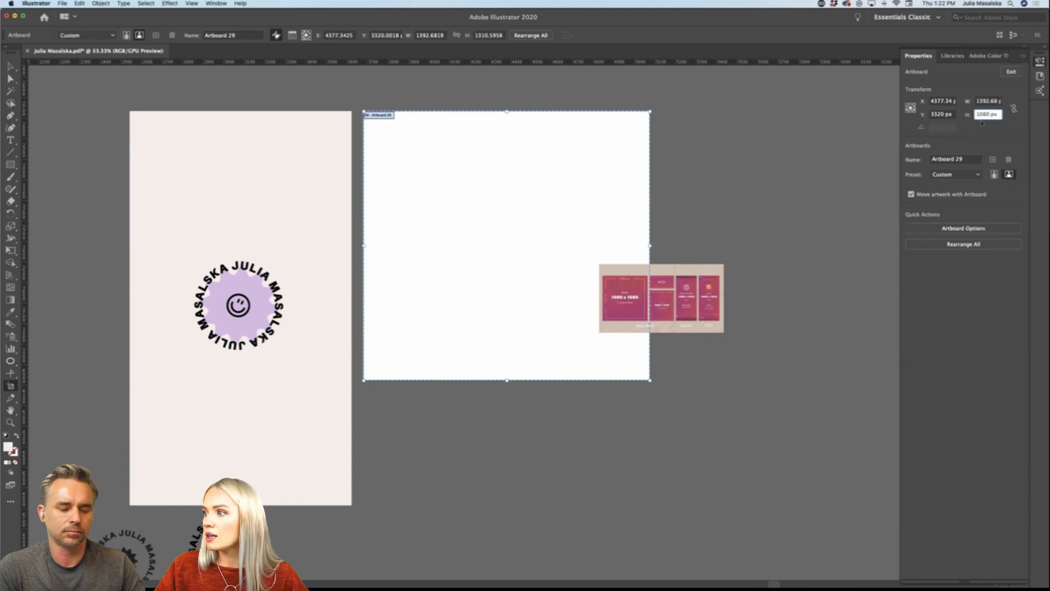
{"action": "left_click", "coordinate": [981, 101]}
{"action": "type", "text": "1080 px"}
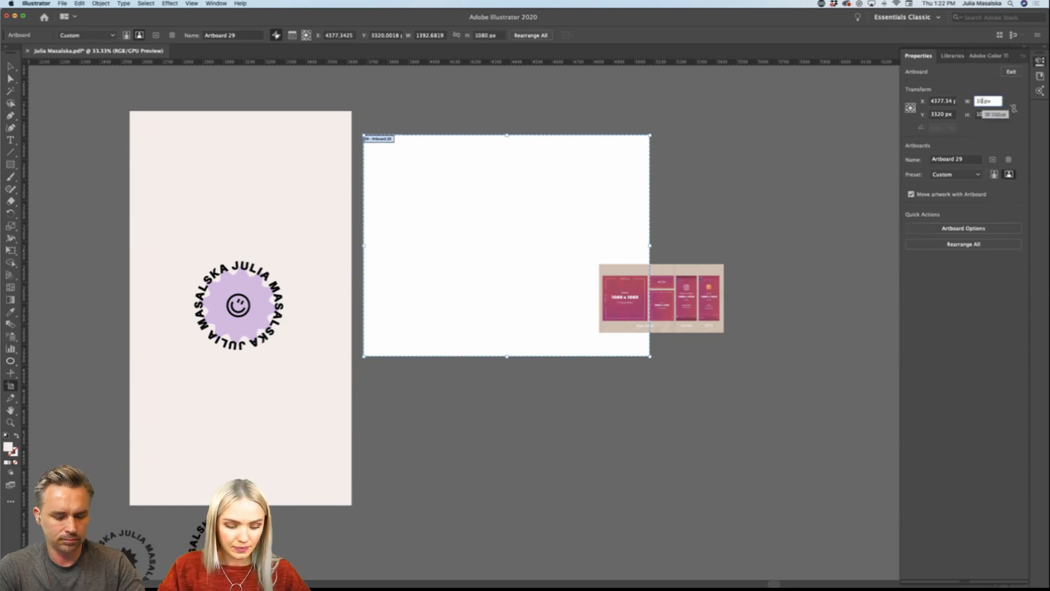
{"action": "key", "text": "Return"}
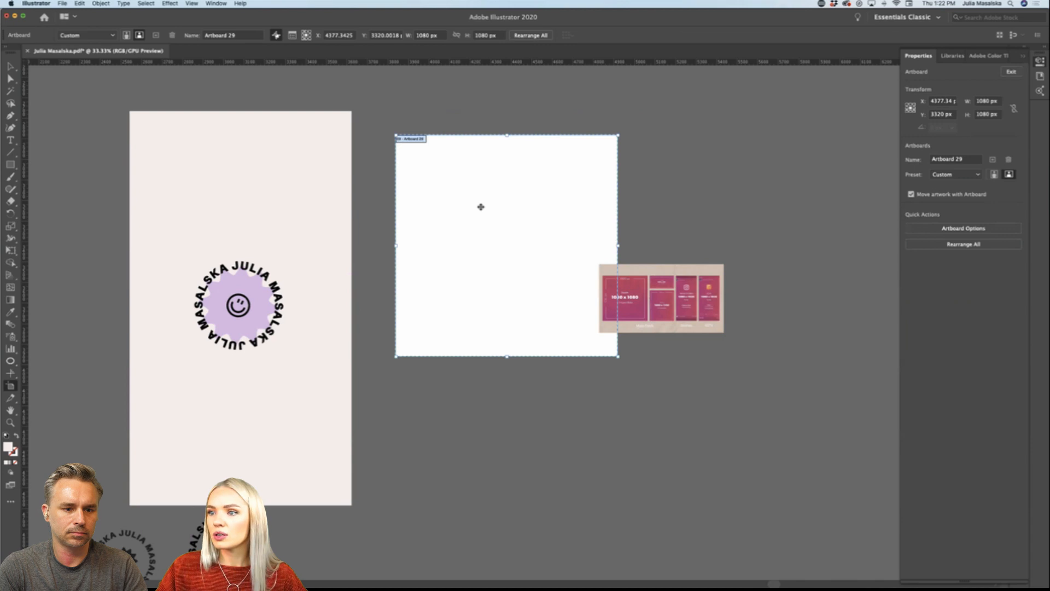
Step: Move the square artboard close to the beige story rectangle with their upper edges roughly aligned, and exit artboard editing
{"action": "left_click_drag", "start_coordinate": [480, 206], "coordinate": [442, 182]}
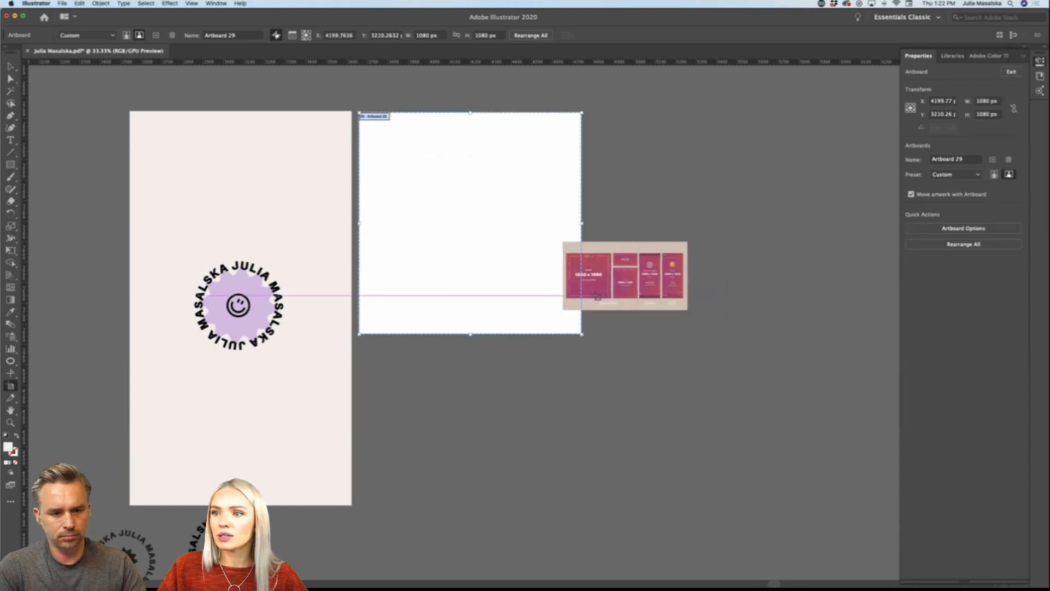
{"action": "scroll", "coordinate": [470, 257], "scroll_direction": "left", "scroll_amount": 2}
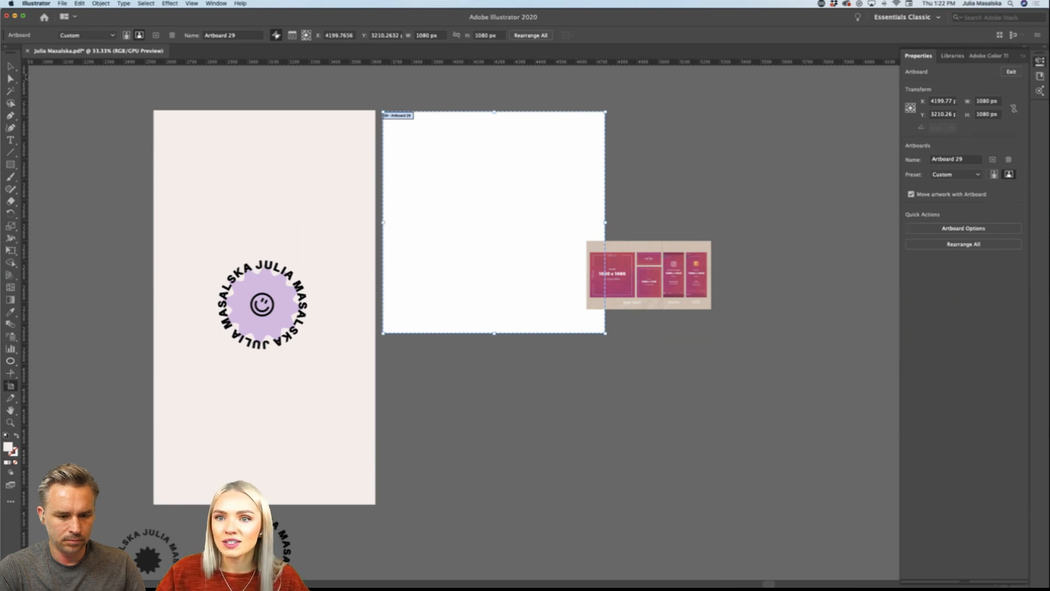
{"action": "left_click", "coordinate": [11, 66]}
{"action": "scroll", "coordinate": [74, 180], "scroll_direction": "left", "scroll_amount": 1}
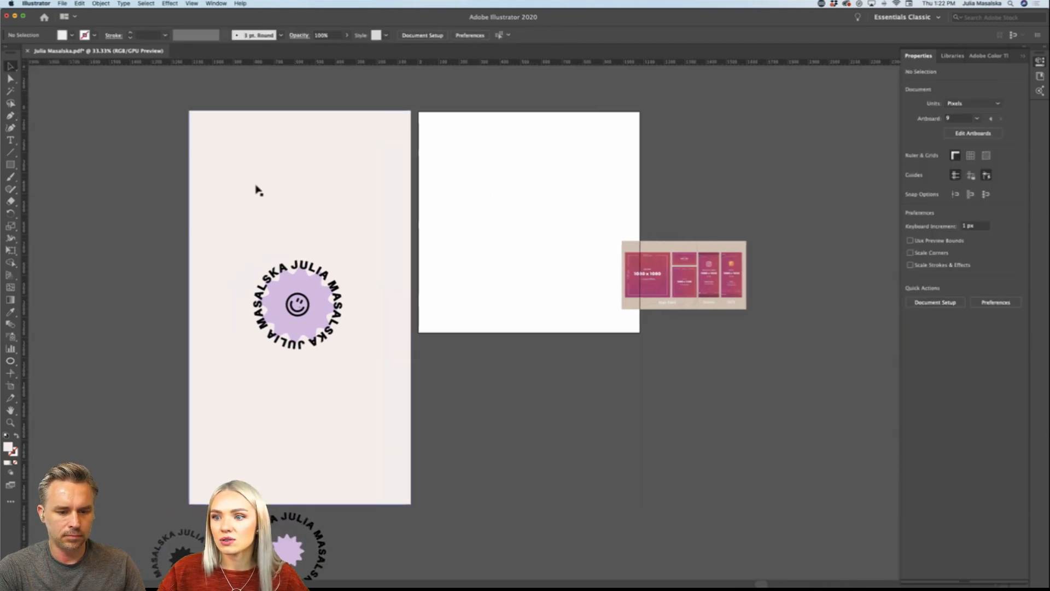
Step: Draw a tall portrait artboard about 1129 px wide and 1996 px high on the far side of the square artboard
{"action": "key", "text": "shift+o"}
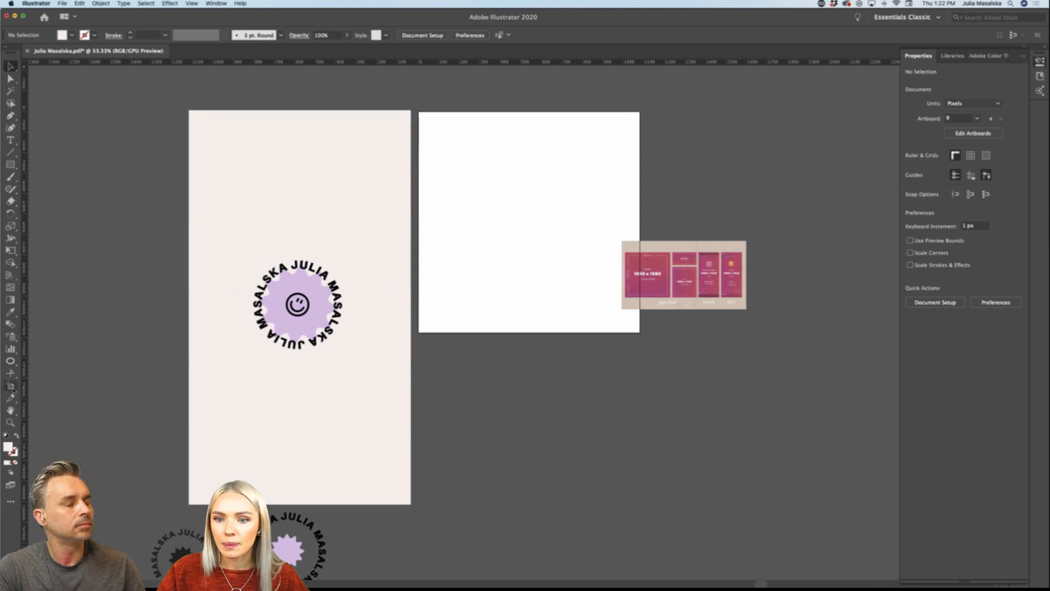
{"action": "scroll", "coordinate": [542, 377], "scroll_direction": "right", "scroll_amount": 5}
{"action": "scroll", "coordinate": [542, 376], "scroll_direction": "right", "scroll_amount": 2}
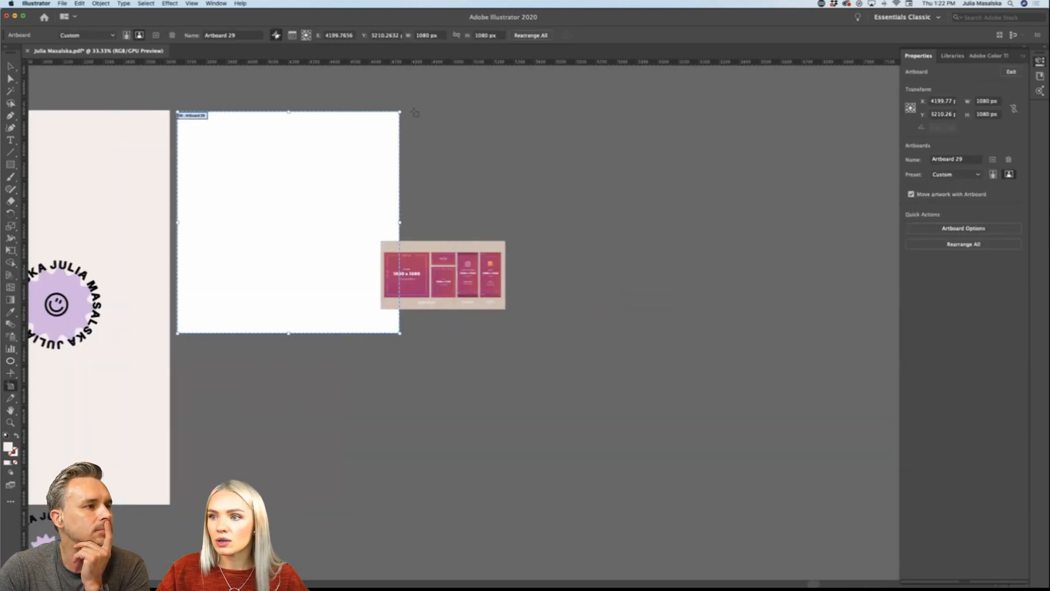
{"action": "left_click_drag", "start_coordinate": [414, 111], "coordinate": [652, 496]}
{"action": "left_click_drag", "start_coordinate": [646, 457], "coordinate": [646, 465]}
{"action": "scroll", "coordinate": [646, 465], "scroll_direction": "up", "scroll_amount": 3}
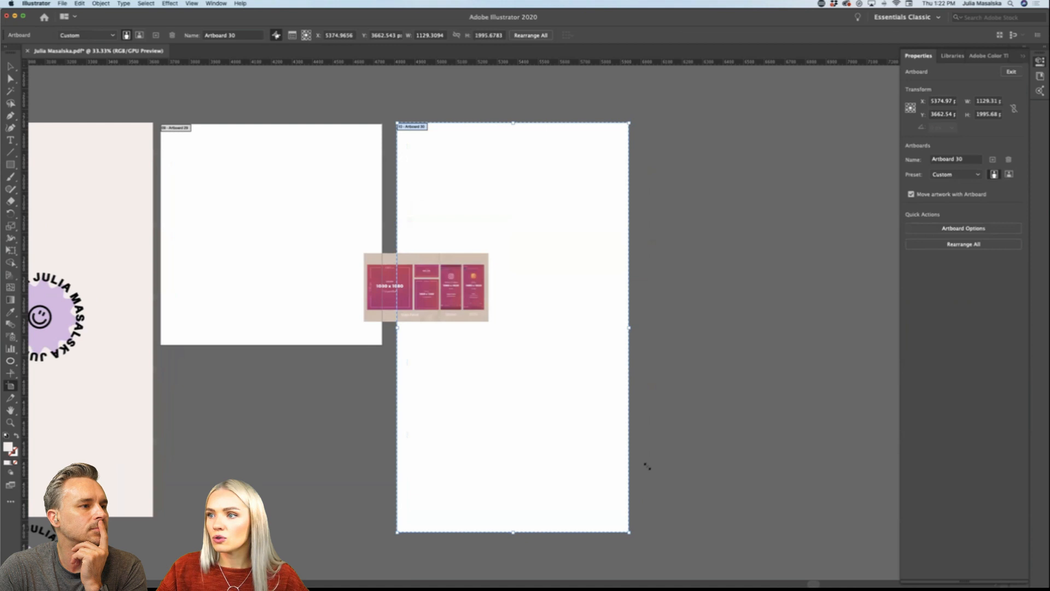
Step: Set the portrait artboard to 1080 px wide and 1920 px high, and move it beside the square artboard with upper edges aligned
{"action": "left_click", "coordinate": [993, 114]}
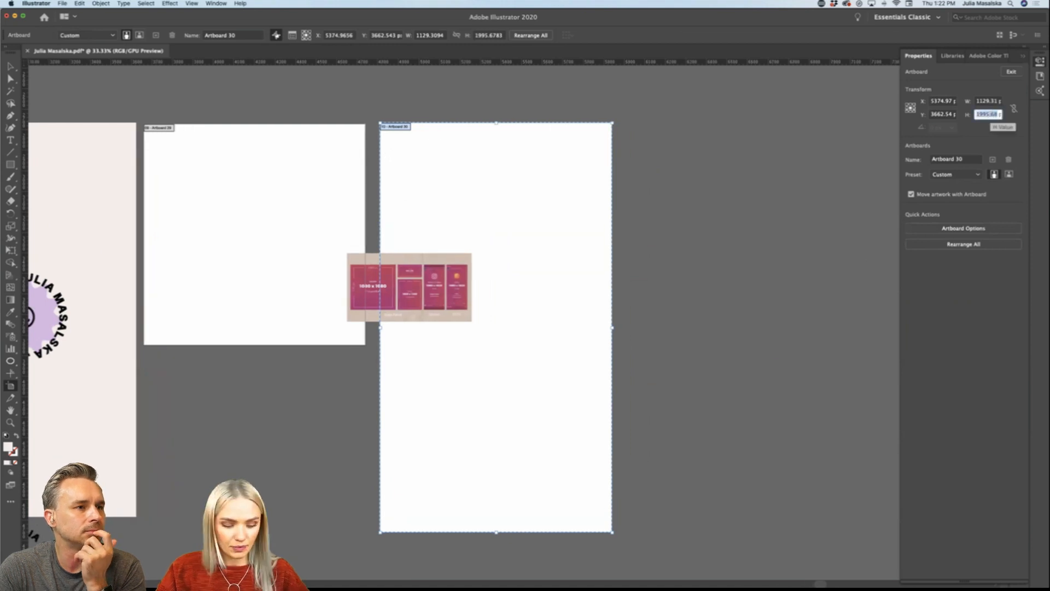
{"action": "type", "text": "1920"}
{"action": "left_click", "coordinate": [989, 101]}
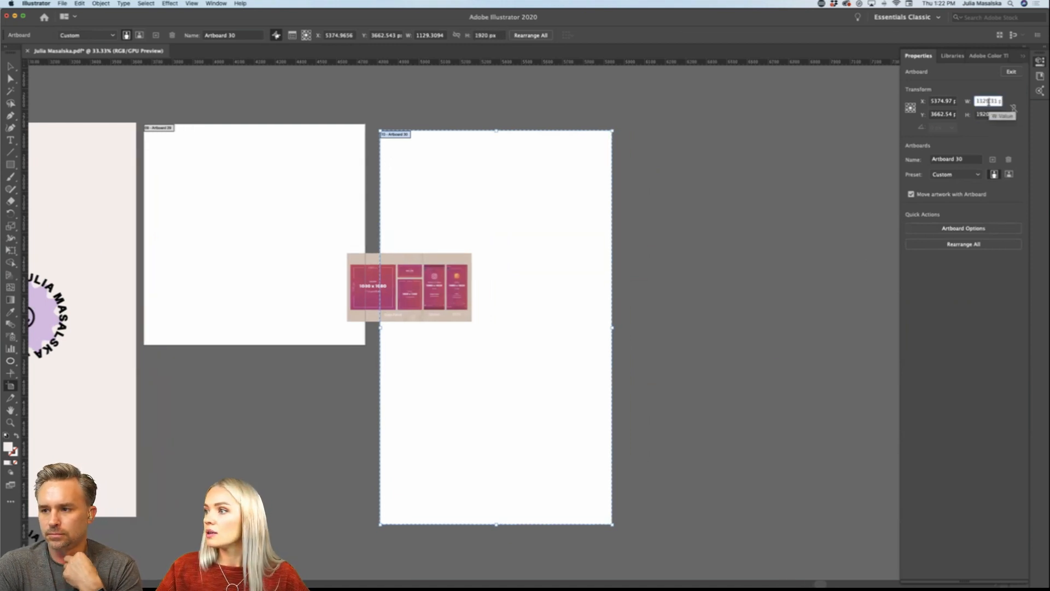
{"action": "double_click", "coordinate": [989, 102]}
{"action": "type", "text": "1080"}
{"action": "key", "text": "Return"}
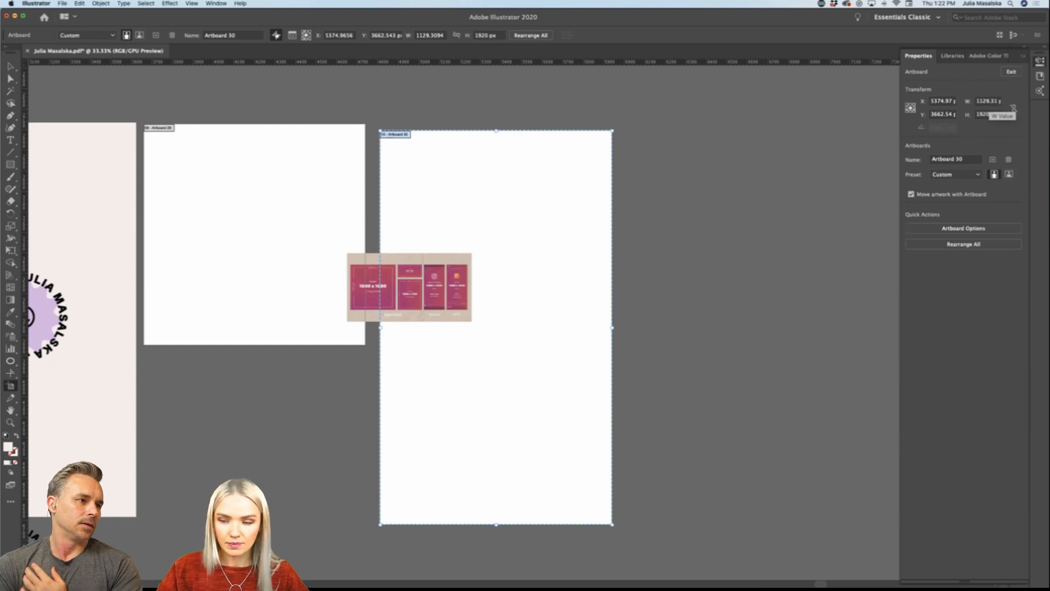
{"action": "left_click_drag", "start_coordinate": [499, 195], "coordinate": [488, 187]}
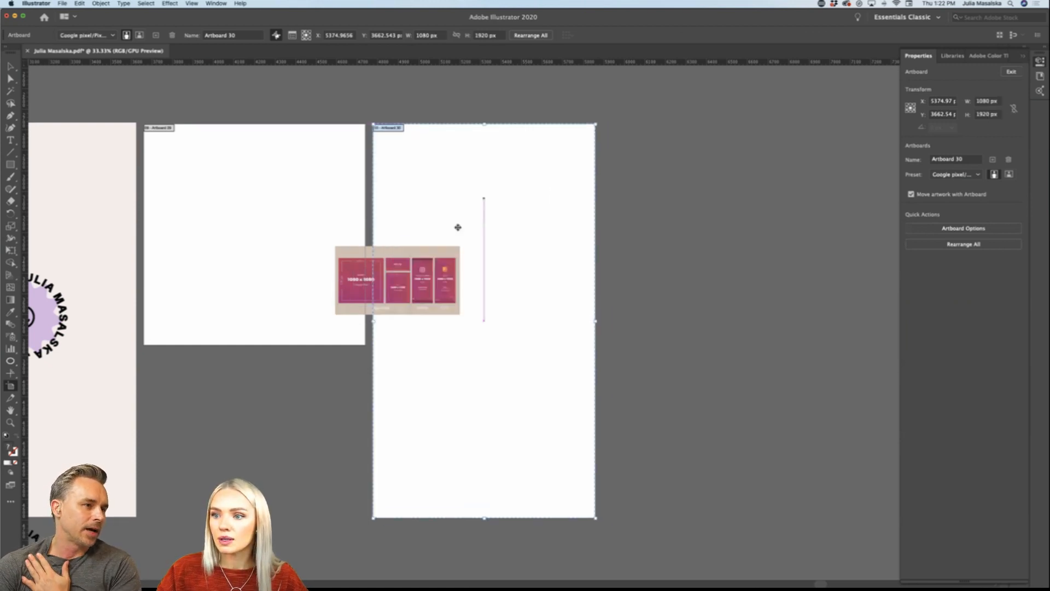
{"action": "left_click", "coordinate": [10, 65]}
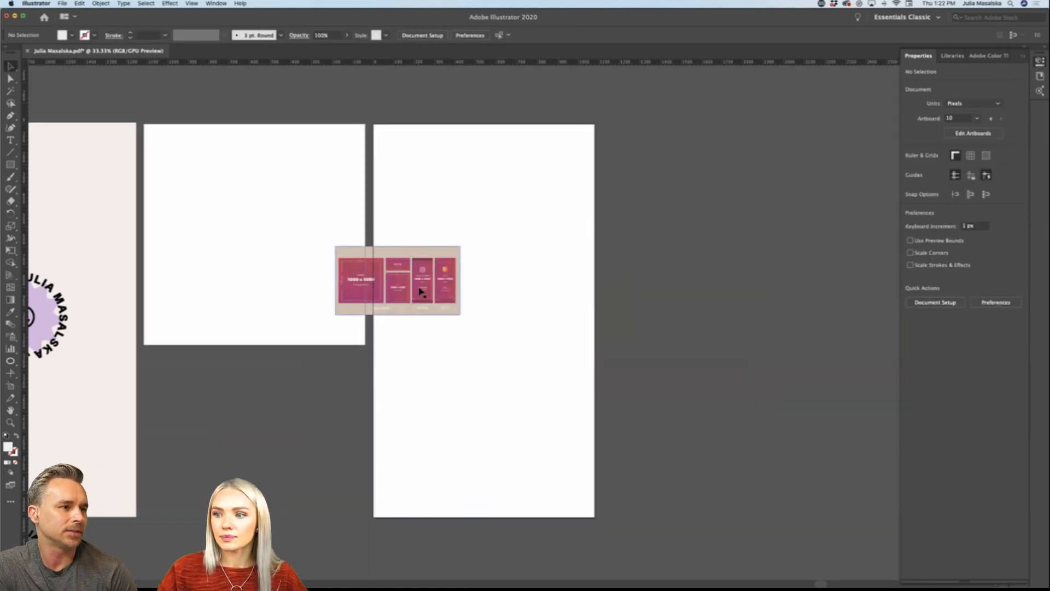
Step: Move the social media size reference image to just above the portrait artboard, aligned with its left edge
{"action": "key", "text": "super+minus"}
{"action": "left_click_drag", "start_coordinate": [473, 291], "coordinate": [496, 143]}
{"action": "scroll", "coordinate": [528, 248], "scroll_direction": "down", "scroll_amount": 1}
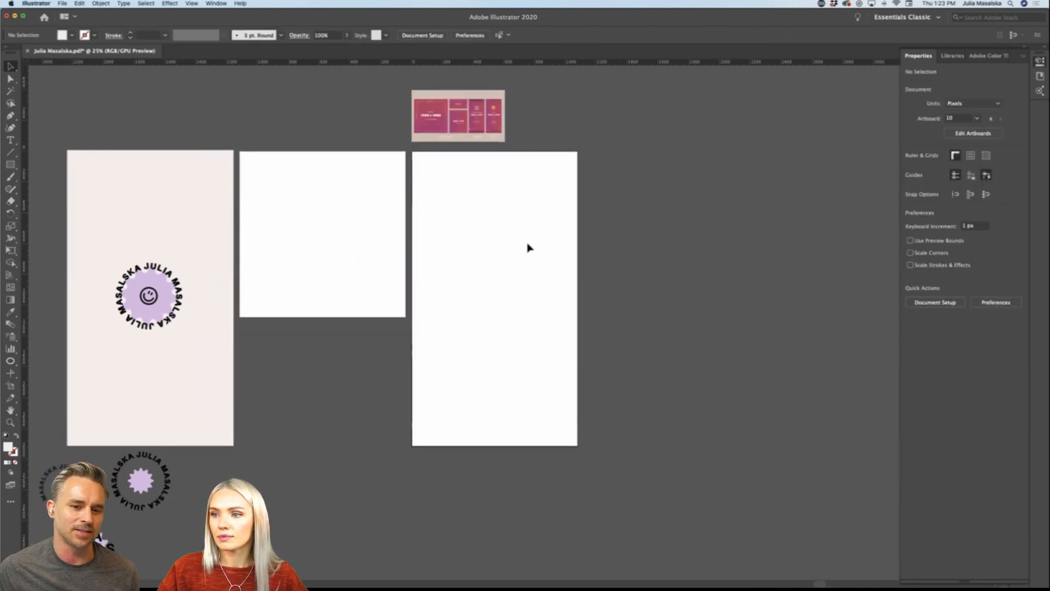
Step: Move the beige story rectangle with its round smiley logo onto the portrait artboard so that it covers the artboard
{"action": "scroll", "coordinate": [529, 247], "scroll_direction": "left", "scroll_amount": 5}
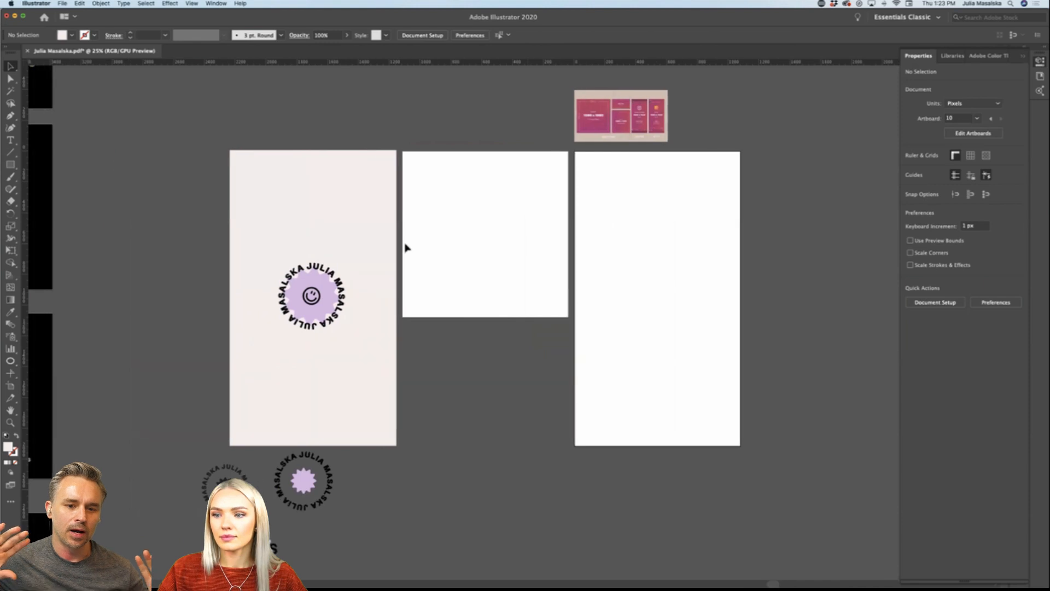
{"action": "scroll", "coordinate": [621, 288], "scroll_direction": "right", "scroll_amount": 4}
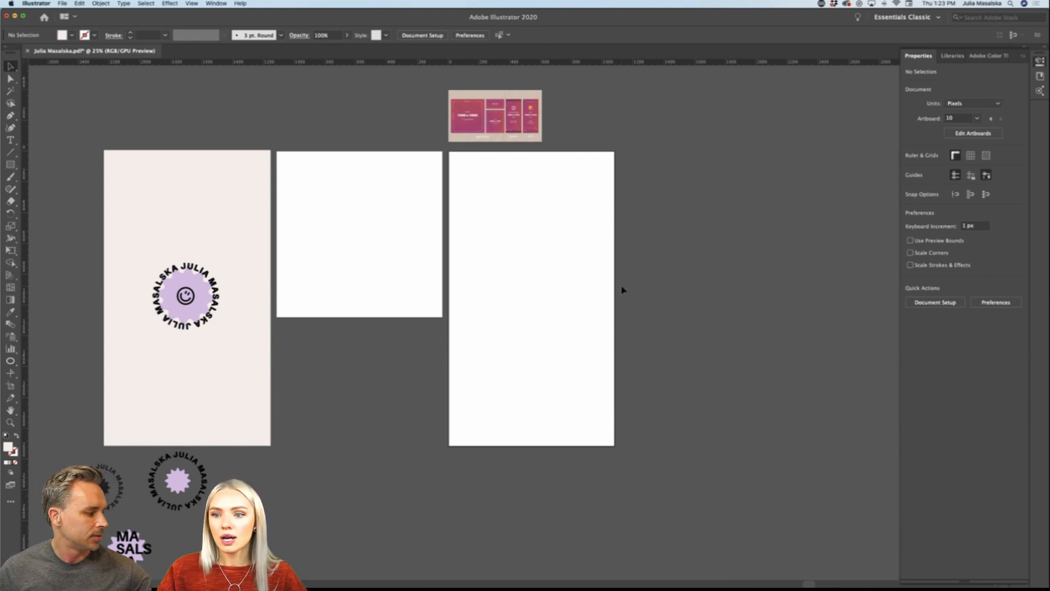
{"action": "scroll", "coordinate": [622, 290], "scroll_direction": "left", "scroll_amount": 5}
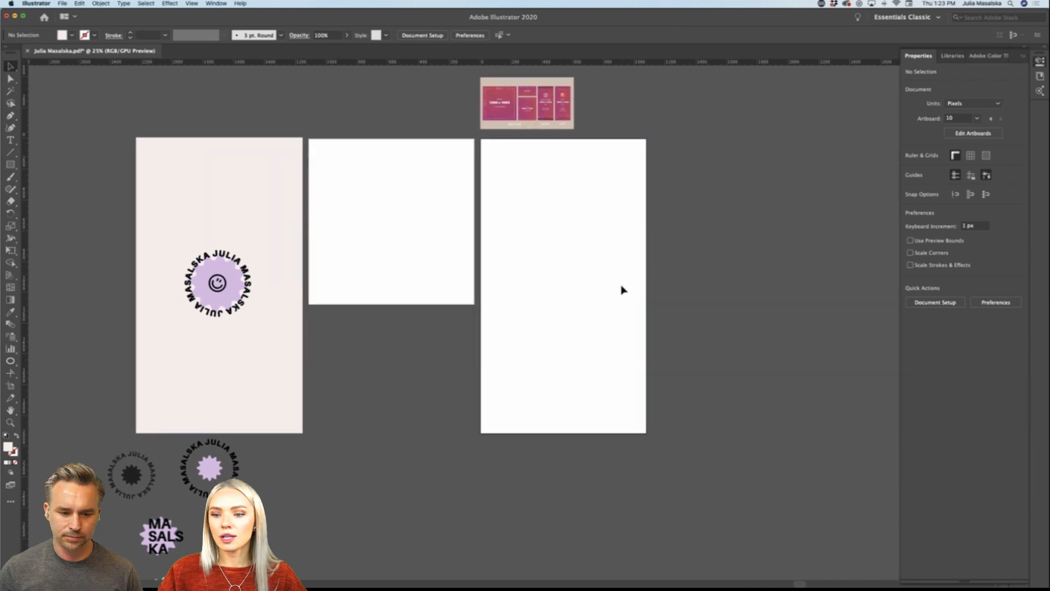
{"action": "scroll", "coordinate": [622, 290], "scroll_direction": "up", "scroll_amount": 1}
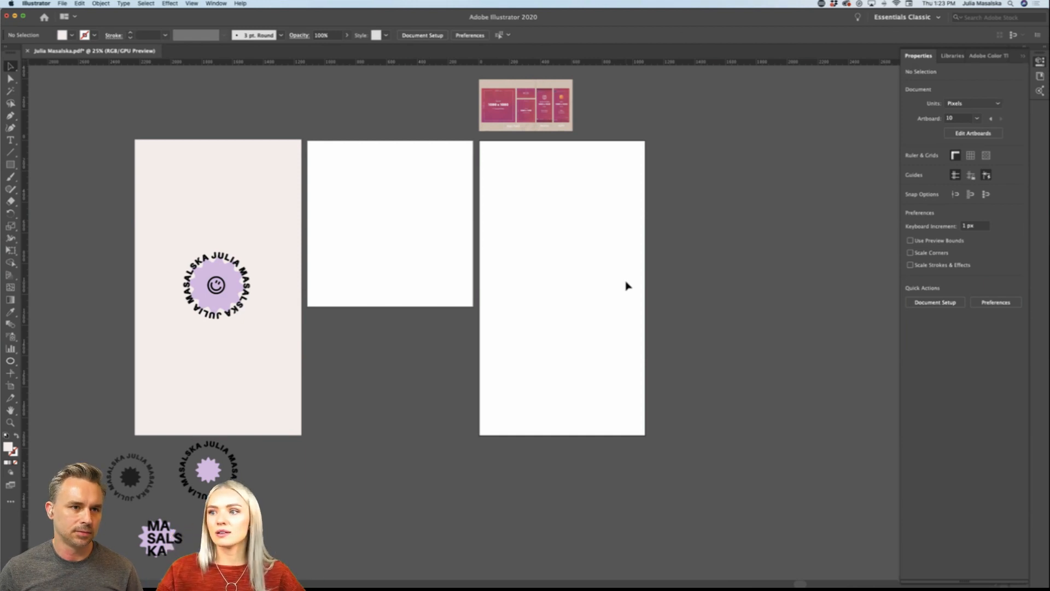
{"action": "scroll", "coordinate": [627, 286], "scroll_direction": "left", "scroll_amount": 2}
{"action": "scroll", "coordinate": [627, 286], "scroll_direction": "up", "scroll_amount": 1}
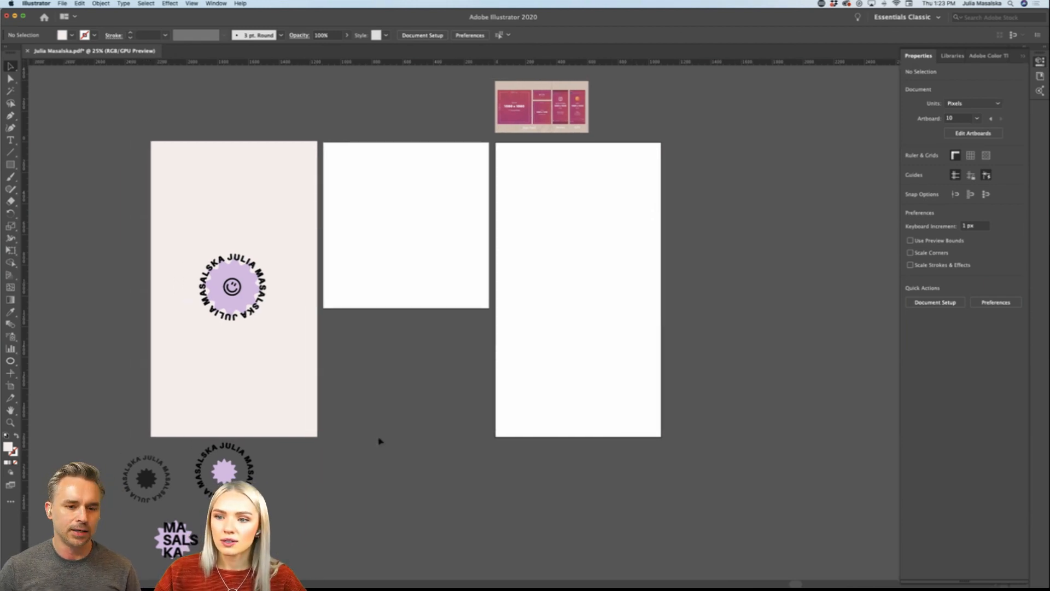
{"action": "left_click_drag", "start_coordinate": [162, 215], "coordinate": [572, 361]}
{"action": "left_click", "coordinate": [687, 374]}
Step: Move the loose logo variants together to just below the lower right corner of the story artboard
{"action": "scroll", "coordinate": [687, 372], "scroll_direction": "down", "scroll_amount": 2}
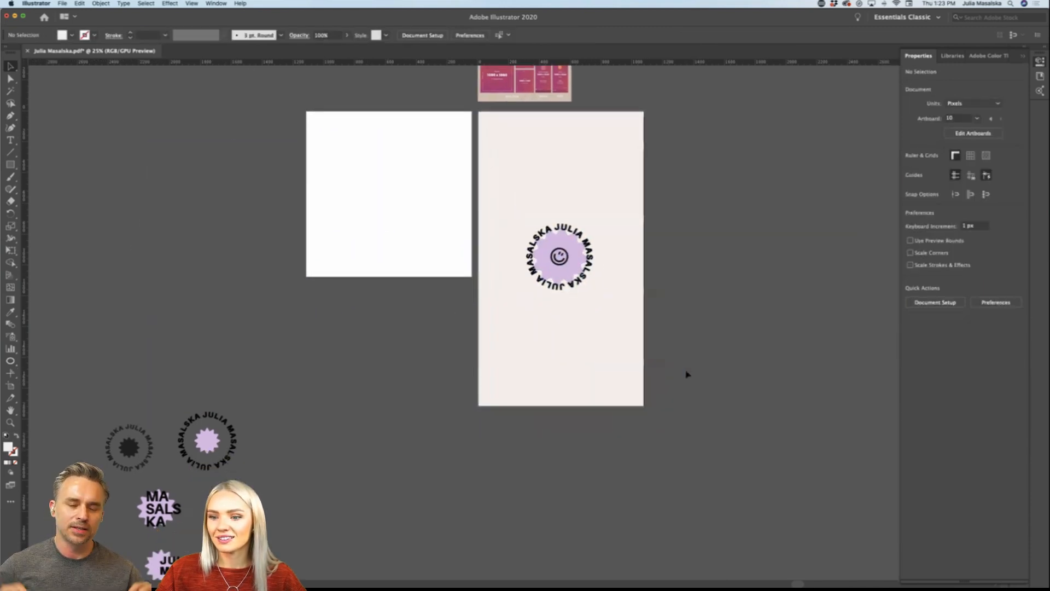
{"action": "scroll", "coordinate": [386, 426], "scroll_direction": "down", "scroll_amount": 3}
{"action": "scroll", "coordinate": [386, 427], "scroll_direction": "right", "scroll_amount": 1}
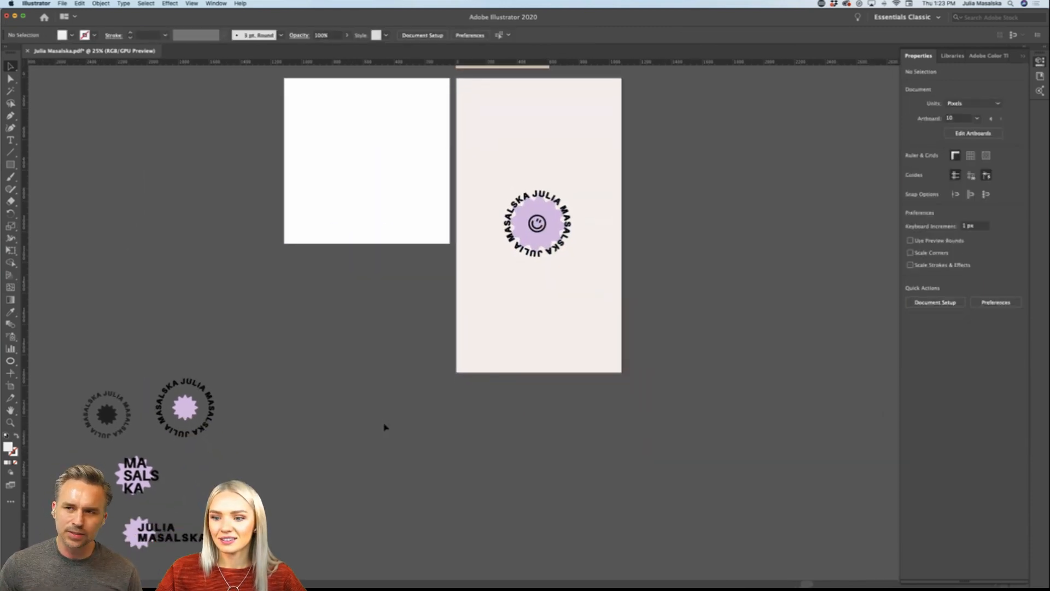
{"action": "left_click", "coordinate": [115, 520]}
{"action": "left_click_drag", "start_coordinate": [193, 395], "coordinate": [708, 413]}
{"action": "left_click", "coordinate": [813, 413]}
{"action": "scroll", "coordinate": [804, 412], "scroll_direction": "right", "scroll_amount": 2}
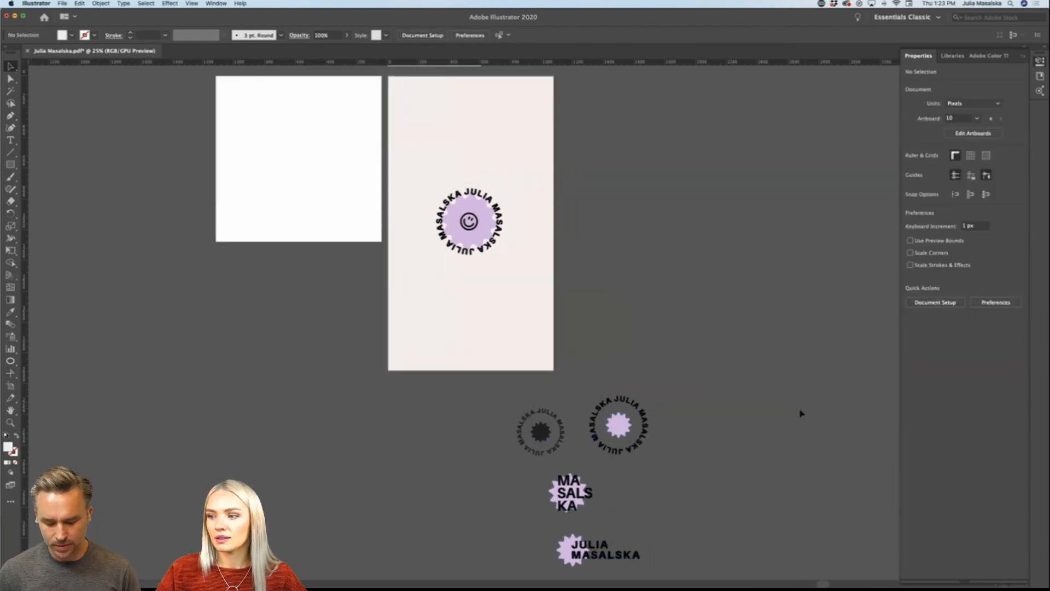
{"action": "key", "text": "ctrl+minus"}
{"action": "scroll", "coordinate": [577, 425], "scroll_direction": "right", "scroll_amount": 1}
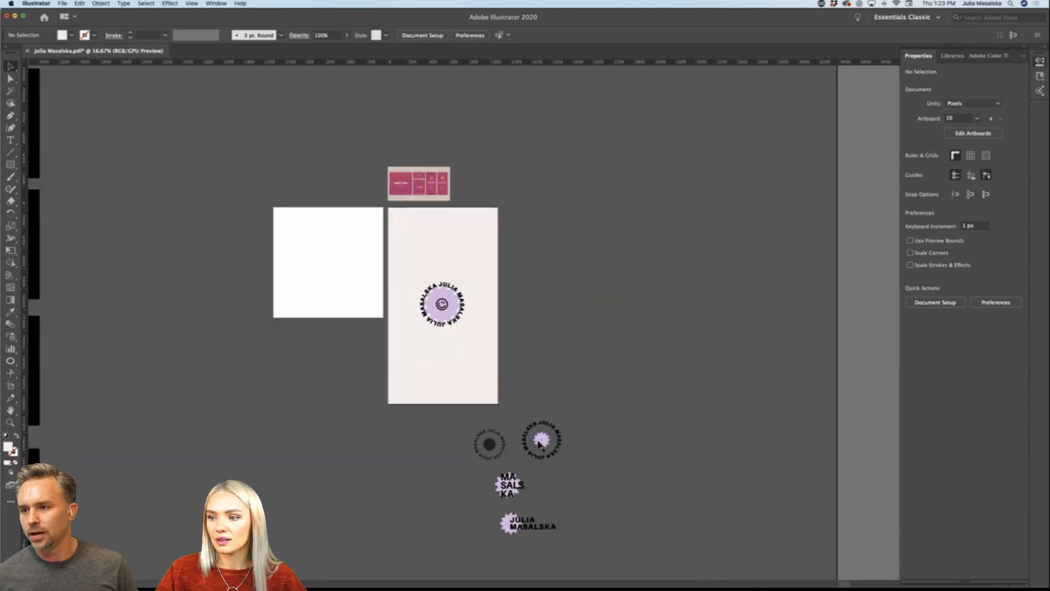
{"action": "left_click_drag", "start_coordinate": [541, 441], "coordinate": [491, 445]}
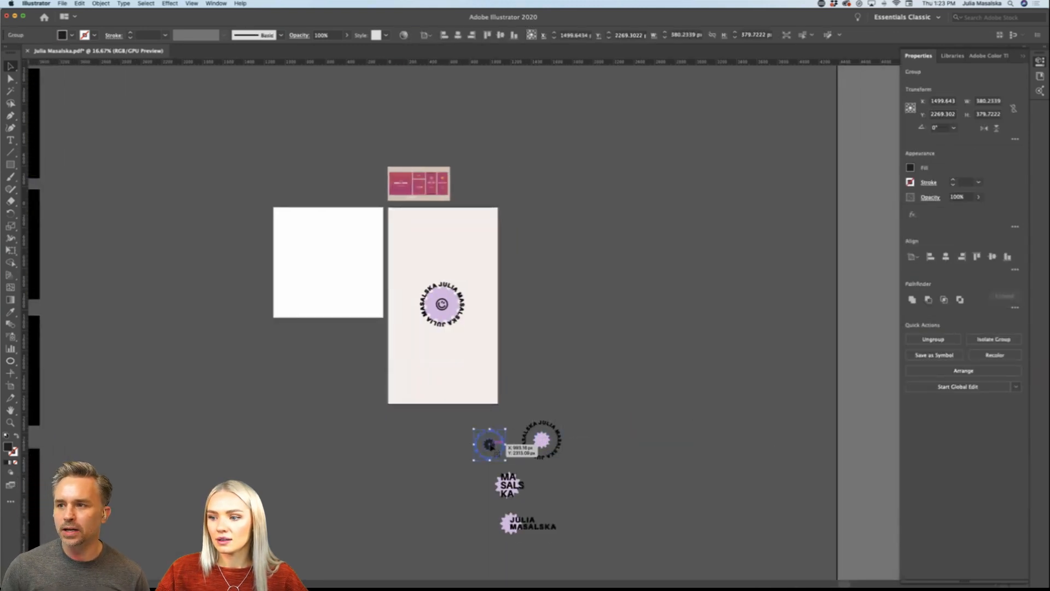
{"action": "left_click", "coordinate": [506, 486]}
{"action": "left_click", "coordinate": [517, 530]}
{"action": "double_click", "coordinate": [518, 529]}
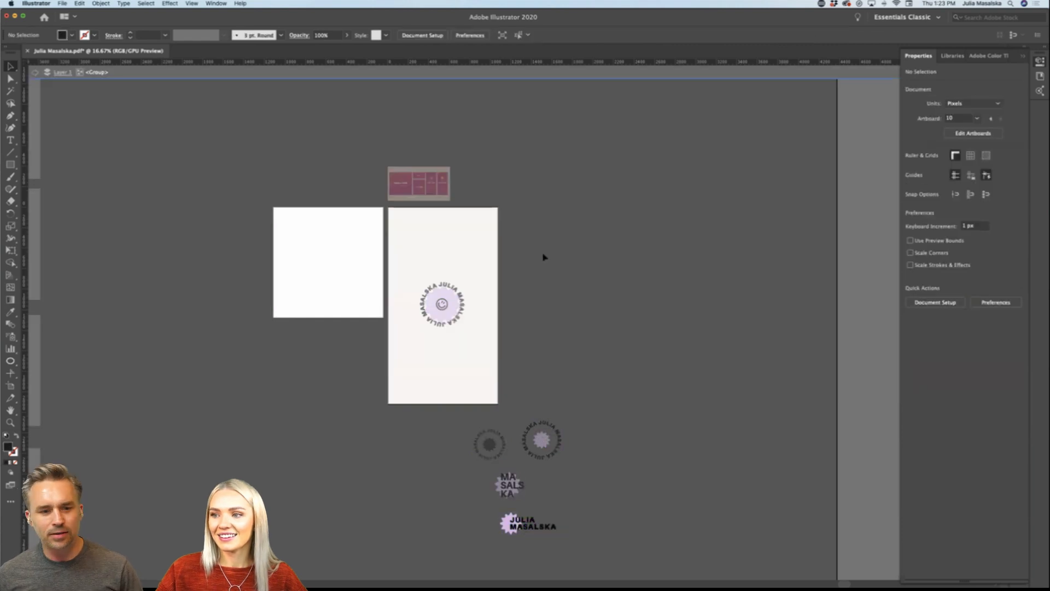
{"action": "double_click", "coordinate": [622, 367]}
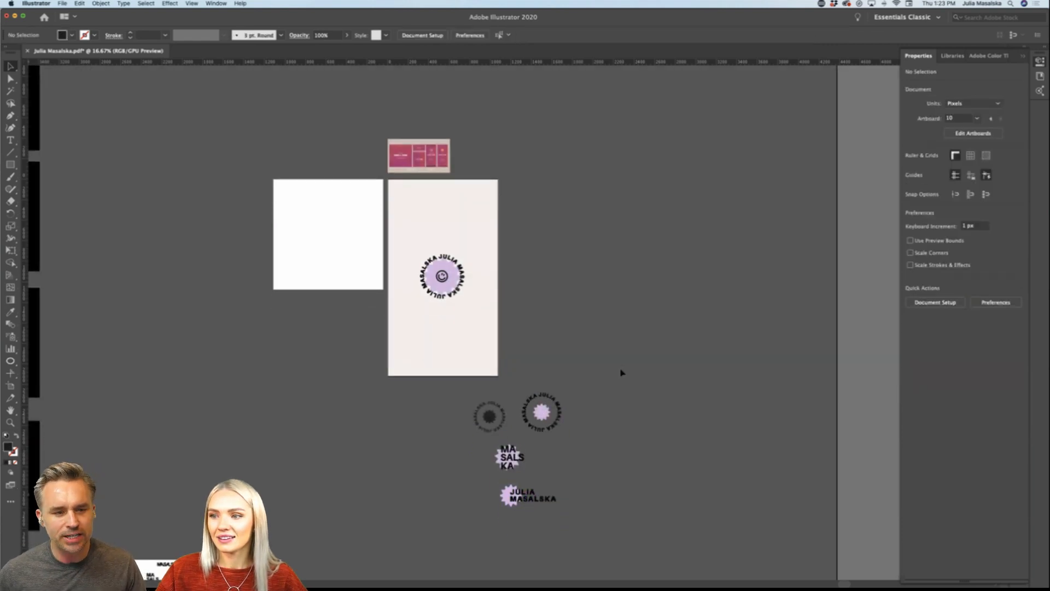
Step: Examine the recommended Main Feed, Stories and IGTV dimensions in the social media size reference image above the story artboard
{"action": "key", "text": "super+="}
{"action": "scroll", "coordinate": [622, 373], "scroll_direction": "up", "scroll_amount": 3}
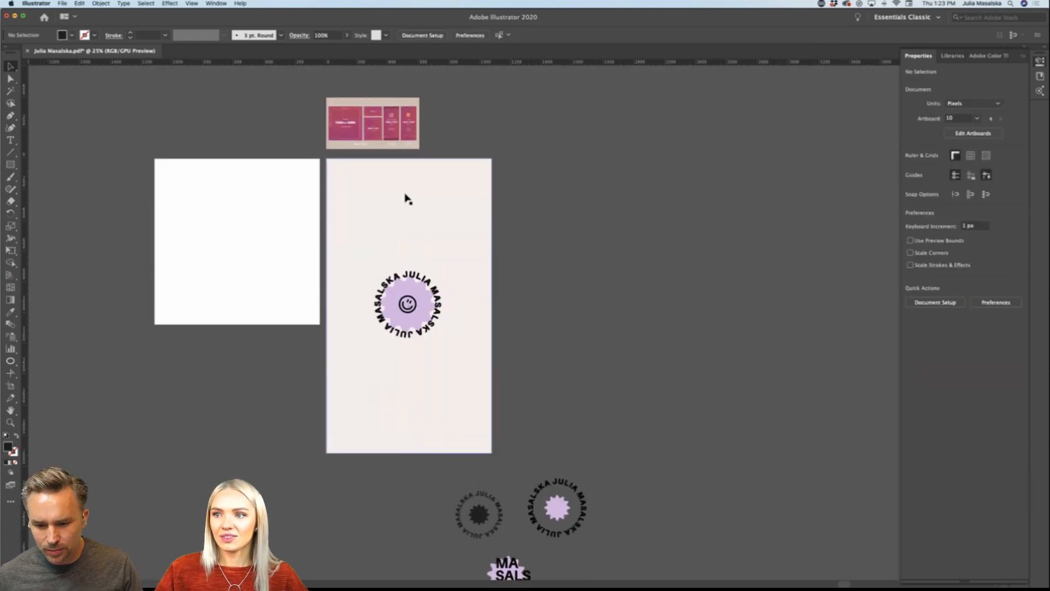
{"action": "scroll", "coordinate": [405, 198], "scroll_direction": "up", "scroll_amount": 1}
{"action": "scroll", "coordinate": [405, 198], "scroll_direction": "up", "scroll_amount": 2}
{"action": "scroll", "coordinate": [405, 198], "scroll_direction": "left", "scroll_amount": 2}
{"action": "scroll", "coordinate": [406, 198], "scroll_direction": "down", "scroll_amount": 1}
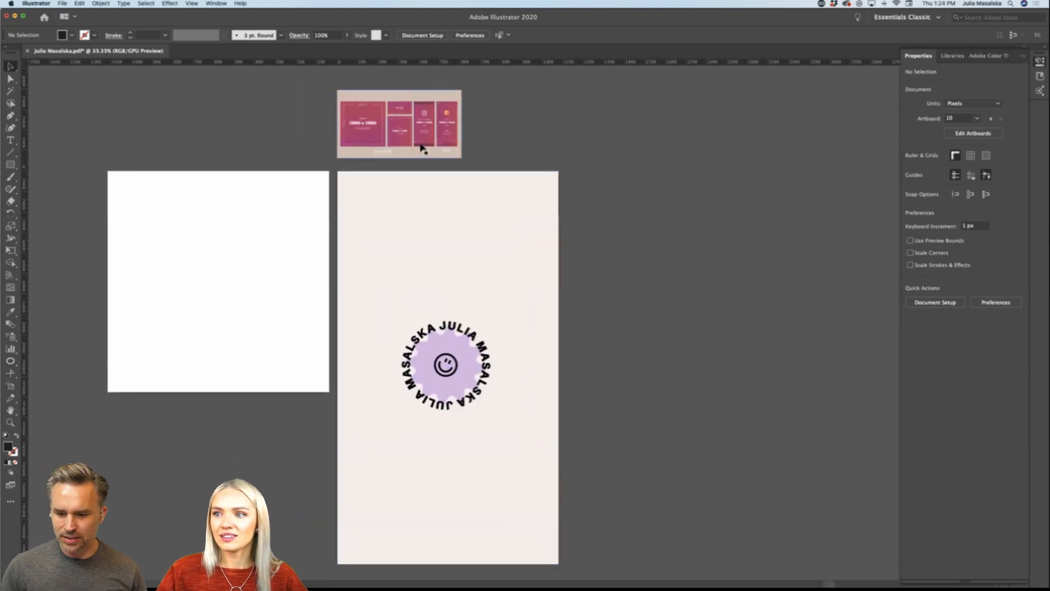
{"action": "left_click_drag", "start_coordinate": [422, 146], "coordinate": [420, 146]}
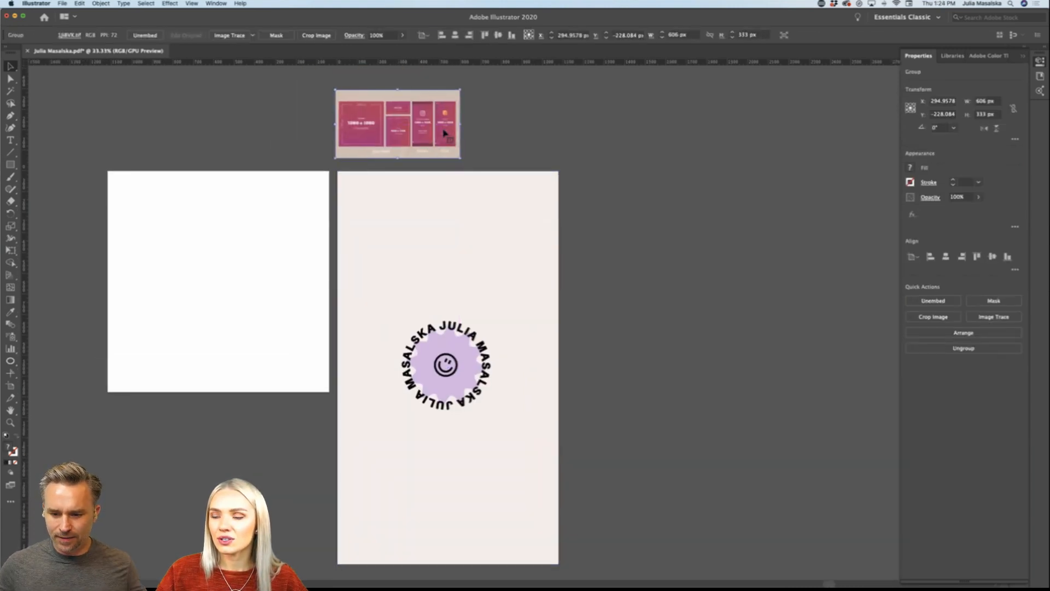
{"action": "scroll", "coordinate": [444, 132], "scroll_direction": "down", "scroll_amount": 2}
{"action": "scroll", "coordinate": [444, 133], "scroll_direction": "left", "scroll_amount": 3}
{"action": "scroll", "coordinate": [602, 129], "scroll_direction": "up", "scroll_amount": 7}
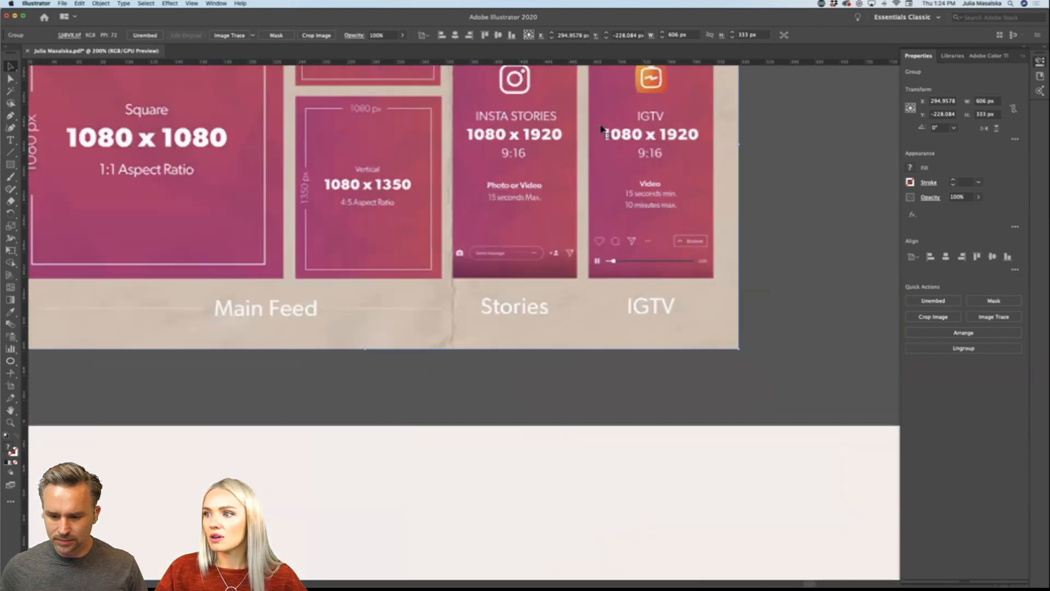
{"action": "scroll", "coordinate": [600, 128], "scroll_direction": "up", "scroll_amount": 3}
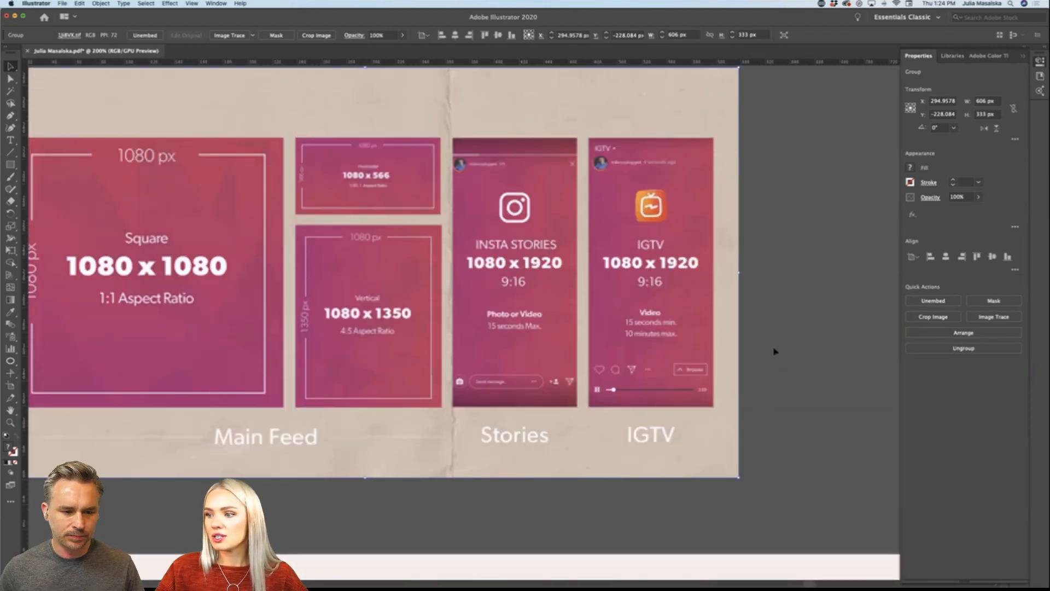
{"action": "scroll", "coordinate": [774, 352], "scroll_direction": "down", "scroll_amount": 1}
{"action": "scroll", "coordinate": [775, 352], "scroll_direction": "down", "scroll_amount": 1}
{"action": "scroll", "coordinate": [775, 352], "scroll_direction": "right", "scroll_amount": 2}
{"action": "scroll", "coordinate": [775, 352], "scroll_direction": "up", "scroll_amount": 1}
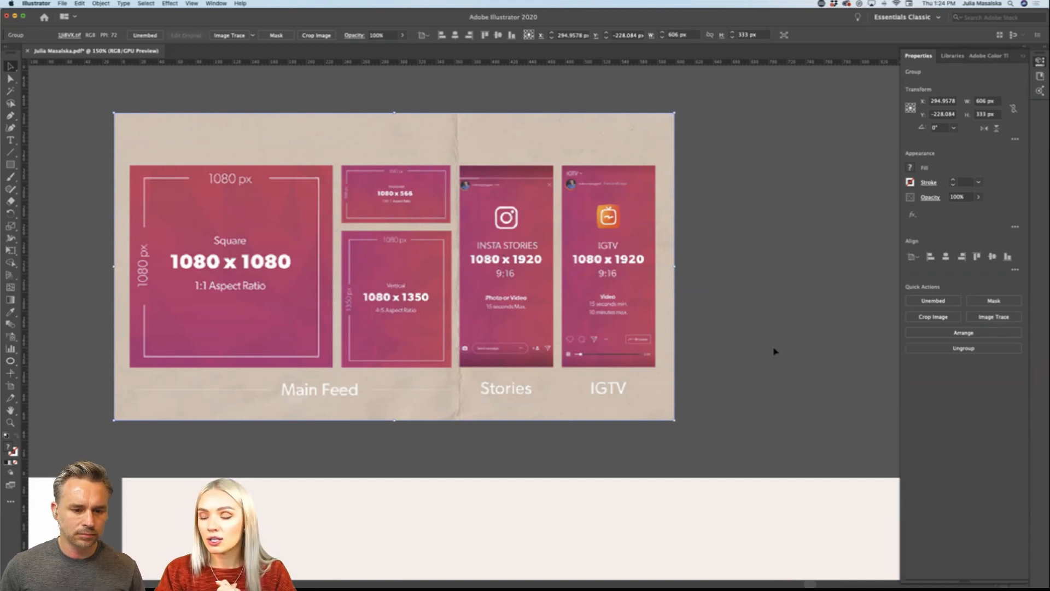
{"action": "scroll", "coordinate": [773, 350], "scroll_direction": "down", "scroll_amount": 2}
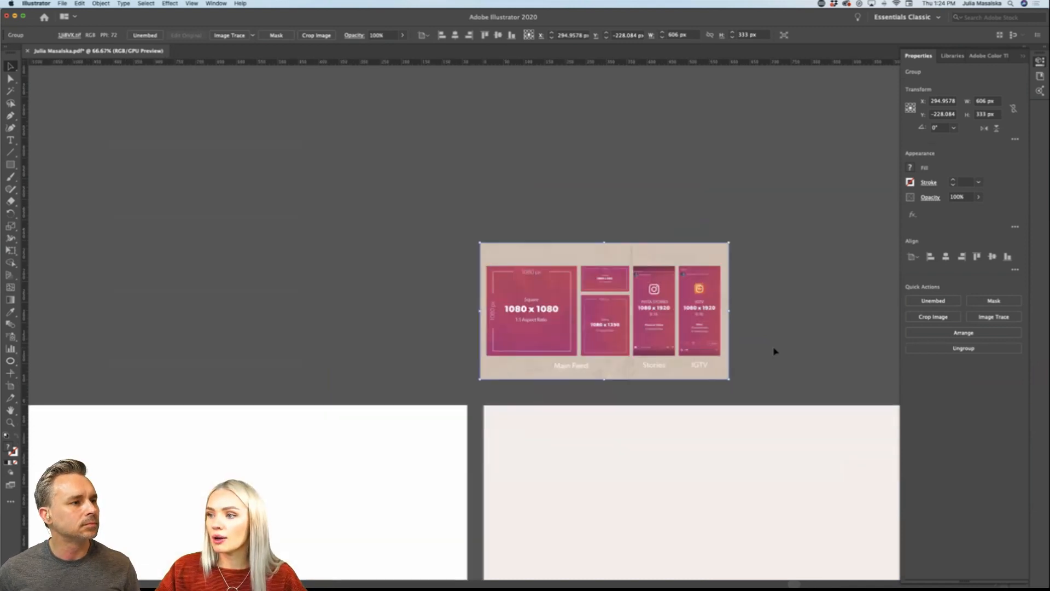
{"action": "scroll", "coordinate": [724, 342], "scroll_direction": "up", "scroll_amount": 1}
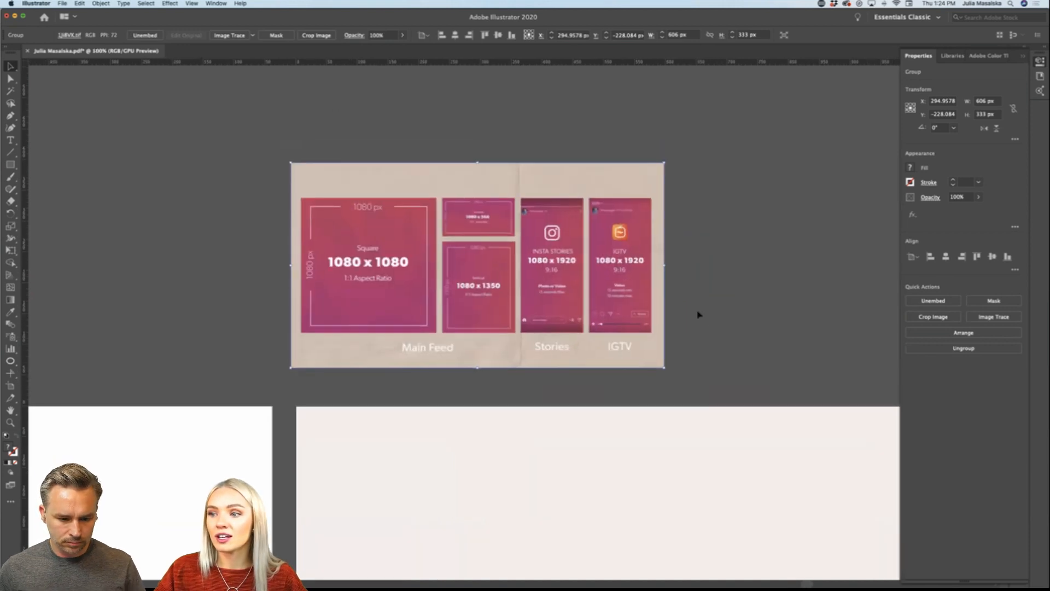
{"action": "scroll", "coordinate": [696, 312], "scroll_direction": "up", "scroll_amount": 1}
{"action": "scroll", "coordinate": [695, 315], "scroll_direction": "left", "scroll_amount": 2}
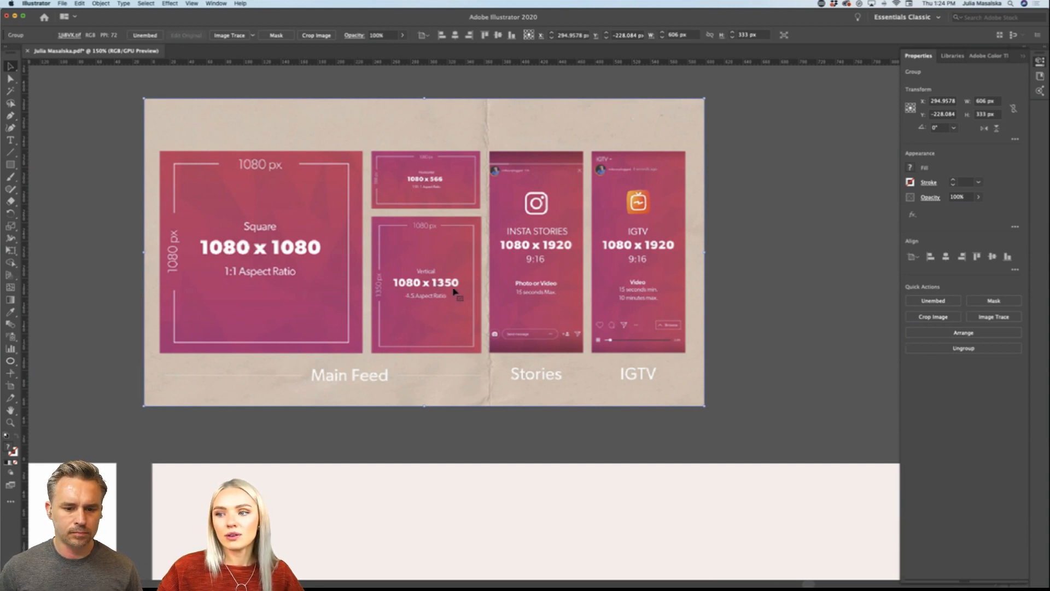
{"action": "left_click", "coordinate": [749, 298]}
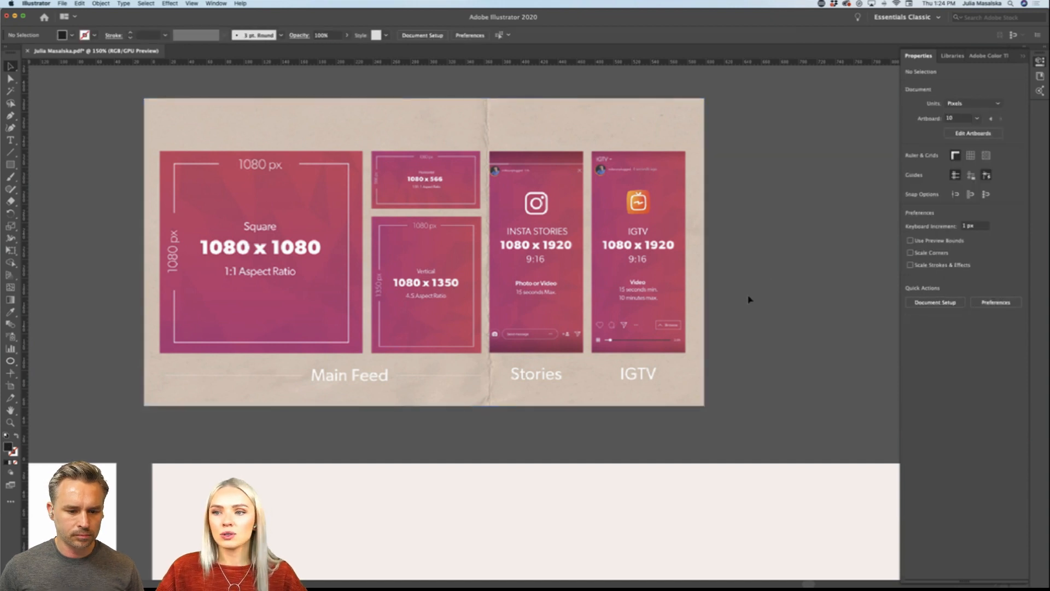
Step: Delete the social media size reference image above the story artboard
{"action": "scroll", "coordinate": [749, 298], "scroll_direction": "down", "scroll_amount": 3}
{"action": "scroll", "coordinate": [749, 298], "scroll_direction": "down", "scroll_amount": 5}
{"action": "scroll", "coordinate": [750, 298], "scroll_direction": "right", "scroll_amount": 5}
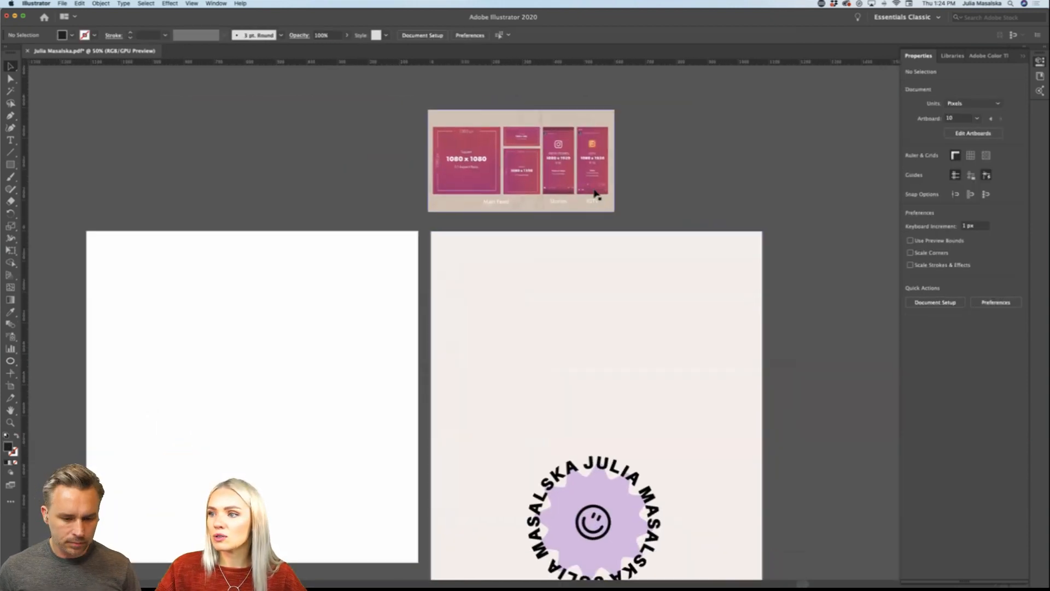
{"action": "scroll", "coordinate": [595, 193], "scroll_direction": "down", "scroll_amount": 3}
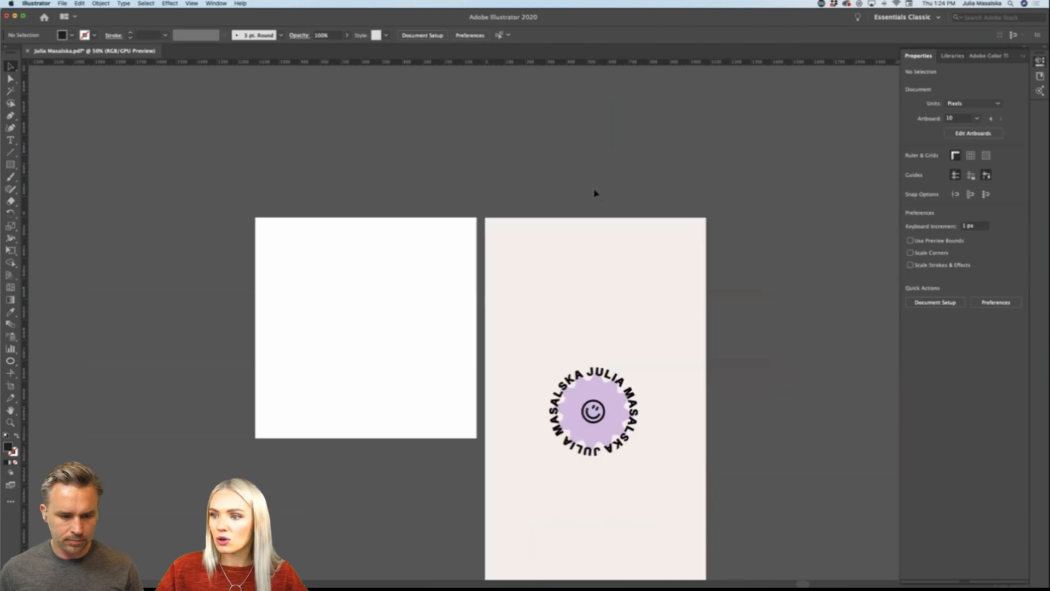
Step: Draw a text area about 778 px wide and 188 px high above the square artboard and clear its placeholder text
{"action": "scroll", "coordinate": [595, 192], "scroll_direction": "right", "scroll_amount": 5}
{"action": "scroll", "coordinate": [596, 195], "scroll_direction": "up", "scroll_amount": 1}
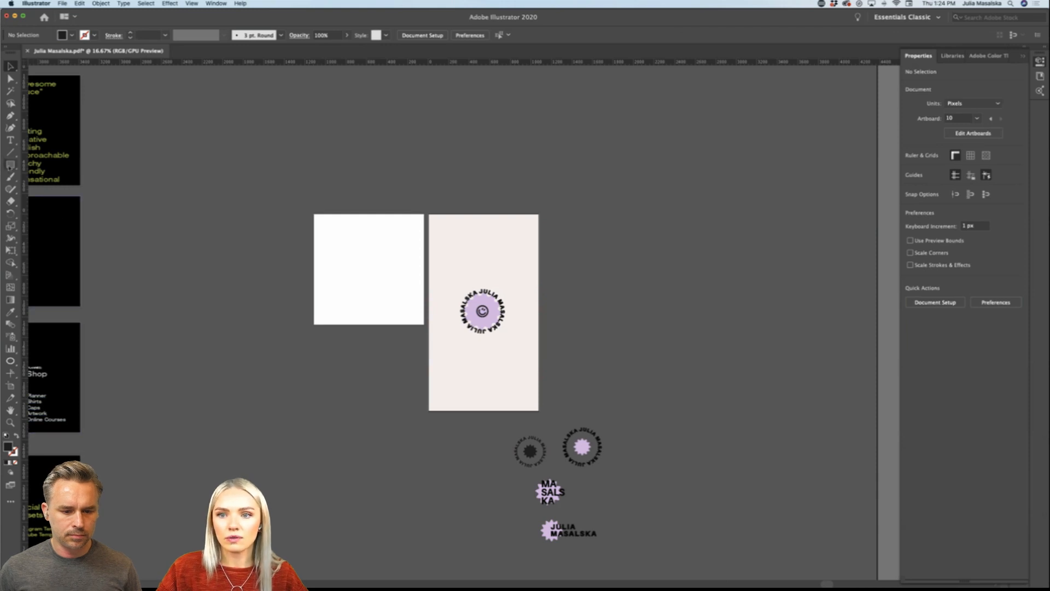
{"action": "left_click", "coordinate": [10, 140]}
{"action": "scroll", "coordinate": [421, 212], "scroll_direction": "up", "scroll_amount": 3}
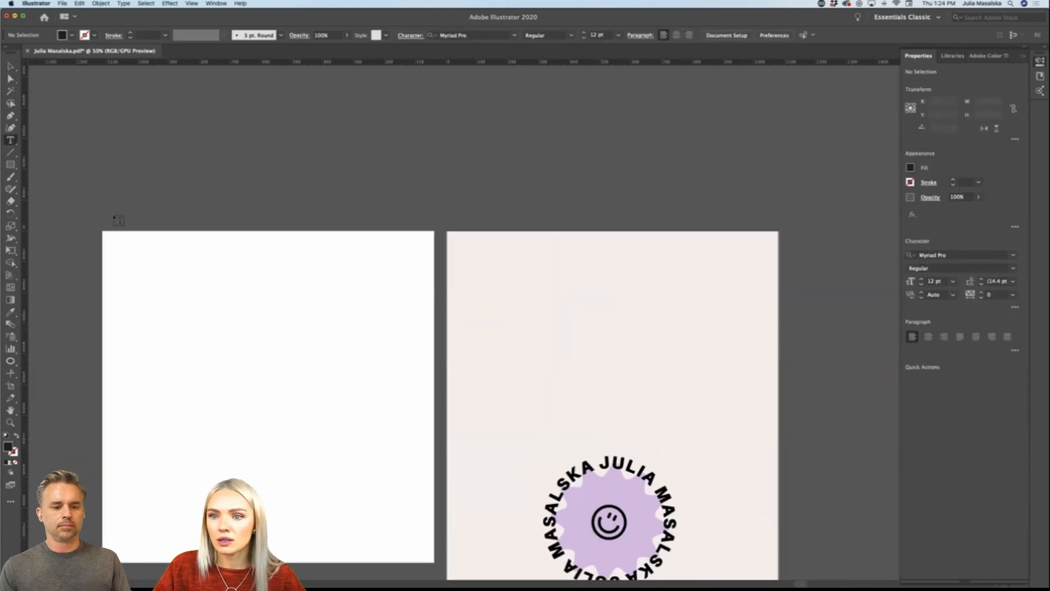
{"action": "mouse_move", "coordinate": [112, 220]}
{"action": "left_mouse_down"}
{"action": "mouse_move", "coordinate": [279, 155]}
{"action": "mouse_move", "coordinate": [353, 162]}
{"action": "mouse_move", "coordinate": [343, 161]}
{"action": "left_mouse_up"}
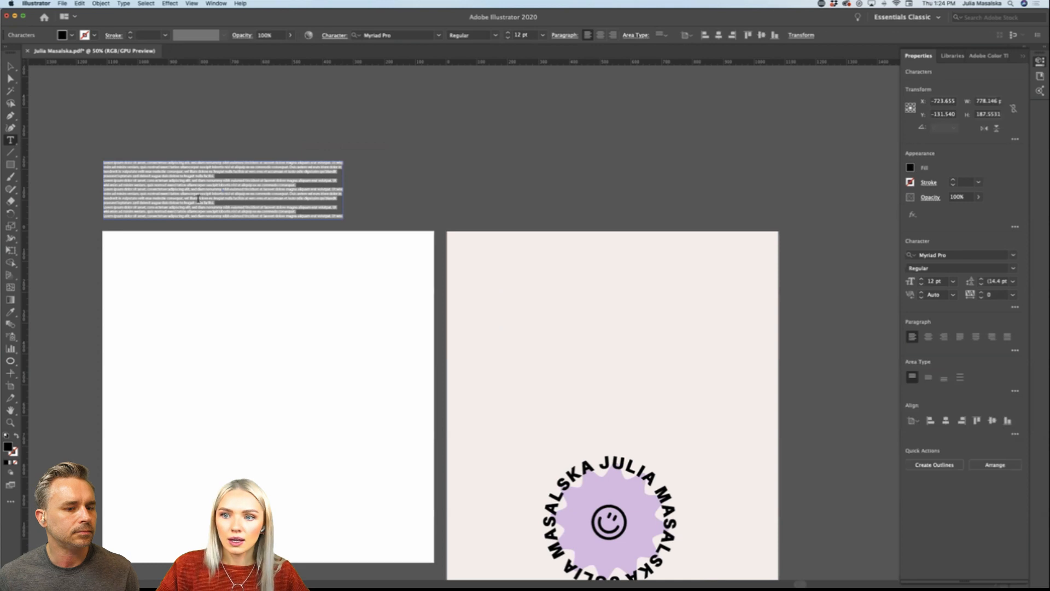
{"action": "key", "text": "BackSpace"}
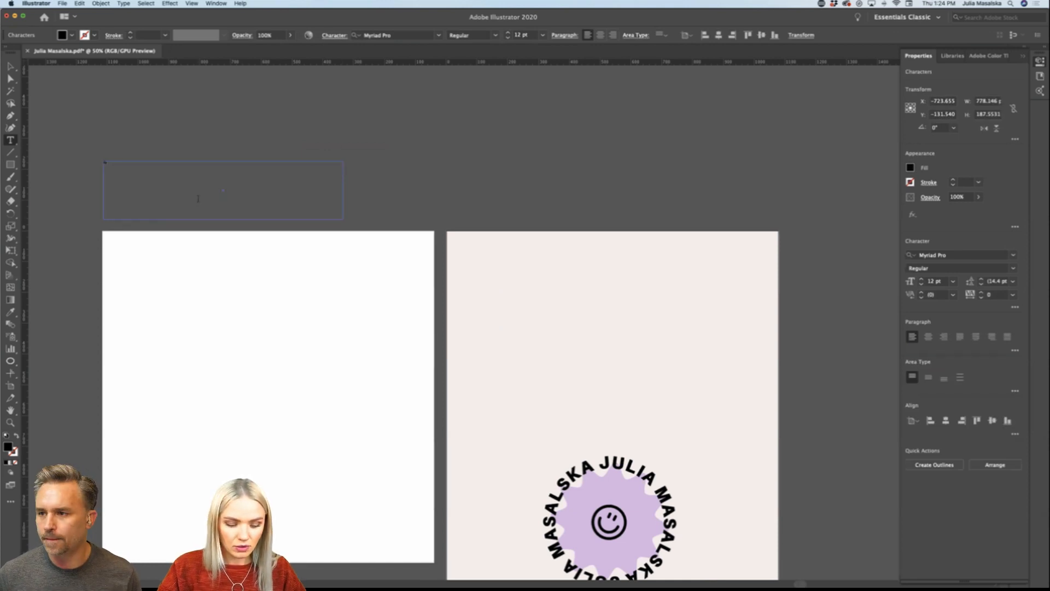
Step: Enter "Post" in the new text area and apply the library's 70 pt Forma DJR Micro Regular character style
{"action": "left_click", "coordinate": [960, 57]}
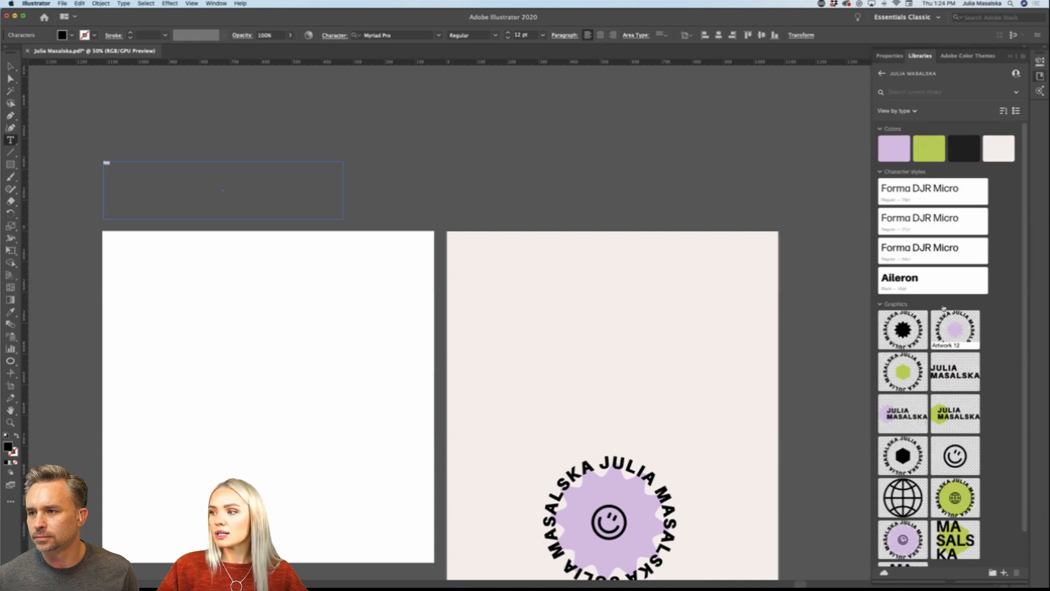
{"action": "left_click", "coordinate": [907, 284]}
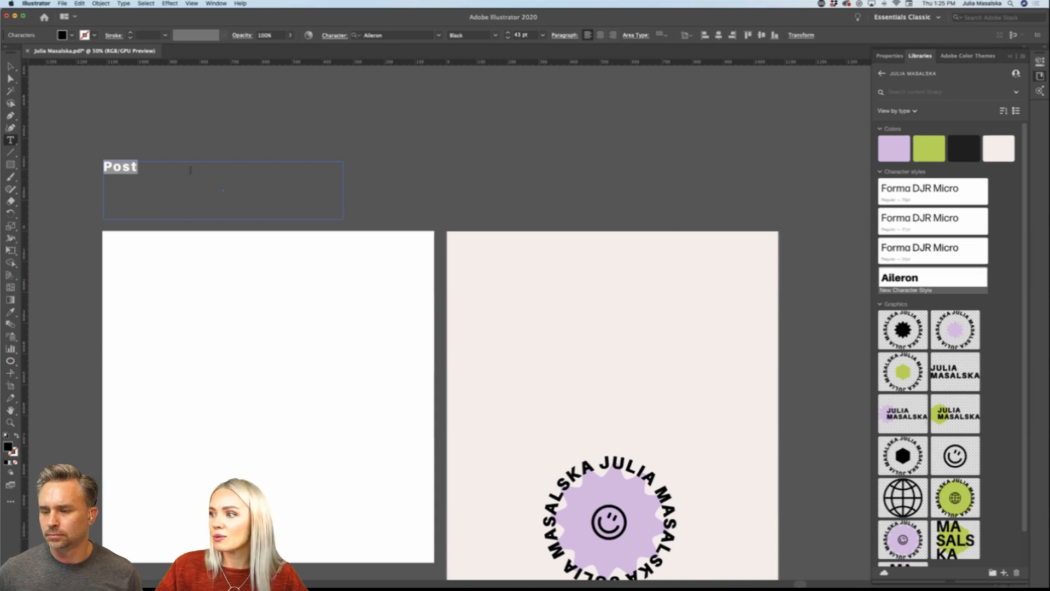
{"action": "left_click", "coordinate": [910, 192]}
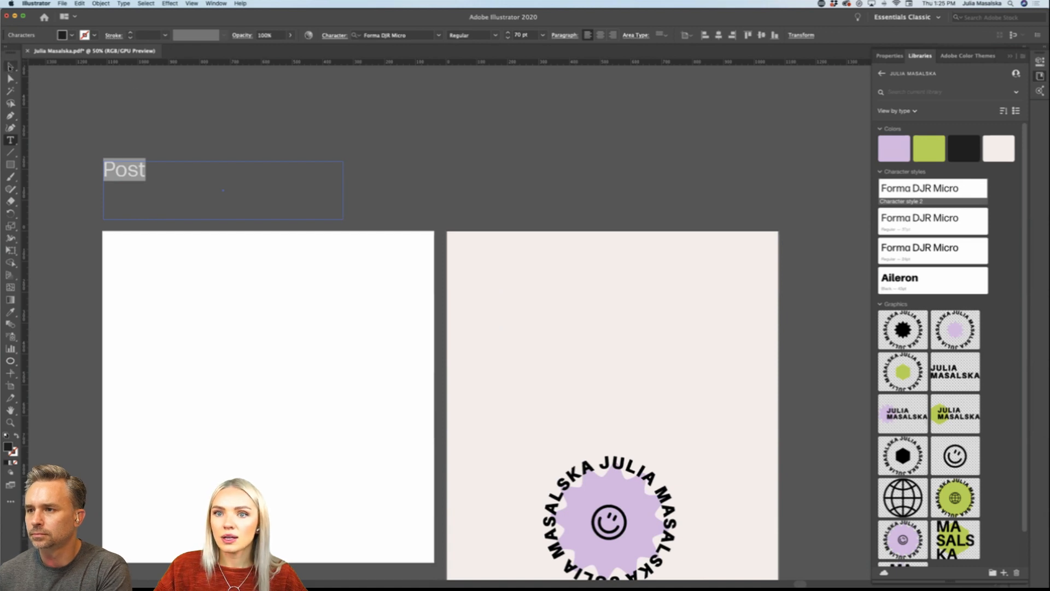
Step: Move the Post label down to just above the square artboard and shorten its text frame to one line
{"action": "left_click", "coordinate": [11, 67]}
{"action": "left_click_drag", "start_coordinate": [125, 172], "coordinate": [125, 214]}
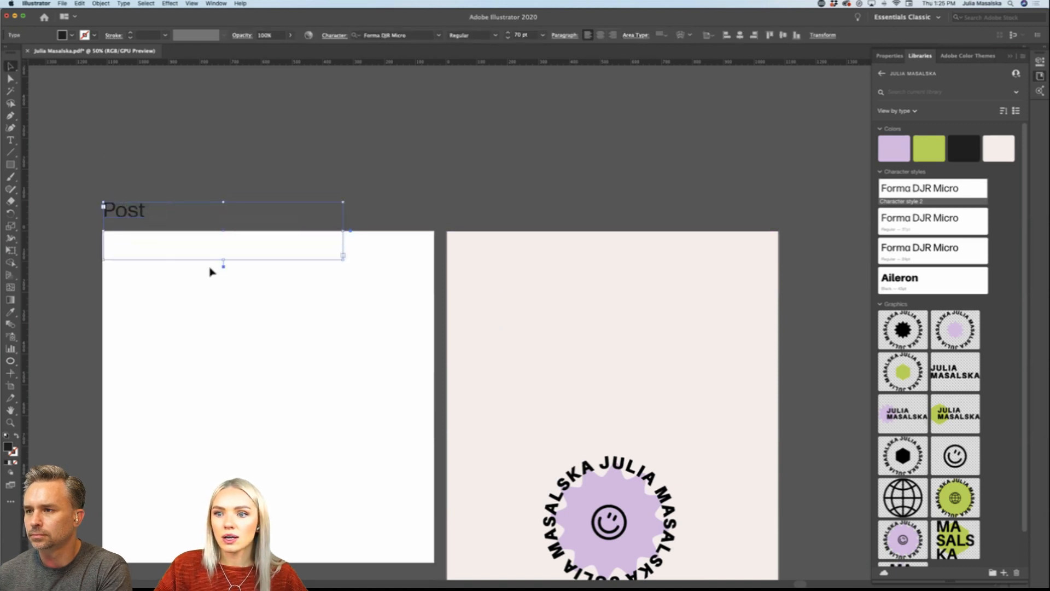
{"action": "left_click_drag", "start_coordinate": [221, 261], "coordinate": [224, 225]}
Step: Duplicate the Post label above the story artboard and change the copy's text to "Stories"
{"action": "left_click_drag", "start_coordinate": [125, 210], "coordinate": [468, 210]}
{"action": "double_click", "coordinate": [469, 210]}
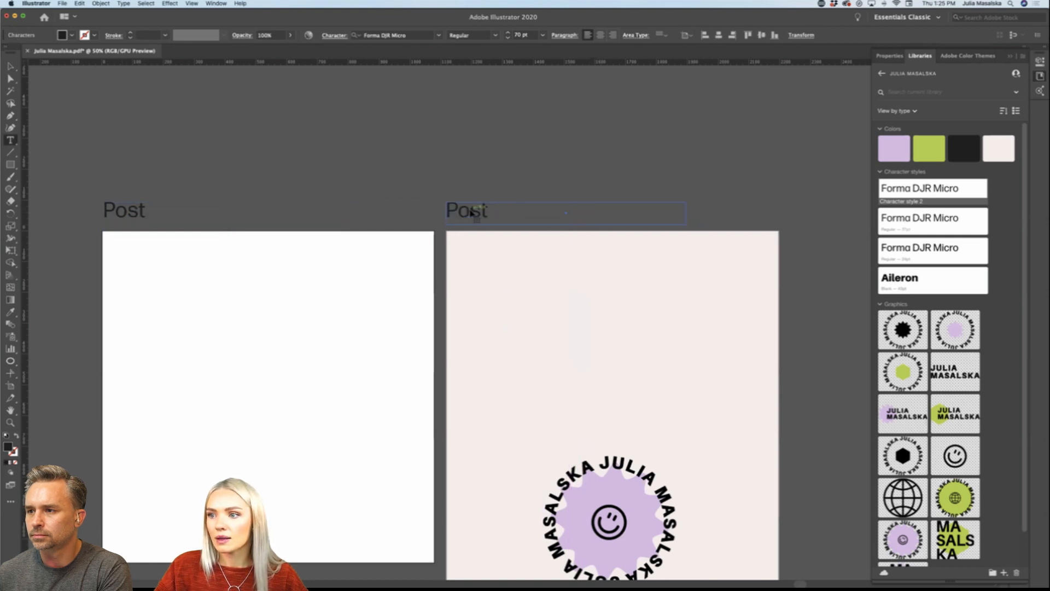
{"action": "double_click", "coordinate": [469, 209]}
{"action": "type", "text": "Storie"}
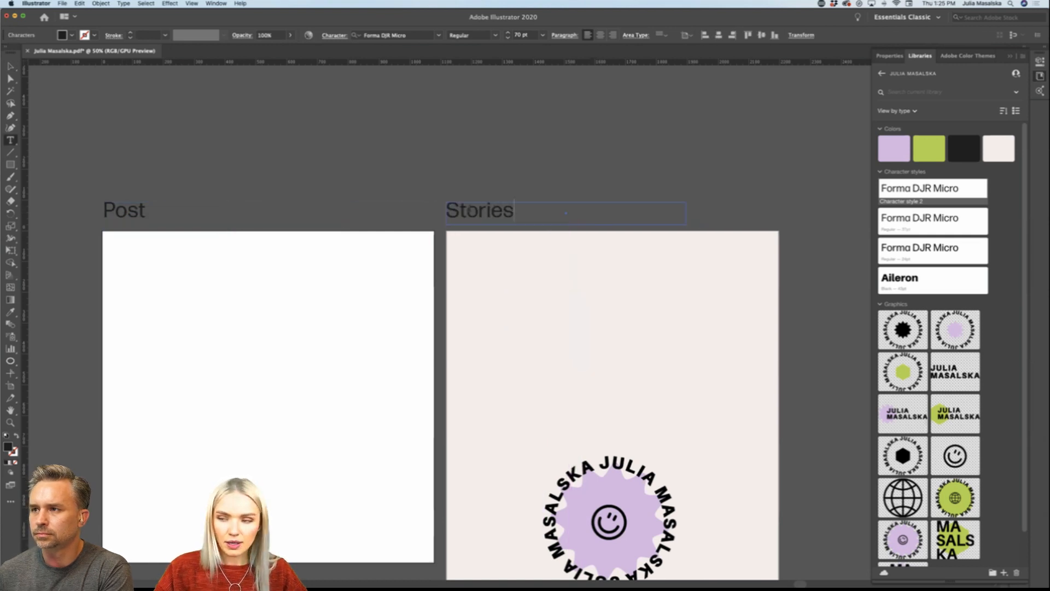
{"action": "left_click", "coordinate": [402, 186]}
{"action": "left_click", "coordinate": [12, 68]}
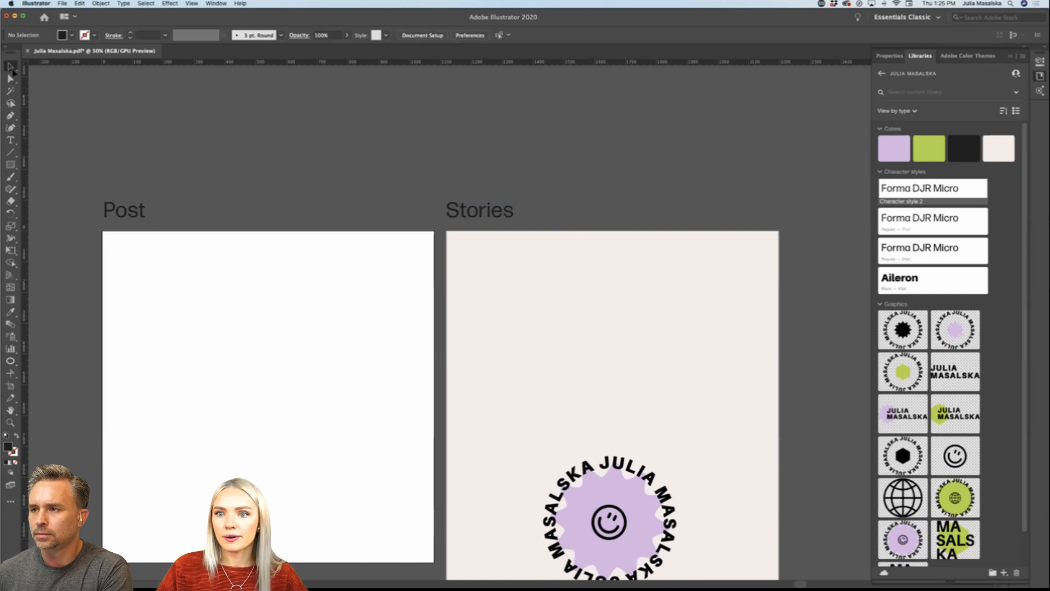
Step: Examine the template types and stickers listed on the Social Media Assets Templates slide
{"action": "scroll", "coordinate": [248, 186], "scroll_direction": "down", "scroll_amount": 1}
{"action": "scroll", "coordinate": [247, 186], "scroll_direction": "down", "scroll_amount": 3}
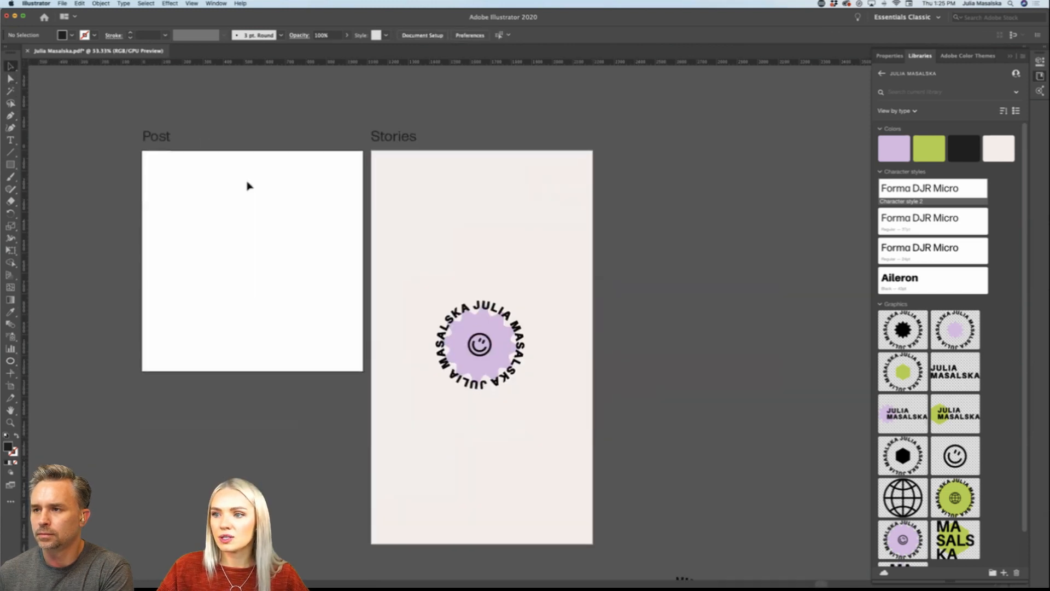
{"action": "scroll", "coordinate": [247, 186], "scroll_direction": "right", "scroll_amount": 1}
{"action": "scroll", "coordinate": [248, 186], "scroll_direction": "down", "scroll_amount": 1}
{"action": "scroll", "coordinate": [248, 186], "scroll_direction": "down", "scroll_amount": 2}
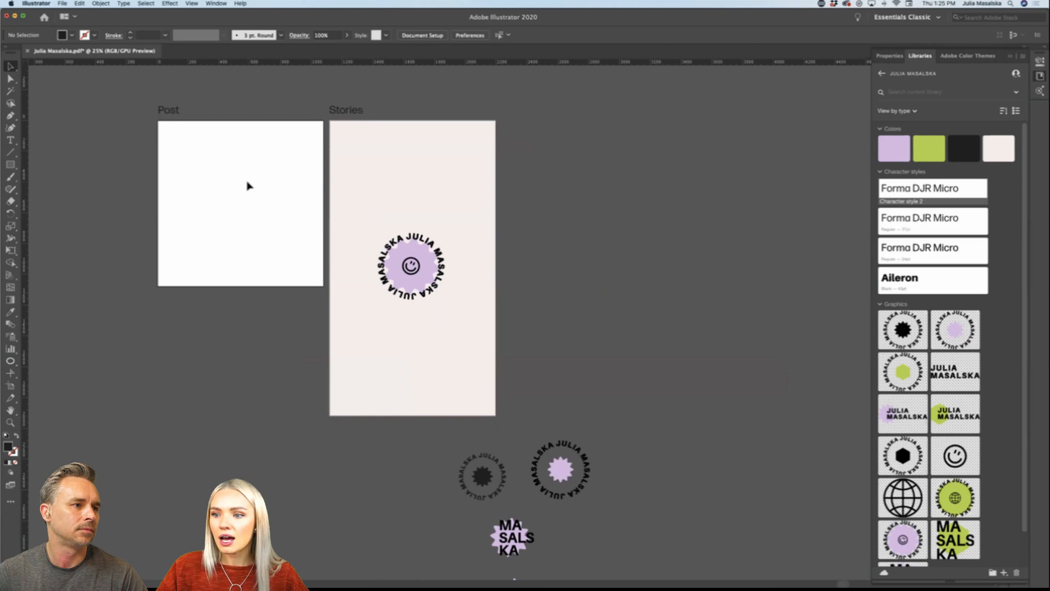
{"action": "scroll", "coordinate": [247, 186], "scroll_direction": "down", "scroll_amount": 1}
{"action": "scroll", "coordinate": [248, 186], "scroll_direction": "left", "scroll_amount": 10}
{"action": "scroll", "coordinate": [248, 186], "scroll_direction": "down", "scroll_amount": 1}
{"action": "scroll", "coordinate": [248, 186], "scroll_direction": "right", "scroll_amount": 6}
{"action": "scroll", "coordinate": [248, 186], "scroll_direction": "down", "scroll_amount": 1}
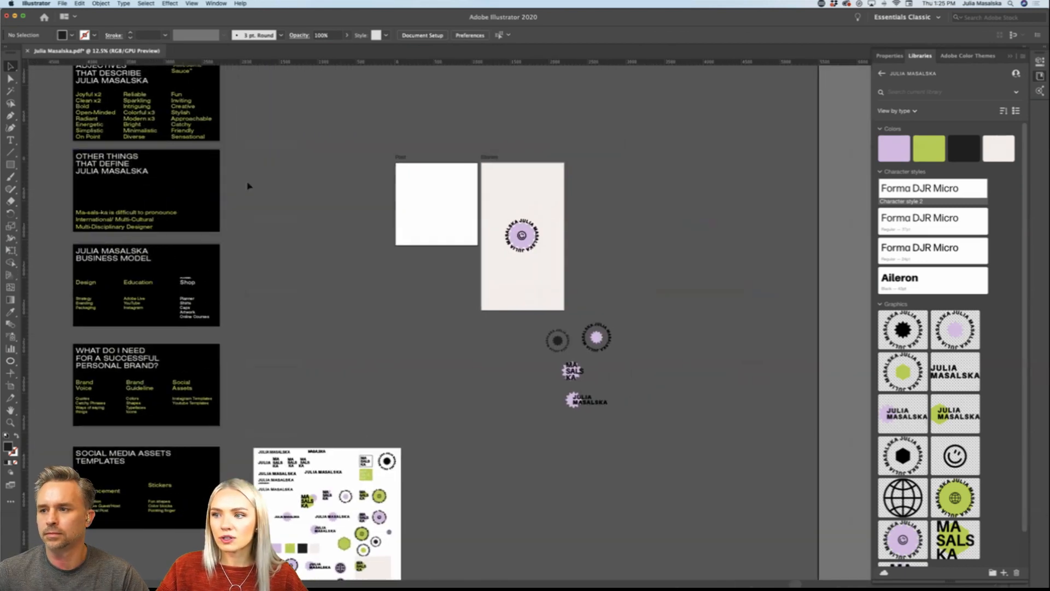
{"action": "scroll", "coordinate": [251, 296], "scroll_direction": "down", "scroll_amount": 3}
{"action": "scroll", "coordinate": [251, 296], "scroll_direction": "left", "scroll_amount": 5}
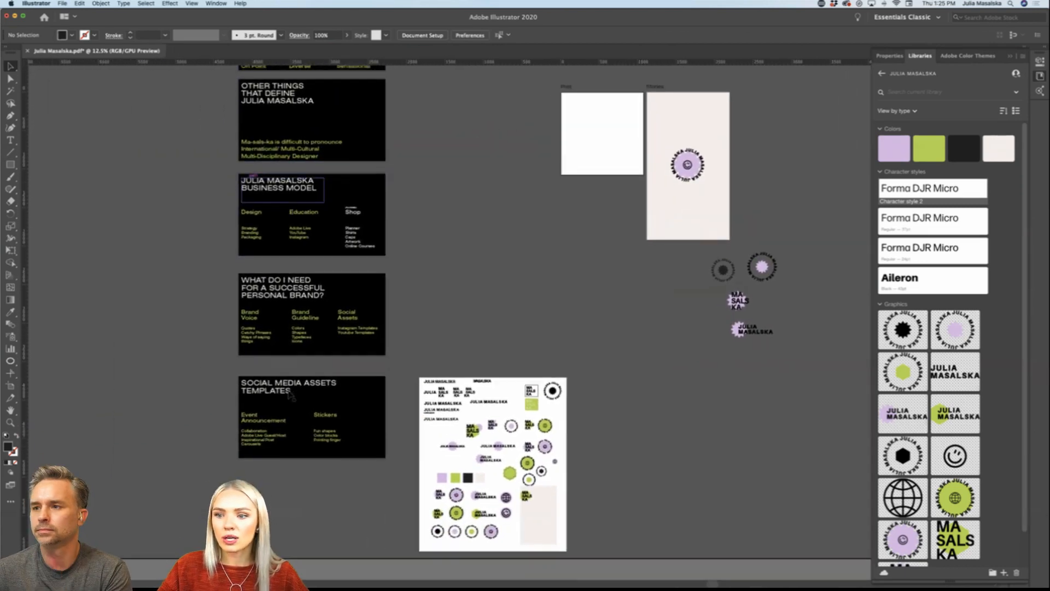
{"action": "scroll", "coordinate": [290, 395], "scroll_direction": "up", "scroll_amount": 5}
{"action": "scroll", "coordinate": [290, 395], "scroll_direction": "up", "scroll_amount": 2}
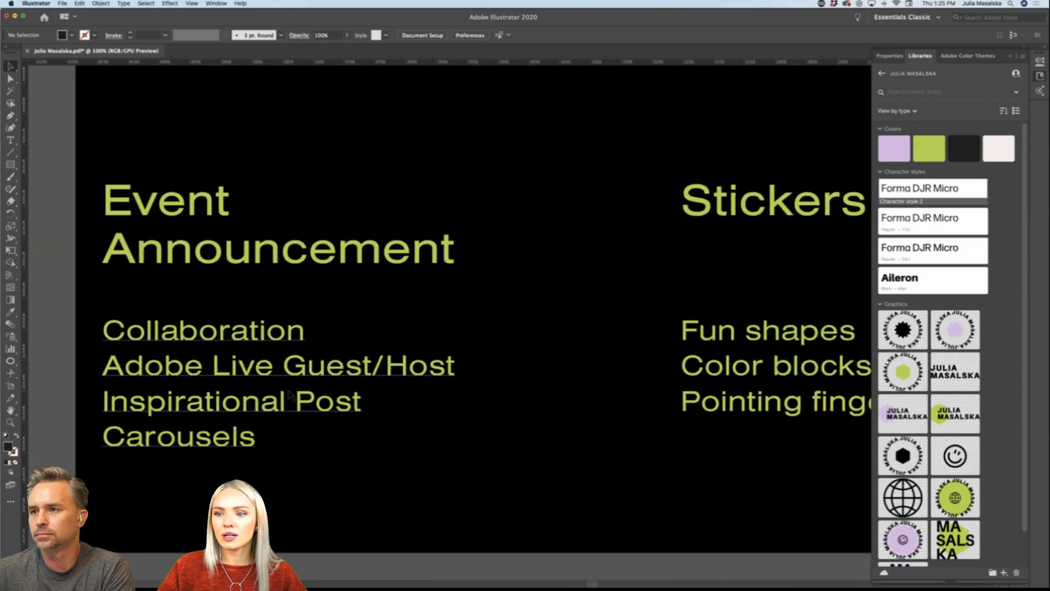
{"action": "scroll", "coordinate": [289, 394], "scroll_direction": "down", "scroll_amount": 2}
{"action": "scroll", "coordinate": [290, 394], "scroll_direction": "left", "scroll_amount": 2}
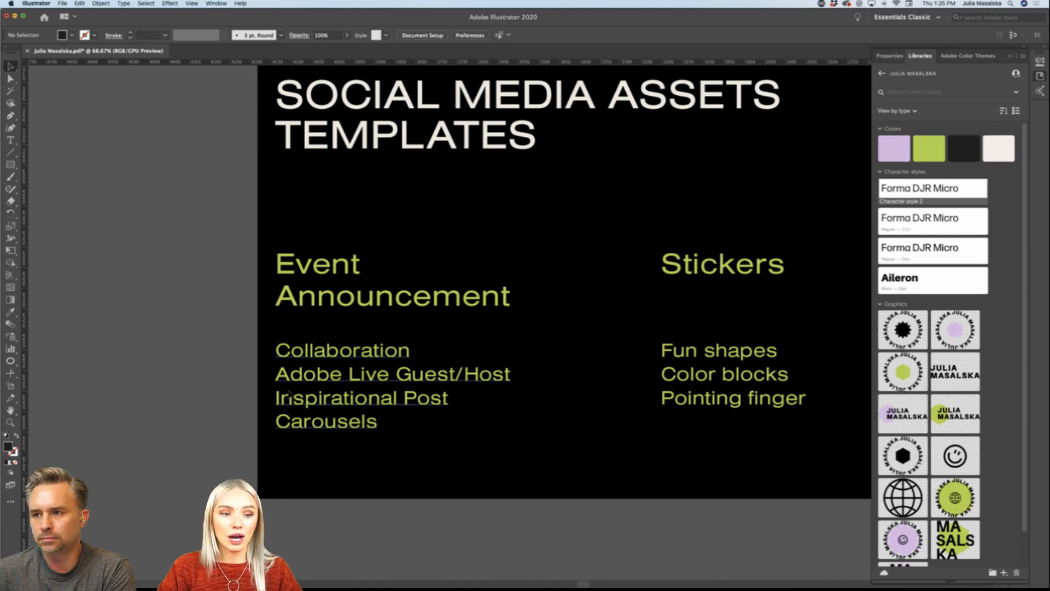
Step: Move the square and story artboards to the empty upper left area of the large background, with the story below the square
{"action": "scroll", "coordinate": [288, 393], "scroll_direction": "down", "scroll_amount": 5}
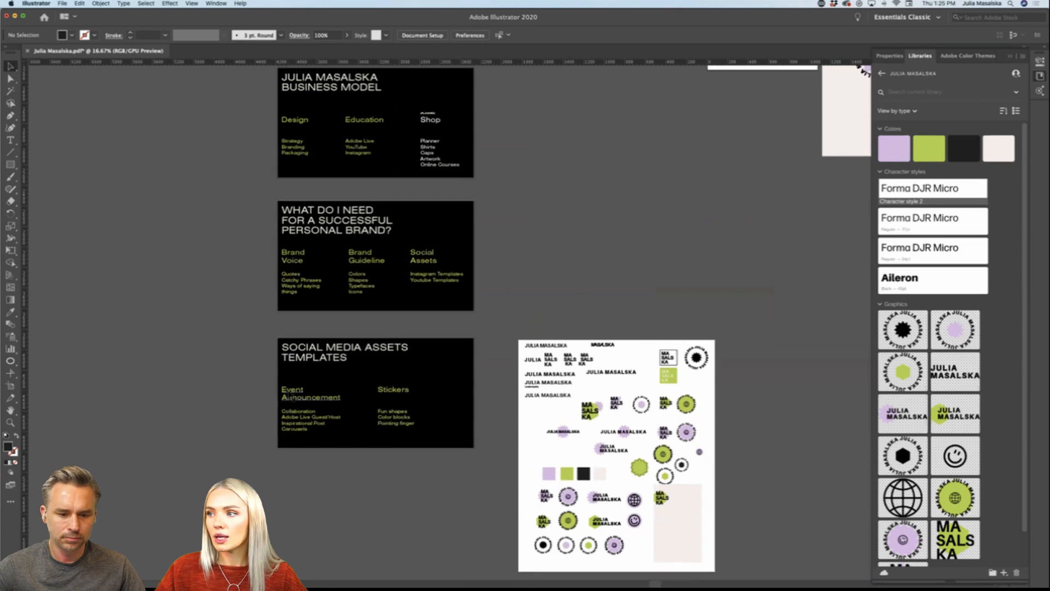
{"action": "scroll", "coordinate": [290, 393], "scroll_direction": "right", "scroll_amount": 10}
{"action": "scroll", "coordinate": [291, 394], "scroll_direction": "up", "scroll_amount": 5}
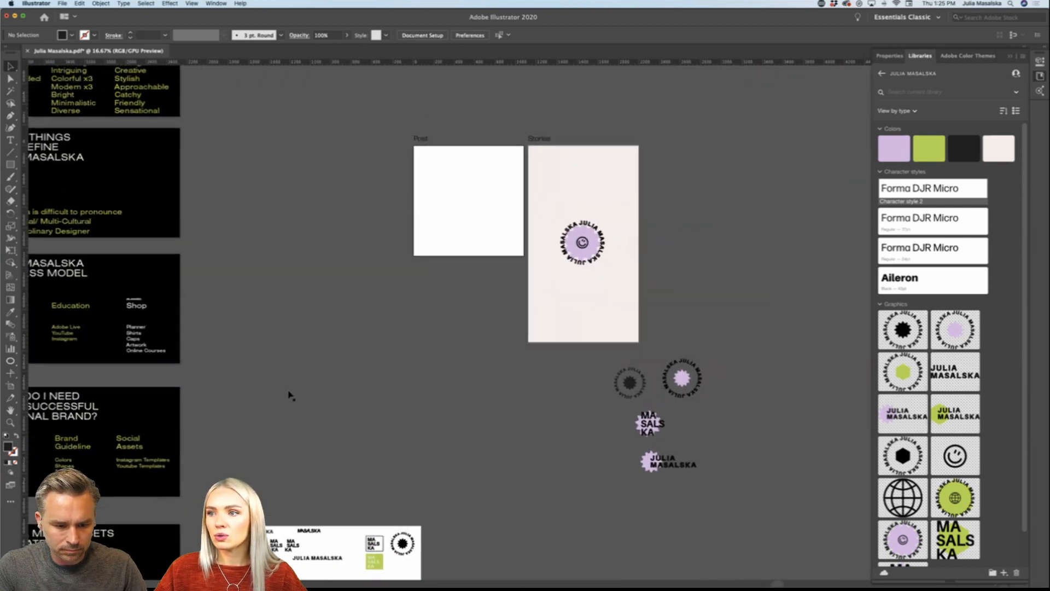
{"action": "scroll", "coordinate": [523, 266], "scroll_direction": "right", "scroll_amount": 4}
{"action": "scroll", "coordinate": [523, 266], "scroll_direction": "up", "scroll_amount": 2}
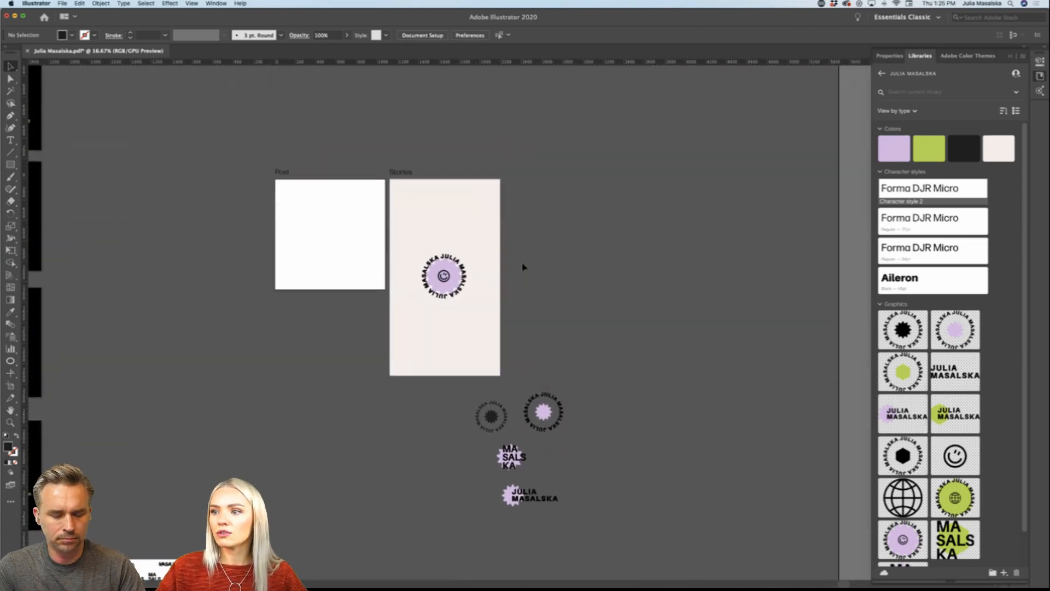
{"action": "scroll", "coordinate": [523, 266], "scroll_direction": "down", "scroll_amount": 1}
{"action": "scroll", "coordinate": [524, 266], "scroll_direction": "left", "scroll_amount": 10}
{"action": "scroll", "coordinate": [522, 267], "scroll_direction": "down", "scroll_amount": 4}
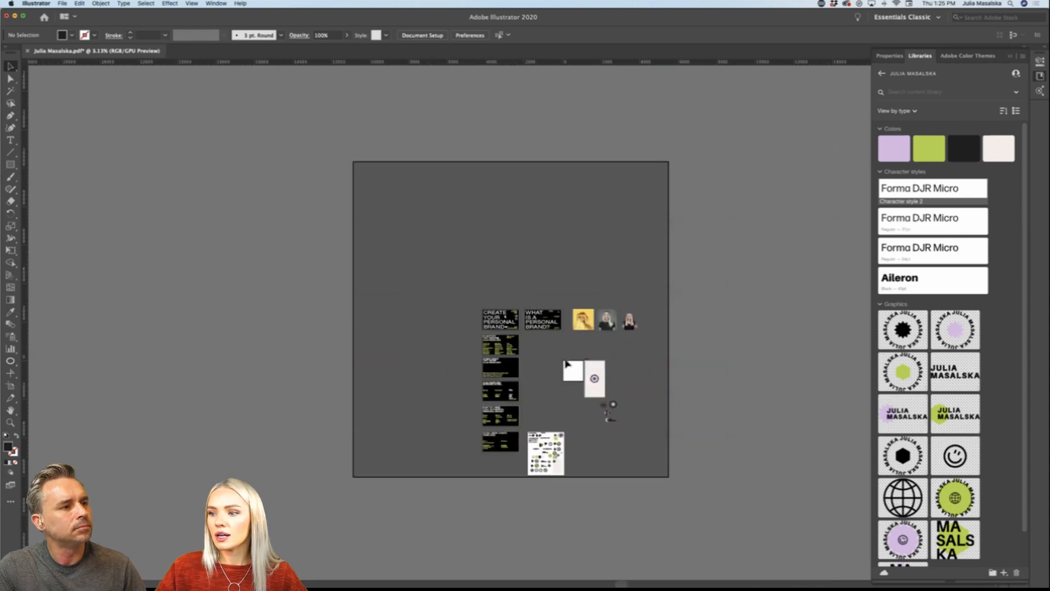
{"action": "left_click", "coordinate": [10, 386]}
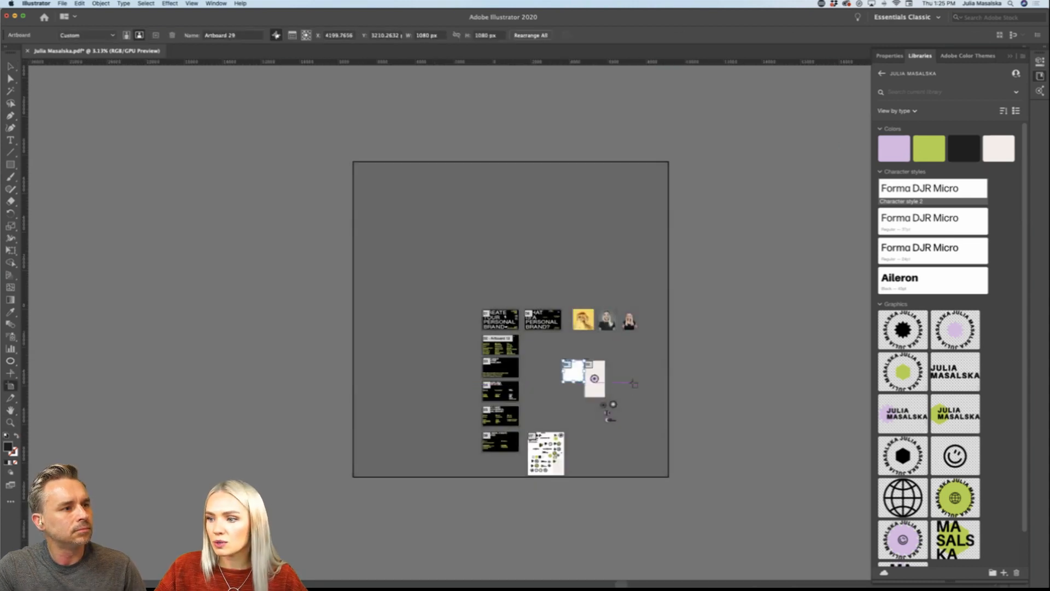
{"action": "left_click_drag", "start_coordinate": [568, 365], "coordinate": [381, 187]}
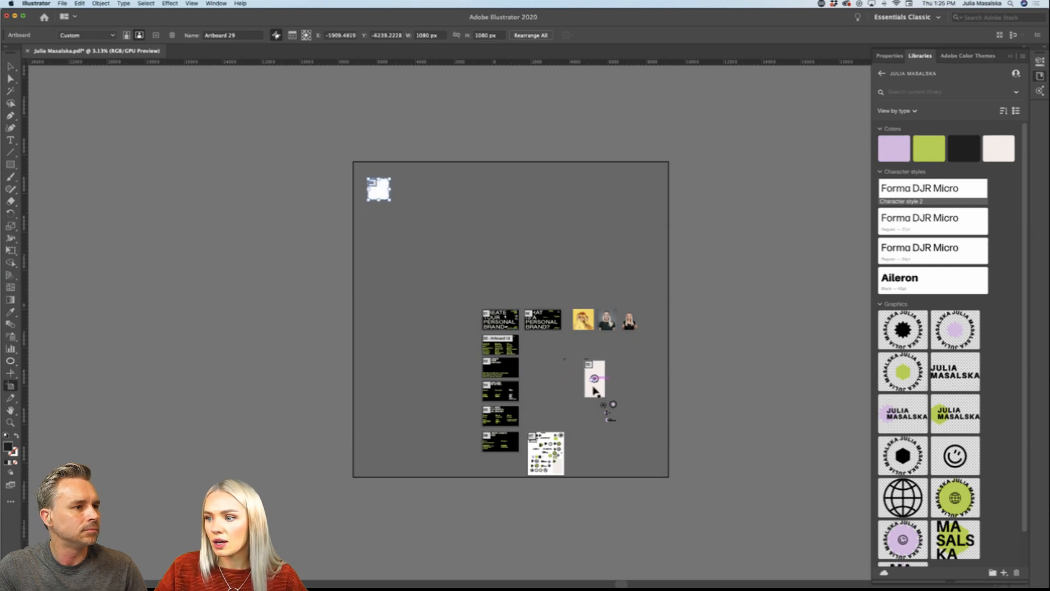
{"action": "left_click_drag", "start_coordinate": [591, 379], "coordinate": [367, 261]}
{"action": "key", "text": "v"}
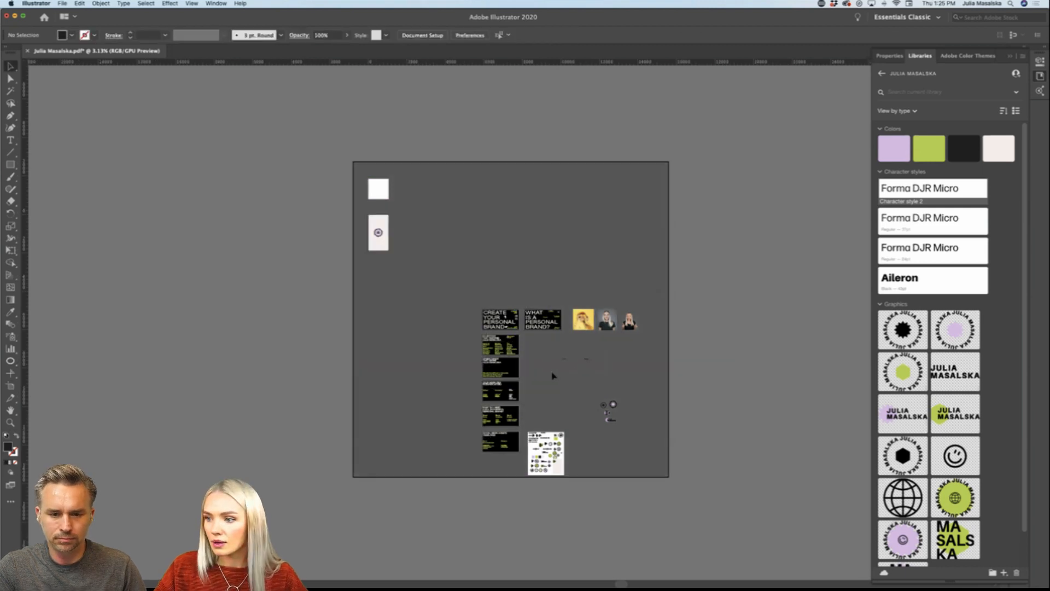
Step: Move the Post and Stories labels together to just above the relocated square artboard, aligned with its left edge
{"action": "left_click_drag", "start_coordinate": [591, 361], "coordinate": [394, 181]}
{"action": "key", "text": "super+plus"}
{"action": "key", "text": "super+plus"}
{"action": "key", "text": "super+plus"}
{"action": "key", "text": "super+plus"}
{"action": "scroll", "coordinate": [390, 210], "scroll_direction": "up", "scroll_amount": 8}
{"action": "scroll", "coordinate": [390, 211], "scroll_direction": "left", "scroll_amount": 4}
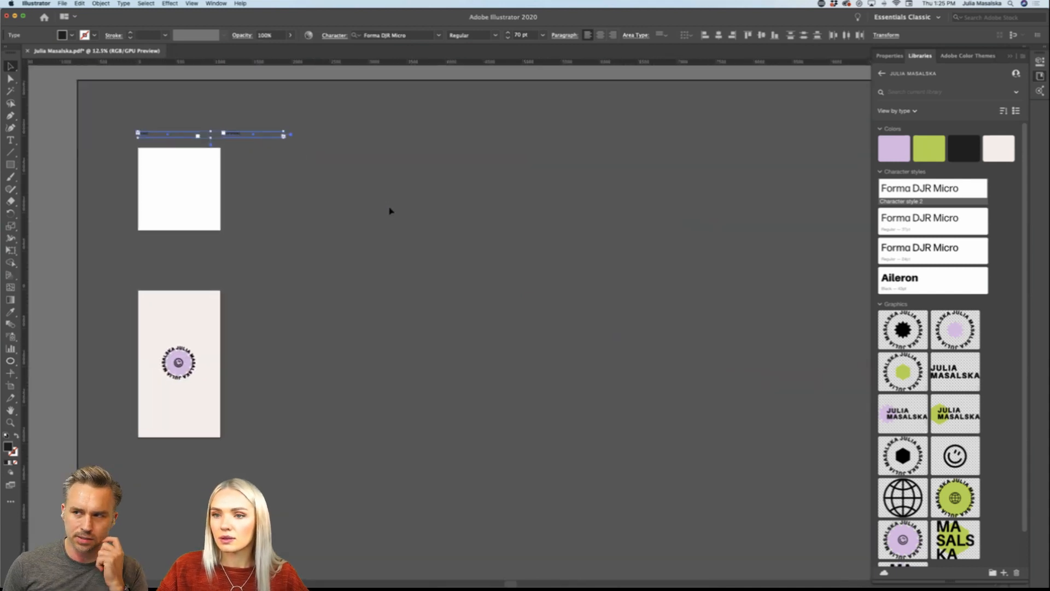
{"action": "scroll", "coordinate": [389, 210], "scroll_direction": "up", "scroll_amount": 3}
{"action": "scroll", "coordinate": [383, 218], "scroll_direction": "left", "scroll_amount": 4}
{"action": "key", "text": "super+plus"}
{"action": "scroll", "coordinate": [373, 229], "scroll_direction": "left", "scroll_amount": 4}
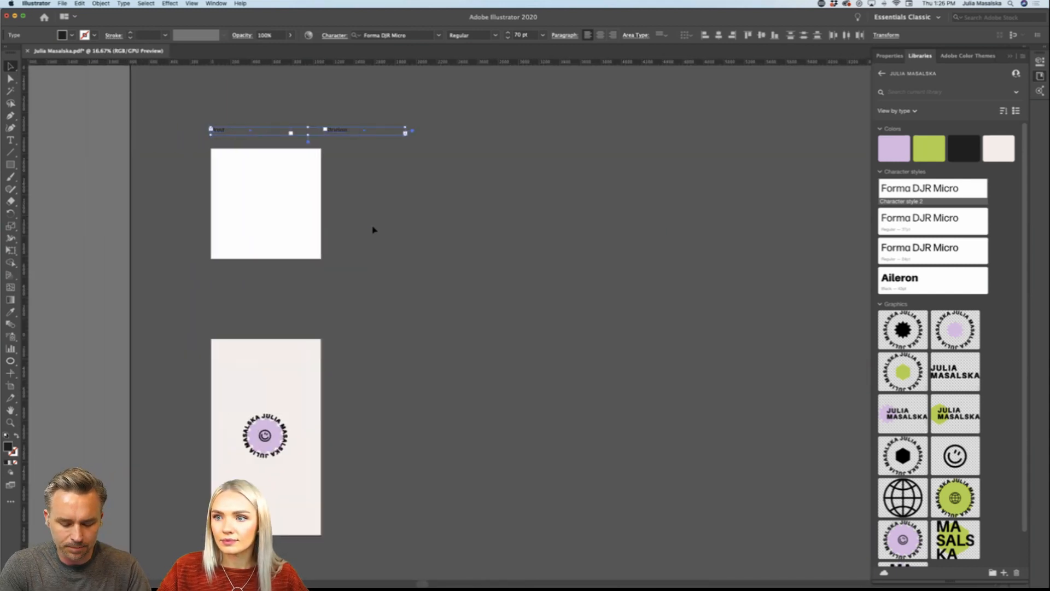
{"action": "left_click", "coordinate": [358, 230]}
Step: Place the Stories label directly above the story artboard and bring the Post label closer to the square artboard
{"action": "scroll", "coordinate": [360, 231], "scroll_direction": "left", "scroll_amount": 6}
{"action": "scroll", "coordinate": [360, 231], "scroll_direction": "left", "scroll_amount": 4}
{"action": "left_click_drag", "start_coordinate": [545, 132], "coordinate": [432, 332]}
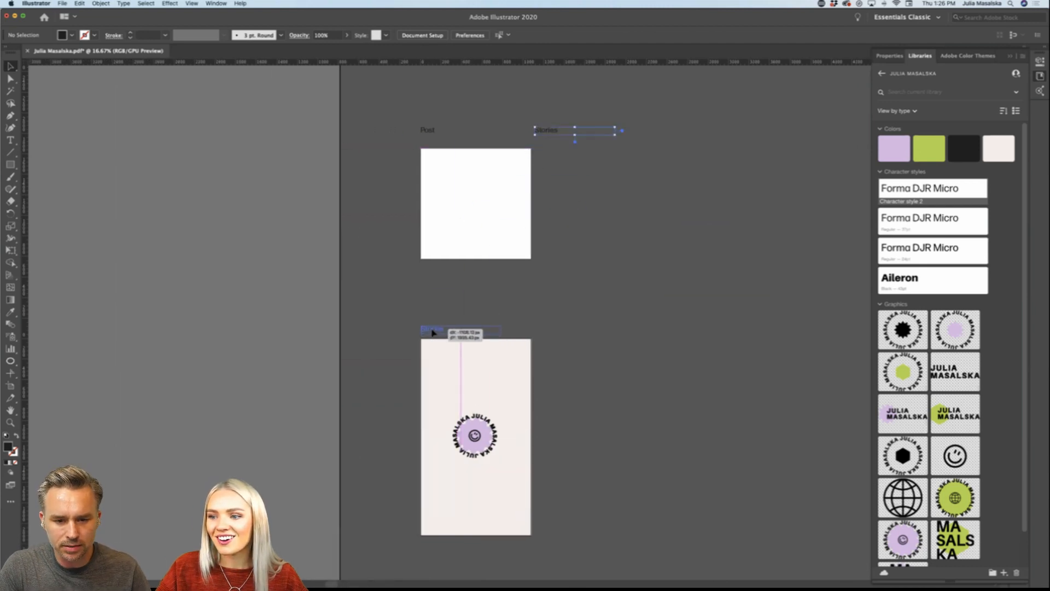
{"action": "left_click", "coordinate": [596, 295]}
{"action": "left_click_drag", "start_coordinate": [441, 130], "coordinate": [441, 138]}
{"action": "left_click", "coordinate": [613, 250]}
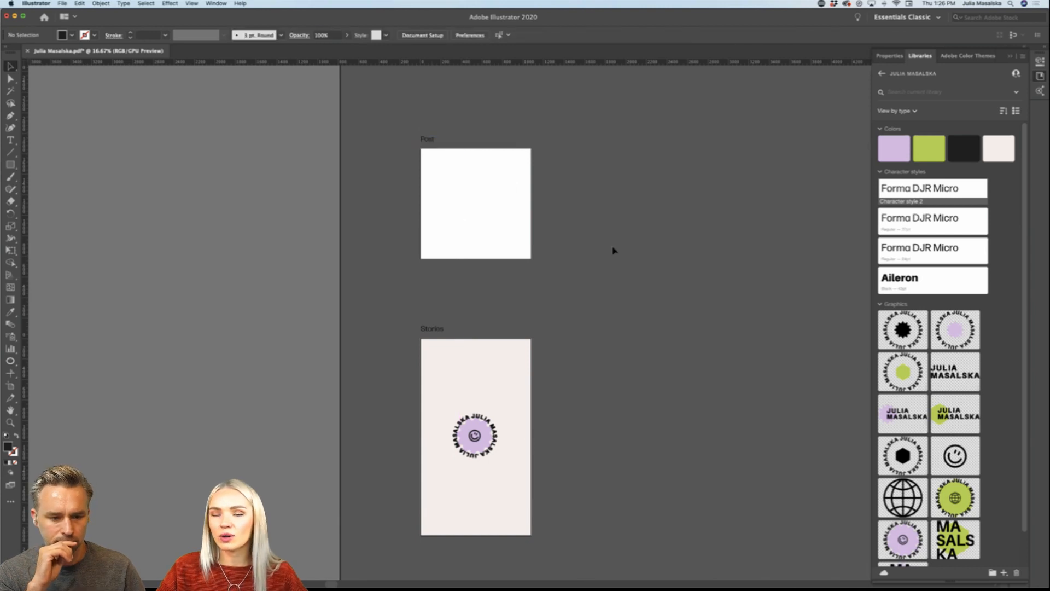
Step: Recolor the Post and Stories labels with the off-white color from the brand library
{"action": "left_click", "coordinate": [426, 137]}
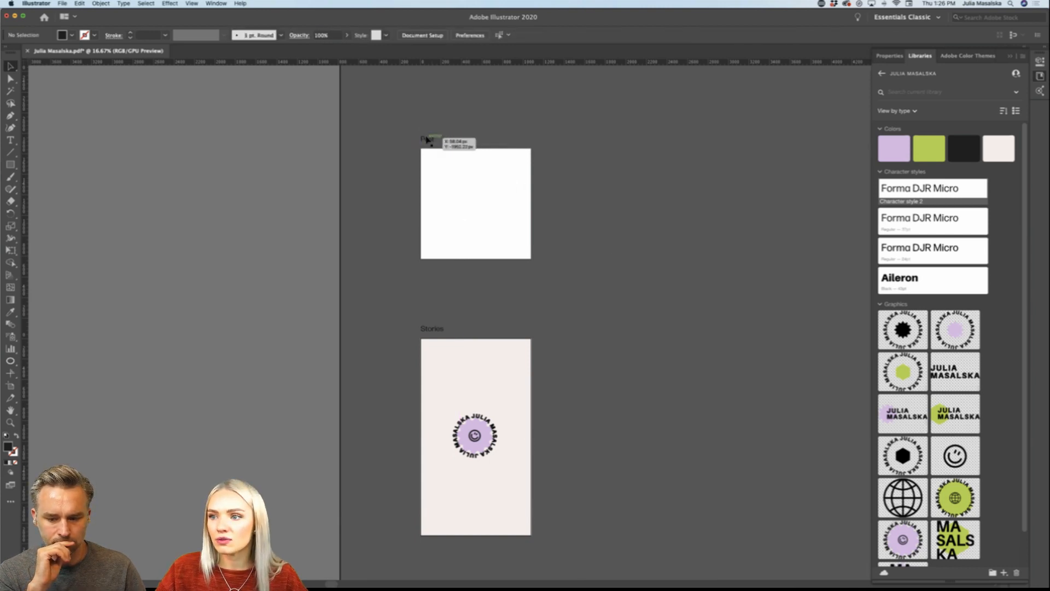
{"action": "left_click", "coordinate": [438, 333], "text": "shift"}
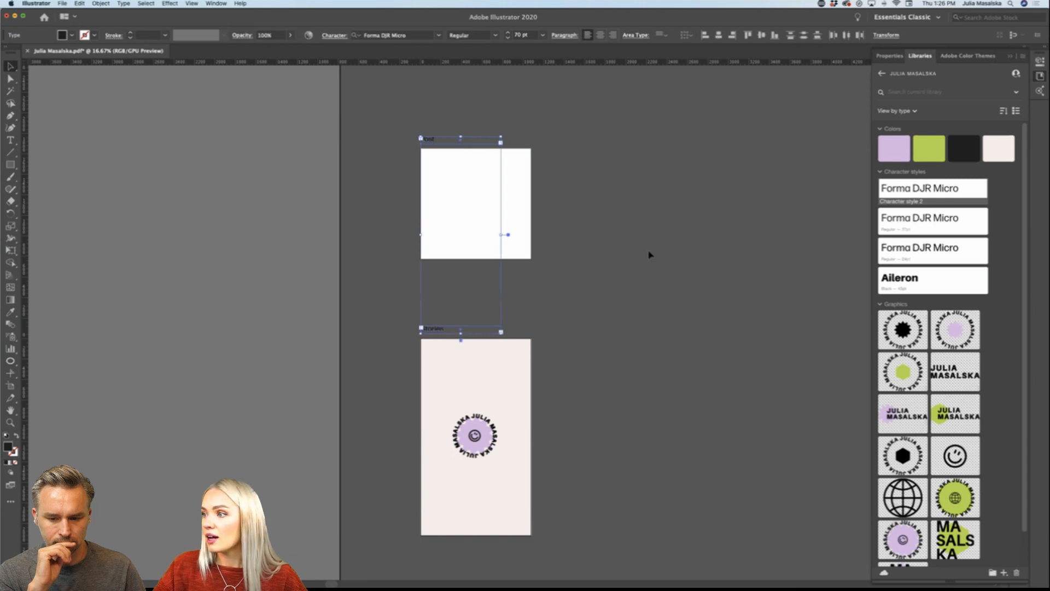
{"action": "left_click", "coordinate": [1005, 148]}
{"action": "left_click", "coordinate": [678, 274]}
Step: Duplicate the 1080 x 1080 px post artboard to its right in the same row, leaving a small gap
{"action": "scroll", "coordinate": [677, 276], "scroll_direction": "right", "scroll_amount": 2}
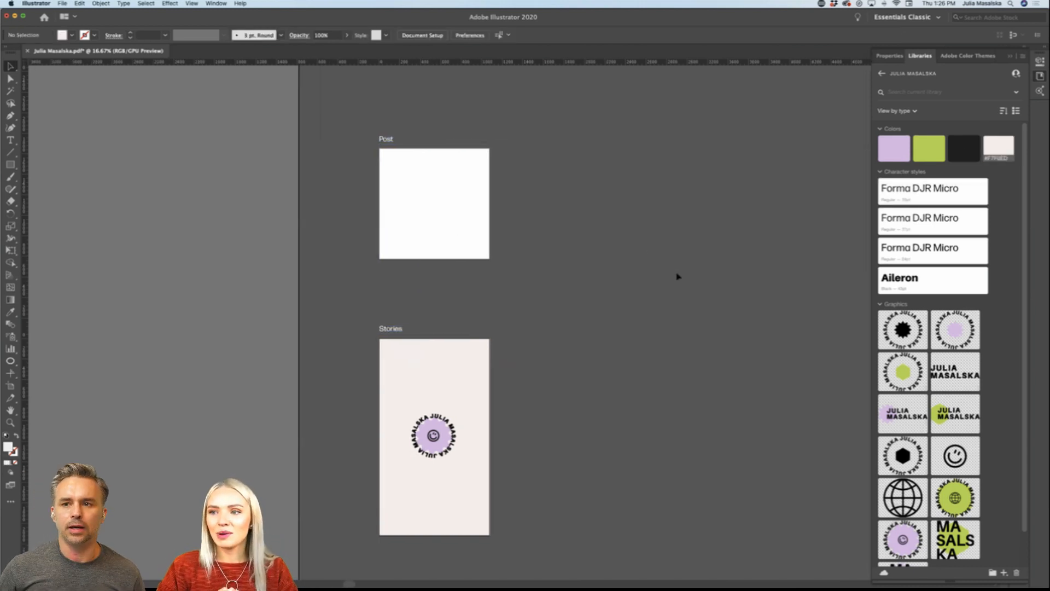
{"action": "scroll", "coordinate": [677, 275], "scroll_direction": "right", "scroll_amount": 2}
{"action": "scroll", "coordinate": [676, 275], "scroll_direction": "down", "scroll_amount": 1}
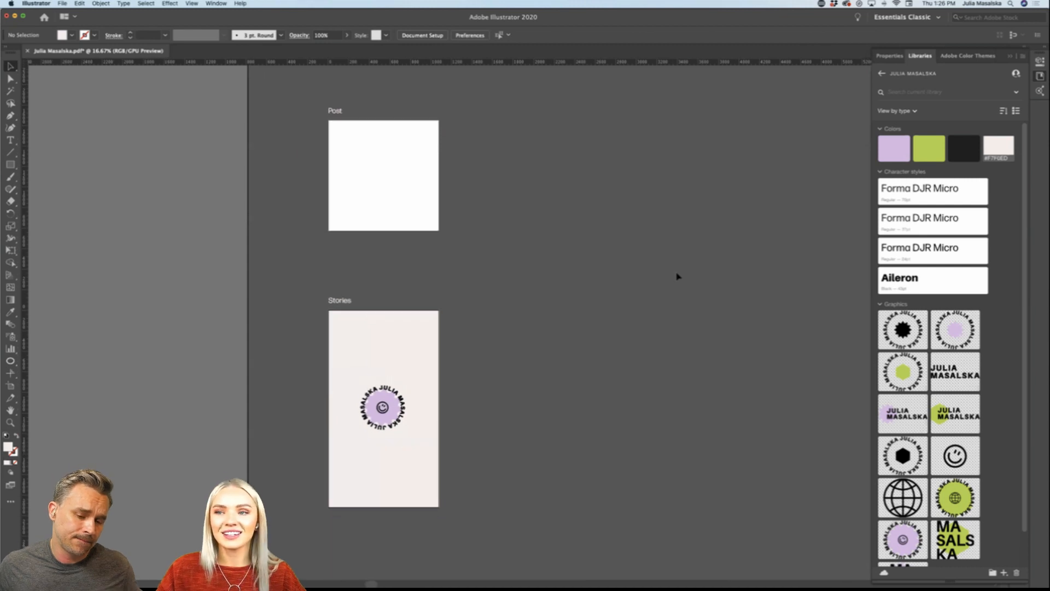
{"action": "key", "text": "shift+o"}
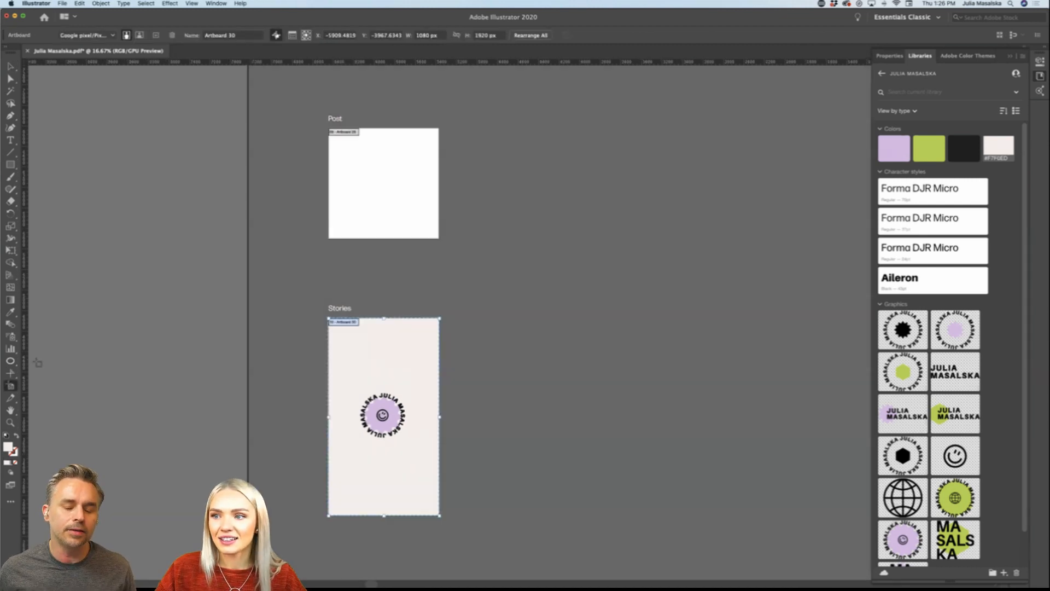
{"action": "left_click_drag", "start_coordinate": [346, 134], "coordinate": [477, 129]}
{"action": "scroll", "coordinate": [476, 128], "scroll_direction": "right", "scroll_amount": 3}
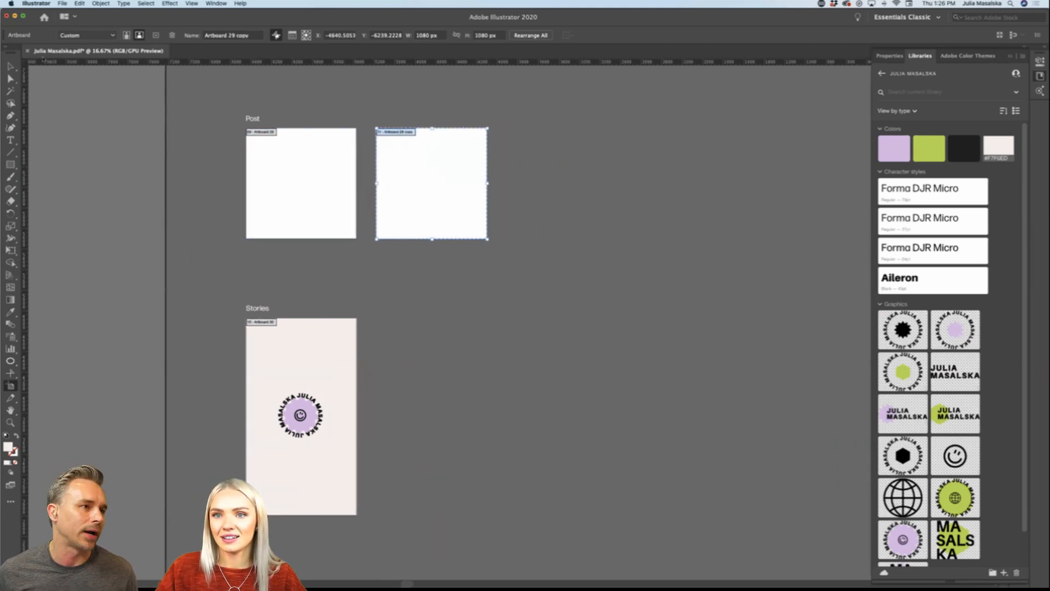
Step: Raise the Post and Stories labels slightly to leave more space above their artboards
{"action": "left_click", "coordinate": [14, 66]}
{"action": "left_click_drag", "start_coordinate": [256, 119], "coordinate": [256, 112]}
{"action": "left_click", "coordinate": [411, 118]}
{"action": "scroll", "coordinate": [405, 151], "scroll_direction": "down", "scroll_amount": 1}
{"action": "left_click_drag", "start_coordinate": [265, 288], "coordinate": [265, 280]}
{"action": "left_click", "coordinate": [410, 296]}
{"action": "scroll", "coordinate": [340, 305], "scroll_direction": "right", "scroll_amount": 2}
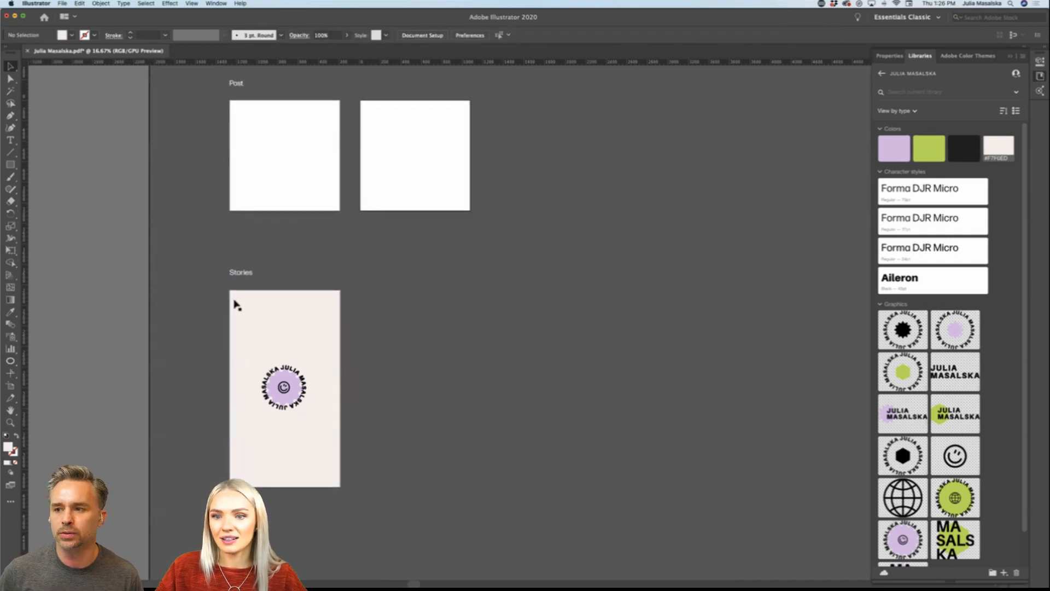
Step: Duplicate the story artboard with its logo artwork to the right, in line with the second post artboard
{"action": "left_click", "coordinate": [11, 386]}
{"action": "left_click_drag", "start_coordinate": [259, 296], "coordinate": [381, 295]}
{"action": "left_click", "coordinate": [11, 66]}
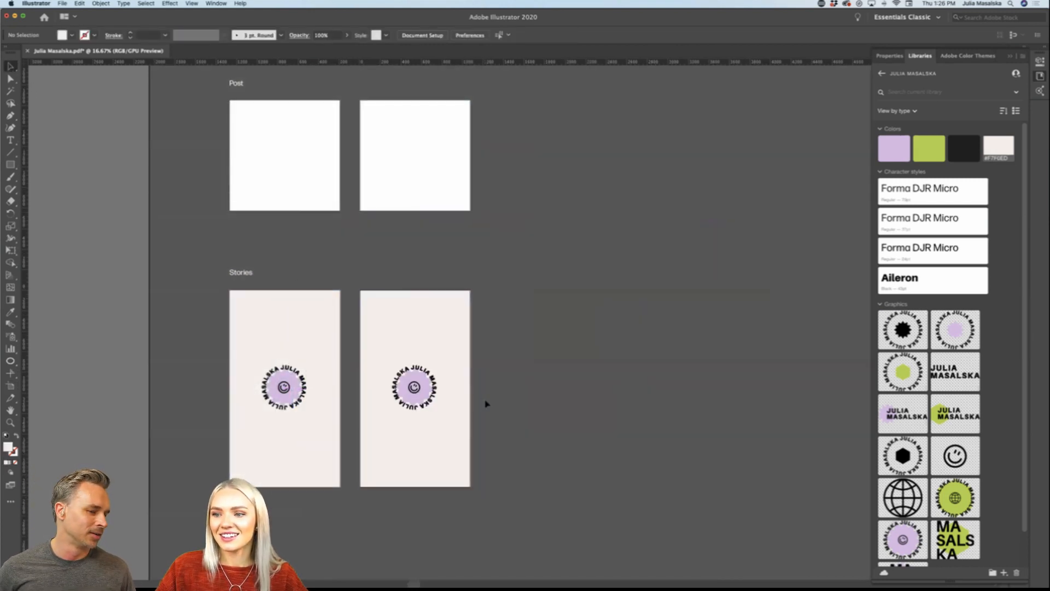
Step: Examine the logo variations and color swatches on the white brand asset sheet beside the presentation slides
{"action": "scroll", "coordinate": [486, 403], "scroll_direction": "right", "scroll_amount": 3}
{"action": "scroll", "coordinate": [486, 403], "scroll_direction": "up", "scroll_amount": 2}
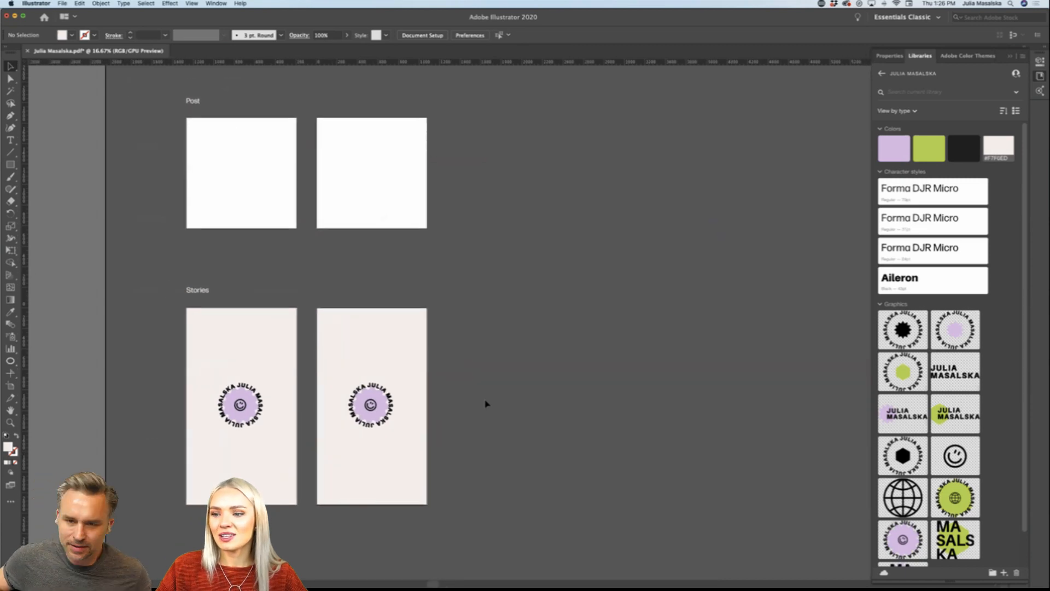
{"action": "key", "text": "super+minus"}
{"action": "key", "text": "super+minus"}
{"action": "key", "text": "super+minus"}
{"action": "scroll", "coordinate": [486, 403], "scroll_direction": "down", "scroll_amount": 8}
{"action": "scroll", "coordinate": [486, 404], "scroll_direction": "right", "scroll_amount": 1}
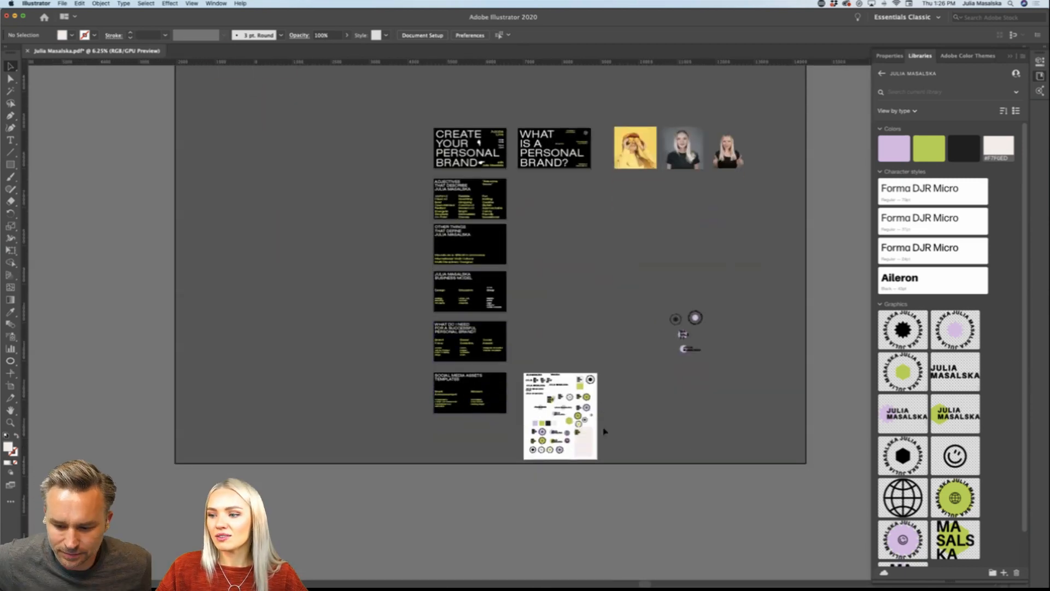
{"action": "scroll", "coordinate": [604, 431], "scroll_direction": "up", "scroll_amount": 4}
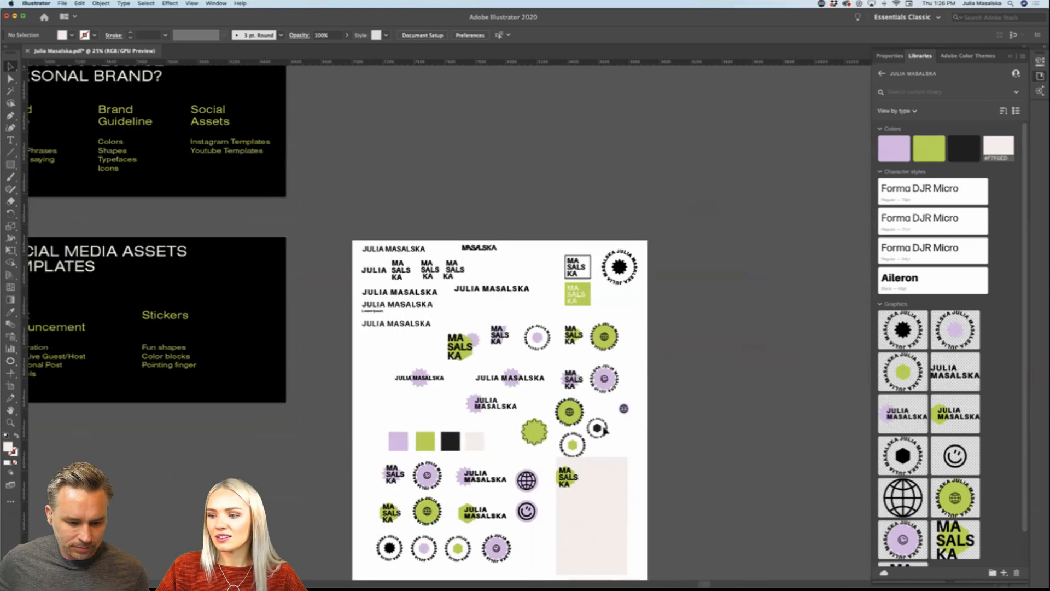
{"action": "scroll", "coordinate": [605, 431], "scroll_direction": "down", "scroll_amount": 2}
{"action": "scroll", "coordinate": [604, 431], "scroll_direction": "right", "scroll_amount": 1}
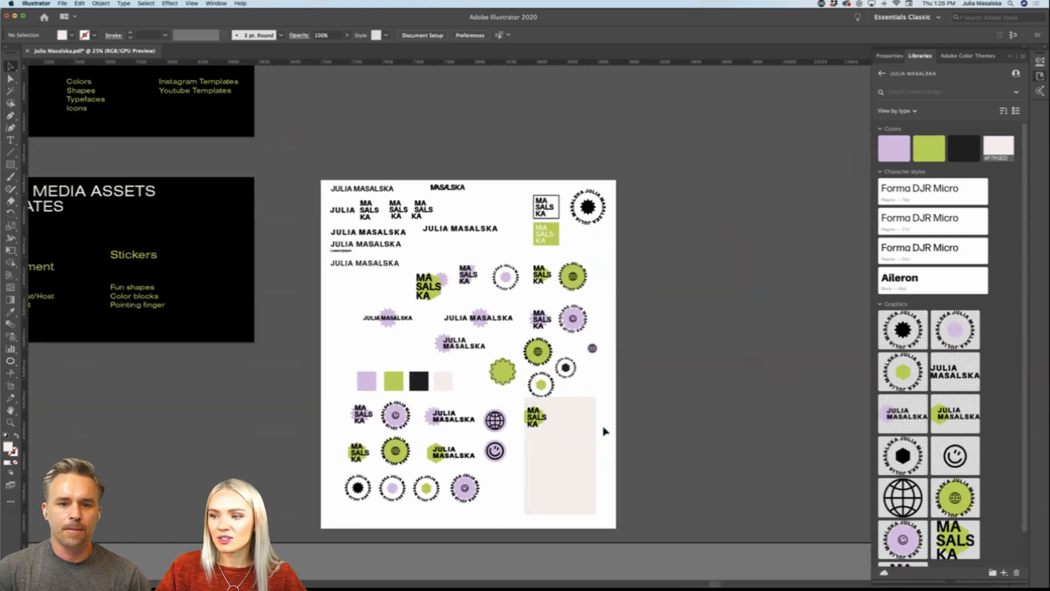
{"action": "scroll", "coordinate": [604, 431], "scroll_direction": "up", "scroll_amount": 1}
{"action": "scroll", "coordinate": [435, 444], "scroll_direction": "up", "scroll_amount": 3}
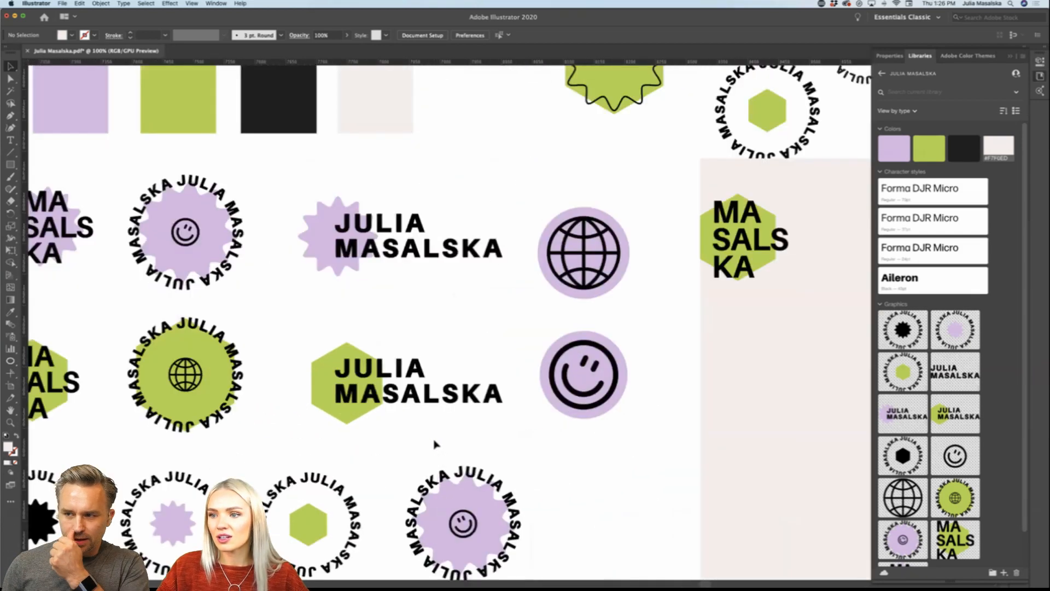
{"action": "scroll", "coordinate": [435, 444], "scroll_direction": "left", "scroll_amount": 2}
{"action": "scroll", "coordinate": [434, 444], "scroll_direction": "down", "scroll_amount": 1}
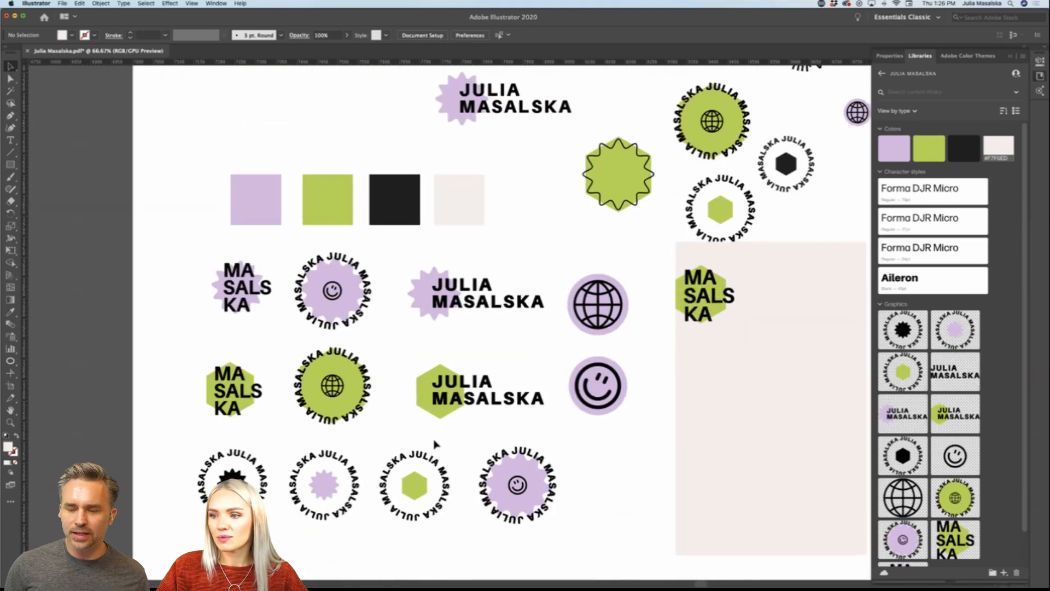
{"action": "scroll", "coordinate": [435, 444], "scroll_direction": "down", "scroll_amount": 2}
{"action": "scroll", "coordinate": [435, 444], "scroll_direction": "right", "scroll_amount": 2}
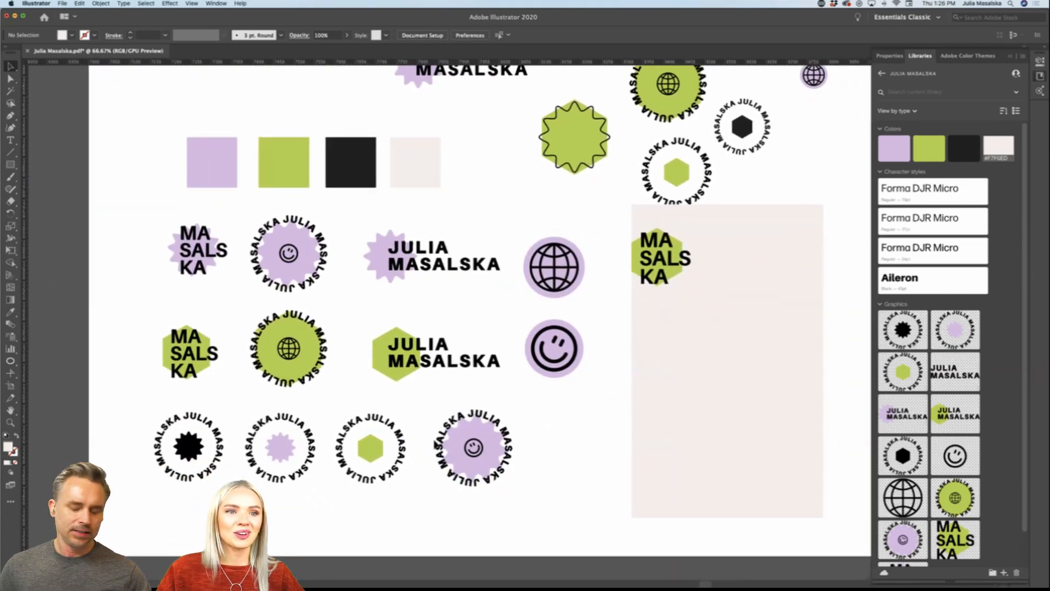
Step: Move the off-white panel and its green hexagon logo slightly down, clear of the circular logo above
{"action": "scroll", "coordinate": [436, 444], "scroll_direction": "right", "scroll_amount": 2}
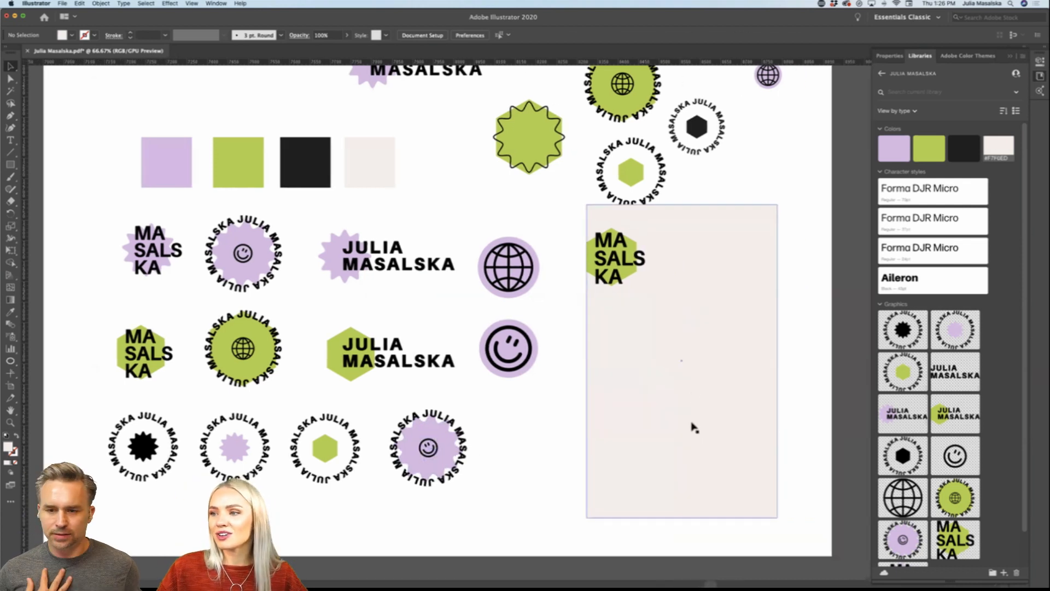
{"action": "left_click_drag", "start_coordinate": [567, 294], "coordinate": [612, 281]}
{"action": "left_click", "coordinate": [796, 299]}
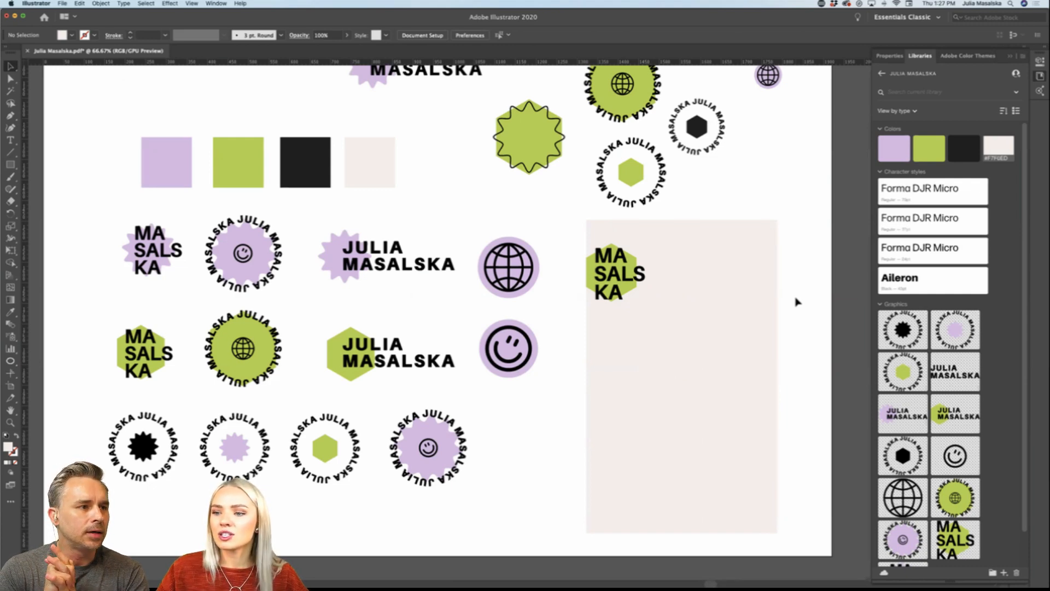
Step: Move the loose group of four logos from beside the presentation slides to the clear area below the story artboards
{"action": "scroll", "coordinate": [796, 302], "scroll_direction": "down", "scroll_amount": 2}
{"action": "scroll", "coordinate": [797, 302], "scroll_direction": "right", "scroll_amount": 4}
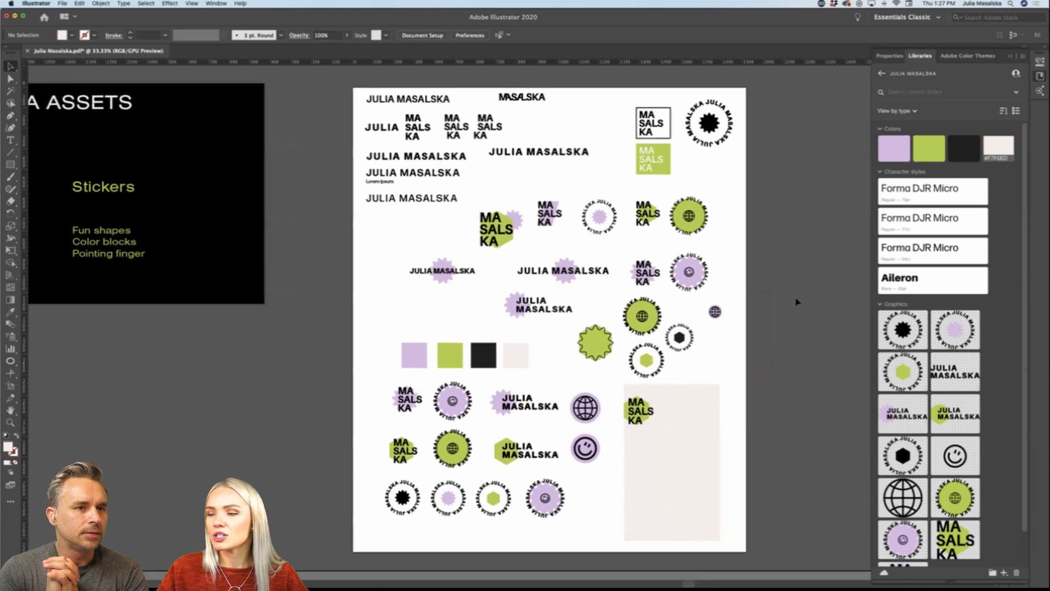
{"action": "scroll", "coordinate": [796, 302], "scroll_direction": "down", "scroll_amount": 3}
{"action": "scroll", "coordinate": [796, 302], "scroll_direction": "right", "scroll_amount": 2}
{"action": "scroll", "coordinate": [796, 302], "scroll_direction": "down", "scroll_amount": 2}
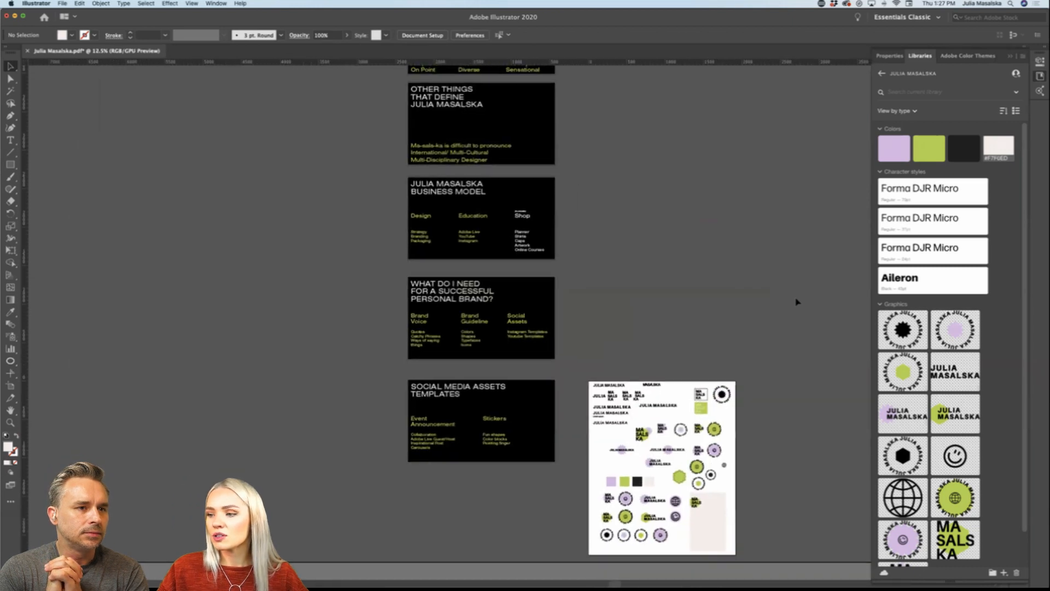
{"action": "scroll", "coordinate": [796, 302], "scroll_direction": "down", "scroll_amount": 2}
{"action": "scroll", "coordinate": [796, 302], "scroll_direction": "right", "scroll_amount": 2}
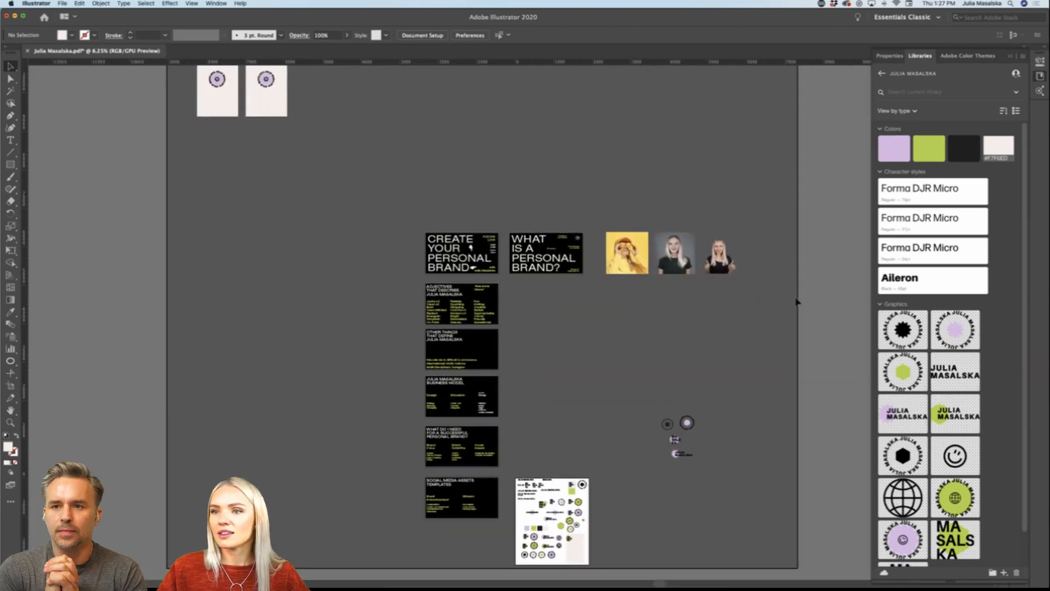
{"action": "scroll", "coordinate": [796, 302], "scroll_direction": "left", "scroll_amount": 1}
{"action": "scroll", "coordinate": [787, 306], "scroll_direction": "down", "scroll_amount": 4}
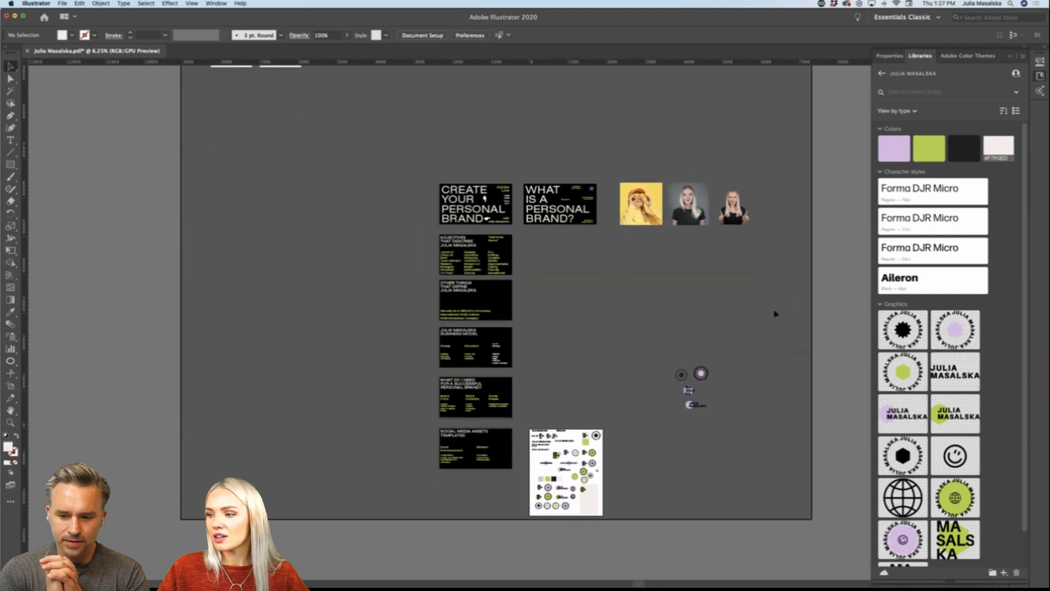
{"action": "left_click_drag", "start_coordinate": [701, 374], "coordinate": [228, 106]}
{"action": "scroll", "coordinate": [229, 105], "scroll_direction": "up", "scroll_amount": 8}
{"action": "scroll", "coordinate": [228, 106], "scroll_direction": "left", "scroll_amount": 3}
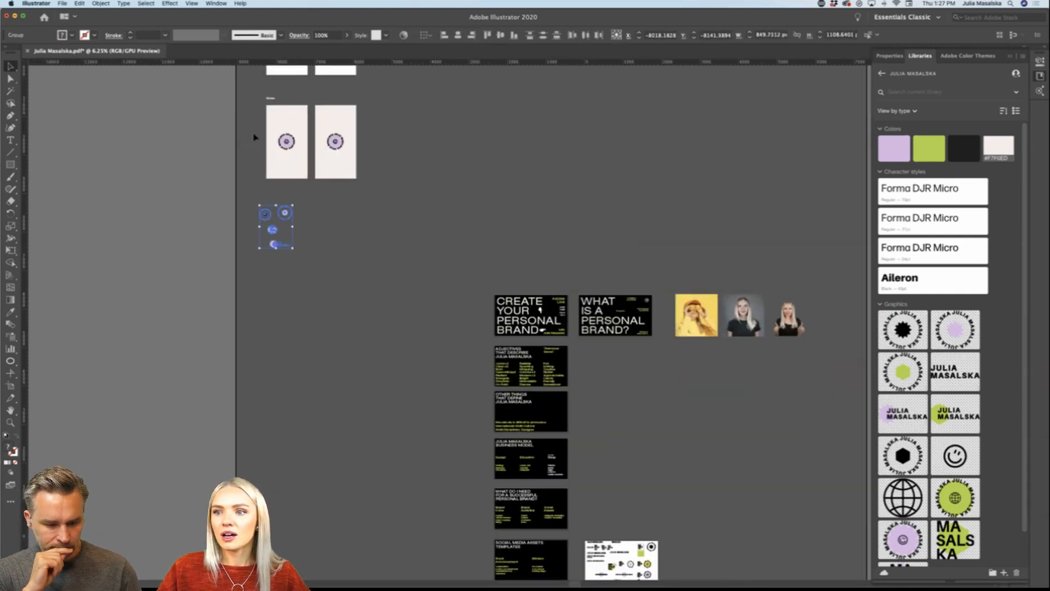
{"action": "key", "text": "super+equal"}
{"action": "key", "text": "super+equal"}
{"action": "key", "text": "super+equal"}
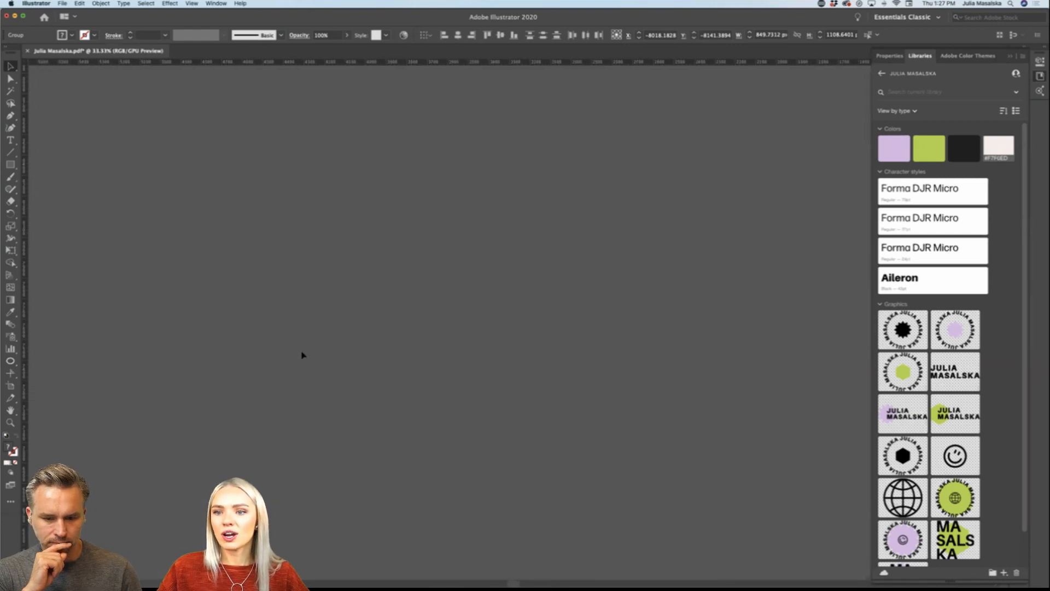
{"action": "scroll", "coordinate": [301, 355], "scroll_direction": "left", "scroll_amount": 10}
{"action": "scroll", "coordinate": [302, 355], "scroll_direction": "up", "scroll_amount": 3}
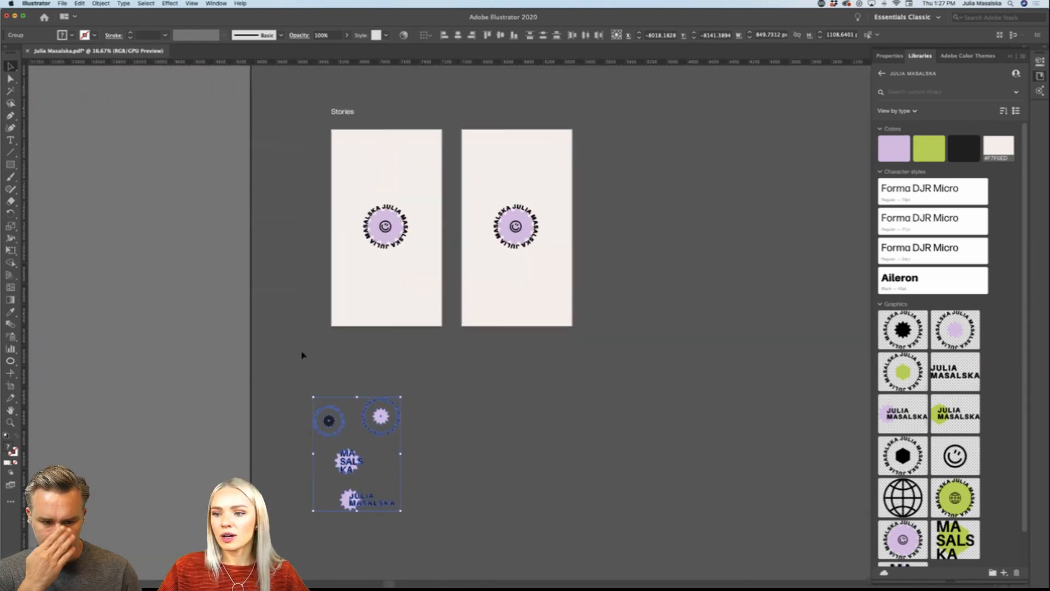
{"action": "left_click_drag", "start_coordinate": [392, 249], "coordinate": [391, 250]}
{"action": "left_click", "coordinate": [454, 445]}
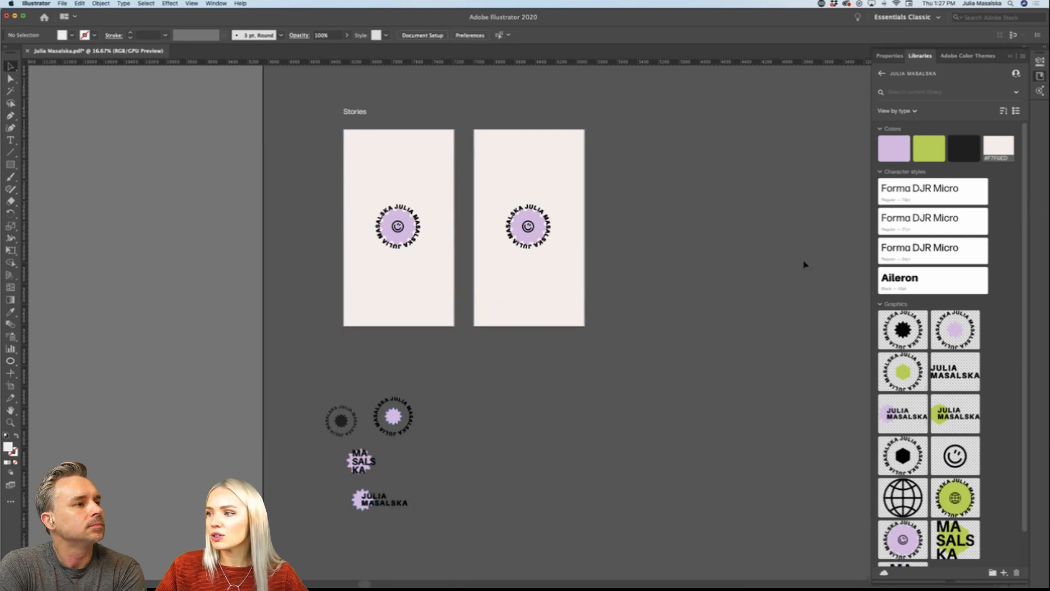
Step: Try placing the circular logo with the lavender starburst from the library beside the story artboards
{"action": "left_click_drag", "start_coordinate": [955, 328], "coordinate": [676, 217]}
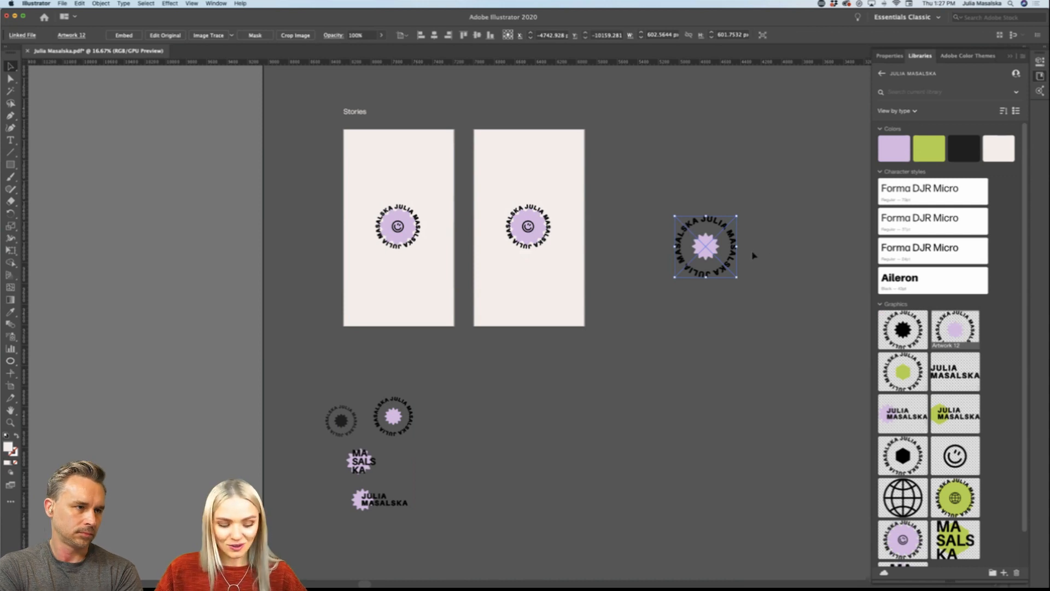
{"action": "key", "text": "Delete"}
Step: Duplicate the Post label directly beneath the original, just above the first post artboard
{"action": "scroll", "coordinate": [752, 254], "scroll_direction": "right", "scroll_amount": 5}
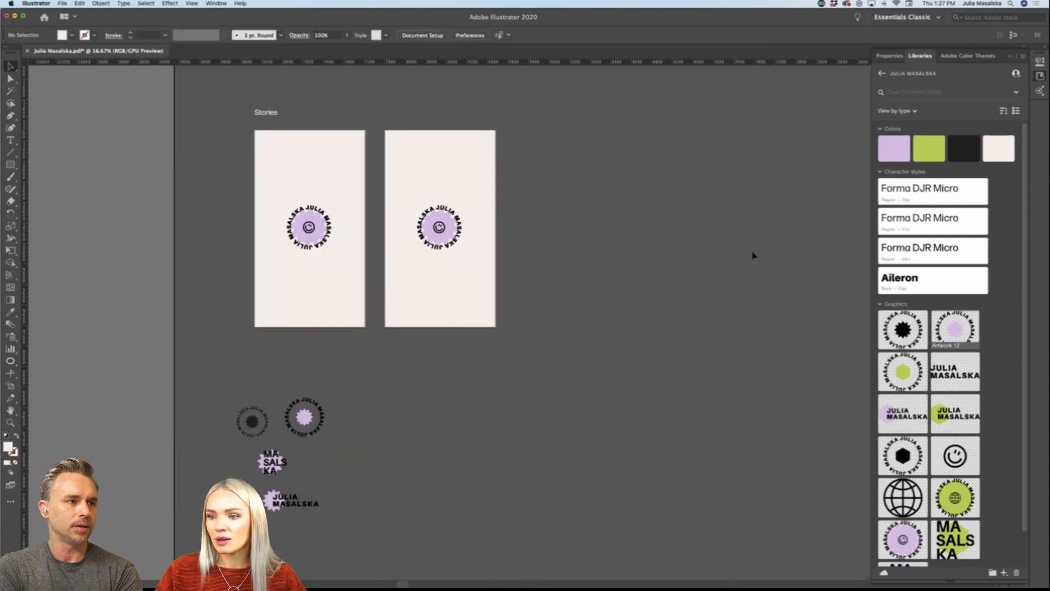
{"action": "scroll", "coordinate": [753, 254], "scroll_direction": "up", "scroll_amount": 1}
{"action": "key", "text": "super+minus"}
{"action": "scroll", "coordinate": [498, 238], "scroll_direction": "right", "scroll_amount": 8}
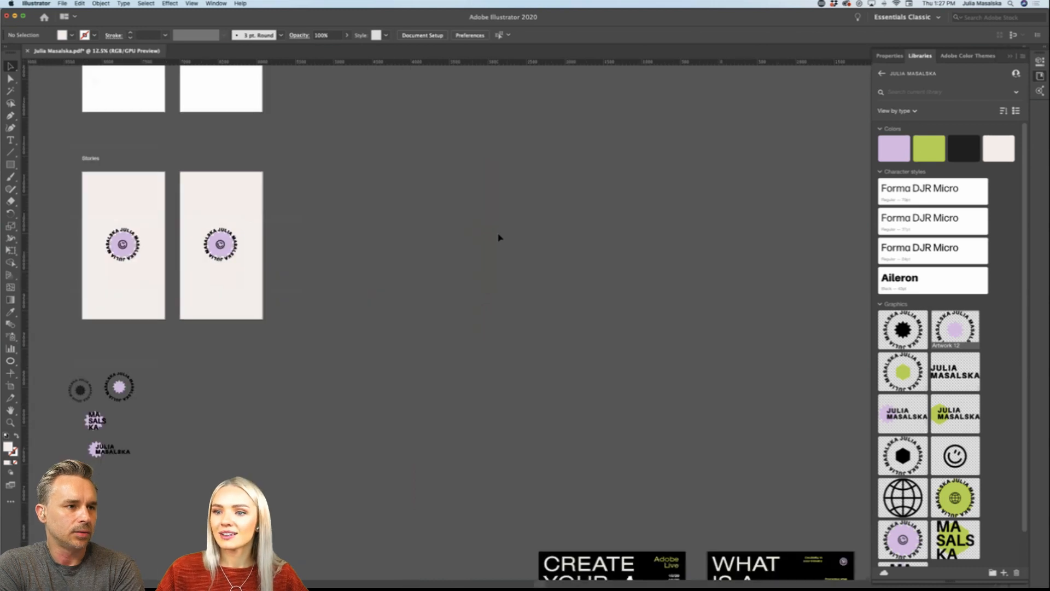
{"action": "scroll", "coordinate": [498, 238], "scroll_direction": "left", "scroll_amount": 6}
{"action": "scroll", "coordinate": [498, 238], "scroll_direction": "up", "scroll_amount": 3}
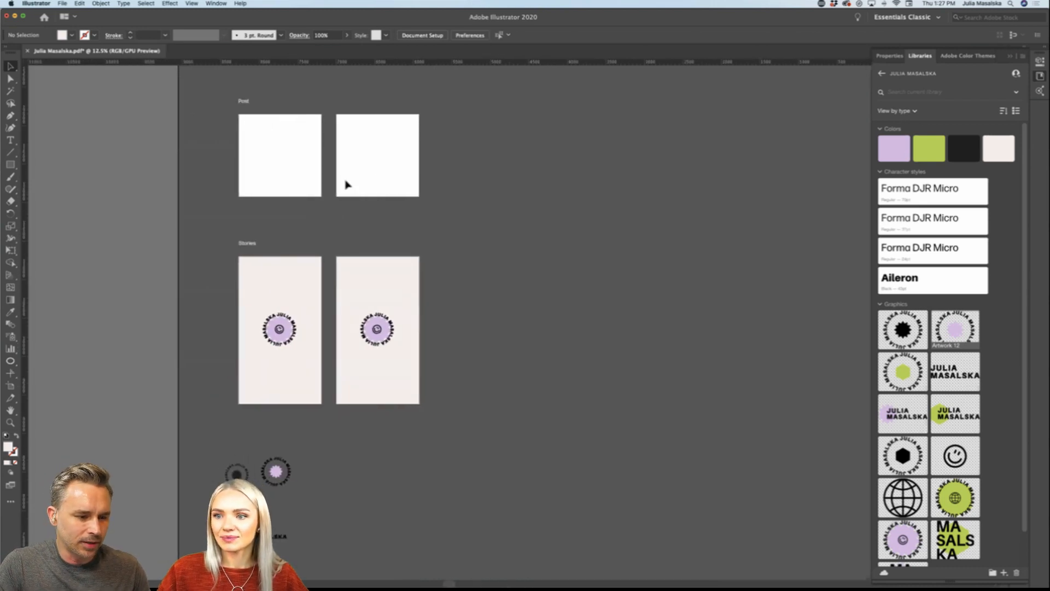
{"action": "left_click_drag", "start_coordinate": [248, 101], "coordinate": [248, 113]}
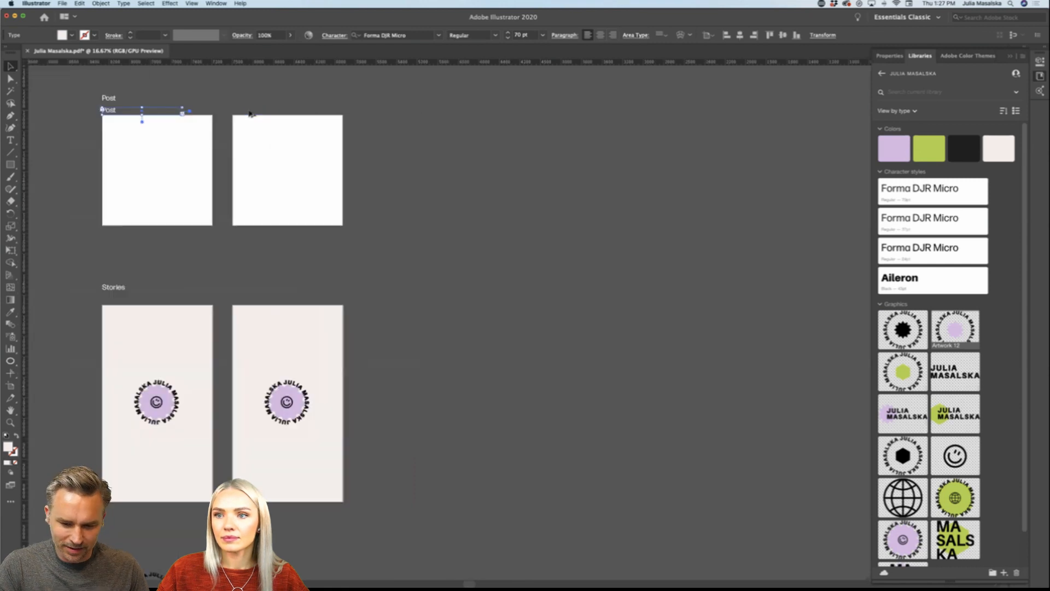
{"action": "key", "text": "super+plus"}
{"action": "scroll", "coordinate": [278, 181], "scroll_direction": "up", "scroll_amount": 3}
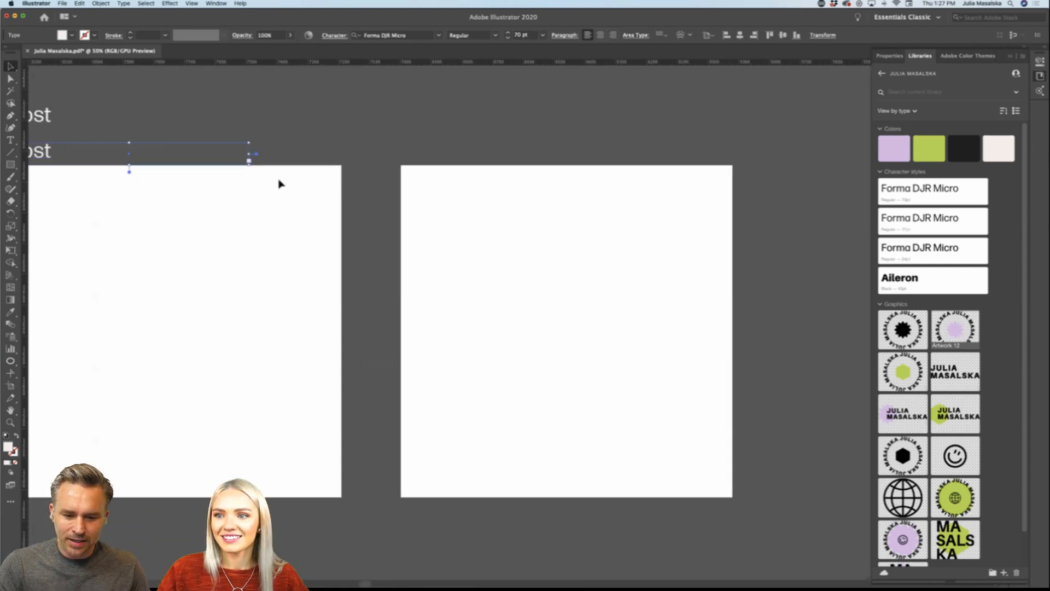
{"action": "scroll", "coordinate": [279, 182], "scroll_direction": "left", "scroll_amount": 5}
{"action": "left_click_drag", "start_coordinate": [193, 155], "coordinate": [192, 152]}
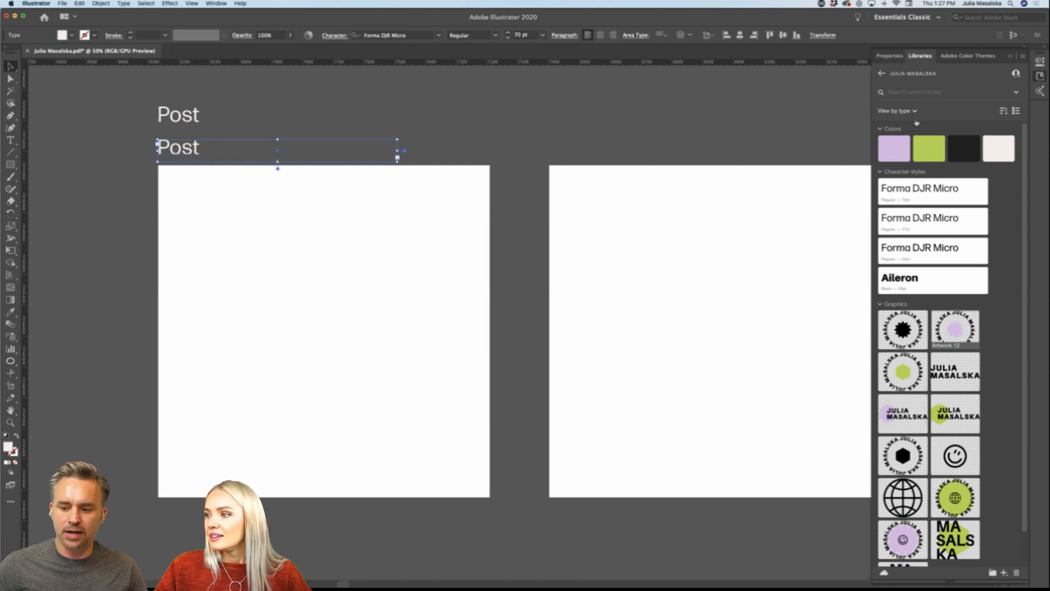
Step: Apply the library's Character style 1, Forma DJR Micro Regular at 37 pt, to the lower Post label
{"action": "left_click", "coordinate": [936, 219]}
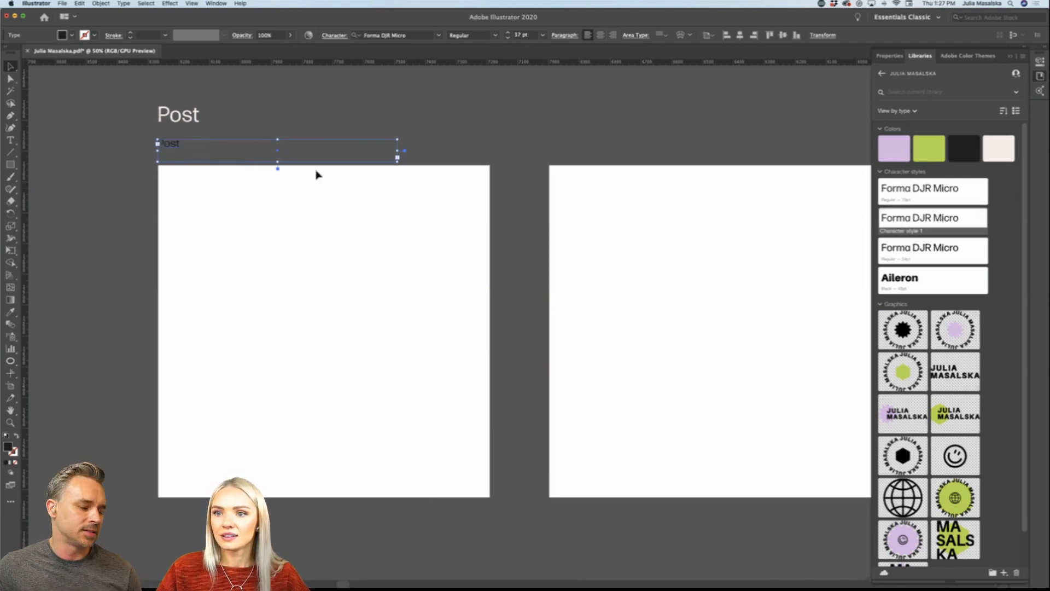
{"action": "scroll", "coordinate": [182, 281], "scroll_direction": "down", "scroll_amount": 5}
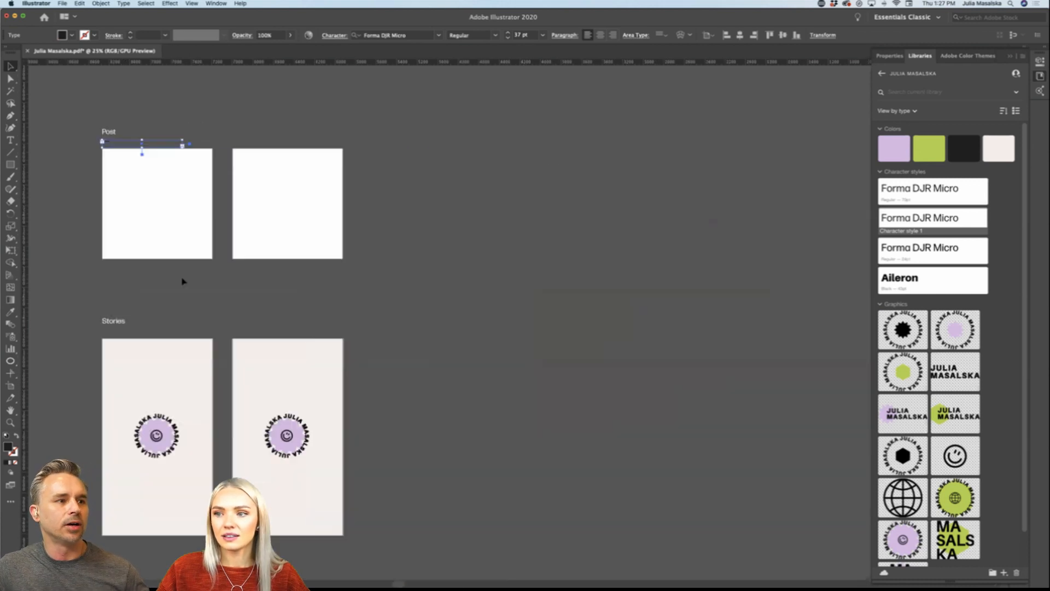
{"action": "scroll", "coordinate": [182, 281], "scroll_direction": "down", "scroll_amount": 6}
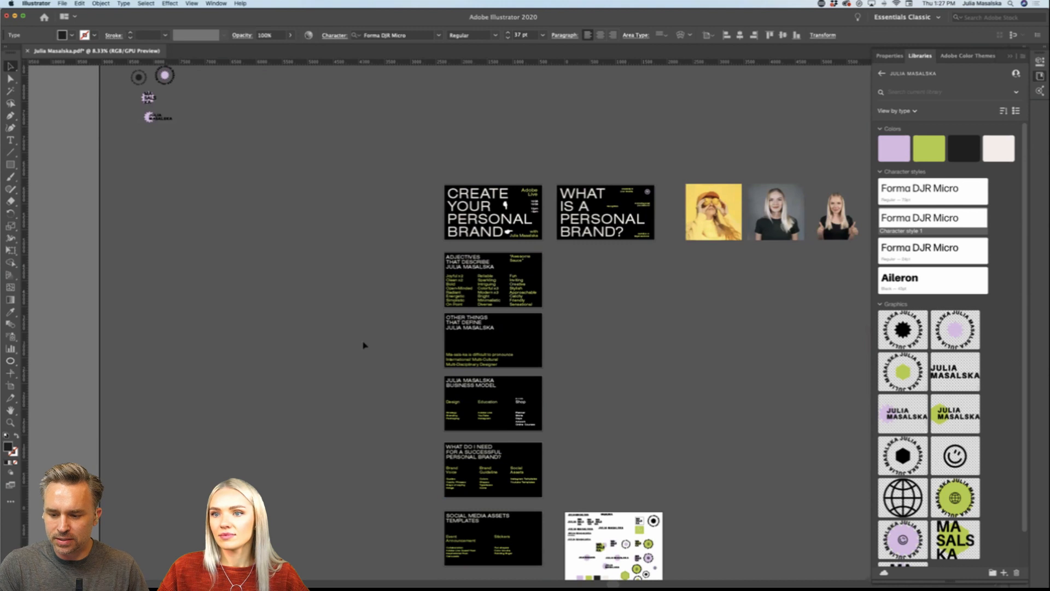
{"action": "scroll", "coordinate": [363, 345], "scroll_direction": "up", "scroll_amount": 10}
{"action": "scroll", "coordinate": [362, 345], "scroll_direction": "left", "scroll_amount": 4}
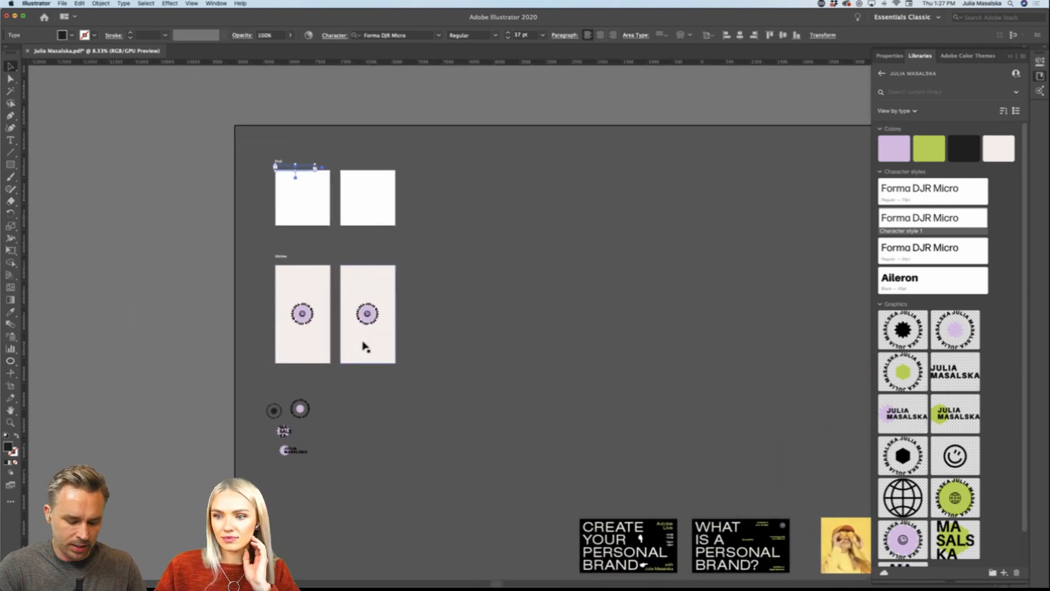
Step: Place the lavender starburst circular logo from the library as a linked graphic about 169 px wide, right of the post artboards
{"action": "left_click", "coordinate": [363, 313]}
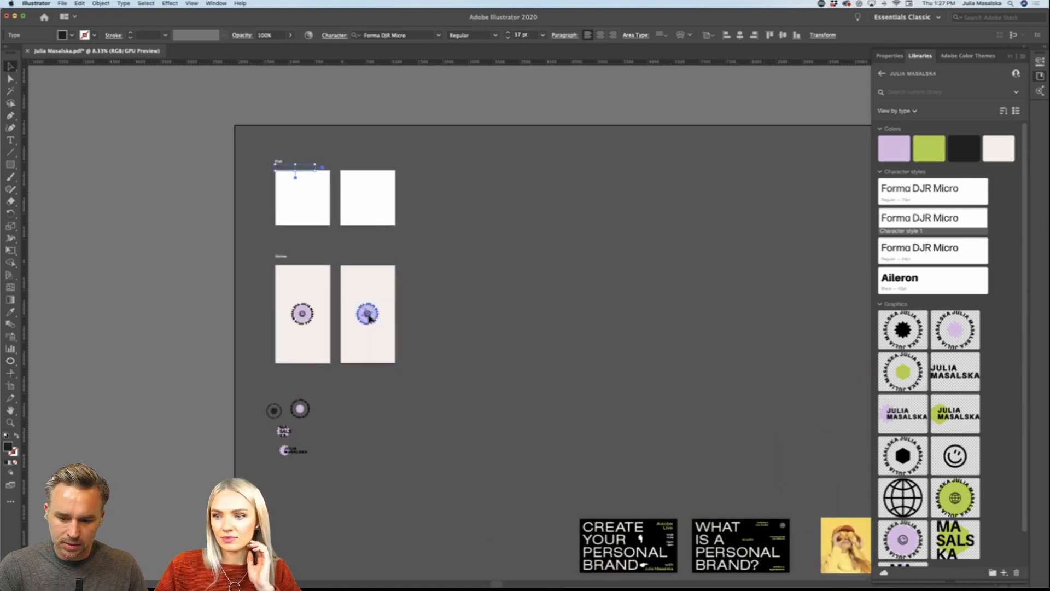
{"action": "left_click", "coordinate": [438, 334]}
{"action": "left_click_drag", "start_coordinate": [954, 329], "coordinate": [517, 309]}
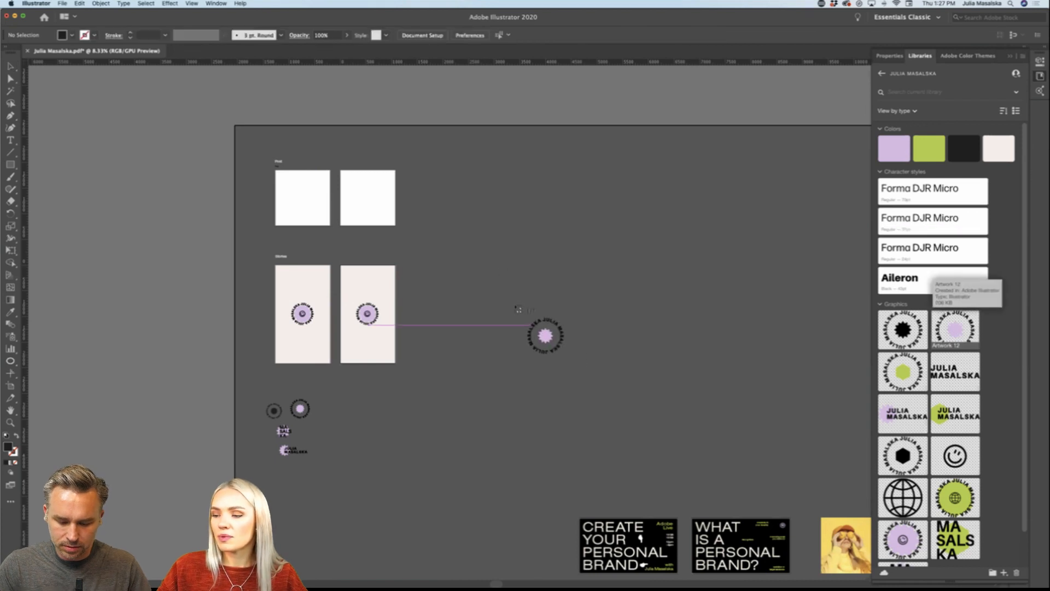
{"action": "left_click", "coordinate": [434, 222]}
{"action": "scroll", "coordinate": [431, 234], "scroll_direction": "up", "scroll_amount": 2}
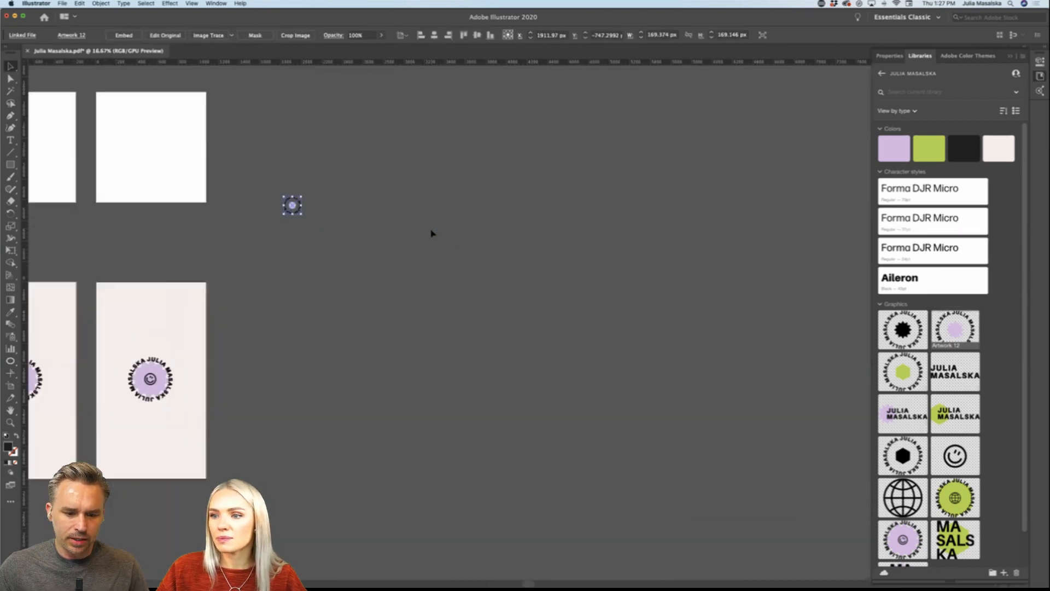
{"action": "scroll", "coordinate": [432, 234], "scroll_direction": "left", "scroll_amount": 3}
{"action": "scroll", "coordinate": [381, 258], "scroll_direction": "up", "scroll_amount": 6}
{"action": "scroll", "coordinate": [380, 258], "scroll_direction": "up", "scroll_amount": 3}
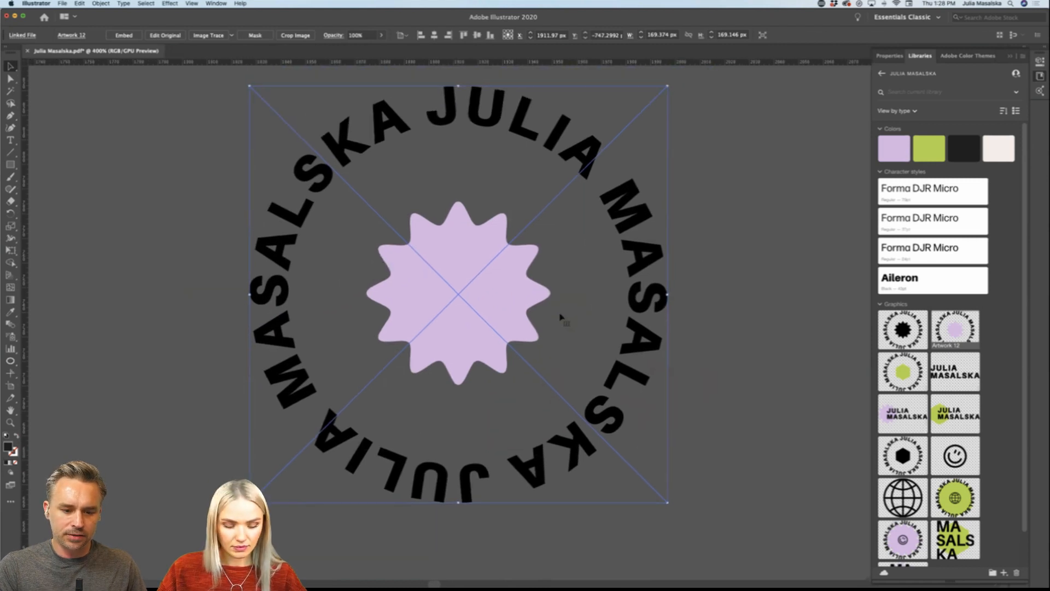
Step: Place the same lavender starburst logo as an editable group and move it to partly overlap the linked version
{"action": "left_click_drag", "start_coordinate": [792, 260], "coordinate": [791, 259]}
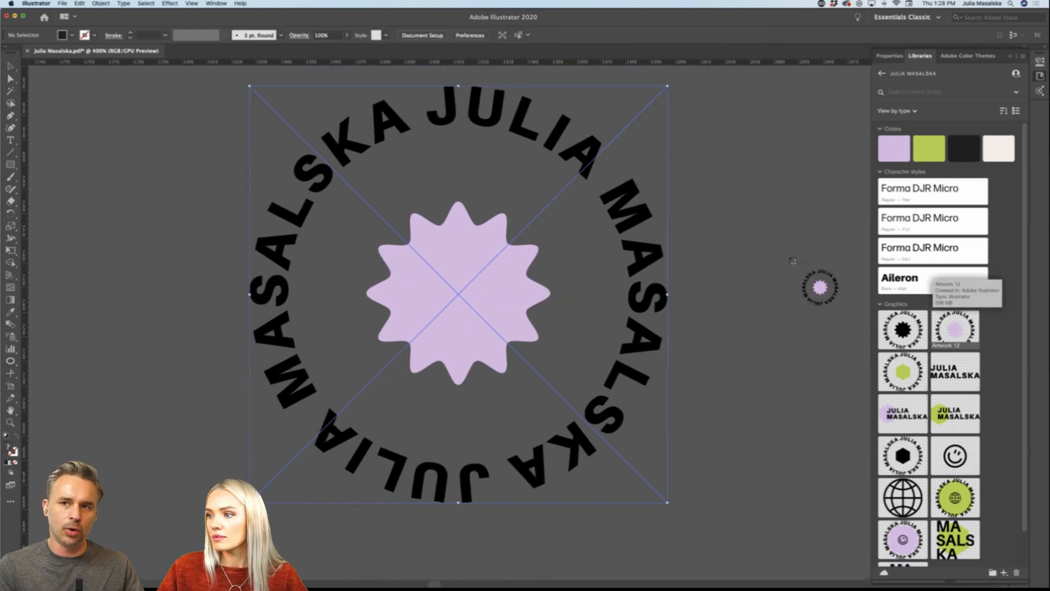
{"action": "left_click", "coordinate": [776, 249]}
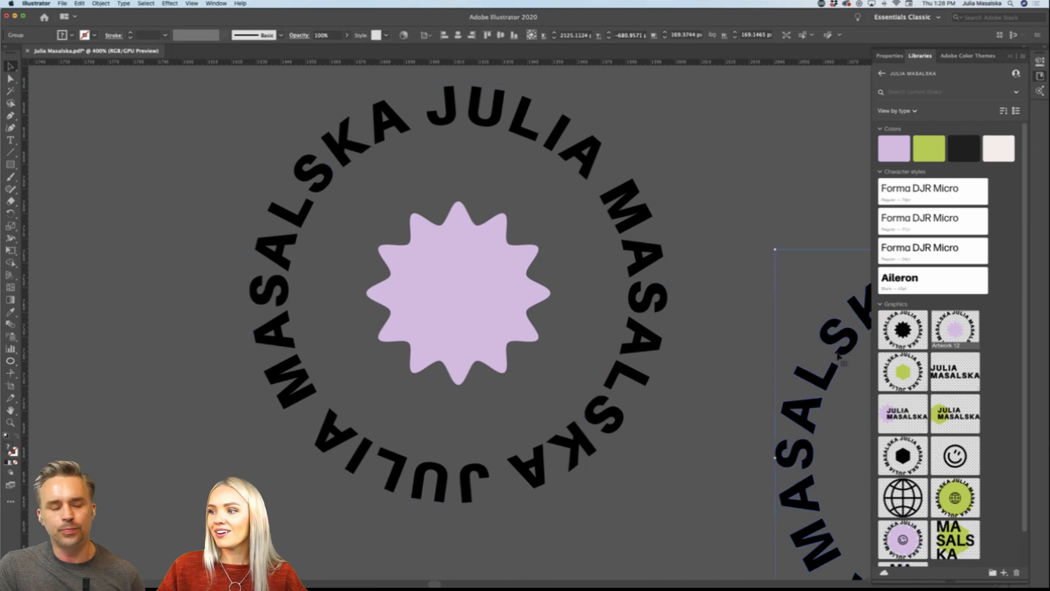
{"action": "left_click_drag", "start_coordinate": [840, 354], "coordinate": [551, 290]}
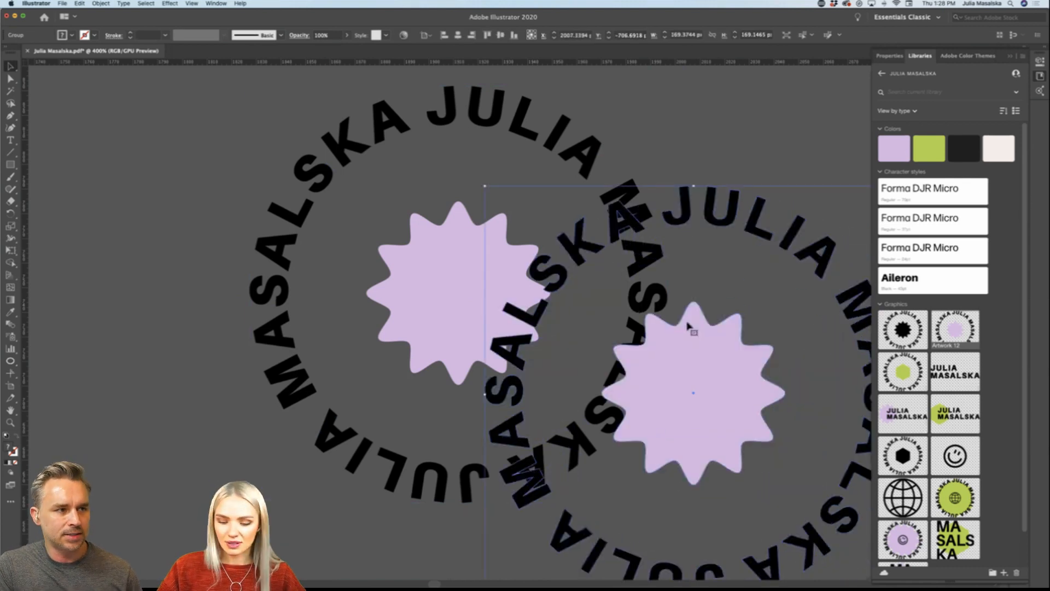
Step: Delete the editable and the linked copies of the lavender starburst logo beside the post artboards
{"action": "key", "text": "Delete"}
{"action": "left_click", "coordinate": [667, 301]}
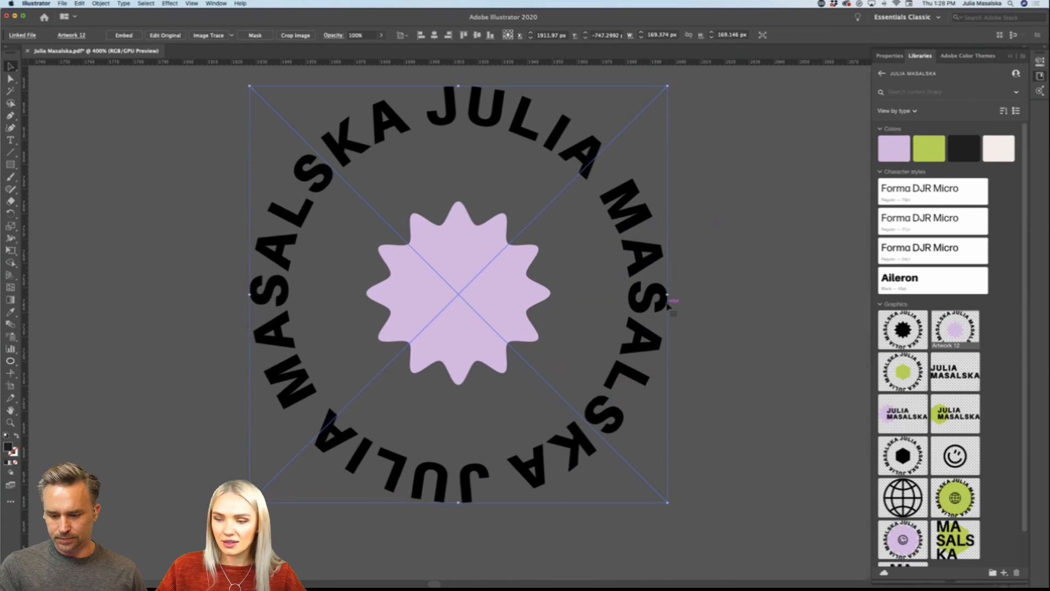
{"action": "key", "text": "Delete"}
{"action": "scroll", "coordinate": [668, 307], "scroll_direction": "down", "scroll_amount": 7}
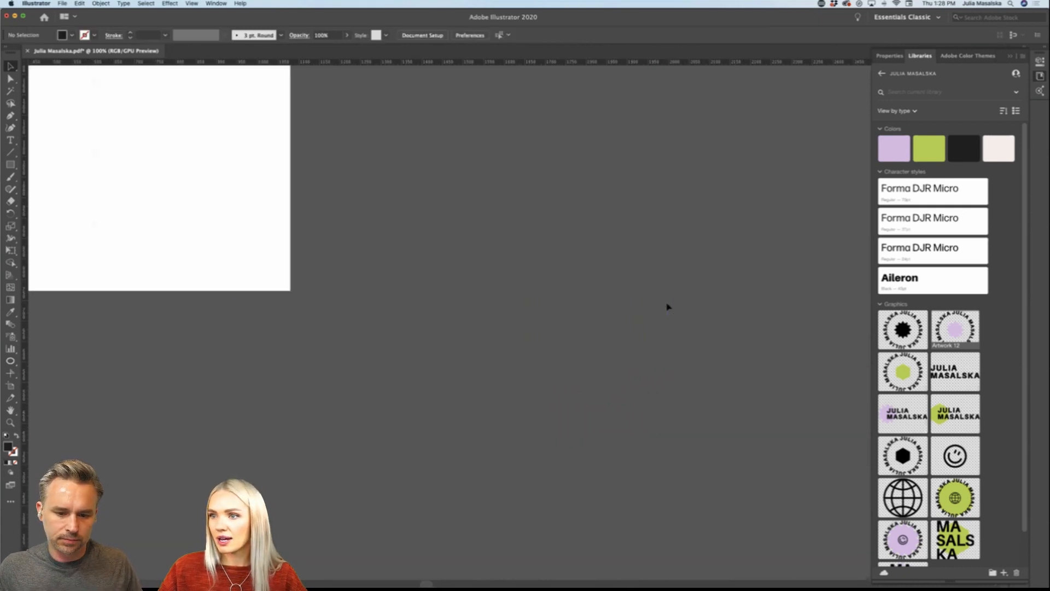
{"action": "scroll", "coordinate": [667, 307], "scroll_direction": "down", "scroll_amount": 3}
{"action": "scroll", "coordinate": [666, 307], "scroll_direction": "down", "scroll_amount": 5}
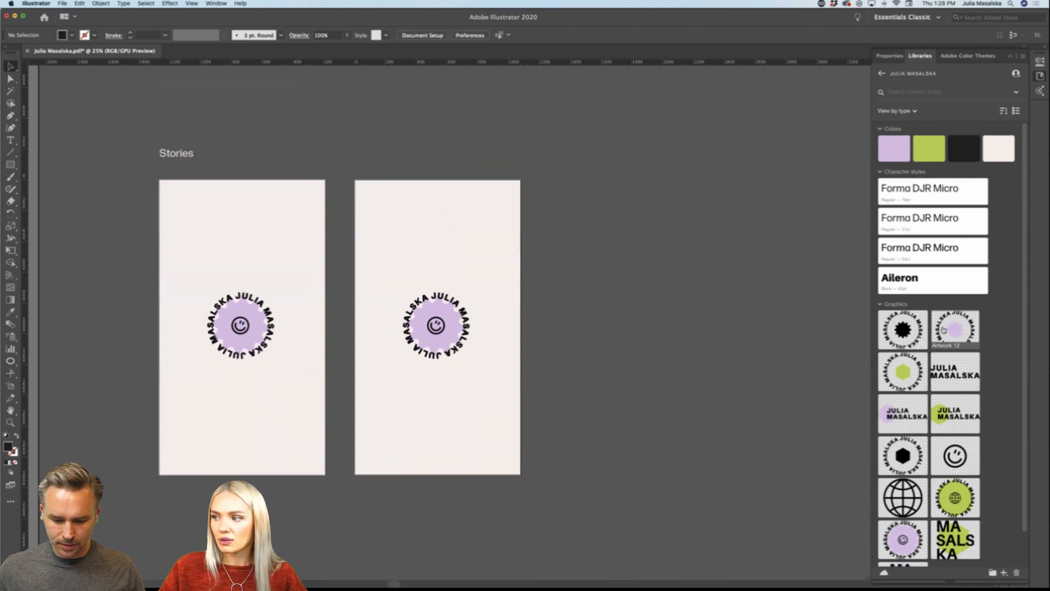
{"action": "left_click_drag", "start_coordinate": [923, 330], "coordinate": [691, 346]}
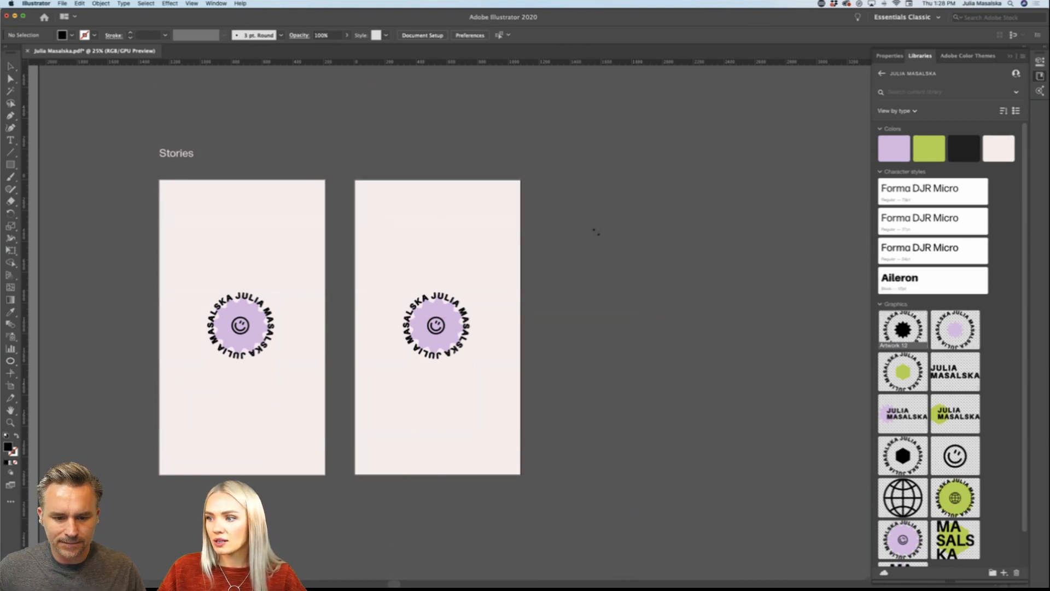
{"action": "left_click", "coordinate": [594, 230]}
{"action": "key", "text": "Delete"}
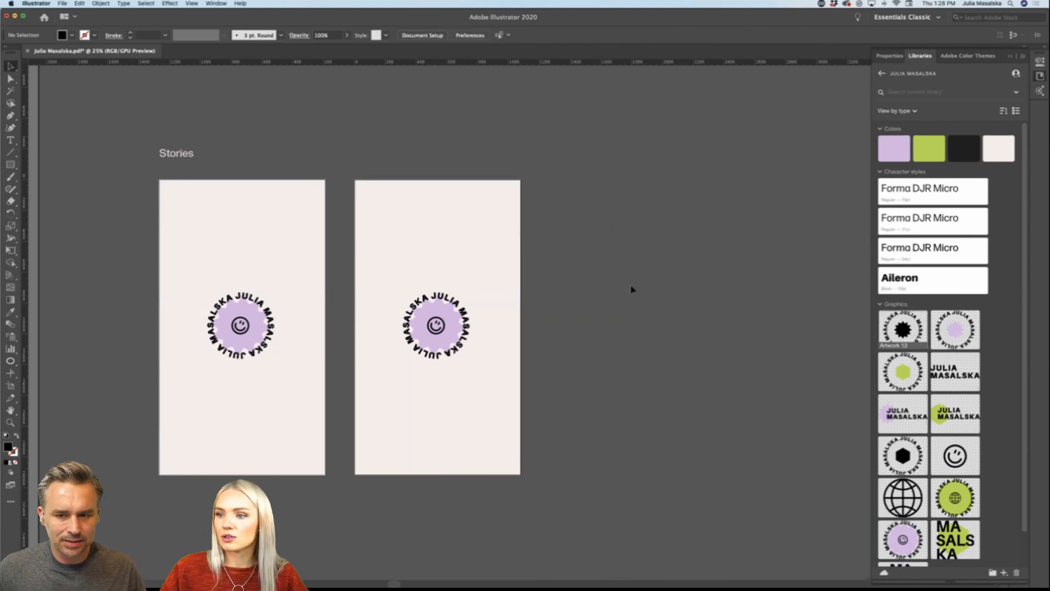
Step: Review the post and story artboards and the logo variations placed beneath them
{"action": "key", "text": "super+minus"}
{"action": "key", "text": "super+minus"}
{"action": "key", "text": "super+minus"}
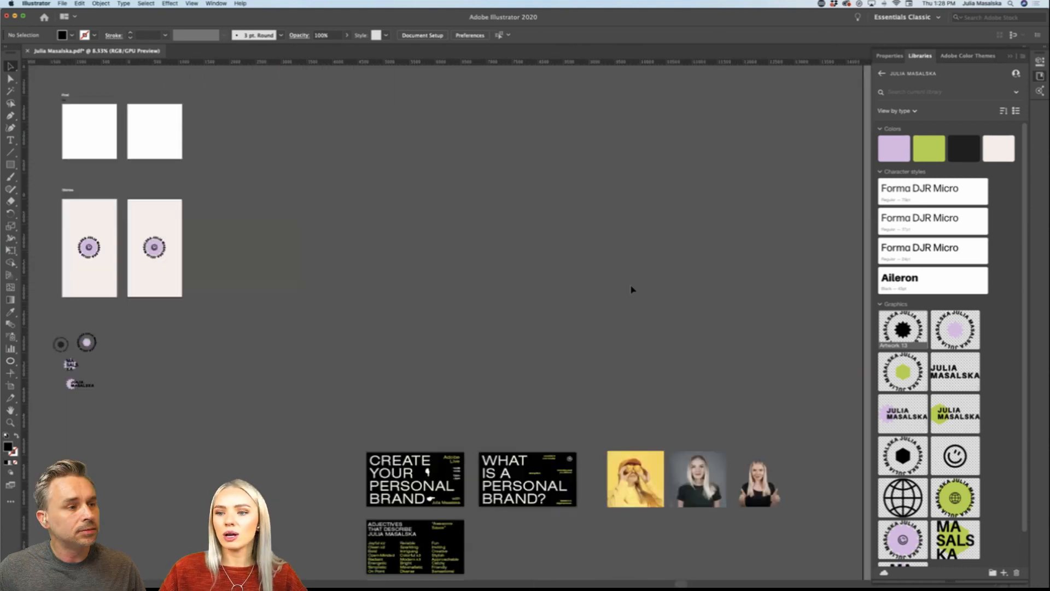
{"action": "scroll", "coordinate": [632, 289], "scroll_direction": "left", "scroll_amount": 5}
{"action": "scroll", "coordinate": [393, 217], "scroll_direction": "up", "scroll_amount": 2}
{"action": "scroll", "coordinate": [389, 217], "scroll_direction": "left", "scroll_amount": 3}
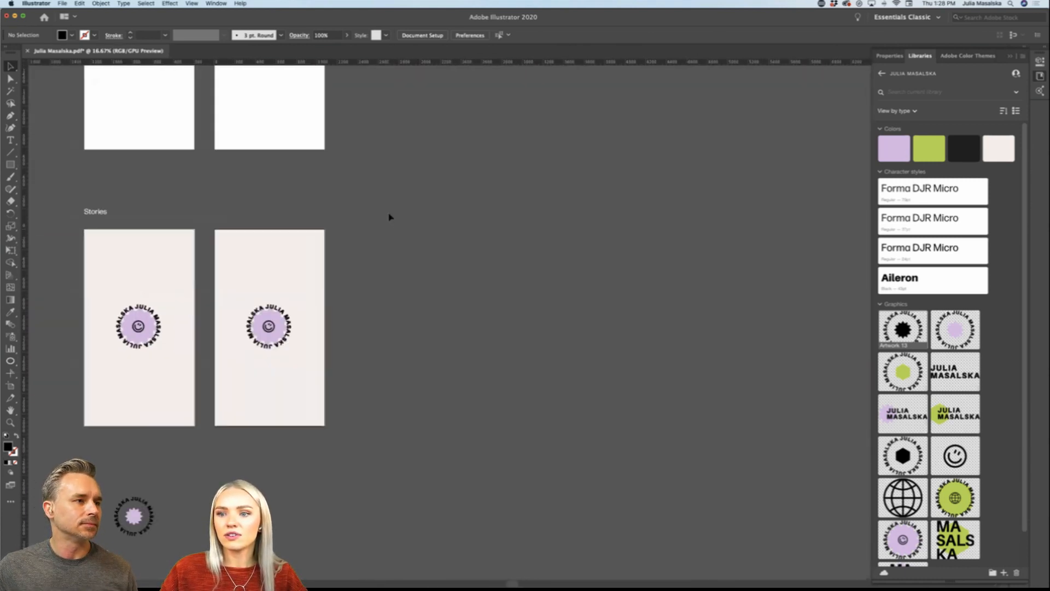
{"action": "scroll", "coordinate": [390, 217], "scroll_direction": "left", "scroll_amount": 3}
{"action": "scroll", "coordinate": [390, 217], "scroll_direction": "down", "scroll_amount": 2}
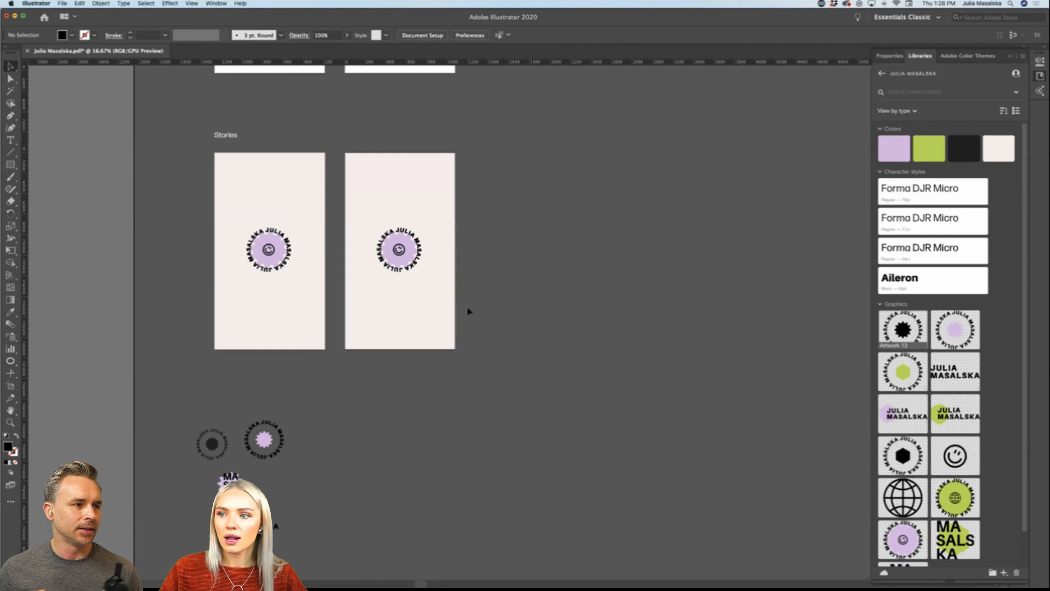
{"action": "scroll", "coordinate": [488, 309], "scroll_direction": "left", "scroll_amount": 1}
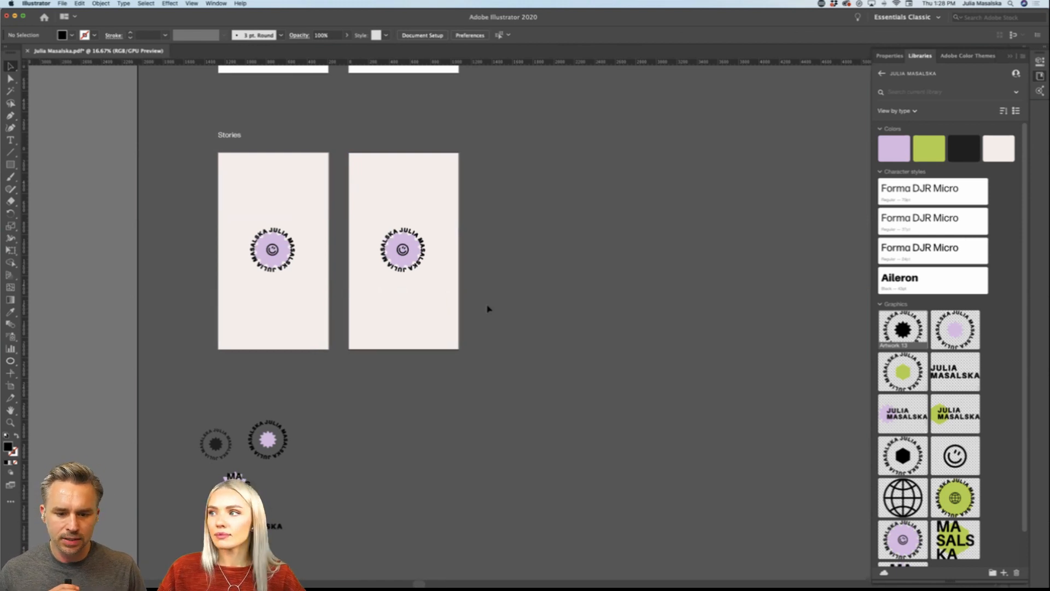
{"action": "scroll", "coordinate": [488, 309], "scroll_direction": "left", "scroll_amount": 5}
{"action": "scroll", "coordinate": [492, 421], "scroll_direction": "down", "scroll_amount": 2}
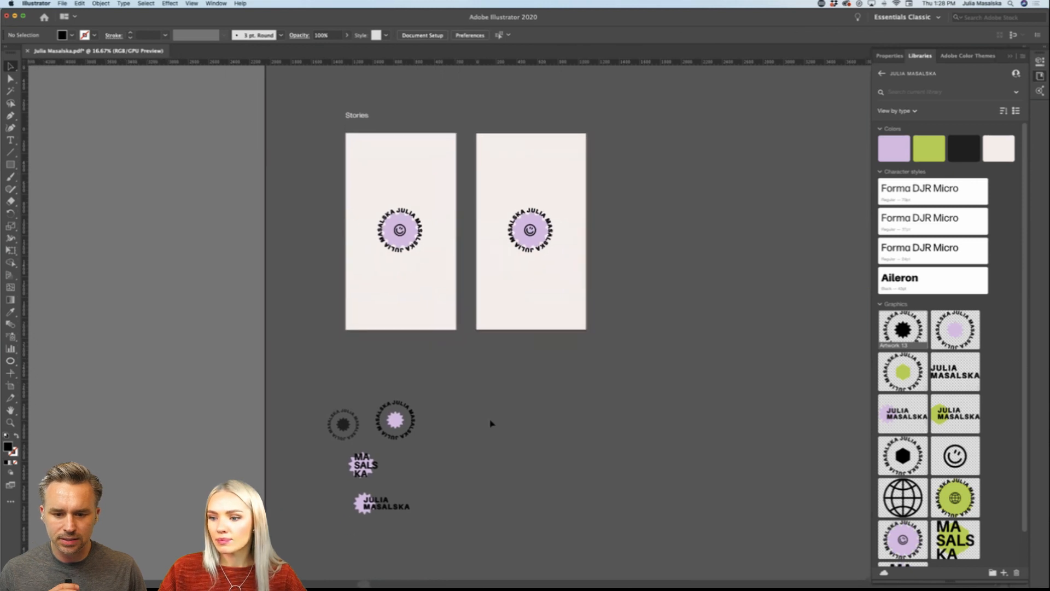
{"action": "scroll", "coordinate": [491, 423], "scroll_direction": "up", "scroll_amount": 10}
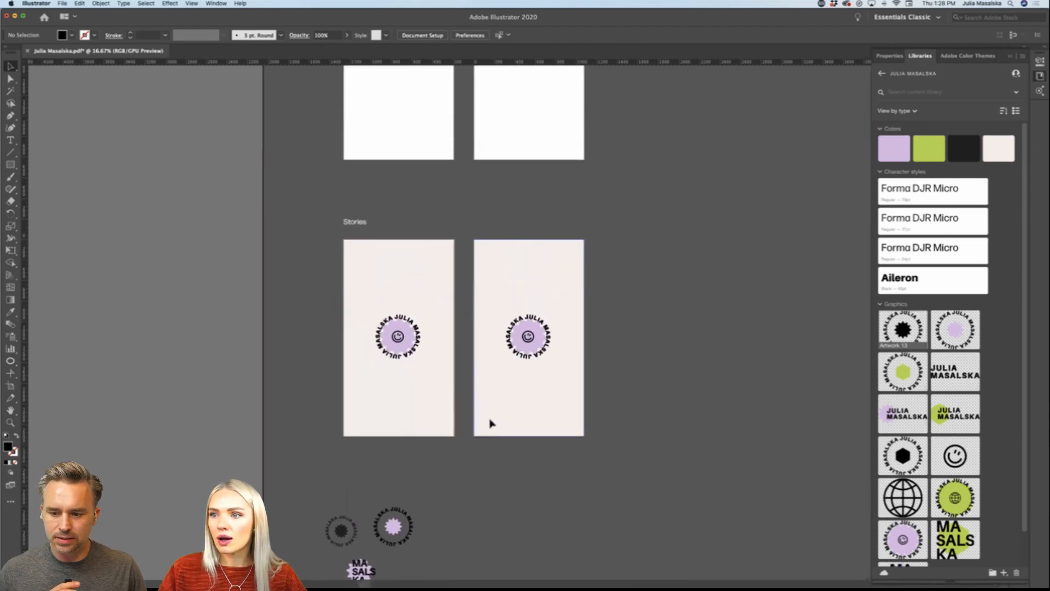
Step: Duplicate the second story artboard twice with its artwork, making an evenly spaced row of four 1080 x 1920 px story artboards
{"action": "key", "text": "super+minus"}
{"action": "scroll", "coordinate": [489, 424], "scroll_direction": "left", "scroll_amount": 5}
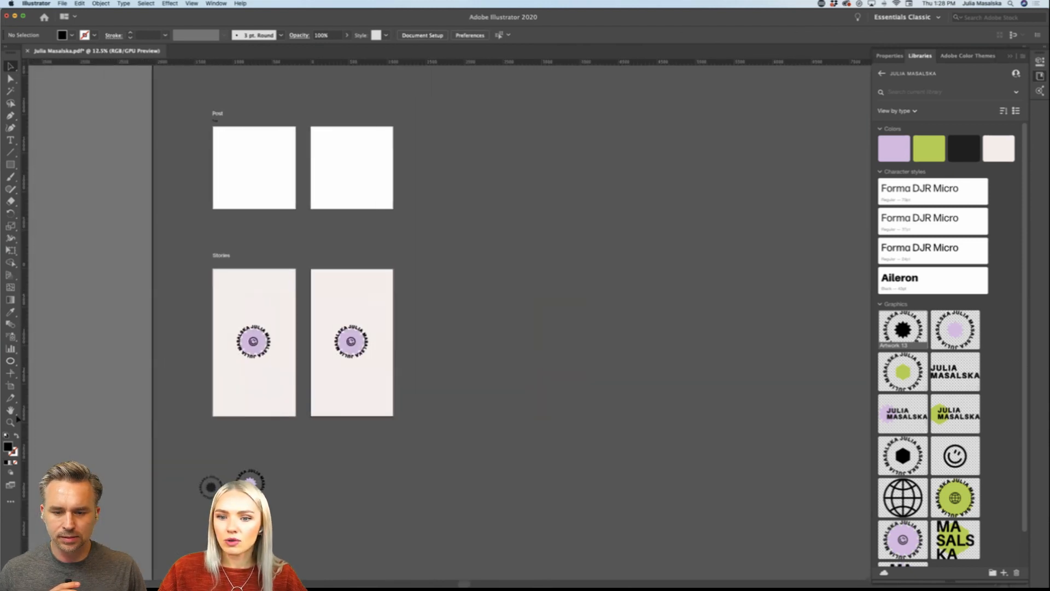
{"action": "left_click", "coordinate": [10, 386]}
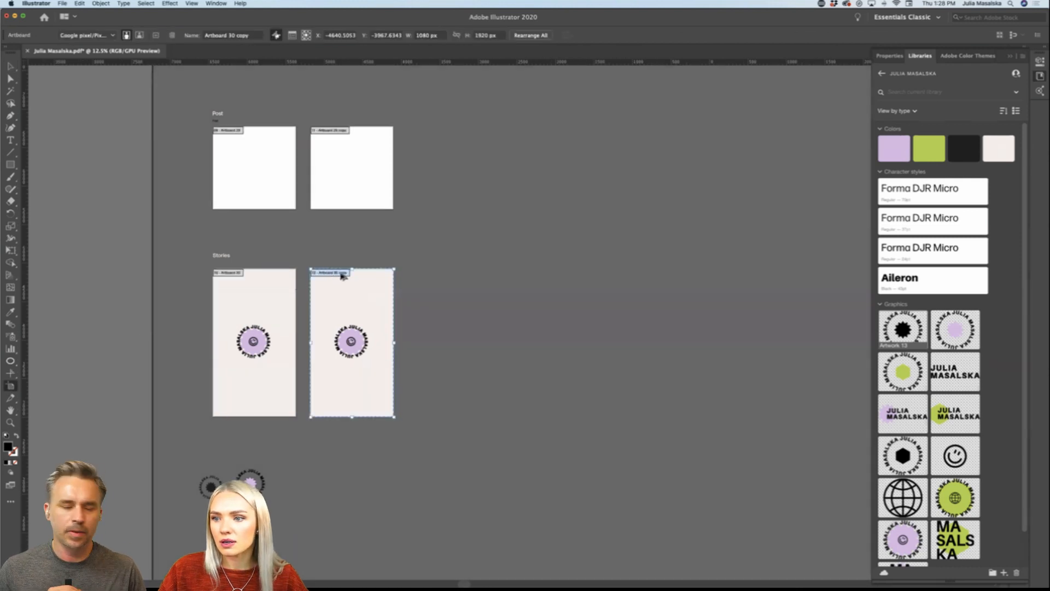
{"action": "left_click_drag", "start_coordinate": [341, 275], "coordinate": [525, 281]}
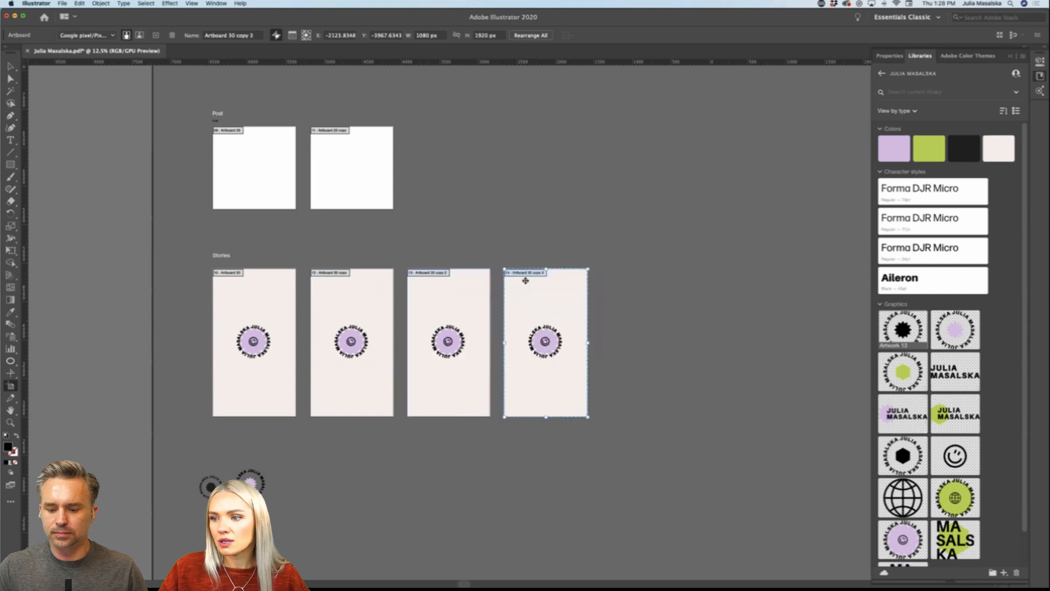
Step: Duplicate the second post artboard twice to make a row of four 1080 x 1080 px posts aligned above the stories
{"action": "scroll", "coordinate": [526, 281], "scroll_direction": "up", "scroll_amount": 3}
{"action": "left_click_drag", "start_coordinate": [378, 201], "coordinate": [478, 204]}
{"action": "left_click_drag", "start_coordinate": [478, 203], "coordinate": [597, 228]}
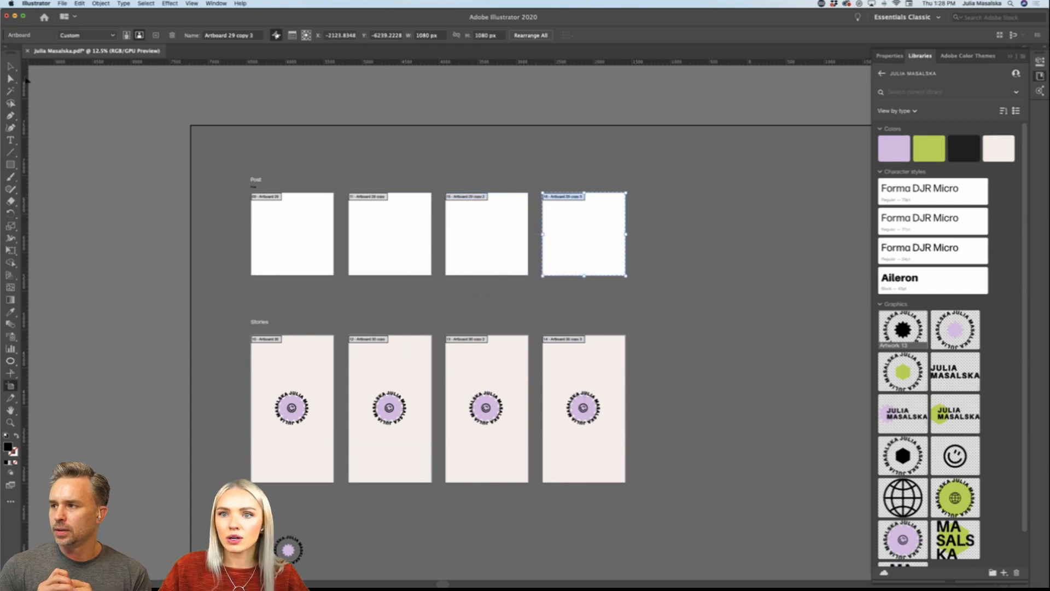
{"action": "key", "text": "v"}
Step: Examine the template ideas listed on the Social Media Assets Templates slide
{"action": "key", "text": "super+minus"}
{"action": "scroll", "coordinate": [305, 347], "scroll_direction": "right", "scroll_amount": 5}
{"action": "scroll", "coordinate": [305, 346], "scroll_direction": "down", "scroll_amount": 10}
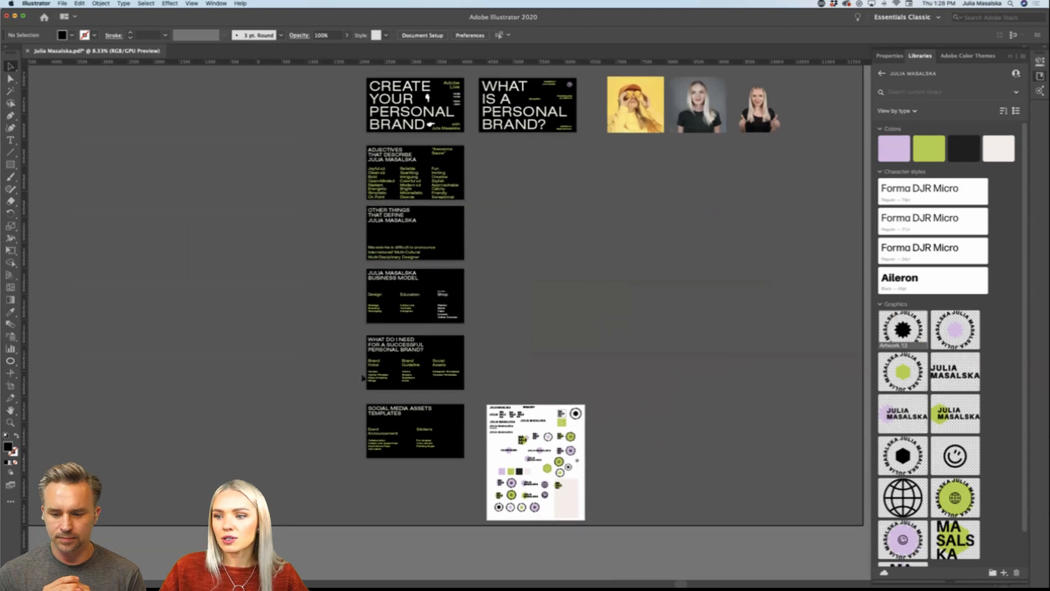
{"action": "scroll", "coordinate": [390, 391], "scroll_direction": "up", "scroll_amount": 3}
{"action": "scroll", "coordinate": [390, 392], "scroll_direction": "down", "scroll_amount": 1}
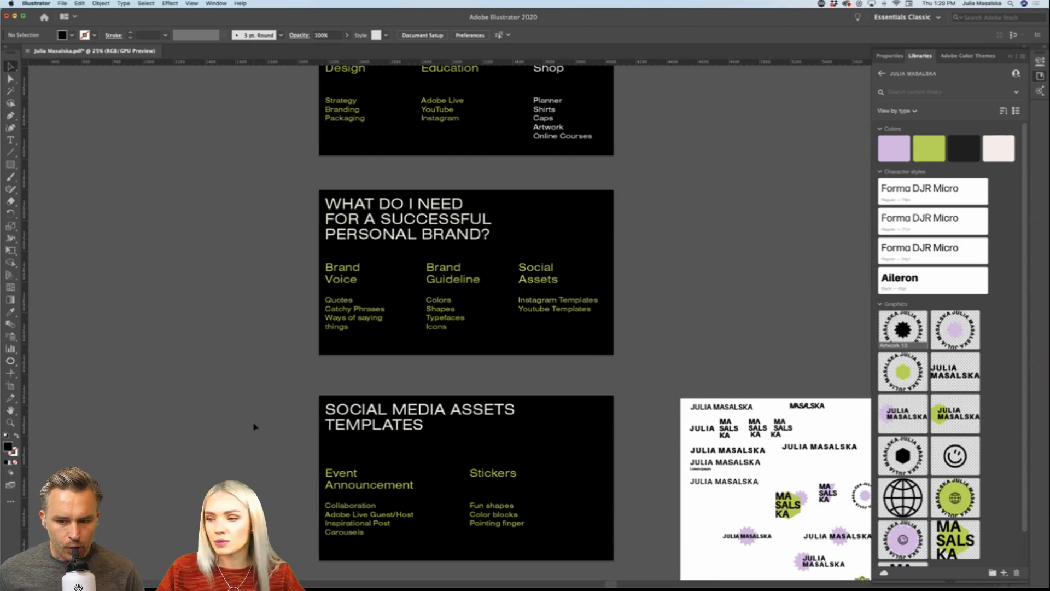
{"action": "scroll", "coordinate": [253, 425], "scroll_direction": "down", "scroll_amount": 3}
{"action": "scroll", "coordinate": [441, 497], "scroll_direction": "up", "scroll_amount": 2}
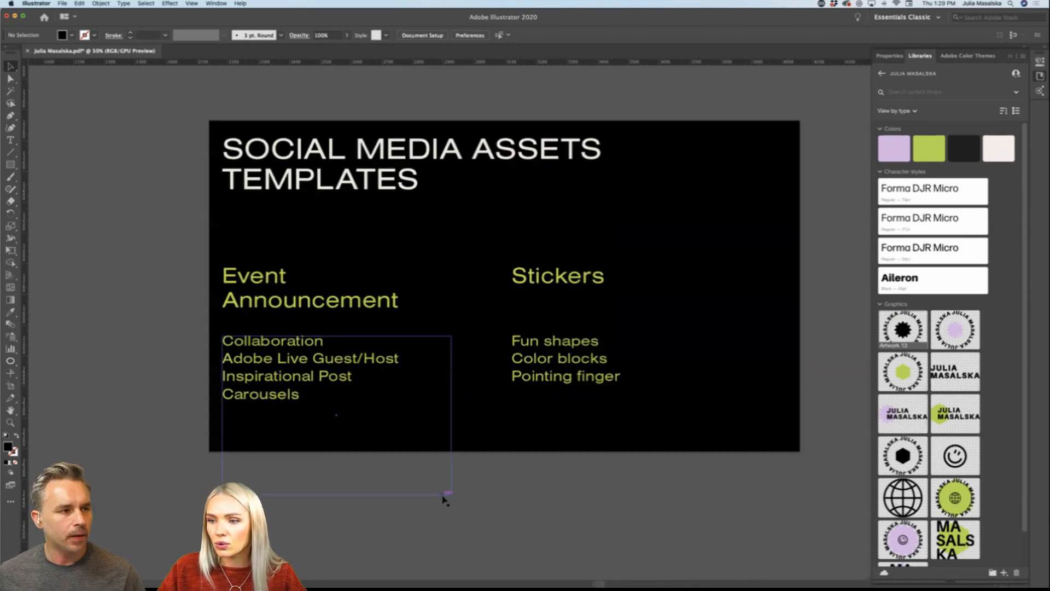
{"action": "scroll", "coordinate": [339, 455], "scroll_direction": "left", "scroll_amount": 2}
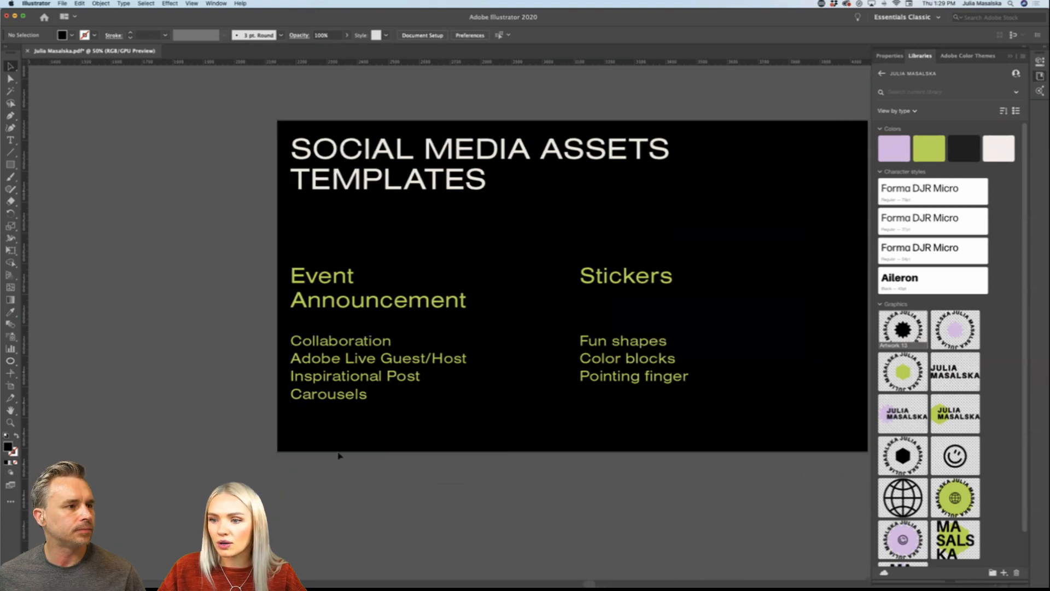
Step: Copy the Event Announcement list from the Social Media Assets Templates slide to just below the first post artboard
{"action": "left_click", "coordinate": [365, 377]}
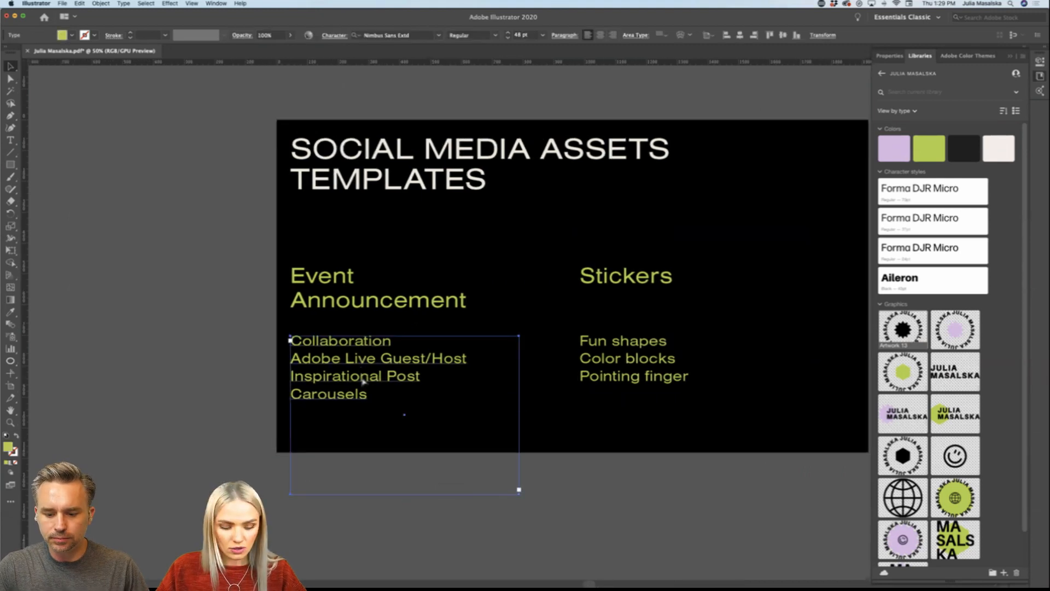
{"action": "key", "text": "super+0"}
{"action": "scroll", "coordinate": [395, 181], "scroll_direction": "up", "scroll_amount": 5}
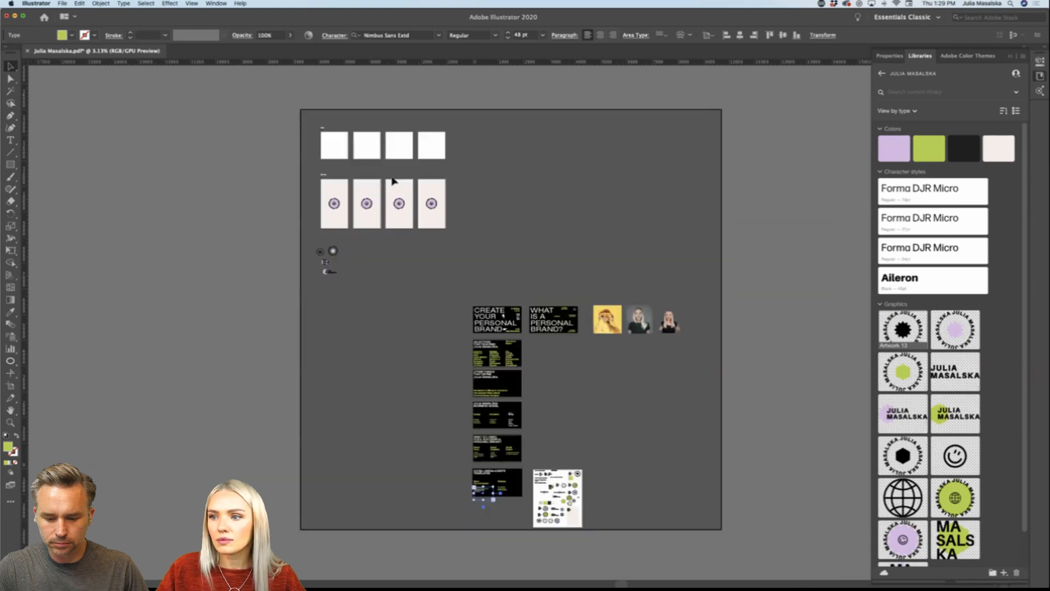
{"action": "scroll", "coordinate": [395, 182], "scroll_direction": "left", "scroll_amount": 5}
{"action": "scroll", "coordinate": [395, 181], "scroll_direction": "up", "scroll_amount": 3}
{"action": "scroll", "coordinate": [395, 181], "scroll_direction": "up", "scroll_amount": 2}
{"action": "scroll", "coordinate": [395, 181], "scroll_direction": "left", "scroll_amount": 2}
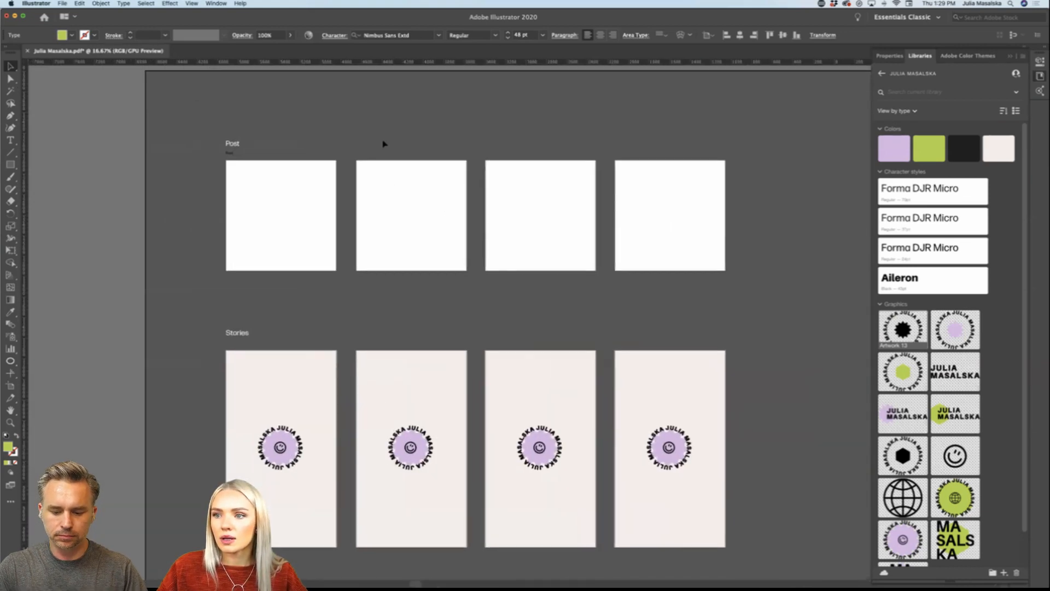
{"action": "left_click_drag", "start_coordinate": [509, 322], "coordinate": [264, 302]}
{"action": "left_click", "coordinate": [375, 308]}
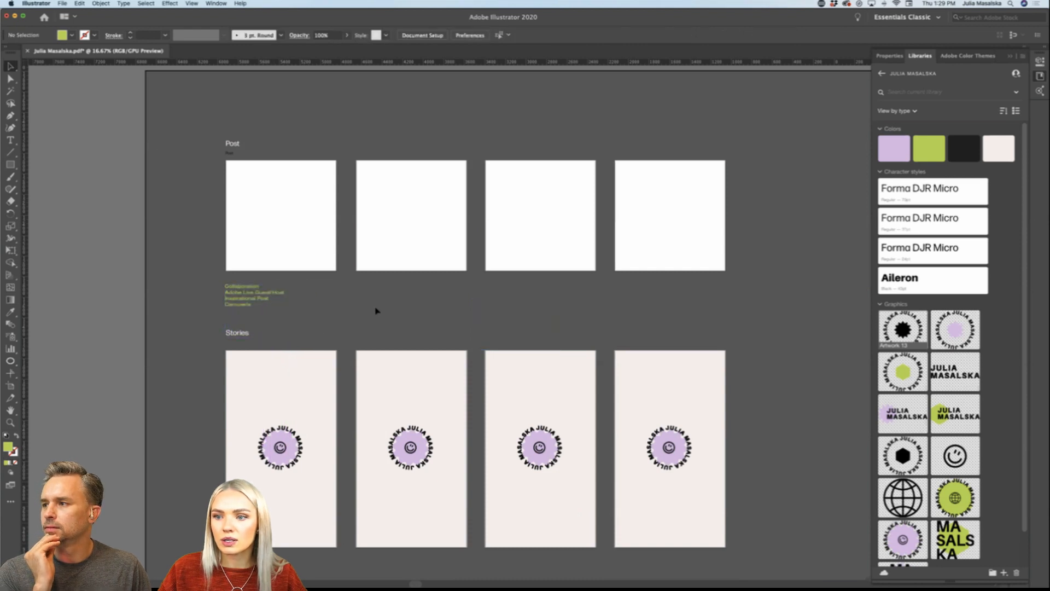
Step: Replace the text of the small lower Post label above the first post artboard with Collaboration
{"action": "scroll", "coordinate": [375, 307], "scroll_direction": "left", "scroll_amount": 2}
{"action": "scroll", "coordinate": [399, 223], "scroll_direction": "up", "scroll_amount": 2}
{"action": "scroll", "coordinate": [399, 222], "scroll_direction": "up", "scroll_amount": 2}
{"action": "scroll", "coordinate": [399, 222], "scroll_direction": "left", "scroll_amount": 3}
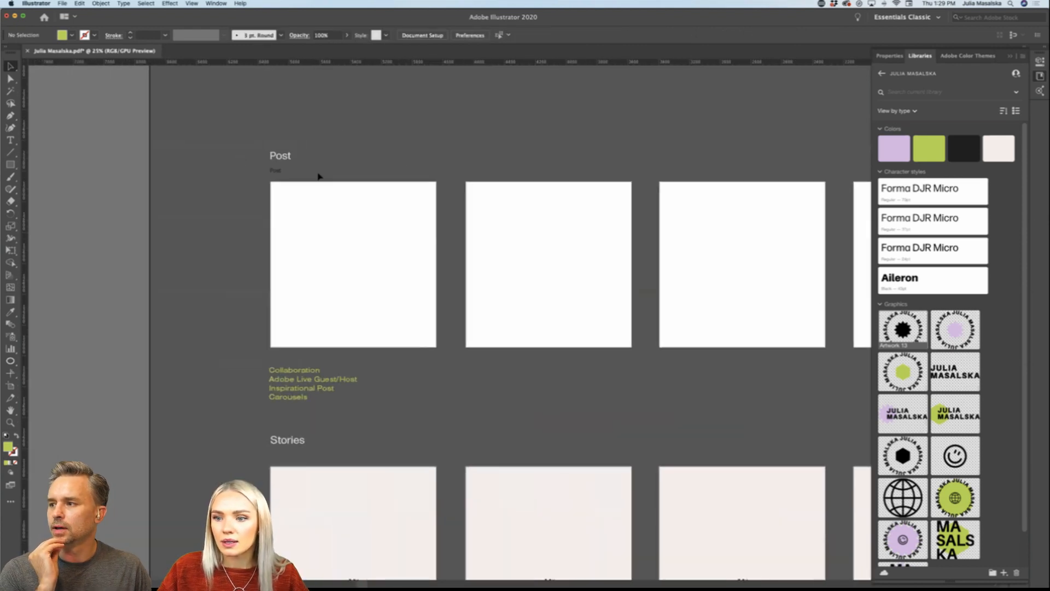
{"action": "double_click", "coordinate": [279, 172]}
{"action": "double_click", "coordinate": [277, 170]}
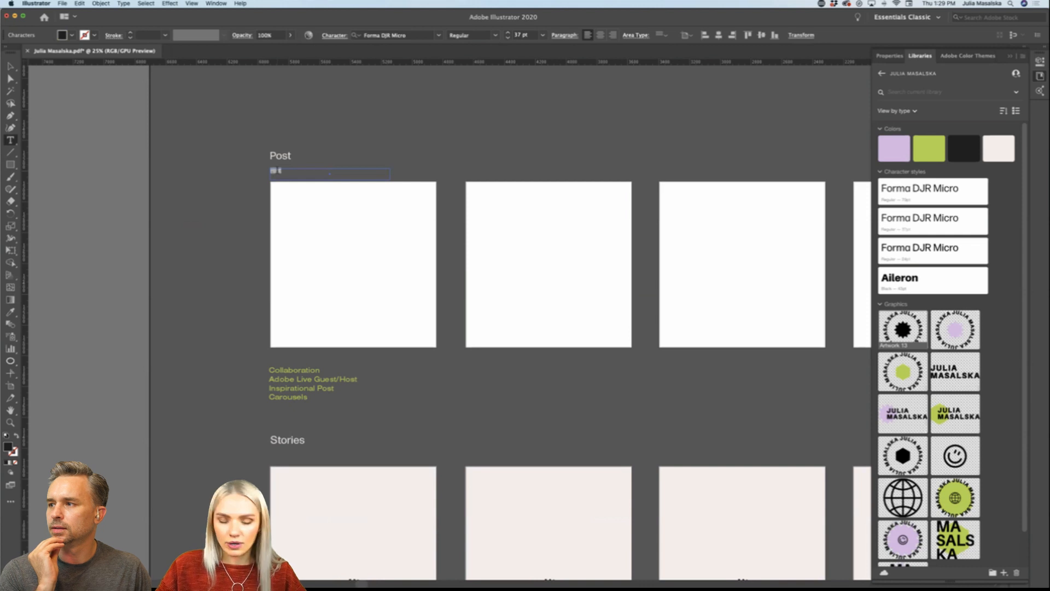
{"action": "key", "text": "BackSpace"}
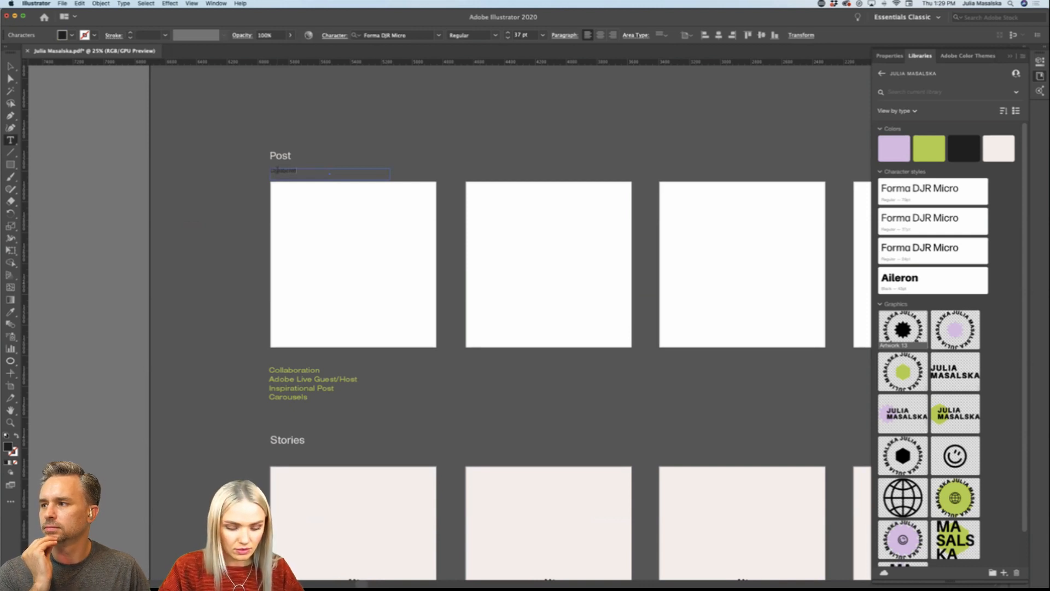
Step: Color the Collaboration label with the library's off-white and duplicate it above the second post artboard, aligned to its left edge
{"action": "left_click_drag", "start_coordinate": [305, 169], "coordinate": [271, 169]}
{"action": "left_click", "coordinate": [999, 148]}
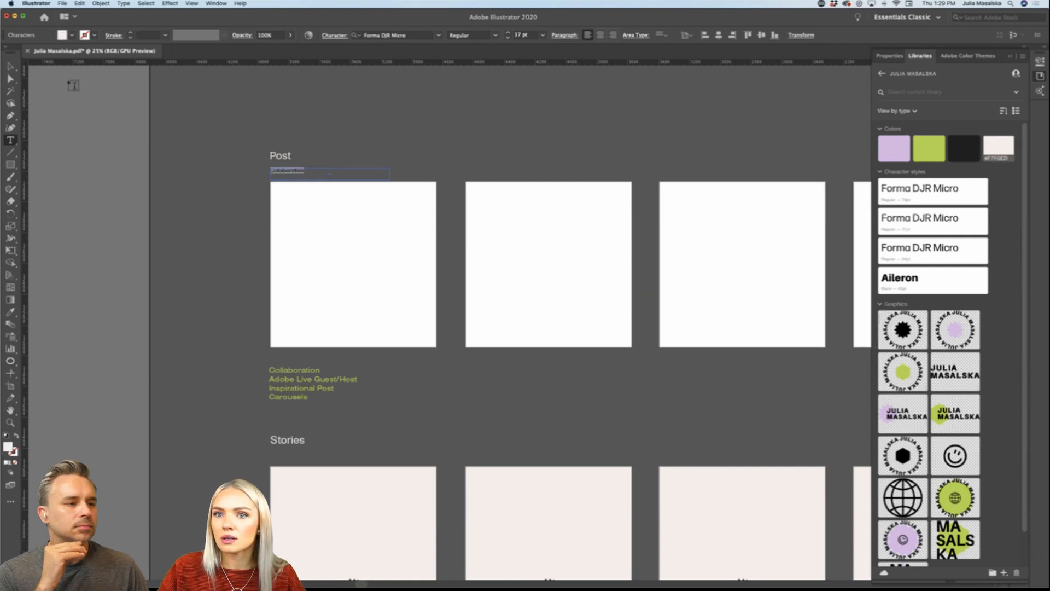
{"action": "left_click", "coordinate": [10, 66]}
{"action": "left_click_drag", "start_coordinate": [305, 178], "coordinate": [498, 181]}
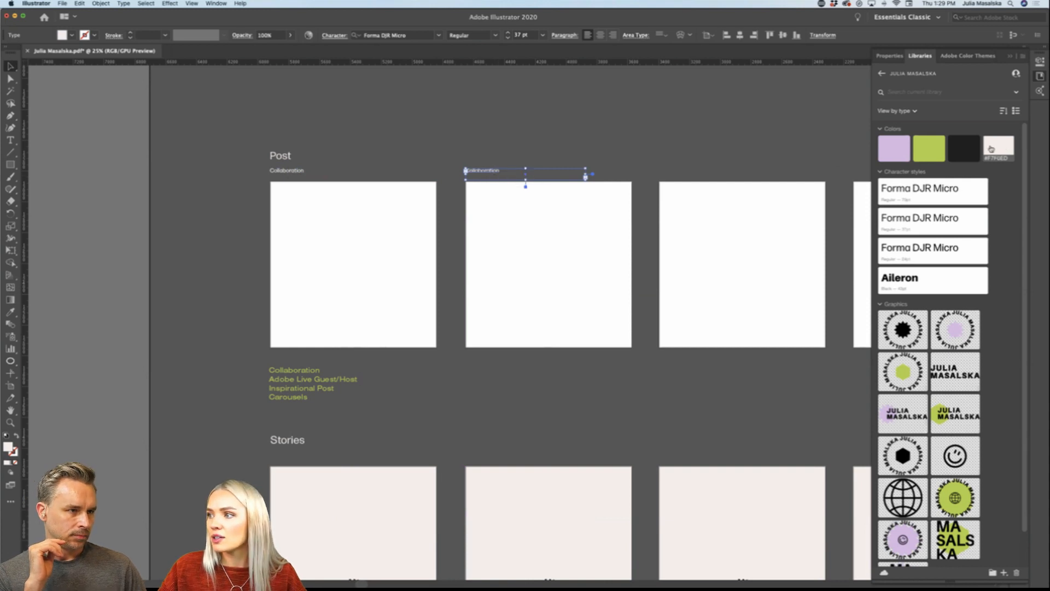
Step: Try the library's green, lavender and near-black colors on the second Collaboration label and return it to off-white
{"action": "left_click", "coordinate": [926, 151]}
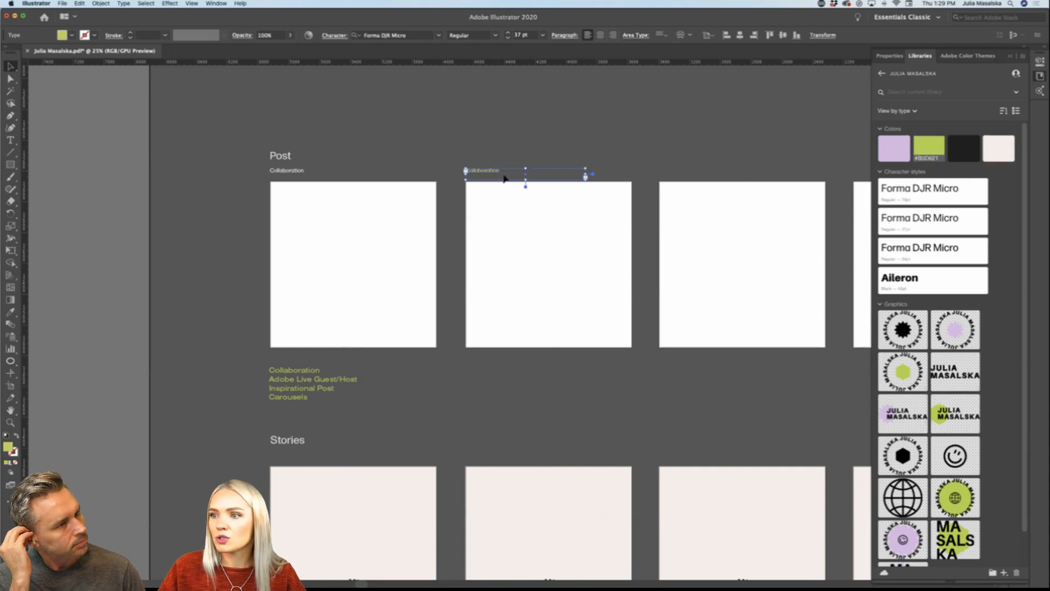
{"action": "scroll", "coordinate": [503, 178], "scroll_direction": "up", "scroll_amount": 4}
{"action": "left_click", "coordinate": [894, 147]}
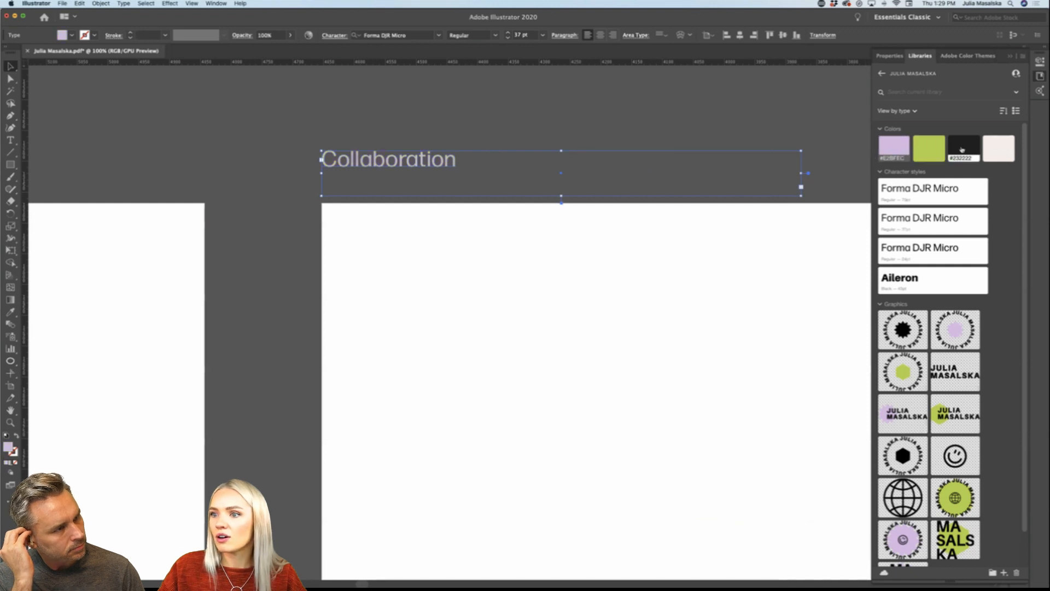
{"action": "left_click", "coordinate": [974, 149]}
{"action": "left_click", "coordinate": [998, 148]}
{"action": "scroll", "coordinate": [417, 233], "scroll_direction": "down", "scroll_amount": 5}
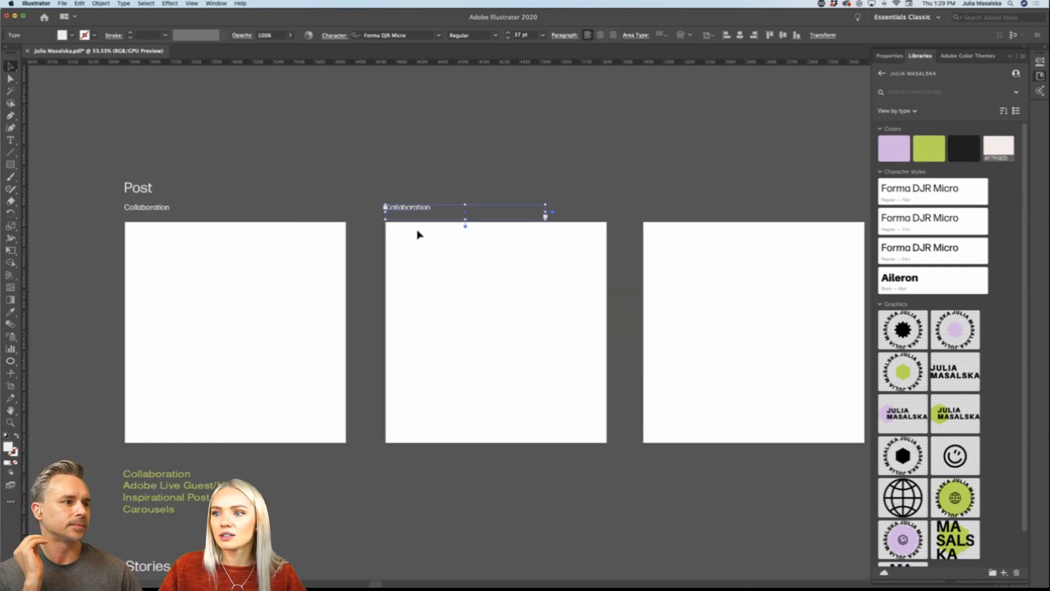
Step: Replace the text of the label above the second post artboard with Adobe Live Guest/Host
{"action": "scroll", "coordinate": [417, 234], "scroll_direction": "down", "scroll_amount": 1}
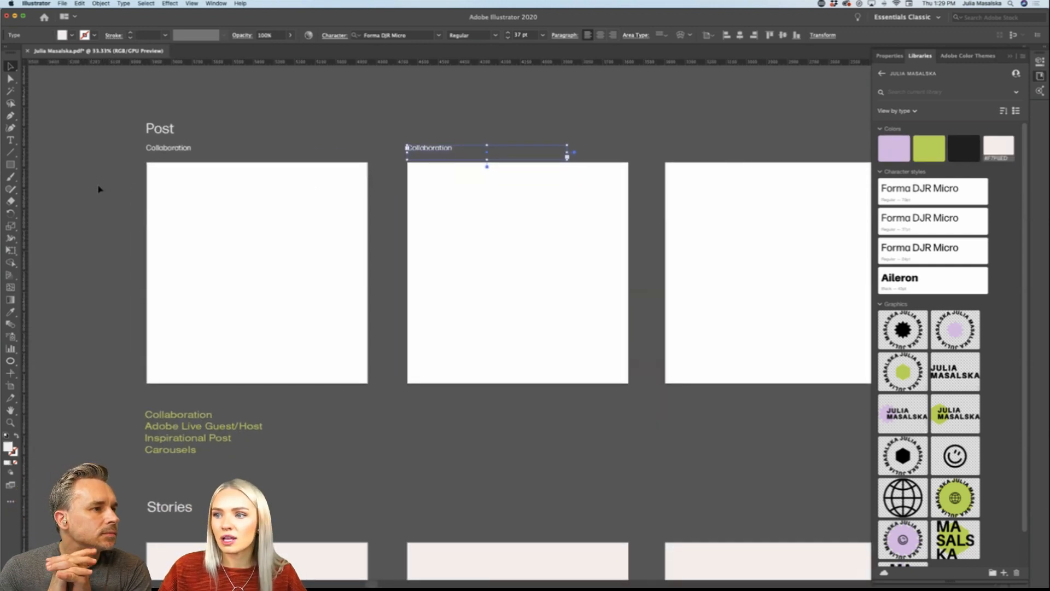
{"action": "scroll", "coordinate": [98, 189], "scroll_direction": "down", "scroll_amount": 1}
{"action": "scroll", "coordinate": [99, 189], "scroll_direction": "up", "scroll_amount": 2}
{"action": "scroll", "coordinate": [98, 190], "scroll_direction": "right", "scroll_amount": 1}
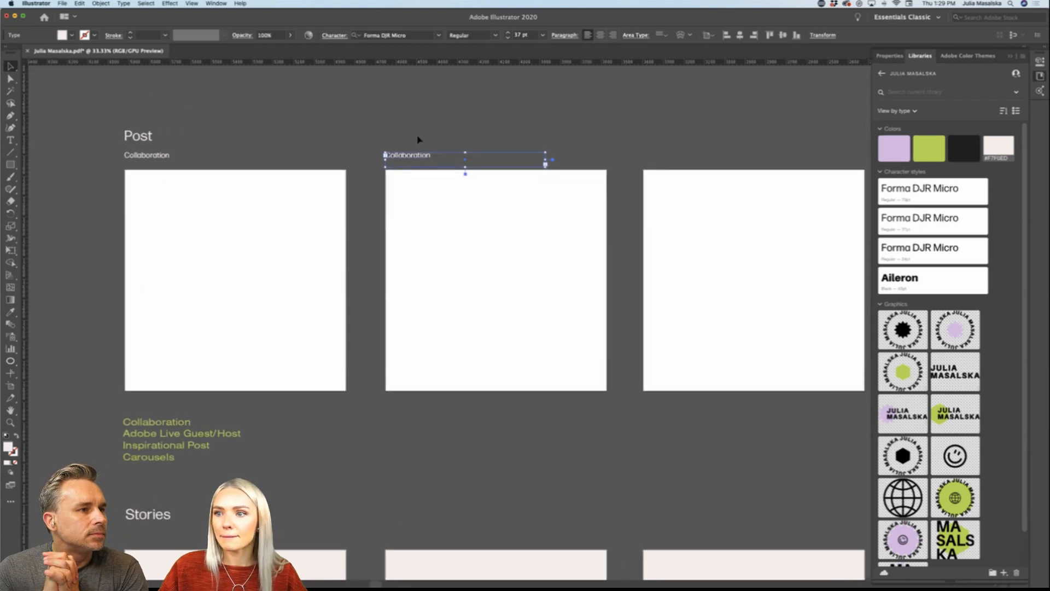
{"action": "scroll", "coordinate": [410, 145], "scroll_direction": "right", "scroll_amount": 1}
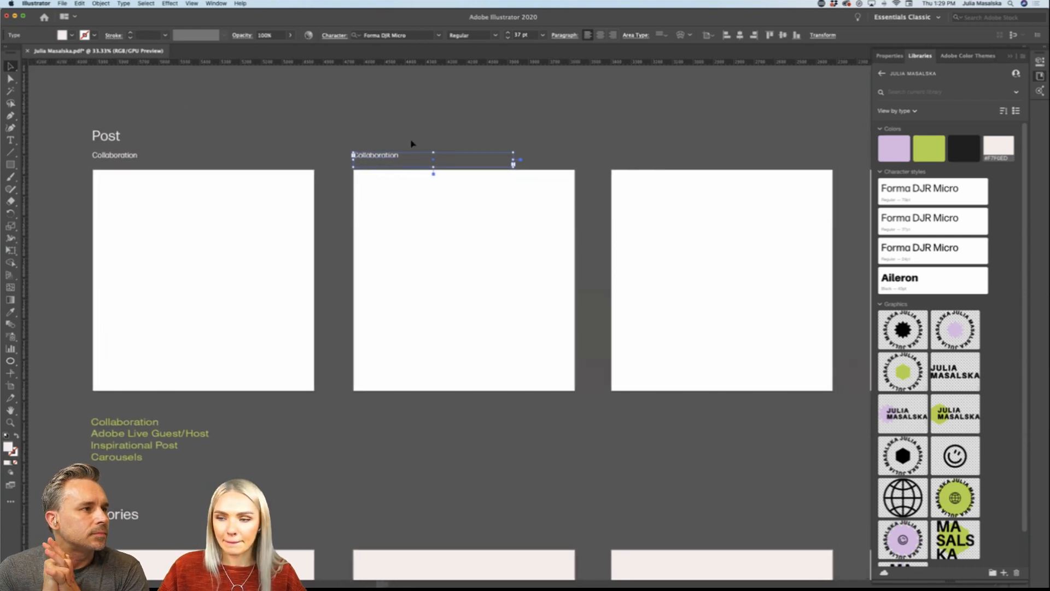
{"action": "double_click", "coordinate": [381, 159]}
{"action": "key", "text": "super+a"}
{"action": "key", "text": "BackSpace"}
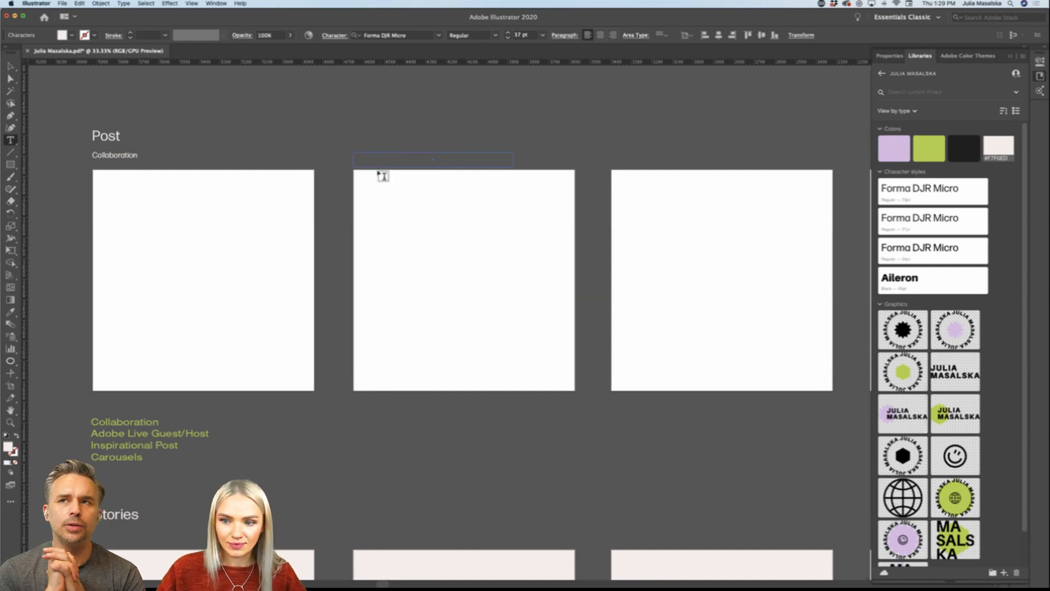
{"action": "type", "text": "Adobe L"}
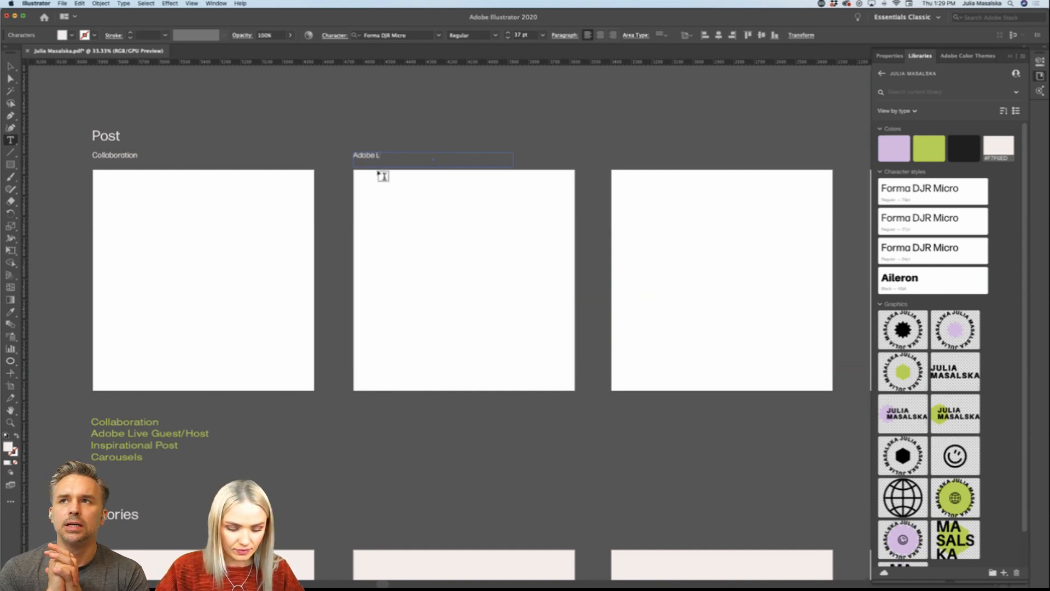
{"action": "type", "text": "ive Guest/Host"}
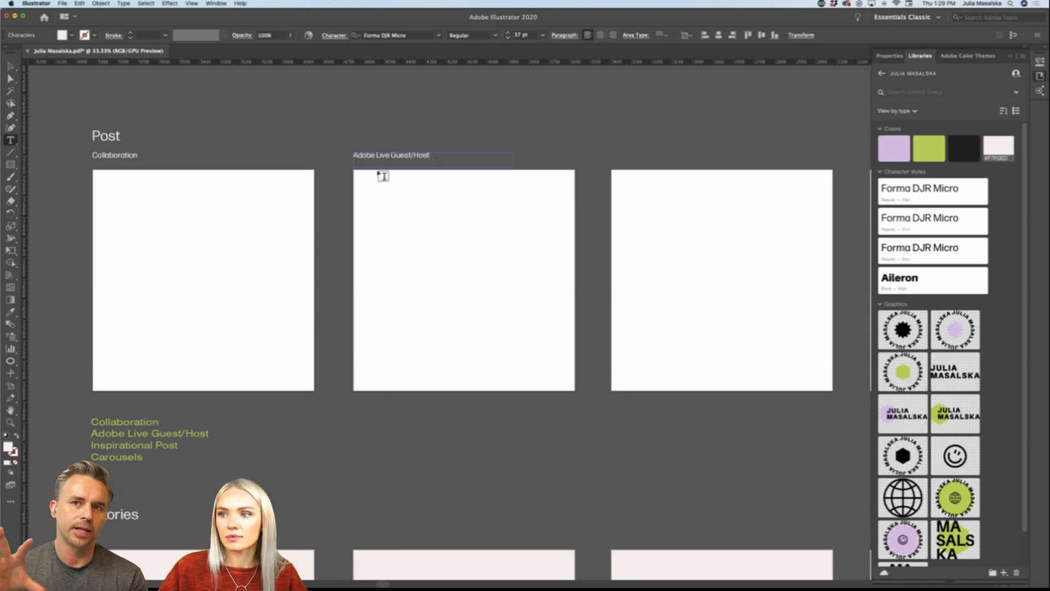
{"action": "left_click", "coordinate": [10, 65]}
{"action": "left_click", "coordinate": [174, 123]}
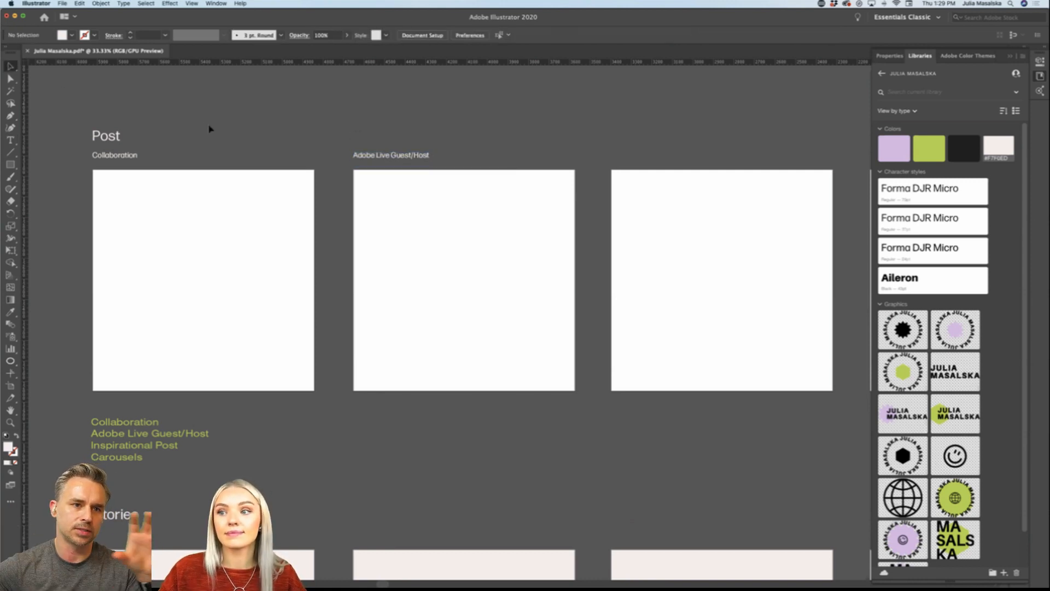
Step: Start a new document and name it Social templates
{"action": "scroll", "coordinate": [210, 127], "scroll_direction": "down", "scroll_amount": 1}
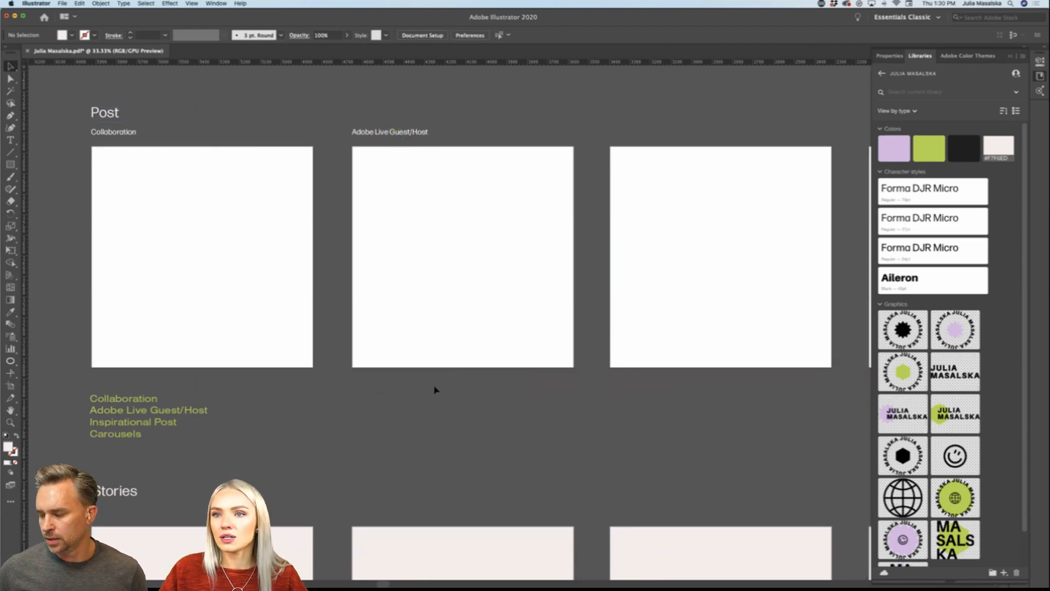
{"action": "scroll", "coordinate": [438, 393], "scroll_direction": "up", "scroll_amount": 1}
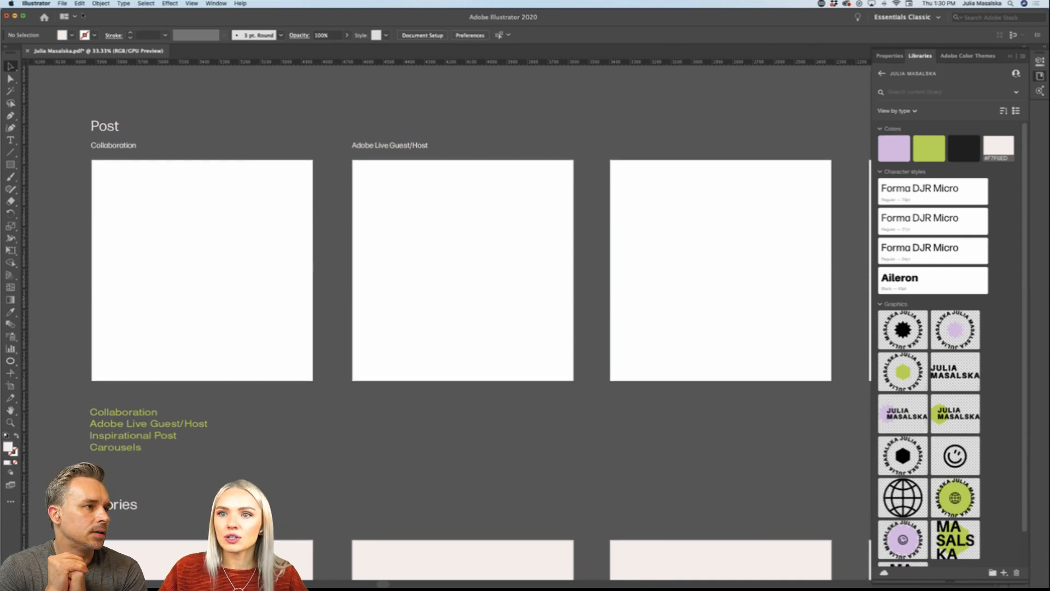
{"action": "left_click", "coordinate": [63, 4]}
{"action": "left_click", "coordinate": [68, 12]}
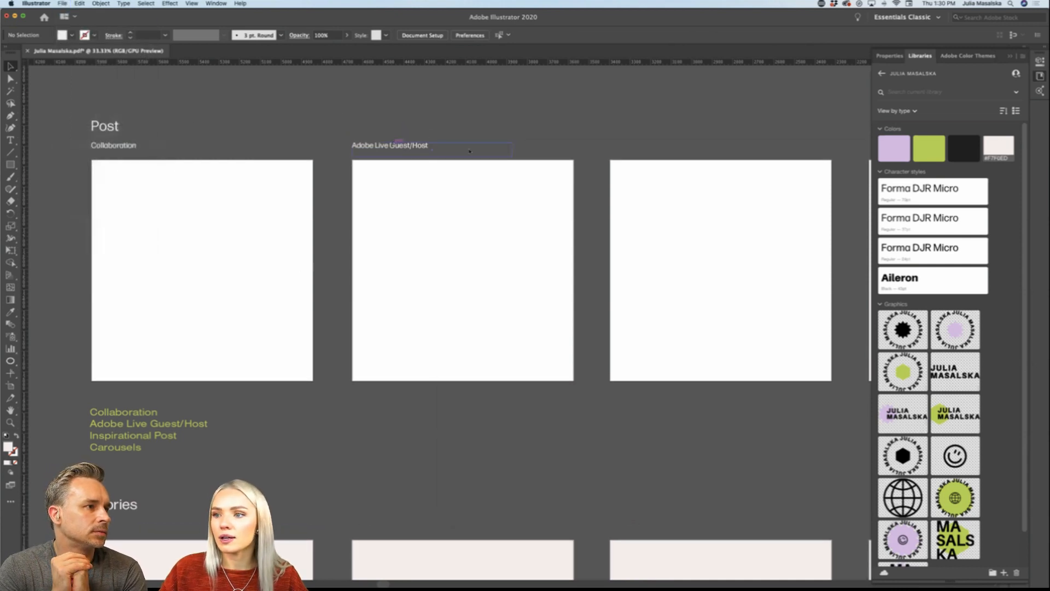
{"action": "left_click", "coordinate": [891, 208]}
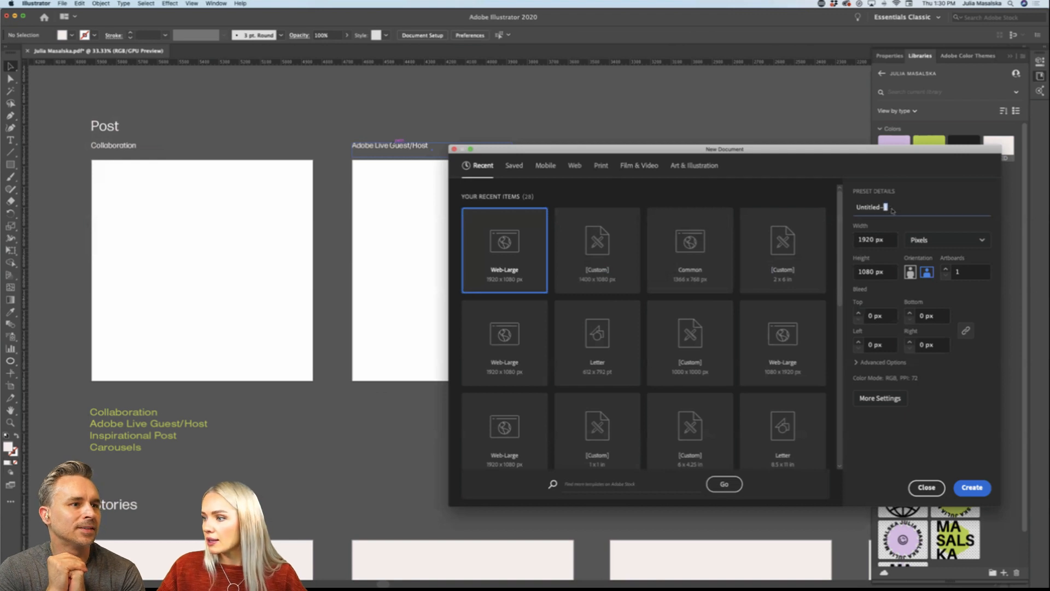
{"action": "triple_click", "coordinate": [891, 208]}
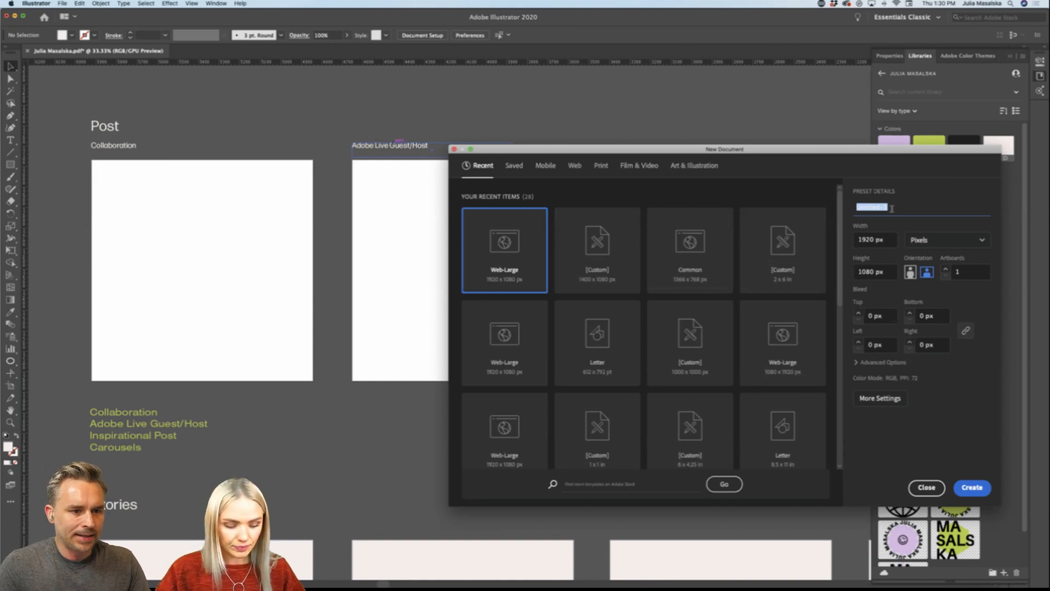
{"action": "type", "text": "Social templates"}
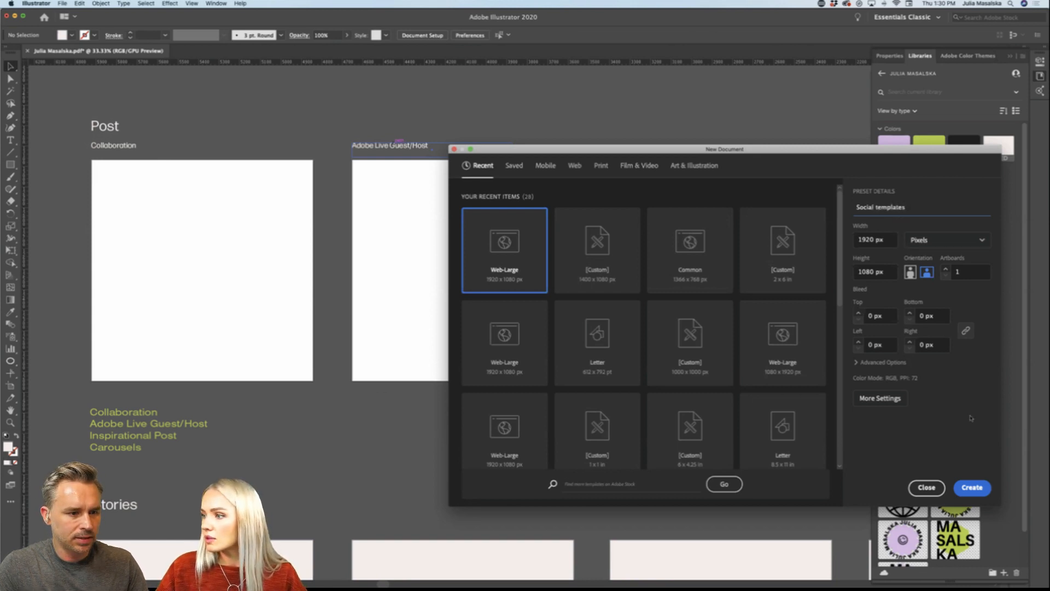
Step: Set the new document to 4 artboards with a width of 1080 px and create it
{"action": "left_click", "coordinate": [946, 268]}
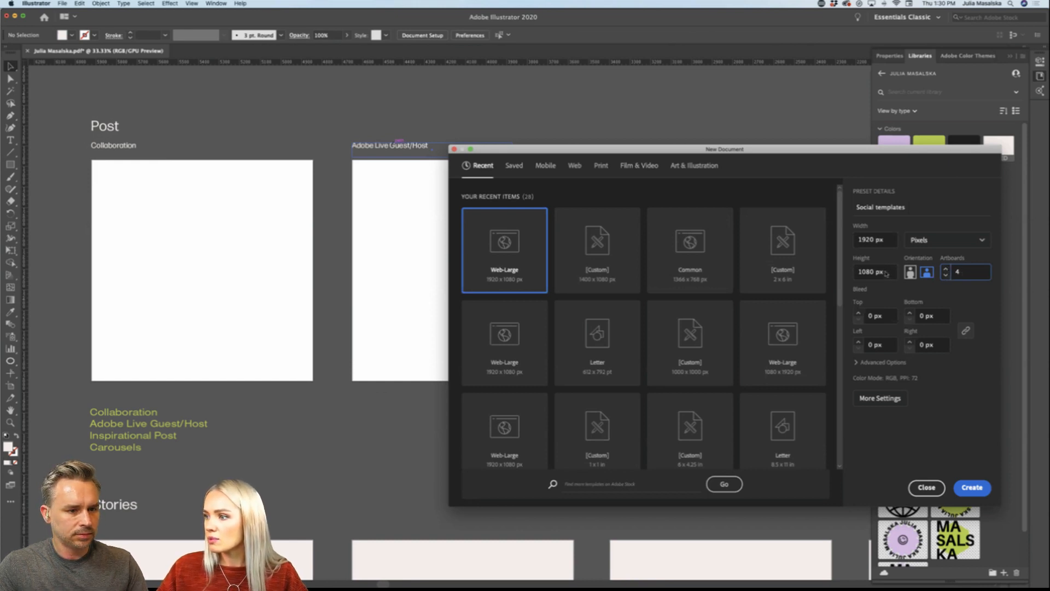
{"action": "left_click", "coordinate": [886, 239]}
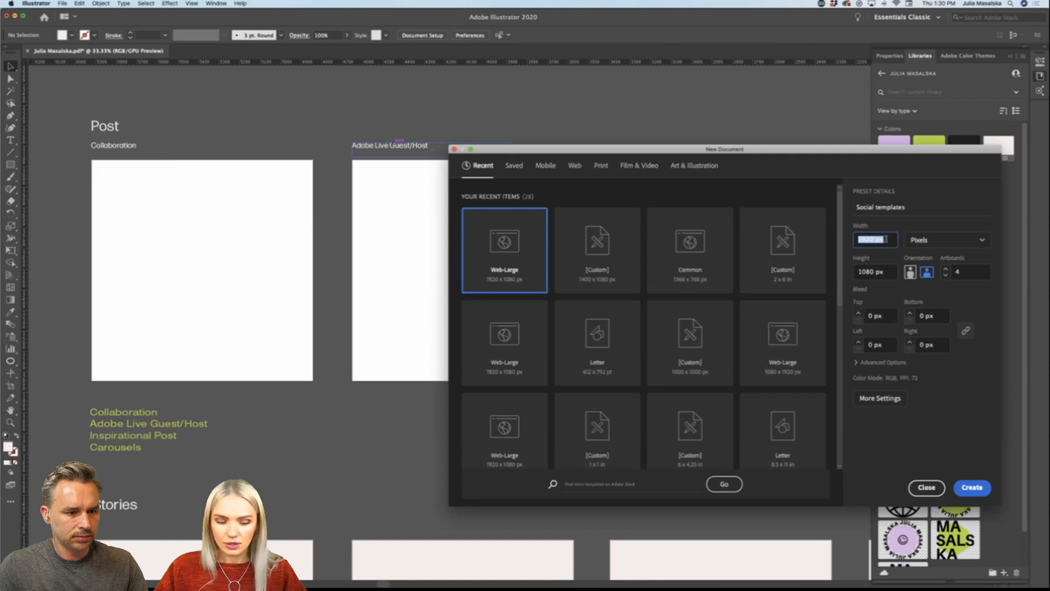
{"action": "type", "text": "1080"}
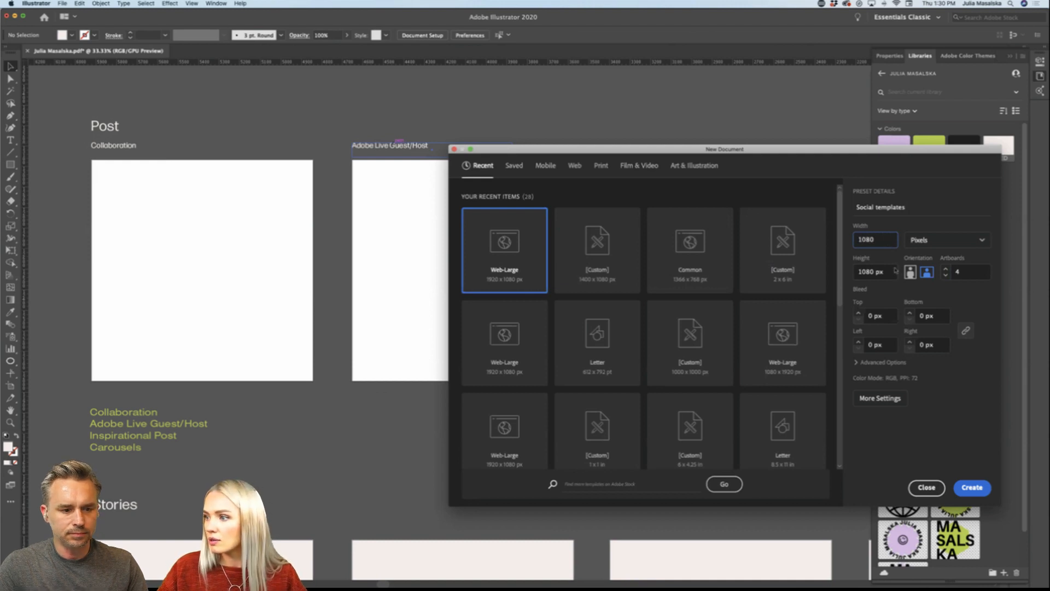
{"action": "left_click", "coordinate": [932, 294]}
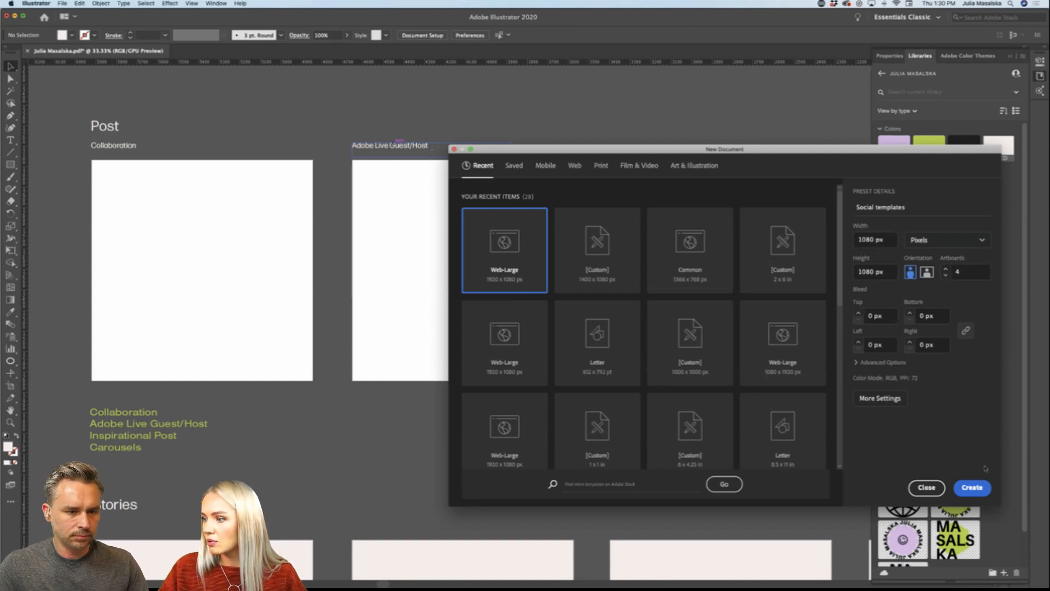
{"action": "key", "text": "Return"}
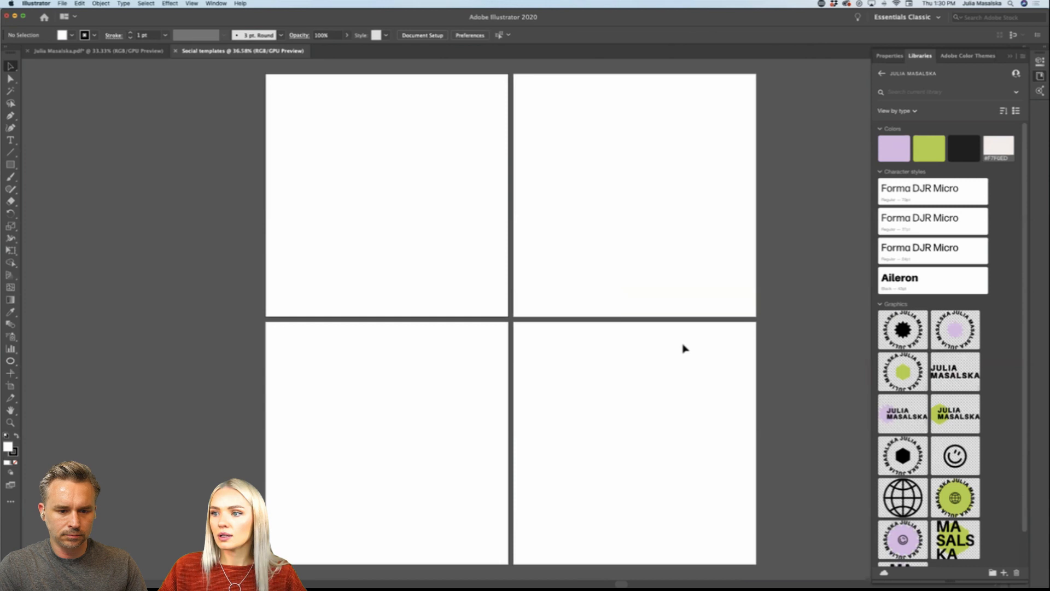
Step: Rearrange the four square artboards from the two-by-two grid into a single horizontal row with gaps between them
{"action": "scroll", "coordinate": [683, 348], "scroll_direction": "down", "scroll_amount": 2}
{"action": "scroll", "coordinate": [684, 349], "scroll_direction": "right", "scroll_amount": 5}
{"action": "scroll", "coordinate": [683, 348], "scroll_direction": "down", "scroll_amount": 2}
{"action": "scroll", "coordinate": [684, 349], "scroll_direction": "right", "scroll_amount": 3}
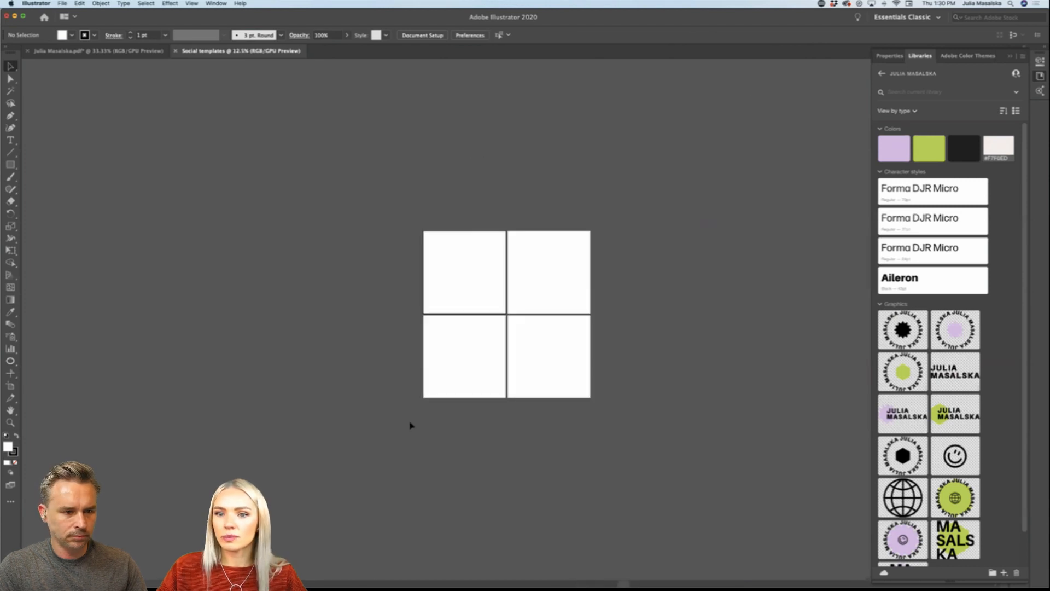
{"action": "left_click", "coordinate": [11, 385]}
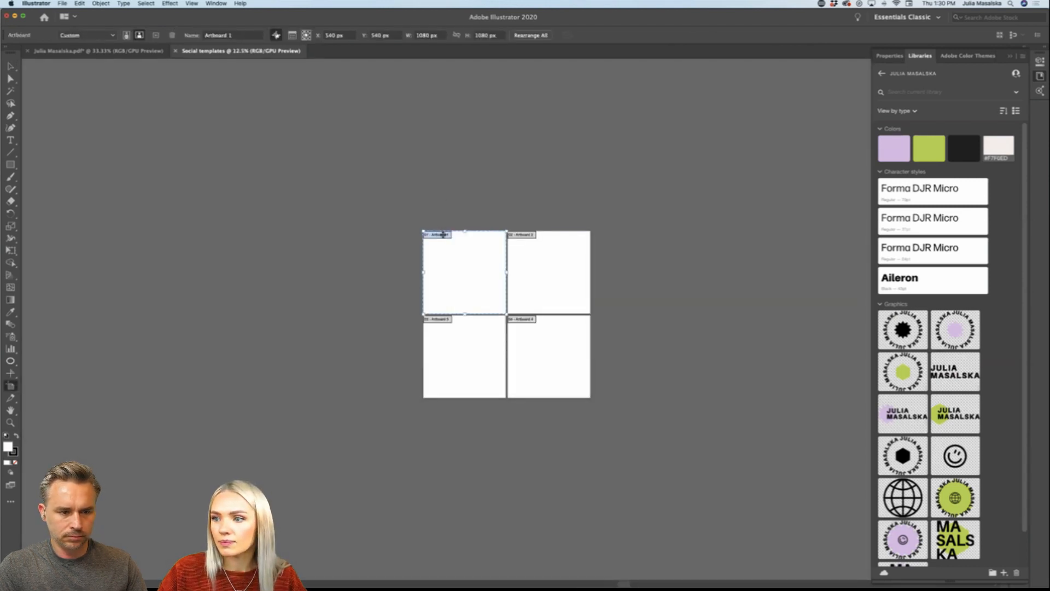
{"action": "left_click_drag", "start_coordinate": [443, 234], "coordinate": [216, 234]}
{"action": "left_click_drag", "start_coordinate": [523, 235], "coordinate": [303, 234]}
{"action": "left_click_drag", "start_coordinate": [445, 328], "coordinate": [422, 235]}
{"action": "left_click_drag", "start_coordinate": [526, 321], "coordinate": [514, 235]}
{"action": "scroll", "coordinate": [548, 289], "scroll_direction": "left", "scroll_amount": 1}
{"action": "scroll", "coordinate": [548, 290], "scroll_direction": "down", "scroll_amount": 1}
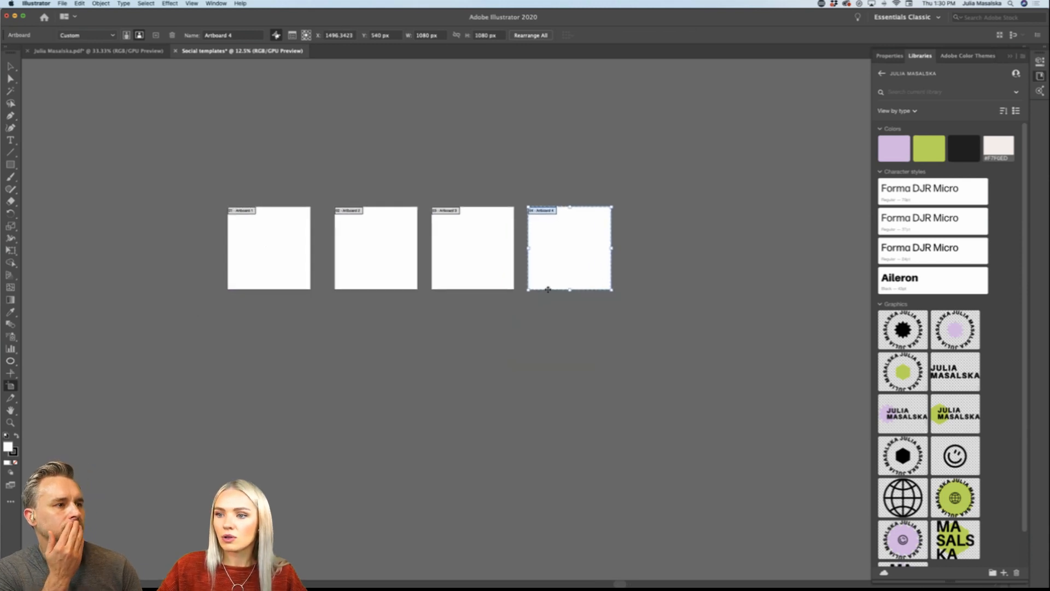
{"action": "key", "text": "super+minus"}
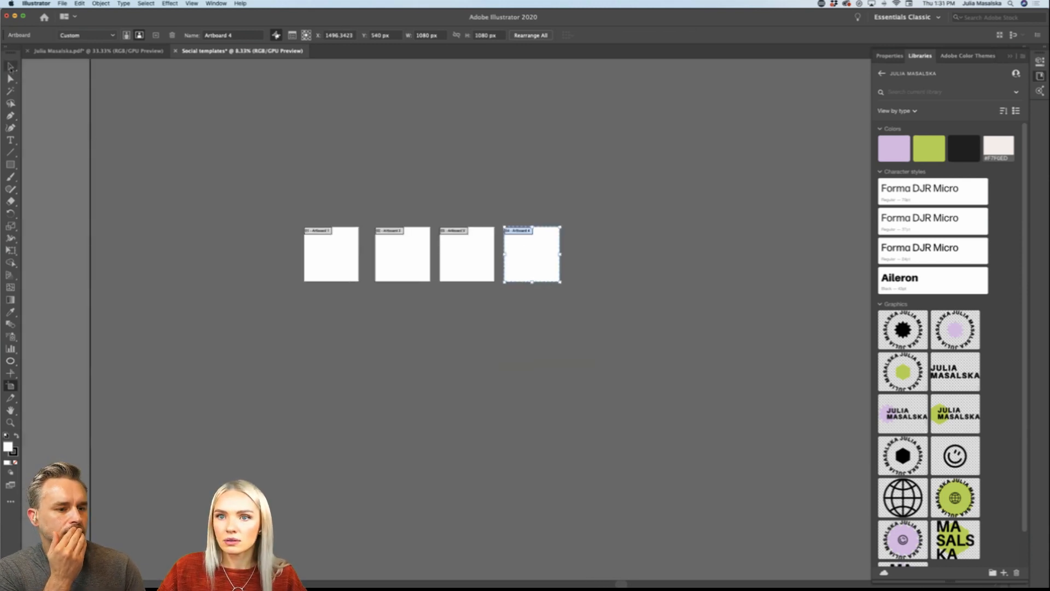
{"action": "left_click", "coordinate": [82, 51]}
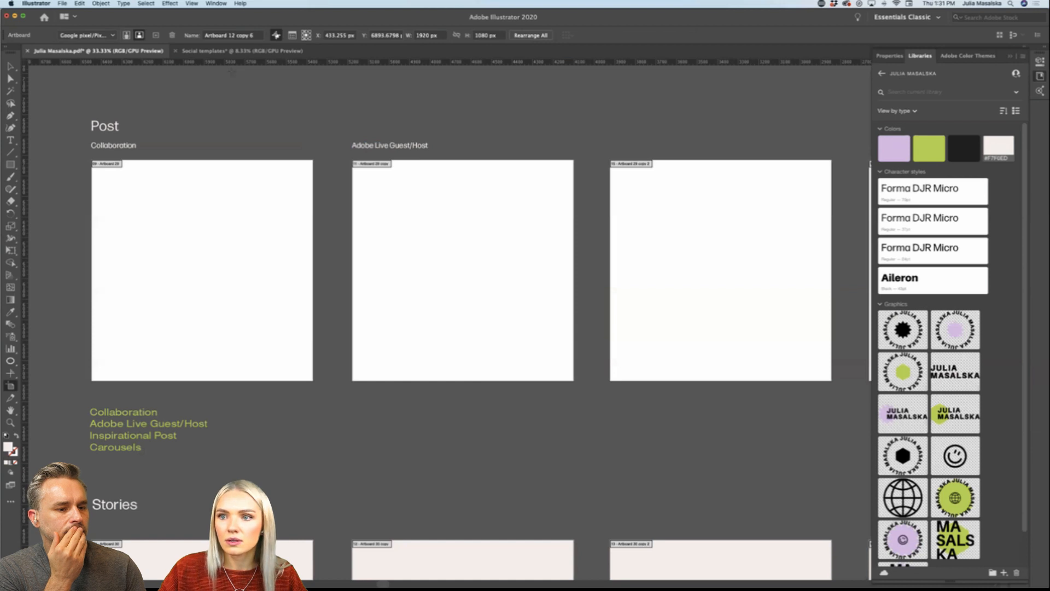
{"action": "left_click", "coordinate": [242, 51]}
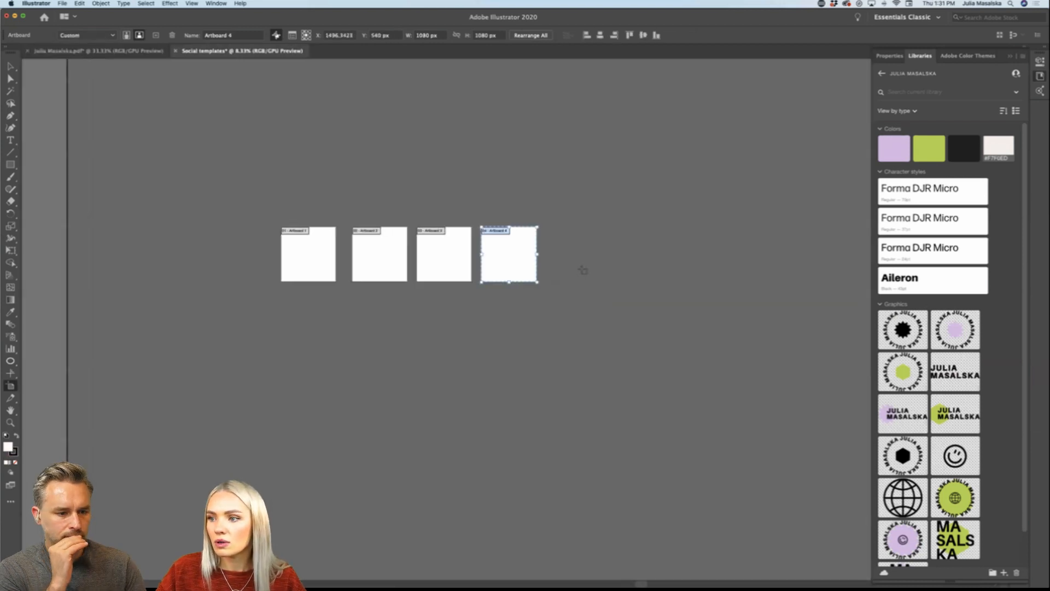
{"action": "scroll", "coordinate": [583, 270], "scroll_direction": "up", "scroll_amount": 3}
{"action": "scroll", "coordinate": [583, 270], "scroll_direction": "right", "scroll_amount": 2}
{"action": "scroll", "coordinate": [583, 270], "scroll_direction": "down", "scroll_amount": 2}
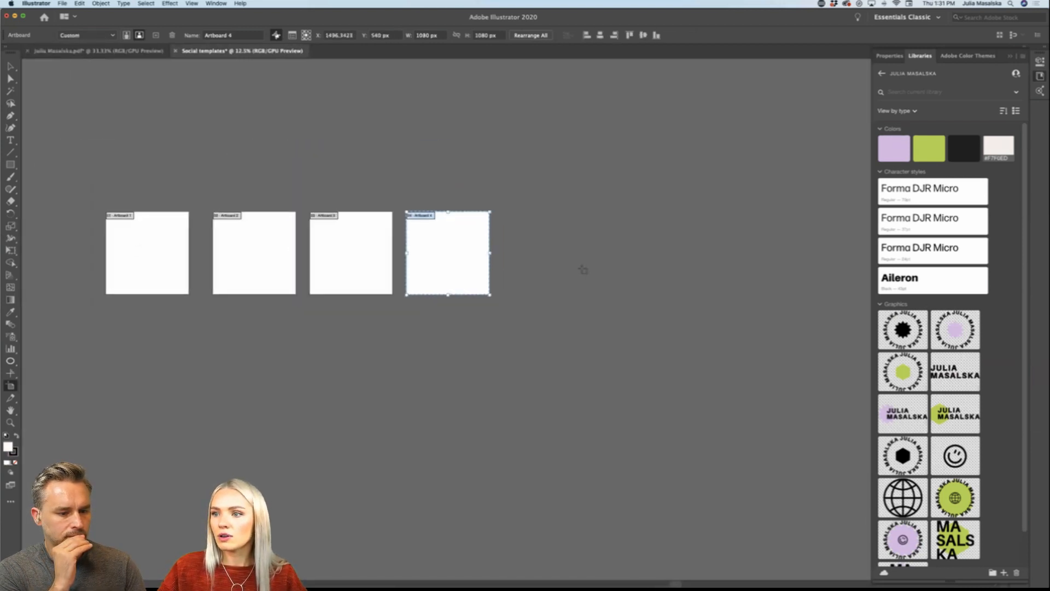
{"action": "scroll", "coordinate": [583, 269], "scroll_direction": "right", "scroll_amount": 2}
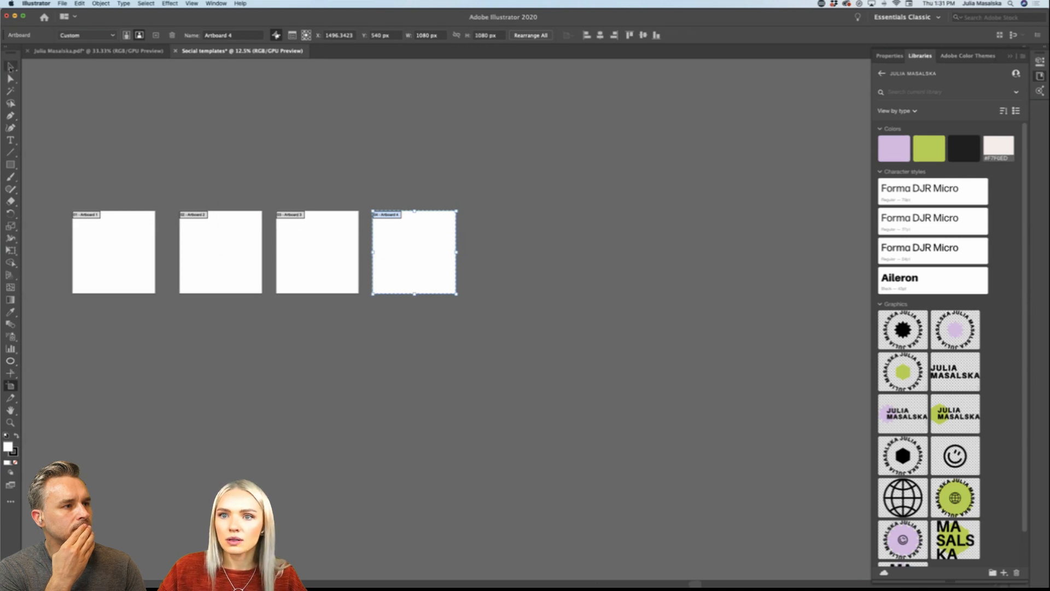
Step: Duplicate the fourth artboard twice, placing the copies edge to edge after it in the row
{"action": "left_click", "coordinate": [10, 66]}
{"action": "key", "text": "shift+o"}
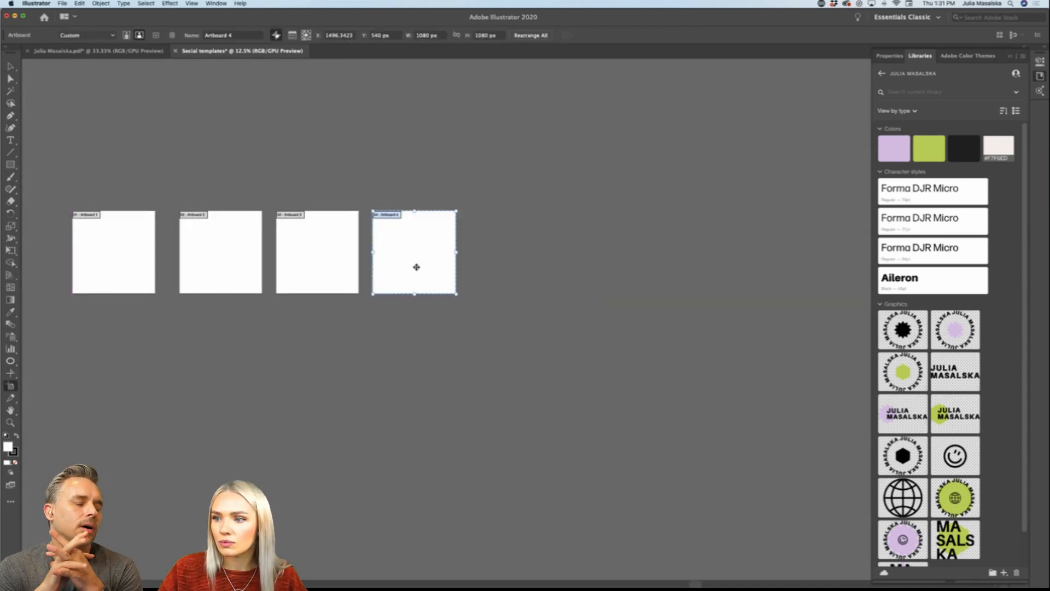
{"action": "left_click_drag", "start_coordinate": [417, 268], "coordinate": [681, 279]}
{"action": "scroll", "coordinate": [500, 271], "scroll_direction": "up", "scroll_amount": 3}
{"action": "scroll", "coordinate": [499, 270], "scroll_direction": "right", "scroll_amount": 4}
{"action": "scroll", "coordinate": [500, 270], "scroll_direction": "up", "scroll_amount": 2}
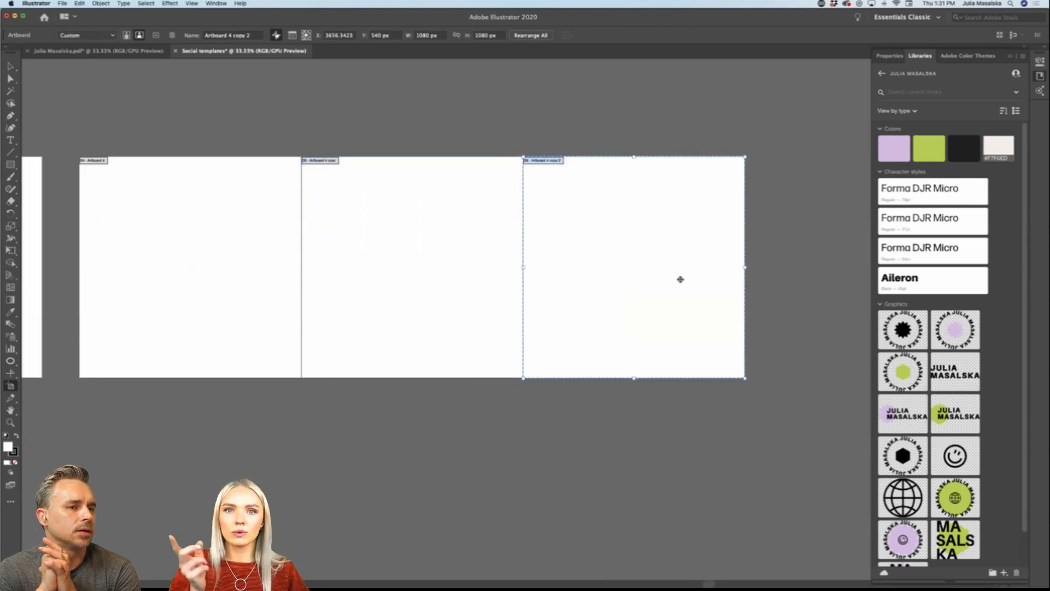
{"action": "scroll", "coordinate": [680, 280], "scroll_direction": "down", "scroll_amount": 2}
{"action": "scroll", "coordinate": [679, 278], "scroll_direction": "right", "scroll_amount": 4}
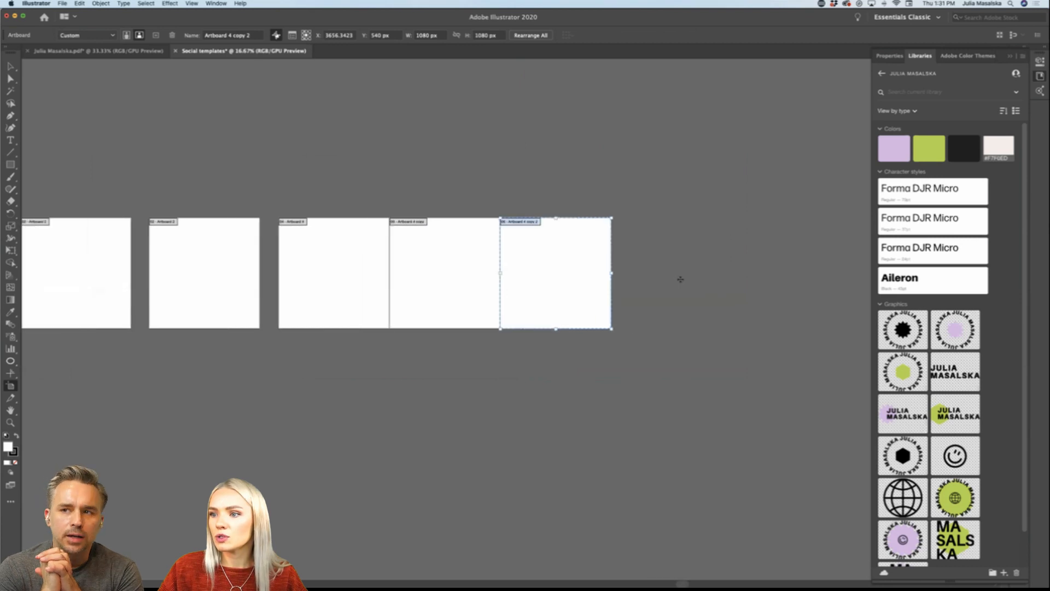
Step: Add four more artboard copies edge to edge to complete a seven-artboard carousel strip and exit artboard editing
{"action": "left_click_drag", "start_coordinate": [518, 286], "coordinate": [626, 287]}
{"action": "scroll", "coordinate": [574, 286], "scroll_direction": "right", "scroll_amount": 3}
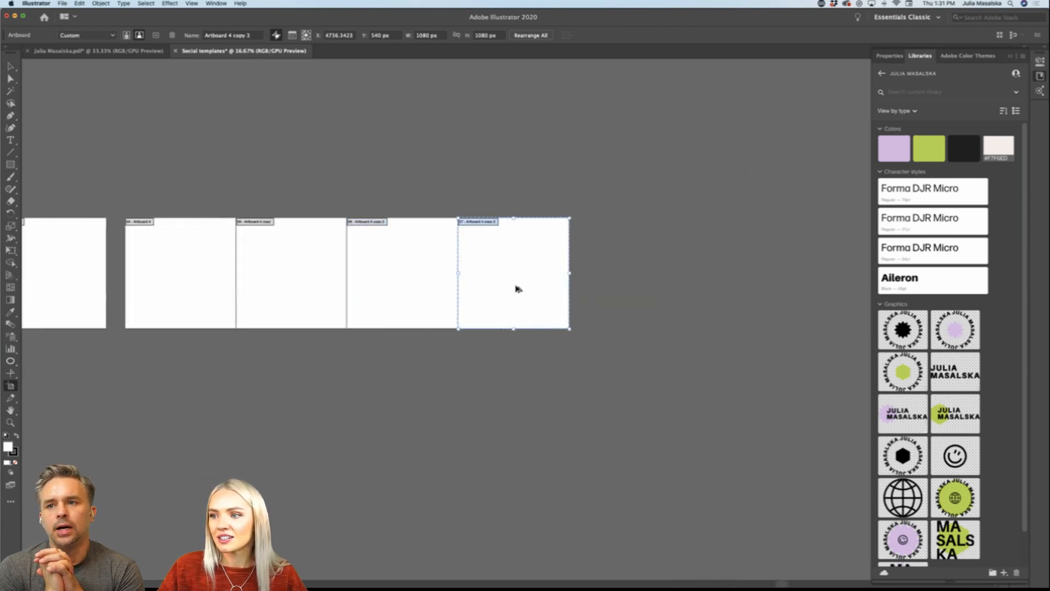
{"action": "left_click_drag", "start_coordinate": [514, 287], "coordinate": [732, 295]}
{"action": "scroll", "coordinate": [625, 286], "scroll_direction": "right", "scroll_amount": 3}
{"action": "scroll", "coordinate": [666, 286], "scroll_direction": "right", "scroll_amount": 1}
{"action": "scroll", "coordinate": [640, 288], "scroll_direction": "right", "scroll_amount": 3}
{"action": "key", "text": "v"}
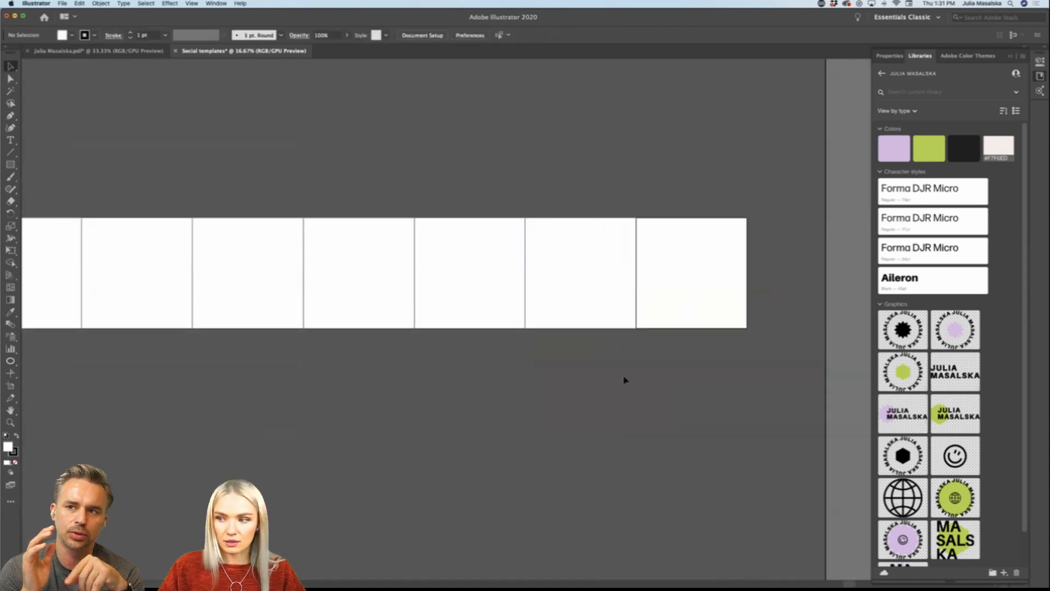
{"action": "scroll", "coordinate": [507, 376], "scroll_direction": "left", "scroll_amount": 3}
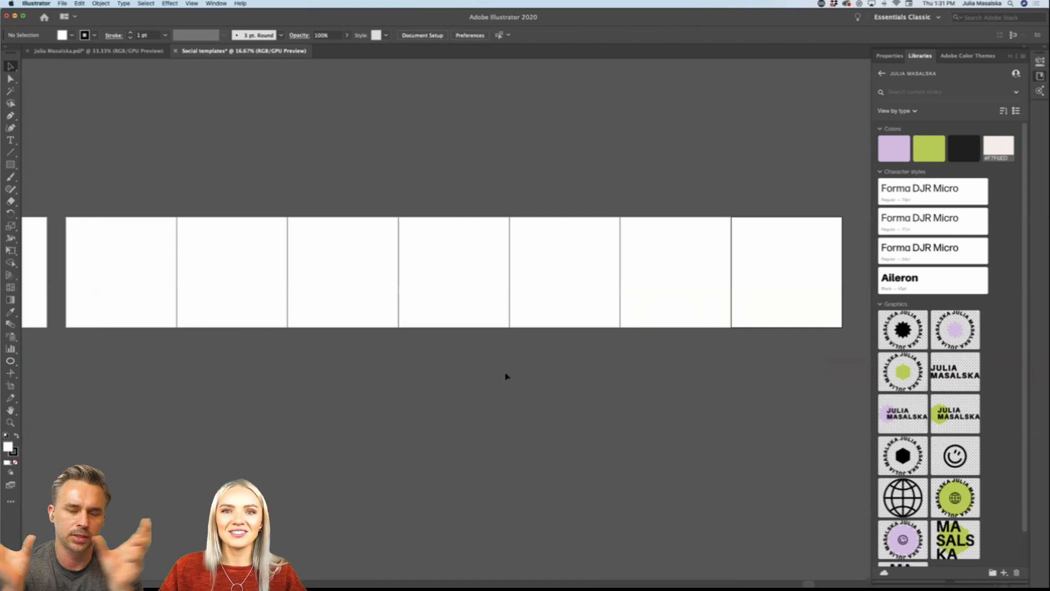
{"action": "scroll", "coordinate": [506, 375], "scroll_direction": "left", "scroll_amount": 2}
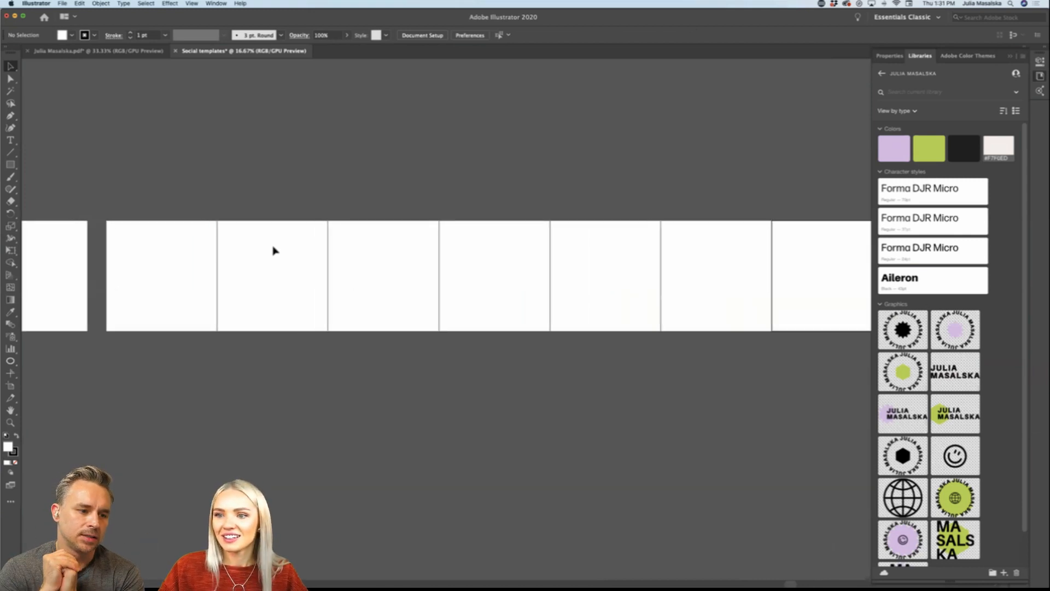
{"action": "key", "text": "super+1"}
{"action": "scroll", "coordinate": [273, 250], "scroll_direction": "left", "scroll_amount": 5}
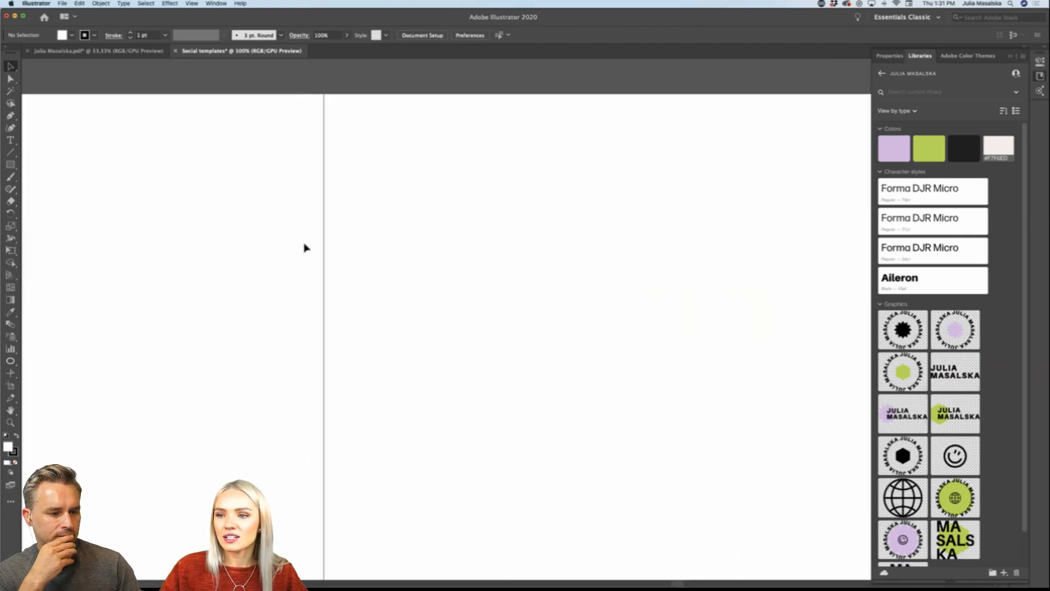
{"action": "scroll", "coordinate": [323, 243], "scroll_direction": "down", "scroll_amount": 5}
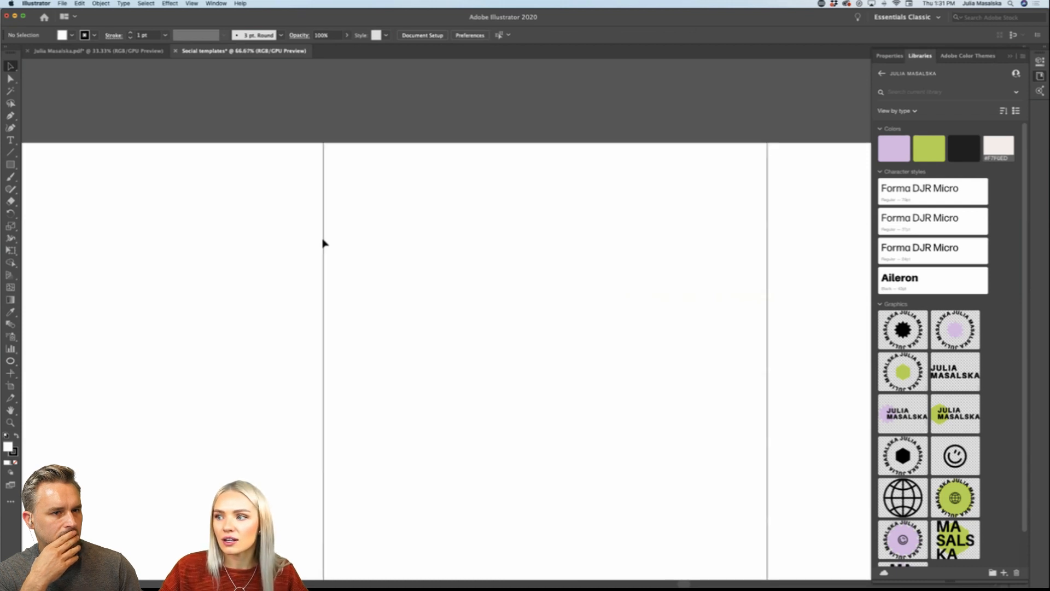
Step: Place the lilac circular badge from the library across the seam between the third and fourth carousel artboards, and delete it
{"action": "scroll", "coordinate": [713, 263], "scroll_direction": "right", "scroll_amount": 5}
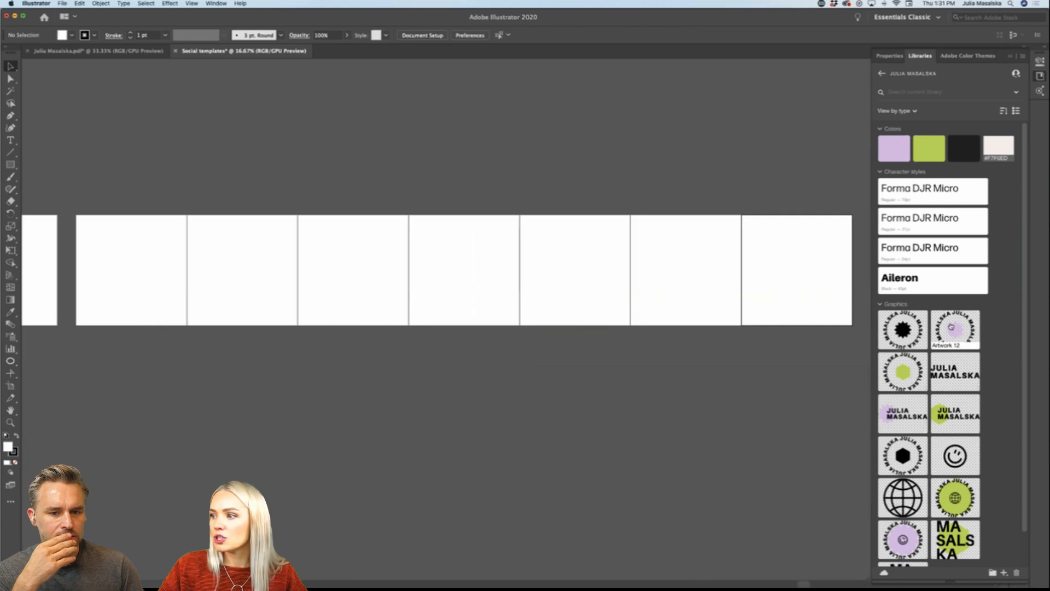
{"action": "left_click_drag", "start_coordinate": [955, 328], "coordinate": [554, 255]}
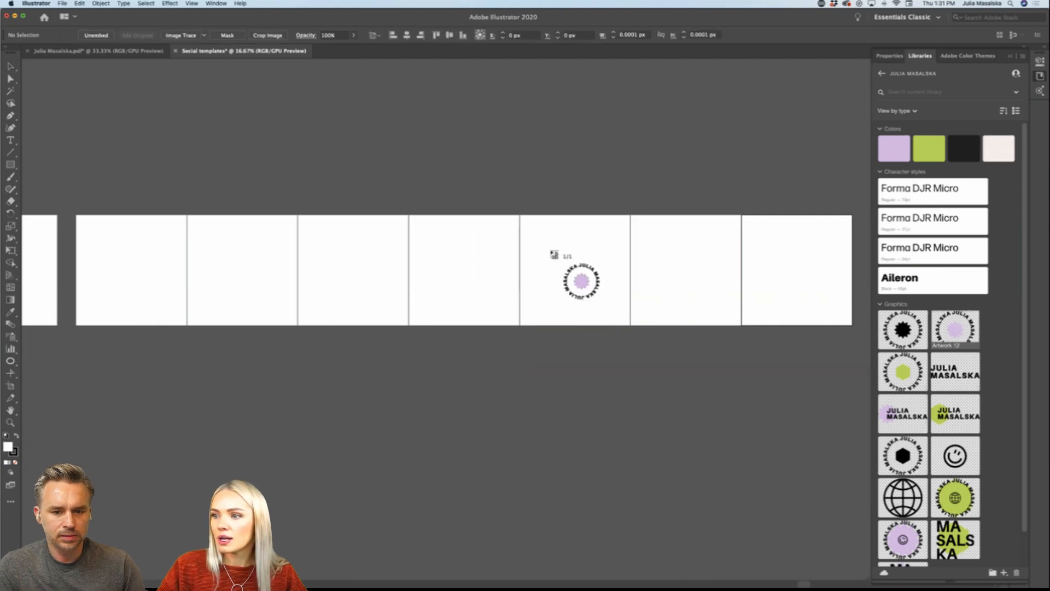
{"action": "left_click", "coordinate": [463, 234]}
{"action": "left_click_drag", "start_coordinate": [454, 244], "coordinate": [410, 274]}
{"action": "left_click_drag", "start_coordinate": [463, 251], "coordinate": [426, 269]}
{"action": "left_click", "coordinate": [462, 310]}
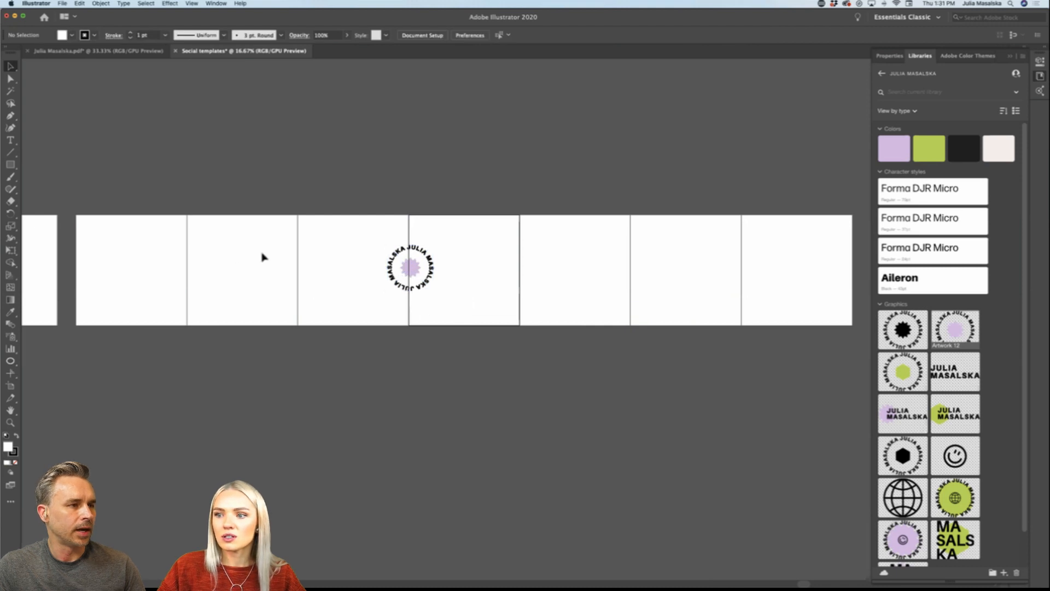
{"action": "left_click", "coordinate": [408, 269]}
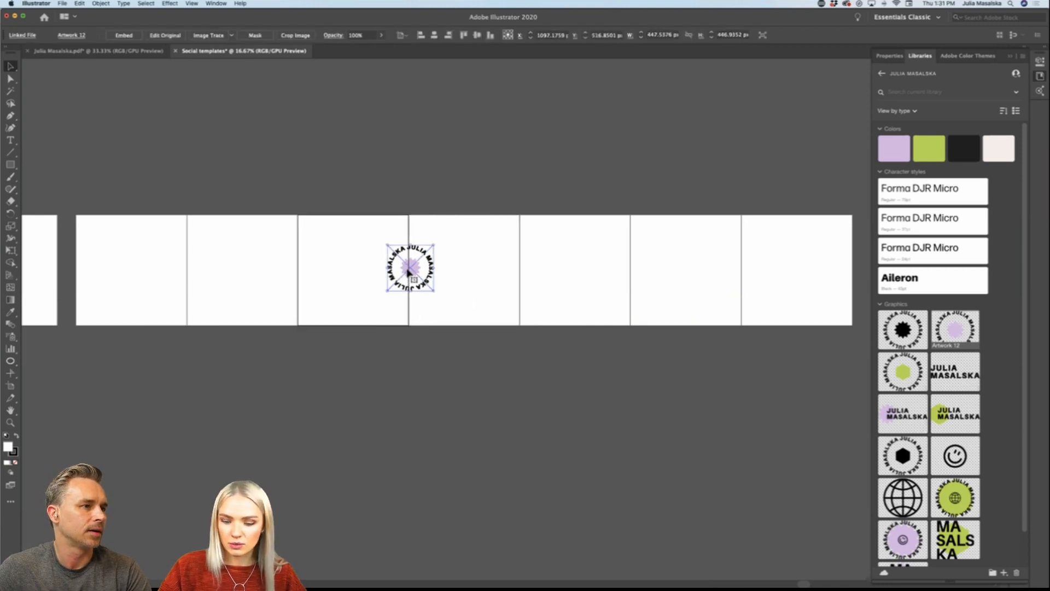
{"action": "key", "text": "Delete"}
Step: Duplicate the first square artboard directly below the original to start a second row
{"action": "scroll", "coordinate": [406, 268], "scroll_direction": "left", "scroll_amount": 1}
{"action": "scroll", "coordinate": [406, 274], "scroll_direction": "left", "scroll_amount": 5}
{"action": "scroll", "coordinate": [406, 274], "scroll_direction": "down", "scroll_amount": 1}
{"action": "key", "text": "super+minus"}
{"action": "key", "text": "super+minus"}
{"action": "scroll", "coordinate": [406, 274], "scroll_direction": "left", "scroll_amount": 3}
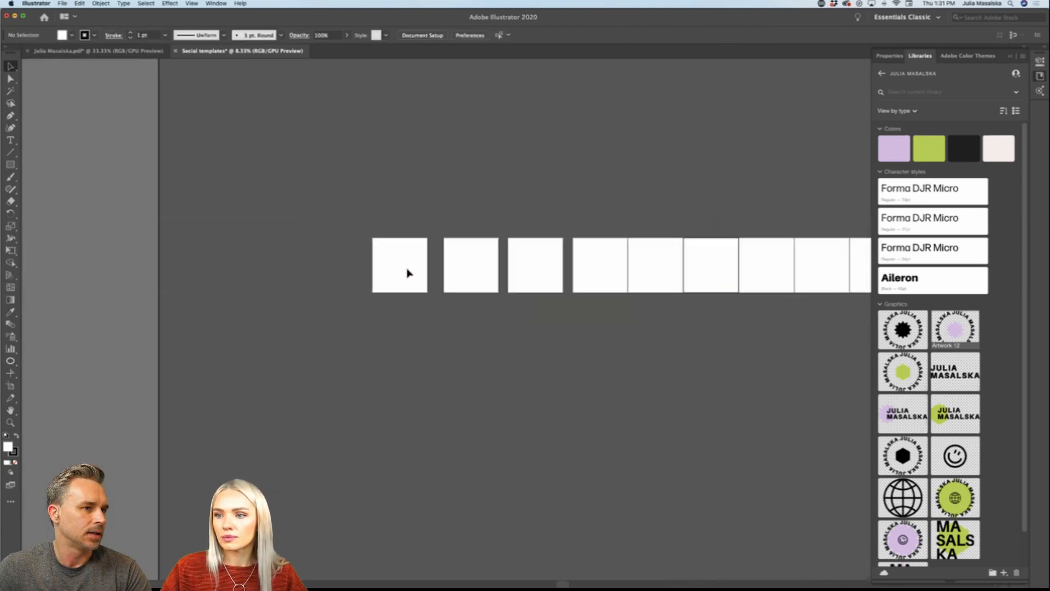
{"action": "scroll", "coordinate": [406, 274], "scroll_direction": "down", "scroll_amount": 1}
{"action": "scroll", "coordinate": [407, 272], "scroll_direction": "right", "scroll_amount": 3}
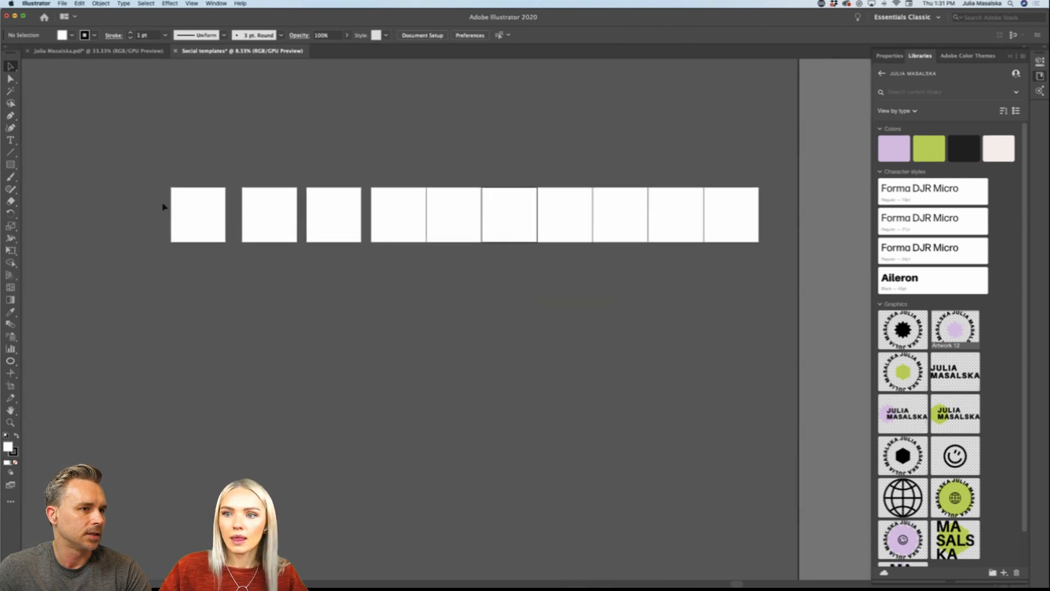
{"action": "key", "text": "shift+o"}
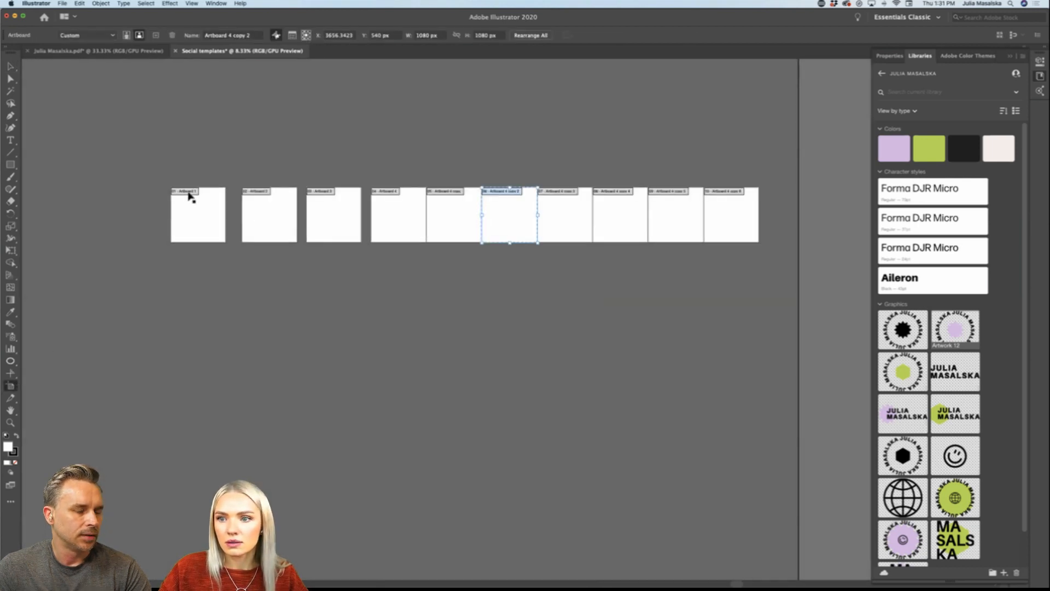
{"action": "left_click_drag", "start_coordinate": [188, 198], "coordinate": [187, 290]}
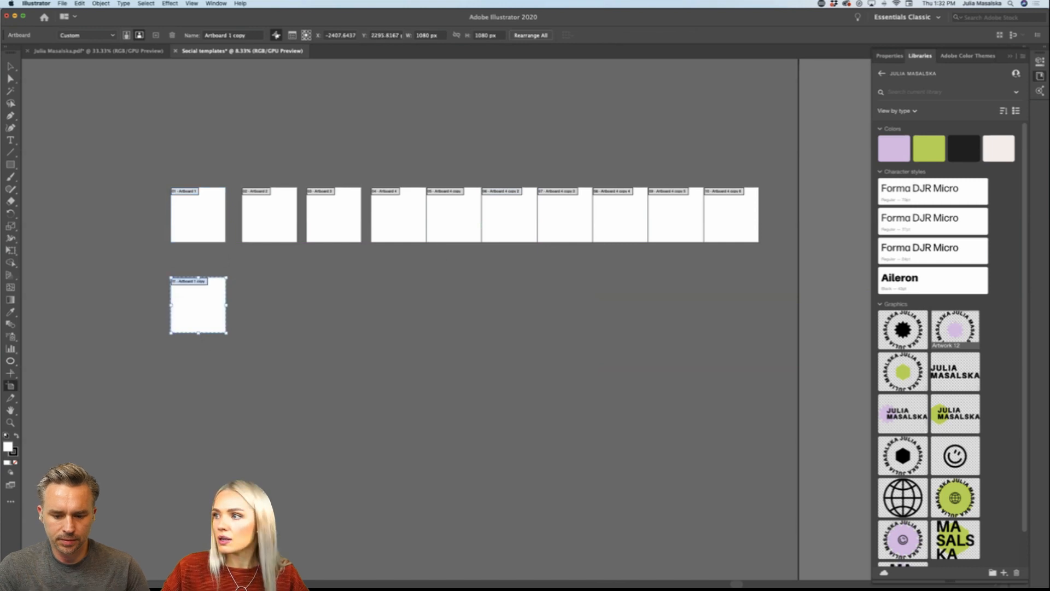
Step: Set the copied artboard's height to 1920 px, lower it, and duplicate it twice to form a row of three story artboards
{"action": "left_click", "coordinate": [889, 56]}
{"action": "double_click", "coordinate": [987, 114]}
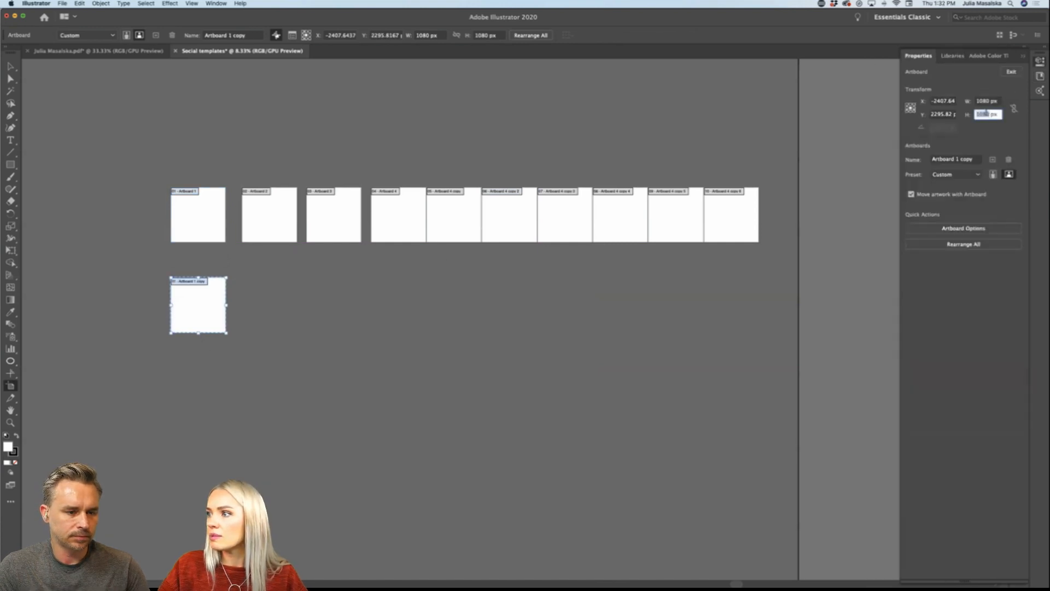
{"action": "type", "text": "1"}
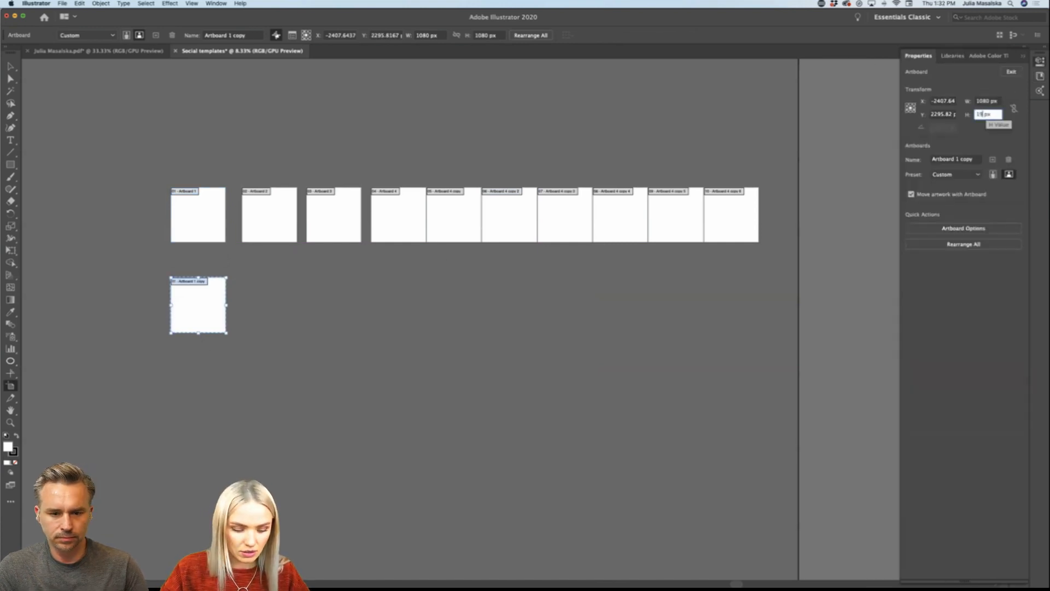
{"action": "type", "text": "920"}
{"action": "key", "text": "Return"}
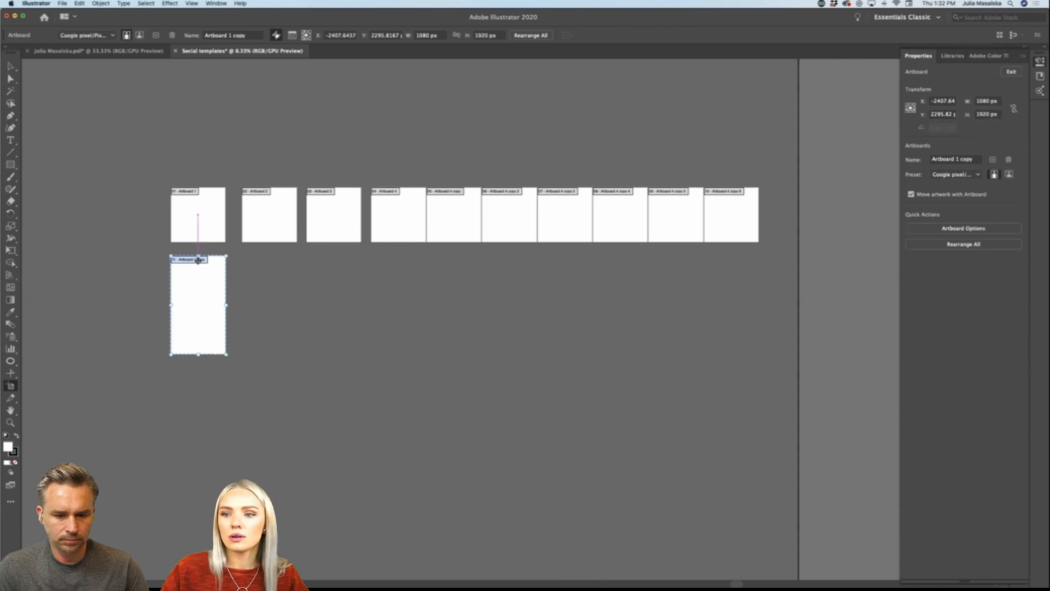
{"action": "left_click_drag", "start_coordinate": [200, 260], "coordinate": [338, 294]}
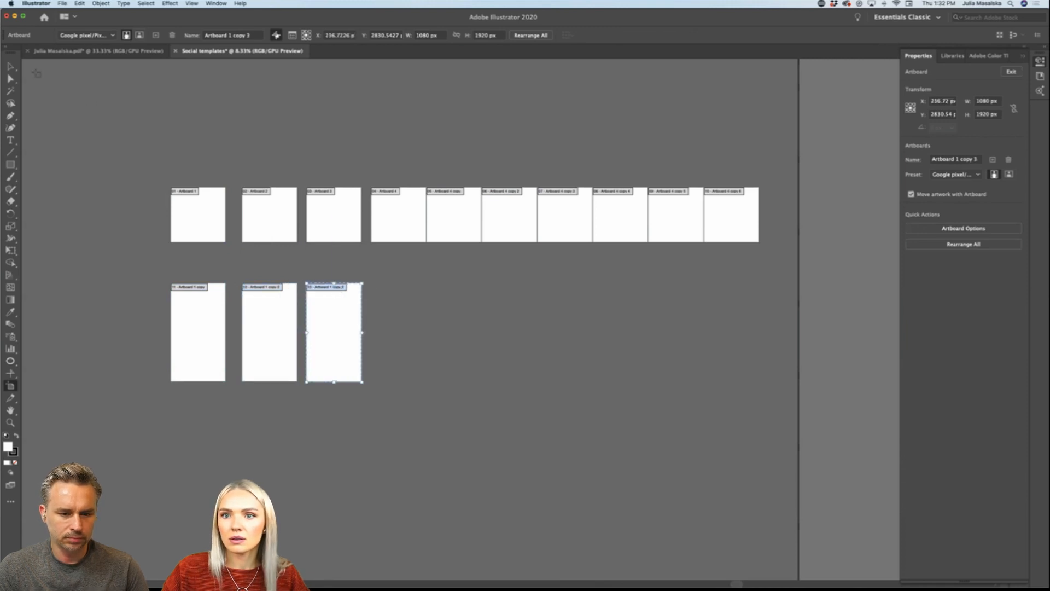
Step: Examine the labeled Post and Stories artboard layout in the brand document for comparison with the Social templates document
{"action": "left_click", "coordinate": [60, 51]}
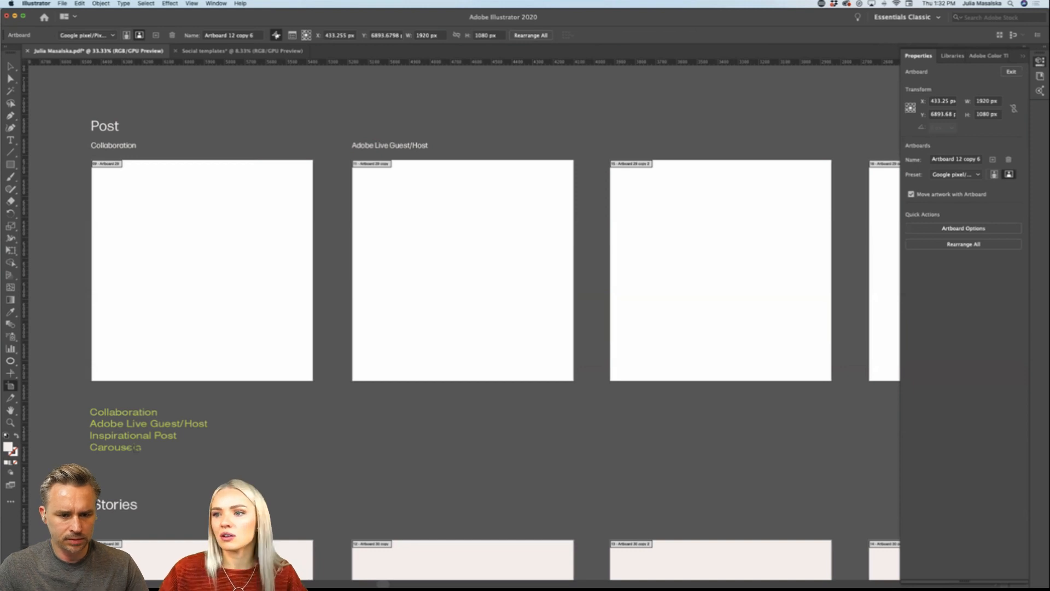
{"action": "scroll", "coordinate": [136, 448], "scroll_direction": "down", "scroll_amount": 10}
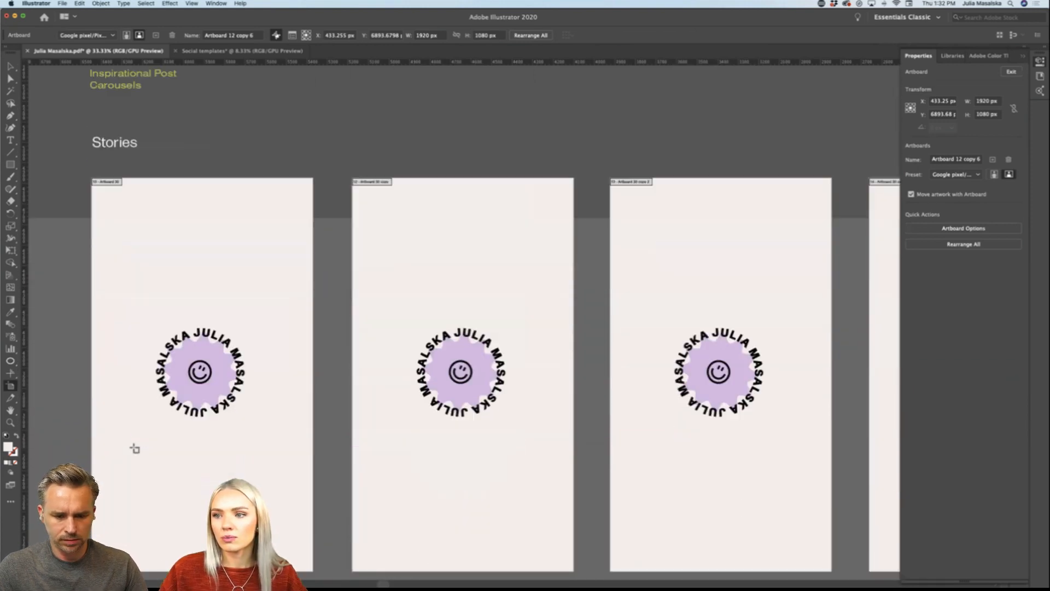
{"action": "scroll", "coordinate": [135, 448], "scroll_direction": "up", "scroll_amount": 2}
{"action": "scroll", "coordinate": [135, 448], "scroll_direction": "down", "scroll_amount": 3}
{"action": "scroll", "coordinate": [135, 450], "scroll_direction": "down", "scroll_amount": 2}
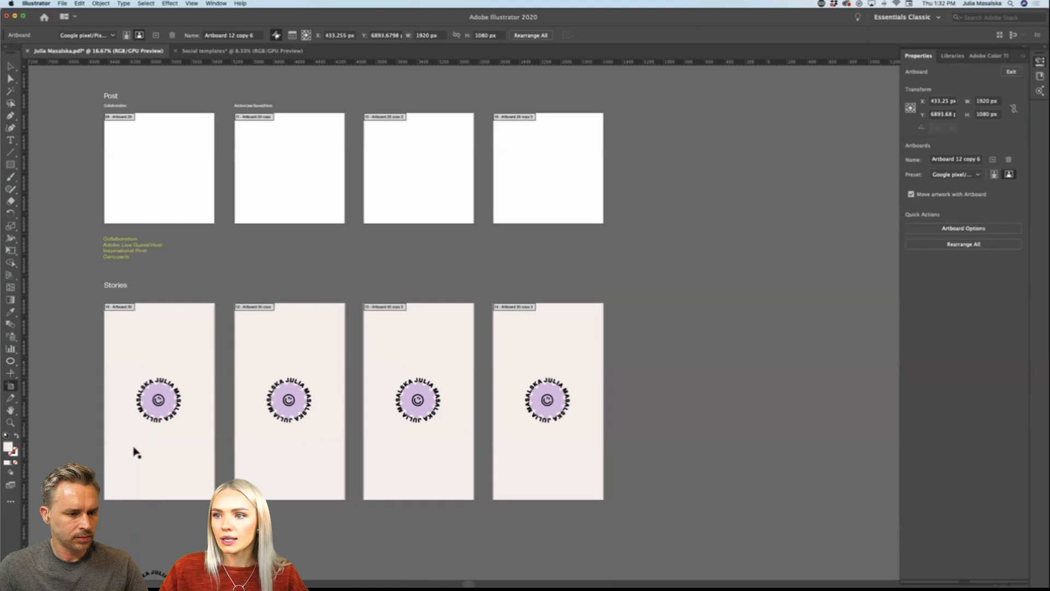
{"action": "scroll", "coordinate": [135, 450], "scroll_direction": "up", "scroll_amount": 1}
{"action": "scroll", "coordinate": [135, 450], "scroll_direction": "left", "scroll_amount": 1}
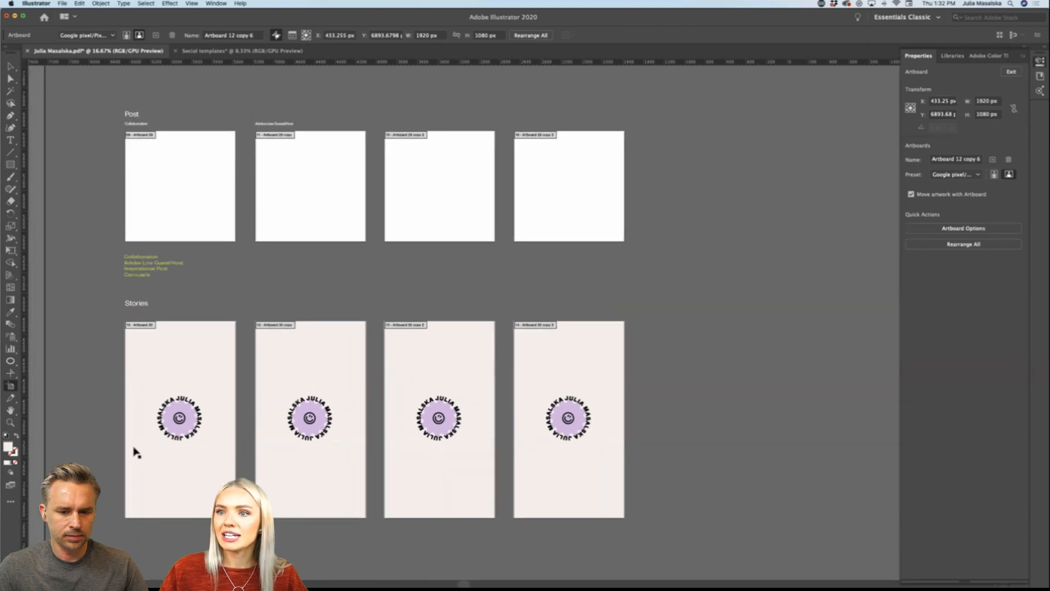
{"action": "left_click", "coordinate": [230, 52]}
{"action": "left_click", "coordinate": [82, 51]}
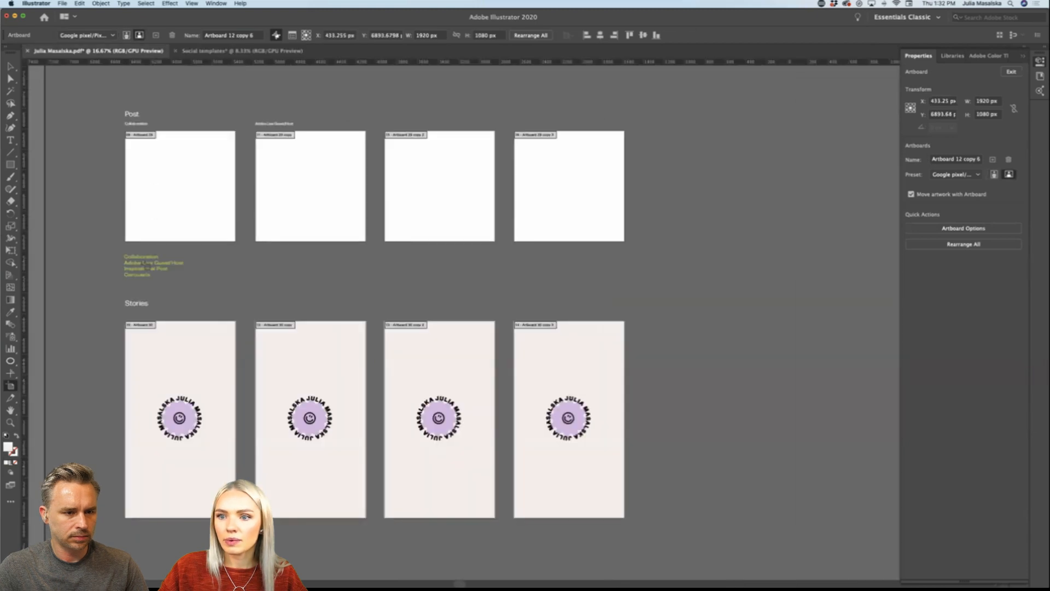
Step: Select the green list of post types below the post artboards in the brand document and return to the Social templates document
{"action": "left_click_drag", "start_coordinate": [124, 255], "coordinate": [201, 308]}
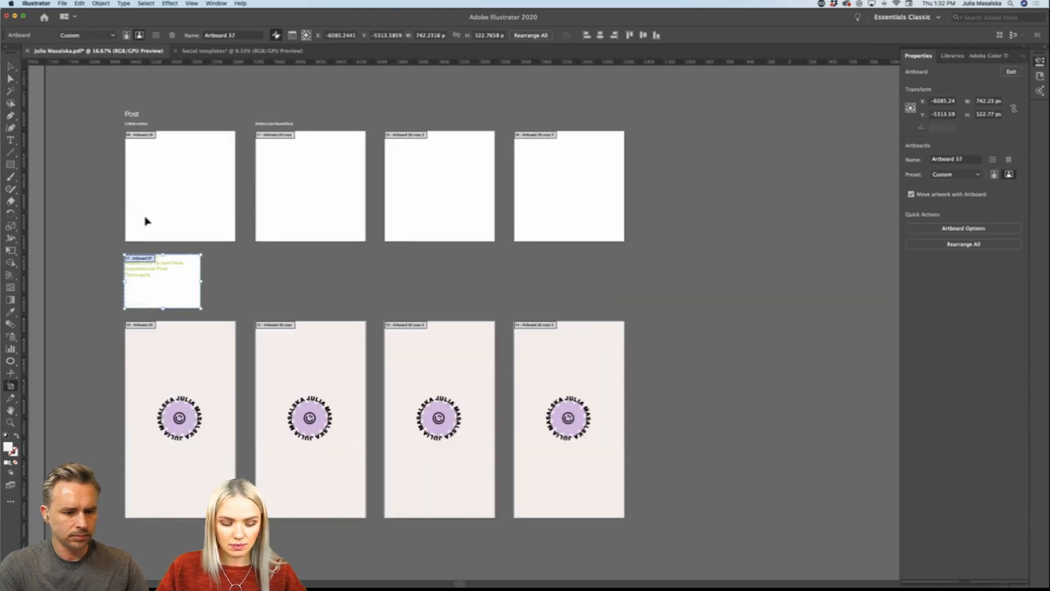
{"action": "key", "text": "super+z"}
{"action": "key", "text": "v"}
{"action": "left_click", "coordinate": [171, 272]}
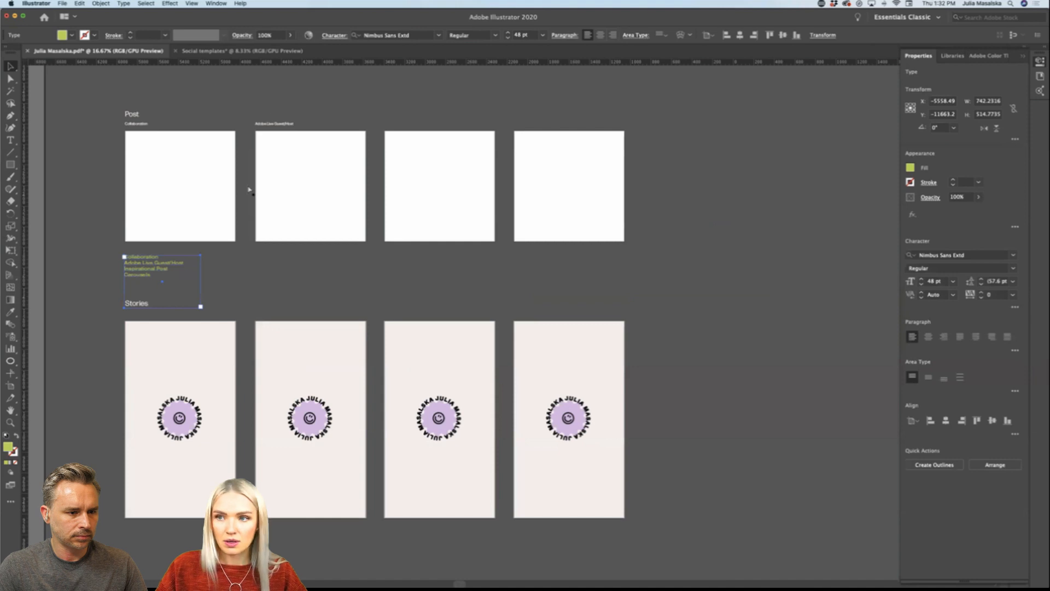
{"action": "left_click", "coordinate": [241, 51]}
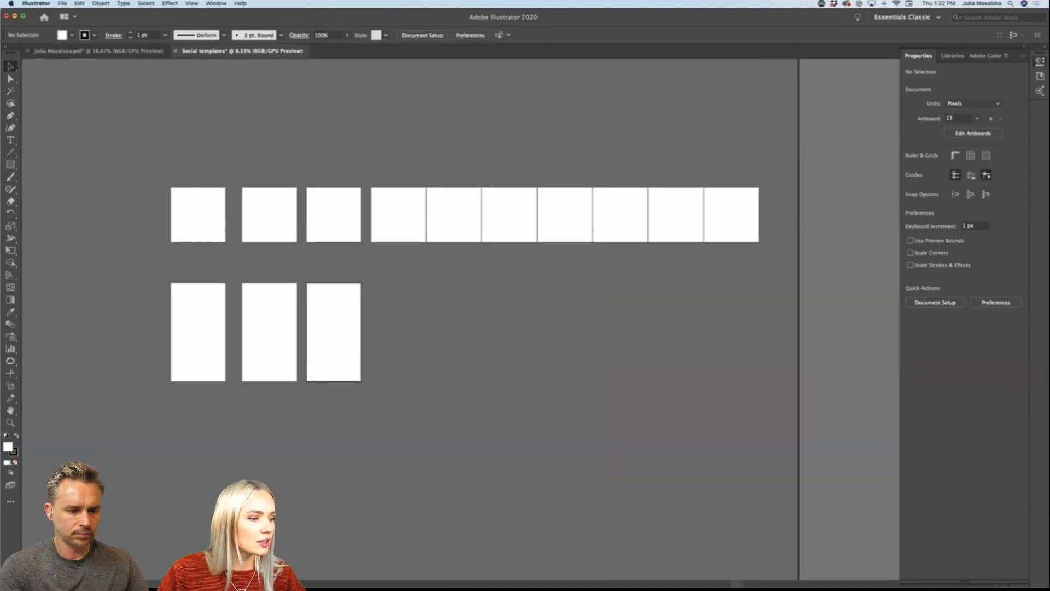
{"action": "key", "text": "super+Tab"}
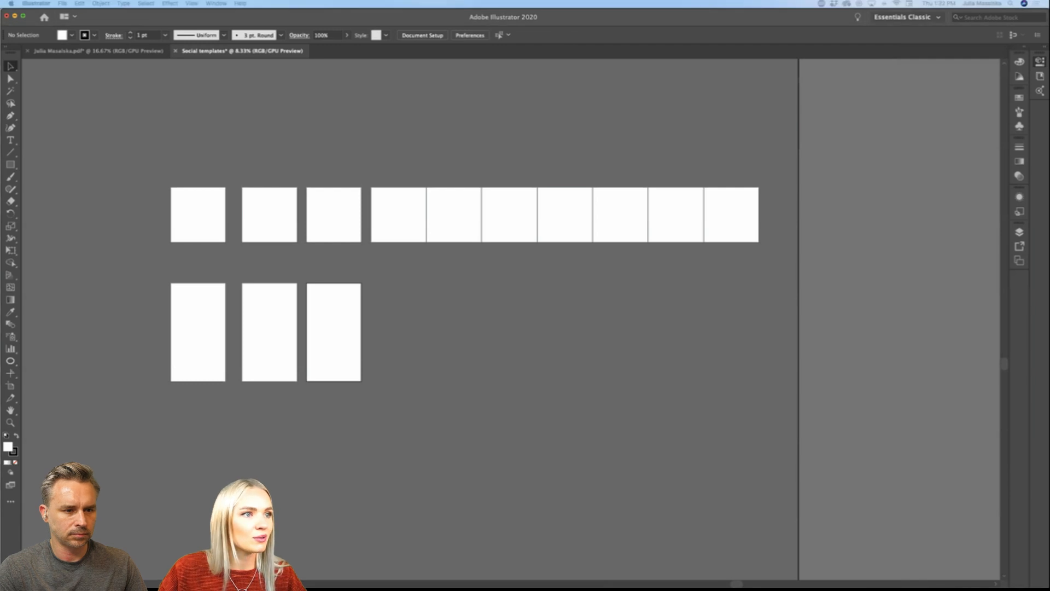
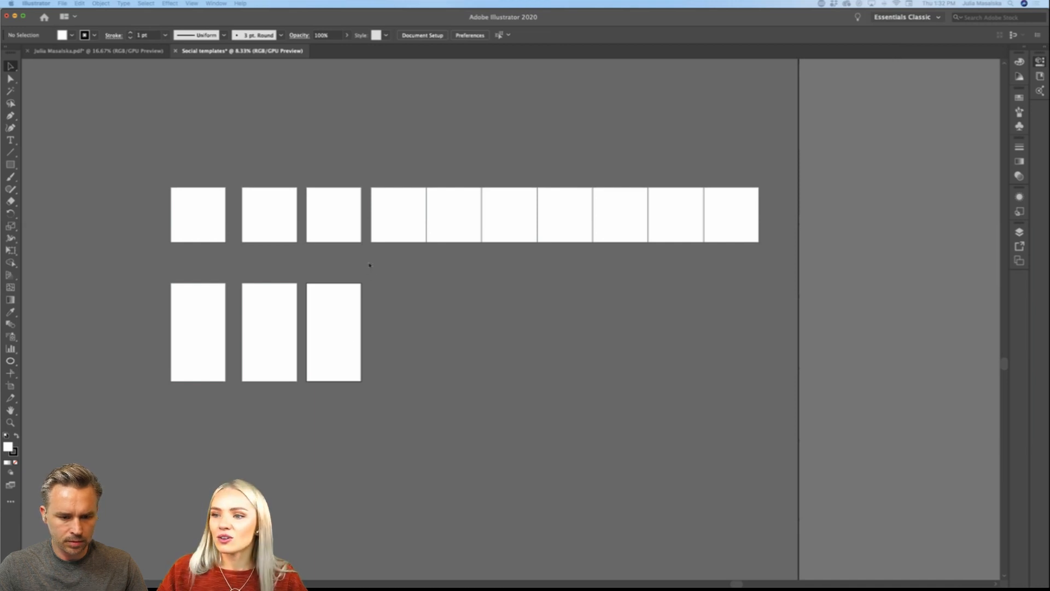
Step: Copy the green list of post types from the brand document and return to the Social templates document
{"action": "scroll", "coordinate": [369, 266], "scroll_direction": "up", "scroll_amount": 1}
{"action": "scroll", "coordinate": [370, 265], "scroll_direction": "left", "scroll_amount": 3}
{"action": "scroll", "coordinate": [298, 235], "scroll_direction": "up", "scroll_amount": 2}
{"action": "scroll", "coordinate": [298, 235], "scroll_direction": "left", "scroll_amount": 3}
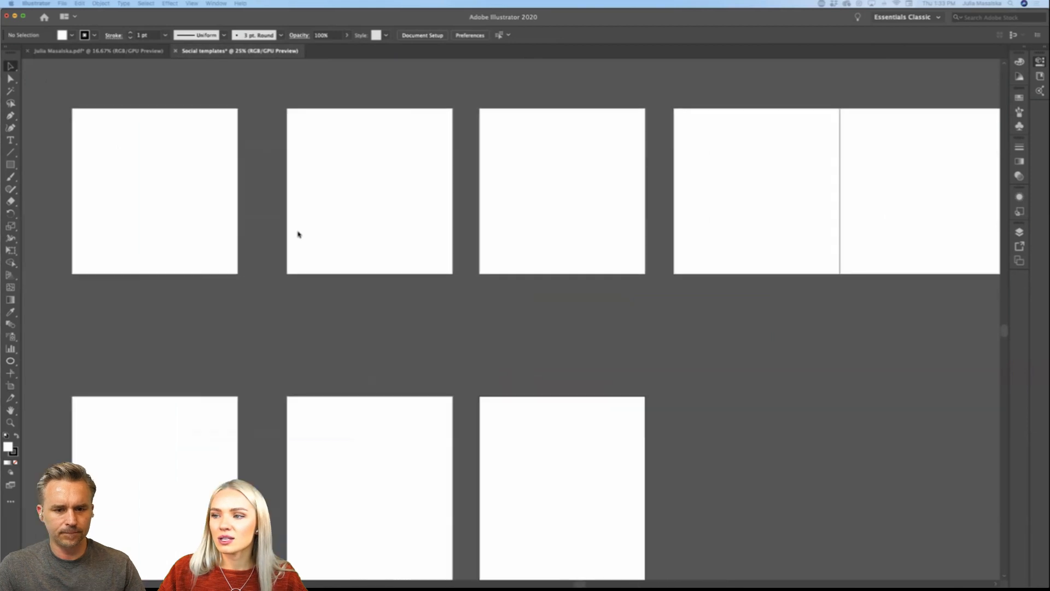
{"action": "scroll", "coordinate": [299, 235], "scroll_direction": "left", "scroll_amount": 2}
{"action": "left_click", "coordinate": [109, 52]}
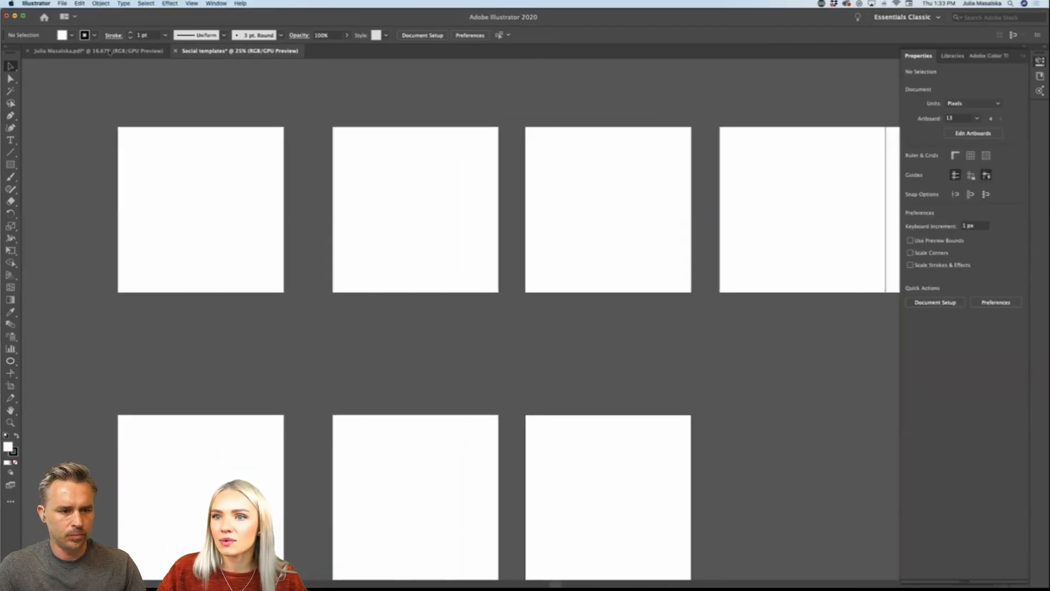
{"action": "left_click", "coordinate": [110, 52]}
{"action": "scroll", "coordinate": [282, 192], "scroll_direction": "left", "scroll_amount": 2}
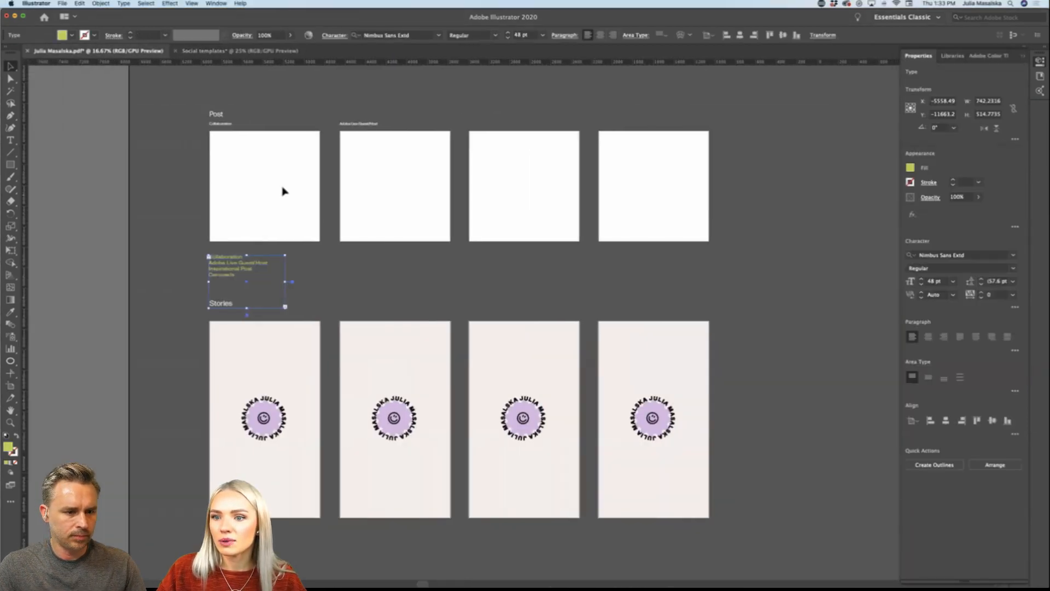
{"action": "left_click", "coordinate": [260, 51]}
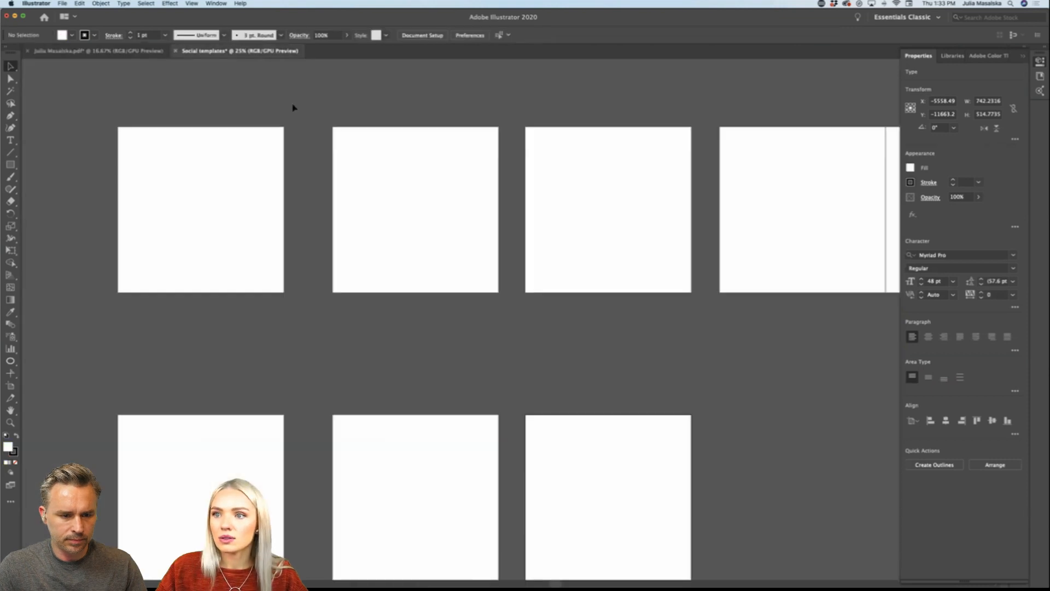
Step: Paste the list of post types and place it below the first square artboard, aligned with its edge
{"action": "scroll", "coordinate": [287, 264], "scroll_direction": "up", "scroll_amount": 1}
{"action": "scroll", "coordinate": [287, 264], "scroll_direction": "left", "scroll_amount": 1}
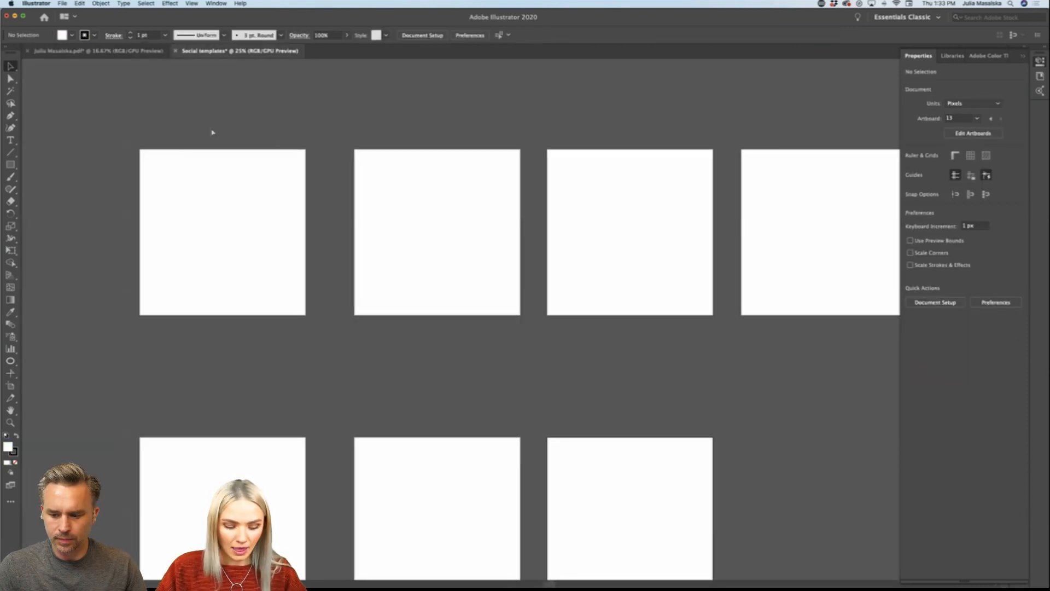
{"action": "key", "text": "super+v"}
{"action": "left_click_drag", "start_coordinate": [464, 287], "coordinate": [159, 346]}
{"action": "double_click", "coordinate": [159, 345]}
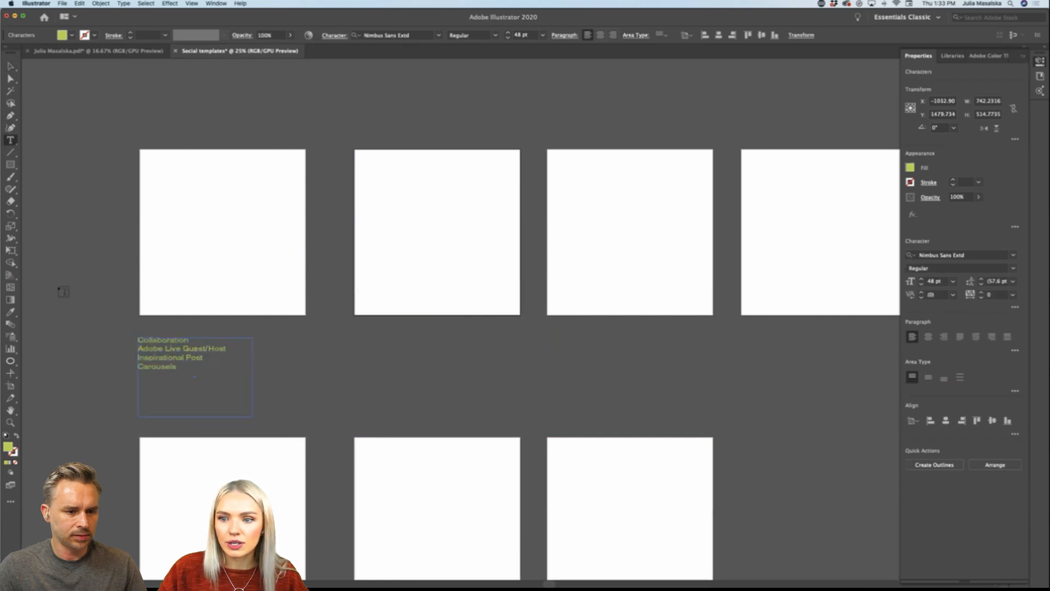
{"action": "key", "text": "Escape"}
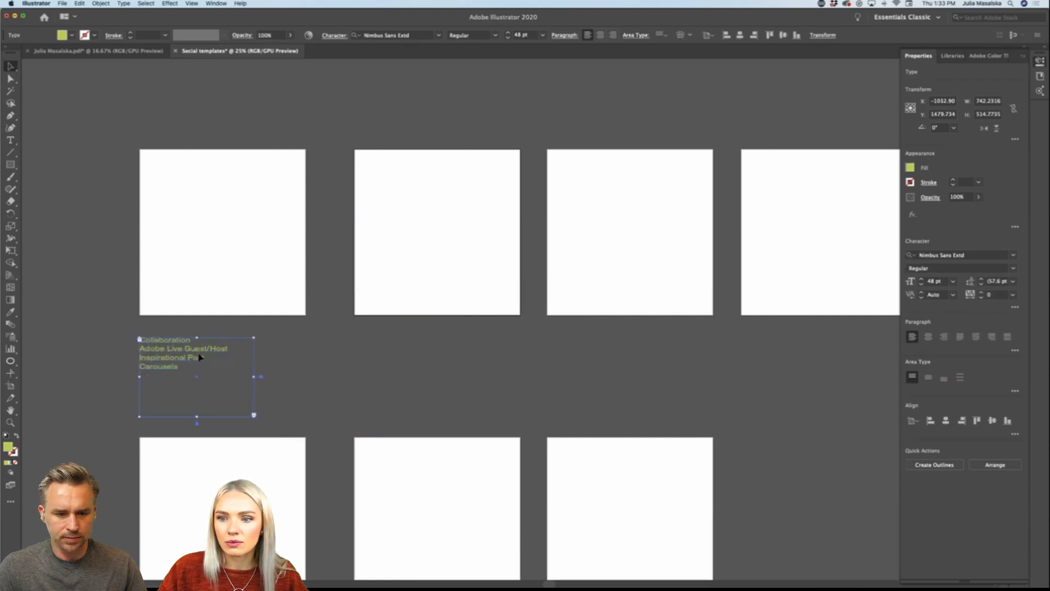
{"action": "left_click", "coordinate": [346, 368]}
Step: Cover the first square artboard with a 1080 x 1080 px rectangle and fill it with the near-black library color
{"action": "scroll", "coordinate": [346, 368], "scroll_direction": "left", "scroll_amount": 3}
{"action": "scroll", "coordinate": [307, 280], "scroll_direction": "up", "scroll_amount": 3}
{"action": "scroll", "coordinate": [307, 279], "scroll_direction": "up", "scroll_amount": 4}
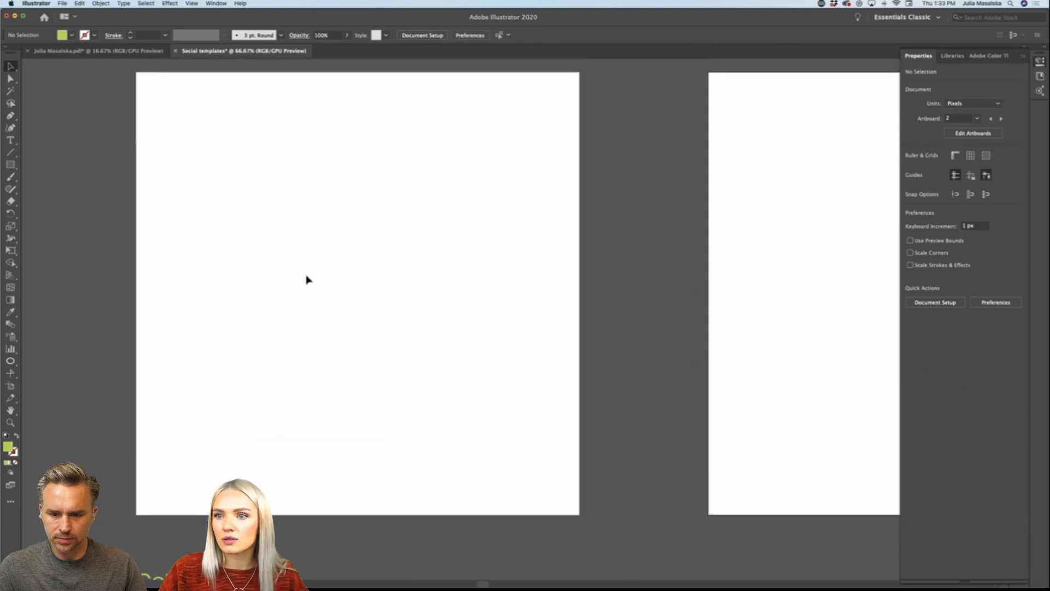
{"action": "scroll", "coordinate": [162, 248], "scroll_direction": "left", "scroll_amount": 2}
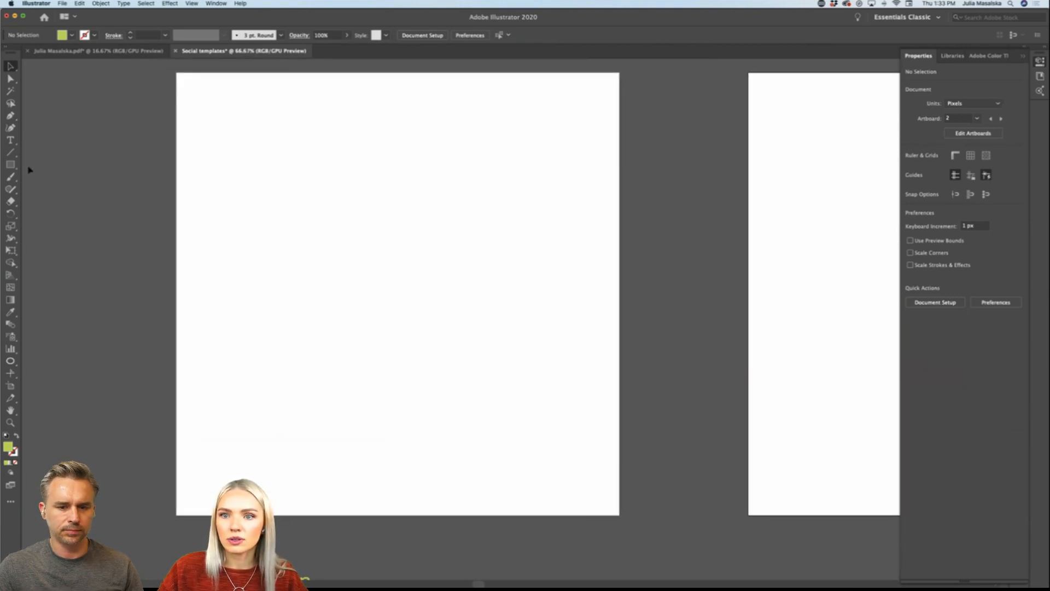
{"action": "left_click", "coordinate": [10, 164]}
{"action": "mouse_move", "coordinate": [176, 72]}
{"action": "left_mouse_down"}
{"action": "mouse_move", "coordinate": [558, 398]}
{"action": "mouse_move", "coordinate": [619, 514]}
{"action": "left_mouse_up"}
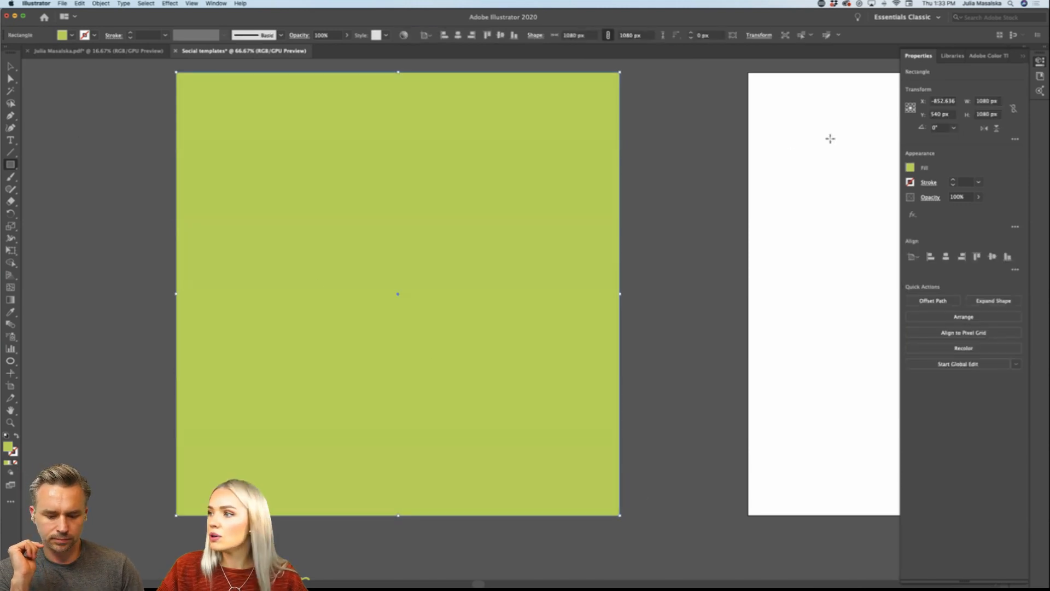
{"action": "left_click", "coordinate": [952, 56]}
{"action": "left_click", "coordinate": [964, 149]}
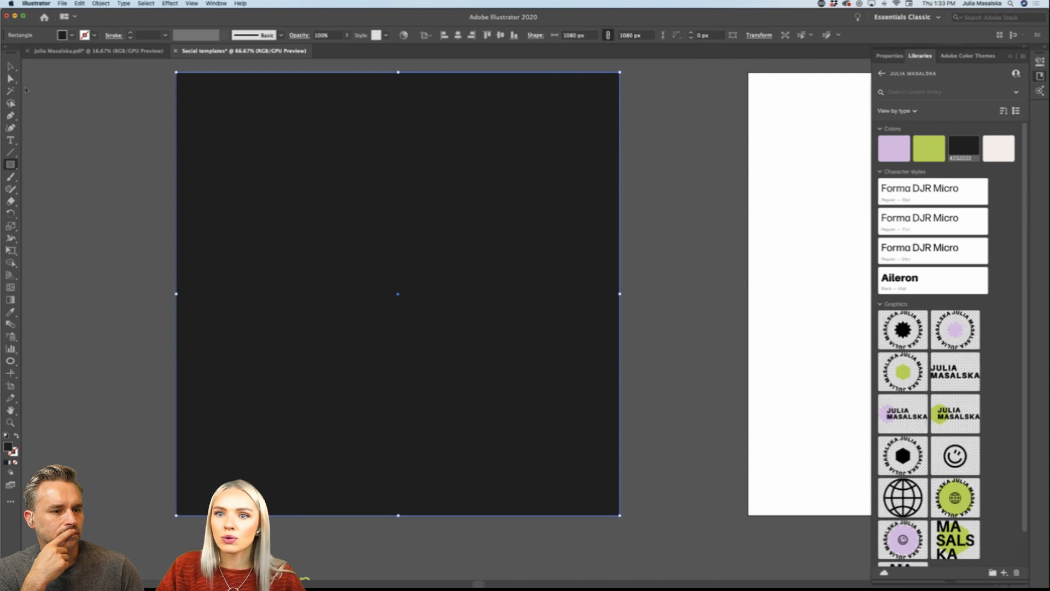
{"action": "left_click", "coordinate": [10, 65]}
{"action": "left_click", "coordinate": [87, 280]}
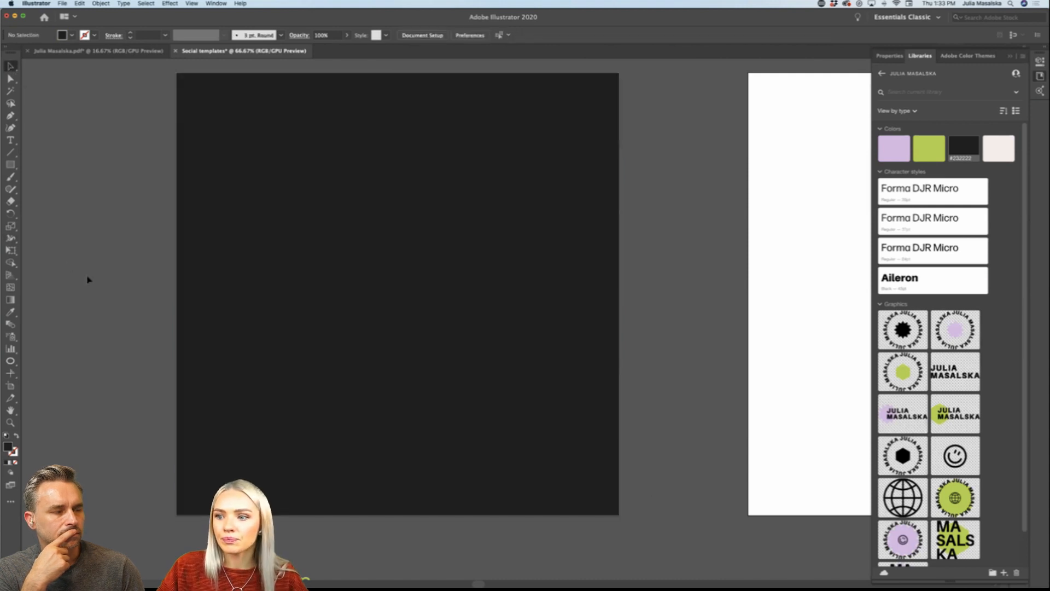
Step: Duplicate the near-black square onto the carousel strip and make it 5400 px wide, covering the second through sixth carousel artboards
{"action": "scroll", "coordinate": [88, 277], "scroll_direction": "down", "scroll_amount": 5}
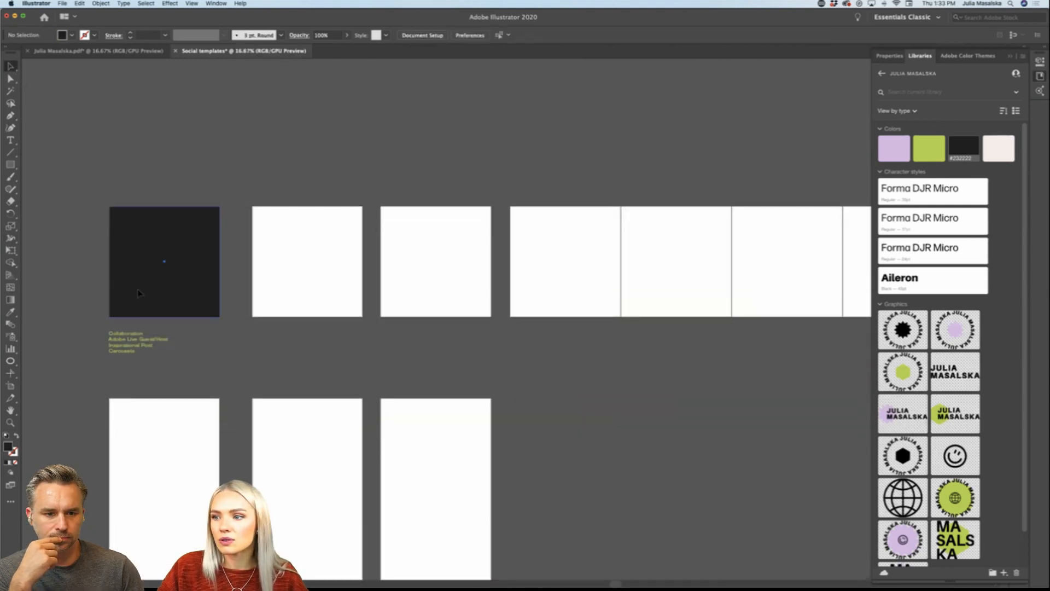
{"action": "left_click_drag", "start_coordinate": [137, 293], "coordinate": [538, 294]}
{"action": "scroll", "coordinate": [539, 296], "scroll_direction": "right", "scroll_amount": 5}
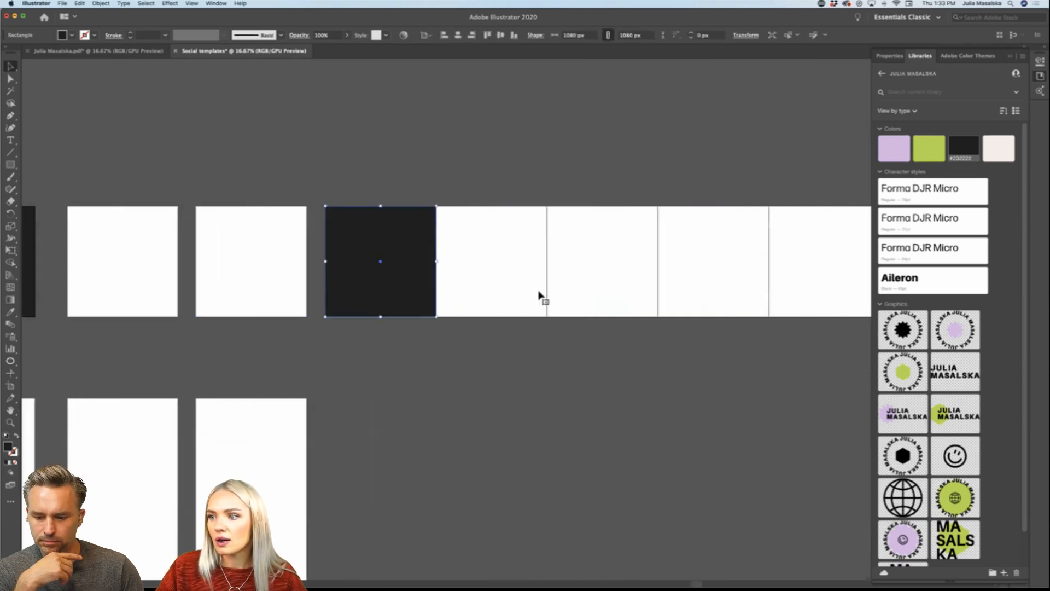
{"action": "scroll", "coordinate": [538, 295], "scroll_direction": "right", "scroll_amount": 5}
{"action": "scroll", "coordinate": [538, 296], "scroll_direction": "down", "scroll_amount": 2}
{"action": "scroll", "coordinate": [538, 295], "scroll_direction": "right", "scroll_amount": 4}
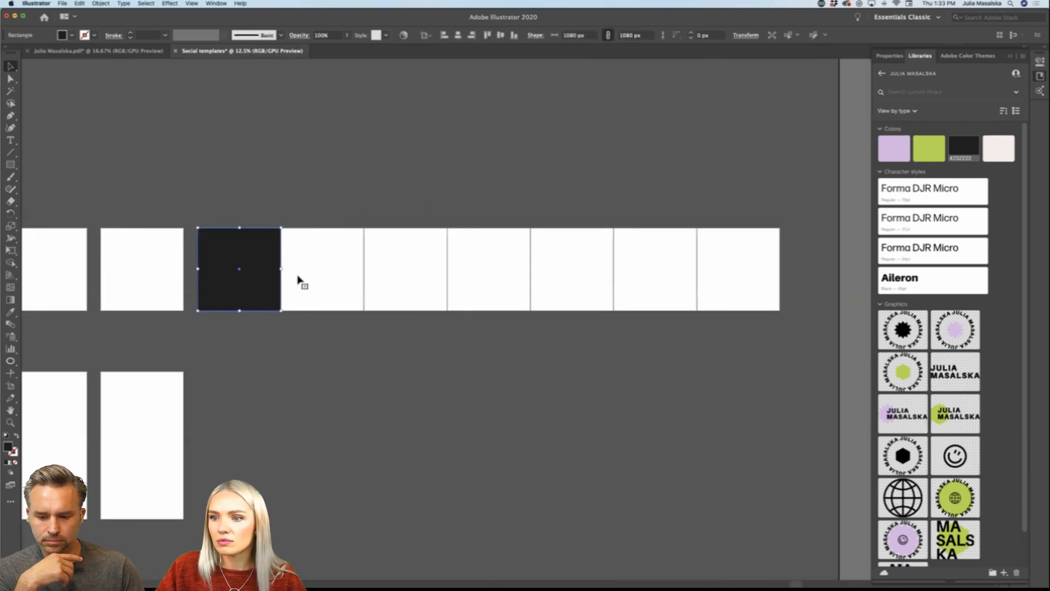
{"action": "left_click_drag", "start_coordinate": [258, 278], "coordinate": [697, 270]}
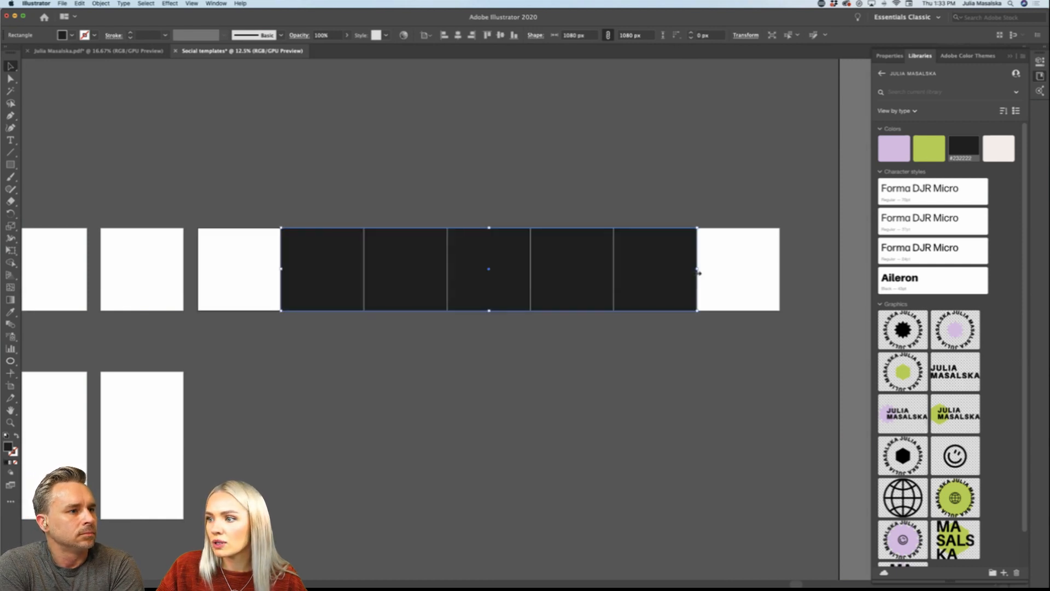
{"action": "left_click", "coordinate": [559, 374]}
Step: Draw a 1080 x 1080 px rectangle over the first carousel artboard and fill it with the off-white library color
{"action": "scroll", "coordinate": [253, 288], "scroll_direction": "up", "scroll_amount": 3}
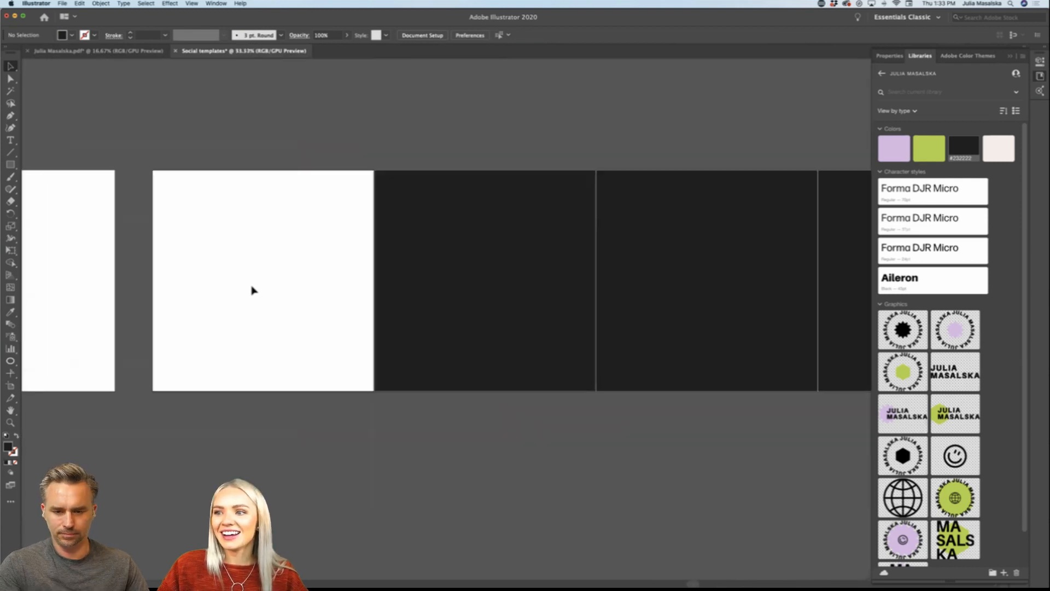
{"action": "left_click", "coordinate": [10, 164]}
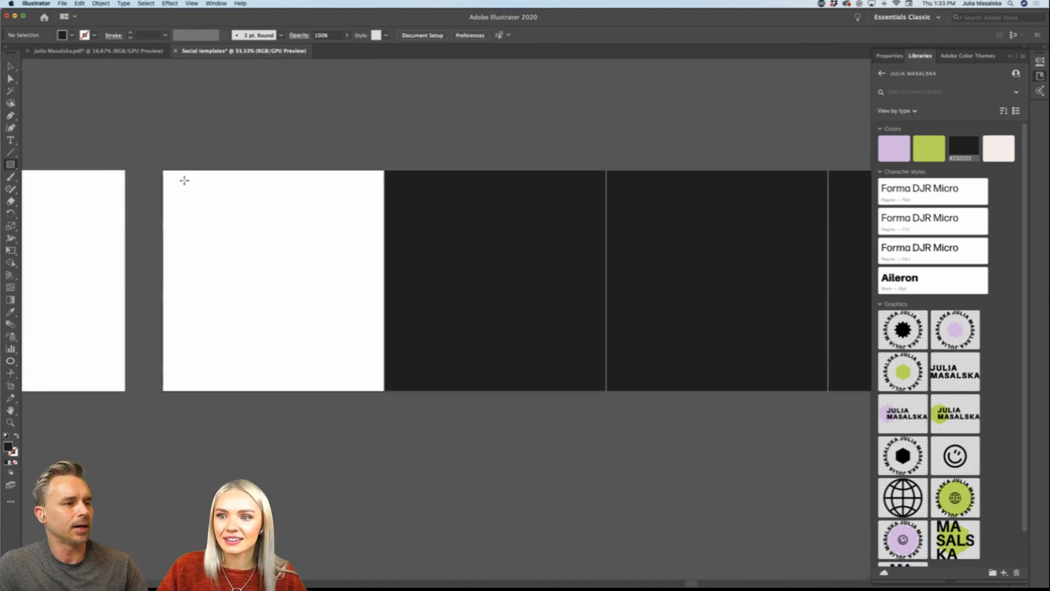
{"action": "left_click_drag", "start_coordinate": [163, 169], "coordinate": [385, 392]}
{"action": "scroll", "coordinate": [385, 391], "scroll_direction": "down", "scroll_amount": 4}
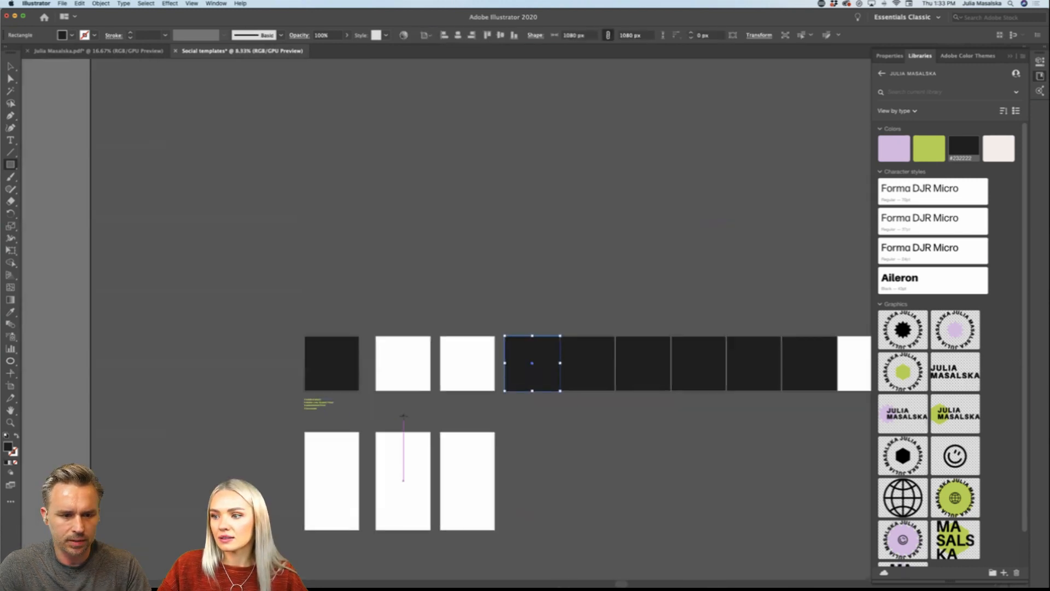
{"action": "scroll", "coordinate": [395, 384], "scroll_direction": "up", "scroll_amount": 4}
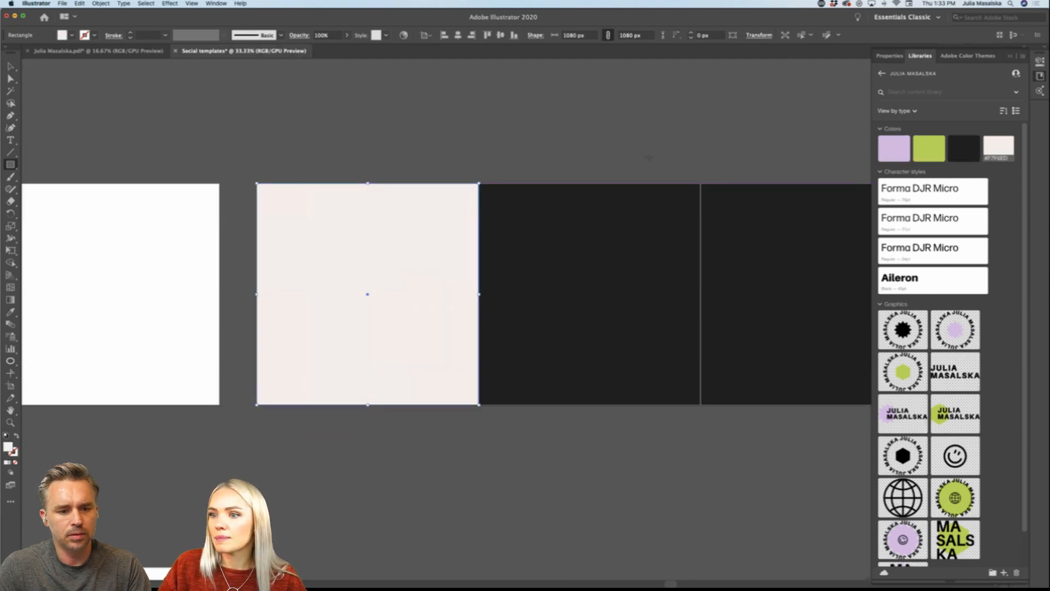
{"action": "left_click", "coordinate": [999, 148]}
Step: Duplicate the off-white square onto the last artboard of the carousel strip
{"action": "scroll", "coordinate": [586, 160], "scroll_direction": "down", "scroll_amount": 2}
{"action": "scroll", "coordinate": [586, 160], "scroll_direction": "right", "scroll_amount": 10}
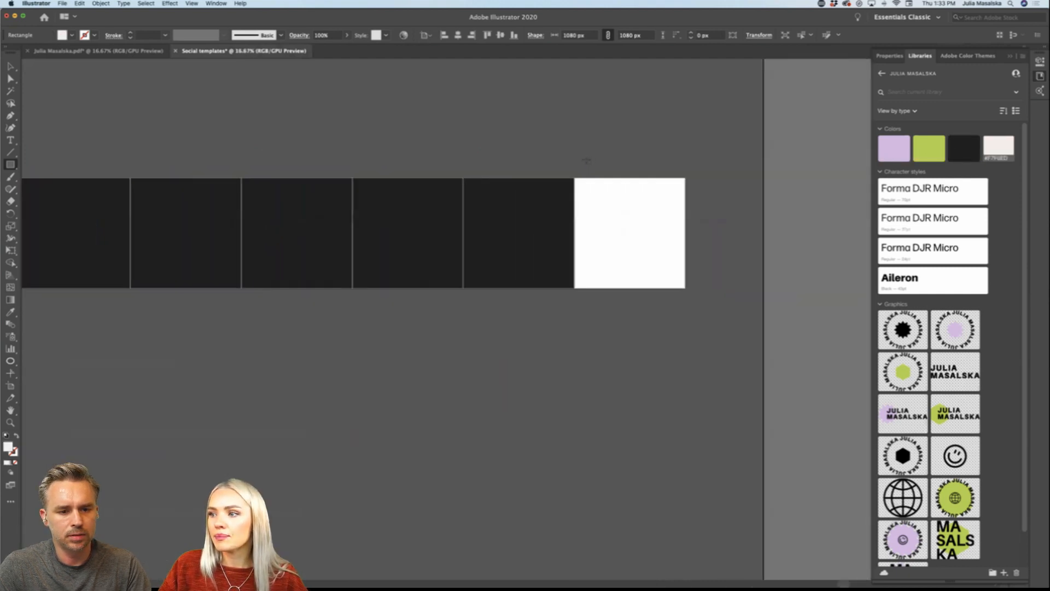
{"action": "scroll", "coordinate": [595, 186], "scroll_direction": "left", "scroll_amount": 2}
{"action": "key", "text": "v"}
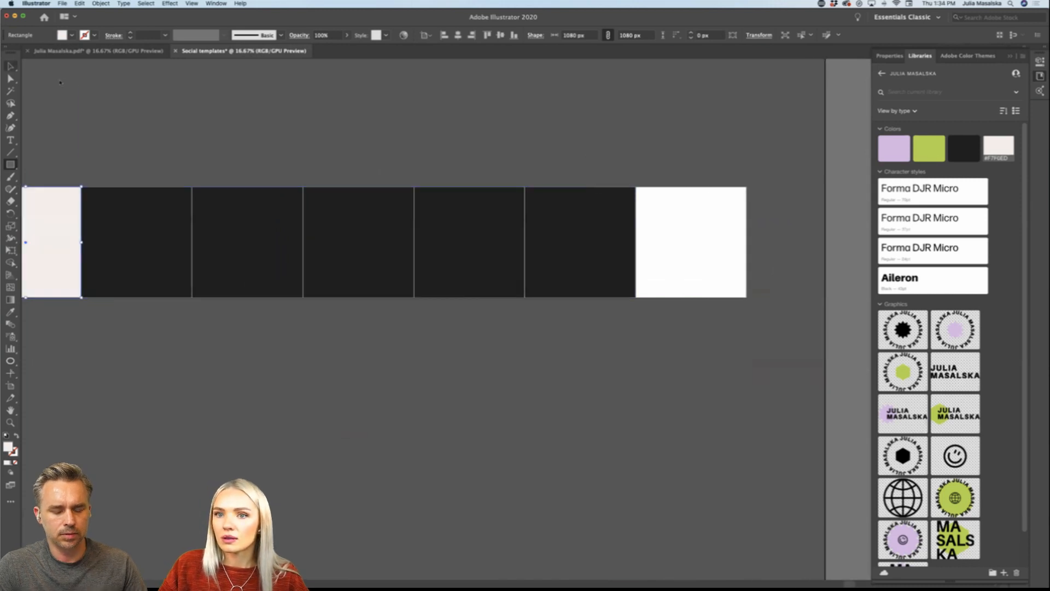
{"action": "left_click_drag", "start_coordinate": [63, 199], "coordinate": [727, 207]}
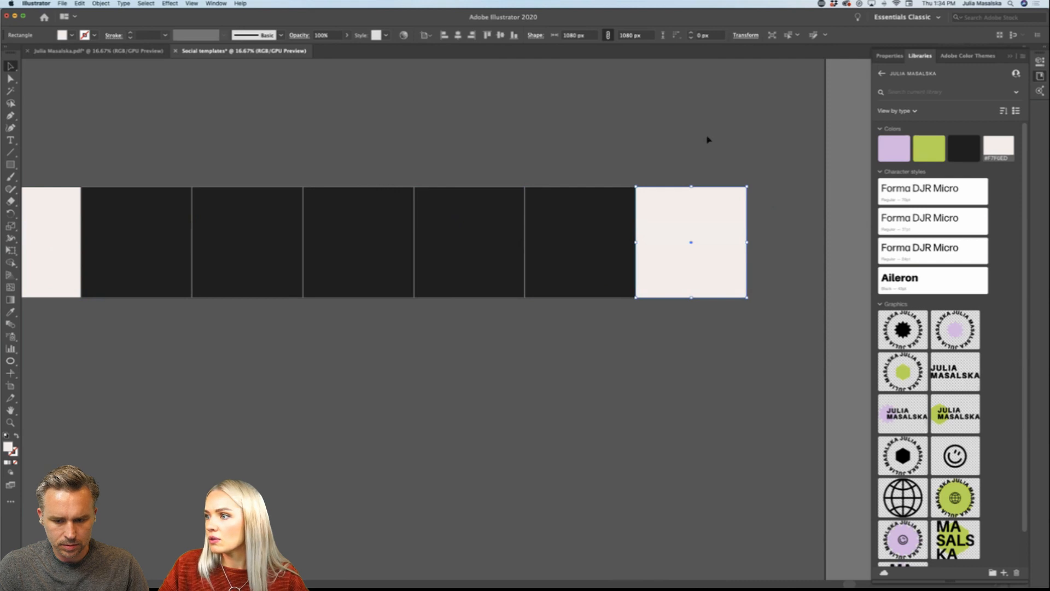
{"action": "left_click", "coordinate": [683, 139]}
Step: Examine the post artboards, the start of the carousel strip and the list of post types below the first square
{"action": "scroll", "coordinate": [682, 140], "scroll_direction": "left", "scroll_amount": 5}
{"action": "scroll", "coordinate": [683, 140], "scroll_direction": "left", "scroll_amount": 10}
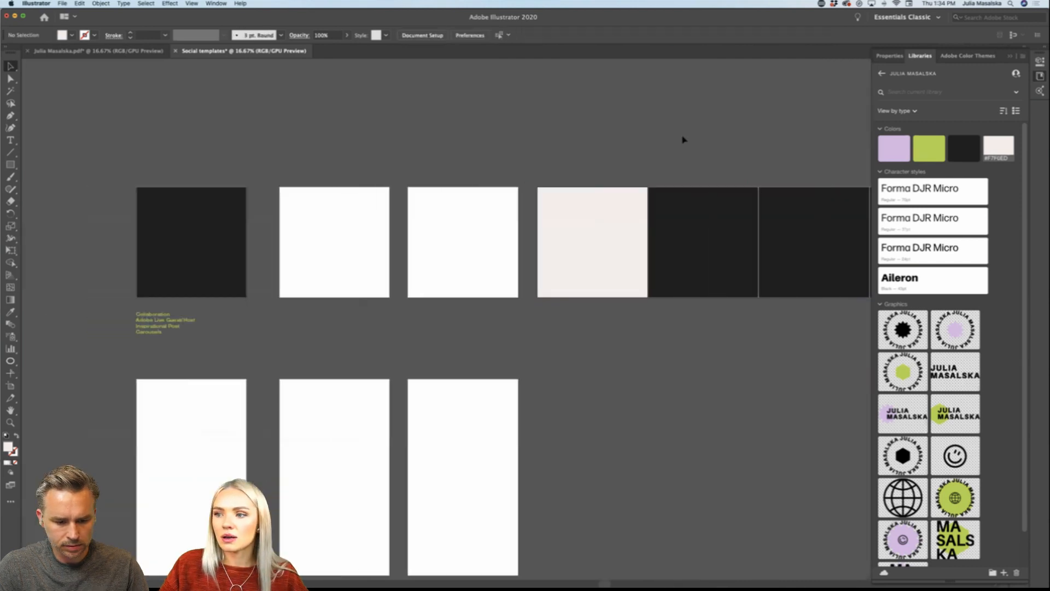
{"action": "scroll", "coordinate": [682, 140], "scroll_direction": "down", "scroll_amount": 1}
{"action": "scroll", "coordinate": [683, 140], "scroll_direction": "right", "scroll_amount": 2}
{"action": "scroll", "coordinate": [683, 139], "scroll_direction": "left", "scroll_amount": 3}
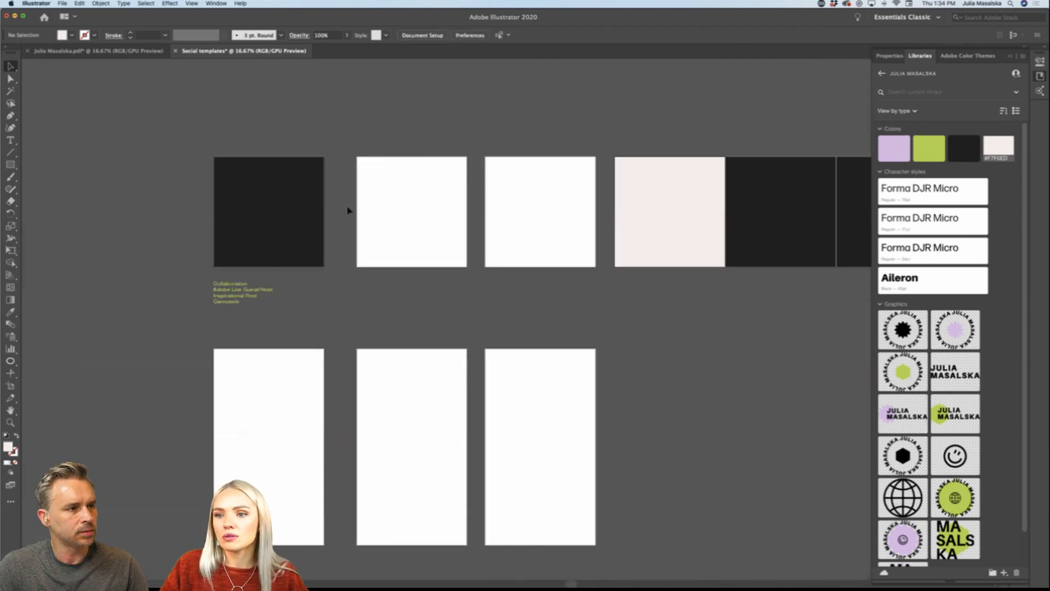
{"action": "scroll", "coordinate": [348, 211], "scroll_direction": "up", "scroll_amount": 1}
{"action": "scroll", "coordinate": [347, 210], "scroll_direction": "left", "scroll_amount": 1}
{"action": "scroll", "coordinate": [348, 211], "scroll_direction": "up", "scroll_amount": 1}
{"action": "scroll", "coordinate": [348, 211], "scroll_direction": "left", "scroll_amount": 1}
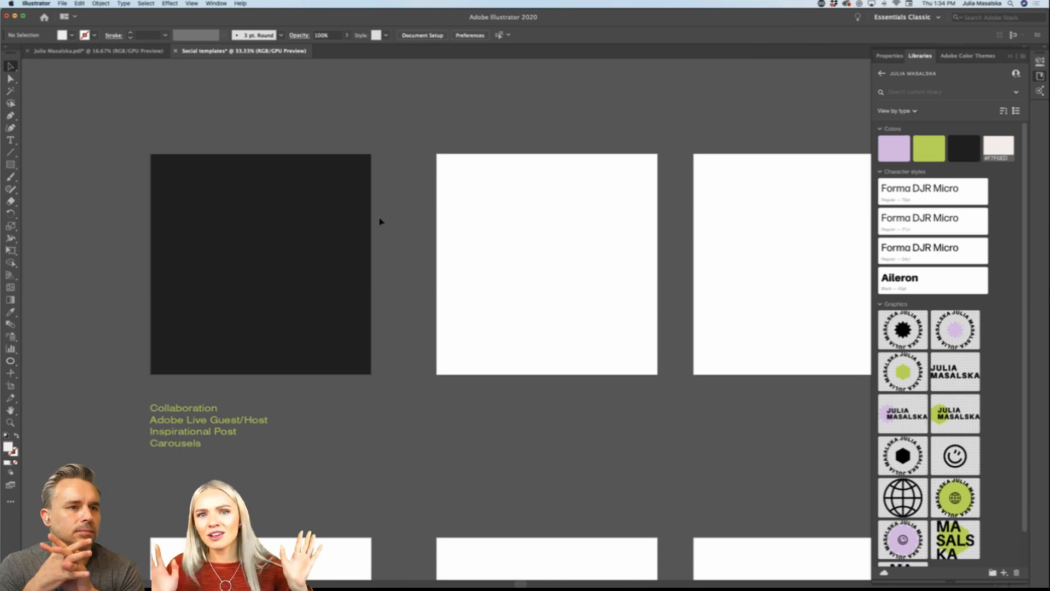
{"action": "scroll", "coordinate": [381, 221], "scroll_direction": "down", "scroll_amount": 2}
{"action": "scroll", "coordinate": [381, 221], "scroll_direction": "left", "scroll_amount": 2}
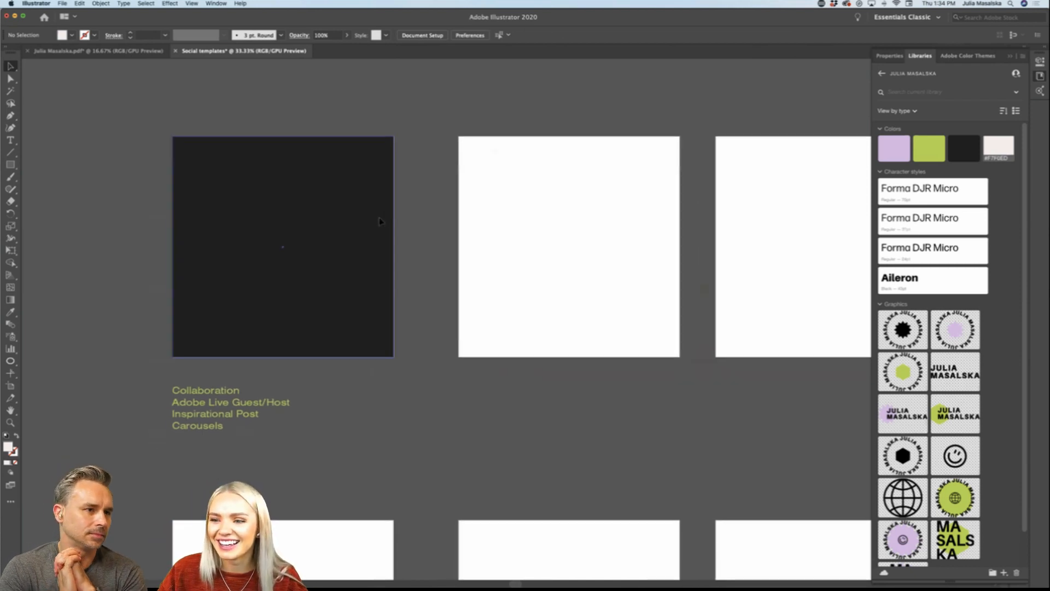
{"action": "scroll", "coordinate": [430, 236], "scroll_direction": "left", "scroll_amount": 2}
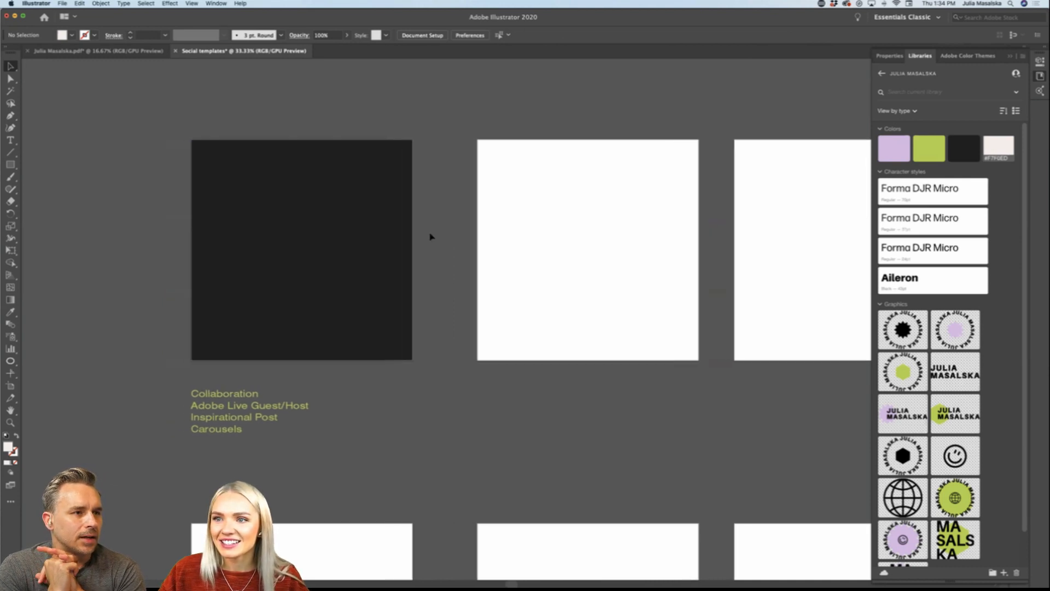
Step: Draw an inset text frame on the first carousel artboard and apply the Aileron library character style to its placeholder text
{"action": "scroll", "coordinate": [430, 237], "scroll_direction": "right", "scroll_amount": 10}
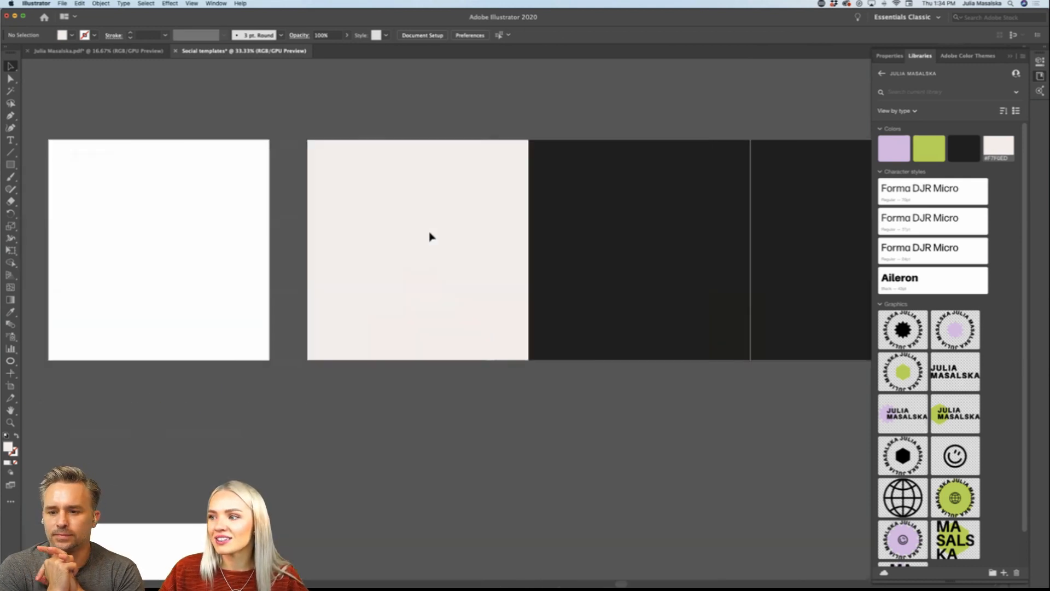
{"action": "scroll", "coordinate": [428, 236], "scroll_direction": "left", "scroll_amount": 3}
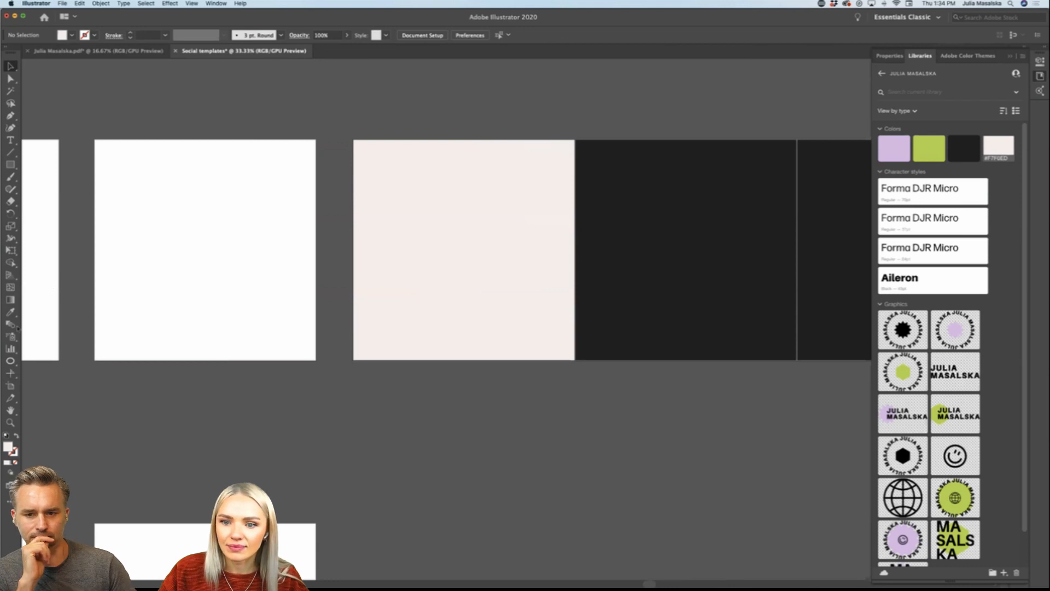
{"action": "left_click", "coordinate": [11, 140]}
{"action": "left_click_drag", "start_coordinate": [368, 154], "coordinate": [550, 338]}
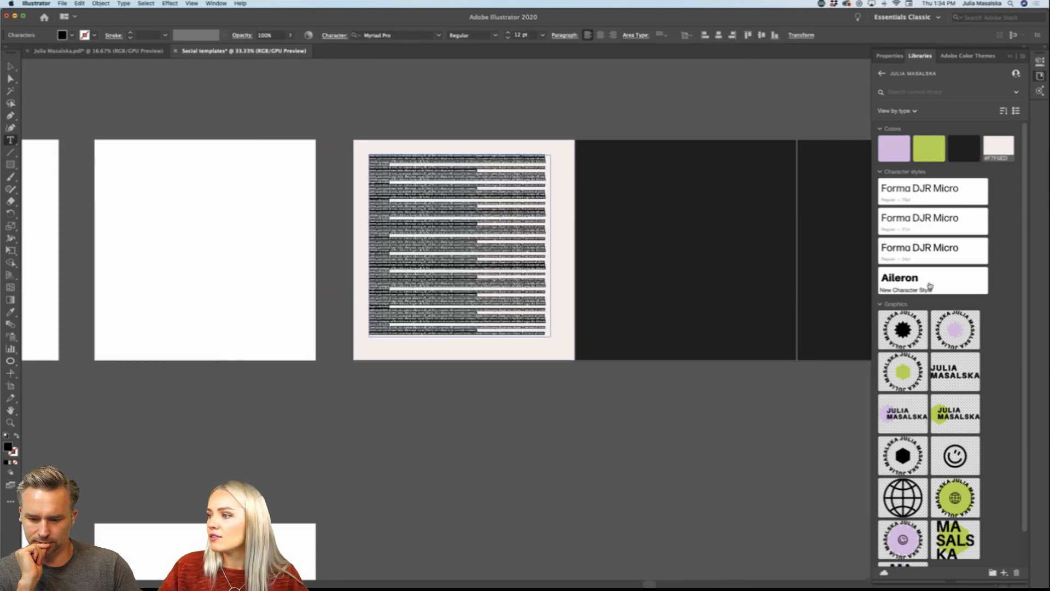
{"action": "left_click", "coordinate": [911, 281]}
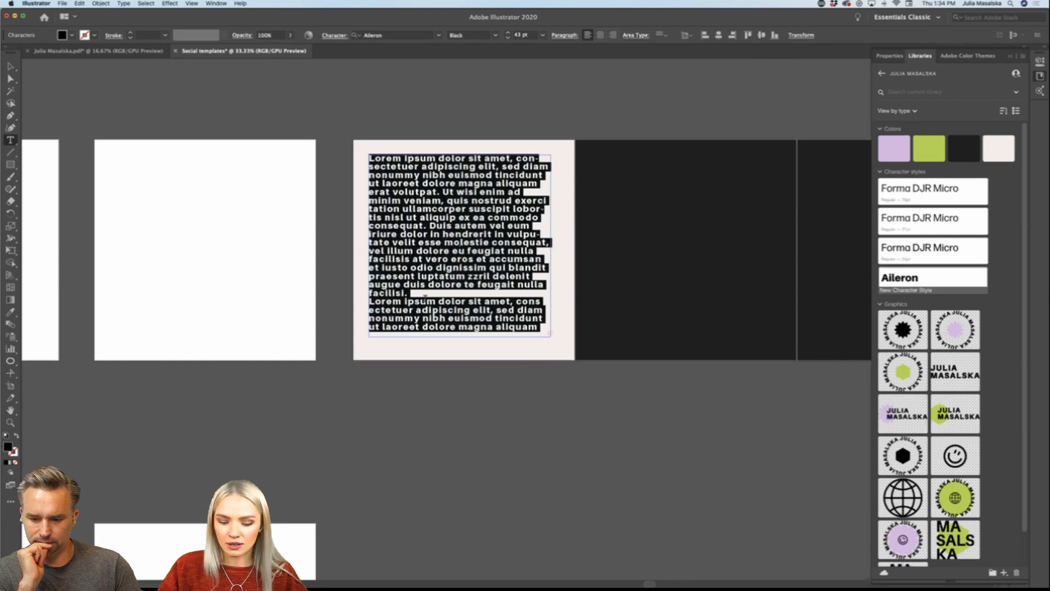
Step: Replace the placeholder text with 5 and apply the Forma DJR Micro Regular 70 pt character style to it
{"action": "key", "text": "BackSpace"}
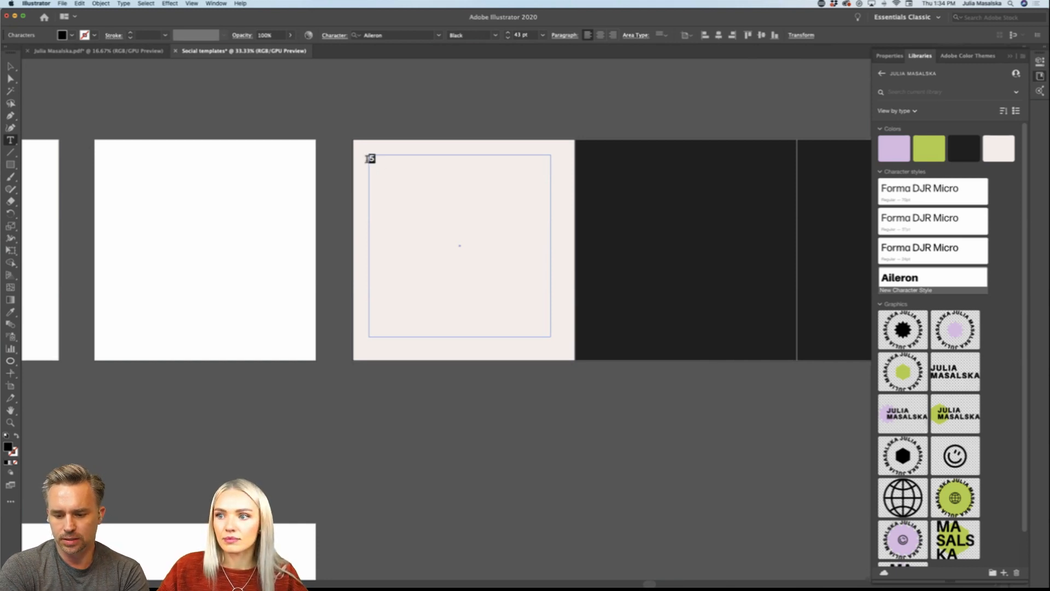
{"action": "left_click_drag", "start_coordinate": [369, 159], "coordinate": [377, 164]}
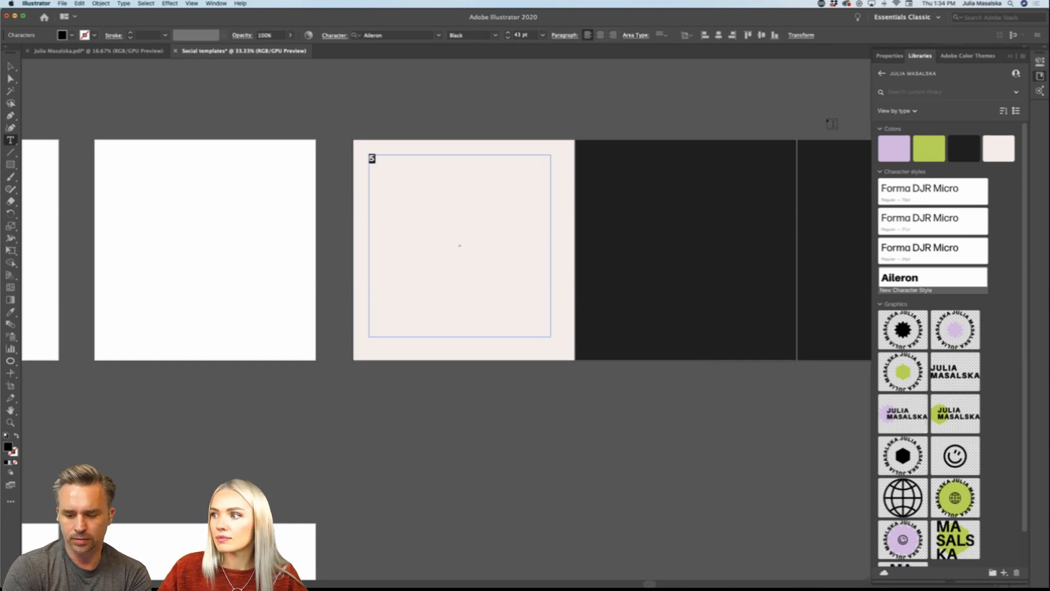
{"action": "left_click", "coordinate": [912, 193]}
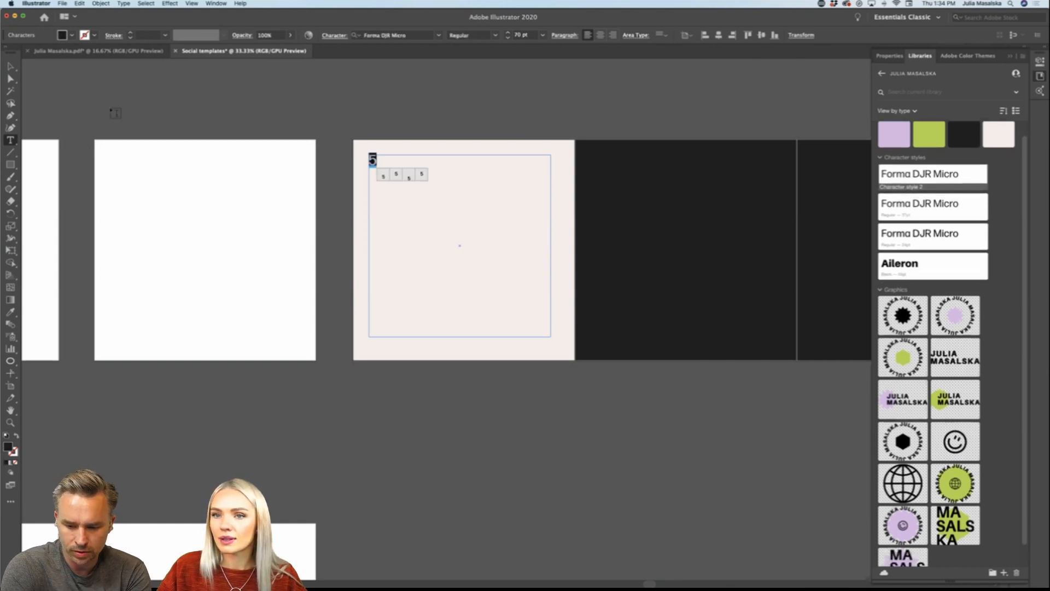
Step: Move the 5's text frame toward the middle of the first carousel artboard and shrink it to about 461 by 156 px
{"action": "left_click", "coordinate": [11, 67]}
{"action": "left_click", "coordinate": [169, 95]}
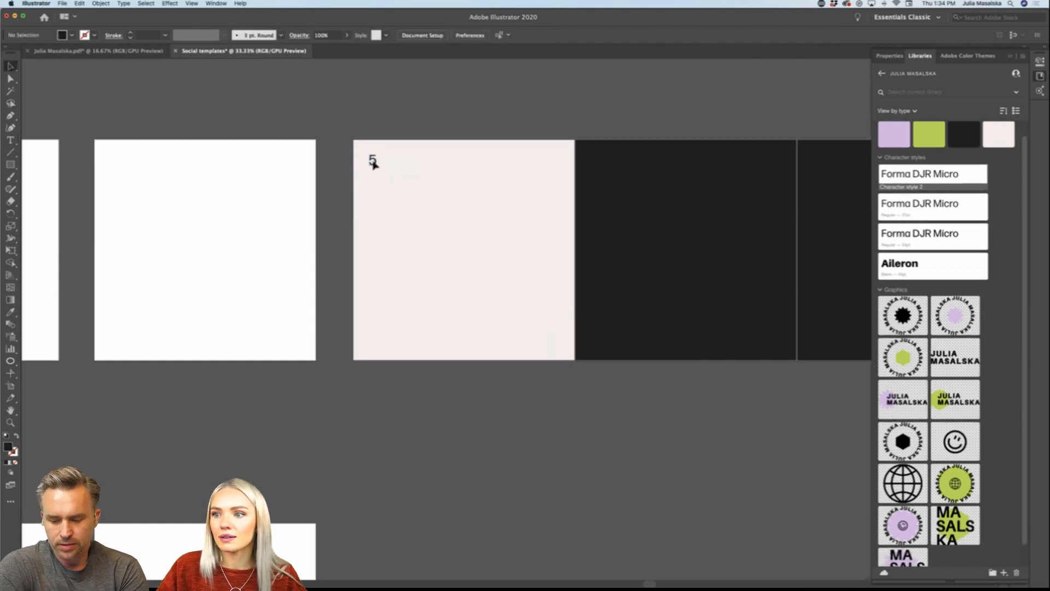
{"action": "left_click_drag", "start_coordinate": [374, 163], "coordinate": [427, 227]}
{"action": "left_click_drag", "start_coordinate": [604, 403], "coordinate": [517, 251]}
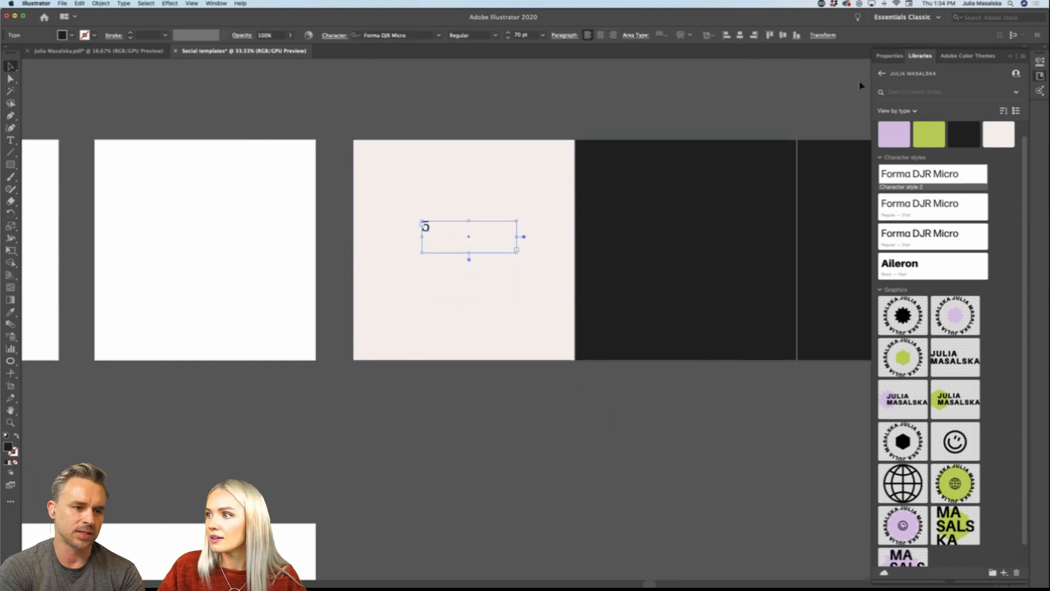
Step: Center-align the 5 within its frame and place the frame on the artboard's vertical centerline in the upper half
{"action": "left_click", "coordinate": [889, 56]}
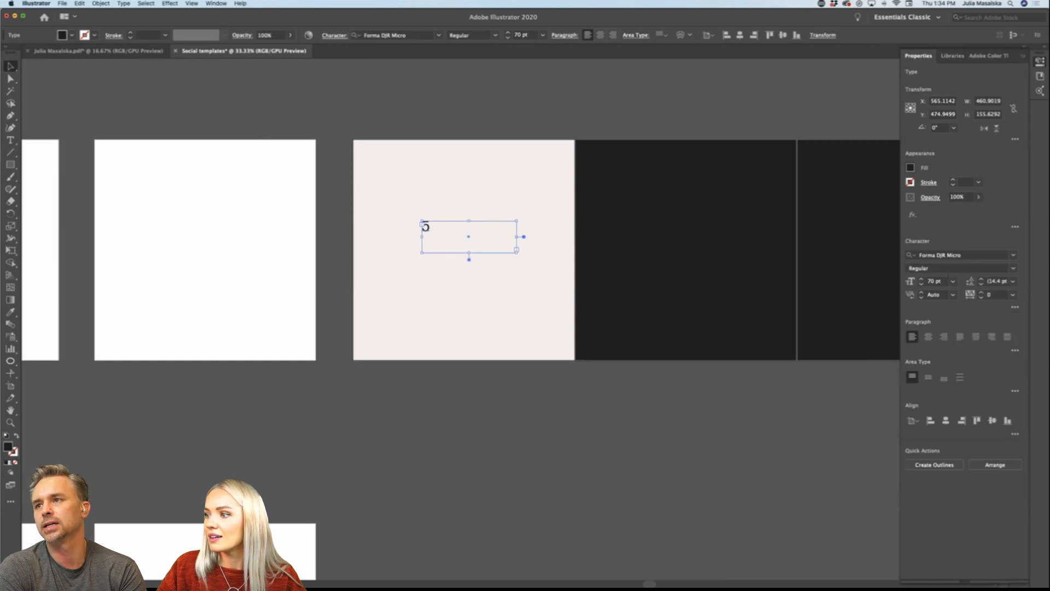
{"action": "left_click", "coordinate": [928, 336]}
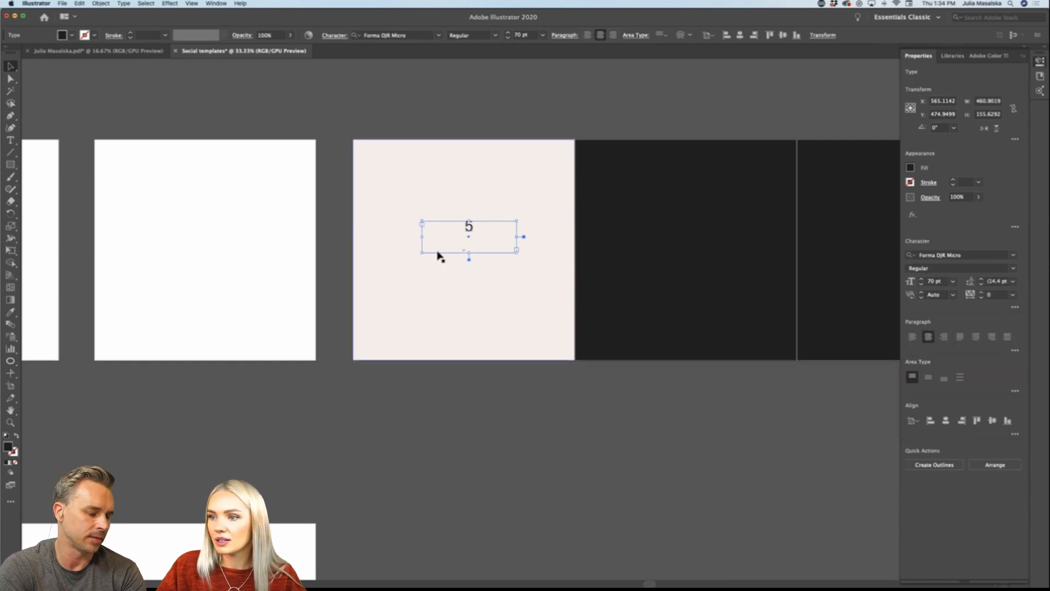
{"action": "mouse_move", "coordinate": [468, 226]}
{"action": "left_mouse_down"}
{"action": "mouse_move", "coordinate": [468, 206]}
{"action": "mouse_move", "coordinate": [458, 217]}
{"action": "left_mouse_up"}
{"action": "left_click", "coordinate": [484, 229]}
{"action": "scroll", "coordinate": [470, 215], "scroll_direction": "up", "scroll_amount": 1}
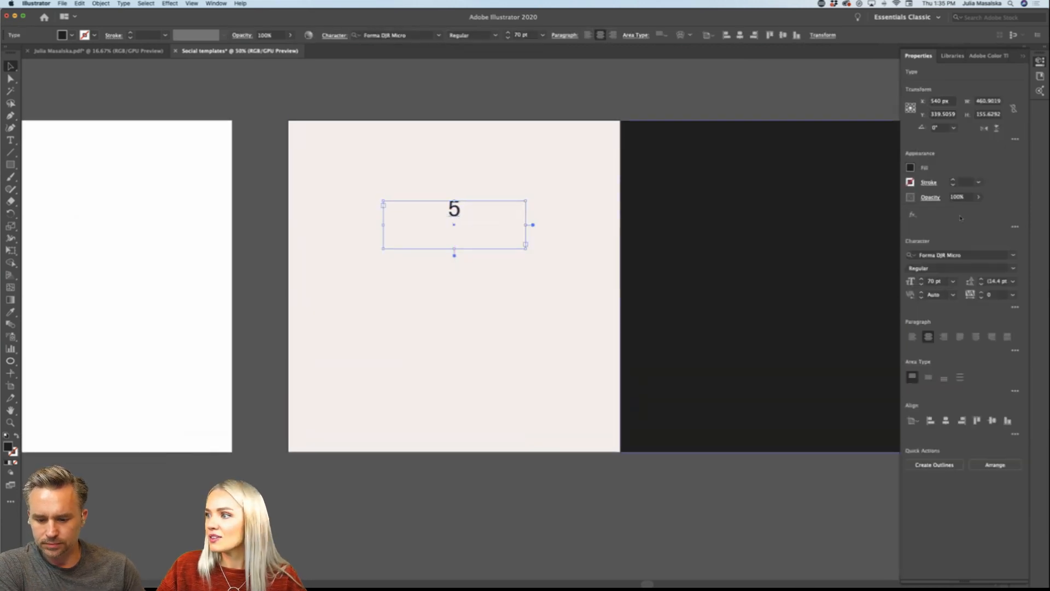
Step: Set the 5's font size to 300 pt and extend its text frame downward to about 310 px high
{"action": "left_click", "coordinate": [938, 281]}
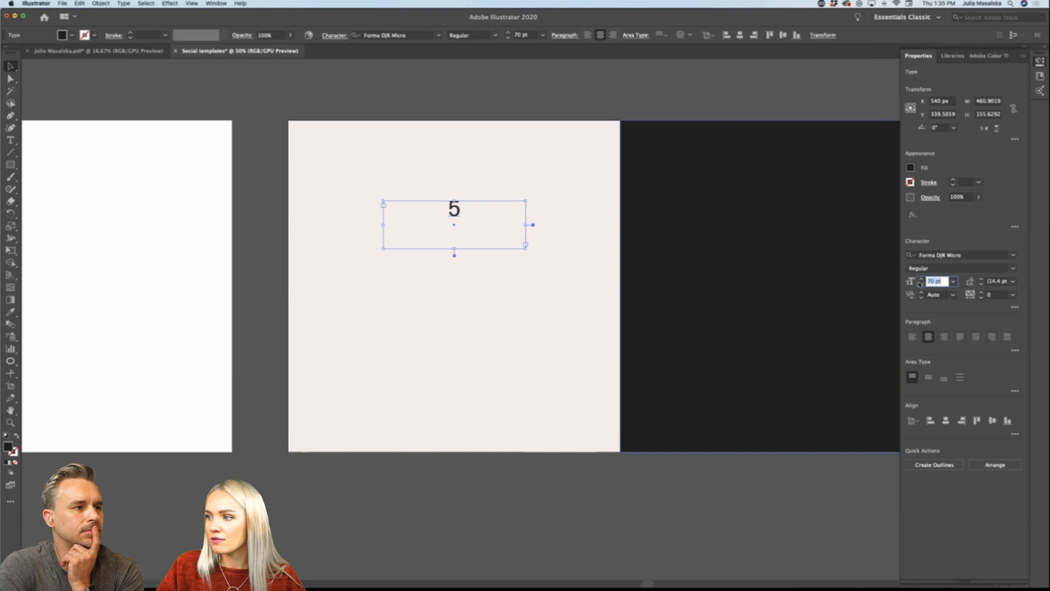
{"action": "type", "text": "3"}
{"action": "type", "text": "50"}
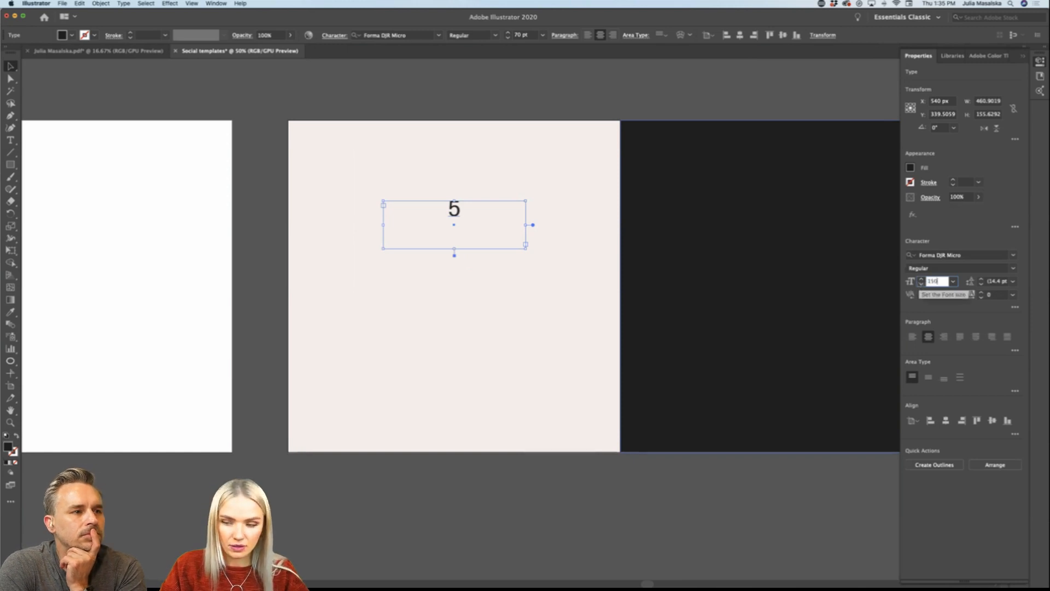
{"action": "key", "text": "Return"}
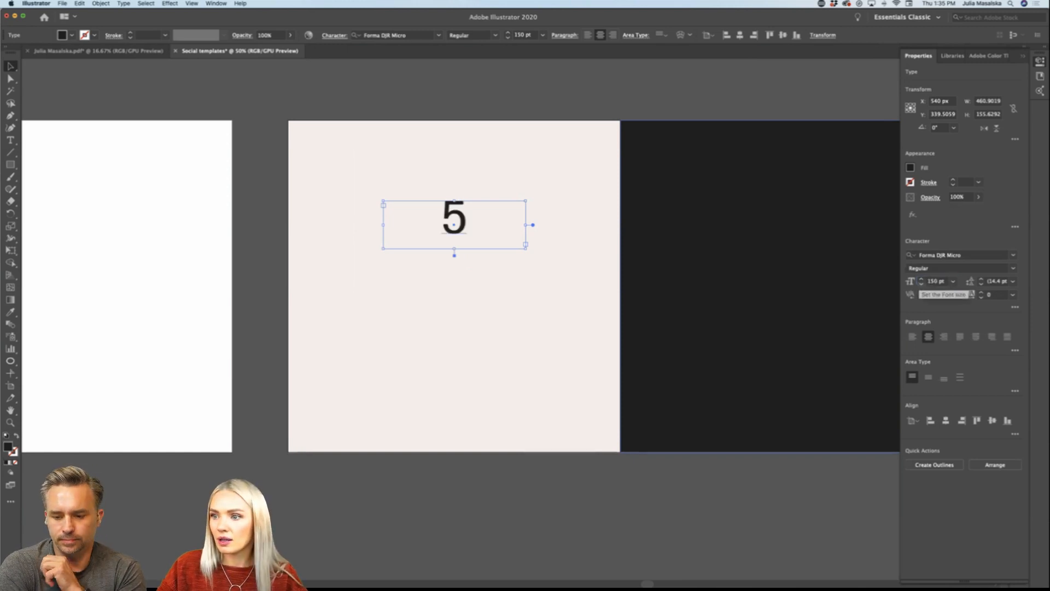
{"action": "double_click", "coordinate": [941, 282]}
{"action": "type", "text": "300"}
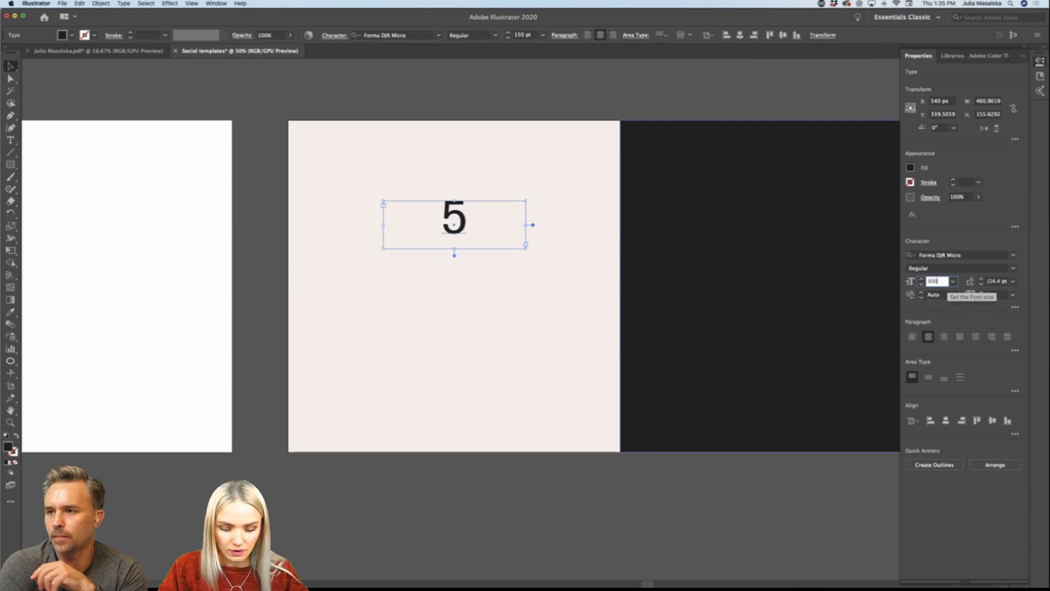
{"action": "key", "text": "Return"}
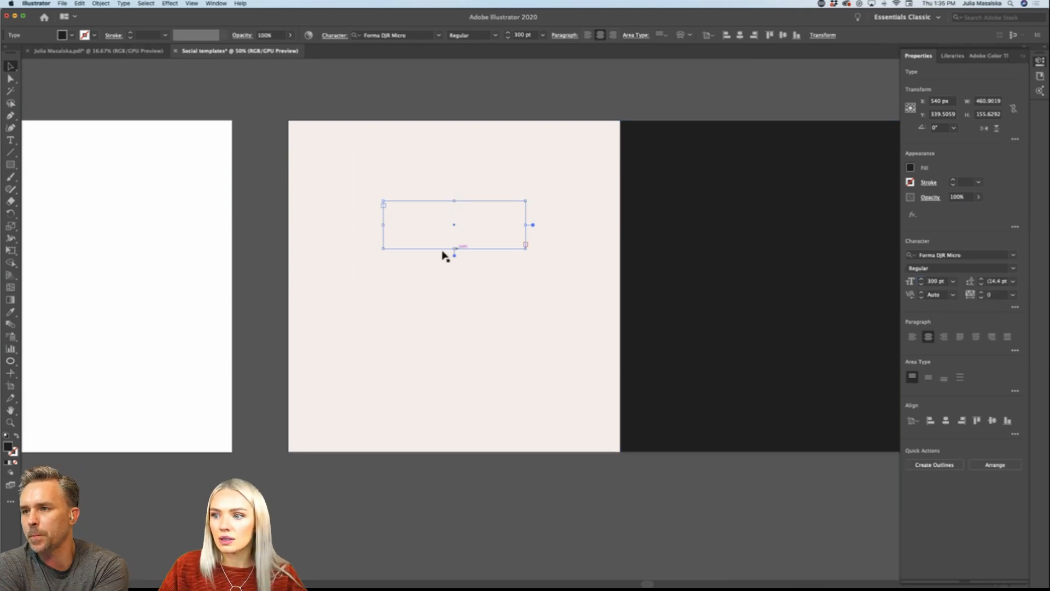
{"action": "left_click_drag", "start_coordinate": [454, 256], "coordinate": [458, 297]}
{"action": "left_click", "coordinate": [452, 110]}
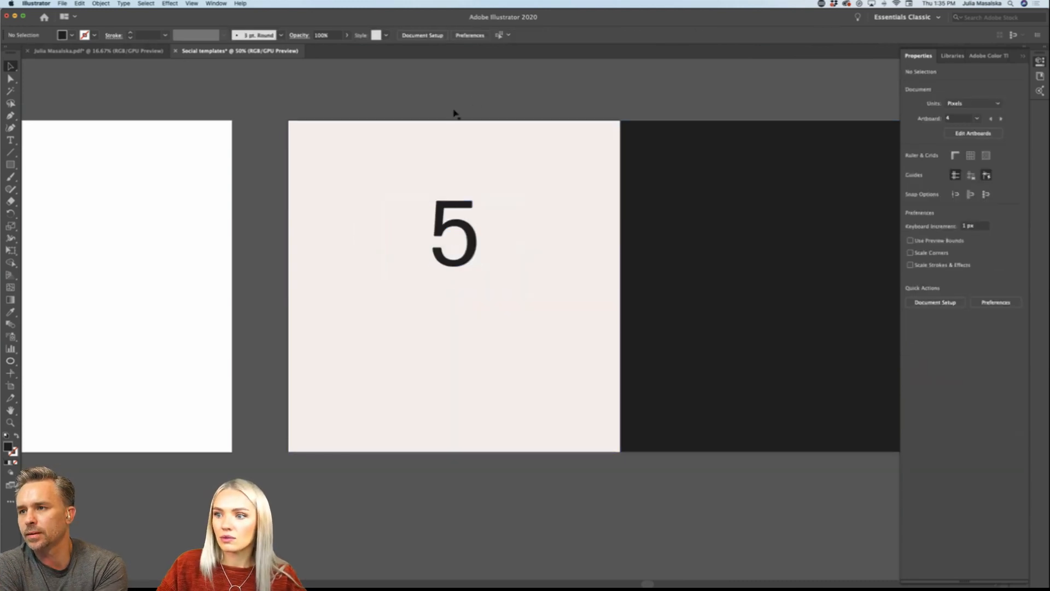
Step: Fill the 5 with the lavender library color and move it slightly higher on the artboard
{"action": "left_click_drag", "start_coordinate": [472, 245], "coordinate": [472, 237]}
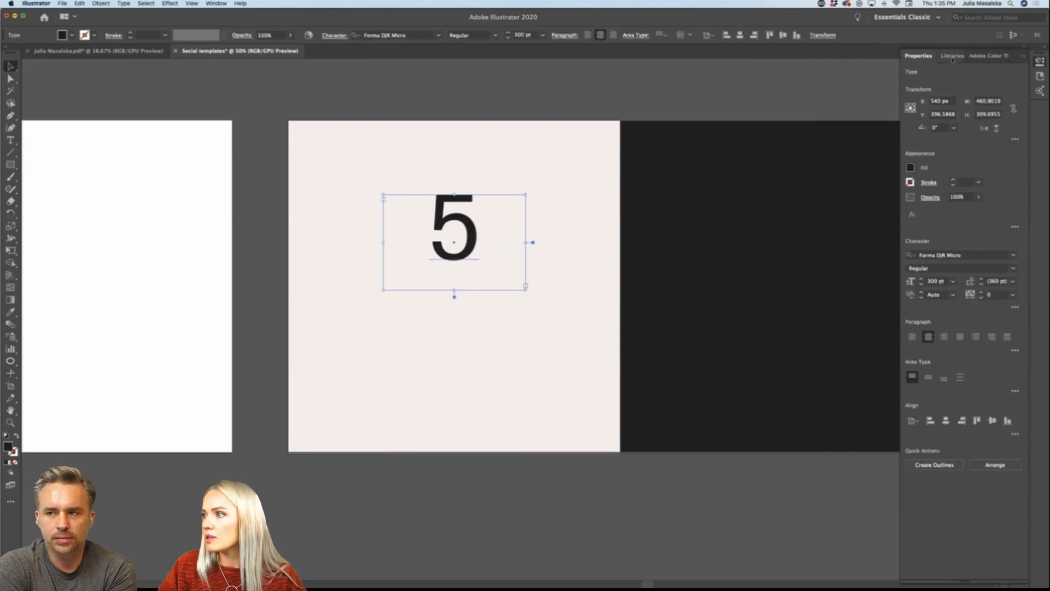
{"action": "left_click", "coordinate": [952, 56]}
{"action": "left_click", "coordinate": [927, 139]}
{"action": "left_click", "coordinate": [895, 137]}
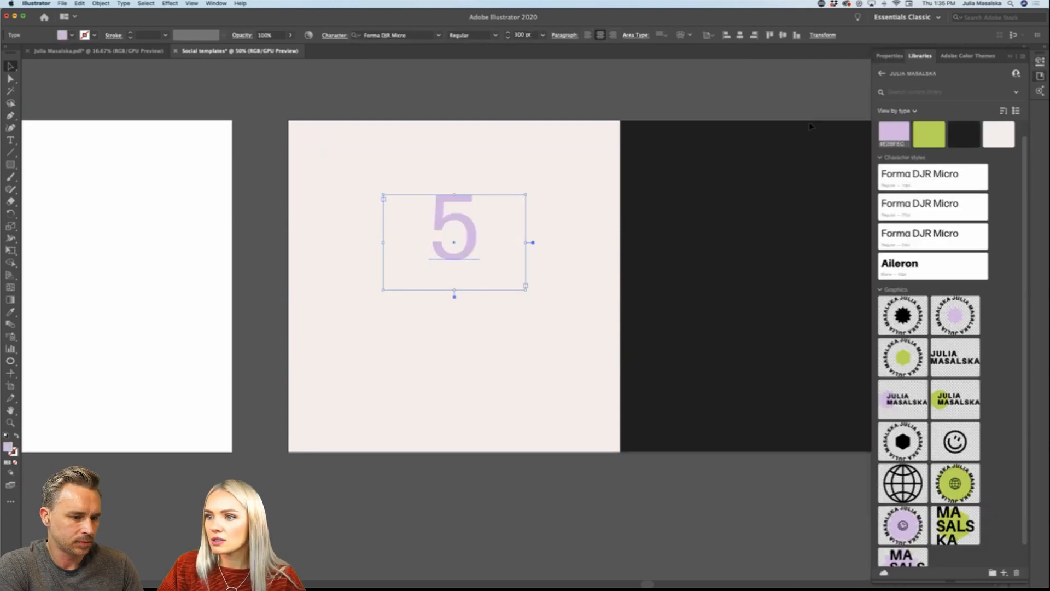
{"action": "left_click", "coordinate": [493, 162]}
{"action": "left_click", "coordinate": [469, 234]}
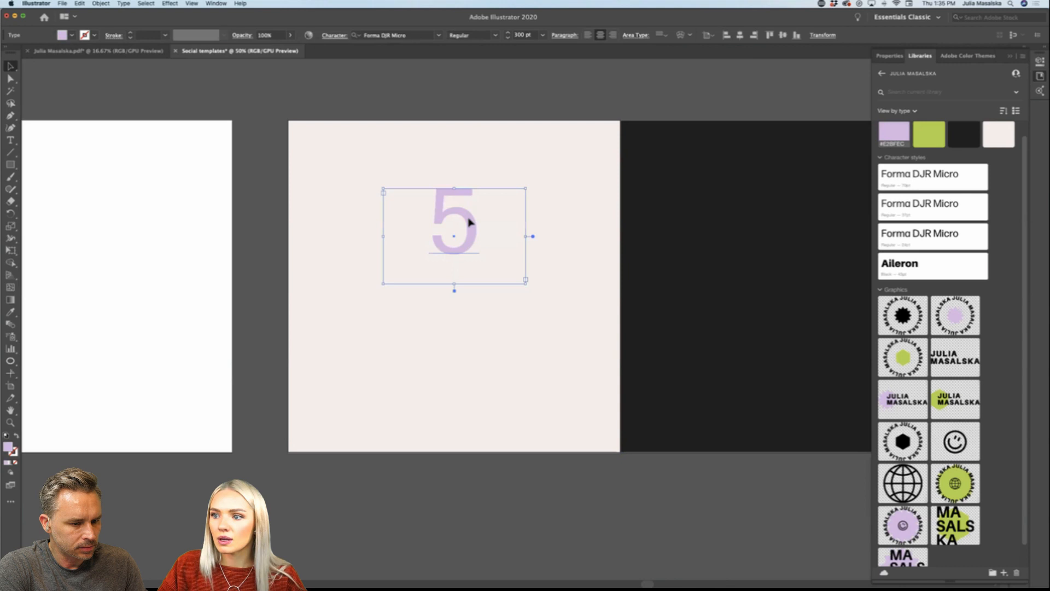
Step: Move the green list of post types onto the first carousel artboard, bring it to the front and position it below the 5
{"action": "scroll", "coordinate": [432, 213], "scroll_direction": "down", "scroll_amount": 4}
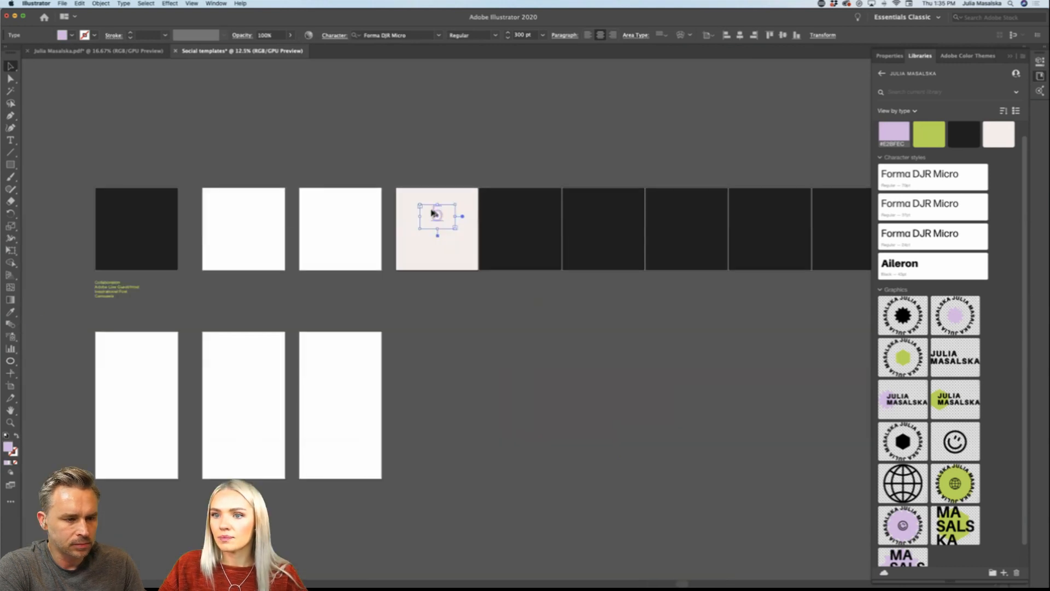
{"action": "scroll", "coordinate": [432, 213], "scroll_direction": "left", "scroll_amount": 3}
{"action": "left_click_drag", "start_coordinate": [164, 290], "coordinate": [486, 257]}
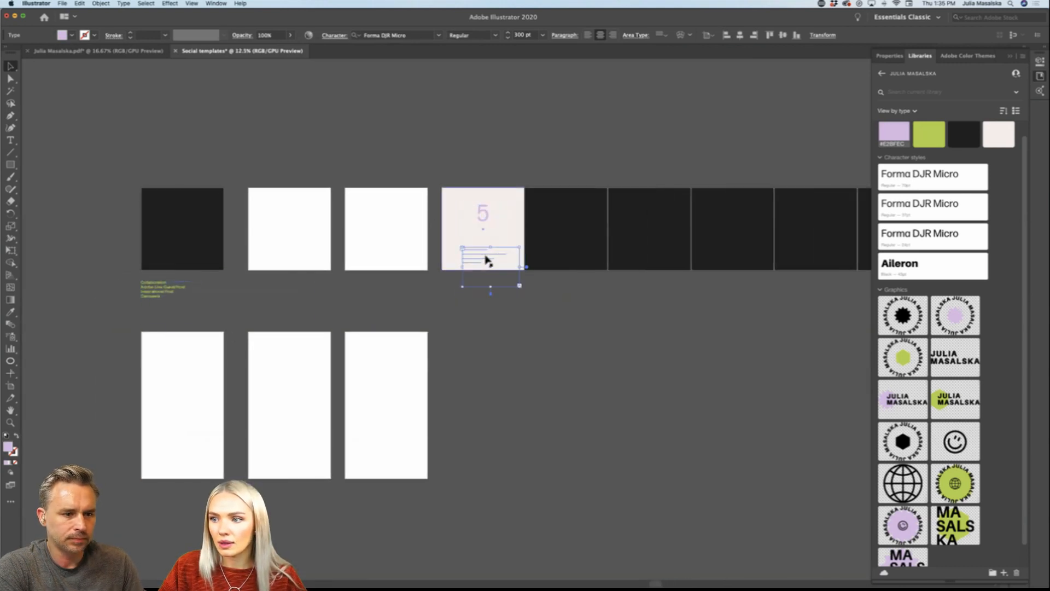
{"action": "scroll", "coordinate": [486, 257], "scroll_direction": "up", "scroll_amount": 4}
{"action": "right_click", "coordinate": [485, 257]}
{"action": "mouse_move", "coordinate": [518, 394]}
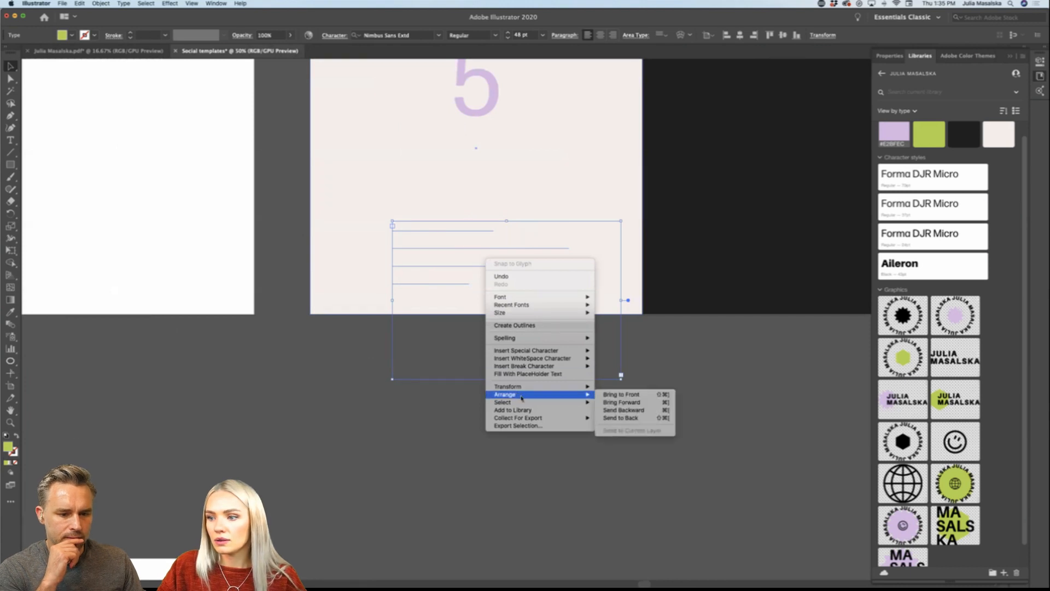
{"action": "left_click", "coordinate": [611, 395]}
{"action": "left_click_drag", "start_coordinate": [508, 265], "coordinate": [490, 238]}
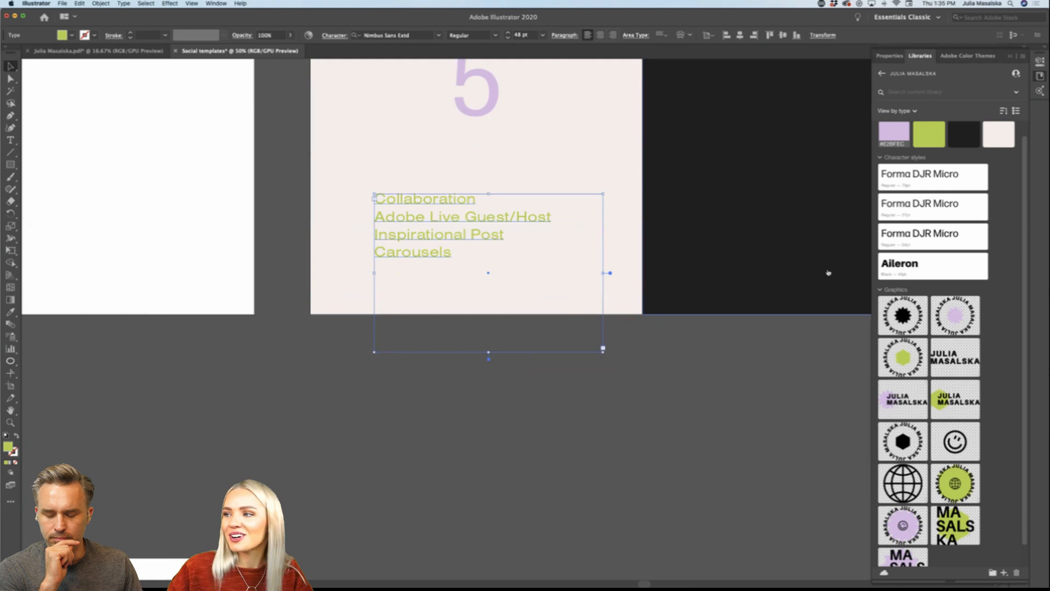
{"action": "left_click", "coordinate": [891, 56]}
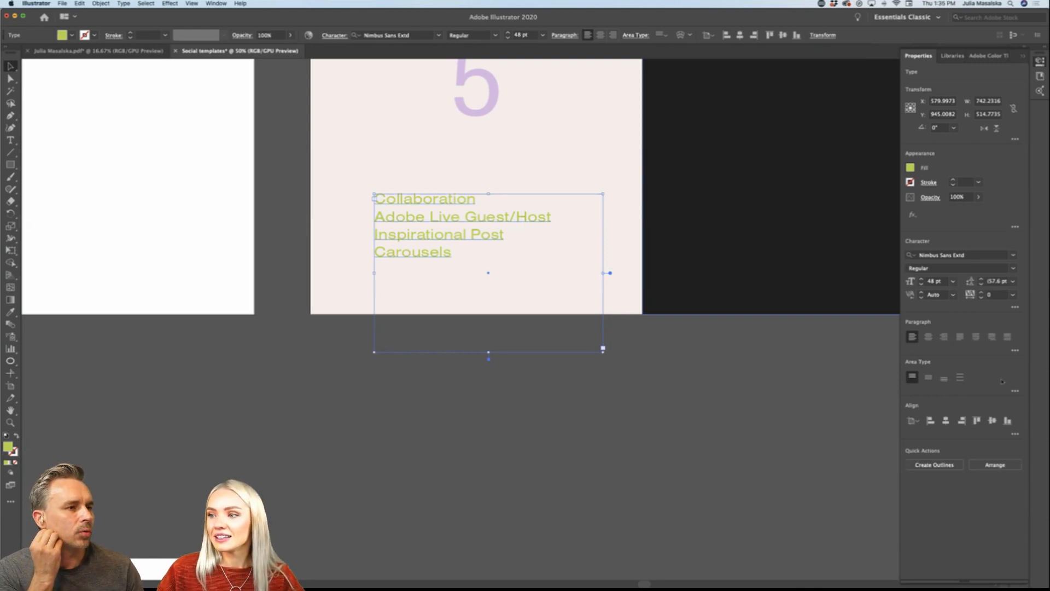
{"action": "scroll", "coordinate": [701, 398], "scroll_direction": "up", "scroll_amount": 4}
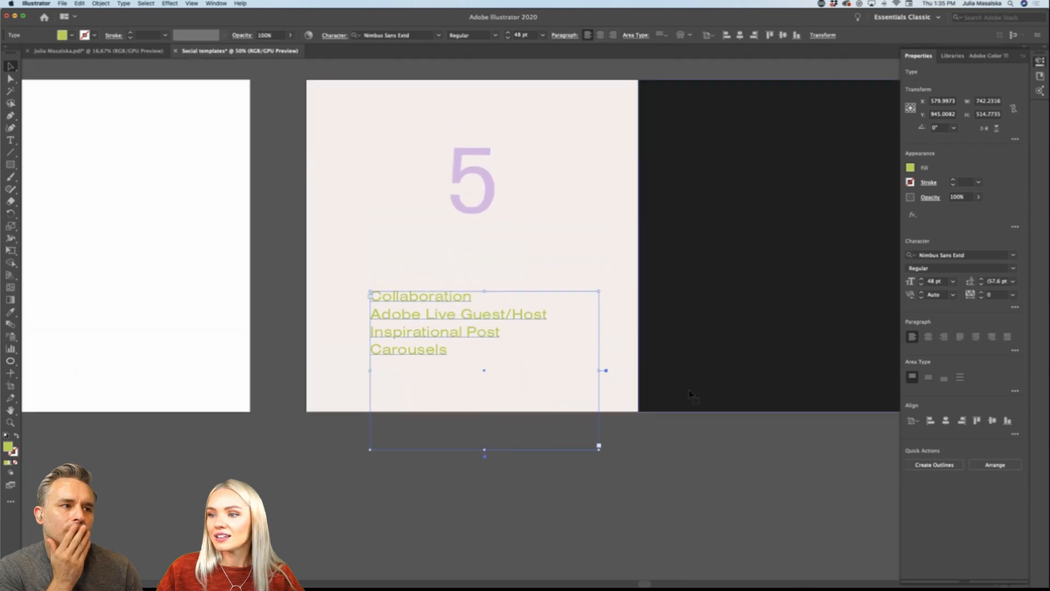
{"action": "right_click", "coordinate": [494, 332]}
{"action": "mouse_move", "coordinate": [550, 469]}
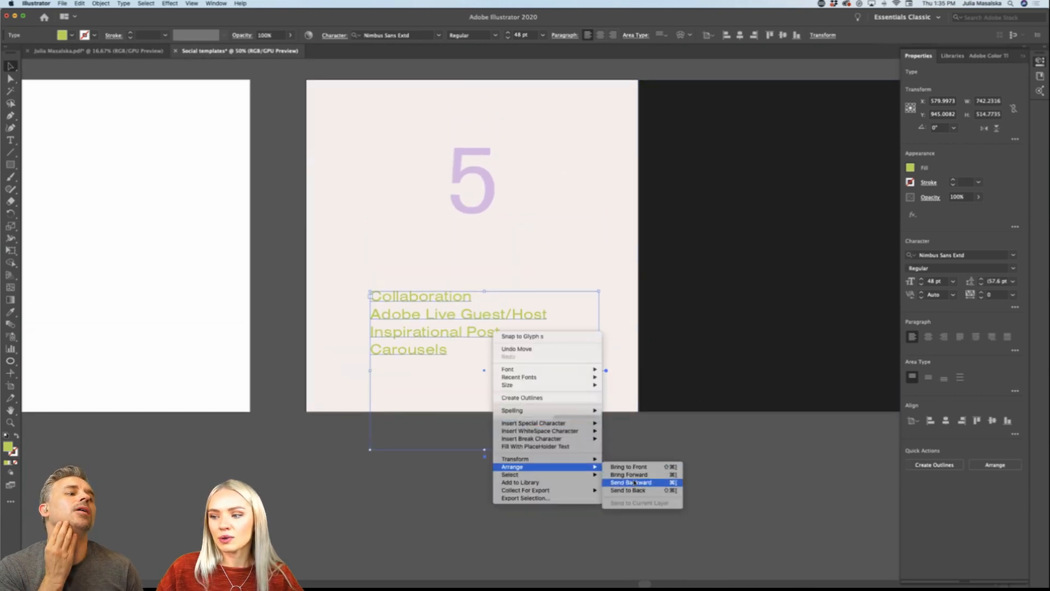
{"action": "left_click", "coordinate": [445, 503]}
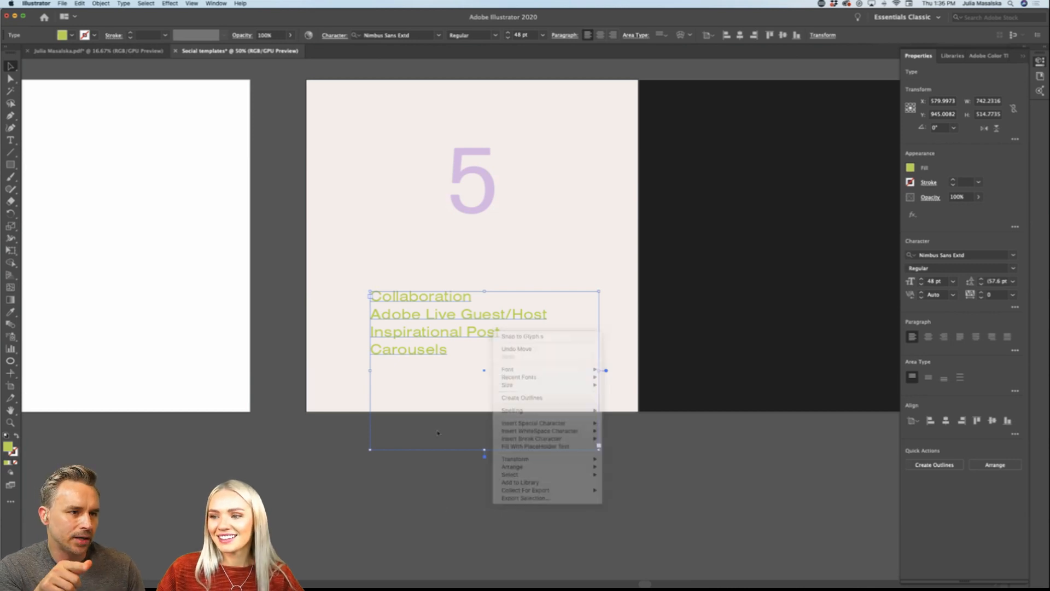
Step: Fill the post-type list with the near-black library color and replace its text with TIPS FOR
{"action": "left_click", "coordinate": [952, 57]}
{"action": "left_click", "coordinate": [963, 136]}
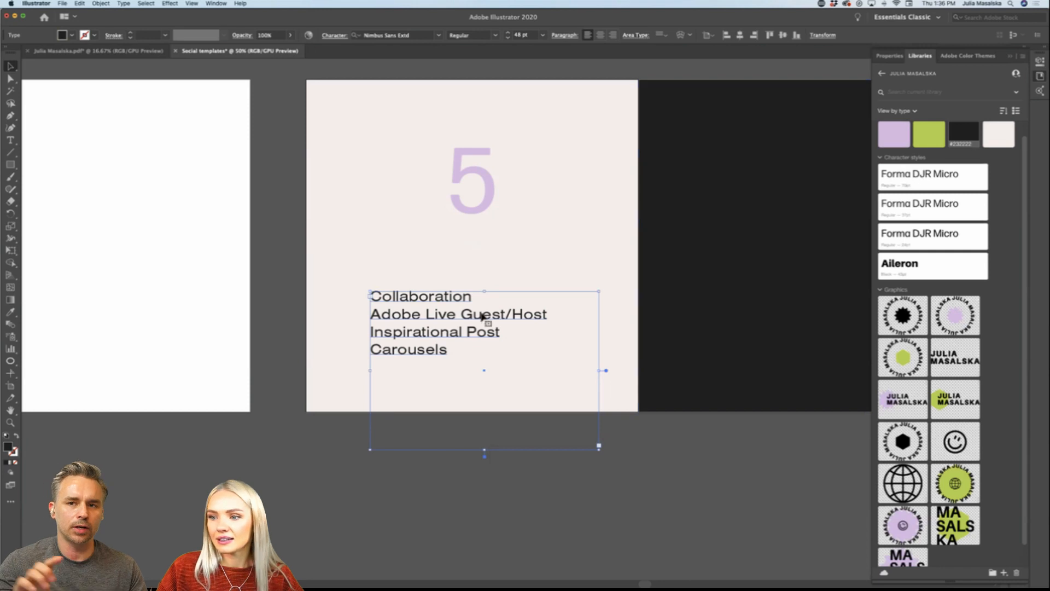
{"action": "double_click", "coordinate": [433, 353]}
{"action": "key", "text": "super+a"}
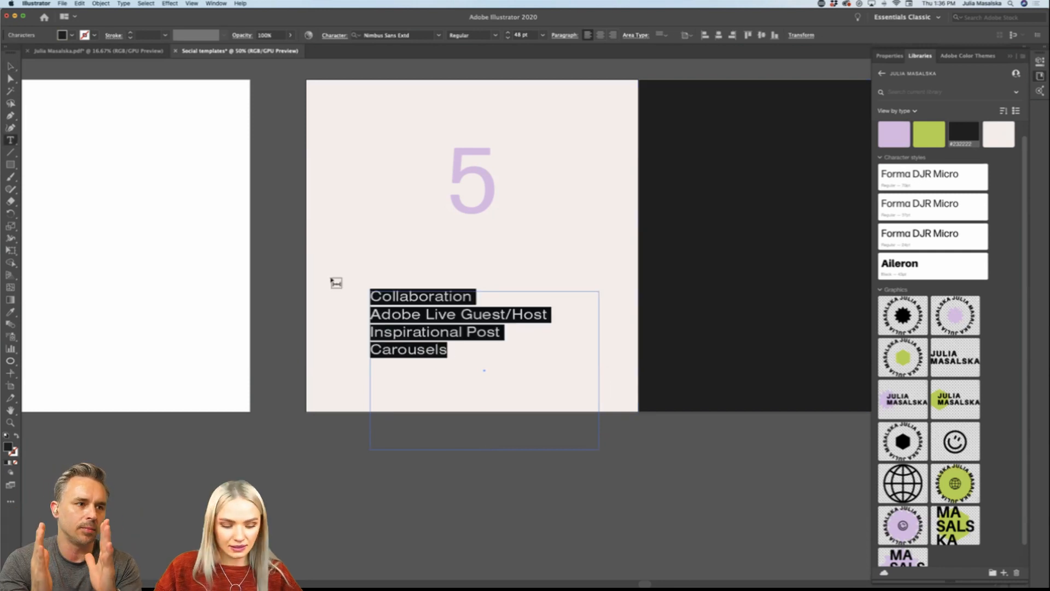
{"action": "type", "text": "TIP"}
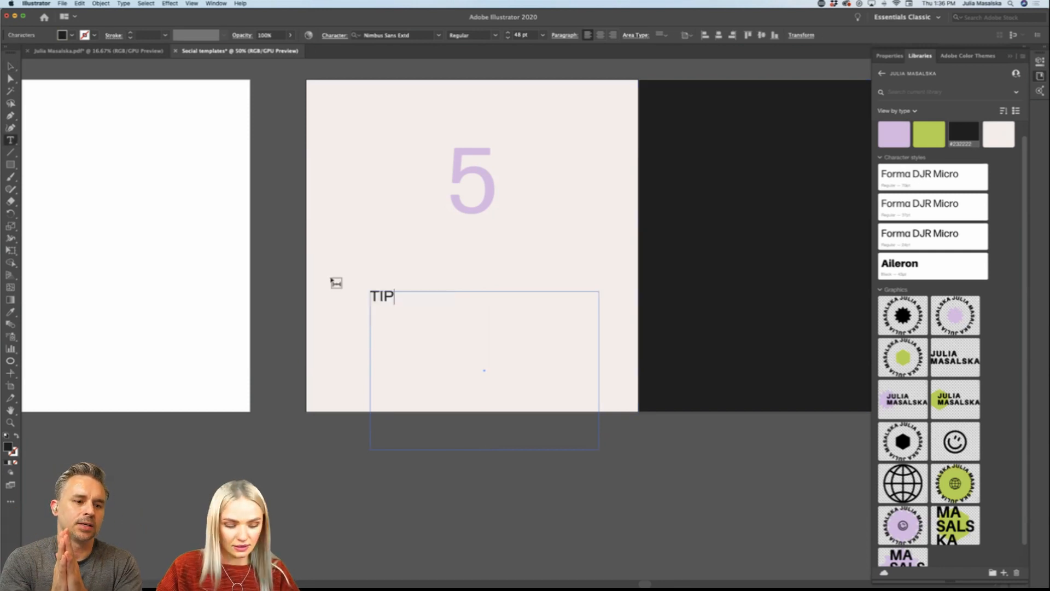
{"action": "type", "text": "S FOR"}
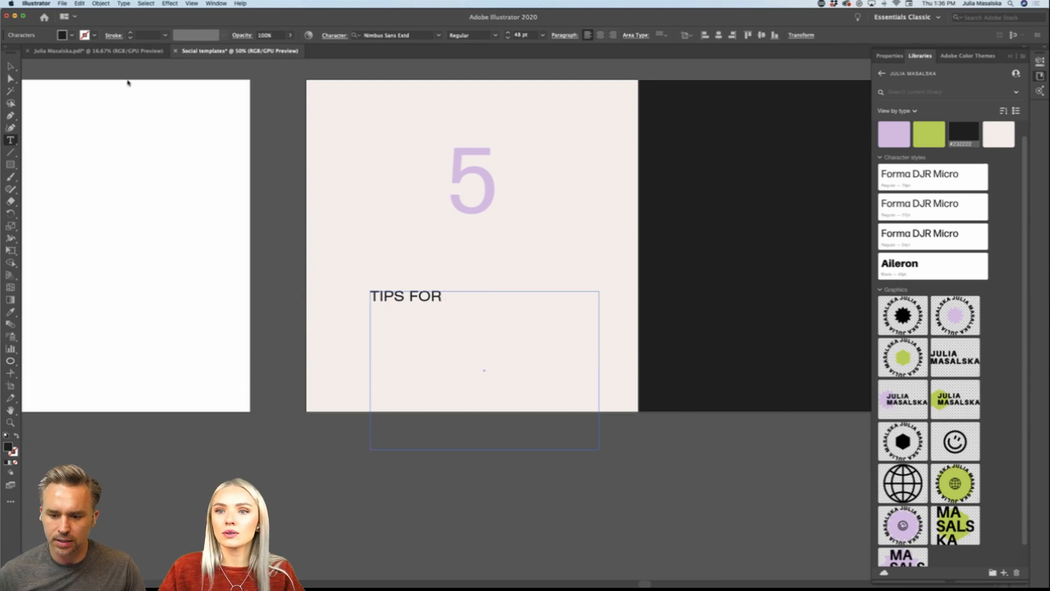
{"action": "left_click", "coordinate": [11, 67]}
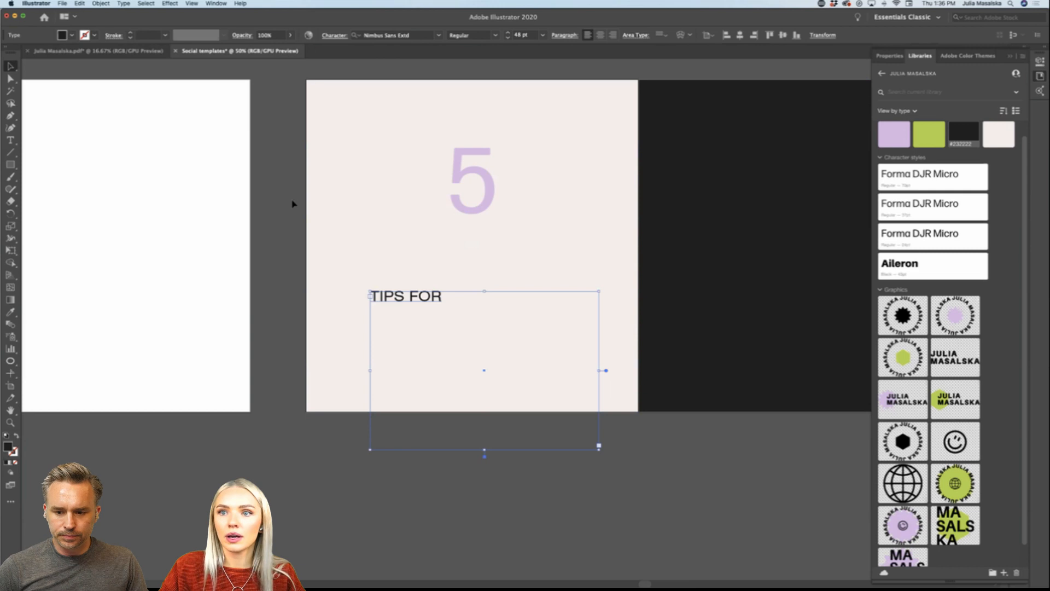
{"action": "left_click", "coordinate": [76, 4]}
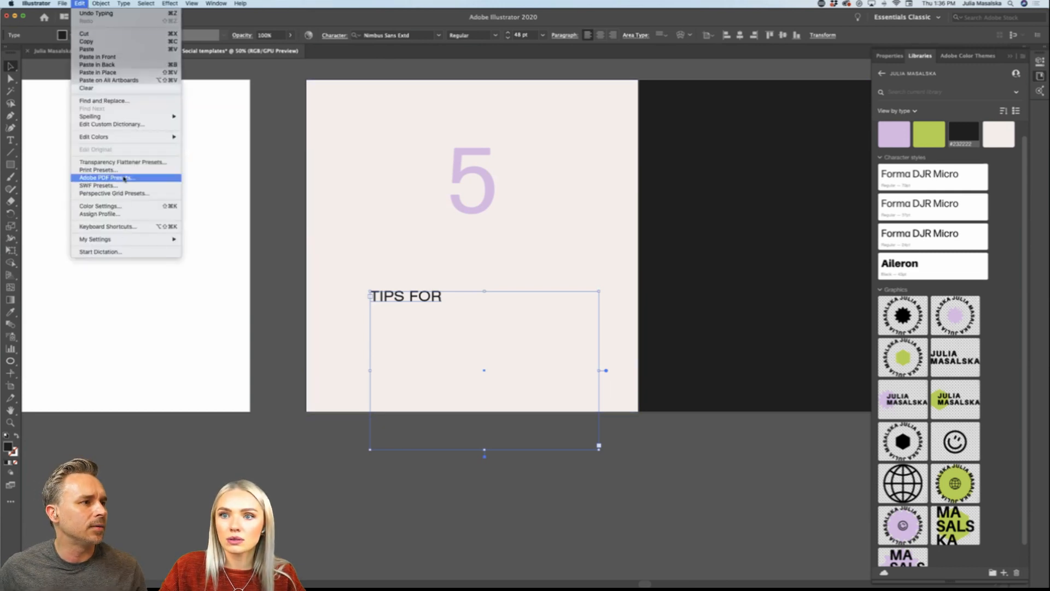
{"action": "mouse_move", "coordinate": [36, 3]}
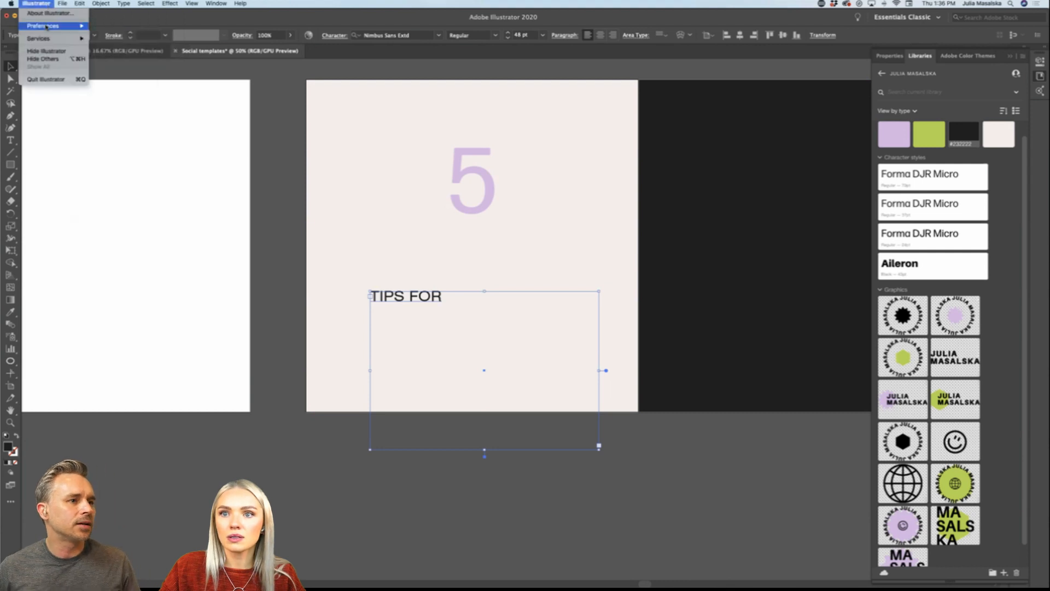
{"action": "mouse_move", "coordinate": [47, 27]}
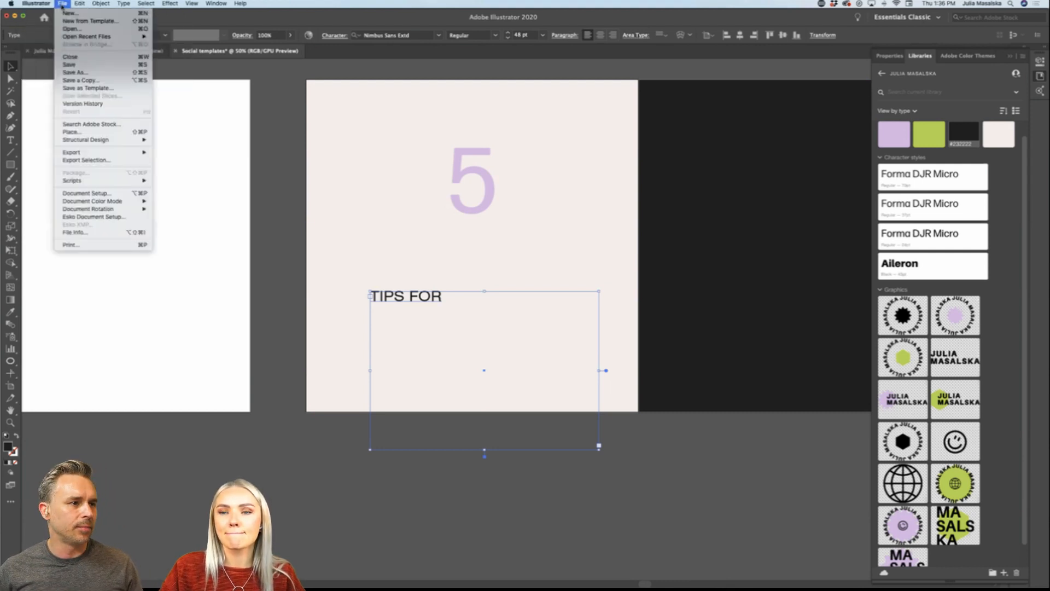
{"action": "left_click", "coordinate": [272, 216]}
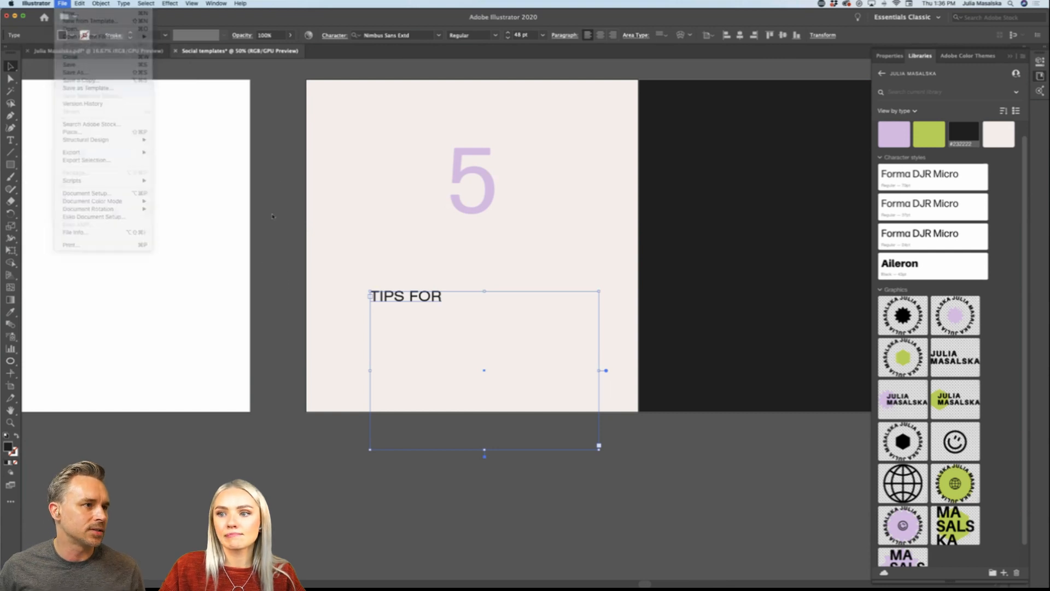
Step: Review the Artboard Options of the first carousel artboard and close them without changing anything
{"action": "left_click", "coordinate": [273, 229]}
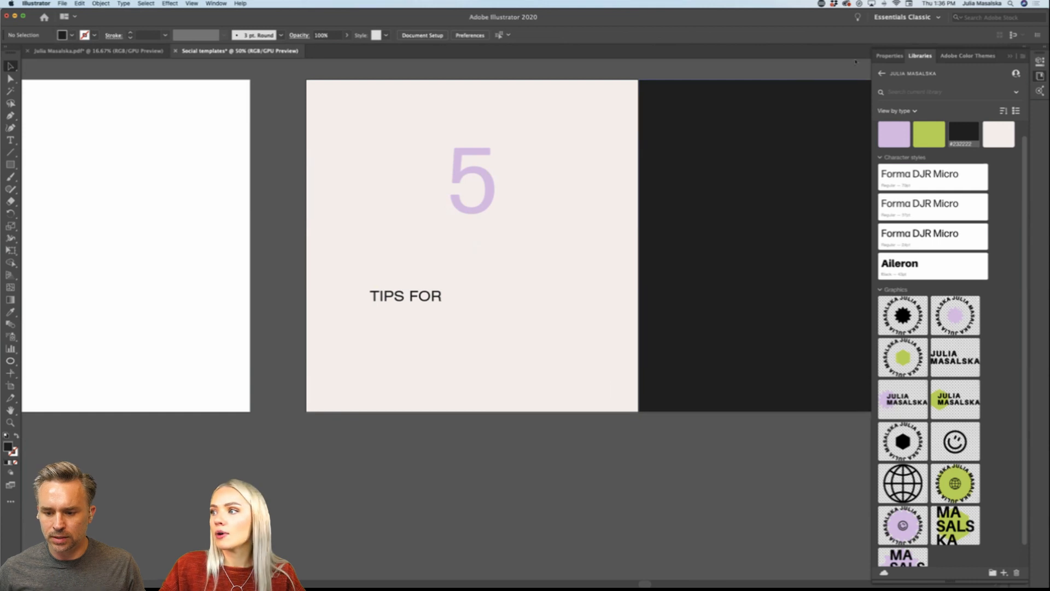
{"action": "left_click", "coordinate": [889, 56]}
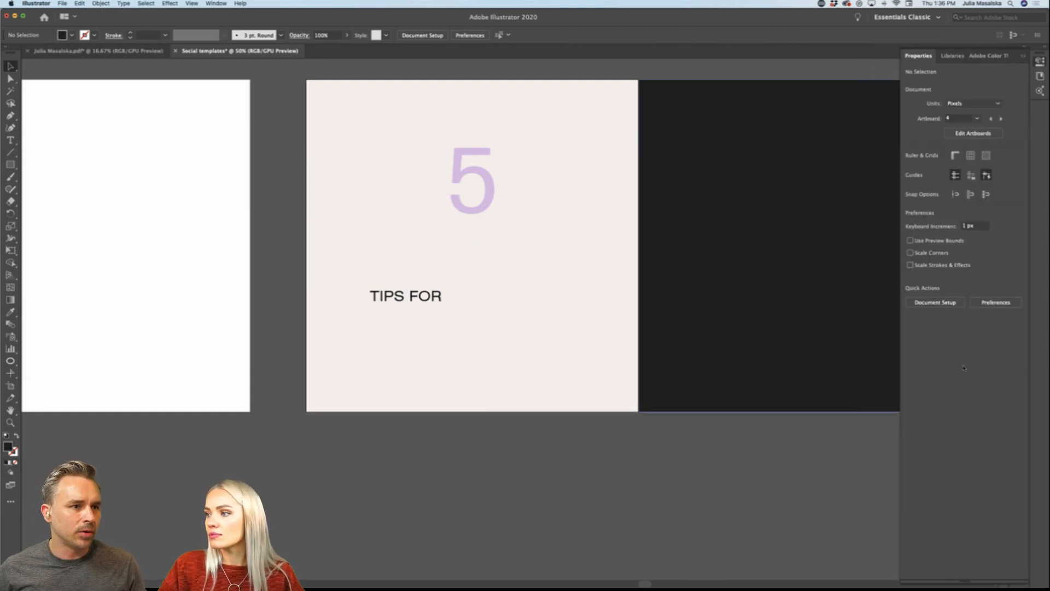
{"action": "left_click", "coordinate": [973, 133]}
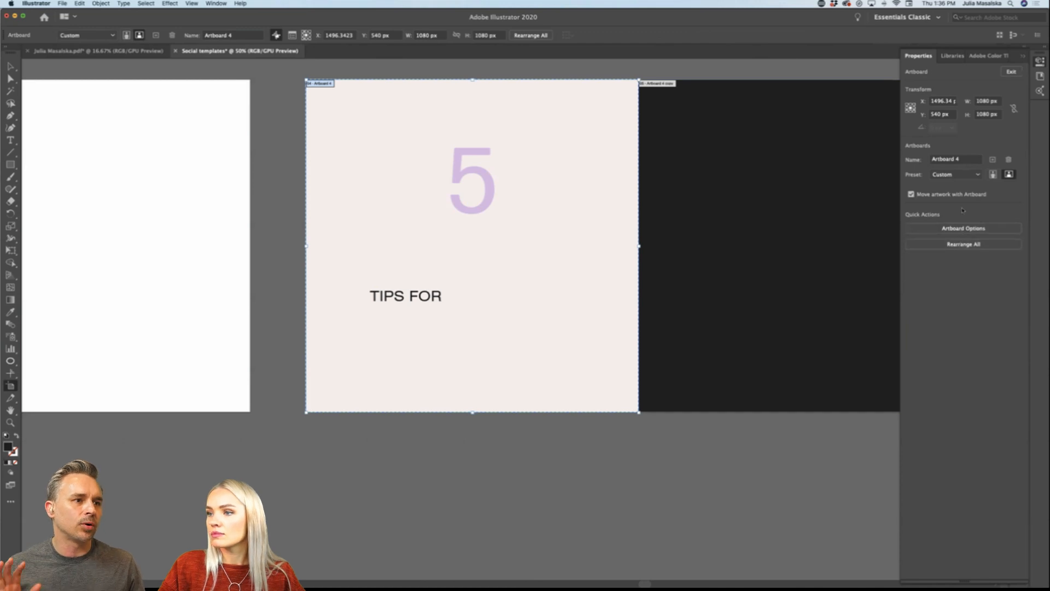
{"action": "scroll", "coordinate": [522, 447], "scroll_direction": "down", "scroll_amount": 2}
{"action": "scroll", "coordinate": [522, 447], "scroll_direction": "down", "scroll_amount": 2}
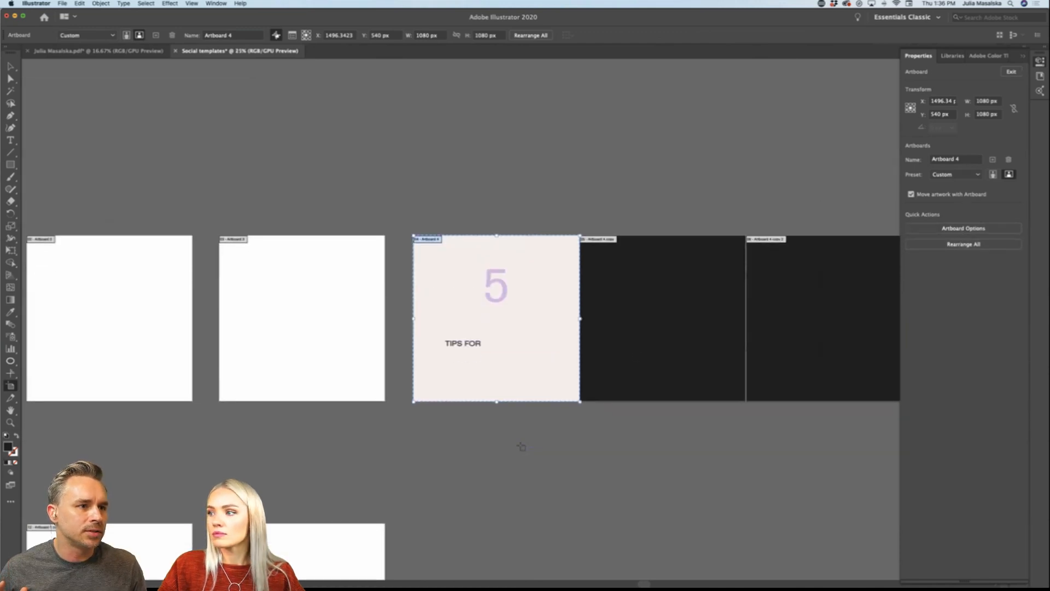
{"action": "scroll", "coordinate": [521, 447], "scroll_direction": "right", "scroll_amount": 3}
{"action": "scroll", "coordinate": [559, 412], "scroll_direction": "up", "scroll_amount": 1}
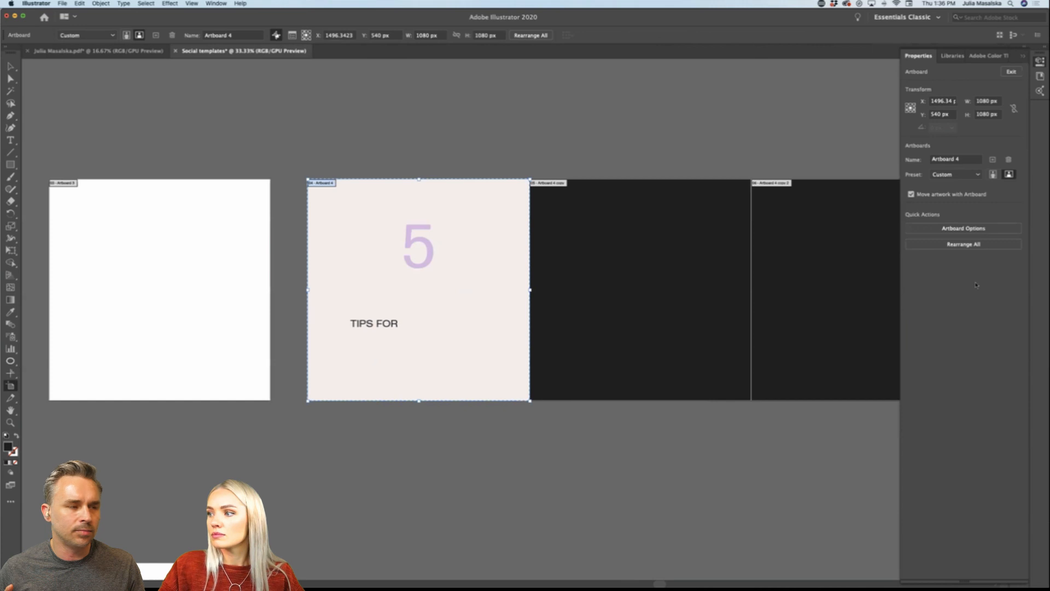
{"action": "left_click", "coordinate": [964, 228]}
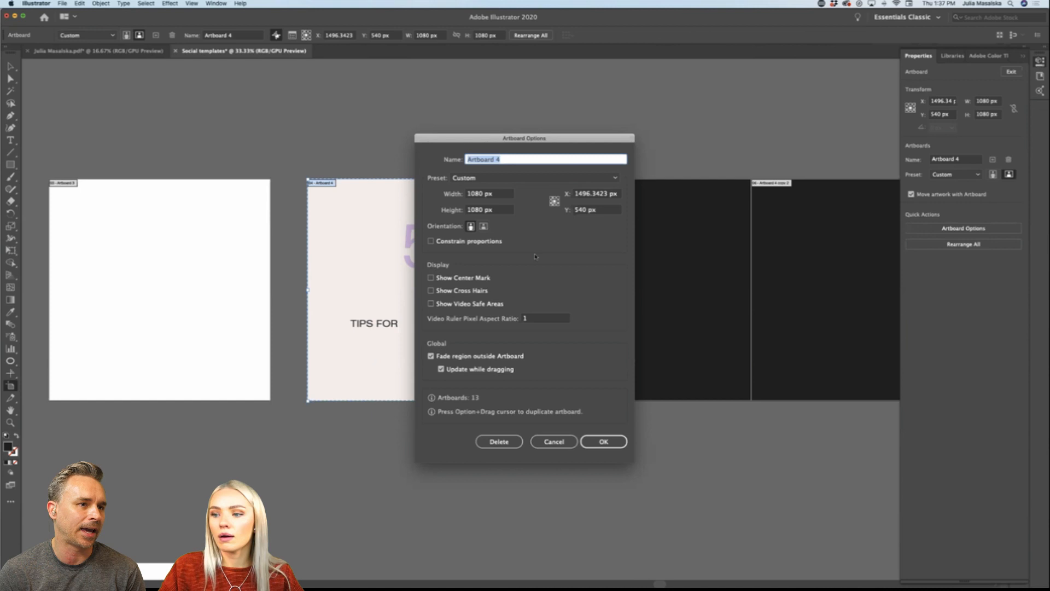
{"action": "left_click", "coordinate": [560, 443]}
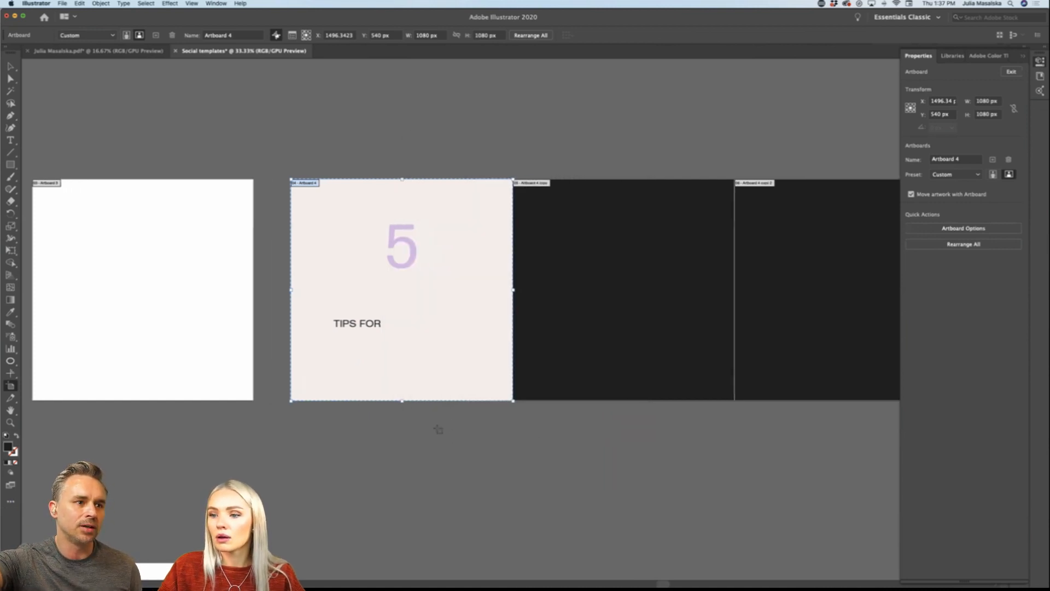
Step: Leave artboard editing and inspect the properties of the TIPS FOR text frame
{"action": "key", "text": "super+equal"}
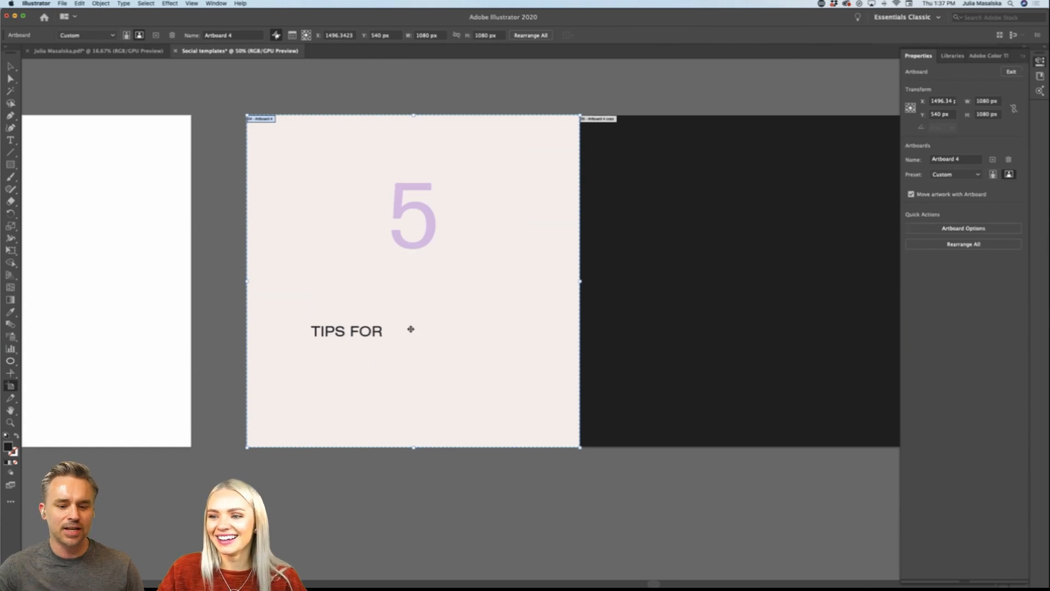
{"action": "scroll", "coordinate": [319, 281], "scroll_direction": "up", "scroll_amount": 1}
{"action": "scroll", "coordinate": [319, 282], "scroll_direction": "left", "scroll_amount": 1}
{"action": "left_click", "coordinate": [10, 66]}
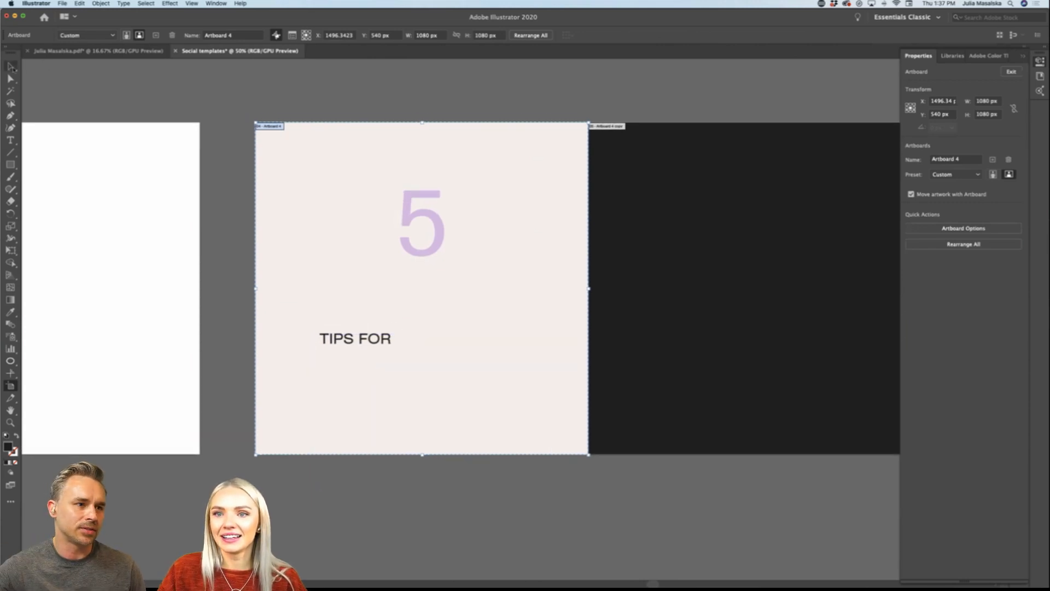
{"action": "left_click", "coordinate": [364, 343]}
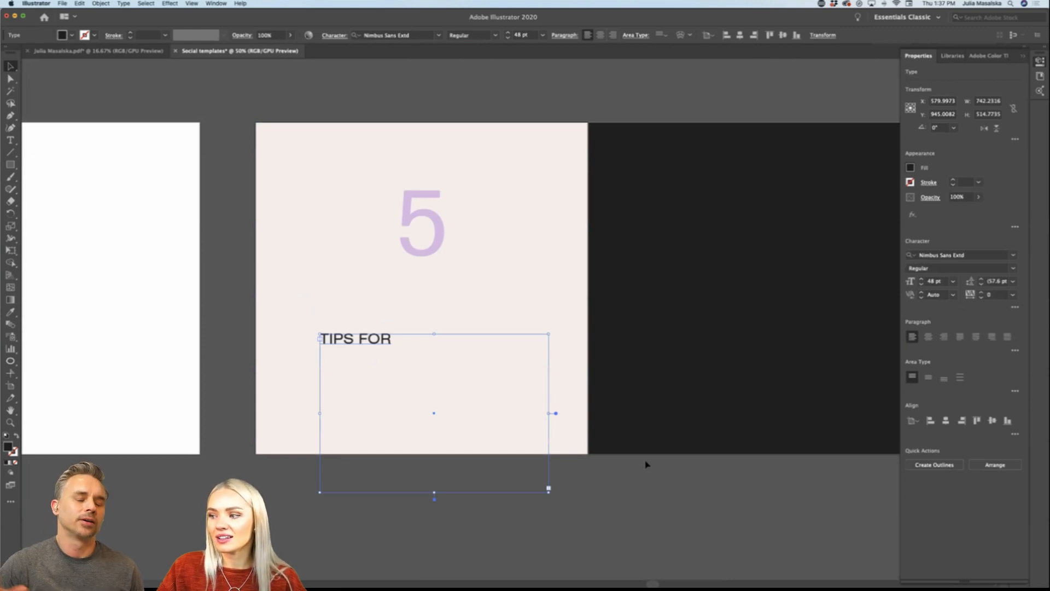
{"action": "left_click", "coordinate": [588, 498]}
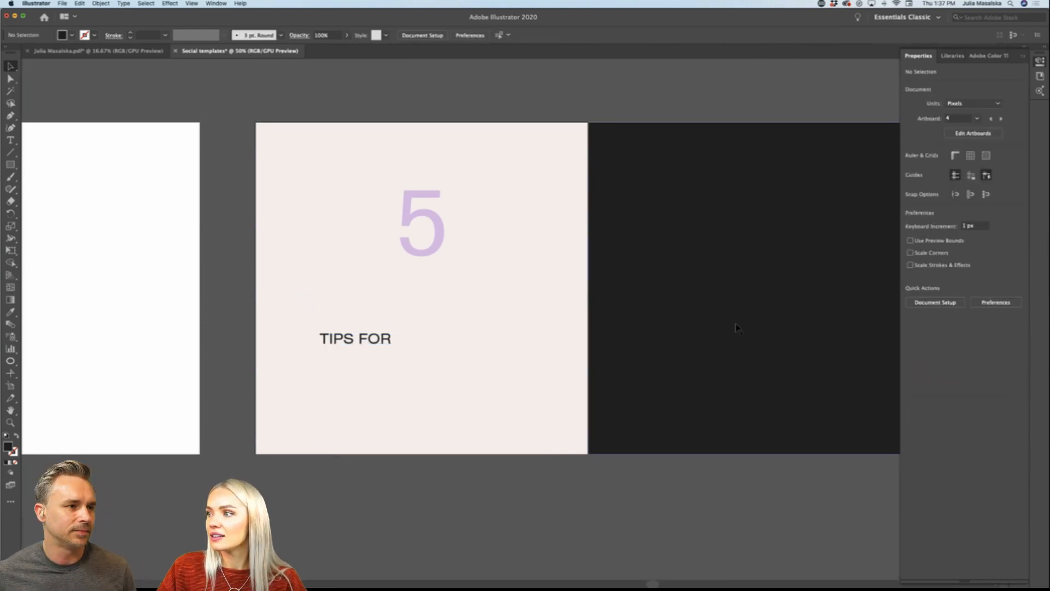
Step: Recheck the display settings in the first carousel artboard's options and return to object selection
{"action": "left_click", "coordinate": [973, 133]}
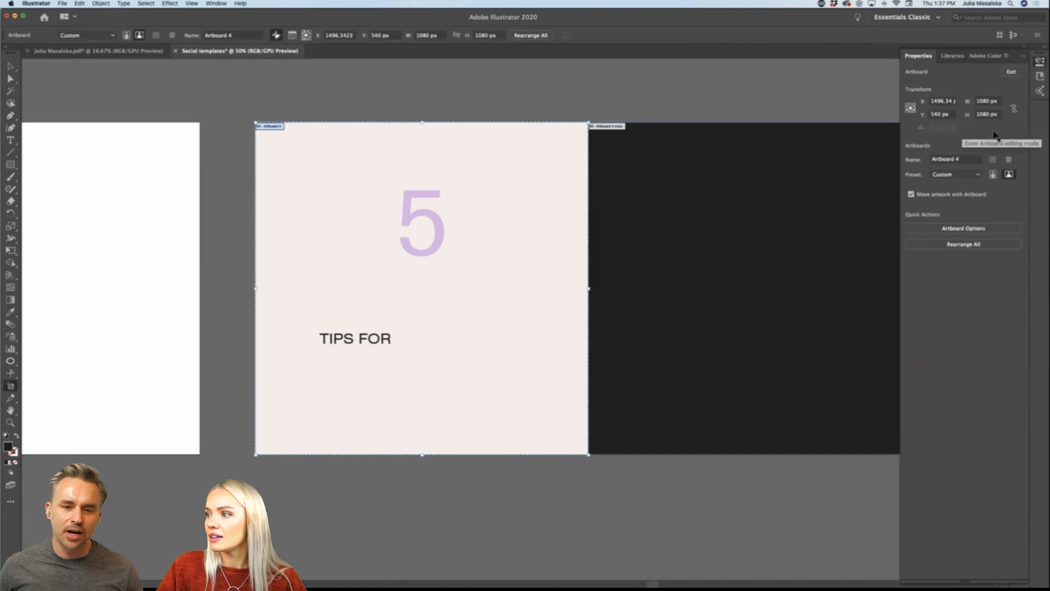
{"action": "left_click", "coordinate": [970, 228]}
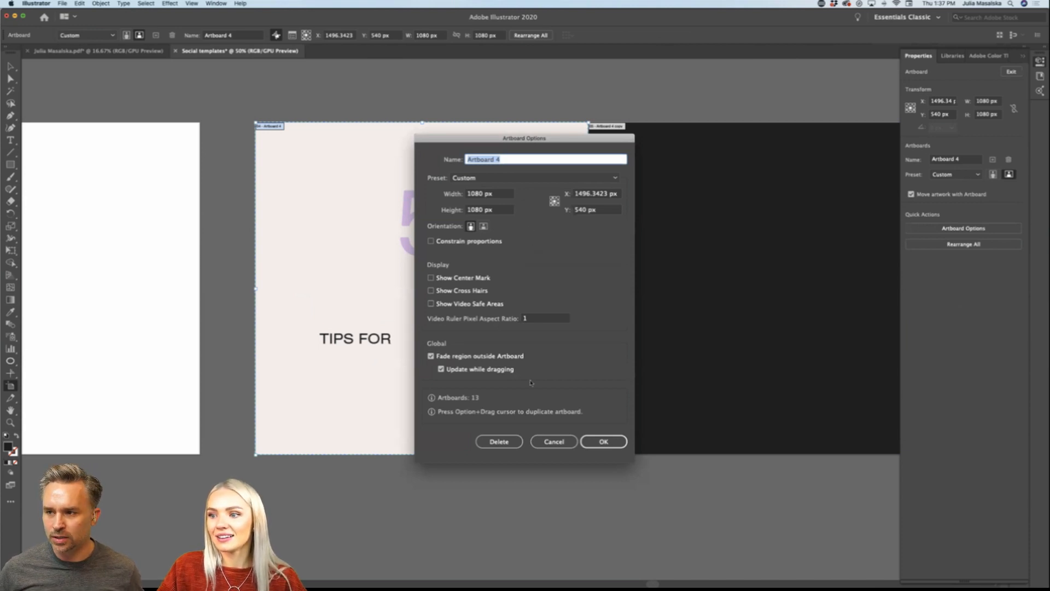
{"action": "left_click", "coordinate": [554, 441]}
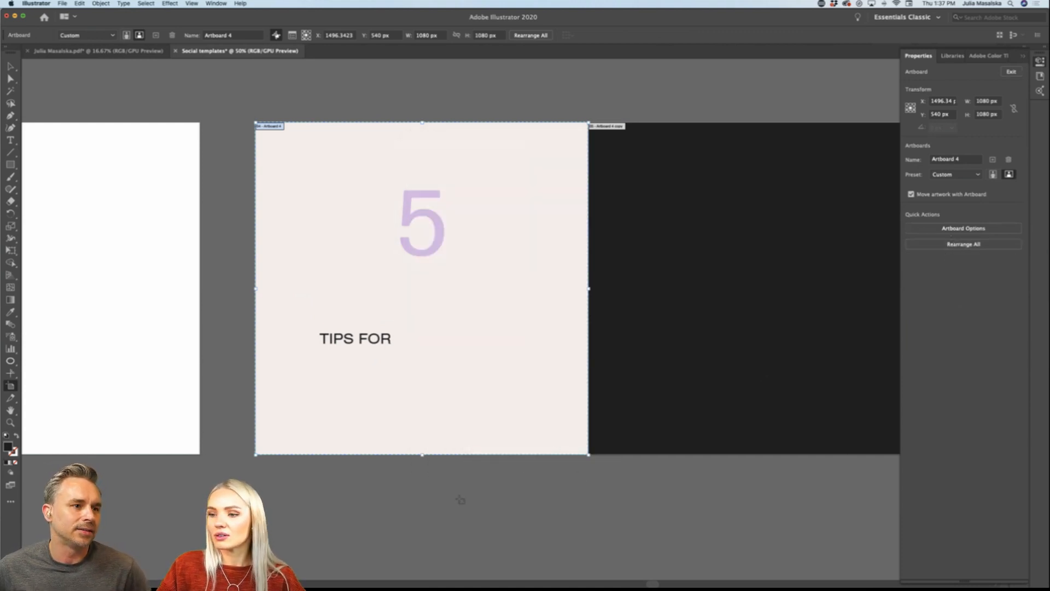
{"action": "left_click", "coordinate": [10, 66]}
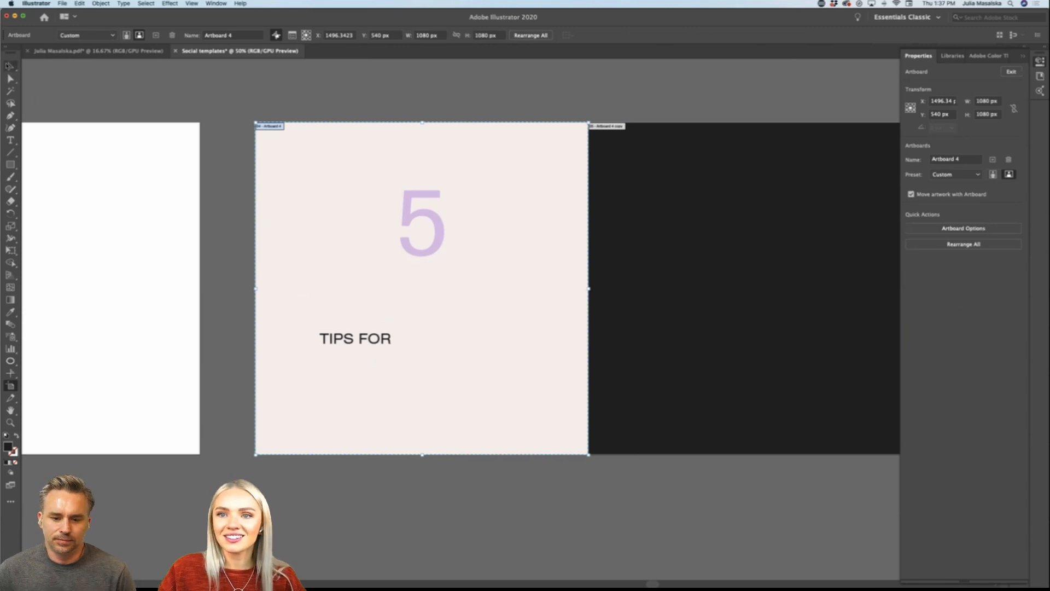
Step: Center-align the TIPS FOR text and center its frame horizontally on the first carousel artboard
{"action": "left_click", "coordinate": [331, 337]}
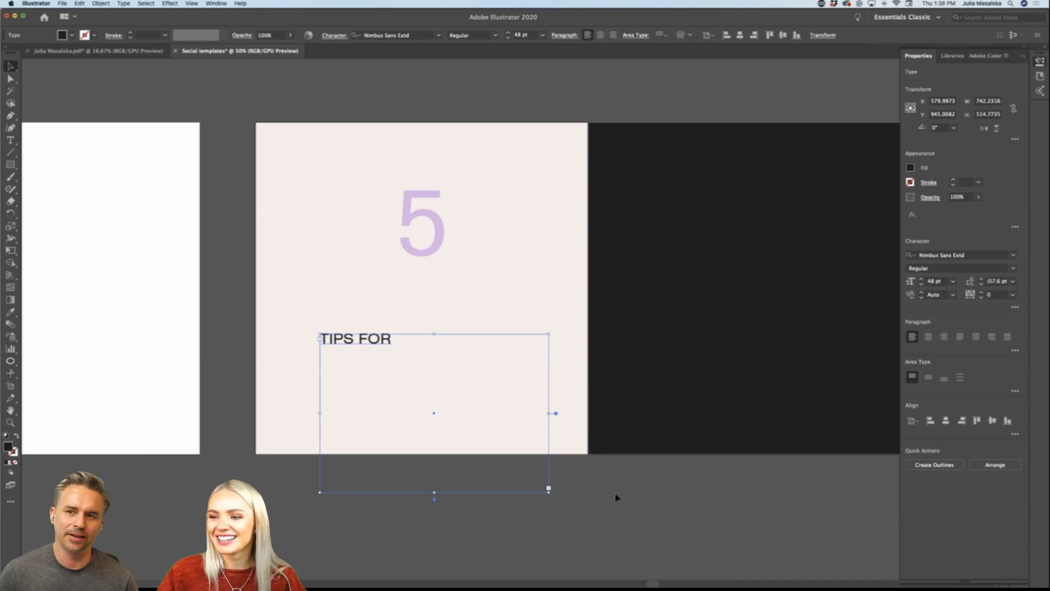
{"action": "scroll", "coordinate": [616, 497], "scroll_direction": "left", "scroll_amount": 1}
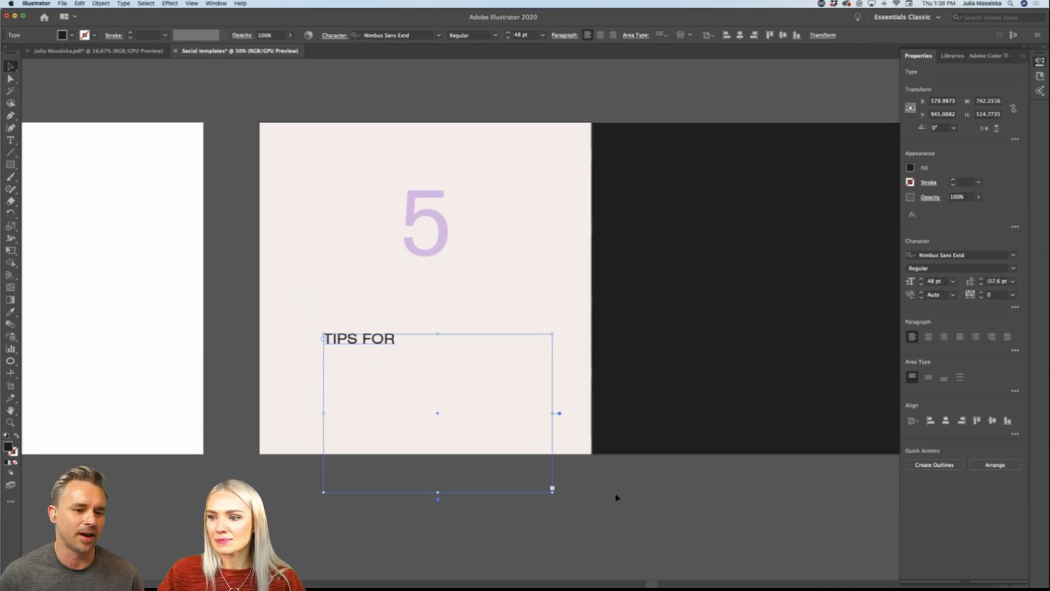
{"action": "triple_click", "coordinate": [381, 341]}
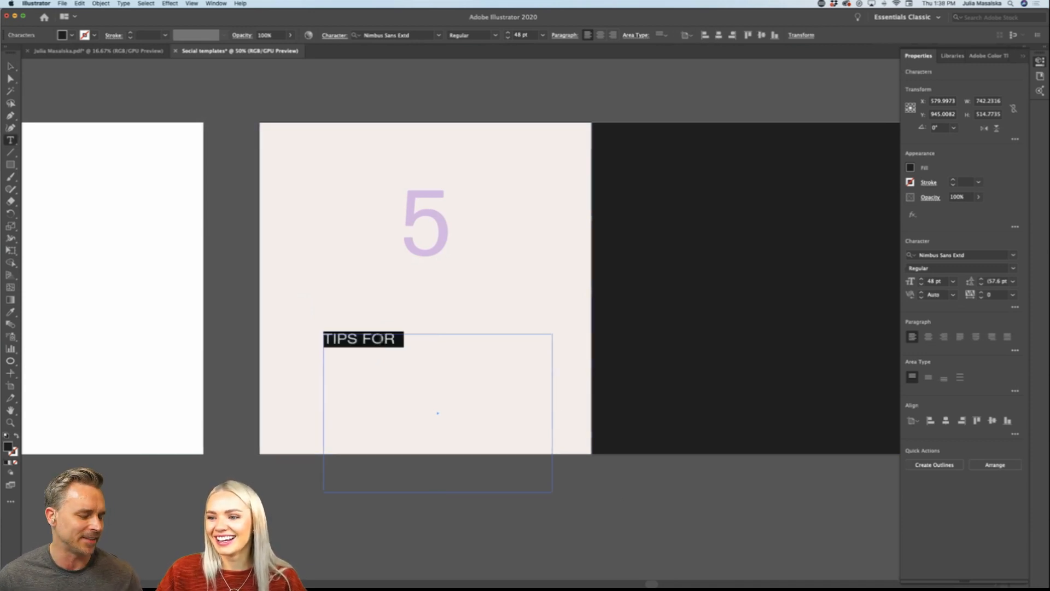
{"action": "left_click", "coordinate": [927, 336]}
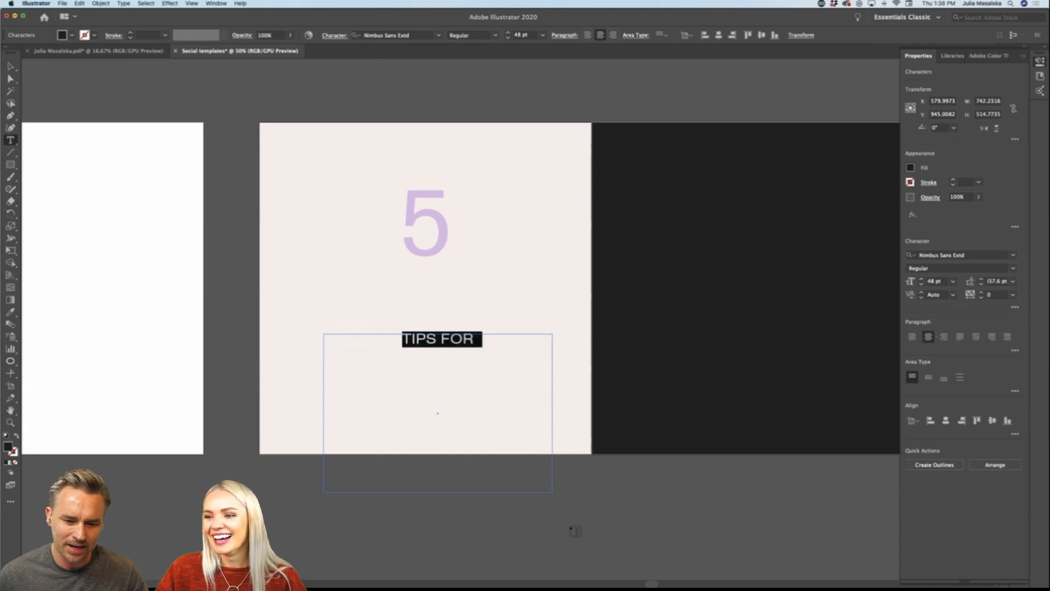
{"action": "left_click", "coordinate": [483, 344]}
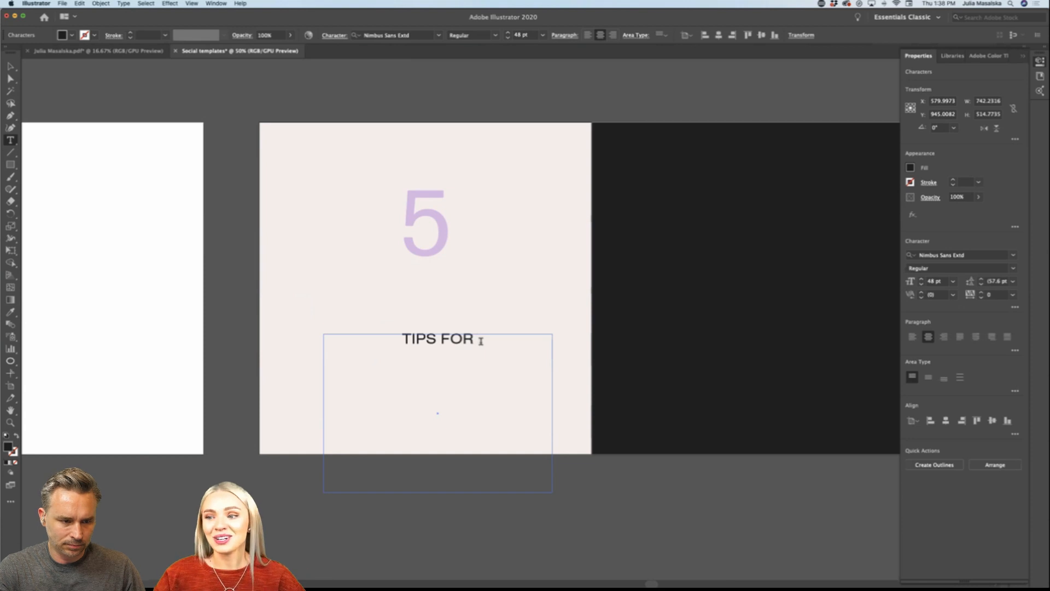
{"action": "key", "text": "Escape"}
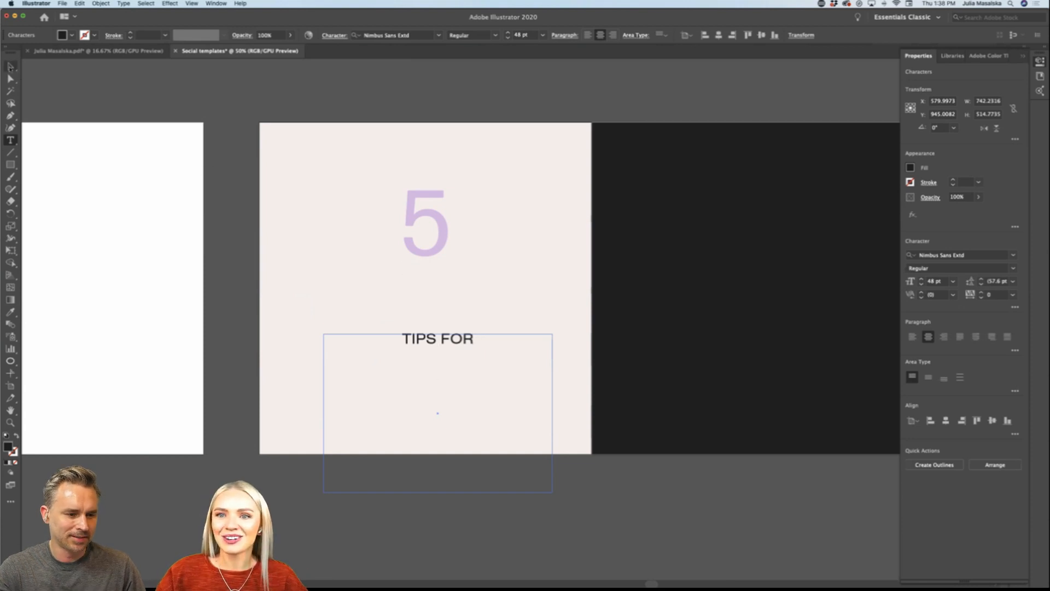
{"action": "left_click_drag", "start_coordinate": [452, 342], "coordinate": [439, 343]}
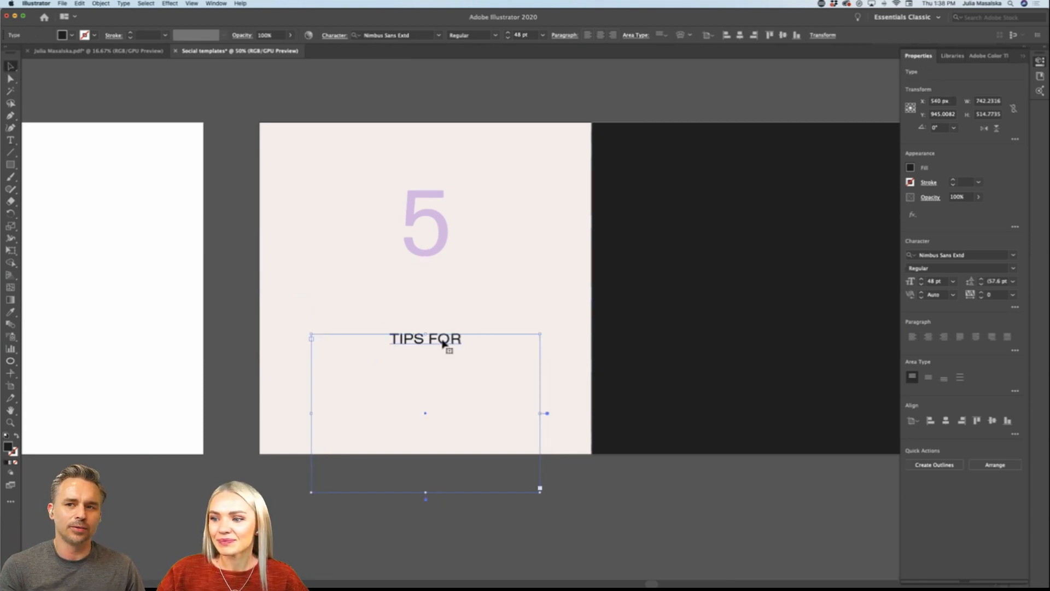
Step: Extend the line below the 5 to read TIPS FOR FREELANCE
{"action": "double_click", "coordinate": [465, 339]}
{"action": "type", "text": "FR"}
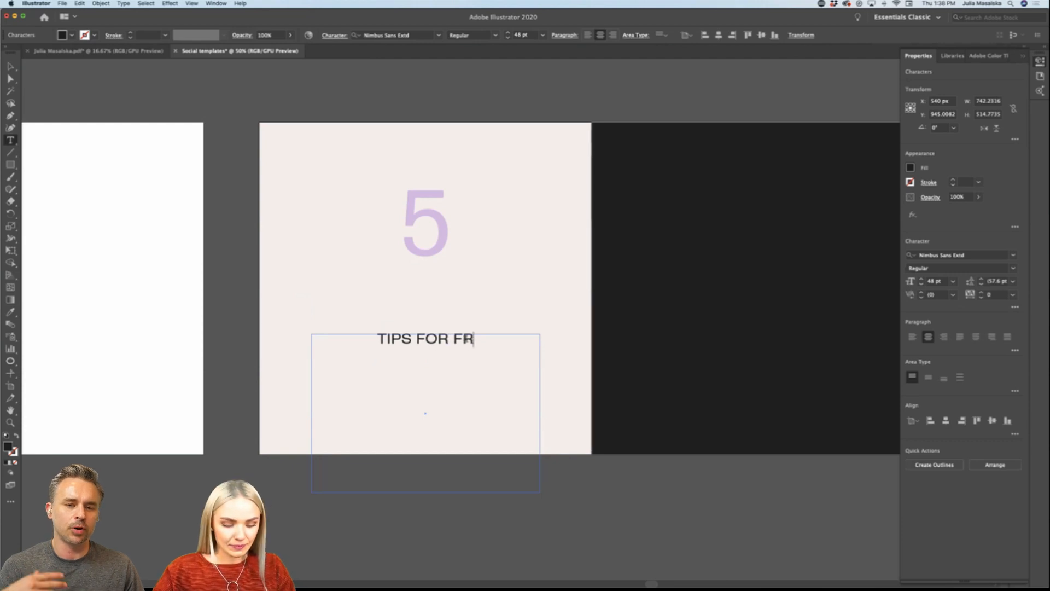
{"action": "type", "text": "EELANCE"}
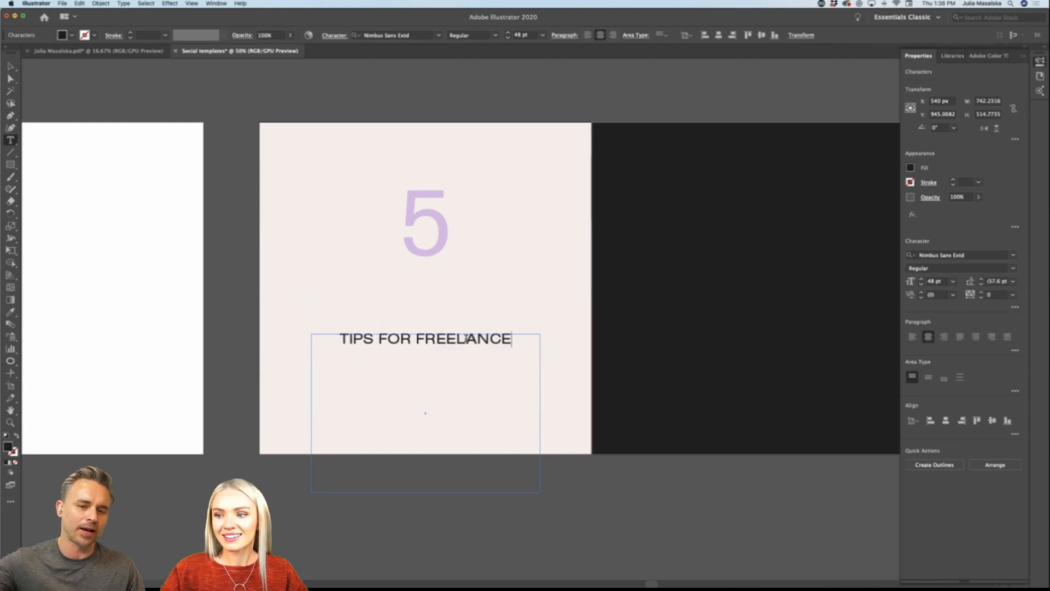
Step: Replace the all-caps line below the 5 with the sentence-case text "Tips for freelance designers"
{"action": "left_click_drag", "start_coordinate": [519, 339], "coordinate": [272, 342]}
{"action": "type", "text": "T"}
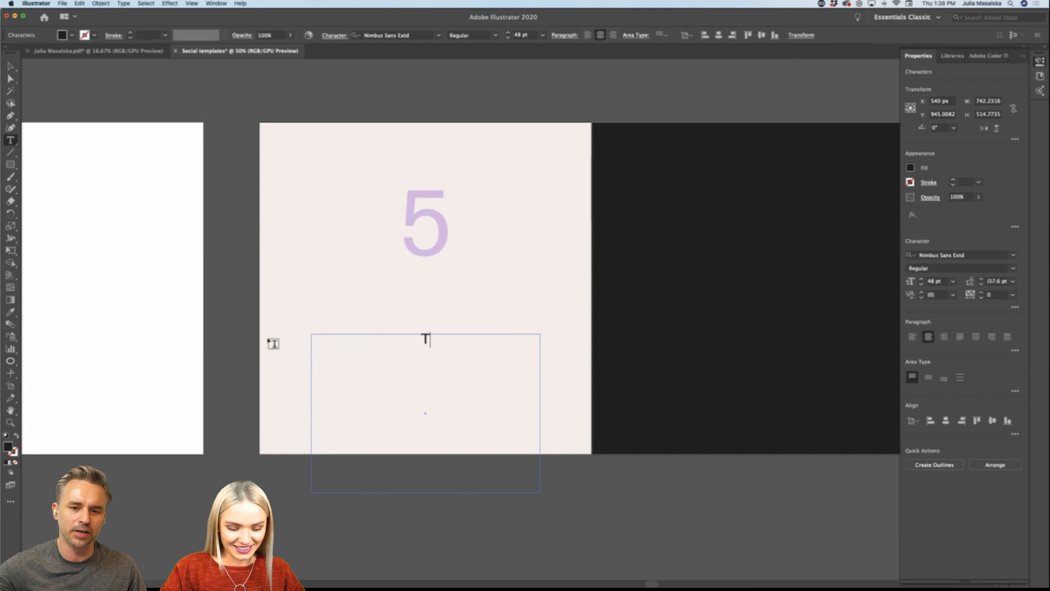
{"action": "type", "text": "ips for f"}
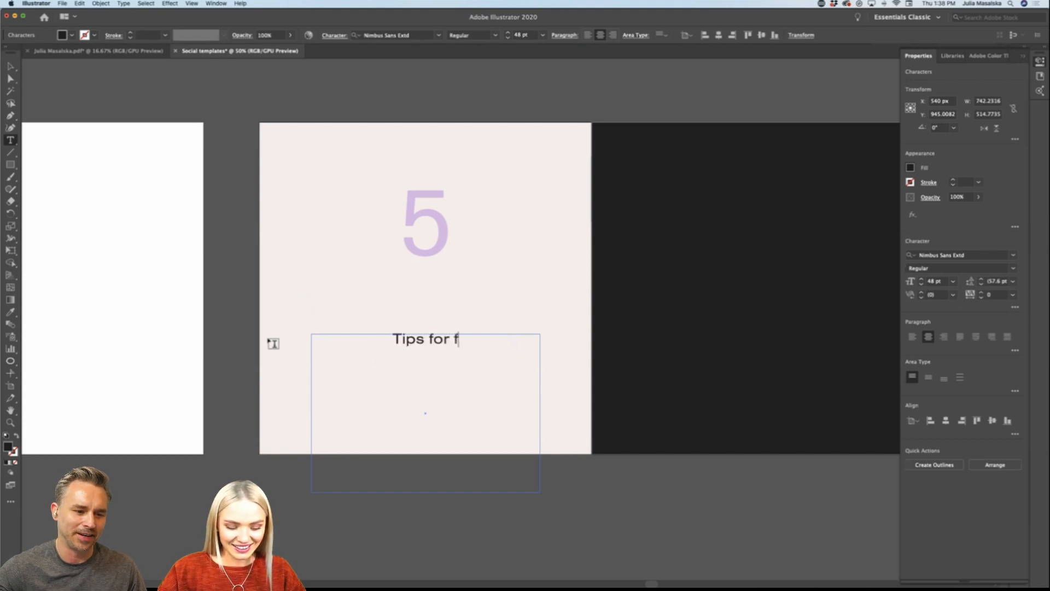
{"action": "type", "text": "reelance"}
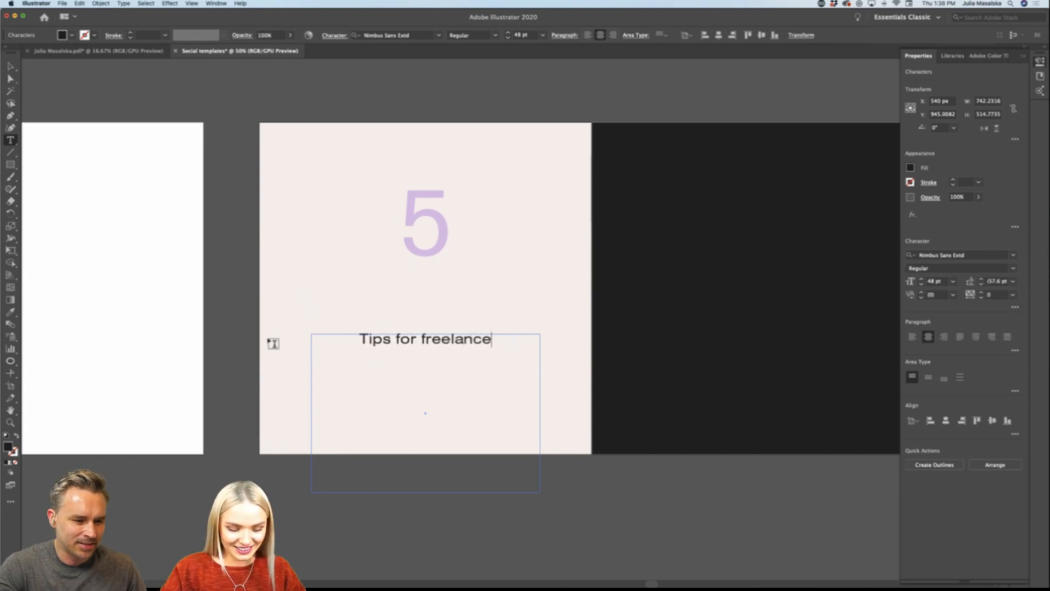
{"action": "type", "text": " designers"}
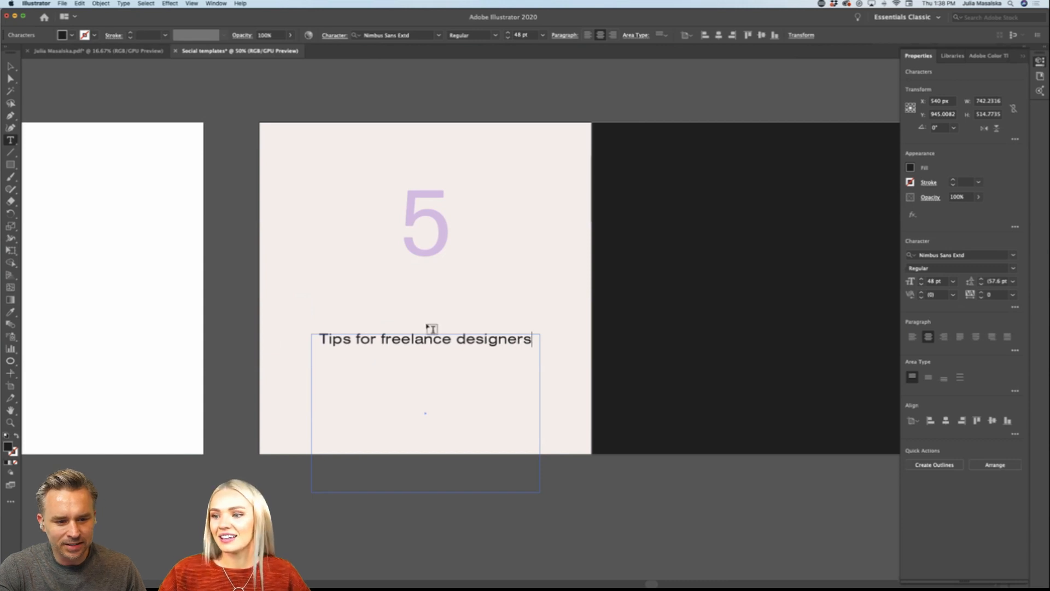
Step: Apply the library's third Forma DJR Micro character style to the tips line, using the incoming style from Libraries
{"action": "left_click_drag", "start_coordinate": [538, 337], "coordinate": [318, 339]}
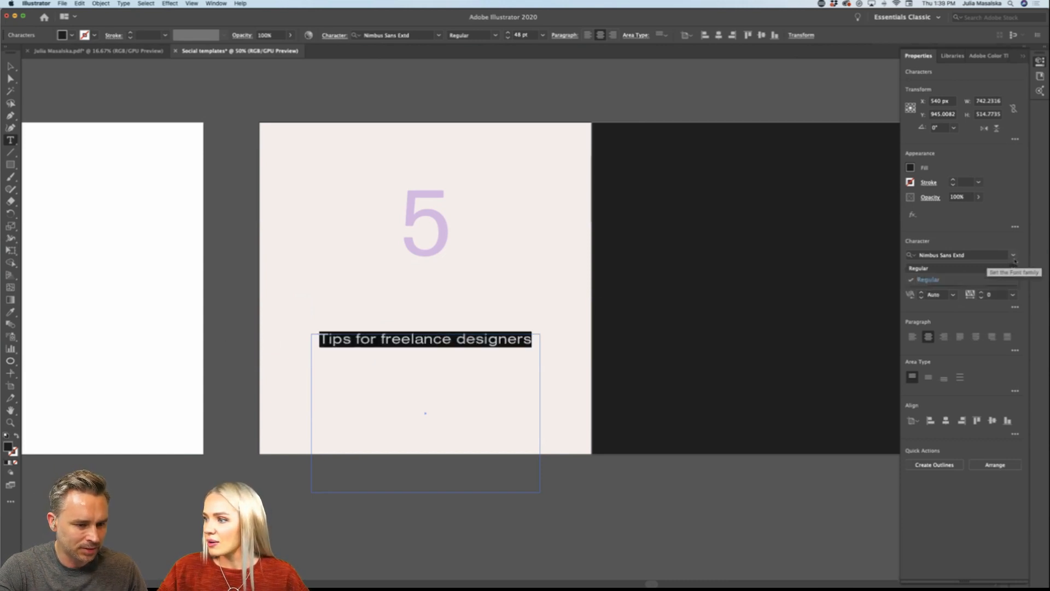
{"action": "left_click", "coordinate": [953, 55]}
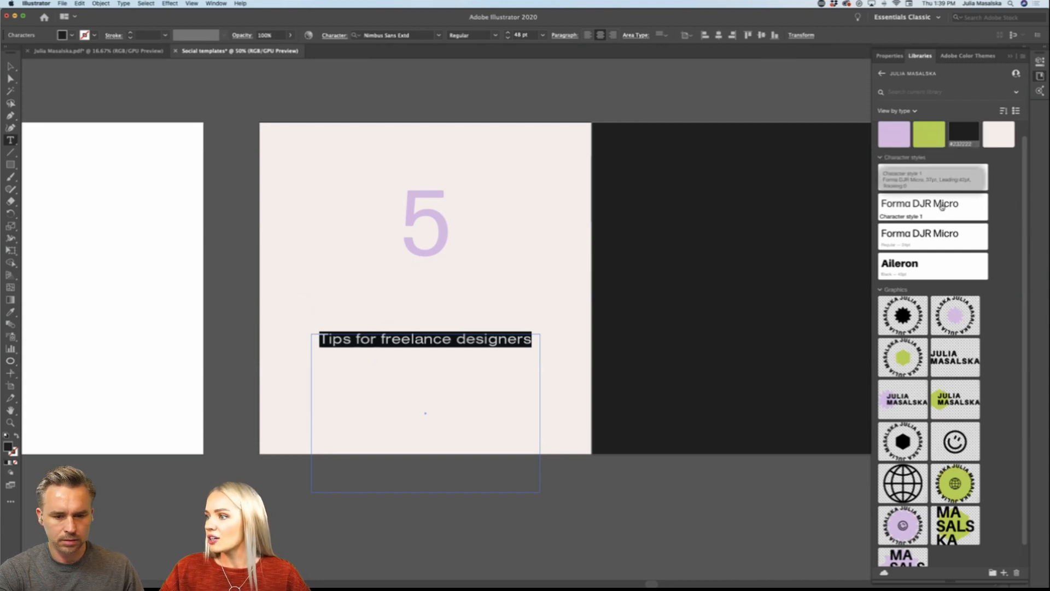
{"action": "left_click", "coordinate": [948, 234]}
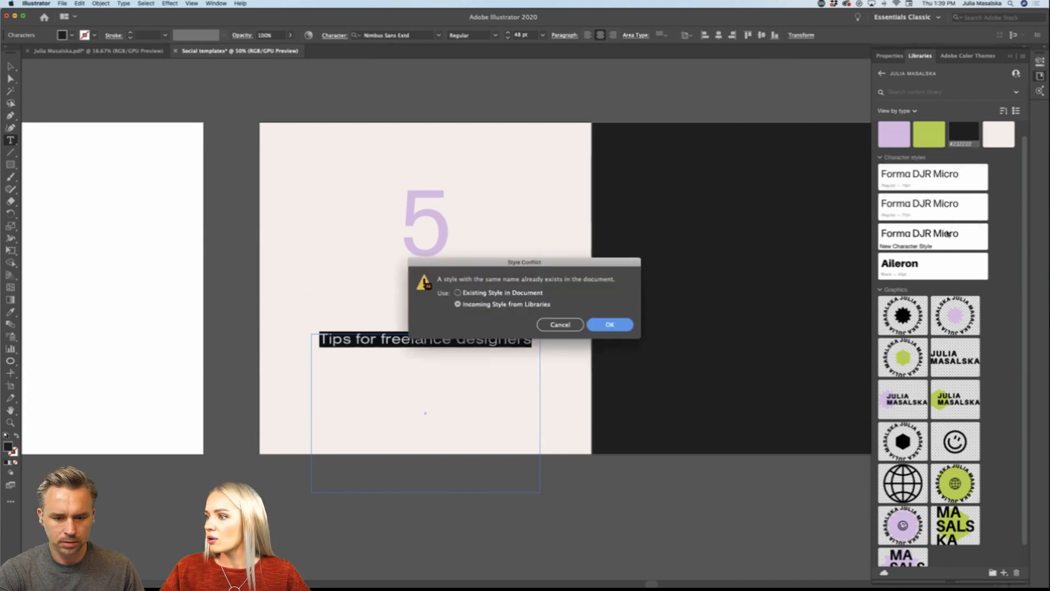
{"action": "left_click", "coordinate": [610, 325]}
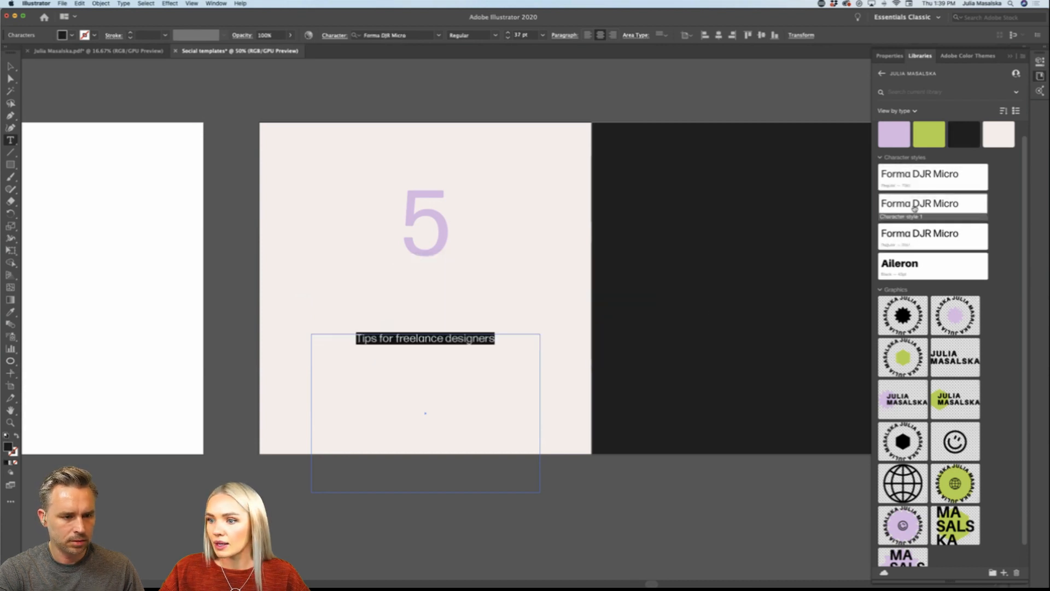
Step: Set the font size of "Tips for freelance designers" to 72 pt
{"action": "left_click", "coordinate": [890, 56]}
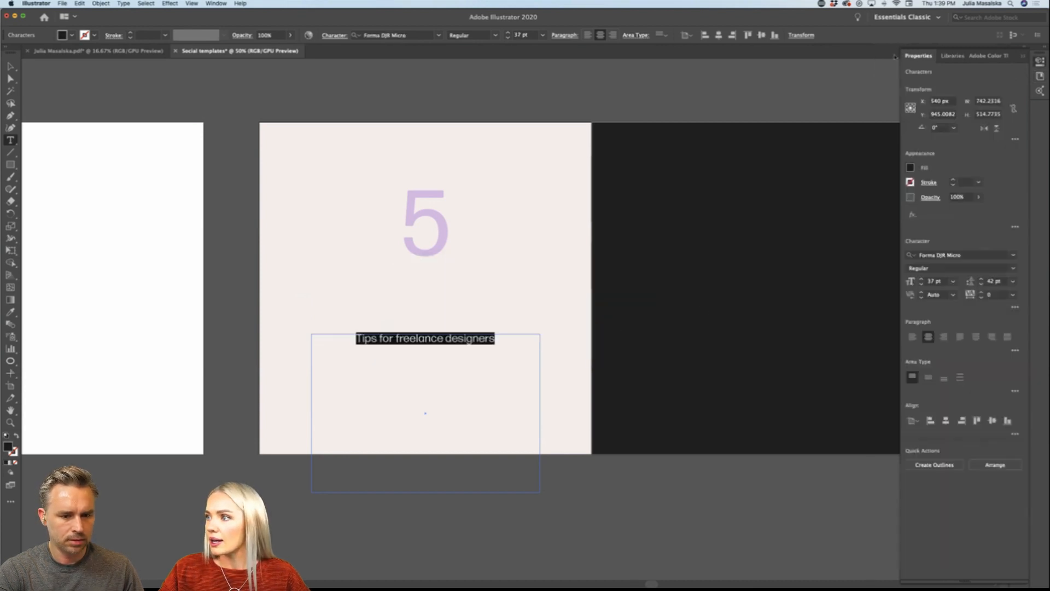
{"action": "left_click", "coordinate": [953, 281]}
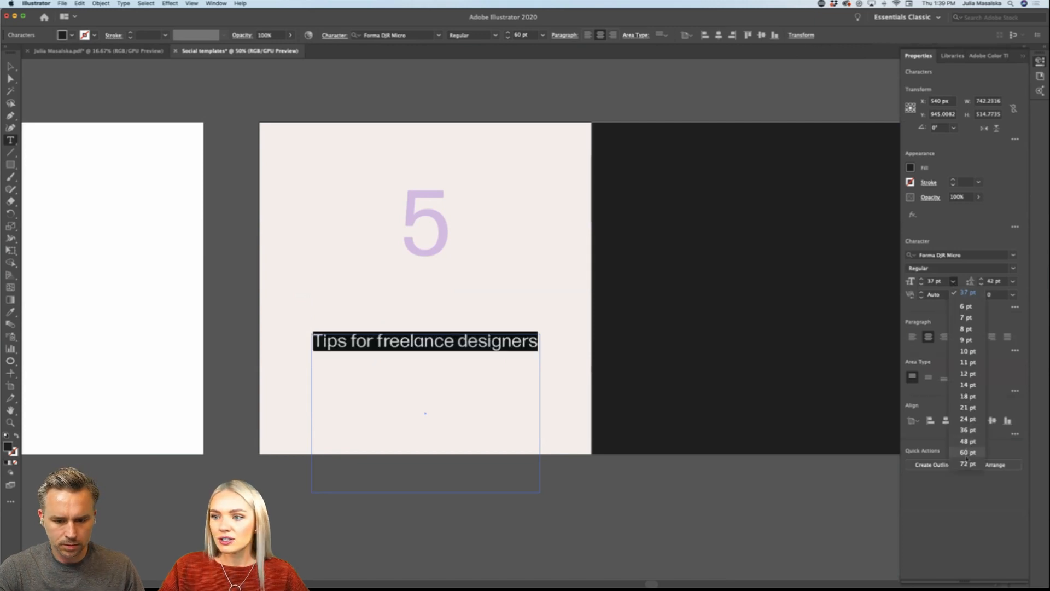
{"action": "left_click", "coordinate": [967, 463]}
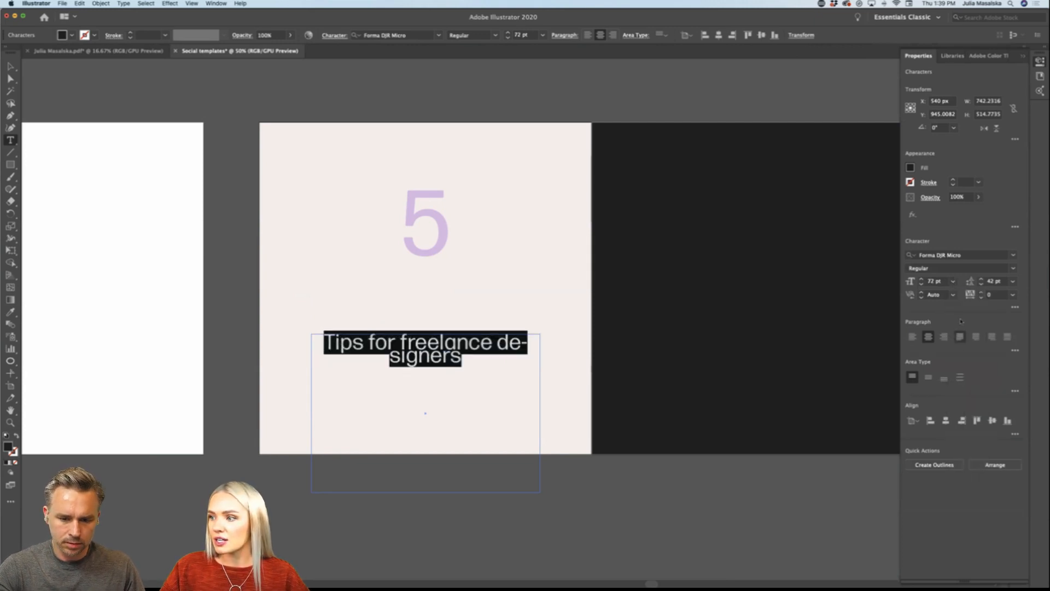
Step: Set the font size of "Tips for freelance designers" to 100 pt and its leading to 94 pt
{"action": "left_click", "coordinate": [941, 282]}
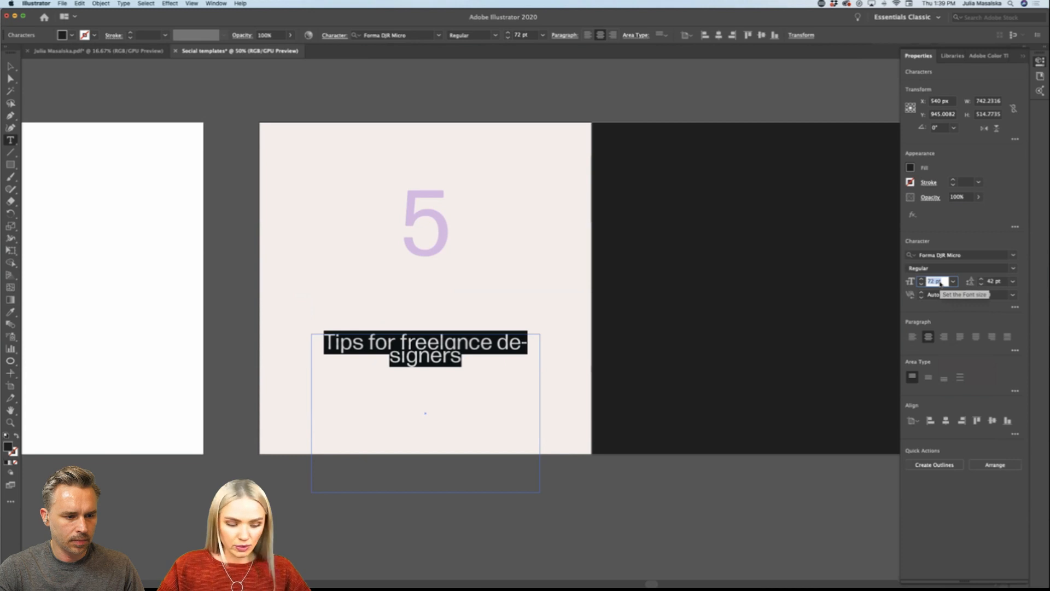
{"action": "type", "text": "100"}
{"action": "key", "text": "Return"}
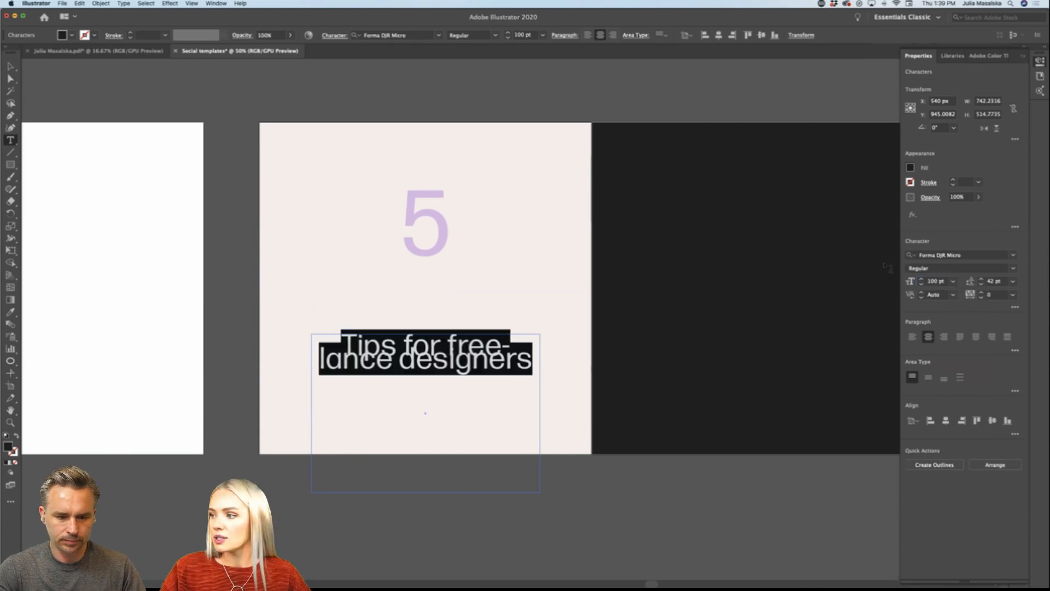
{"action": "left_click", "coordinate": [981, 279]}
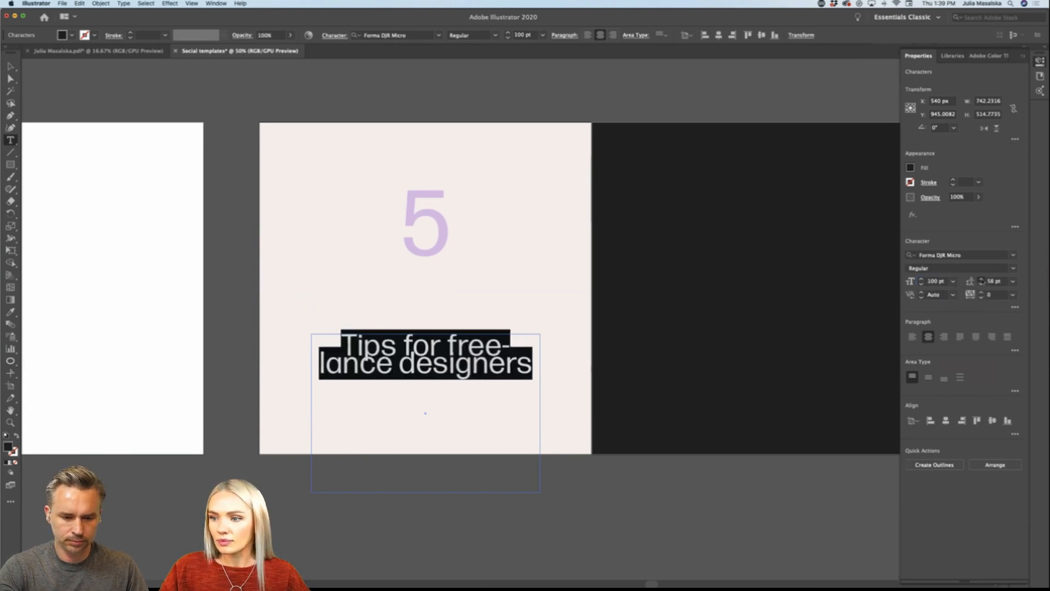
{"action": "left_click", "coordinate": [981, 278]}
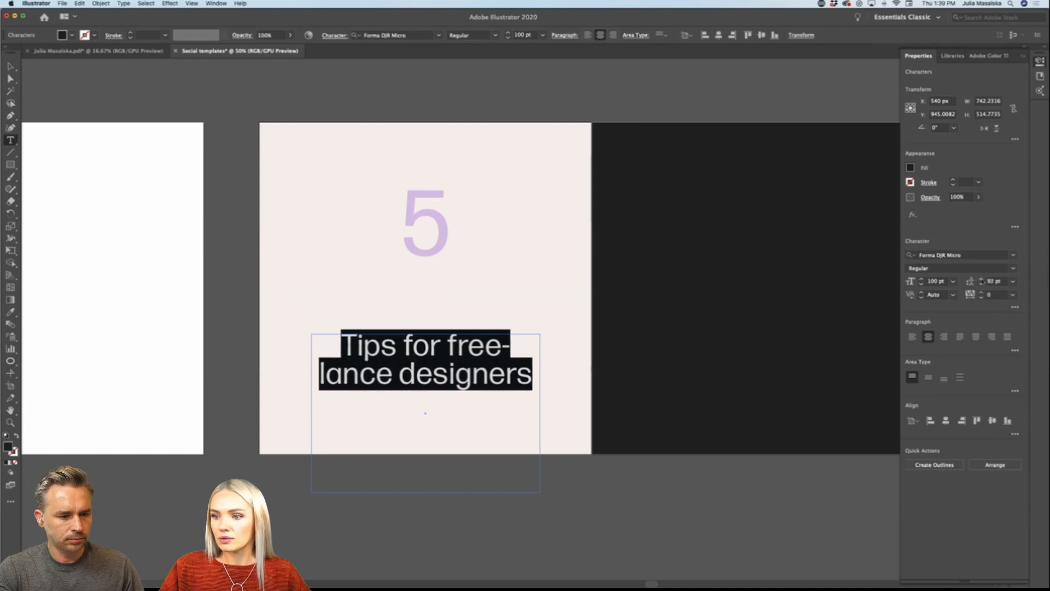
Step: Break the line before "designers" and widen the text frame to about 860 px so "Tips for freelance" fits on one line
{"action": "left_click", "coordinate": [400, 375]}
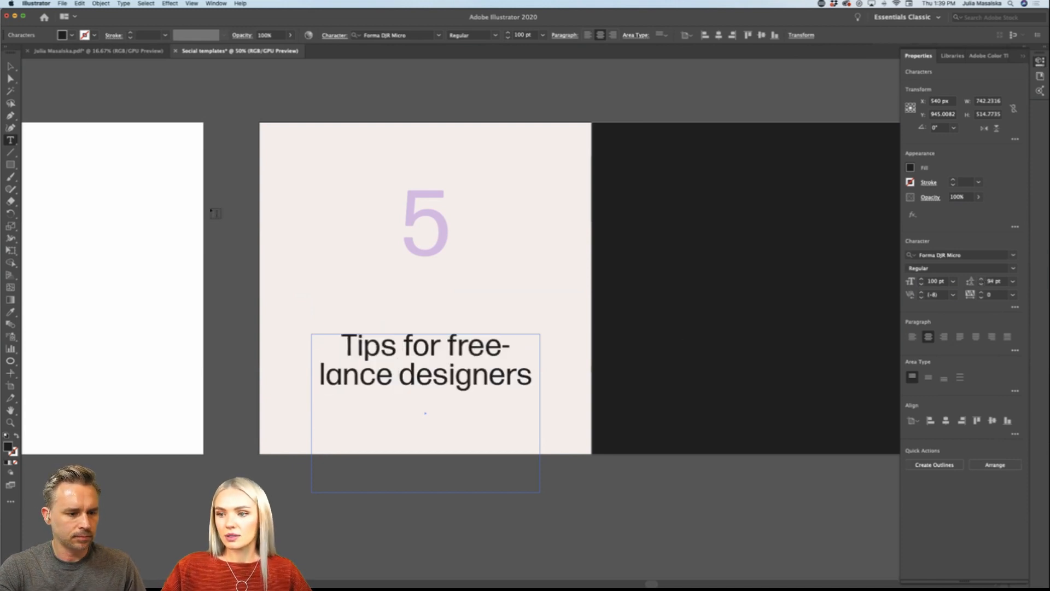
{"action": "key", "text": "Return"}
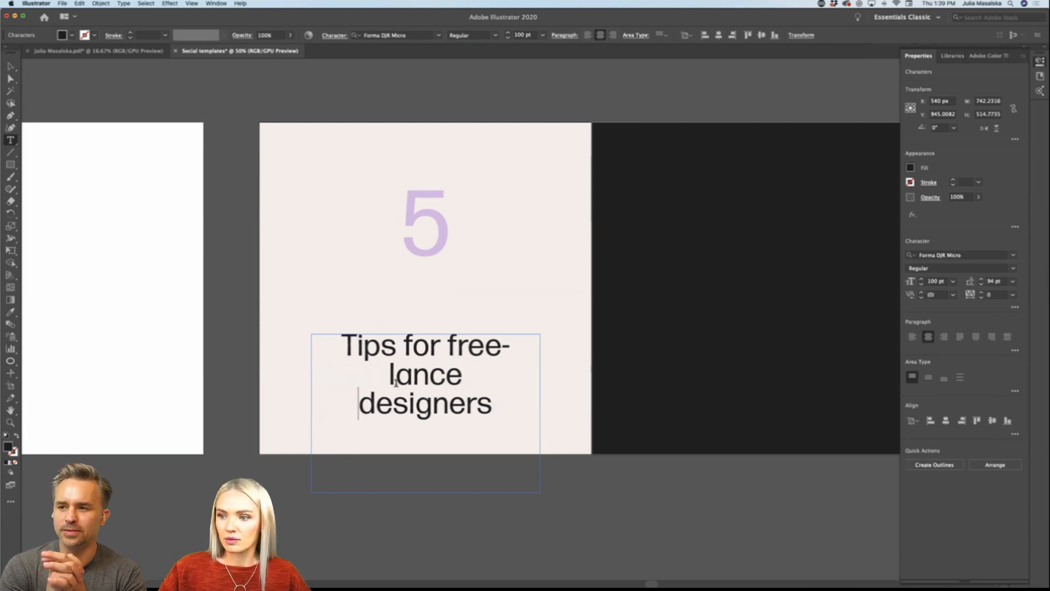
{"action": "left_click", "coordinate": [11, 66]}
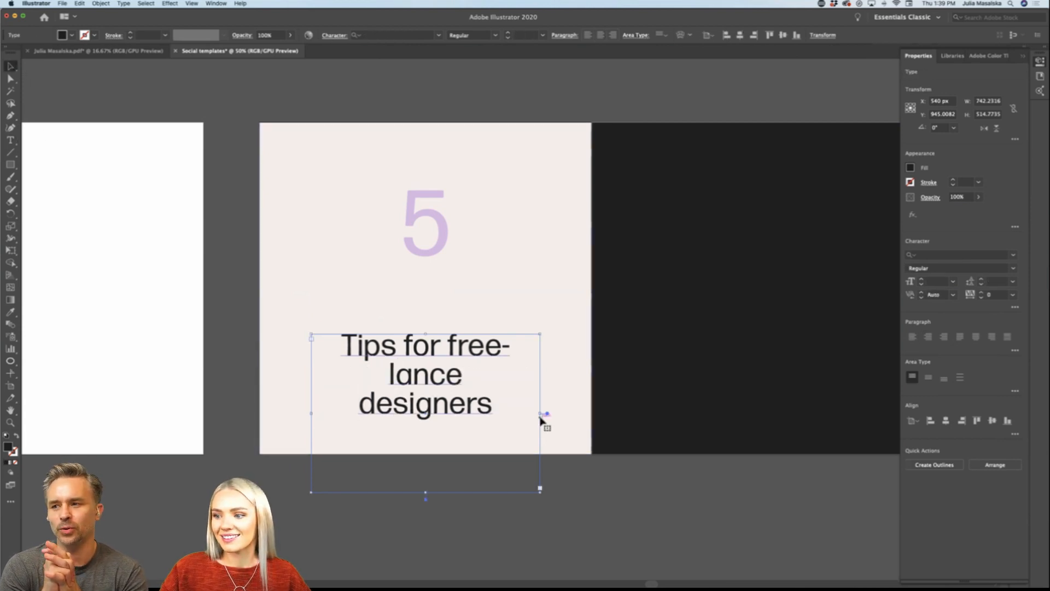
{"action": "left_click_drag", "start_coordinate": [541, 414], "coordinate": [578, 413]}
Step: Move the tips text up and the 5 down to sit closer together around the middle of the cover artboard
{"action": "left_click_drag", "start_coordinate": [516, 364], "coordinate": [492, 335]}
{"action": "left_click", "coordinate": [511, 511]}
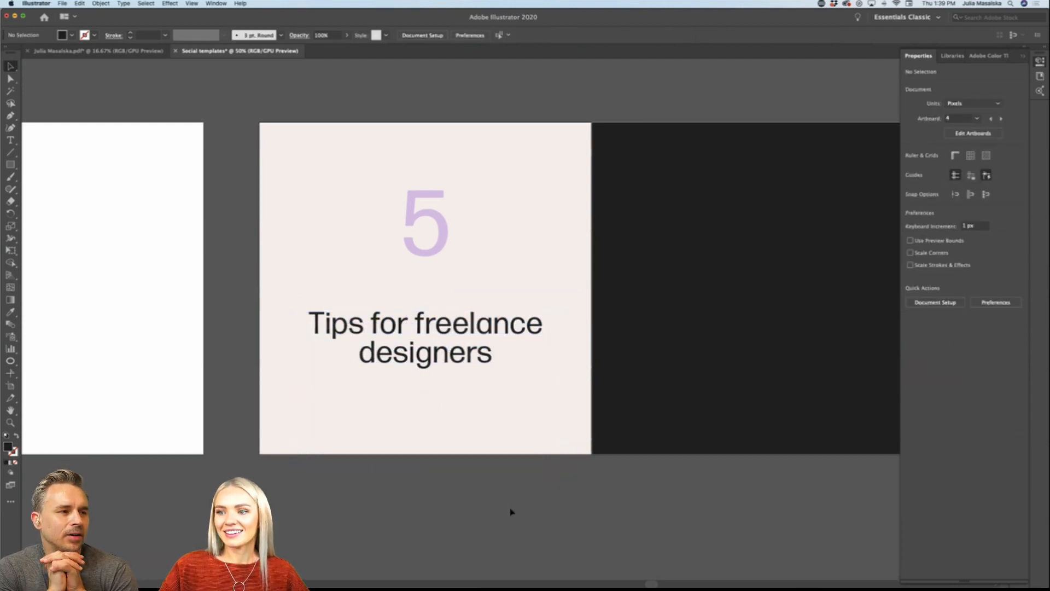
{"action": "scroll", "coordinate": [509, 510], "scroll_direction": "down", "scroll_amount": 2}
{"action": "scroll", "coordinate": [510, 511], "scroll_direction": "down", "scroll_amount": 2}
{"action": "scroll", "coordinate": [520, 466], "scroll_direction": "up", "scroll_amount": 2}
{"action": "scroll", "coordinate": [520, 467], "scroll_direction": "up", "scroll_amount": 2}
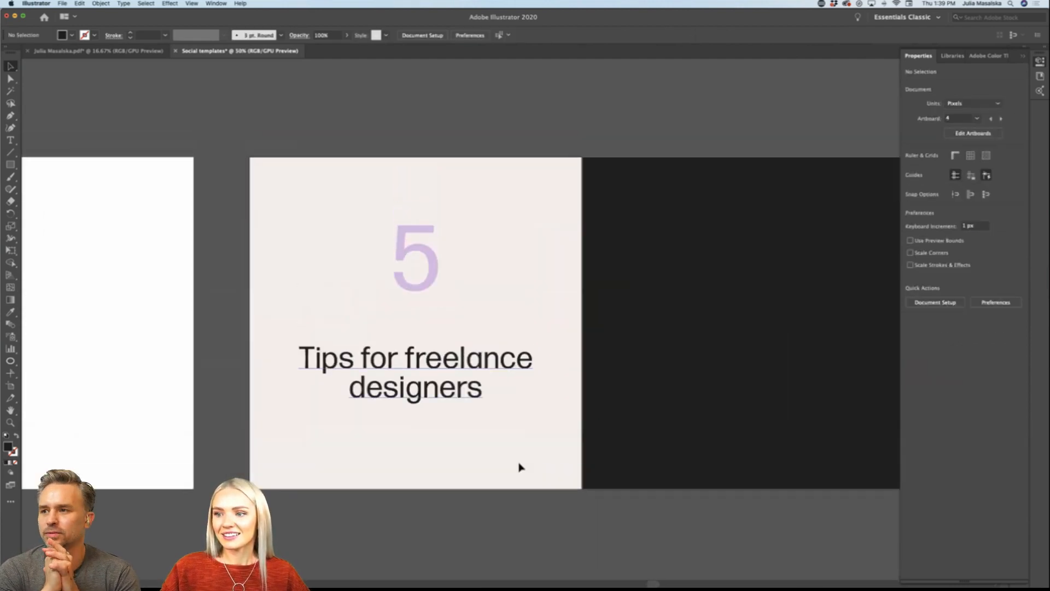
{"action": "left_click_drag", "start_coordinate": [462, 395], "coordinate": [463, 402]}
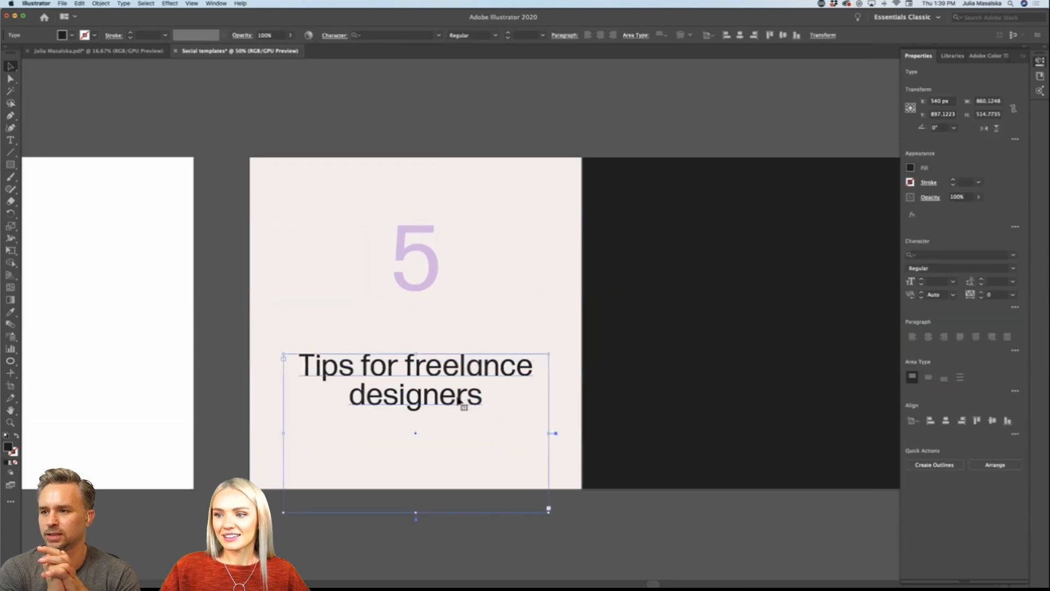
{"action": "left_click_drag", "start_coordinate": [433, 285], "coordinate": [434, 304]}
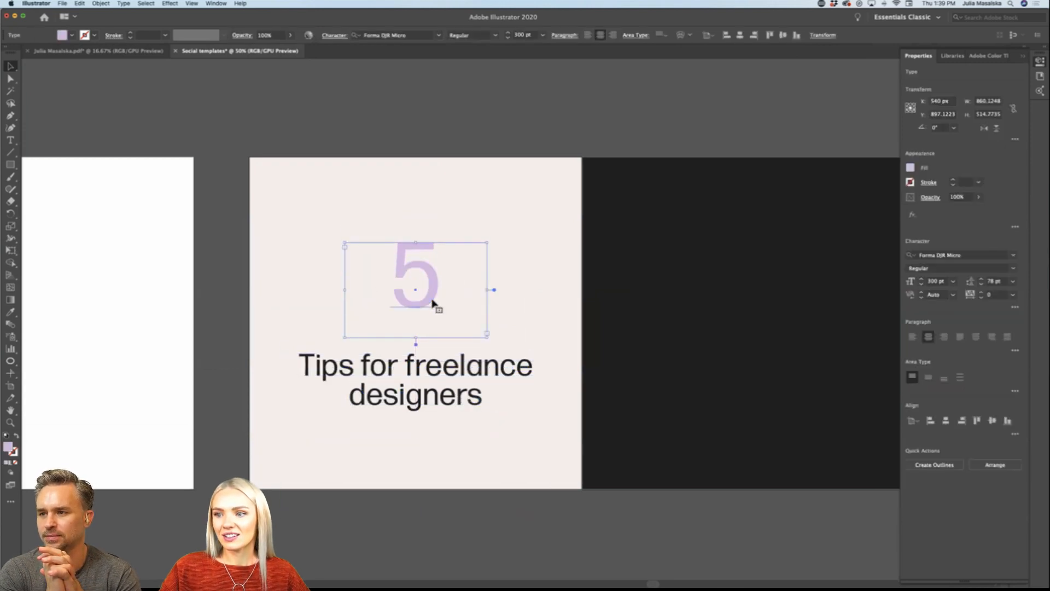
Step: Review the row of post artboards and the green list of post types below the black artboard
{"action": "scroll", "coordinate": [434, 301], "scroll_direction": "down", "scroll_amount": 2}
{"action": "scroll", "coordinate": [433, 304], "scroll_direction": "left", "scroll_amount": 3}
{"action": "scroll", "coordinate": [433, 304], "scroll_direction": "left", "scroll_amount": 6}
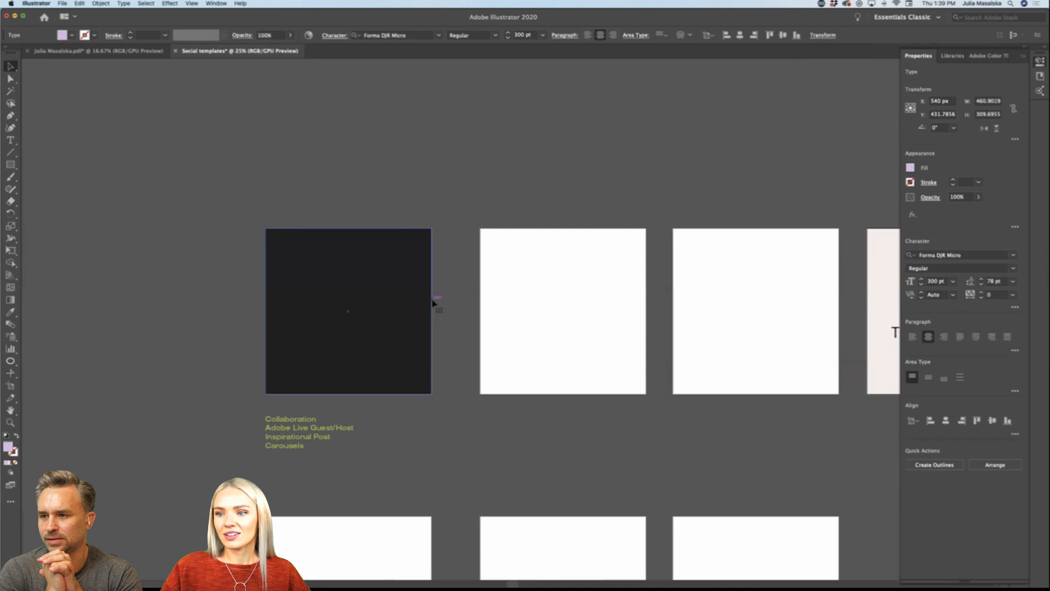
{"action": "scroll", "coordinate": [424, 436], "scroll_direction": "down", "scroll_amount": 2}
{"action": "scroll", "coordinate": [424, 436], "scroll_direction": "up", "scroll_amount": 2}
{"action": "scroll", "coordinate": [425, 436], "scroll_direction": "right", "scroll_amount": 5}
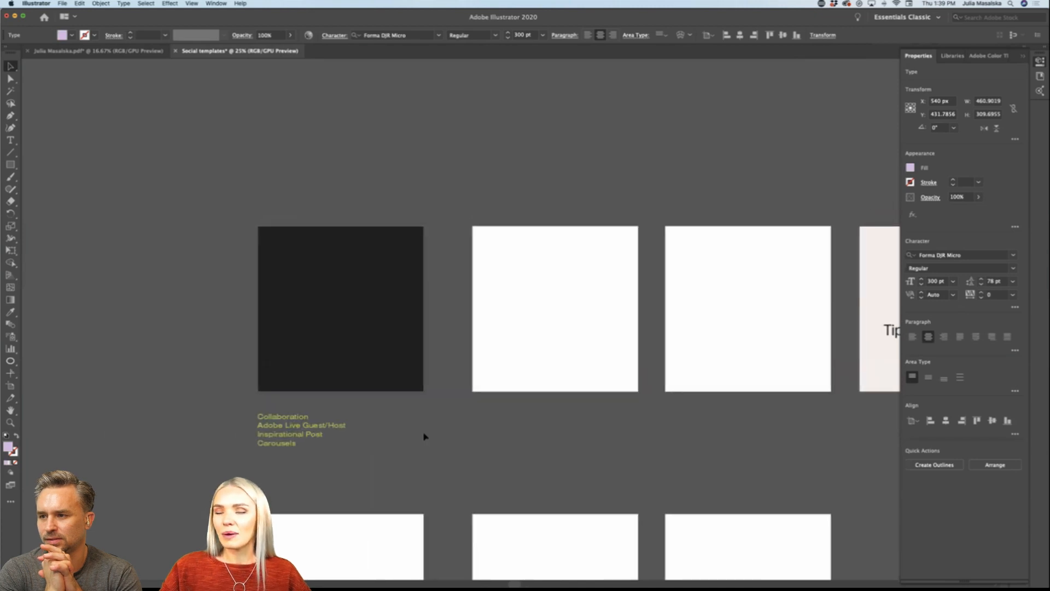
{"action": "scroll", "coordinate": [424, 436], "scroll_direction": "right", "scroll_amount": 4}
{"action": "scroll", "coordinate": [424, 436], "scroll_direction": "left", "scroll_amount": 6}
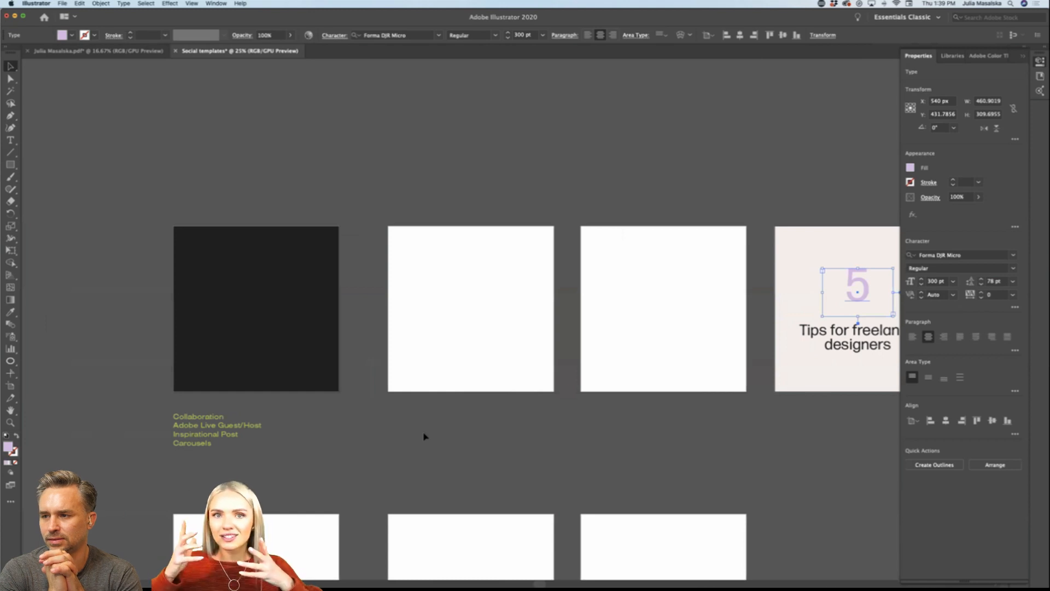
{"action": "scroll", "coordinate": [425, 436], "scroll_direction": "left", "scroll_amount": 1}
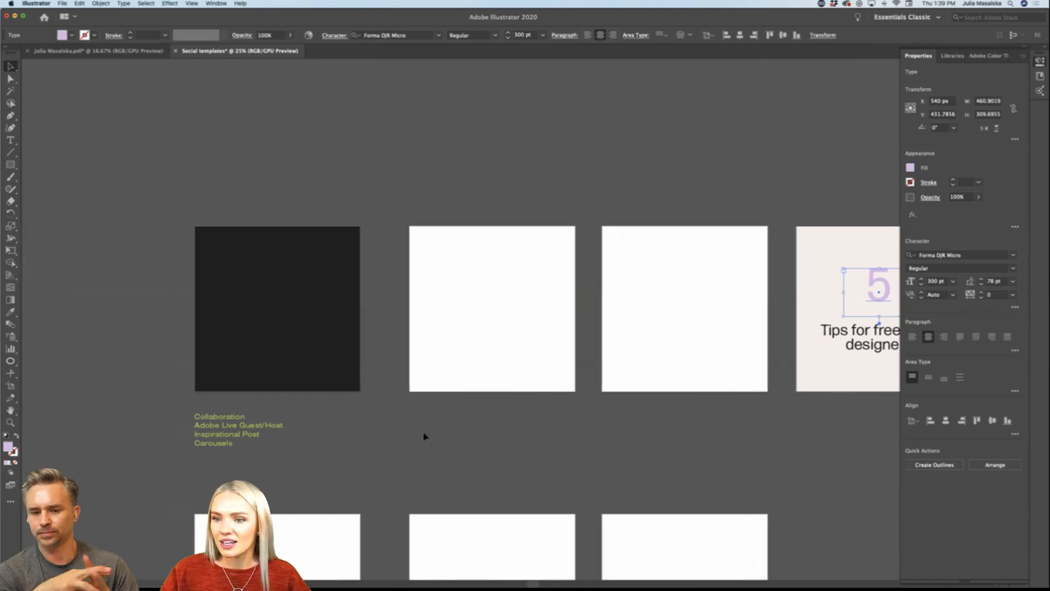
Step: Add an area text frame about 1087 by 326 px across the lower part of the black artboard and clear its placeholder text
{"action": "scroll", "coordinate": [311, 428], "scroll_direction": "up", "scroll_amount": 1}
{"action": "scroll", "coordinate": [312, 428], "scroll_direction": "up", "scroll_amount": 2}
{"action": "scroll", "coordinate": [312, 428], "scroll_direction": "left", "scroll_amount": 2}
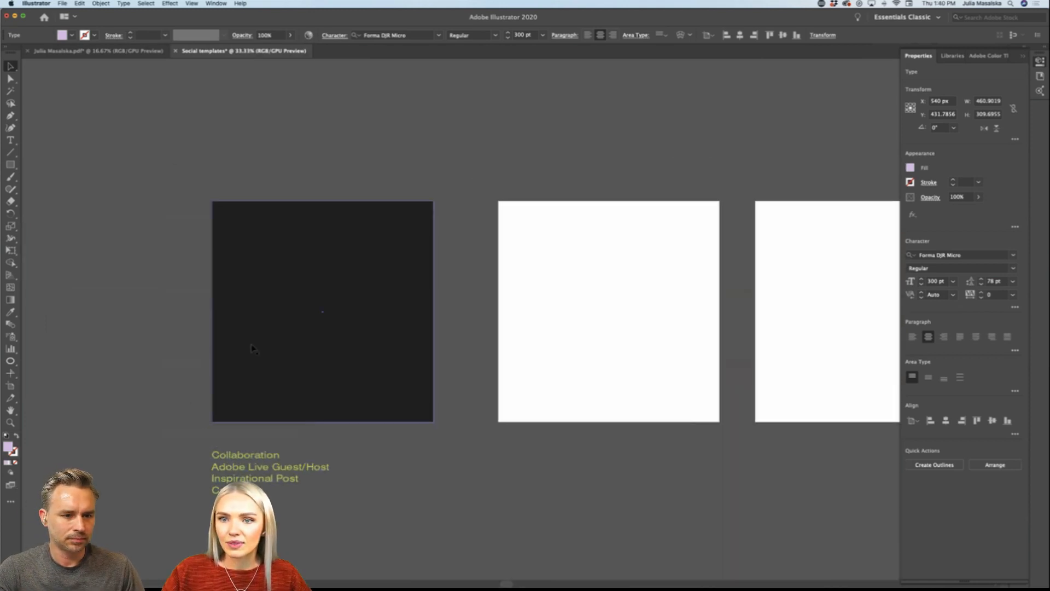
{"action": "key", "text": "t"}
{"action": "scroll", "coordinate": [296, 361], "scroll_direction": "up", "scroll_amount": 2}
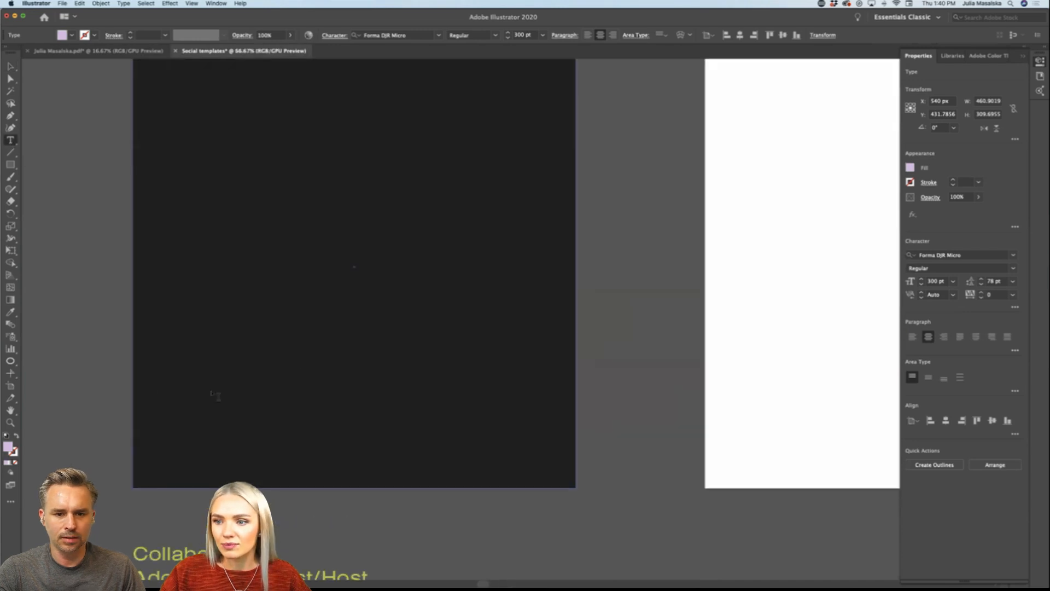
{"action": "left_click_drag", "start_coordinate": [97, 439], "coordinate": [544, 306]}
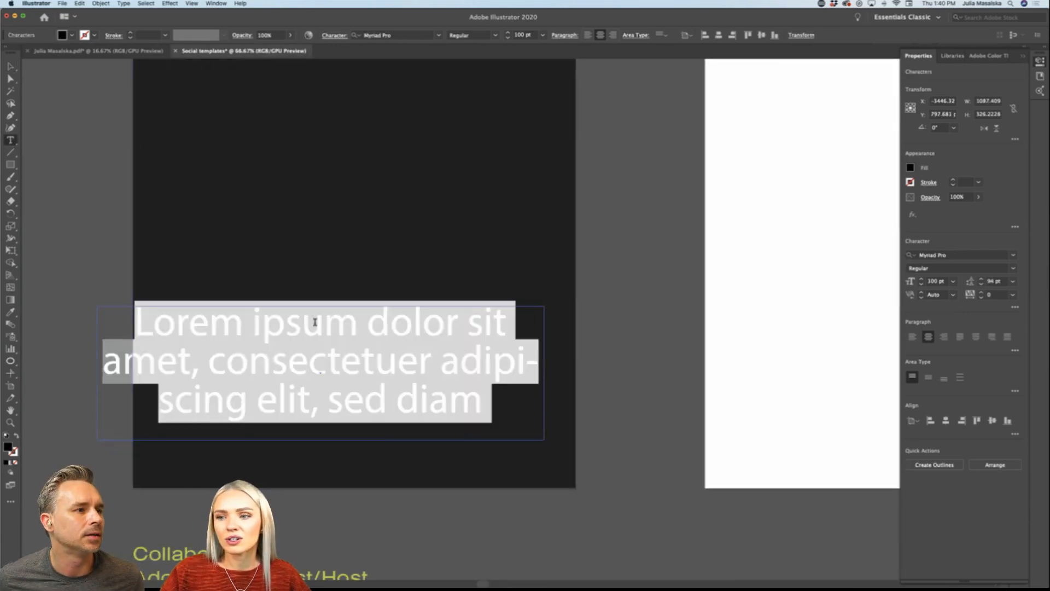
{"action": "key", "text": "BackSpace"}
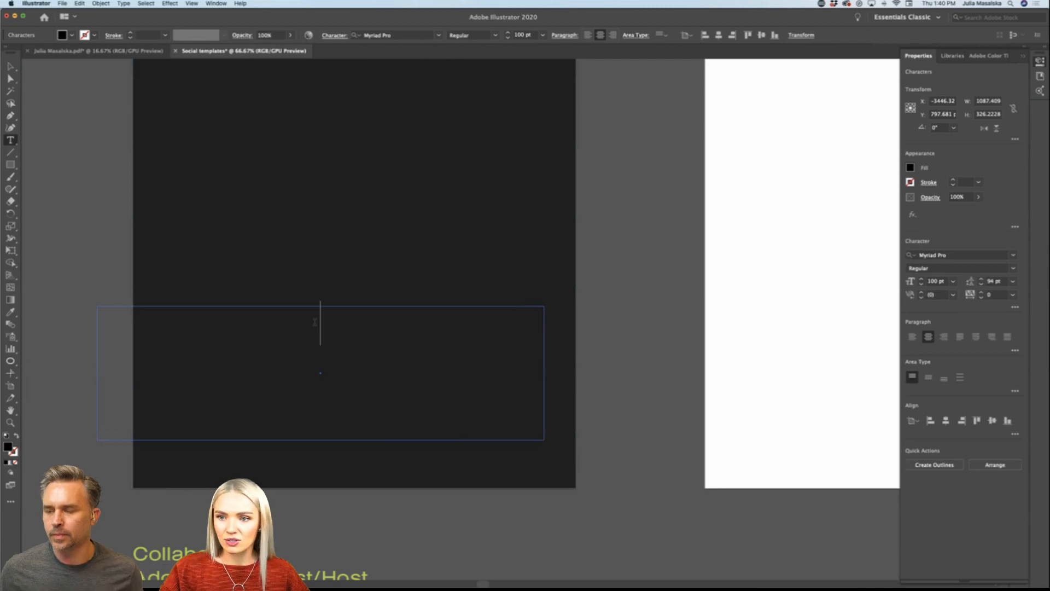
{"action": "scroll", "coordinate": [340, 362], "scroll_direction": "down", "scroll_amount": 2}
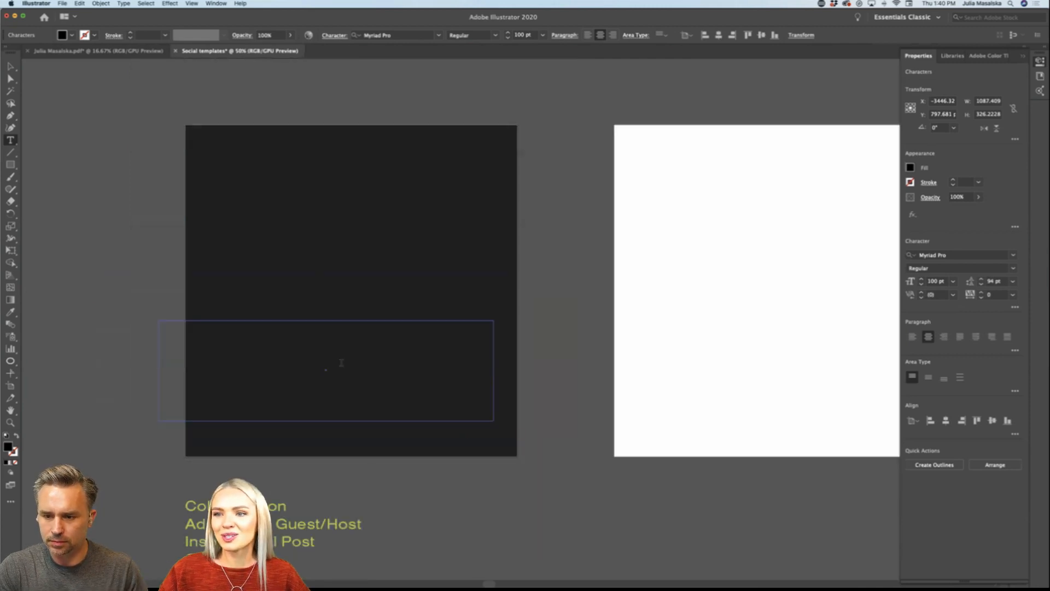
{"action": "scroll", "coordinate": [342, 363], "scroll_direction": "down", "scroll_amount": 1}
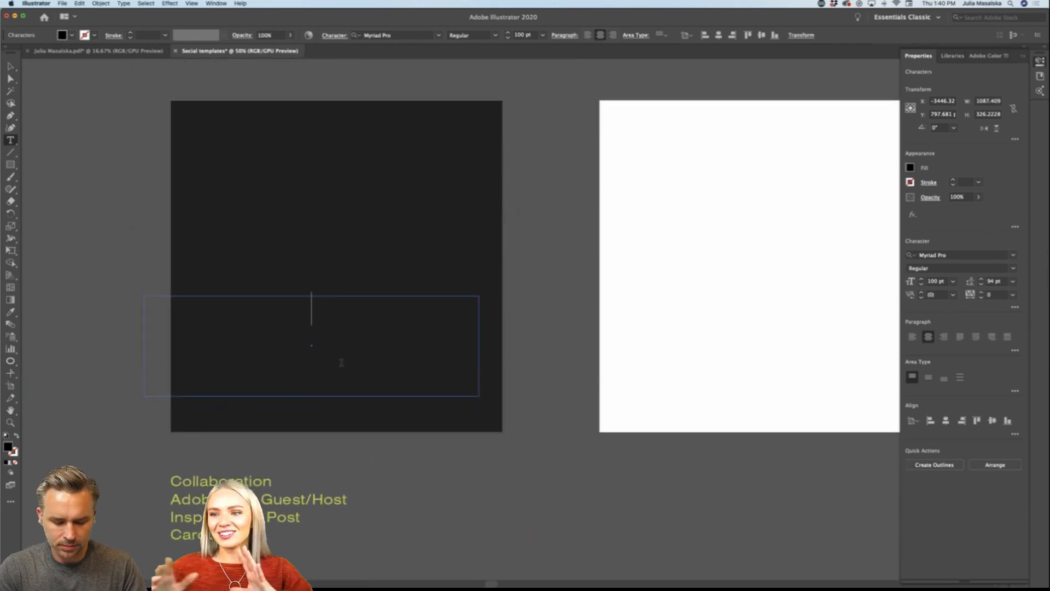
{"action": "scroll", "coordinate": [341, 363], "scroll_direction": "left", "scroll_amount": 2}
{"action": "scroll", "coordinate": [341, 362], "scroll_direction": "left", "scroll_amount": 4}
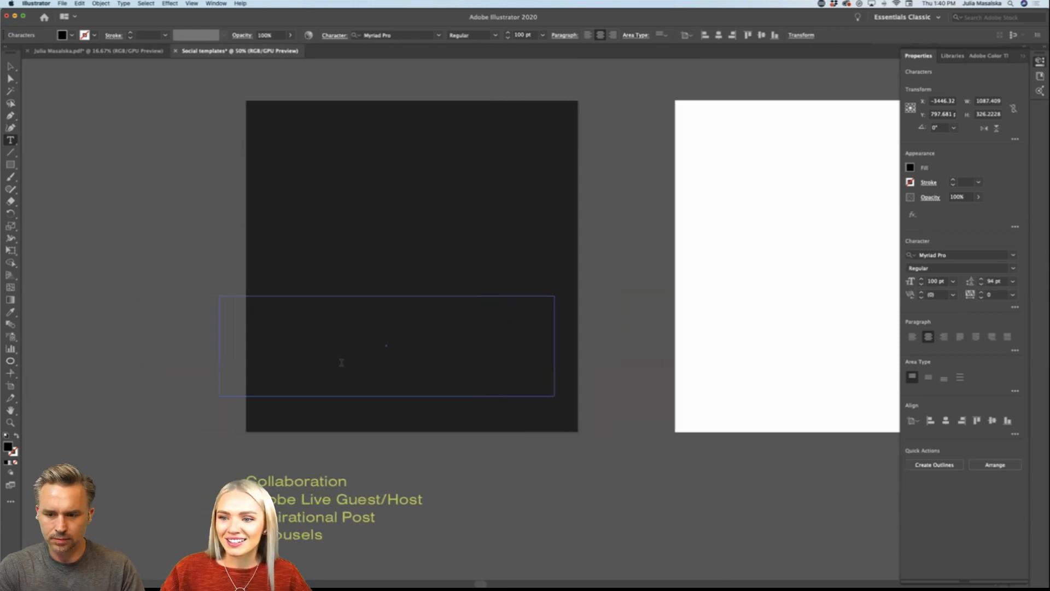
{"action": "scroll", "coordinate": [342, 363], "scroll_direction": "right", "scroll_amount": 2}
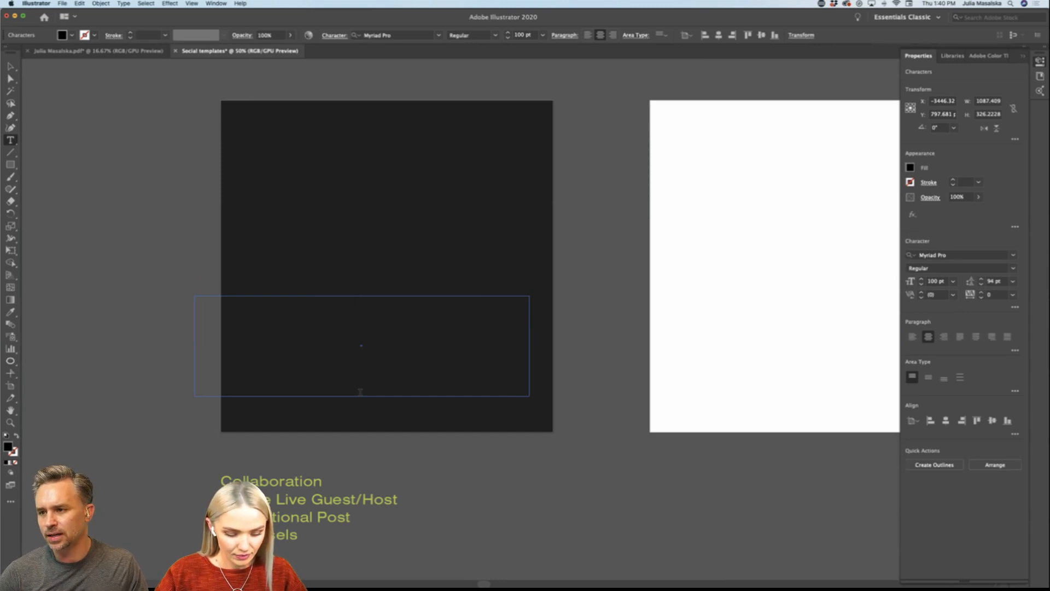
Step: Enter the text "Instagram Live" in the empty frame on the black artboard
{"action": "type", "text": "Instagrsam"}
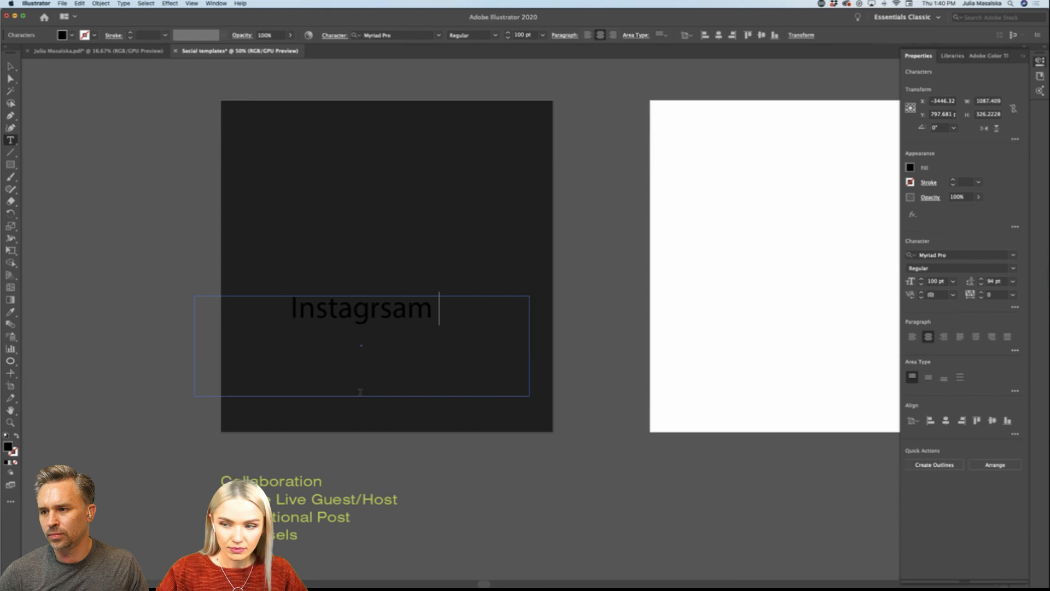
{"action": "type", "text": " \\\\"}
{"action": "key", "text": "BackSpace"}
{"action": "key", "text": "BackSpace"}
{"action": "key", "text": "BackSpace"}
{"action": "key", "text": "BackSpace"}
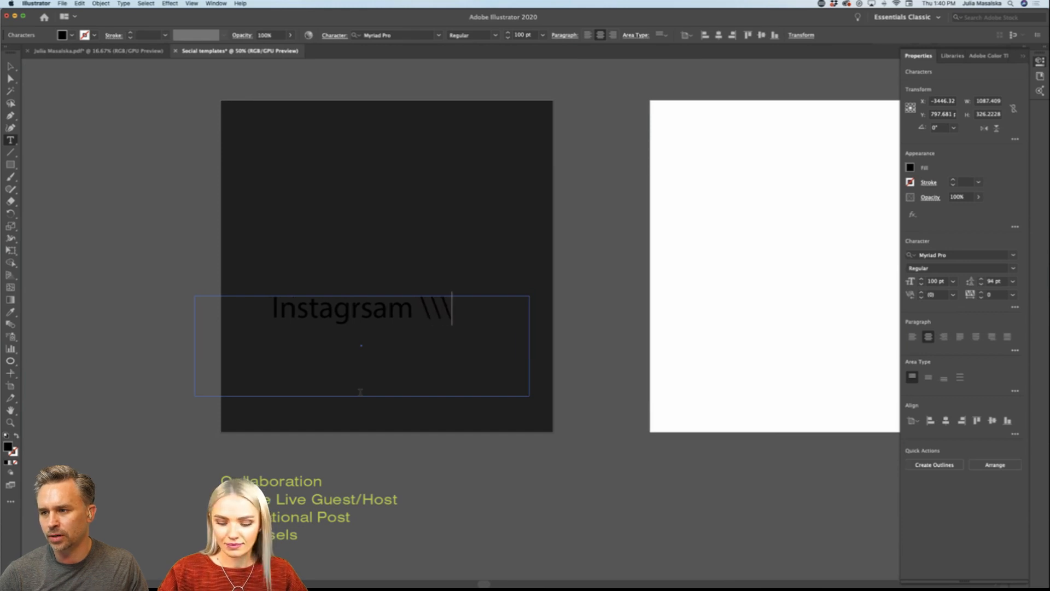
{"action": "key", "text": "BackSpace"}
{"action": "key", "text": "BackSpace"}
{"action": "key", "text": "BackSpace"}
{"action": "key", "text": "BackSpace"}
{"action": "key", "text": "BackSpace"}
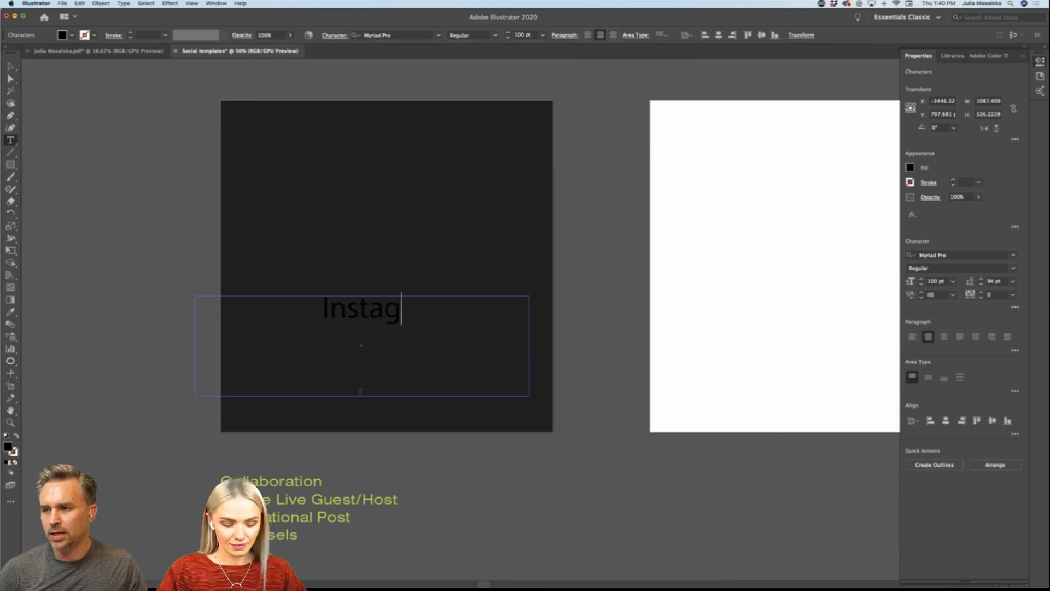
{"action": "type", "text": "ram Live"}
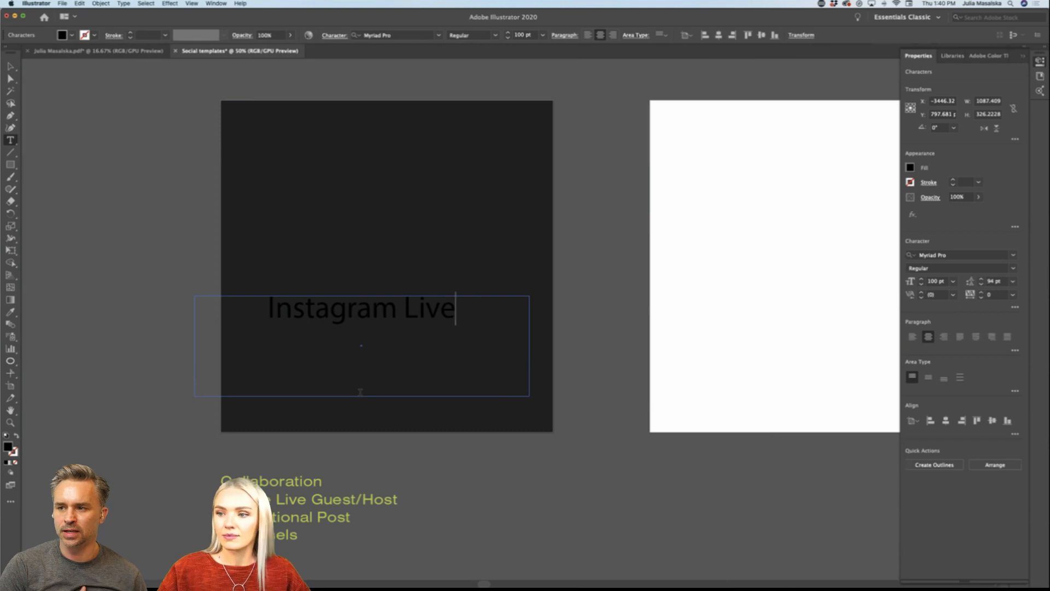
Step: Apply the library's Aileron Black character style to the "Instagram Live" text
{"action": "key", "text": "super+a"}
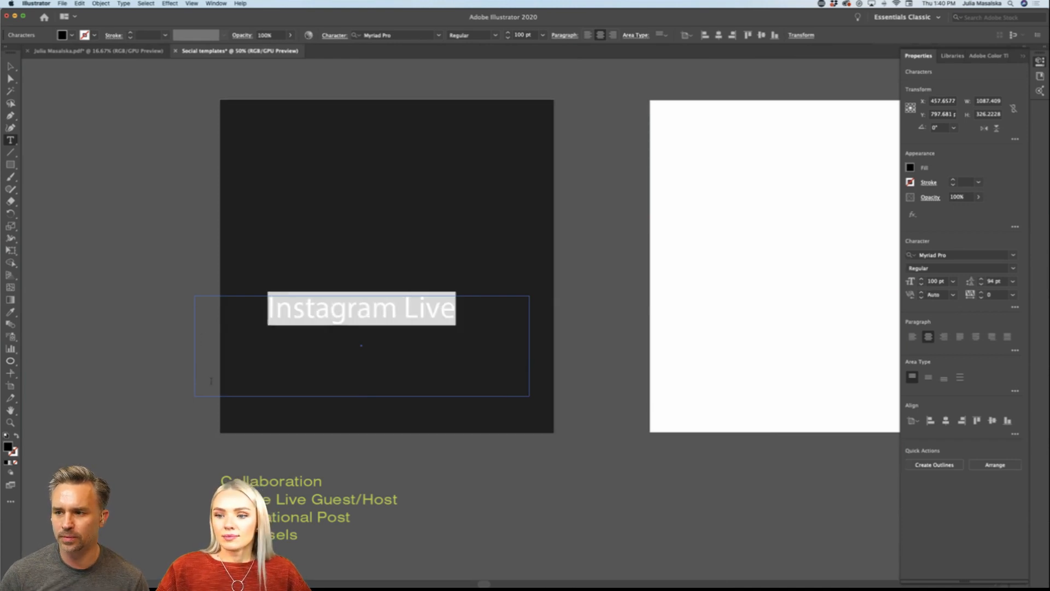
{"action": "type", "text": "i"}
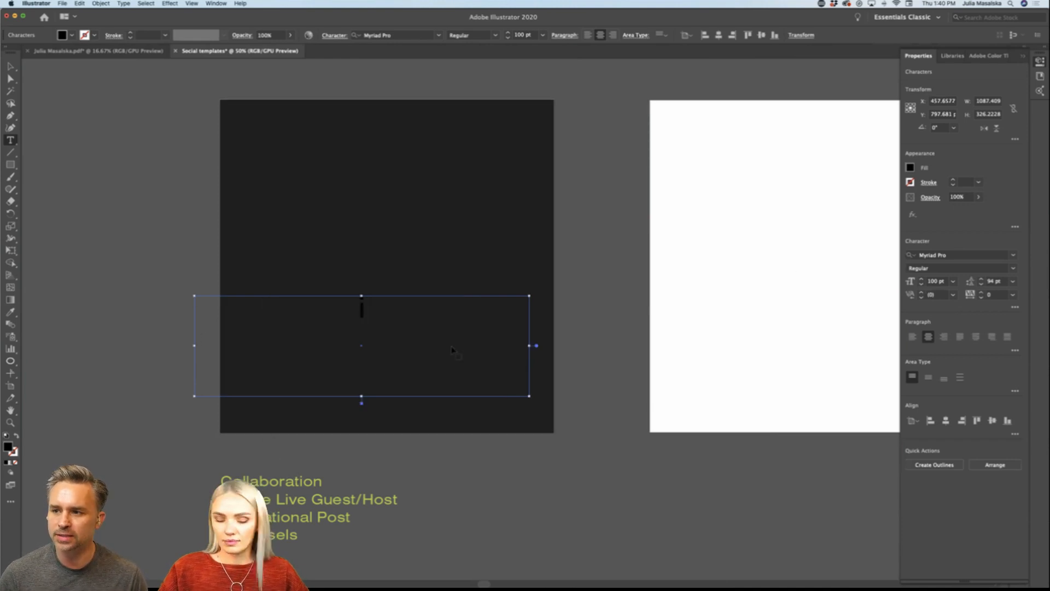
{"action": "key", "text": "super+z"}
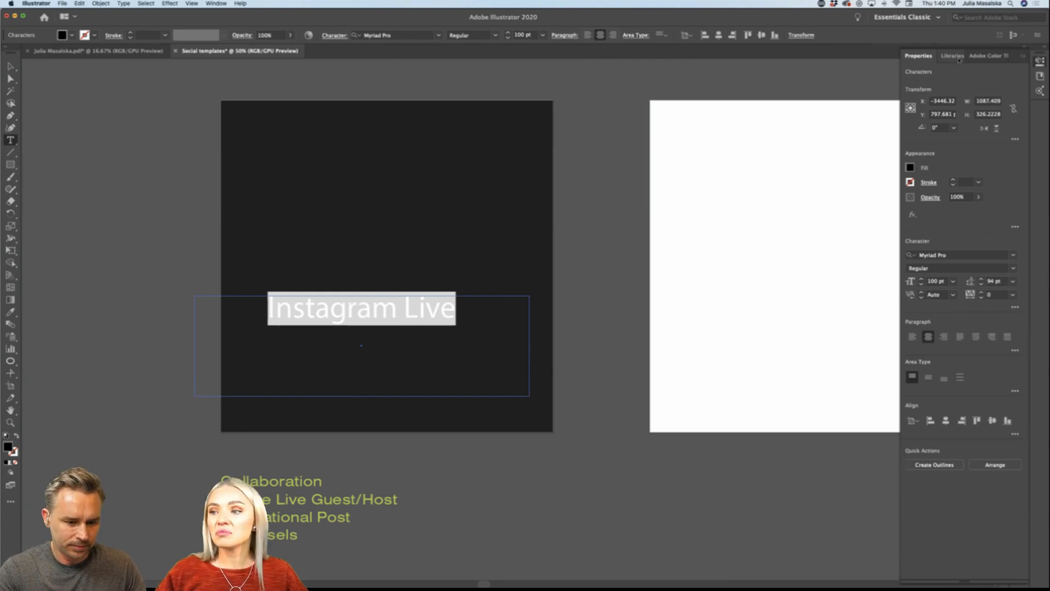
{"action": "left_click", "coordinate": [952, 56]}
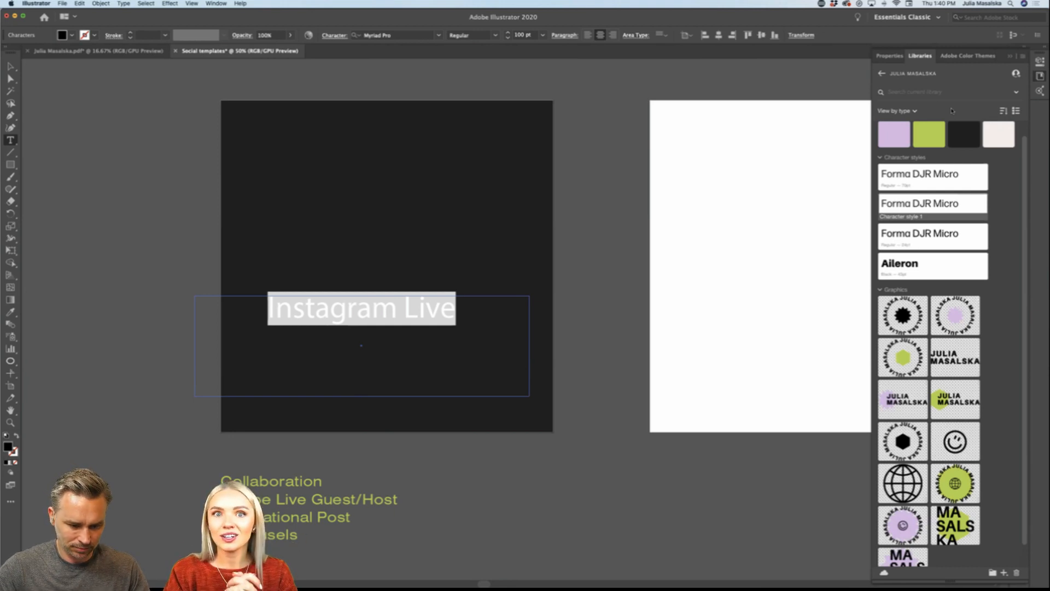
{"action": "left_click", "coordinate": [911, 265]}
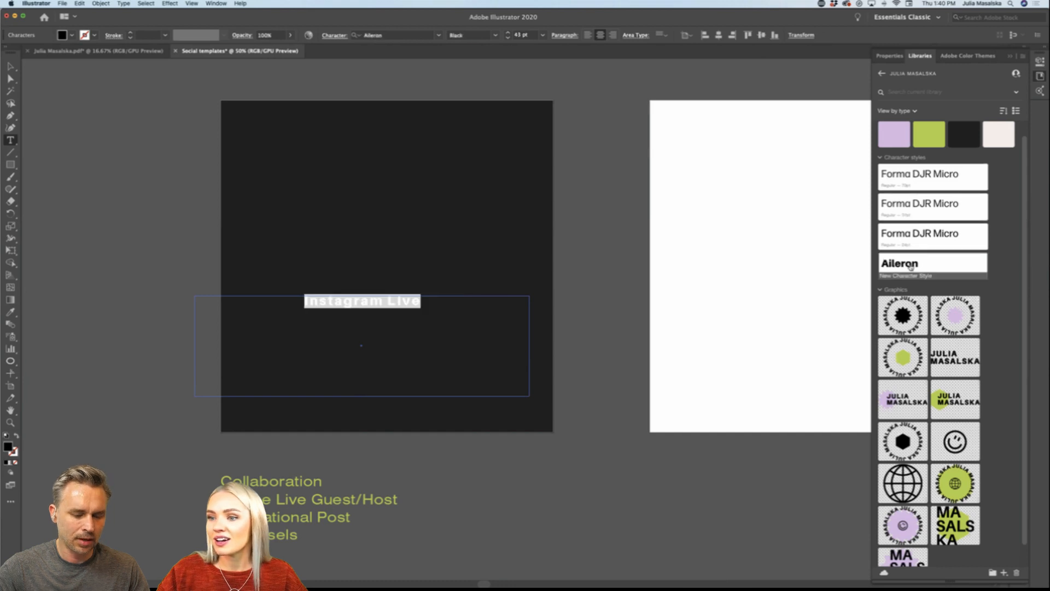
{"action": "left_click", "coordinate": [909, 207]}
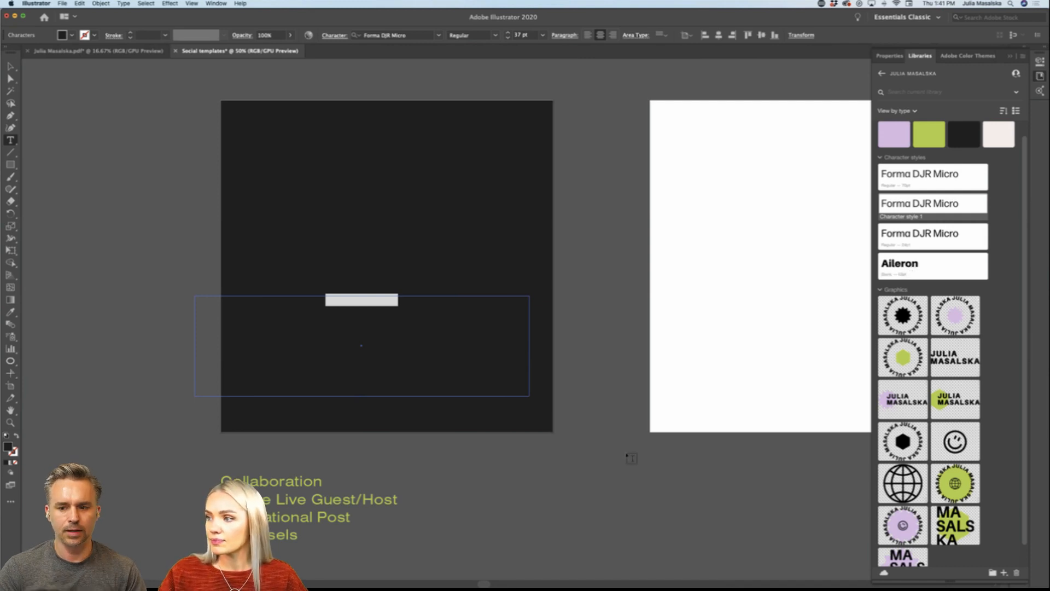
{"action": "left_click", "coordinate": [887, 266]}
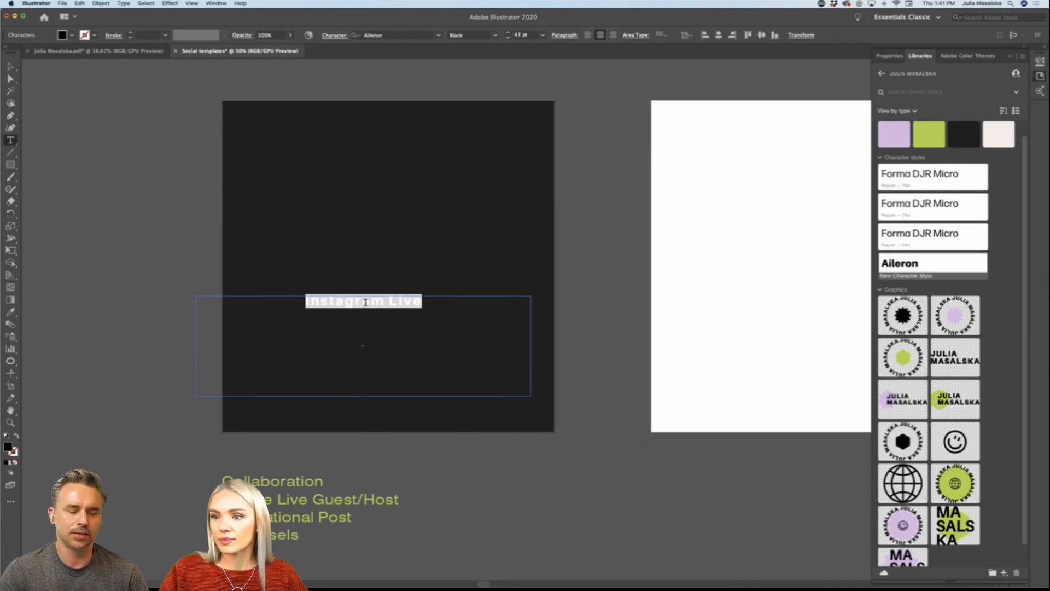
{"action": "left_click_drag", "start_coordinate": [428, 303], "coordinate": [249, 303]}
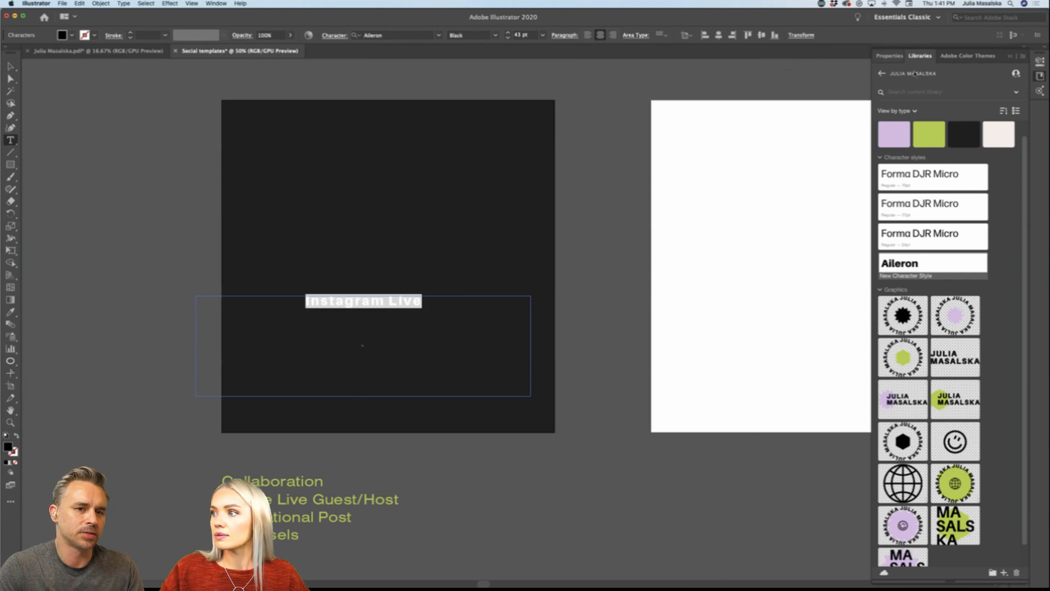
Step: Color the "Instagram Live" text with the library's off-white swatch and set its font size to 72 pt
{"action": "left_click", "coordinate": [998, 135]}
{"action": "left_click", "coordinate": [889, 56]}
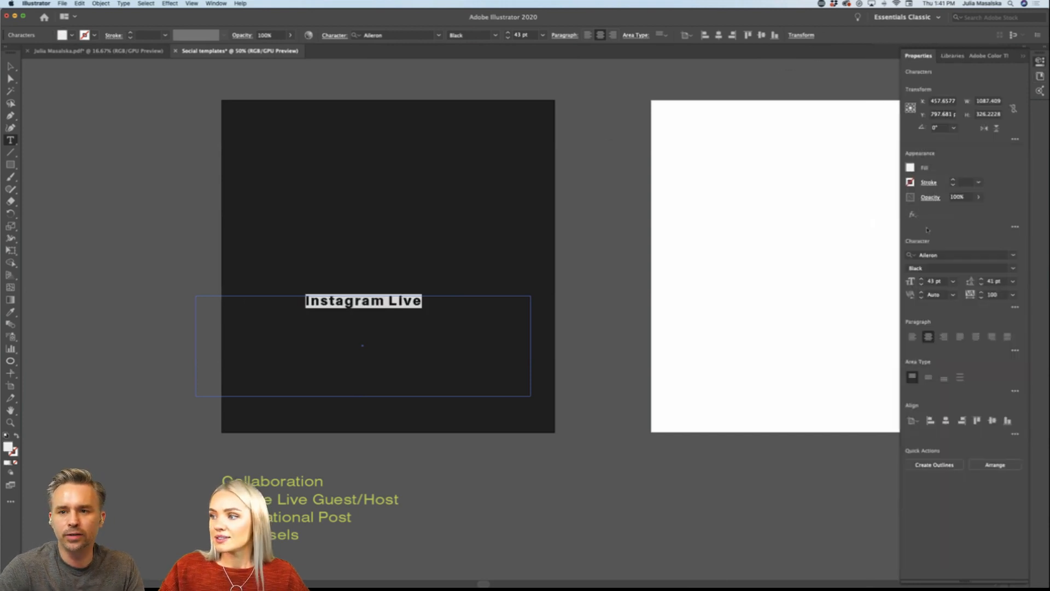
{"action": "left_click", "coordinate": [952, 281]}
{"action": "left_click", "coordinate": [956, 462]}
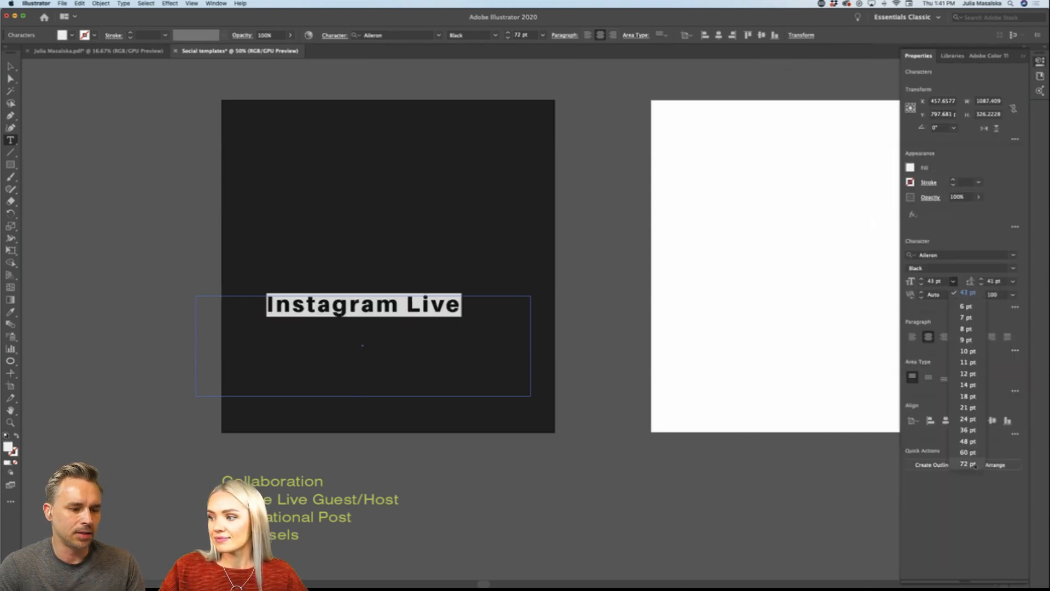
Step: Move the "Instagram Live" text frame so it is horizontally centered in the lower part of the black artboard, and deselect it
{"action": "left_click", "coordinate": [11, 67]}
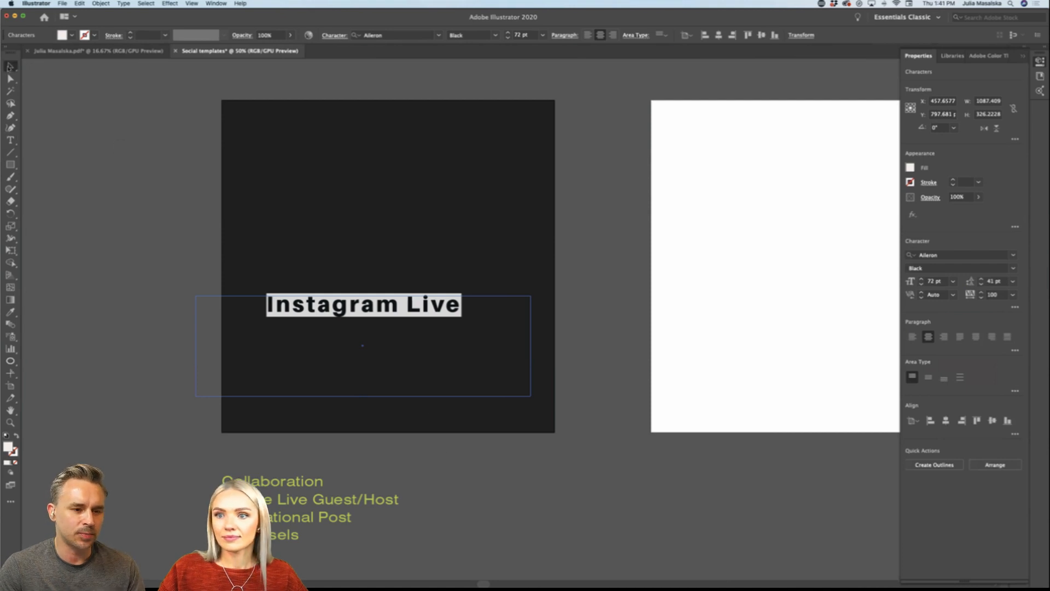
{"action": "left_click", "coordinate": [122, 138]}
{"action": "left_click_drag", "start_coordinate": [382, 314], "coordinate": [406, 338]}
{"action": "left_click", "coordinate": [520, 525]}
Step: Switch to Adobe XD and examine the brand library's colors and character styles, and the overview list of all libraries
{"action": "mouse_move", "coordinate": [422, 574]}
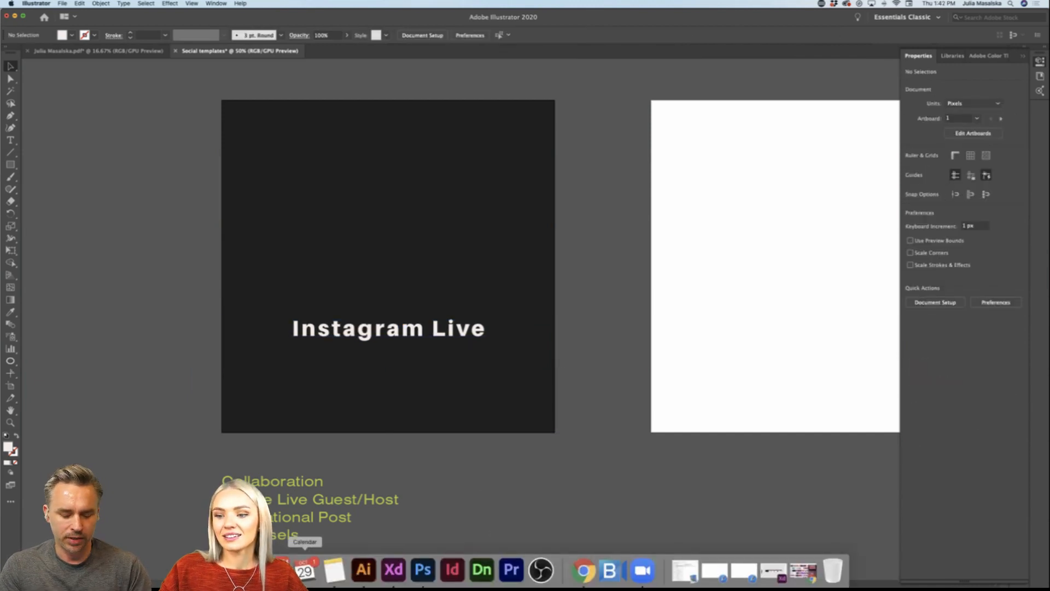
{"action": "left_click", "coordinate": [394, 569]}
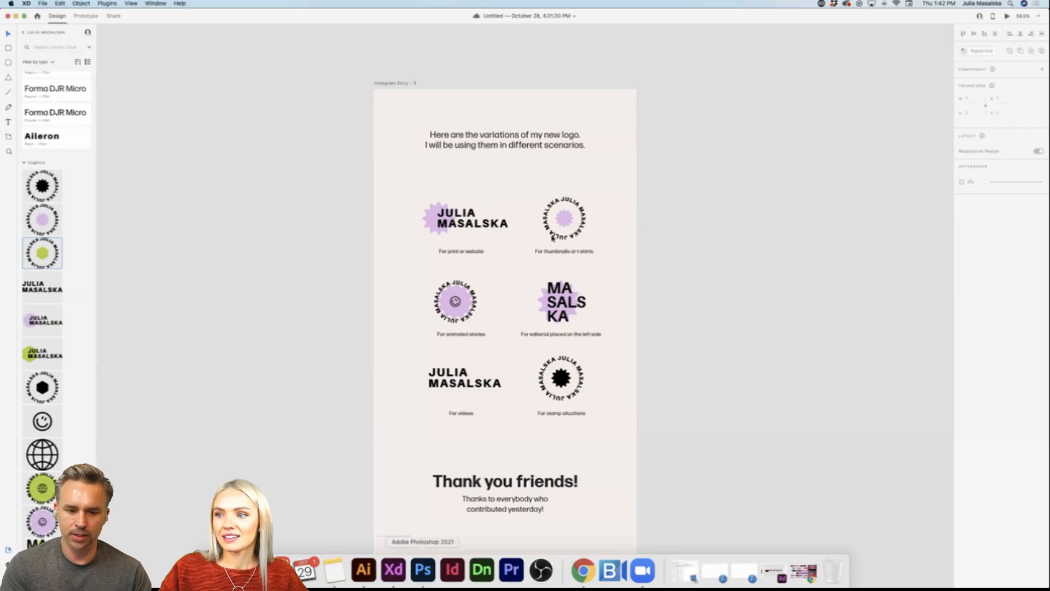
{"action": "left_click", "coordinate": [561, 139]}
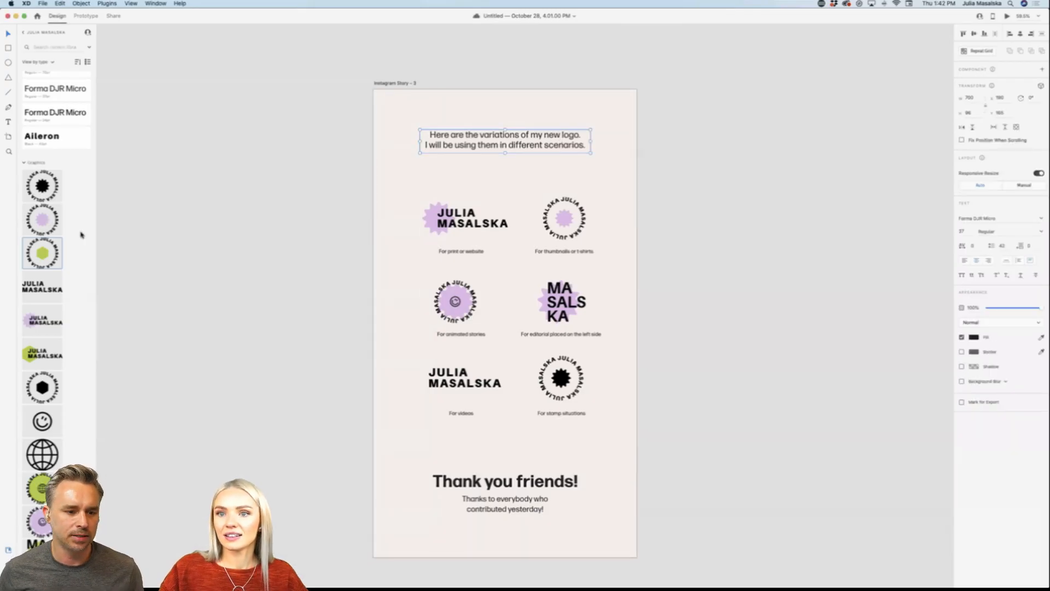
{"action": "scroll", "coordinate": [60, 218], "scroll_direction": "up", "scroll_amount": 3}
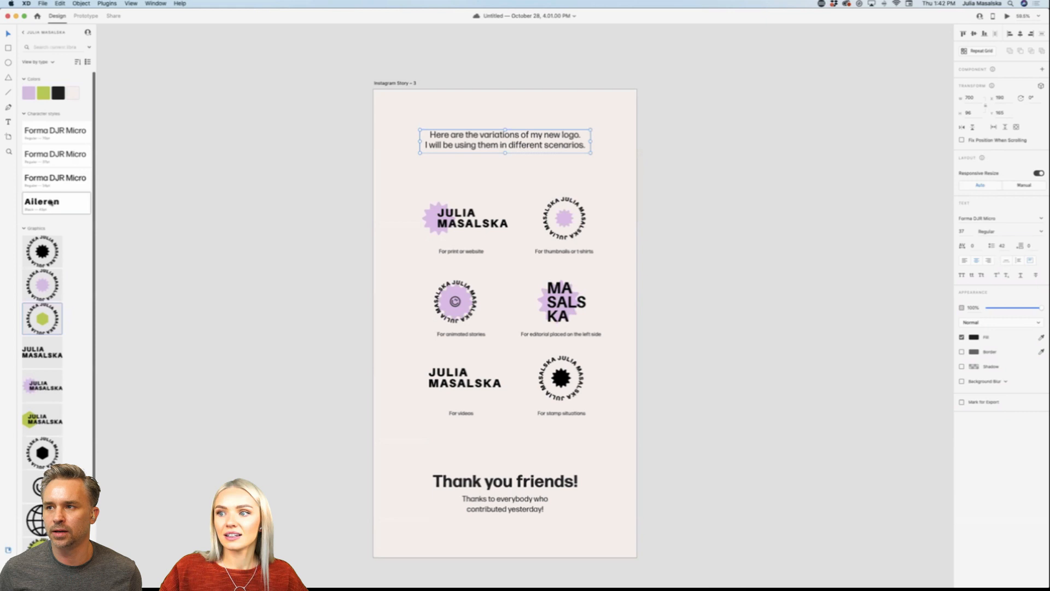
{"action": "left_click", "coordinate": [24, 33]}
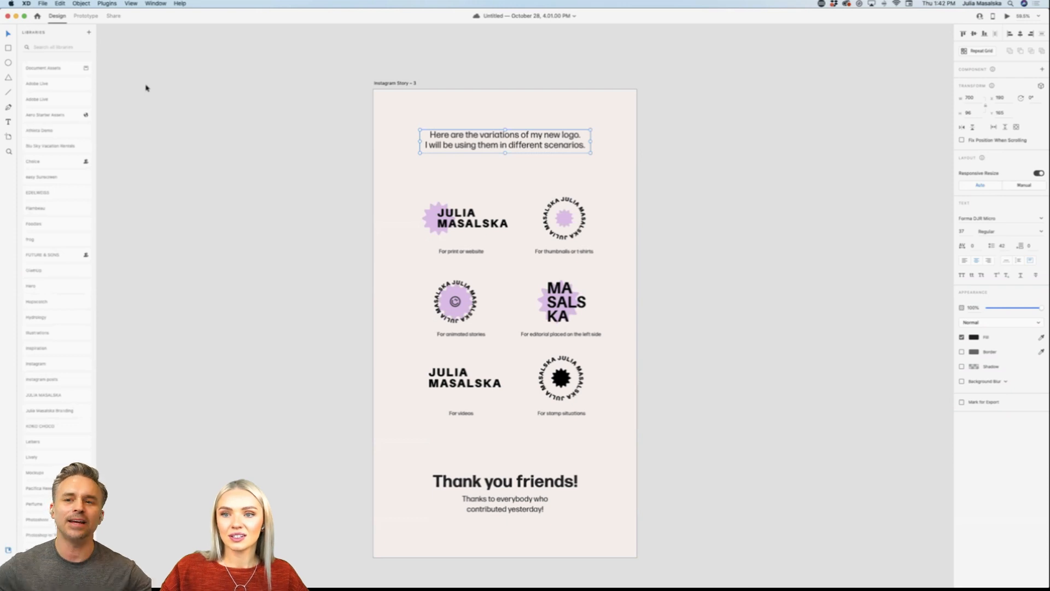
{"action": "scroll", "coordinate": [46, 369], "scroll_direction": "down", "scroll_amount": 1}
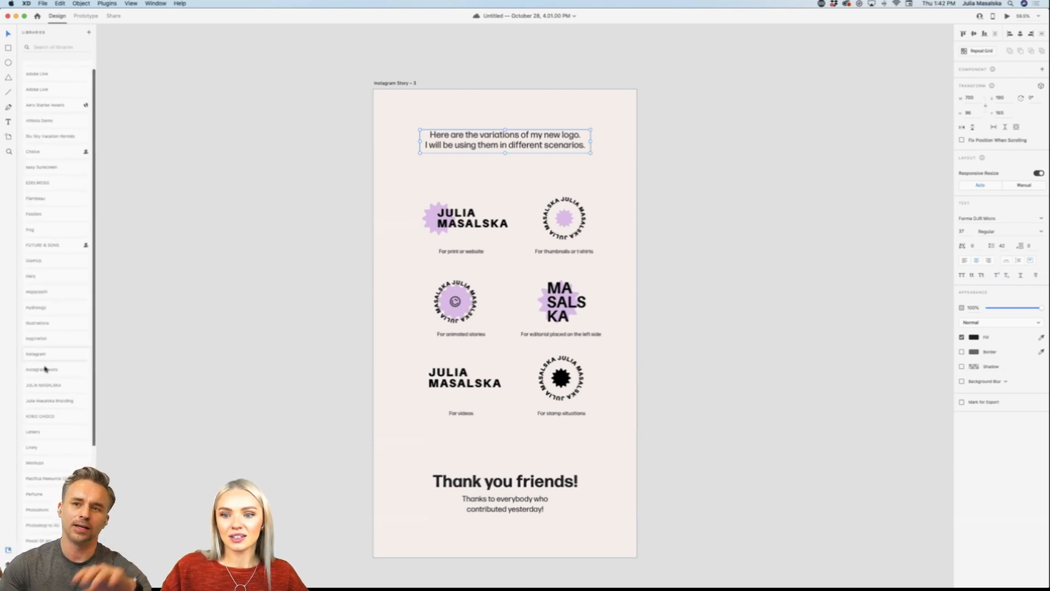
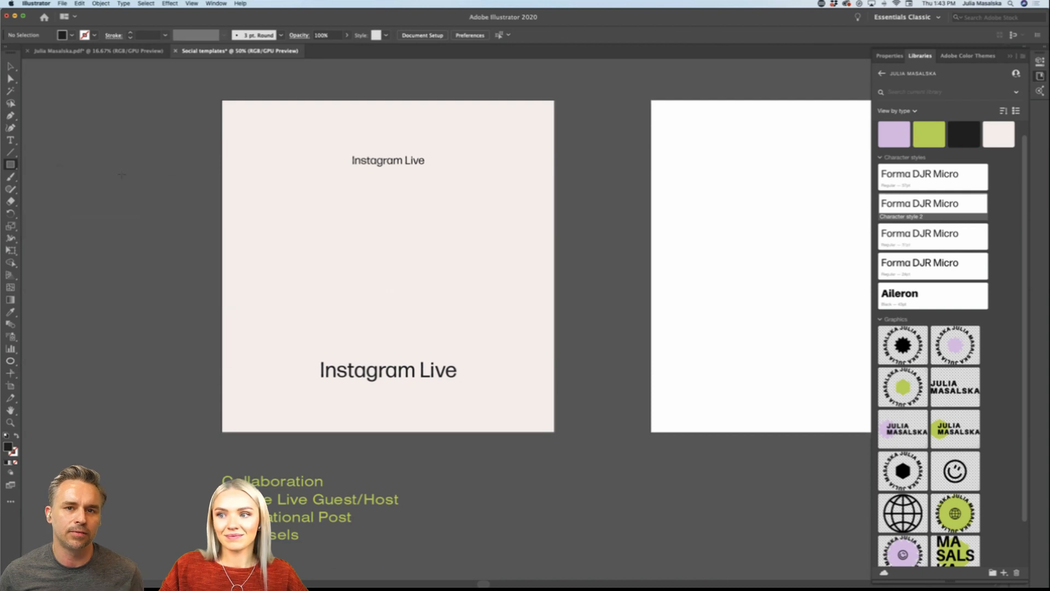
Step: Draw a black circle about 447 px in diameter and duplicate it so two circles sit side by side between the texts
{"action": "left_click", "coordinate": [11, 164]}
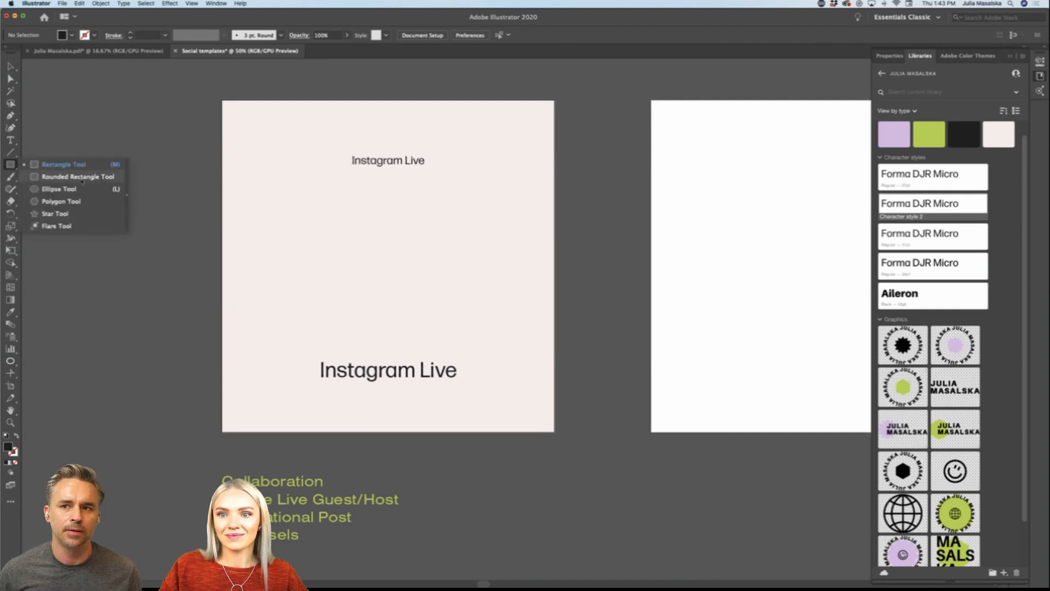
{"action": "left_click", "coordinate": [123, 190]}
{"action": "left_click_drag", "start_coordinate": [204, 195], "coordinate": [342, 332]}
{"action": "left_click", "coordinate": [11, 66]}
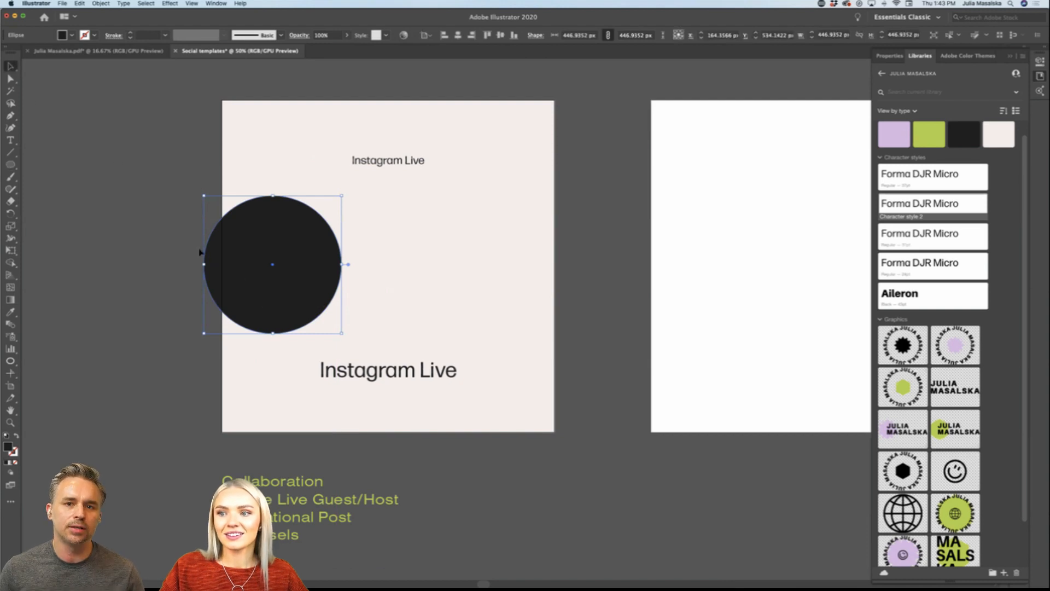
{"action": "left_click_drag", "start_coordinate": [271, 281], "coordinate": [449, 295]}
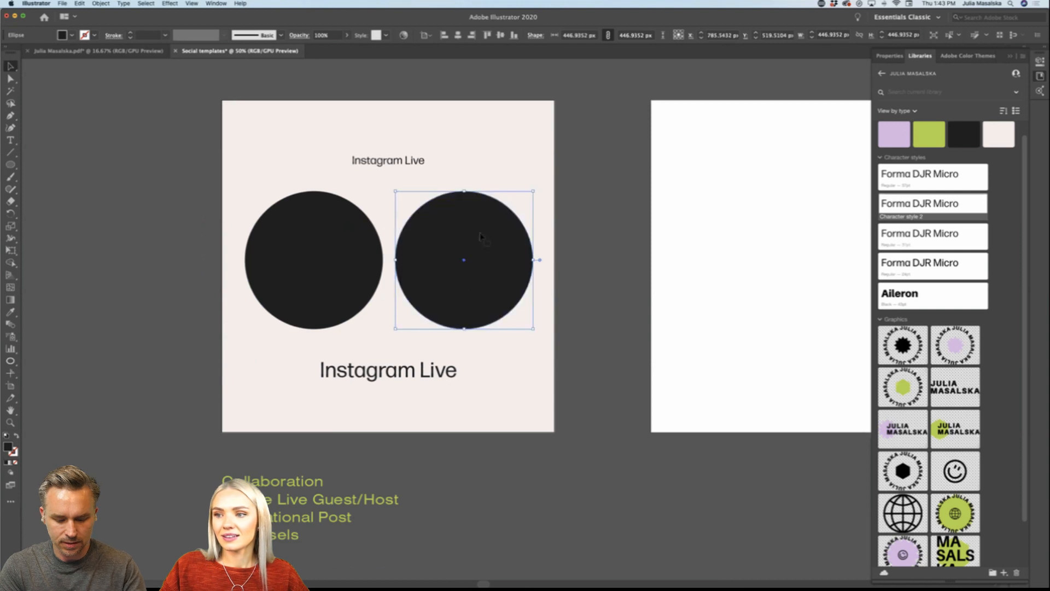
Step: Scale both circles down together to about 348 px and adjust their horizontal positions, leaving a gap between them
{"action": "left_click", "coordinate": [320, 250], "text": "shift"}
{"action": "left_click_drag", "start_coordinate": [533, 192], "coordinate": [526, 215]}
{"action": "left_click", "coordinate": [574, 281]}
{"action": "left_click_drag", "start_coordinate": [460, 284], "coordinate": [477, 285]}
{"action": "left_click_drag", "start_coordinate": [313, 290], "coordinate": [299, 290]}
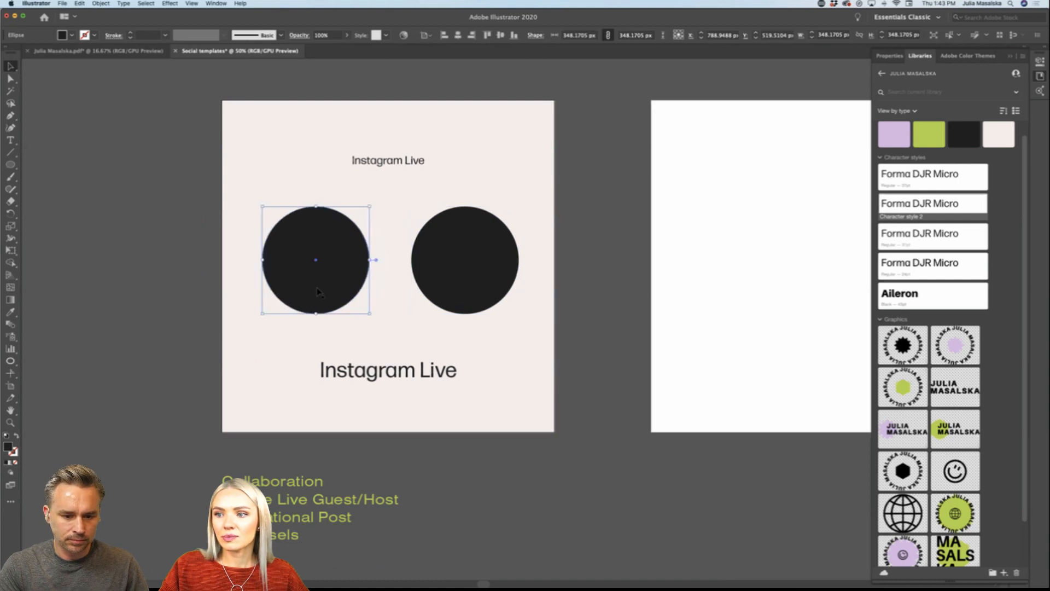
{"action": "left_click_drag", "start_coordinate": [465, 285], "coordinate": [459, 284]}
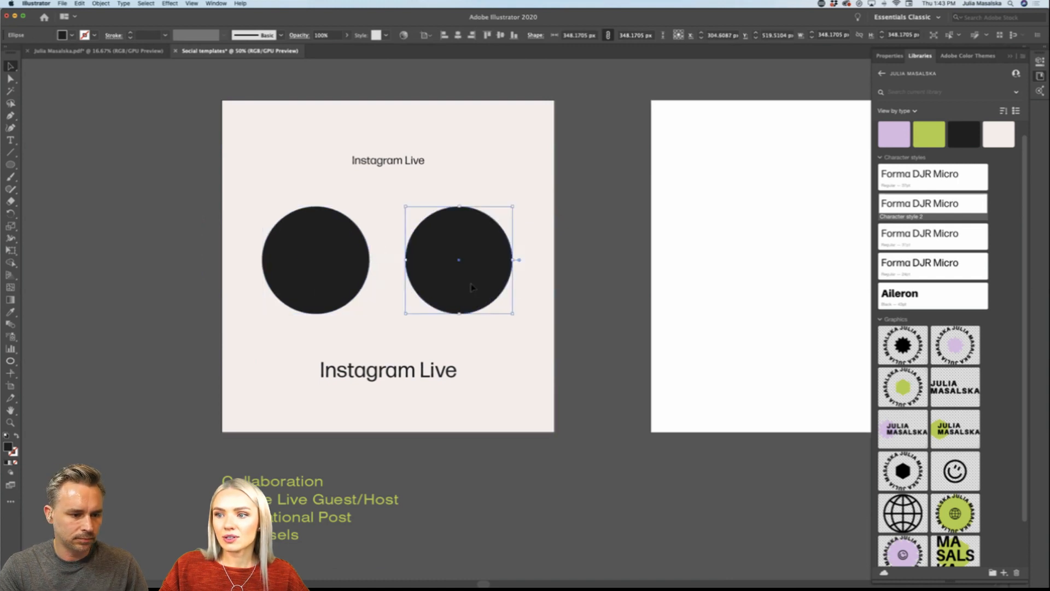
{"action": "left_click", "coordinate": [183, 293]}
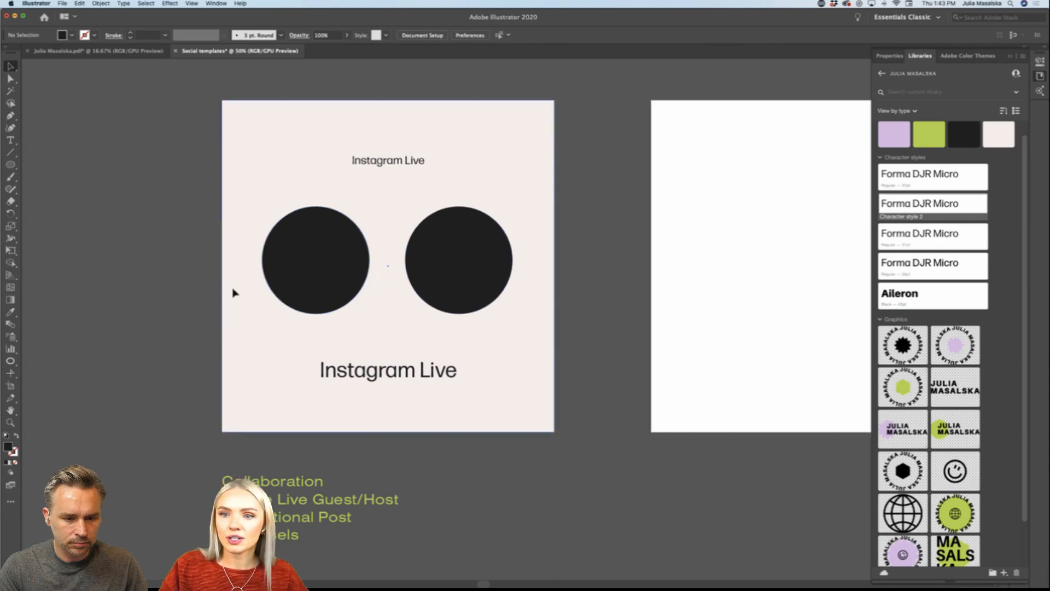
Step: Draw a 45° diagonal line about 88 px wide and high between the two circles and give it a dark 1 pt stroke
{"action": "left_click", "coordinate": [10, 152]}
{"action": "left_click_drag", "start_coordinate": [10, 152], "coordinate": [69, 153]}
{"action": "scroll", "coordinate": [426, 252], "scroll_direction": "up", "scroll_amount": 3}
{"action": "scroll", "coordinate": [426, 252], "scroll_direction": "left", "scroll_amount": 2}
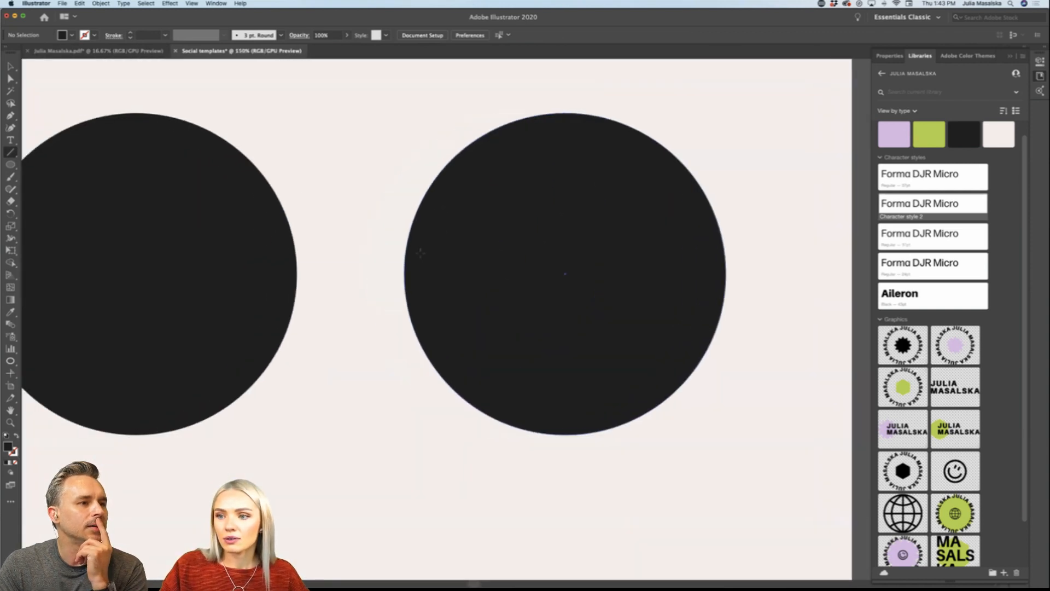
{"action": "left_click_drag", "start_coordinate": [318, 243], "coordinate": [319, 245]}
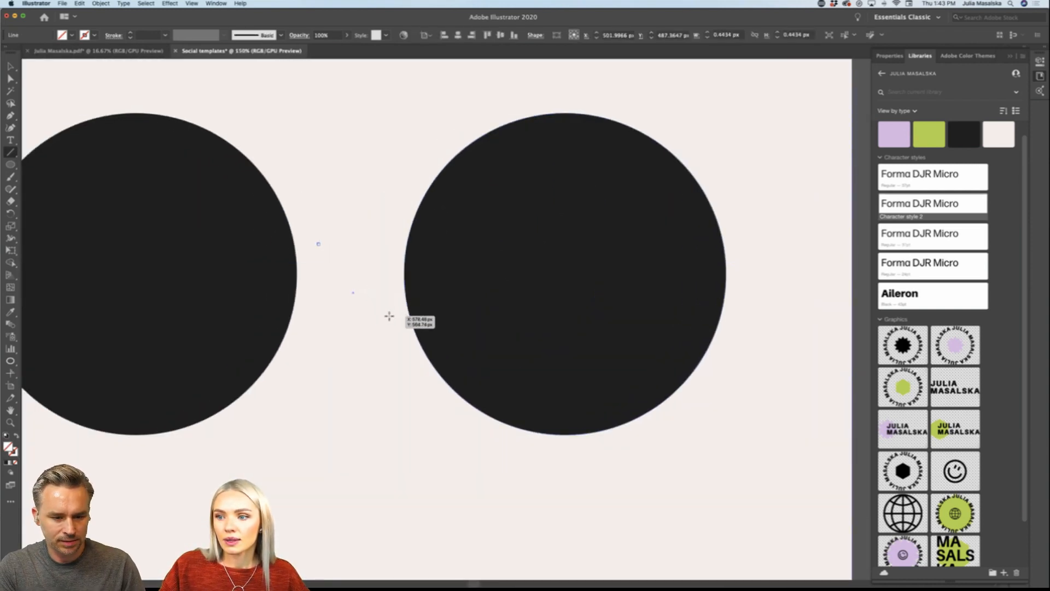
{"action": "left_click", "coordinate": [391, 316]}
{"action": "left_click", "coordinate": [499, 330]}
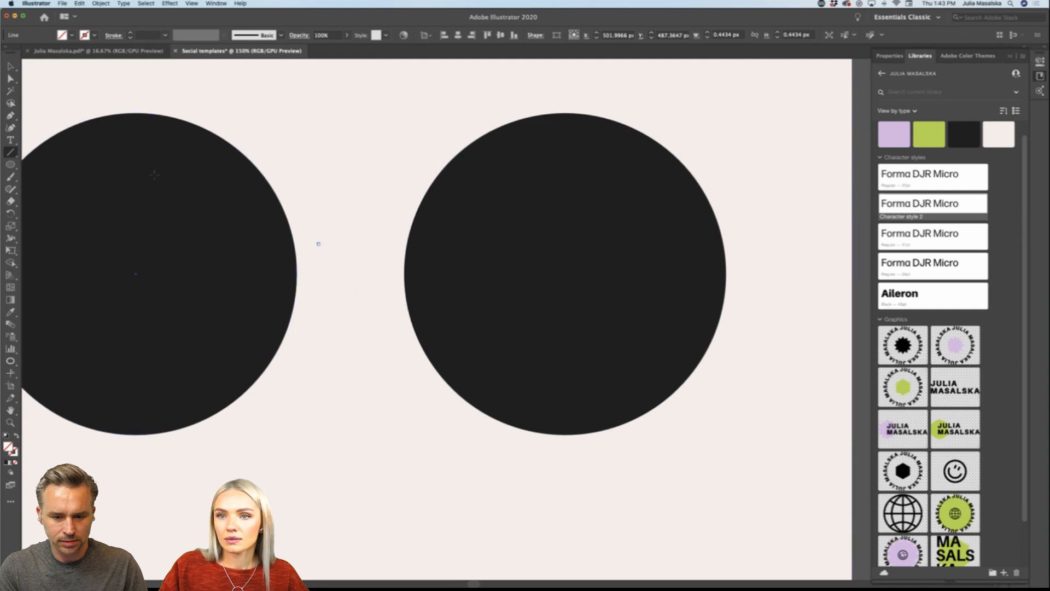
{"action": "key", "text": "super+z"}
{"action": "mouse_move", "coordinate": [303, 236]}
{"action": "left_mouse_down"}
{"action": "mouse_move", "coordinate": [392, 321]}
{"action": "mouse_move", "coordinate": [384, 316]}
{"action": "left_mouse_up"}
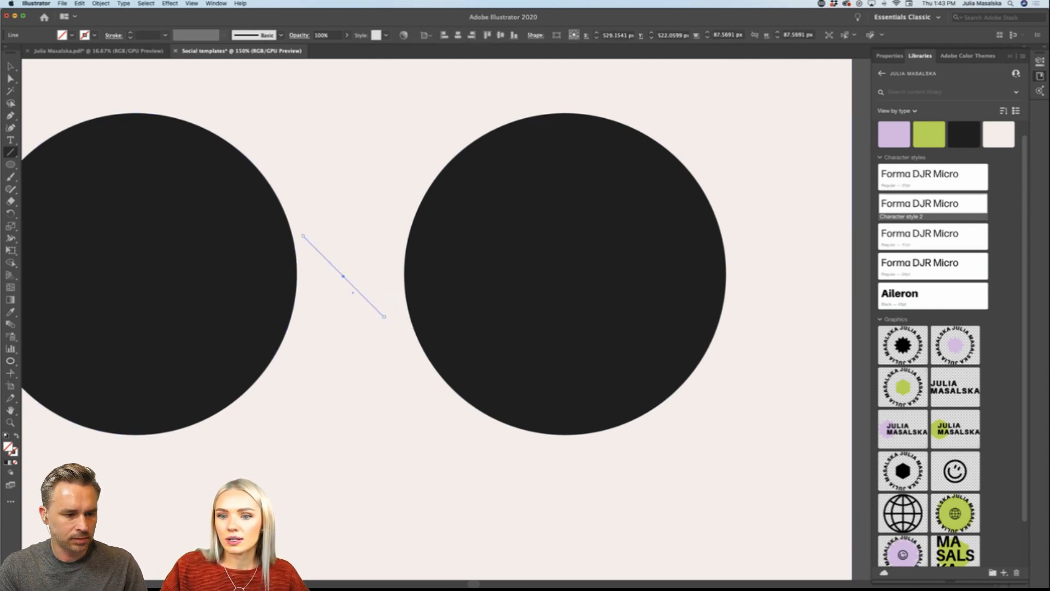
{"action": "left_click", "coordinate": [12, 454]}
{"action": "left_click", "coordinate": [7, 462]}
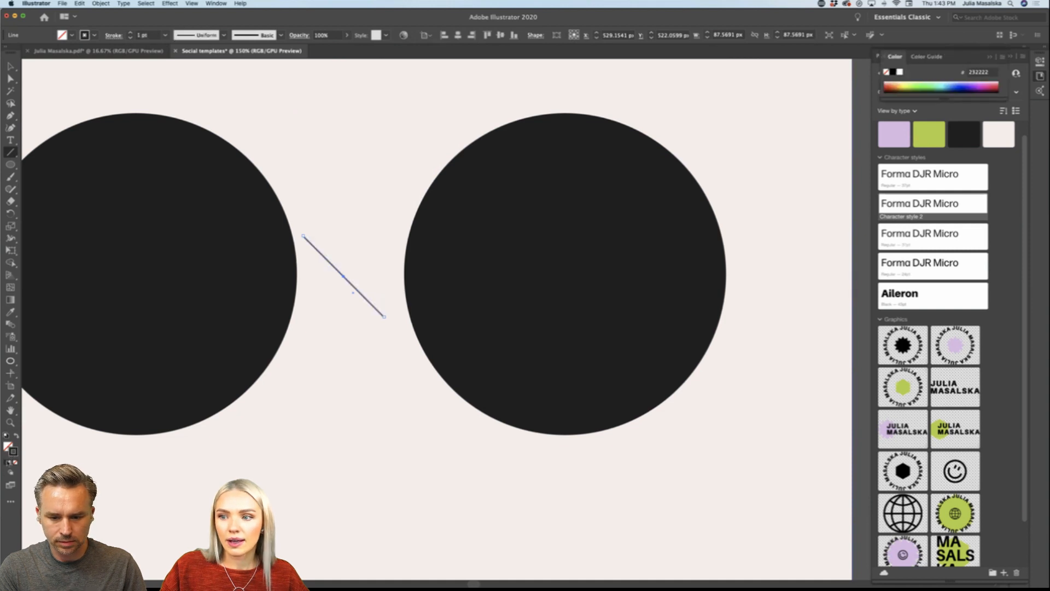
Step: Center the diagonal line between the circles and cross it with a copy rotated 90° to form an X
{"action": "left_click", "coordinate": [10, 67]}
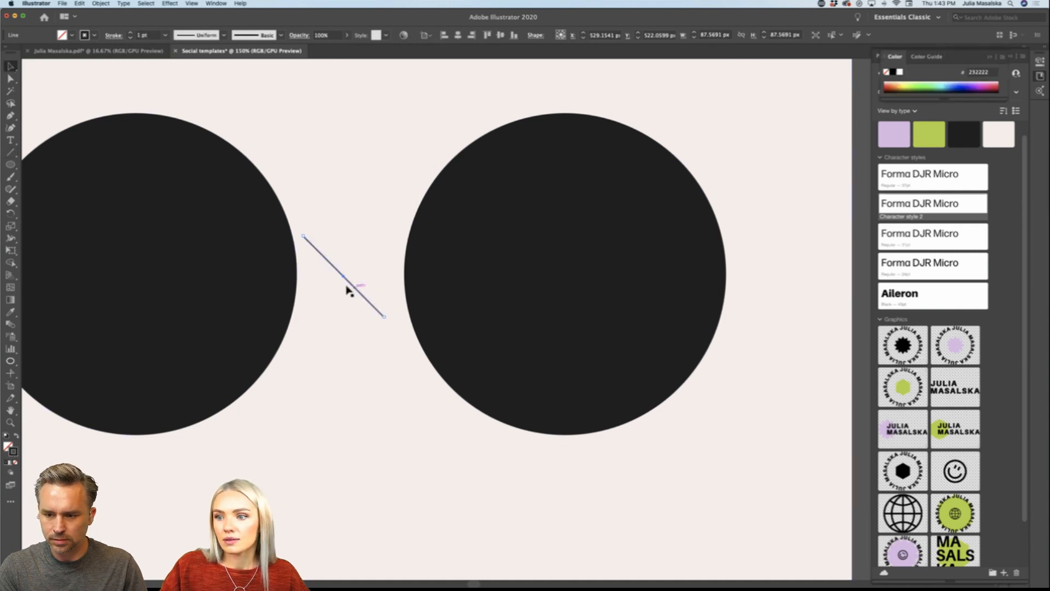
{"action": "left_click_drag", "start_coordinate": [349, 284], "coordinate": [359, 352]}
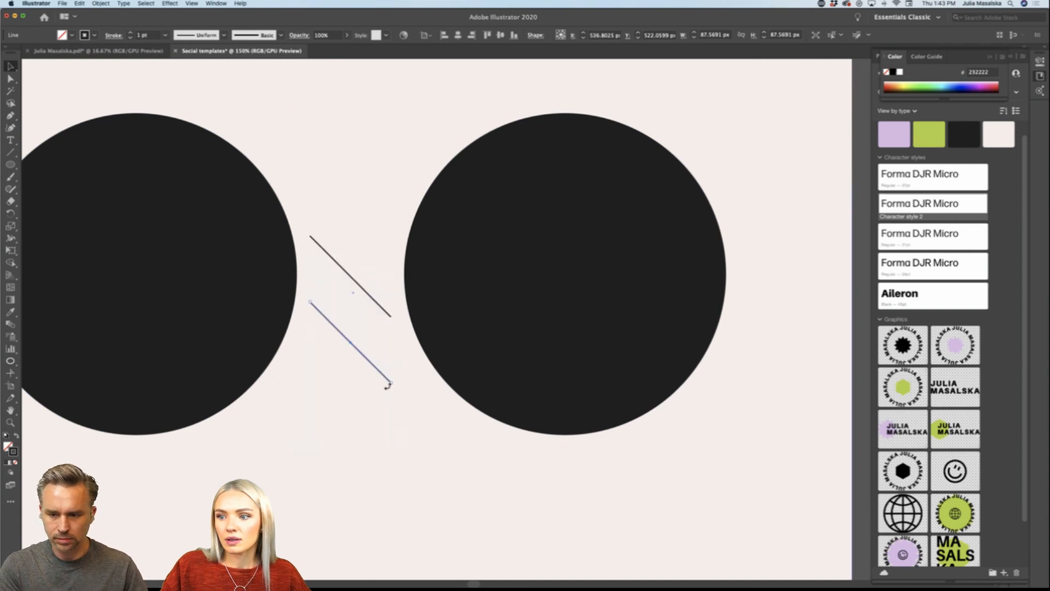
{"action": "left_click_drag", "start_coordinate": [407, 392], "coordinate": [363, 272]}
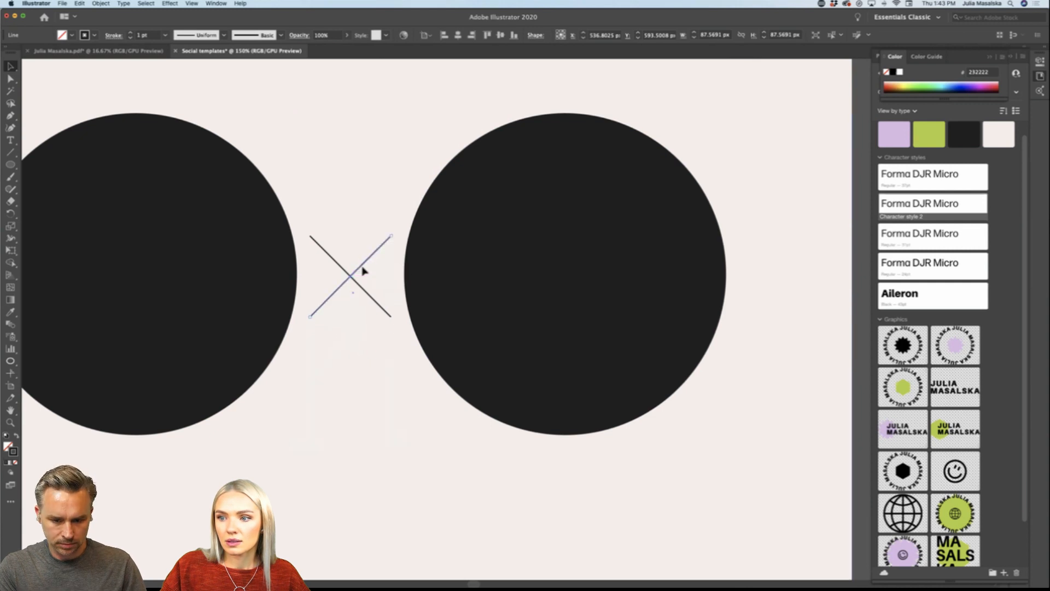
{"action": "scroll", "coordinate": [384, 349], "scroll_direction": "down", "scroll_amount": 2}
{"action": "left_click", "coordinate": [614, 353]}
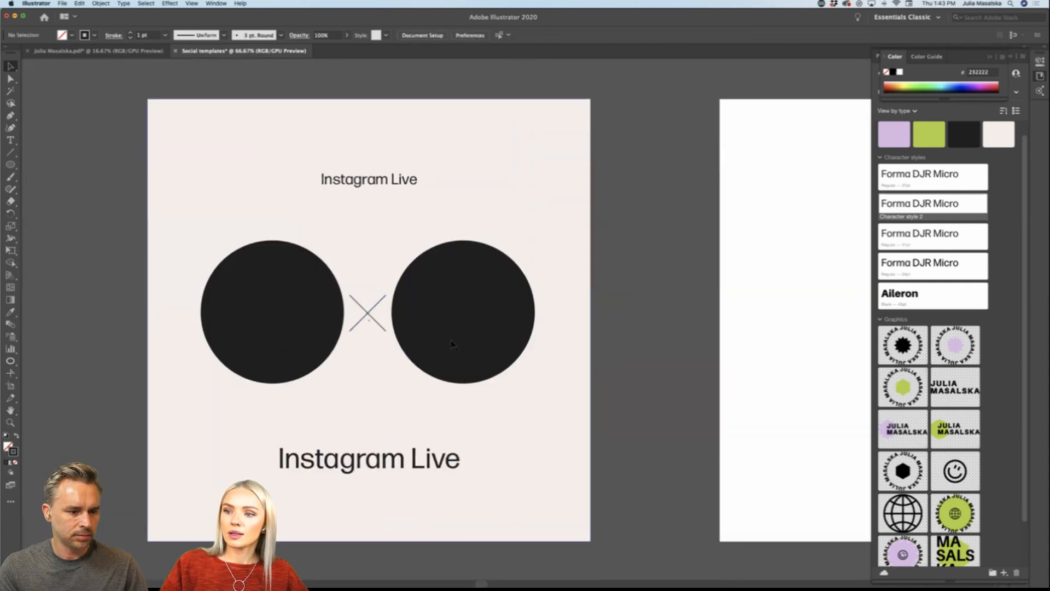
Step: Shrink the right circle and move it away from the X, and replace the left circle with a copy of it
{"action": "left_click", "coordinate": [435, 322]}
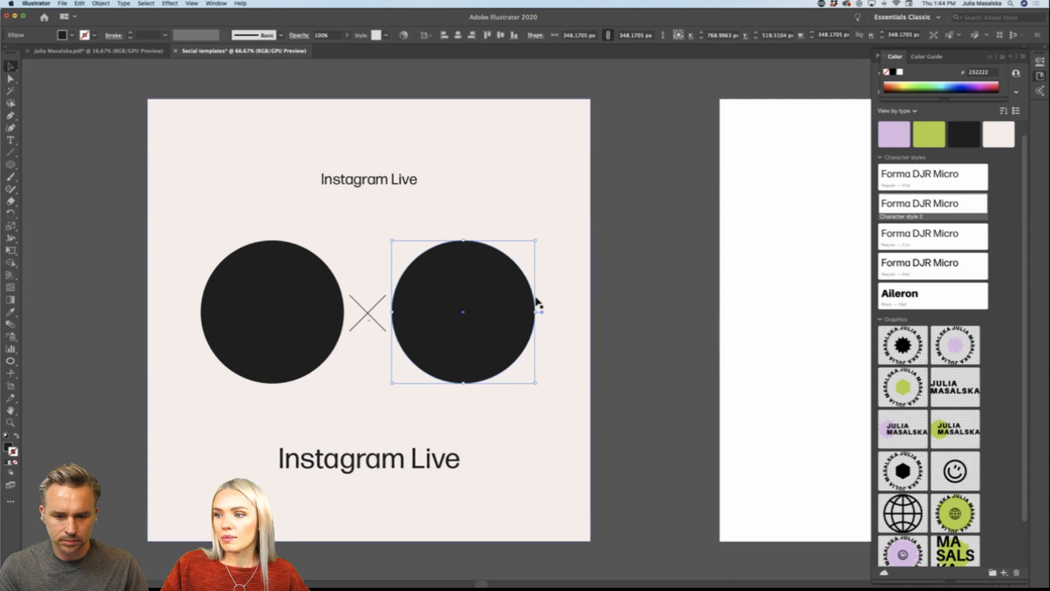
{"action": "left_click_drag", "start_coordinate": [536, 312], "coordinate": [516, 324]}
{"action": "left_click", "coordinate": [334, 309]}
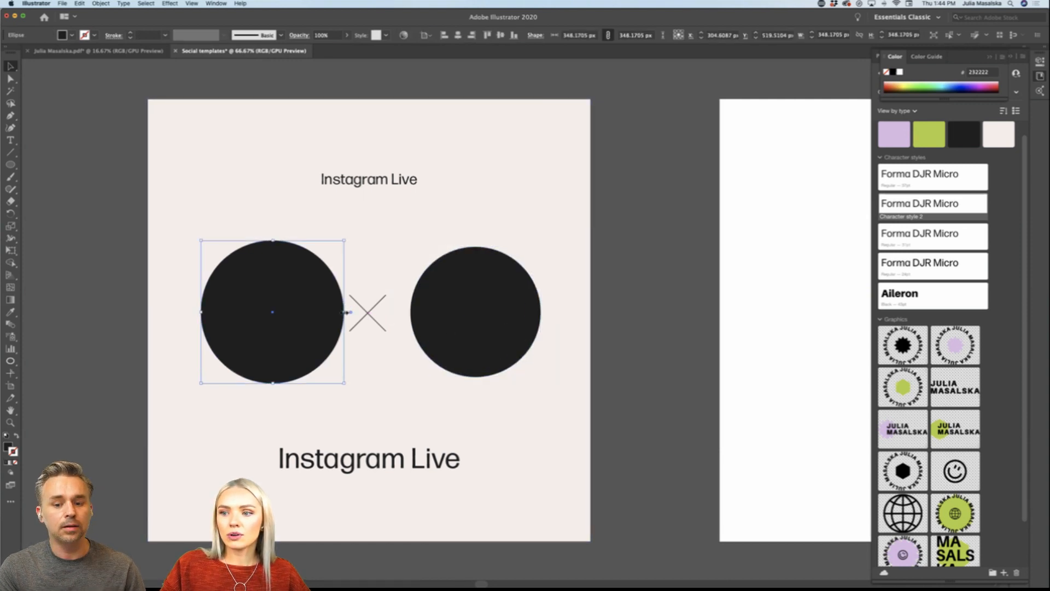
{"action": "key", "text": "Delete"}
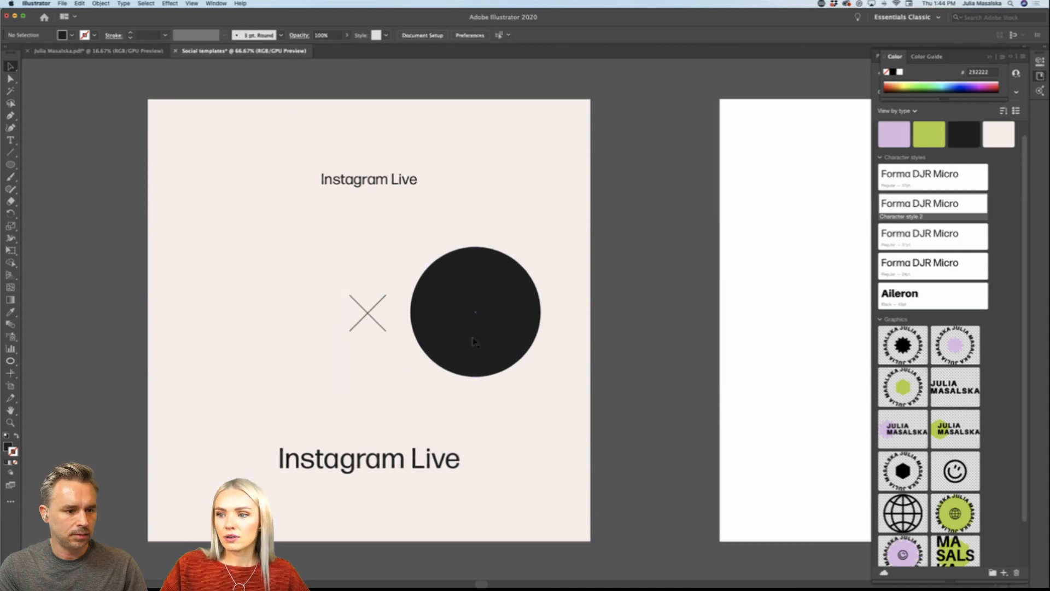
{"action": "left_click_drag", "start_coordinate": [475, 341], "coordinate": [260, 343]}
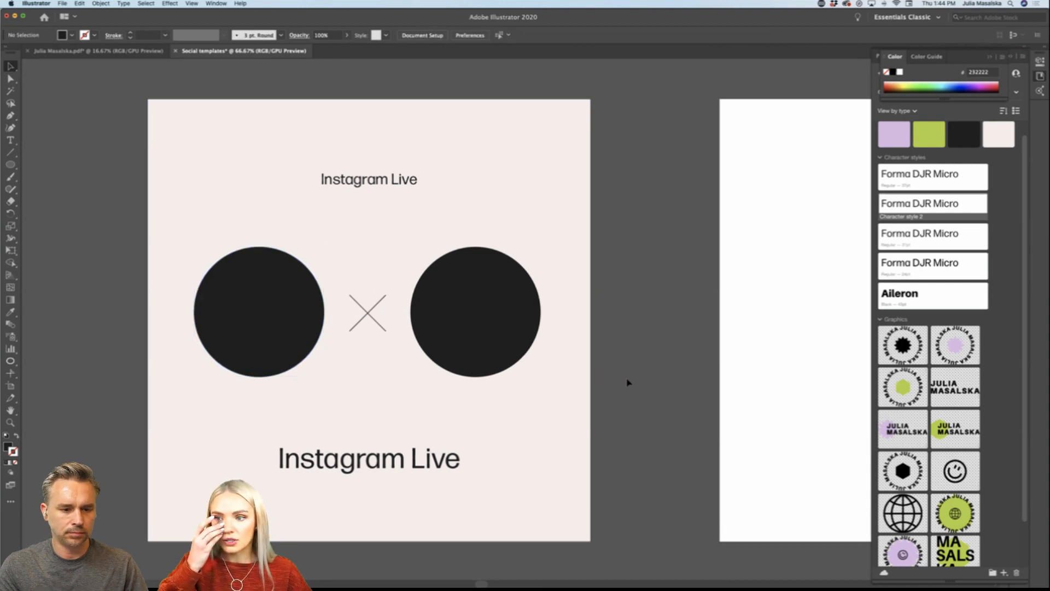
Step: Set the stroke weight of both lines of the X to 2 pt
{"action": "scroll", "coordinate": [628, 382], "scroll_direction": "left", "scroll_amount": 2}
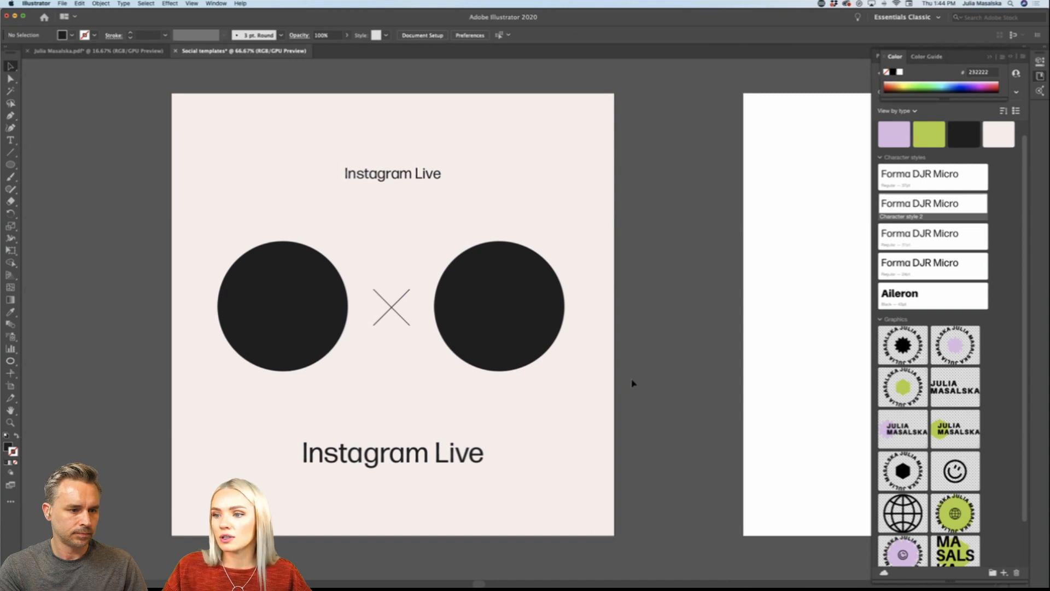
{"action": "left_click", "coordinate": [403, 304]}
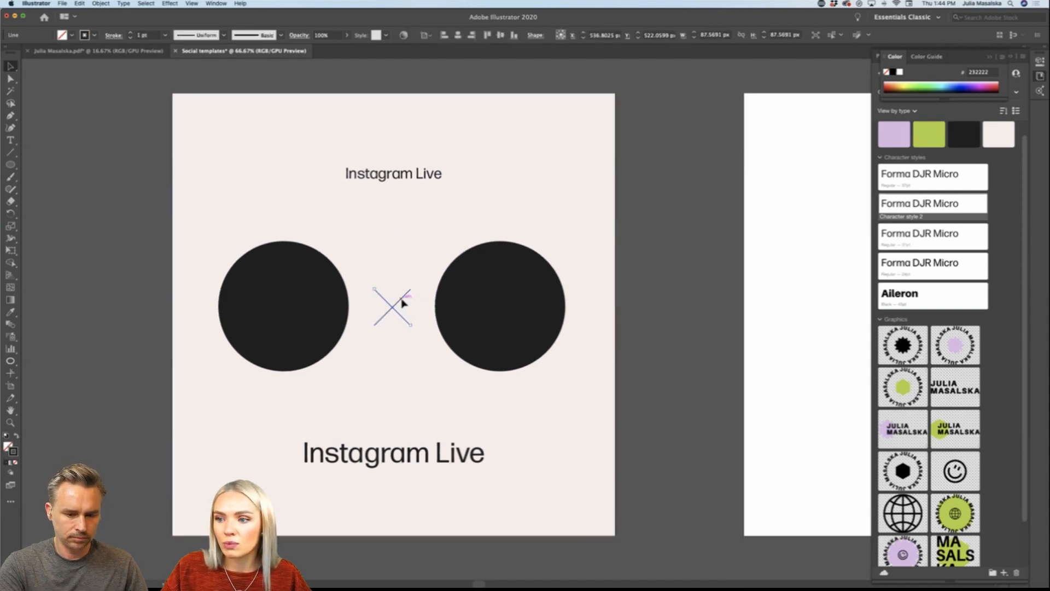
{"action": "left_click", "coordinate": [403, 304]}
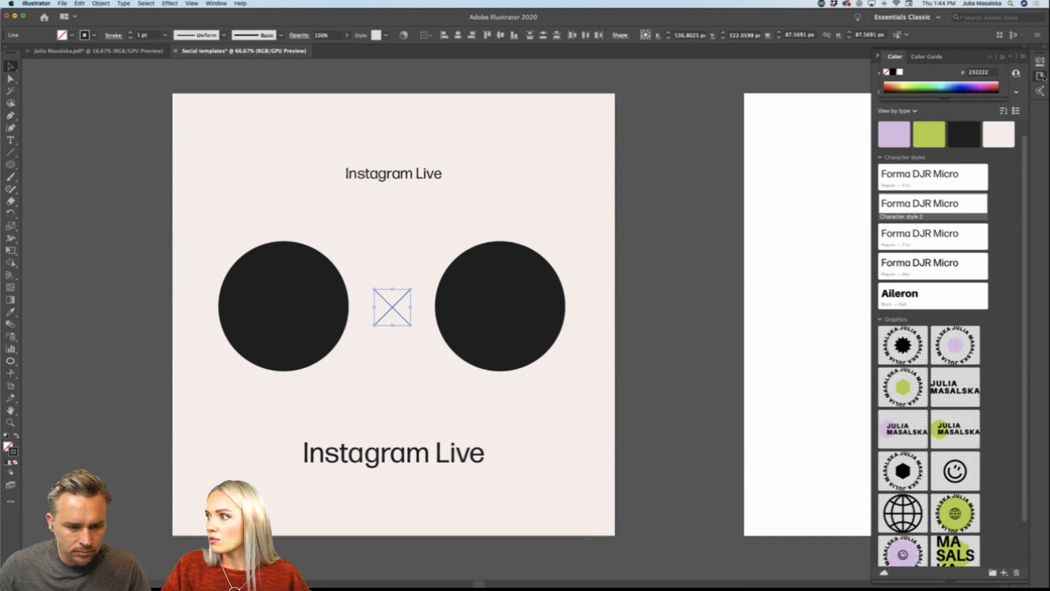
{"action": "left_click_drag", "start_coordinate": [965, 55], "coordinate": [949, 103]}
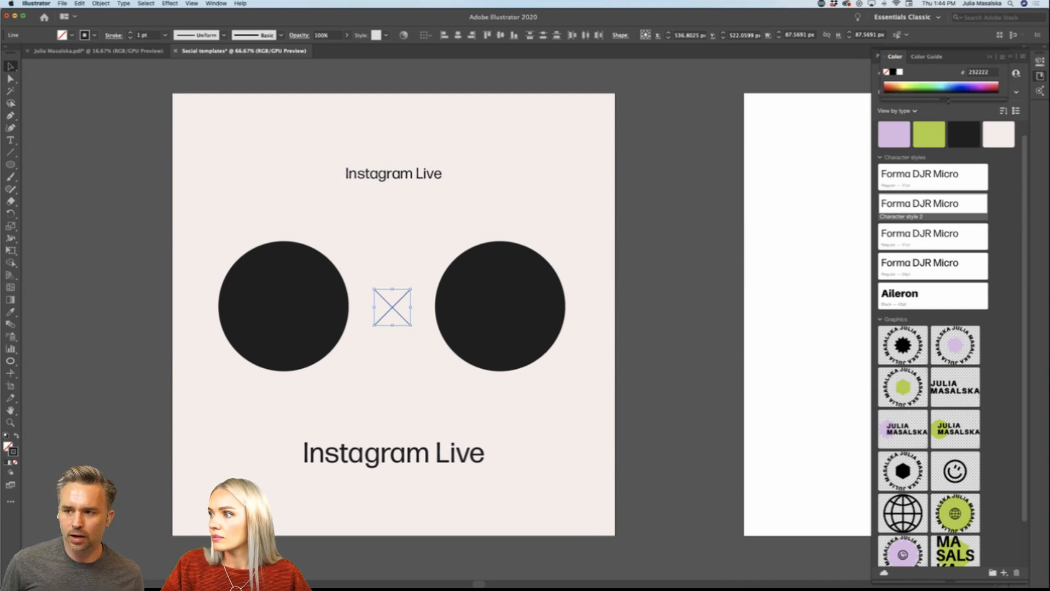
{"action": "left_click", "coordinate": [945, 114]}
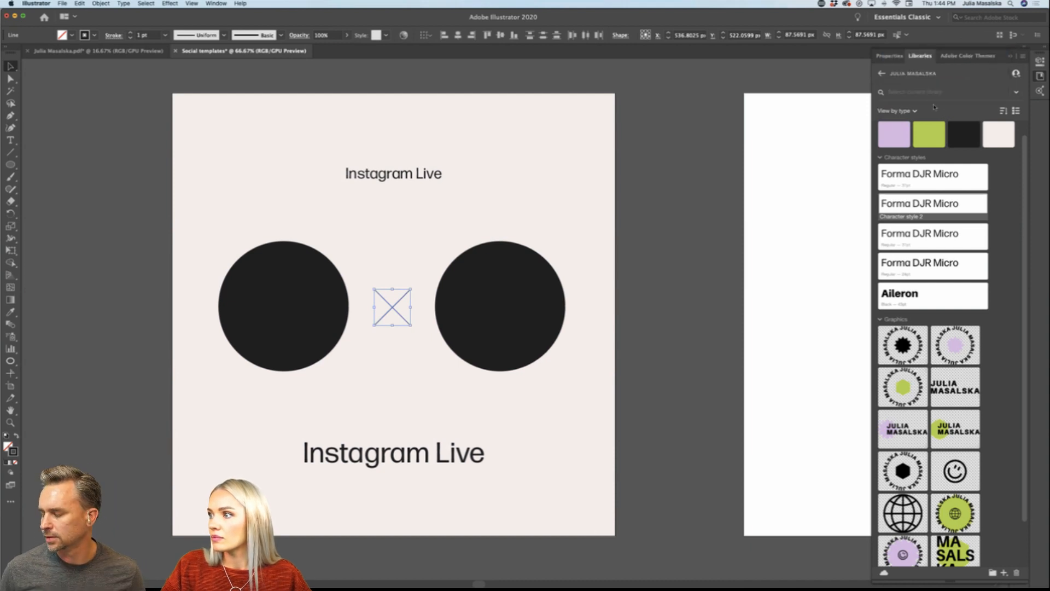
{"action": "left_click", "coordinate": [890, 56]}
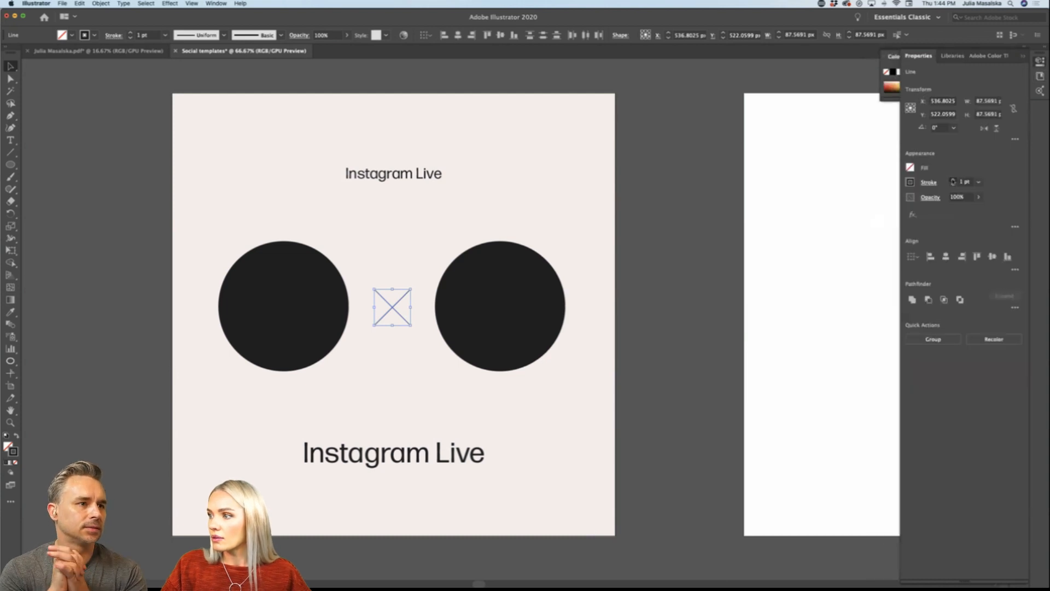
{"action": "left_click", "coordinate": [952, 179]}
{"action": "left_click", "coordinate": [693, 383]}
Step: Move the upper "Instagram Live" text higher, shorten its text frame and place a copy directly below it
{"action": "scroll", "coordinate": [694, 384], "scroll_direction": "down", "scroll_amount": 1}
{"action": "scroll", "coordinate": [692, 383], "scroll_direction": "down", "scroll_amount": 2}
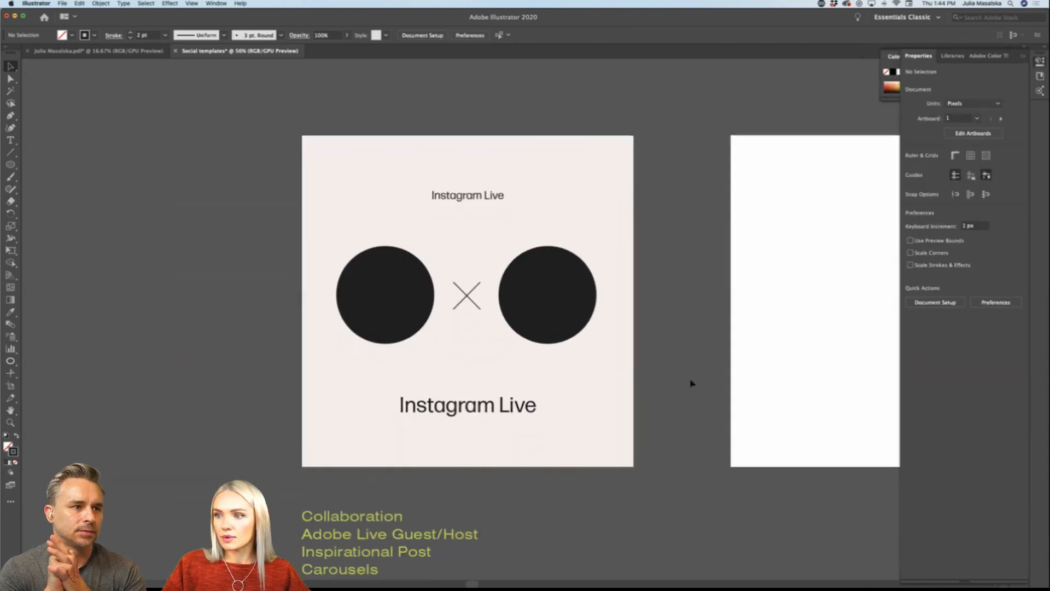
{"action": "scroll", "coordinate": [692, 384], "scroll_direction": "left", "scroll_amount": 2}
{"action": "left_click_drag", "start_coordinate": [544, 186], "coordinate": [544, 168]}
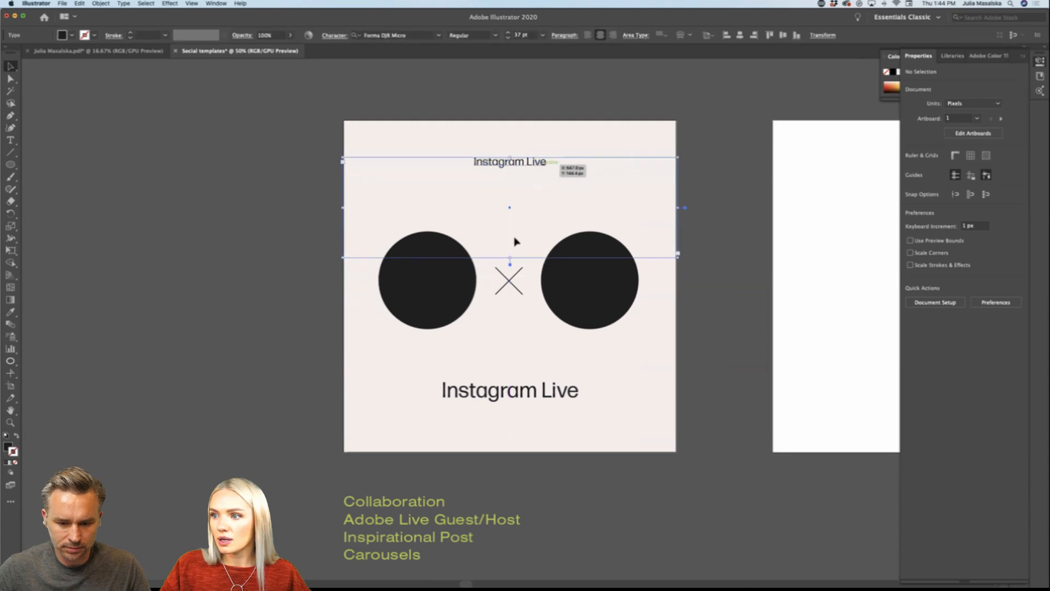
{"action": "left_click_drag", "start_coordinate": [512, 257], "coordinate": [529, 193]}
Step: Replace the text of the copied "Instagram Live" frame with "3pm-4pm PT"
{"action": "double_click", "coordinate": [530, 192]}
{"action": "key", "text": "super+a"}
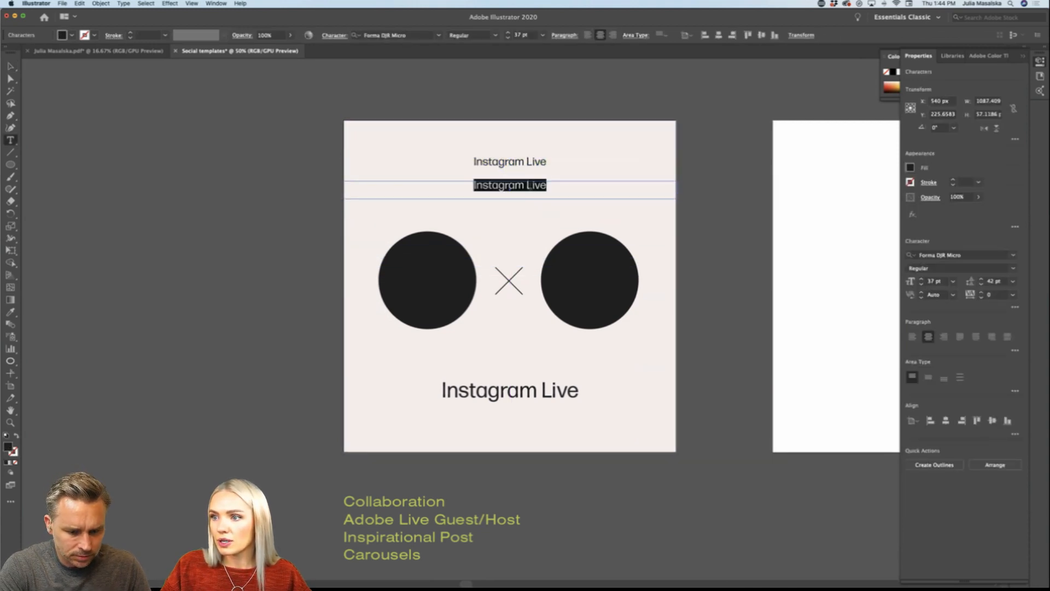
{"action": "scroll", "coordinate": [530, 188], "scroll_direction": "up", "scroll_amount": 1}
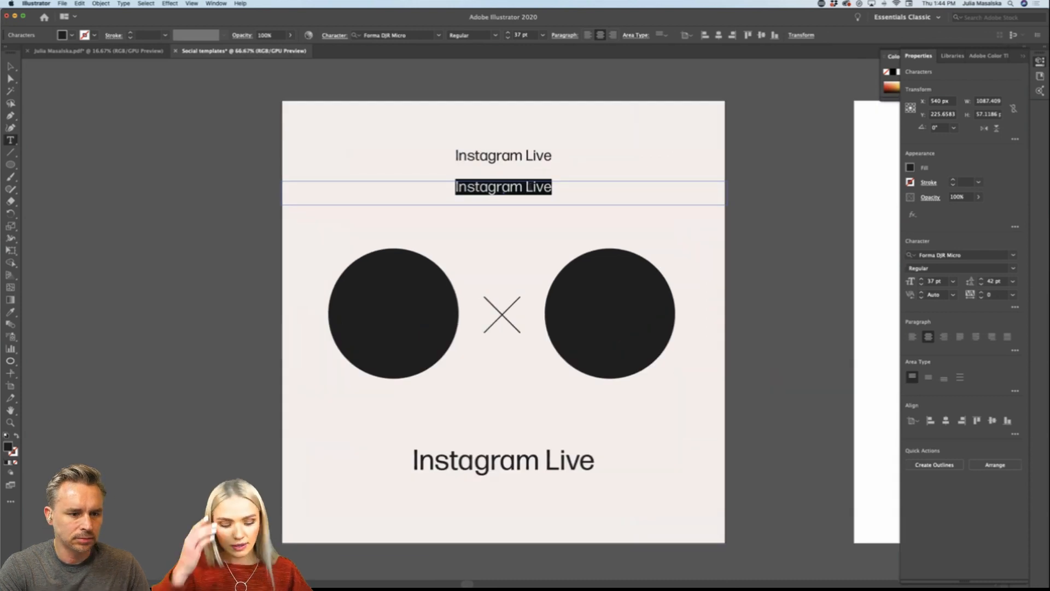
{"action": "type", "text": "3pm-"}
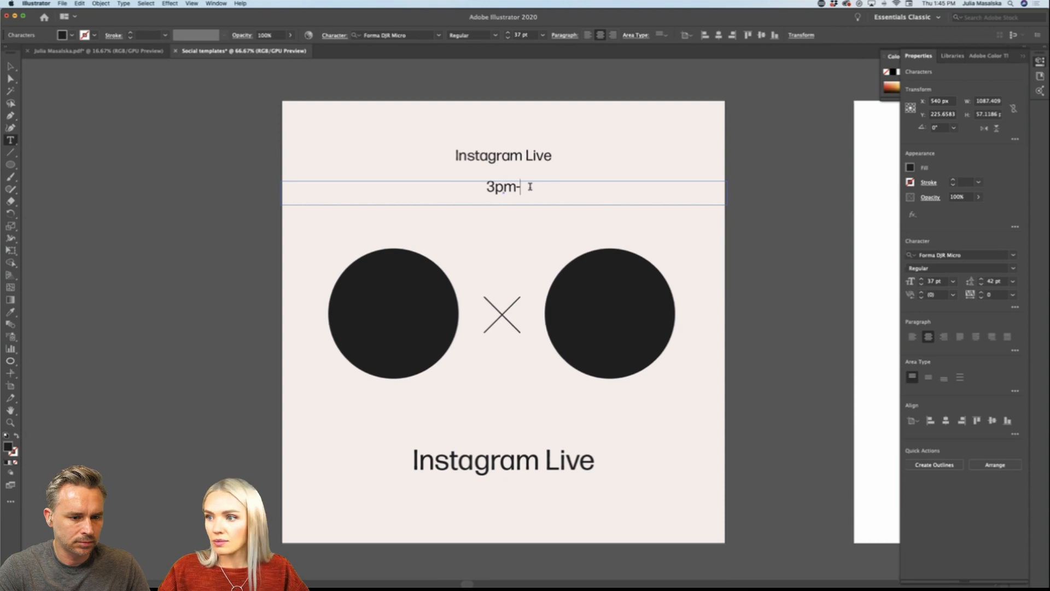
{"action": "type", "text": "4pm"}
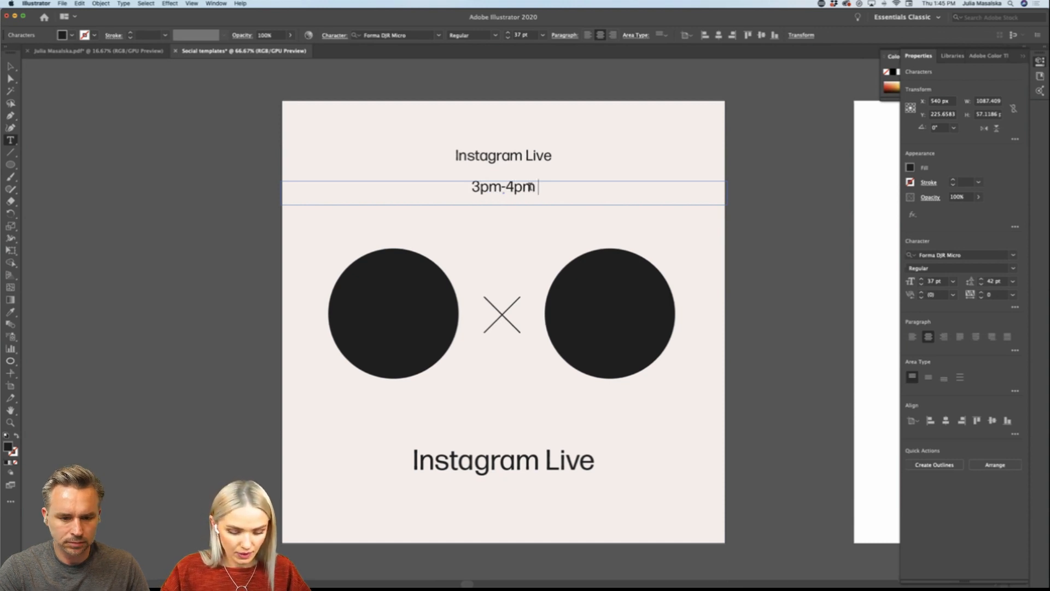
{"action": "type", "text": " PT"}
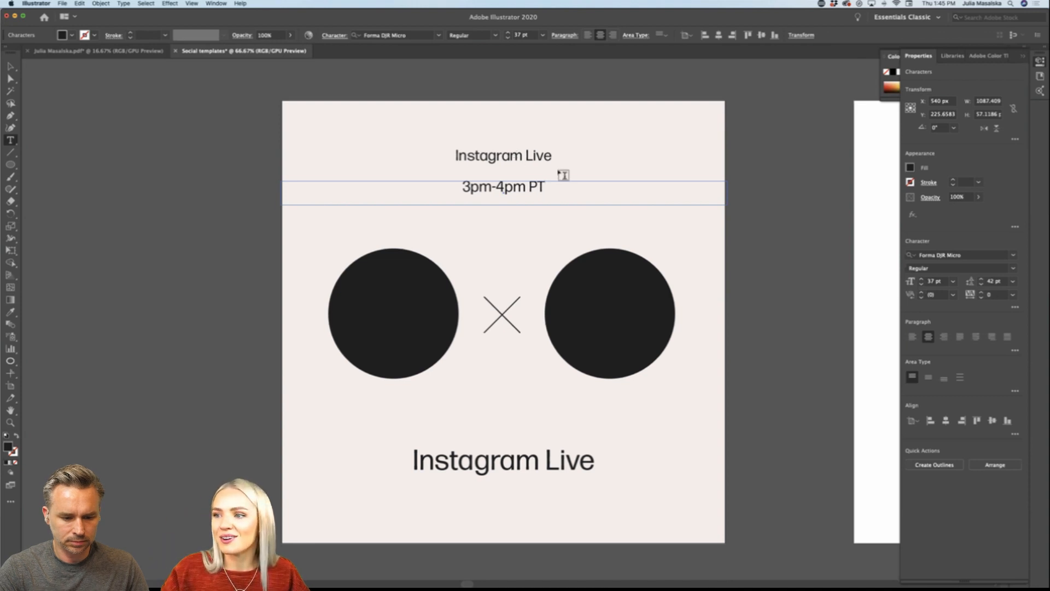
Step: Set the font size of the "3pm-4pm PT" text to 60 pt
{"action": "left_click_drag", "start_coordinate": [545, 186], "coordinate": [416, 192]}
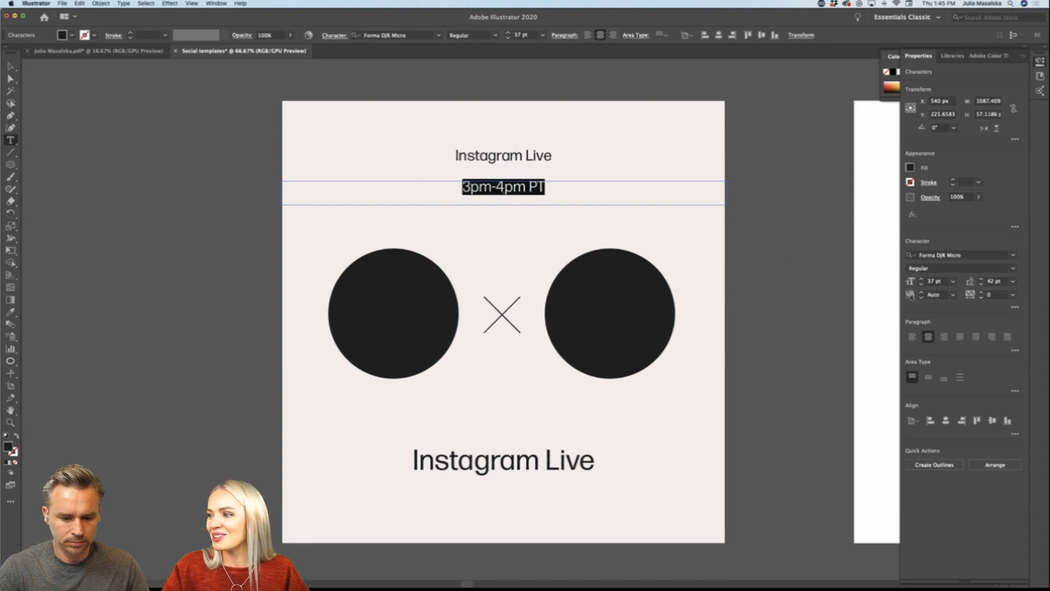
{"action": "left_click", "coordinate": [953, 281]}
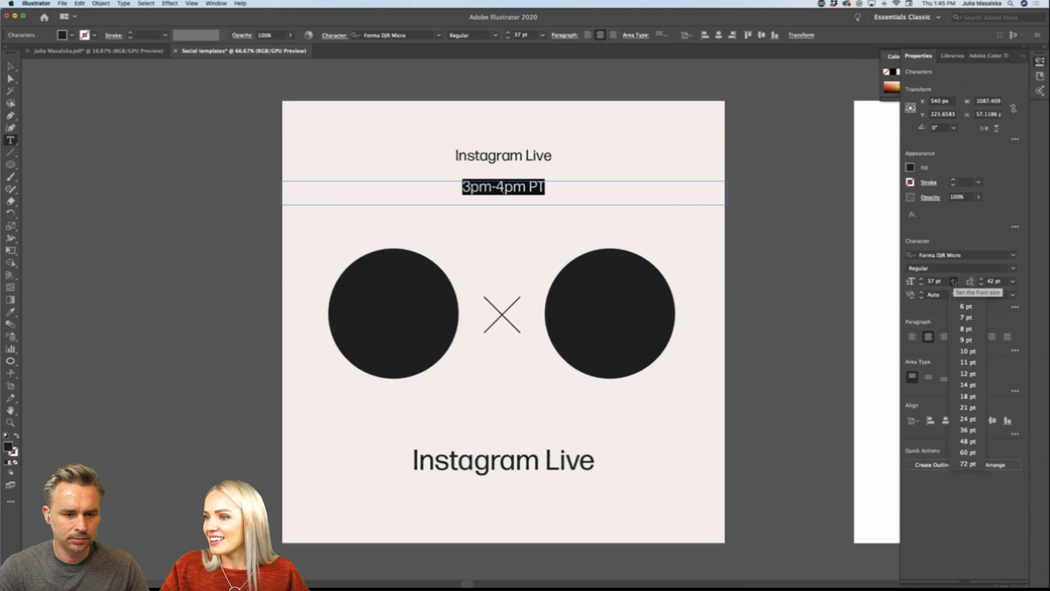
{"action": "left_click", "coordinate": [967, 452]}
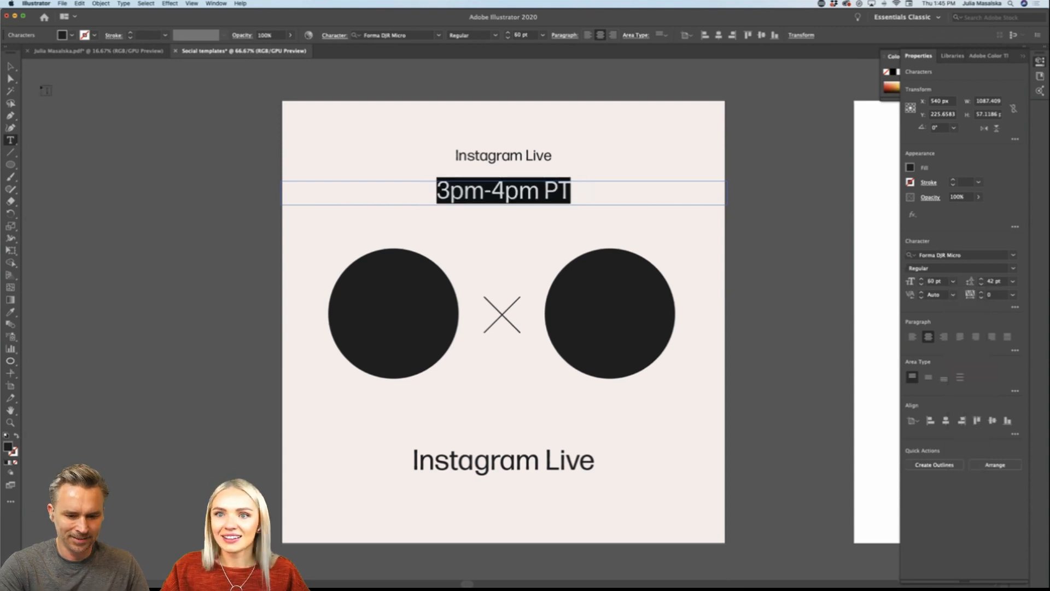
Step: Move the lower "Instagram Live" text slightly up and shorten its text frame to a single line
{"action": "key", "text": "Escape"}
{"action": "left_click", "coordinate": [137, 269]}
{"action": "key", "text": "super+minus"}
{"action": "scroll", "coordinate": [145, 281], "scroll_direction": "left", "scroll_amount": 5}
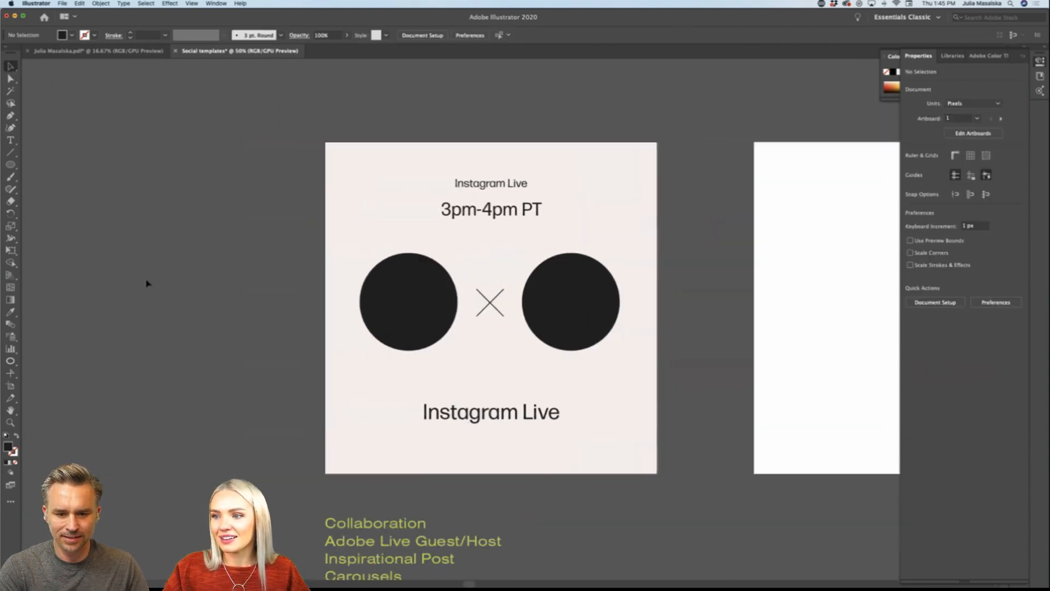
{"action": "left_click_drag", "start_coordinate": [429, 425], "coordinate": [478, 405]}
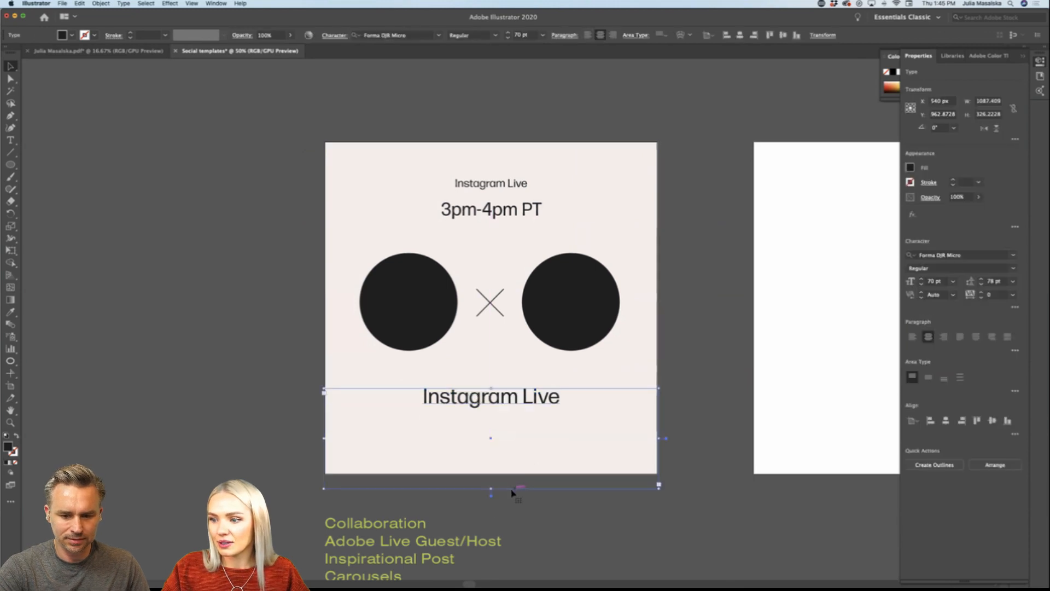
{"action": "left_click_drag", "start_coordinate": [491, 488], "coordinate": [492, 407]}
{"action": "left_click", "coordinate": [215, 417]}
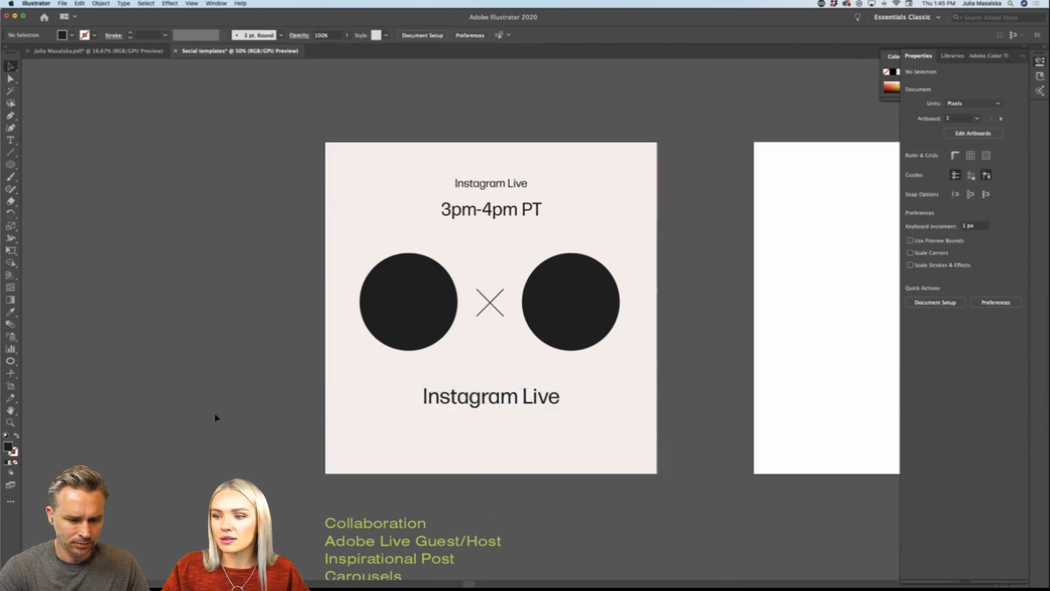
Step: Group the two crossed lines of the X between the circles
{"action": "scroll", "coordinate": [215, 418], "scroll_direction": "down", "scroll_amount": 2}
{"action": "scroll", "coordinate": [216, 417], "scroll_direction": "right", "scroll_amount": 4}
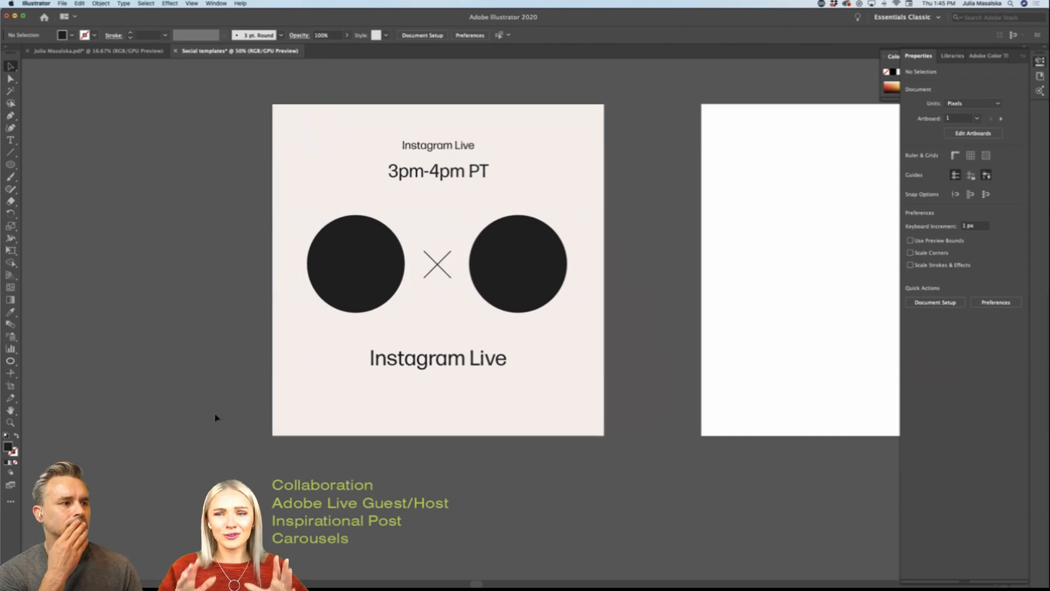
{"action": "left_click", "coordinate": [447, 274]}
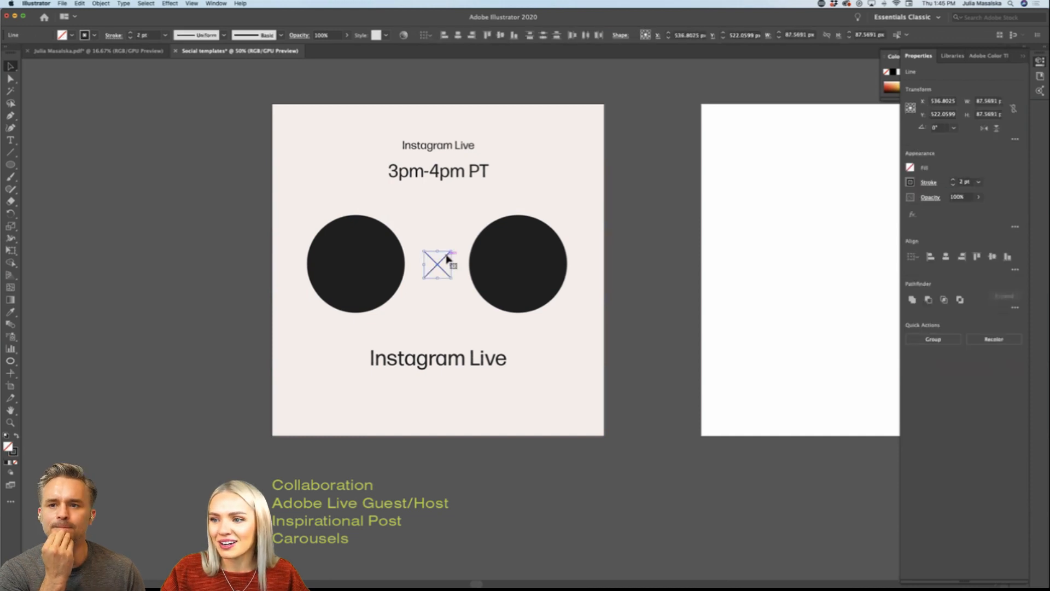
{"action": "left_click_drag", "start_coordinate": [445, 256], "coordinate": [446, 259]}
{"action": "key", "text": "super+g"}
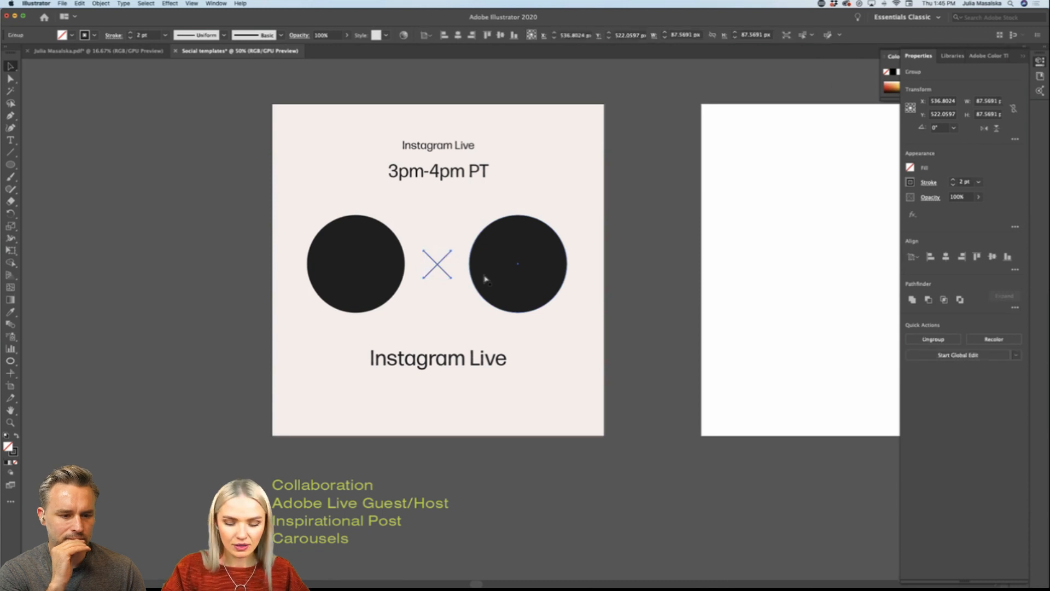
{"action": "left_click", "coordinate": [485, 277], "text": "shift"}
{"action": "left_click", "coordinate": [365, 276], "text": "shift"}
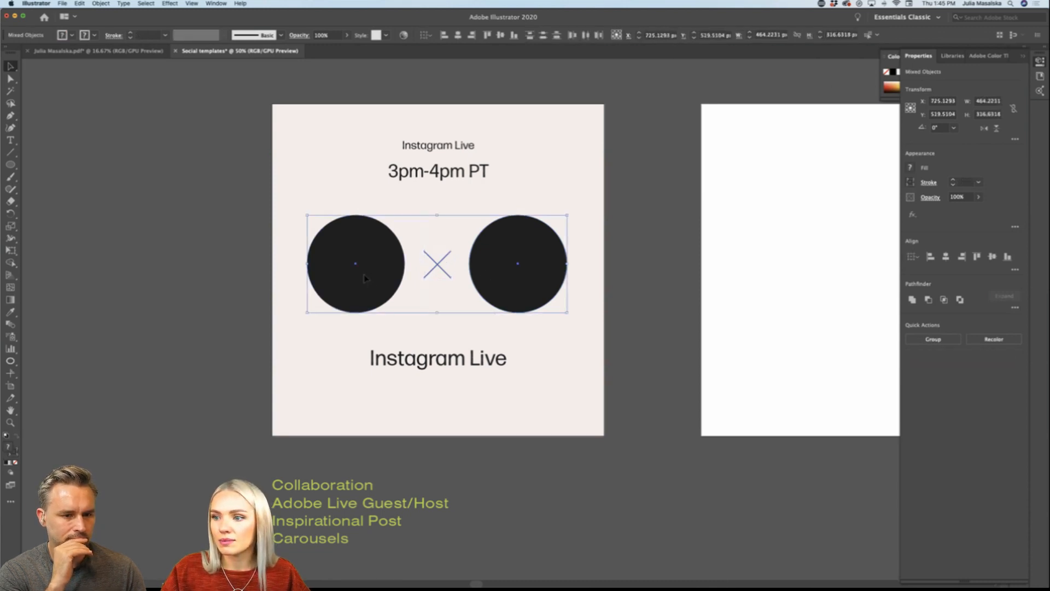
{"action": "left_click", "coordinate": [660, 354]}
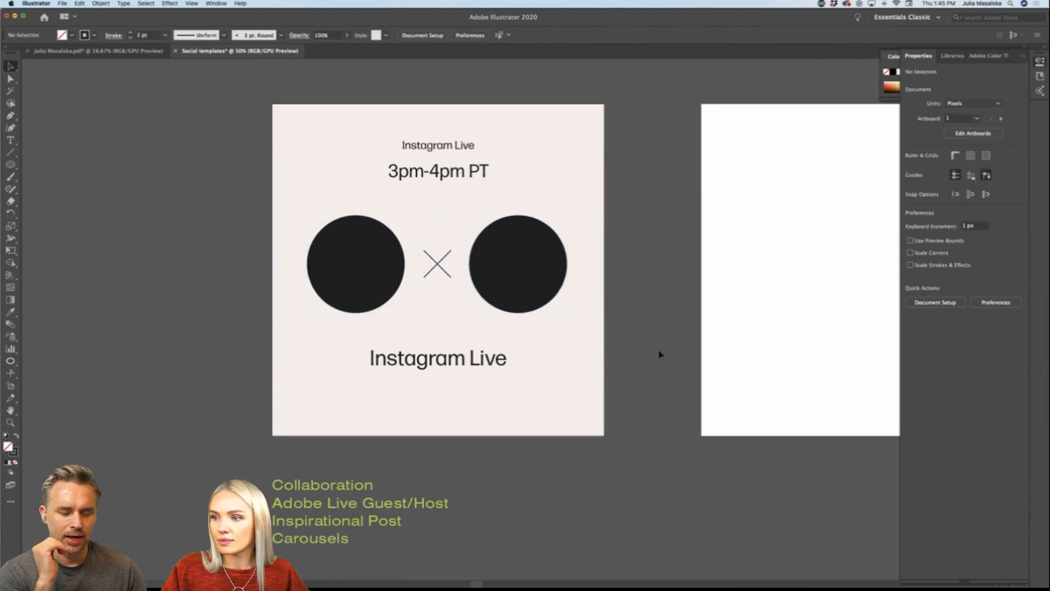
{"action": "scroll", "coordinate": [655, 356], "scroll_direction": "left", "scroll_amount": 1}
{"action": "scroll", "coordinate": [654, 356], "scroll_direction": "down", "scroll_amount": 3}
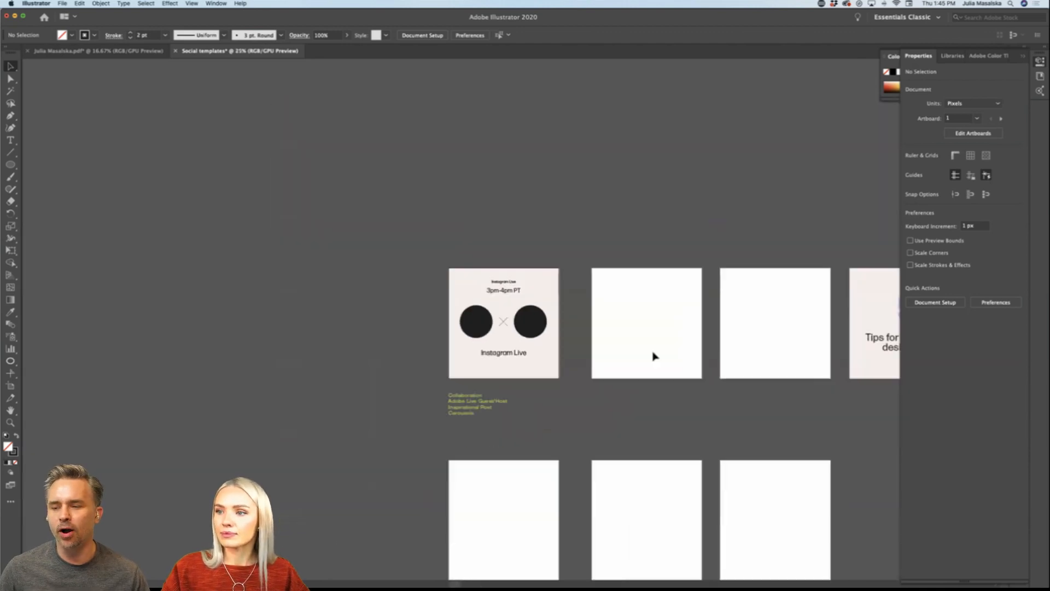
{"action": "scroll", "coordinate": [654, 356], "scroll_direction": "right", "scroll_amount": 8}
{"action": "scroll", "coordinate": [654, 356], "scroll_direction": "left", "scroll_amount": 5}
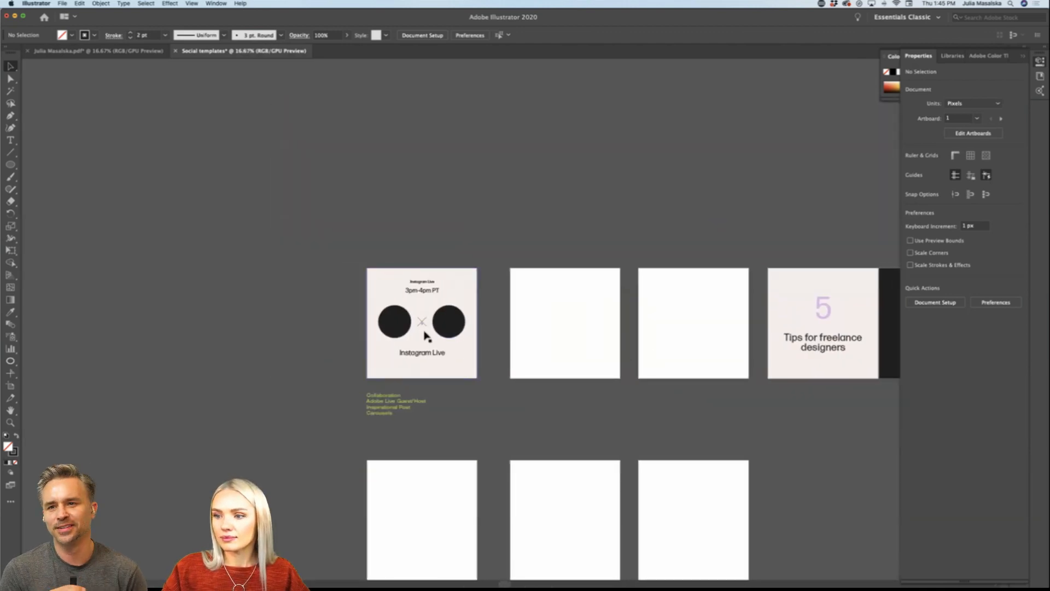
{"action": "scroll", "coordinate": [424, 333], "scroll_direction": "up", "scroll_amount": 3}
{"action": "scroll", "coordinate": [424, 334], "scroll_direction": "up", "scroll_amount": 1}
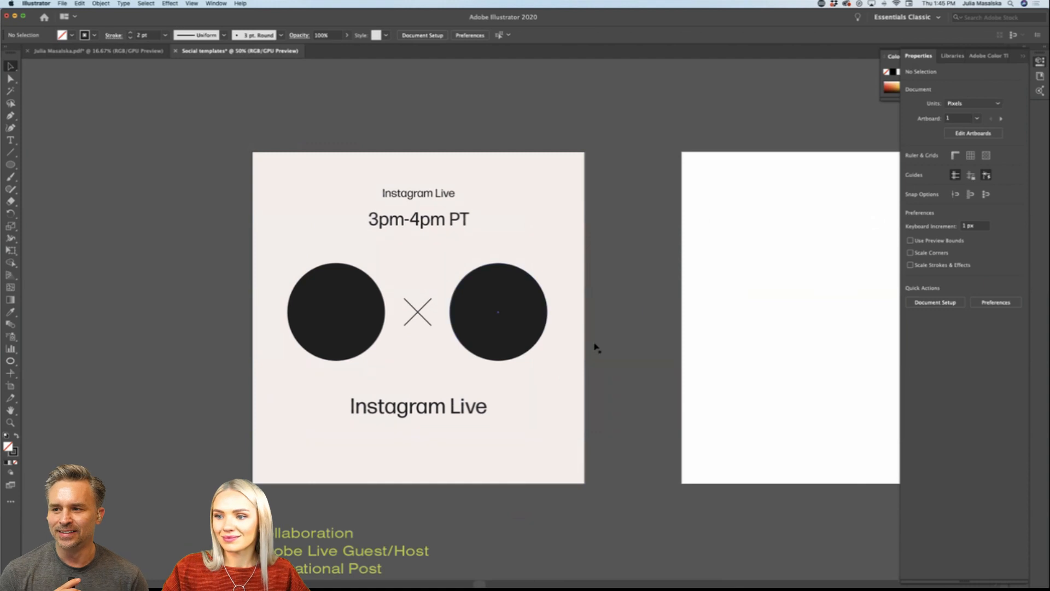
Step: Change the fill of both portrait circles to a neutral light grey
{"action": "left_click", "coordinate": [336, 312]}
{"action": "left_click", "coordinate": [498, 312], "text": "shift"}
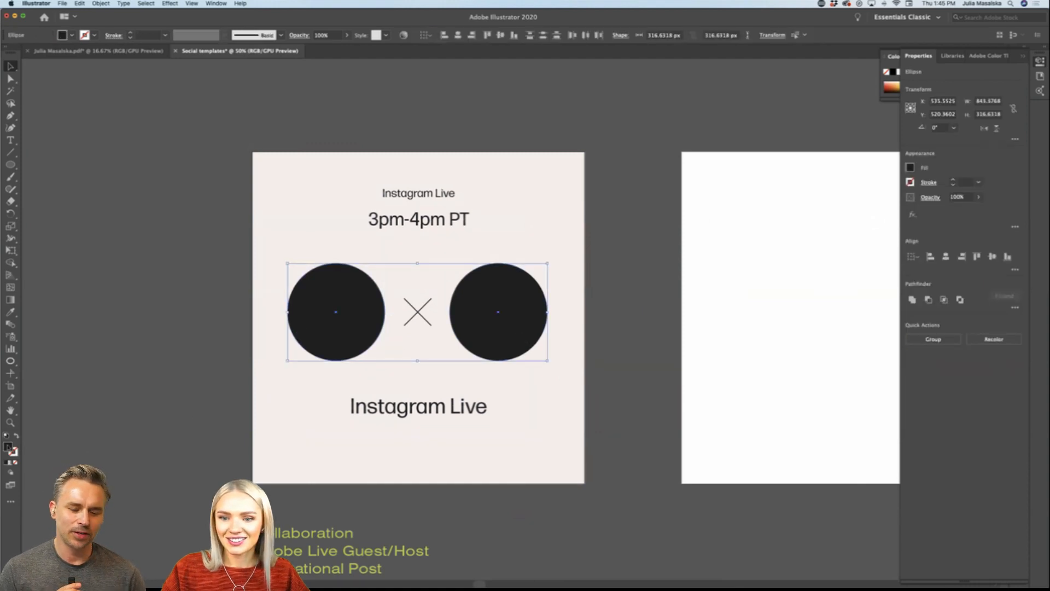
{"action": "double_click", "coordinate": [9, 446]}
{"action": "left_click_drag", "start_coordinate": [401, 271], "coordinate": [389, 273]}
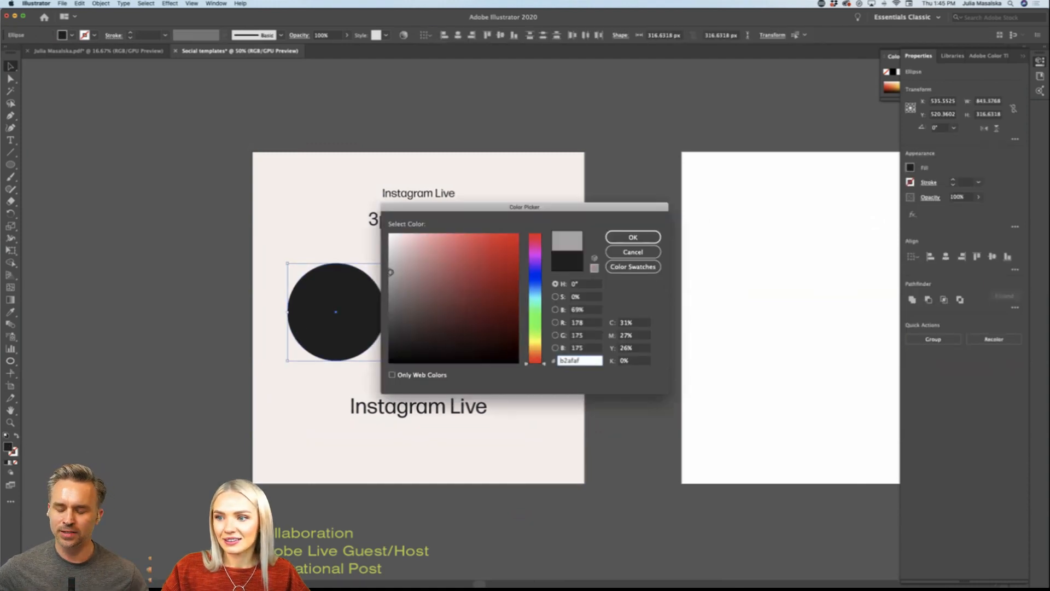
{"action": "left_click", "coordinate": [633, 237]}
{"action": "left_click", "coordinate": [602, 295]}
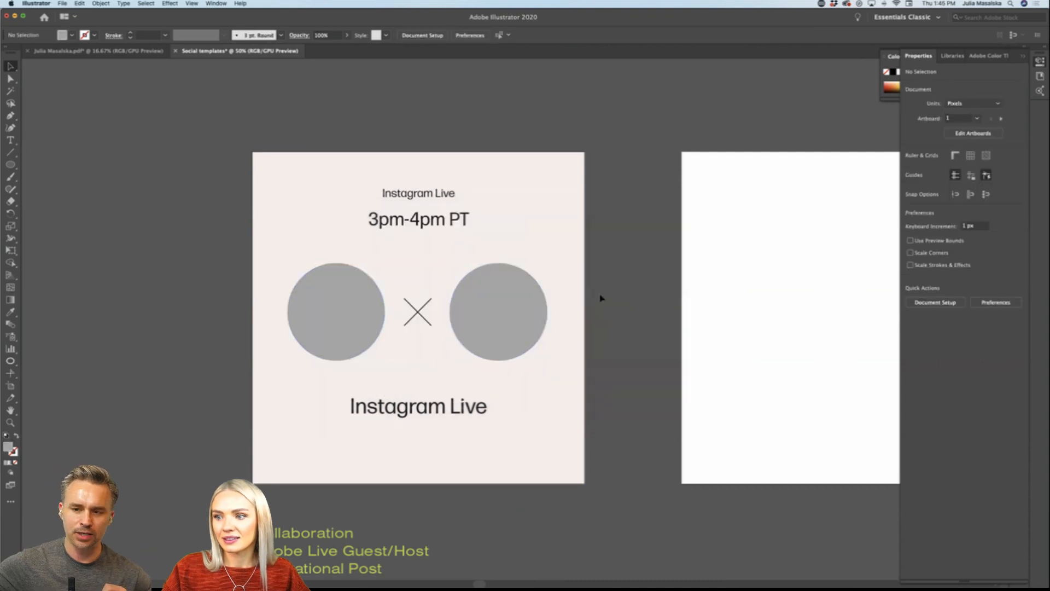
Step: Move the lower "Instagram Live" text slightly down and replace its wording with "Freelancing in the US"
{"action": "scroll", "coordinate": [602, 297], "scroll_direction": "down", "scroll_amount": 1}
{"action": "scroll", "coordinate": [601, 297], "scroll_direction": "left", "scroll_amount": 1}
{"action": "scroll", "coordinate": [656, 300], "scroll_direction": "down", "scroll_amount": 1}
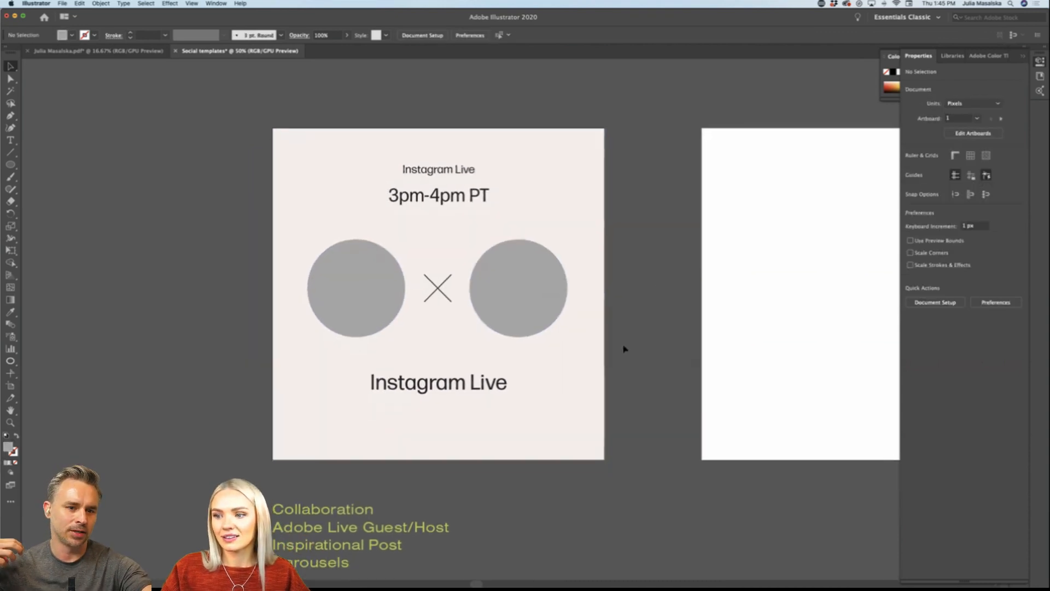
{"action": "left_click_drag", "start_coordinate": [494, 390], "coordinate": [495, 399]}
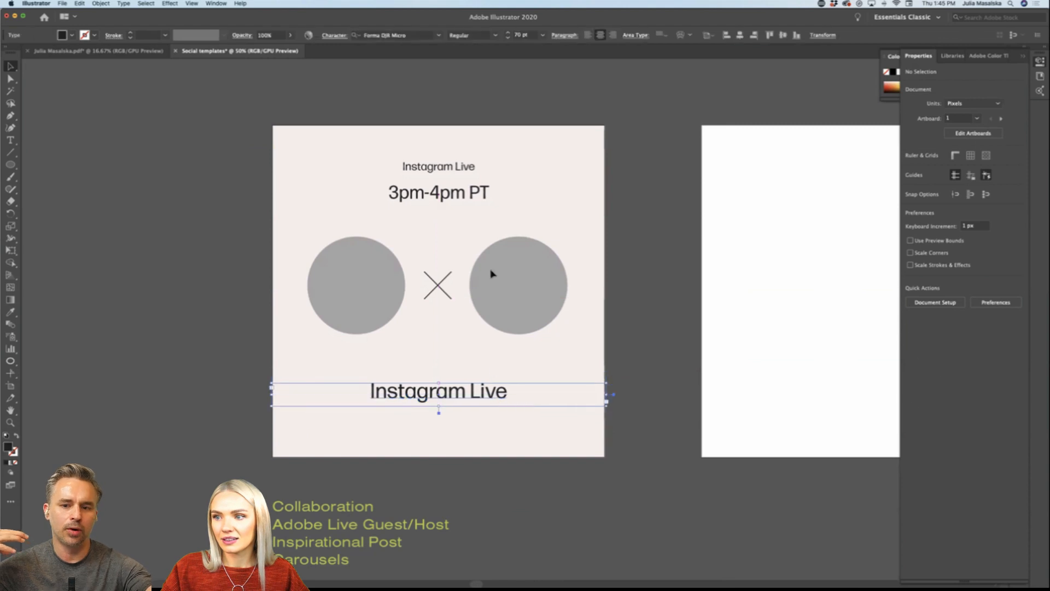
{"action": "triple_click", "coordinate": [451, 393]}
{"action": "type", "text": "Fr"}
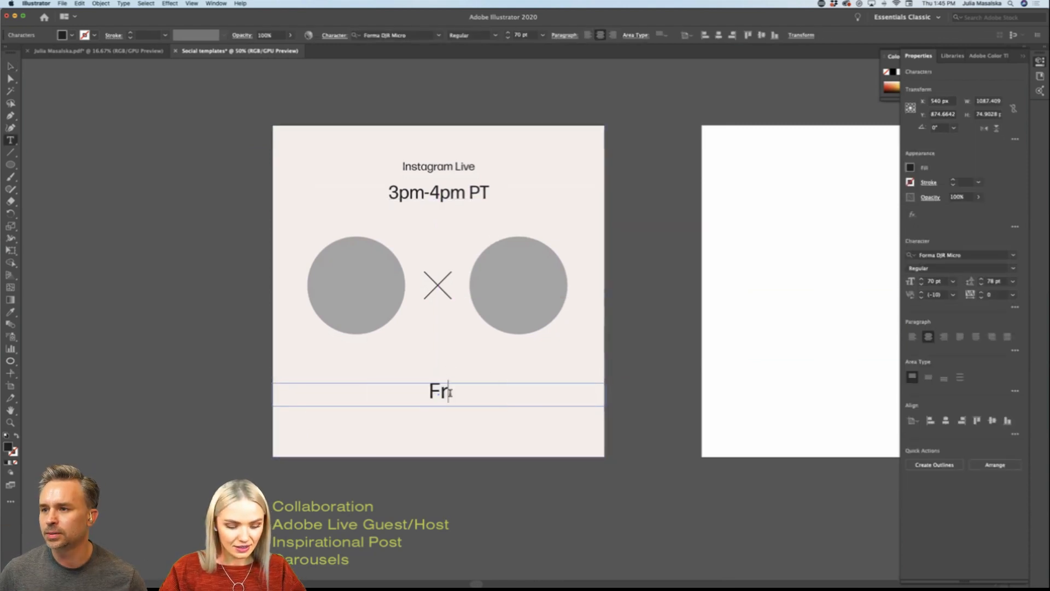
{"action": "type", "text": "eelansi"}
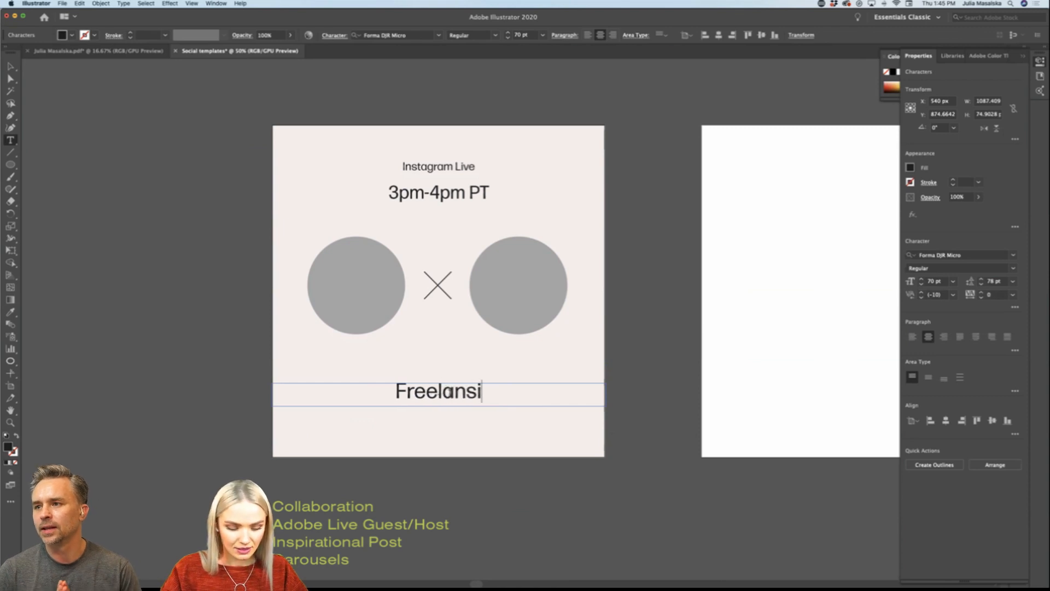
{"action": "key", "text": "BackSpace"}
{"action": "key", "text": "BackSpace"}
{"action": "type", "text": "cing "}
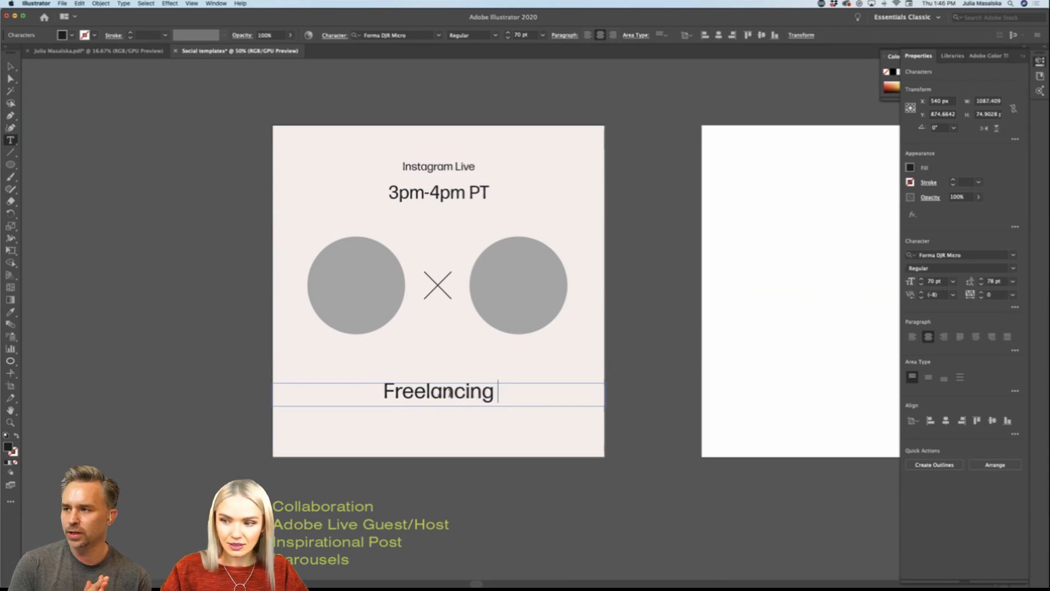
{"action": "type", "text": "in t"}
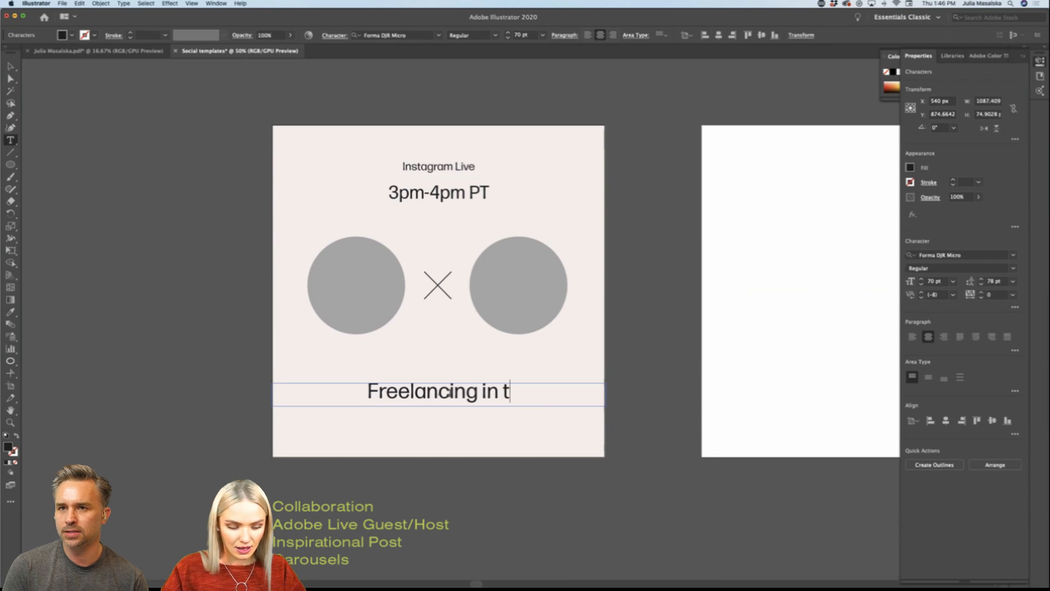
{"action": "type", "text": "he US"}
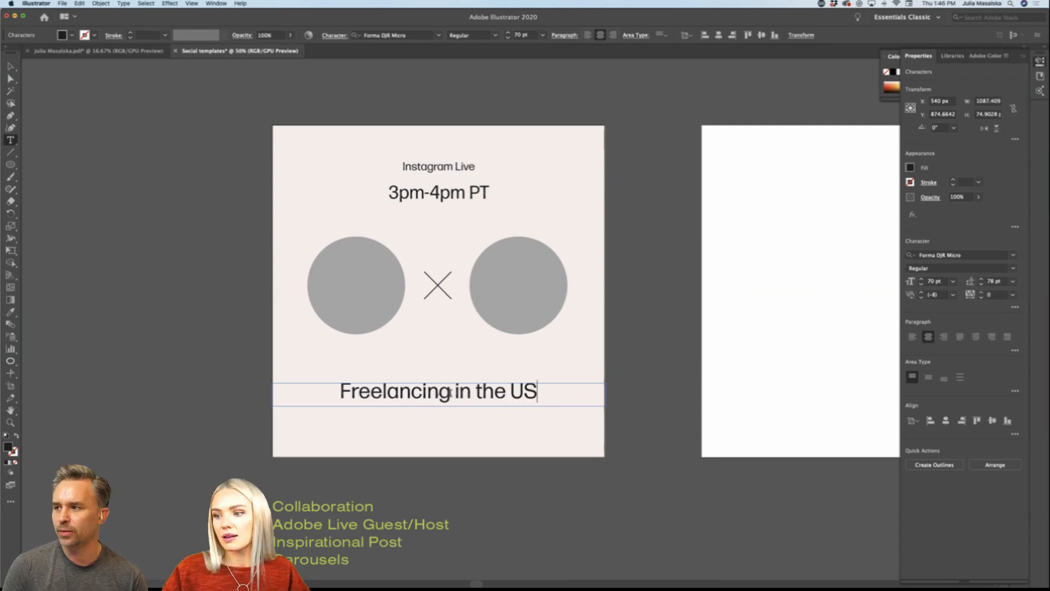
{"action": "left_click", "coordinate": [169, 348], "text": "super"}
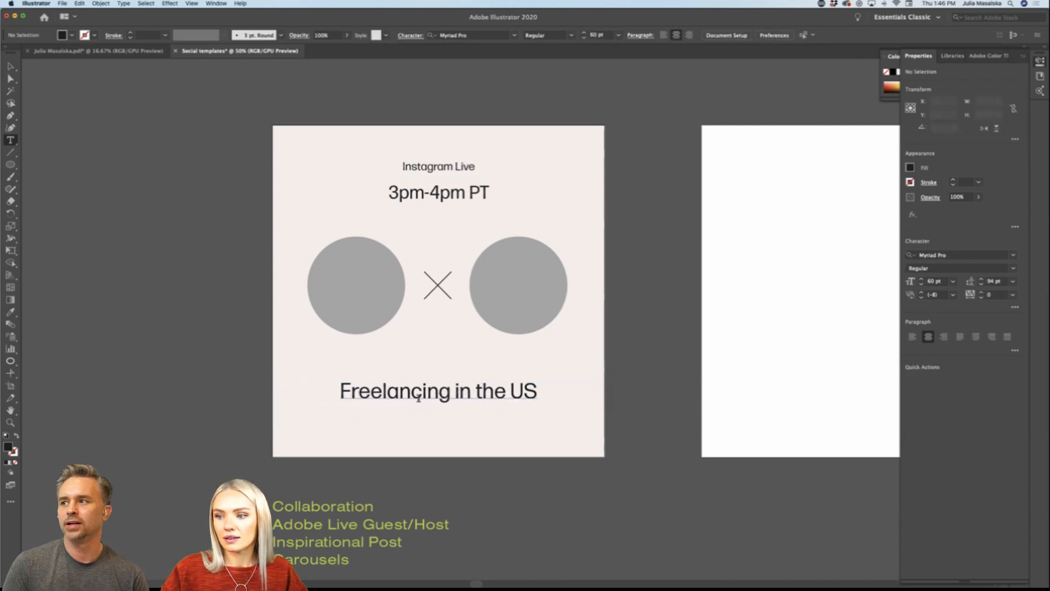
Step: Move the "Freelancing in the US" text a little further down, keeping it horizontally centred on the artboard
{"action": "key", "text": "v"}
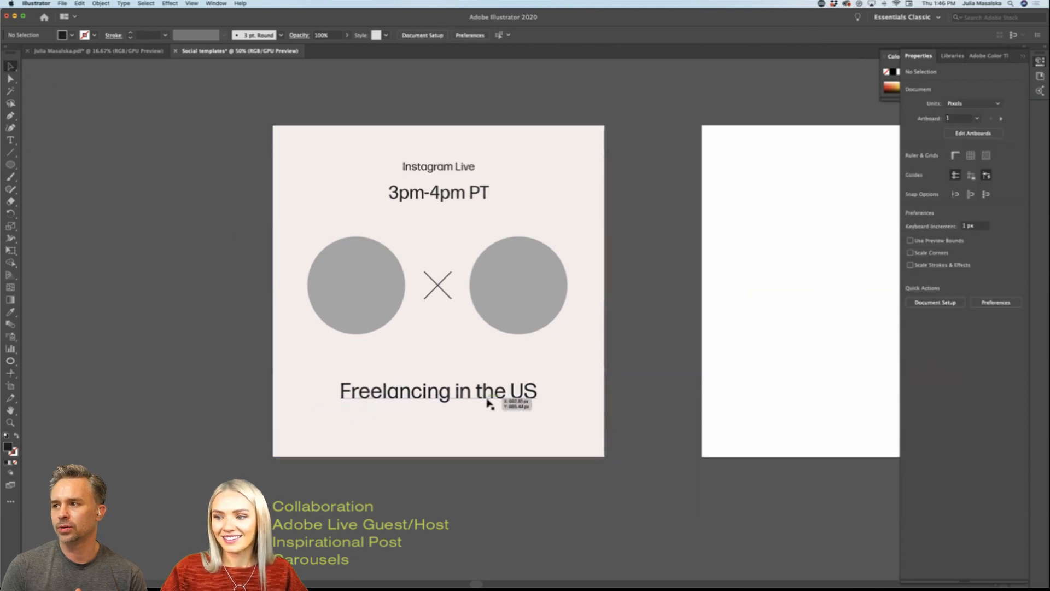
{"action": "left_click_drag", "start_coordinate": [487, 403], "coordinate": [488, 415]}
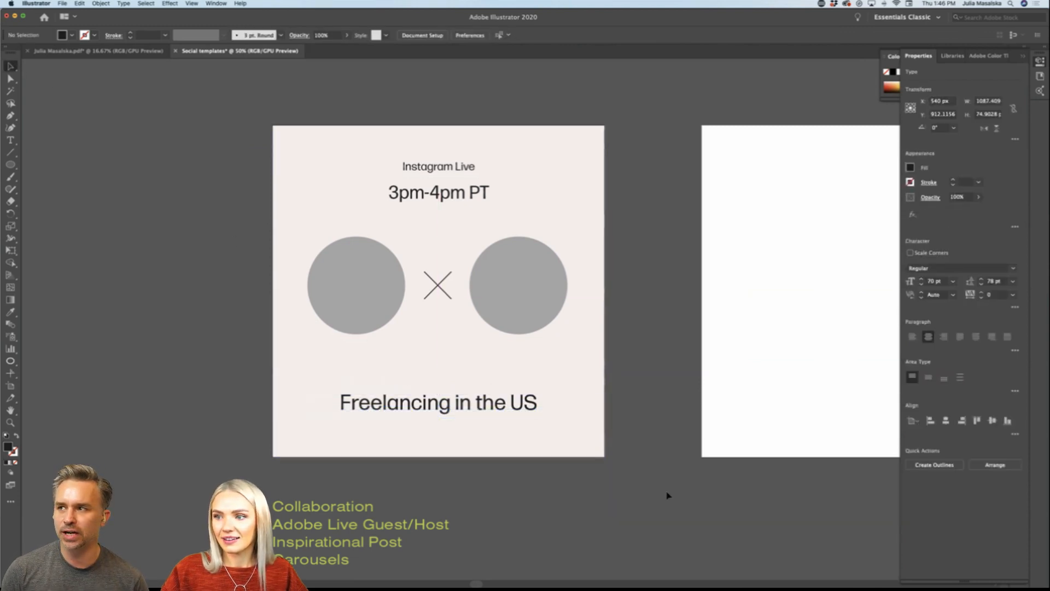
{"action": "left_click", "coordinate": [651, 480]}
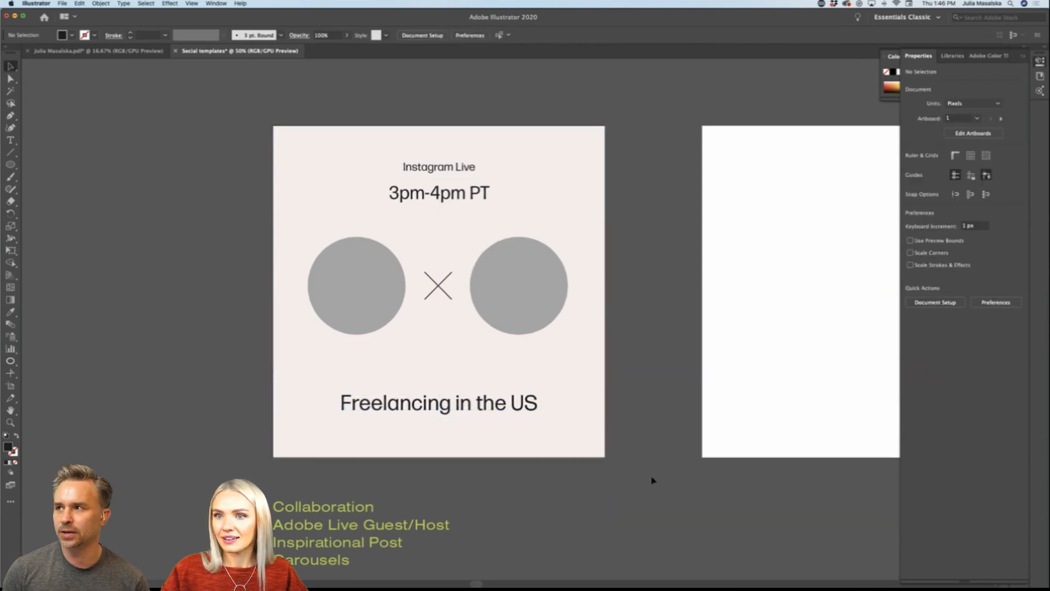
Step: Show the rulers in the document
{"action": "left_click", "coordinate": [193, 4]}
{"action": "mouse_move", "coordinate": [215, 5]}
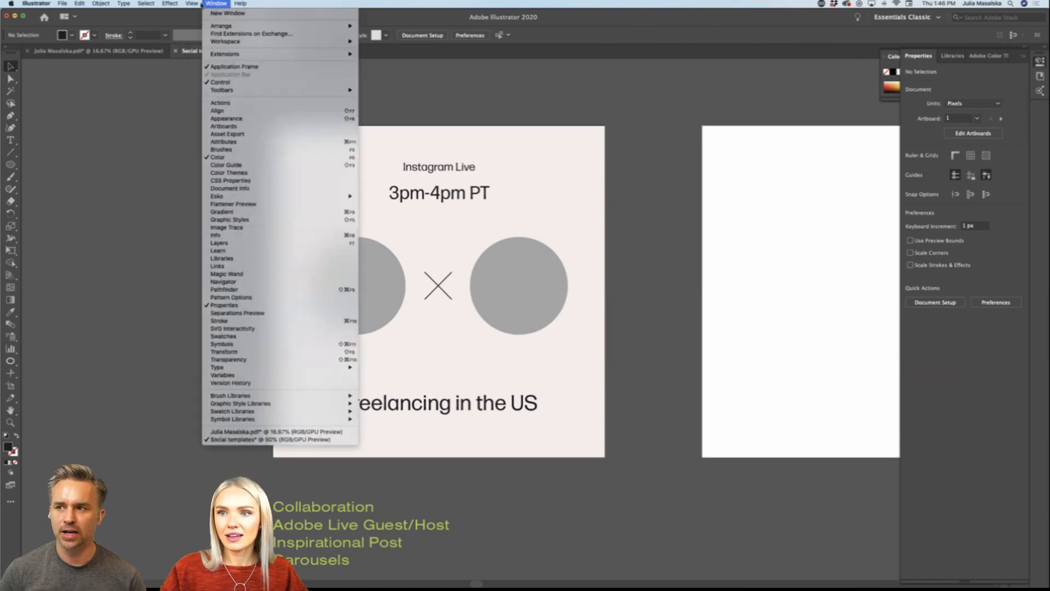
{"action": "mouse_move", "coordinate": [216, 273]}
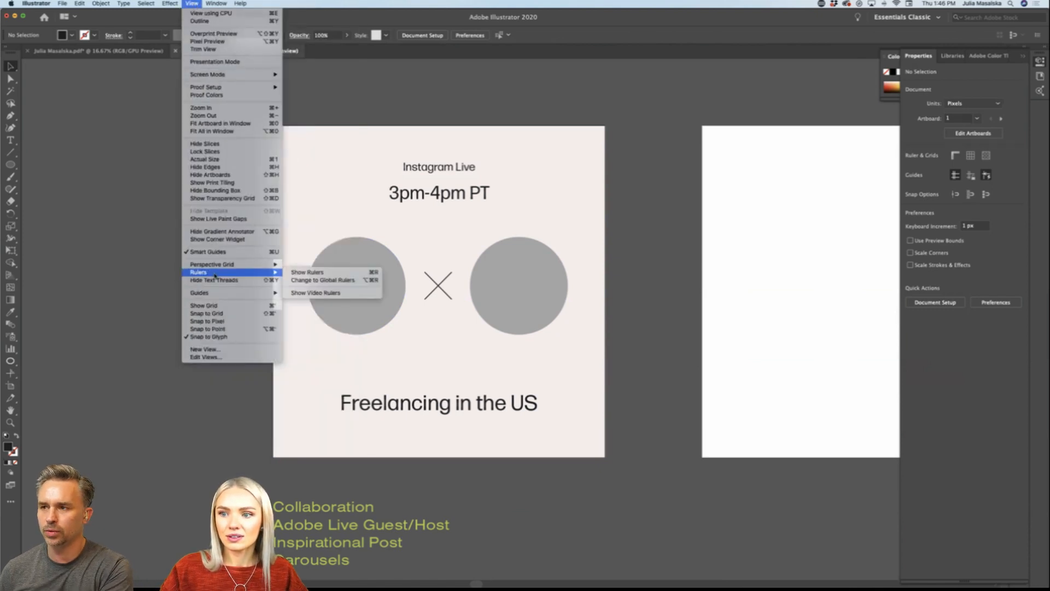
{"action": "left_click", "coordinate": [310, 273]}
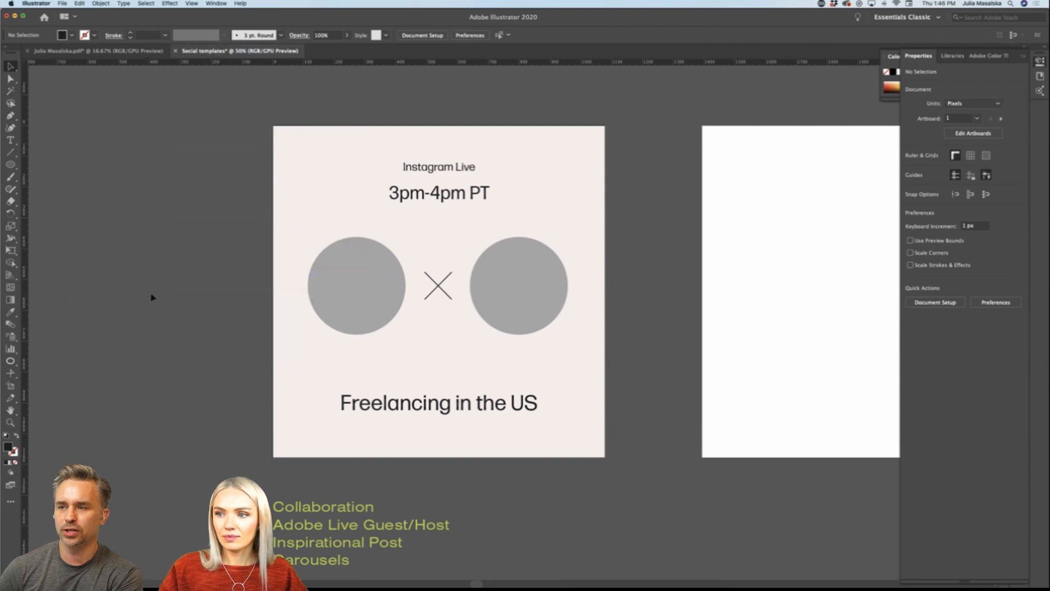
Step: Place one vertical guide at the left circle's outer edge, X about 115 px, and another on the artboard's left edge at 0 px
{"action": "left_click_drag", "start_coordinate": [301, 296], "coordinate": [308, 296]}
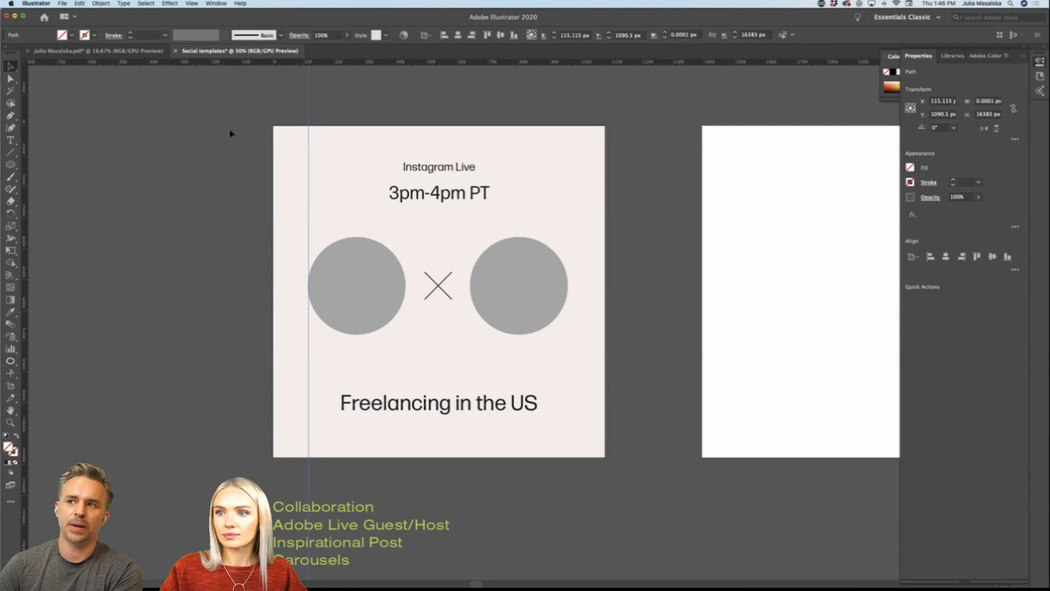
{"action": "left_click", "coordinate": [274, 179]}
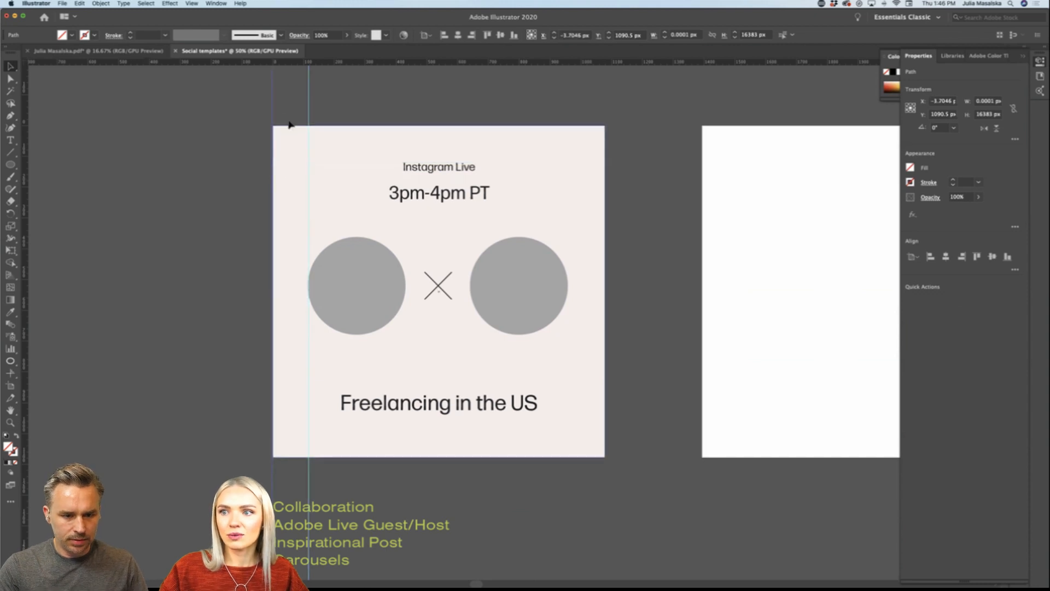
{"action": "left_click_drag", "start_coordinate": [275, 115], "coordinate": [274, 113]}
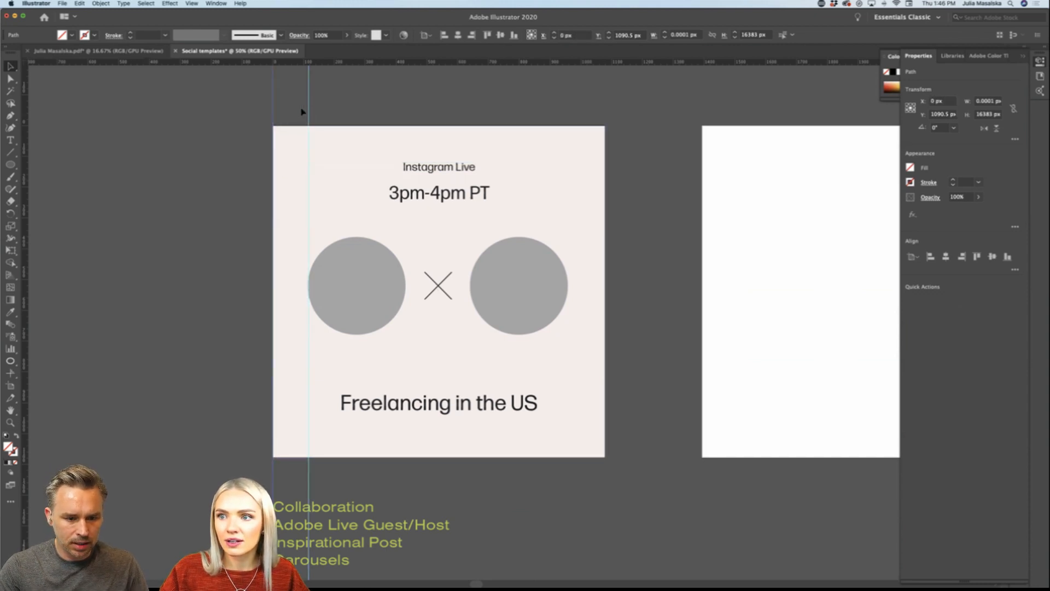
Step: Copy the pair of vertical guides to the artboard's right side, with the outer guide on its right edge
{"action": "left_click", "coordinate": [310, 110], "text": "shift"}
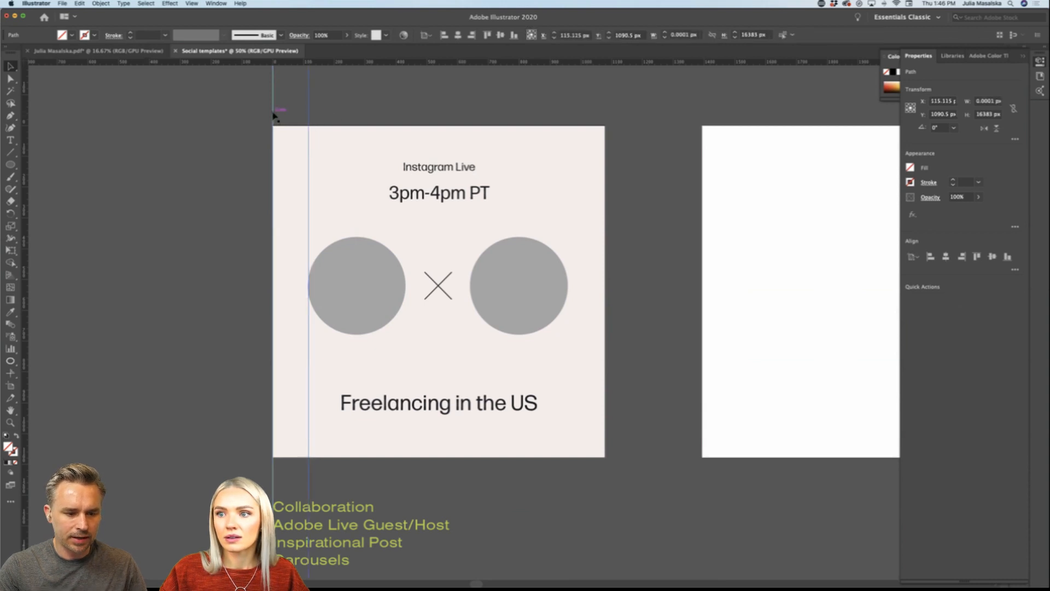
{"action": "left_click", "coordinate": [273, 115]}
{"action": "left_click", "coordinate": [317, 113]}
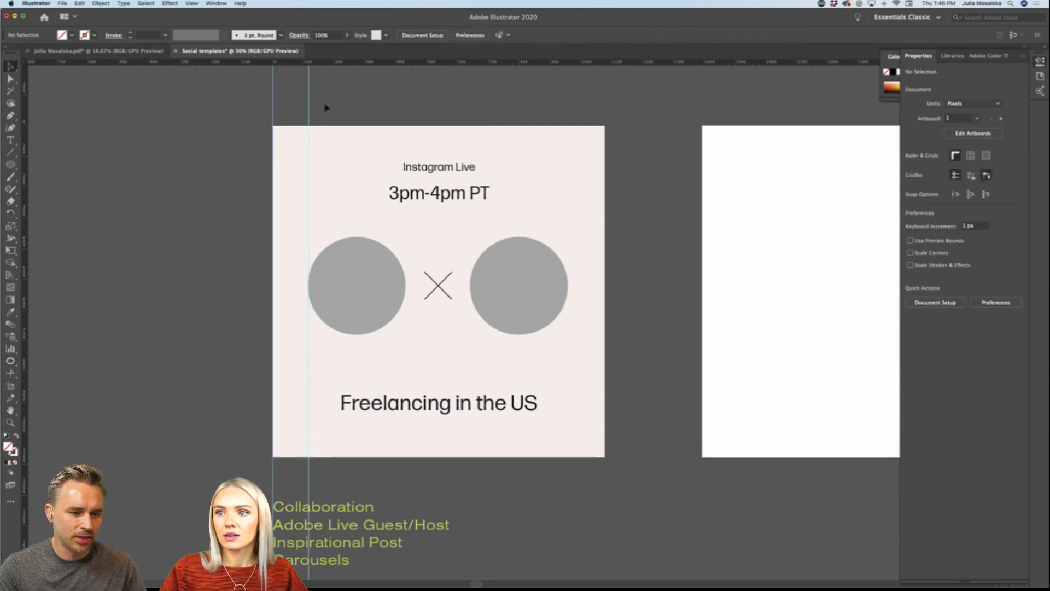
{"action": "left_click_drag", "start_coordinate": [323, 100], "coordinate": [572, 113]}
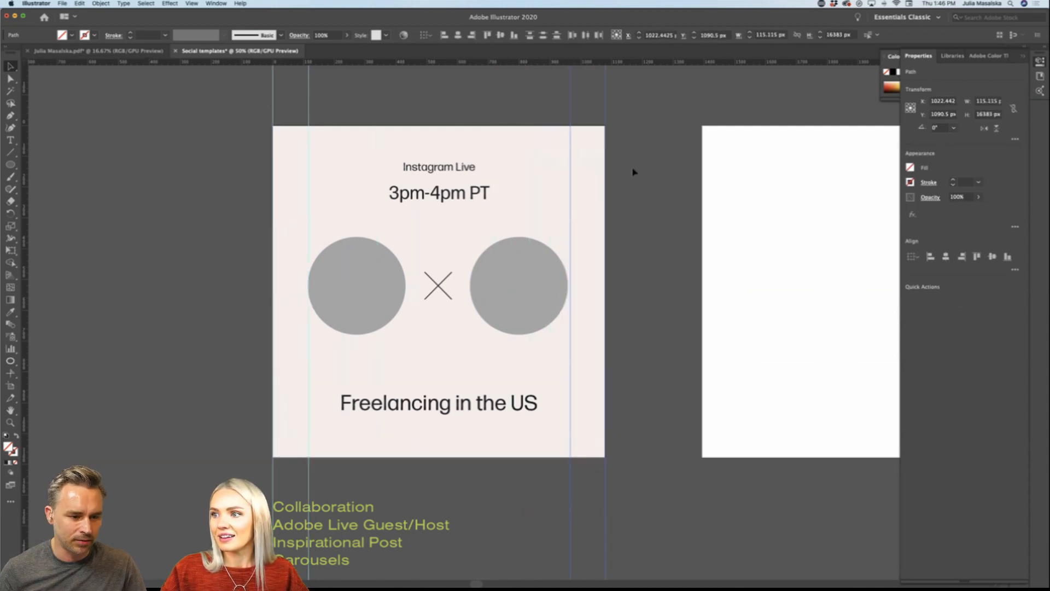
{"action": "left_click", "coordinate": [636, 227]}
{"action": "scroll", "coordinate": [636, 227], "scroll_direction": "down", "scroll_amount": 1}
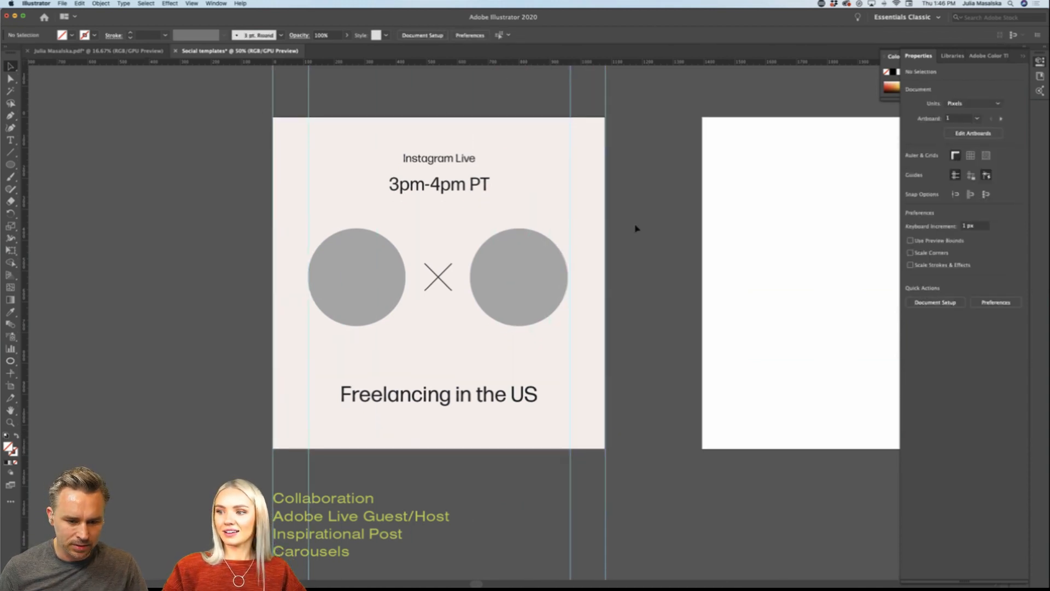
Step: Check how both grey circles line up with the inner vertical guides
{"action": "scroll", "coordinate": [549, 305], "scroll_direction": "up", "scroll_amount": 1}
{"action": "left_click", "coordinate": [552, 305]}
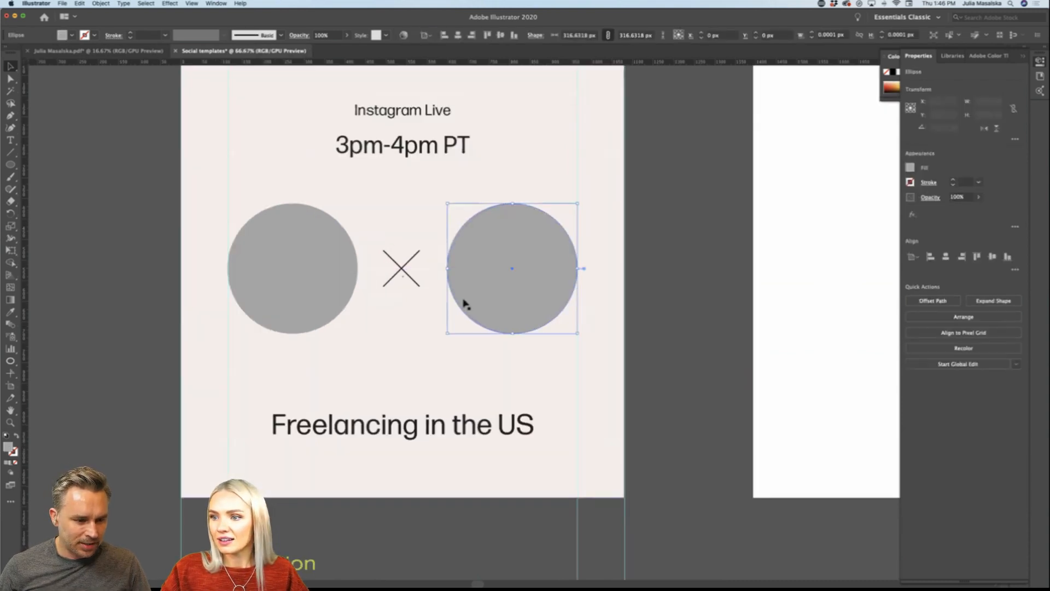
{"action": "left_click", "coordinate": [289, 298]}
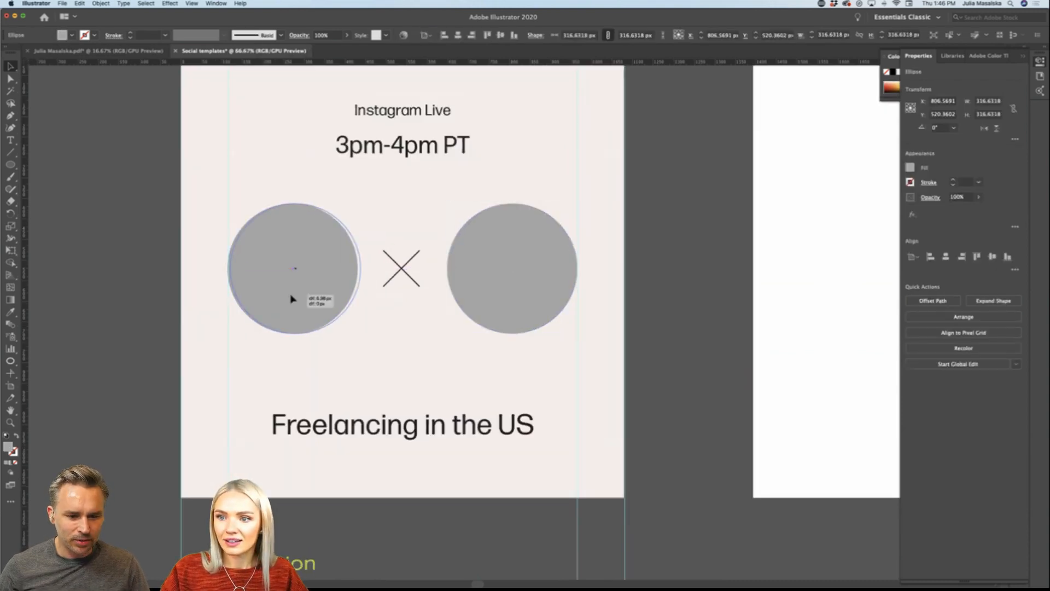
{"action": "left_click", "coordinate": [130, 298]}
{"action": "key", "text": "super+minus"}
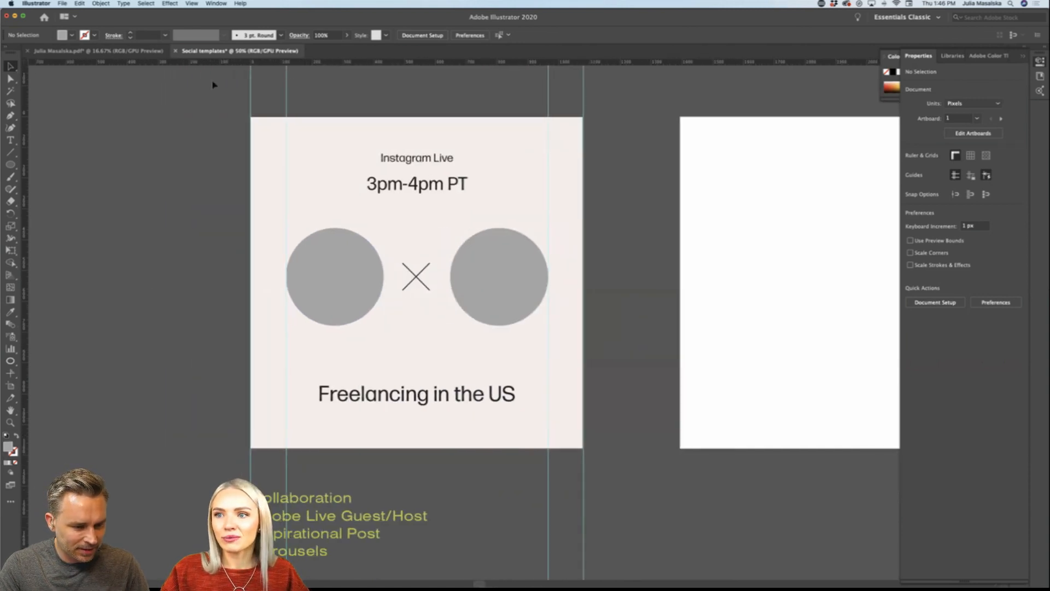
{"action": "left_click", "coordinate": [192, 7]}
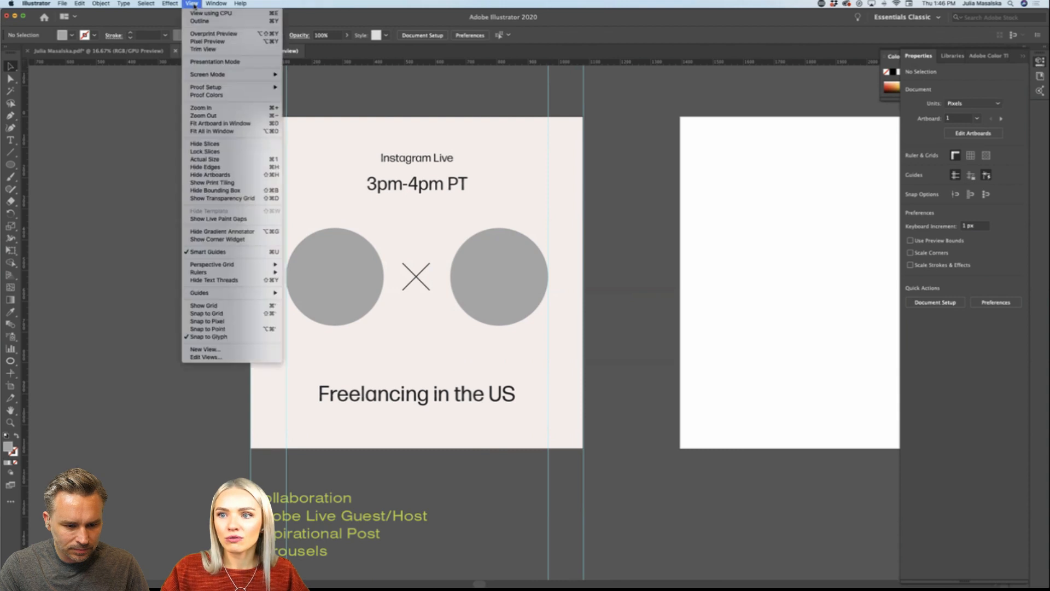
{"action": "mouse_move", "coordinate": [209, 274]}
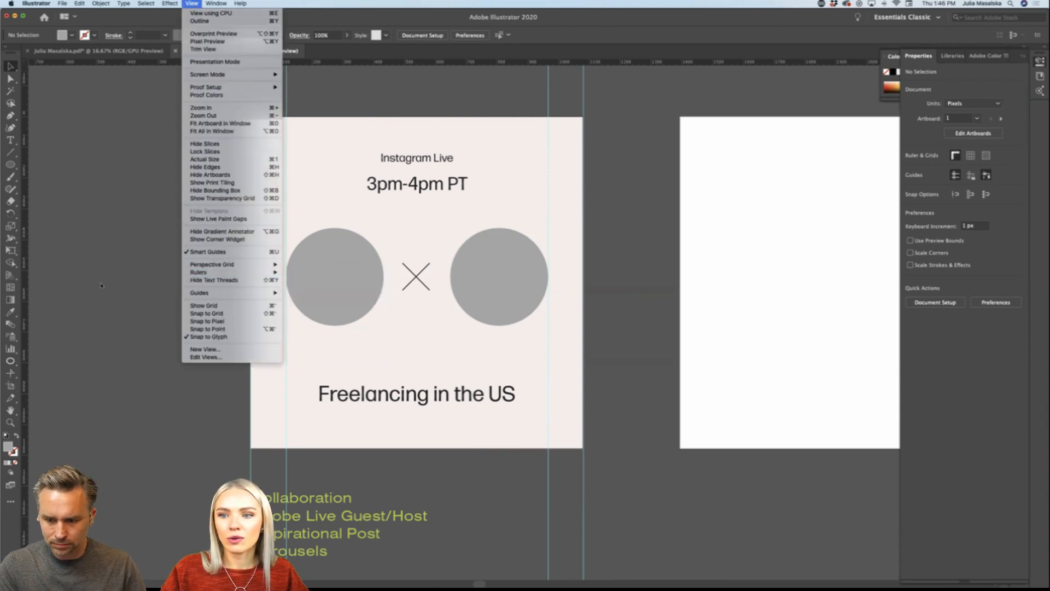
{"action": "left_click", "coordinate": [115, 266]}
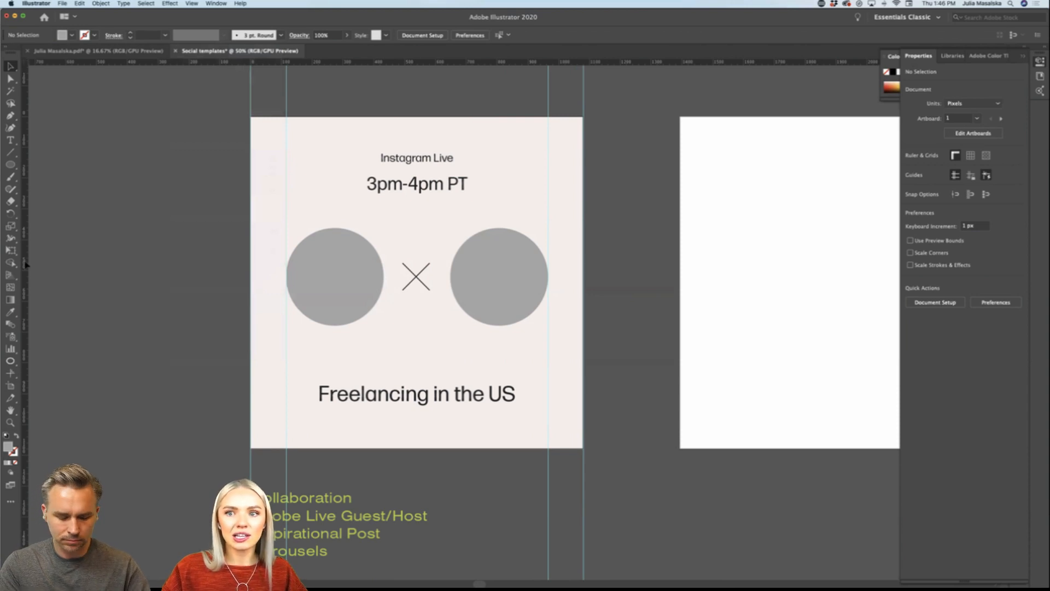
{"action": "left_click_drag", "start_coordinate": [92, 263], "coordinate": [175, 265]}
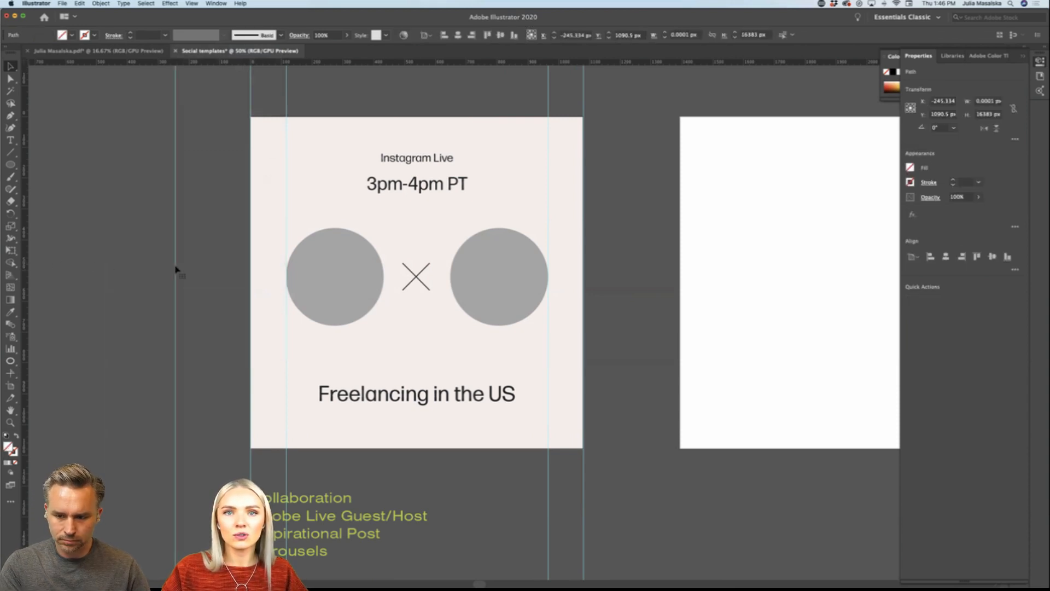
{"action": "key", "text": "Delete"}
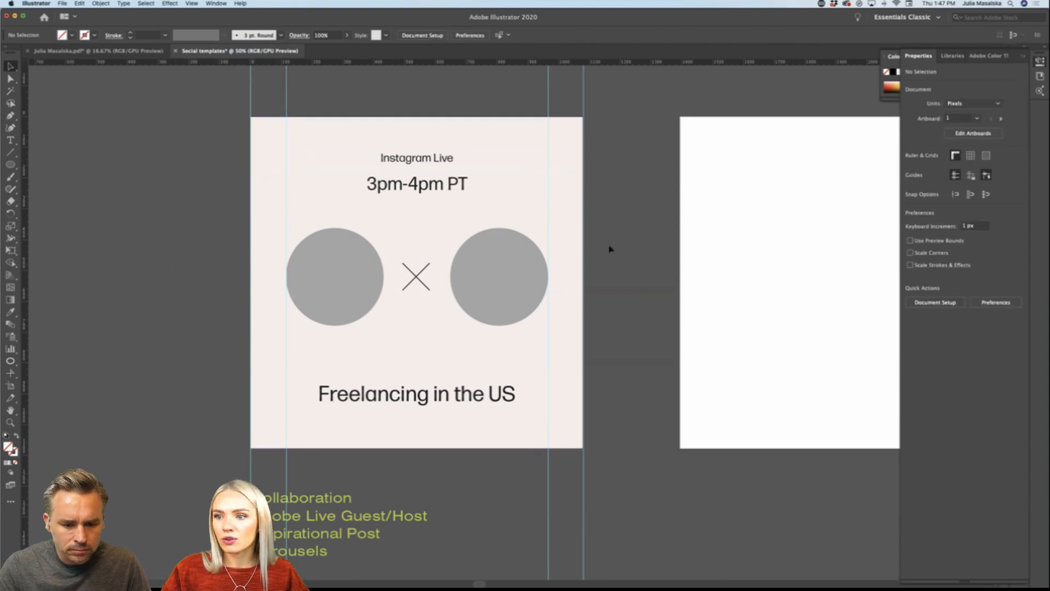
Step: Copy the first artboard's four vertical guides onto the second artboard, with the outer guides on its side edges
{"action": "scroll", "coordinate": [413, 339], "scroll_direction": "up", "scroll_amount": 1}
{"action": "scroll", "coordinate": [413, 339], "scroll_direction": "down", "scroll_amount": 1}
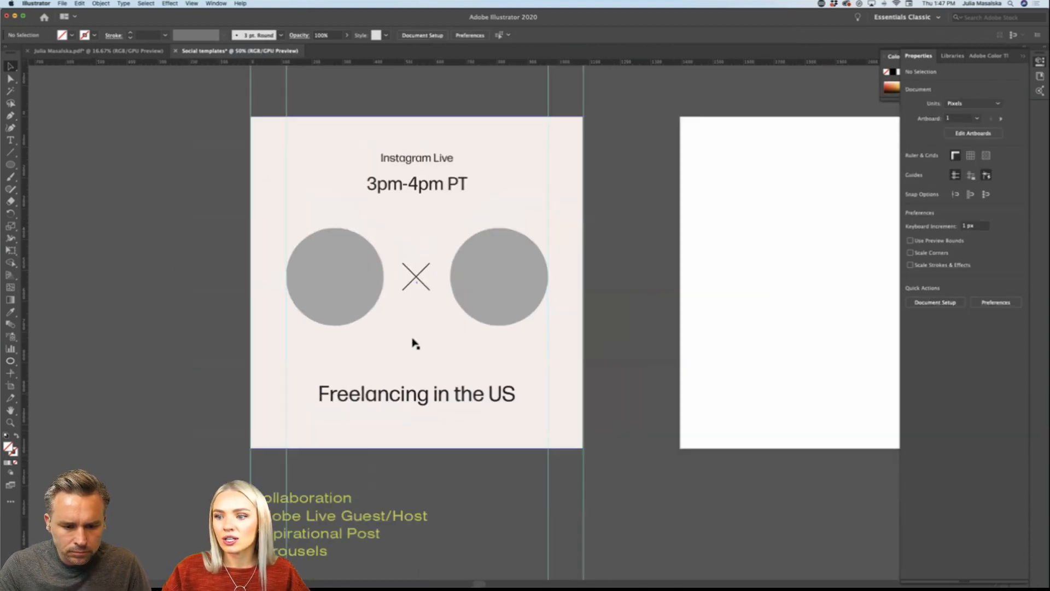
{"action": "scroll", "coordinate": [534, 156], "scroll_direction": "down", "scroll_amount": 2}
{"action": "scroll", "coordinate": [501, 126], "scroll_direction": "right", "scroll_amount": 2}
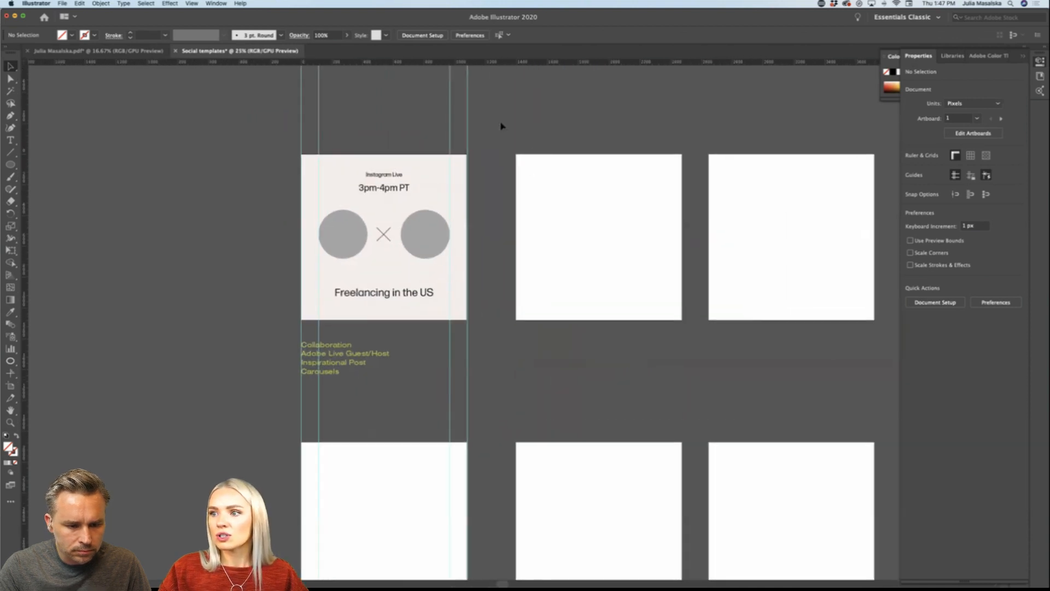
{"action": "left_click", "coordinate": [320, 121]}
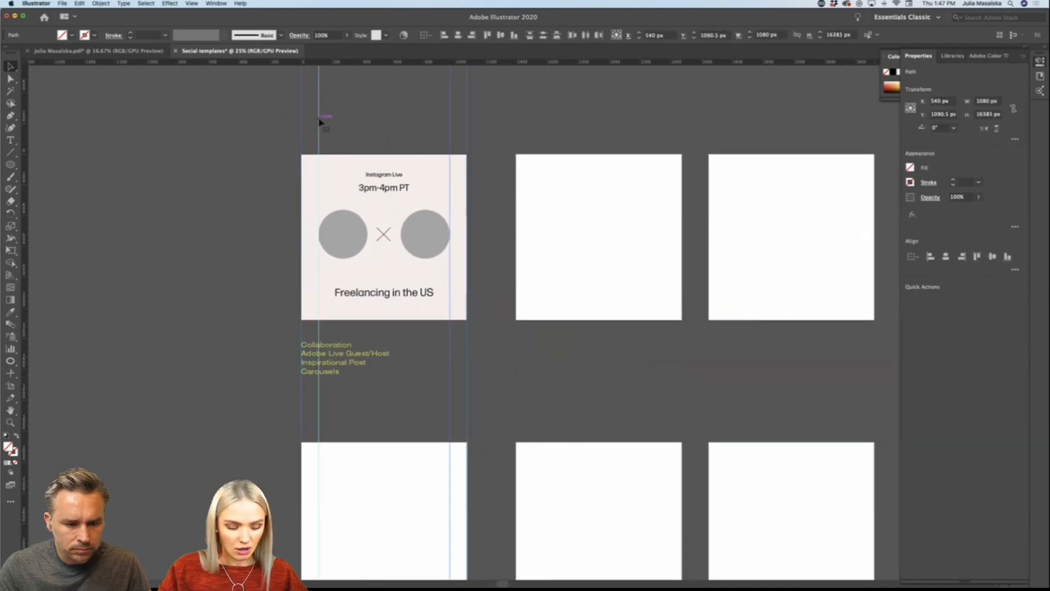
{"action": "left_click_drag", "start_coordinate": [321, 122], "coordinate": [535, 126]}
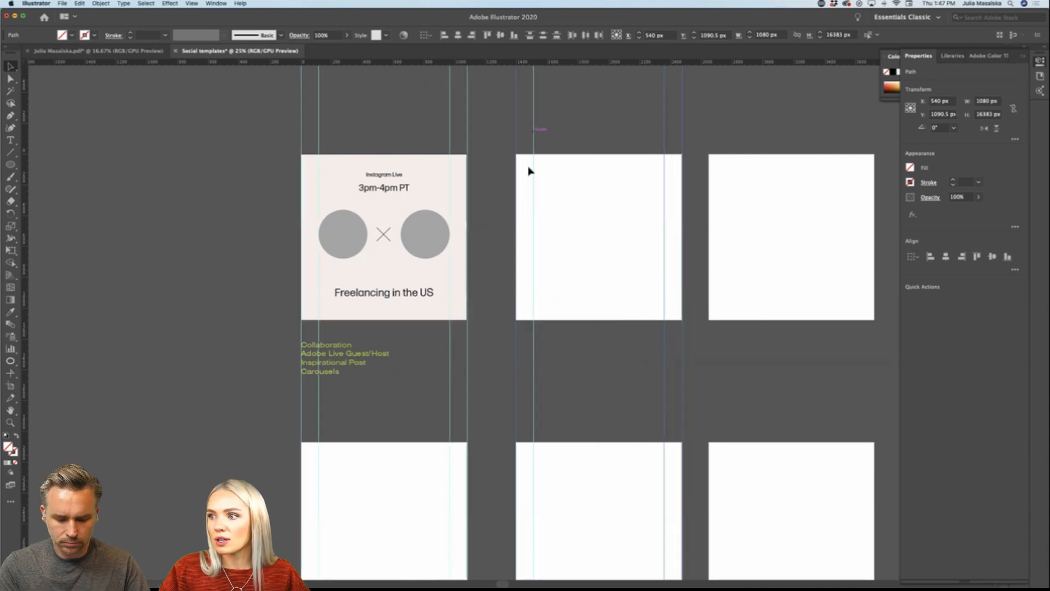
{"action": "left_click", "coordinate": [717, 134]}
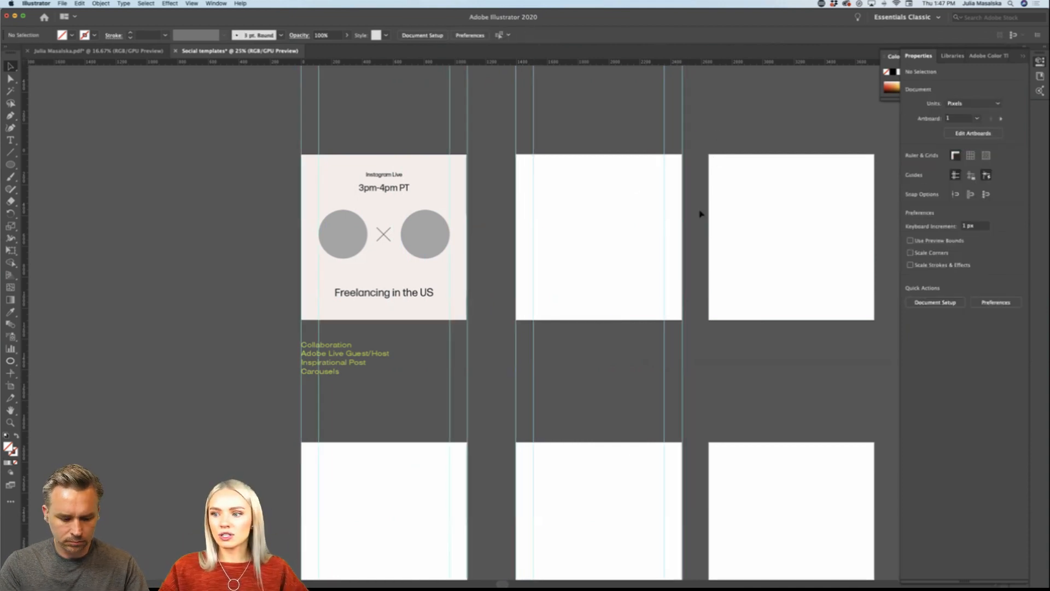
Step: Place horizontal guides at the baselines of "Instagram Live" (Y about 147 px), "3pm-4pm PT" and "Freelancing in the US"
{"action": "scroll", "coordinate": [701, 213], "scroll_direction": "down", "scroll_amount": 10}
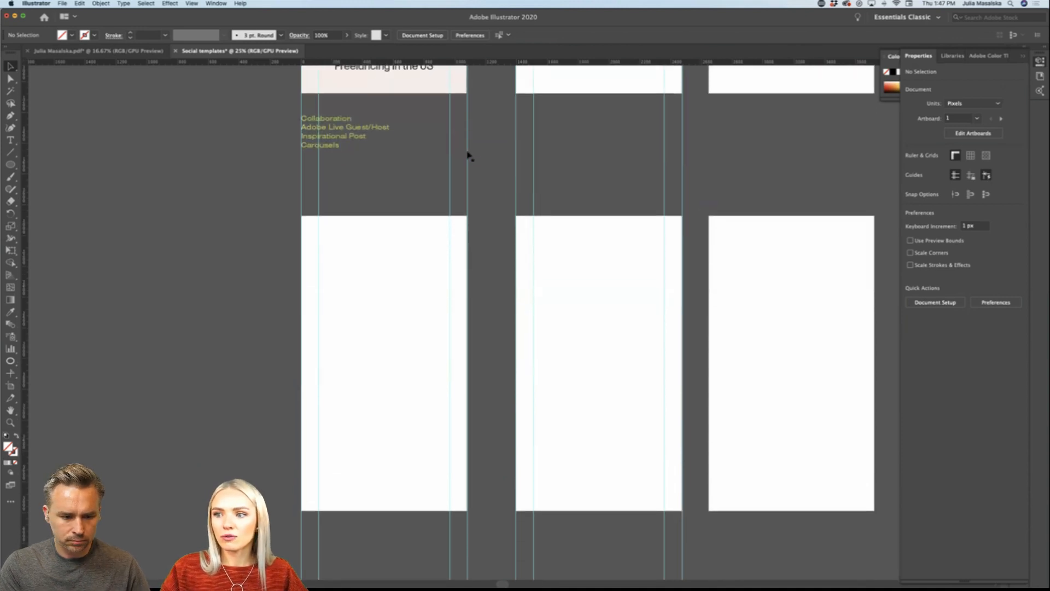
{"action": "scroll", "coordinate": [498, 276], "scroll_direction": "up", "scroll_amount": 4}
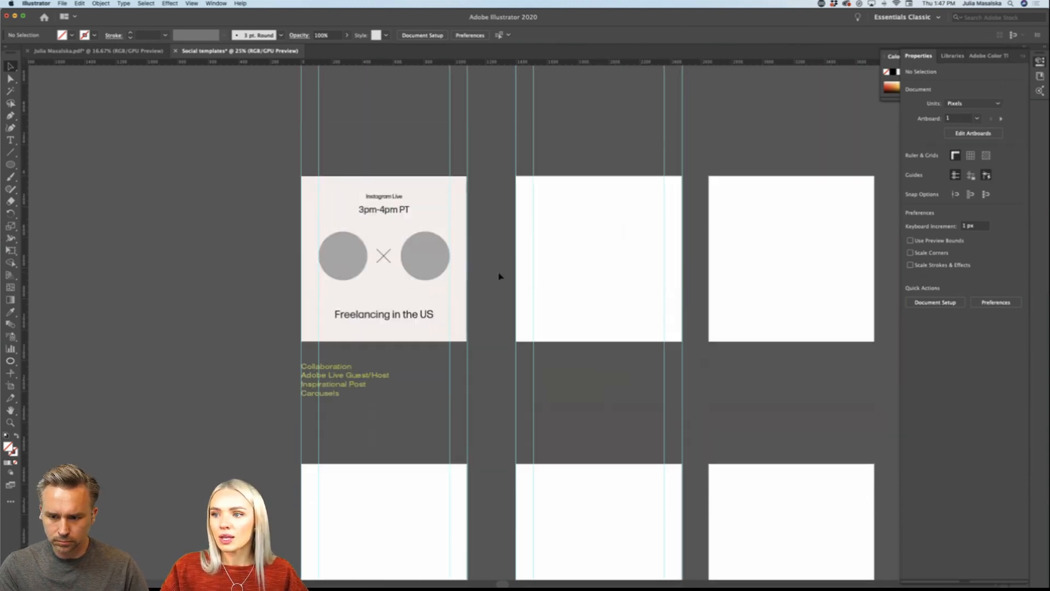
{"action": "scroll", "coordinate": [499, 276], "scroll_direction": "down", "scroll_amount": 10}
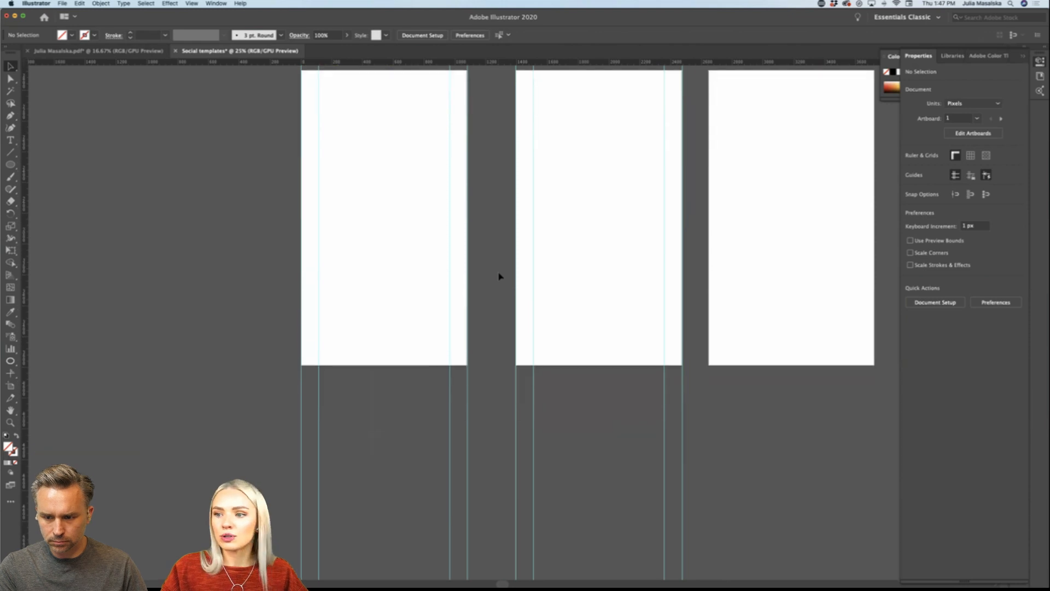
{"action": "scroll", "coordinate": [381, 332], "scroll_direction": "up", "scroll_amount": 16}
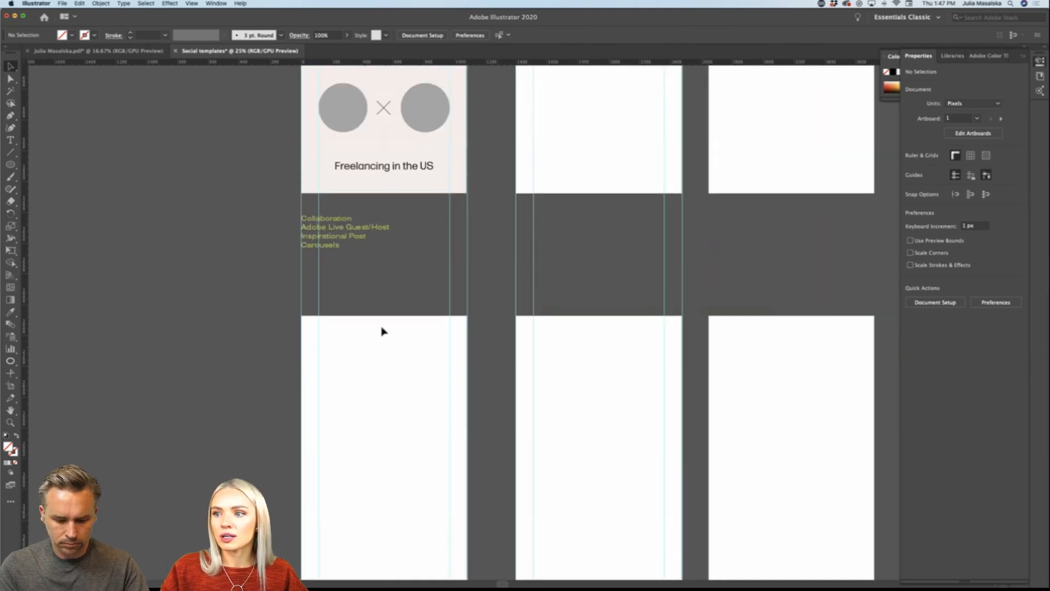
{"action": "scroll", "coordinate": [382, 258], "scroll_direction": "up", "scroll_amount": 2}
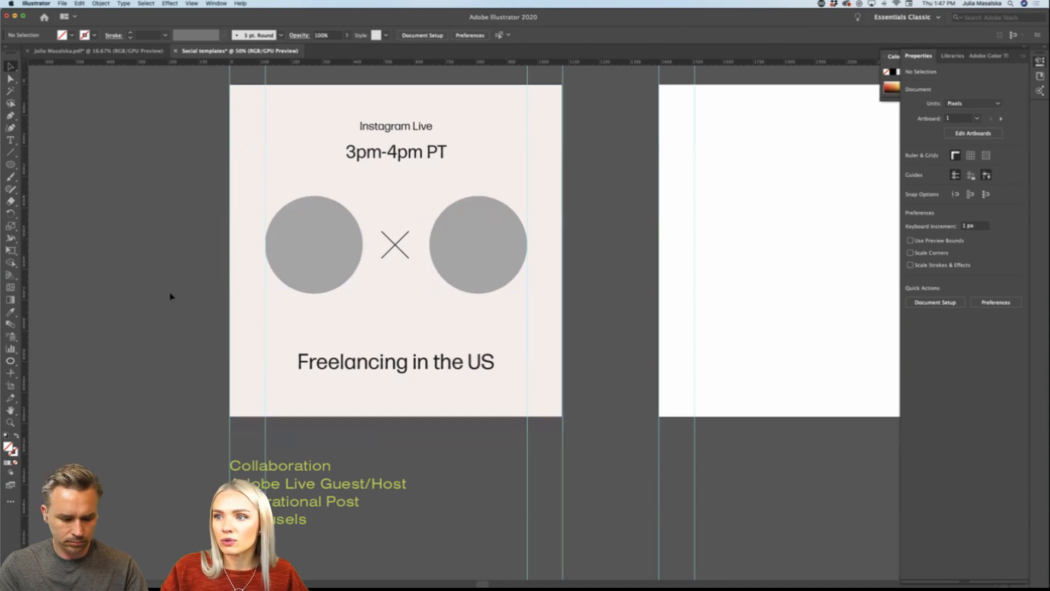
{"action": "left_click_drag", "start_coordinate": [225, 65], "coordinate": [221, 130]}
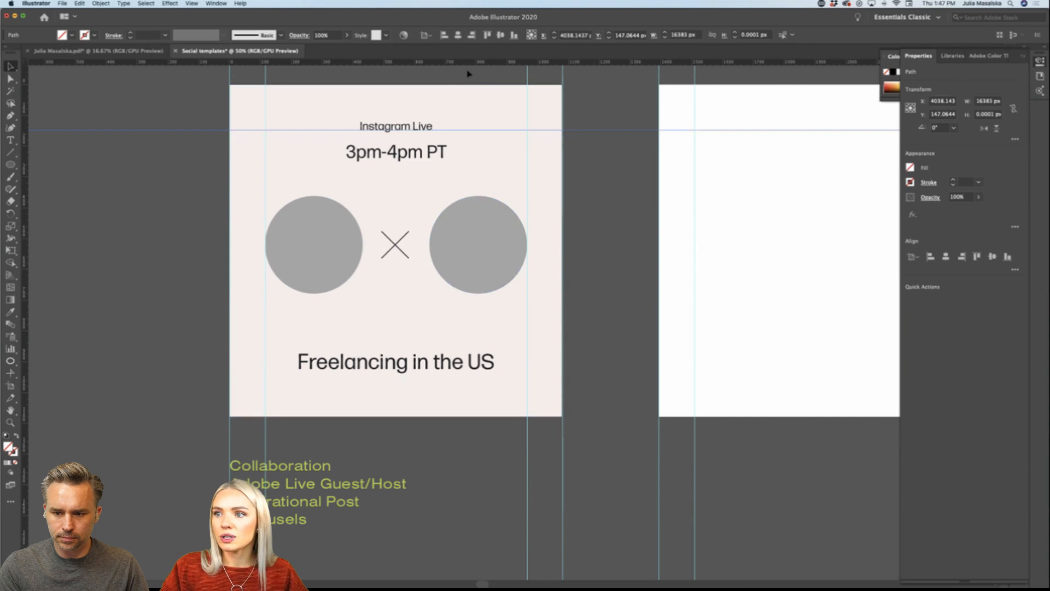
{"action": "left_click_drag", "start_coordinate": [465, 91], "coordinate": [462, 159]}
{"action": "left_click_drag", "start_coordinate": [483, 68], "coordinate": [470, 370]}
{"action": "left_click", "coordinate": [108, 307]}
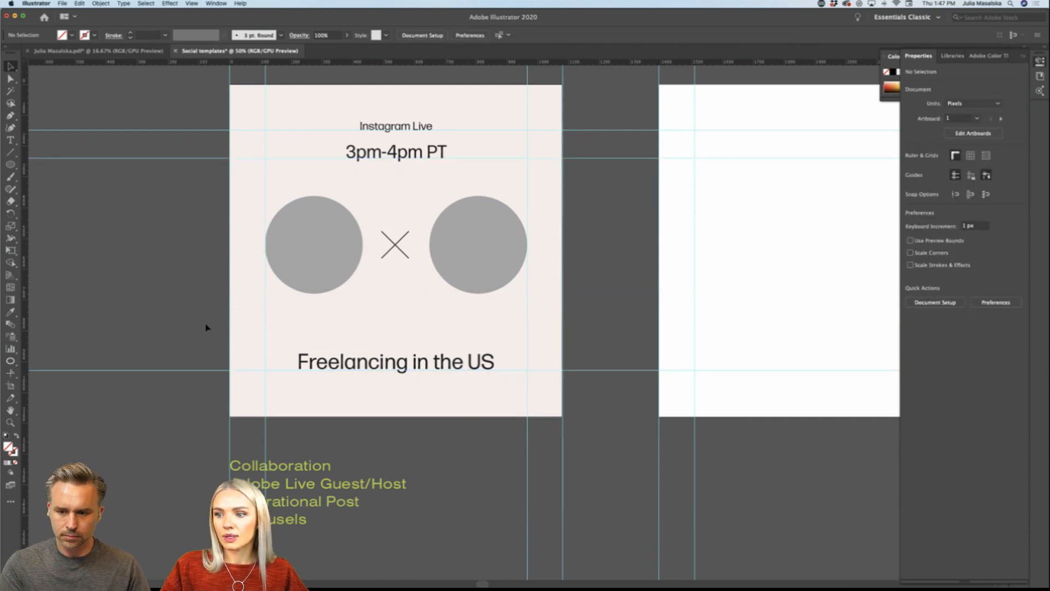
Step: Group the two grey circles and the cross between them
{"action": "left_click", "coordinate": [401, 363]}
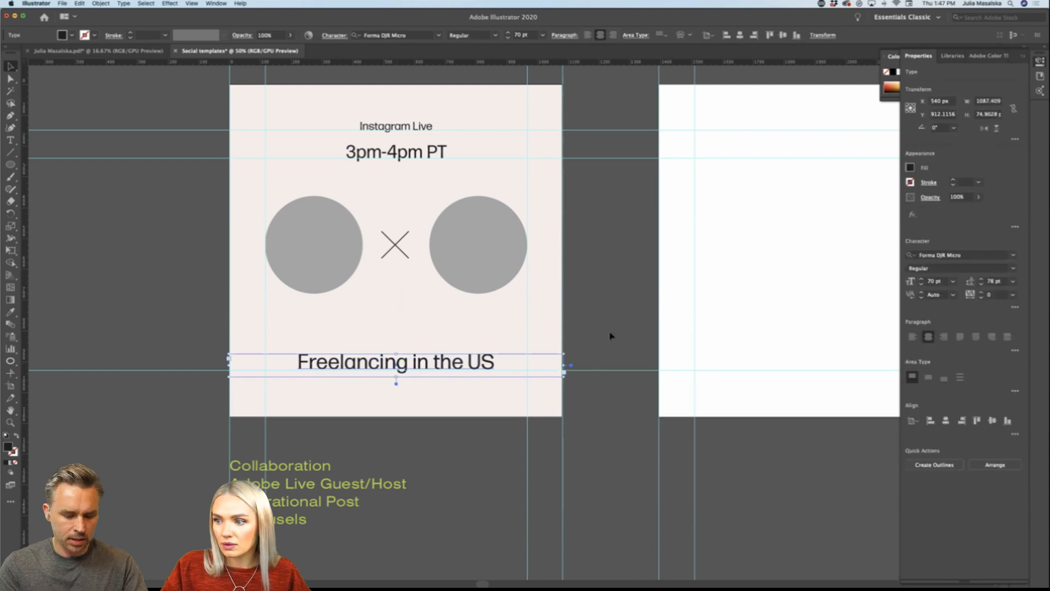
{"action": "key", "text": "super+minus"}
{"action": "left_click", "coordinate": [464, 300]}
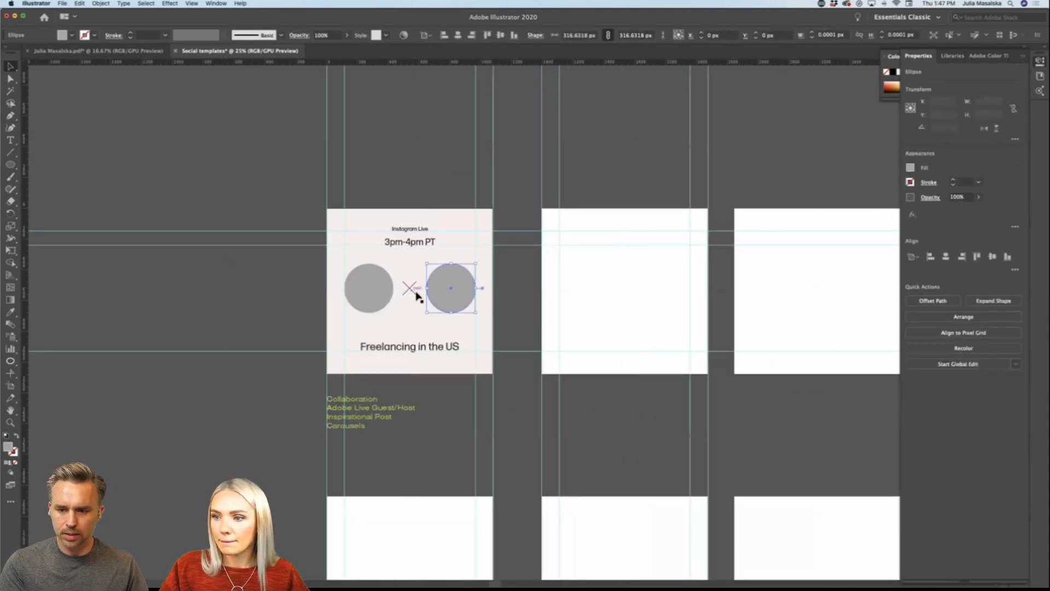
{"action": "left_click", "coordinate": [411, 290], "text": "shift"}
{"action": "left_click", "coordinate": [390, 292], "text": "shift"}
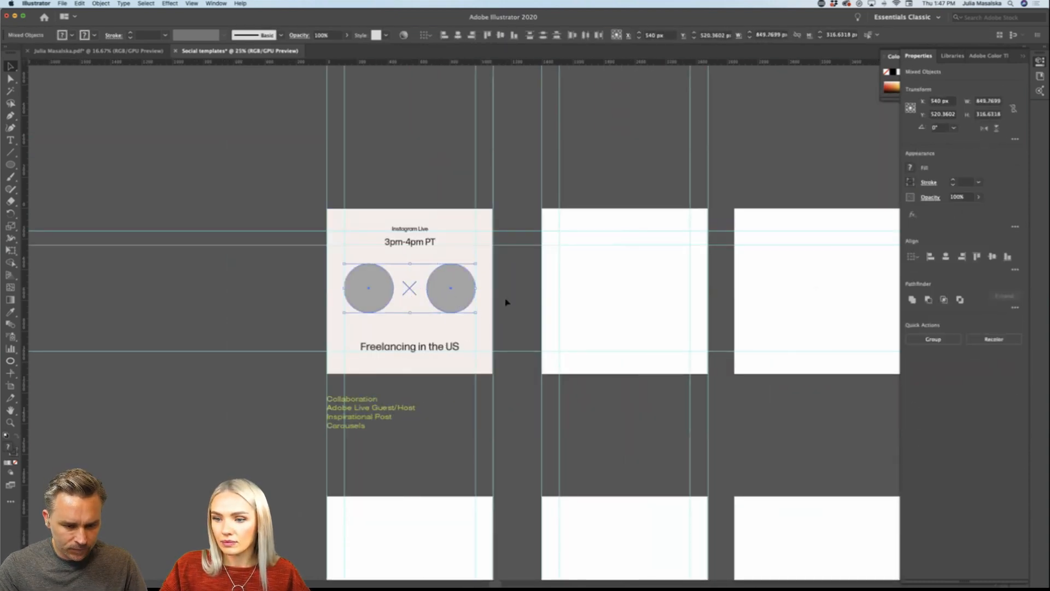
{"action": "key", "text": "super+g"}
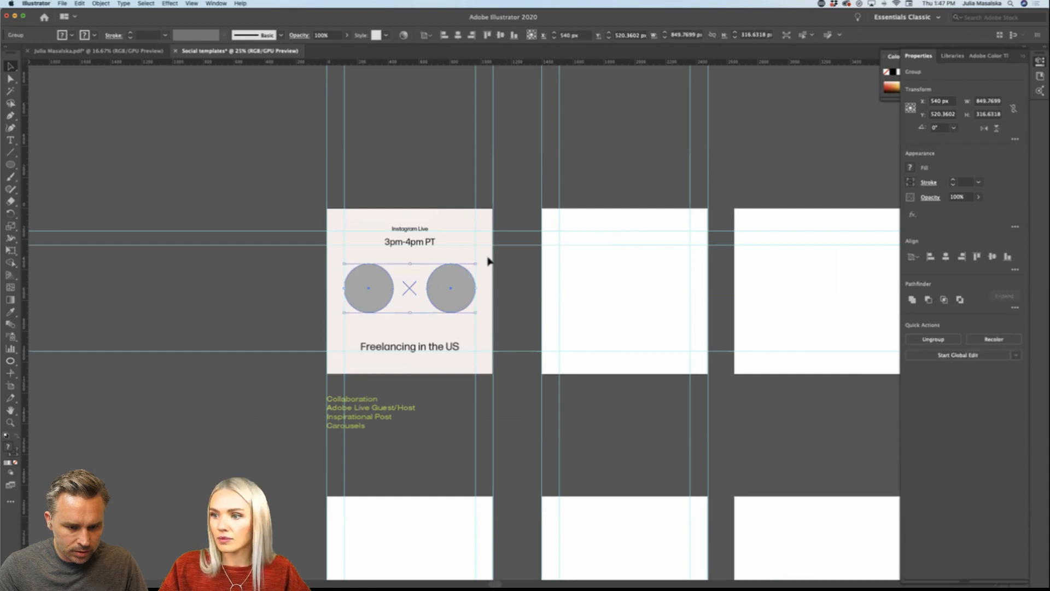
Step: Centre the group of circles and cross vertically on the post's background square
{"action": "left_click", "coordinate": [466, 223], "text": "shift"}
{"action": "key", "text": "super+plus"}
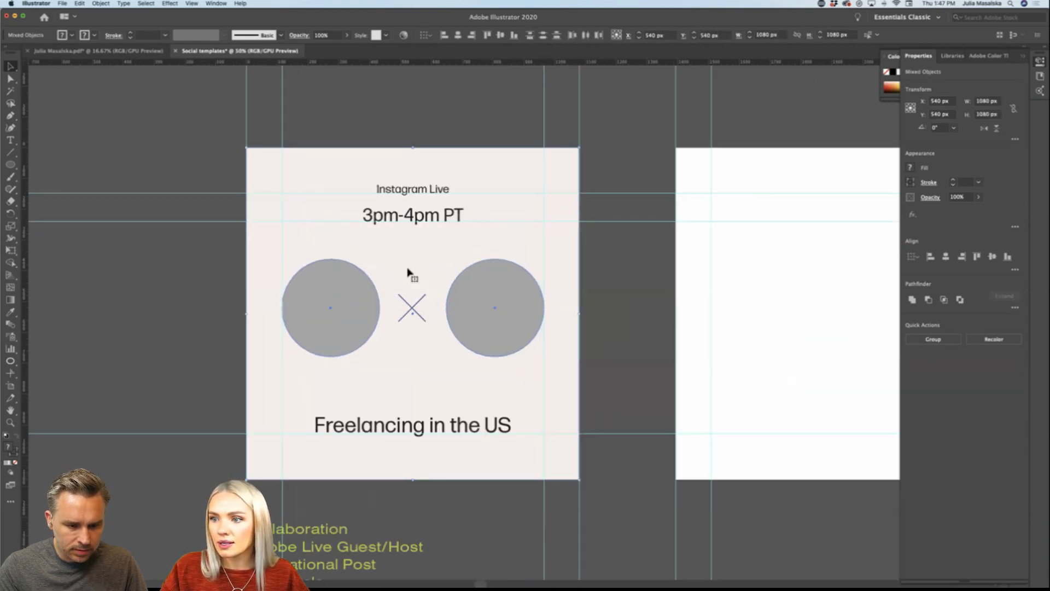
{"action": "left_click", "coordinate": [239, 321]}
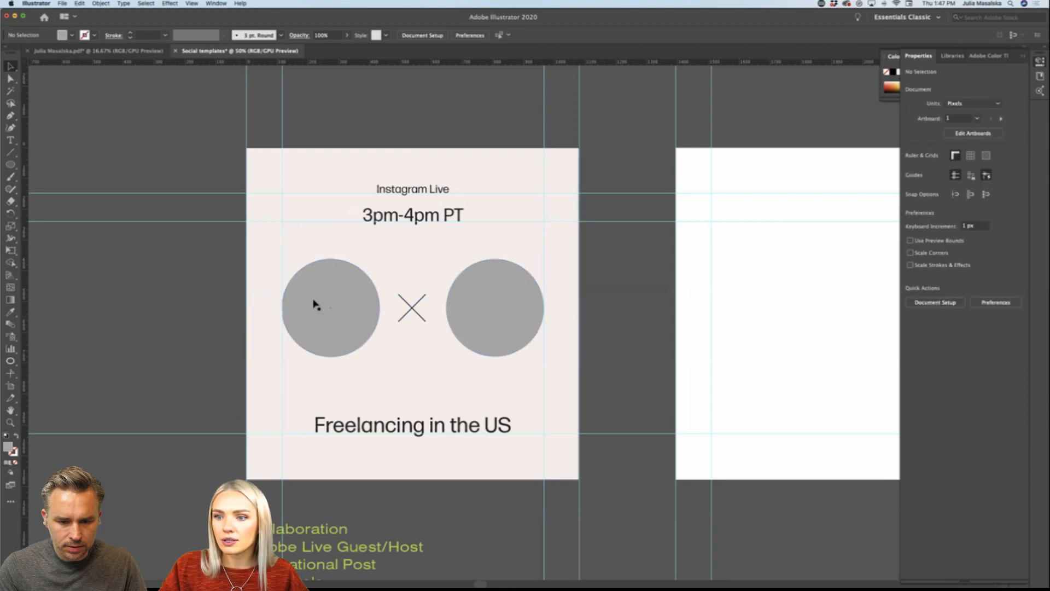
{"action": "left_click", "coordinate": [314, 303]}
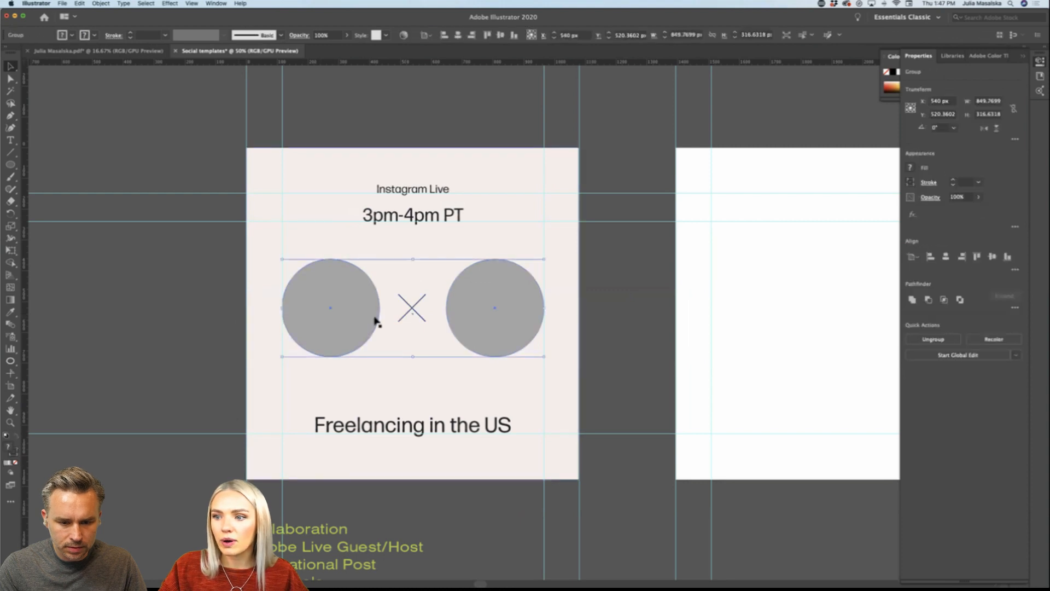
{"action": "left_click", "coordinate": [325, 166], "text": "shift"}
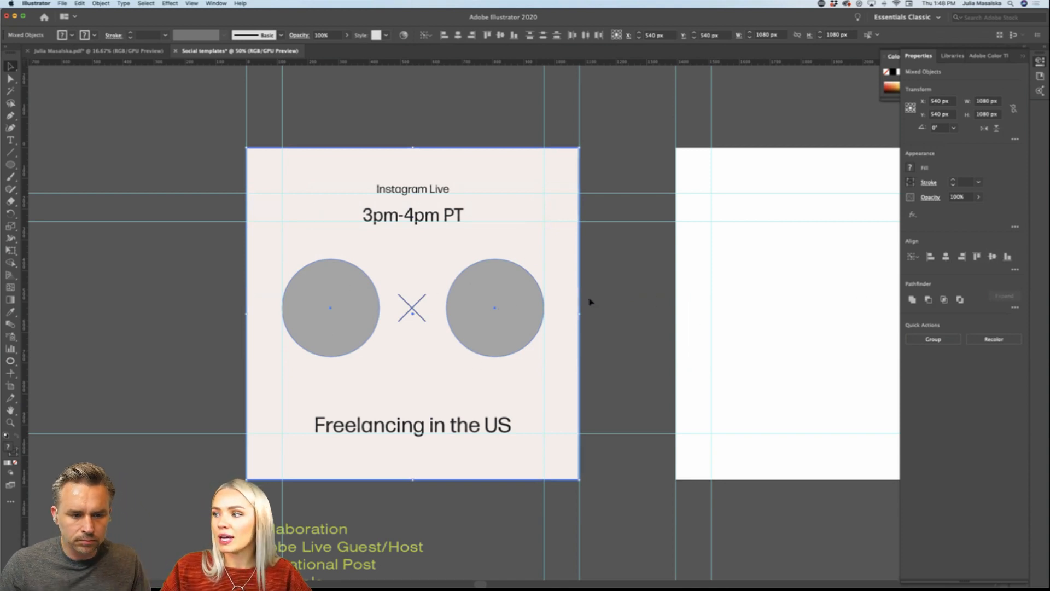
{"action": "left_click", "coordinate": [992, 256]}
{"action": "left_click", "coordinate": [633, 356]}
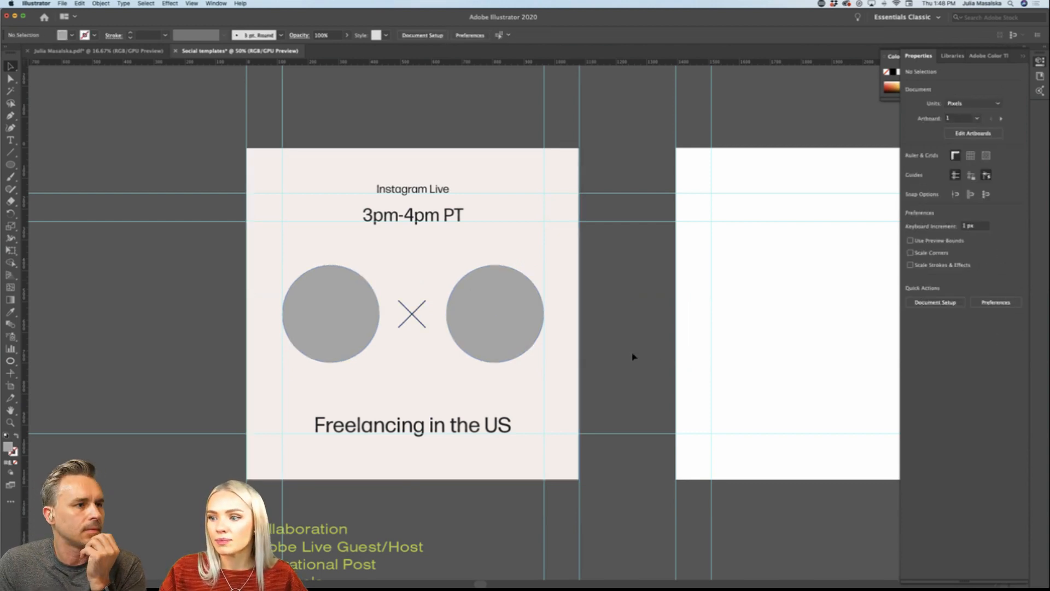
Step: Review the post layout and how the guides run across the neighbouring artboards
{"action": "scroll", "coordinate": [632, 357], "scroll_direction": "right", "scroll_amount": 5}
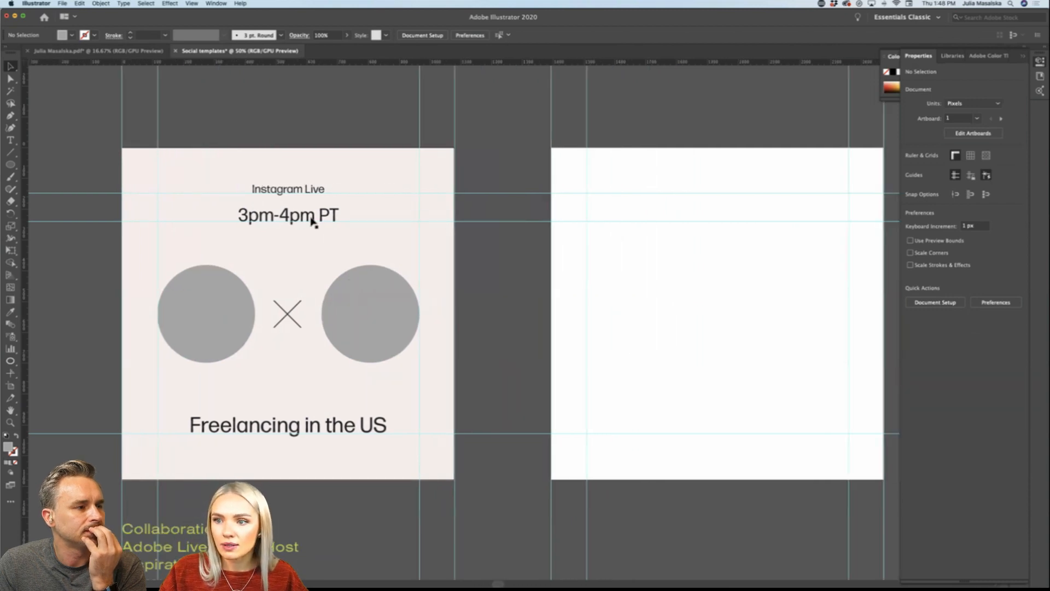
{"action": "left_click", "coordinate": [312, 221]}
{"action": "left_click", "coordinate": [504, 283]}
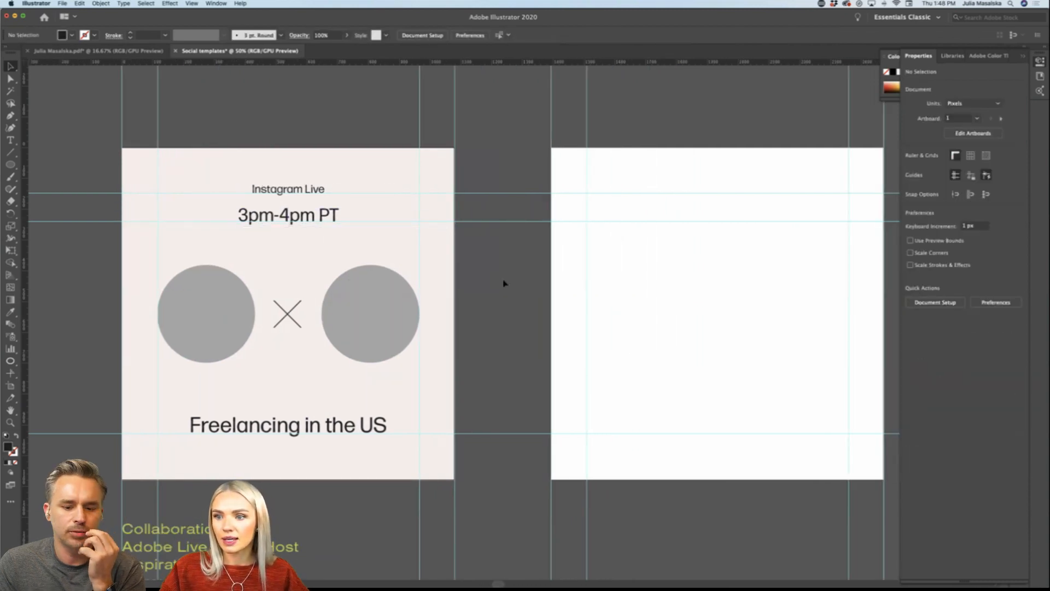
{"action": "scroll", "coordinate": [503, 283], "scroll_direction": "right", "scroll_amount": 1}
{"action": "scroll", "coordinate": [503, 283], "scroll_direction": "down", "scroll_amount": 1}
{"action": "scroll", "coordinate": [503, 283], "scroll_direction": "down", "scroll_amount": 1}
{"action": "scroll", "coordinate": [504, 283], "scroll_direction": "left", "scroll_amount": 2}
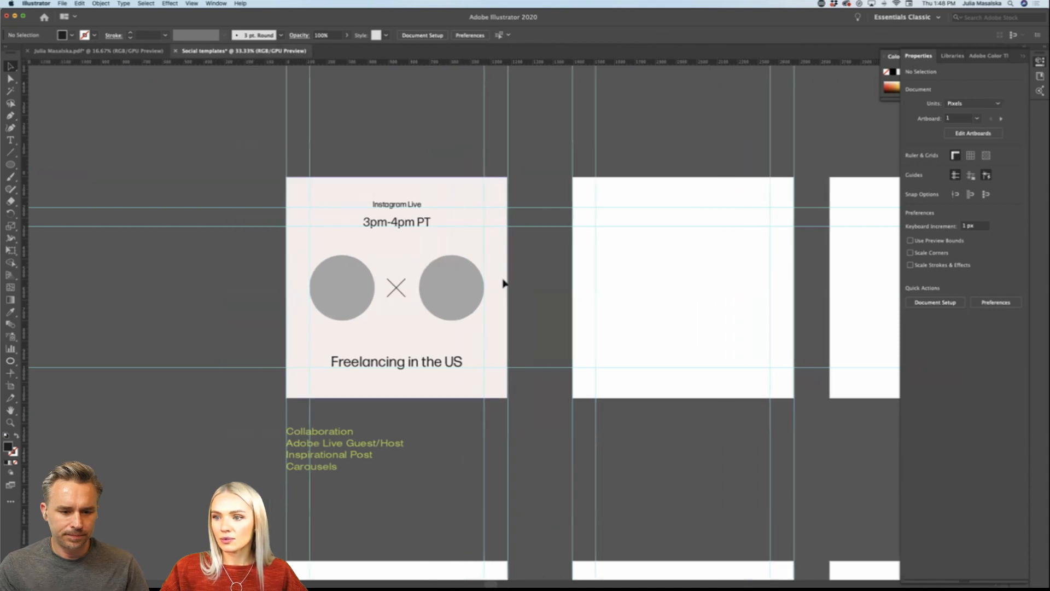
{"action": "scroll", "coordinate": [503, 283], "scroll_direction": "left", "scroll_amount": 1}
{"action": "scroll", "coordinate": [432, 335], "scroll_direction": "up", "scroll_amount": 1}
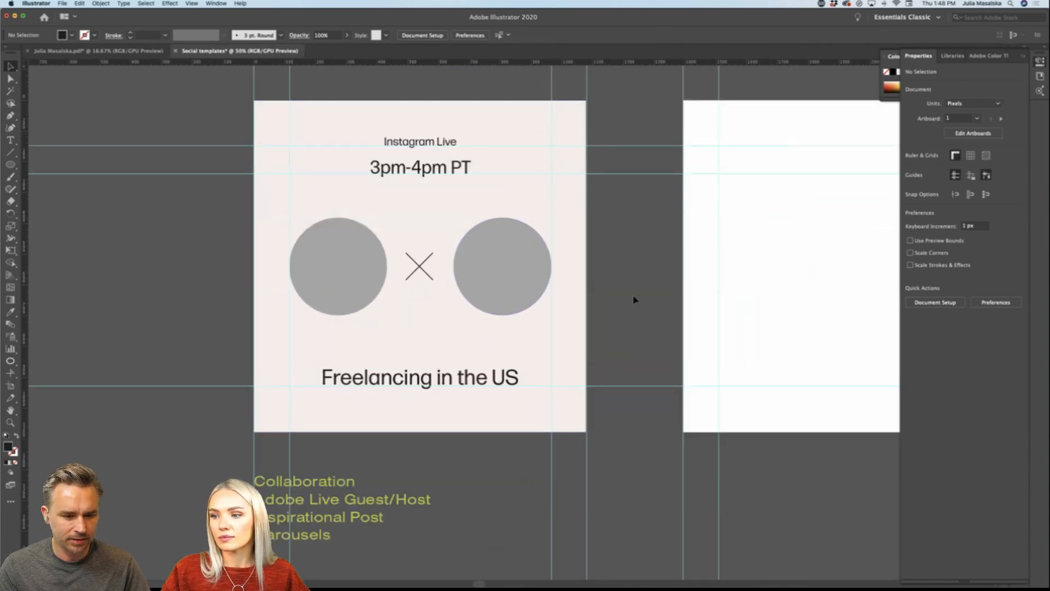
{"action": "scroll", "coordinate": [632, 305], "scroll_direction": "down", "scroll_amount": 1}
{"action": "scroll", "coordinate": [631, 305], "scroll_direction": "right", "scroll_amount": 5}
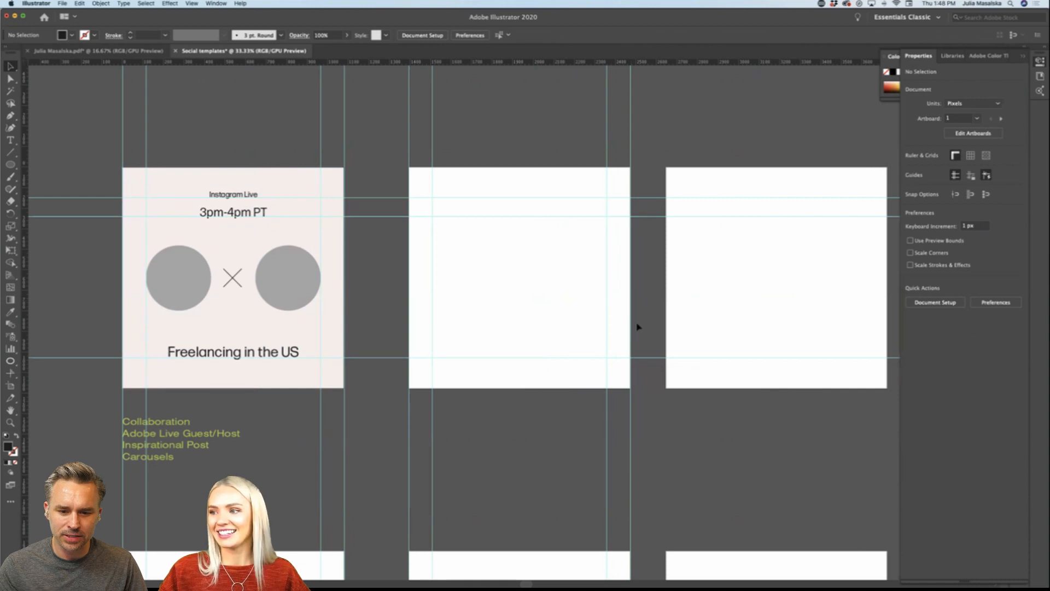
{"action": "scroll", "coordinate": [696, 436], "scroll_direction": "right", "scroll_amount": 2}
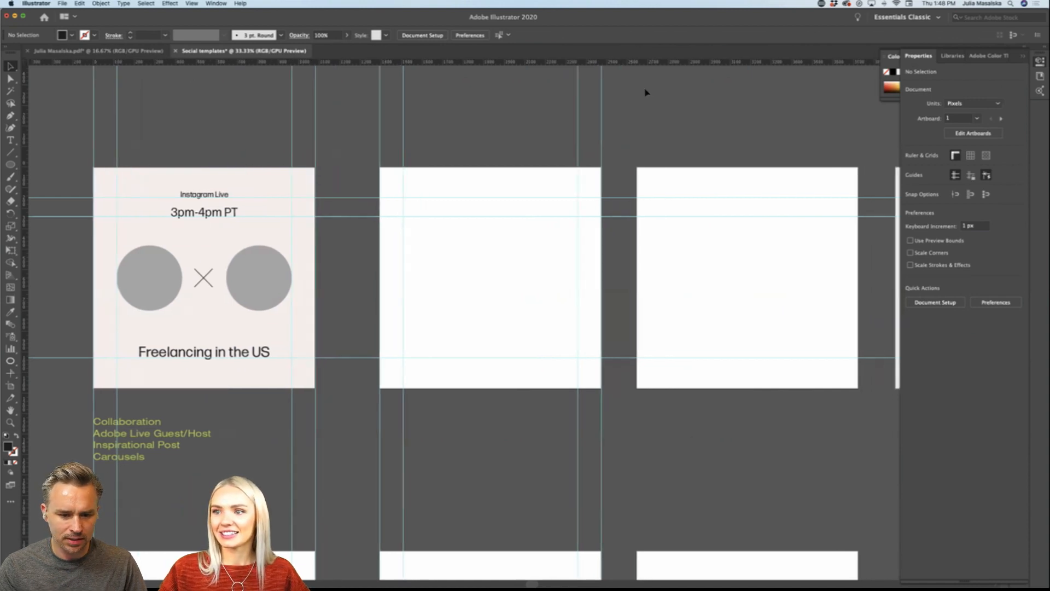
Step: Copy the second post artboard's set of four vertical guides onto the third post artboard, aligned with its edges
{"action": "left_click_drag", "start_coordinate": [383, 115], "coordinate": [367, 118]}
{"action": "scroll", "coordinate": [367, 118], "scroll_direction": "right", "scroll_amount": 5}
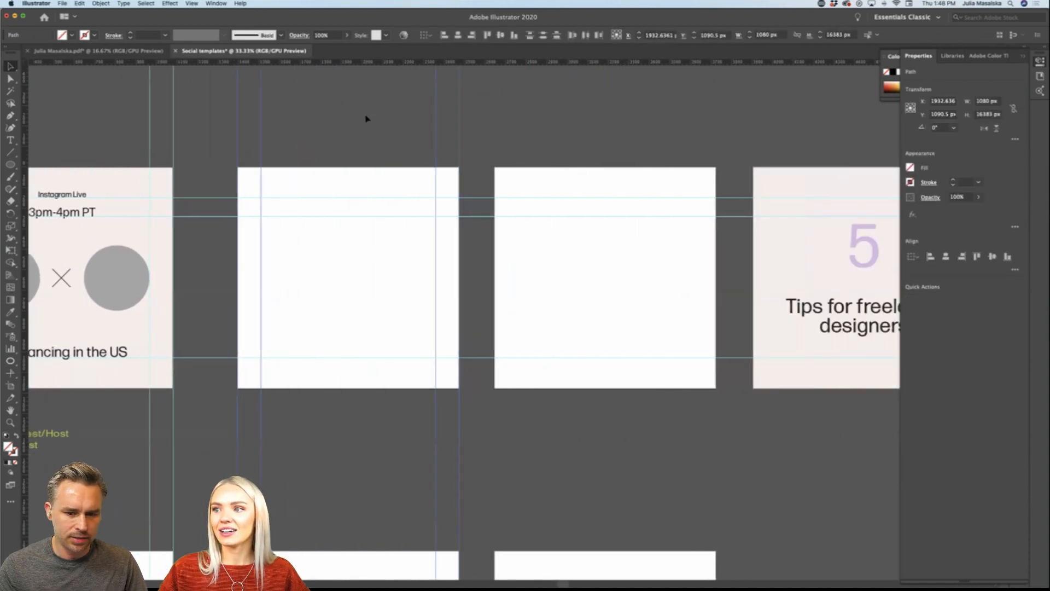
{"action": "left_click_drag", "start_coordinate": [460, 128], "coordinate": [717, 134]}
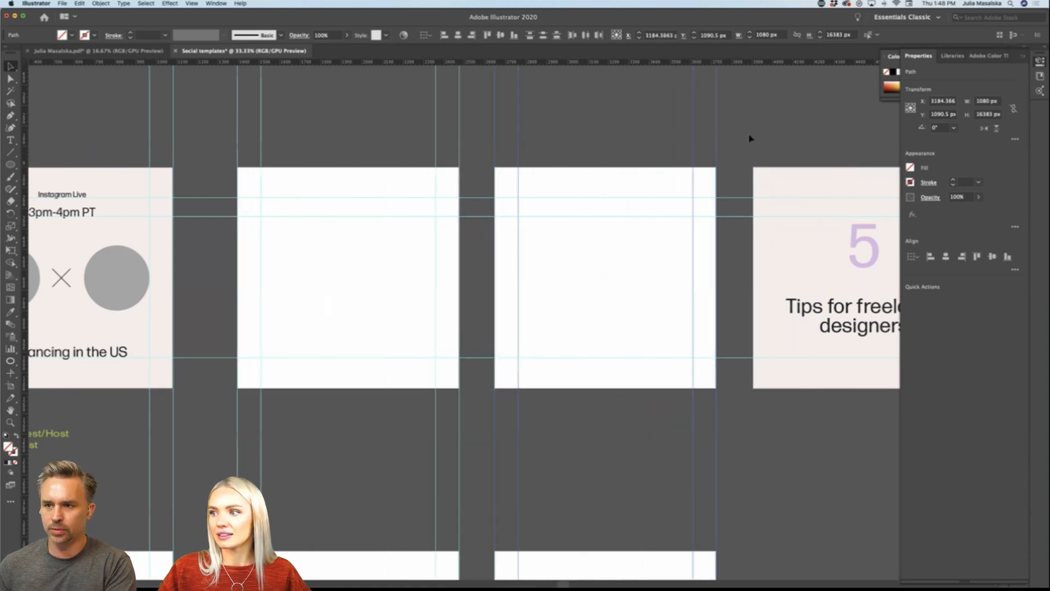
{"action": "left_click", "coordinate": [751, 136]}
{"action": "scroll", "coordinate": [750, 136], "scroll_direction": "right", "scroll_amount": 10}
{"action": "scroll", "coordinate": [749, 138], "scroll_direction": "right", "scroll_amount": 1}
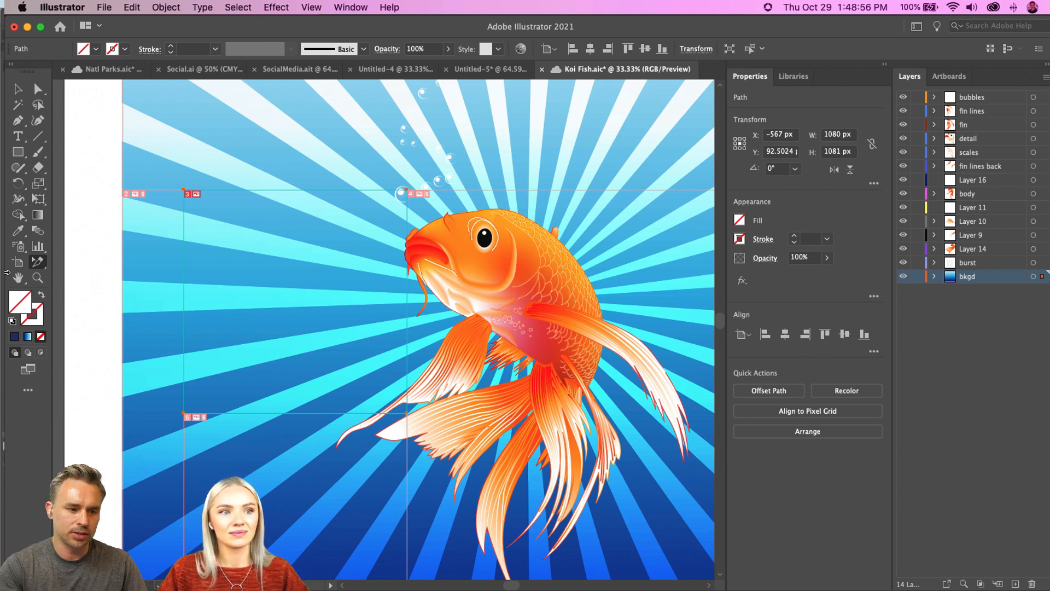
Step: Clear the existing slice from the koi artwork and draw a new slice of about 1320 by 1445 px reaching the fish's face
{"action": "key", "text": "super+shift+a"}
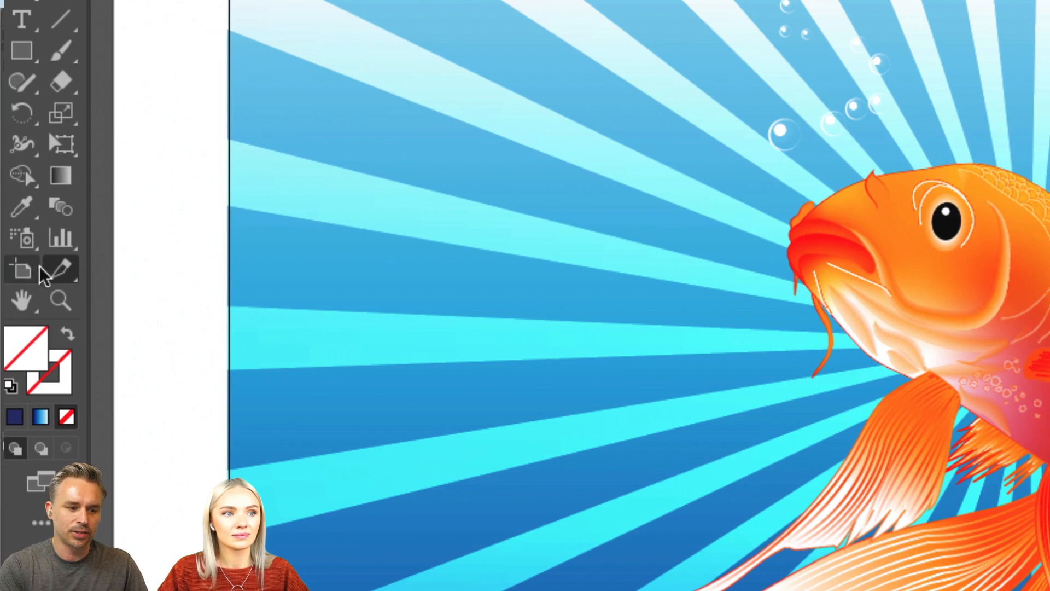
{"action": "left_click", "coordinate": [65, 271]}
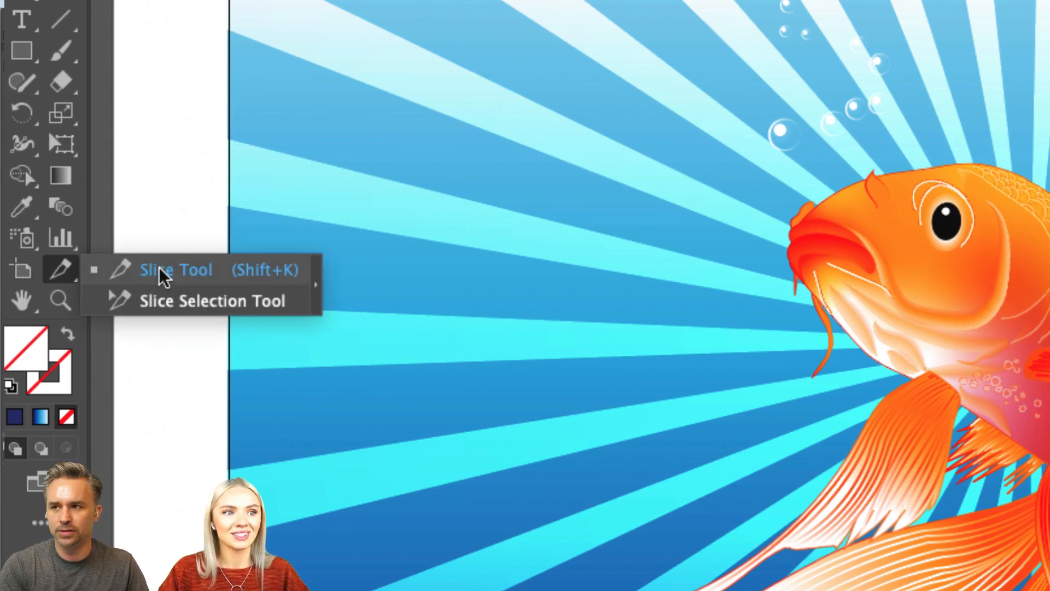
{"action": "left_click", "coordinate": [164, 273]}
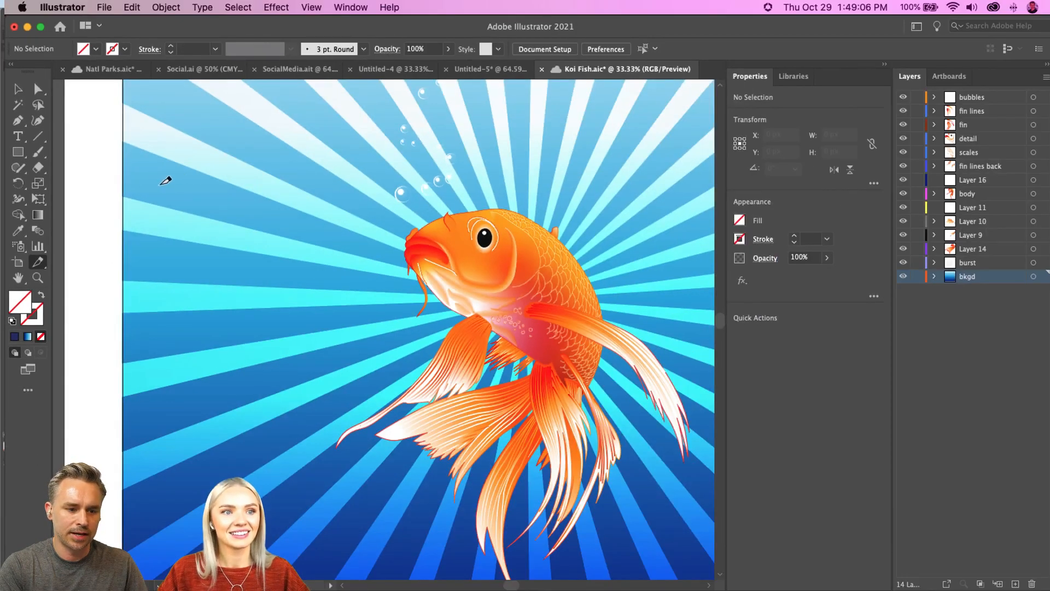
{"action": "left_click_drag", "start_coordinate": [160, 186], "coordinate": [434, 484]}
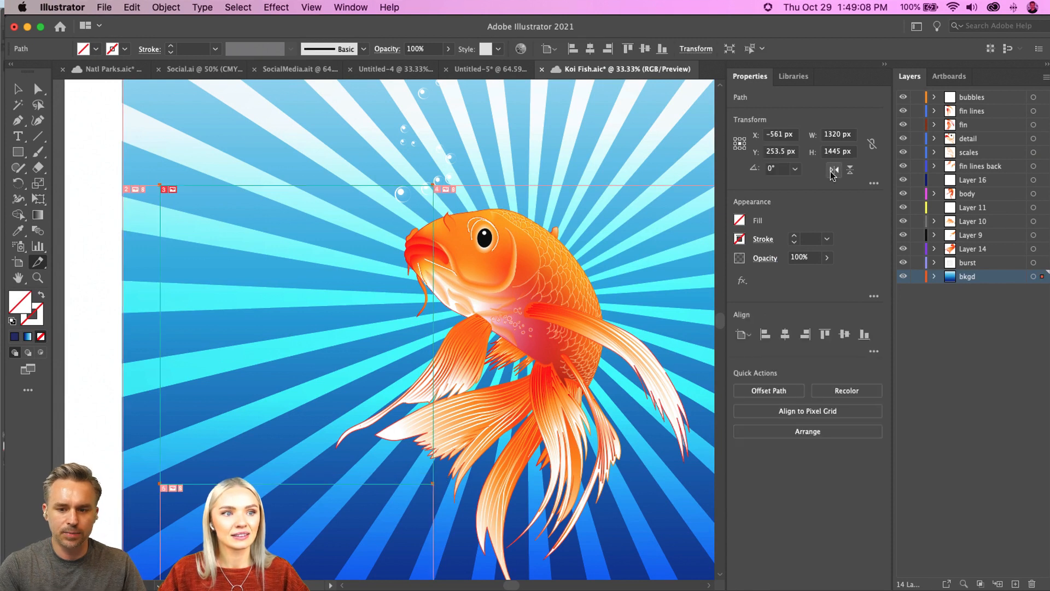
Step: Set the slice's width and height to 1080 px and move it to about X -475 px, Y 189.5 px
{"action": "left_click", "coordinate": [854, 136]}
{"action": "type", "text": "1"}
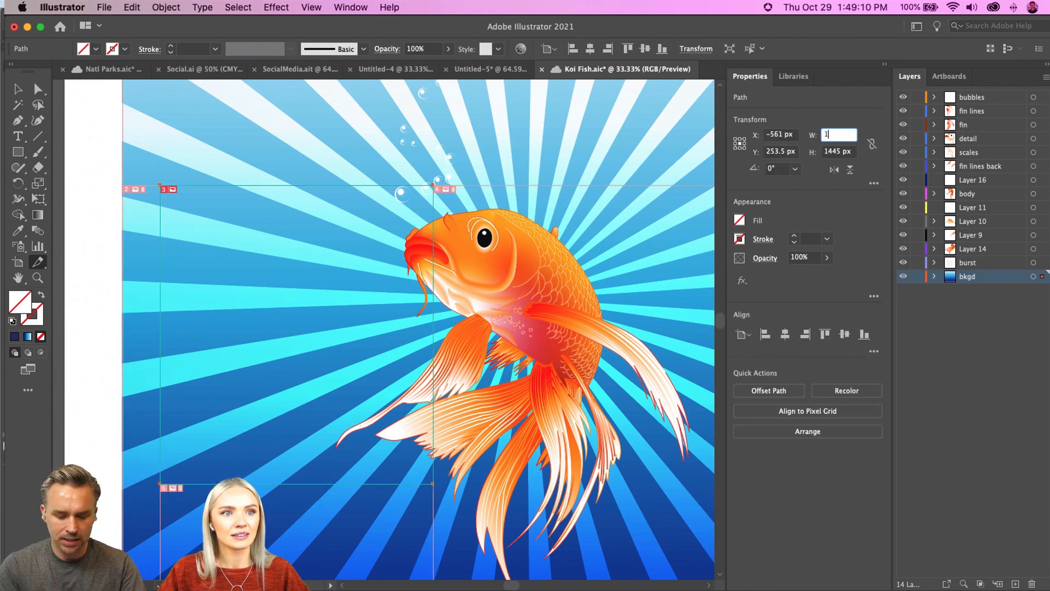
{"action": "type", "text": "080"}
{"action": "key", "text": "Tab"}
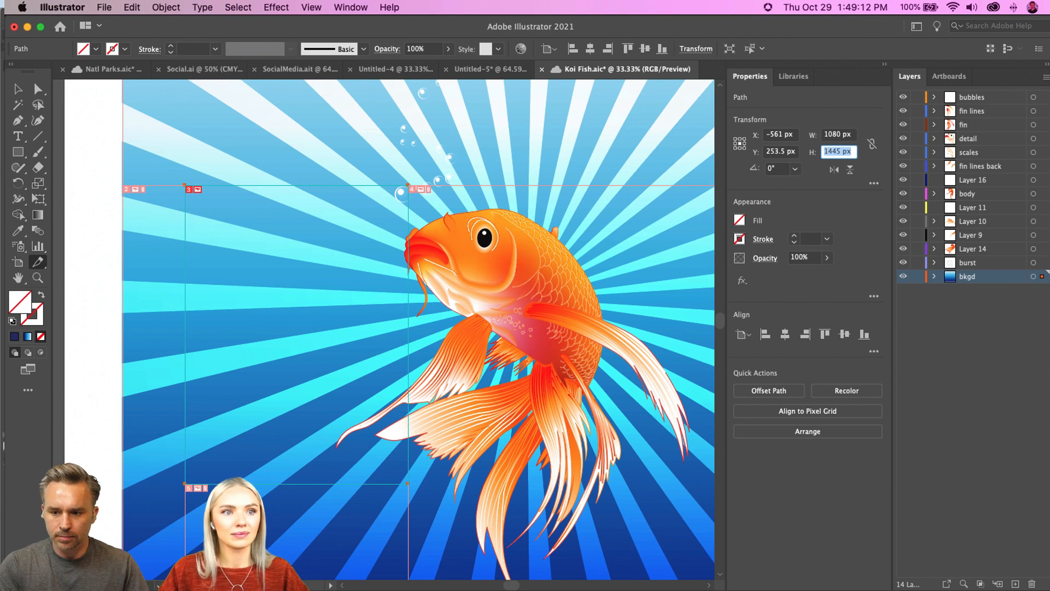
{"action": "type", "text": "1080"}
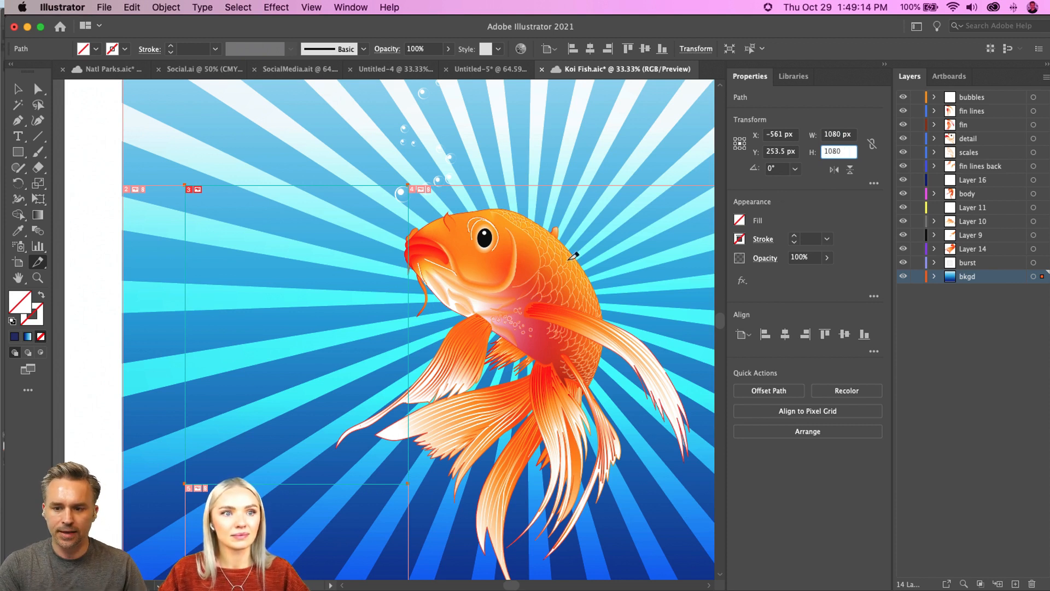
{"action": "key", "text": "Return"}
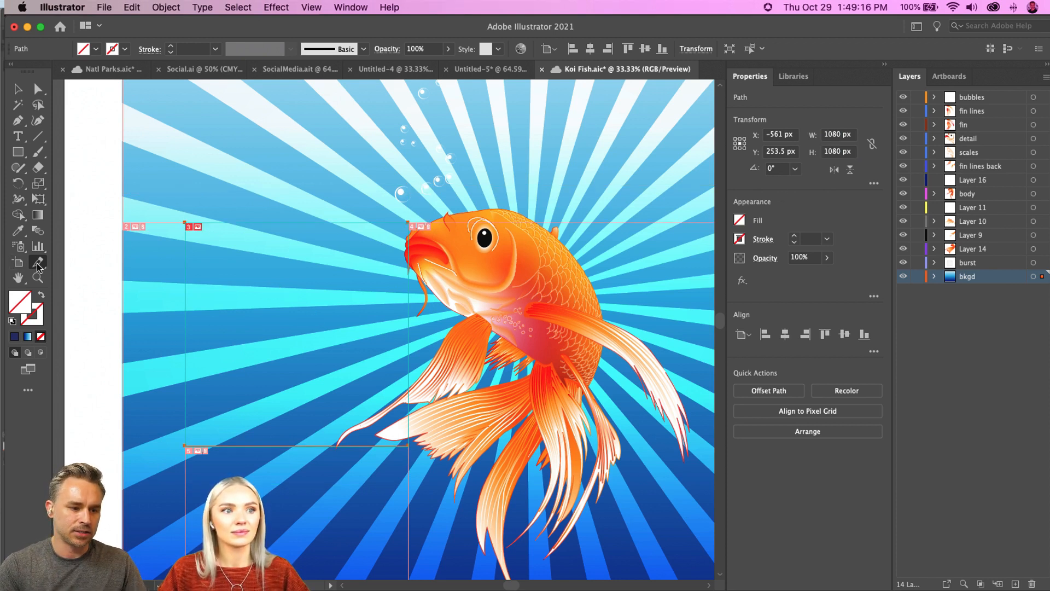
{"action": "left_click_drag", "start_coordinate": [38, 261], "coordinate": [76, 279]}
{"action": "mouse_move", "coordinate": [294, 327]}
{"action": "left_mouse_down"}
{"action": "mouse_move", "coordinate": [272, 312]}
{"action": "mouse_move", "coordinate": [312, 328]}
{"action": "mouse_move", "coordinate": [311, 315]}
{"action": "left_mouse_up"}
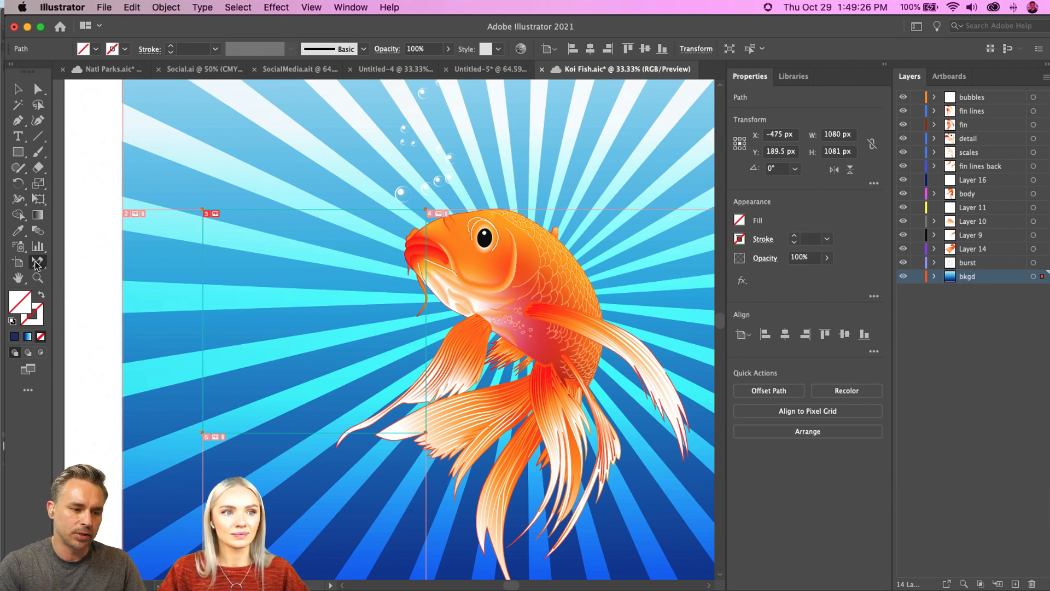
Step: Draw a second slice adjoining the first across the fish, and a third of about 1073 by 1079 px adjoining that one
{"action": "left_click_drag", "start_coordinate": [36, 264], "coordinate": [77, 260]}
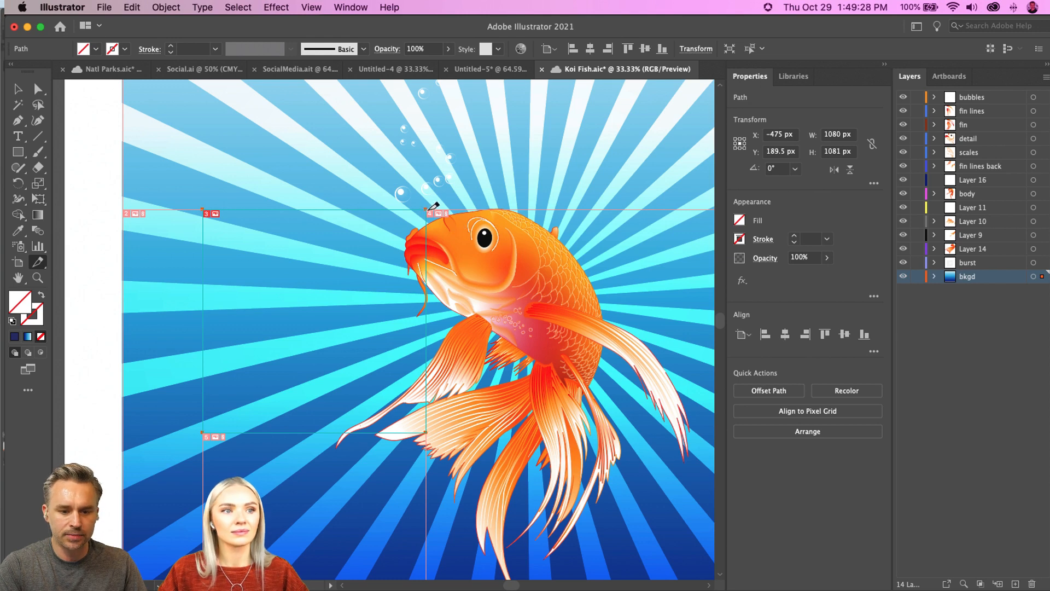
{"action": "left_click_drag", "start_coordinate": [426, 209], "coordinate": [672, 432]}
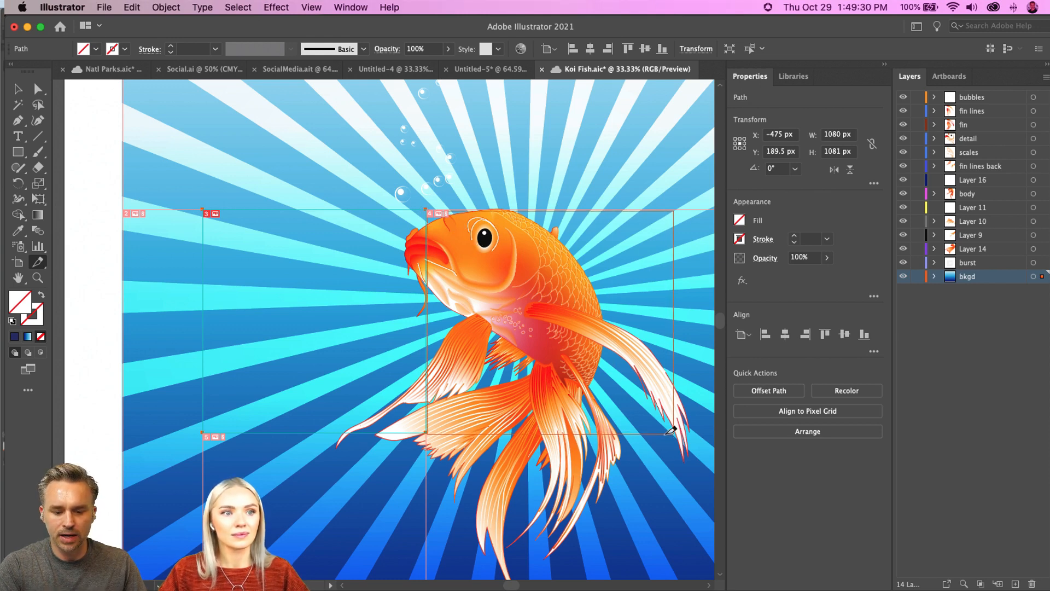
{"action": "scroll", "coordinate": [671, 432], "scroll_direction": "right", "scroll_amount": 5}
{"action": "left_click_drag", "start_coordinate": [410, 230], "coordinate": [631, 453]}
Step: Open the koi artwork in Save for Web and show the whole sliced image in the Optimized preview
{"action": "left_click", "coordinate": [104, 7]}
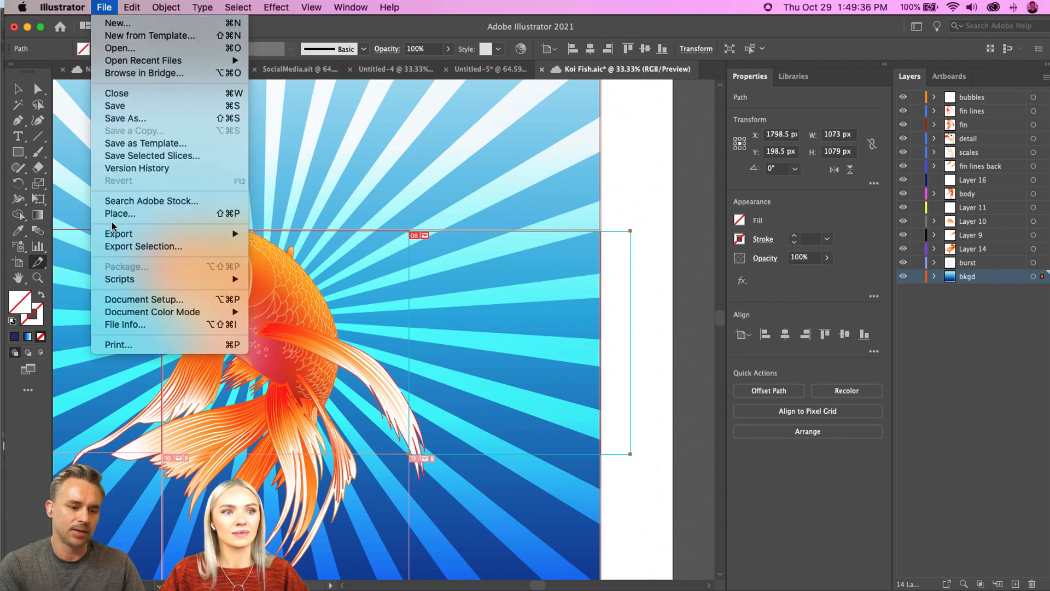
{"action": "mouse_move", "coordinate": [115, 234]}
{"action": "left_click", "coordinate": [336, 261]}
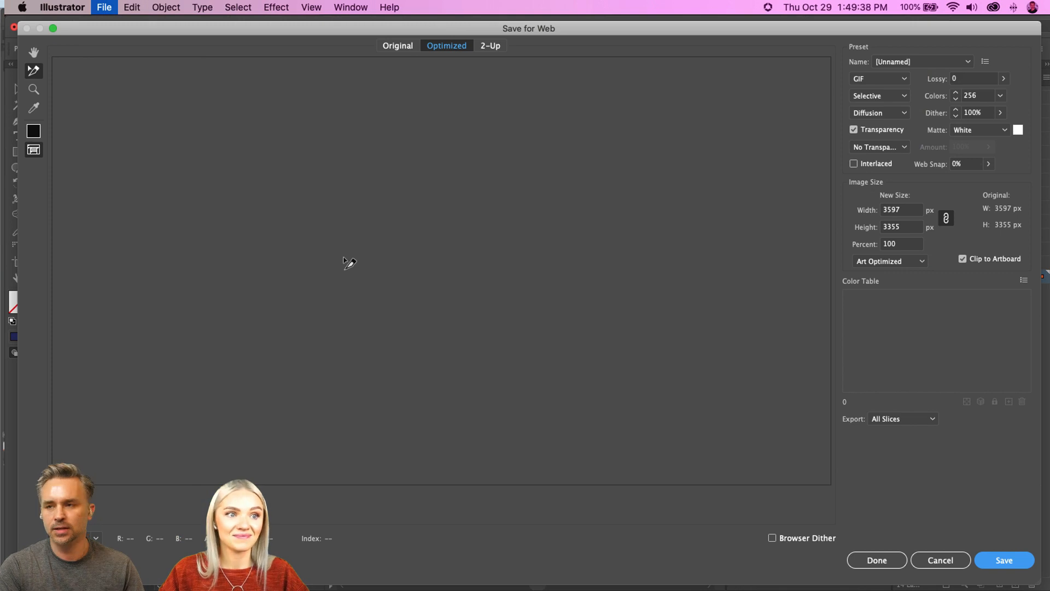
{"action": "left_click", "coordinate": [392, 46]}
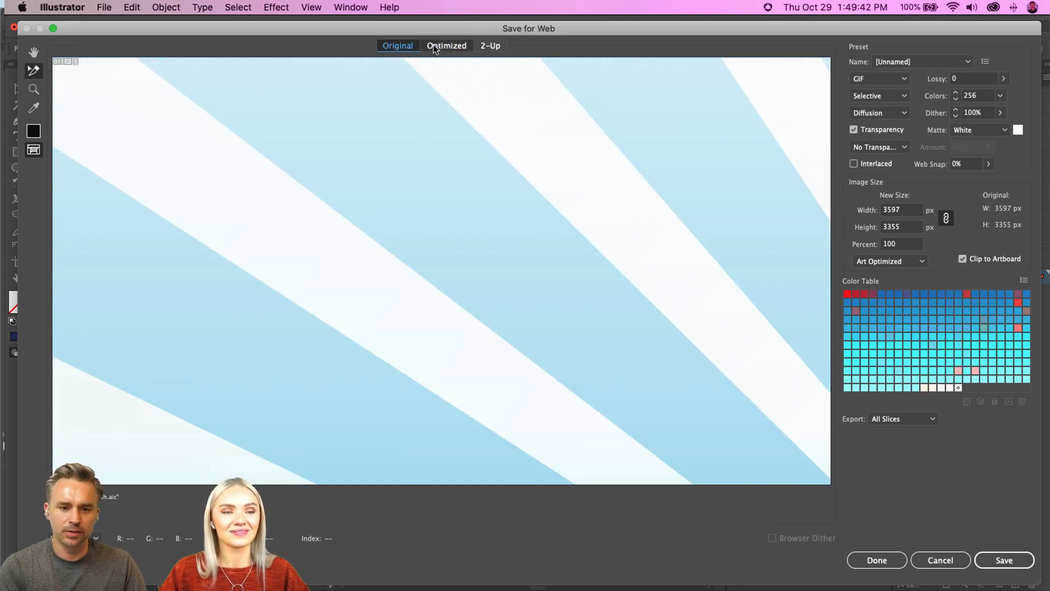
{"action": "left_click", "coordinate": [435, 46]}
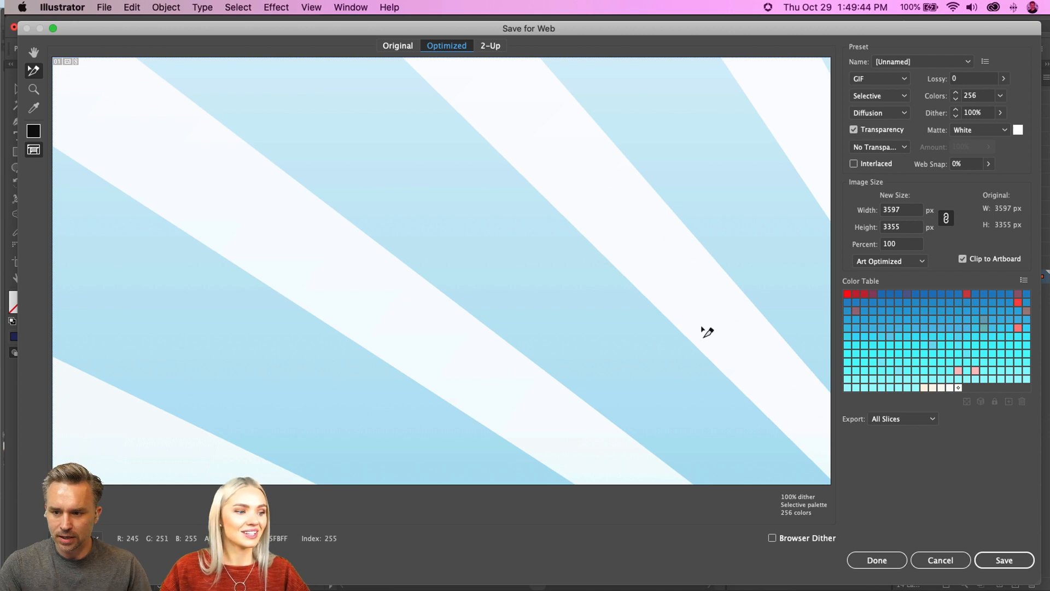
{"action": "key", "text": "super+minus"}
{"action": "key", "text": "super+minus"}
{"action": "key", "text": "super+minus"}
{"action": "key", "text": "super+minus"}
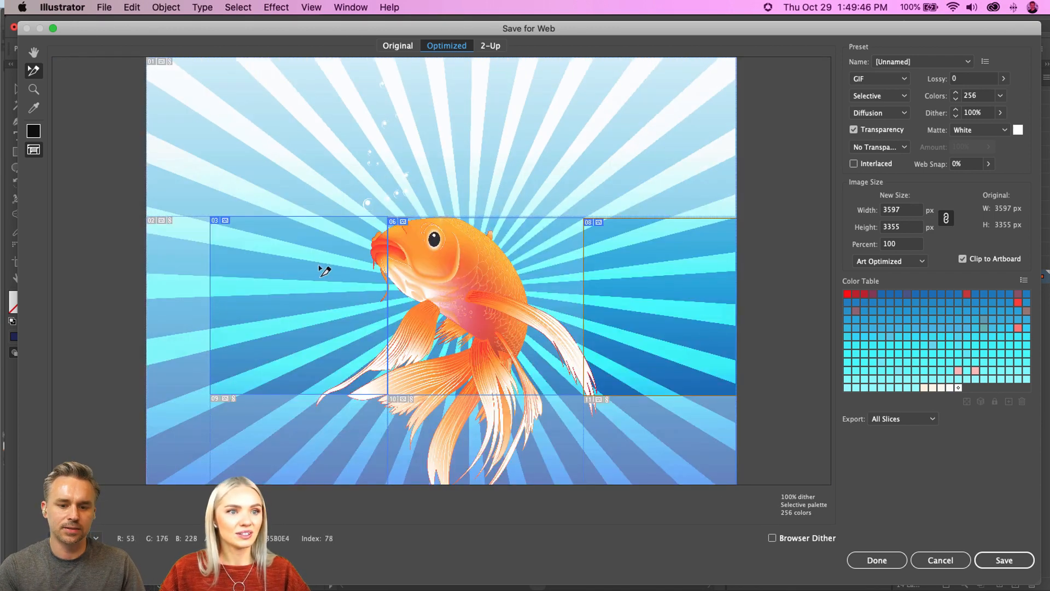
Step: Select the three user slices 03, 06 and 08 together in the Save for Web preview
{"action": "left_click", "coordinate": [316, 267]}
{"action": "left_click", "coordinate": [489, 293]}
{"action": "left_click", "coordinate": [676, 314]}
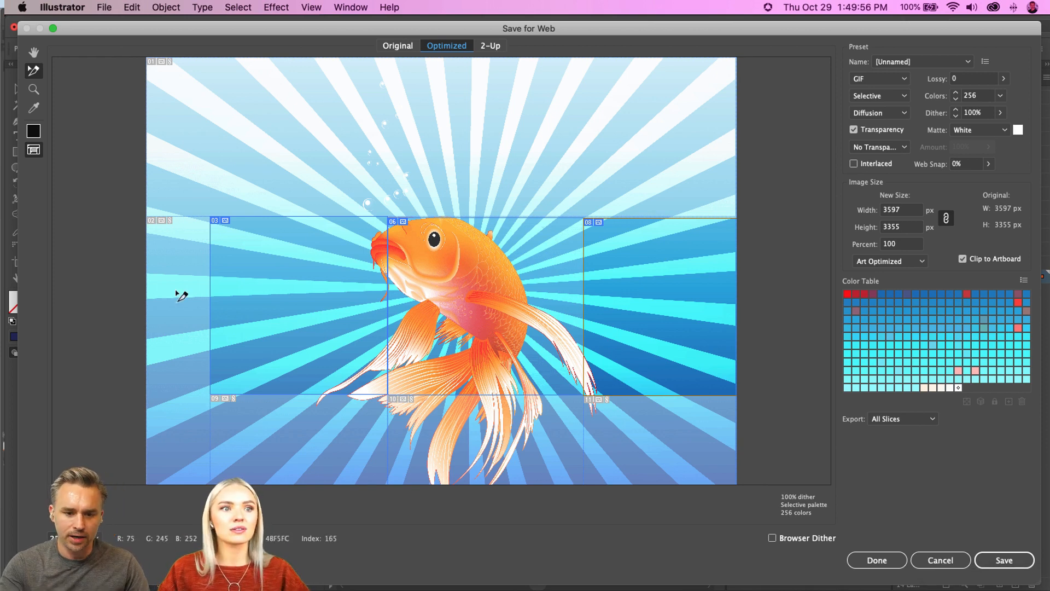
{"action": "left_click", "coordinate": [261, 317]}
{"action": "left_click", "coordinate": [444, 312]}
{"action": "left_click", "coordinate": [343, 277]}
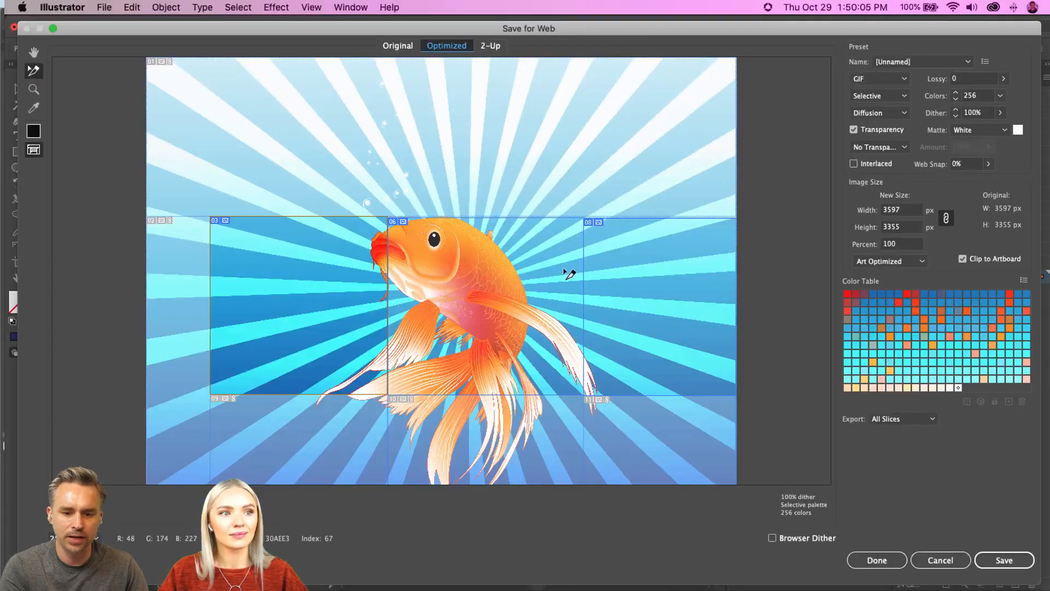
{"action": "left_click", "coordinate": [903, 311], "text": "shift"}
{"action": "left_click", "coordinate": [700, 285], "text": "shift"}
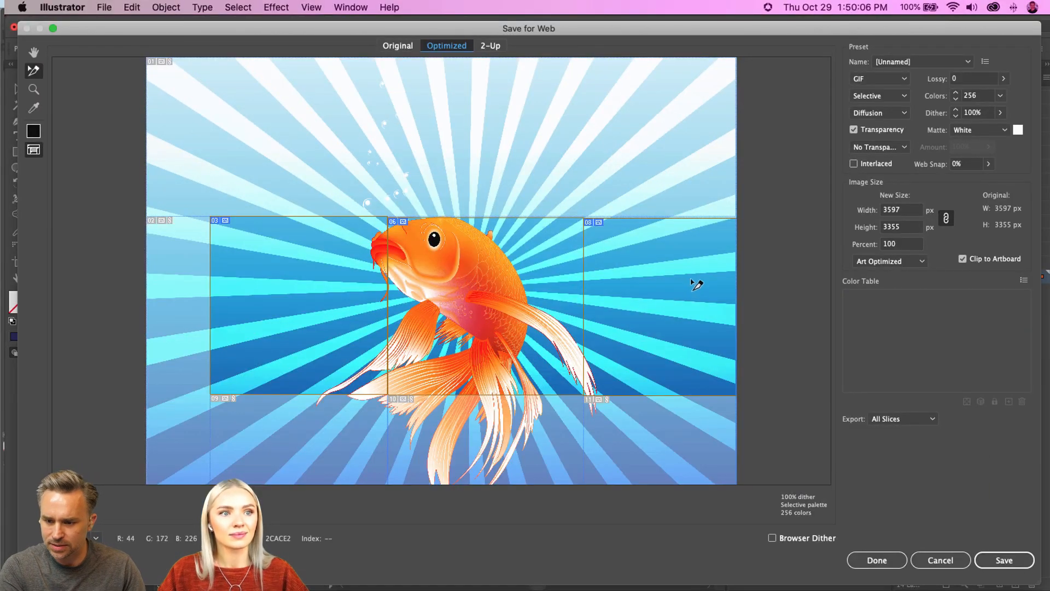
Step: Set the export to Selected Slices and close Save for Web without saving
{"action": "left_click", "coordinate": [903, 418]}
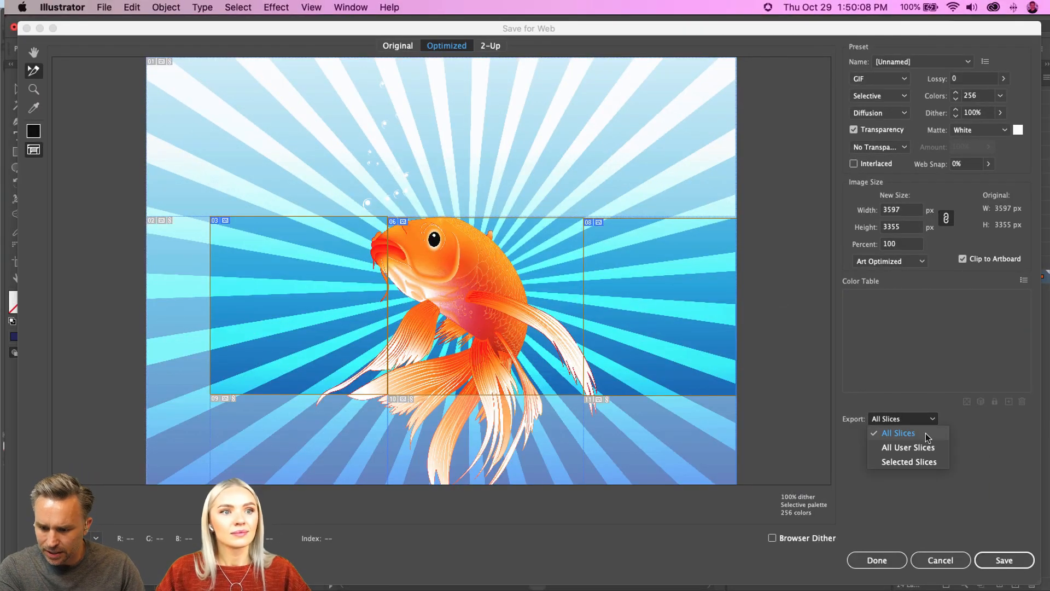
{"action": "left_click", "coordinate": [922, 463]}
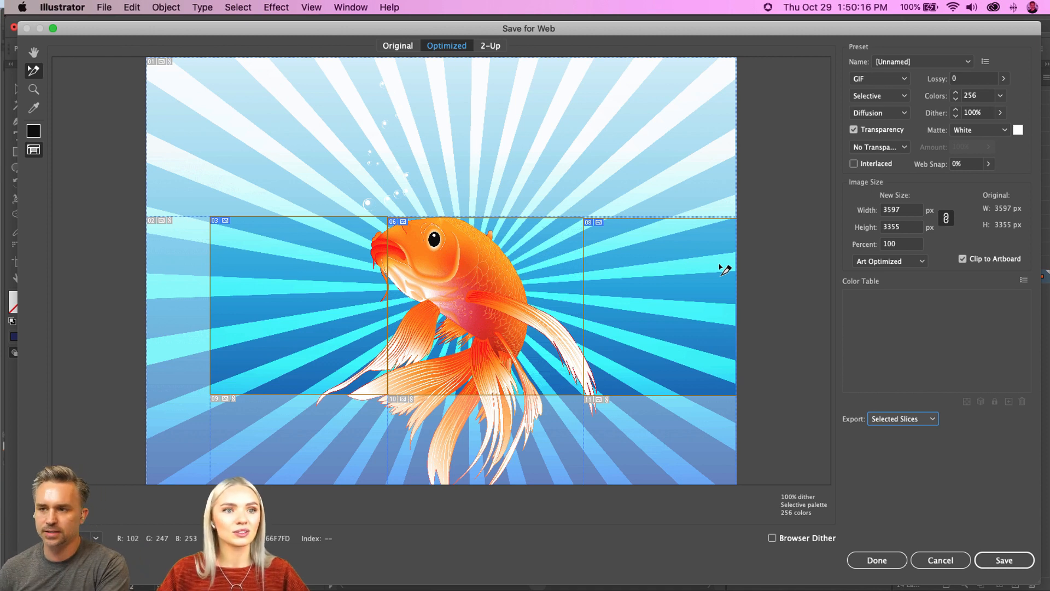
{"action": "left_click", "coordinate": [940, 560]}
Step: Lock the slices on the koi artwork with the Selection tool active
{"action": "left_click", "coordinate": [17, 88]}
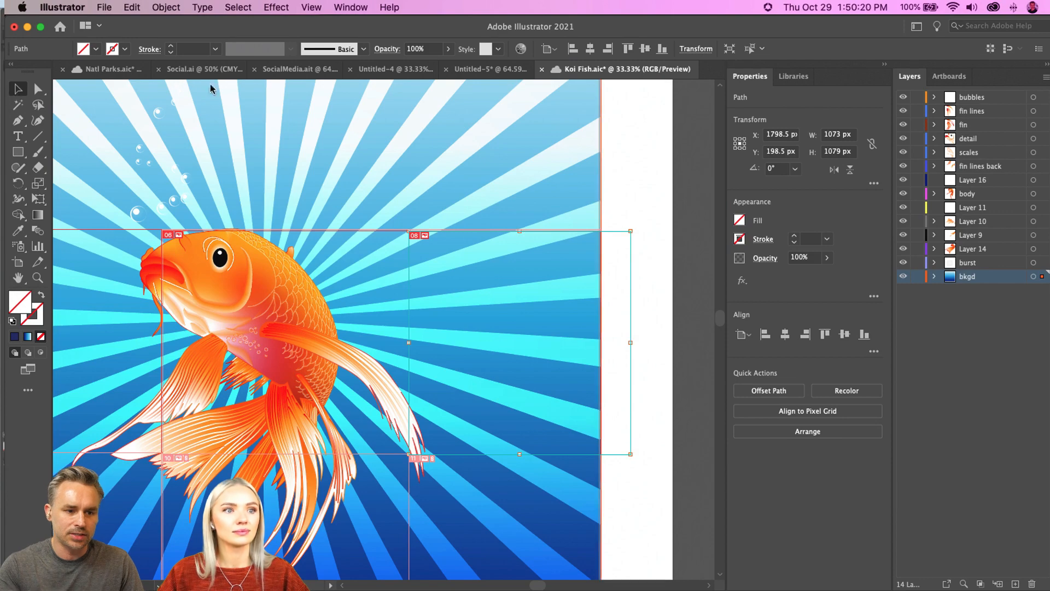
{"action": "left_click", "coordinate": [311, 7]}
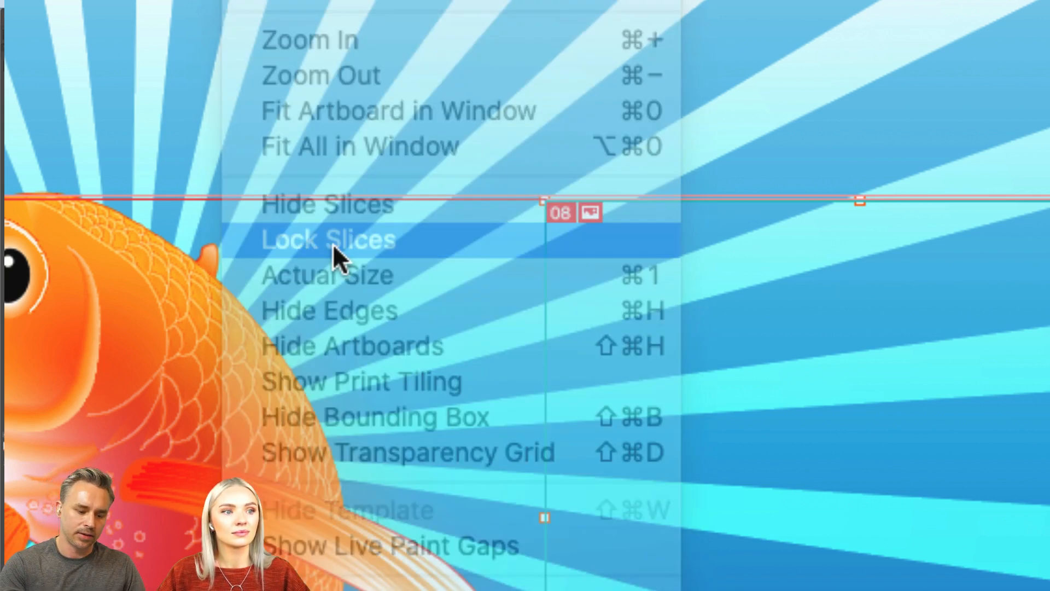
{"action": "left_click", "coordinate": [334, 240]}
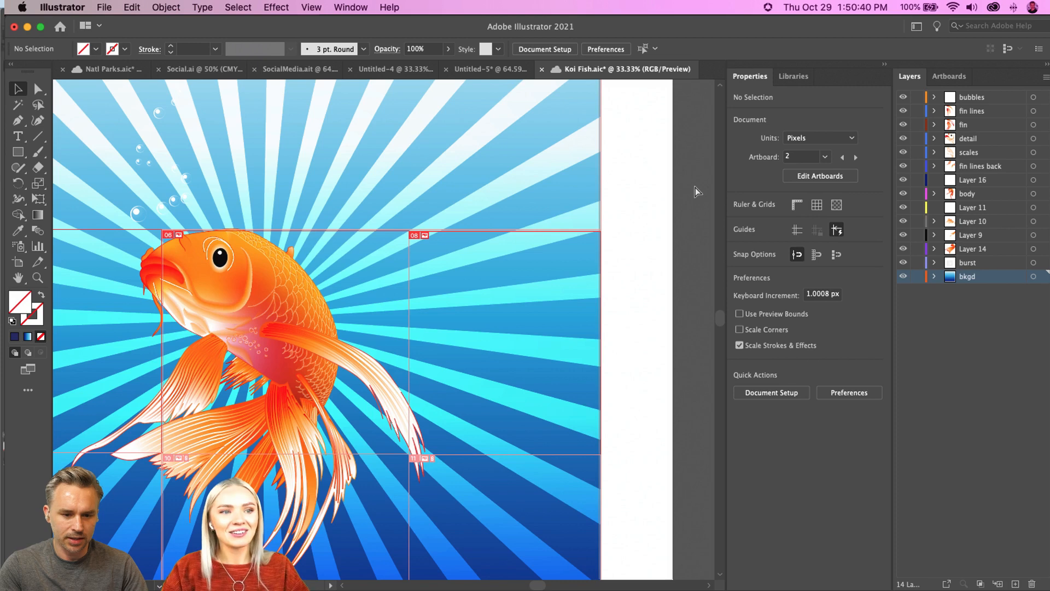
Step: Hide the slices so the full koi artwork can be viewed without slice outlines
{"action": "key", "text": "super+minus"}
{"action": "key", "text": "super+minus"}
{"action": "left_click", "coordinate": [308, 7]}
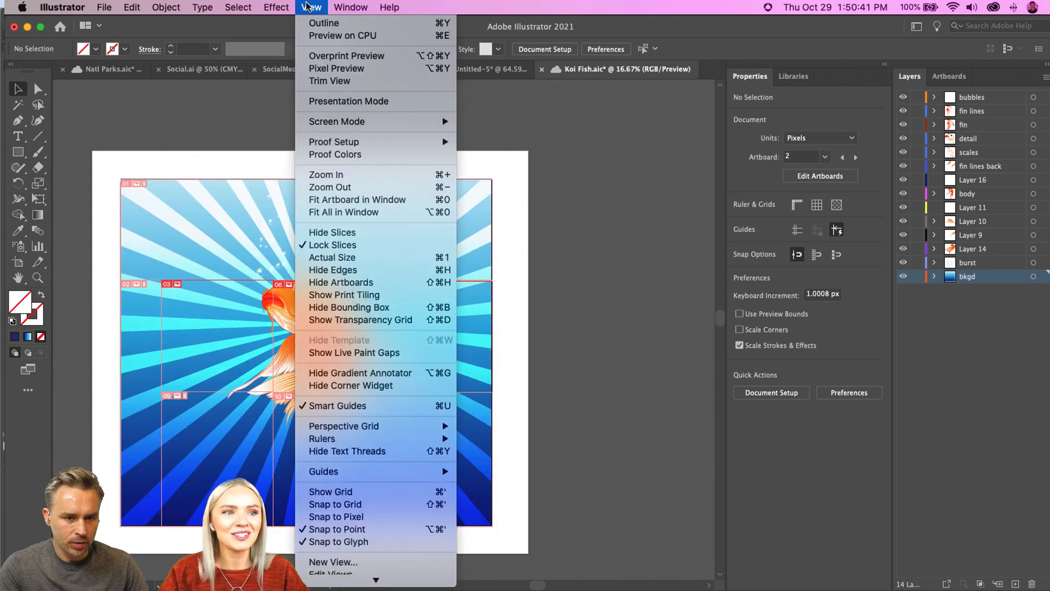
{"action": "left_click", "coordinate": [315, 232]}
{"action": "left_click_drag", "start_coordinate": [249, 129], "coordinate": [382, 133]}
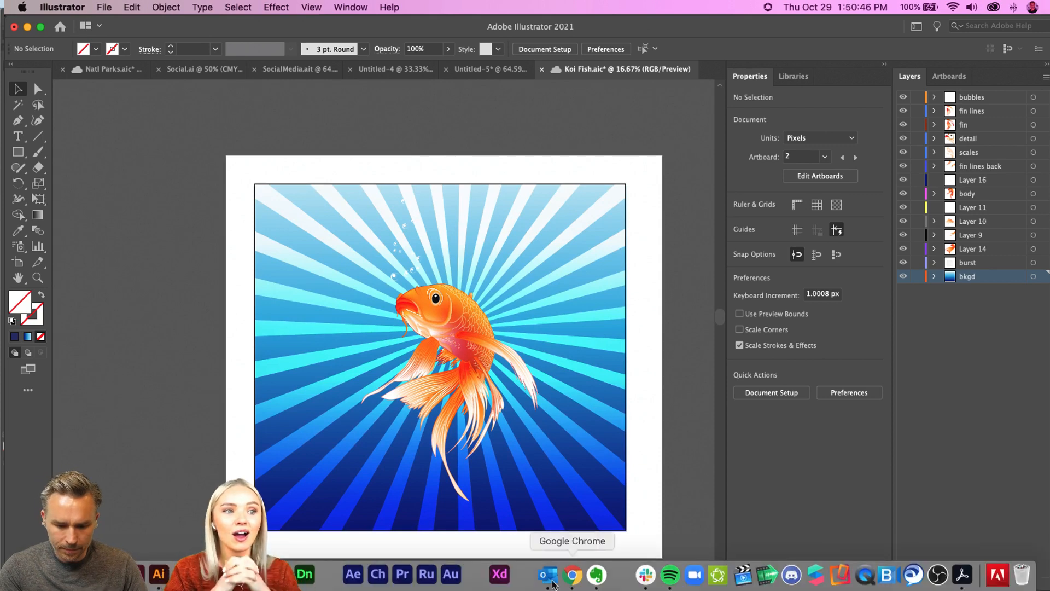
Step: Switch to Google Chrome, search the web for "fish" and place the browser window beside the koi artwork
{"action": "left_click", "coordinate": [574, 578]}
{"action": "left_click", "coordinate": [438, 67]}
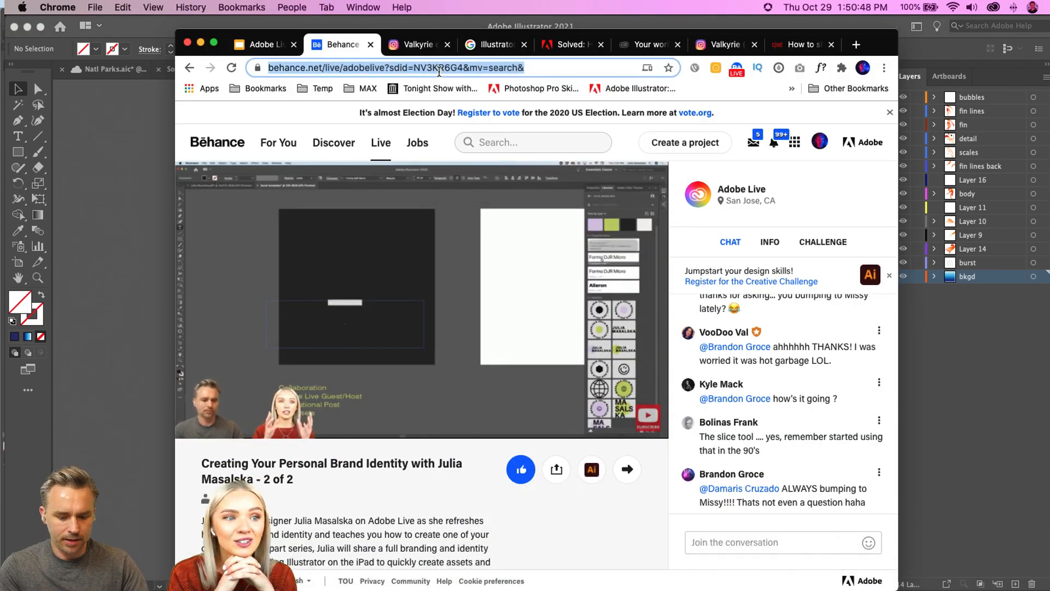
{"action": "type", "text": "fish"}
{"action": "key", "text": "Return"}
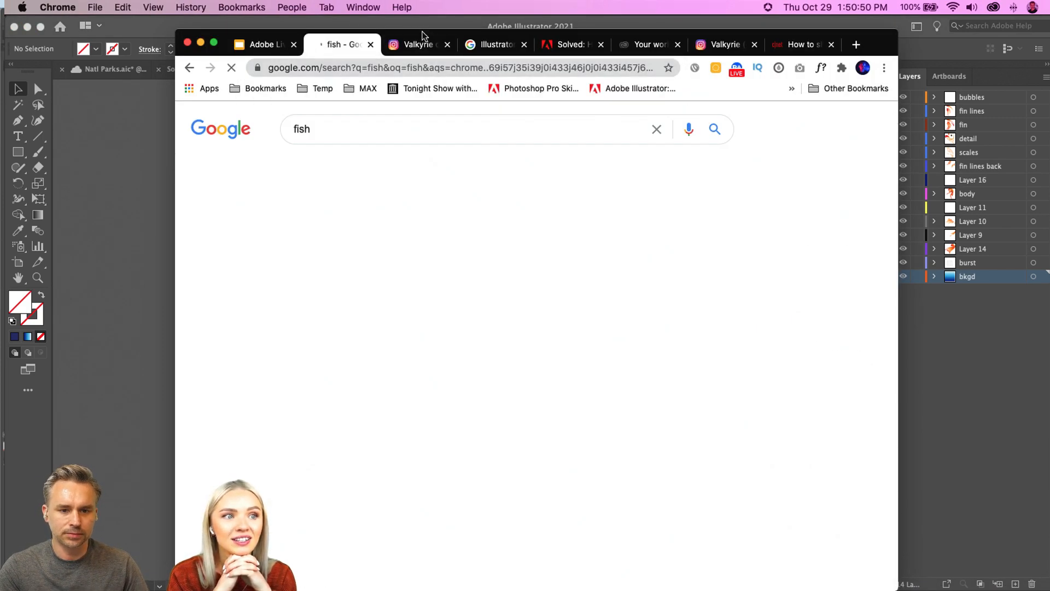
{"action": "left_click_drag", "start_coordinate": [422, 33], "coordinate": [695, 45]}
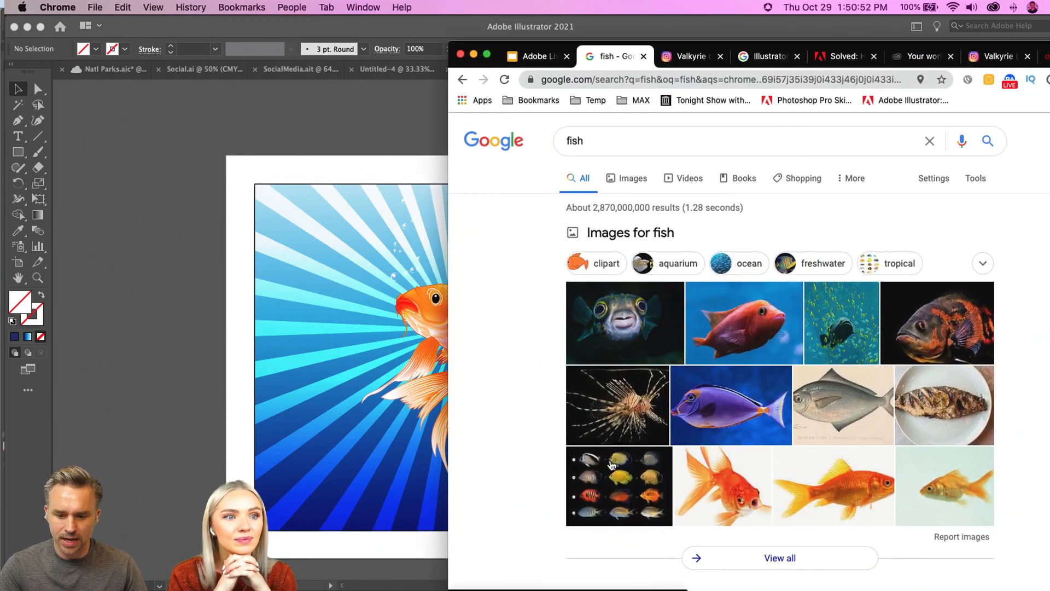
{"action": "scroll", "coordinate": [780, 336], "scroll_direction": "down", "scroll_amount": 5}
{"action": "scroll", "coordinate": [836, 339], "scroll_direction": "up", "scroll_amount": 6}
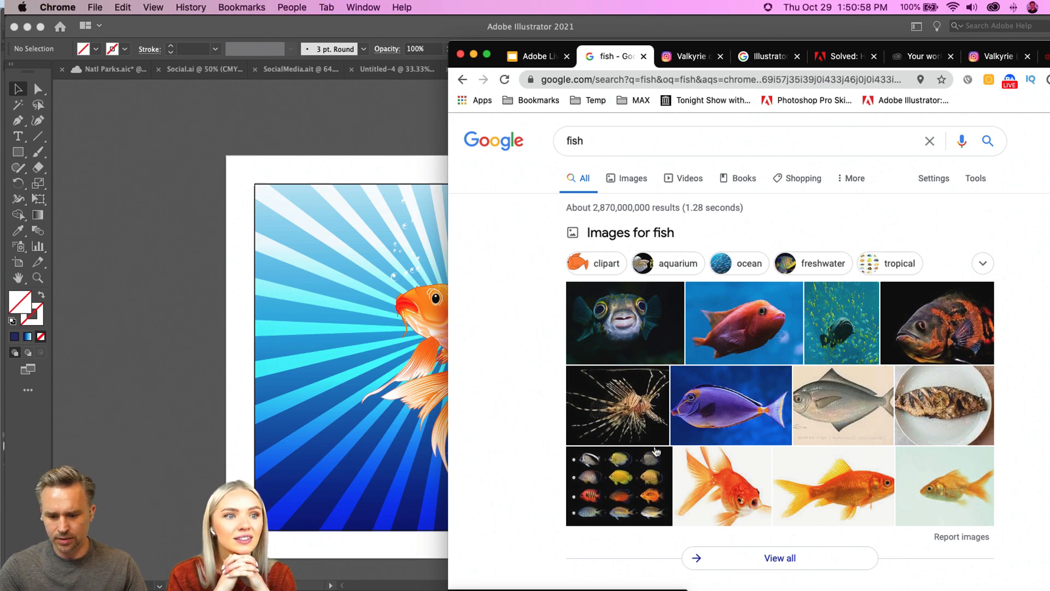
Step: Open the purple fish photo in the image results and try to bring it straight into the koi document
{"action": "left_click", "coordinate": [694, 410]}
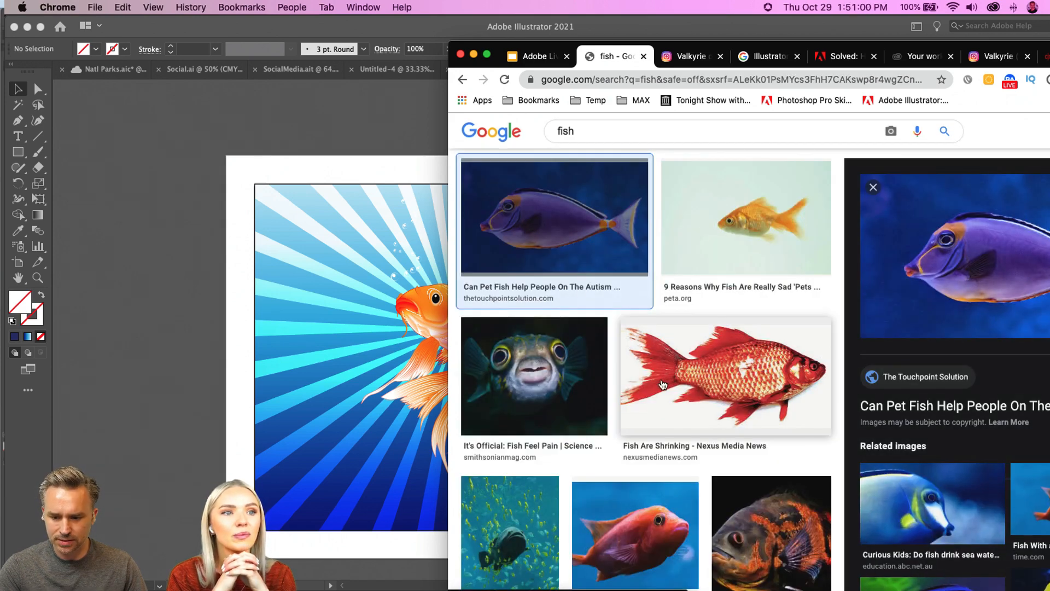
{"action": "scroll", "coordinate": [621, 463], "scroll_direction": "down", "scroll_amount": 3}
{"action": "left_click_drag", "start_coordinate": [1031, 223], "coordinate": [121, 127]}
{"action": "scroll", "coordinate": [883, 247], "scroll_direction": "down", "scroll_amount": 4}
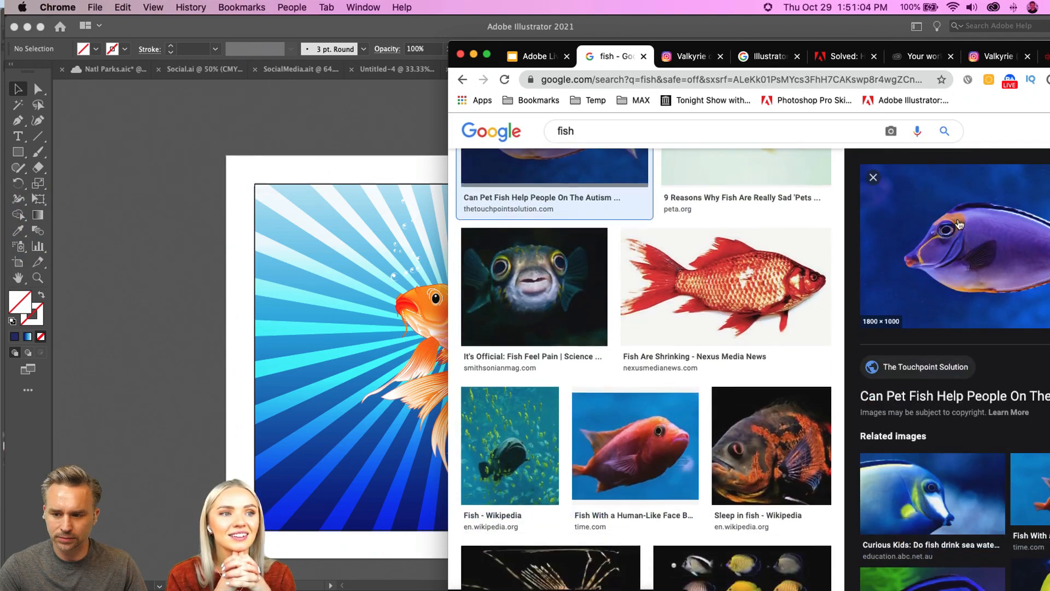
{"action": "left_click_drag", "start_coordinate": [957, 240], "coordinate": [103, 102]}
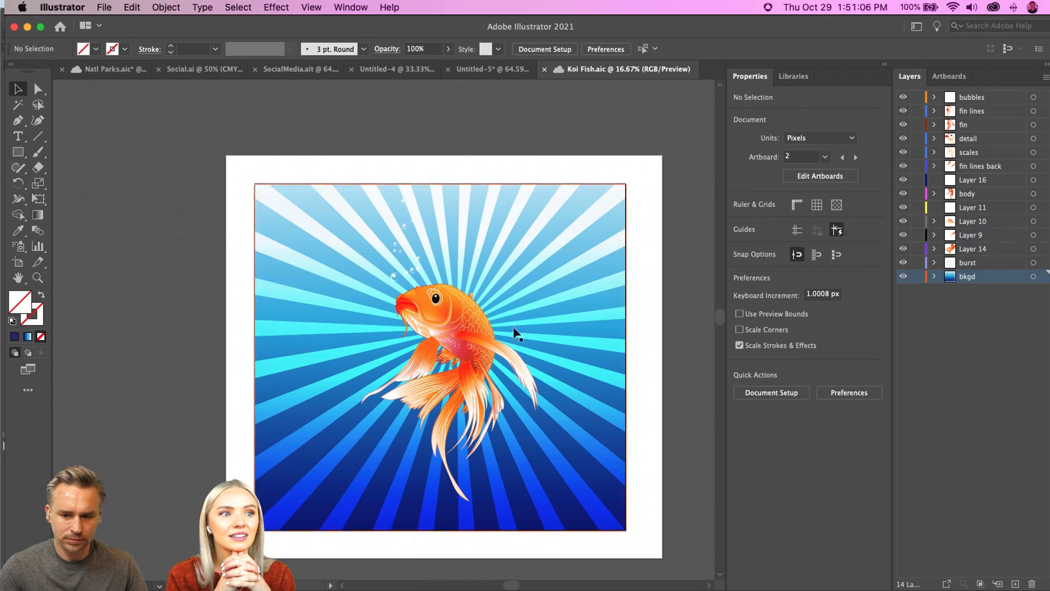
{"action": "left_click", "coordinate": [571, 584]}
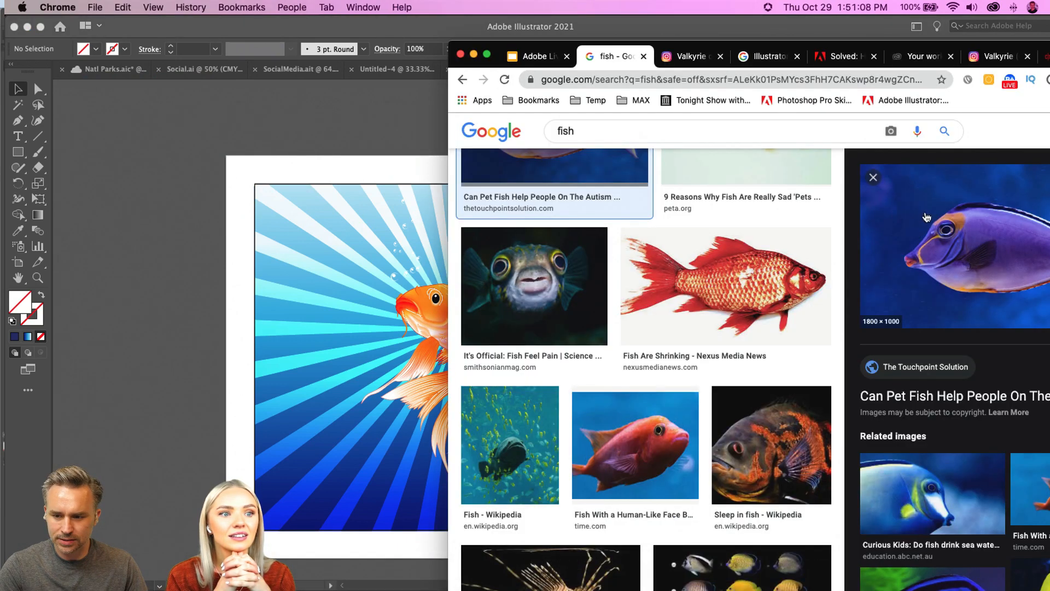
{"action": "left_click_drag", "start_coordinate": [875, 181], "coordinate": [168, 129]}
{"action": "scroll", "coordinate": [711, 328], "scroll_direction": "down", "scroll_amount": 3}
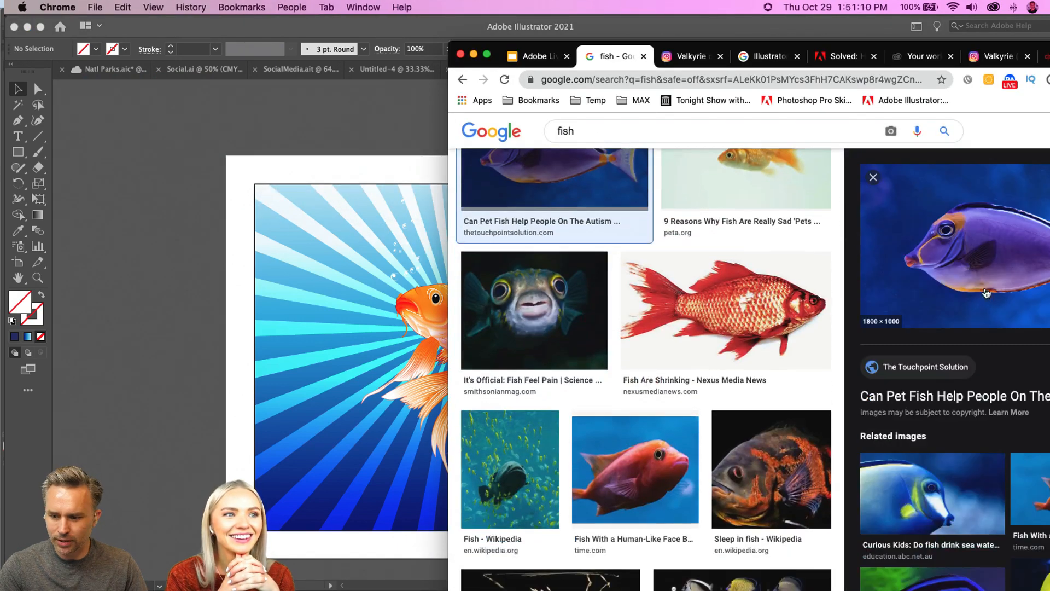
Step: Copy the purple fish photo from the web page, switch to Illustrator and paste it into the koi document
{"action": "right_click", "coordinate": [779, 294]}
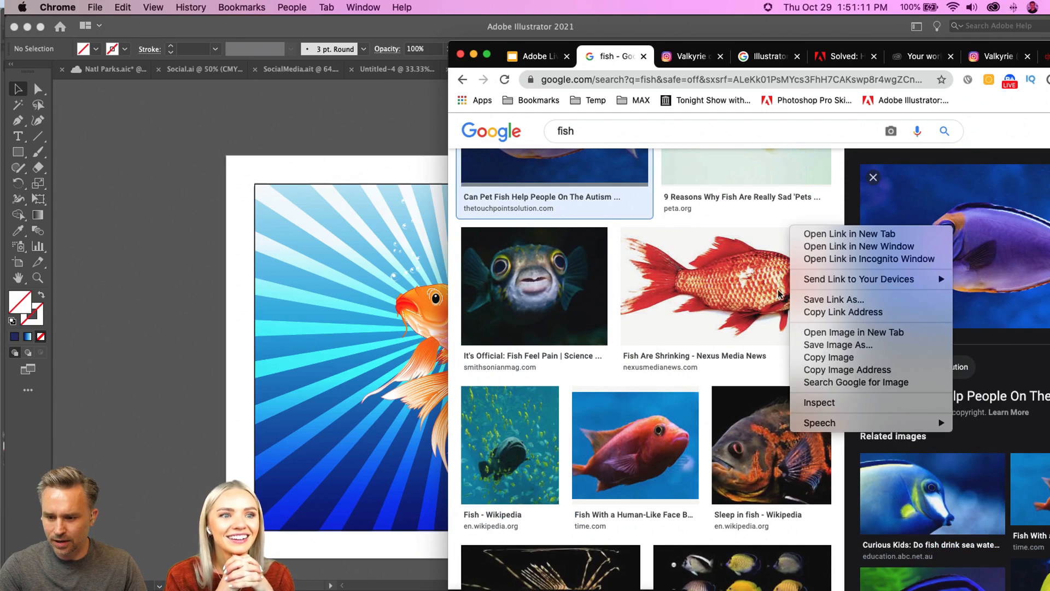
{"action": "left_click", "coordinate": [826, 357]}
{"action": "left_click", "coordinate": [170, 272]}
{"action": "key", "text": "super+v"}
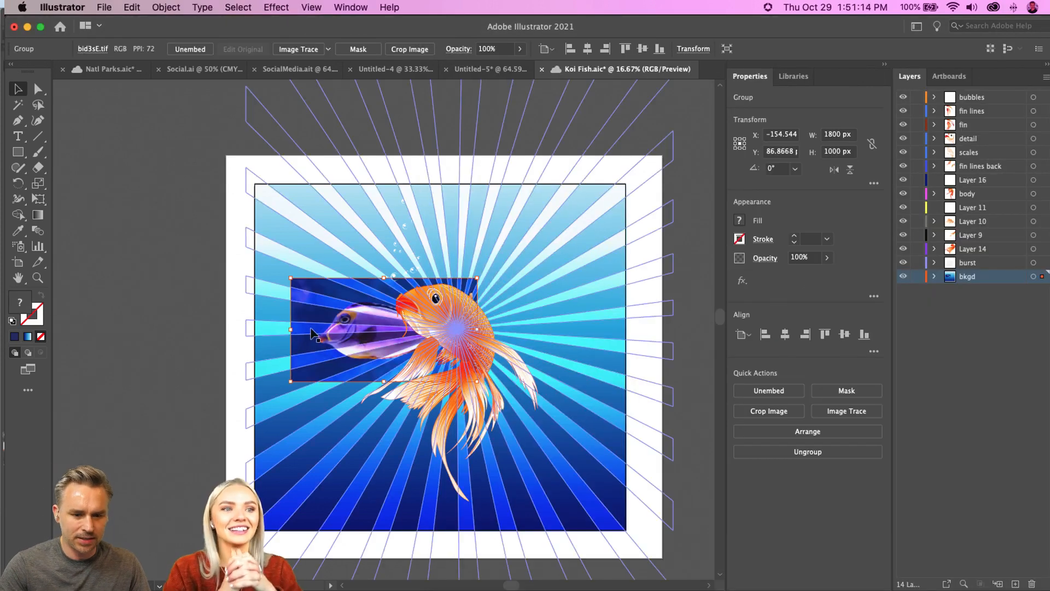
Step: Move the pasted fish photo off the koi artwork to the empty canvas above the artboard's upper-left corner
{"action": "left_click_drag", "start_coordinate": [310, 273], "coordinate": [170, 67]}
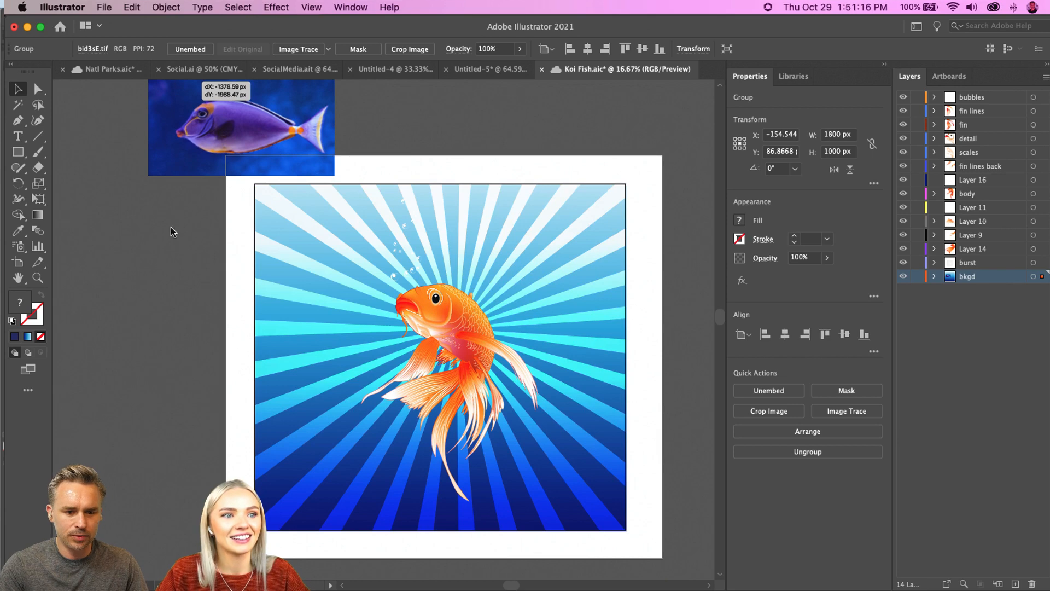
{"action": "left_click_drag", "start_coordinate": [175, 188], "coordinate": [285, 206]}
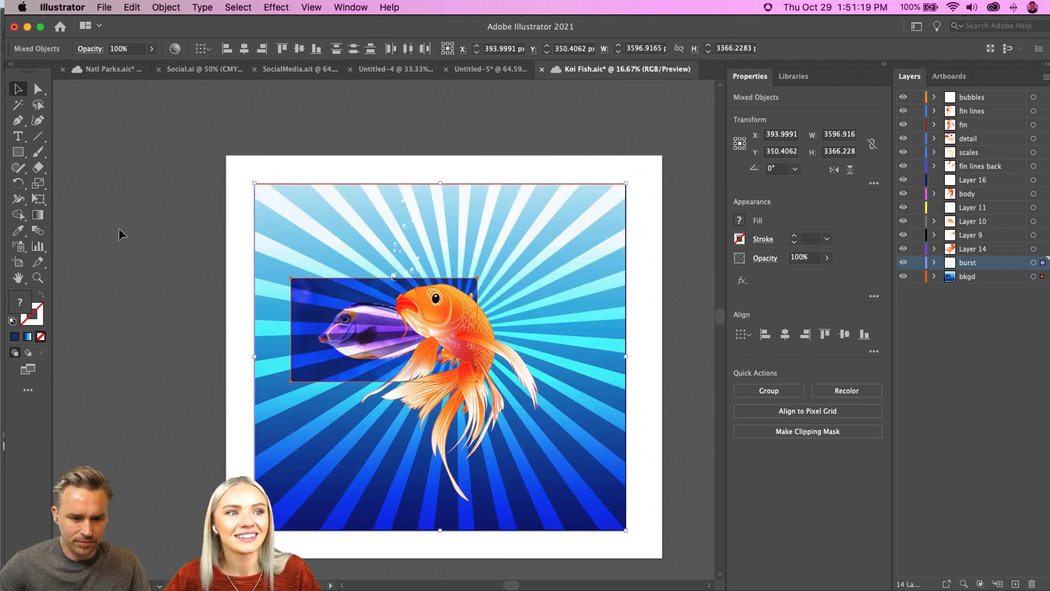
{"action": "left_click", "coordinate": [146, 232]}
{"action": "left_click_drag", "start_coordinate": [316, 289], "coordinate": [164, 104]}
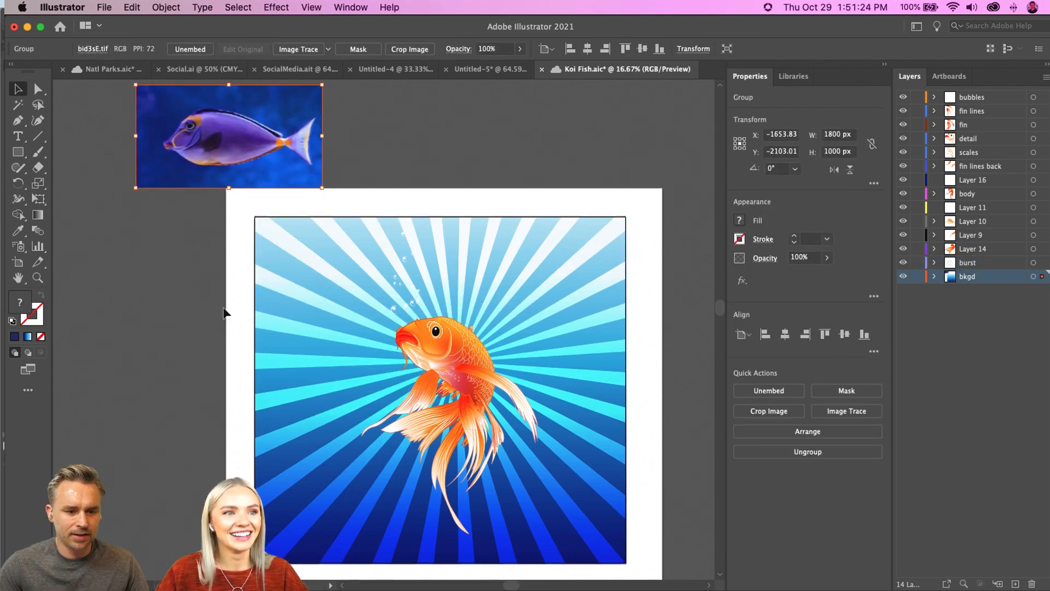
Step: Select the whole koi artwork, leaving out the fish photo, and open Recolor Artwork for it
{"action": "left_click_drag", "start_coordinate": [205, 192], "coordinate": [646, 586]}
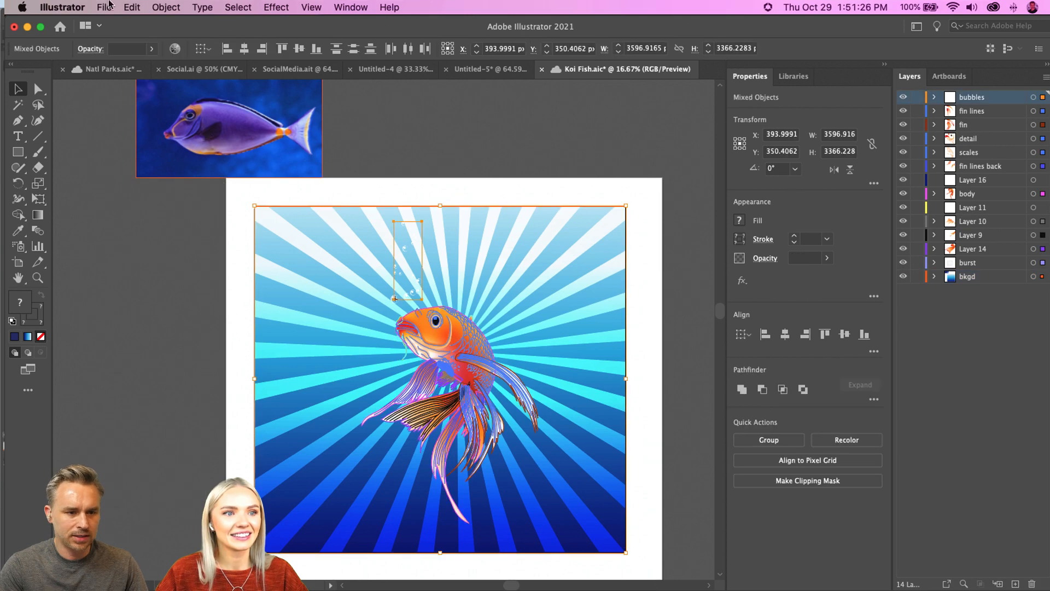
{"action": "left_click", "coordinate": [104, 7]}
{"action": "mouse_move", "coordinate": [131, 234]}
{"action": "mouse_move", "coordinate": [132, 7]}
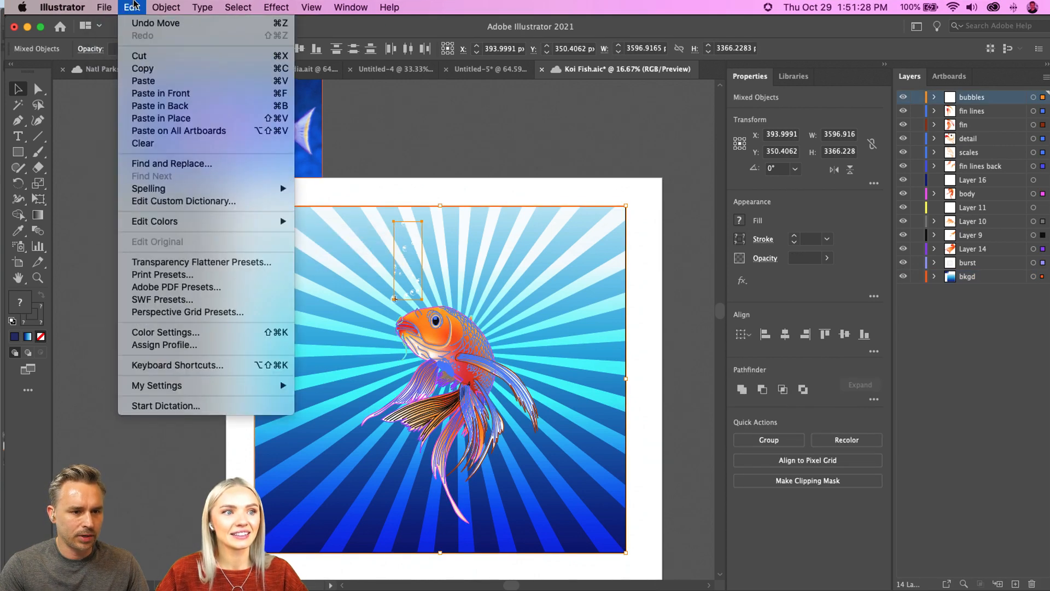
{"action": "mouse_move", "coordinate": [184, 221]}
{"action": "left_click", "coordinate": [327, 222]}
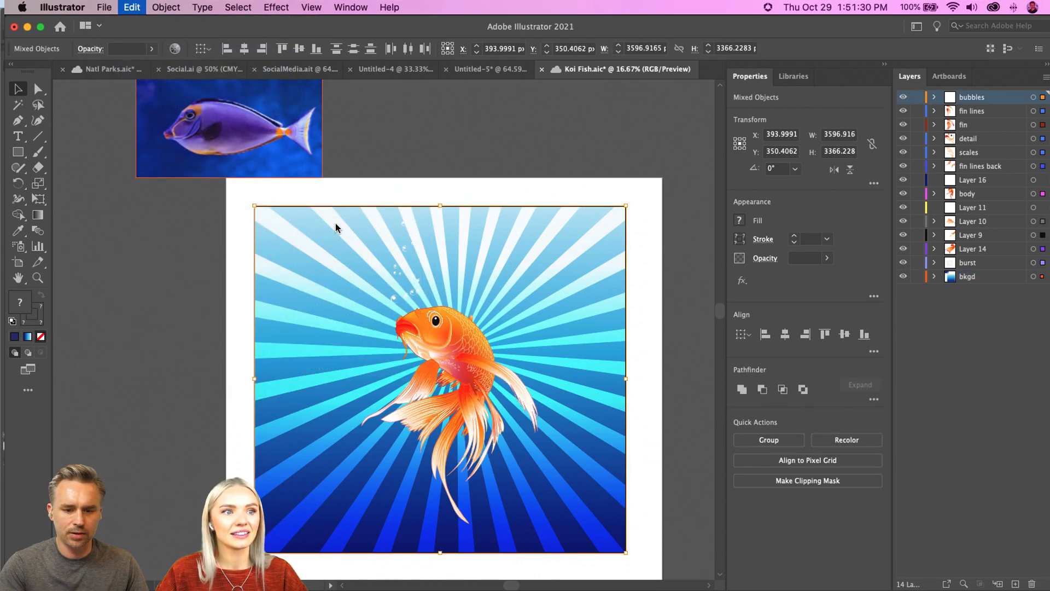
{"action": "left_click_drag", "start_coordinate": [373, 141], "coordinate": [477, 91]}
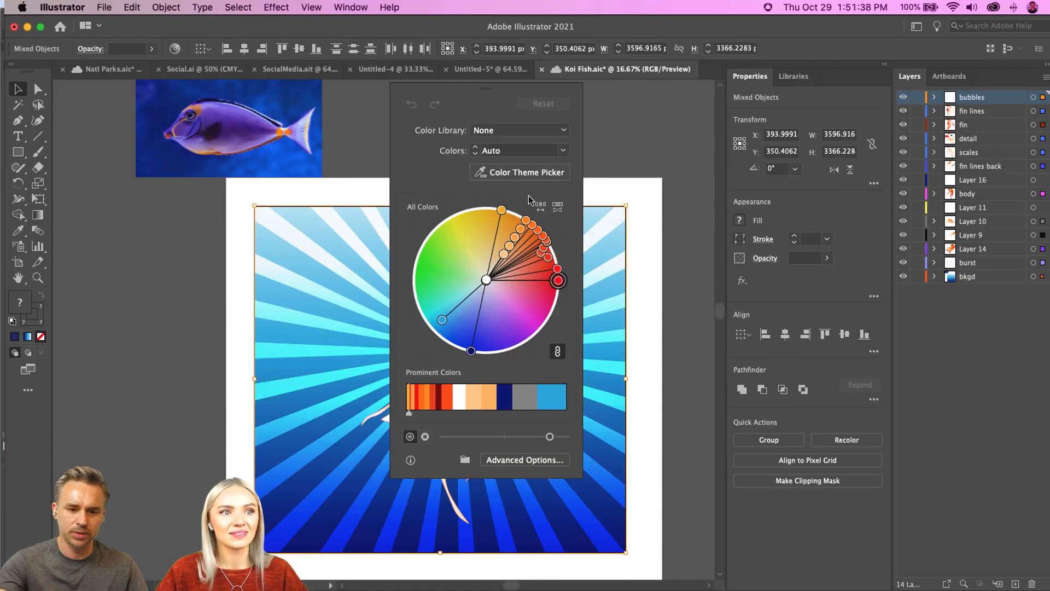
Step: Recolor the koi artwork with the color theme sampled from the purple fish photo, keeping the recolor controls clear of the koi
{"action": "left_click", "coordinate": [521, 170]}
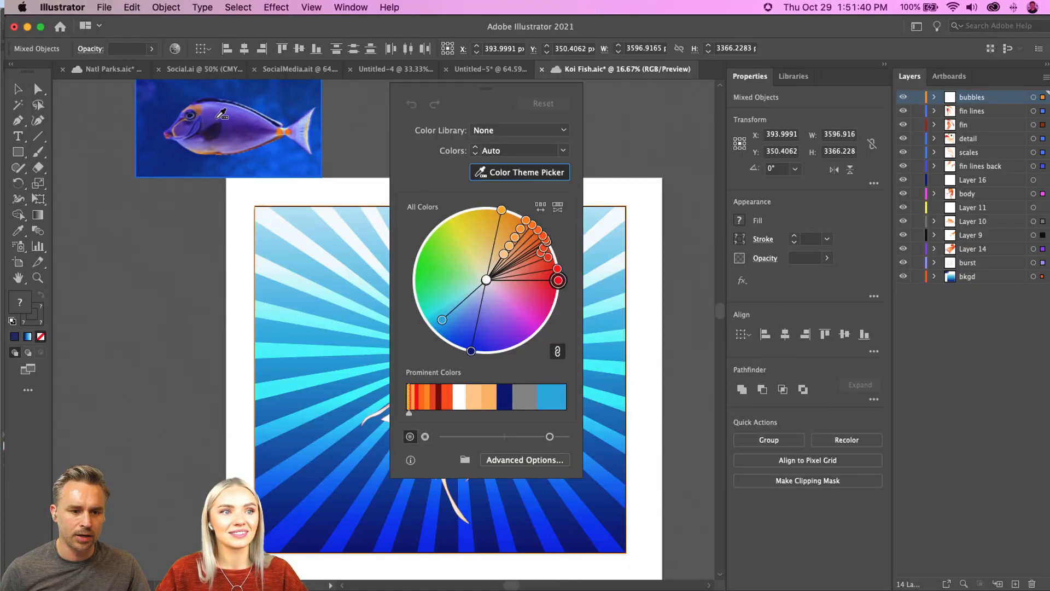
{"action": "left_click", "coordinate": [222, 113]}
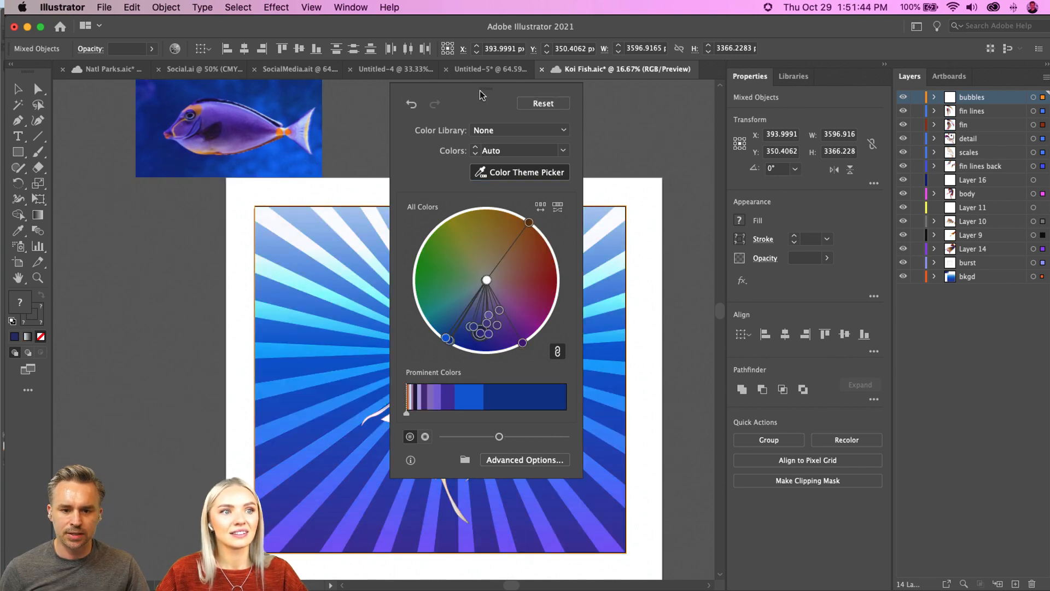
{"action": "left_click_drag", "start_coordinate": [480, 95], "coordinate": [165, 195]}
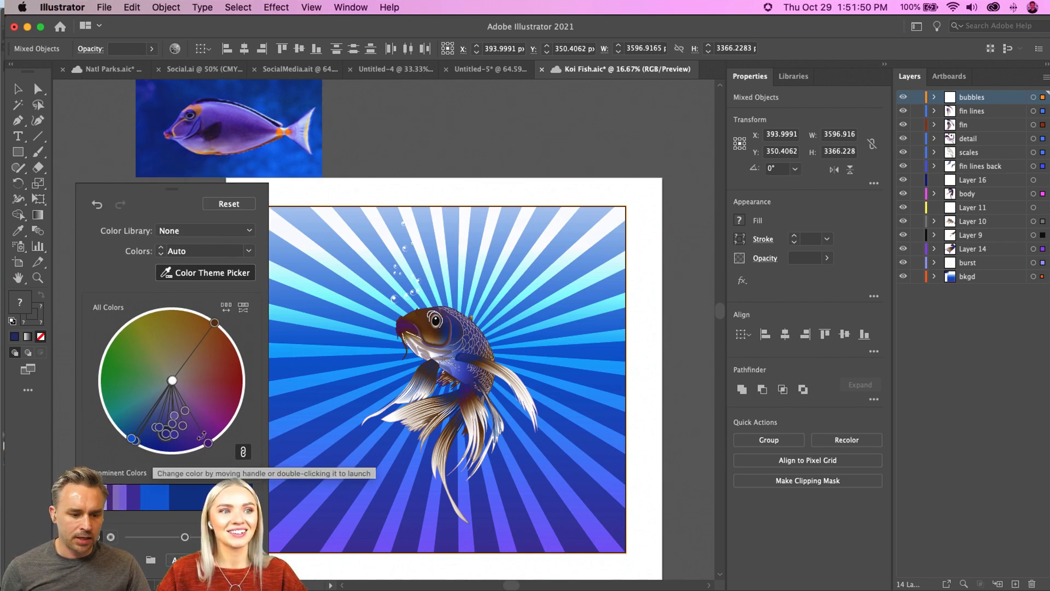
Step: Rotate the linked colors on the color wheel towards magenta and back to blue-violet, and leave the recolor controls
{"action": "left_click_drag", "start_coordinate": [209, 445], "coordinate": [232, 424]}
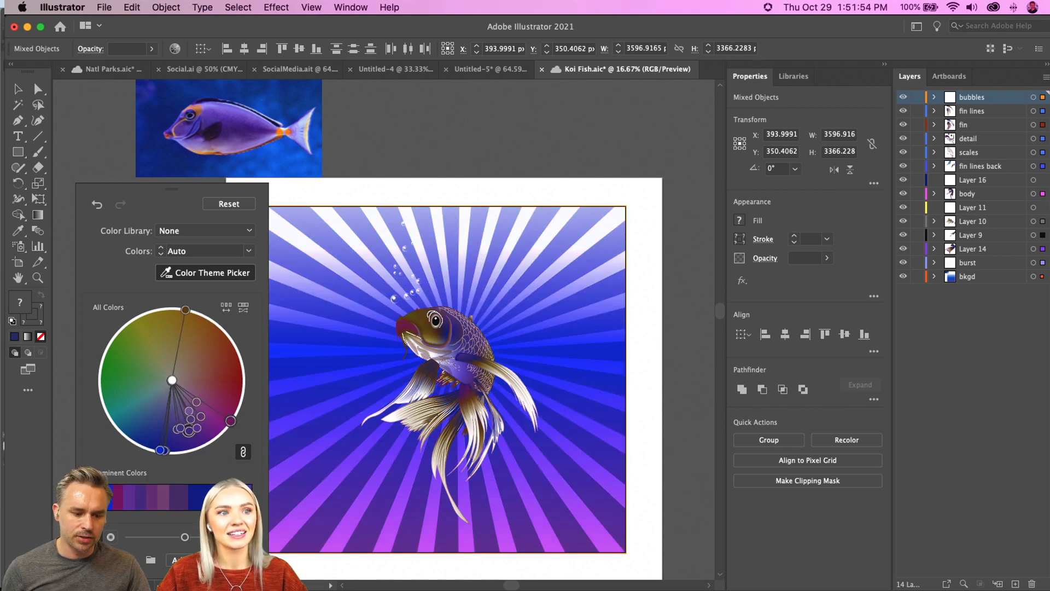
{"action": "left_click_drag", "start_coordinate": [230, 421], "coordinate": [213, 438]}
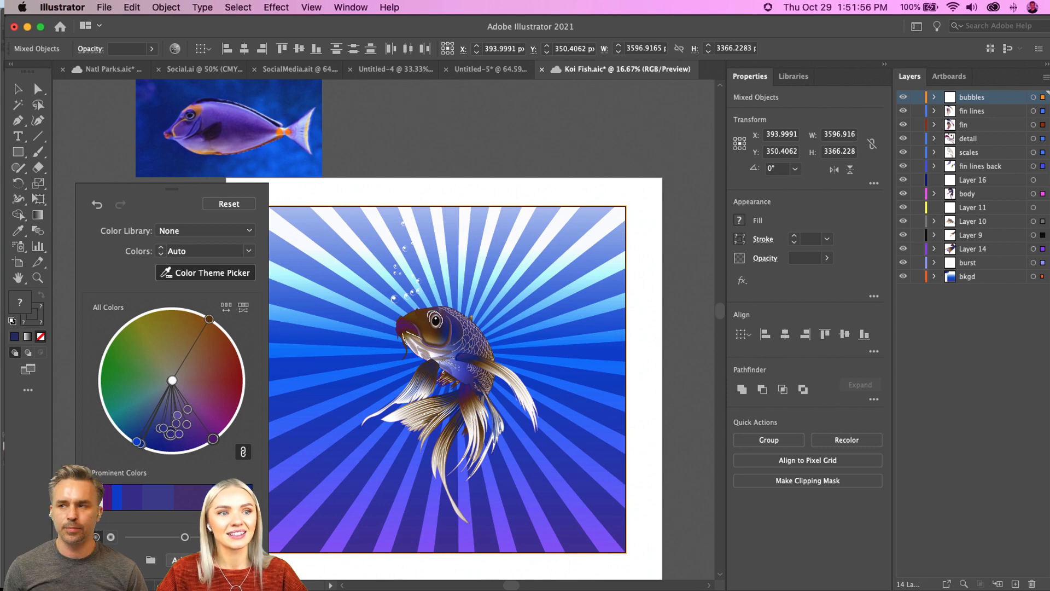
{"action": "key", "text": "Escape"}
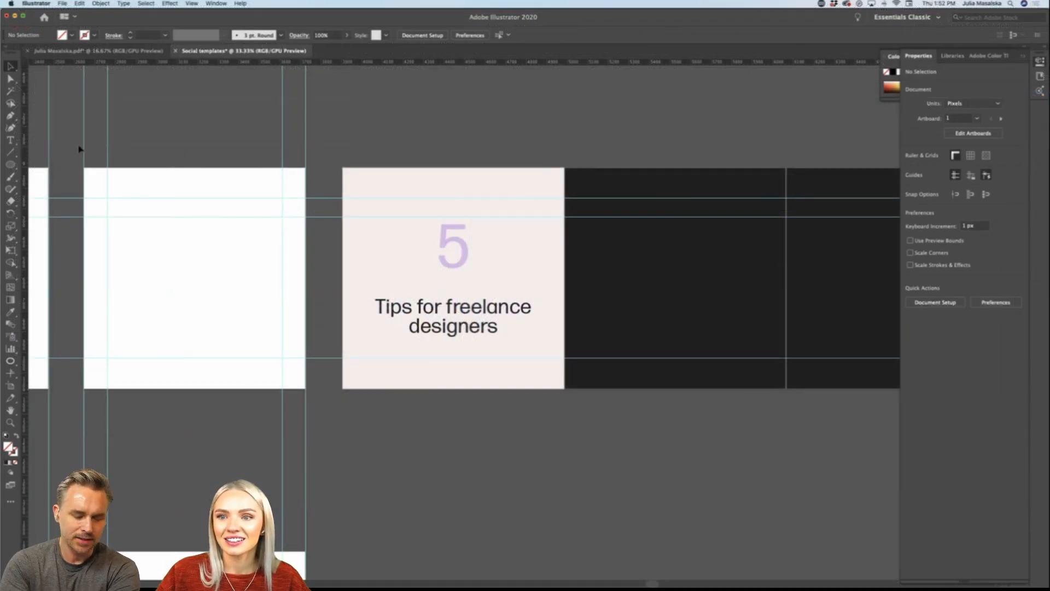
Step: Copy the vertical layout guides onto the "5 Tips for freelance designers" artboard in the Social templates document and align them to its edges
{"action": "left_click_drag", "start_coordinate": [80, 149], "coordinate": [375, 134]}
{"action": "scroll", "coordinate": [376, 134], "scroll_direction": "right", "scroll_amount": 5}
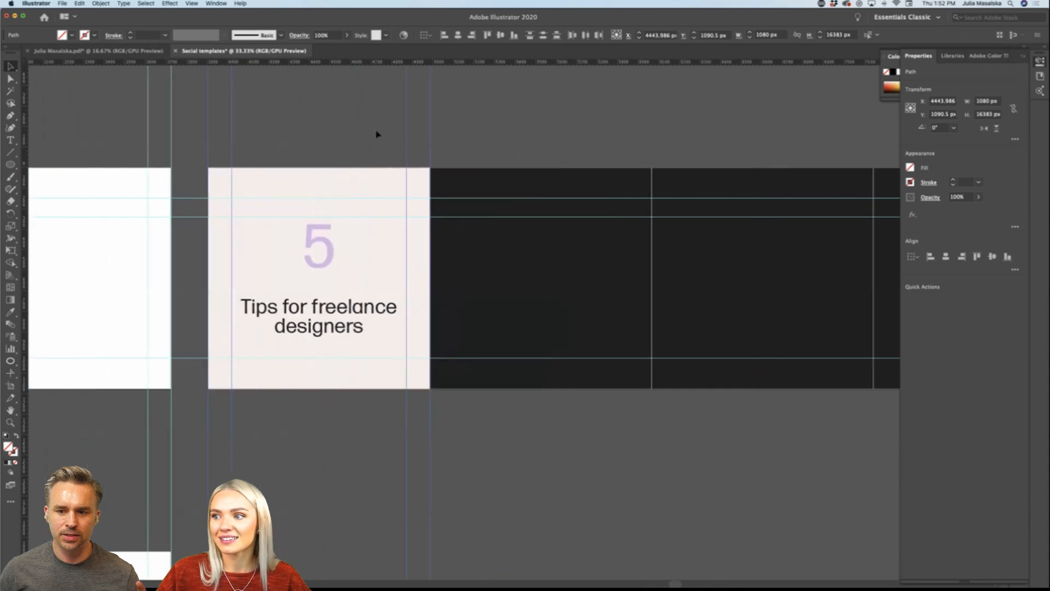
{"action": "scroll", "coordinate": [425, 177], "scroll_direction": "up", "scroll_amount": 1}
{"action": "scroll", "coordinate": [426, 176], "scroll_direction": "down", "scroll_amount": 1}
{"action": "scroll", "coordinate": [425, 177], "scroll_direction": "up", "scroll_amount": 1}
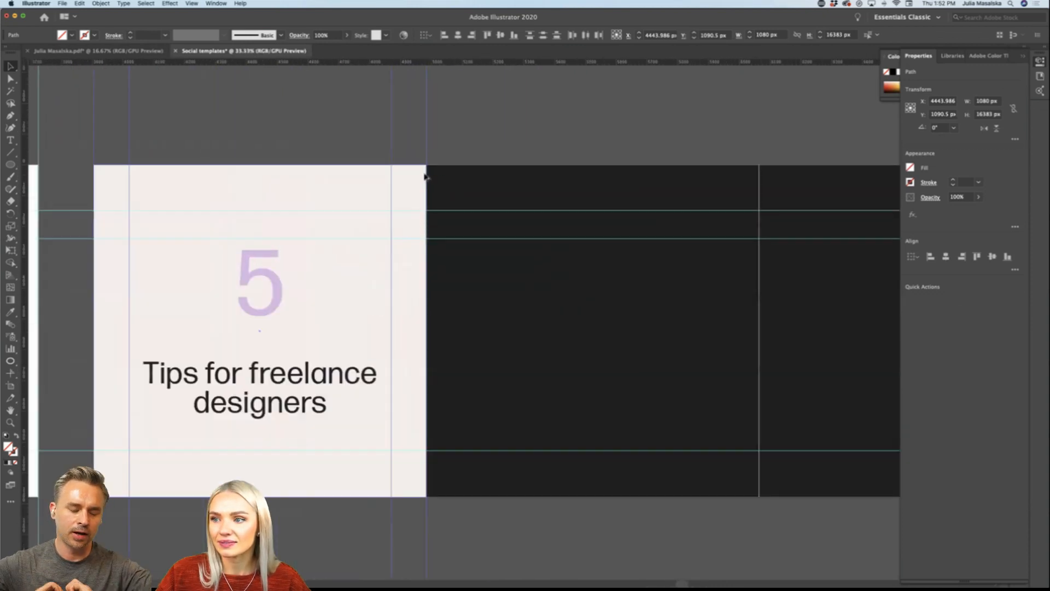
{"action": "scroll", "coordinate": [425, 176], "scroll_direction": "up", "scroll_amount": 6}
{"action": "left_click_drag", "start_coordinate": [441, 97], "coordinate": [444, 95]}
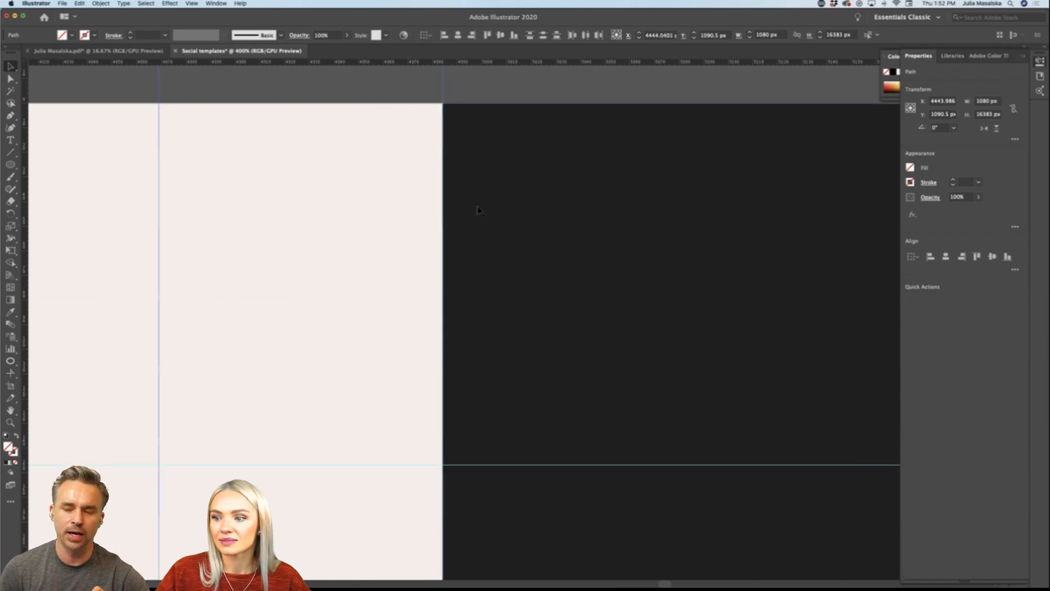
{"action": "scroll", "coordinate": [477, 209], "scroll_direction": "down", "scroll_amount": 8}
{"action": "scroll", "coordinate": [437, 178], "scroll_direction": "right", "scroll_amount": 2}
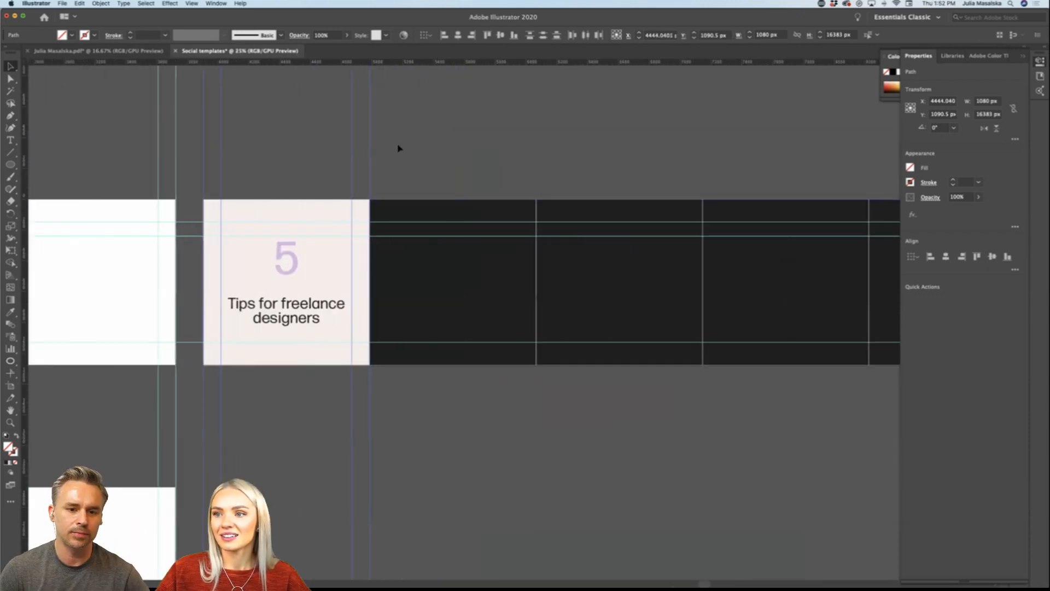
Step: Duplicate the vertical guides from the "5 Tips" cover onto the first three dark carousel artboards
{"action": "left_click_drag", "start_coordinate": [221, 170], "coordinate": [389, 170]}
{"action": "scroll", "coordinate": [388, 171], "scroll_direction": "right", "scroll_amount": 4}
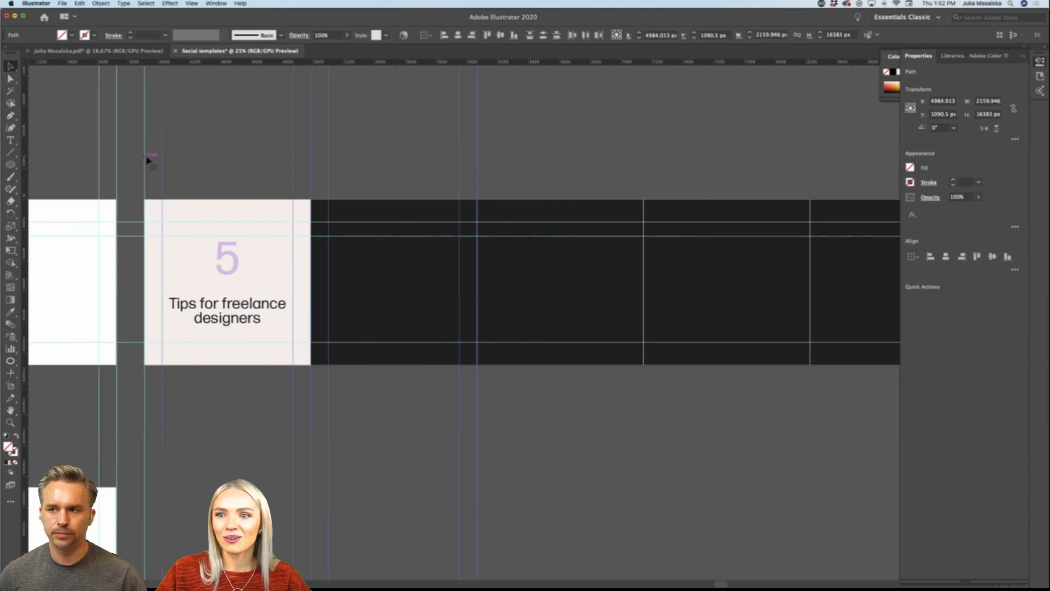
{"action": "left_click_drag", "start_coordinate": [145, 159], "coordinate": [475, 157]}
{"action": "scroll", "coordinate": [476, 158], "scroll_direction": "right", "scroll_amount": 1}
{"action": "scroll", "coordinate": [476, 158], "scroll_direction": "right", "scroll_amount": 12}
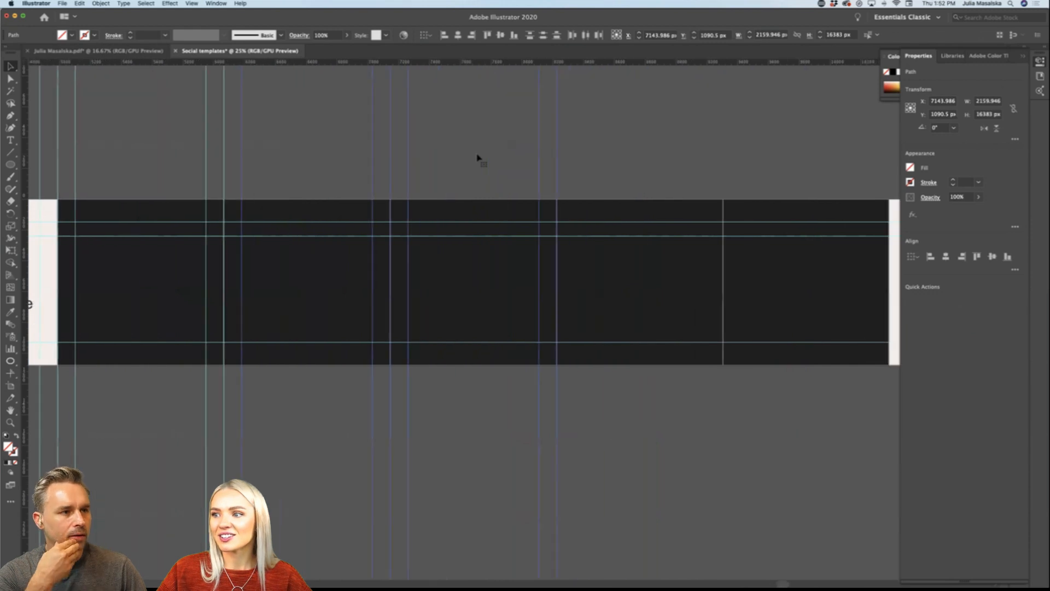
Step: Duplicate the vertical guides across the remaining carousel artboards and delete the surplus guide beyond the last one
{"action": "scroll", "coordinate": [477, 158], "scroll_direction": "down", "scroll_amount": 2}
{"action": "scroll", "coordinate": [477, 157], "scroll_direction": "left", "scroll_amount": 6}
{"action": "scroll", "coordinate": [477, 158], "scroll_direction": "right", "scroll_amount": 3}
{"action": "scroll", "coordinate": [477, 158], "scroll_direction": "up", "scroll_amount": 2}
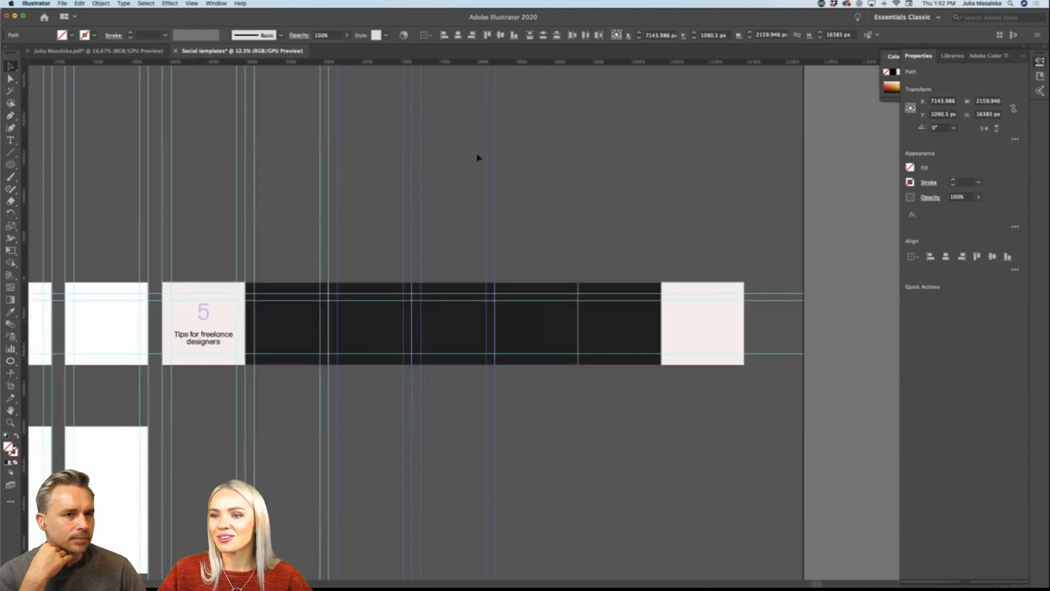
{"action": "scroll", "coordinate": [476, 158], "scroll_direction": "down", "scroll_amount": 1}
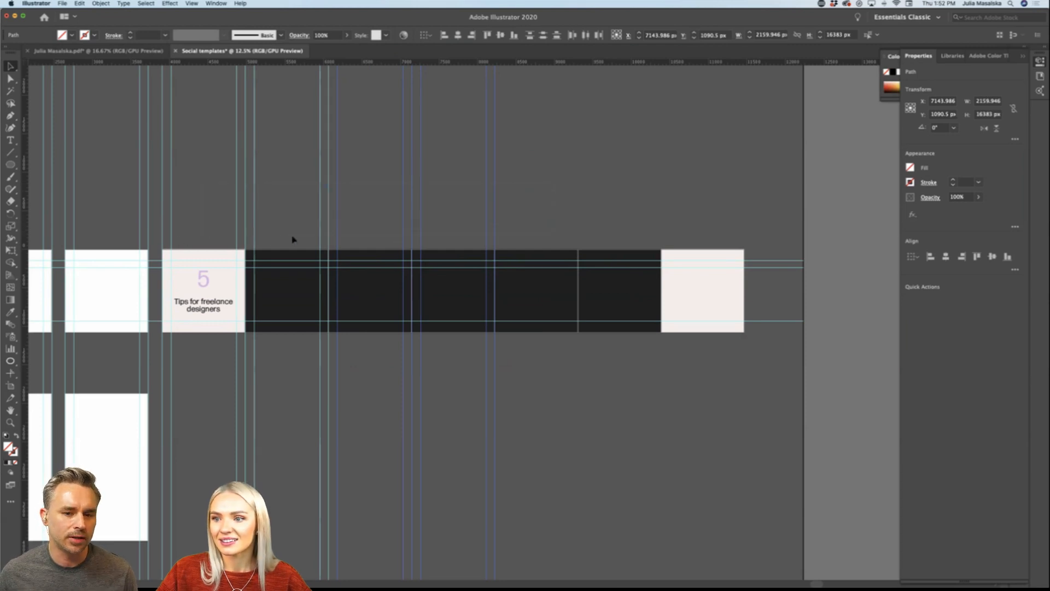
{"action": "left_click", "coordinate": [543, 193]}
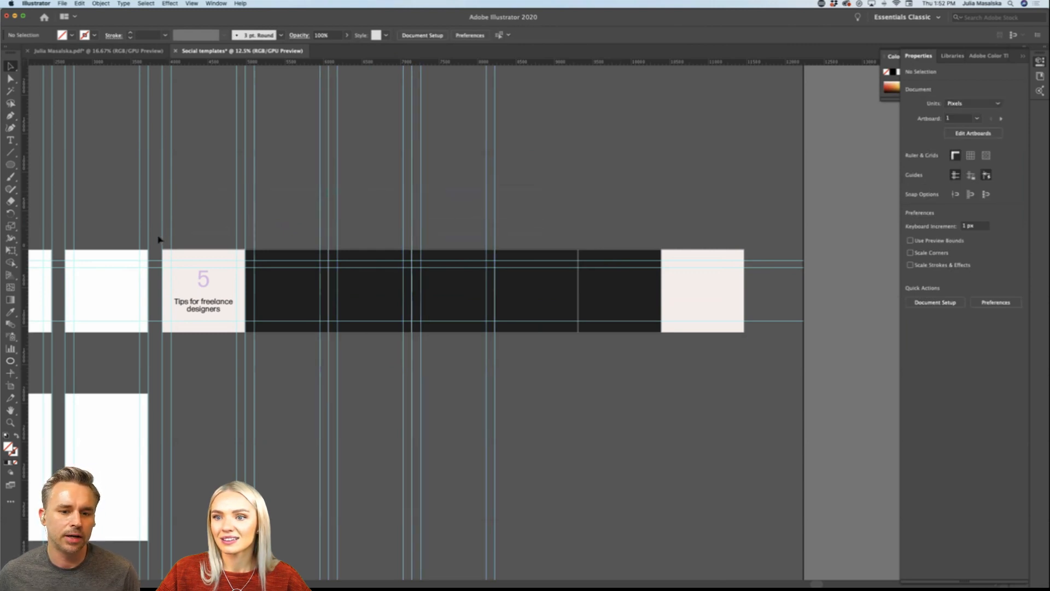
{"action": "left_click_drag", "start_coordinate": [163, 237], "coordinate": [495, 230]}
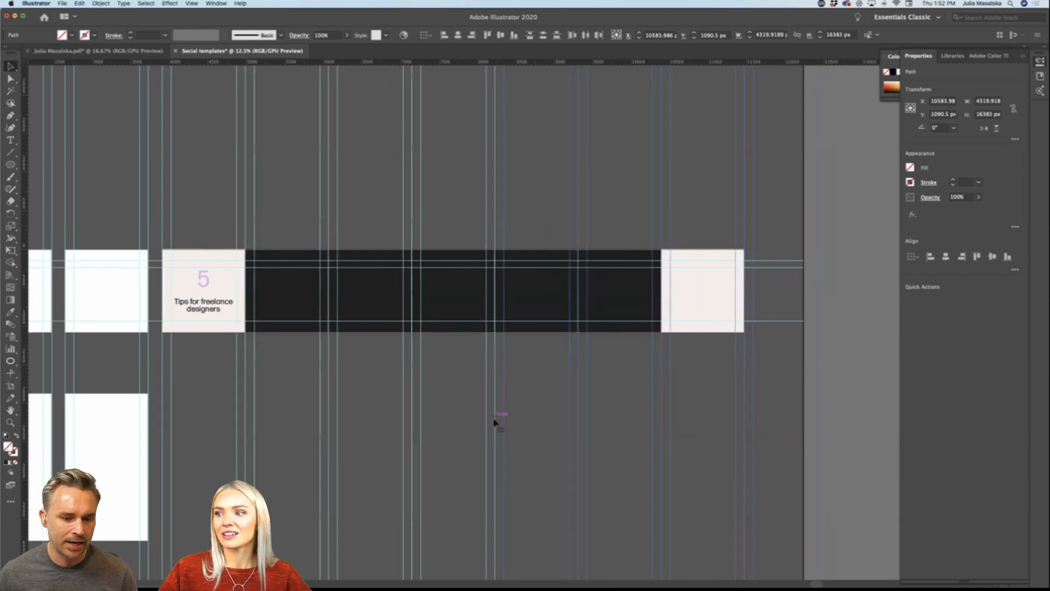
{"action": "left_click", "coordinate": [768, 359]}
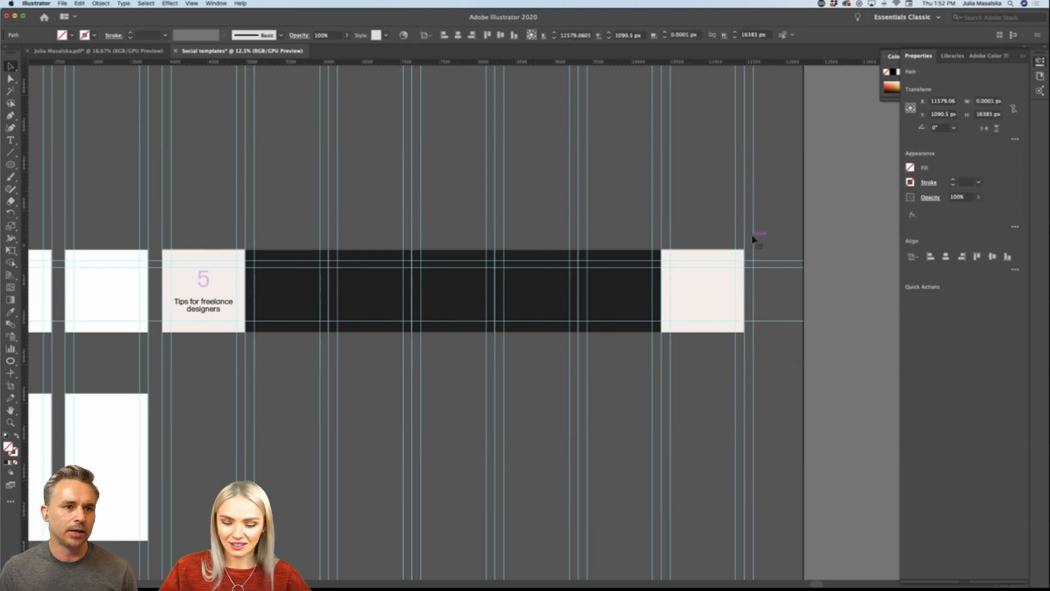
{"action": "scroll", "coordinate": [198, 336], "scroll_direction": "left", "scroll_amount": 5}
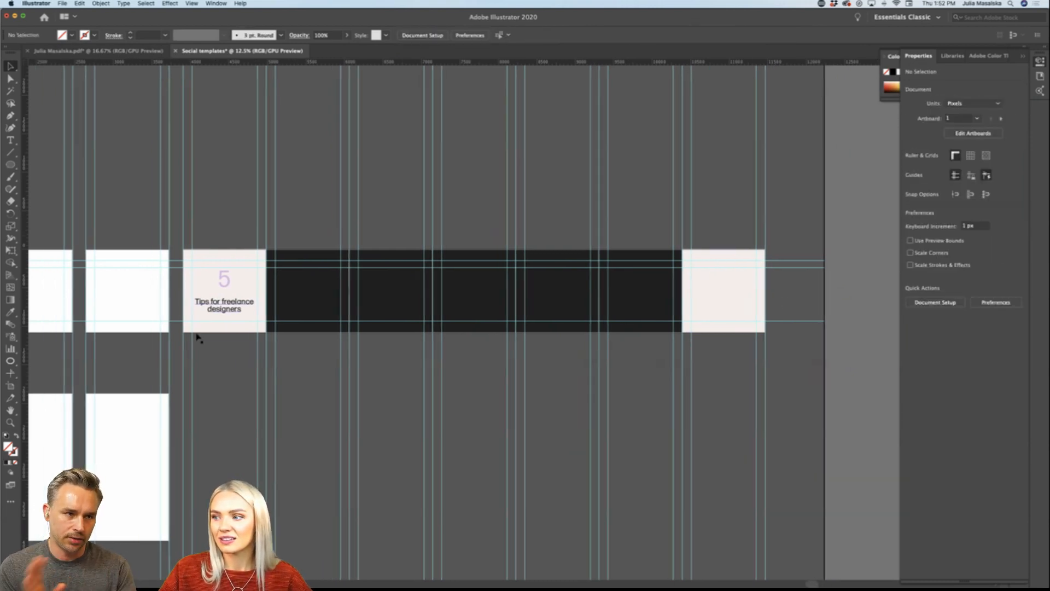
{"action": "scroll", "coordinate": [197, 336], "scroll_direction": "left", "scroll_amount": 8}
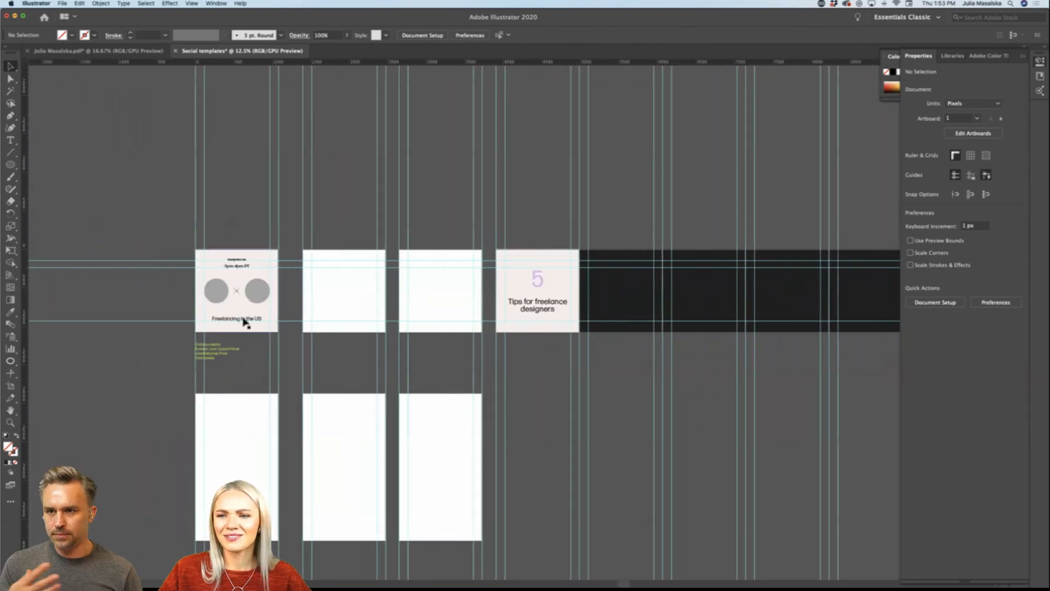
{"action": "scroll", "coordinate": [244, 321], "scroll_direction": "up", "scroll_amount": 3}
{"action": "scroll", "coordinate": [247, 323], "scroll_direction": "left", "scroll_amount": 10}
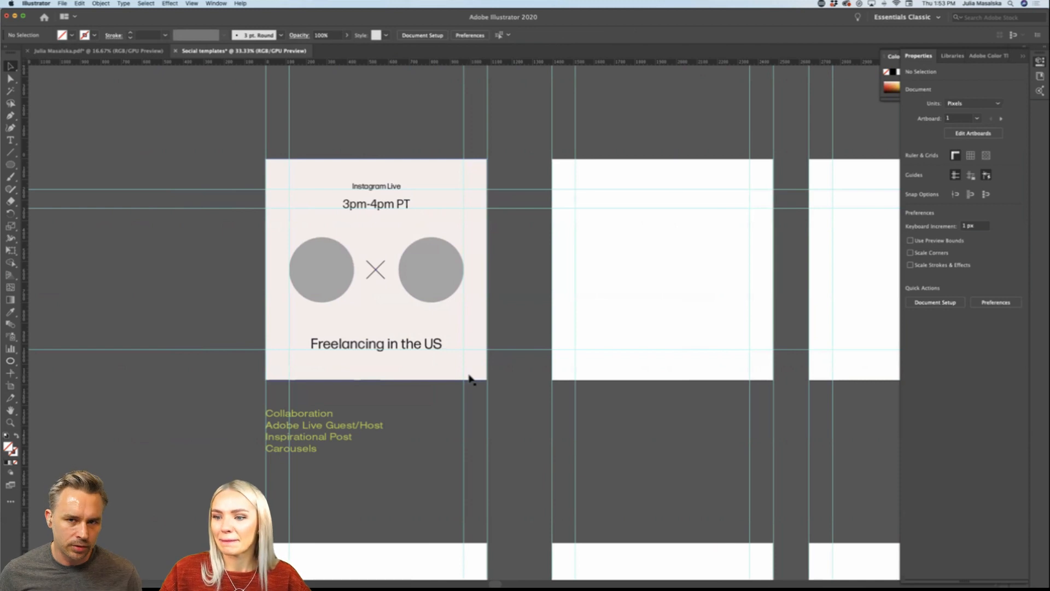
{"action": "scroll", "coordinate": [438, 448], "scroll_direction": "right", "scroll_amount": 6}
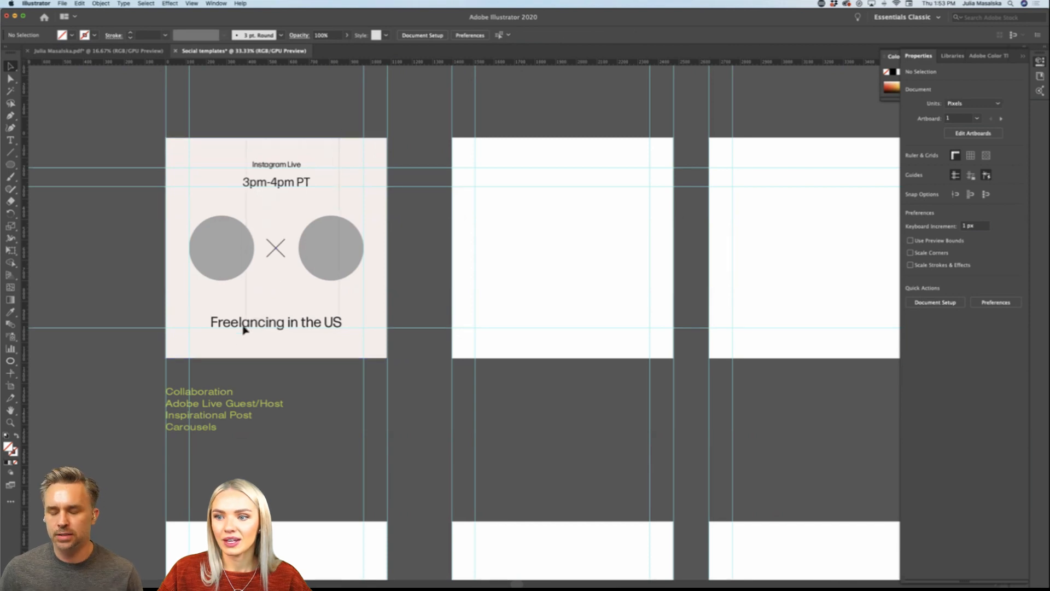
Step: Duplicate the whole "Instagram Live" layout onto the second post artboard and delete the two circles and the cross from the copy
{"action": "key", "text": "super+a"}
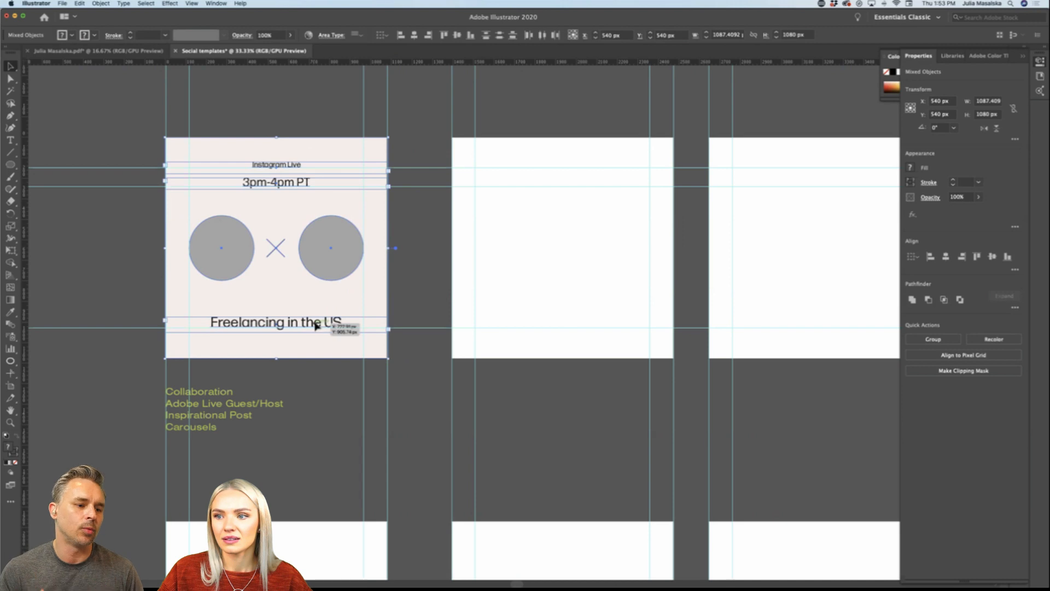
{"action": "left_click_drag", "start_coordinate": [315, 326], "coordinate": [601, 326]}
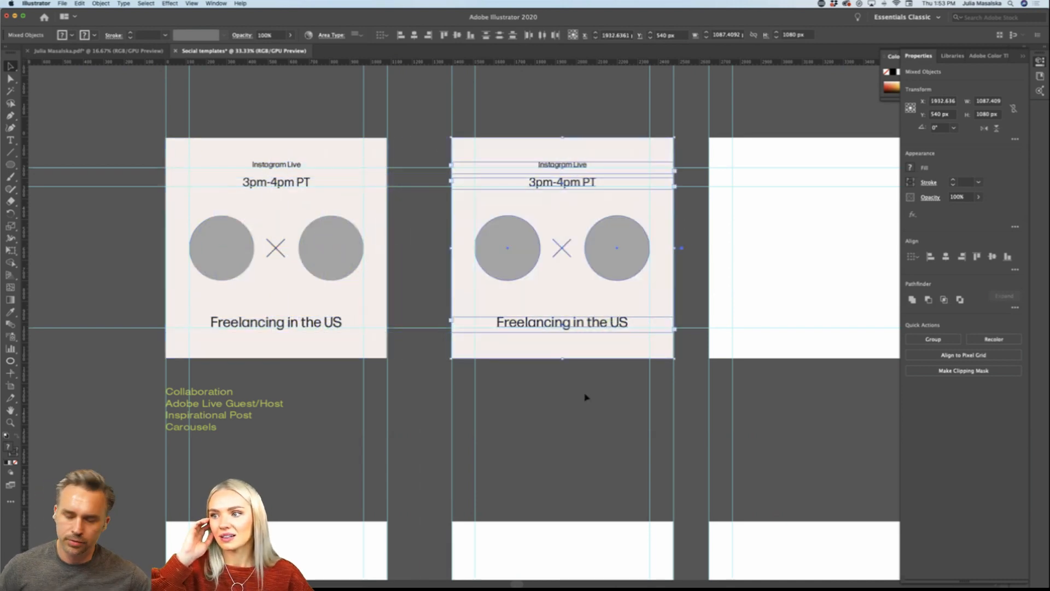
{"action": "scroll", "coordinate": [584, 396], "scroll_direction": "right", "scroll_amount": 3}
{"action": "left_click", "coordinate": [462, 394]}
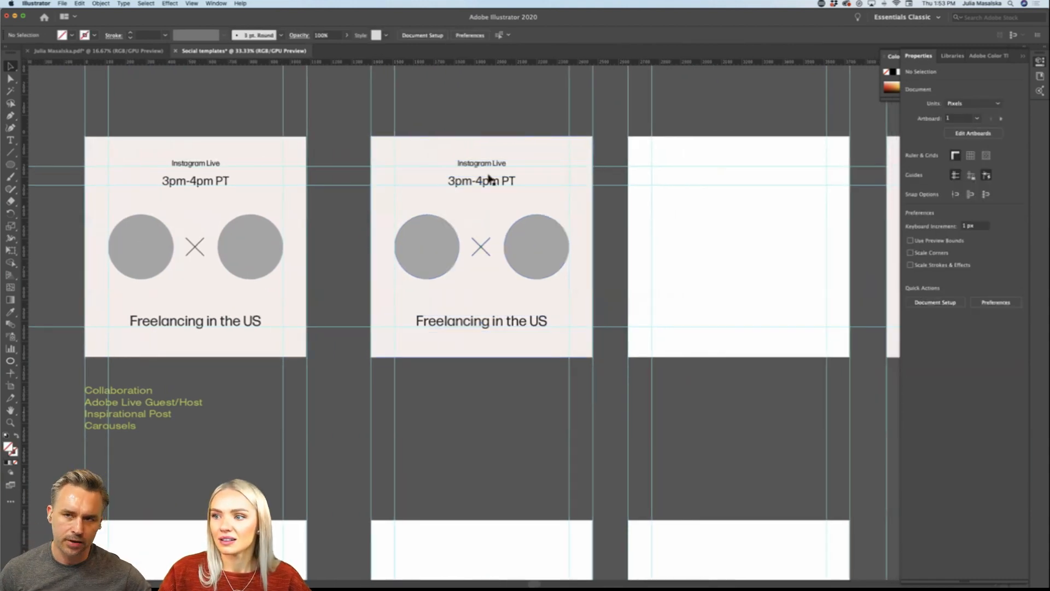
{"action": "left_click", "coordinate": [529, 241]}
{"action": "key", "text": "Delete"}
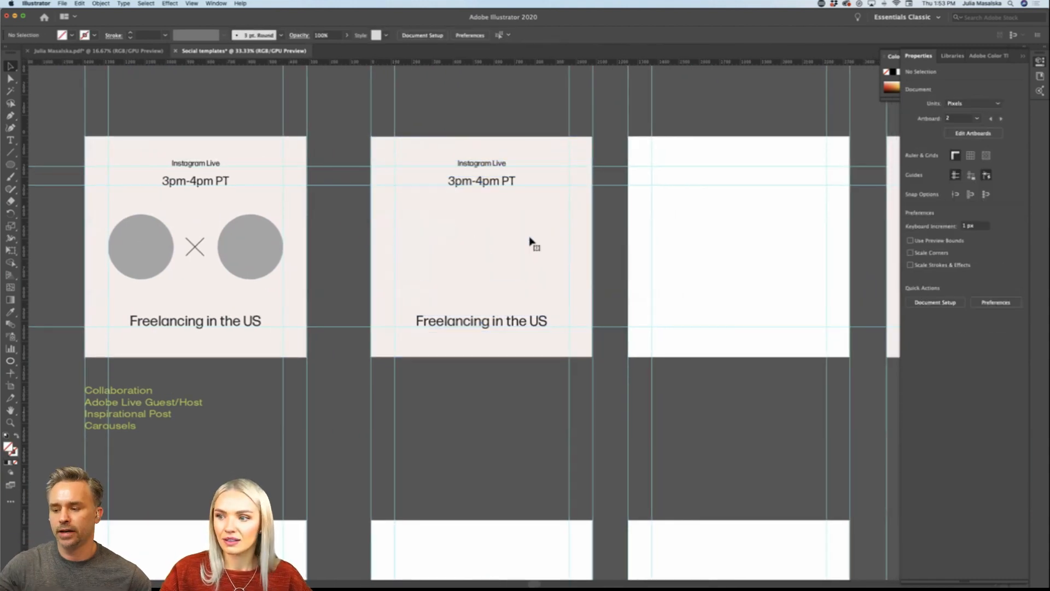
Step: Replace the bottom title on the second post artboard with "Adobe Live"
{"action": "left_click_drag", "start_coordinate": [497, 320], "coordinate": [499, 324]}
{"action": "triple_click", "coordinate": [498, 324]}
{"action": "type", "text": "Ado"}
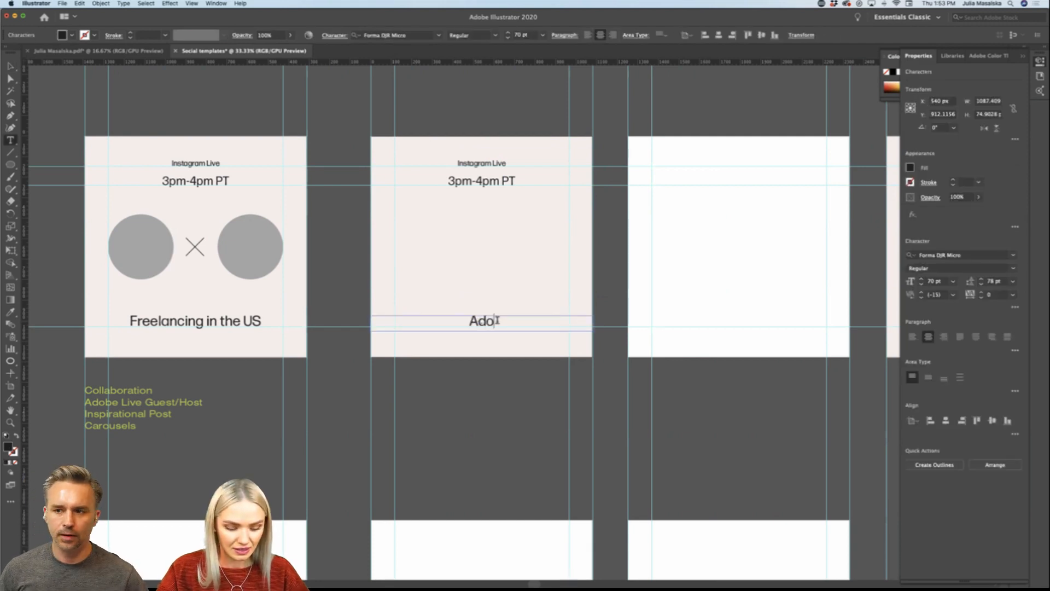
{"action": "type", "text": "be Live"}
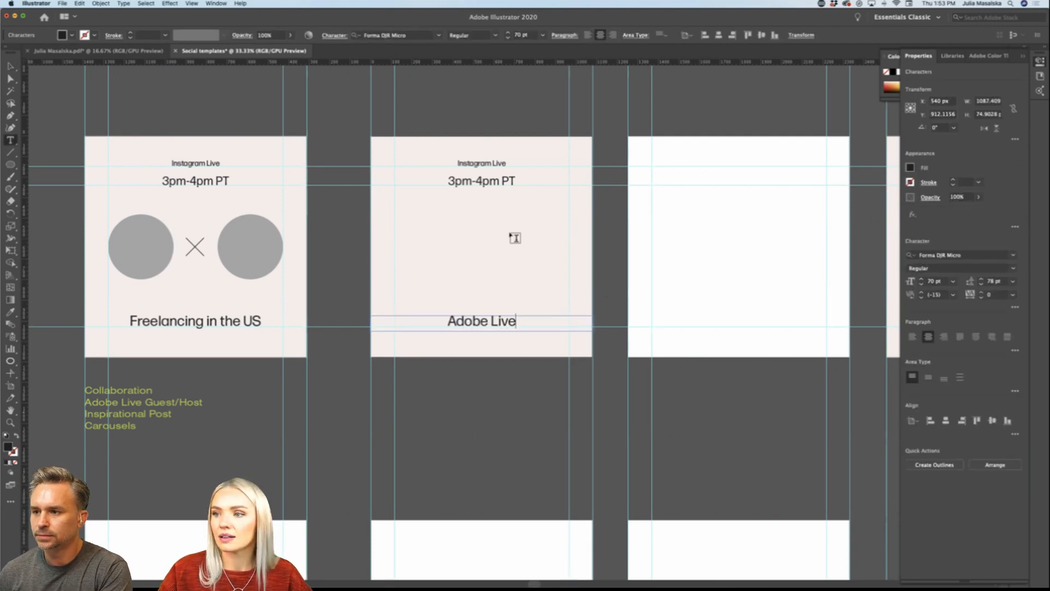
Step: On the second post artboard, change the small top label to "Adobe Live" and the bottom title to "Brand Identity"
{"action": "double_click", "coordinate": [486, 179]}
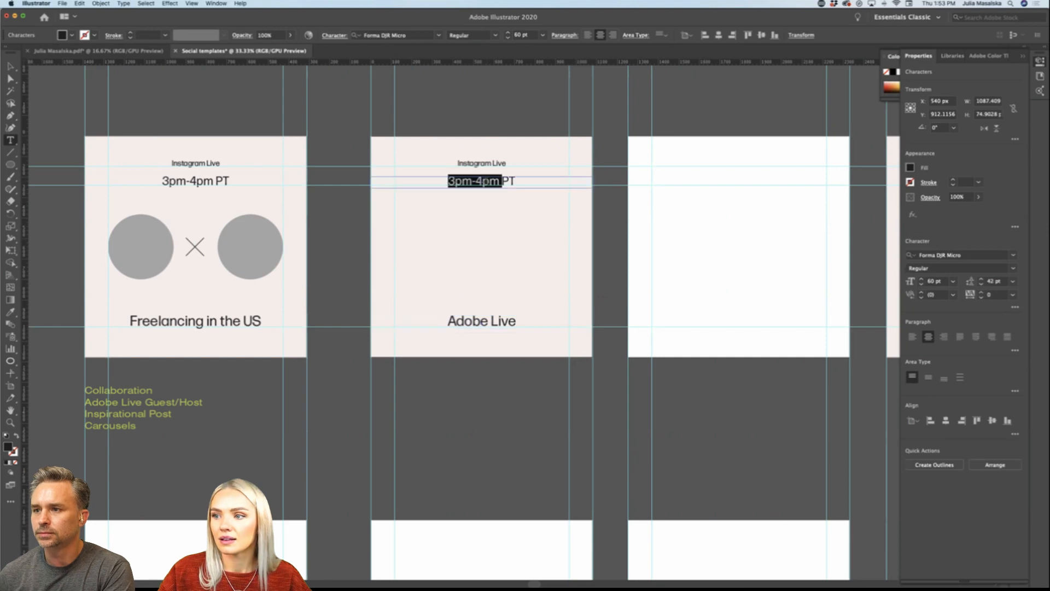
{"action": "triple_click", "coordinate": [493, 163]}
{"action": "type", "text": "Add"}
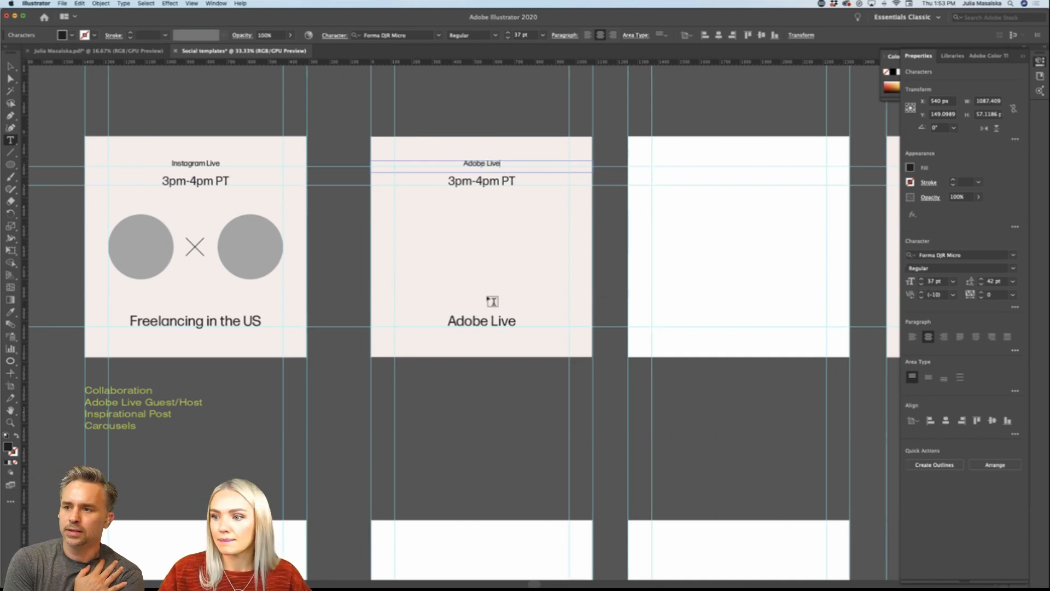
{"action": "triple_click", "coordinate": [485, 321]}
{"action": "type", "text": "B"}
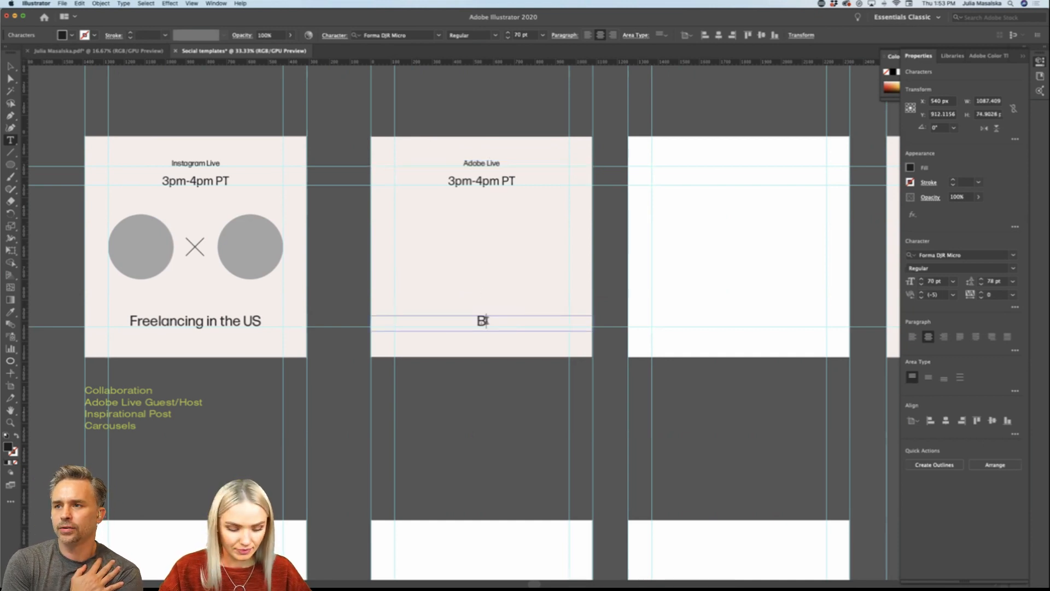
{"action": "type", "text": "rand Identity"}
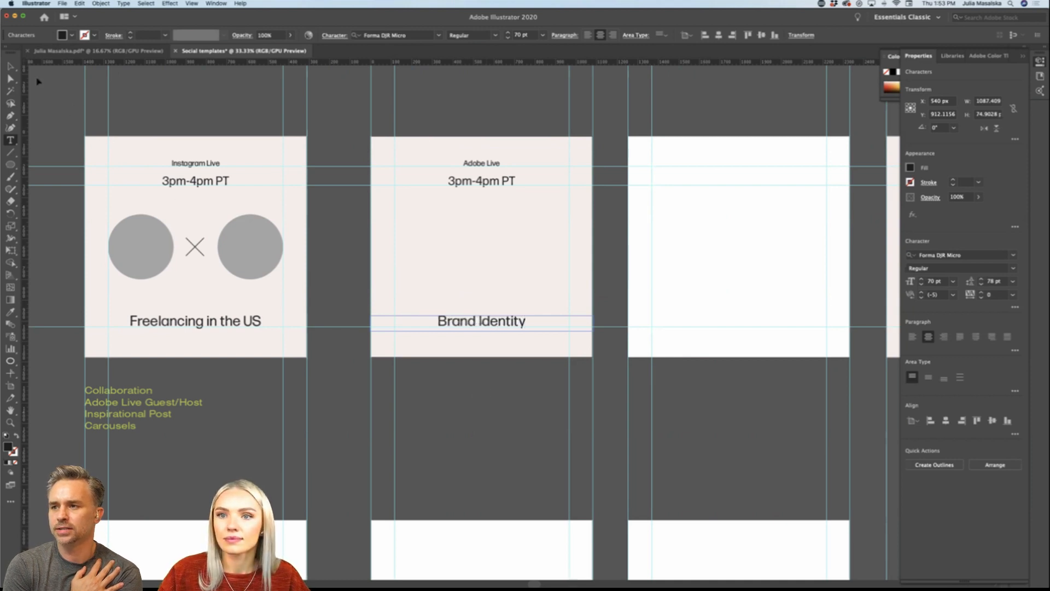
{"action": "key", "text": "Escape"}
{"action": "left_click", "coordinate": [452, 408]}
Step: Draw a circle and place it at about 562 px wide between the time and "Brand Identity" on the second artboard
{"action": "scroll", "coordinate": [452, 408], "scroll_direction": "right", "scroll_amount": 2}
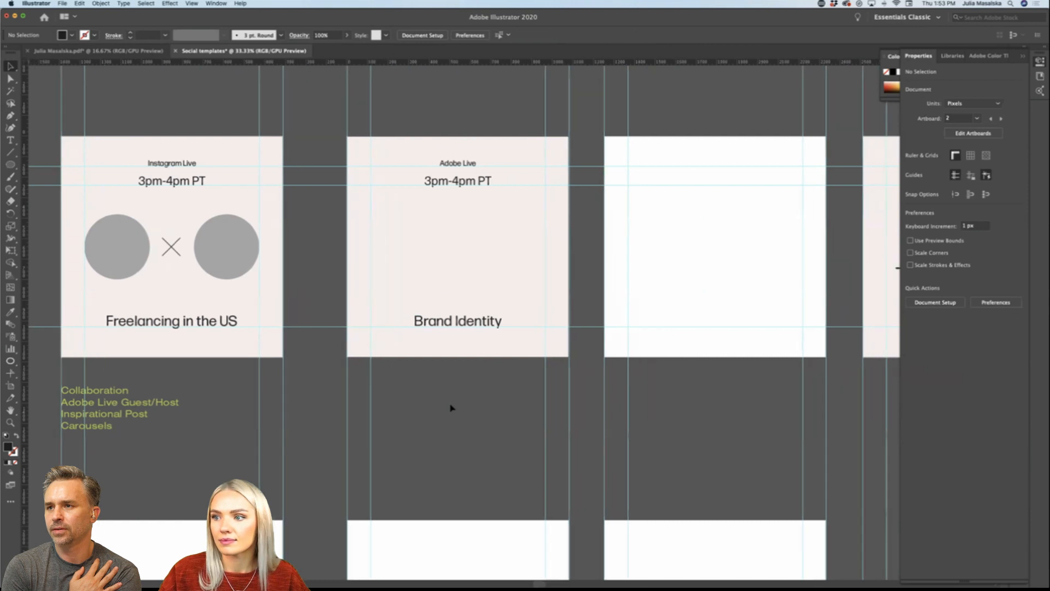
{"action": "scroll", "coordinate": [451, 407], "scroll_direction": "left", "scroll_amount": 3}
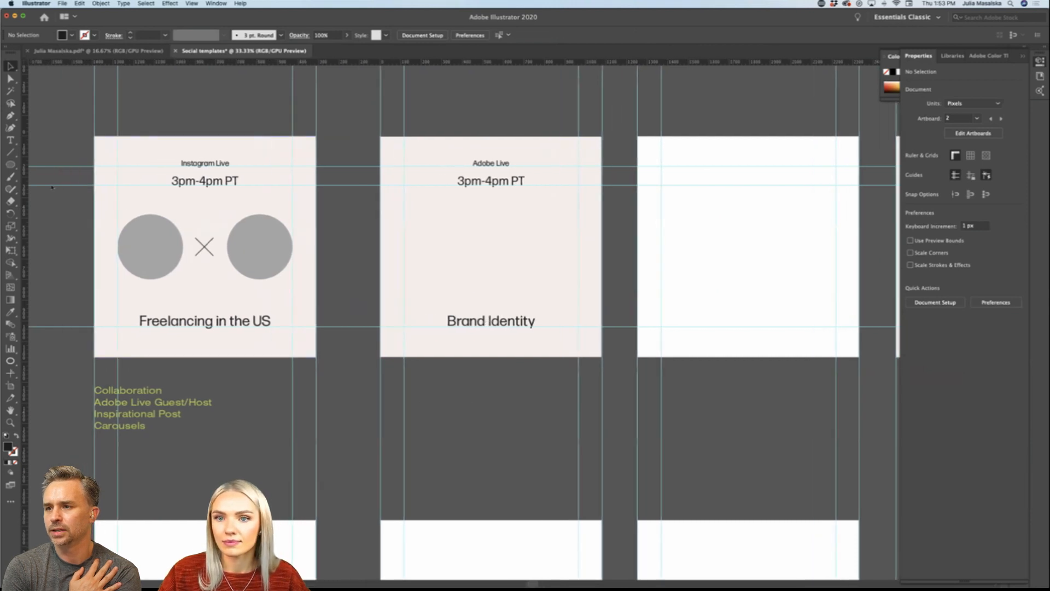
{"action": "key", "text": "l"}
{"action": "left_click_drag", "start_coordinate": [614, 136], "coordinate": [623, 299]}
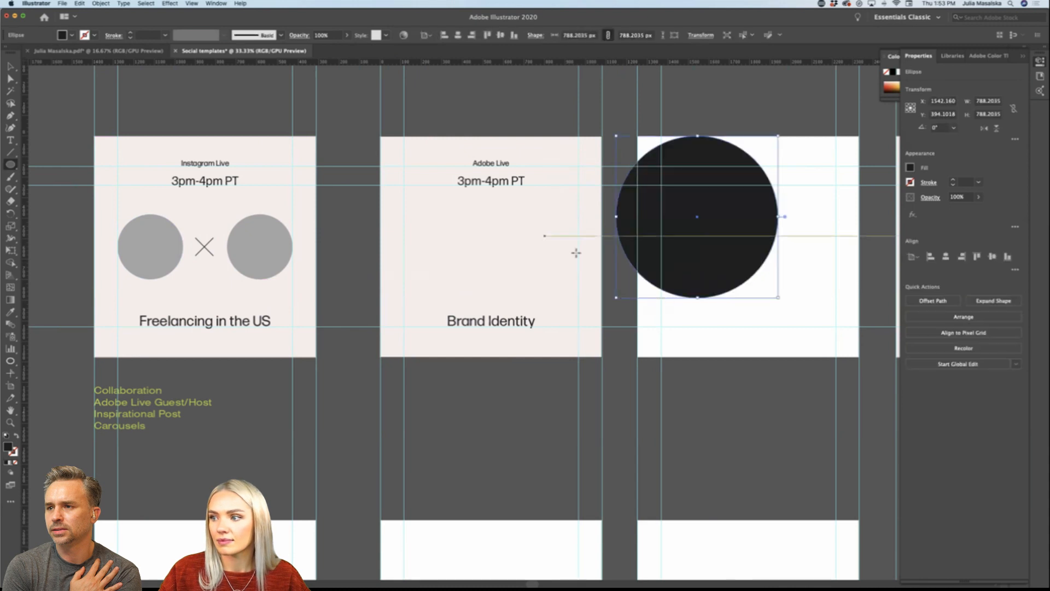
{"action": "key", "text": "v"}
{"action": "left_click_drag", "start_coordinate": [734, 224], "coordinate": [521, 256]}
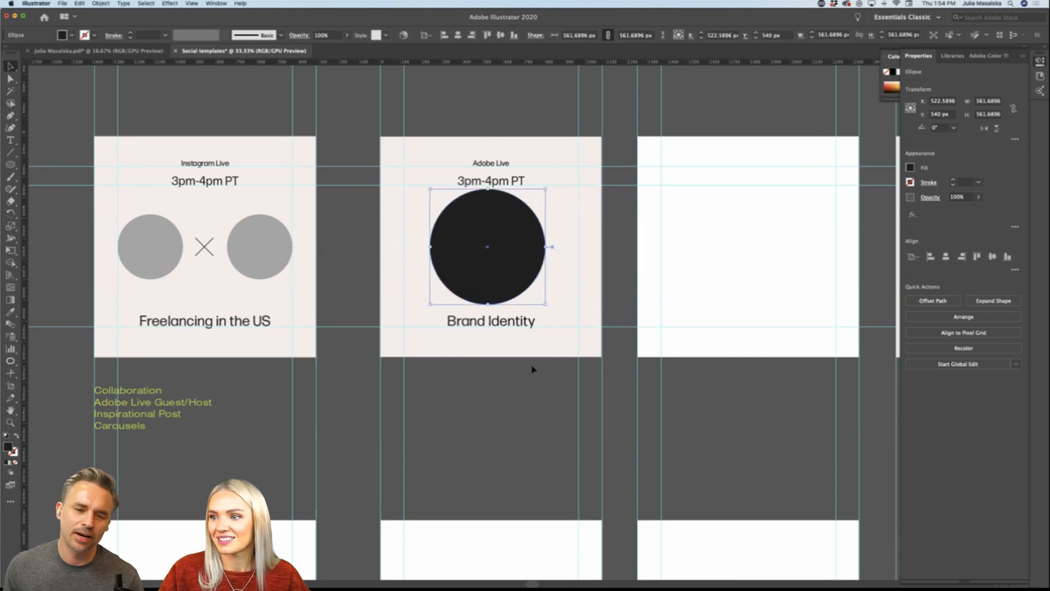
{"action": "left_click", "coordinate": [534, 377]}
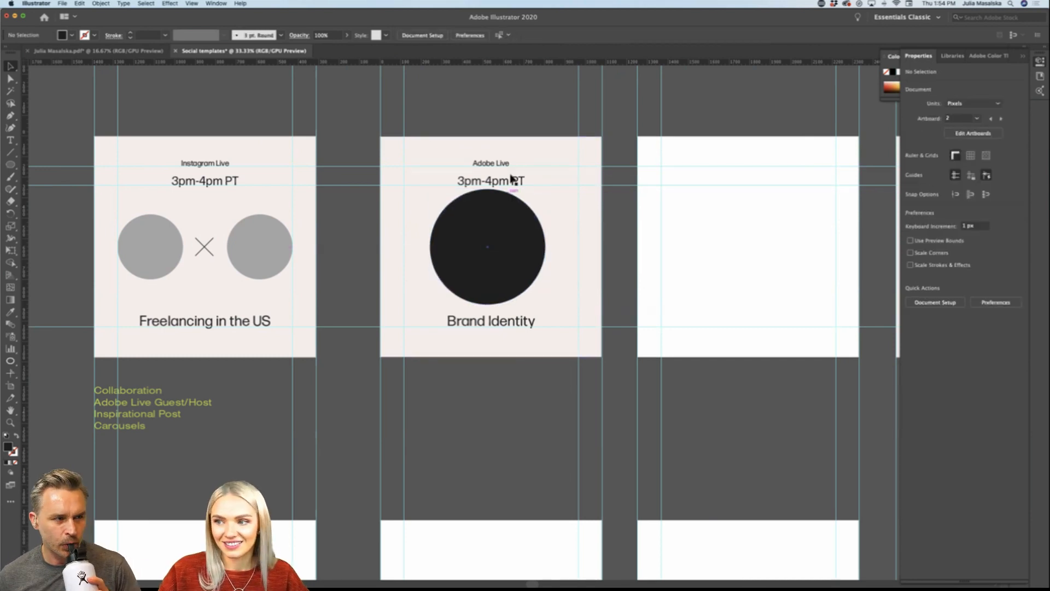
Step: Shrink the circle on the "Brand Identity" artboard to about 544 px so it clears the time text
{"action": "left_click", "coordinate": [506, 267]}
{"action": "left_click_drag", "start_coordinate": [488, 190], "coordinate": [488, 194]}
{"action": "left_click", "coordinate": [497, 388]}
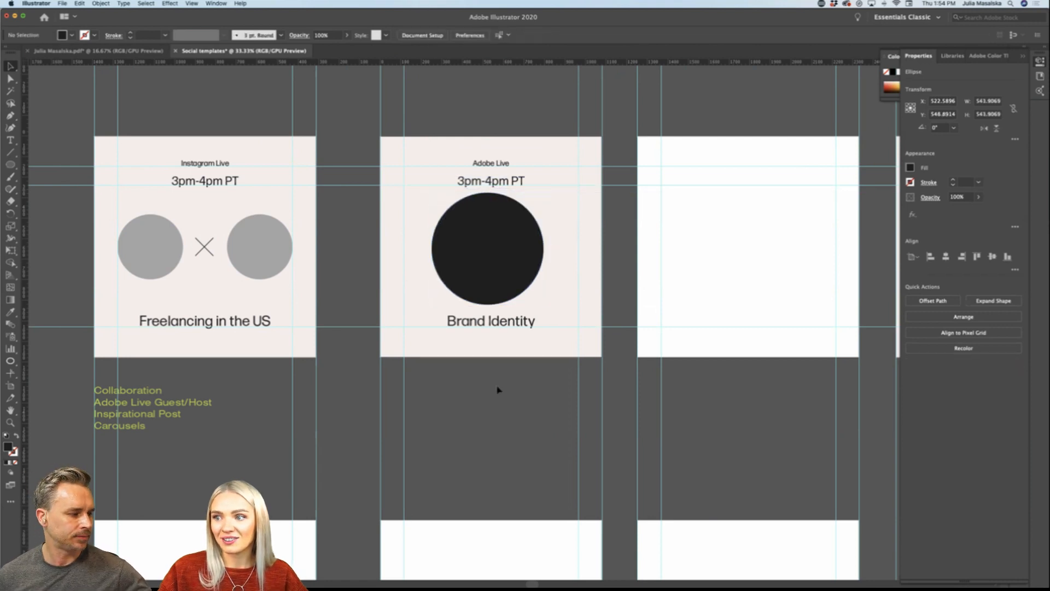
{"action": "left_click", "coordinate": [505, 273]}
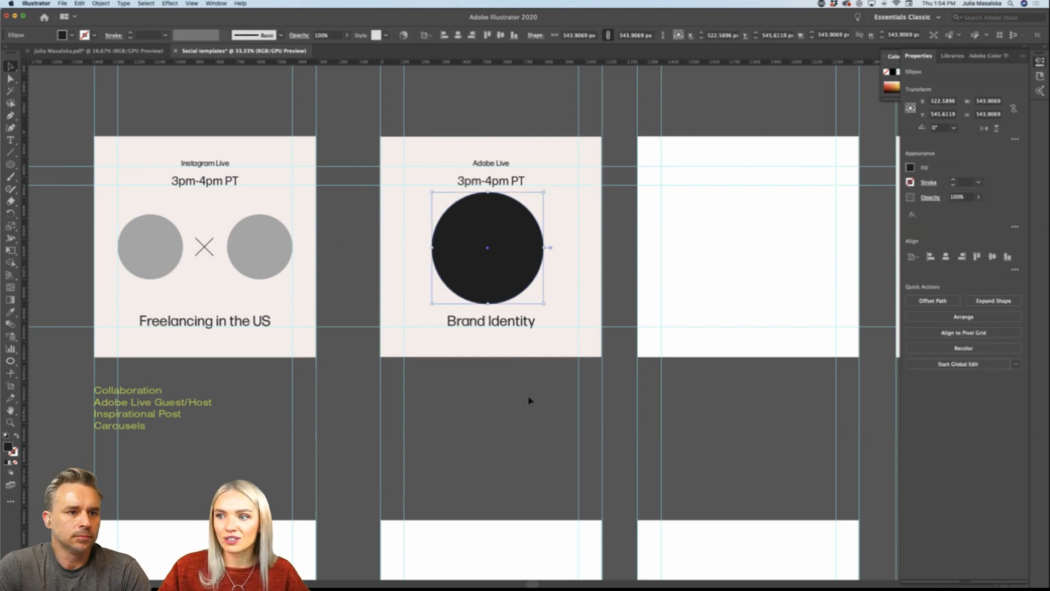
{"action": "left_click", "coordinate": [529, 401]}
Step: Match the large circle's fill to the gray circles on the "Instagram Live" artboard with the Eyedropper
{"action": "left_click", "coordinate": [454, 274]}
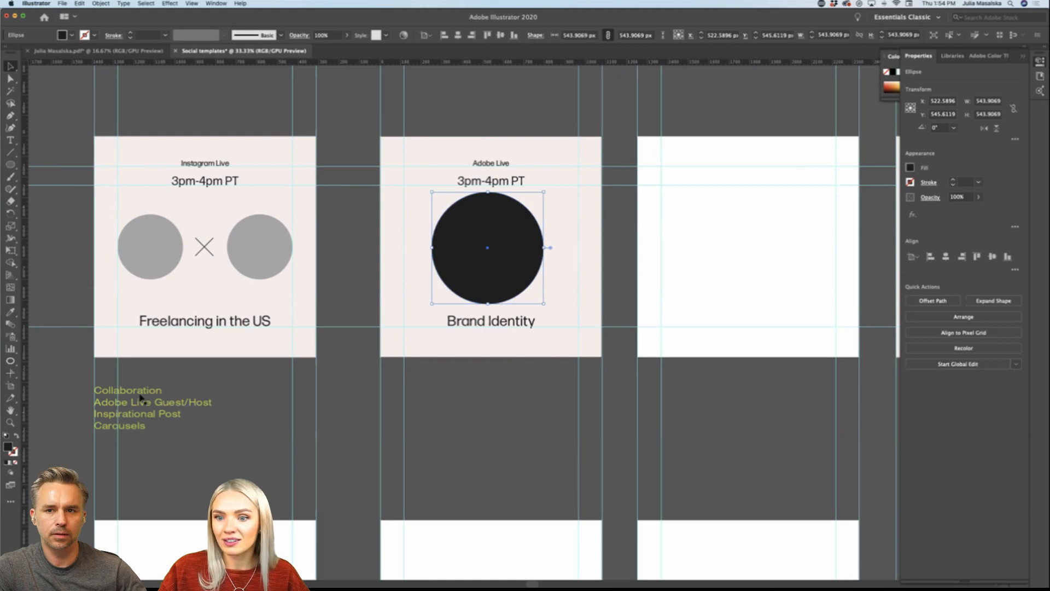
{"action": "key", "text": "i"}
{"action": "left_click", "coordinate": [273, 241]}
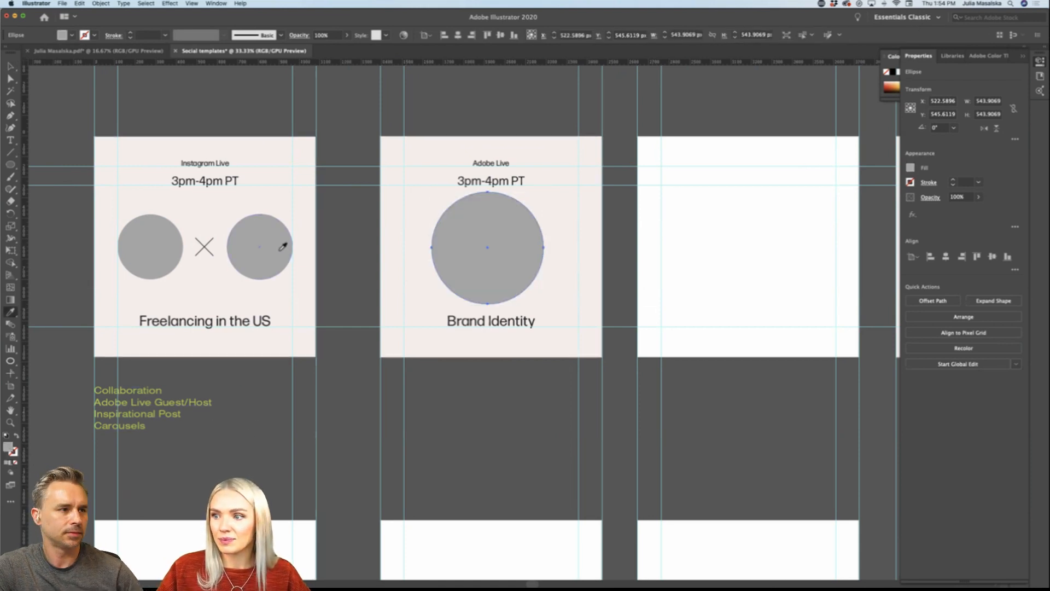
{"action": "key", "text": "v"}
{"action": "left_click", "coordinate": [499, 414]}
Step: Switch to the personal brand PDF document and copy the headshot with the gray background from the row of portraits
{"action": "scroll", "coordinate": [498, 413], "scroll_direction": "down", "scroll_amount": 4}
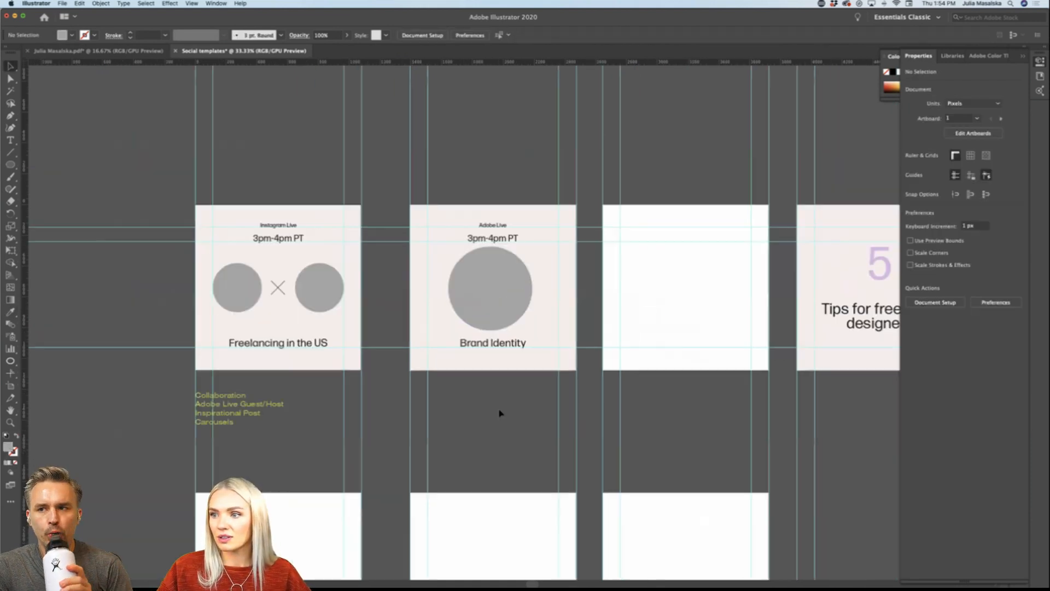
{"action": "scroll", "coordinate": [499, 413], "scroll_direction": "down", "scroll_amount": 3}
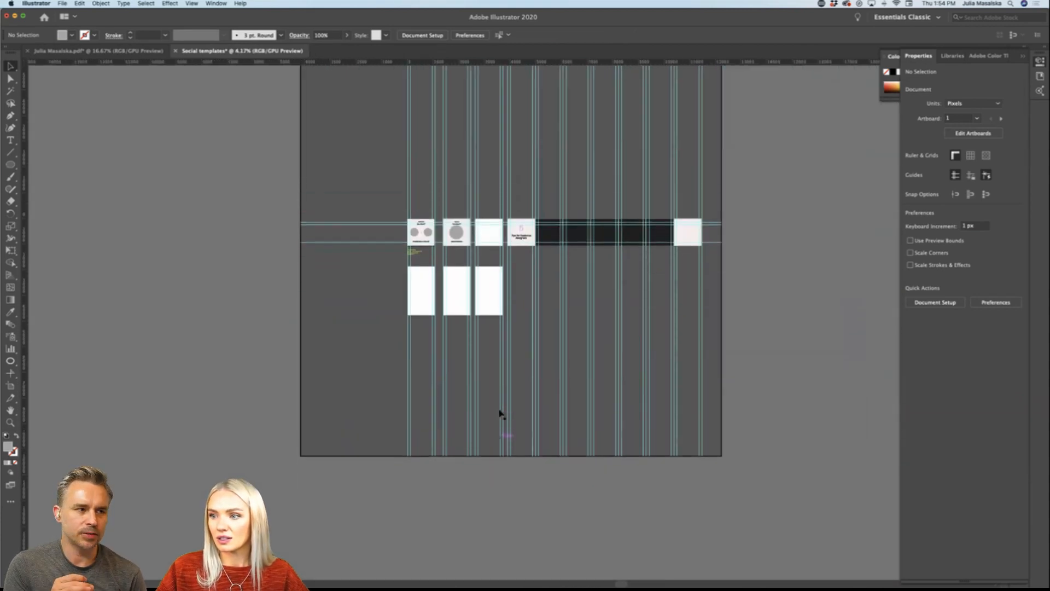
{"action": "scroll", "coordinate": [459, 279], "scroll_direction": "up", "scroll_amount": 5}
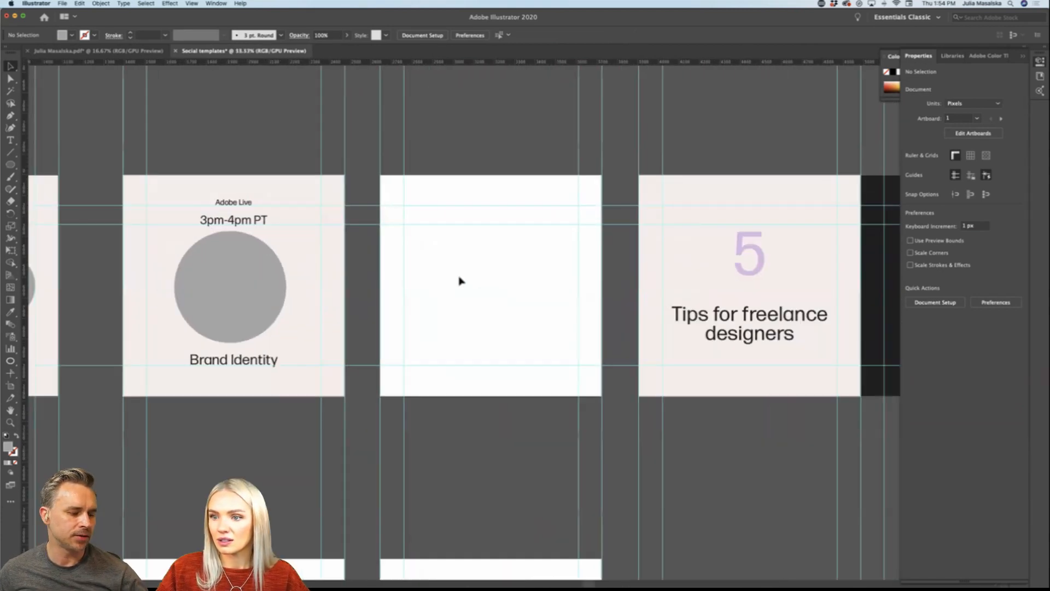
{"action": "scroll", "coordinate": [459, 278], "scroll_direction": "left", "scroll_amount": 3}
{"action": "left_click", "coordinate": [70, 50]}
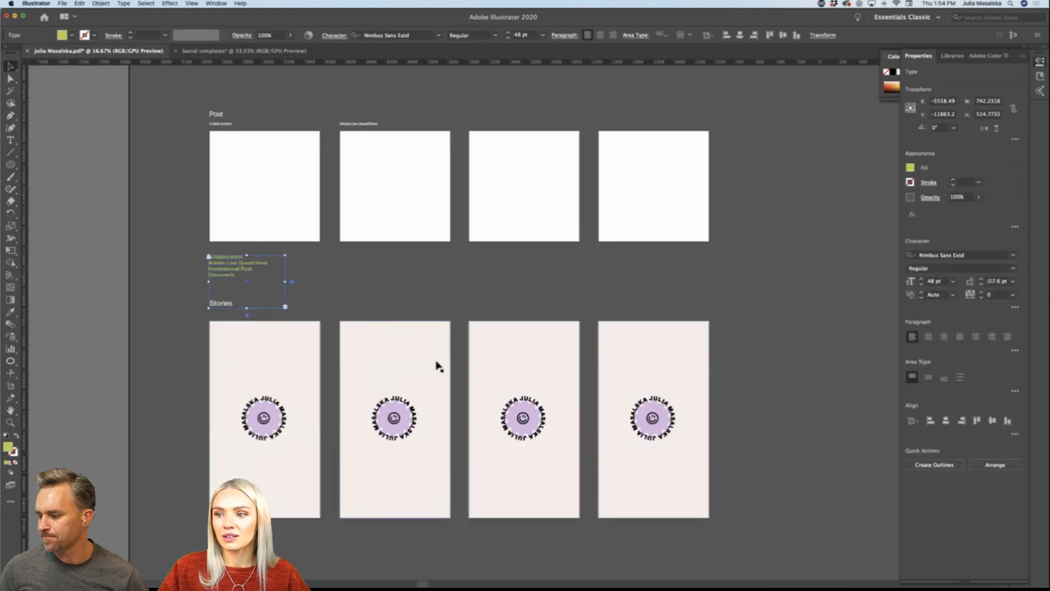
{"action": "left_click", "coordinate": [466, 295]}
{"action": "scroll", "coordinate": [466, 296], "scroll_direction": "down", "scroll_amount": 3}
{"action": "scroll", "coordinate": [465, 295], "scroll_direction": "down", "scroll_amount": 1}
{"action": "scroll", "coordinate": [466, 295], "scroll_direction": "right", "scroll_amount": 4}
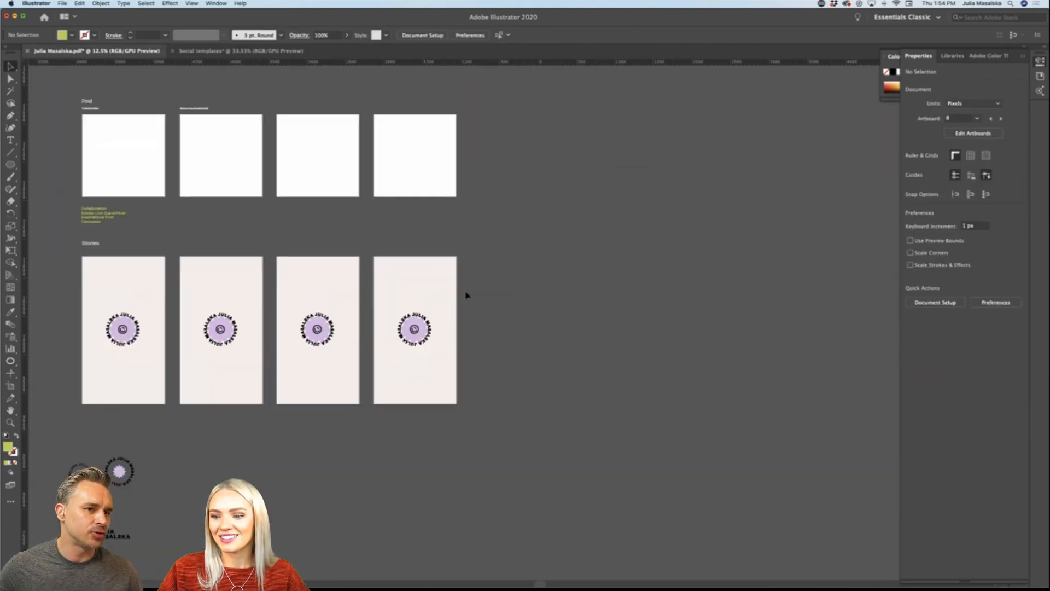
{"action": "scroll", "coordinate": [466, 295], "scroll_direction": "down", "scroll_amount": 2}
{"action": "scroll", "coordinate": [466, 295], "scroll_direction": "down", "scroll_amount": 4}
{"action": "scroll", "coordinate": [466, 296], "scroll_direction": "down", "scroll_amount": 2}
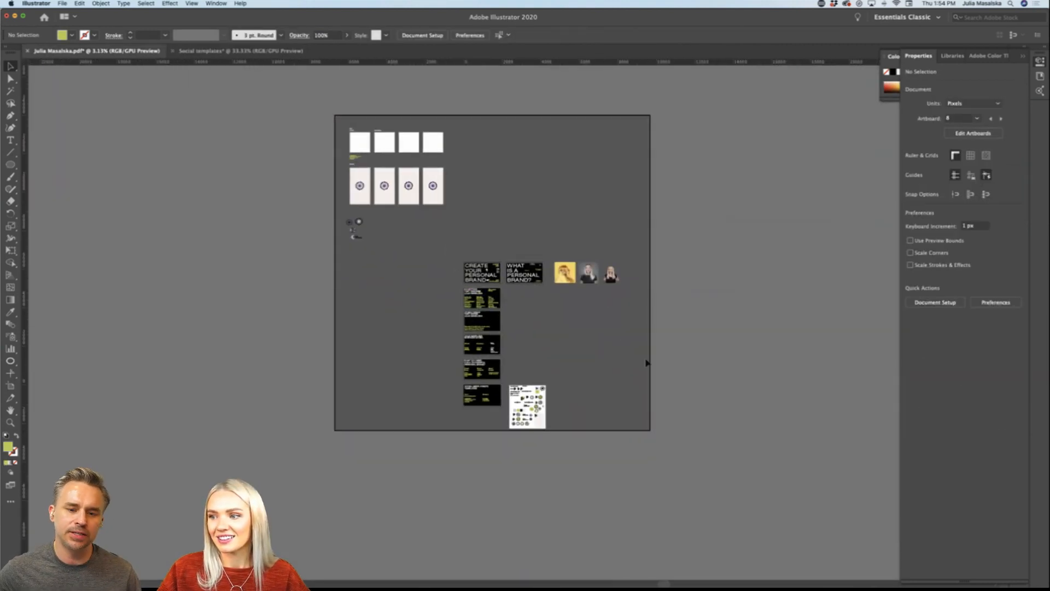
{"action": "scroll", "coordinate": [608, 329], "scroll_direction": "up", "scroll_amount": 4}
{"action": "scroll", "coordinate": [609, 324], "scroll_direction": "right", "scroll_amount": 10}
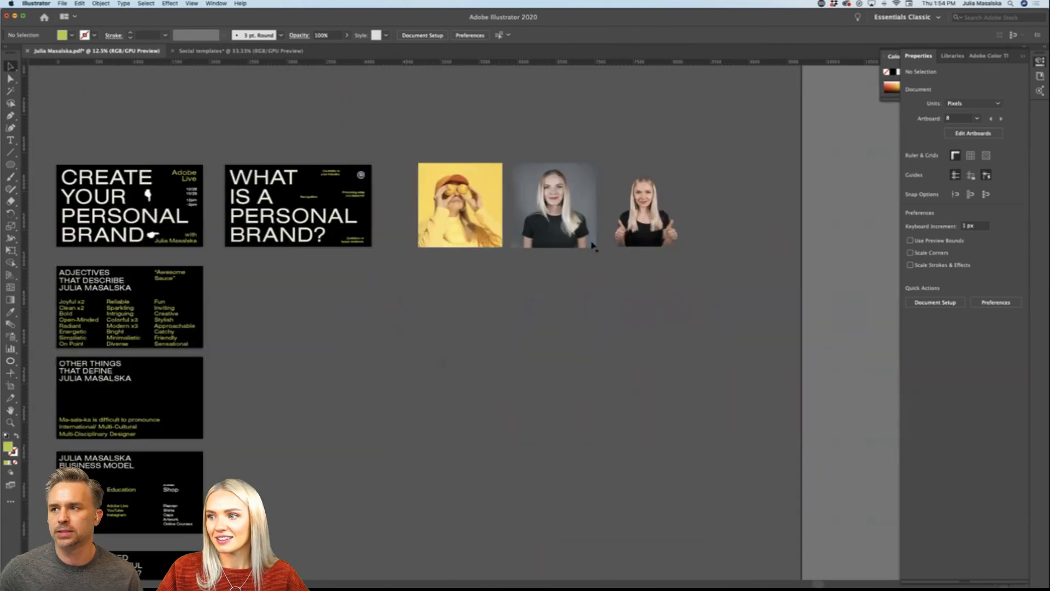
{"action": "left_click", "coordinate": [577, 235]}
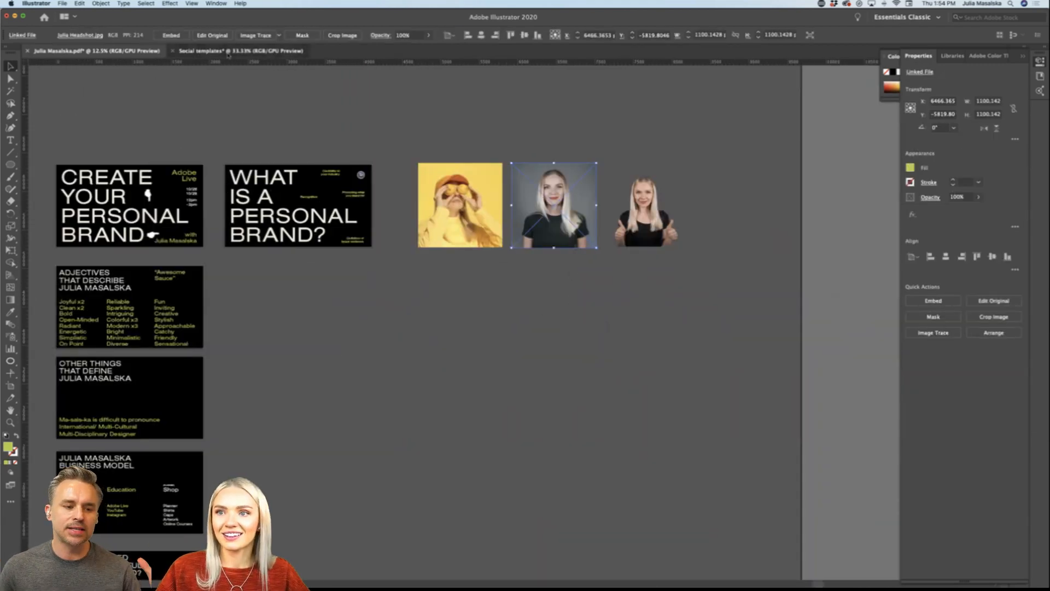
Step: Paste the headshot into the Social templates document, scale it to about 713 px, and move it to the left of the circle
{"action": "left_click", "coordinate": [265, 51]}
{"action": "key", "text": "super+v"}
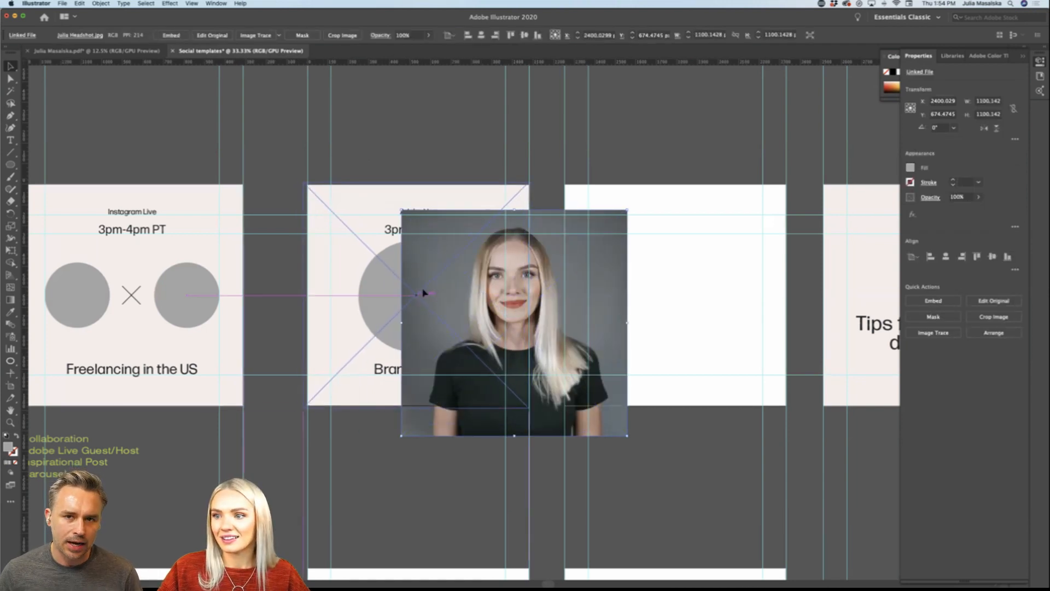
{"action": "left_click_drag", "start_coordinate": [422, 294], "coordinate": [433, 297]}
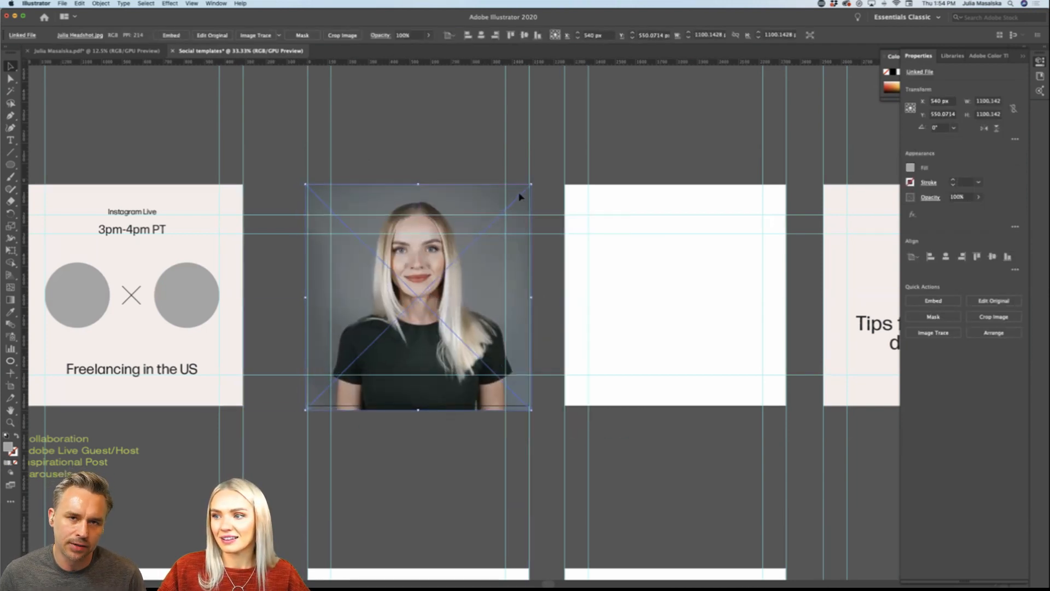
{"action": "left_click_drag", "start_coordinate": [531, 185], "coordinate": [488, 224]}
{"action": "left_click_drag", "start_coordinate": [487, 266], "coordinate": [417, 266]}
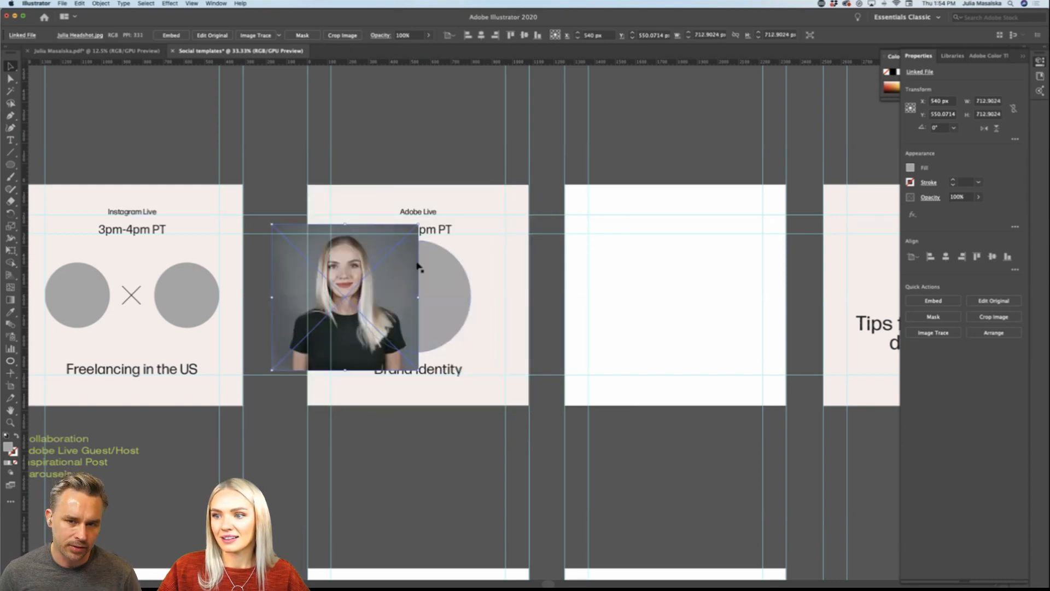
Step: Move the gray circle over the face, bring it to the front, and clip the headshot with it as a mask
{"action": "left_click_drag", "start_coordinate": [458, 294], "coordinate": [387, 290]}
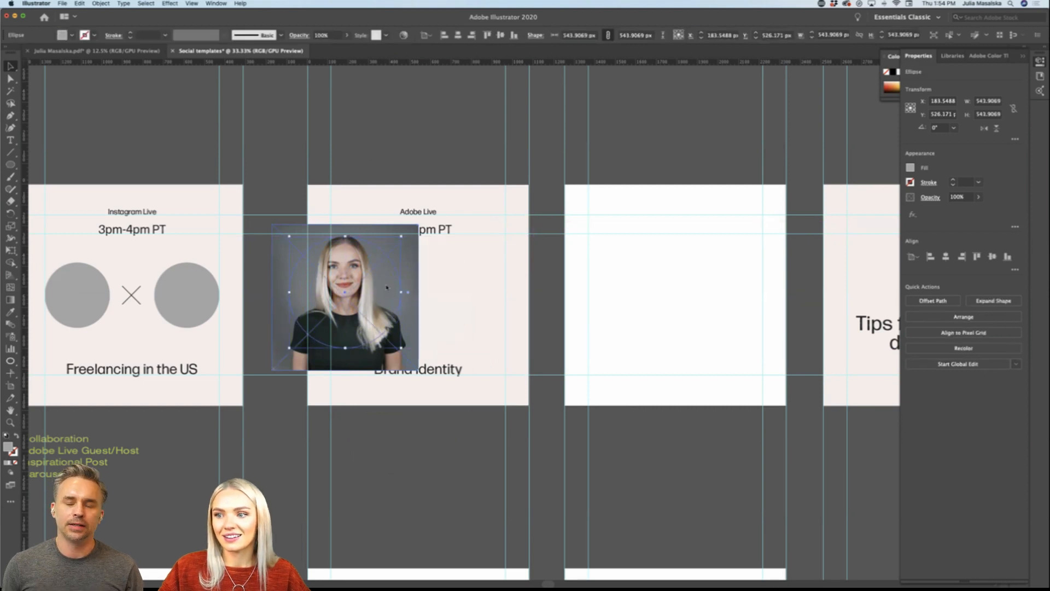
{"action": "right_click", "coordinate": [386, 288]}
{"action": "mouse_move", "coordinate": [427, 431]}
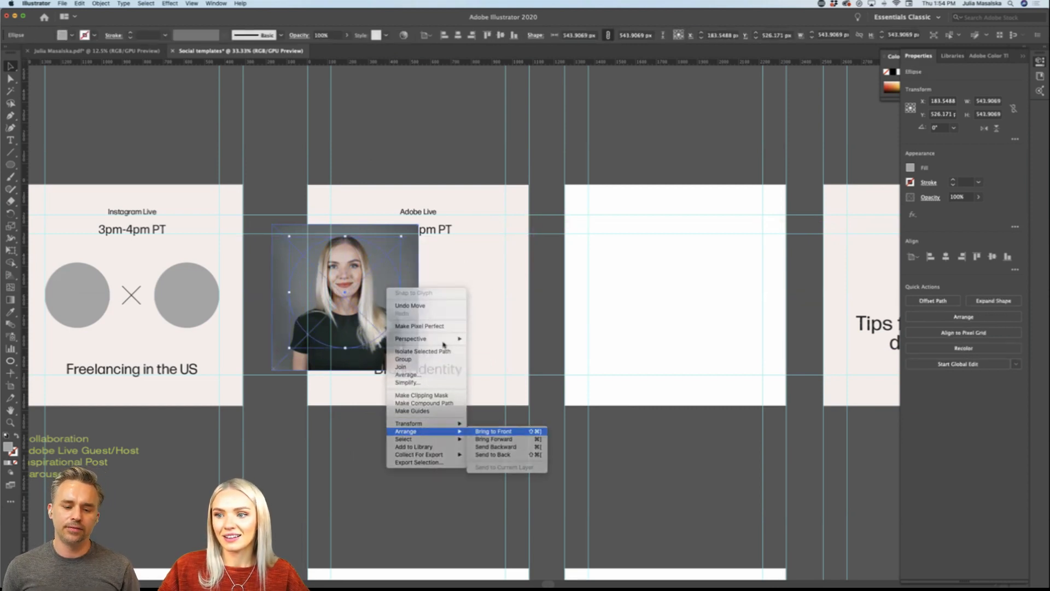
{"action": "left_click", "coordinate": [493, 431]}
{"action": "left_click", "coordinate": [413, 312], "text": "shift"}
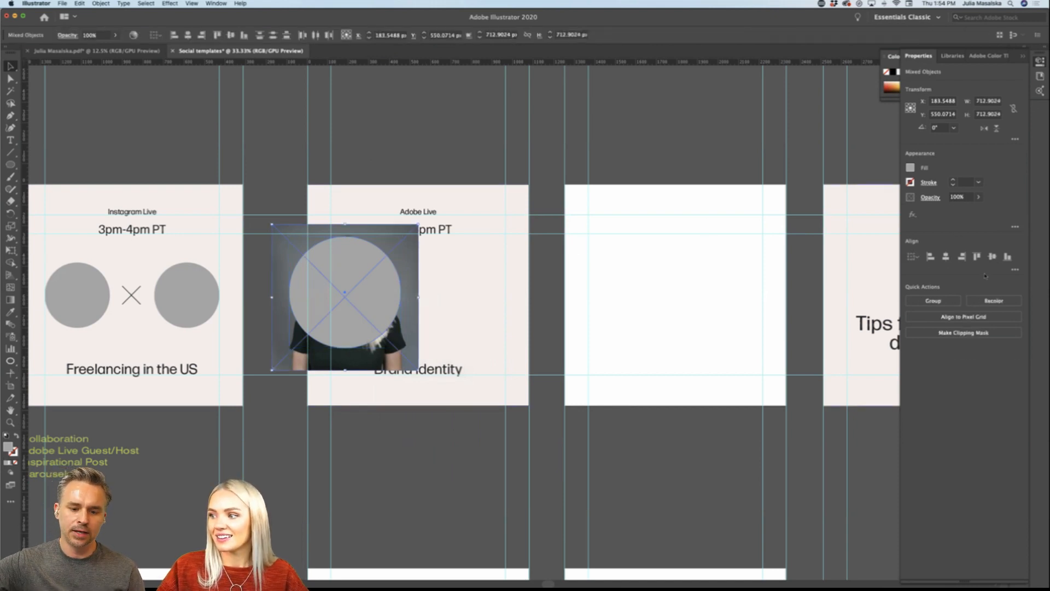
{"action": "left_click", "coordinate": [963, 332]}
Step: Place the round headshot above "Brand Identity" on the second artboard and reposition the photo inside its circular mask
{"action": "left_click_drag", "start_coordinate": [393, 317], "coordinate": [454, 311]}
{"action": "left_click", "coordinate": [453, 155]}
{"action": "double_click", "coordinate": [450, 306]}
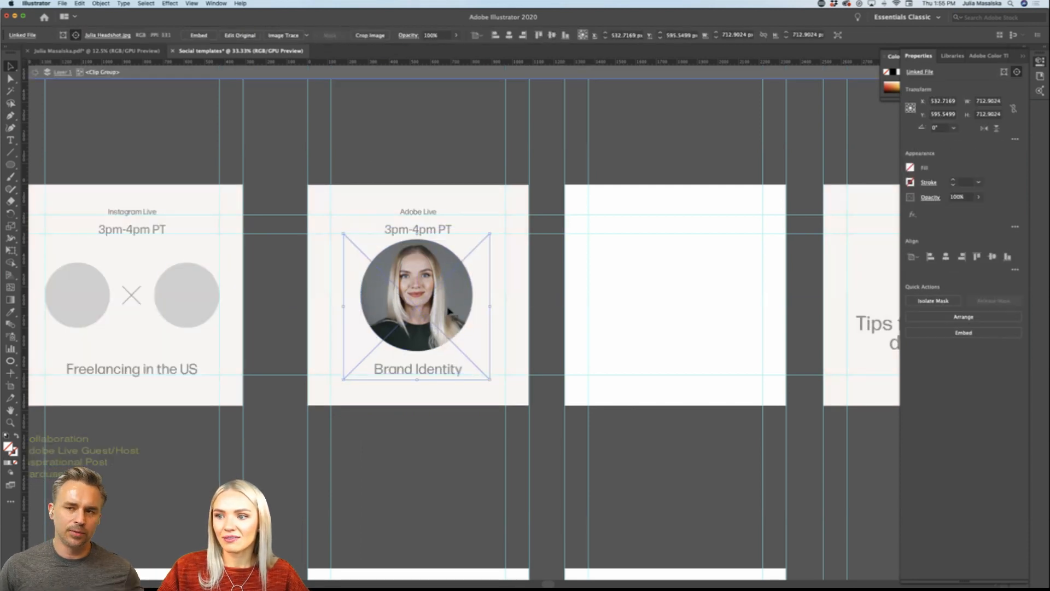
{"action": "double_click", "coordinate": [419, 137]}
{"action": "scroll", "coordinate": [433, 150], "scroll_direction": "down", "scroll_amount": 2}
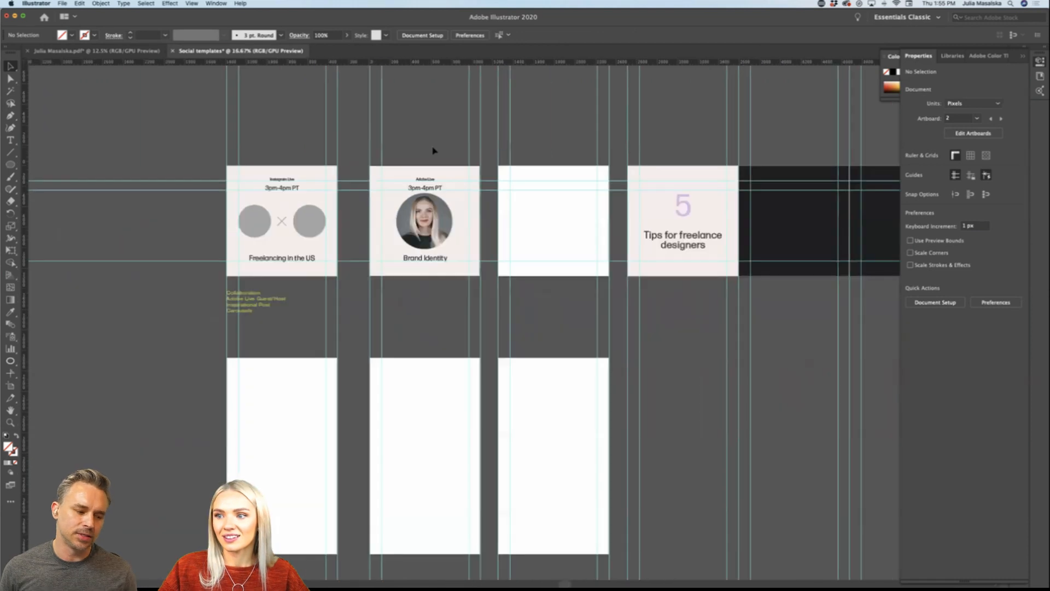
Step: Nudge the round headshot slightly down between "3pm-4pm PT" and "Brand Identity" on the Adobe Live artboard
{"action": "scroll", "coordinate": [432, 150], "scroll_direction": "up", "scroll_amount": 2}
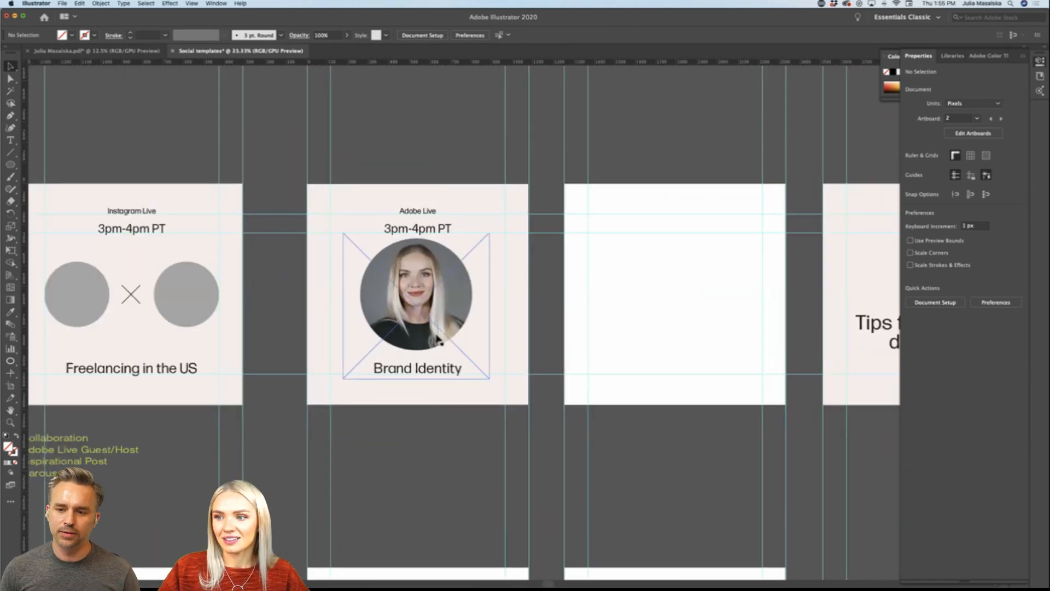
{"action": "left_click_drag", "start_coordinate": [437, 334], "coordinate": [438, 339]}
{"action": "left_click", "coordinate": [440, 142]}
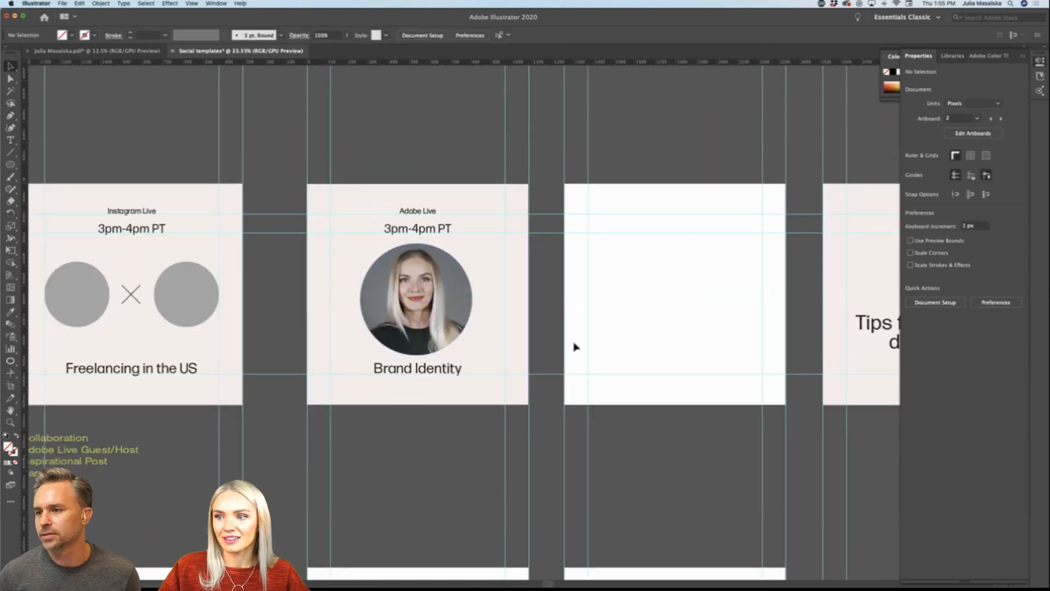
Step: Copy the round headshot from the Adobe Live artboard onto the Instagram Live artboard
{"action": "scroll", "coordinate": [642, 476], "scroll_direction": "down", "scroll_amount": 1}
{"action": "scroll", "coordinate": [643, 476], "scroll_direction": "right", "scroll_amount": 2}
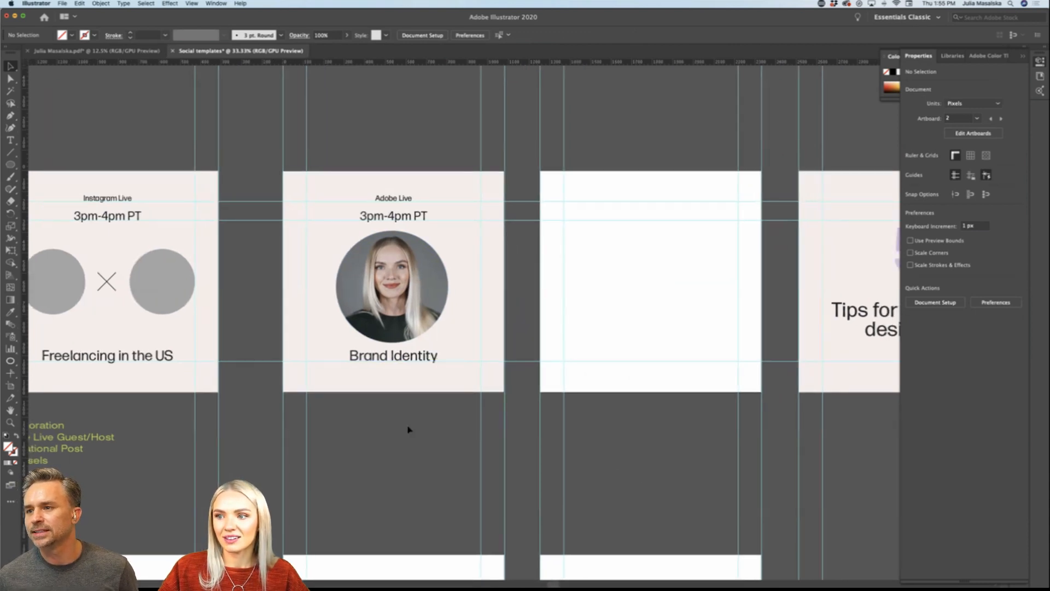
{"action": "scroll", "coordinate": [418, 450], "scroll_direction": "left", "scroll_amount": 3}
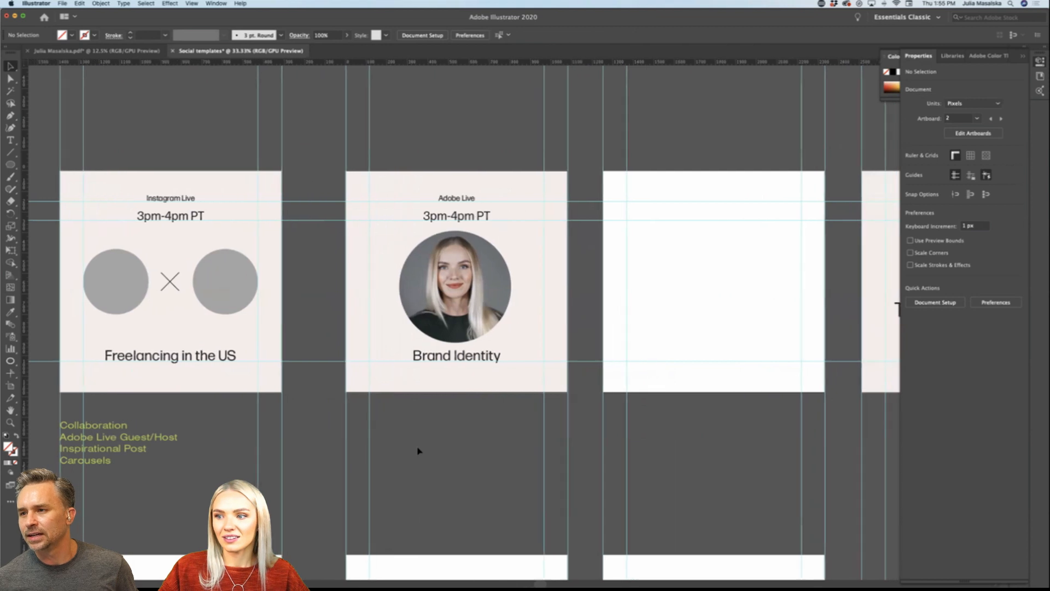
{"action": "scroll", "coordinate": [417, 450], "scroll_direction": "left", "scroll_amount": 4}
{"action": "left_click_drag", "start_coordinate": [579, 300], "coordinate": [387, 341]}
Step: Delete the gray circle to the right of the X and scale the copied headshot down to fit in its place
{"action": "left_click", "coordinate": [346, 268]}
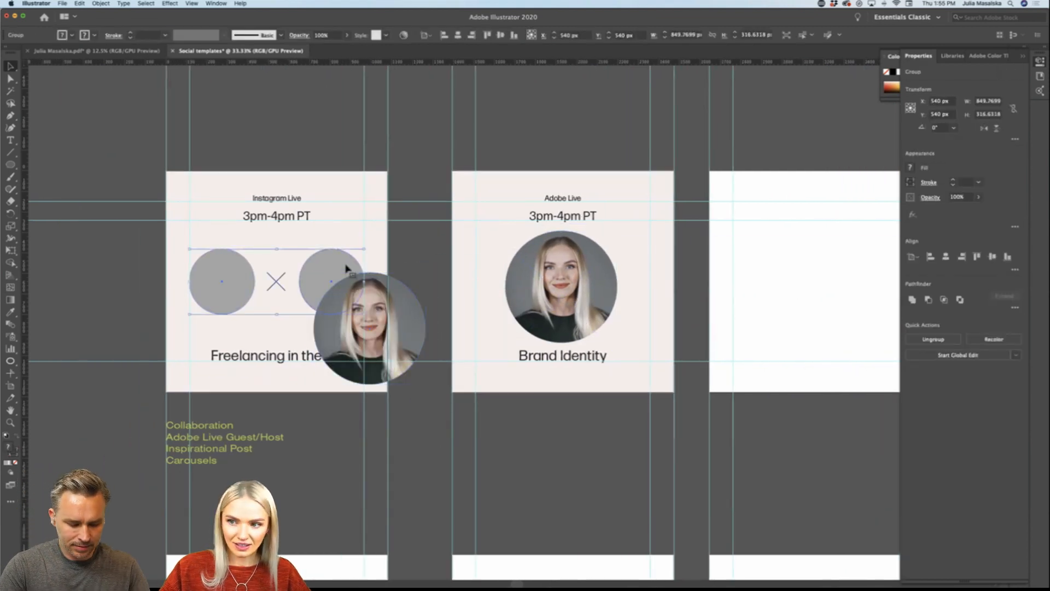
{"action": "double_click", "coordinate": [346, 268]}
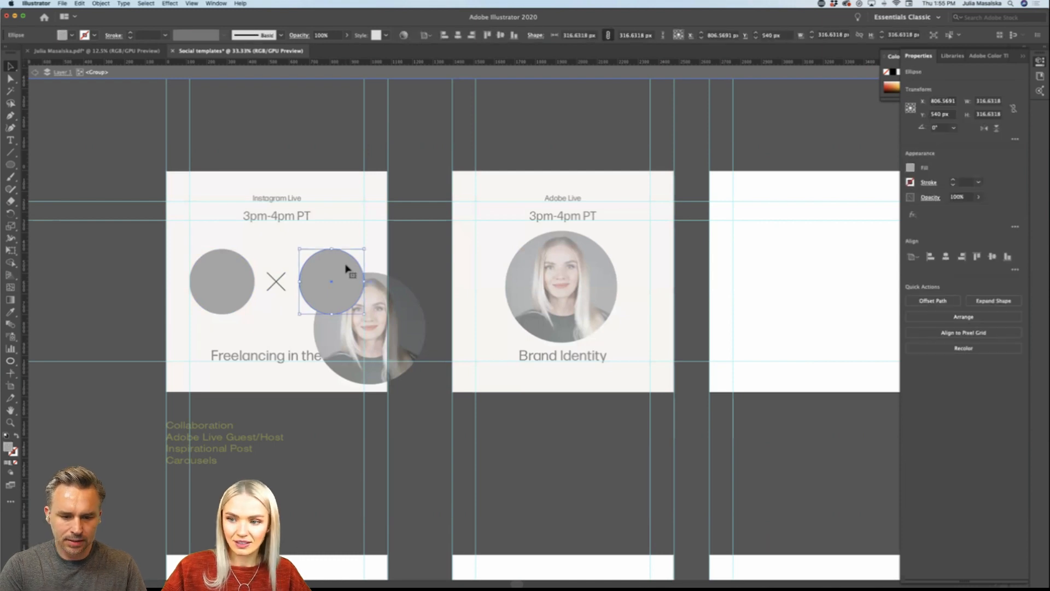
{"action": "key", "text": "Delete"}
{"action": "double_click", "coordinate": [388, 297]}
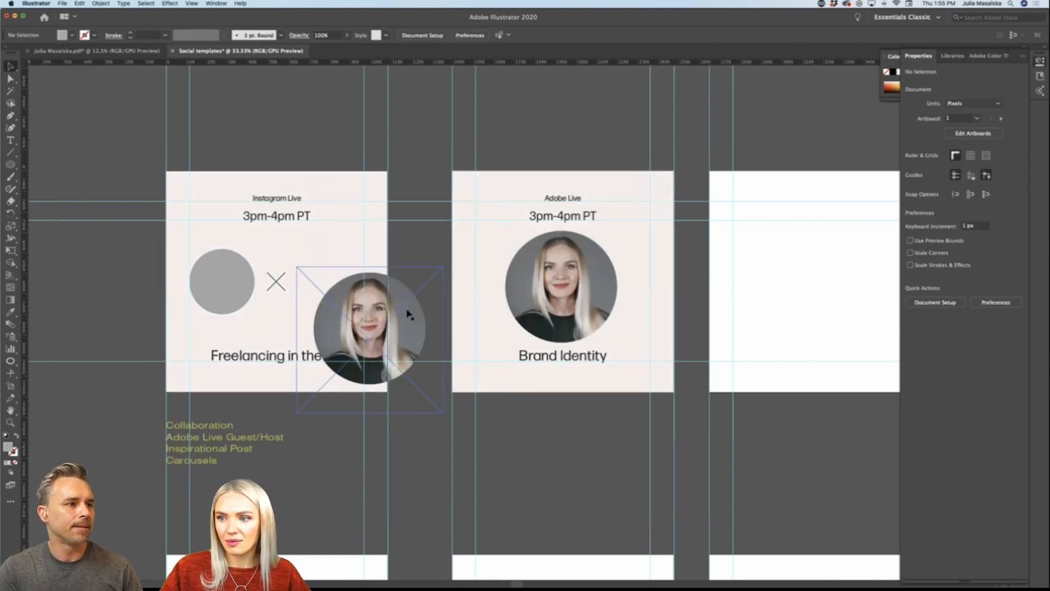
{"action": "left_click_drag", "start_coordinate": [407, 311], "coordinate": [355, 286]}
{"action": "left_click", "coordinate": [420, 302]}
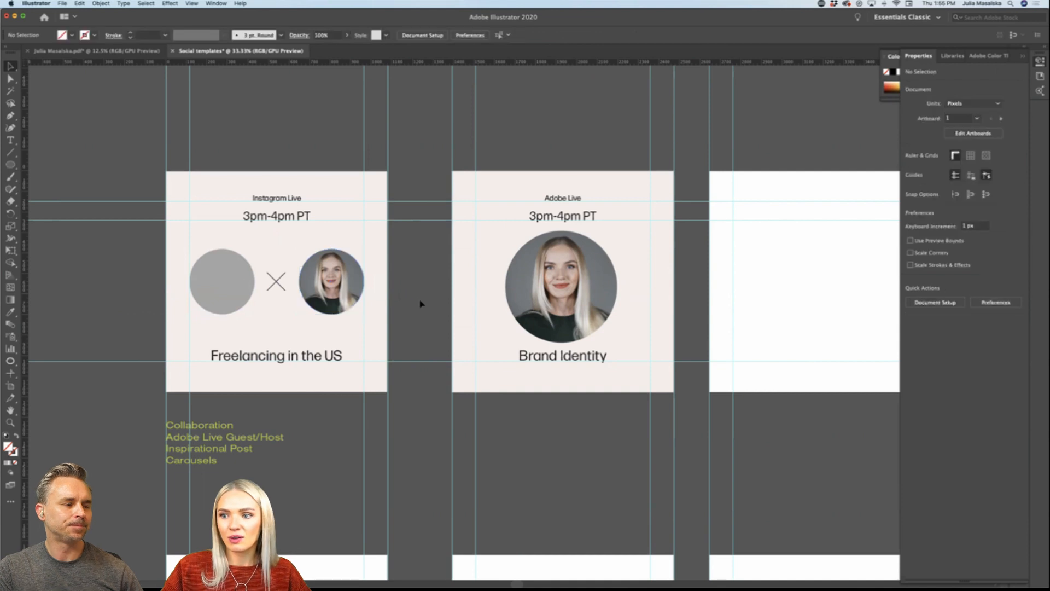
{"action": "key", "text": "super+minus"}
{"action": "key", "text": "super+minus"}
{"action": "key", "text": "super+minus"}
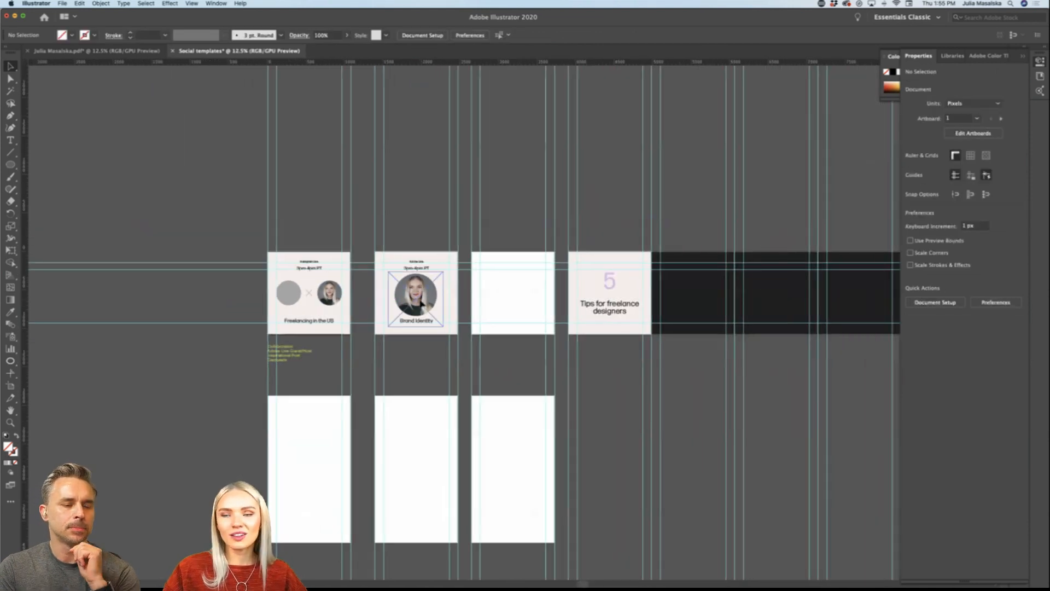
{"action": "key", "text": "super+plus"}
{"action": "key", "text": "super+plus"}
{"action": "key", "text": "super+plus"}
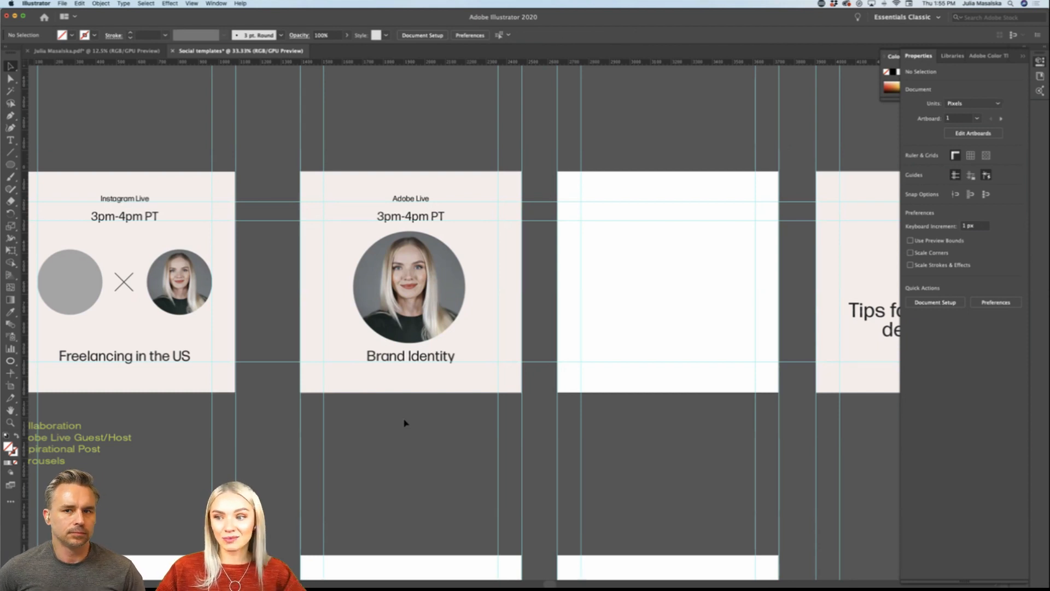
Step: Try the library's light purple as the Adobe Live background fill and return the background to the library's off-white
{"action": "scroll", "coordinate": [426, 383], "scroll_direction": "right", "scroll_amount": 1}
{"action": "left_click", "coordinate": [459, 343]}
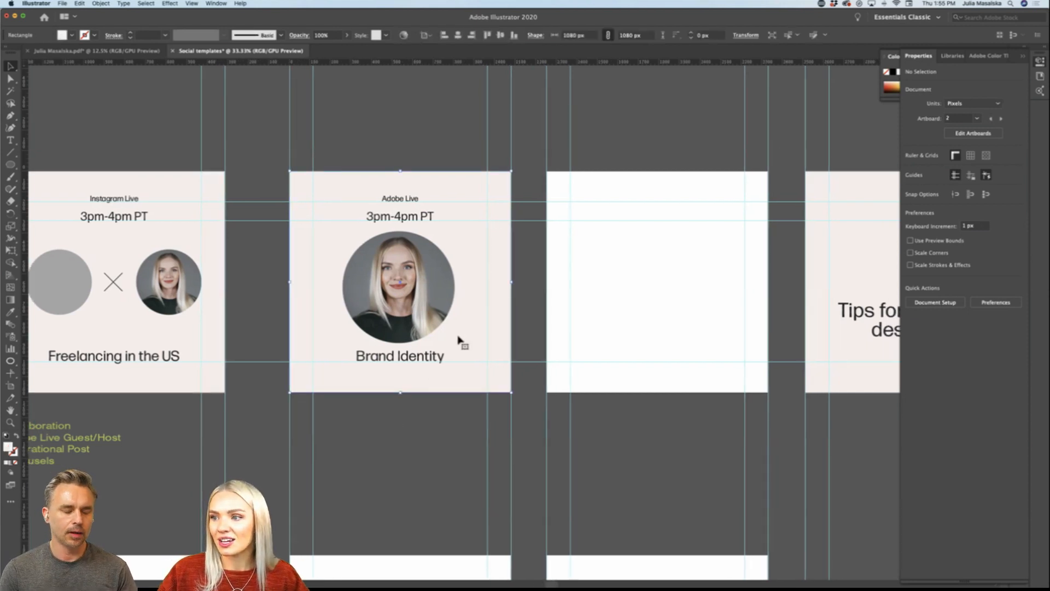
{"action": "left_click", "coordinate": [957, 55]}
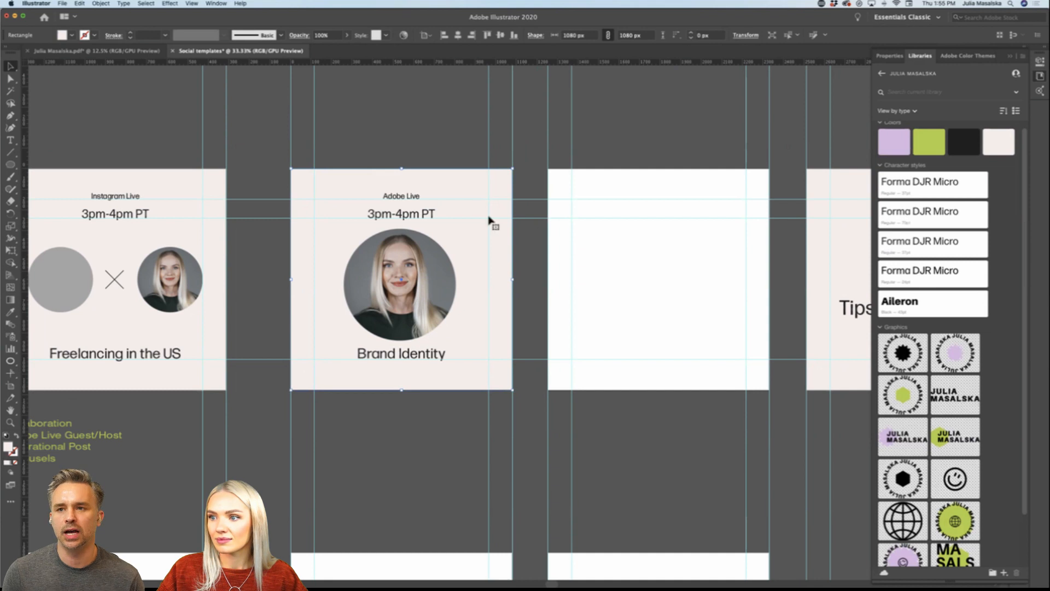
{"action": "left_click", "coordinate": [889, 140]}
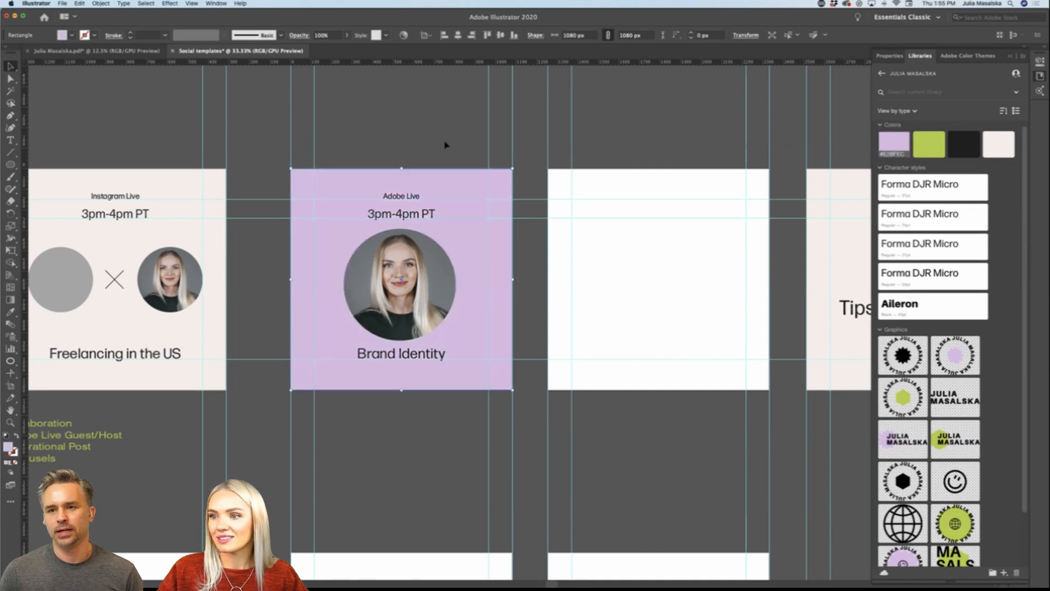
{"action": "left_click", "coordinate": [424, 213]}
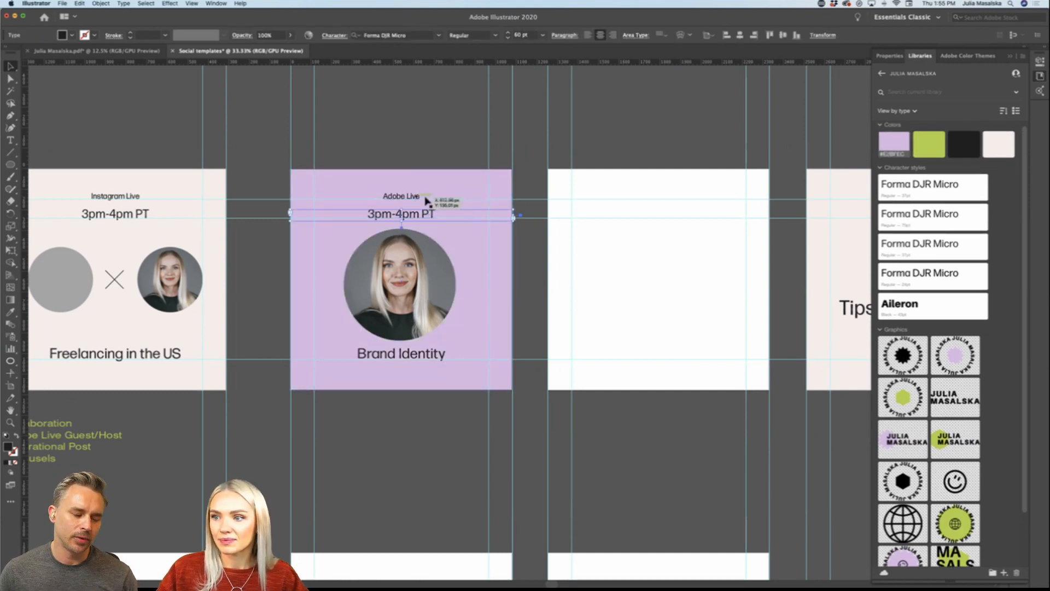
{"action": "left_click", "coordinate": [453, 183]}
{"action": "left_click", "coordinate": [996, 143]}
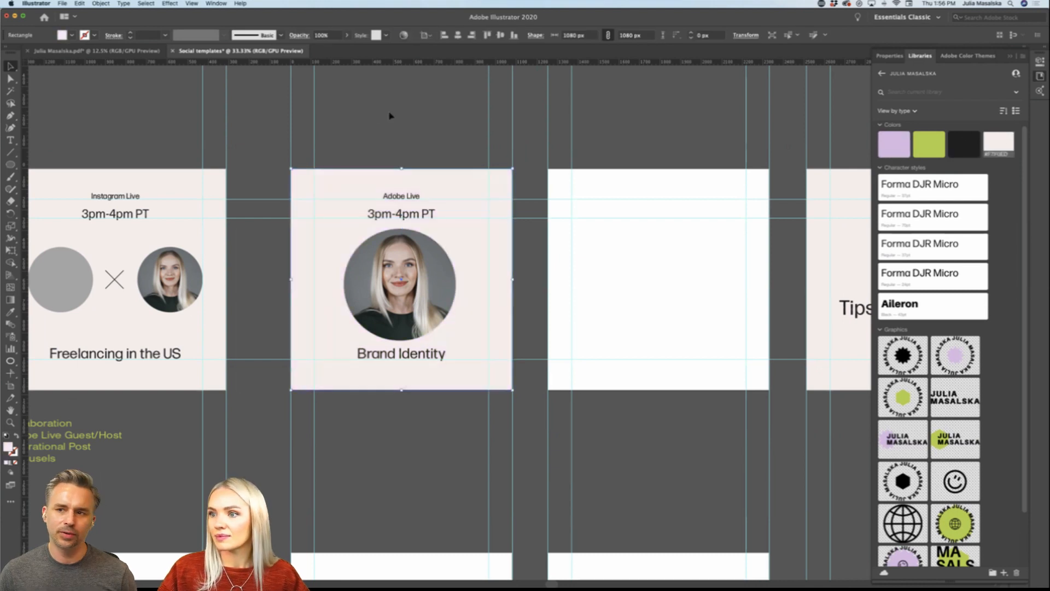
{"action": "left_click", "coordinate": [379, 115]}
{"action": "scroll", "coordinate": [433, 436], "scroll_direction": "down", "scroll_amount": 1}
{"action": "scroll", "coordinate": [433, 436], "scroll_direction": "down", "scroll_amount": 2}
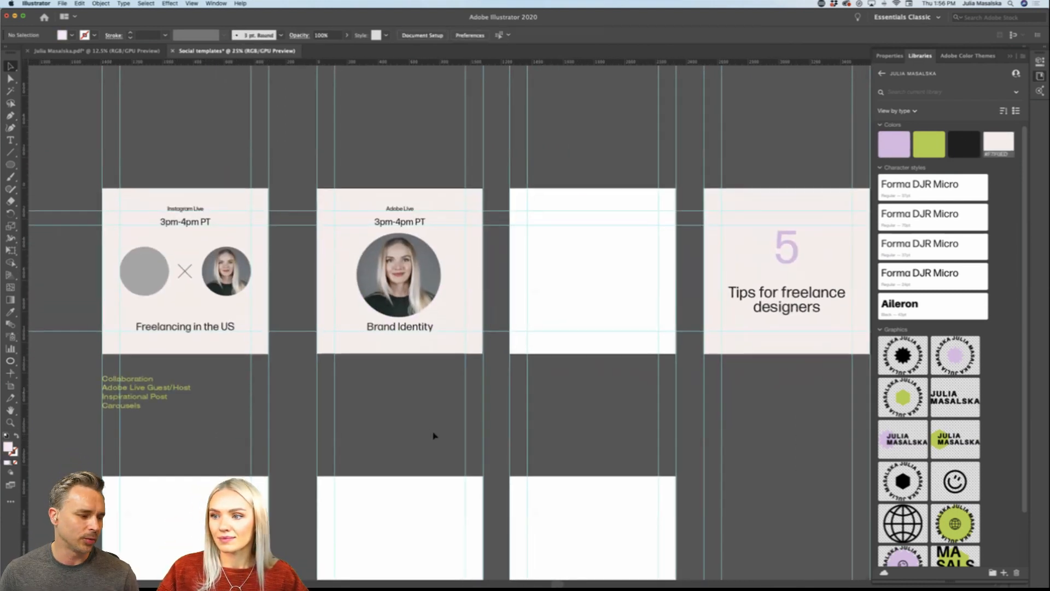
{"action": "scroll", "coordinate": [433, 436], "scroll_direction": "right", "scroll_amount": 1}
{"action": "scroll", "coordinate": [433, 435], "scroll_direction": "right", "scroll_amount": 2}
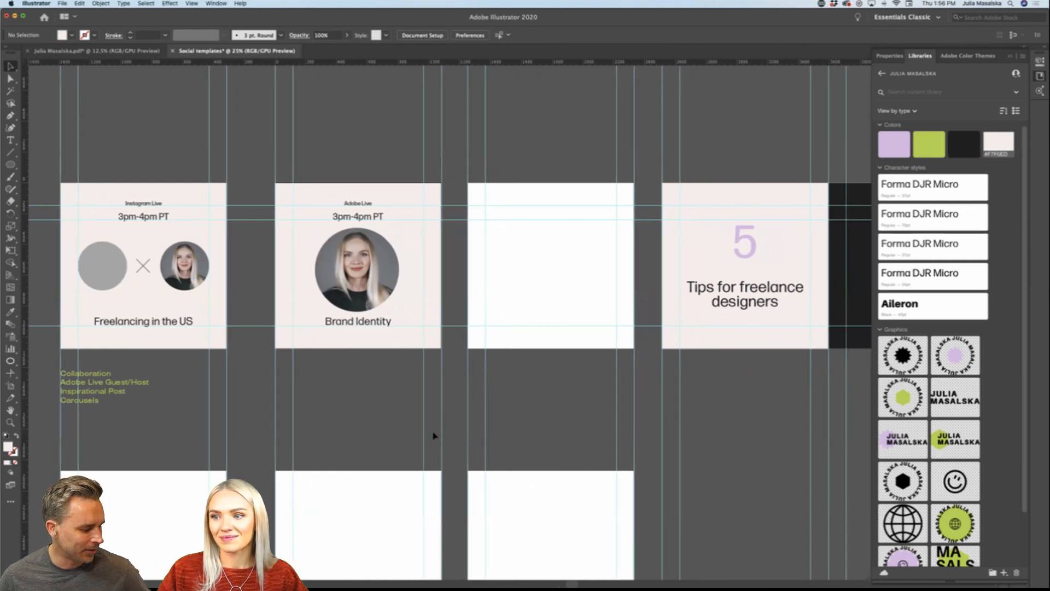
{"action": "scroll", "coordinate": [433, 435], "scroll_direction": "left", "scroll_amount": 3}
{"action": "scroll", "coordinate": [433, 435], "scroll_direction": "down", "scroll_amount": 2}
{"action": "scroll", "coordinate": [433, 436], "scroll_direction": "right", "scroll_amount": 1}
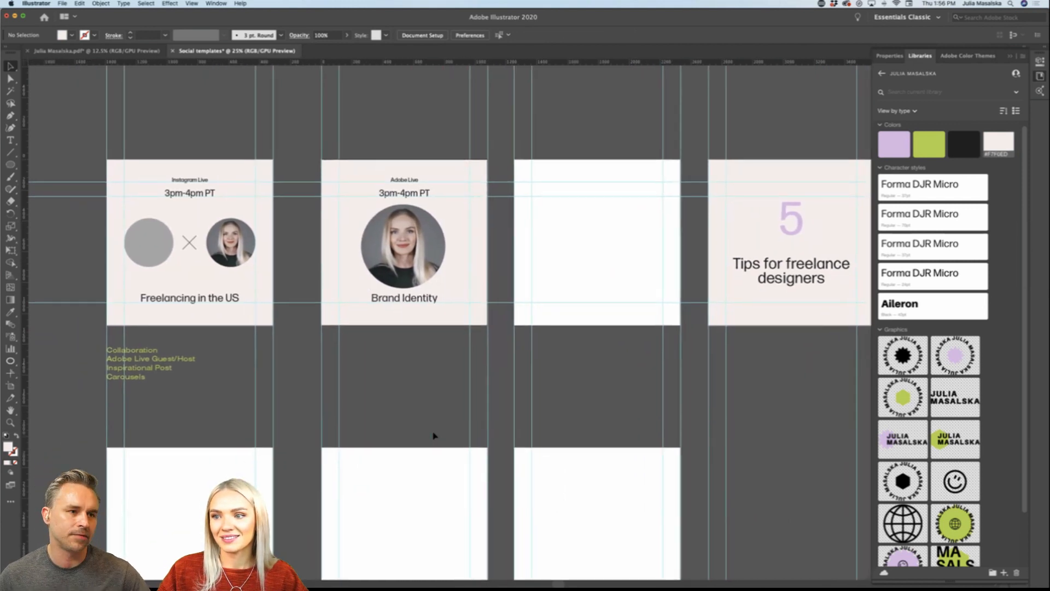
{"action": "scroll", "coordinate": [434, 435], "scroll_direction": "up", "scroll_amount": 1}
{"action": "scroll", "coordinate": [419, 357], "scroll_direction": "up", "scroll_amount": 1}
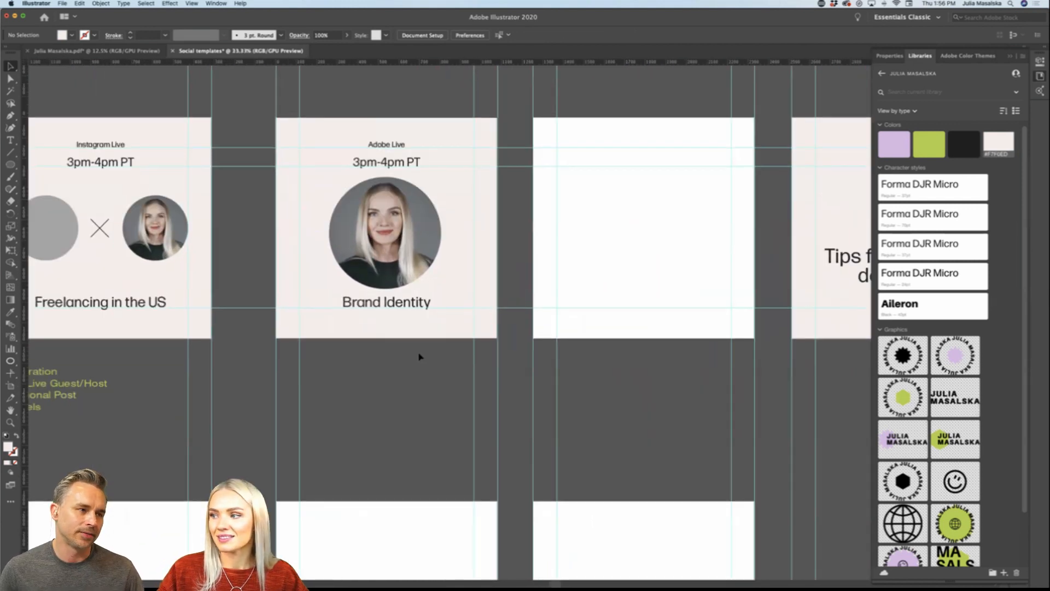
{"action": "scroll", "coordinate": [420, 356], "scroll_direction": "up", "scroll_amount": 4}
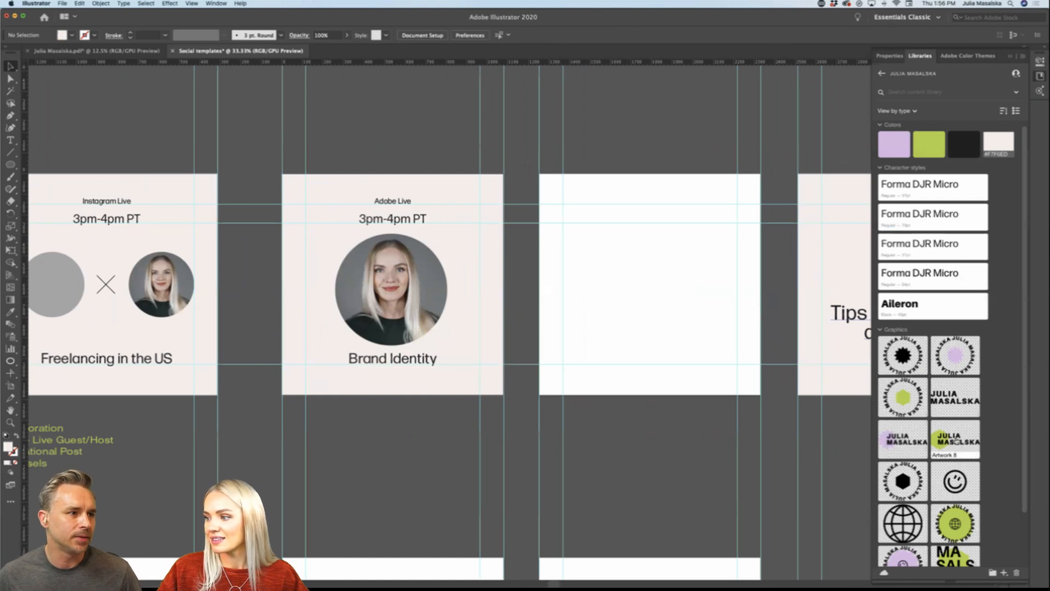
Step: Try the library's Artwork 9 name logo in the lower-left corner of the Adobe Live artboard and remove it
{"action": "left_click_drag", "start_coordinate": [893, 441], "coordinate": [307, 380]}
{"action": "left_click", "coordinate": [375, 431]}
{"action": "left_click", "coordinate": [332, 383]}
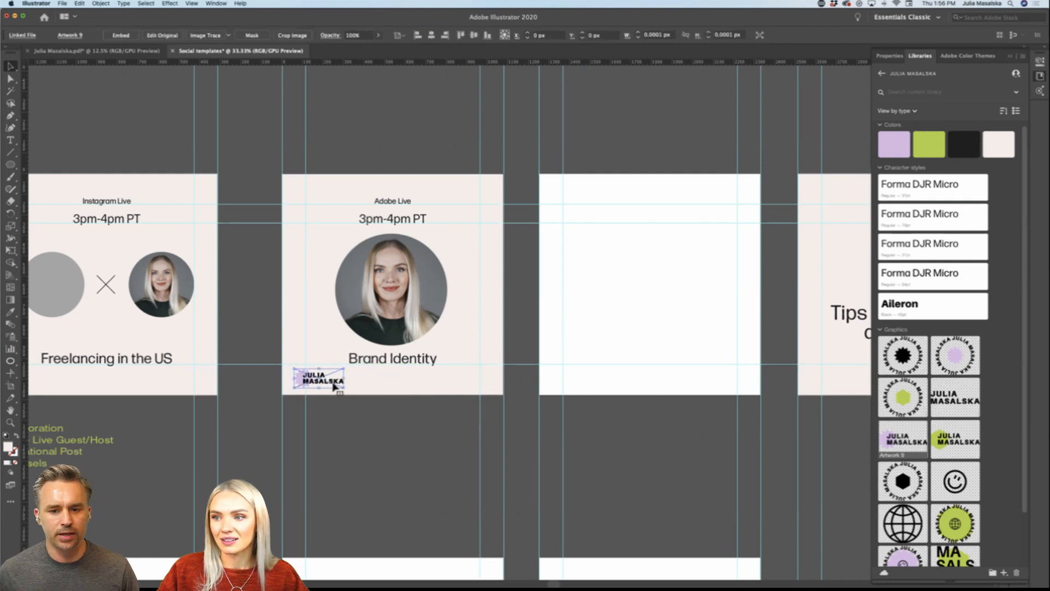
{"action": "key", "text": "Delete"}
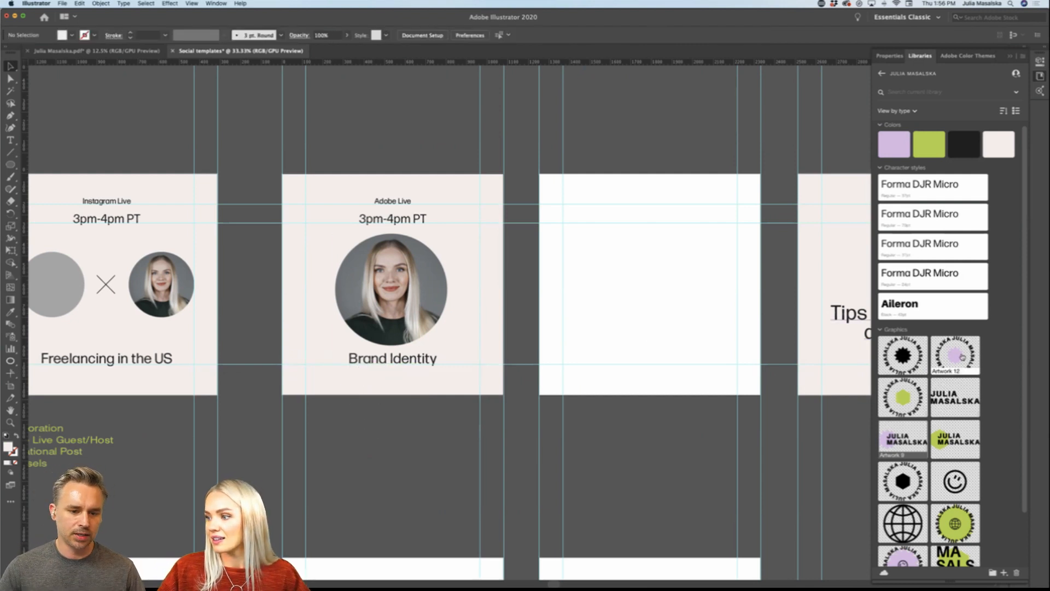
Step: Place the library's Artwork 12 circular badge with the light purple star above the "Adobe Live" text
{"action": "left_click_drag", "start_coordinate": [965, 358], "coordinate": [393, 177]}
{"action": "left_click", "coordinate": [387, 431]}
{"action": "left_click", "coordinate": [416, 425]}
{"action": "scroll", "coordinate": [416, 425], "scroll_direction": "left", "scroll_amount": 1}
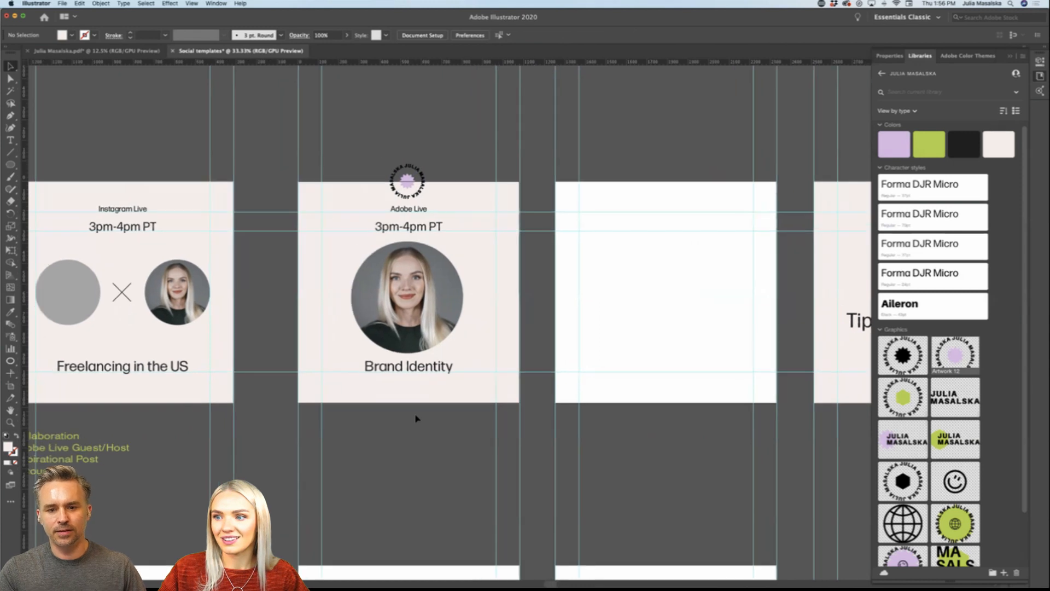
{"action": "scroll", "coordinate": [416, 418], "scroll_direction": "up", "scroll_amount": 1}
{"action": "scroll", "coordinate": [415, 418], "scroll_direction": "up", "scroll_amount": 2}
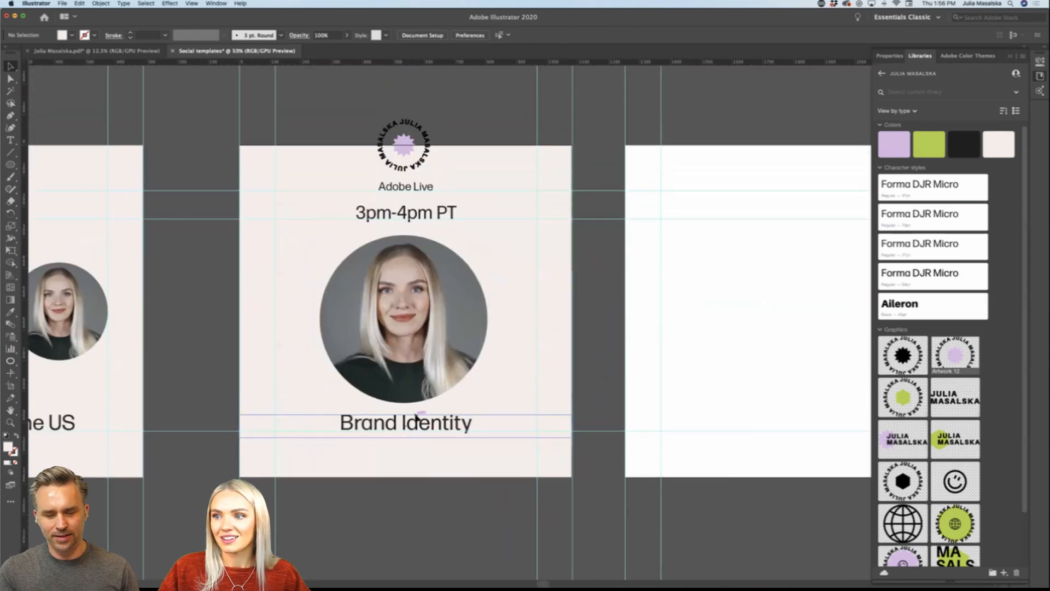
Step: Scale the round headshot down to about 508 px and move the "Brand Identity" heading up closer to it
{"action": "left_click", "coordinate": [416, 339]}
{"action": "left_click_drag", "start_coordinate": [403, 392], "coordinate": [403, 381]}
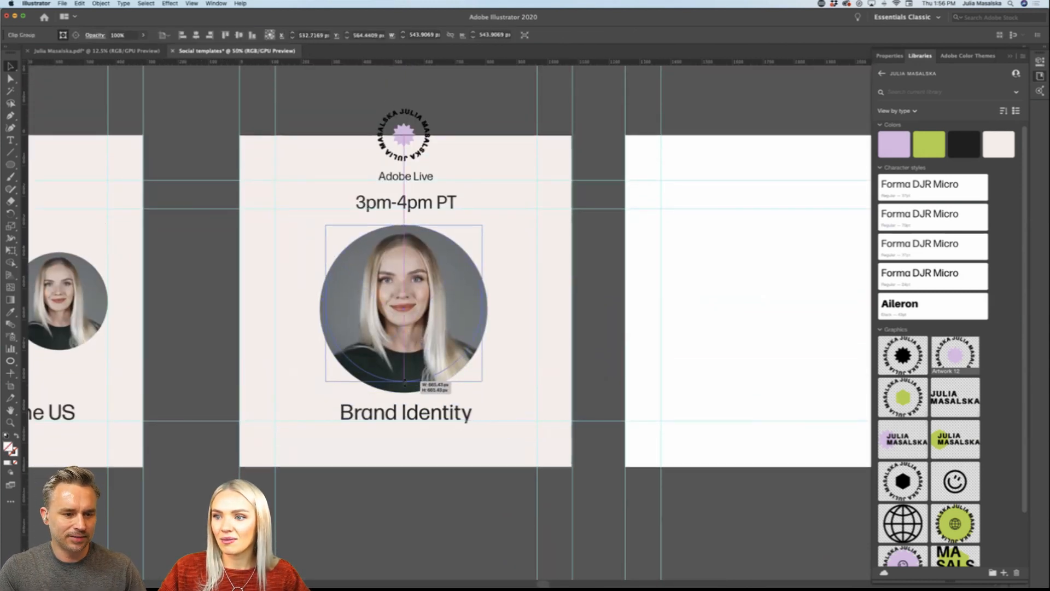
{"action": "left_click", "coordinate": [414, 457]}
{"action": "left_click_drag", "start_coordinate": [411, 421], "coordinate": [412, 410]}
Step: Move the circular badge below the "Brand Identity" heading
{"action": "left_click_drag", "start_coordinate": [403, 133], "coordinate": [405, 451]}
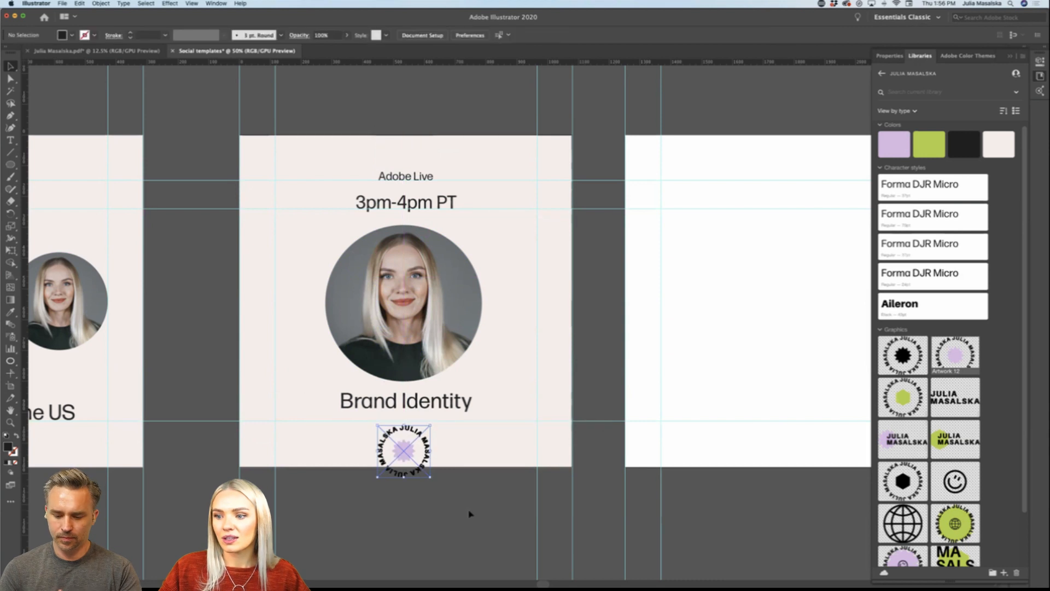
{"action": "scroll", "coordinate": [468, 511], "scroll_direction": "left", "scroll_amount": 2}
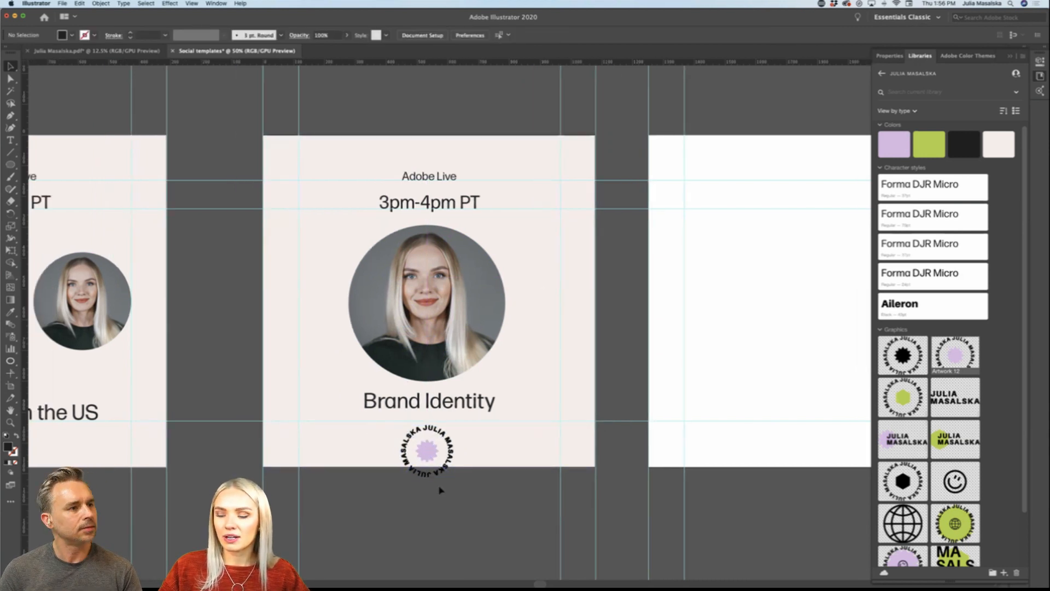
{"action": "scroll", "coordinate": [459, 506], "scroll_direction": "down", "scroll_amount": 1}
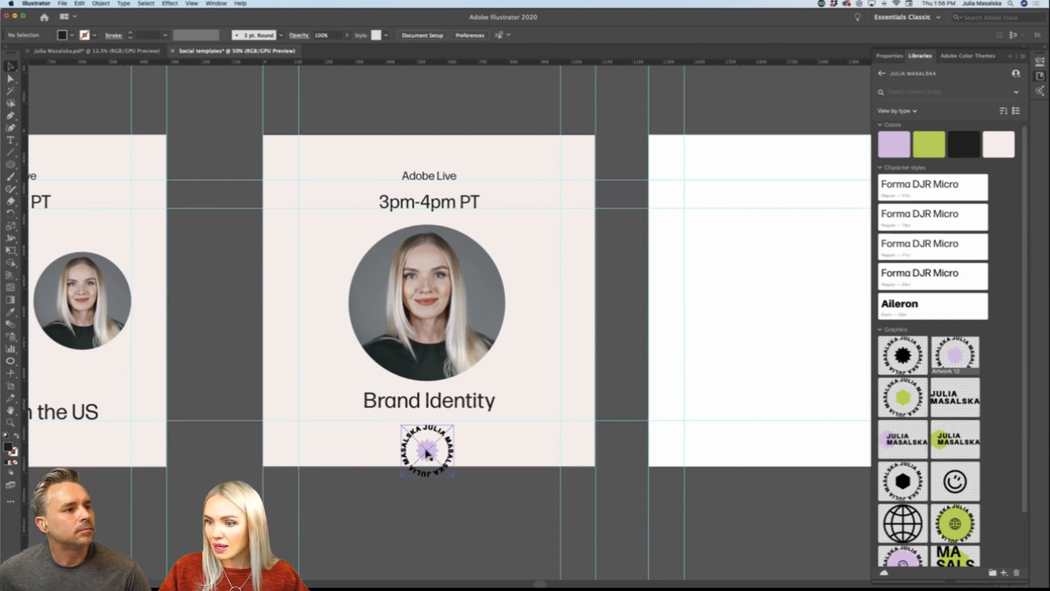
Step: Center the circular badge on the headshot and enlarge it to about 620 px so its lettering rings the photo
{"action": "left_click_drag", "start_coordinate": [427, 453], "coordinate": [439, 308]}
{"action": "scroll", "coordinate": [440, 306], "scroll_direction": "down", "scroll_amount": 3}
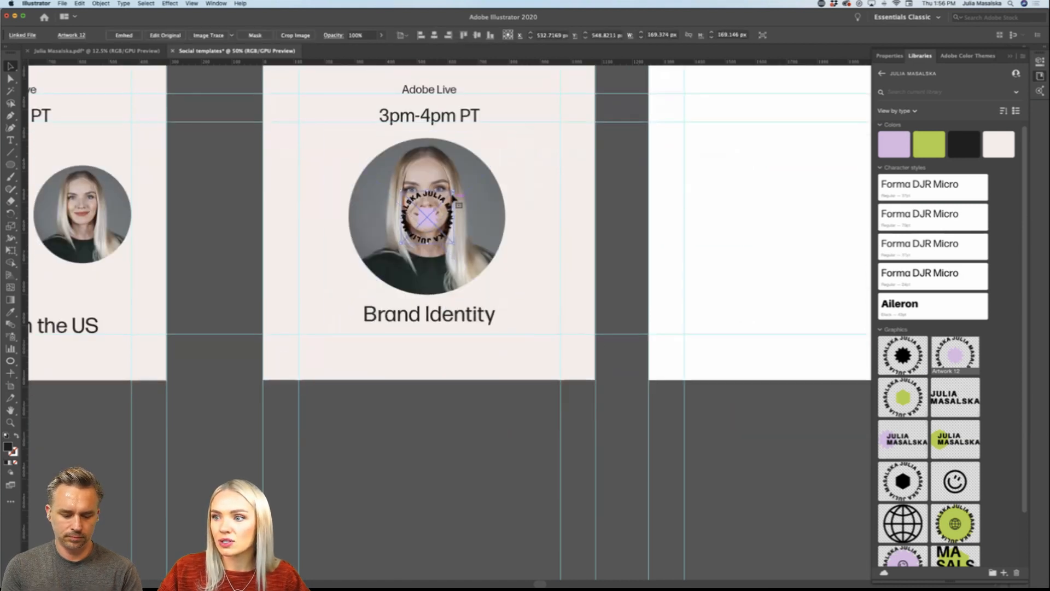
{"action": "left_click_drag", "start_coordinate": [457, 195], "coordinate": [523, 121]}
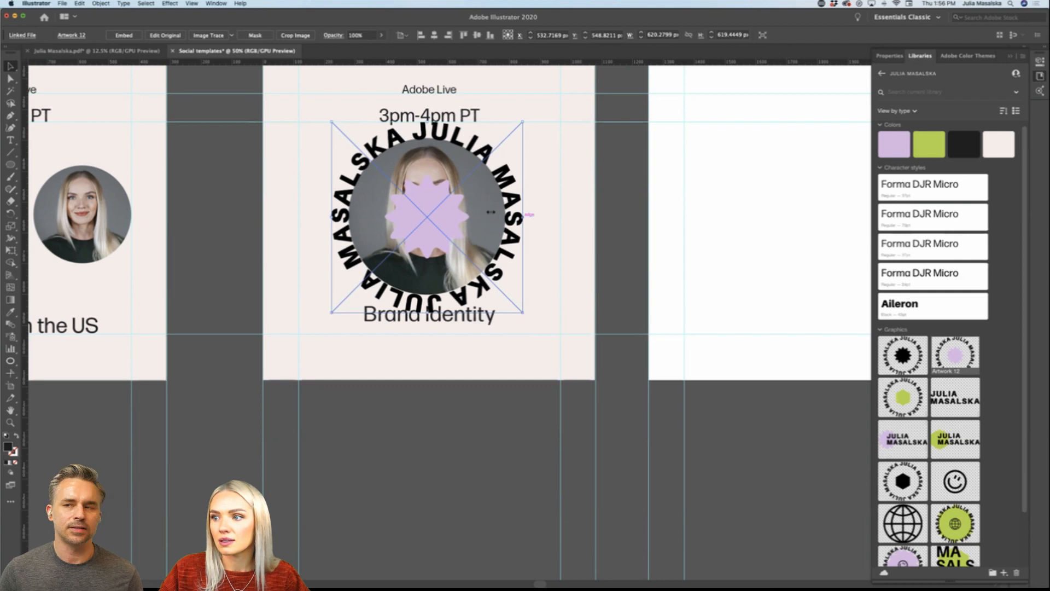
Step: Send the badge and the off-white background together to the back, behind the headshot
{"action": "right_click", "coordinate": [541, 236]}
{"action": "mouse_move", "coordinate": [559, 327]}
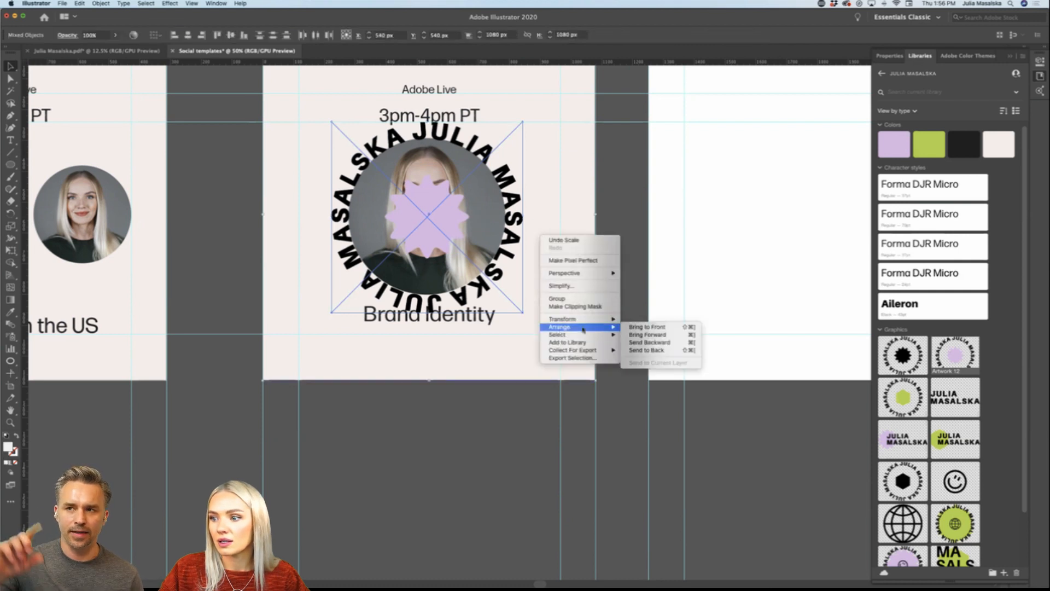
{"action": "left_click", "coordinate": [645, 350]}
{"action": "left_click", "coordinate": [448, 481]}
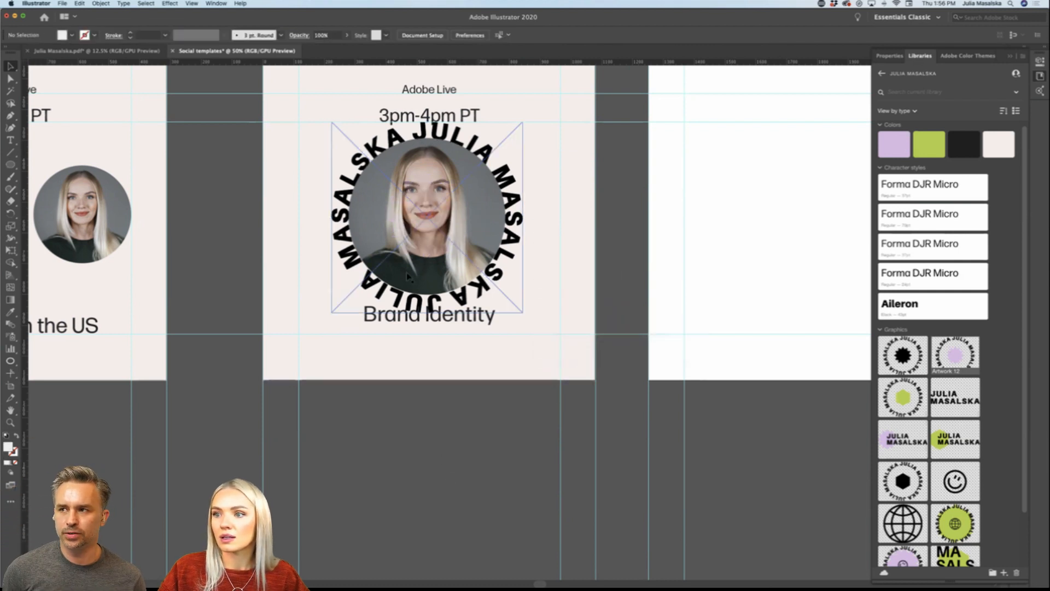
Step: Shrink the round headshot slightly to leave a gap between the photo and the badge's circular lettering
{"action": "left_click", "coordinate": [421, 262]}
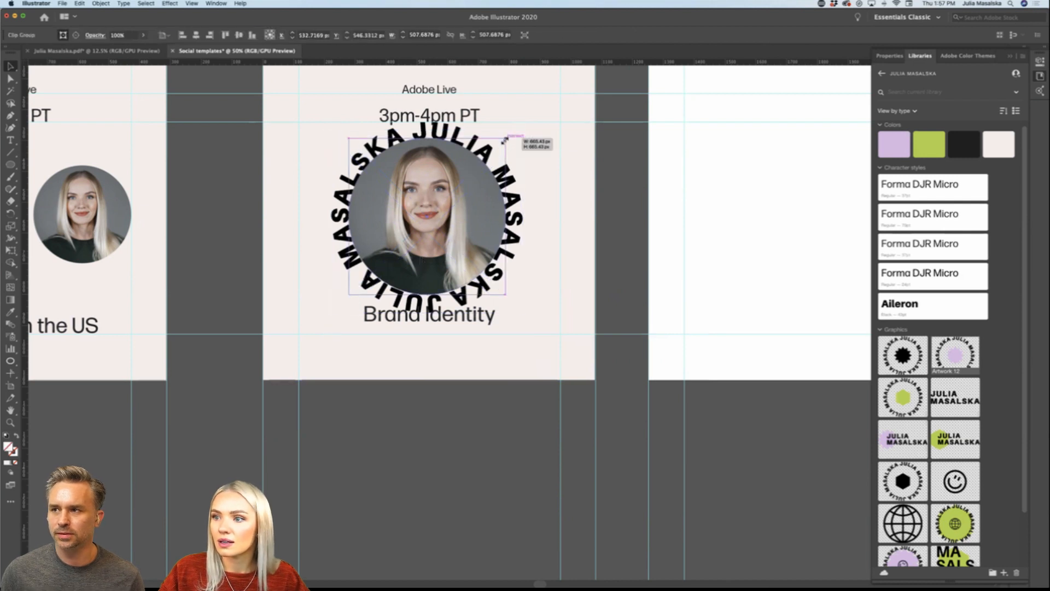
{"action": "left_click_drag", "start_coordinate": [522, 123], "coordinate": [503, 141]}
{"action": "left_click", "coordinate": [478, 447]}
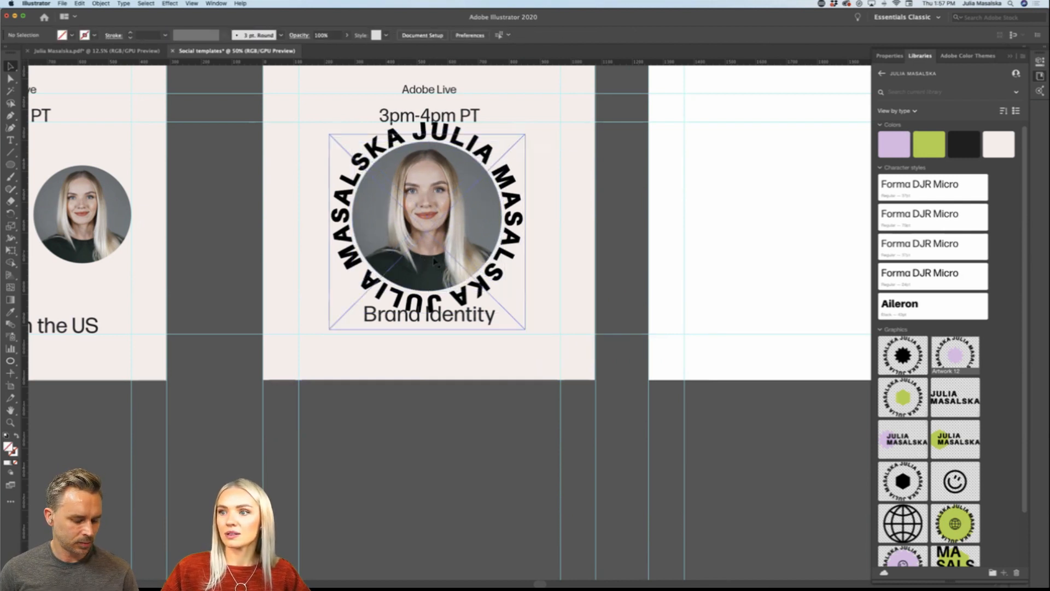
{"action": "scroll", "coordinate": [434, 259], "scroll_direction": "up", "scroll_amount": 3}
{"action": "scroll", "coordinate": [434, 260], "scroll_direction": "up", "scroll_amount": 1}
{"action": "scroll", "coordinate": [435, 259], "scroll_direction": "up", "scroll_amount": 1}
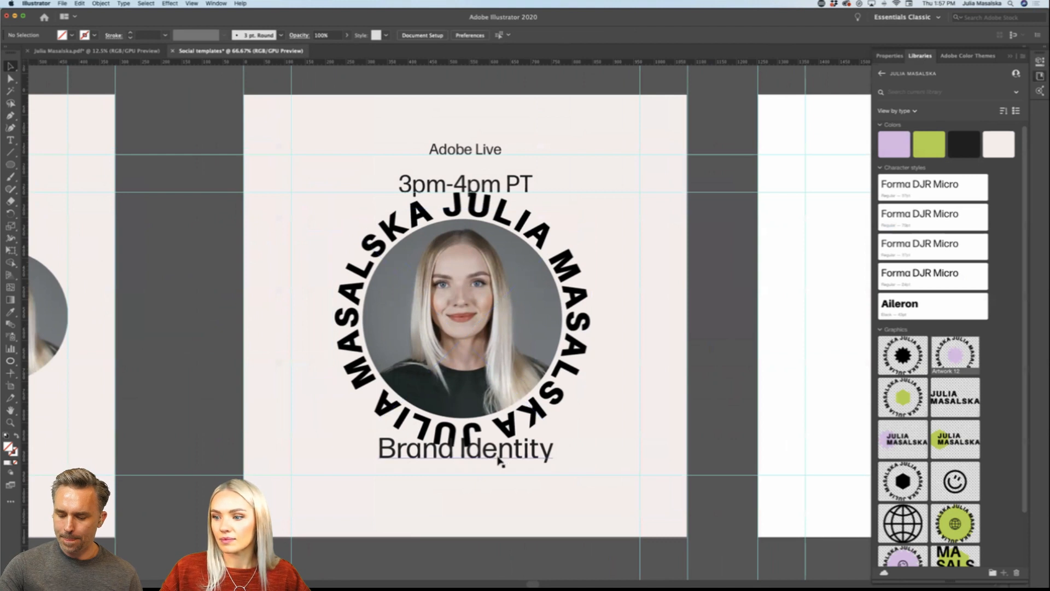
Step: Move the "Brand Identity" heading down from the badge, and scale the headshot and circular badge together down to about 458 px wide
{"action": "left_click_drag", "start_coordinate": [501, 459], "coordinate": [502, 476]}
{"action": "left_click", "coordinate": [571, 289]}
{"action": "scroll", "coordinate": [571, 289], "scroll_direction": "up", "scroll_amount": 2}
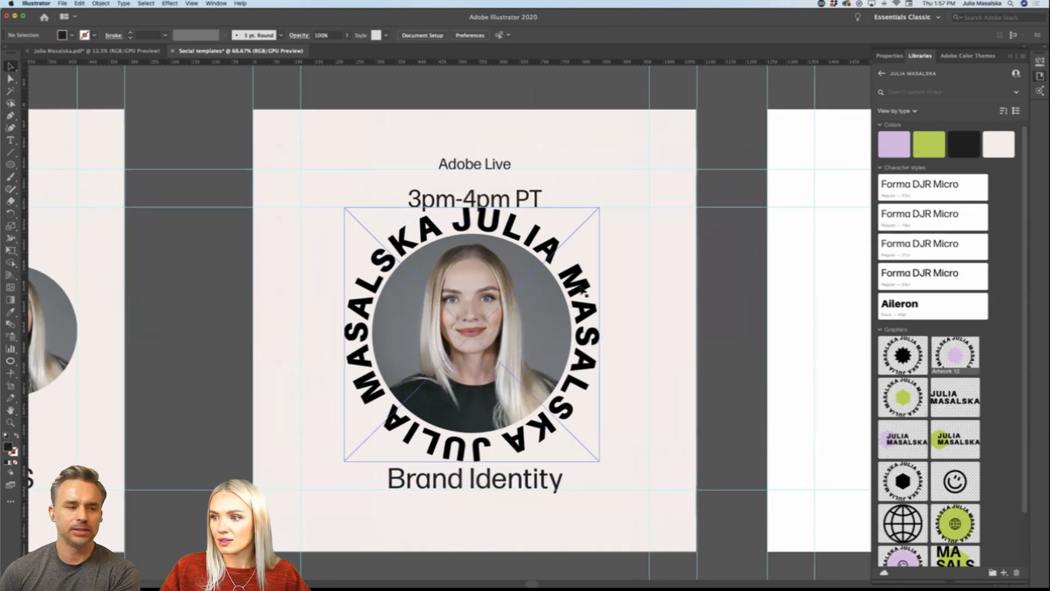
{"action": "left_click", "coordinate": [517, 268]}
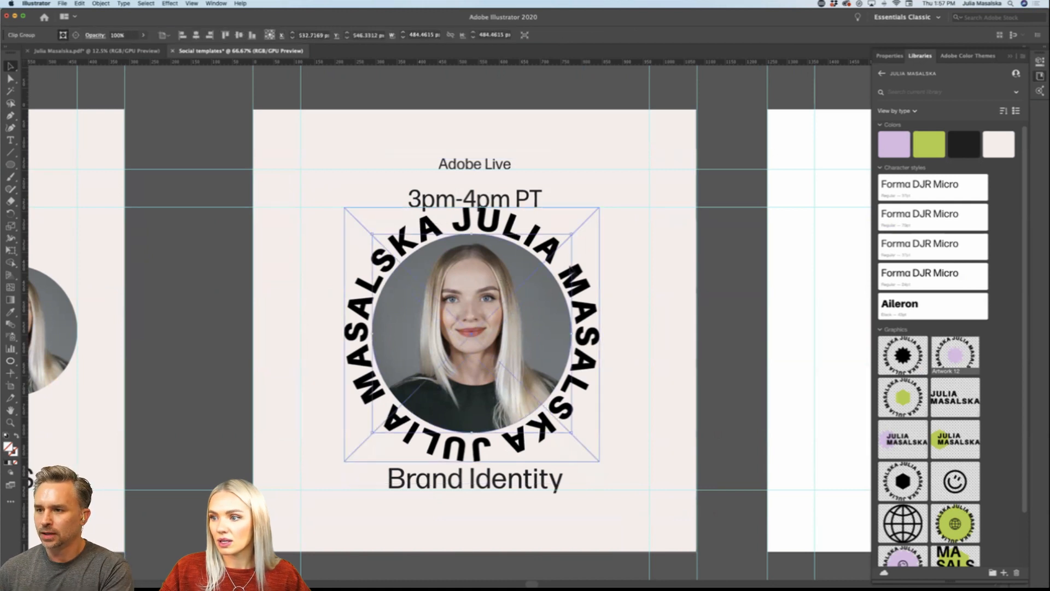
{"action": "left_click", "coordinate": [594, 293], "text": "shift"}
{"action": "left_click_drag", "start_coordinate": [599, 334], "coordinate": [567, 335]}
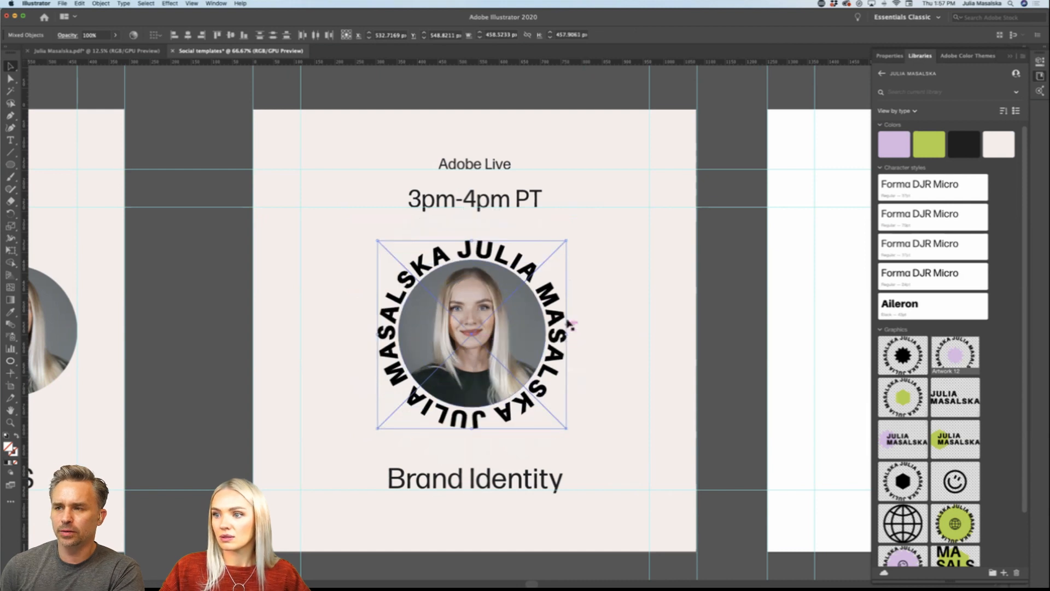
{"action": "left_click", "coordinate": [560, 99]}
Step: Check the position and size properties of the headshot with its badge, and of the "3pm-4pm PT" line
{"action": "scroll", "coordinate": [586, 224], "scroll_direction": "left", "scroll_amount": 2}
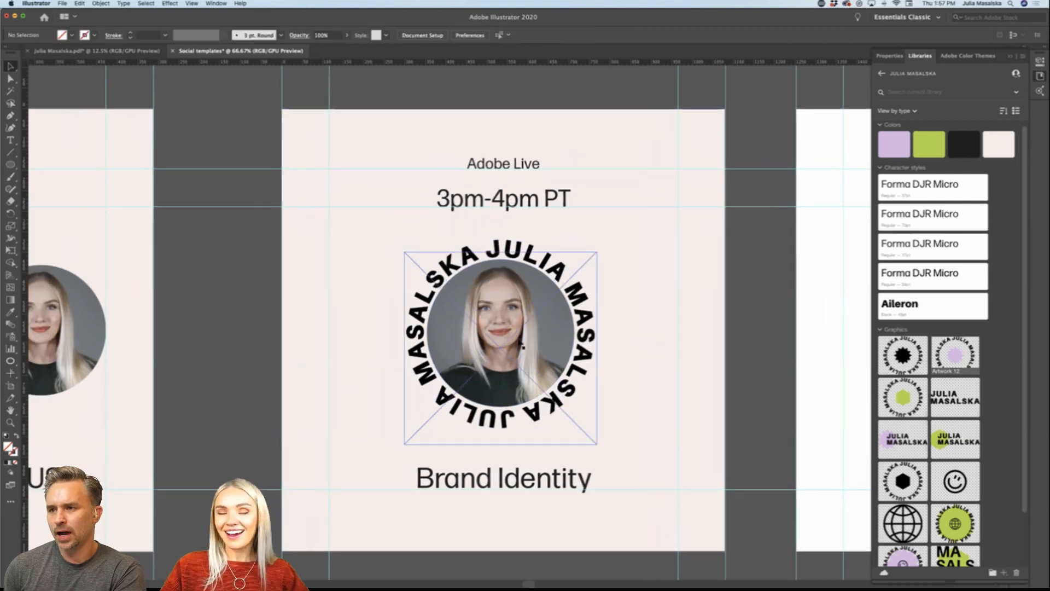
{"action": "left_click", "coordinate": [521, 344]}
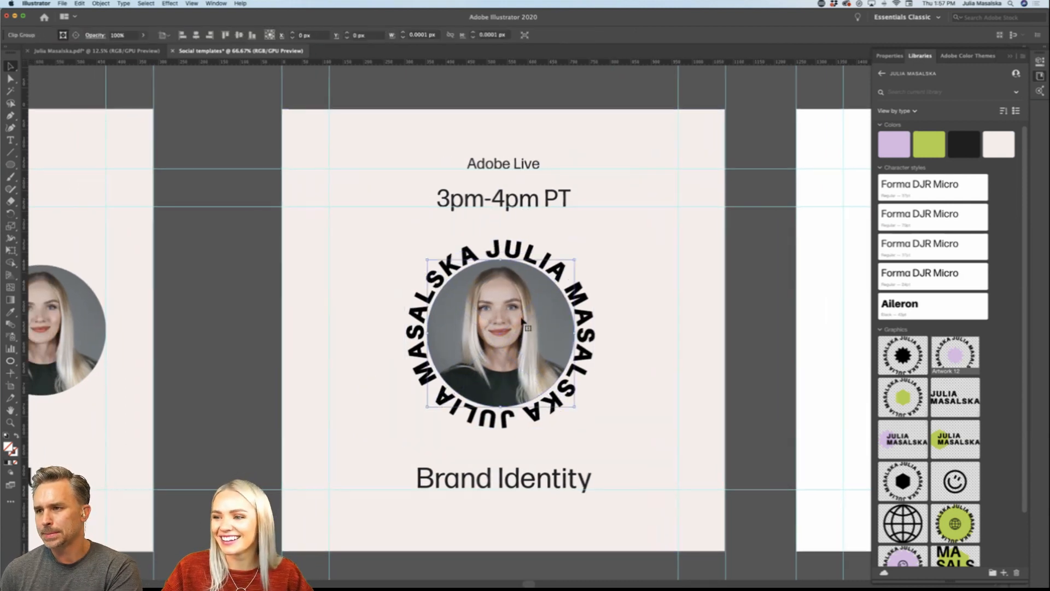
{"action": "left_click", "coordinate": [891, 57]}
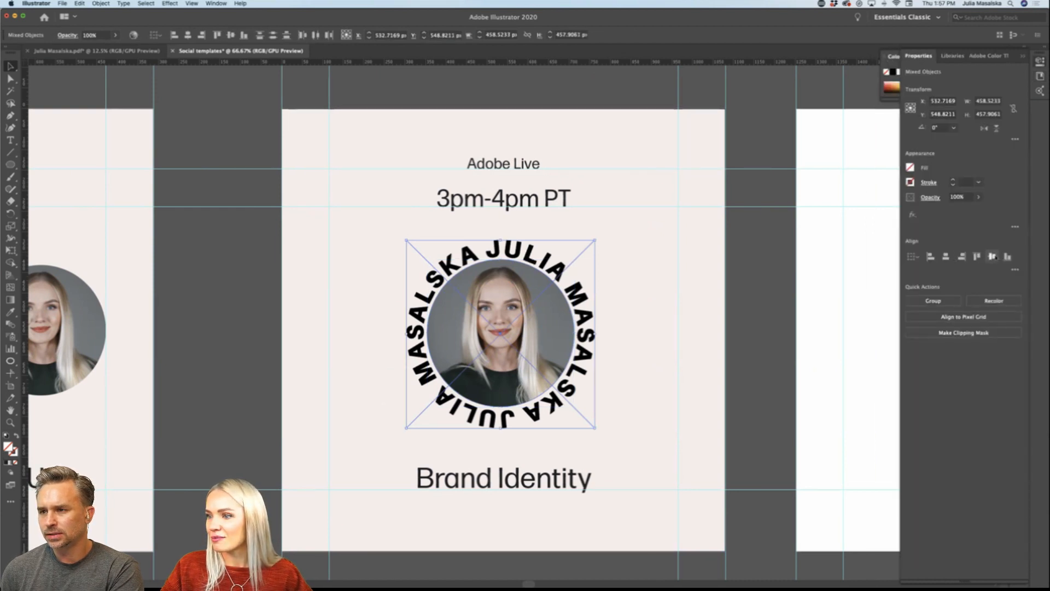
{"action": "left_click", "coordinate": [762, 346]}
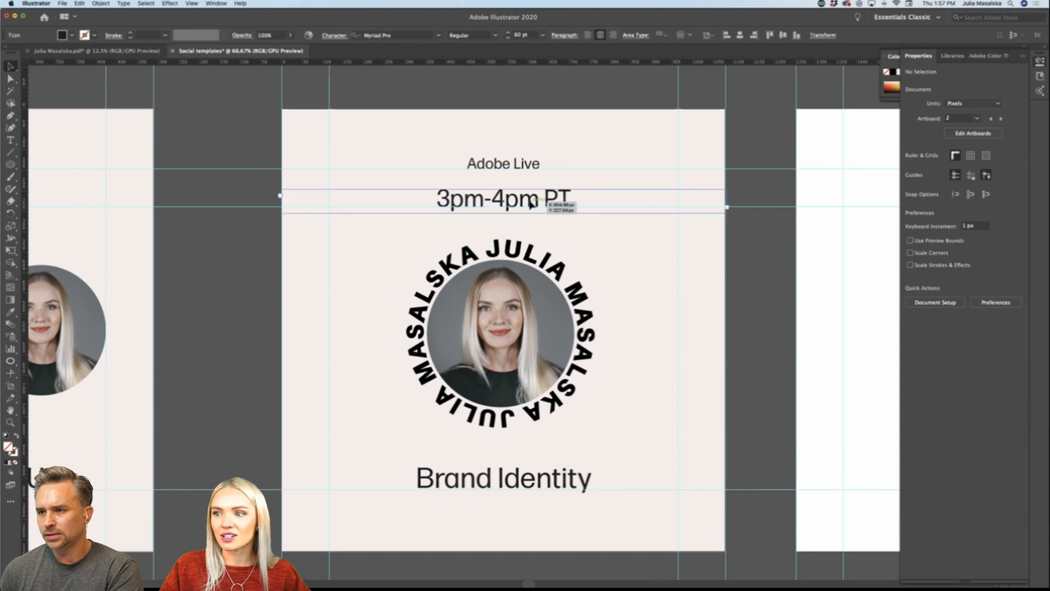
{"action": "left_click", "coordinate": [531, 203]}
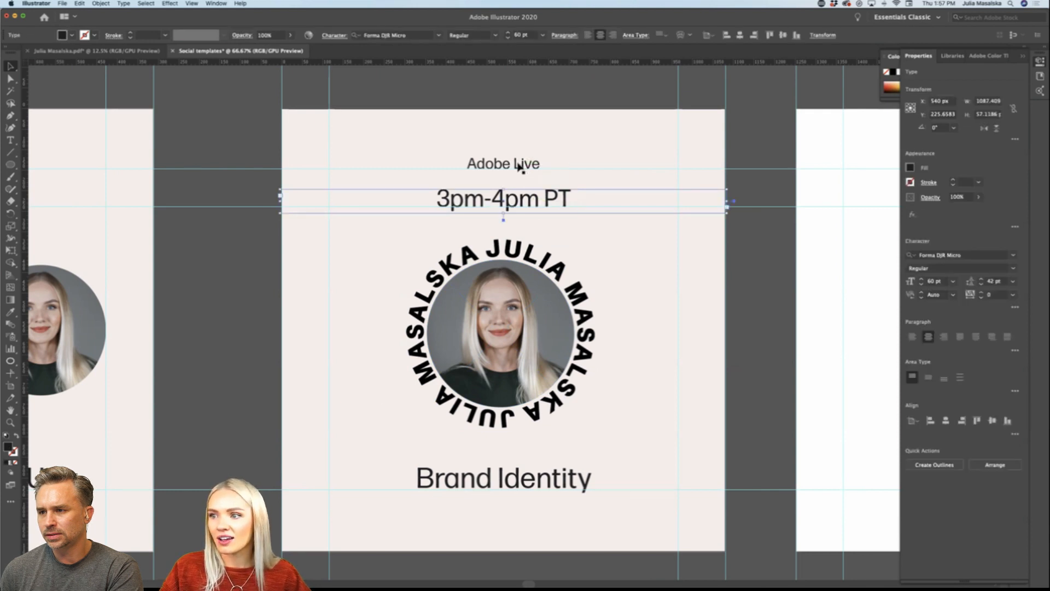
{"action": "left_click", "coordinate": [740, 292]}
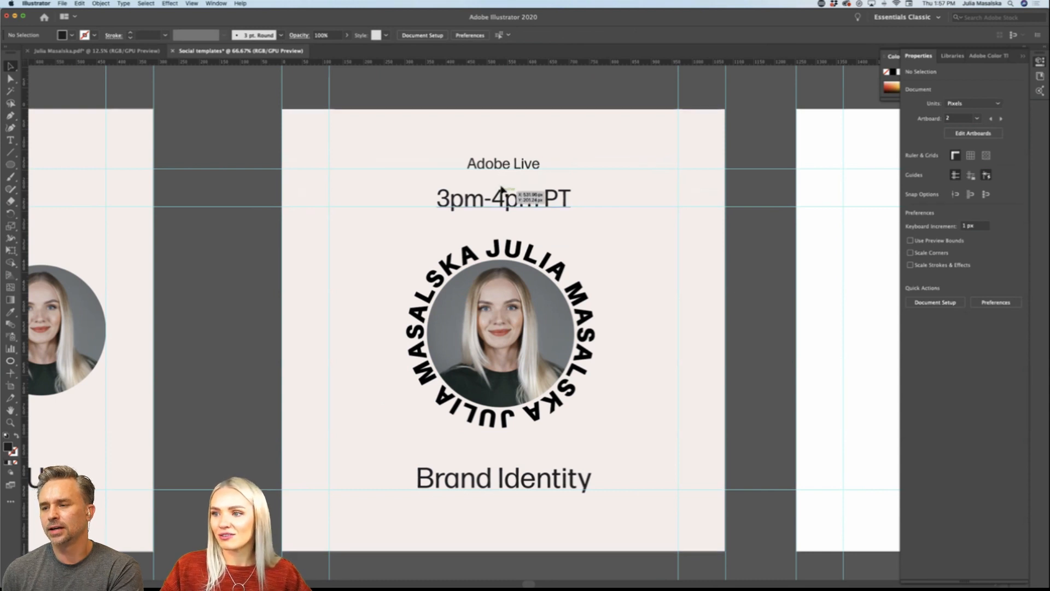
Step: Nudge the "Brand Identity" heading down slightly so its baseline sits on the lower horizontal guide
{"action": "scroll", "coordinate": [754, 368], "scroll_direction": "down", "scroll_amount": 3}
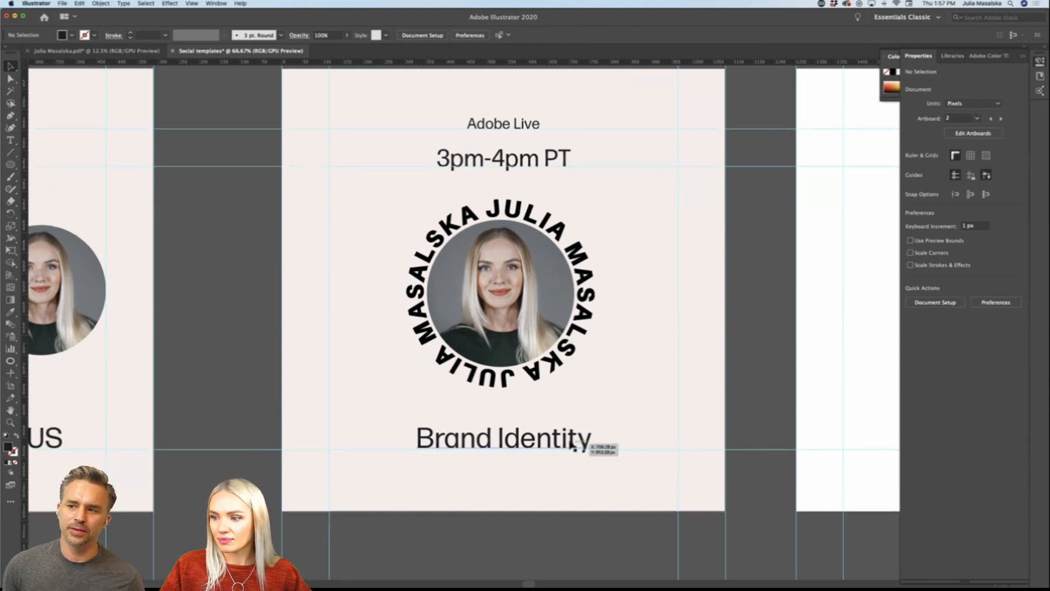
{"action": "left_click_drag", "start_coordinate": [570, 444], "coordinate": [571, 446]}
{"action": "left_click", "coordinate": [740, 381]}
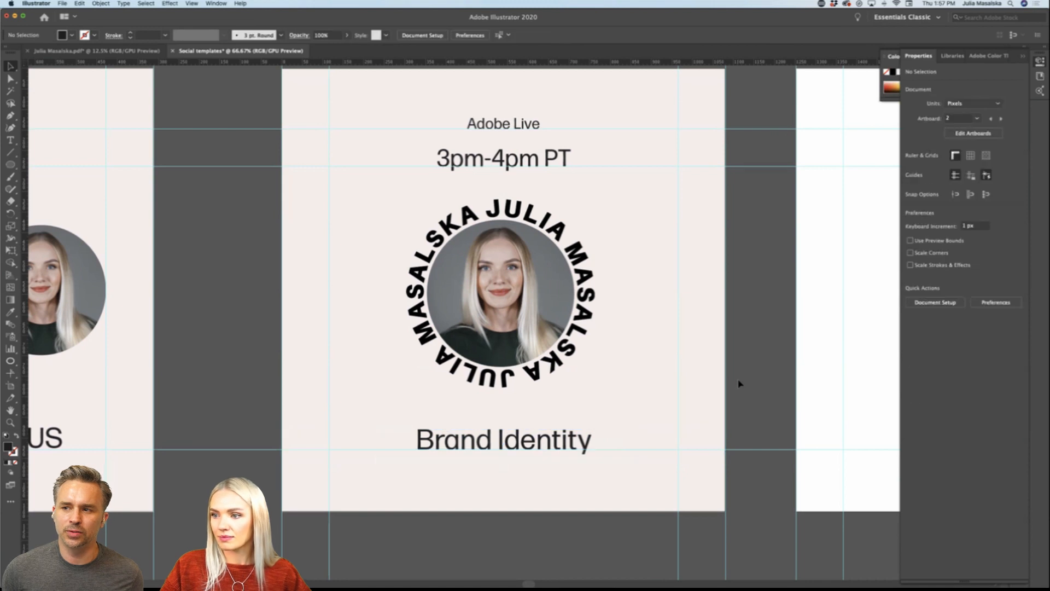
{"action": "scroll", "coordinate": [739, 384], "scroll_direction": "up", "scroll_amount": 1}
{"action": "scroll", "coordinate": [740, 384], "scroll_direction": "right", "scroll_amount": 2}
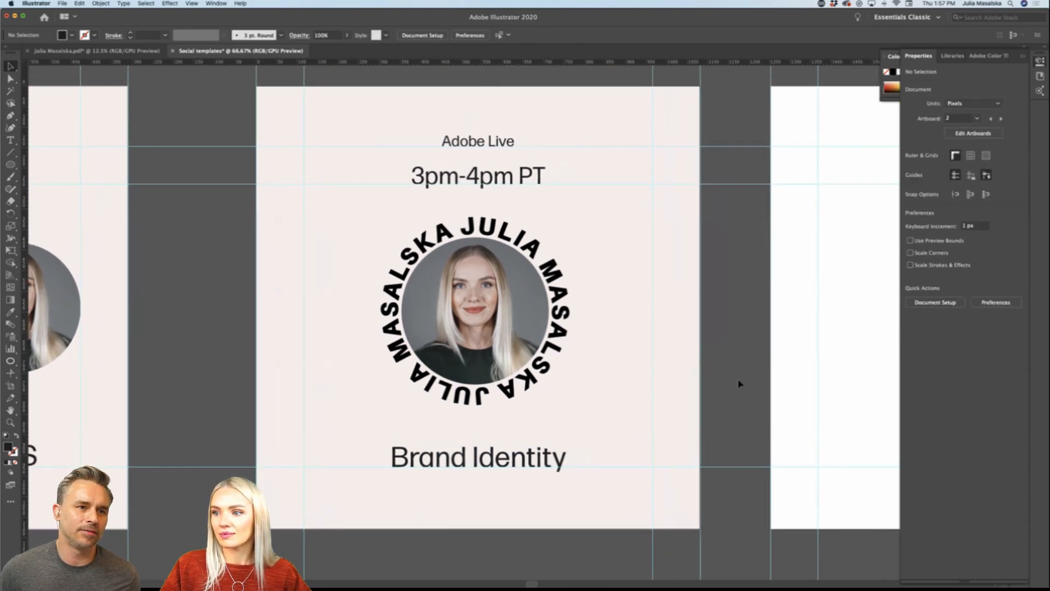
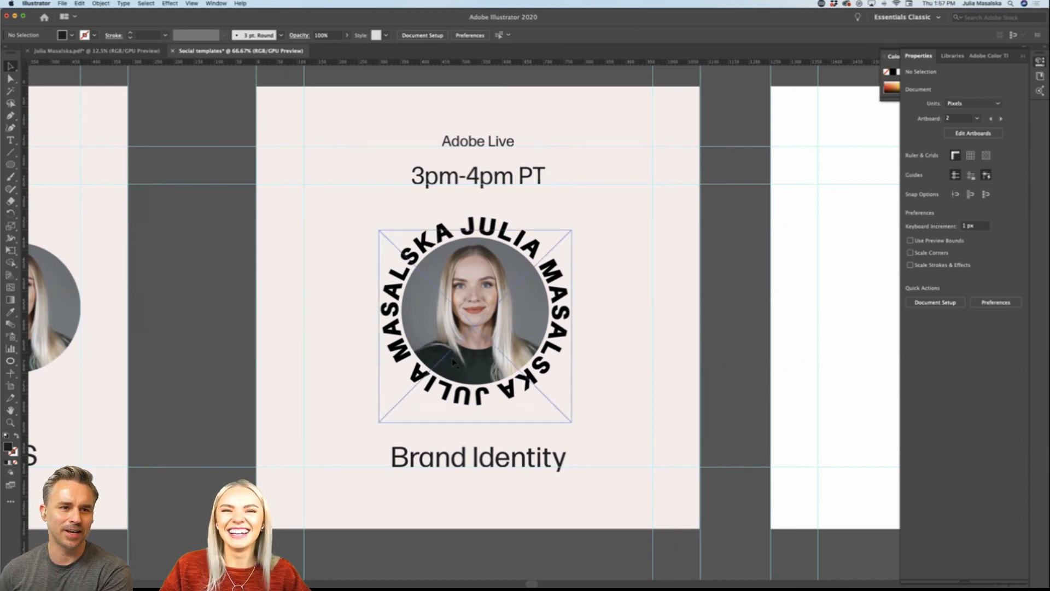
Step: Review the Adobe Live post with its circular badge and compare it with the other template artboards
{"action": "scroll", "coordinate": [722, 339], "scroll_direction": "right", "scroll_amount": 2}
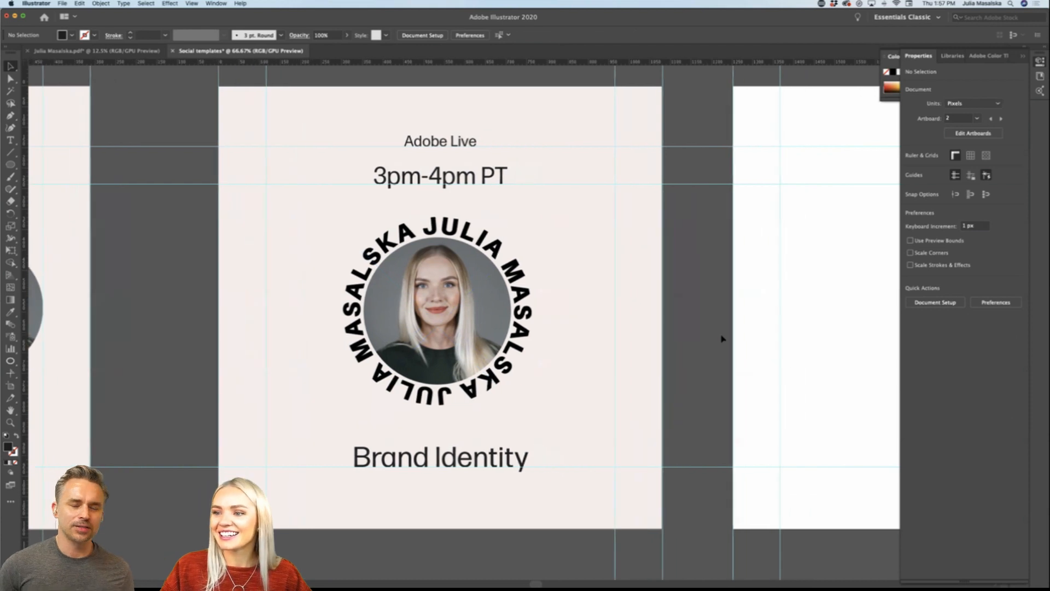
{"action": "scroll", "coordinate": [722, 339], "scroll_direction": "down", "scroll_amount": 3}
{"action": "scroll", "coordinate": [721, 339], "scroll_direction": "right", "scroll_amount": 3}
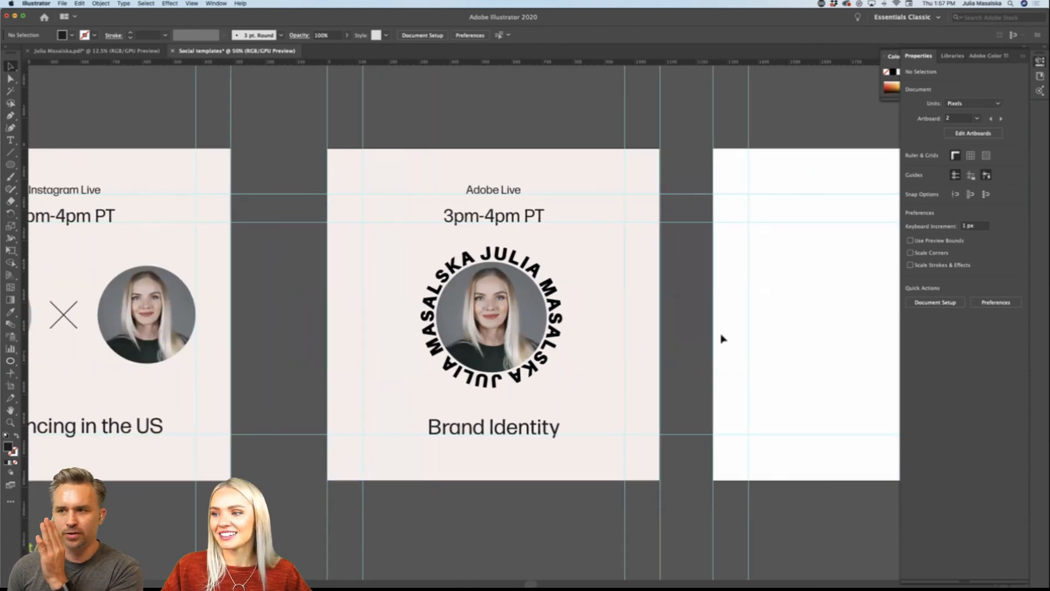
{"action": "left_click", "coordinate": [553, 298]}
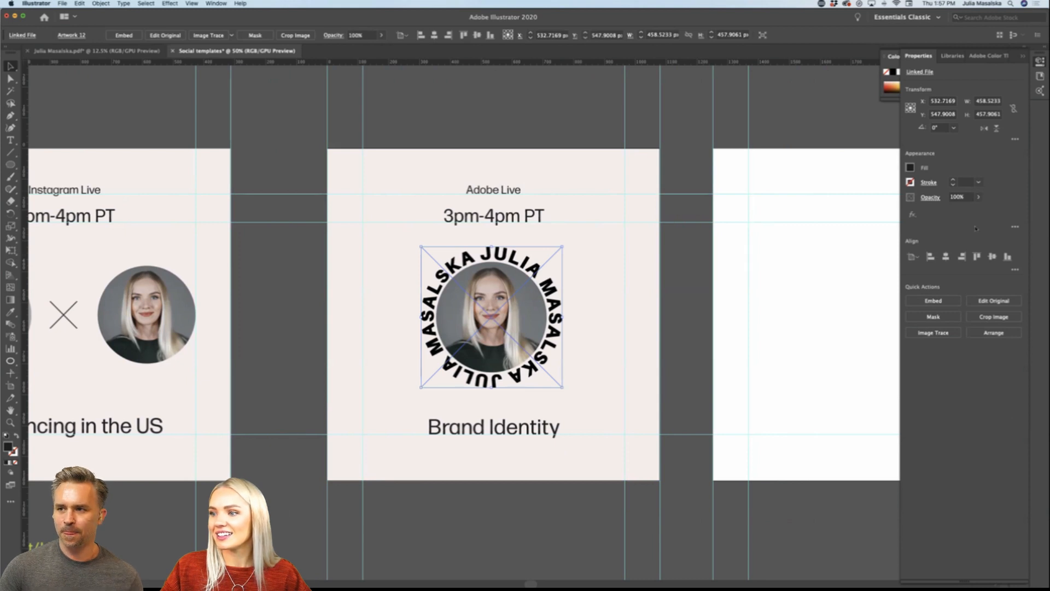
{"action": "left_click", "coordinate": [690, 321]}
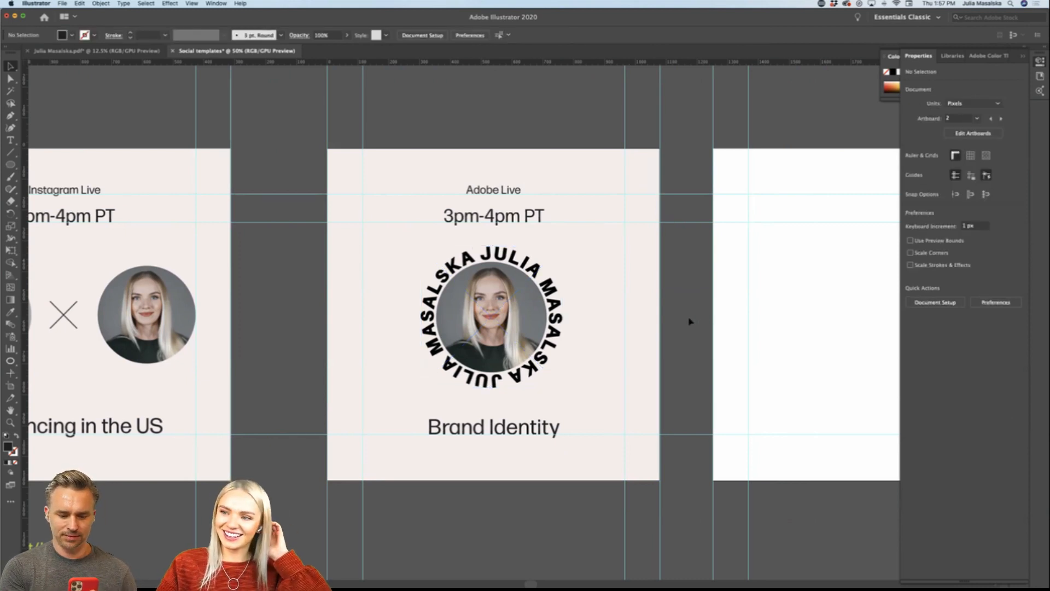
{"action": "left_click", "coordinate": [562, 323]}
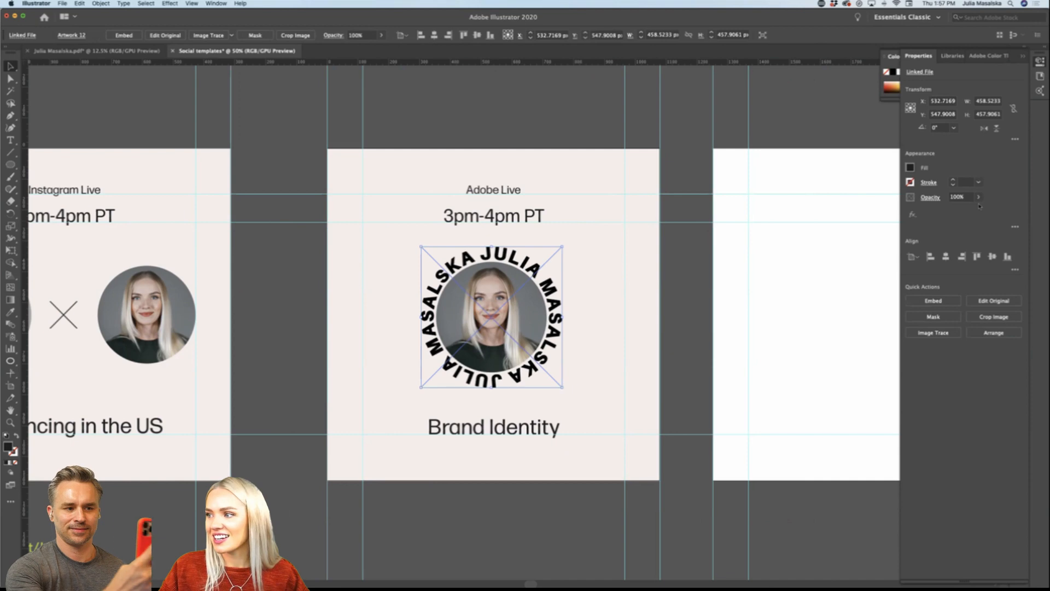
{"action": "left_click", "coordinate": [701, 302]}
{"action": "scroll", "coordinate": [700, 302], "scroll_direction": "down", "scroll_amount": 2}
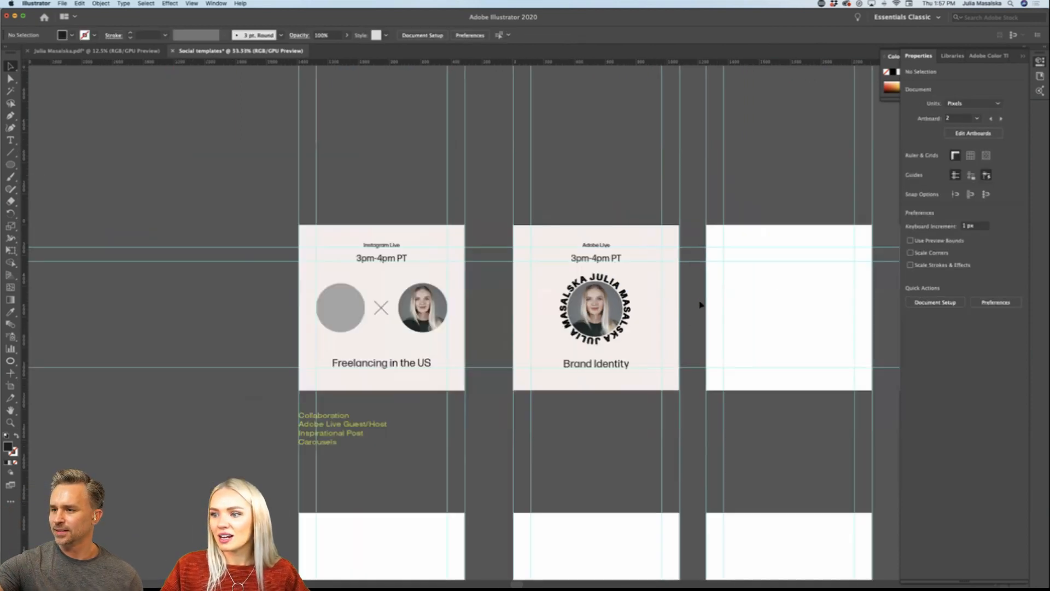
{"action": "scroll", "coordinate": [699, 302], "scroll_direction": "right", "scroll_amount": 5}
{"action": "scroll", "coordinate": [700, 302], "scroll_direction": "down", "scroll_amount": 3}
{"action": "scroll", "coordinate": [701, 304], "scroll_direction": "down", "scroll_amount": 1}
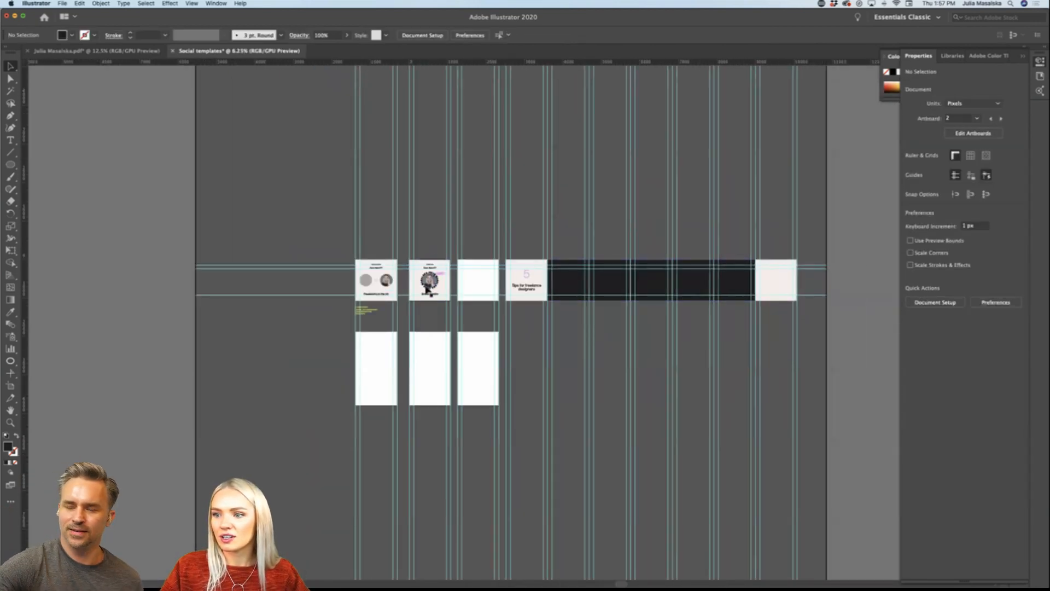
{"action": "scroll", "coordinate": [429, 291], "scroll_direction": "up", "scroll_amount": 6}
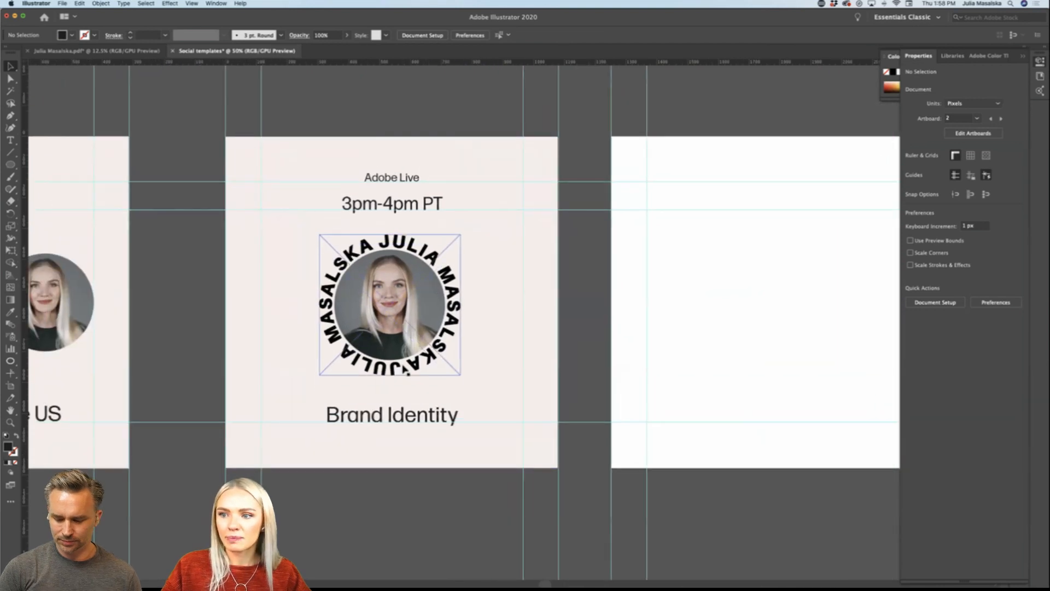
Step: Examine the logo and badge colour variations on the brand sheet in the other open document
{"action": "left_click", "coordinate": [93, 50]}
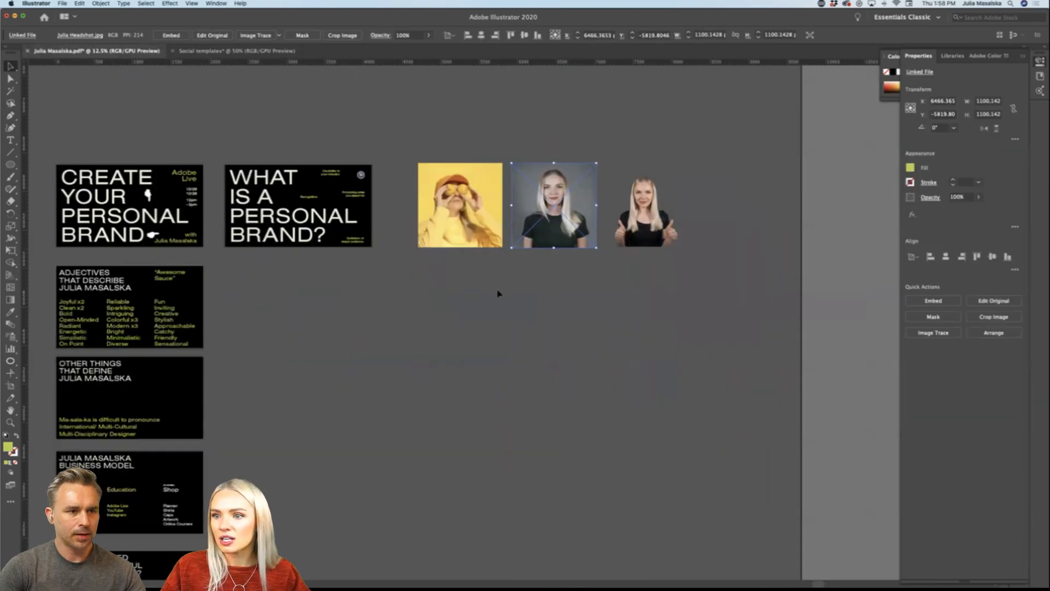
{"action": "left_click", "coordinate": [499, 293]}
{"action": "scroll", "coordinate": [497, 293], "scroll_direction": "down", "scroll_amount": 10}
{"action": "scroll", "coordinate": [429, 403], "scroll_direction": "left", "scroll_amount": 2}
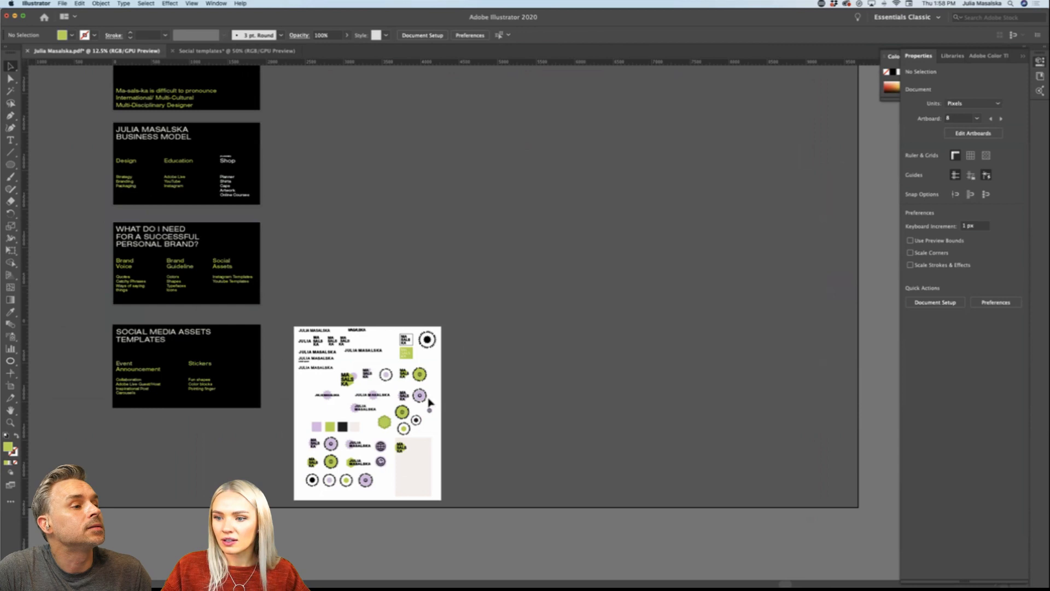
{"action": "scroll", "coordinate": [427, 404], "scroll_direction": "up", "scroll_amount": 4}
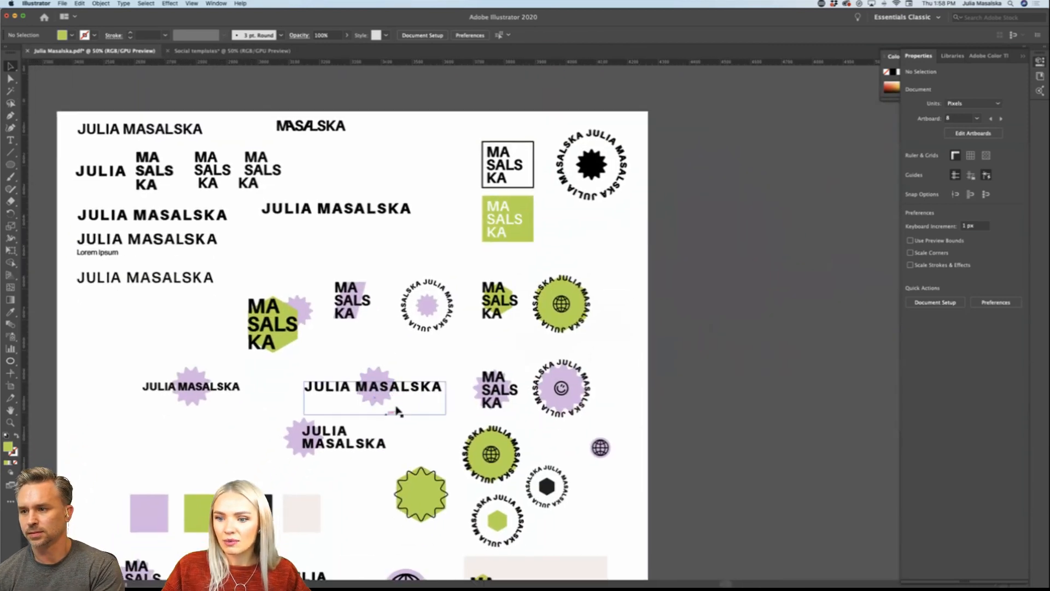
{"action": "scroll", "coordinate": [398, 411], "scroll_direction": "down", "scroll_amount": 5}
{"action": "scroll", "coordinate": [398, 411], "scroll_direction": "left", "scroll_amount": 3}
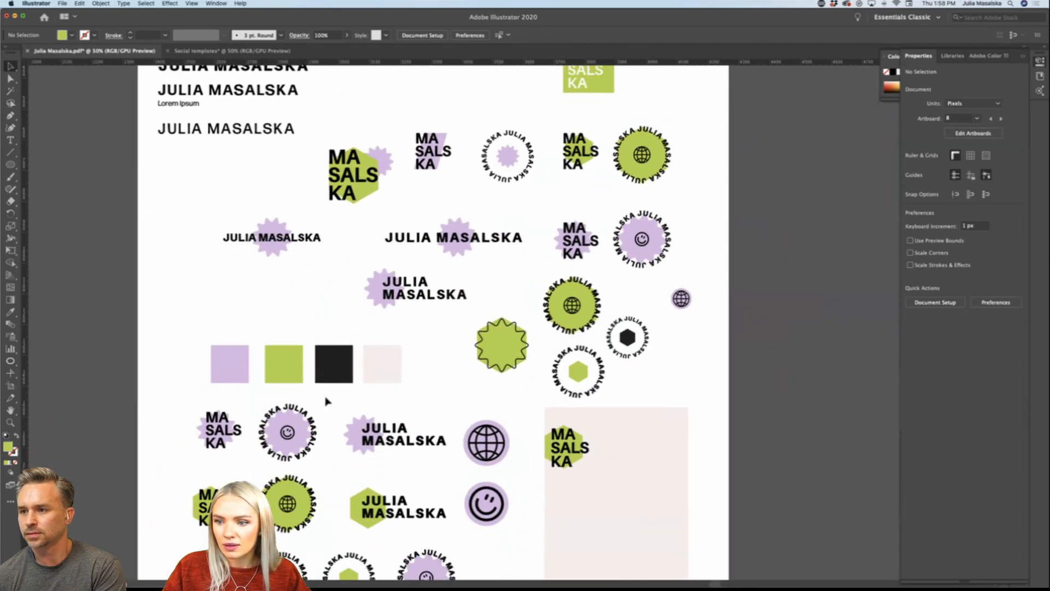
{"action": "scroll", "coordinate": [326, 401], "scroll_direction": "down", "scroll_amount": 3}
{"action": "scroll", "coordinate": [327, 401], "scroll_direction": "left", "scroll_amount": 2}
{"action": "left_click", "coordinate": [324, 373]}
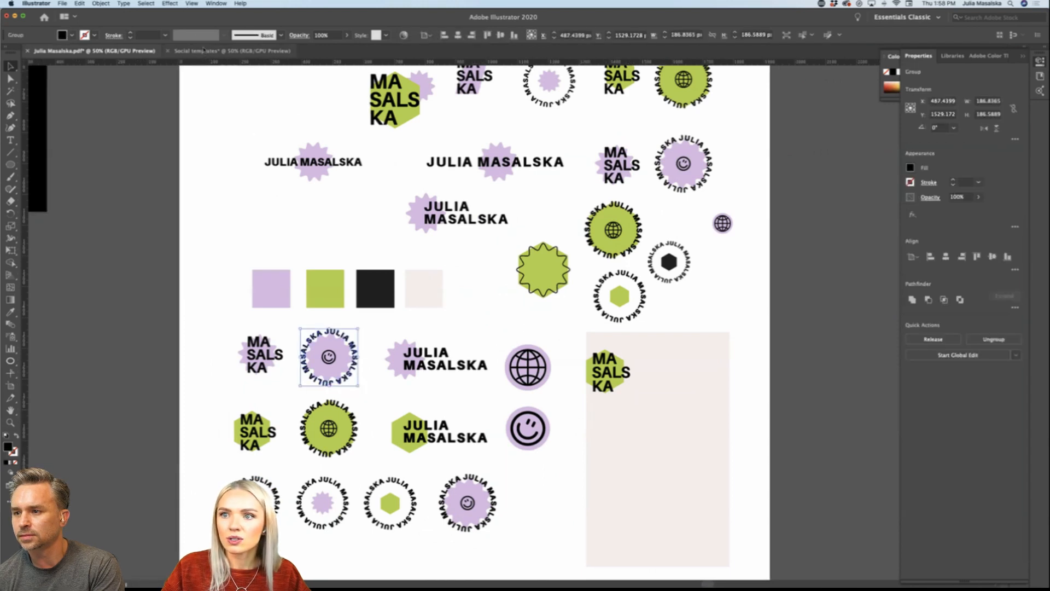
Step: Return to the social templates document and delete the black circular lettering badge around the Adobe Live headshot
{"action": "left_click", "coordinate": [204, 50]}
{"action": "left_click", "coordinate": [434, 263]}
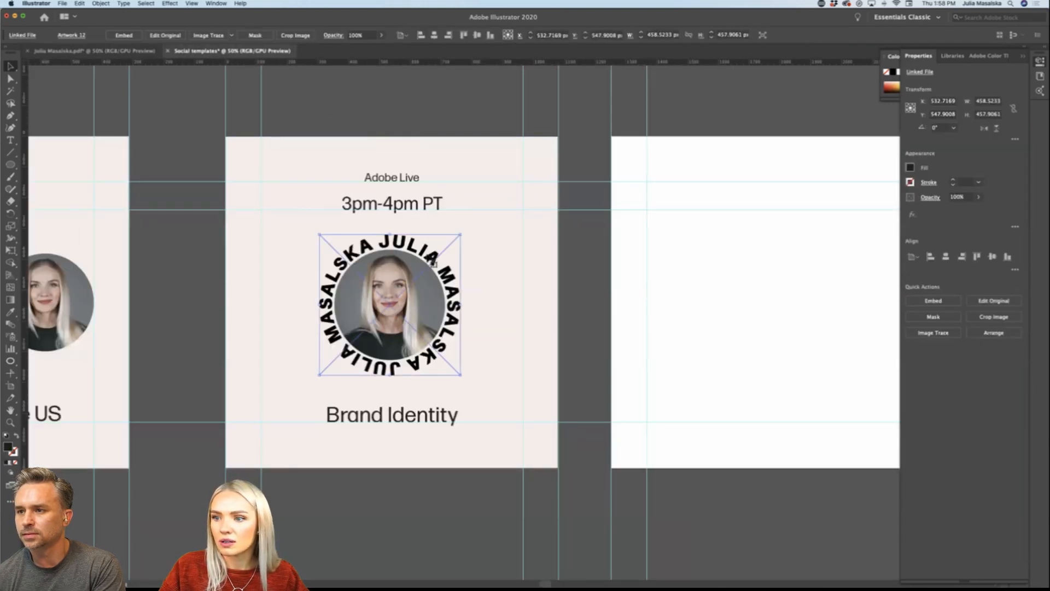
{"action": "left_click", "coordinate": [101, 3]}
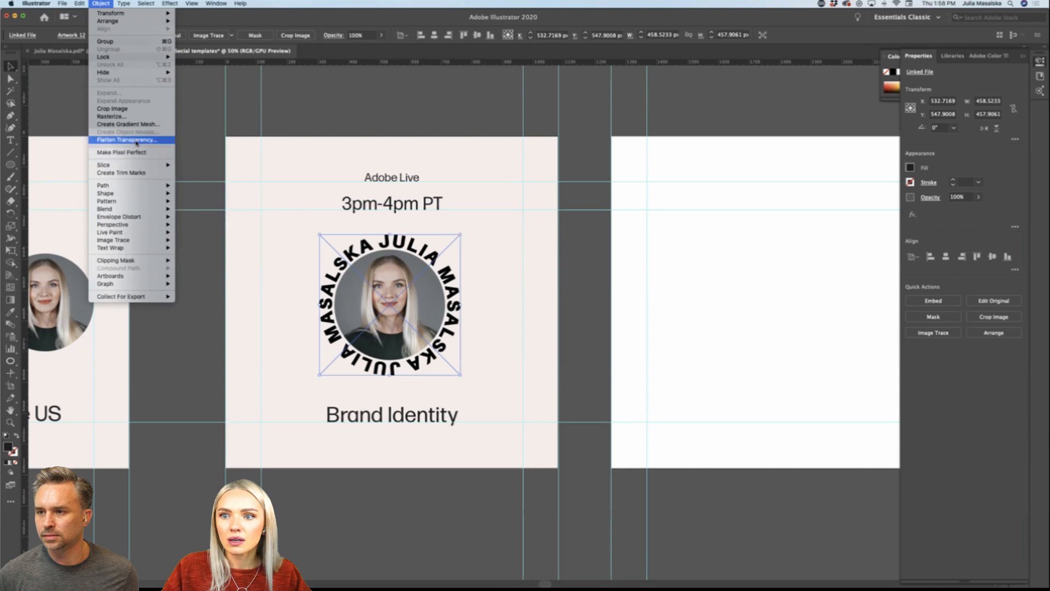
{"action": "left_click", "coordinate": [131, 108]}
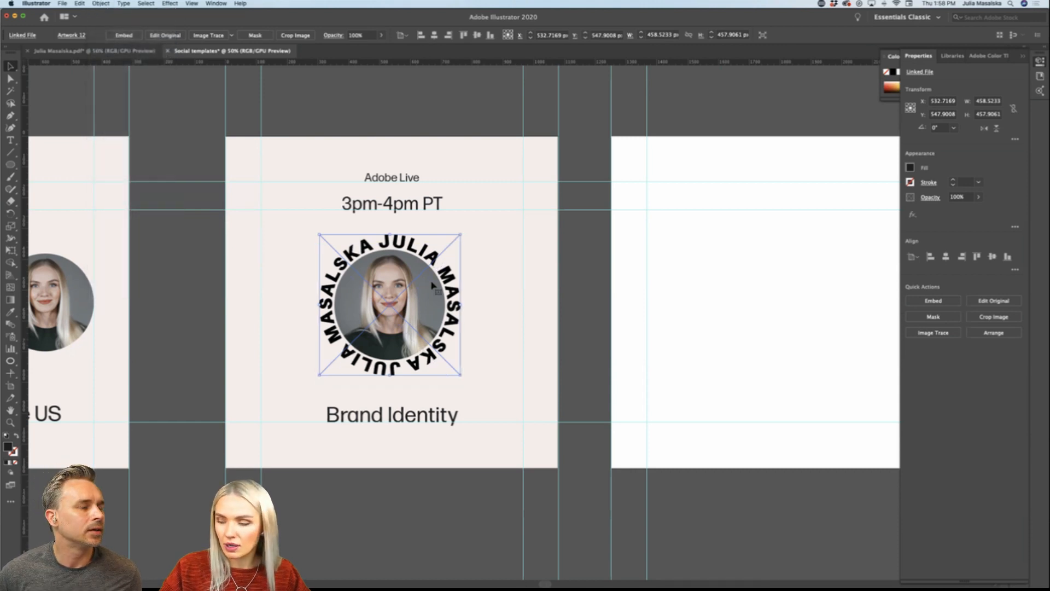
{"action": "key", "text": "Delete"}
Step: Place the library badge with the lilac starburst as editable artwork beside the Adobe Live artboard, and delete its starburst
{"action": "left_click", "coordinate": [955, 58]}
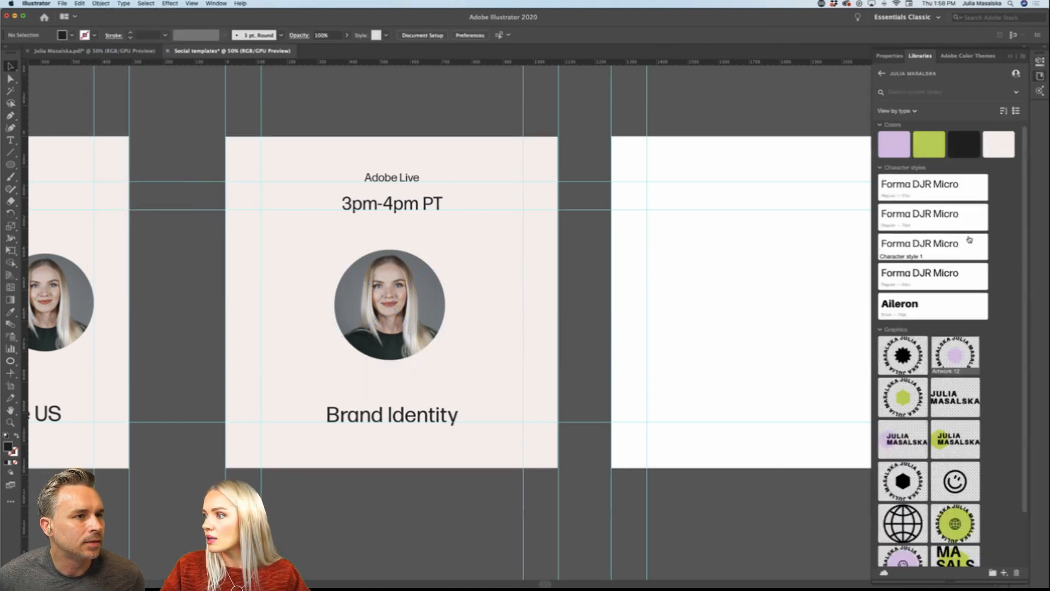
{"action": "left_click_drag", "start_coordinate": [947, 355], "coordinate": [600, 275]}
{"action": "double_click", "coordinate": [600, 276]}
{"action": "left_click", "coordinate": [598, 274]}
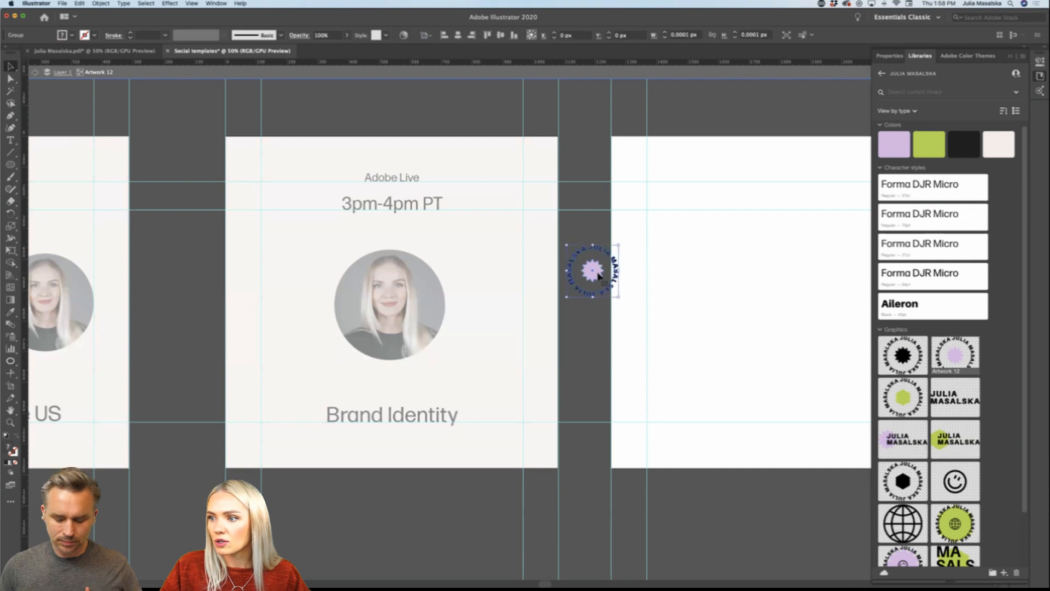
{"action": "double_click", "coordinate": [599, 273]}
{"action": "left_click", "coordinate": [599, 276]}
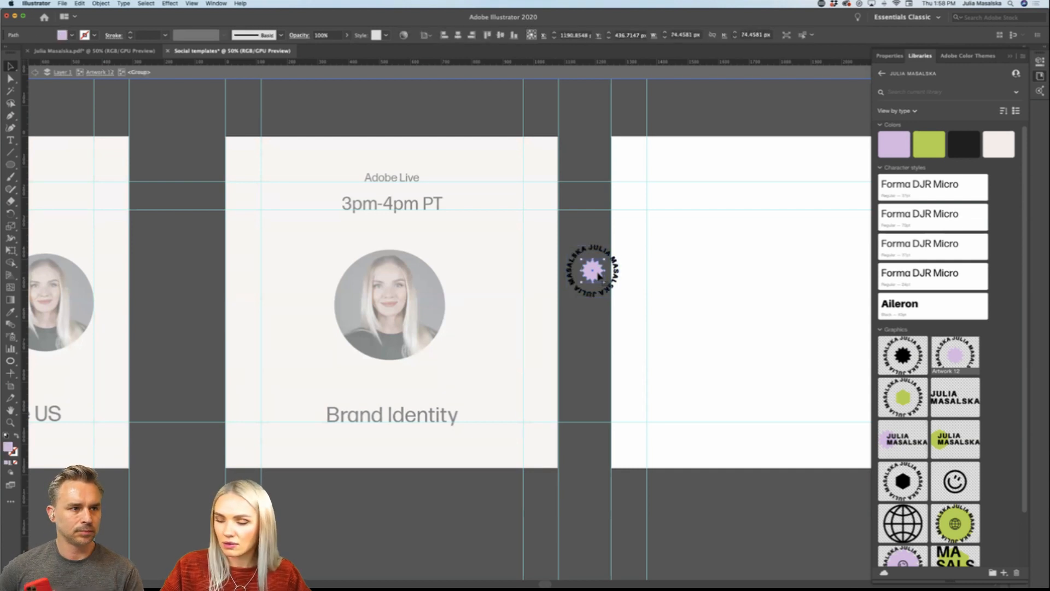
{"action": "key", "text": "Delete"}
Step: Recolour the circular lettering with the library's lilac swatch, then move and scale it around the headshot to about 455 px wide
{"action": "left_click", "coordinate": [612, 289]}
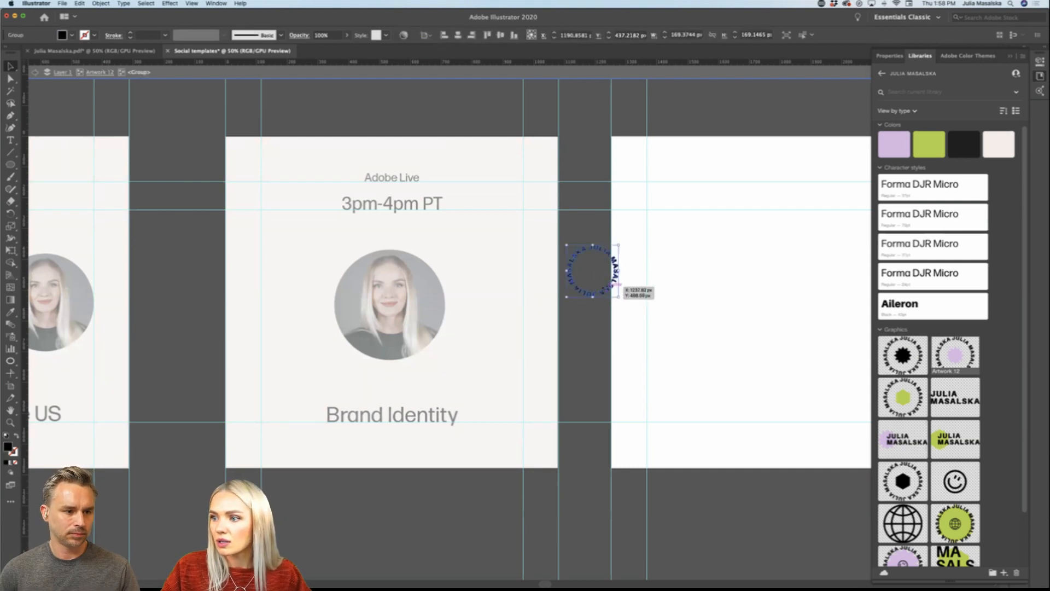
{"action": "left_click", "coordinate": [889, 142]}
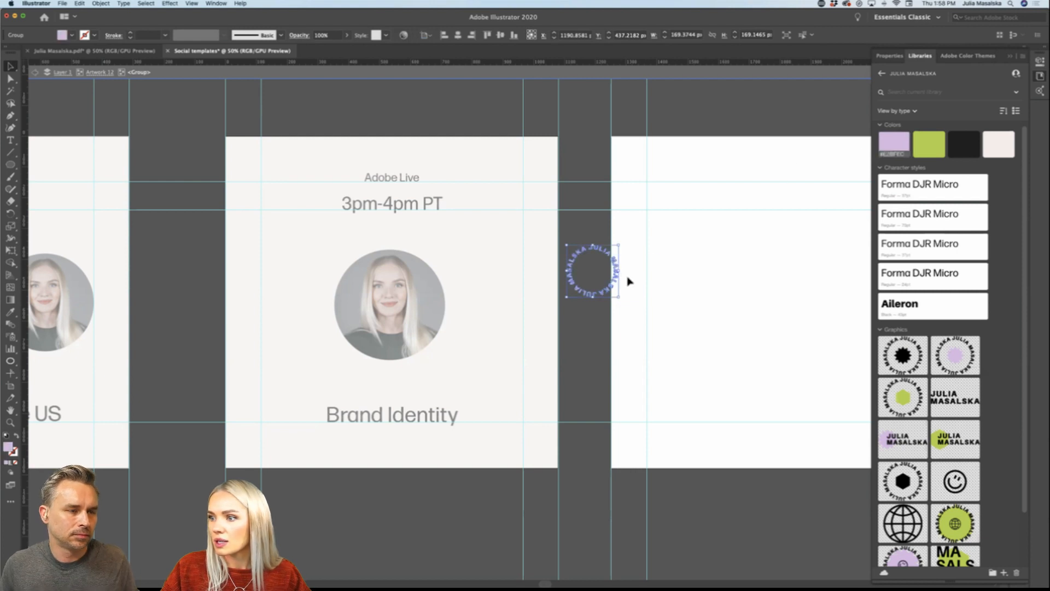
{"action": "left_click_drag", "start_coordinate": [619, 271], "coordinate": [464, 302]}
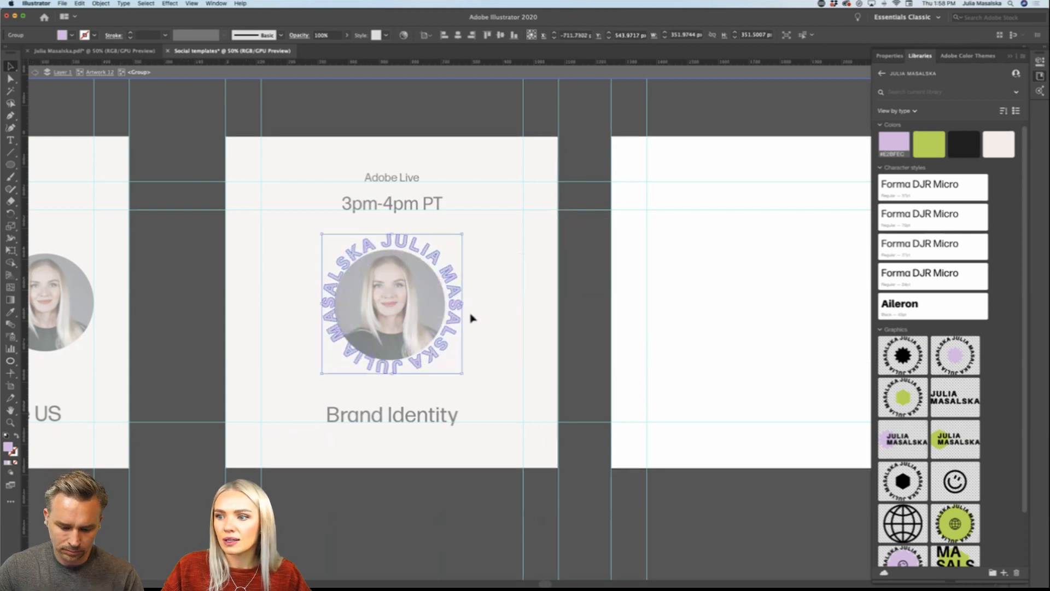
{"action": "left_click", "coordinate": [594, 326]}
Step: Align the lilac lettering and the round headshot to a common centre, horizontally and vertically
{"action": "scroll", "coordinate": [494, 326], "scroll_direction": "left", "scroll_amount": 3}
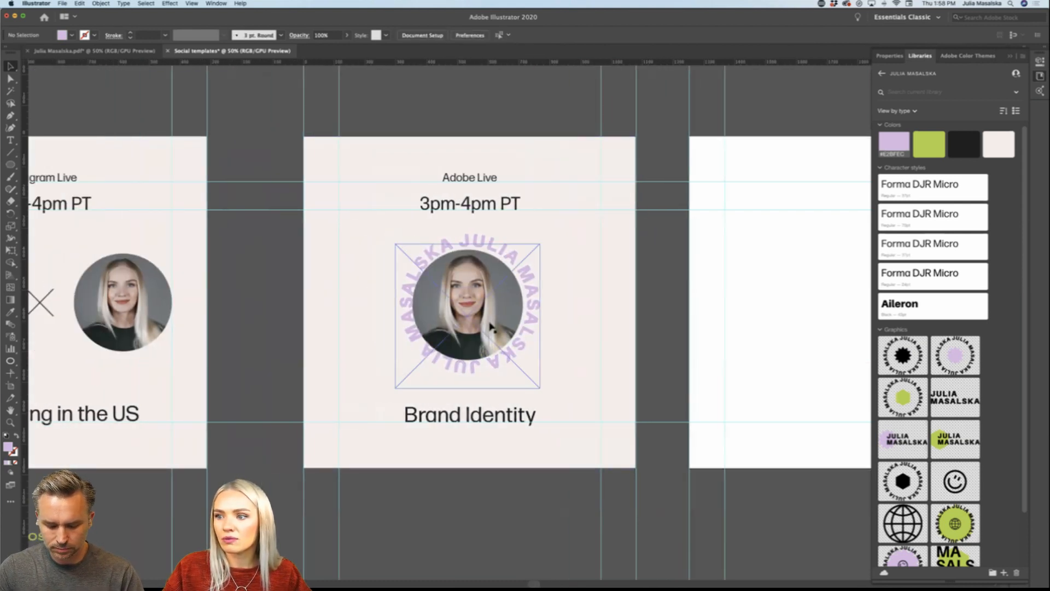
{"action": "scroll", "coordinate": [491, 326], "scroll_direction": "up", "scroll_amount": 1}
{"action": "scroll", "coordinate": [492, 301], "scroll_direction": "up", "scroll_amount": 3}
{"action": "scroll", "coordinate": [491, 301], "scroll_direction": "right", "scroll_amount": 2}
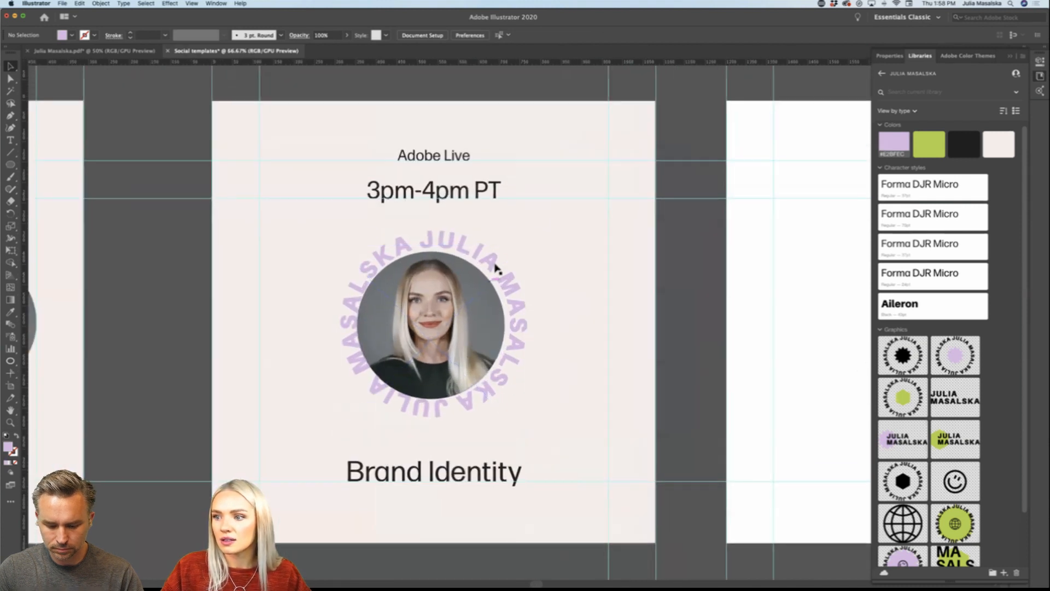
{"action": "left_click", "coordinate": [494, 267]}
{"action": "left_click_drag", "start_coordinate": [492, 266], "coordinate": [489, 267]}
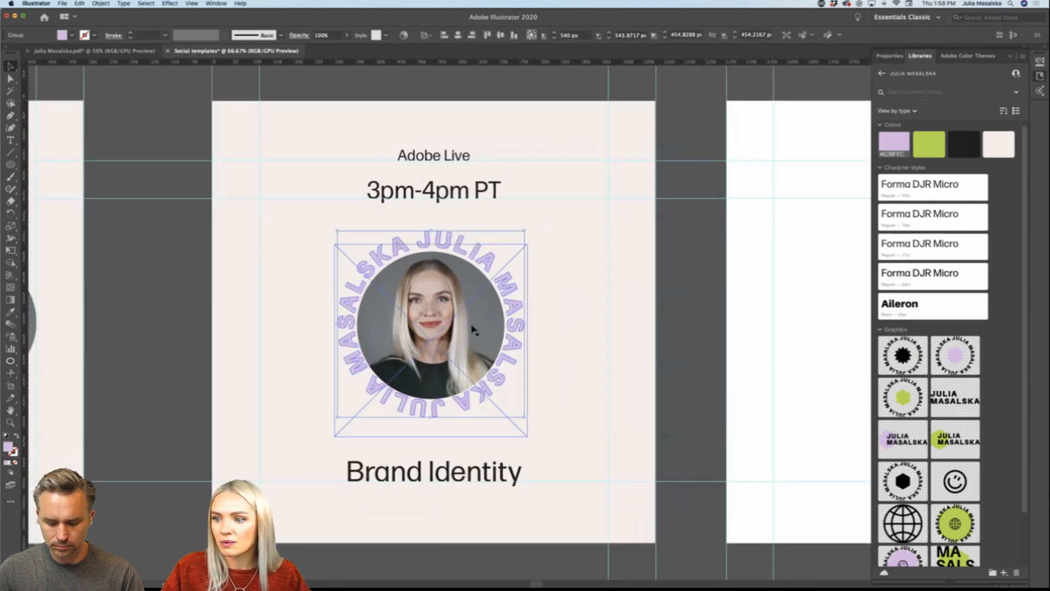
{"action": "left_click", "coordinate": [882, 55]}
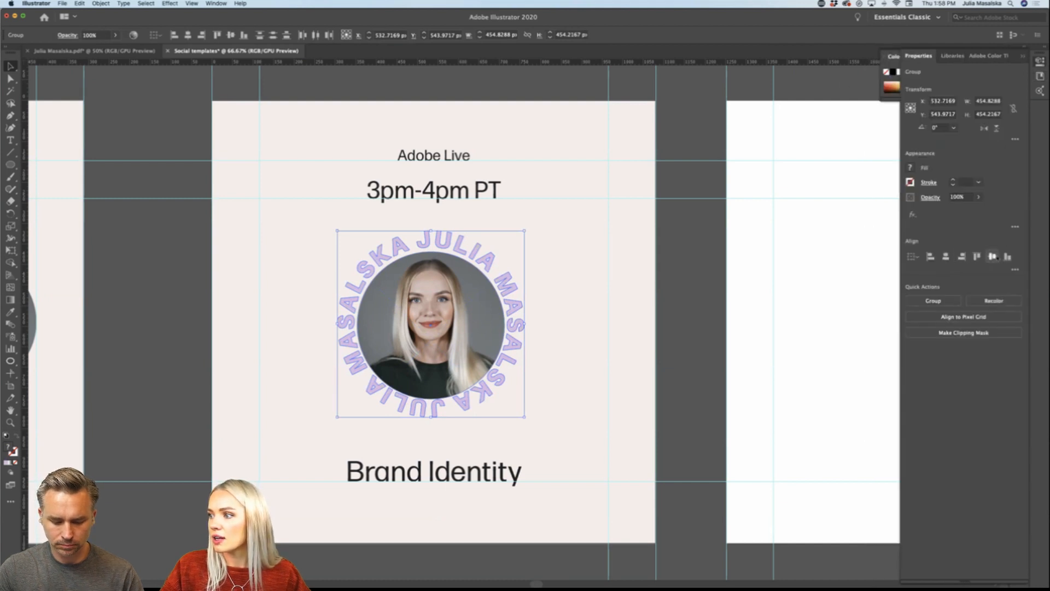
{"action": "left_click", "coordinate": [691, 339]}
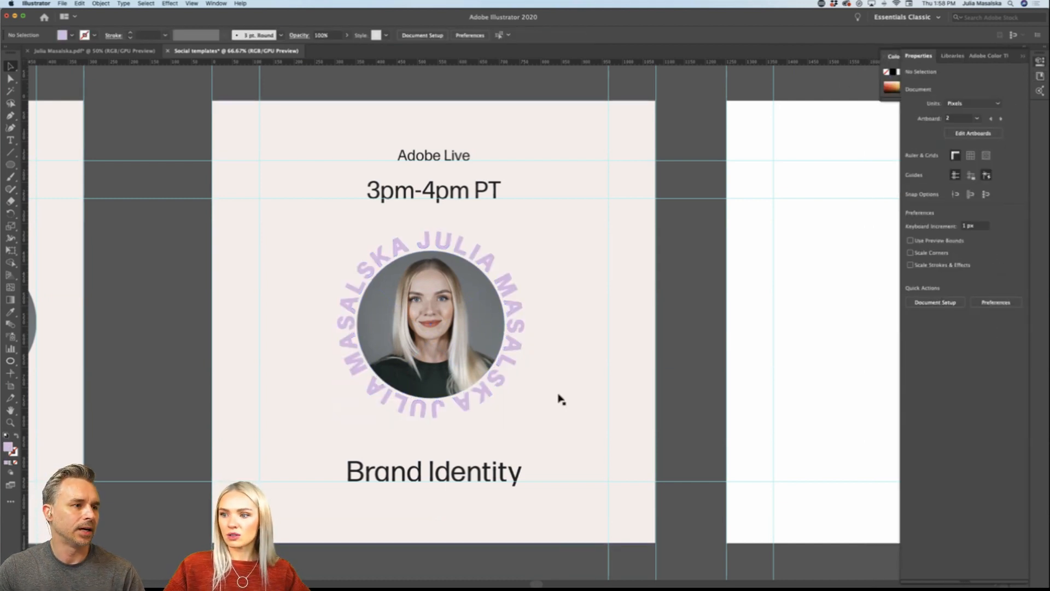
Step: Enlarge the lilac lettering slightly from its centre to widen the gap around the headshot
{"action": "scroll", "coordinate": [561, 398], "scroll_direction": "left", "scroll_amount": 1}
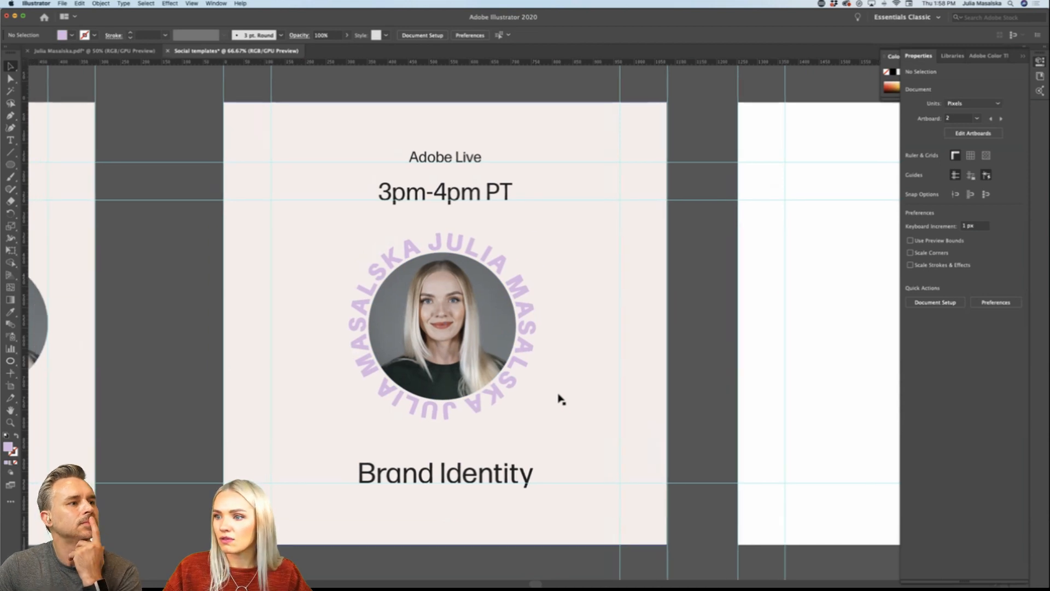
{"action": "left_click", "coordinate": [526, 345]}
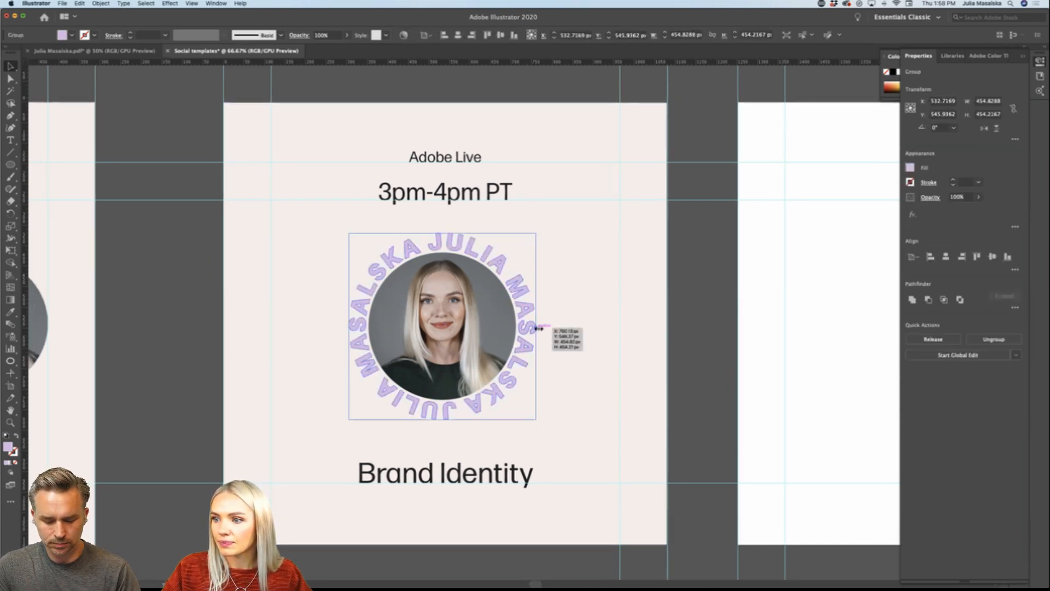
{"action": "left_click_drag", "start_coordinate": [539, 328], "coordinate": [540, 328]}
{"action": "left_click", "coordinate": [684, 344]}
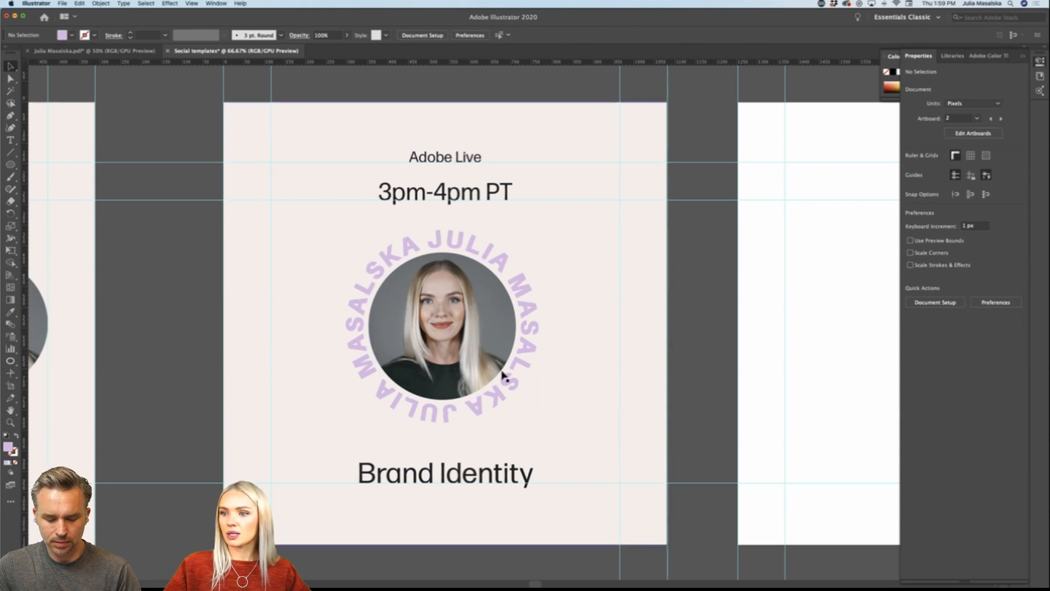
{"action": "scroll", "coordinate": [504, 375], "scroll_direction": "down", "scroll_amount": 1}
{"action": "scroll", "coordinate": [503, 370], "scroll_direction": "left", "scroll_amount": 3}
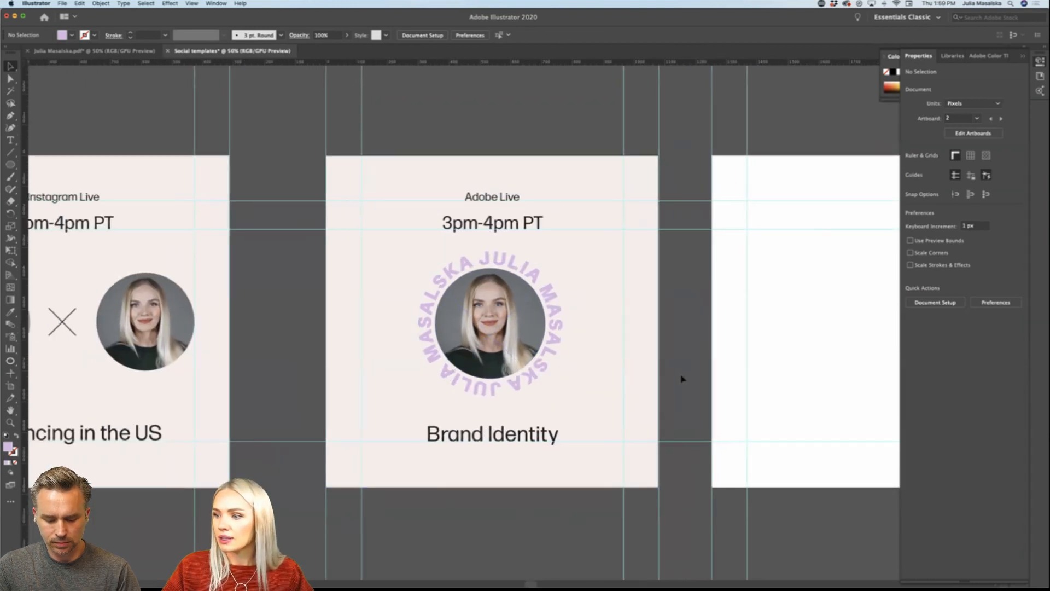
Step: Place the library's black smiley icon, about 77 px wide, near the Adobe Live post's lower-right guide intersection
{"action": "scroll", "coordinate": [683, 372], "scroll_direction": "up", "scroll_amount": 1}
{"action": "left_click", "coordinate": [950, 56]}
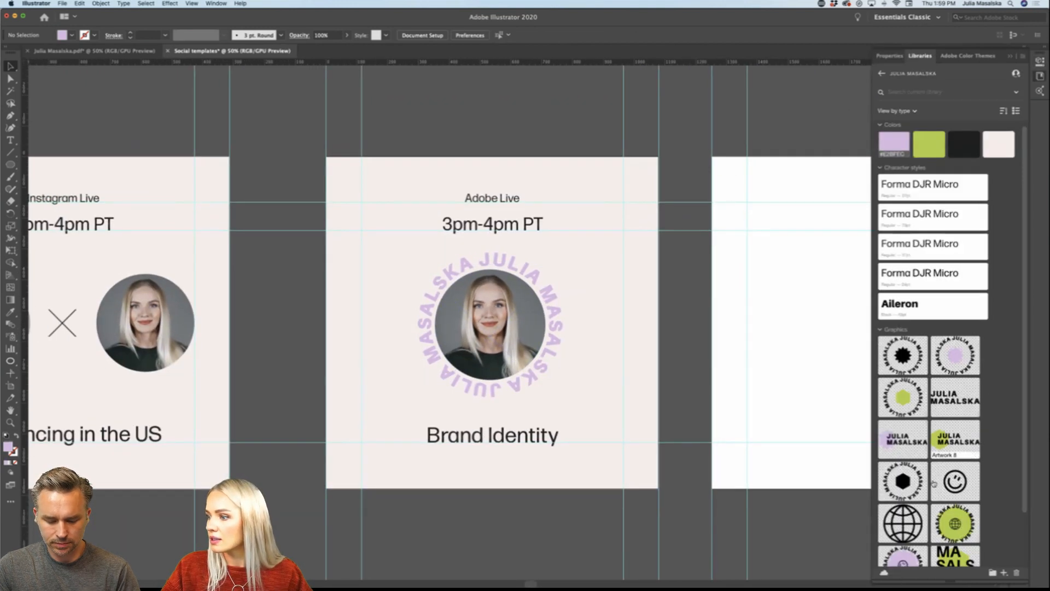
{"action": "scroll", "coordinate": [934, 482], "scroll_direction": "down", "scroll_amount": 3}
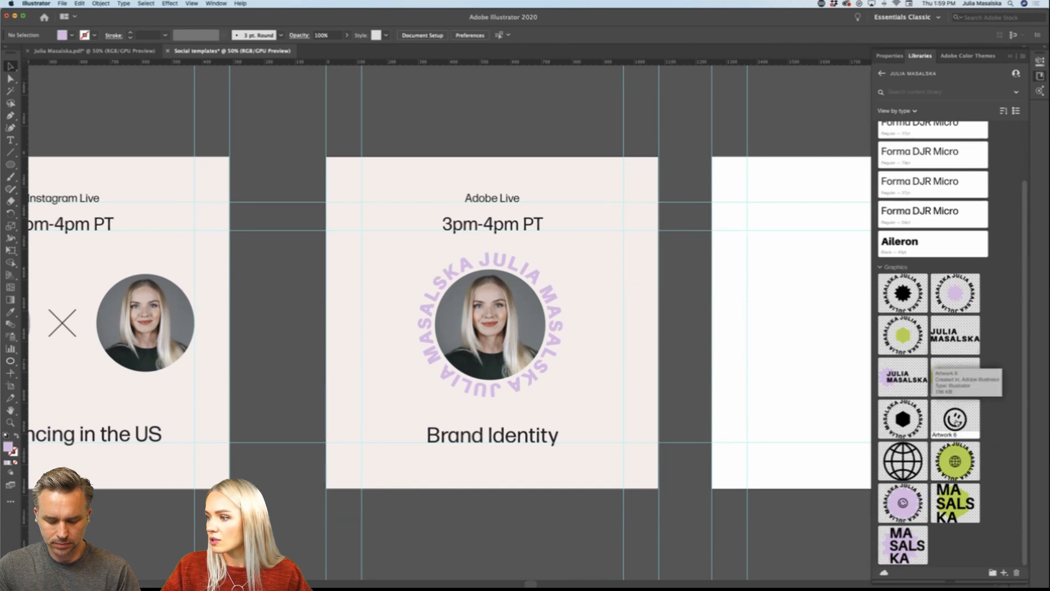
{"action": "left_click_drag", "start_coordinate": [955, 420], "coordinate": [631, 454]}
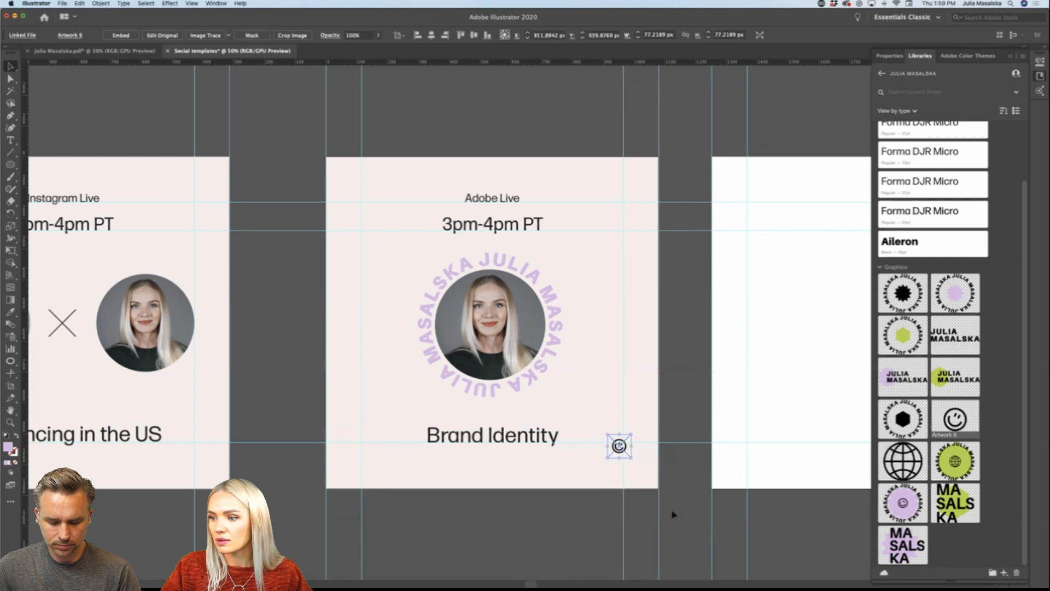
{"action": "left_click", "coordinate": [674, 514]}
{"action": "key", "text": "super+equal"}
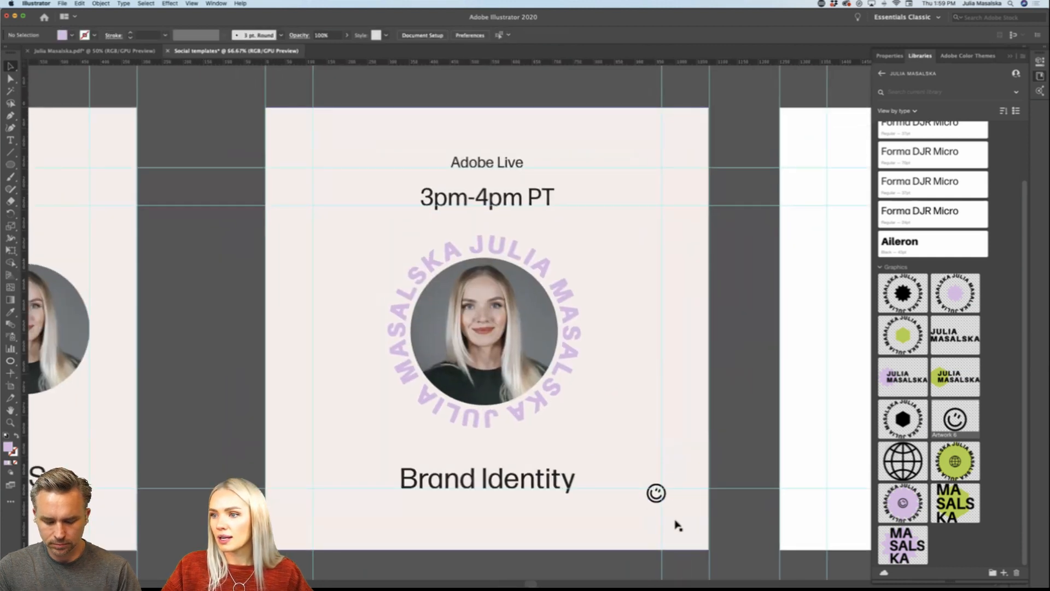
Step: Move the smiley icon to the Adobe Live post's upper-left guide intersection, vertically in line with the Adobe Live text
{"action": "left_click_drag", "start_coordinate": [664, 502], "coordinate": [327, 180]}
{"action": "left_click", "coordinate": [259, 200]}
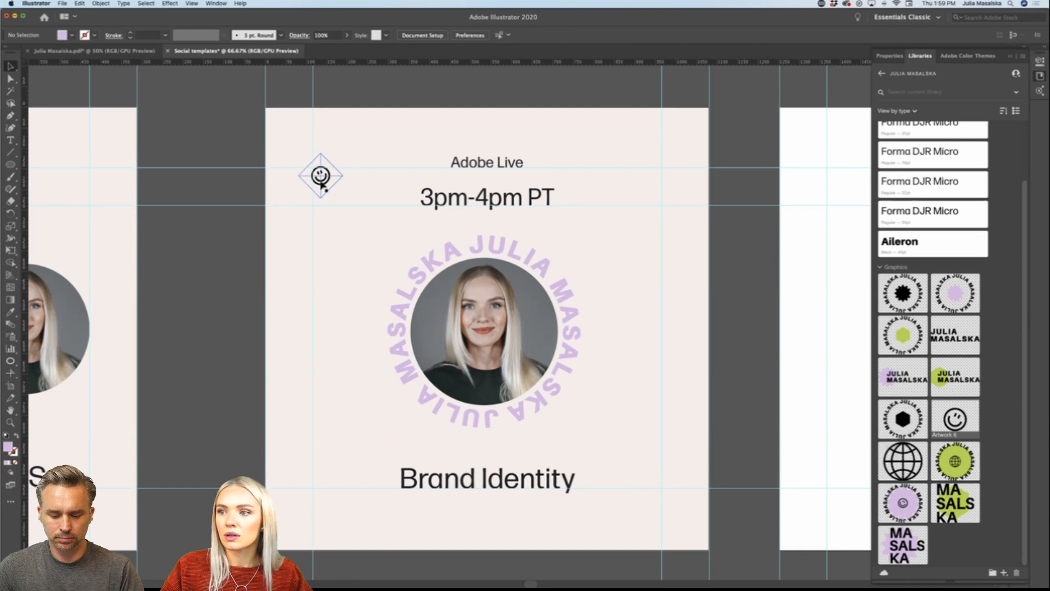
{"action": "left_click_drag", "start_coordinate": [330, 187], "coordinate": [328, 159]}
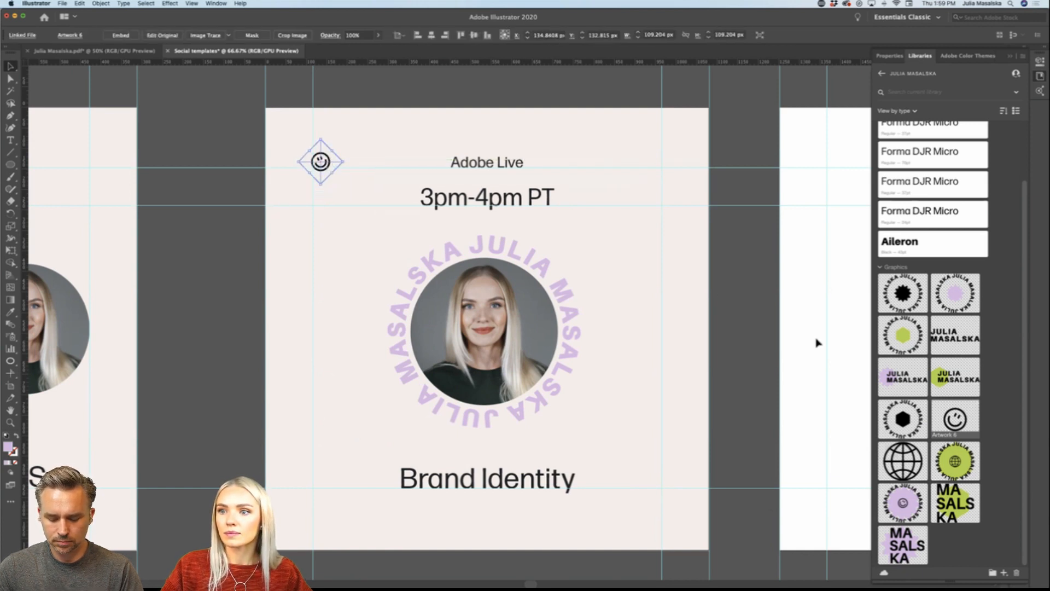
{"action": "left_click", "coordinate": [759, 347]}
Step: Enlarge the headshot and its lilac lettering together from their centre to about 552 px wide
{"action": "scroll", "coordinate": [758, 346], "scroll_direction": "down", "scroll_amount": 2}
{"action": "scroll", "coordinate": [761, 347], "scroll_direction": "right", "scroll_amount": 3}
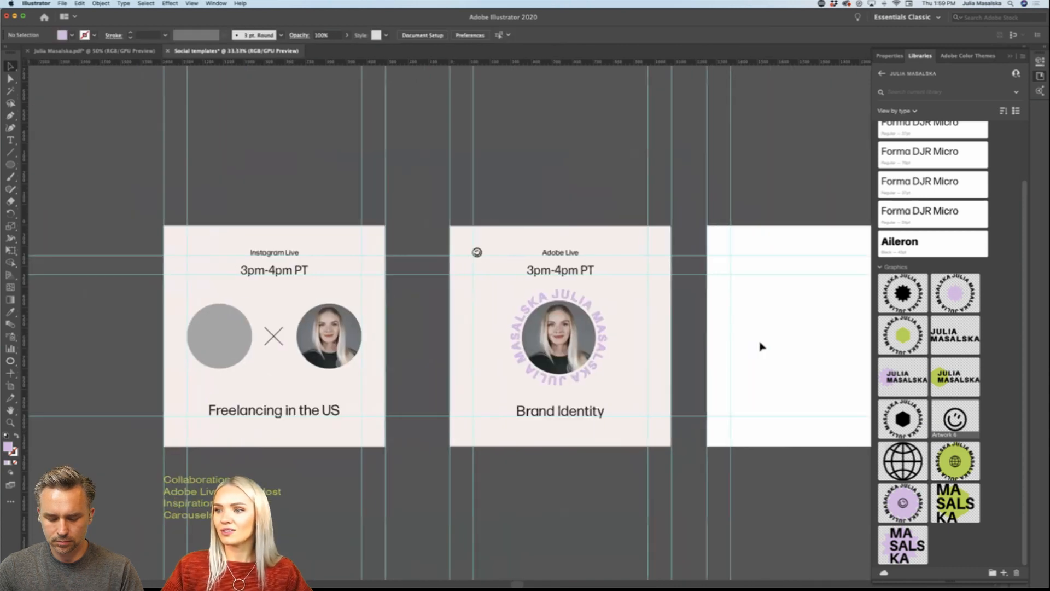
{"action": "scroll", "coordinate": [673, 358], "scroll_direction": "up", "scroll_amount": 1}
{"action": "scroll", "coordinate": [631, 359], "scroll_direction": "up", "scroll_amount": 1}
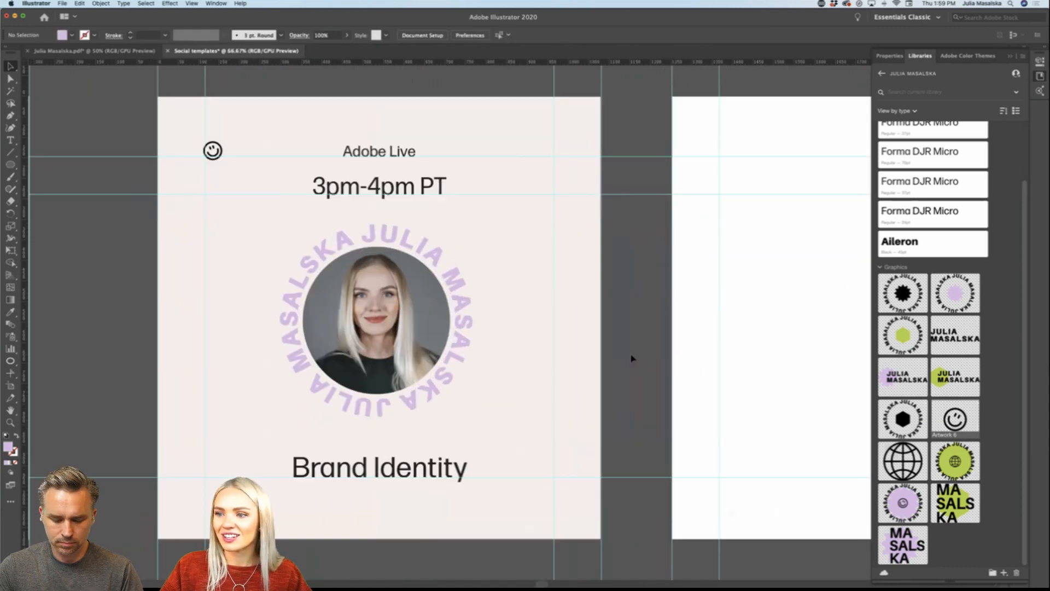
{"action": "scroll", "coordinate": [631, 359], "scroll_direction": "down", "scroll_amount": 2}
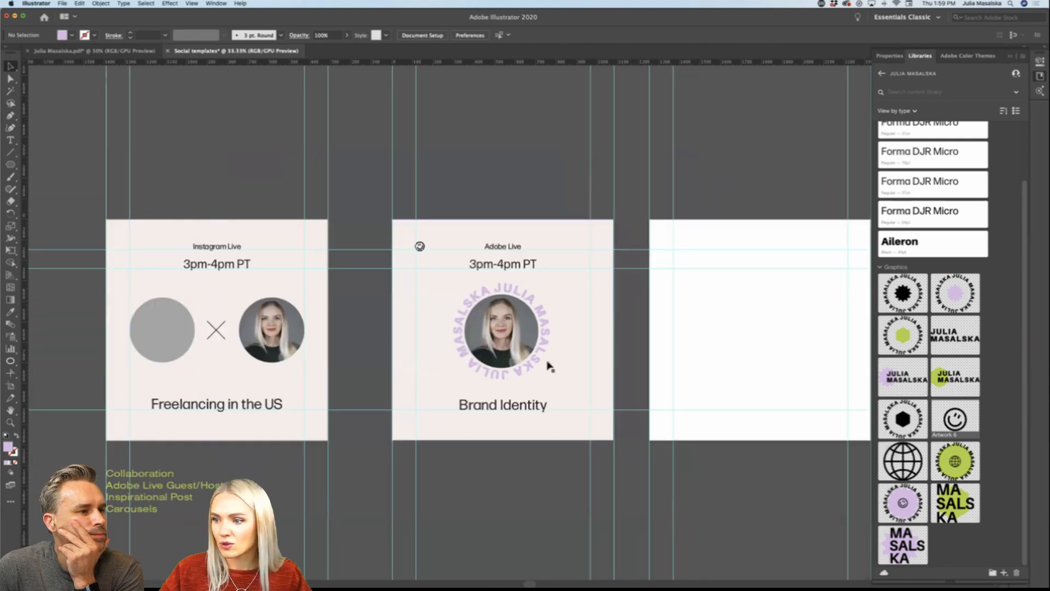
{"action": "left_click", "coordinate": [528, 351]}
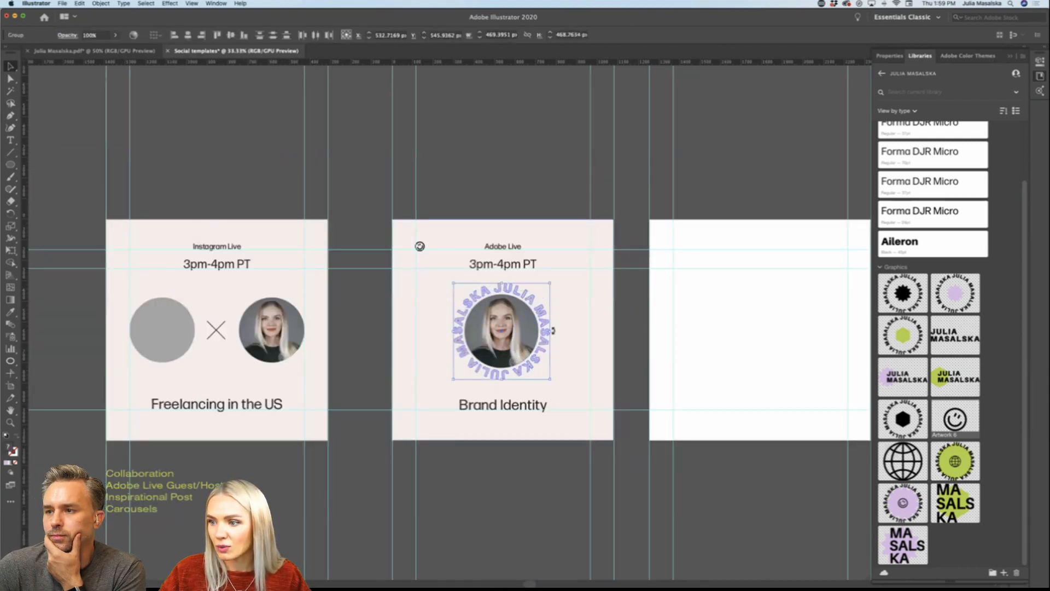
{"action": "left_click_drag", "start_coordinate": [550, 331], "coordinate": [559, 331]}
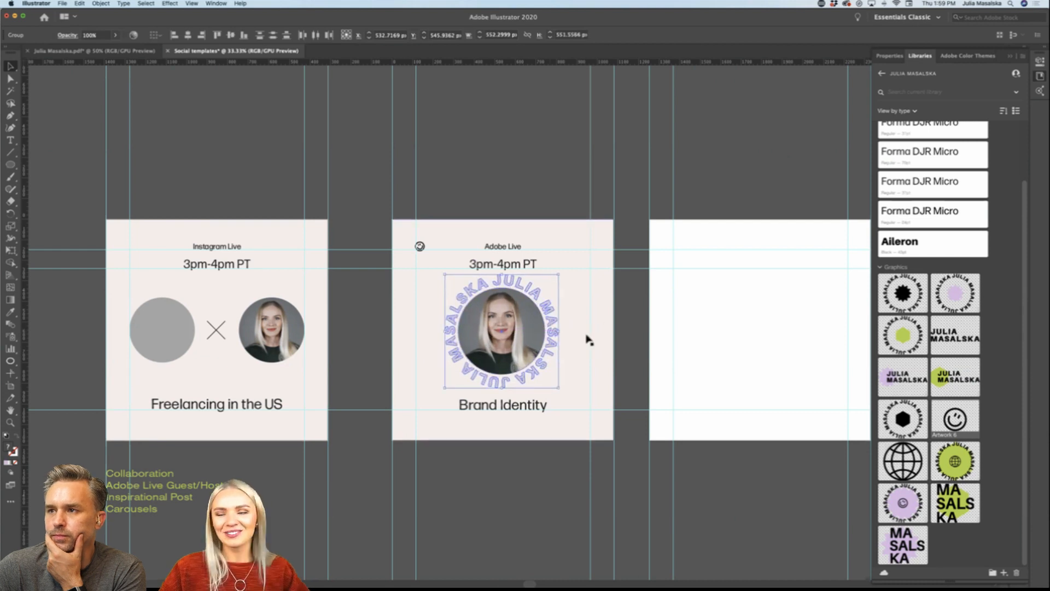
{"action": "left_click", "coordinate": [627, 327]}
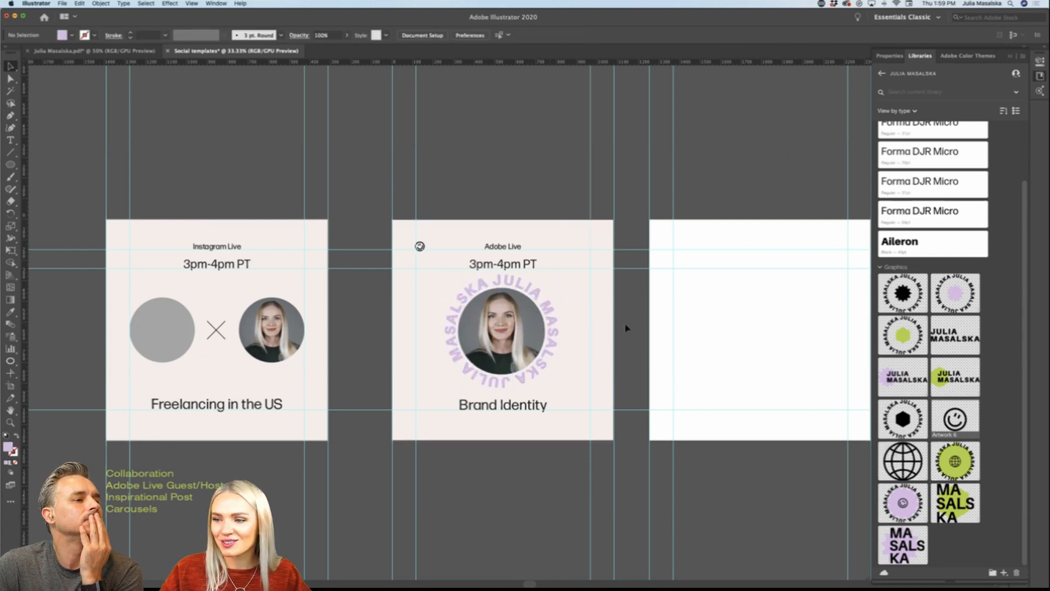
Step: Nudge the Adobe Live post's 3pm-4pm PT text up slightly and raise the horizontal guide beneath it to match
{"action": "scroll", "coordinate": [627, 327], "scroll_direction": "right", "scroll_amount": 3}
{"action": "scroll", "coordinate": [463, 265], "scroll_direction": "up", "scroll_amount": 2}
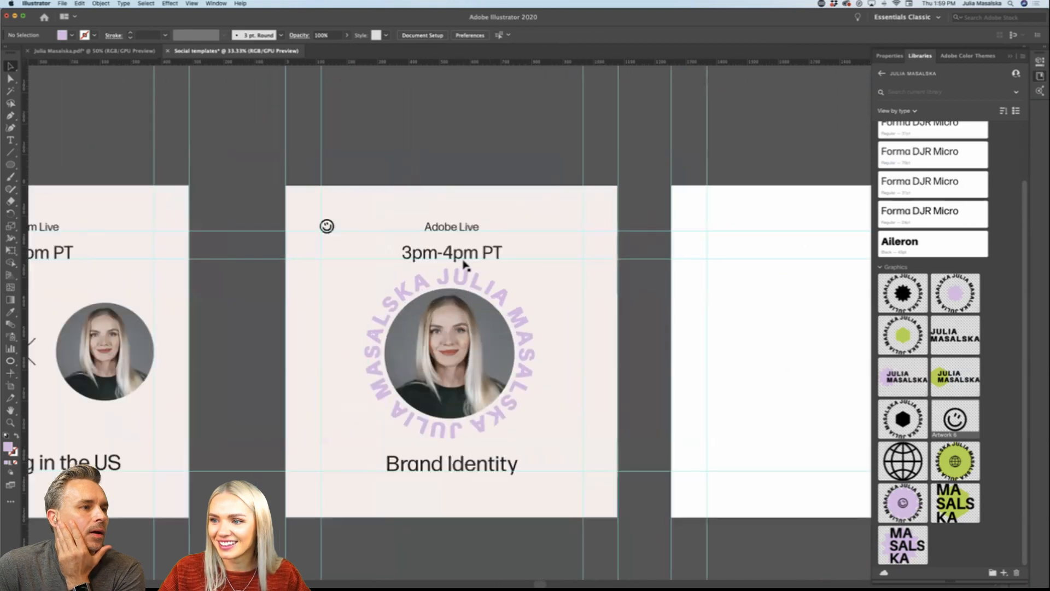
{"action": "scroll", "coordinate": [464, 265], "scroll_direction": "down", "scroll_amount": 3}
{"action": "scroll", "coordinate": [463, 265], "scroll_direction": "down", "scroll_amount": 1}
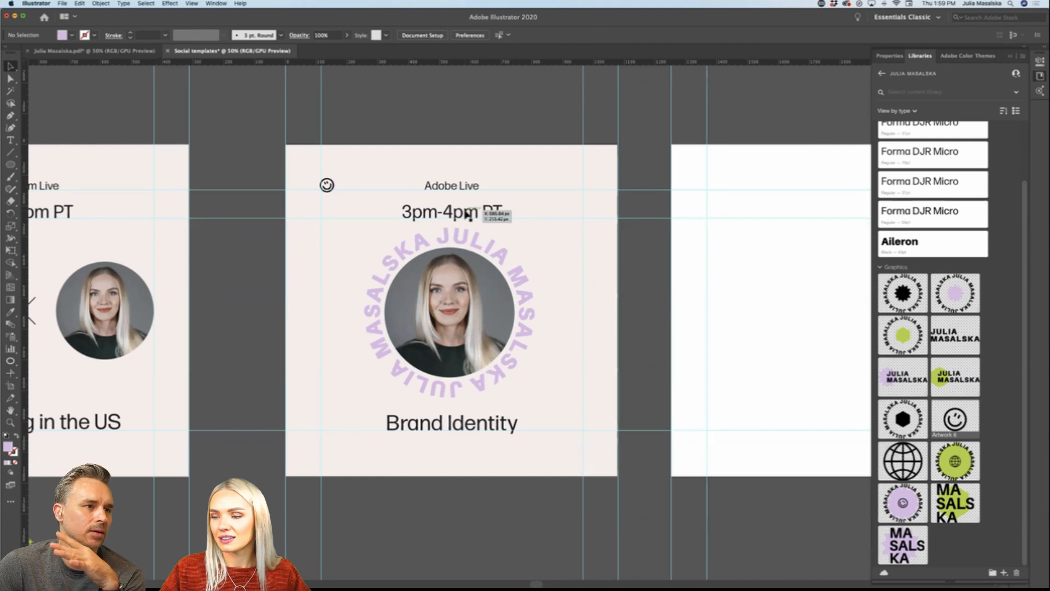
{"action": "left_click_drag", "start_coordinate": [467, 215], "coordinate": [468, 210]}
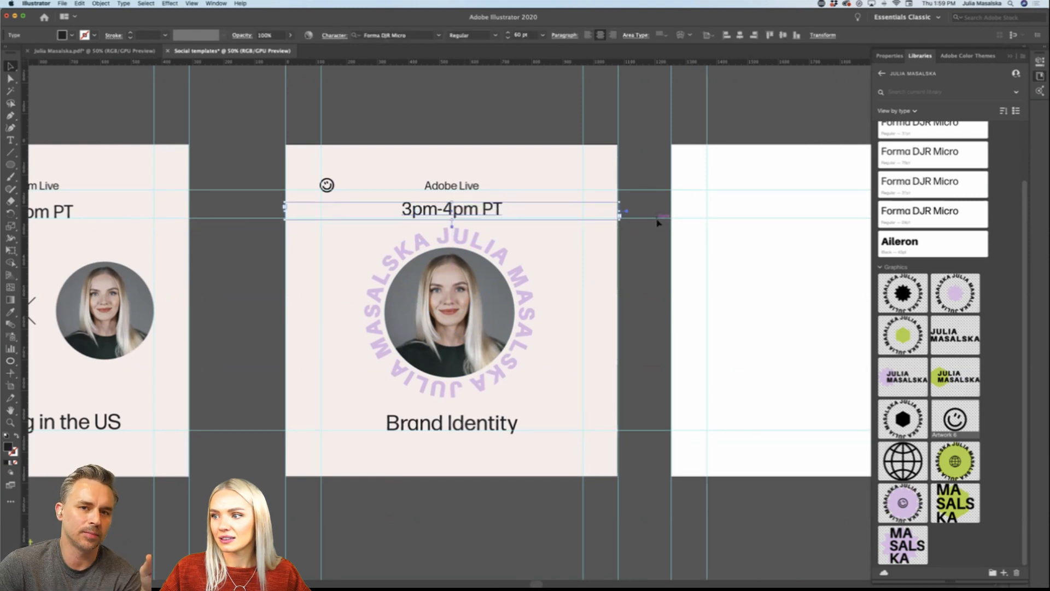
{"action": "left_click", "coordinate": [657, 222]}
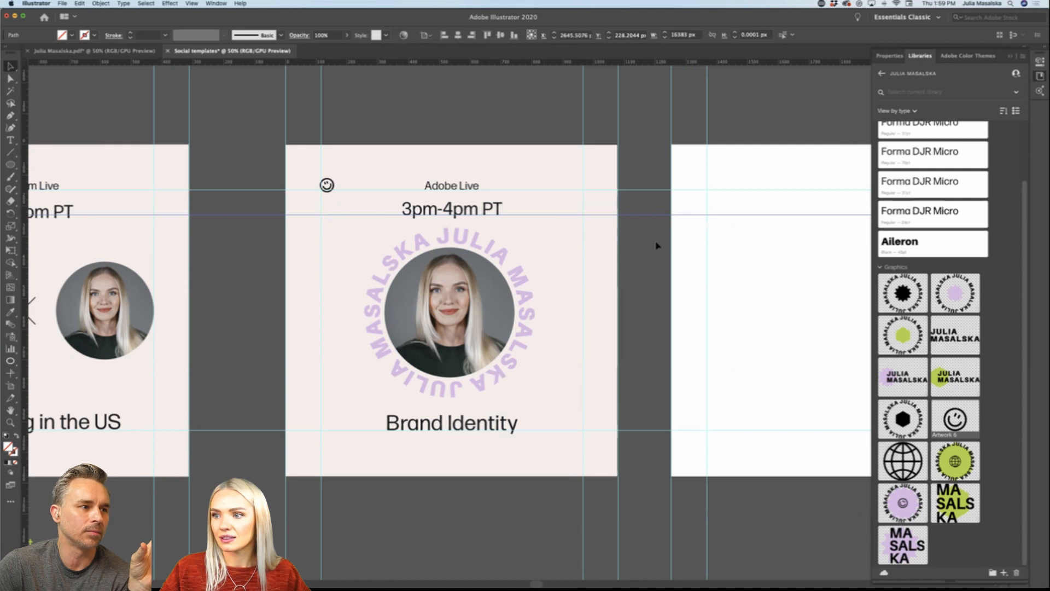
{"action": "left_click", "coordinate": [629, 272]}
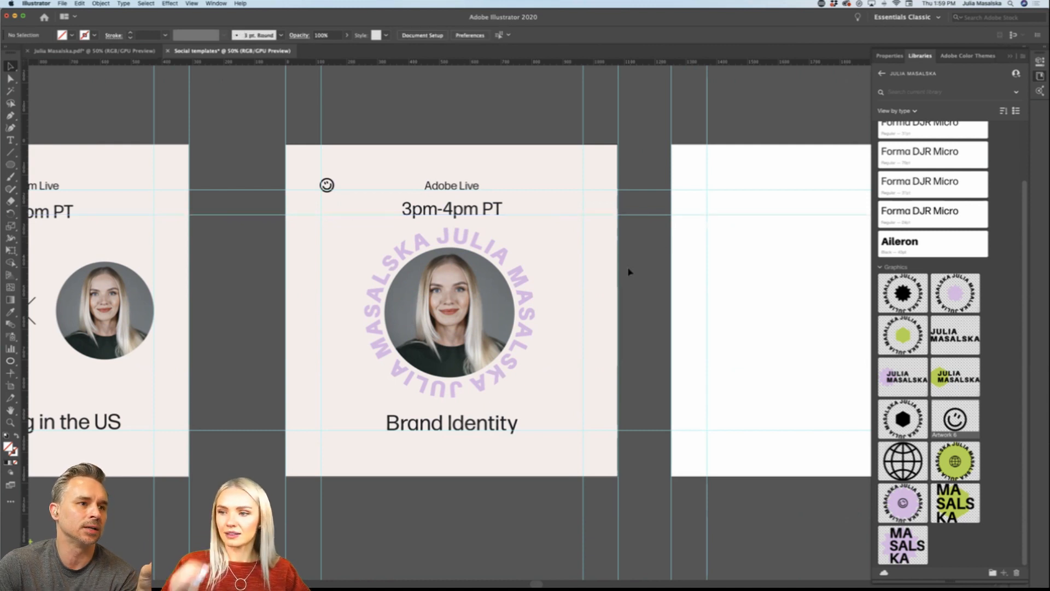
Step: Examine the Instagram Live and Adobe Live posts alongside the other artboards for consistent layout
{"action": "scroll", "coordinate": [629, 271], "scroll_direction": "down", "scroll_amount": 3}
{"action": "scroll", "coordinate": [628, 272], "scroll_direction": "right", "scroll_amount": 5}
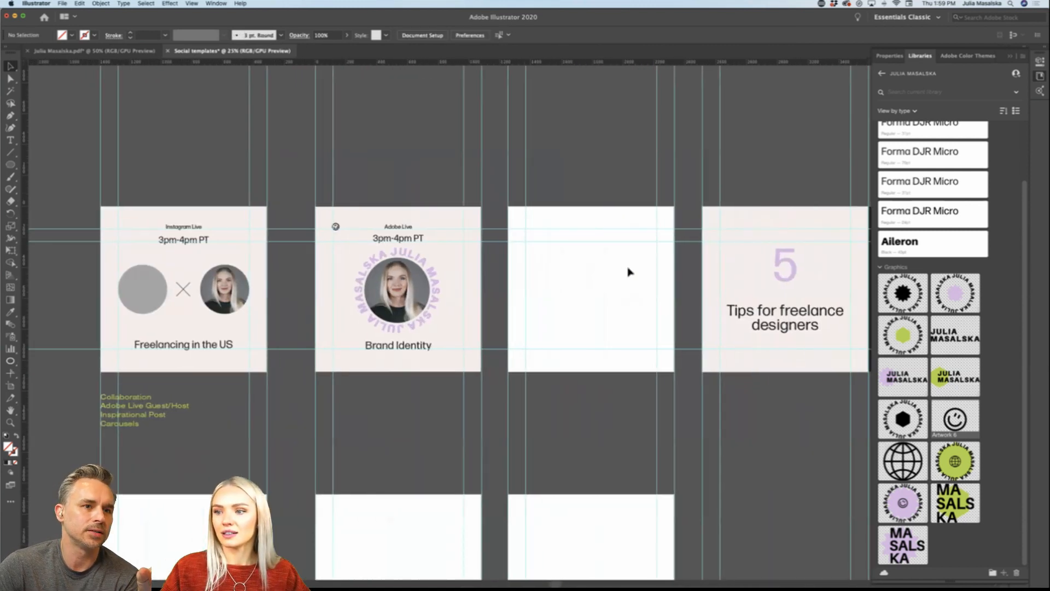
{"action": "scroll", "coordinate": [395, 414], "scroll_direction": "up", "scroll_amount": 1}
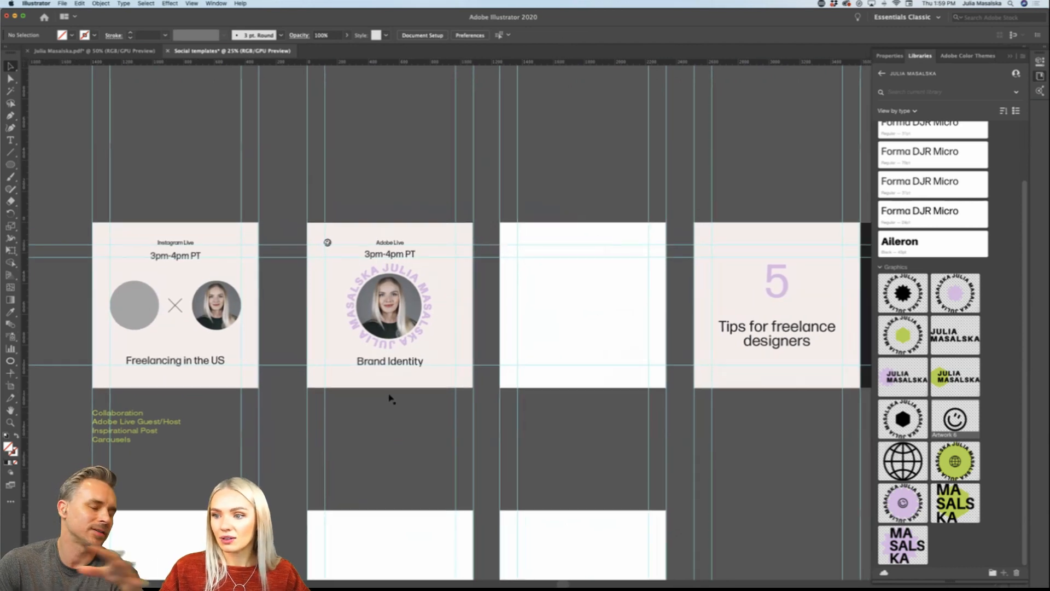
{"action": "scroll", "coordinate": [386, 391], "scroll_direction": "up", "scroll_amount": 2}
{"action": "scroll", "coordinate": [386, 390], "scroll_direction": "down", "scroll_amount": 1}
{"action": "scroll", "coordinate": [386, 392], "scroll_direction": "down", "scroll_amount": 1}
{"action": "scroll", "coordinate": [388, 391], "scroll_direction": "left", "scroll_amount": 1}
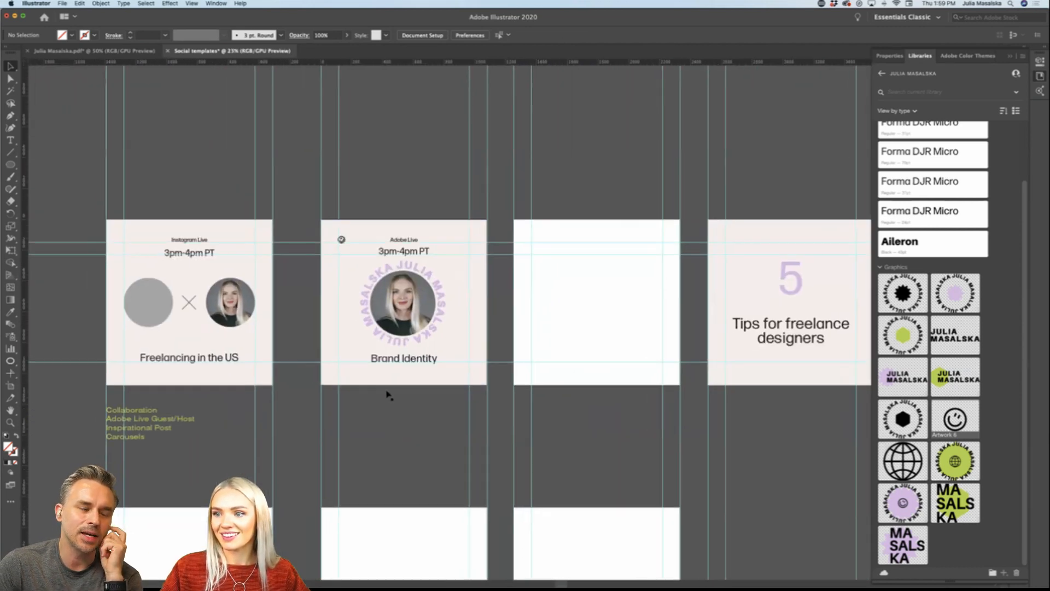
{"action": "left_click", "coordinate": [427, 317]}
{"action": "left_click", "coordinate": [428, 425]}
{"action": "scroll", "coordinate": [428, 424], "scroll_direction": "down", "scroll_amount": 3}
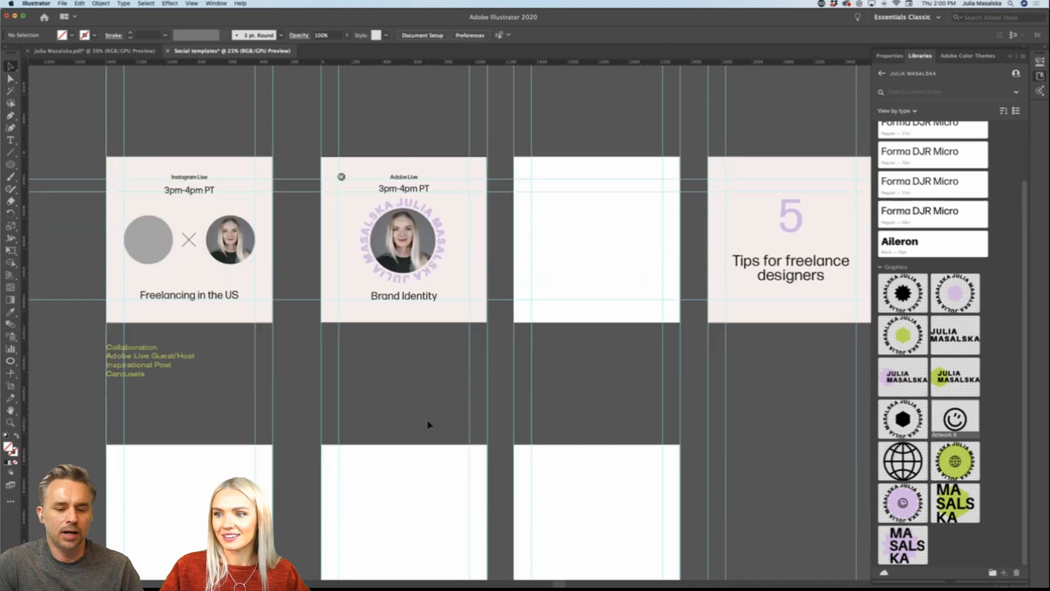
{"action": "scroll", "coordinate": [428, 424], "scroll_direction": "down", "scroll_amount": 1}
{"action": "scroll", "coordinate": [428, 424], "scroll_direction": "down", "scroll_amount": 3}
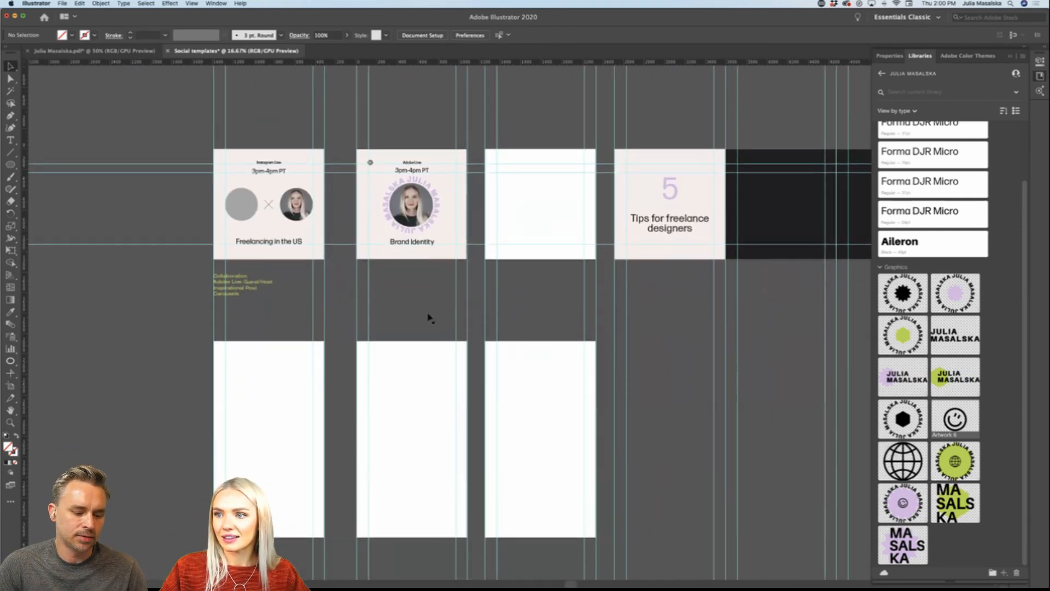
{"action": "left_click_drag", "start_coordinate": [364, 289], "coordinate": [402, 108]}
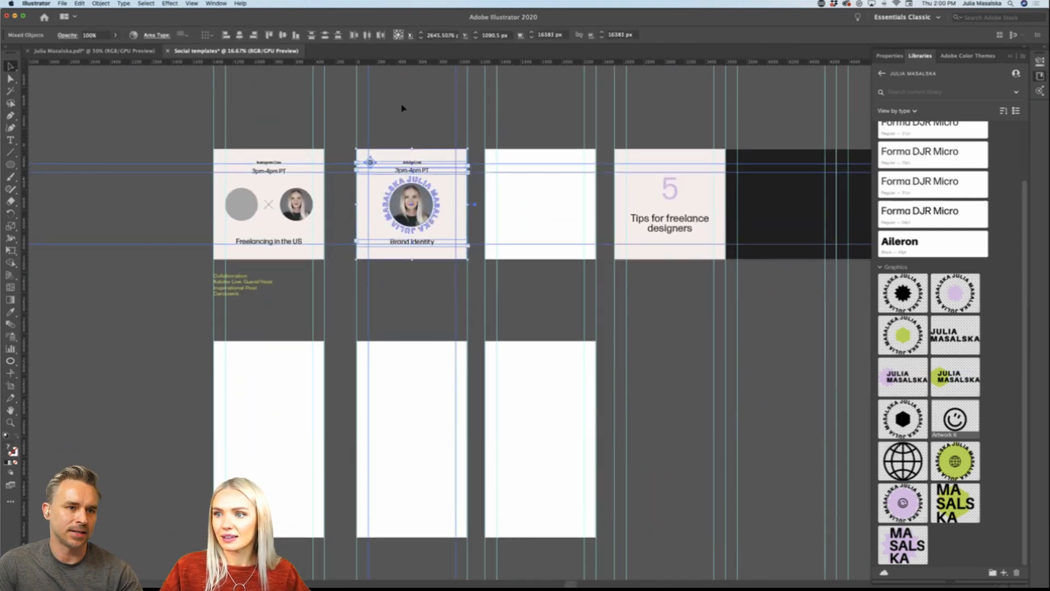
{"action": "left_click", "coordinate": [335, 114]}
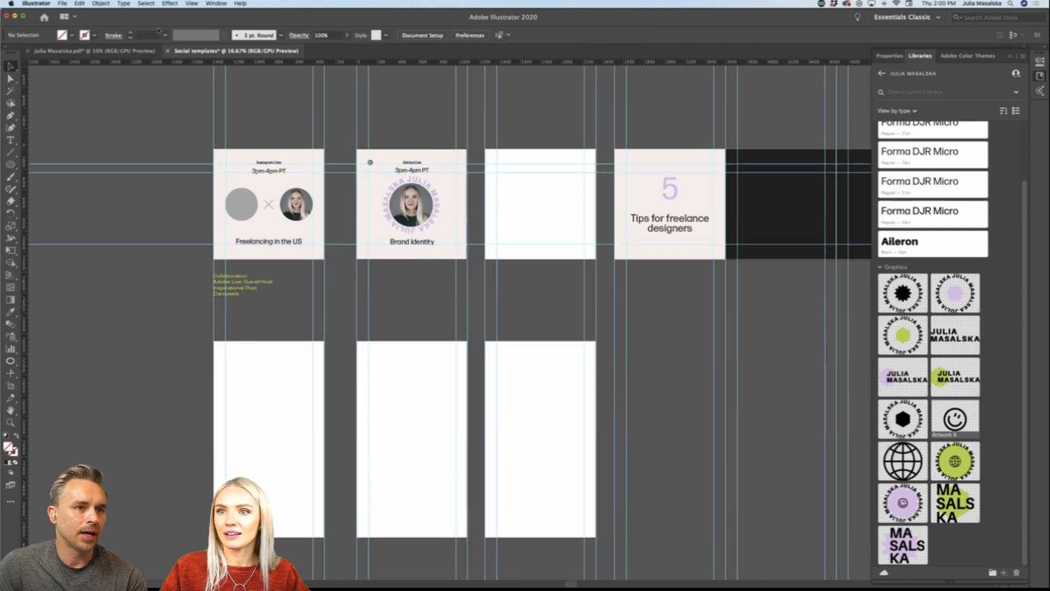
{"action": "left_click", "coordinate": [192, 4]}
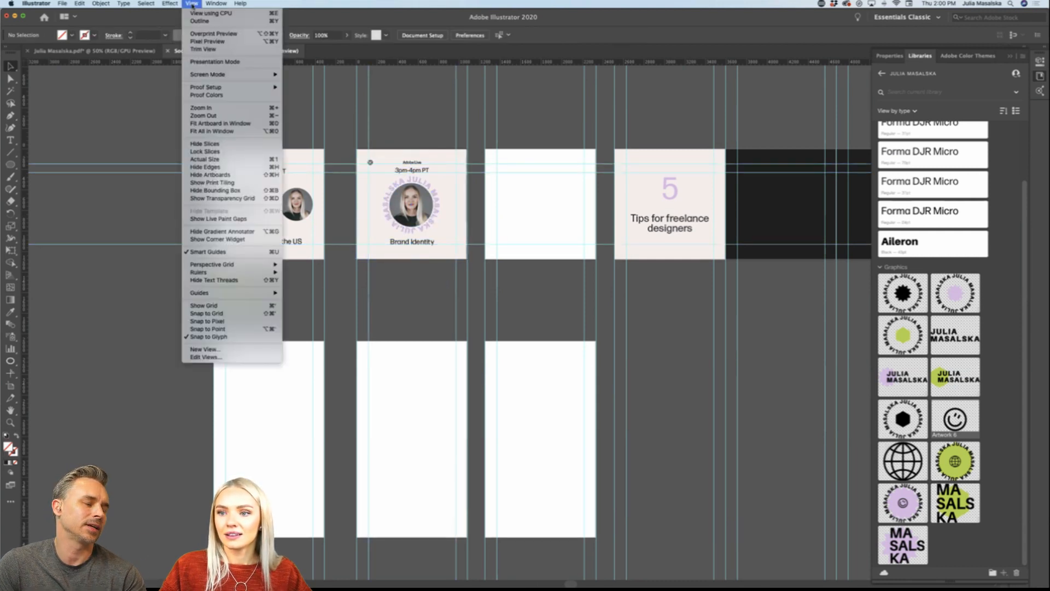
{"action": "mouse_move", "coordinate": [257, 272]}
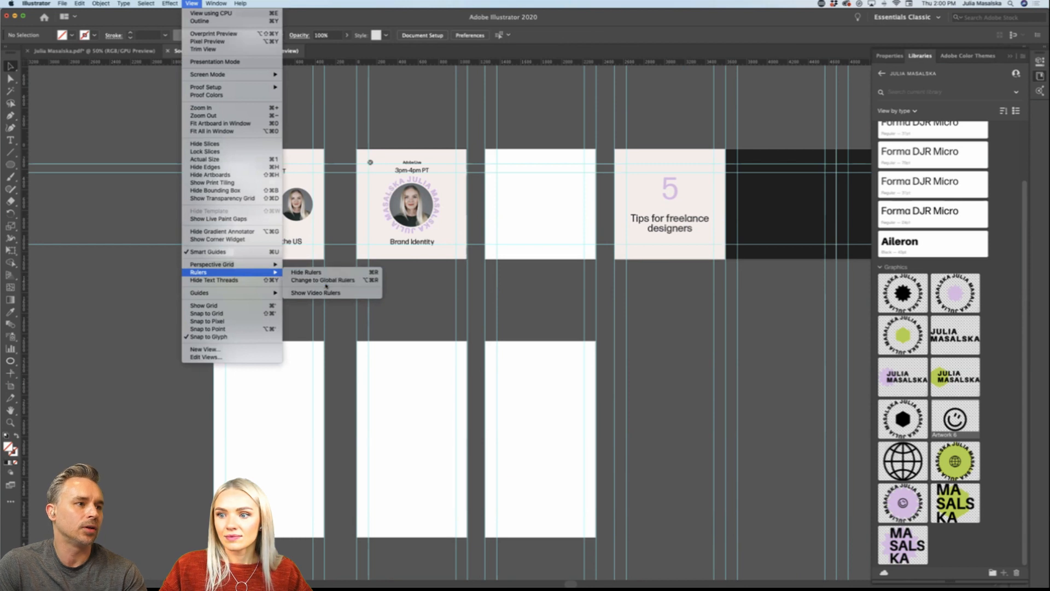
{"action": "left_click", "coordinate": [409, 288]}
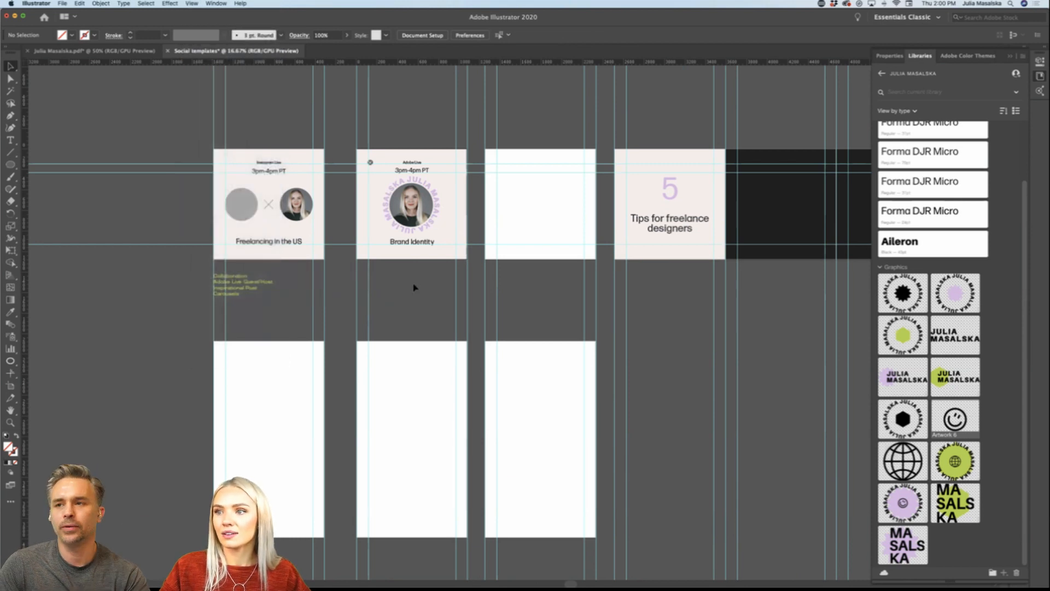
Step: Duplicate all the Adobe Live post's artwork, leaving out the guides, onto the middle of the tall artboard directly below
{"action": "scroll", "coordinate": [413, 287], "scroll_direction": "down", "scroll_amount": 1}
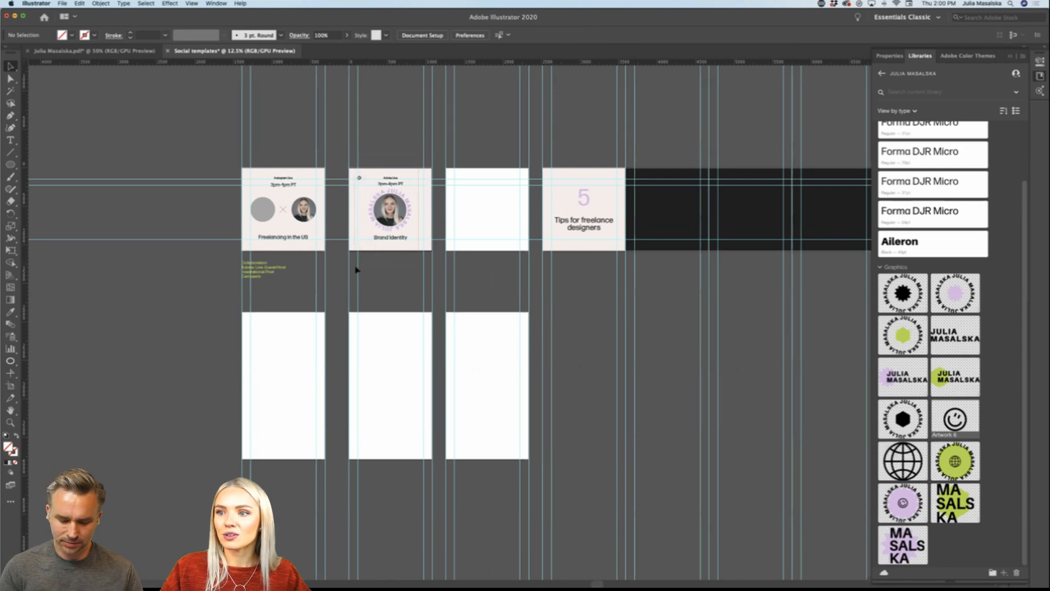
{"action": "left_click_drag", "start_coordinate": [355, 267], "coordinate": [355, 267]}
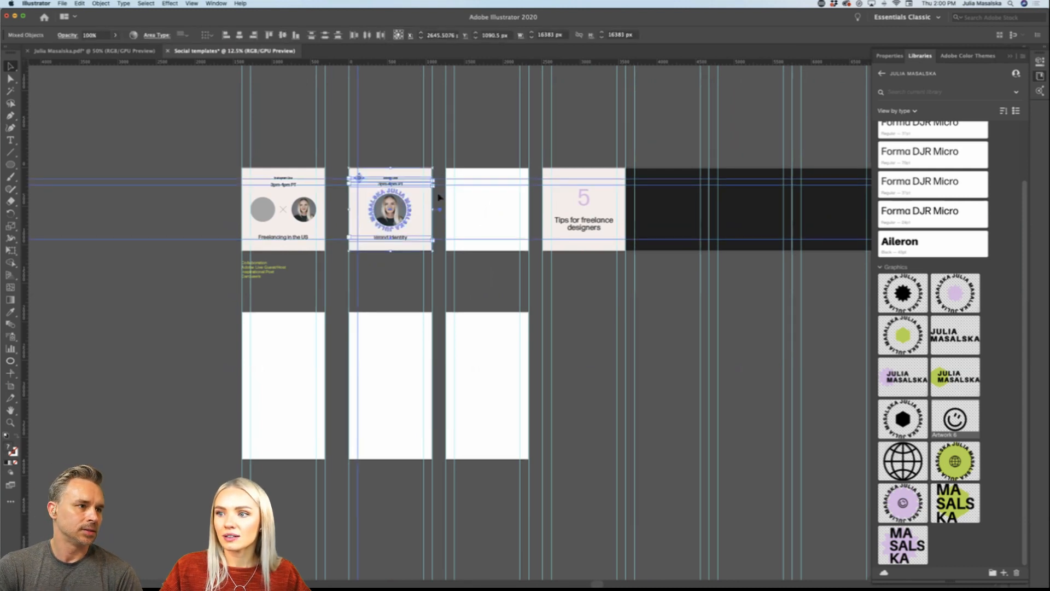
{"action": "left_click", "coordinate": [441, 239], "text": "shift"}
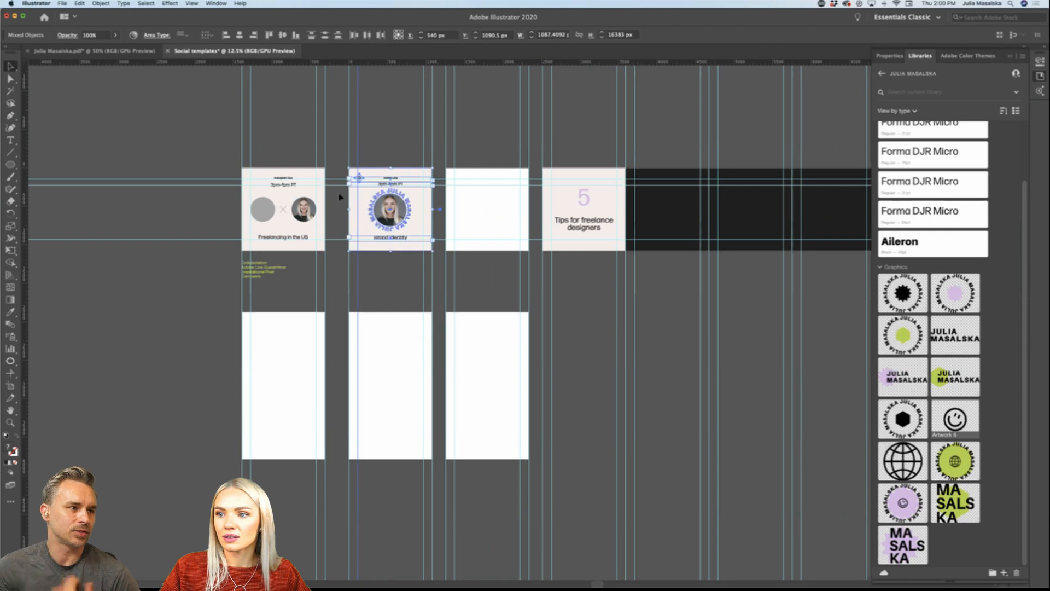
{"action": "left_click", "coordinate": [358, 147], "text": "shift"}
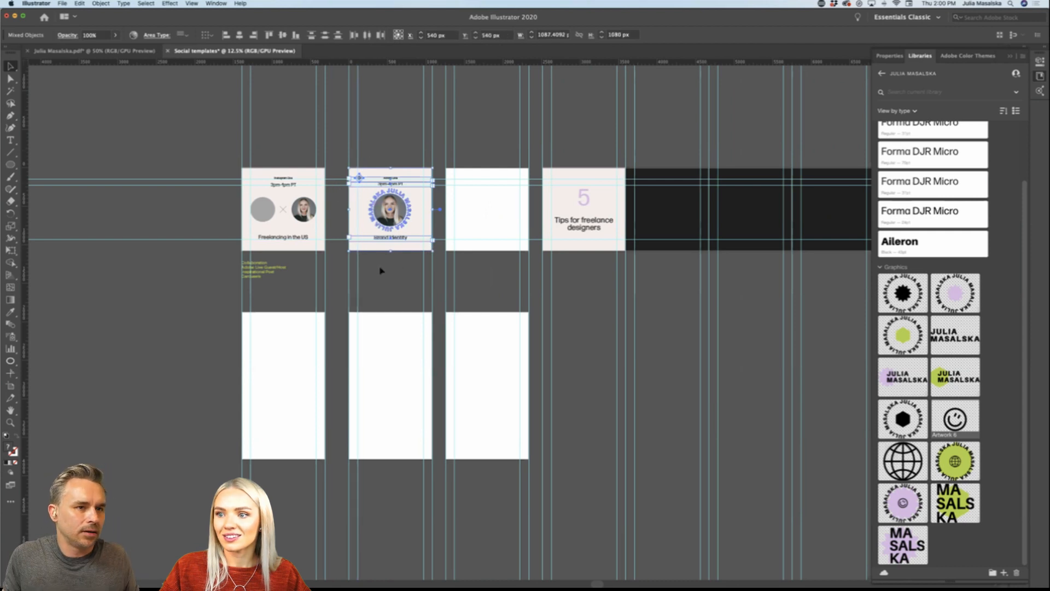
{"action": "scroll", "coordinate": [383, 269], "scroll_direction": "up", "scroll_amount": 1}
{"action": "scroll", "coordinate": [383, 269], "scroll_direction": "down", "scroll_amount": 1}
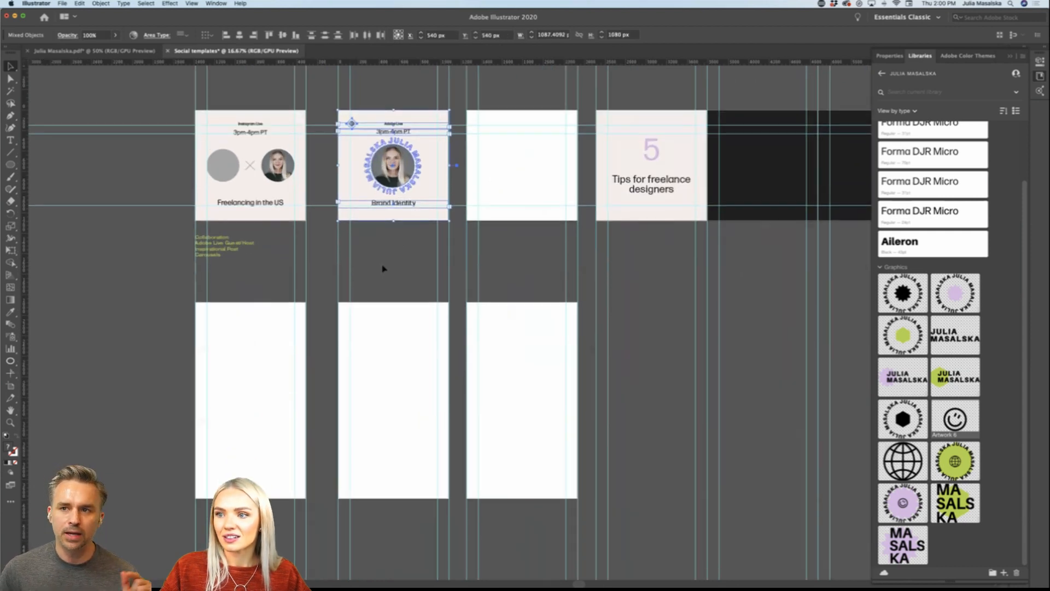
{"action": "left_click_drag", "start_coordinate": [407, 162], "coordinate": [403, 395]}
{"action": "scroll", "coordinate": [394, 395], "scroll_direction": "down", "scroll_amount": 1}
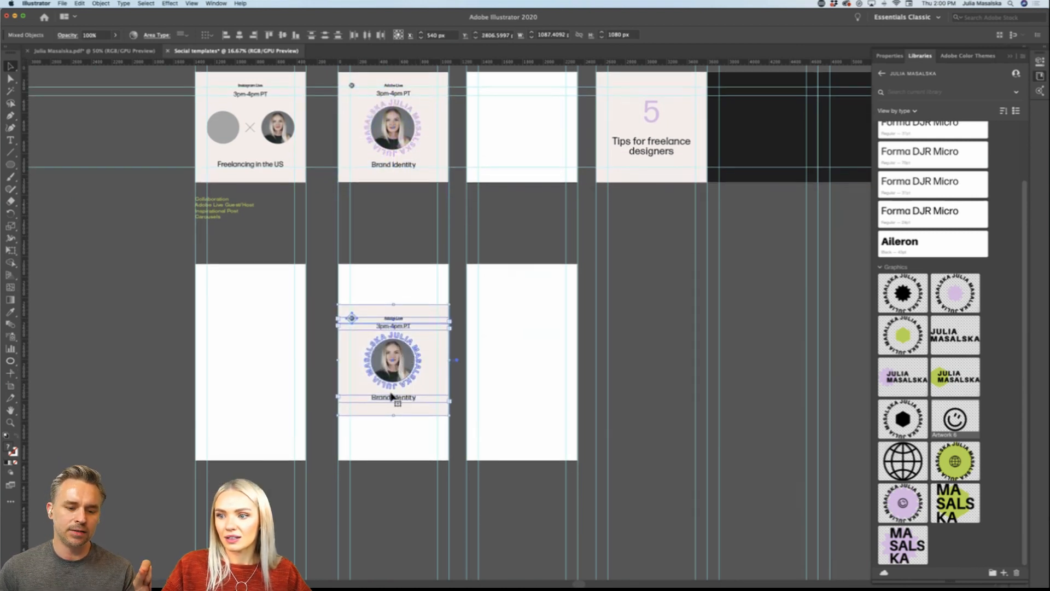
Step: Try to stretch the whole duplicated artwork up towards the tall artboard's top edge, and undo it
{"action": "scroll", "coordinate": [390, 395], "scroll_direction": "up", "scroll_amount": 1}
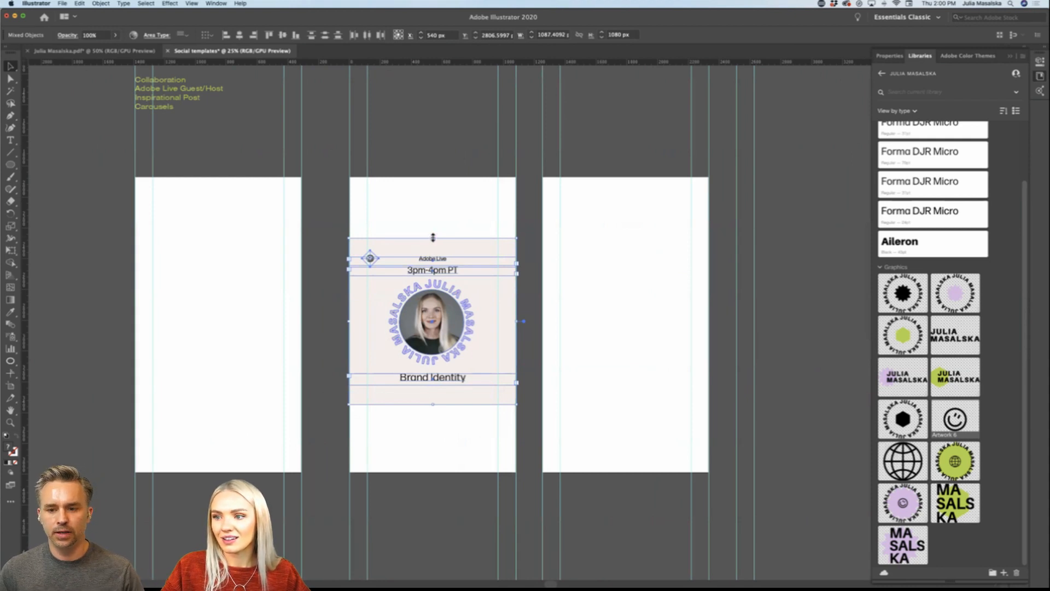
{"action": "left_click_drag", "start_coordinate": [433, 238], "coordinate": [434, 190]}
{"action": "key", "text": "super+z"}
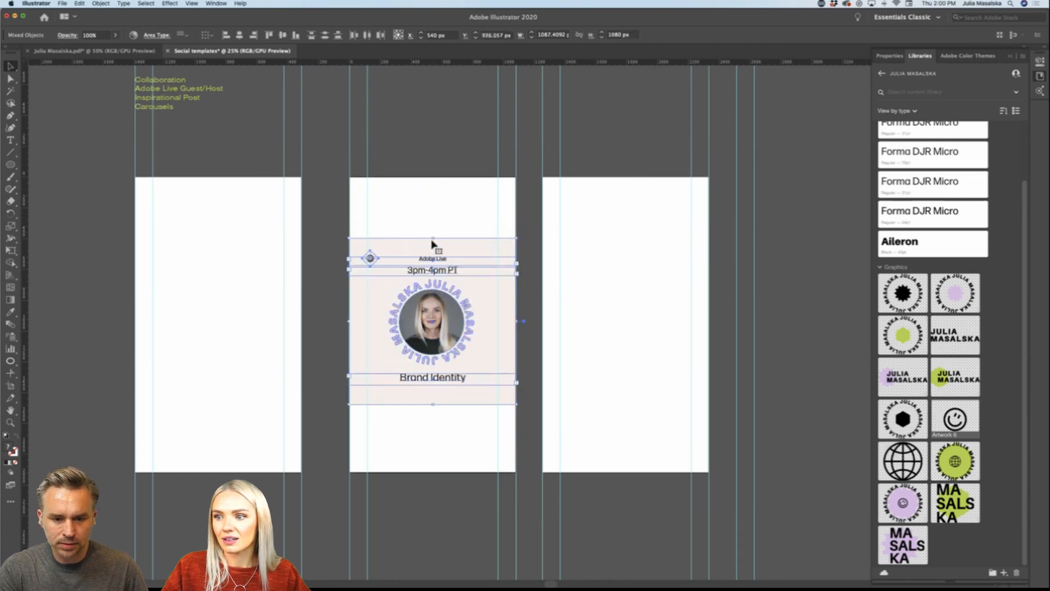
Step: Extend only the duplicated pale pink background rectangle to the top and bottom edges of the tall artboard
{"action": "left_click", "coordinate": [455, 172]}
{"action": "left_click", "coordinate": [444, 247]}
{"action": "left_click_drag", "start_coordinate": [438, 239], "coordinate": [433, 177]}
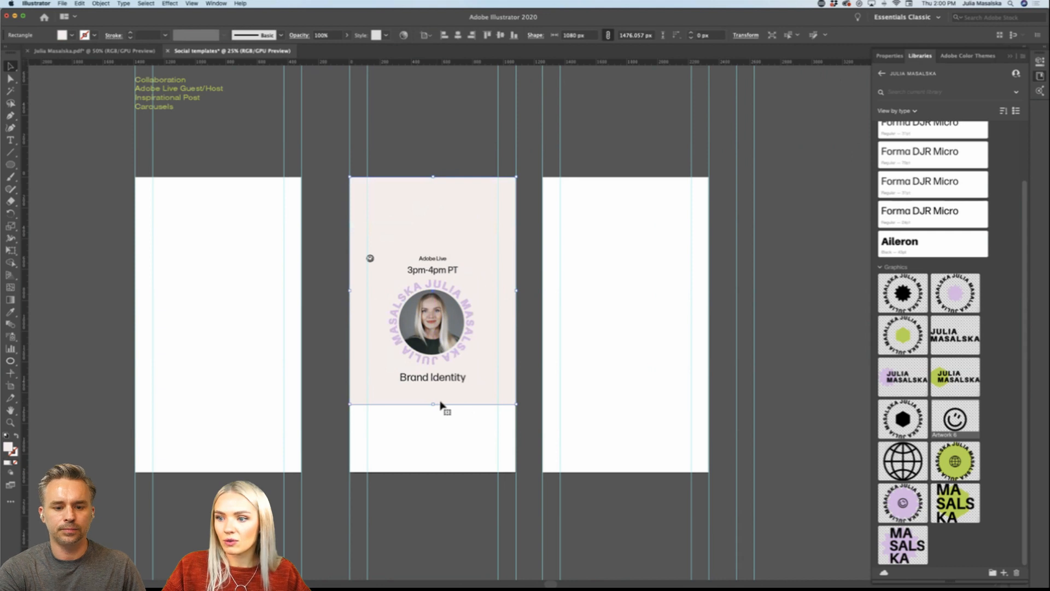
{"action": "left_click_drag", "start_coordinate": [434, 408], "coordinate": [433, 476]}
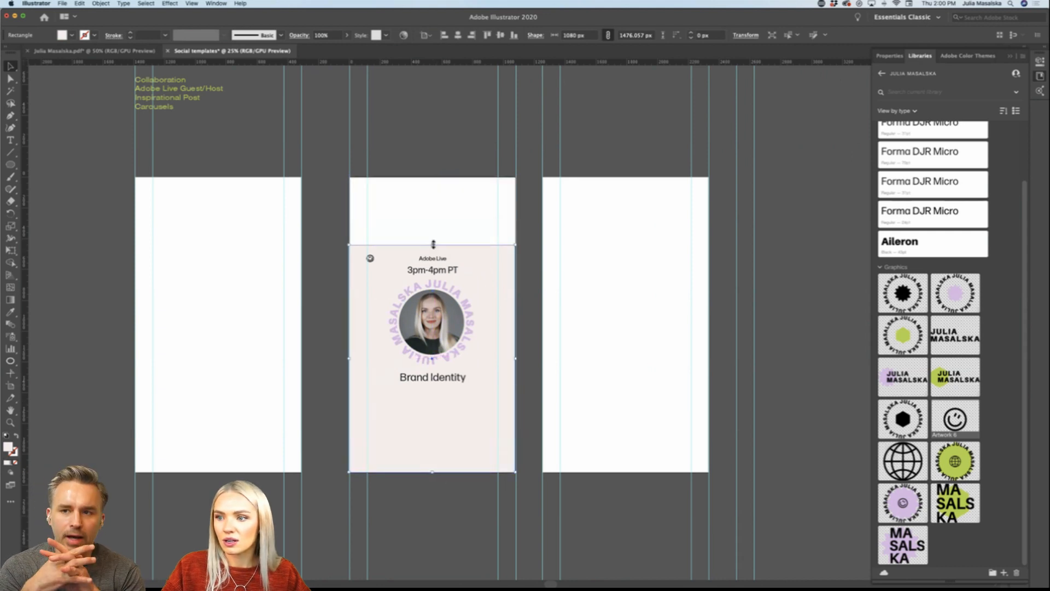
{"action": "left_click_drag", "start_coordinate": [434, 245], "coordinate": [439, 178]}
{"action": "left_click", "coordinate": [433, 161]}
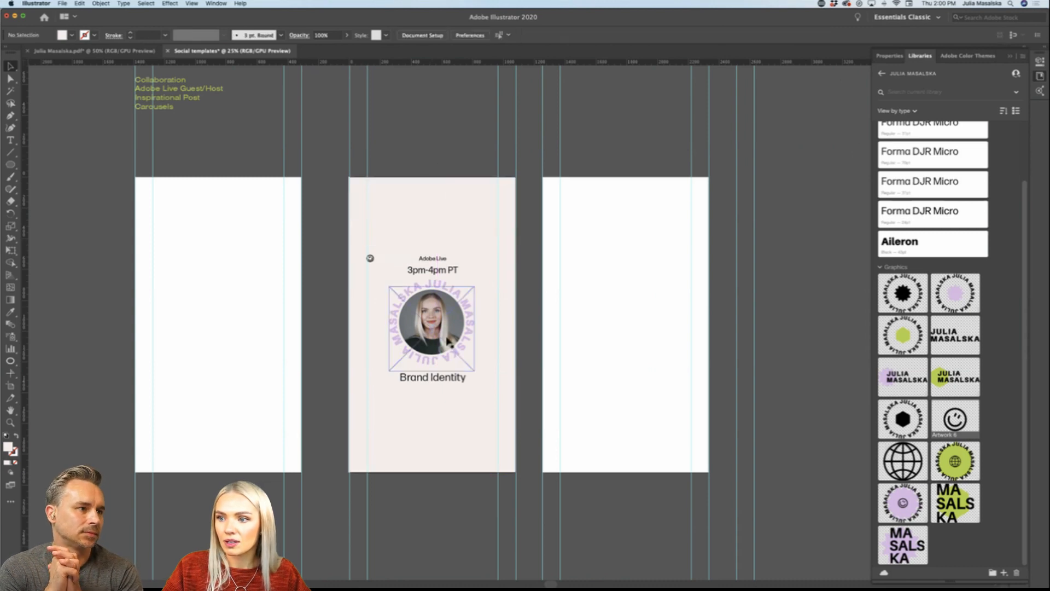
{"action": "scroll", "coordinate": [448, 341], "scroll_direction": "down", "scroll_amount": 1}
{"action": "scroll", "coordinate": [447, 340], "scroll_direction": "up", "scroll_amount": 3}
{"action": "scroll", "coordinate": [448, 340], "scroll_direction": "down", "scroll_amount": 2}
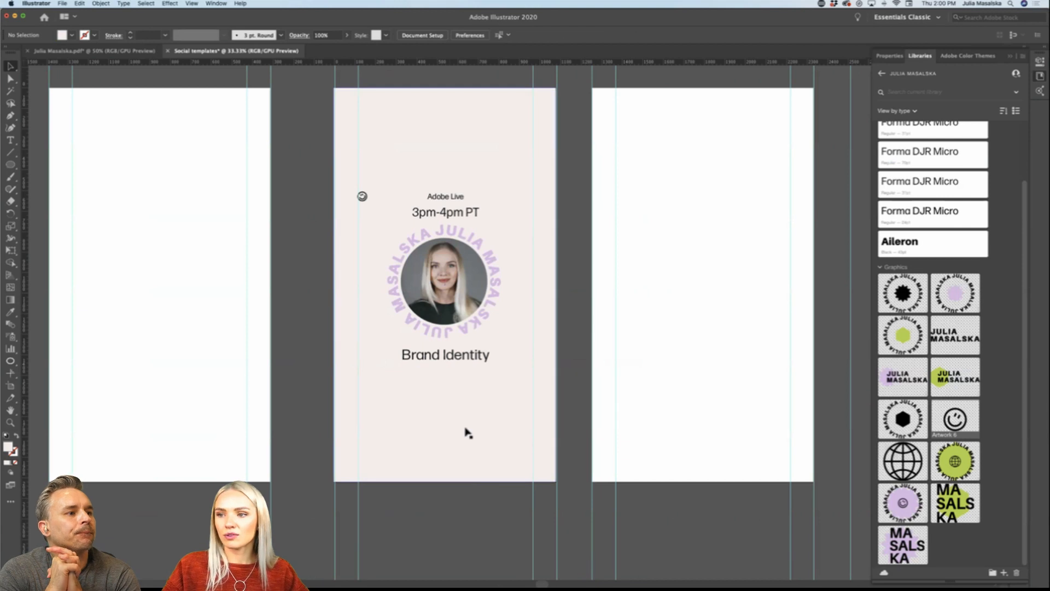
Step: Delete the portrait photo from inside the circular name text on the tall artboard
{"action": "left_click", "coordinate": [475, 304]}
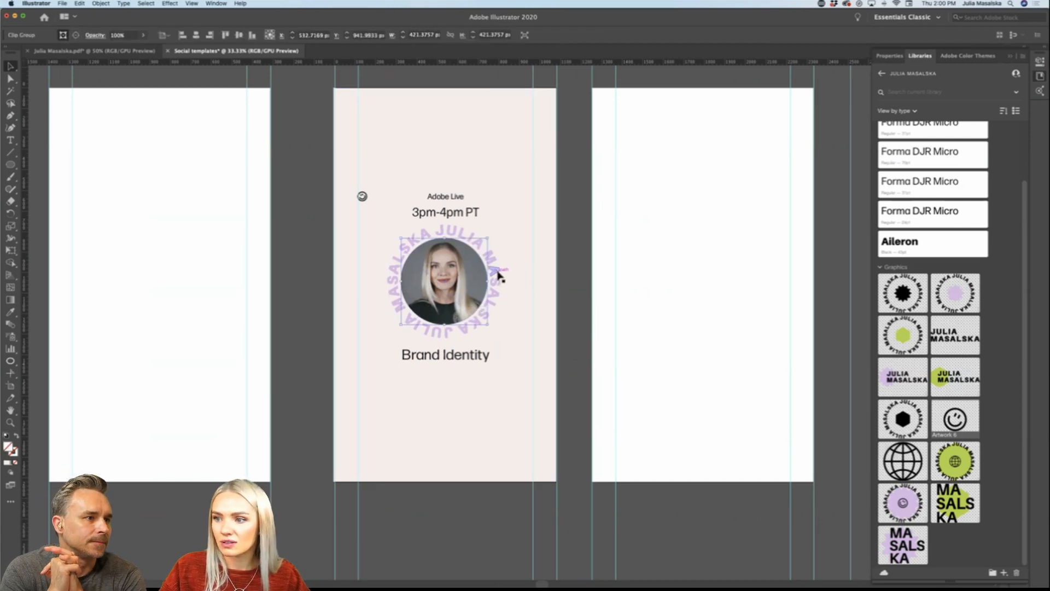
{"action": "key", "text": "Delete"}
{"action": "scroll", "coordinate": [470, 283], "scroll_direction": "down", "scroll_amount": 1}
{"action": "scroll", "coordinate": [470, 279], "scroll_direction": "down", "scroll_amount": 1}
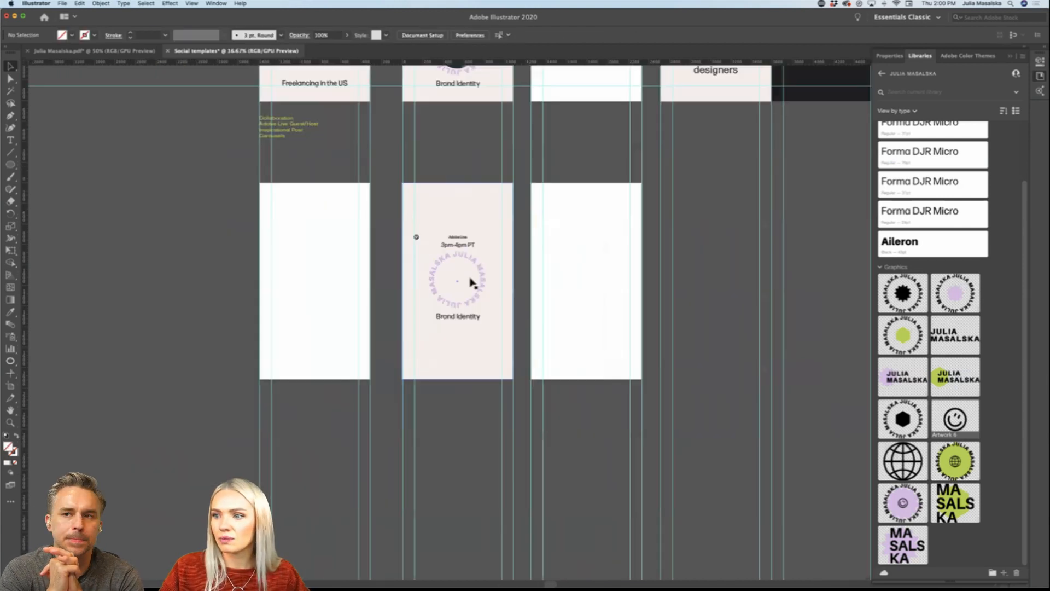
Step: Move the Adobe Live and 3pm-4pm PT lines together from above the circular text to near the bottom of the tall artboard
{"action": "scroll", "coordinate": [470, 279], "scroll_direction": "up", "scroll_amount": 1}
{"action": "scroll", "coordinate": [470, 279], "scroll_direction": "left", "scroll_amount": 1}
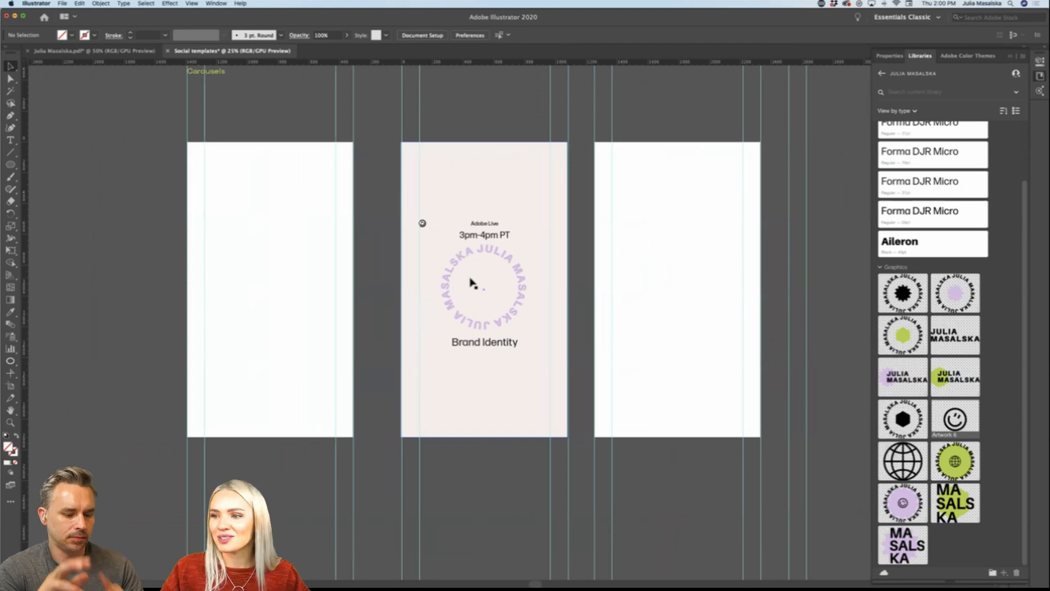
{"action": "scroll", "coordinate": [473, 282], "scroll_direction": "up", "scroll_amount": 1}
{"action": "left_click", "coordinate": [490, 209]}
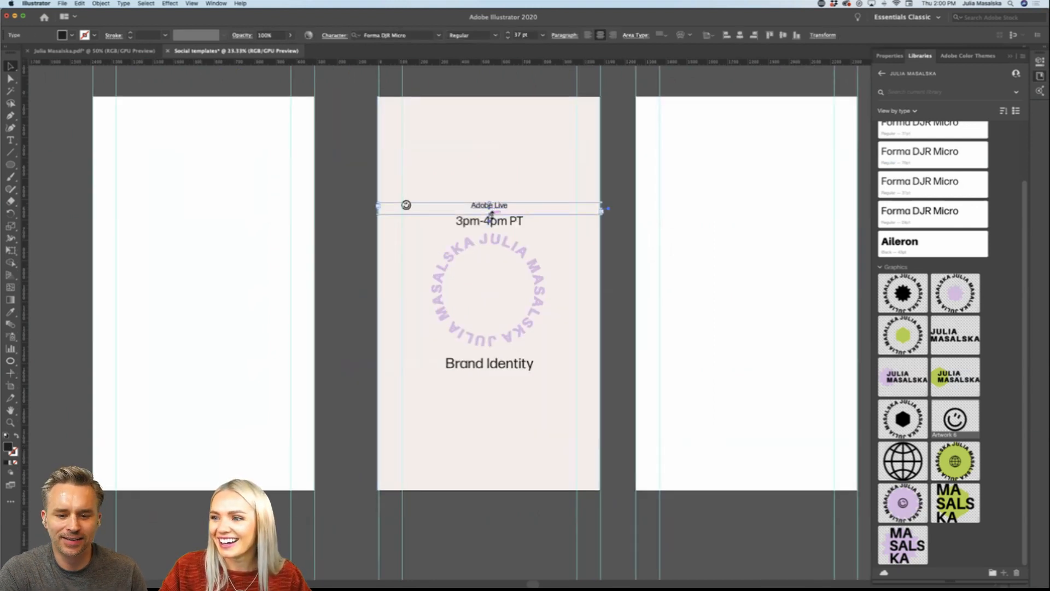
{"action": "left_click", "coordinate": [500, 222], "text": "shift"}
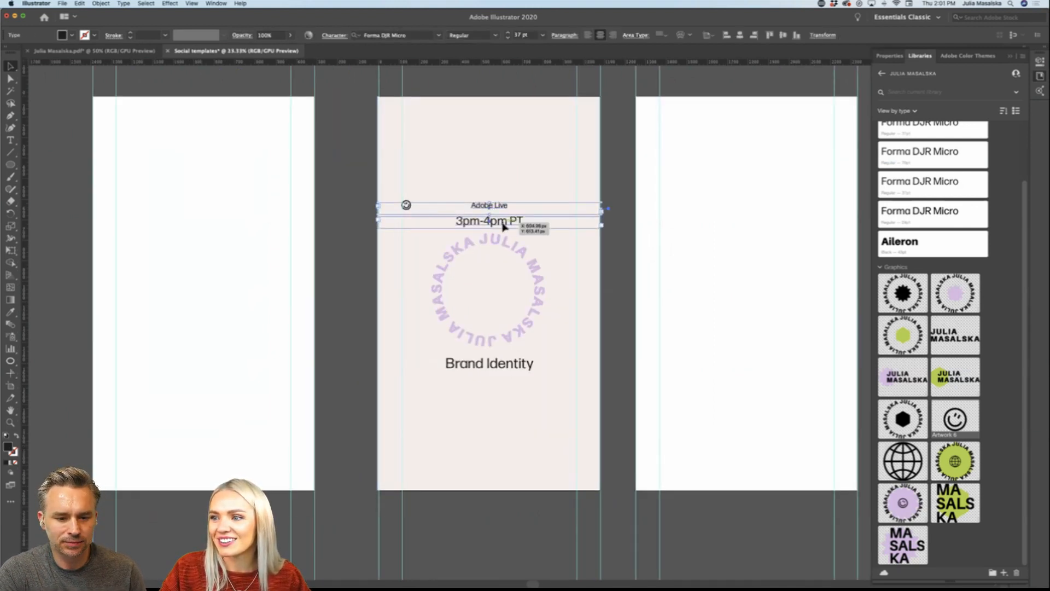
{"action": "left_click_drag", "start_coordinate": [503, 226], "coordinate": [502, 460]}
{"action": "left_click", "coordinate": [500, 543]}
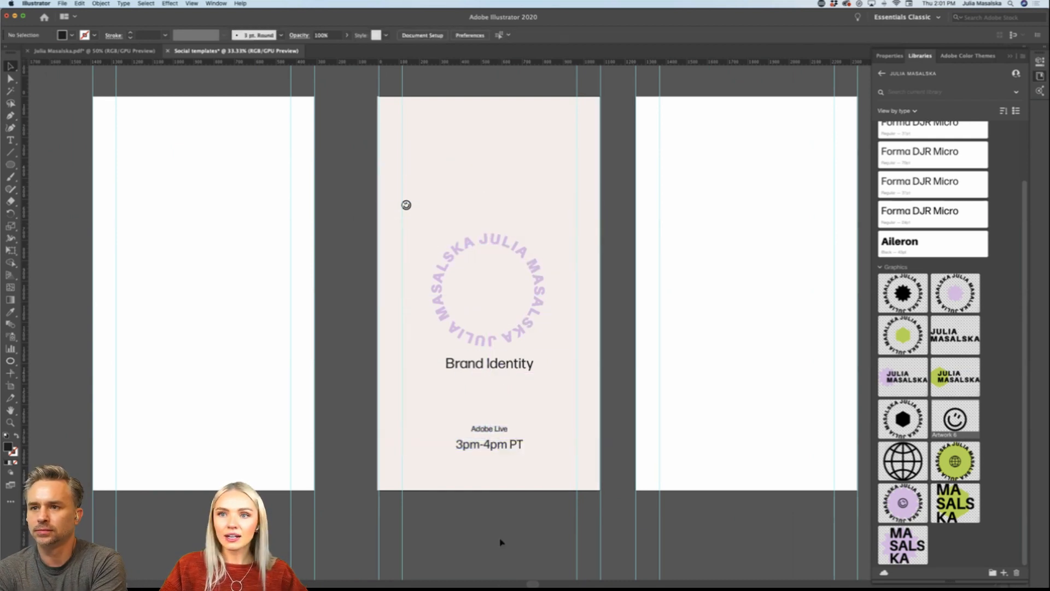
Step: Draw a black rectangle about 544 by 342 px and place it just below the Brand Identity heading
{"action": "scroll", "coordinate": [500, 543], "scroll_direction": "down", "scroll_amount": 1}
{"action": "scroll", "coordinate": [500, 543], "scroll_direction": "left", "scroll_amount": 2}
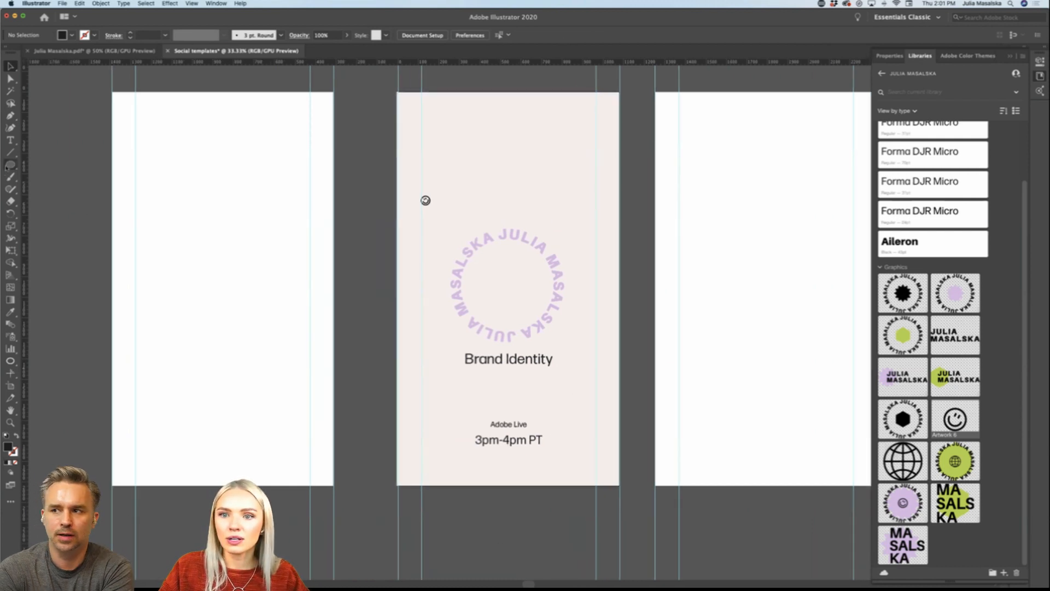
{"action": "left_click_drag", "start_coordinate": [9, 165], "coordinate": [60, 164]}
{"action": "left_click_drag", "start_coordinate": [454, 404], "coordinate": [567, 333]}
{"action": "key", "text": "v"}
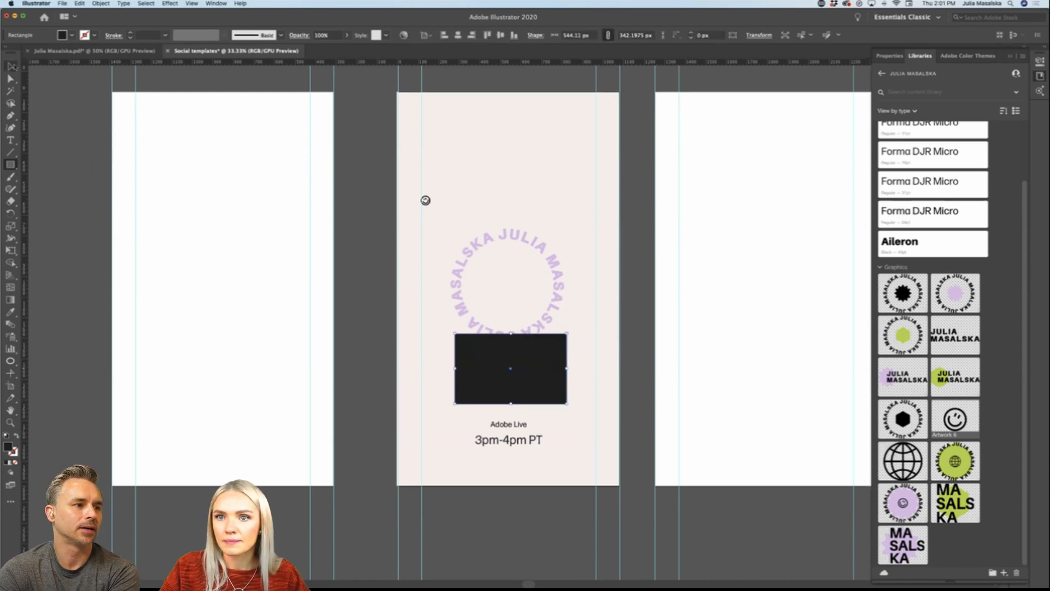
{"action": "left_click_drag", "start_coordinate": [546, 383], "coordinate": [541, 400]}
{"action": "key", "text": "super+z"}
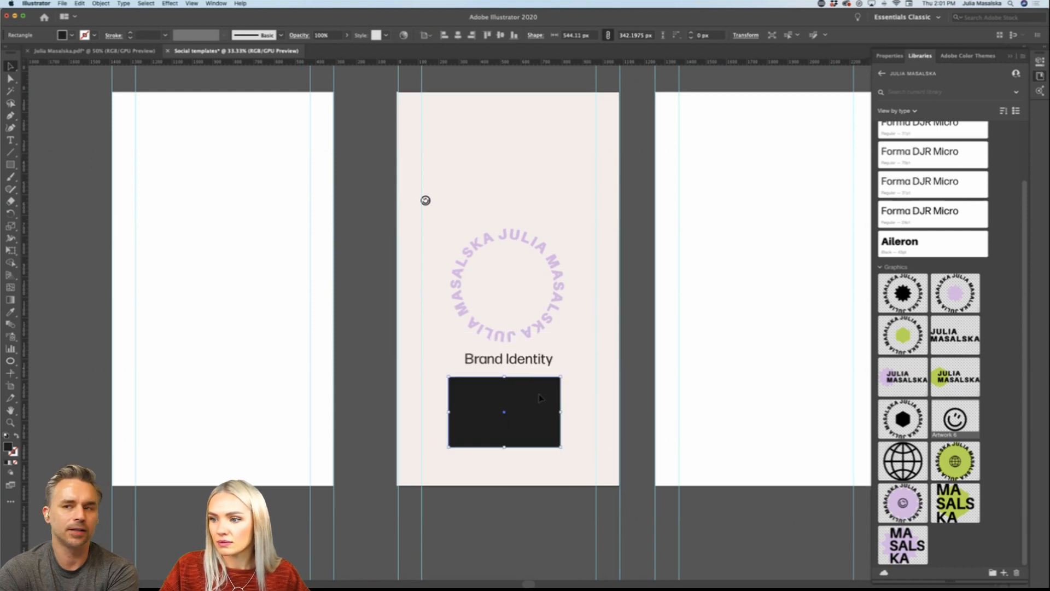
Step: Move the circular name text and Brand Identity heading up together, and shift the black rectangle up to just above the Adobe Live line
{"action": "left_click", "coordinate": [539, 361]}
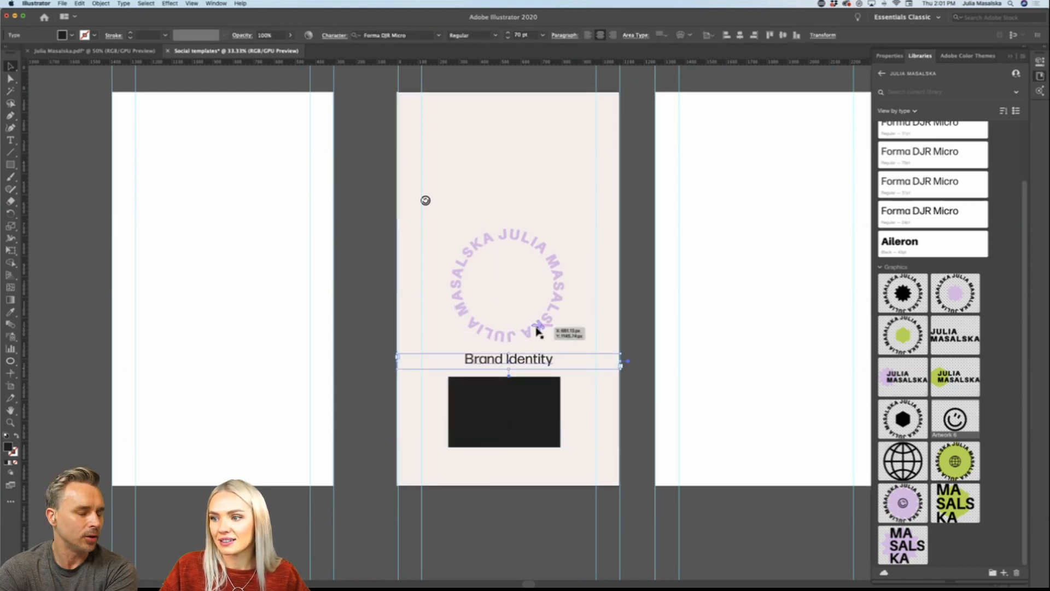
{"action": "left_click", "coordinate": [537, 336], "text": "shift"}
{"action": "left_click_drag", "start_coordinate": [538, 336], "coordinate": [543, 245]}
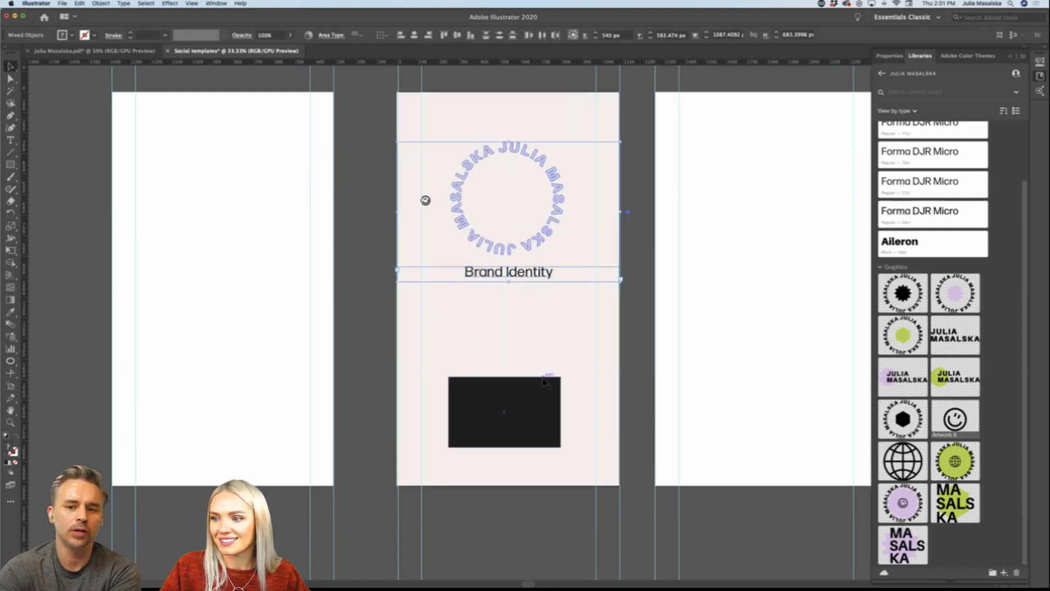
{"action": "mouse_move", "coordinate": [544, 379]}
{"action": "left_mouse_down"}
{"action": "mouse_move", "coordinate": [544, 341]}
{"action": "mouse_move", "coordinate": [544, 365]}
{"action": "left_mouse_up"}
{"action": "left_click", "coordinate": [535, 530]}
Step: Move the small smiley icon up along the tall artboard's left margin guide, near the top edge
{"action": "scroll", "coordinate": [536, 533], "scroll_direction": "right", "scroll_amount": 3}
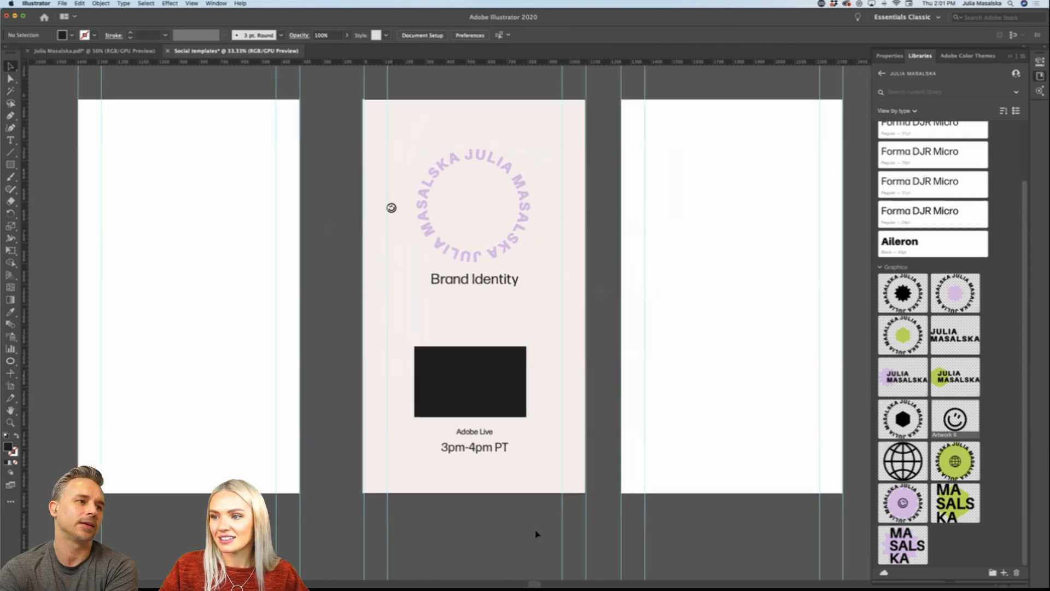
{"action": "scroll", "coordinate": [536, 533], "scroll_direction": "up", "scroll_amount": 3}
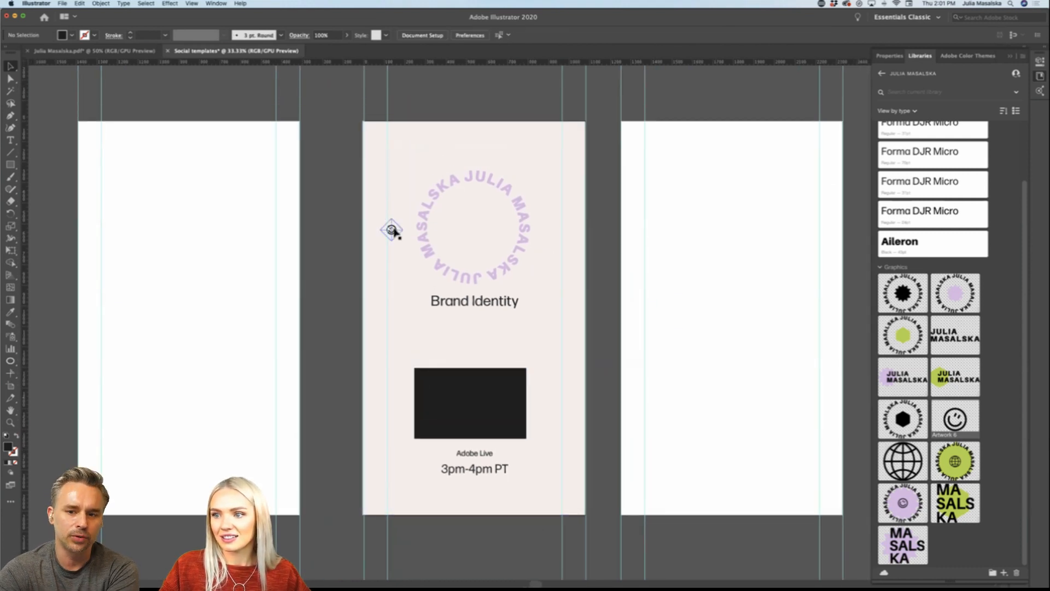
{"action": "left_click_drag", "start_coordinate": [392, 228], "coordinate": [394, 151]}
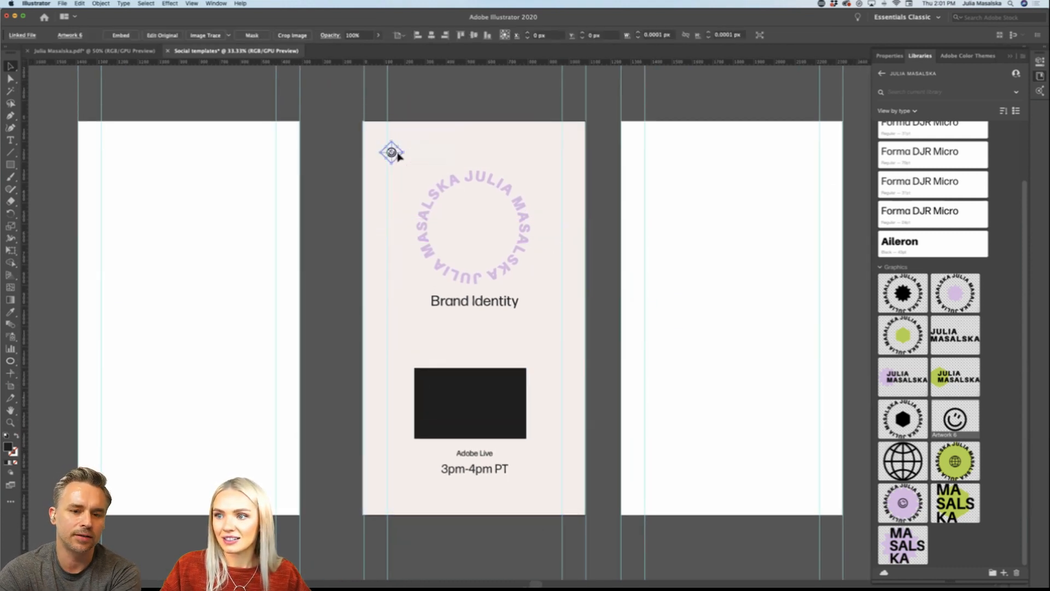
{"action": "left_click", "coordinate": [452, 520]}
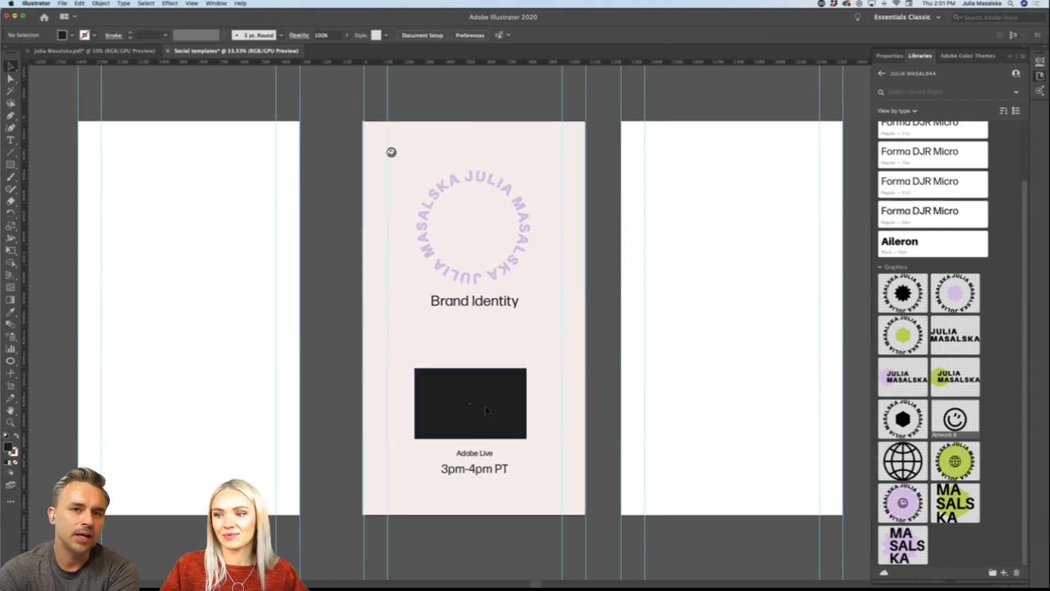
Step: Centre the black rectangle horizontally on the tall artboard and move the Brand Identity heading down closer to it
{"action": "left_click_drag", "start_coordinate": [493, 419], "coordinate": [496, 418]}
{"action": "left_click", "coordinate": [502, 546]}
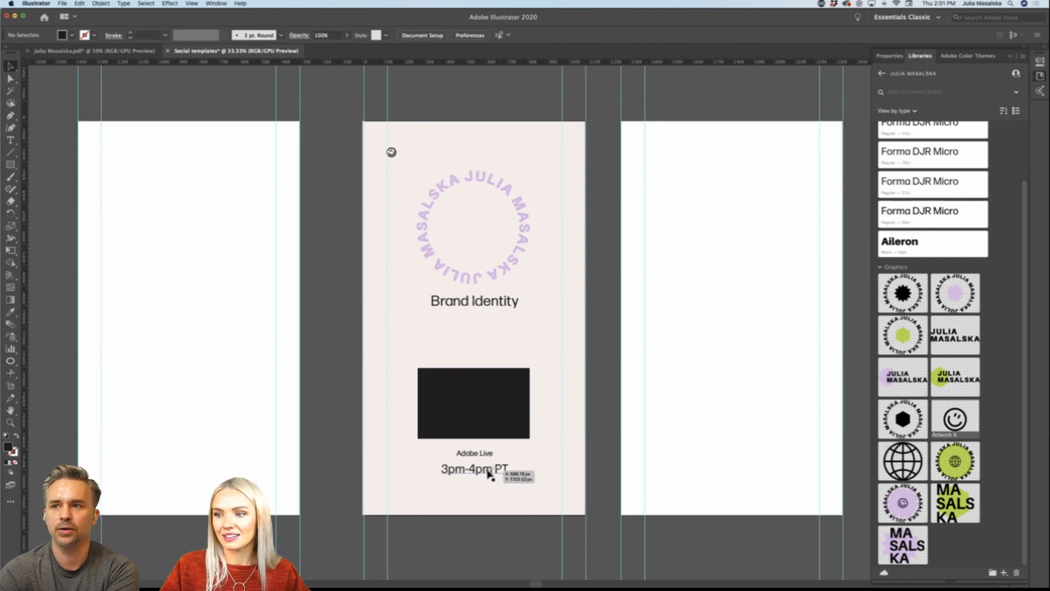
{"action": "left_click_drag", "start_coordinate": [495, 305], "coordinate": [494, 354]}
{"action": "left_click", "coordinate": [486, 538]}
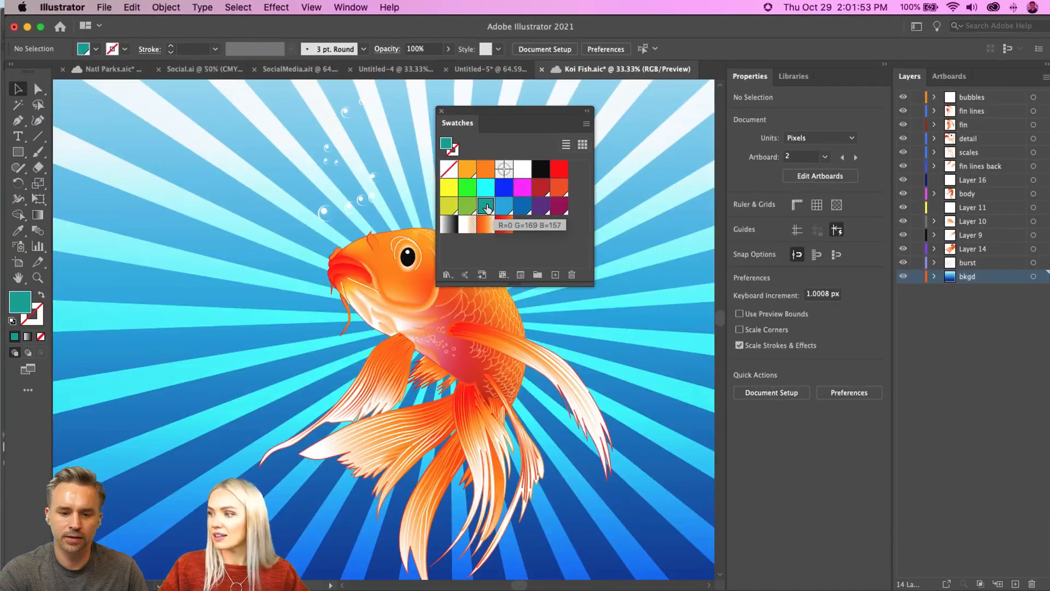
{"action": "double_click", "coordinate": [469, 290]}
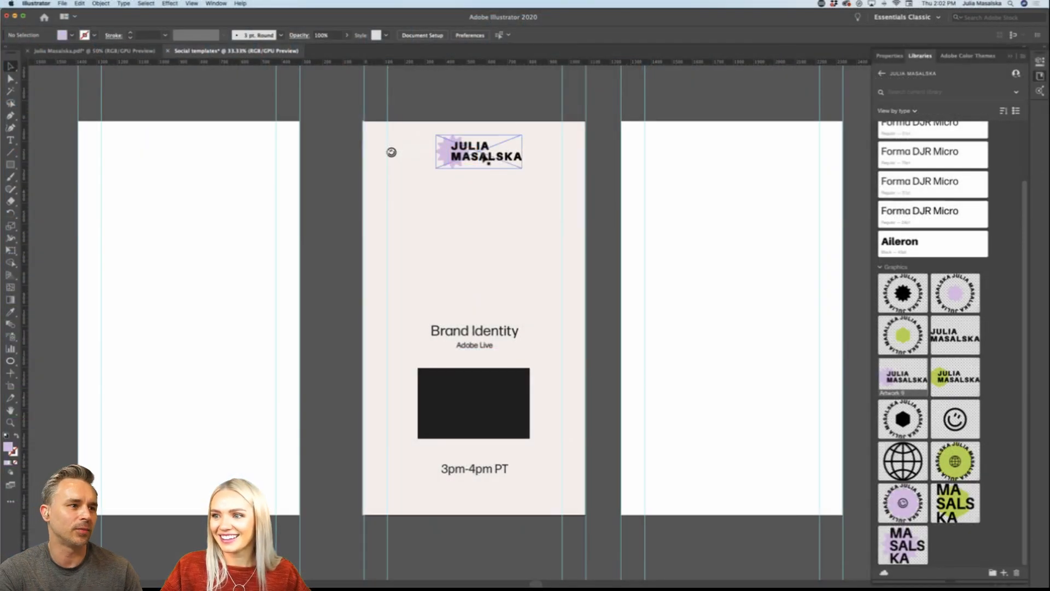
Step: Position the two-line logo with the purple starburst horizontally centred near the top of the tall artboard
{"action": "left_click_drag", "start_coordinate": [483, 158], "coordinate": [480, 169]}
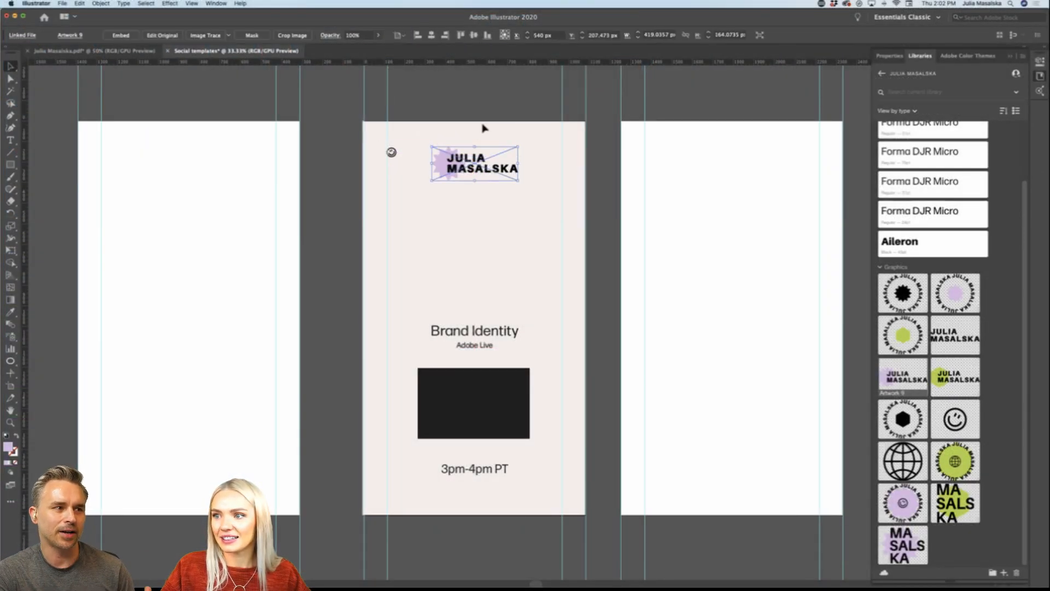
{"action": "left_click", "coordinate": [483, 107]}
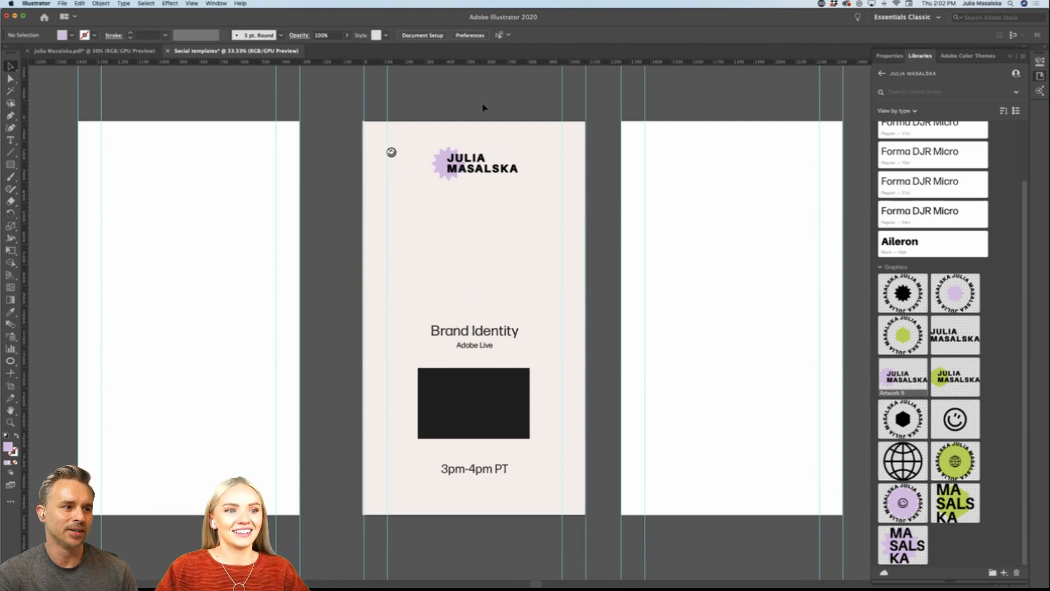
Step: Enlarge the black rectangle evenly around its centre to about 653 by 398 px
{"action": "scroll", "coordinate": [597, 396], "scroll_direction": "down", "scroll_amount": 1}
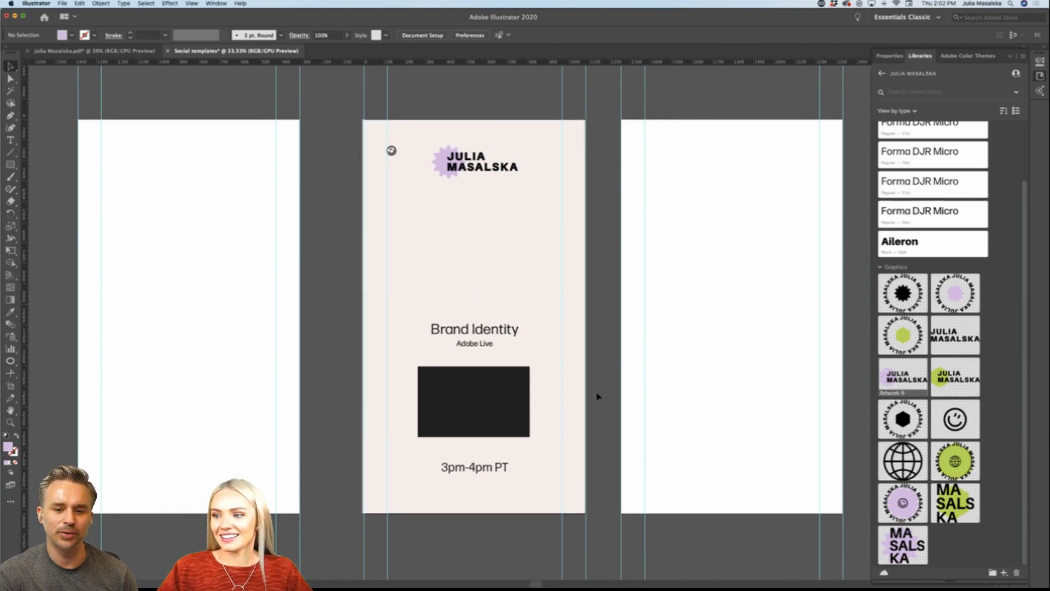
{"action": "left_click", "coordinate": [507, 399]}
{"action": "left_click_drag", "start_coordinate": [530, 367], "coordinate": [539, 361]}
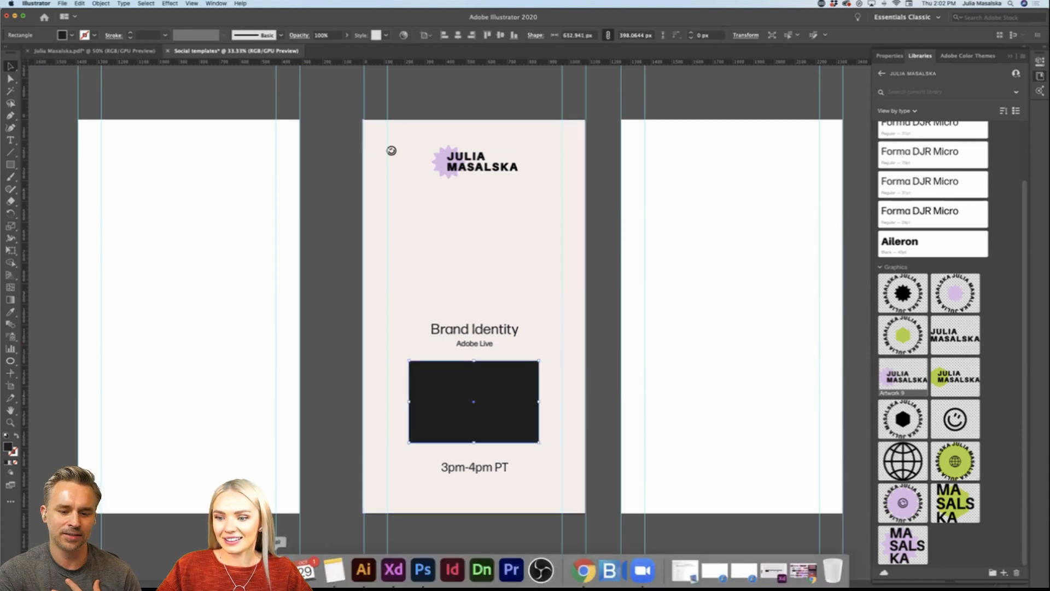
Step: Examine the tall story layout alongside the square posts and the empty artboards next to it
{"action": "left_click", "coordinate": [279, 570]}
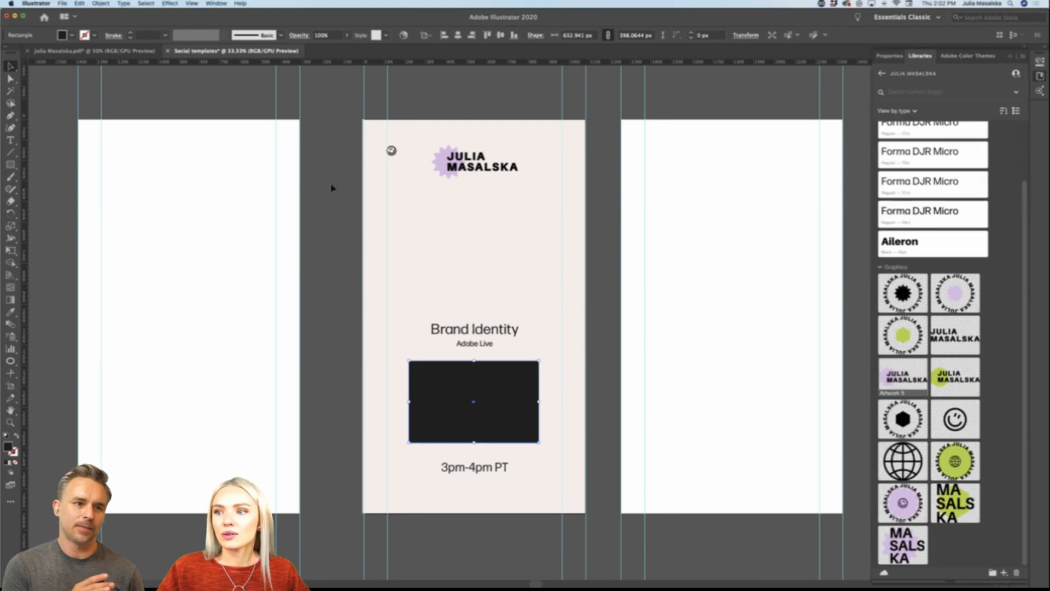
{"action": "scroll", "coordinate": [331, 187], "scroll_direction": "down", "scroll_amount": 3}
{"action": "scroll", "coordinate": [328, 207], "scroll_direction": "right", "scroll_amount": 1}
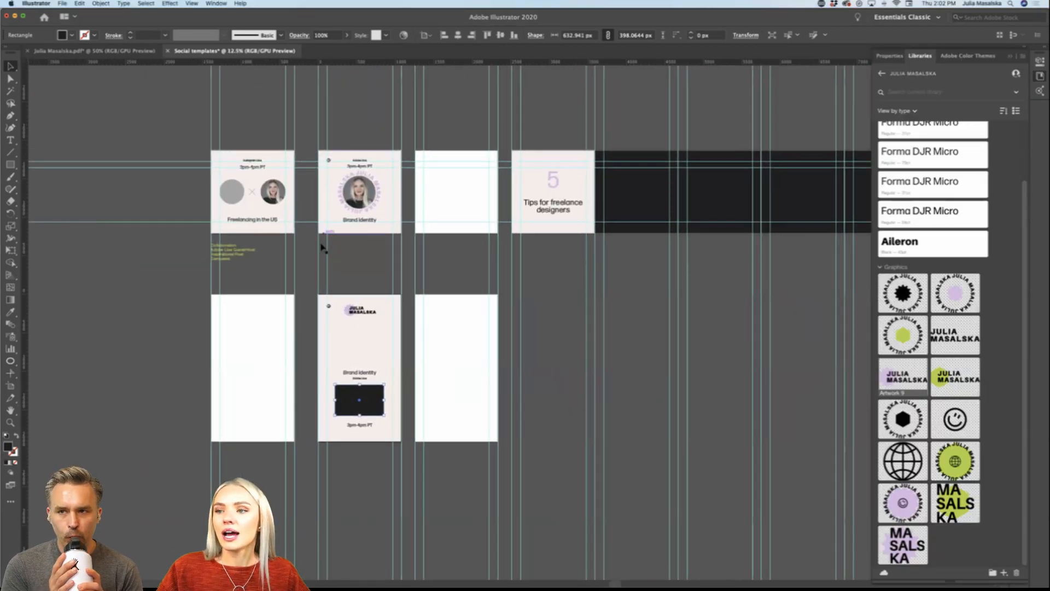
{"action": "scroll", "coordinate": [316, 256], "scroll_direction": "up", "scroll_amount": 1}
{"action": "scroll", "coordinate": [316, 257], "scroll_direction": "right", "scroll_amount": 1}
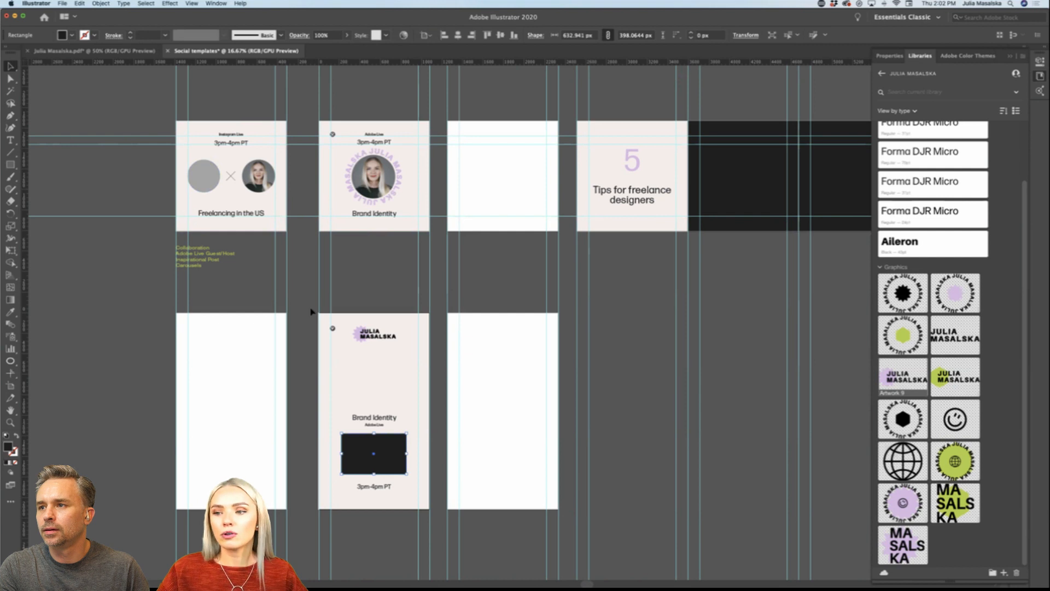
{"action": "scroll", "coordinate": [316, 330], "scroll_direction": "down", "scroll_amount": 4}
{"action": "left_click", "coordinate": [305, 379]}
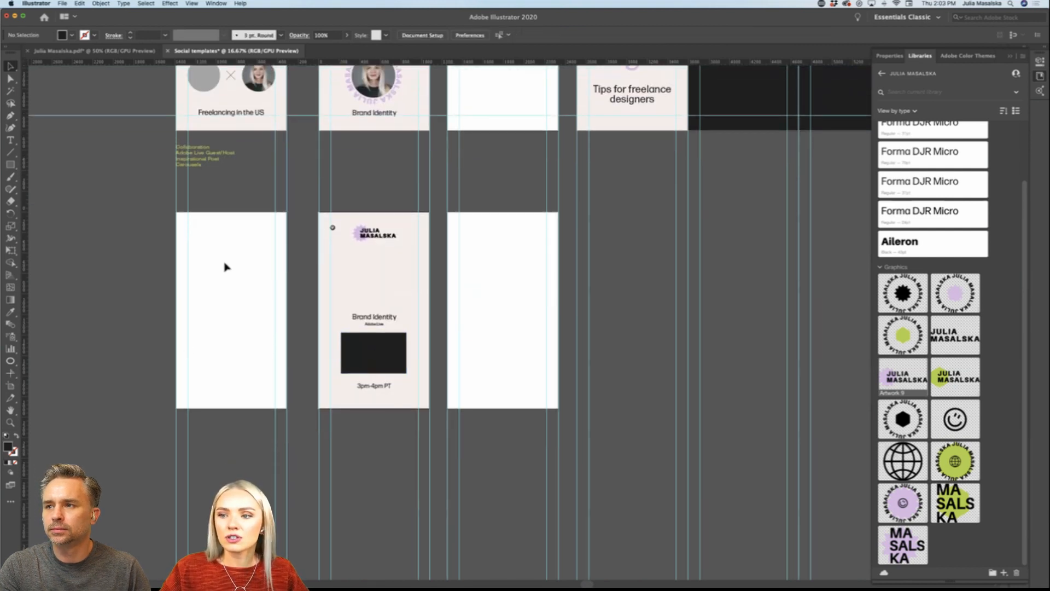
{"action": "scroll", "coordinate": [455, 376], "scroll_direction": "down", "scroll_amount": 1}
Step: Switch to Adobe XD and review the earlier Instagram Story artboards with the logo variations and thank-you messages
{"action": "mouse_move", "coordinate": [423, 587]}
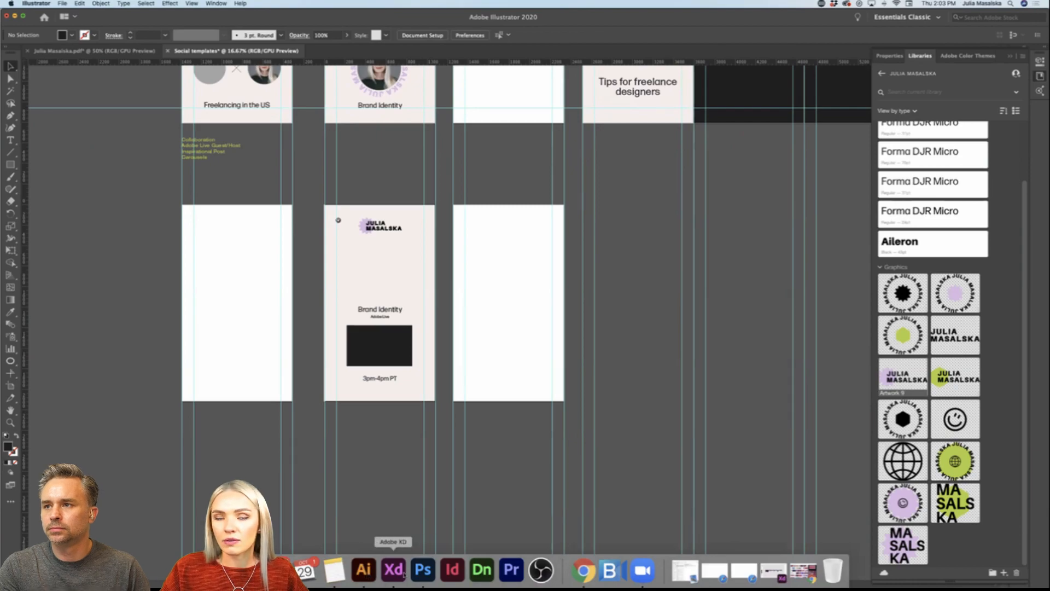
{"action": "left_click", "coordinate": [393, 570]}
{"action": "scroll", "coordinate": [705, 326], "scroll_direction": "down", "scroll_amount": 1}
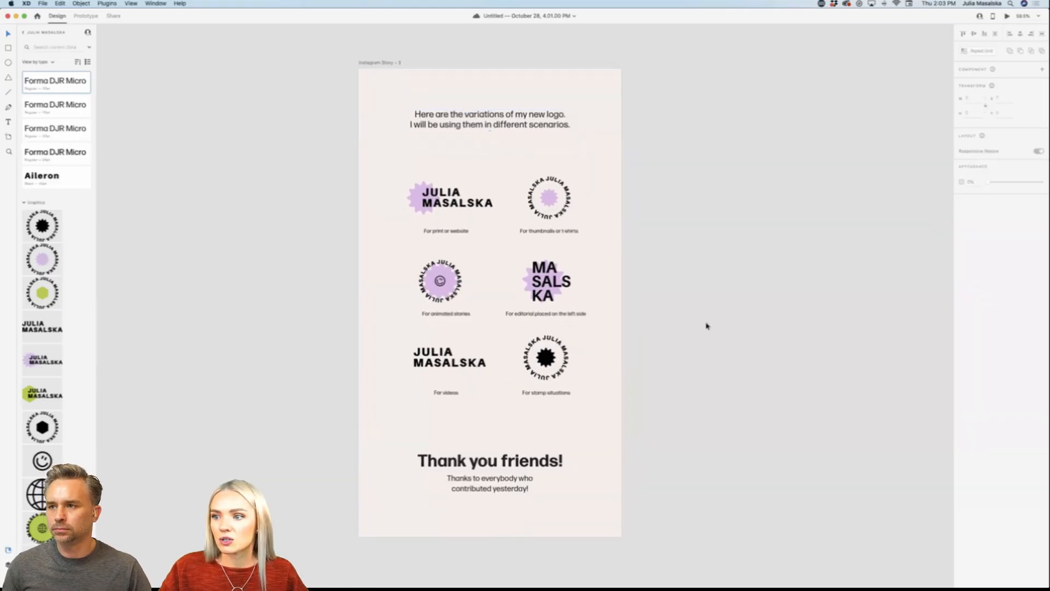
{"action": "scroll", "coordinate": [705, 326], "scroll_direction": "up", "scroll_amount": 10}
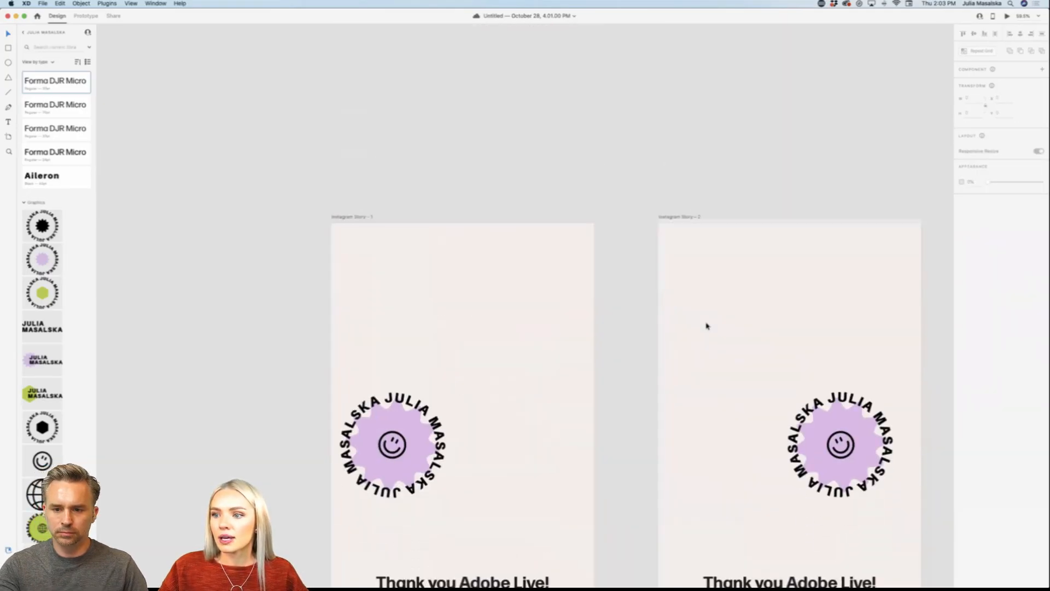
{"action": "scroll", "coordinate": [705, 326], "scroll_direction": "down", "scroll_amount": 5}
{"action": "scroll", "coordinate": [706, 326], "scroll_direction": "right", "scroll_amount": 3}
{"action": "mouse_move", "coordinate": [376, 585]}
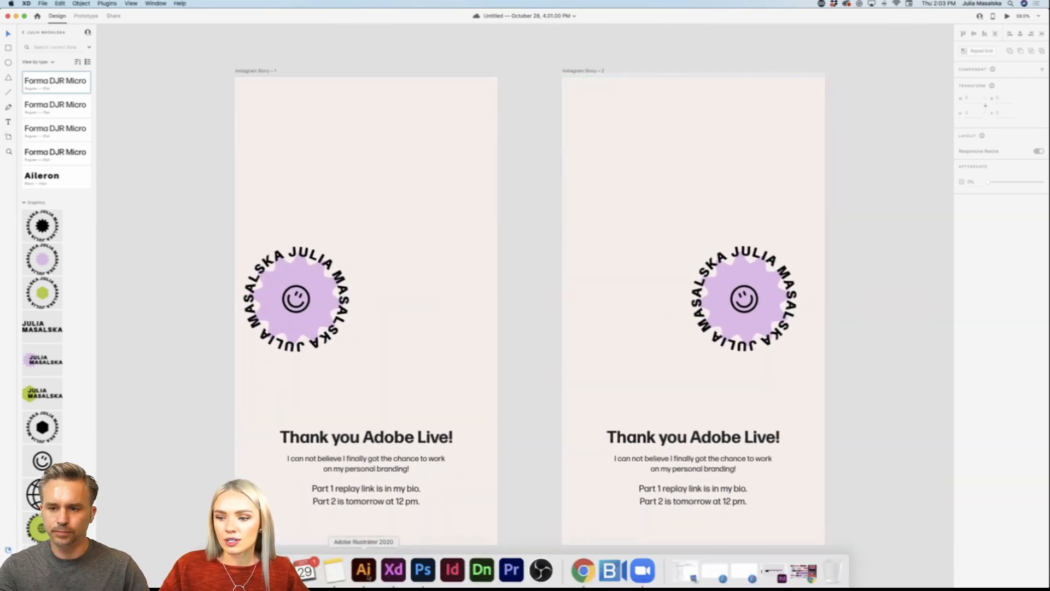
Step: Switch to Adobe Illustrator and round the corners of the story's black placeholder rectangle to a radius of about 29 px
{"action": "left_click", "coordinate": [366, 571]}
{"action": "scroll", "coordinate": [369, 469], "scroll_direction": "up", "scroll_amount": 1}
{"action": "scroll", "coordinate": [370, 469], "scroll_direction": "left", "scroll_amount": 1}
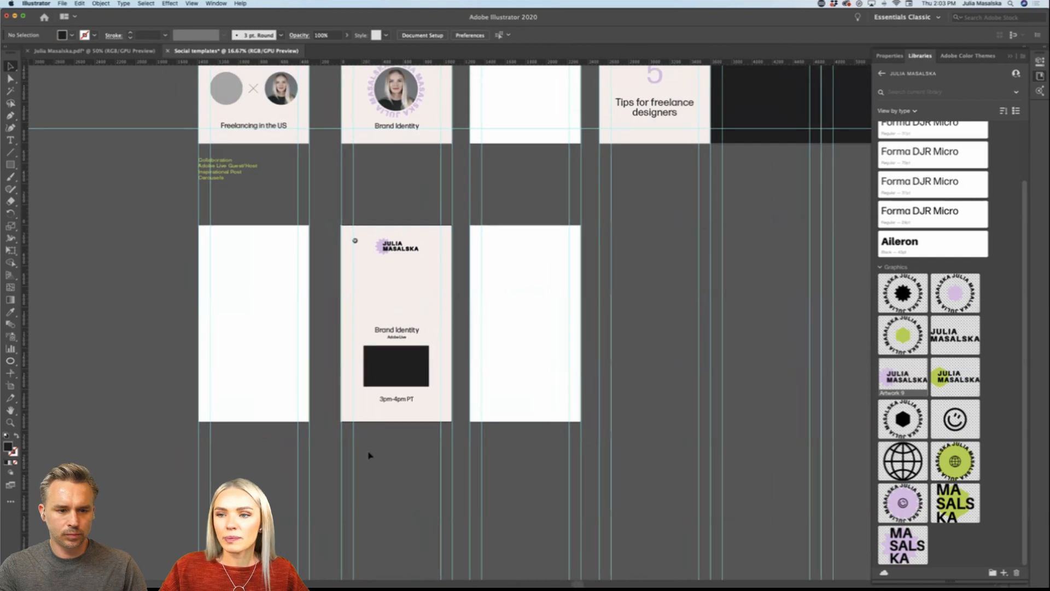
{"action": "scroll", "coordinate": [370, 455], "scroll_direction": "up", "scroll_amount": 1}
{"action": "scroll", "coordinate": [369, 455], "scroll_direction": "up", "scroll_amount": 5}
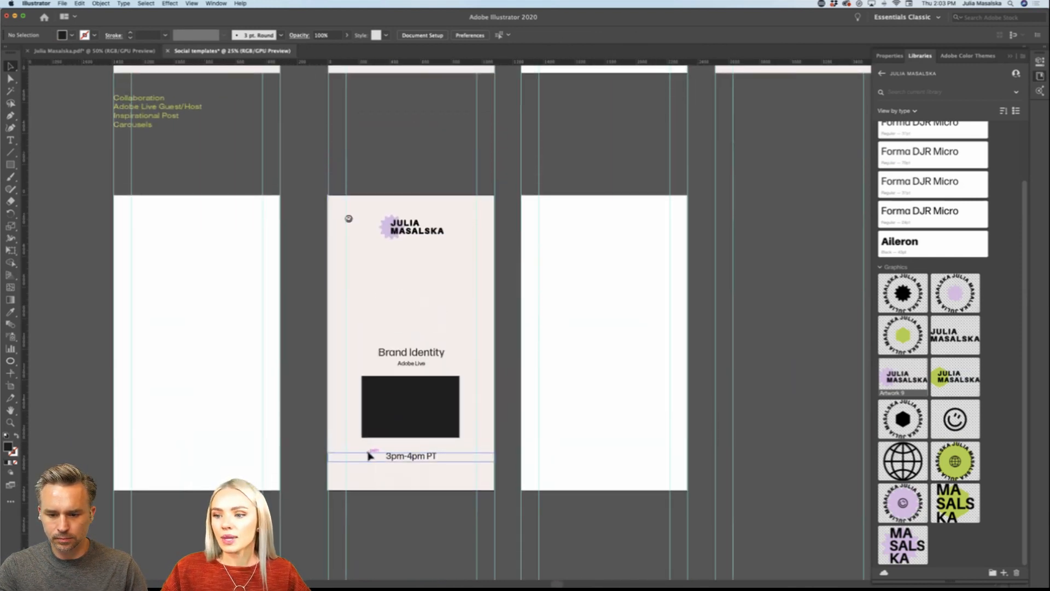
{"action": "left_click", "coordinate": [415, 395]}
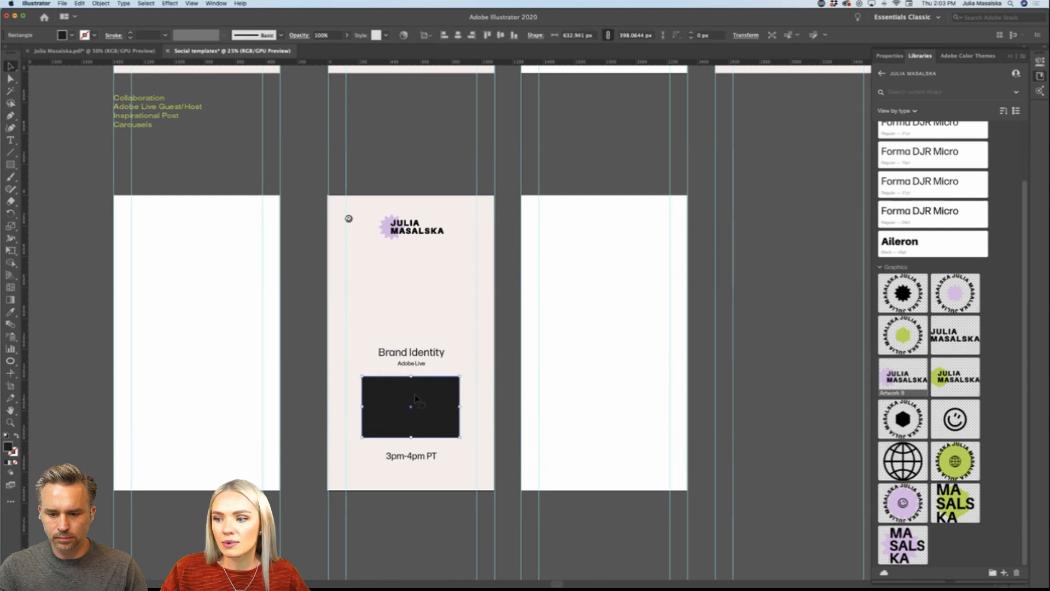
{"action": "left_click", "coordinate": [433, 522]}
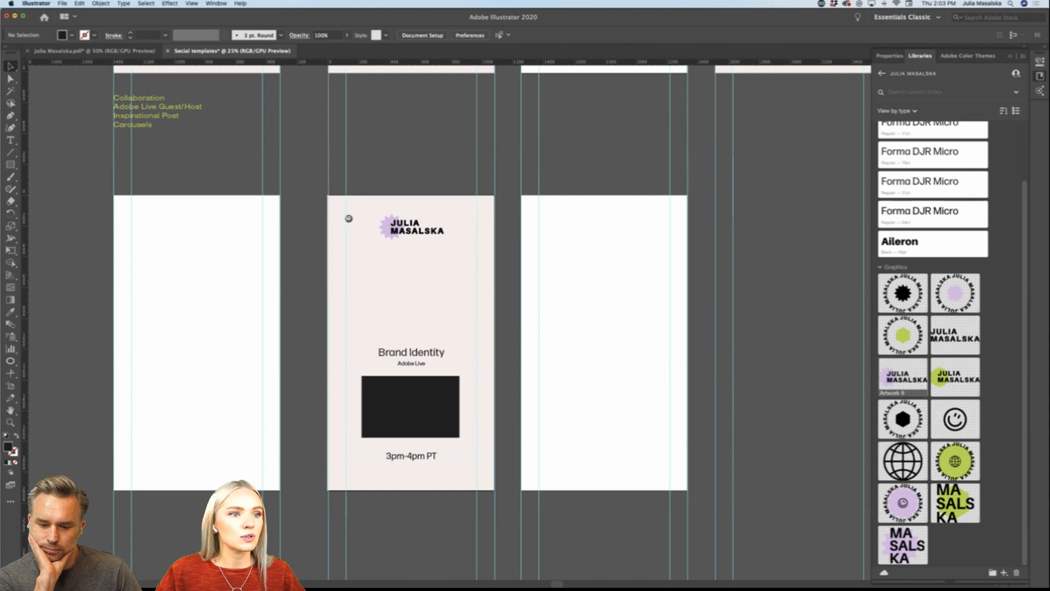
{"action": "left_click", "coordinate": [423, 426]}
{"action": "key", "text": "super+equal"}
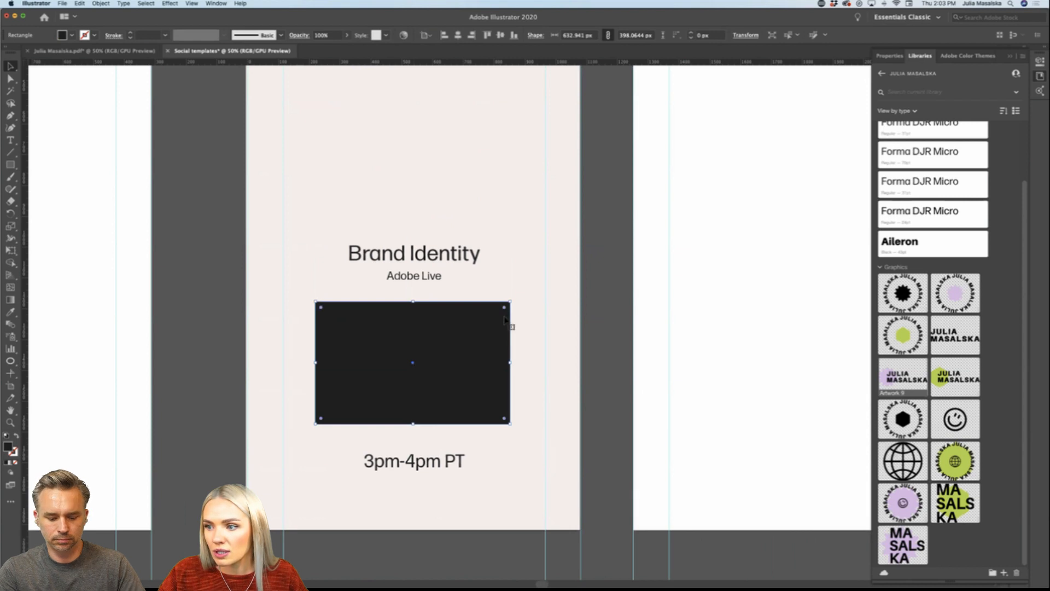
{"action": "left_click_drag", "start_coordinate": [505, 307], "coordinate": [500, 313]}
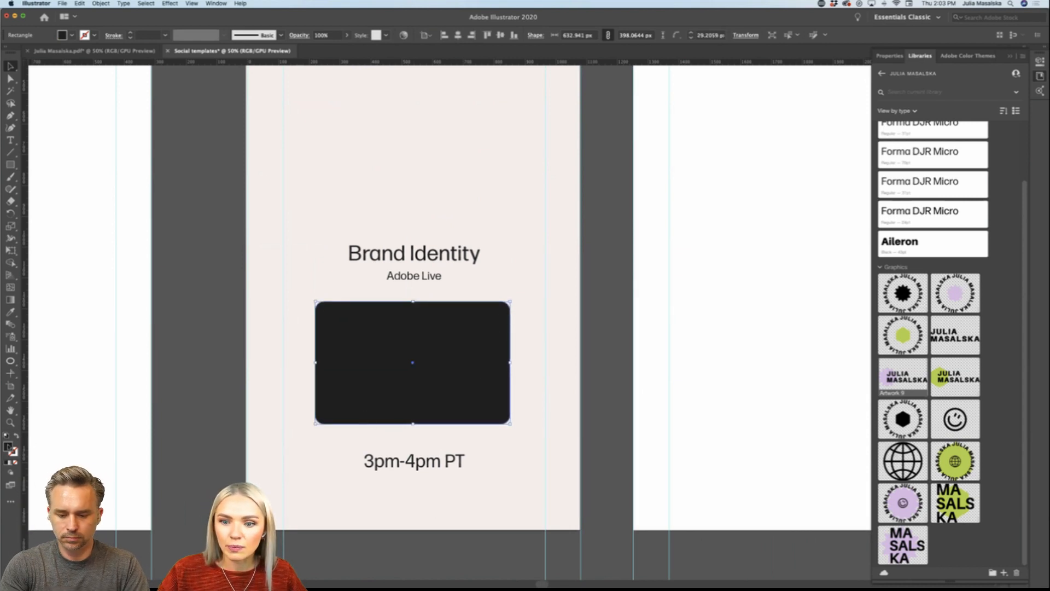
Step: Fill the rounded placeholder rectangle with the light purple colour from the brand library
{"action": "scroll", "coordinate": [895, 144], "scroll_direction": "up", "scroll_amount": 3}
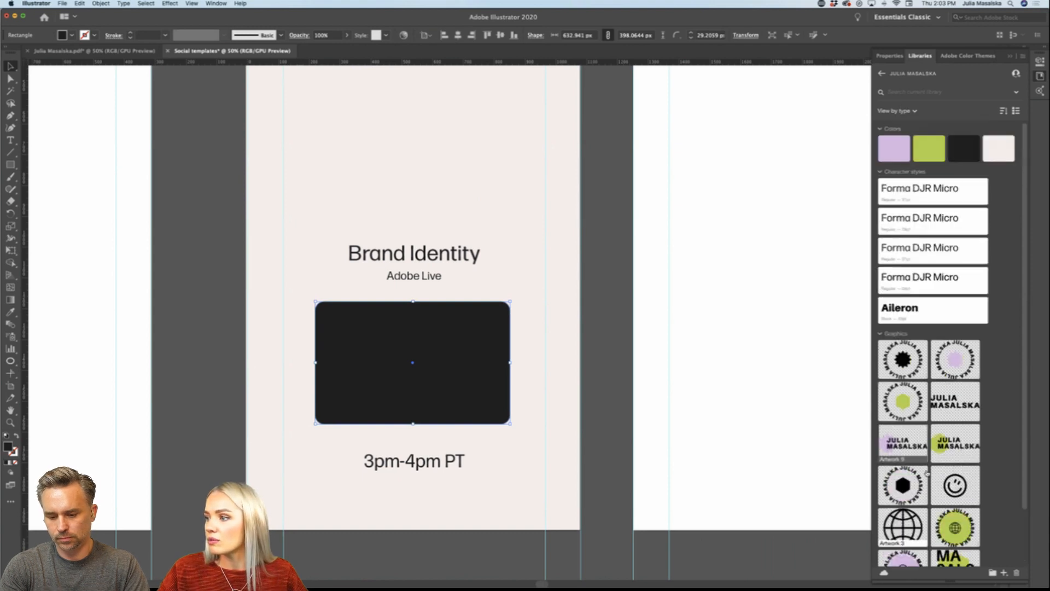
{"action": "left_click", "coordinate": [895, 145]}
{"action": "left_click", "coordinate": [607, 370]}
Step: Duplicate the Adobe Live text below and beside the original, and narrow the copy's text box to about 230 px wide
{"action": "scroll", "coordinate": [607, 370], "scroll_direction": "down", "scroll_amount": 3}
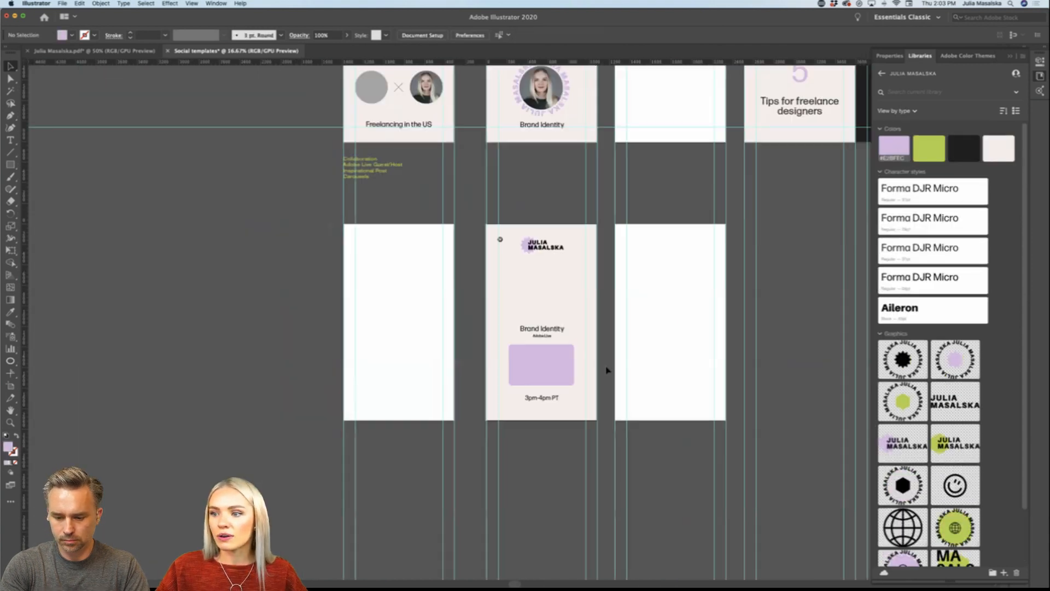
{"action": "scroll", "coordinate": [607, 370], "scroll_direction": "right", "scroll_amount": 2}
{"action": "scroll", "coordinate": [512, 398], "scroll_direction": "up", "scroll_amount": 2}
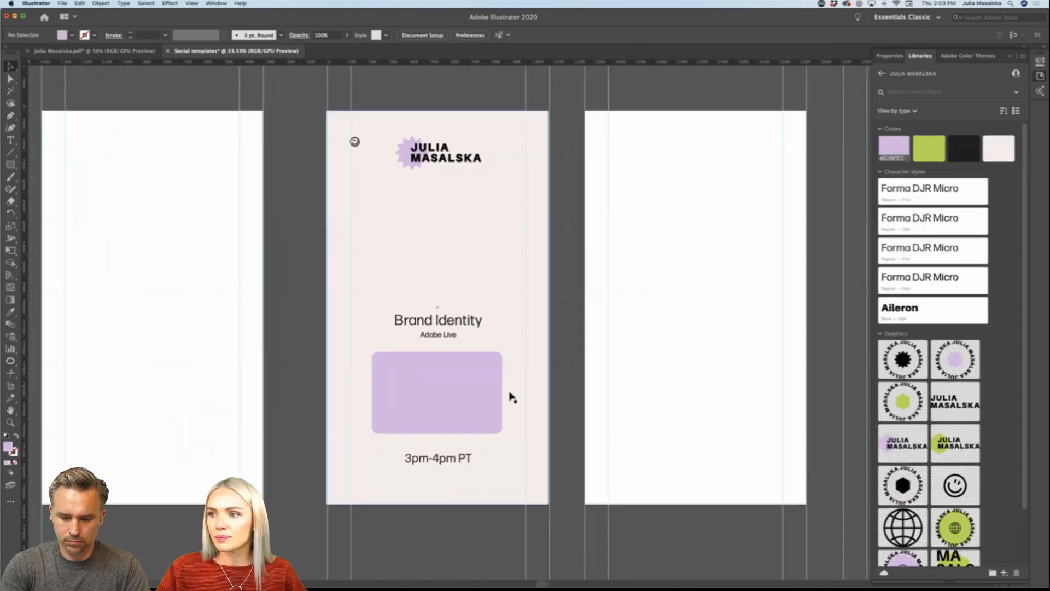
{"action": "scroll", "coordinate": [575, 376], "scroll_direction": "right", "scroll_amount": 1}
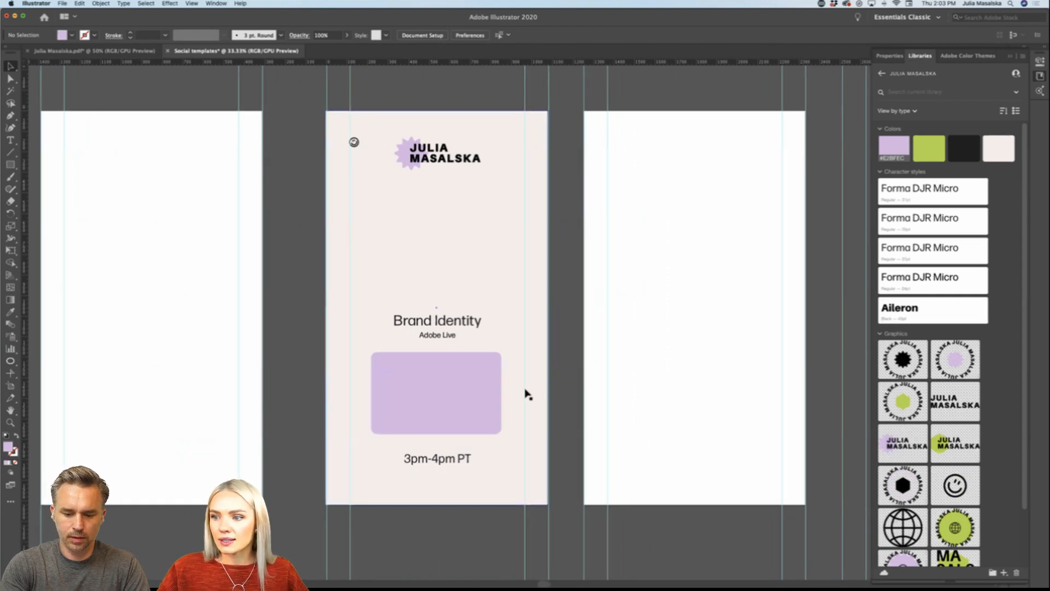
{"action": "scroll", "coordinate": [526, 394], "scroll_direction": "up", "scroll_amount": 1}
{"action": "scroll", "coordinate": [526, 394], "scroll_direction": "down", "scroll_amount": 1}
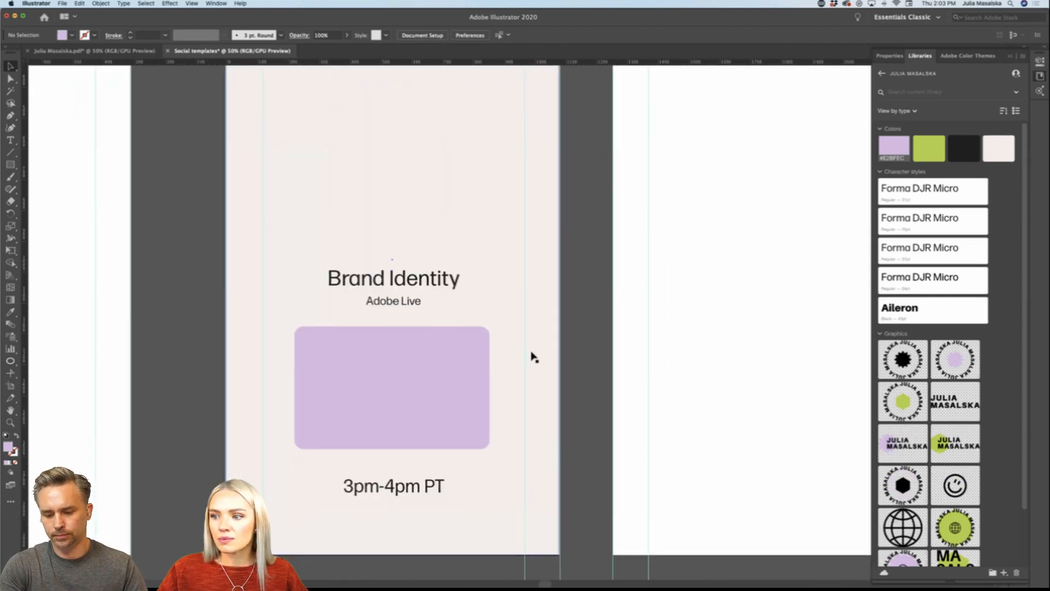
{"action": "scroll", "coordinate": [529, 356], "scroll_direction": "up", "scroll_amount": 1}
{"action": "scroll", "coordinate": [535, 357], "scroll_direction": "down", "scroll_amount": 2}
{"action": "scroll", "coordinate": [535, 356], "scroll_direction": "right", "scroll_amount": 2}
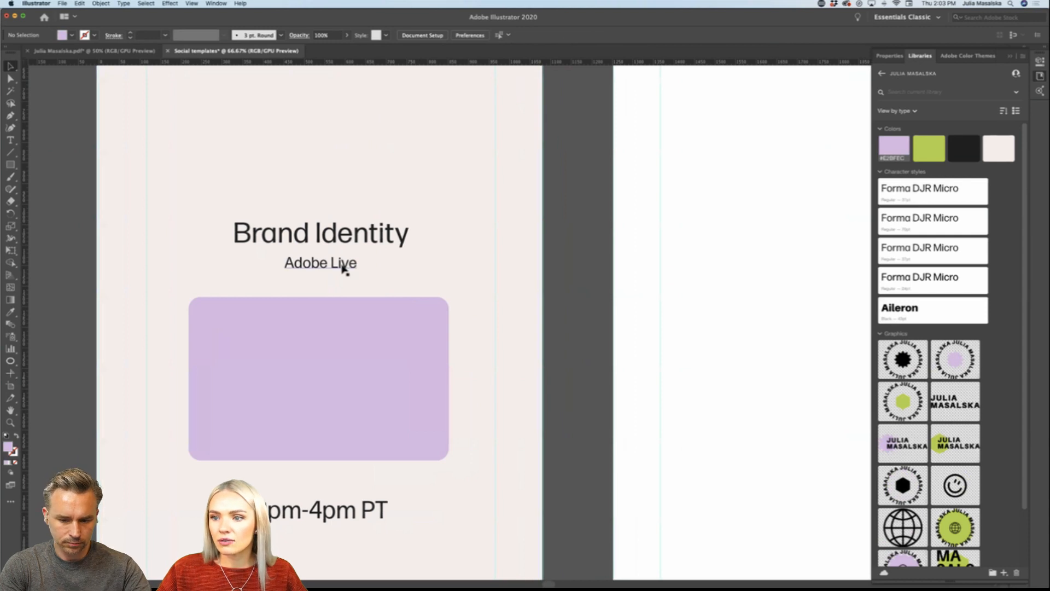
{"action": "left_click_drag", "start_coordinate": [343, 267], "coordinate": [527, 332]}
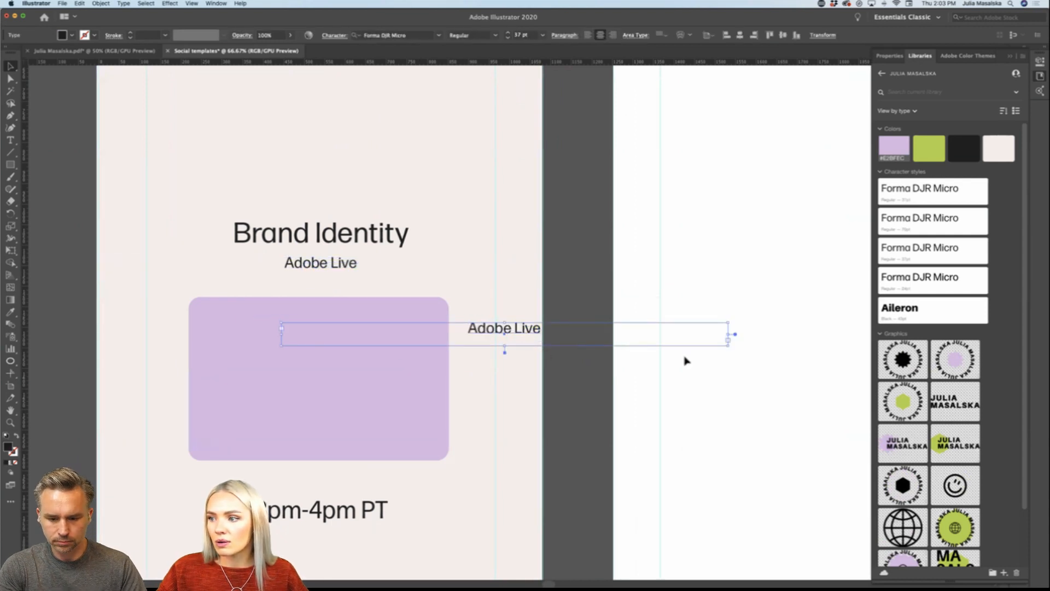
{"action": "left_click_drag", "start_coordinate": [728, 340], "coordinate": [472, 332]}
Step: Undo the last move and send the purple rectangle and the beige background to the back, behind the text
{"action": "key", "text": "super+z"}
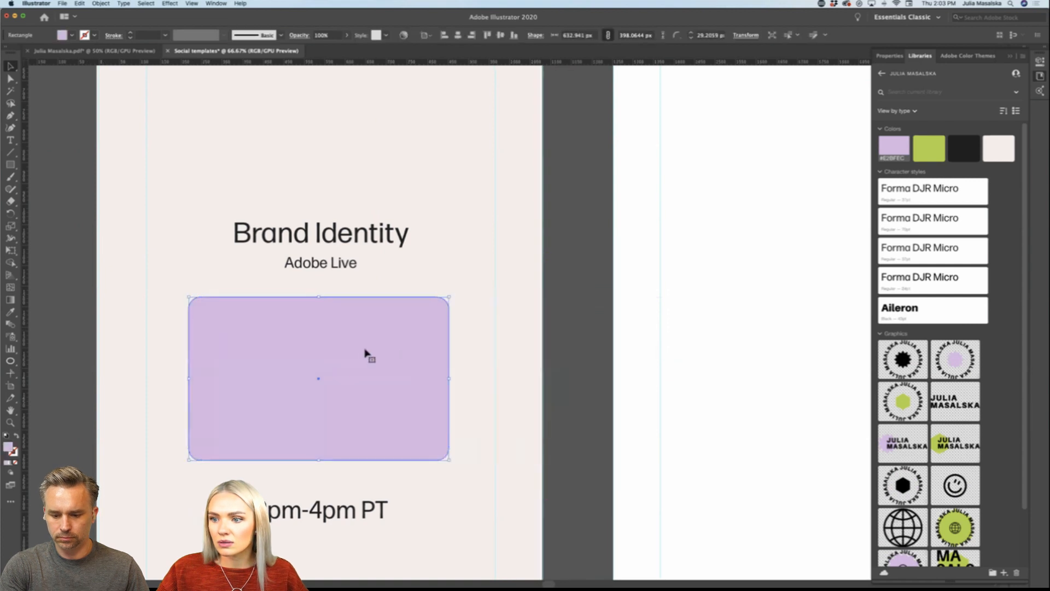
{"action": "left_click", "coordinate": [504, 333], "text": "shift"}
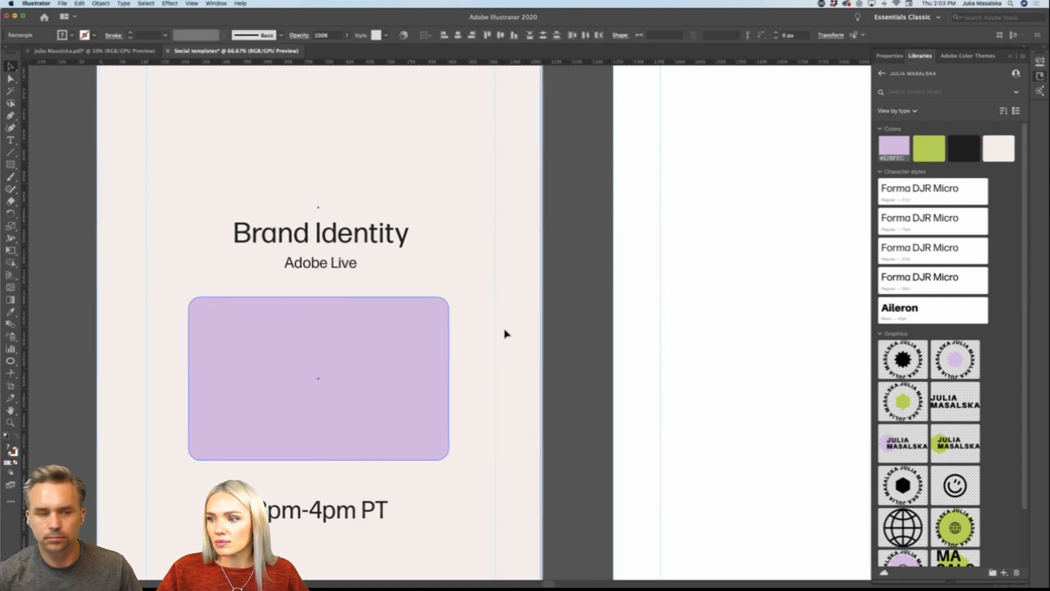
{"action": "right_click", "coordinate": [504, 333]}
{"action": "mouse_move", "coordinate": [547, 455]}
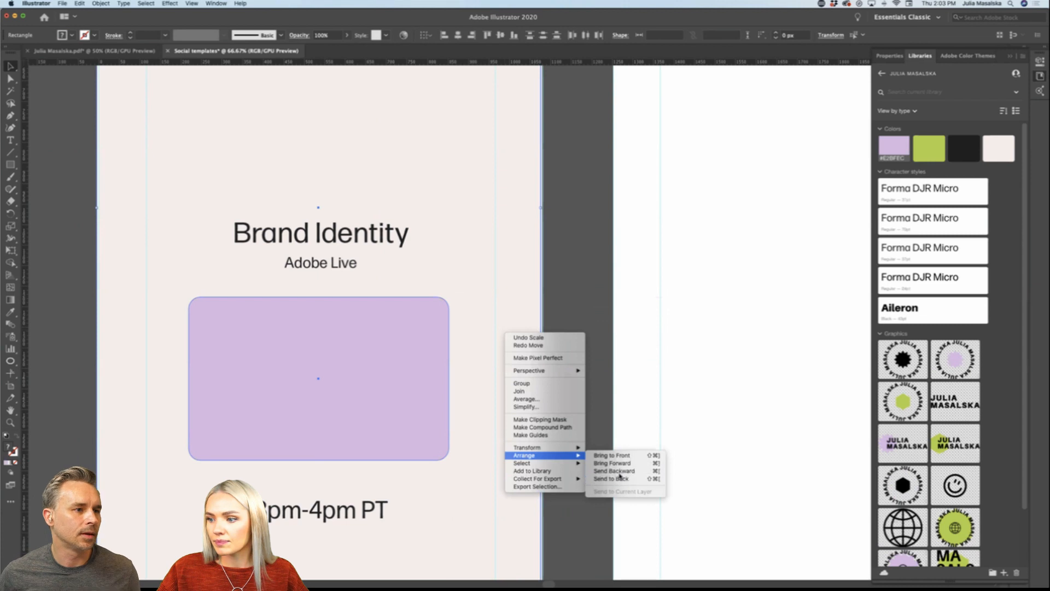
{"action": "left_click", "coordinate": [612, 478]}
Step: Move the copied text beside the purple rectangle's right edge and replace its wording with "Set reminder!"
{"action": "left_click_drag", "start_coordinate": [340, 330], "coordinate": [510, 323]}
{"action": "triple_click", "coordinate": [510, 323]}
{"action": "type", "text": "Se"}
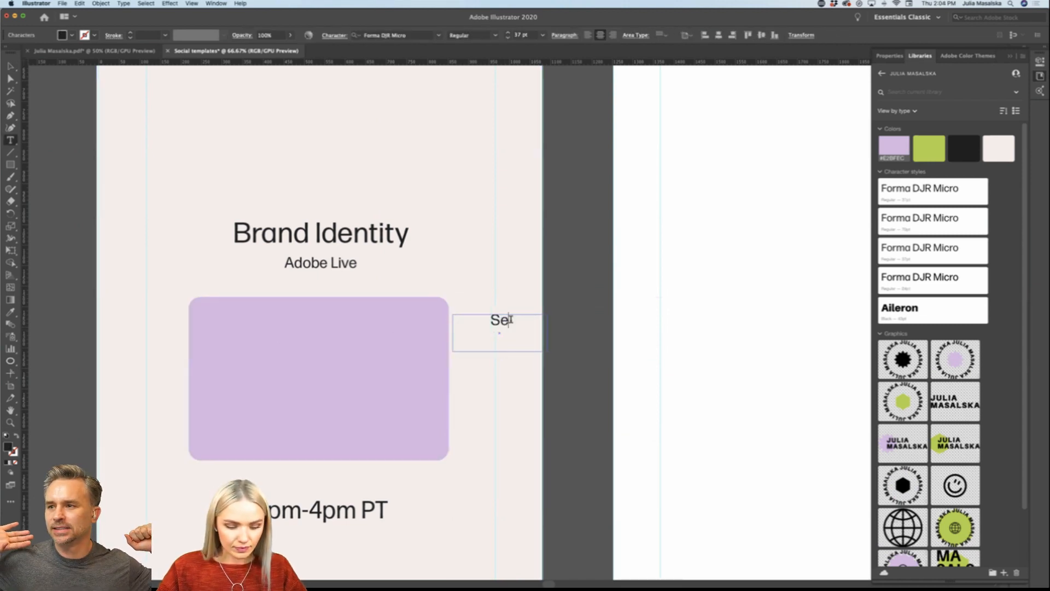
{"action": "type", "text": "t remind"}
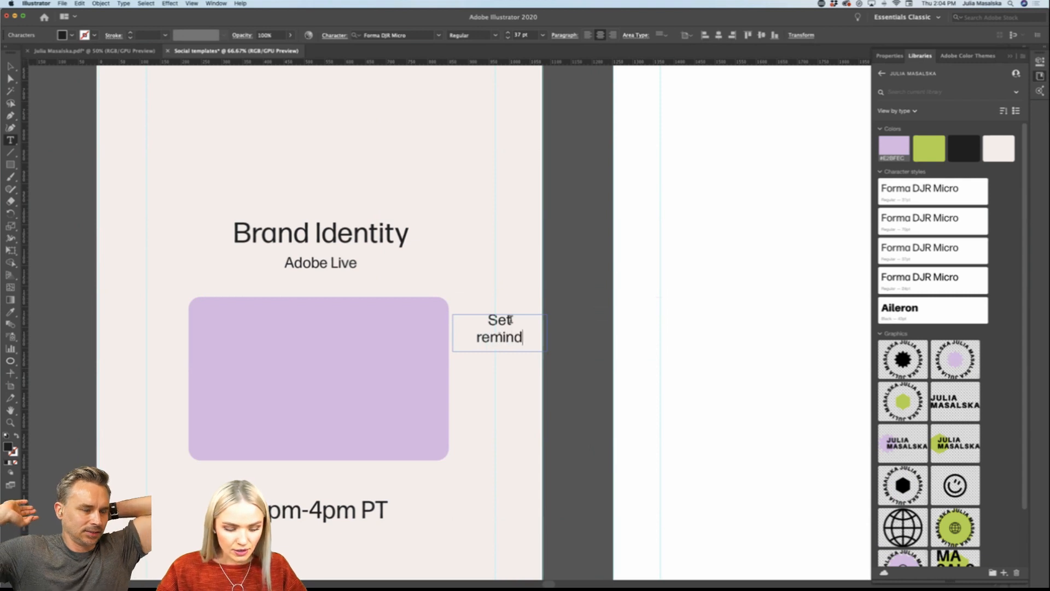
{"action": "type", "text": "er!"}
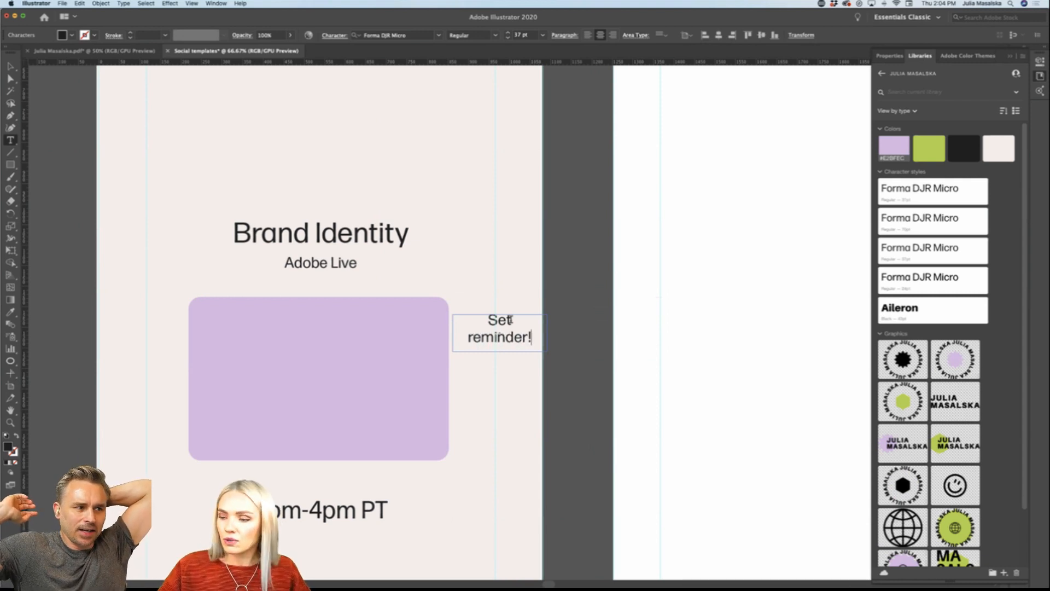
Step: Shift the "Set reminder!" text slightly left so it sits centred between the purple rectangle and the artboard edge
{"action": "left_click_drag", "start_coordinate": [532, 337], "coordinate": [478, 316]}
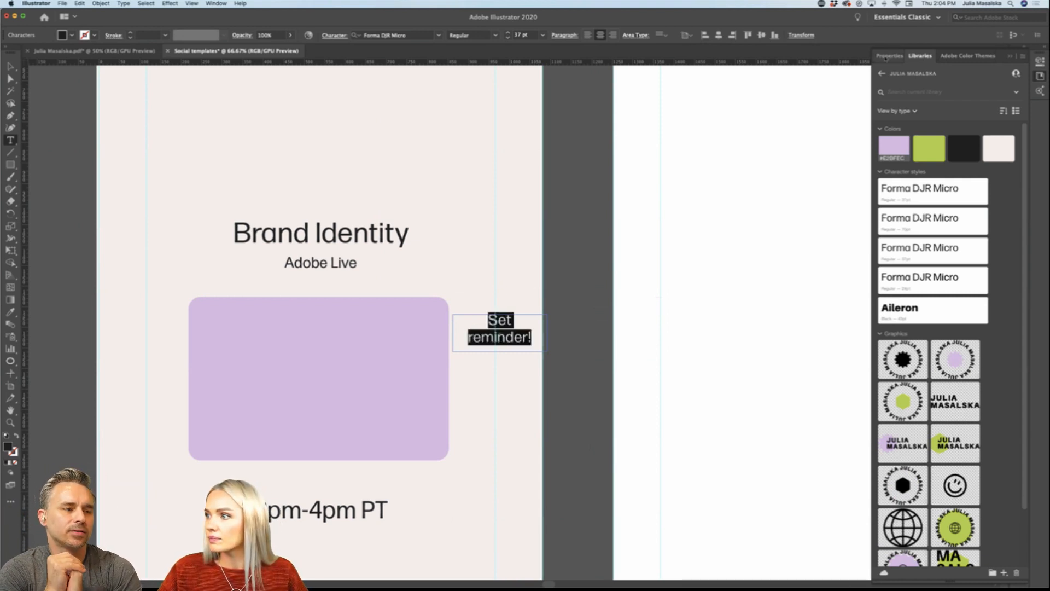
{"action": "left_click", "coordinate": [890, 55]}
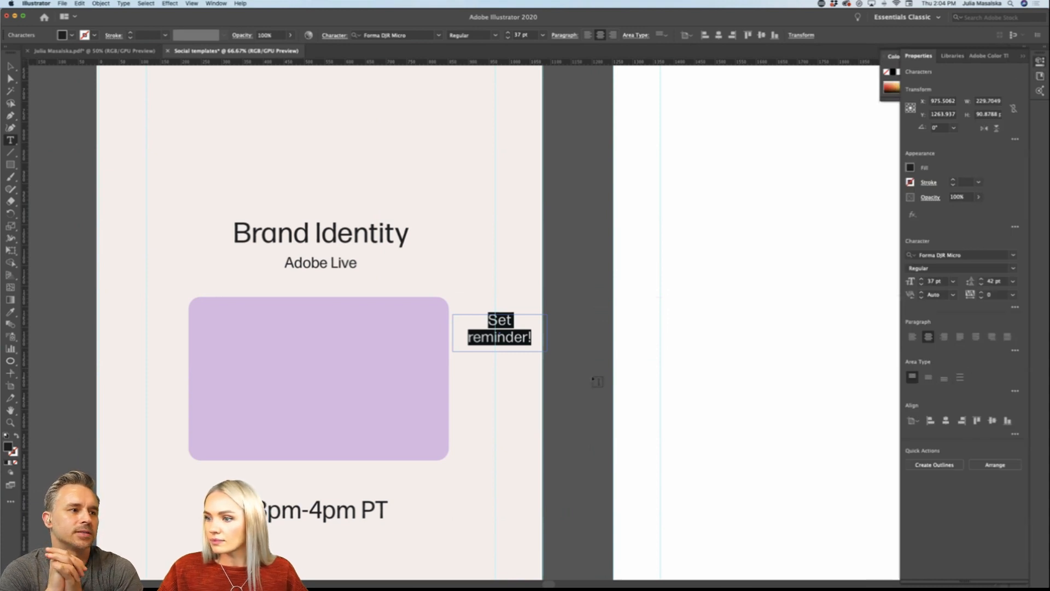
{"action": "left_click", "coordinate": [10, 66]}
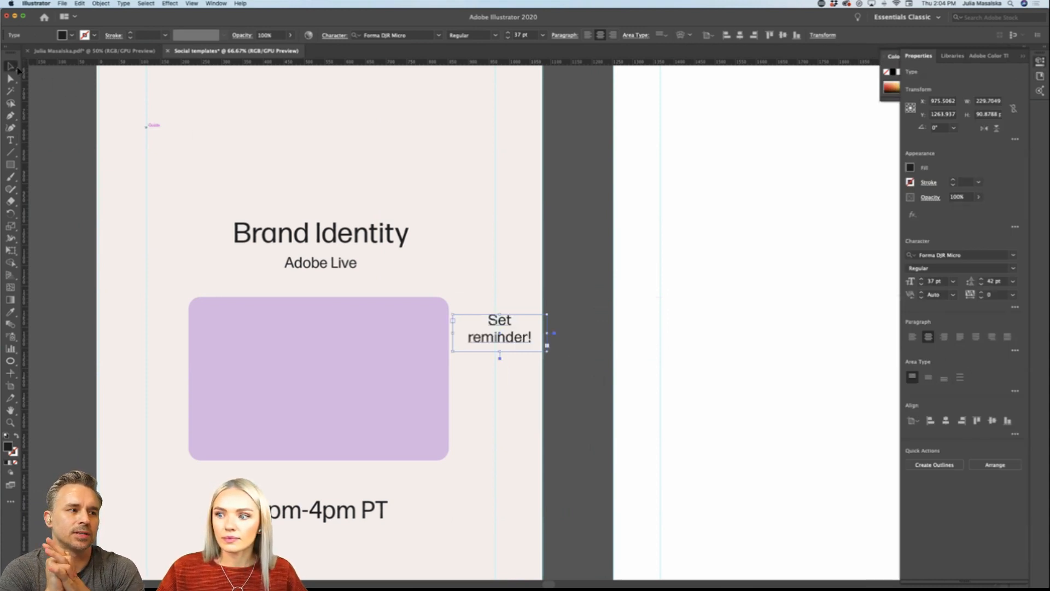
{"action": "left_click", "coordinate": [520, 396]}
{"action": "left_click_drag", "start_coordinate": [511, 337], "coordinate": [506, 338]}
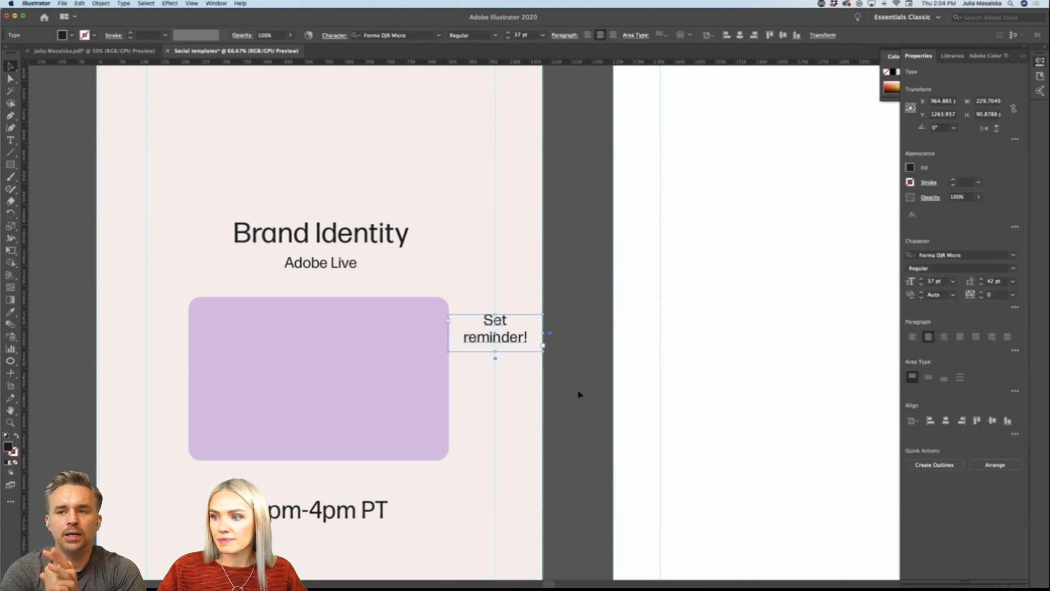
{"action": "left_click", "coordinate": [580, 390]}
Step: Browse the graphics in the brand library and nudge the story's beige background about 5 px to the right
{"action": "left_click", "coordinate": [952, 55]}
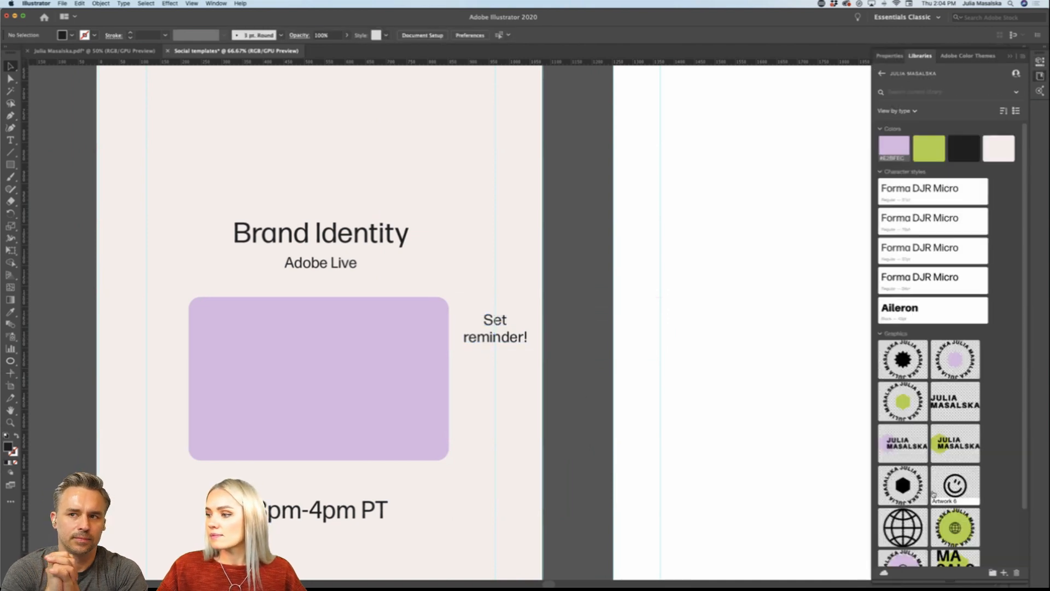
{"action": "scroll", "coordinate": [934, 493], "scroll_direction": "down", "scroll_amount": 3}
{"action": "scroll", "coordinate": [932, 491], "scroll_direction": "up", "scroll_amount": 3}
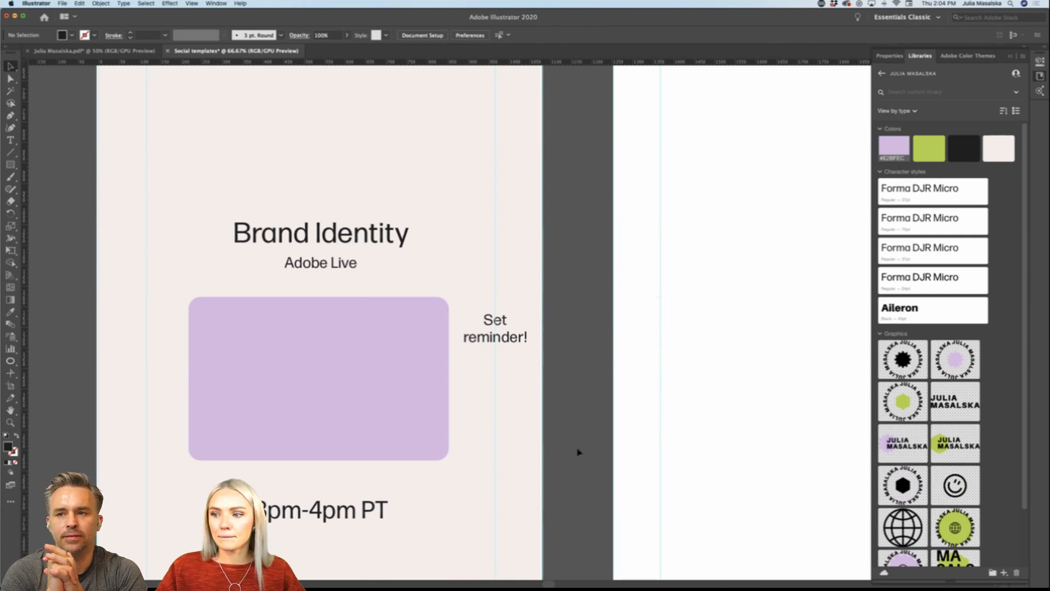
{"action": "left_click", "coordinate": [518, 451]}
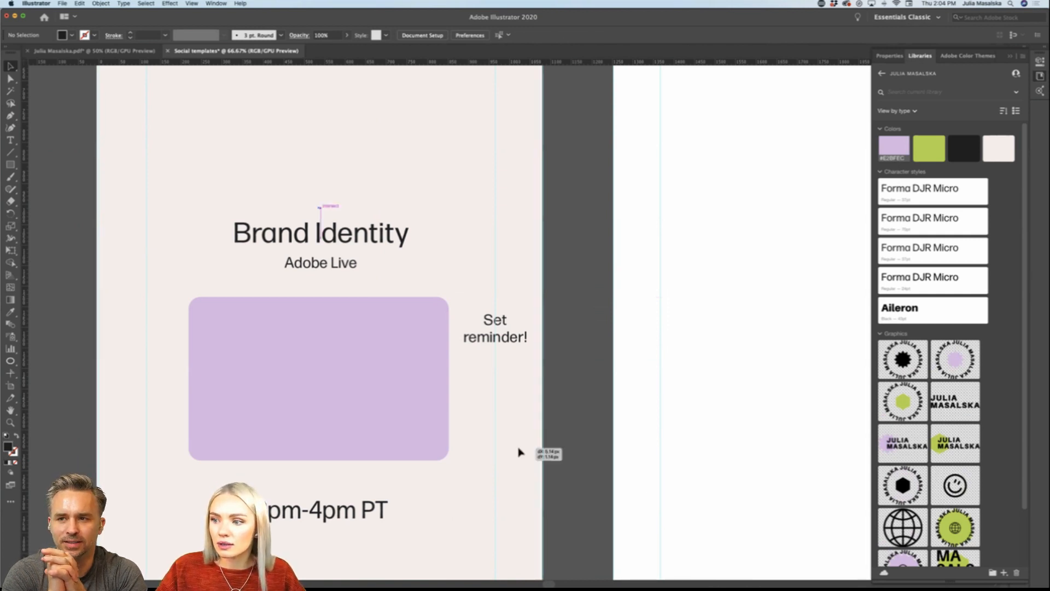
{"action": "left_click", "coordinate": [570, 455]}
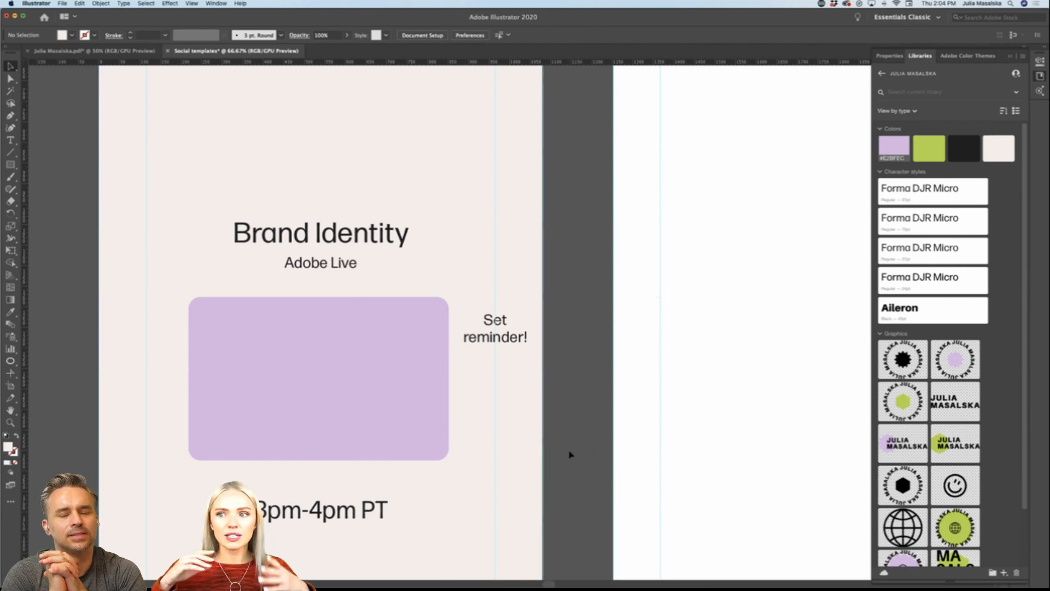
Step: Examine the story layout with its logo, heading, purple placeholder, reminder note and time, both close up and as a whole
{"action": "scroll", "coordinate": [569, 455], "scroll_direction": "down", "scroll_amount": 3}
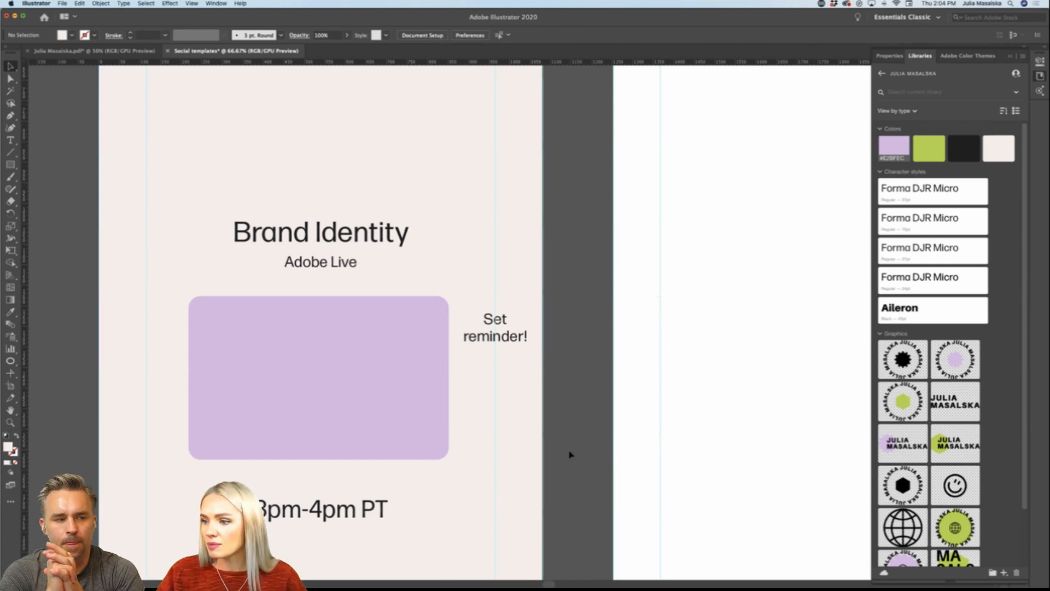
{"action": "scroll", "coordinate": [569, 454], "scroll_direction": "down", "scroll_amount": 2}
{"action": "scroll", "coordinate": [569, 454], "scroll_direction": "up", "scroll_amount": 1}
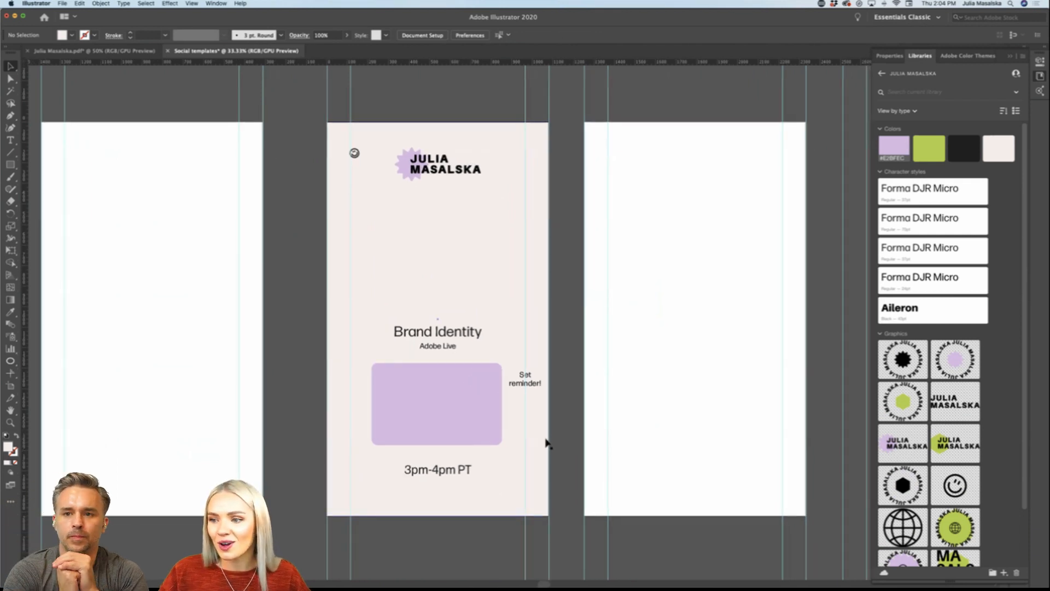
{"action": "scroll", "coordinate": [513, 398], "scroll_direction": "up", "scroll_amount": 1}
{"action": "scroll", "coordinate": [514, 397], "scroll_direction": "up", "scroll_amount": 3}
{"action": "scroll", "coordinate": [517, 401], "scroll_direction": "down", "scroll_amount": 1}
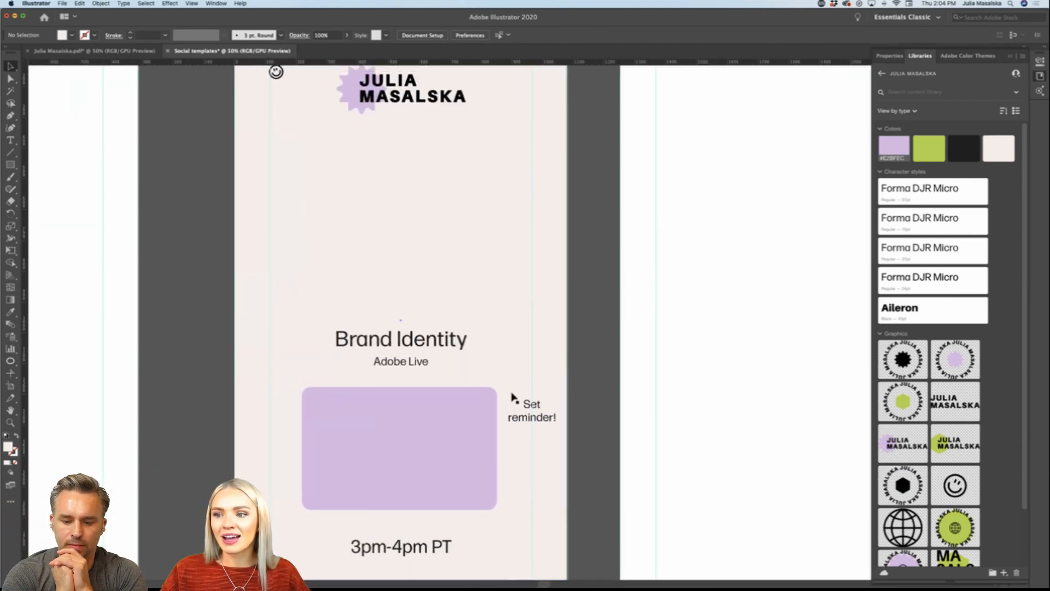
{"action": "scroll", "coordinate": [605, 446], "scroll_direction": "down", "scroll_amount": 1}
{"action": "scroll", "coordinate": [605, 446], "scroll_direction": "right", "scroll_amount": 1}
{"action": "scroll", "coordinate": [553, 461], "scroll_direction": "right", "scroll_amount": 1}
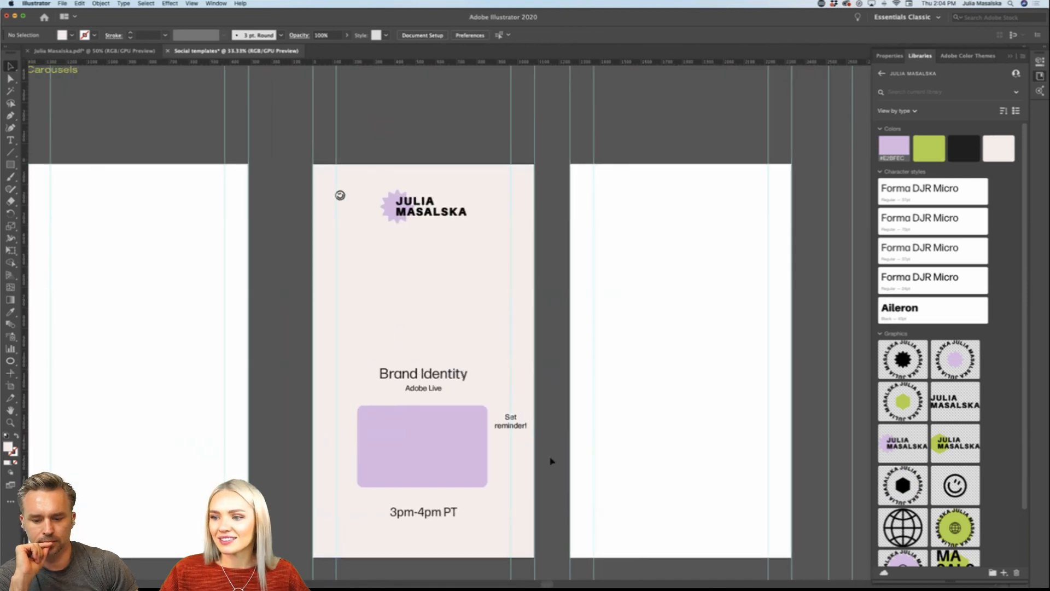
{"action": "scroll", "coordinate": [558, 462], "scroll_direction": "up", "scroll_amount": 1}
{"action": "scroll", "coordinate": [561, 461], "scroll_direction": "left", "scroll_amount": 1}
{"action": "scroll", "coordinate": [561, 461], "scroll_direction": "down", "scroll_amount": 1}
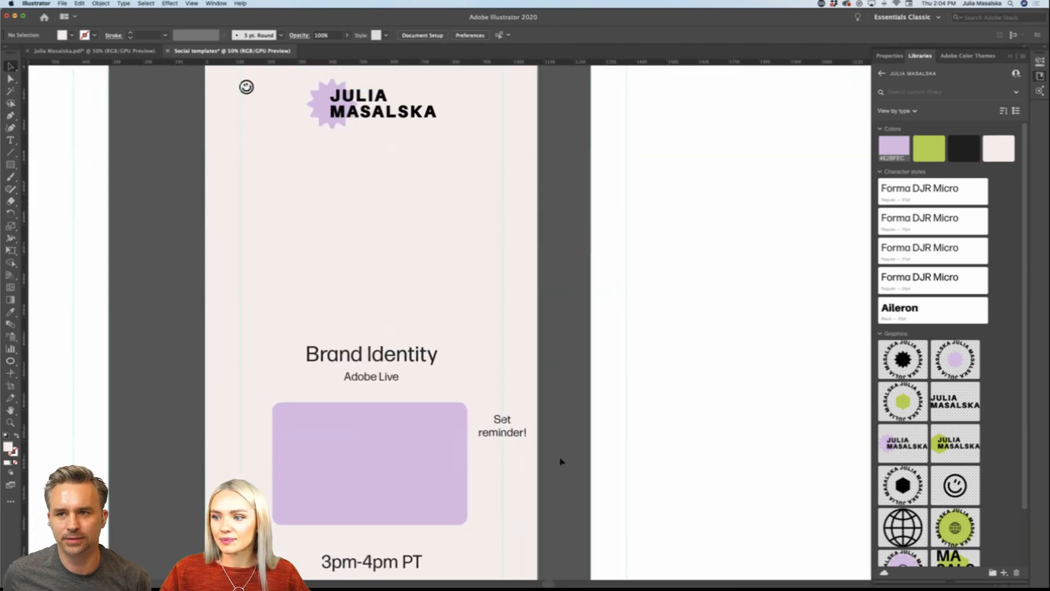
{"action": "scroll", "coordinate": [560, 460], "scroll_direction": "down", "scroll_amount": 1}
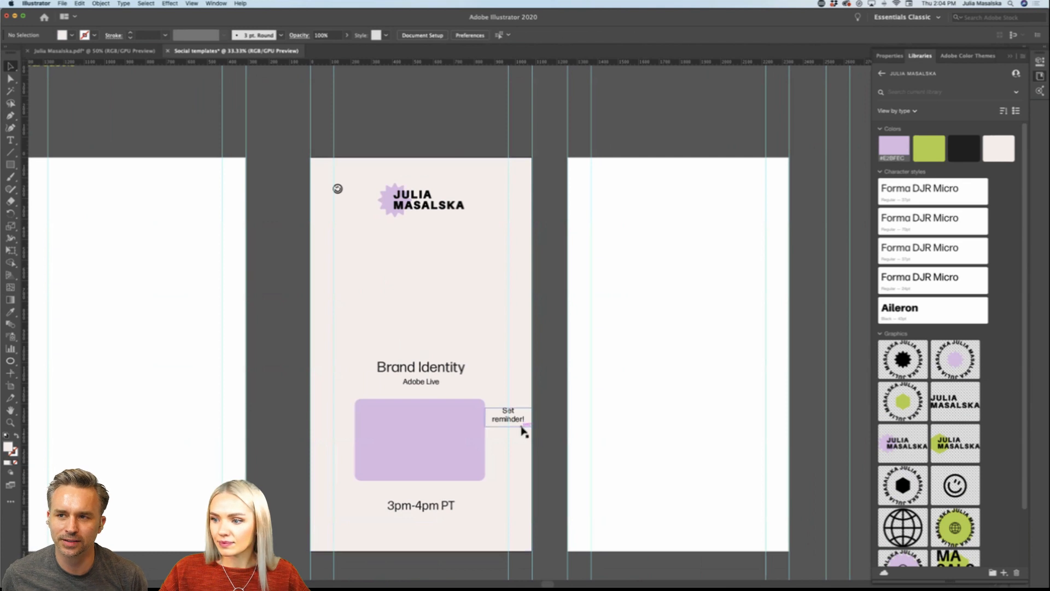
Step: Open the branding library and place its pointing-hand graphic, Artwork 10, beside the story artboard
{"action": "left_click", "coordinate": [881, 73]}
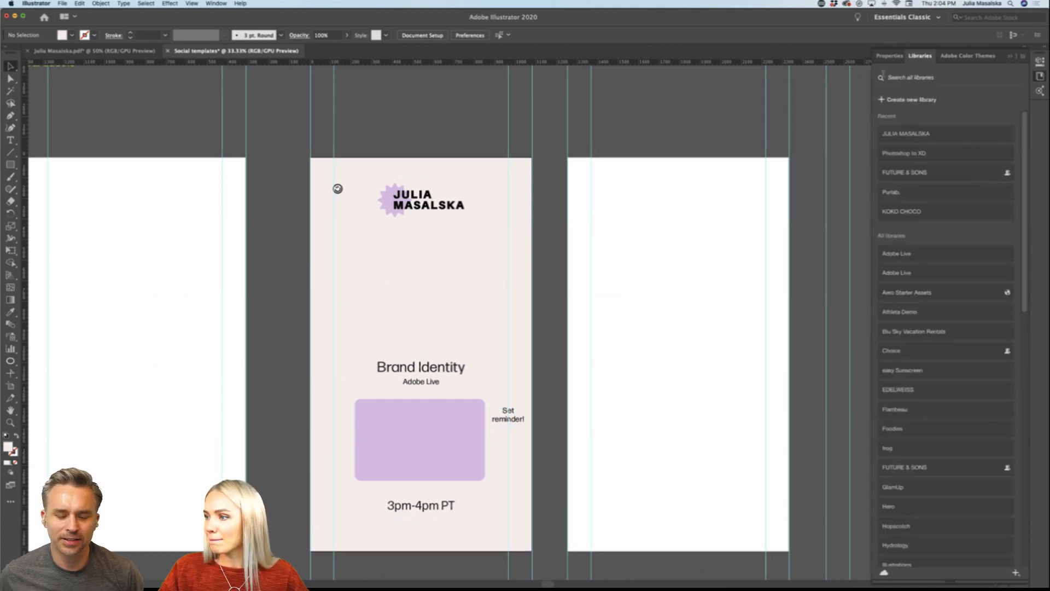
{"action": "scroll", "coordinate": [978, 316], "scroll_direction": "down", "scroll_amount": 15}
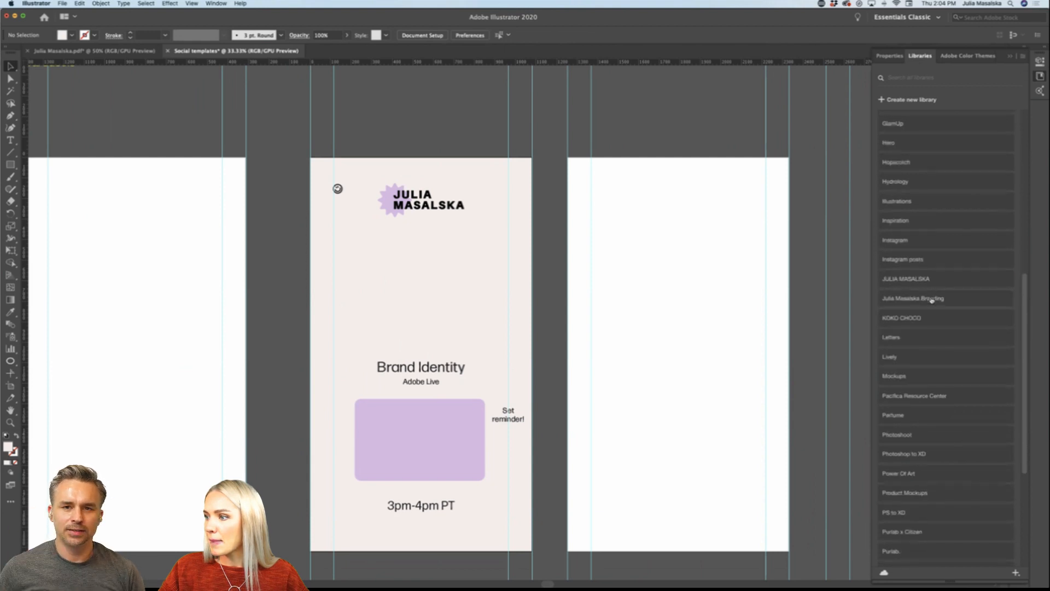
{"action": "left_click", "coordinate": [931, 300]}
{"action": "scroll", "coordinate": [962, 355], "scroll_direction": "down", "scroll_amount": 10}
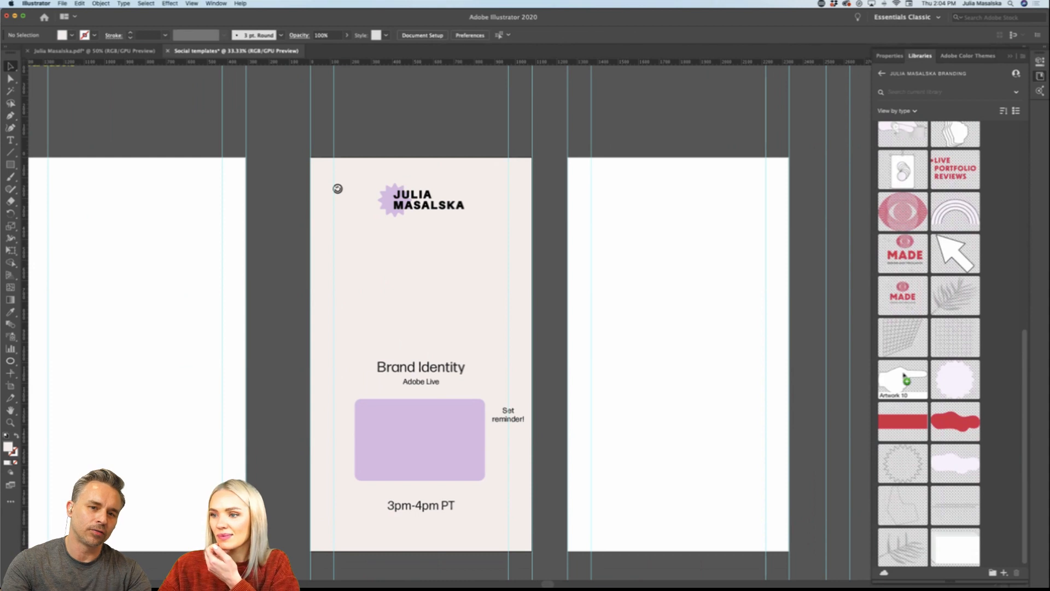
{"action": "left_click_drag", "start_coordinate": [907, 378], "coordinate": [579, 299]}
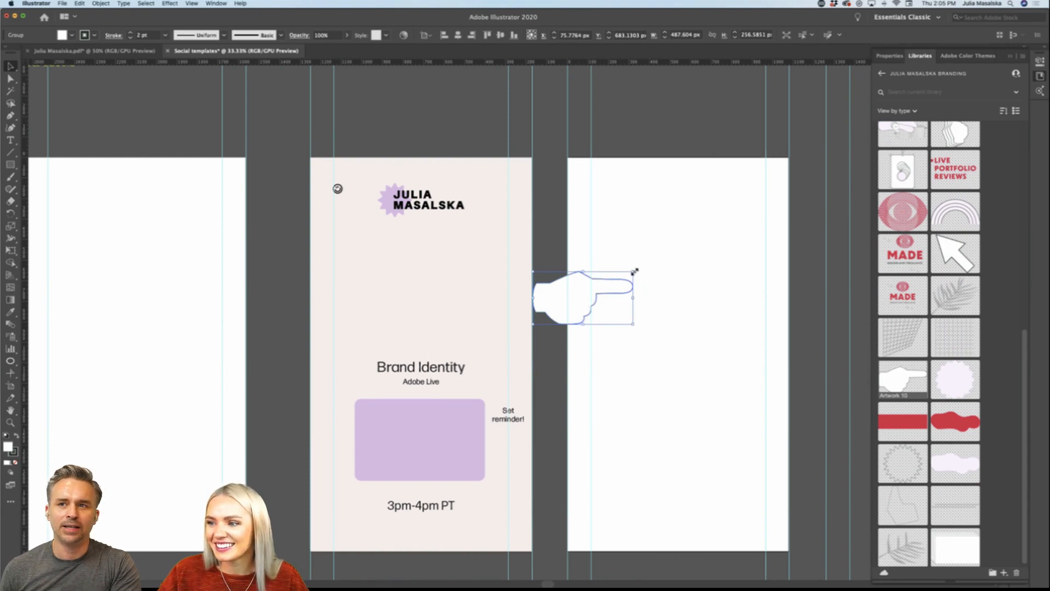
Step: Reflect the hand graphic horizontally so that its finger points left
{"action": "right_click", "coordinate": [586, 300]}
{"action": "mouse_move", "coordinate": [612, 390]}
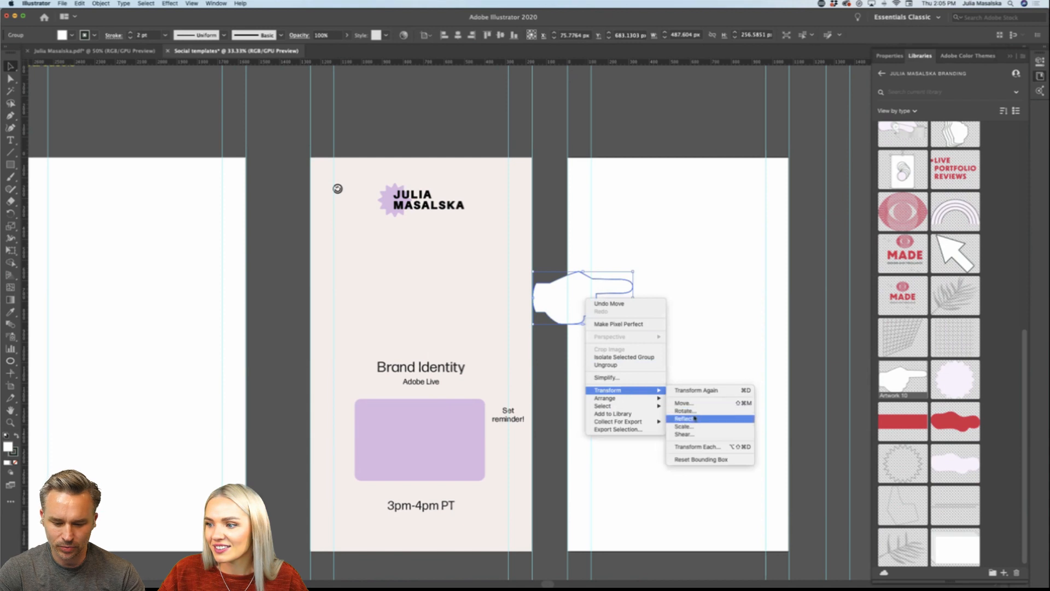
{"action": "left_click", "coordinate": [693, 419]}
{"action": "left_click", "coordinate": [578, 365]}
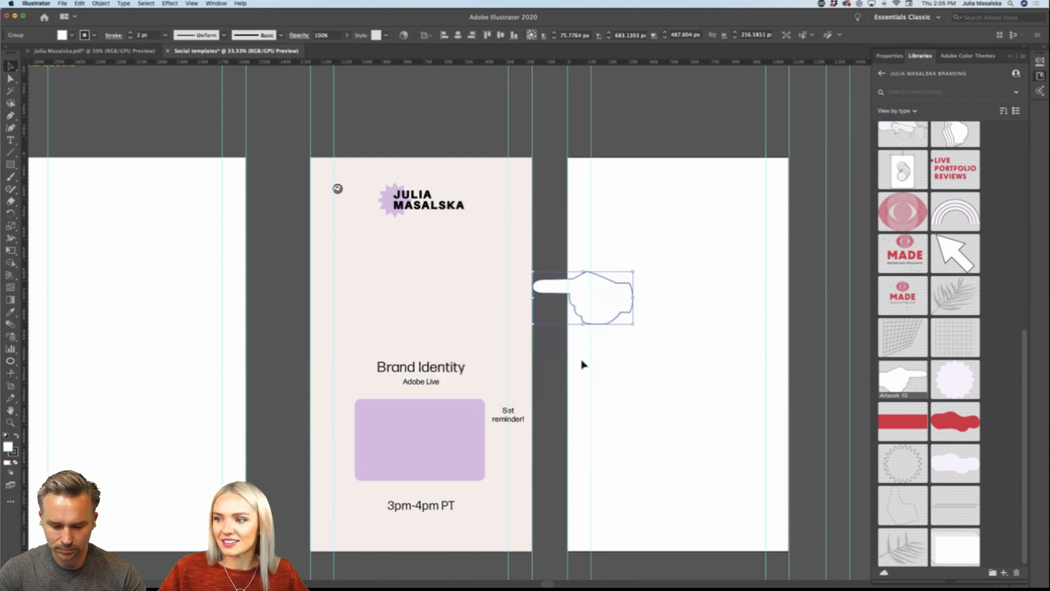
Step: Move the hand above the "Set reminder!" note and scale it down to about 94 px wide
{"action": "left_click_drag", "start_coordinate": [632, 272], "coordinate": [518, 392]}
{"action": "scroll", "coordinate": [521, 382], "scroll_direction": "up", "scroll_amount": 5}
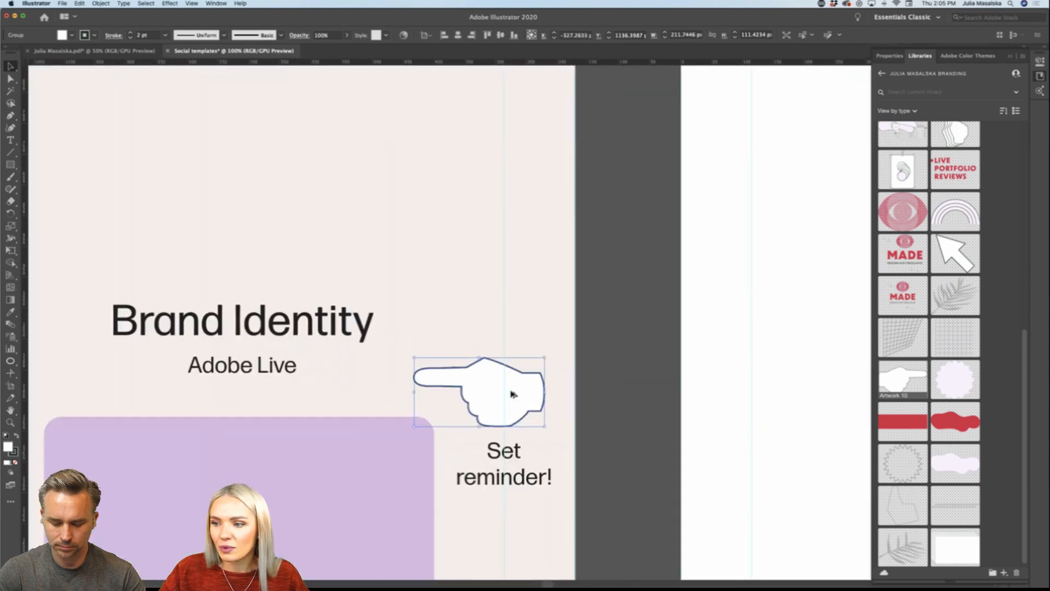
{"action": "left_click_drag", "start_coordinate": [578, 328], "coordinate": [520, 368]}
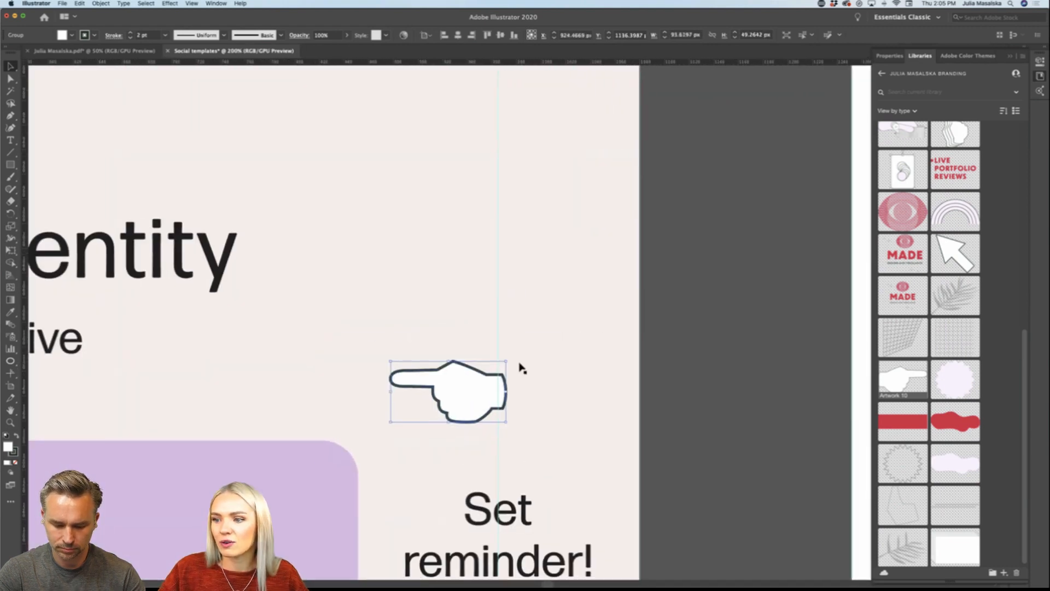
{"action": "scroll", "coordinate": [520, 368], "scroll_direction": "down", "scroll_amount": 2}
{"action": "scroll", "coordinate": [520, 368], "scroll_direction": "left", "scroll_amount": 1}
{"action": "scroll", "coordinate": [520, 367], "scroll_direction": "up", "scroll_amount": 1}
{"action": "scroll", "coordinate": [520, 368], "scroll_direction": "down", "scroll_amount": 4}
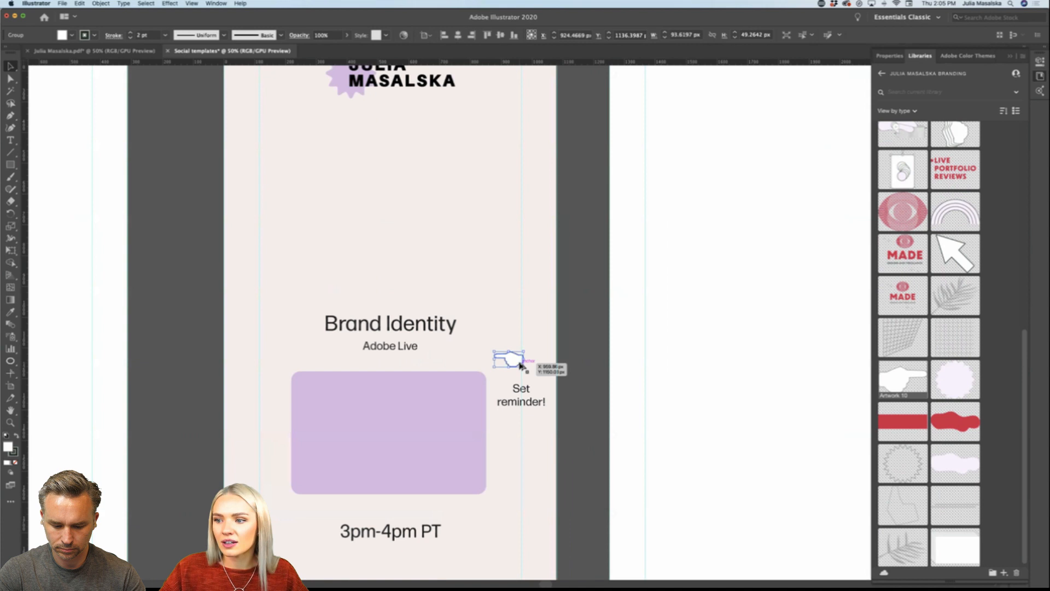
Step: Shrink the hand to about 52 by 27 px and place it directly left of the word "Set"
{"action": "scroll", "coordinate": [506, 356], "scroll_direction": "up", "scroll_amount": 2}
{"action": "left_click_drag", "start_coordinate": [527, 342], "coordinate": [490, 417]}
{"action": "left_click", "coordinate": [639, 436]}
{"action": "scroll", "coordinate": [637, 441], "scroll_direction": "down", "scroll_amount": 1}
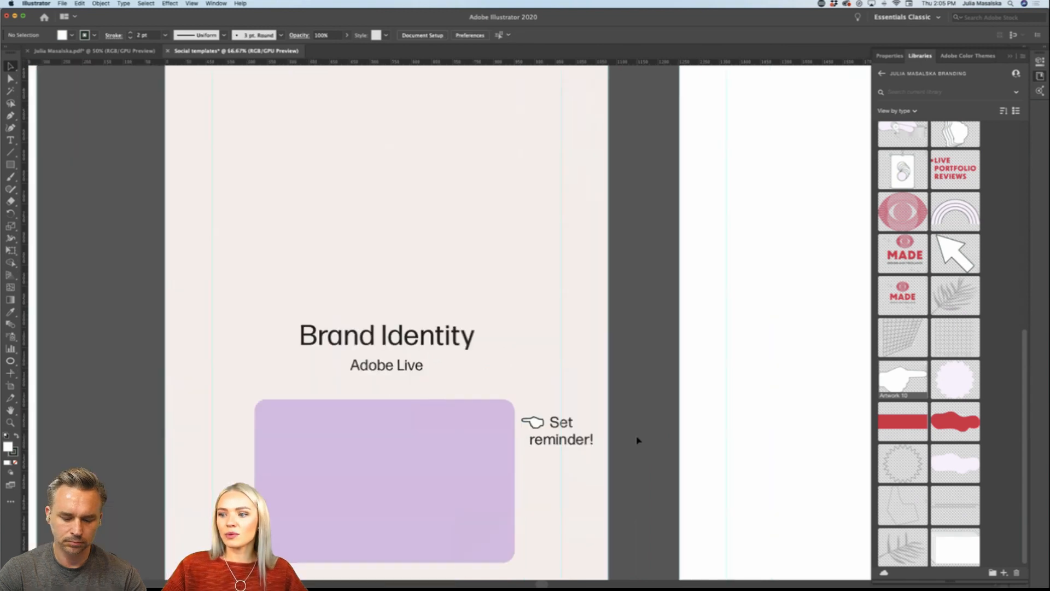
Step: Examine the hand and reminder note beside the purple rectangle, both close up and within the whole story layout
{"action": "scroll", "coordinate": [638, 440], "scroll_direction": "down", "scroll_amount": 2}
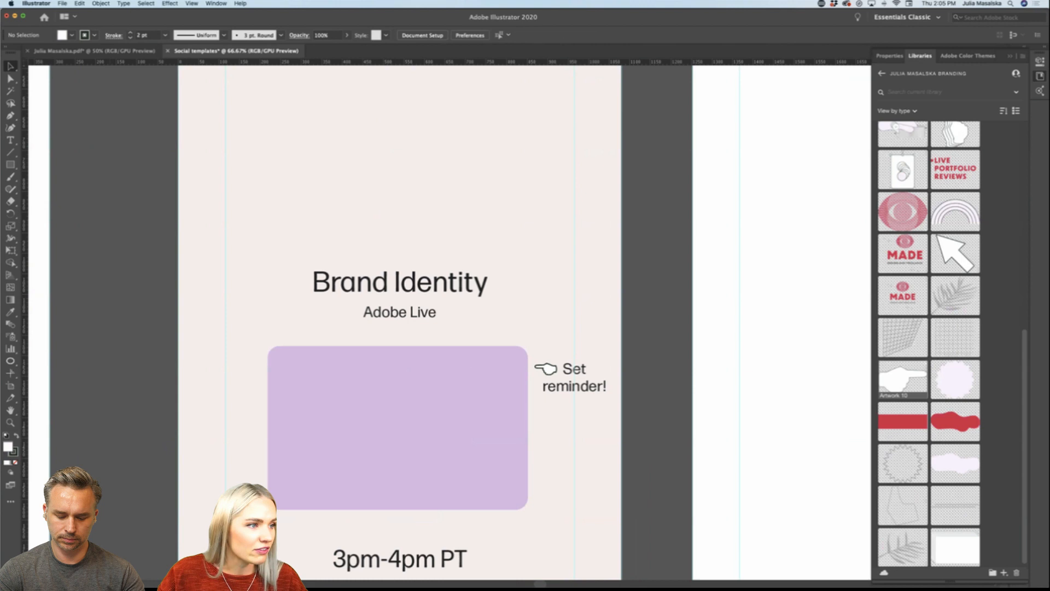
{"action": "key", "text": "super+Tab"}
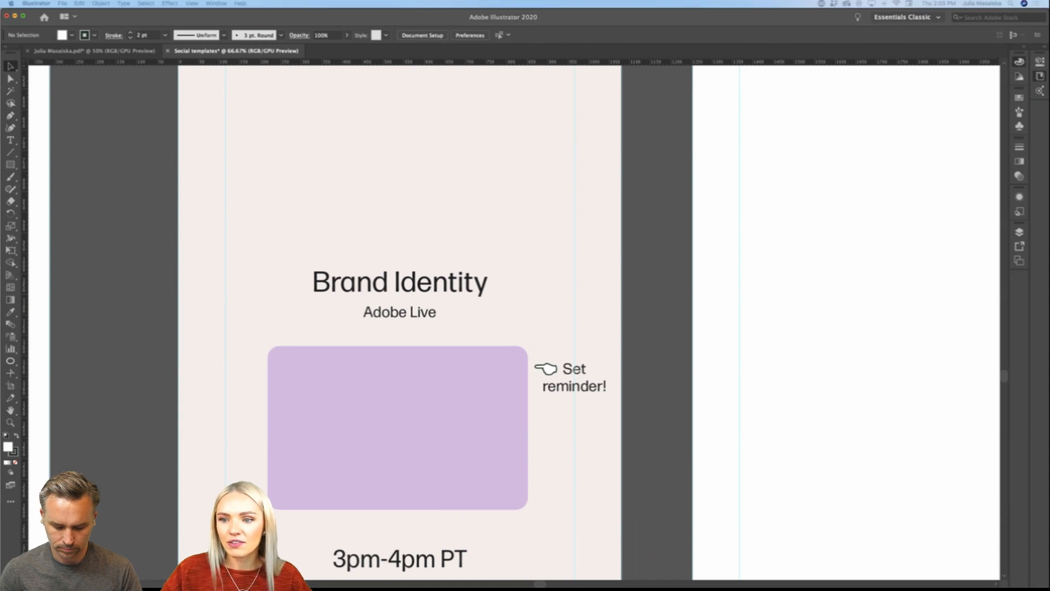
{"action": "scroll", "coordinate": [91, 345], "scroll_direction": "down", "scroll_amount": 3}
{"action": "scroll", "coordinate": [91, 345], "scroll_direction": "left", "scroll_amount": 2}
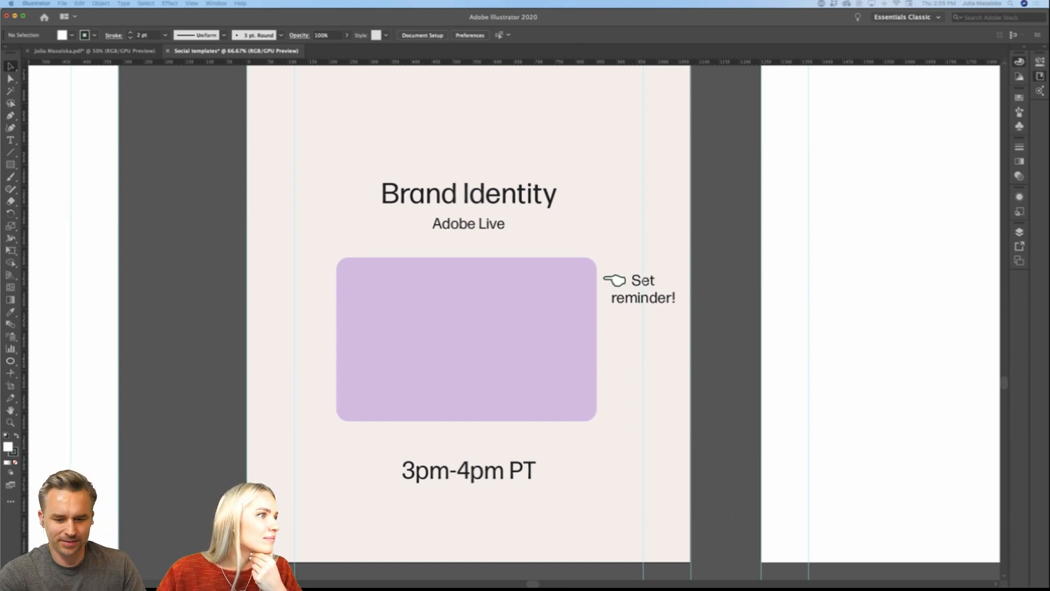
{"action": "left_click", "coordinate": [231, 278]}
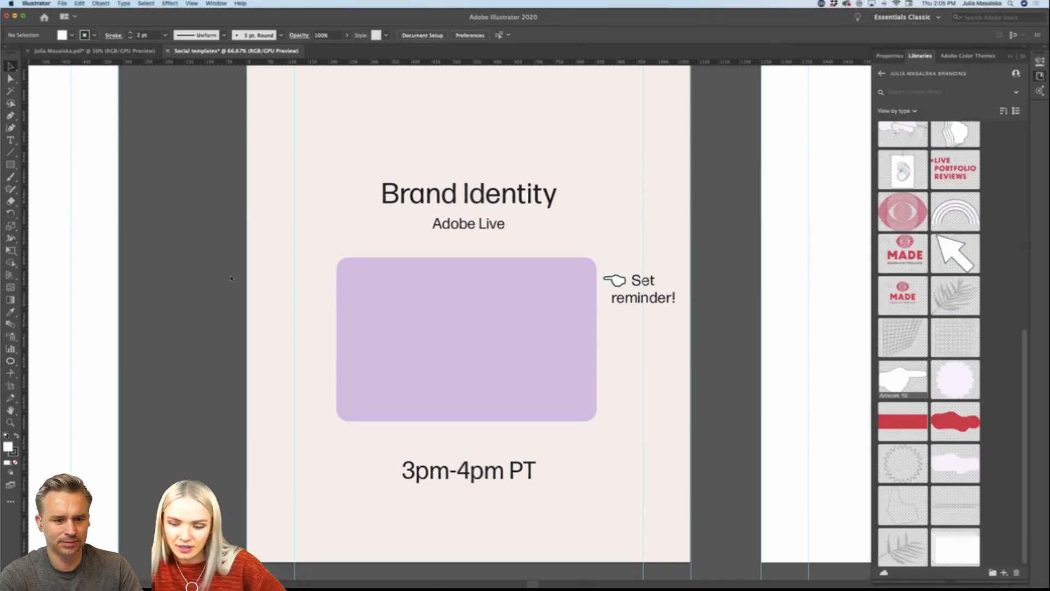
{"action": "scroll", "coordinate": [231, 280], "scroll_direction": "down", "scroll_amount": 2}
{"action": "scroll", "coordinate": [231, 280], "scroll_direction": "left", "scroll_amount": 2}
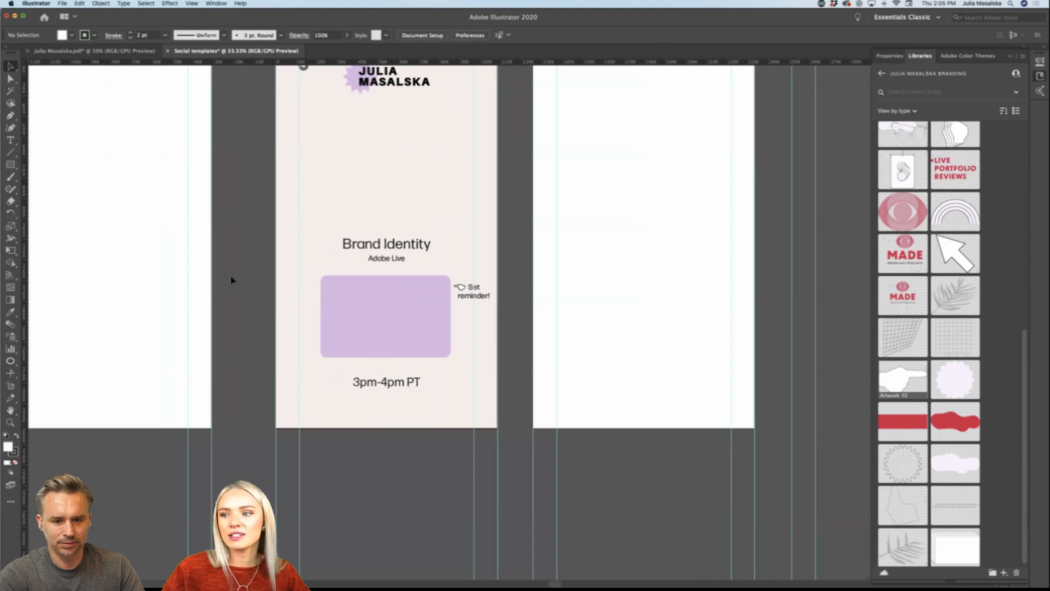
{"action": "scroll", "coordinate": [464, 317], "scroll_direction": "up", "scroll_amount": 2}
{"action": "scroll", "coordinate": [472, 316], "scroll_direction": "left", "scroll_amount": 3}
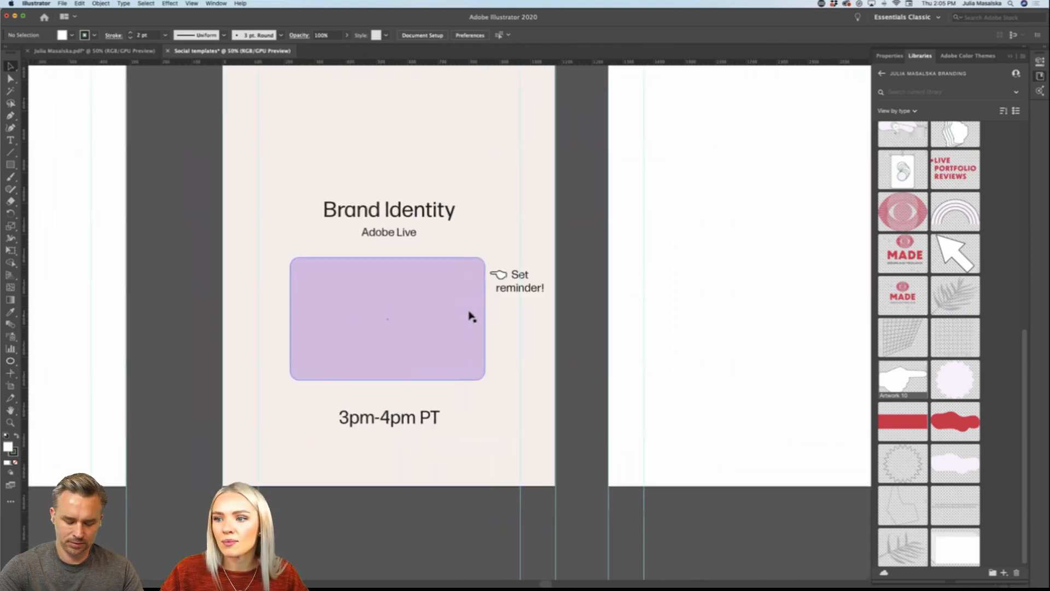
{"action": "scroll", "coordinate": [472, 316], "scroll_direction": "left", "scroll_amount": 2}
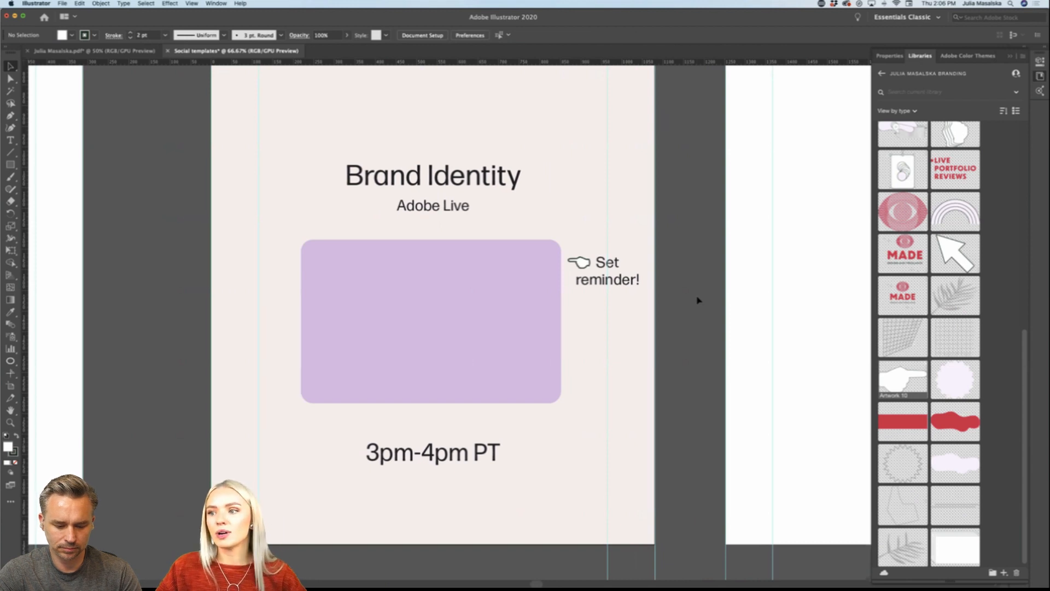
{"action": "scroll", "coordinate": [697, 300], "scroll_direction": "left", "scroll_amount": 1}
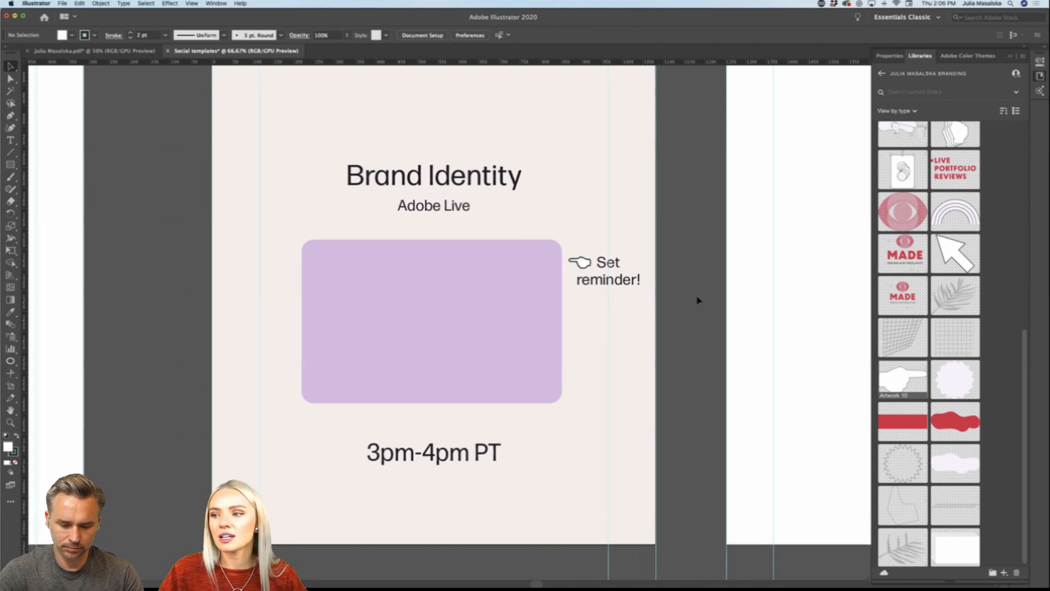
{"action": "scroll", "coordinate": [594, 267], "scroll_direction": "up", "scroll_amount": 3}
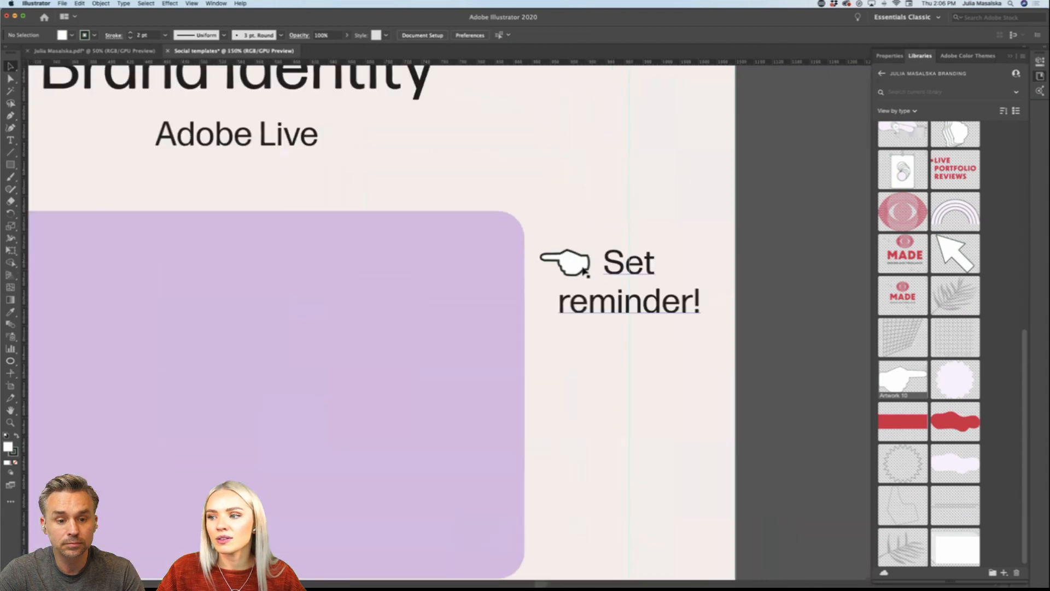
{"action": "left_click", "coordinate": [567, 262]}
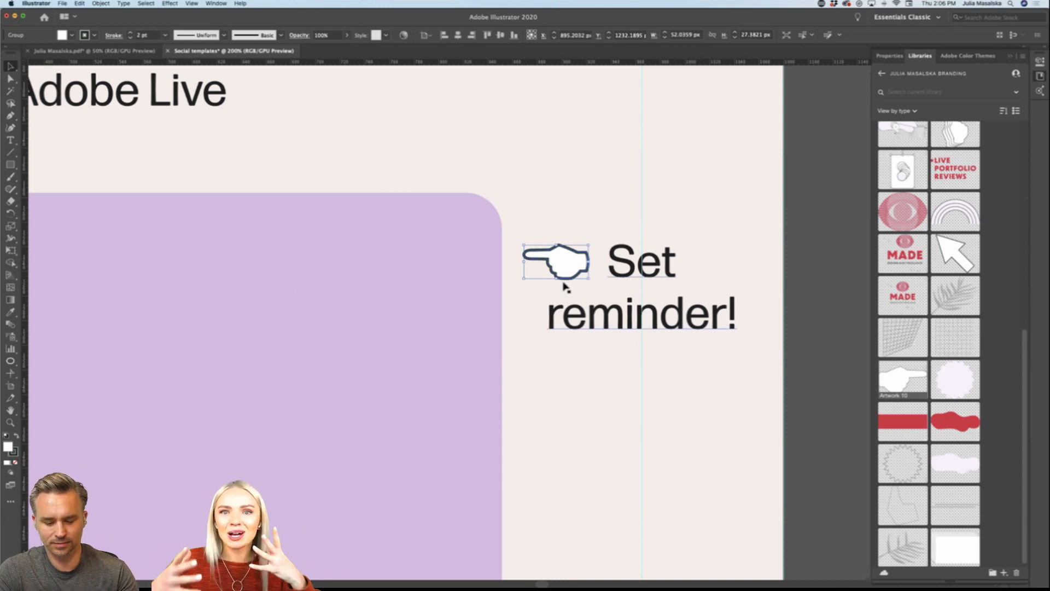
{"action": "key", "text": "super+minus"}
{"action": "key", "text": "super+minus"}
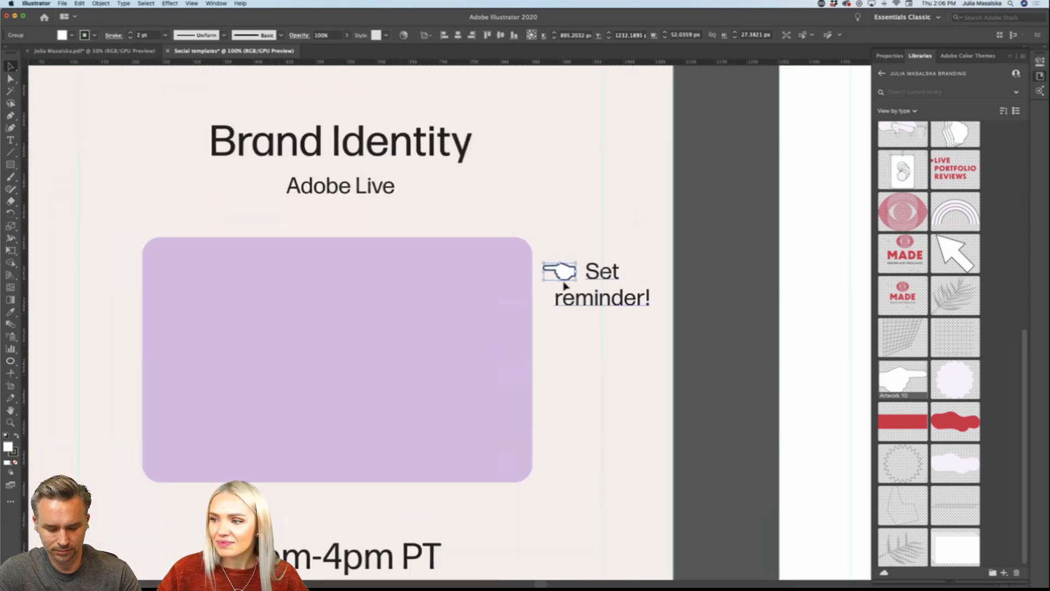
{"action": "left_click", "coordinate": [733, 329]}
{"action": "key", "text": "super+minus"}
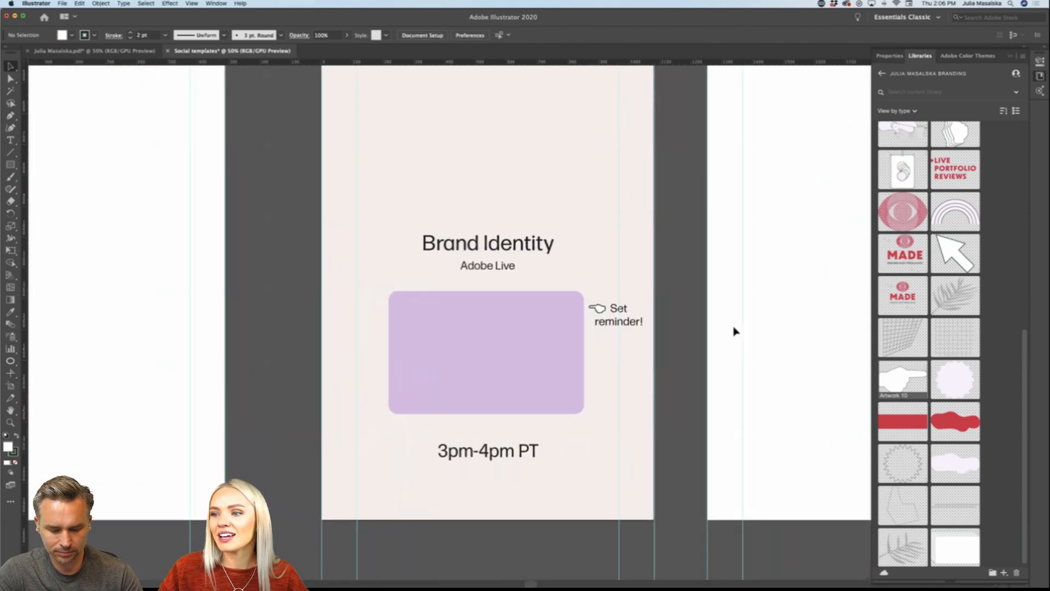
Step: Move the smiley from the story's upper left to the centre above the "Brand Identity" heading and enlarge it to about 195 px
{"action": "key", "text": "super+minus"}
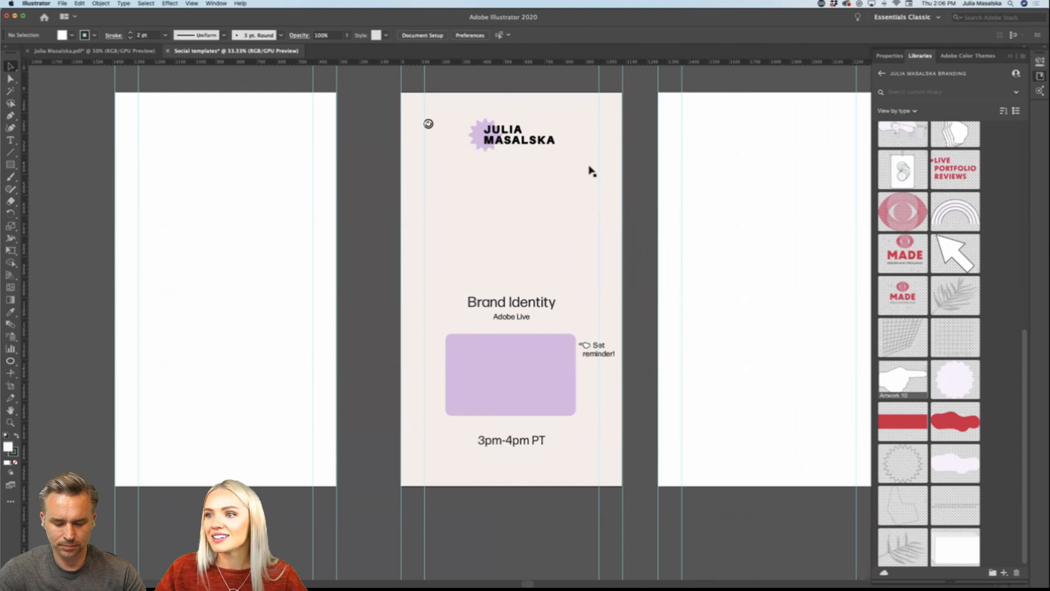
{"action": "left_click_drag", "start_coordinate": [428, 126], "coordinate": [510, 273]}
{"action": "left_click_drag", "start_coordinate": [513, 275], "coordinate": [536, 271]}
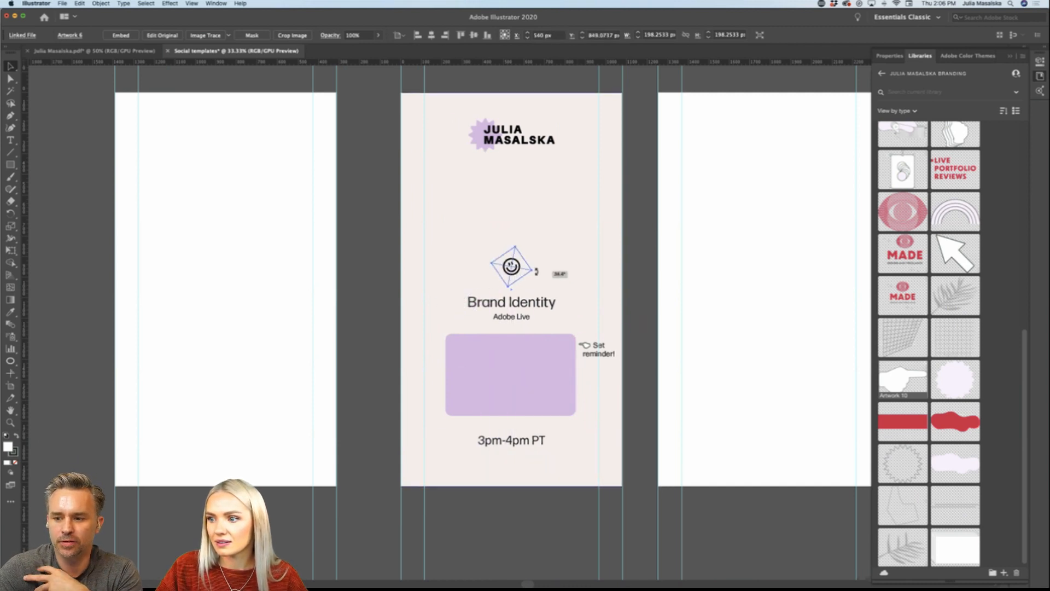
{"action": "left_click", "coordinate": [641, 297]}
Step: Move the smiley down closer to the "Brand Identity" heading and reduce it to about 160 px
{"action": "left_click", "coordinate": [516, 272]}
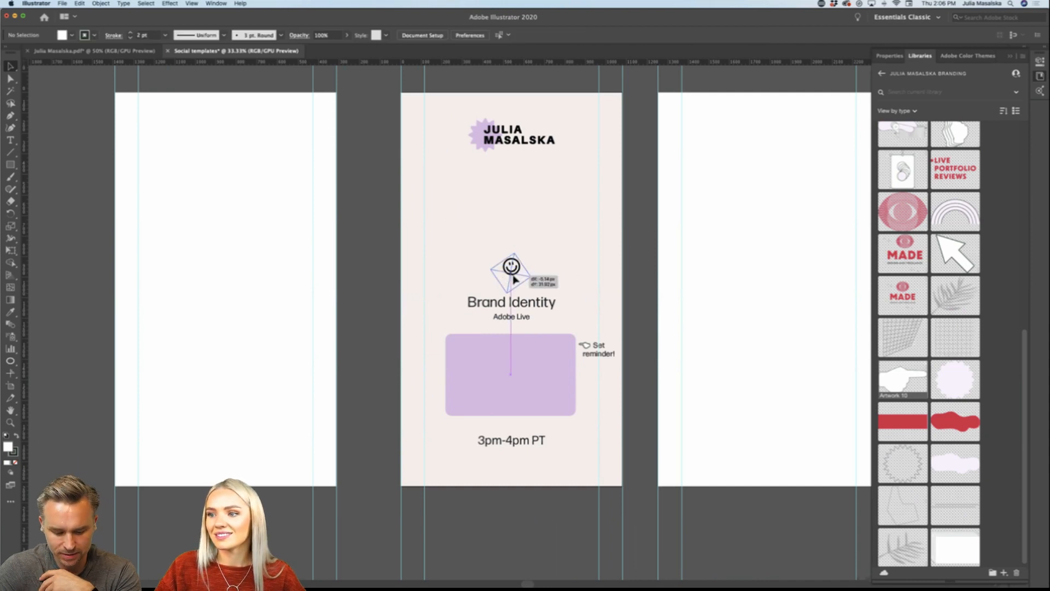
{"action": "scroll", "coordinate": [517, 270], "scroll_direction": "up", "scroll_amount": 3}
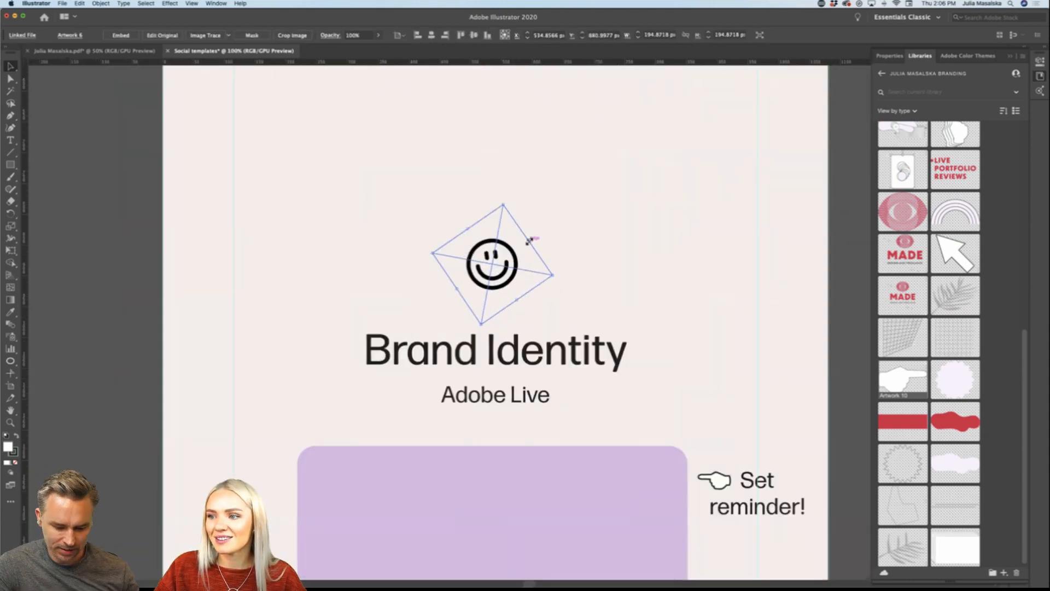
{"action": "left_click_drag", "start_coordinate": [528, 239], "coordinate": [522, 244]}
{"action": "scroll", "coordinate": [539, 293], "scroll_direction": "down", "scroll_amount": 2}
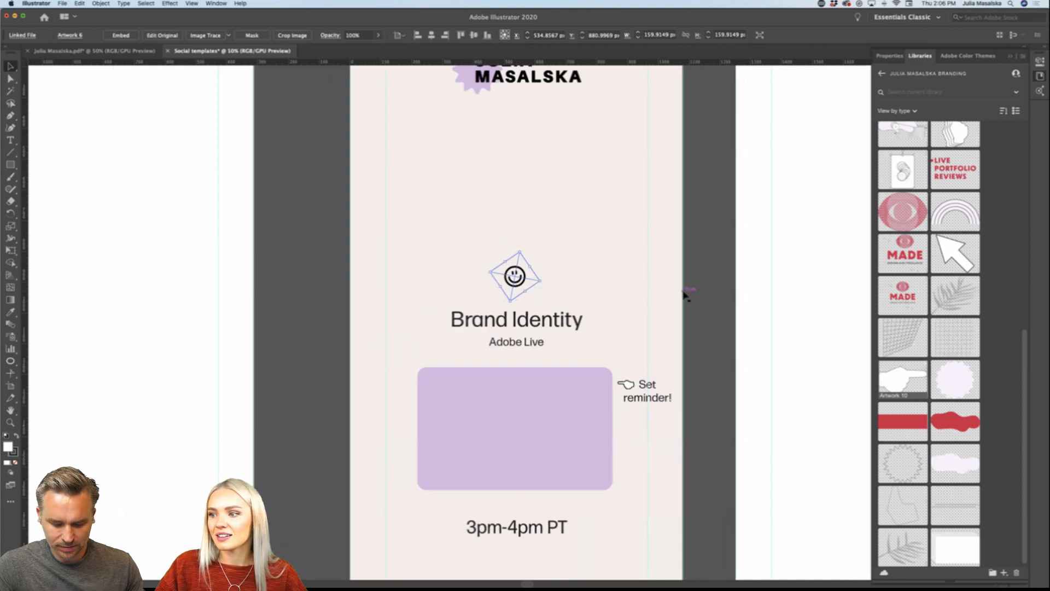
{"action": "left_click", "coordinate": [710, 297]}
{"action": "scroll", "coordinate": [710, 297], "scroll_direction": "down", "scroll_amount": 2}
{"action": "scroll", "coordinate": [710, 298], "scroll_direction": "right", "scroll_amount": 2}
{"action": "scroll", "coordinate": [710, 299], "scroll_direction": "right", "scroll_amount": 2}
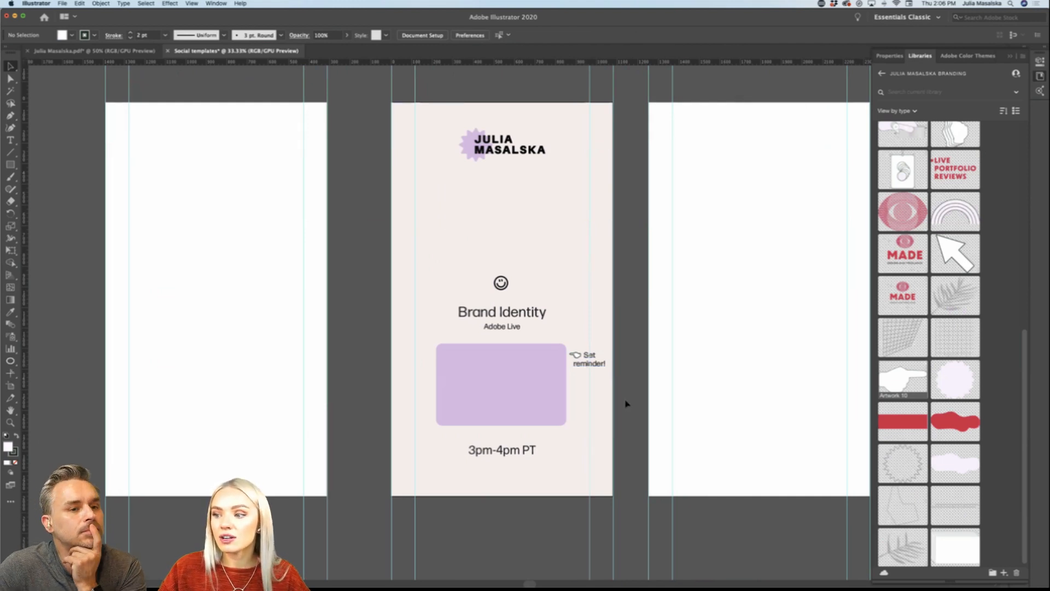
{"action": "left_click", "coordinate": [495, 453]}
{"action": "double_click", "coordinate": [491, 452]}
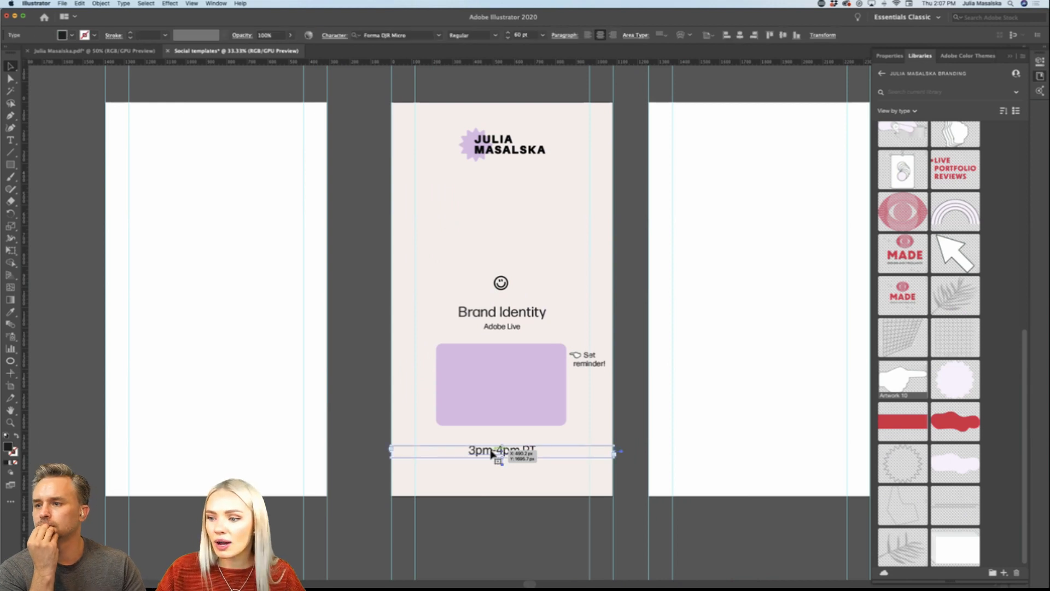
{"action": "triple_click", "coordinate": [490, 451]}
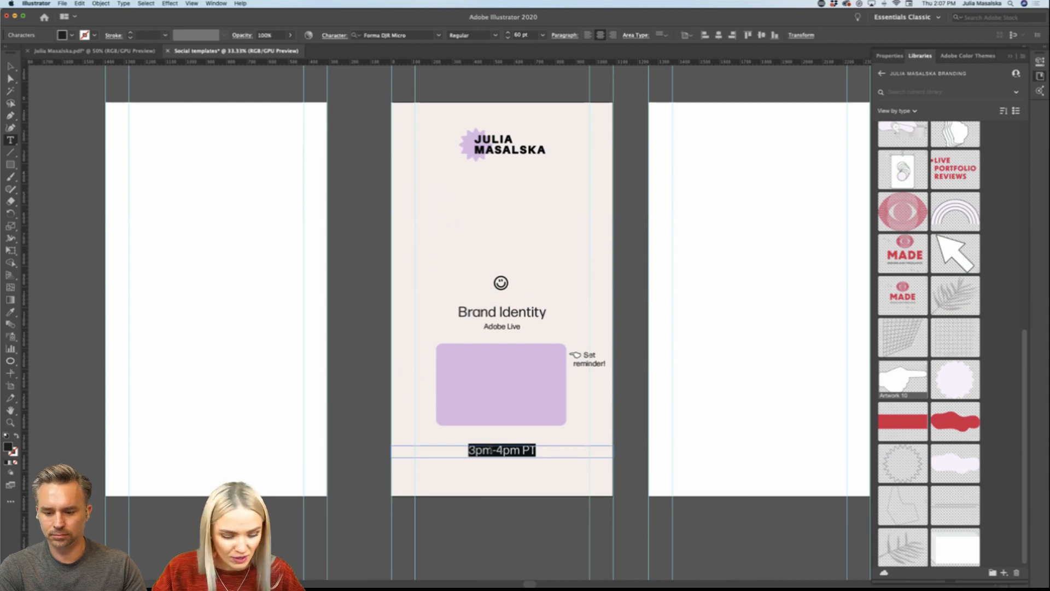
{"action": "type", "text": "www."}
{"action": "key", "text": "BackSpace"}
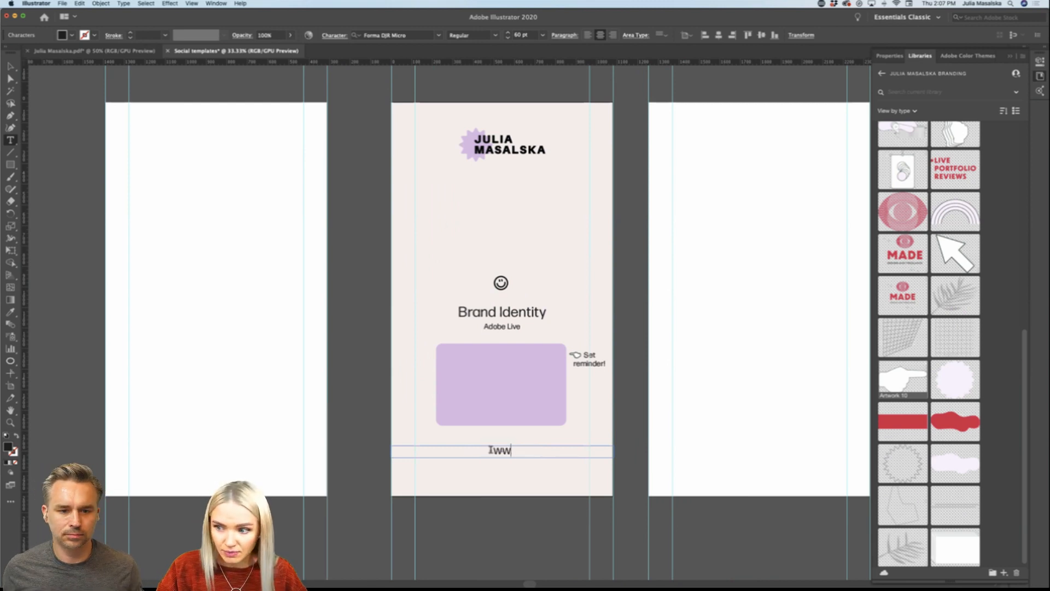
{"action": "type", "text": ".b"}
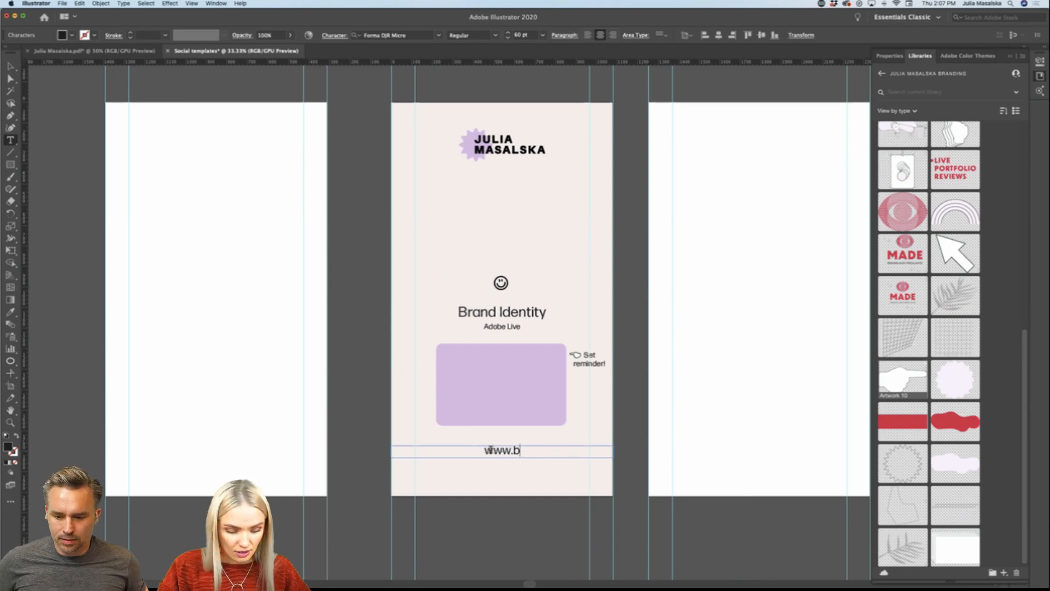
{"action": "type", "text": "e.net/live"}
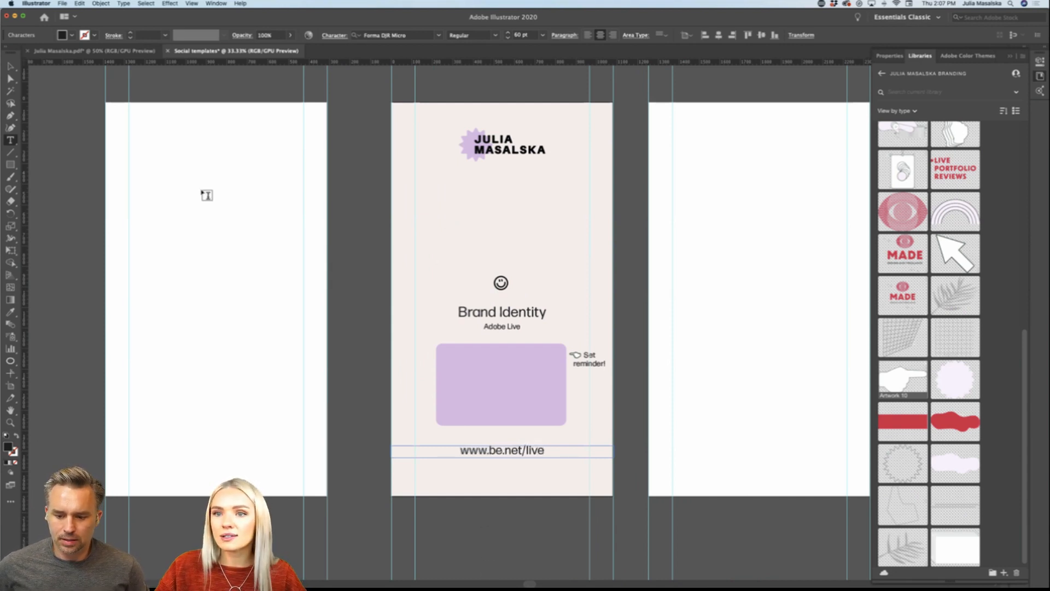
{"action": "key", "text": "Escape"}
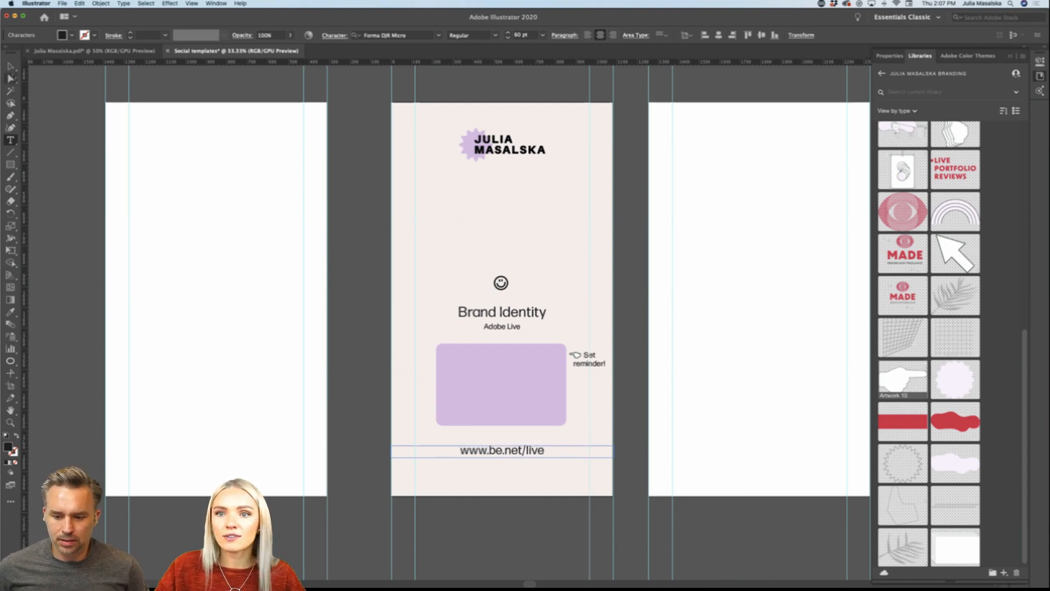
{"action": "mouse_move", "coordinate": [525, 453]}
{"action": "left_mouse_down"}
{"action": "mouse_move", "coordinate": [527, 441]}
{"action": "mouse_move", "coordinate": [529, 460]}
{"action": "left_mouse_up"}
{"action": "left_click", "coordinate": [539, 525]}
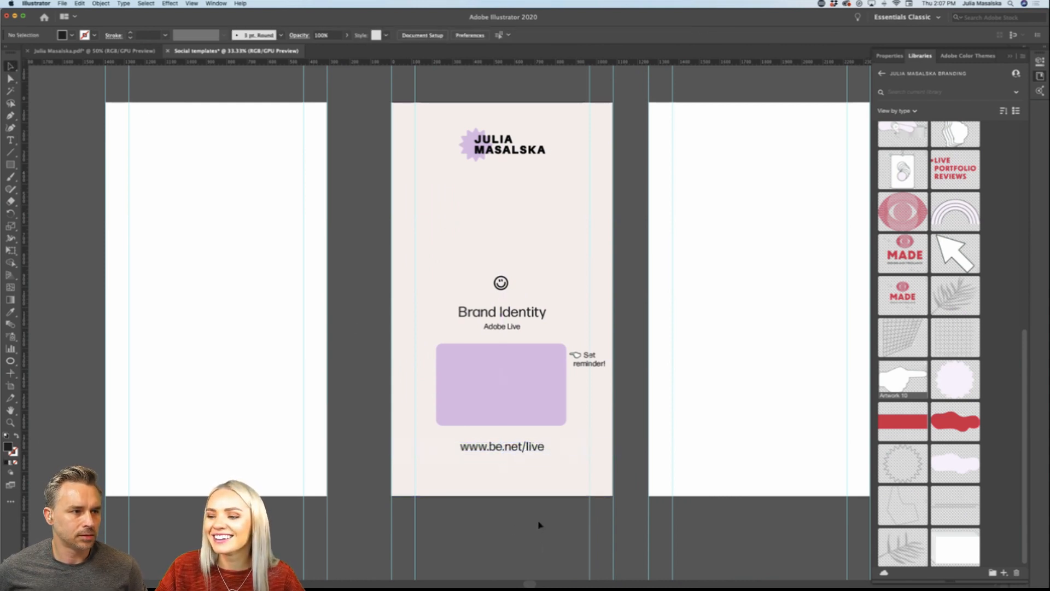
{"action": "key", "text": "super+equal"}
{"action": "key", "text": "super+equal"}
{"action": "left_click", "coordinate": [533, 409]}
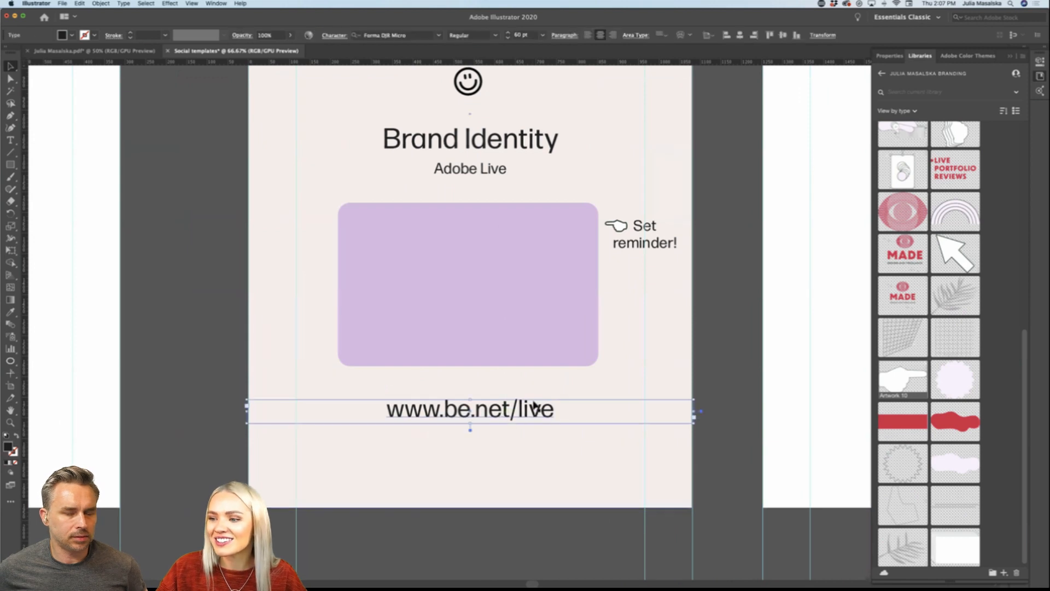
{"action": "left_click", "coordinate": [889, 55]}
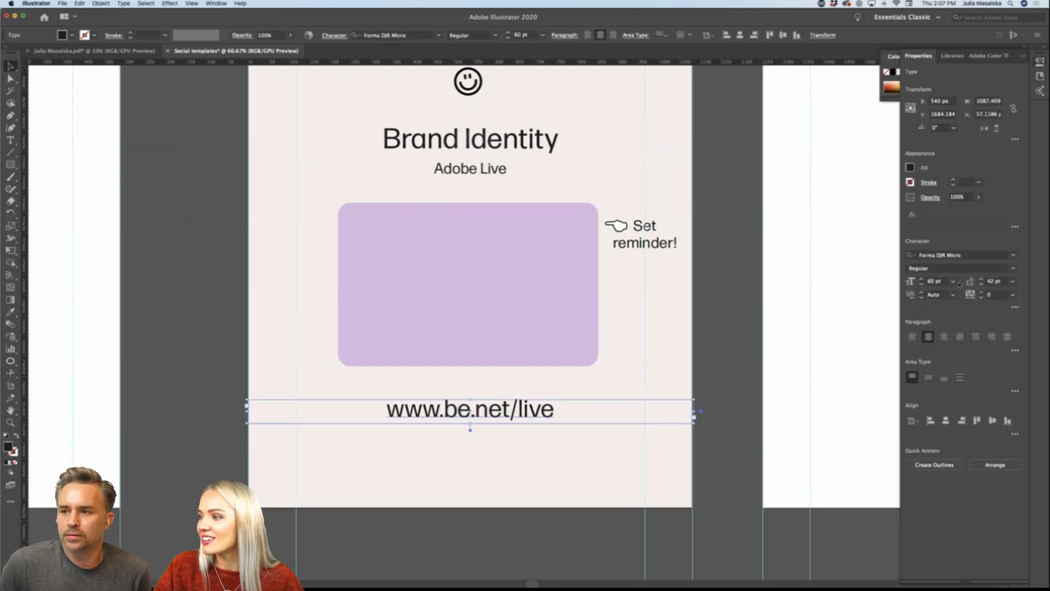
{"action": "left_click", "coordinate": [953, 281]}
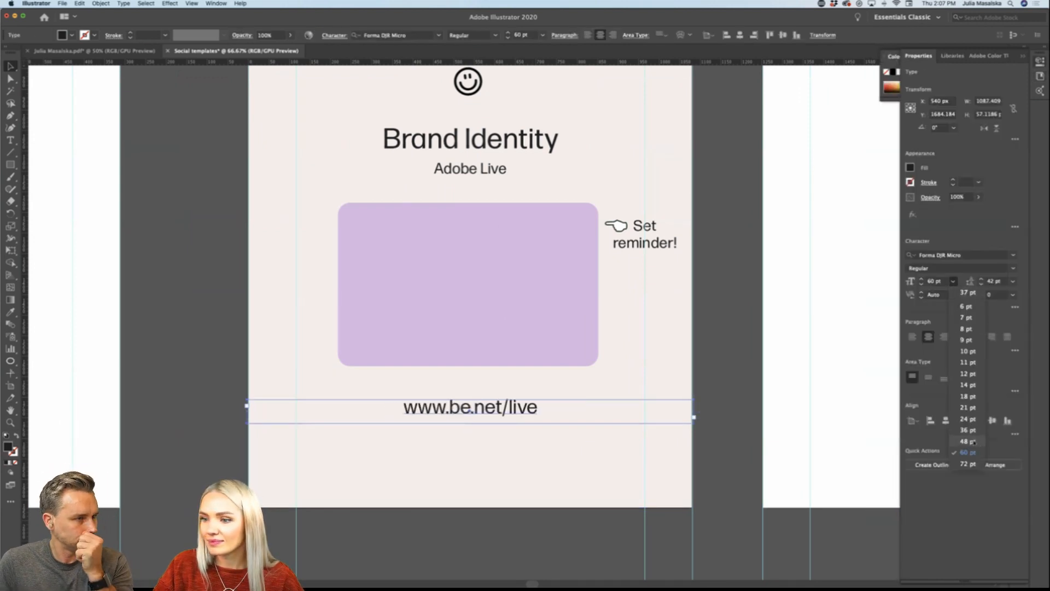
{"action": "left_click", "coordinate": [973, 442]}
{"action": "left_click", "coordinate": [725, 492]}
{"action": "scroll", "coordinate": [725, 490], "scroll_direction": "down", "scroll_amount": 1}
{"action": "scroll", "coordinate": [725, 490], "scroll_direction": "right", "scroll_amount": 1}
{"action": "scroll", "coordinate": [725, 490], "scroll_direction": "up", "scroll_amount": 1}
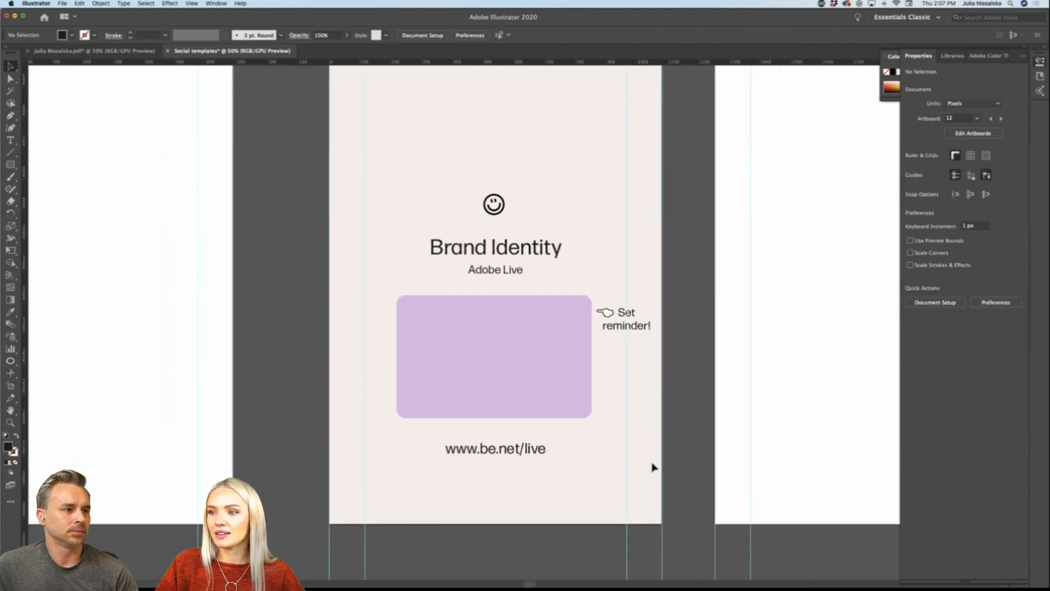
{"action": "left_click_drag", "start_coordinate": [506, 457], "coordinate": [507, 450]}
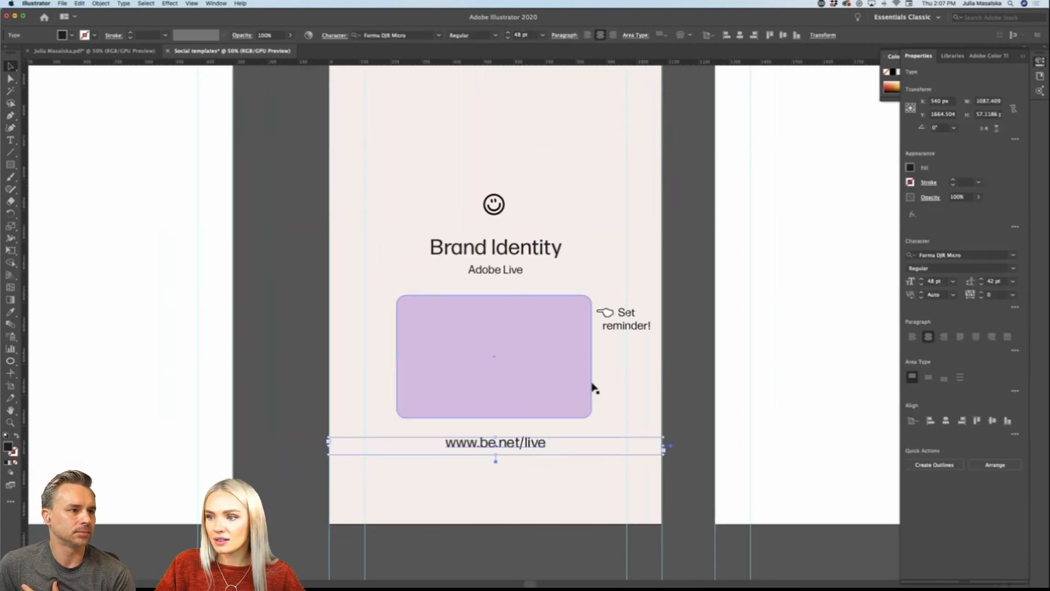
{"action": "left_click", "coordinate": [546, 265]}
{"action": "left_click", "coordinate": [517, 272]}
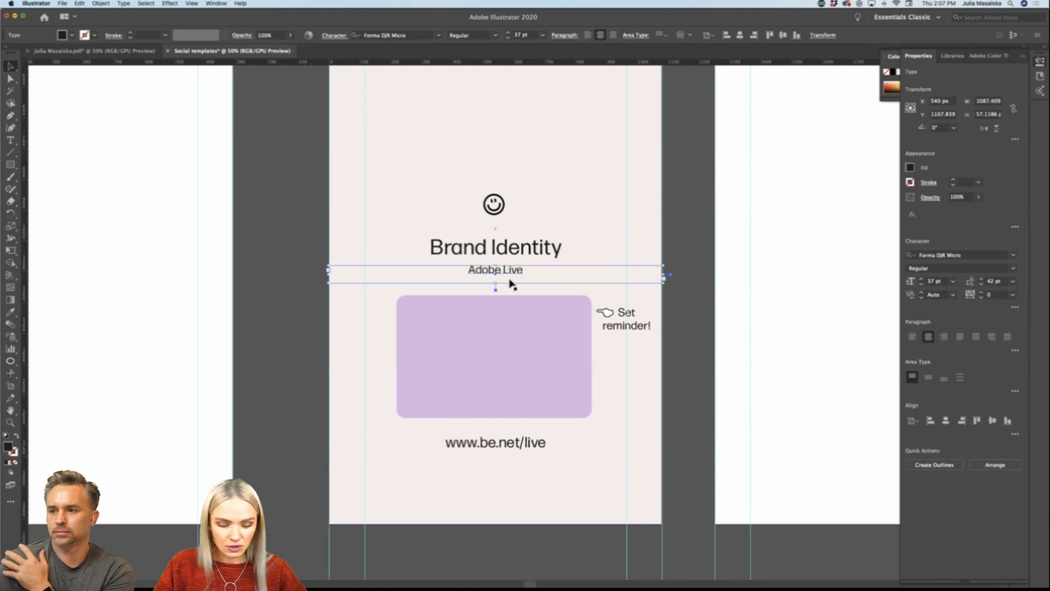
{"action": "key", "text": "i"}
{"action": "left_click", "coordinate": [522, 443]}
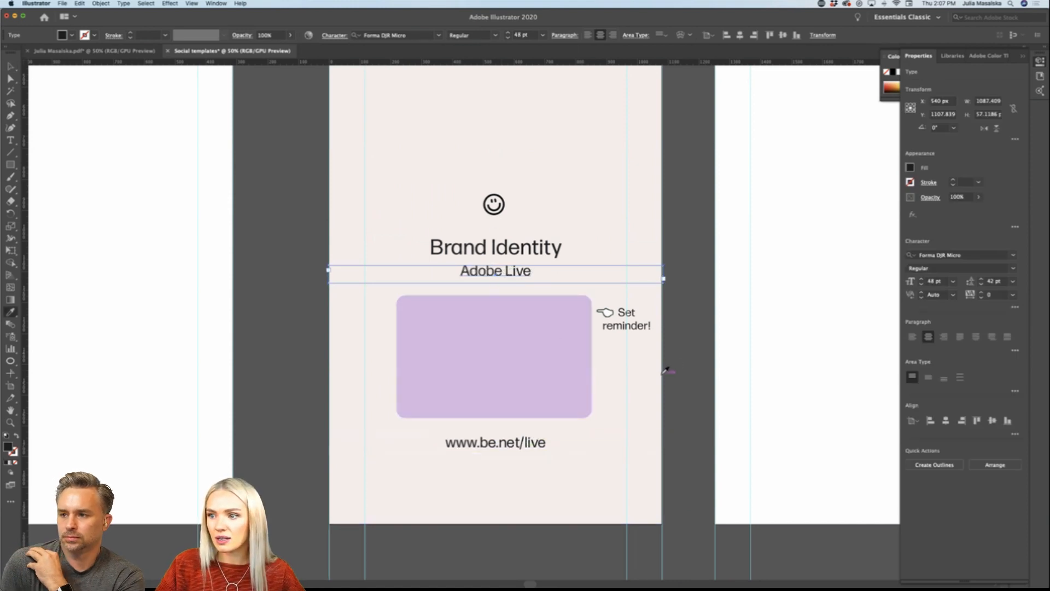
{"action": "key", "text": "v"}
{"action": "left_click", "coordinate": [544, 247]}
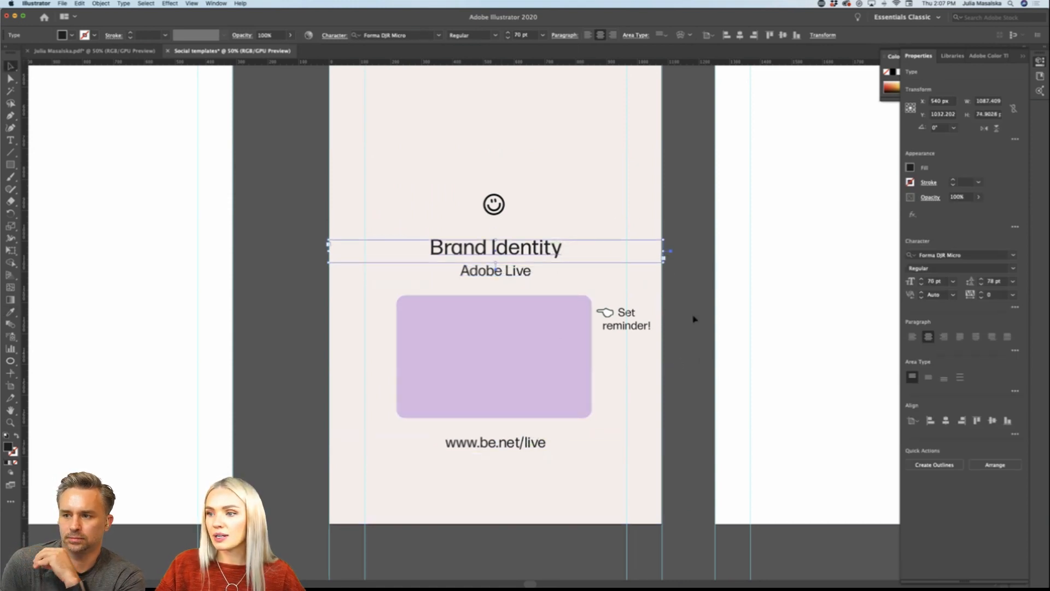
{"action": "key", "text": "super+minus"}
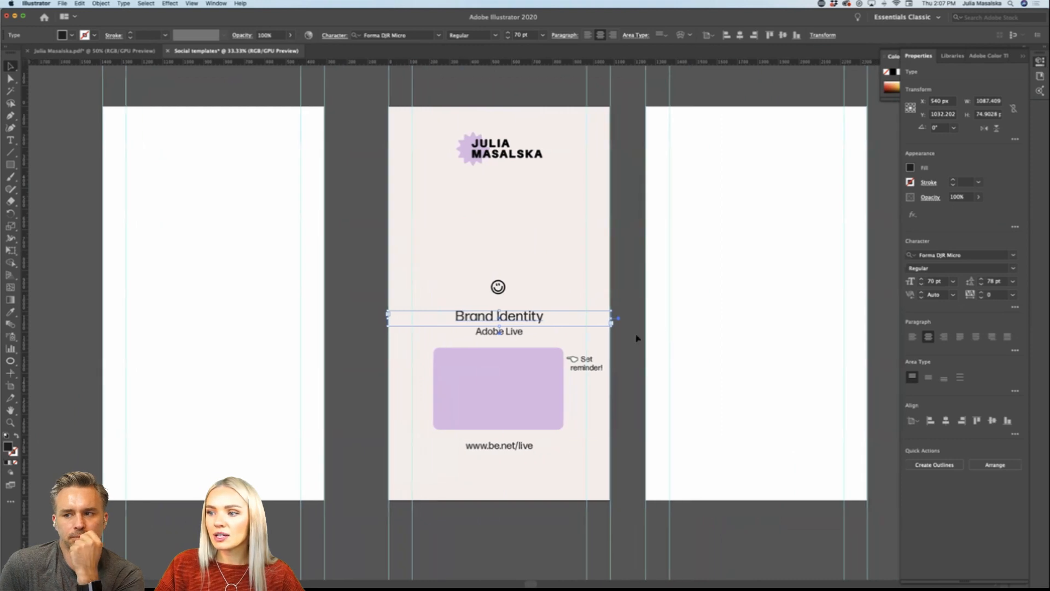
{"action": "left_click", "coordinate": [636, 338]}
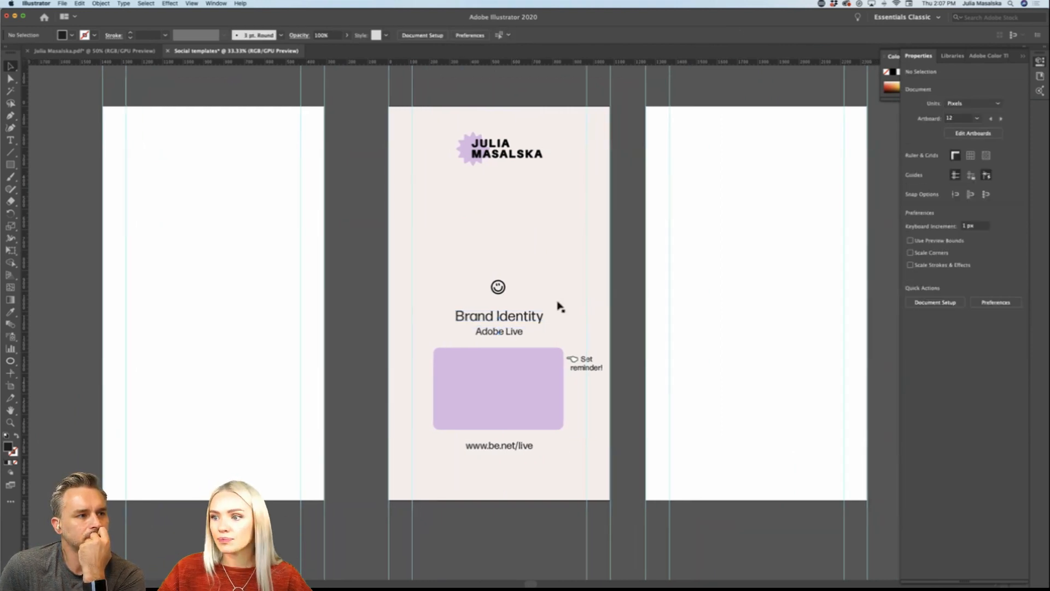
Step: Apply the Aileron character style from the designer's brand library to the "Brand Identity" heading
{"action": "left_click_drag", "start_coordinate": [513, 326], "coordinate": [524, 320]}
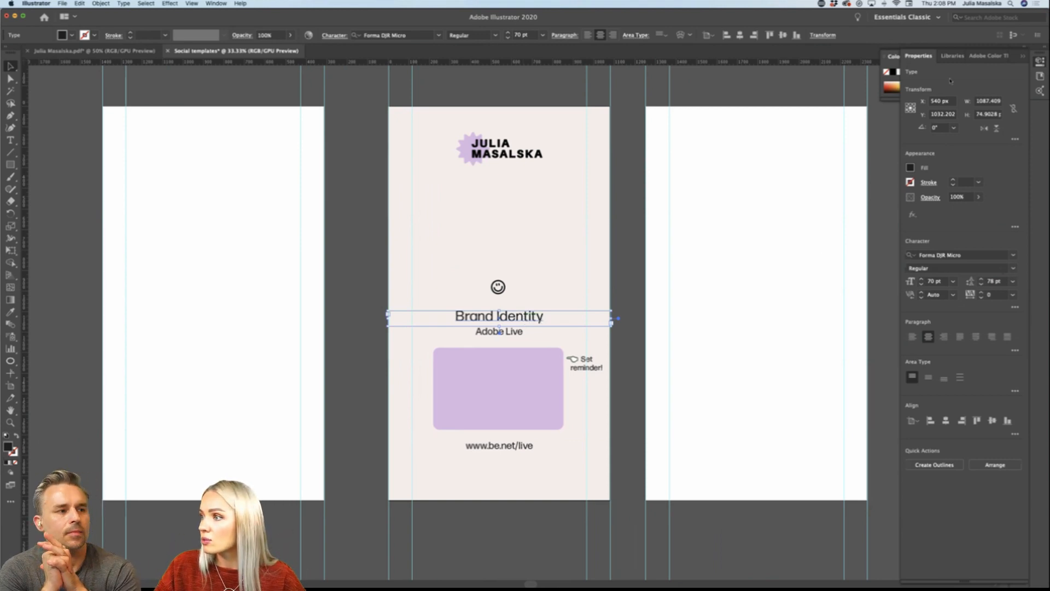
{"action": "left_click", "coordinate": [952, 58]}
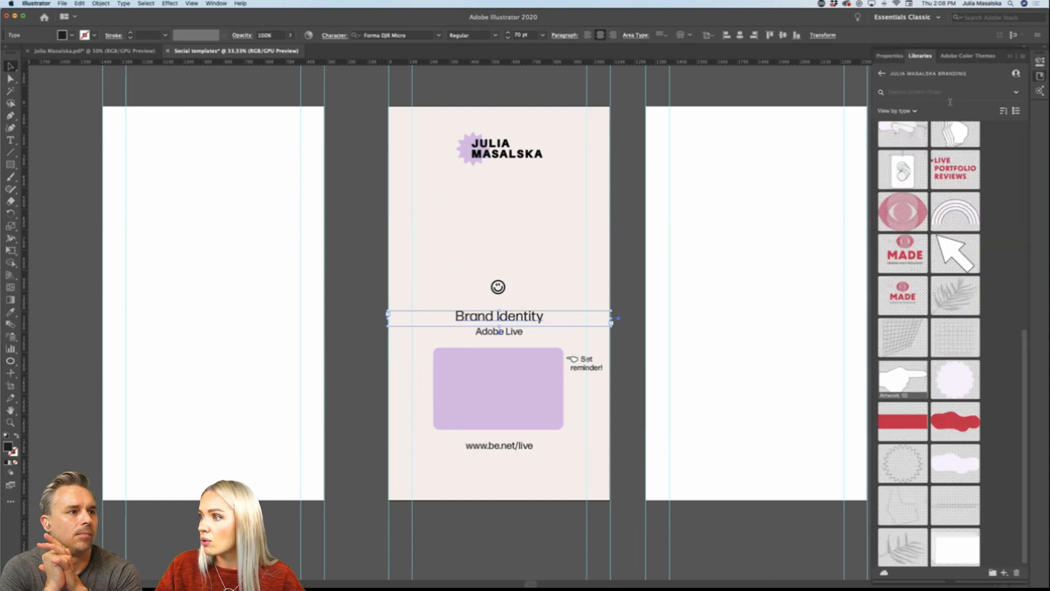
{"action": "left_click", "coordinate": [880, 75]}
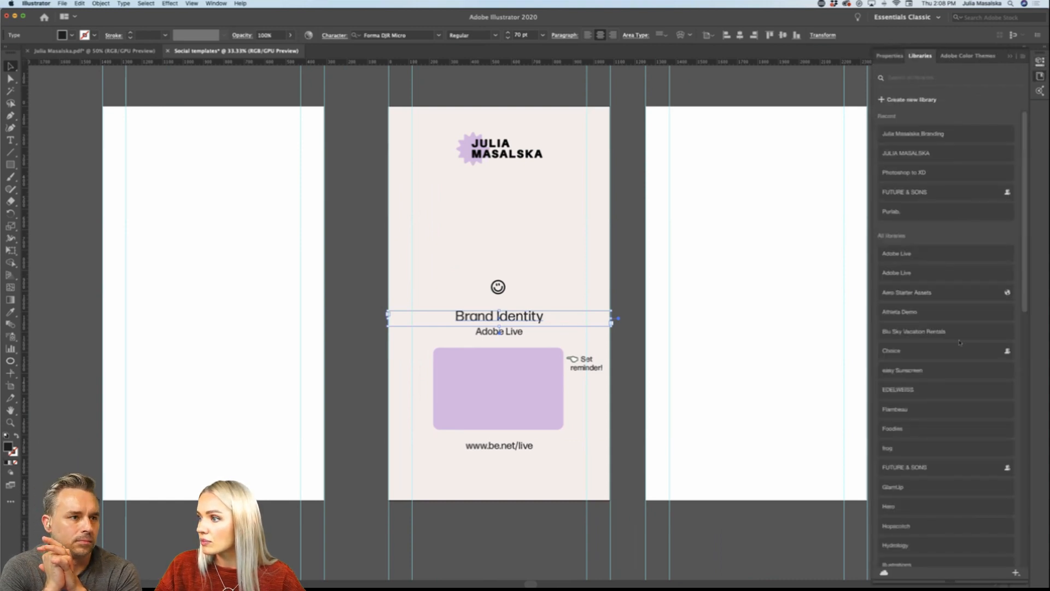
{"action": "left_click", "coordinate": [907, 152]}
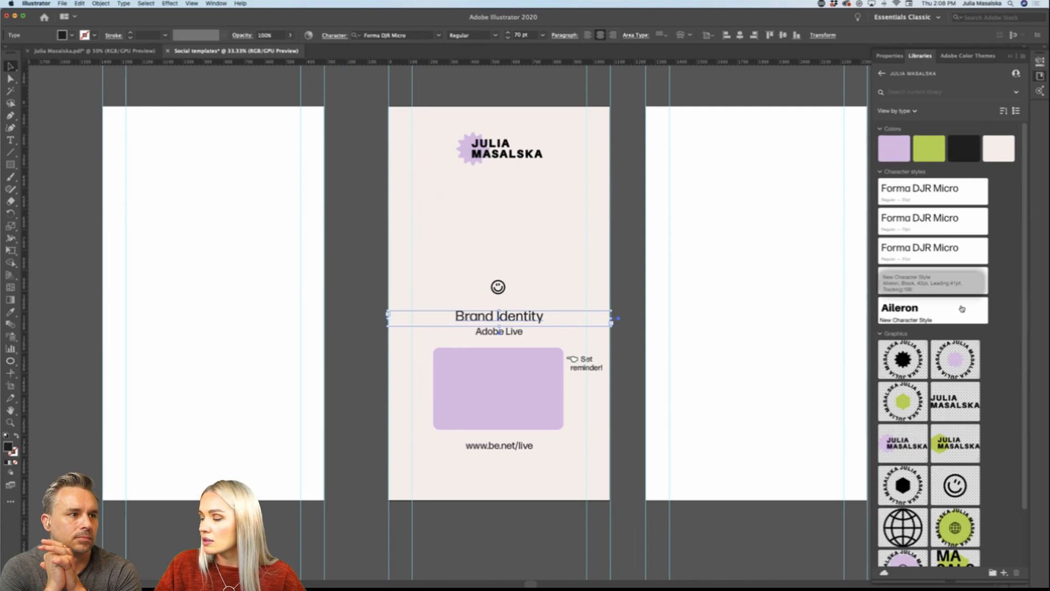
{"action": "left_click", "coordinate": [908, 311]}
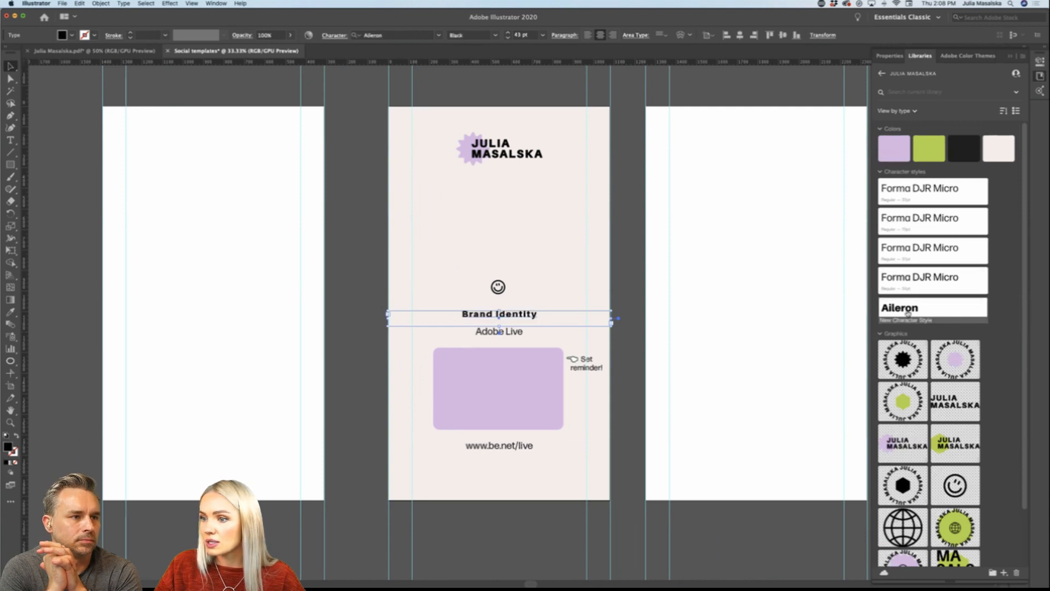
Step: Set the "Brand Identity" heading's font size to 72 pt
{"action": "left_click", "coordinate": [890, 56]}
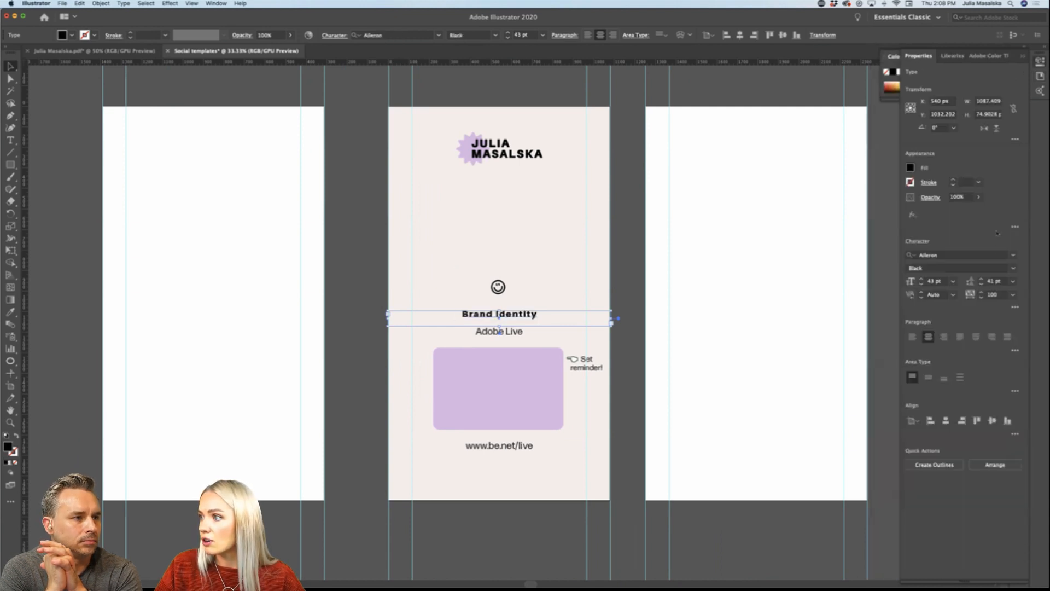
{"action": "left_click", "coordinate": [953, 281]}
{"action": "left_click", "coordinate": [966, 464]}
{"action": "left_click", "coordinate": [621, 376]}
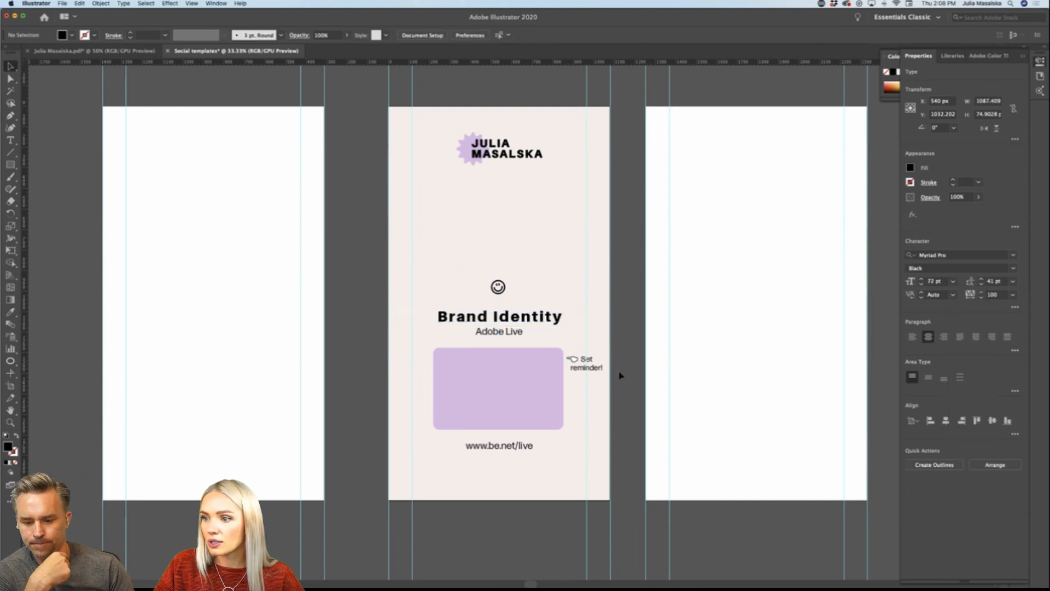
Step: Line up the "Brand Identity" heading horizontally with the smiley and tighten its letter tracking
{"action": "left_click_drag", "start_coordinate": [554, 326], "coordinate": [525, 312]}
{"action": "scroll", "coordinate": [545, 330], "scroll_direction": "up", "scroll_amount": 1}
{"action": "left_click", "coordinate": [1013, 295]}
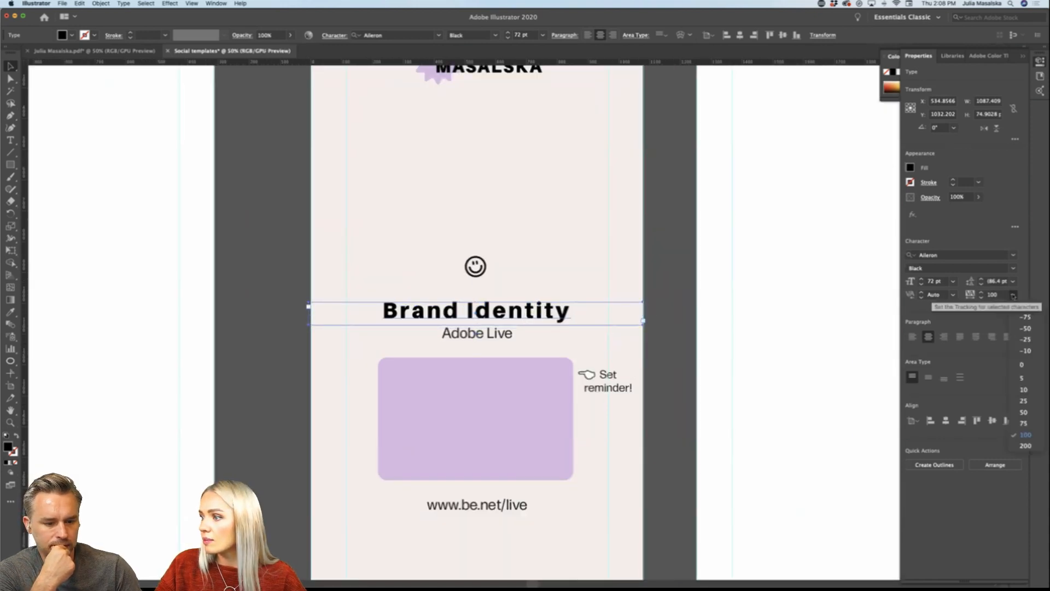
{"action": "left_click", "coordinate": [1021, 370]}
{"action": "left_click", "coordinate": [681, 388]}
{"action": "scroll", "coordinate": [680, 387], "scroll_direction": "down", "scroll_amount": 2}
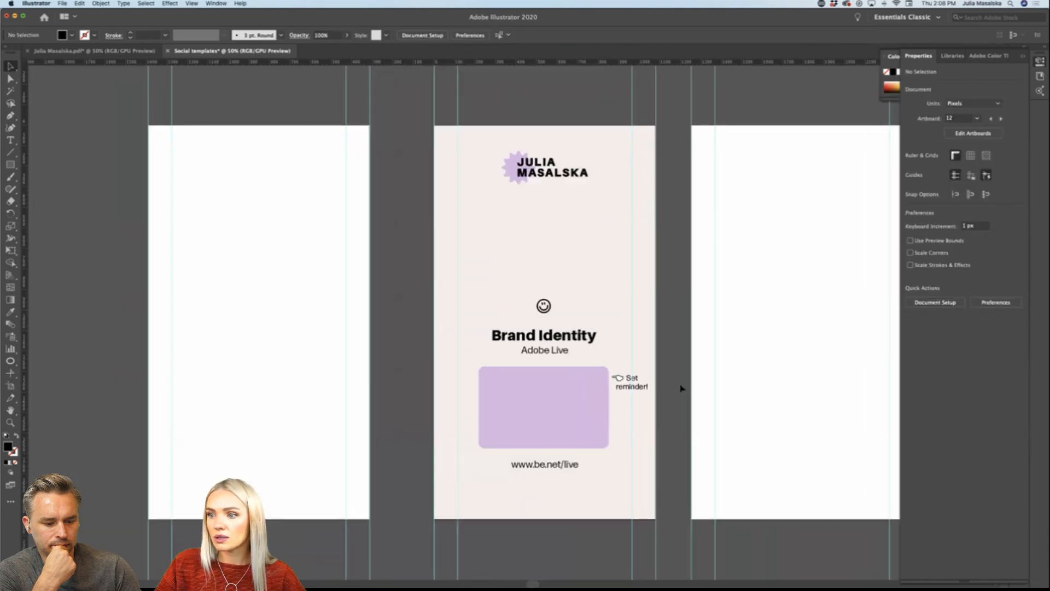
Step: Reduce the smiley above the "Brand Identity" heading to about 122 px
{"action": "scroll", "coordinate": [663, 386], "scroll_direction": "up", "scroll_amount": 1}
{"action": "scroll", "coordinate": [662, 386], "scroll_direction": "down", "scroll_amount": 1}
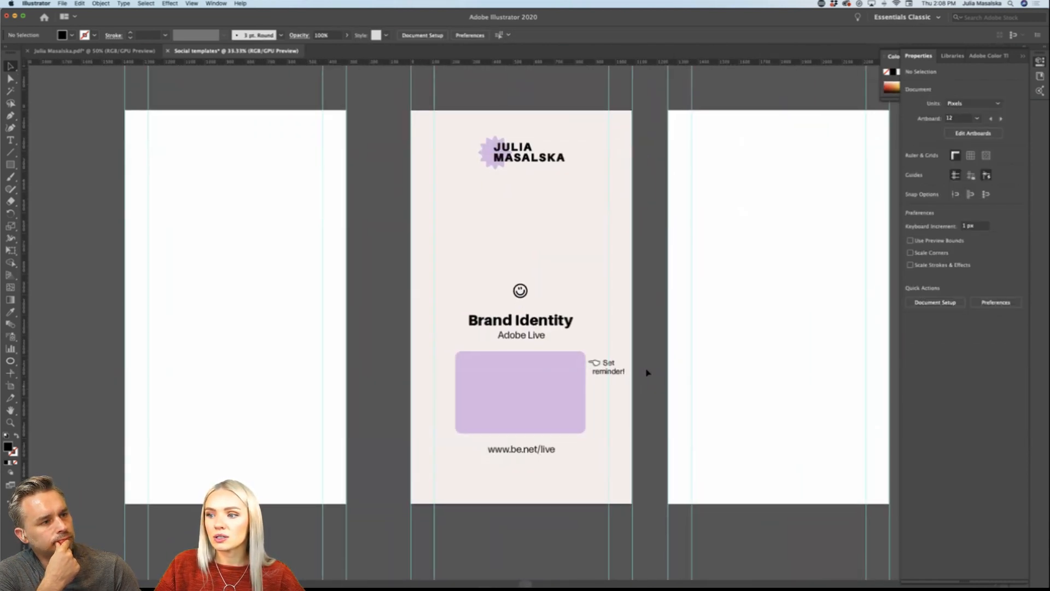
{"action": "scroll", "coordinate": [640, 373], "scroll_direction": "right", "scroll_amount": 2}
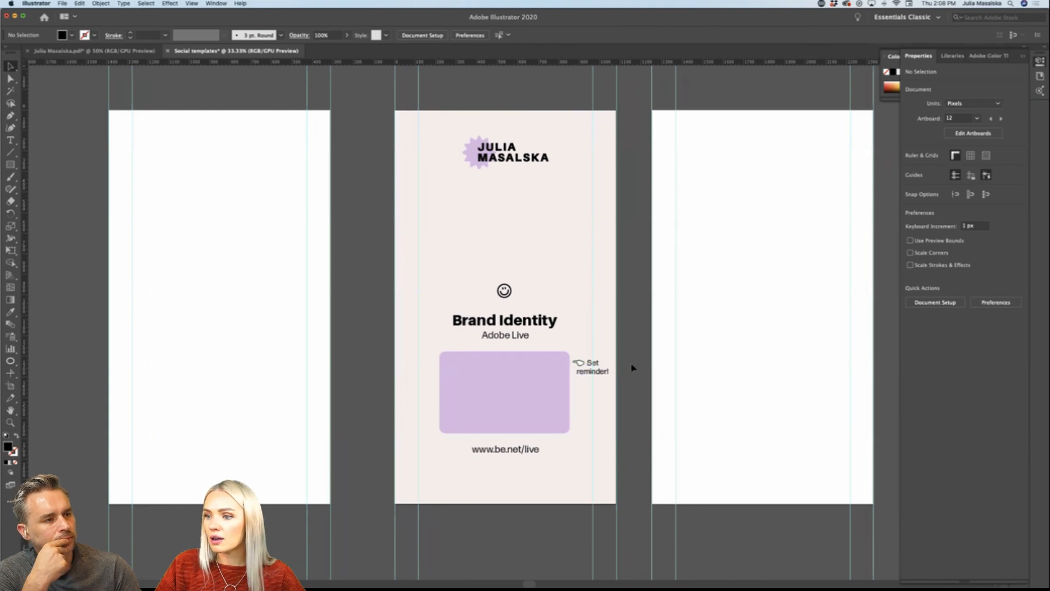
{"action": "scroll", "coordinate": [632, 367], "scroll_direction": "up", "scroll_amount": 1}
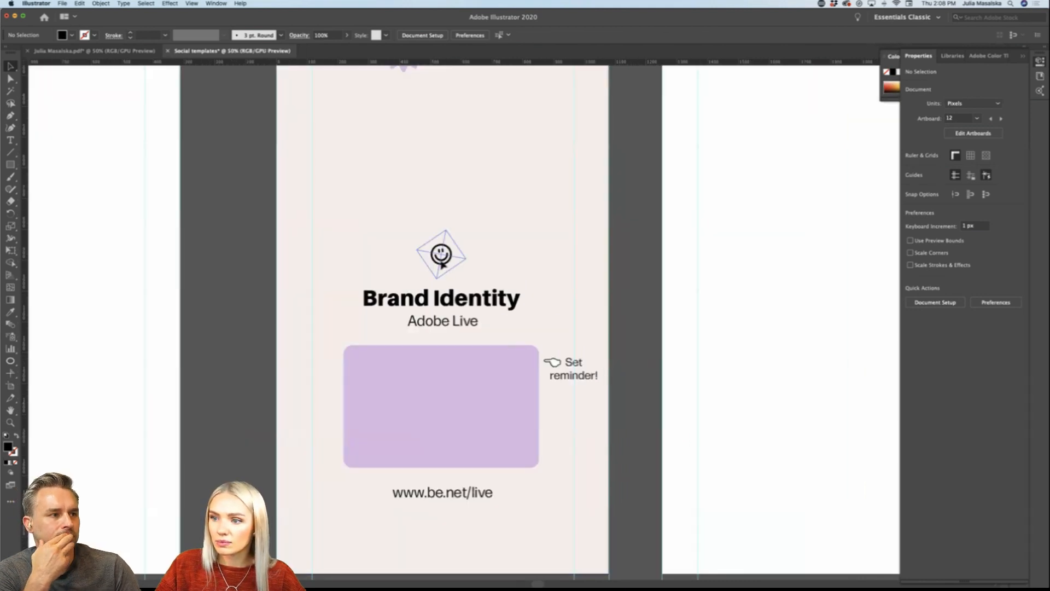
{"action": "left_click", "coordinate": [442, 261]}
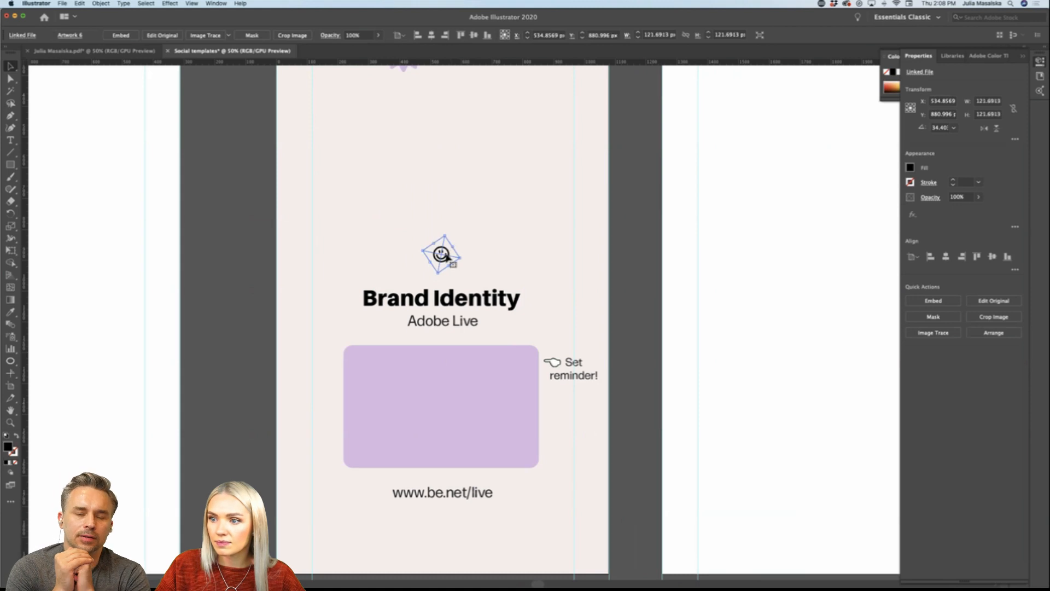
{"action": "left_click_drag", "start_coordinate": [444, 257], "coordinate": [524, 495]}
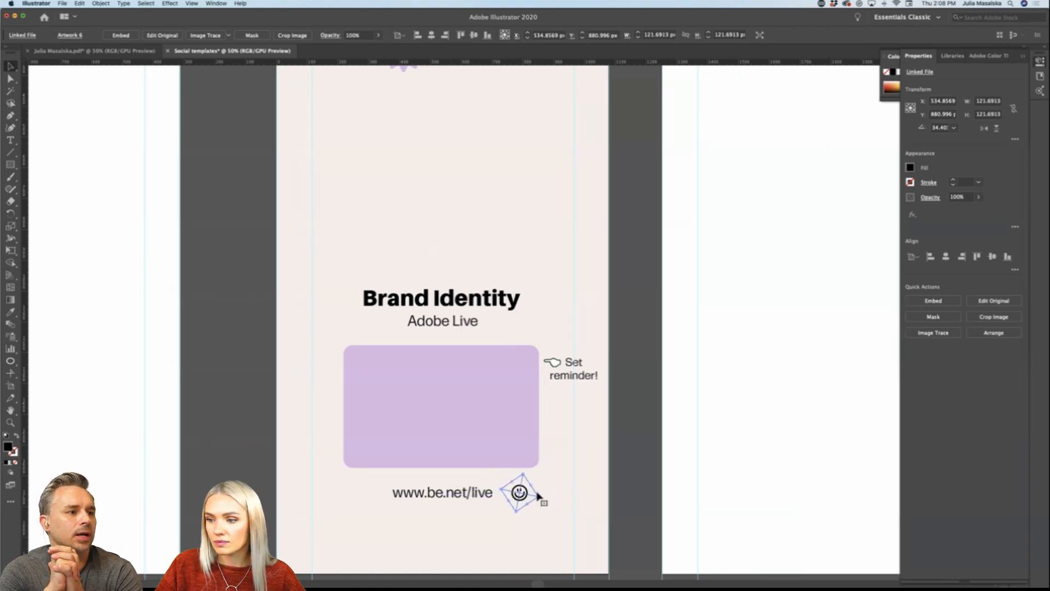
{"action": "left_click", "coordinate": [637, 492]}
{"action": "key", "text": "super+minus"}
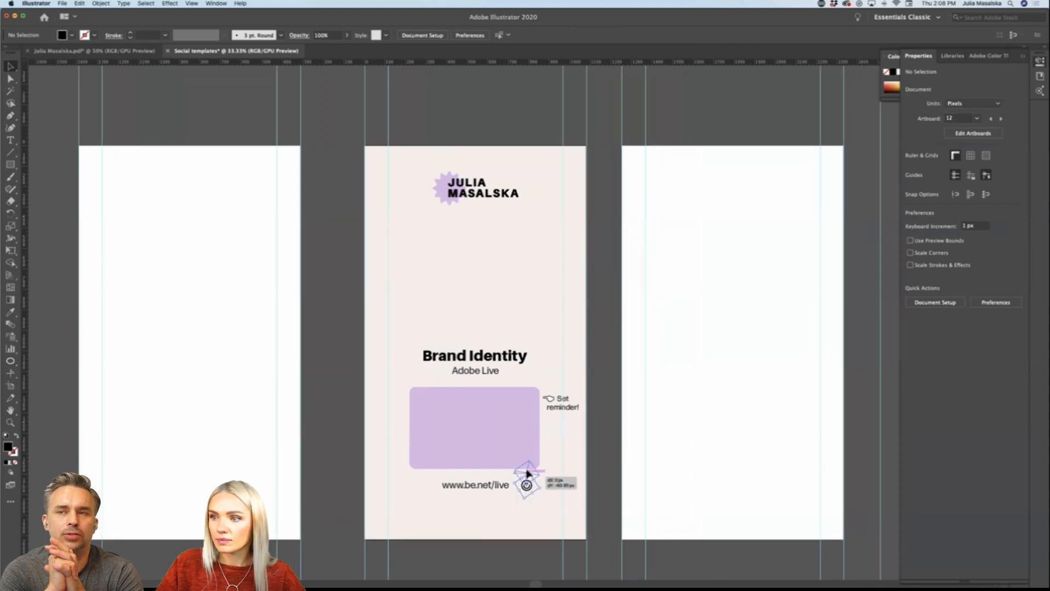
Step: Place the smiley centred just above the "Brand Identity" heading
{"action": "left_click_drag", "start_coordinate": [526, 484], "coordinate": [475, 334]}
{"action": "left_click", "coordinate": [609, 349]}
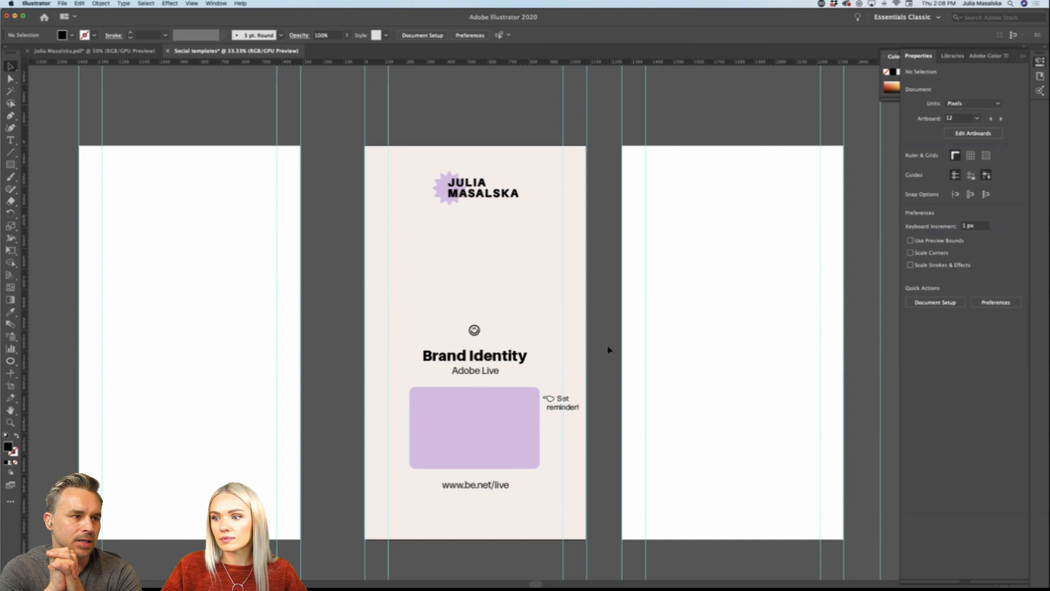
Step: Move the logo to the left margin guide at the top of the story and reduce it to about 286 px wide
{"action": "key", "text": "super+minus"}
{"action": "scroll", "coordinate": [609, 349], "scroll_direction": "right", "scroll_amount": 2}
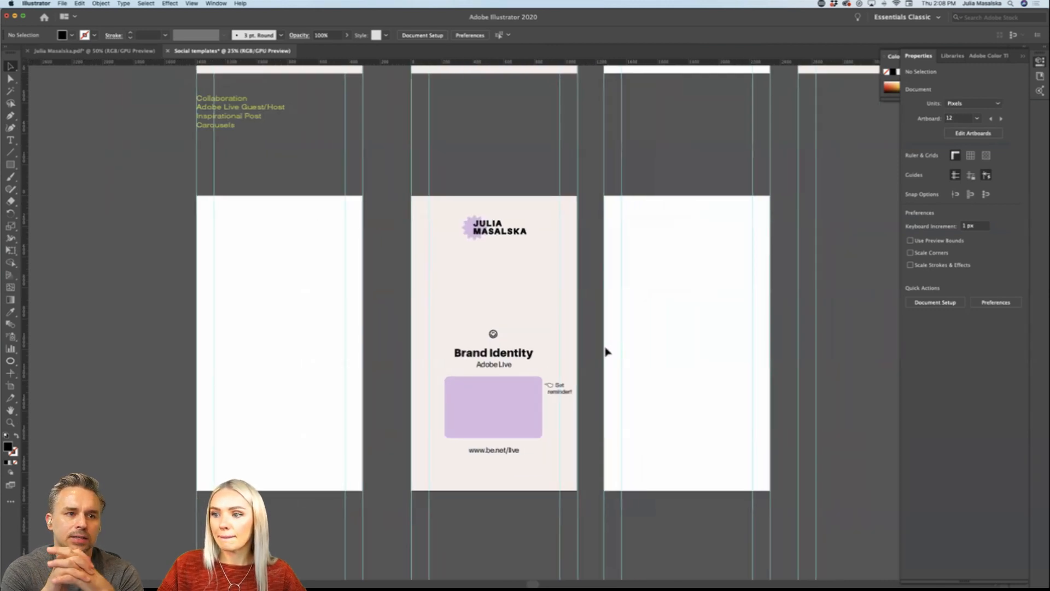
{"action": "scroll", "coordinate": [609, 350], "scroll_direction": "left", "scroll_amount": 3}
{"action": "scroll", "coordinate": [609, 350], "scroll_direction": "down", "scroll_amount": 2}
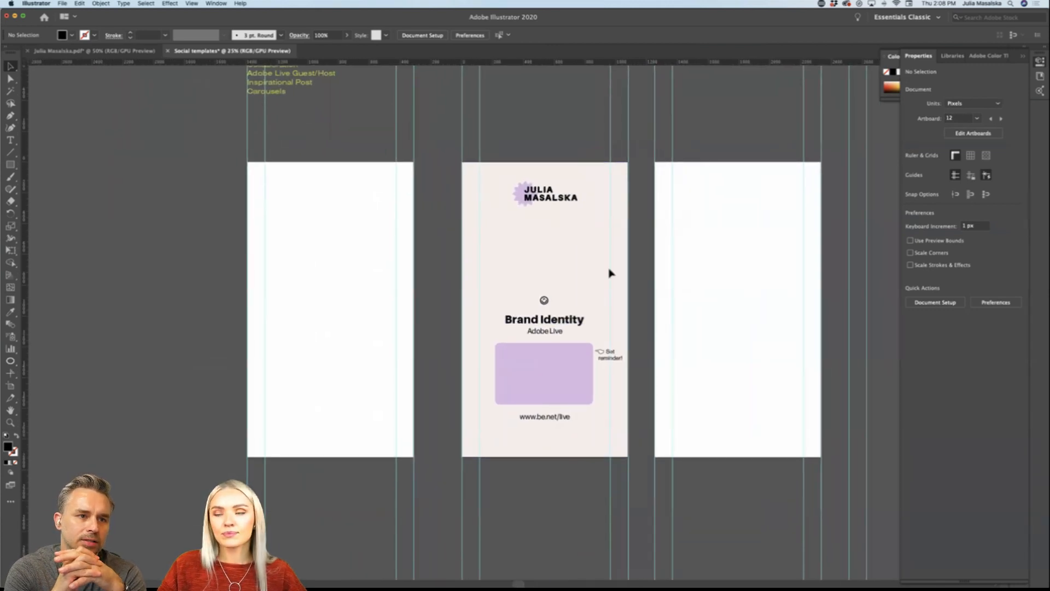
{"action": "left_click_drag", "start_coordinate": [567, 194], "coordinate": [517, 199]}
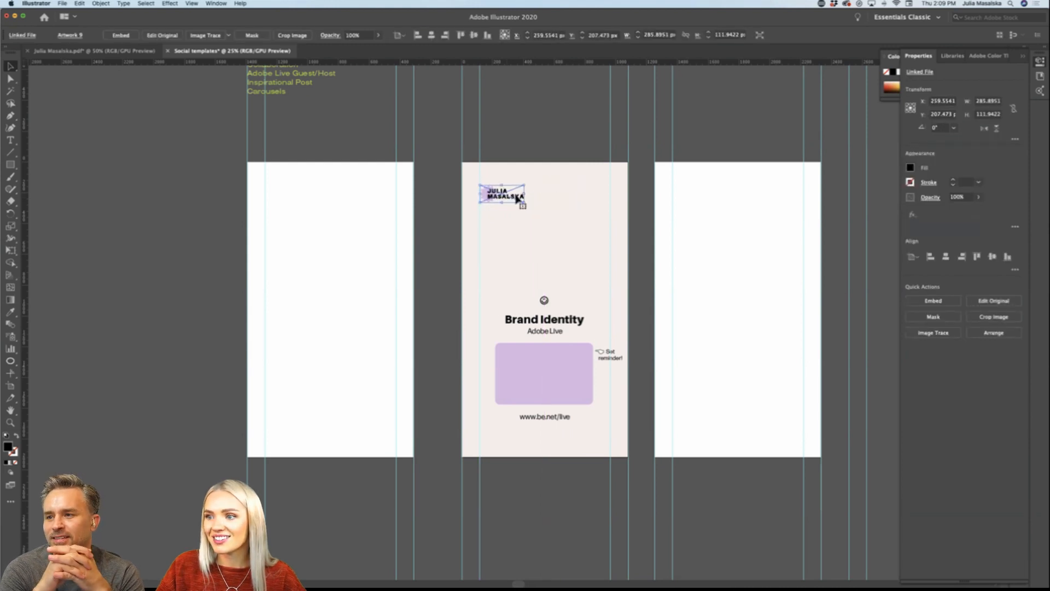
{"action": "left_click", "coordinate": [624, 235]}
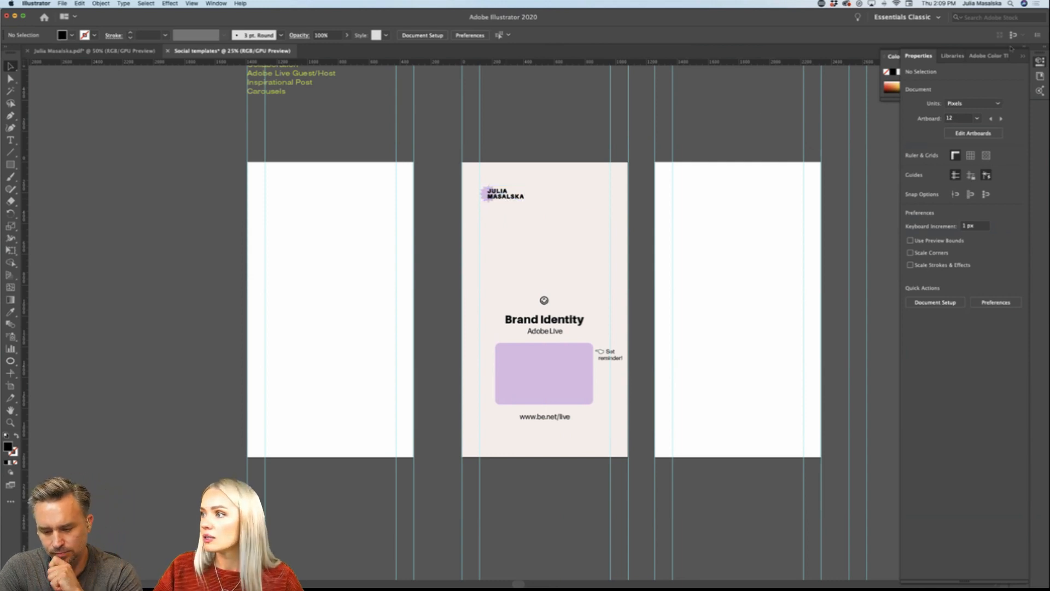
Step: Compare the brand library's logo variants with the Adobe Live story and delete the logo at its top
{"action": "left_click", "coordinate": [953, 56]}
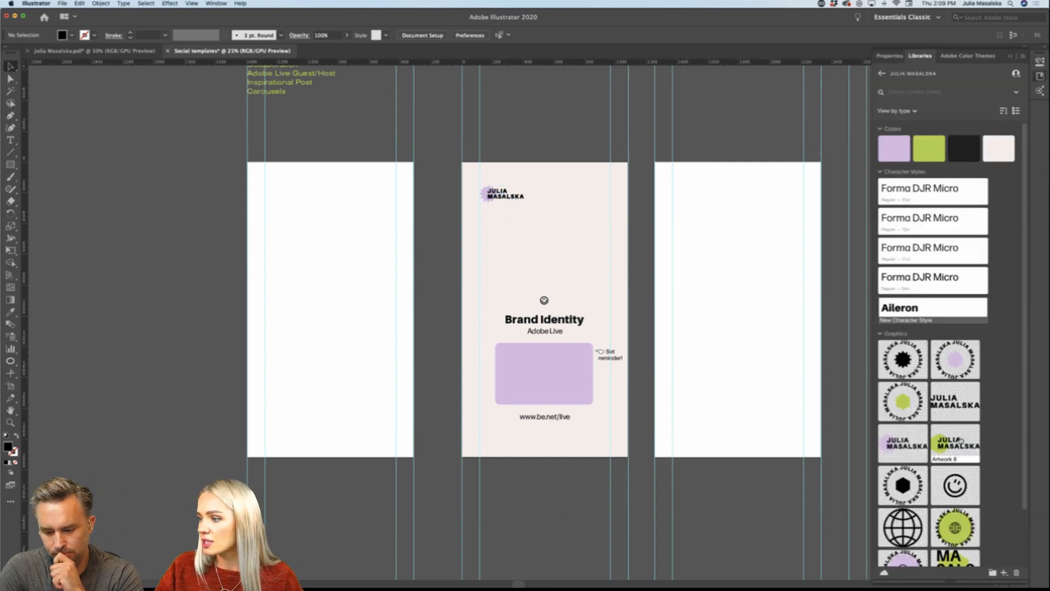
{"action": "scroll", "coordinate": [934, 411], "scroll_direction": "down", "scroll_amount": 3}
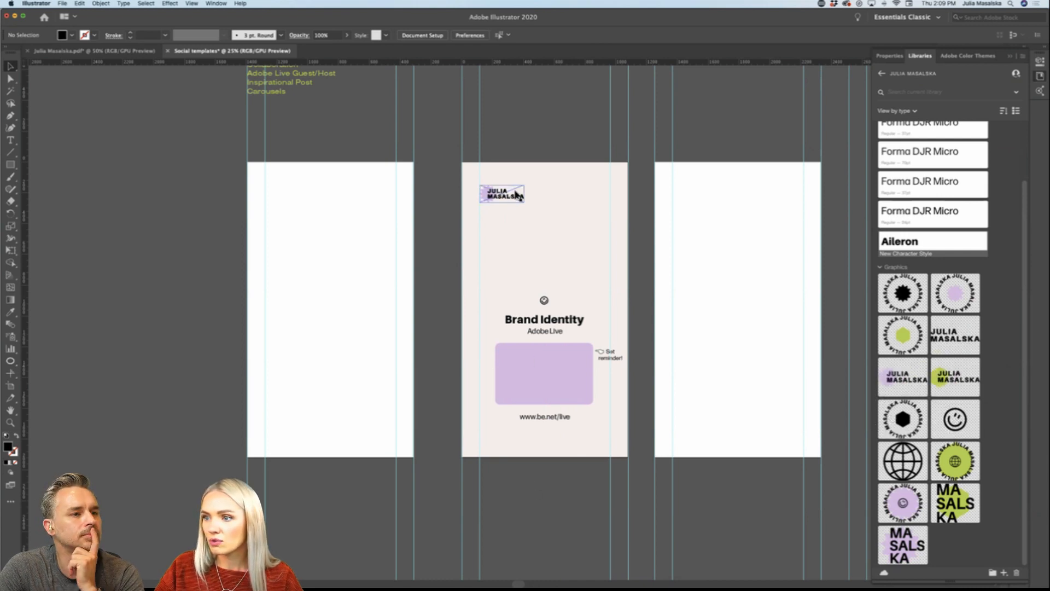
{"action": "scroll", "coordinate": [567, 138], "scroll_direction": "up", "scroll_amount": 1}
{"action": "scroll", "coordinate": [525, 164], "scroll_direction": "down", "scroll_amount": 1}
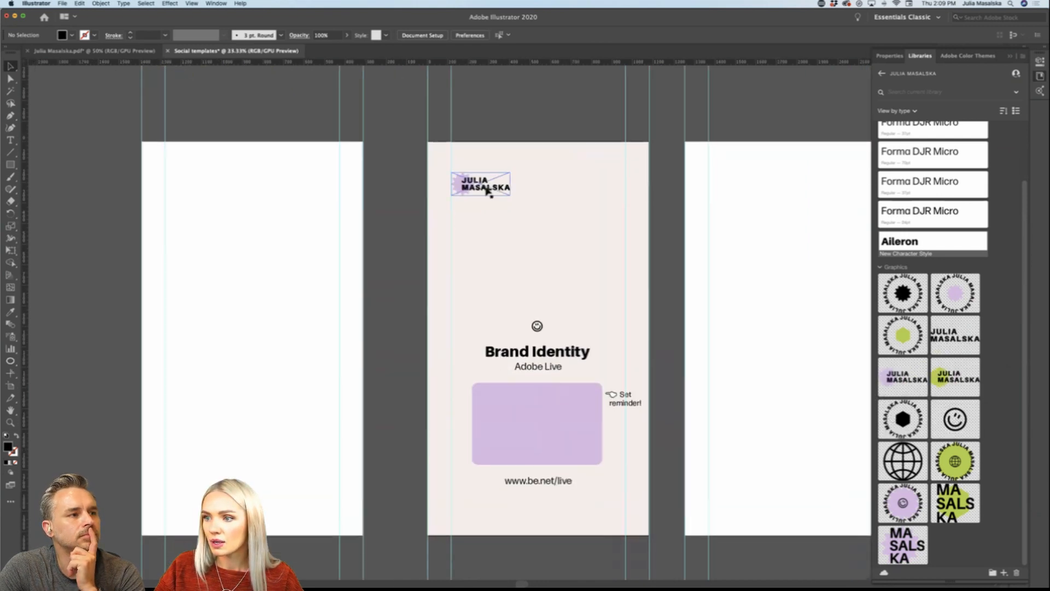
{"action": "scroll", "coordinate": [489, 192], "scroll_direction": "down", "scroll_amount": 2}
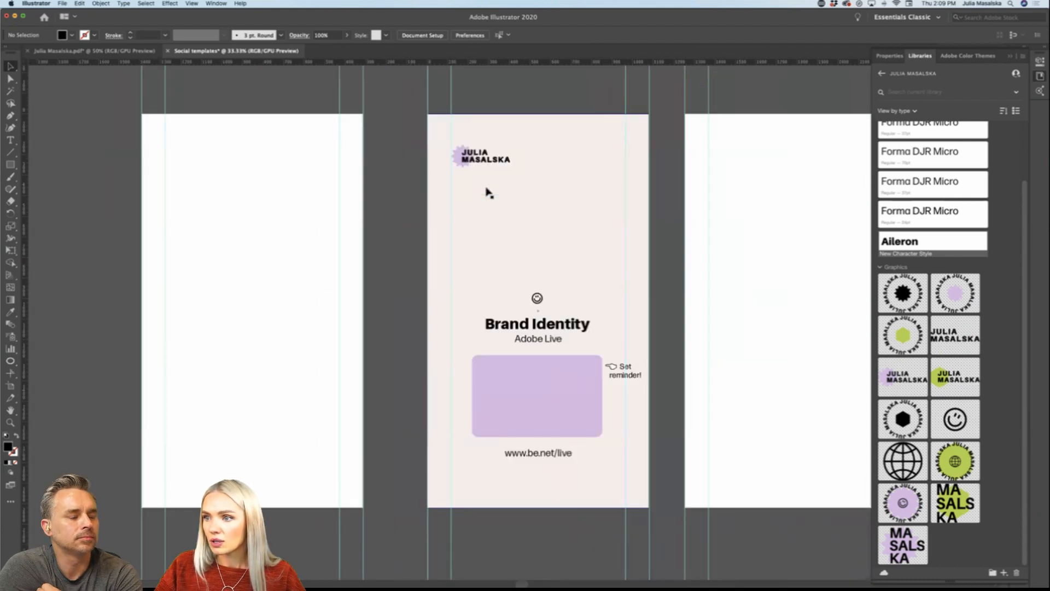
{"action": "left_click", "coordinate": [480, 158]}
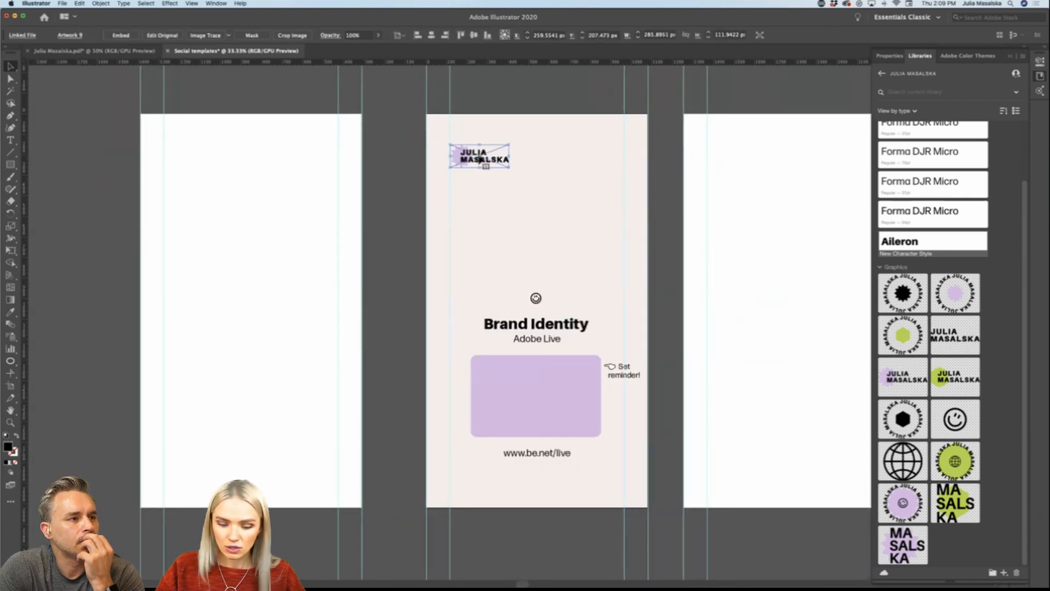
{"action": "key", "text": "Delete"}
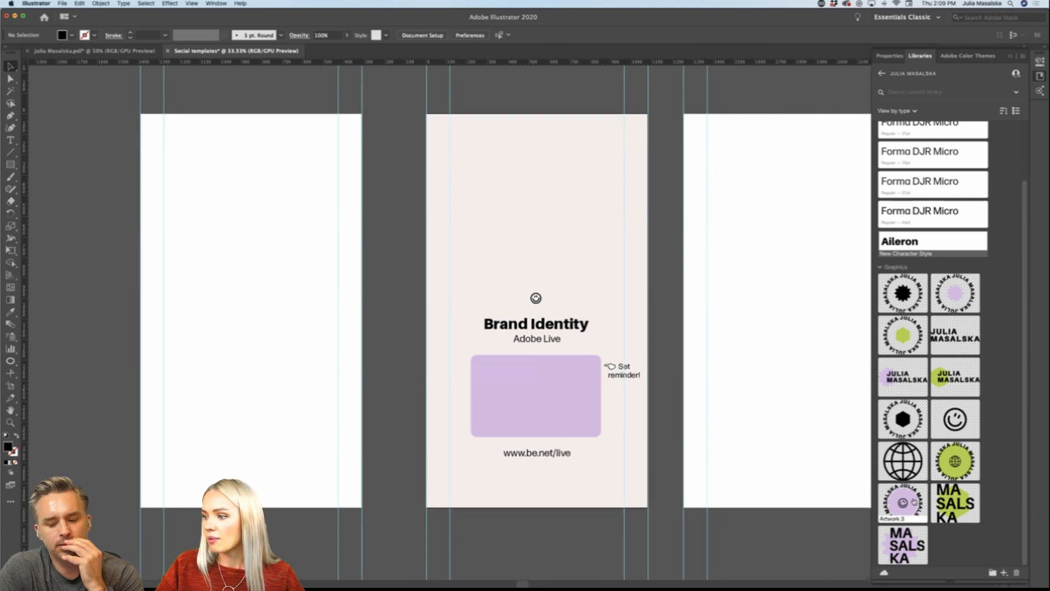
Step: Try placing the library's purple circular smiley badge at the story's upper-left corner
{"action": "left_click_drag", "start_coordinate": [902, 502], "coordinate": [392, 113]}
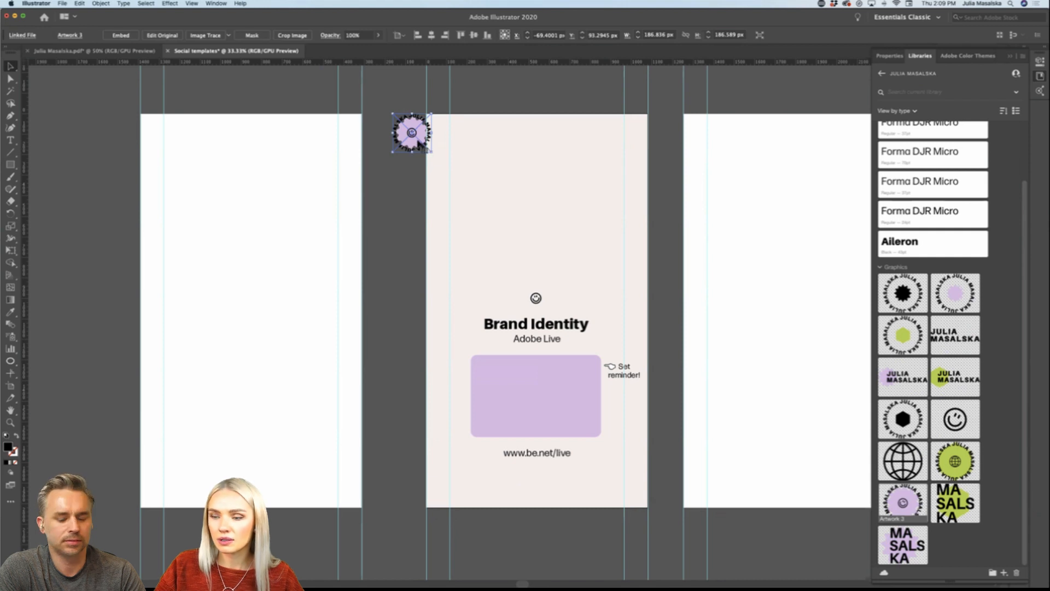
{"action": "key", "text": "Delete"}
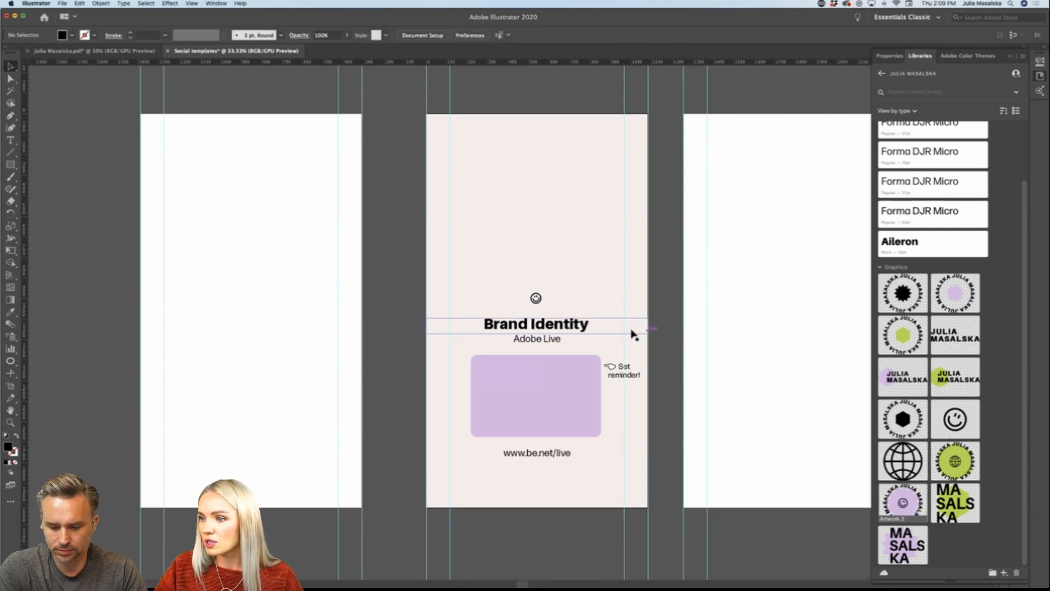
Step: Move the smiley slightly down, closer to the "Brand Identity" heading
{"action": "left_click_drag", "start_coordinate": [539, 297], "coordinate": [518, 315]}
{"action": "left_click", "coordinate": [656, 304]}
{"action": "scroll", "coordinate": [543, 302], "scroll_direction": "up", "scroll_amount": 3}
{"action": "scroll", "coordinate": [641, 329], "scroll_direction": "down", "scroll_amount": 2}
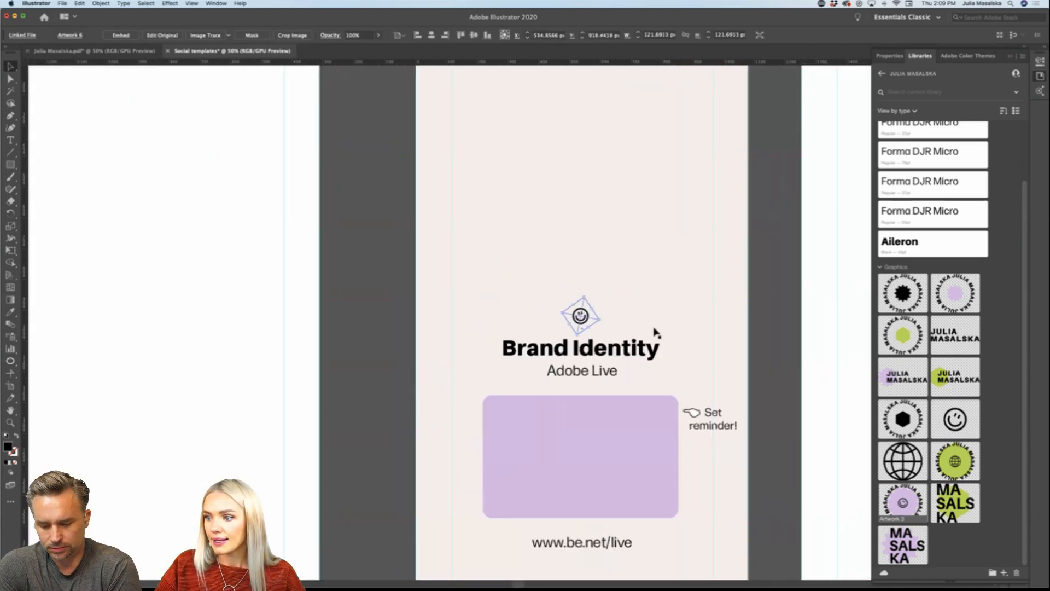
{"action": "scroll", "coordinate": [656, 332], "scroll_direction": "down", "scroll_amount": 1}
{"action": "left_click", "coordinate": [715, 333]}
Step: Review the Adobe Live story alongside the empty story artboards and the finished post templates above it
{"action": "scroll", "coordinate": [721, 332], "scroll_direction": "right", "scroll_amount": 1}
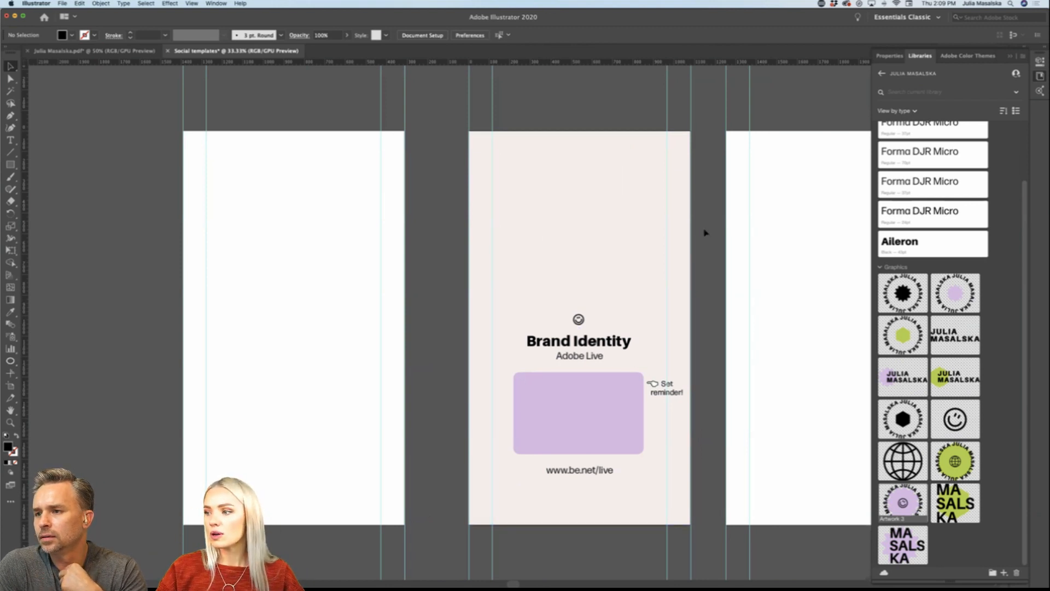
{"action": "scroll", "coordinate": [705, 233], "scroll_direction": "right", "scroll_amount": 3}
{"action": "scroll", "coordinate": [705, 233], "scroll_direction": "down", "scroll_amount": 1}
{"action": "scroll", "coordinate": [705, 232], "scroll_direction": "right", "scroll_amount": 3}
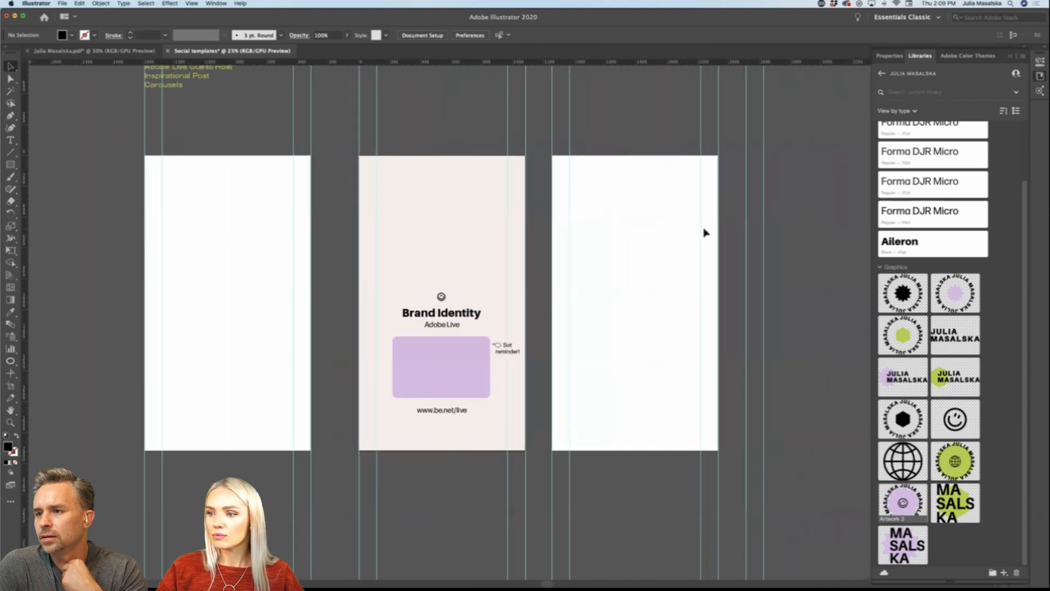
{"action": "scroll", "coordinate": [705, 232], "scroll_direction": "down", "scroll_amount": 1}
{"action": "scroll", "coordinate": [705, 232], "scroll_direction": "right", "scroll_amount": 2}
{"action": "scroll", "coordinate": [705, 233], "scroll_direction": "up", "scroll_amount": 1}
{"action": "scroll", "coordinate": [705, 233], "scroll_direction": "up", "scroll_amount": 1}
{"action": "scroll", "coordinate": [705, 233], "scroll_direction": "down", "scroll_amount": 1}
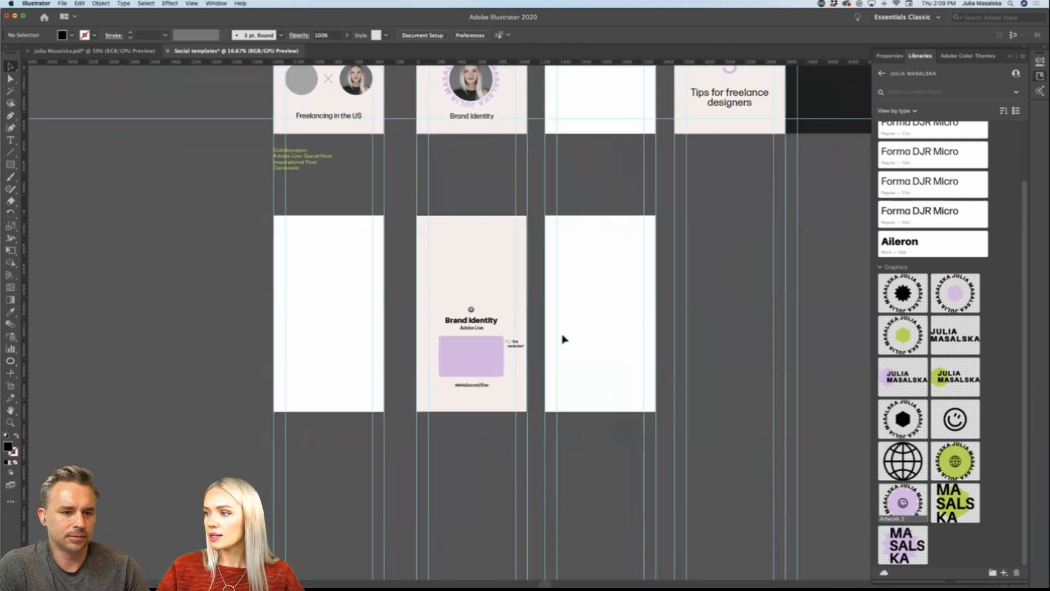
{"action": "scroll", "coordinate": [564, 339], "scroll_direction": "down", "scroll_amount": 1}
{"action": "scroll", "coordinate": [563, 339], "scroll_direction": "right", "scroll_amount": 1}
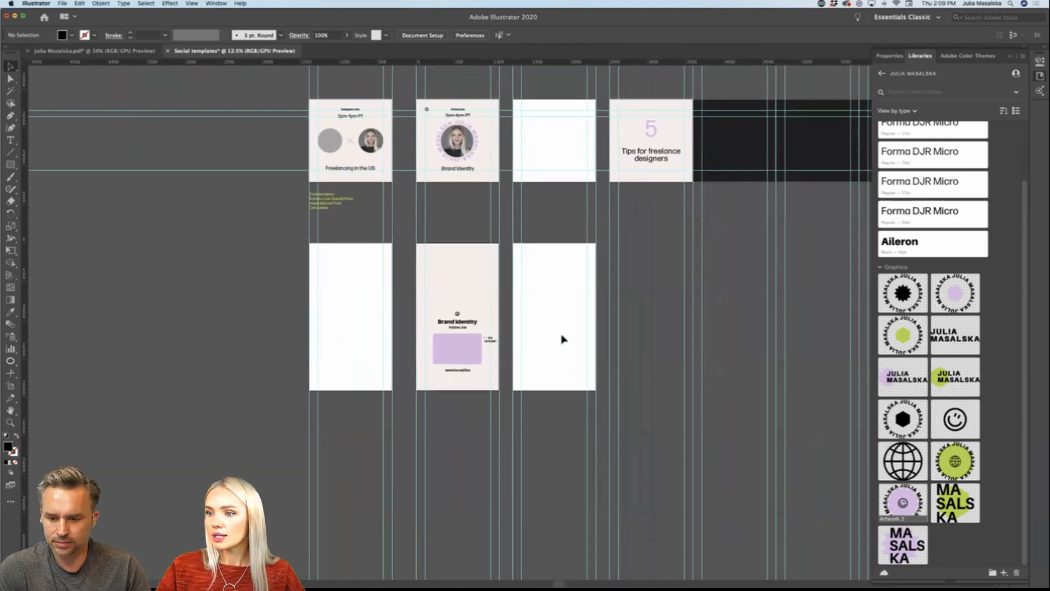
{"action": "scroll", "coordinate": [563, 339], "scroll_direction": "left", "scroll_amount": 1}
{"action": "scroll", "coordinate": [506, 338], "scroll_direction": "up", "scroll_amount": 3}
{"action": "scroll", "coordinate": [534, 347], "scroll_direction": "up", "scroll_amount": 1}
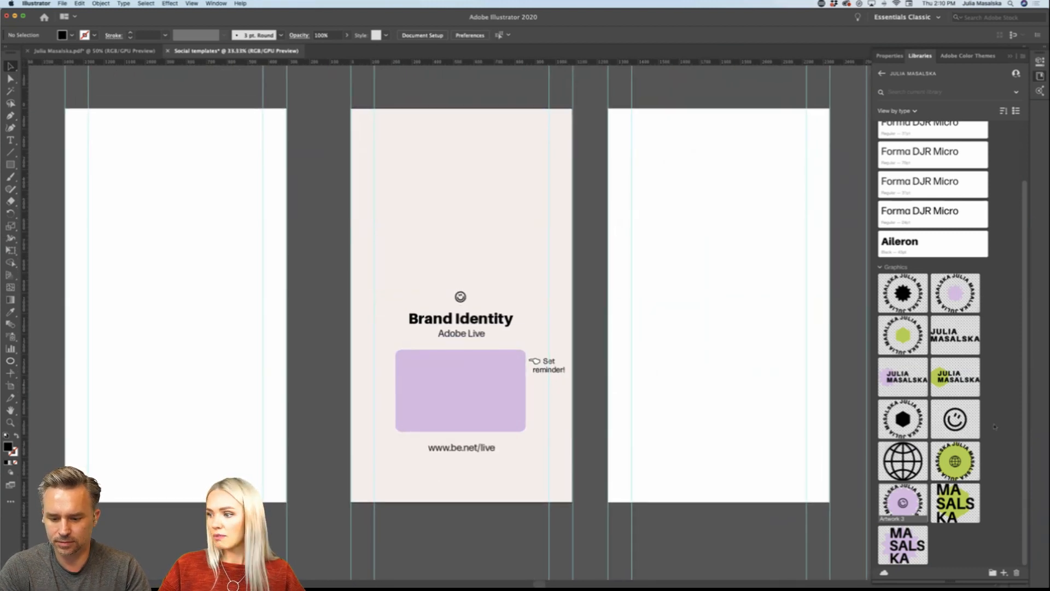
Step: Look through the colours, character styles and graphics in the FUTURE & SONS library and return to the library list
{"action": "left_click", "coordinate": [883, 75]}
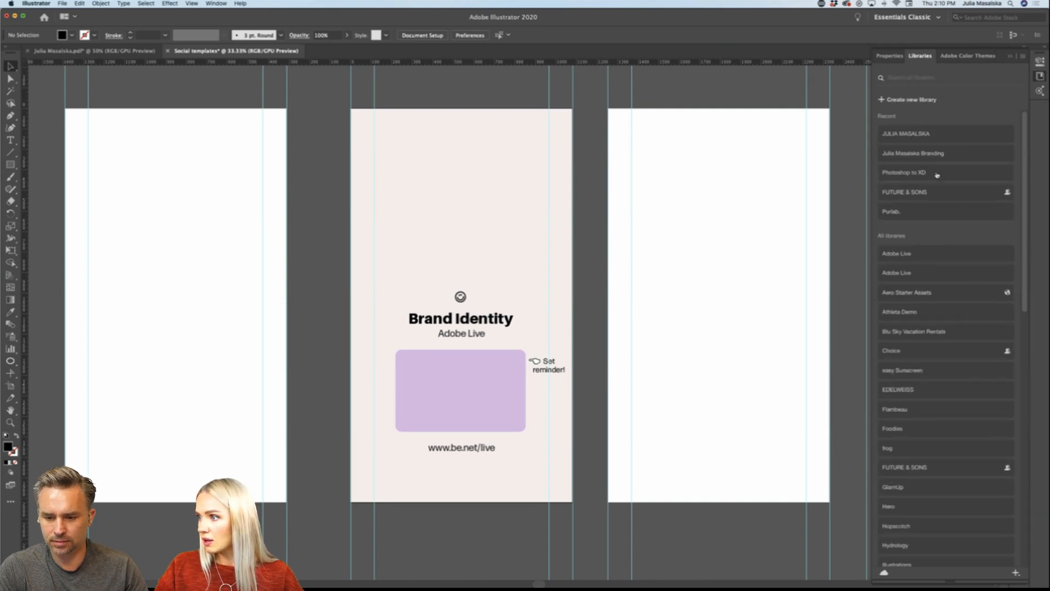
{"action": "left_click", "coordinate": [935, 190]}
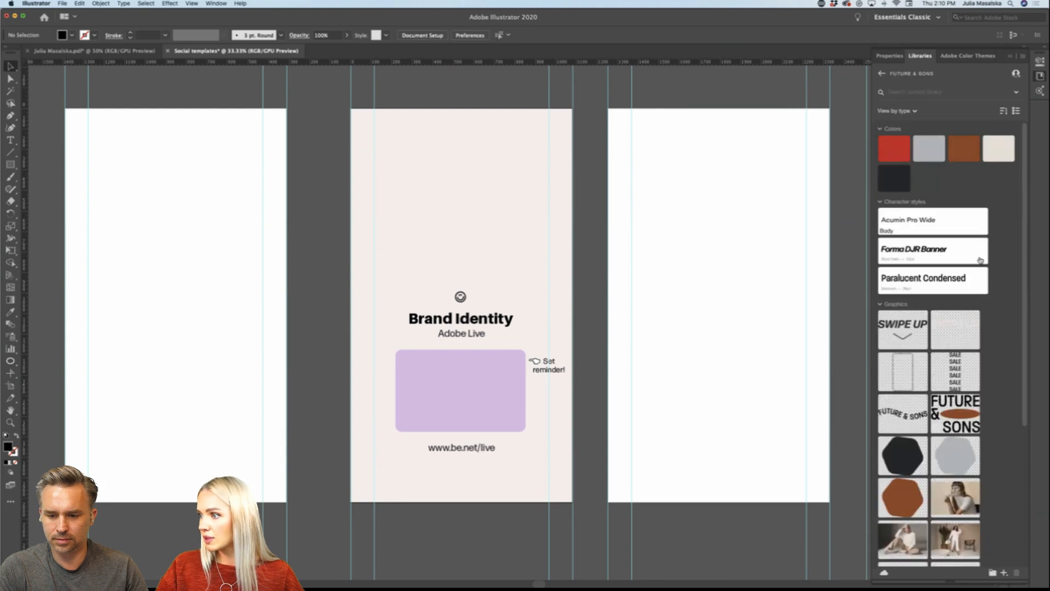
{"action": "scroll", "coordinate": [997, 411], "scroll_direction": "down", "scroll_amount": 10}
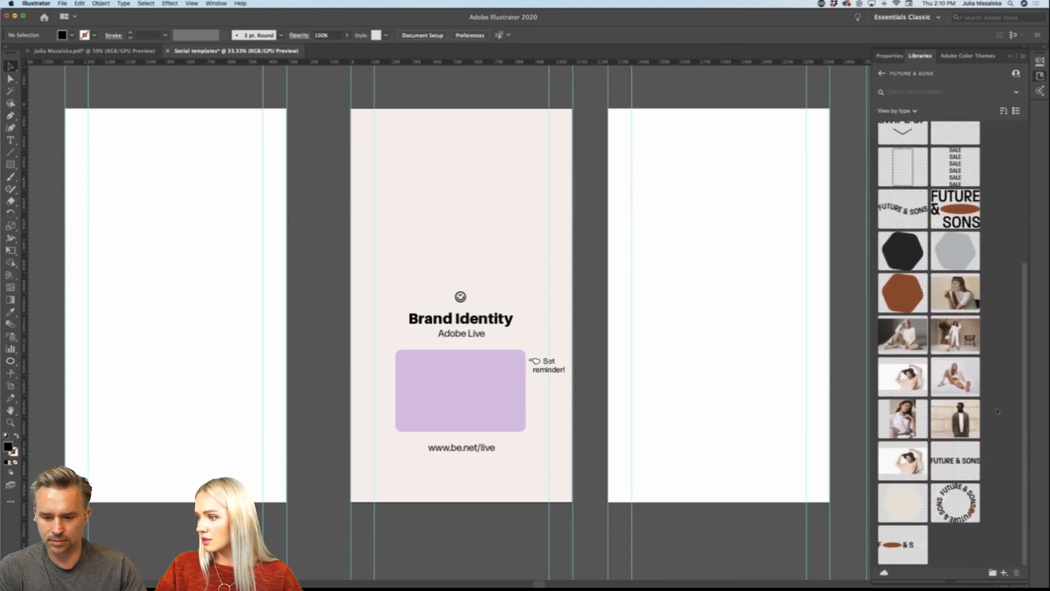
{"action": "scroll", "coordinate": [998, 412], "scroll_direction": "up", "scroll_amount": 5}
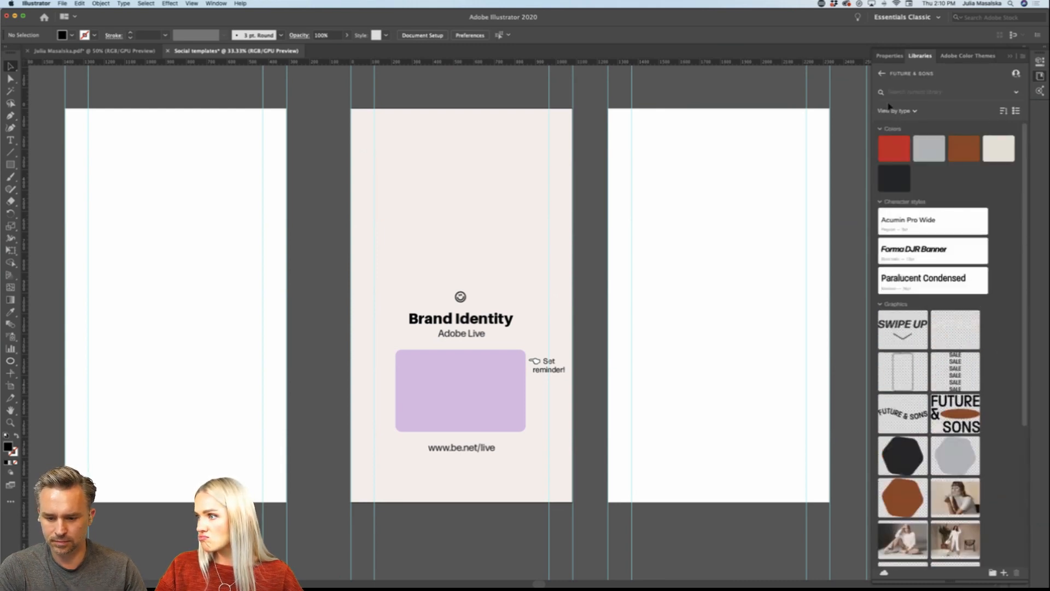
{"action": "left_click", "coordinate": [882, 73]}
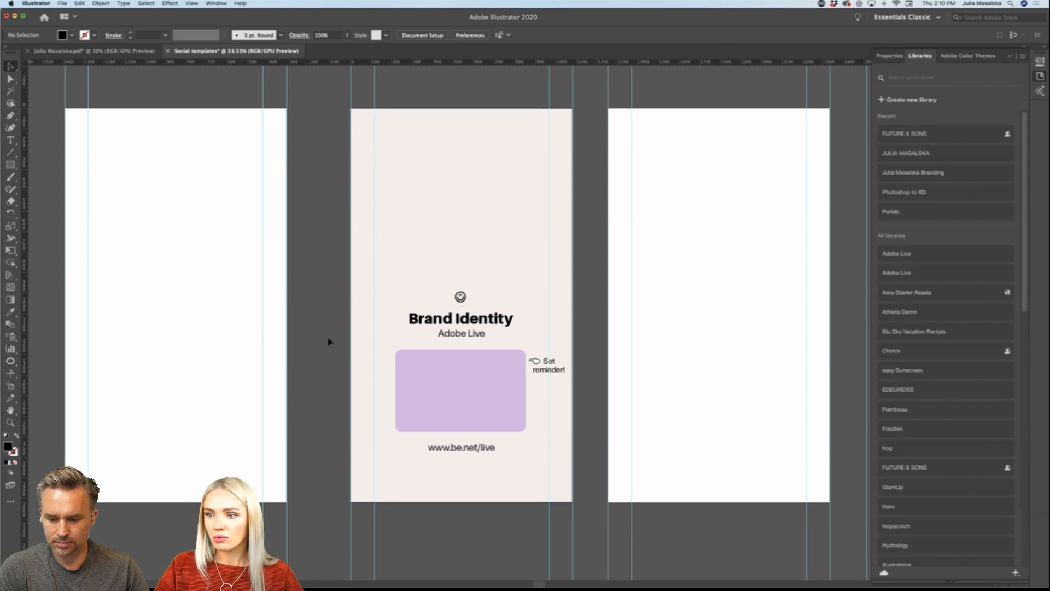
{"action": "left_click", "coordinate": [441, 209]}
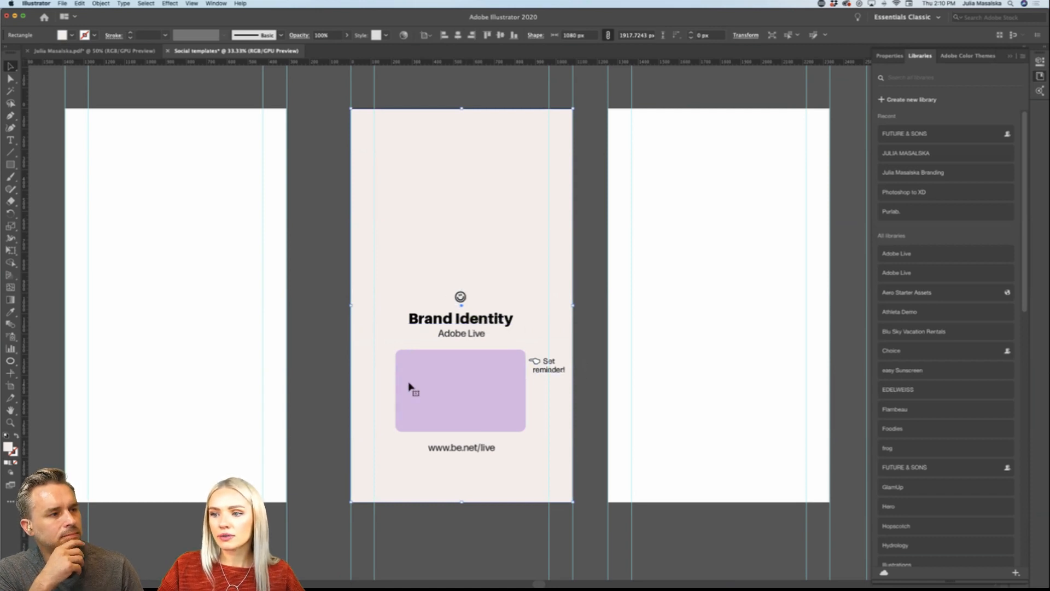
{"action": "left_click", "coordinate": [336, 382]}
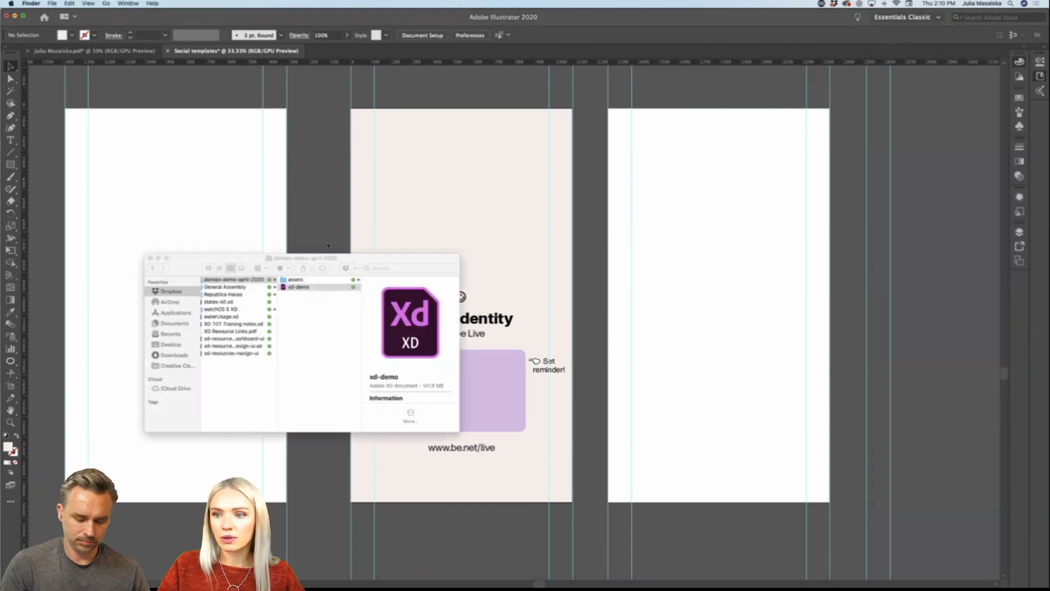
{"action": "left_click_drag", "start_coordinate": [374, 263], "coordinate": [0, 274]}
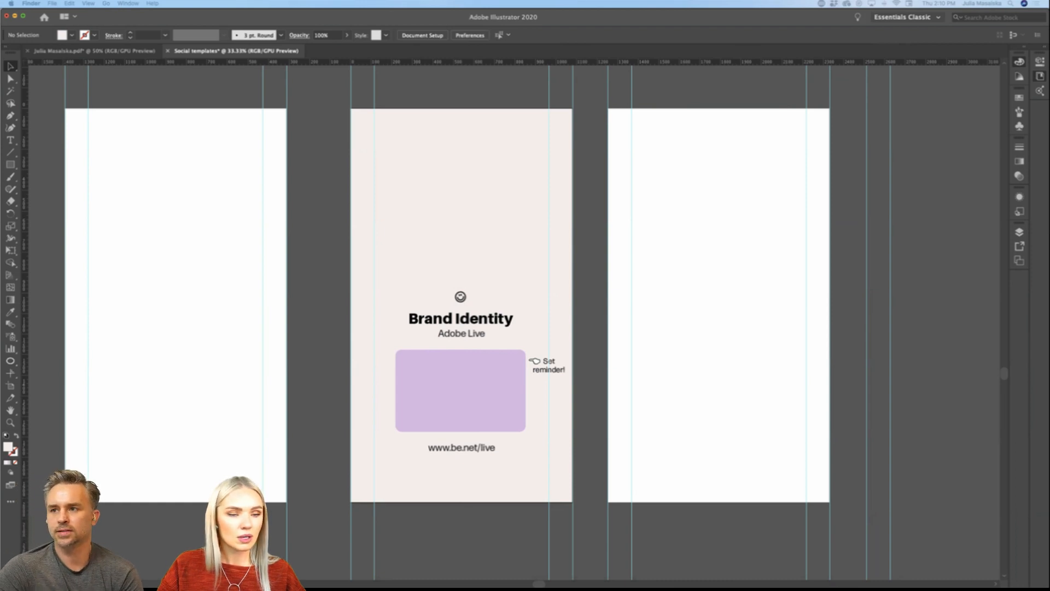
{"action": "left_click", "coordinate": [212, 341]}
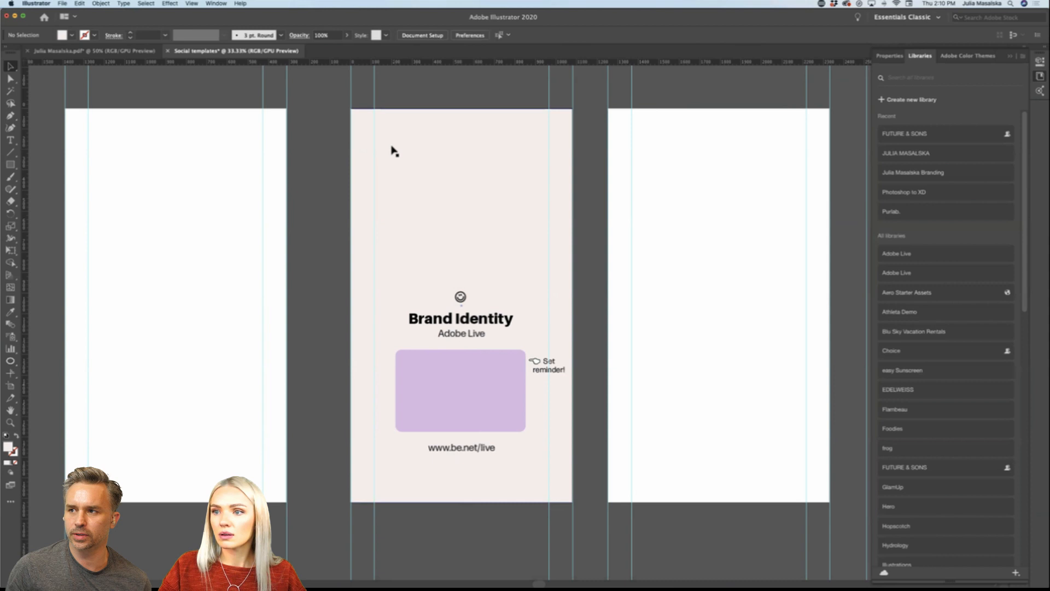
Step: Shorten the story's beige background from the top so that it starts just above the smiley
{"action": "left_click", "coordinate": [448, 132]}
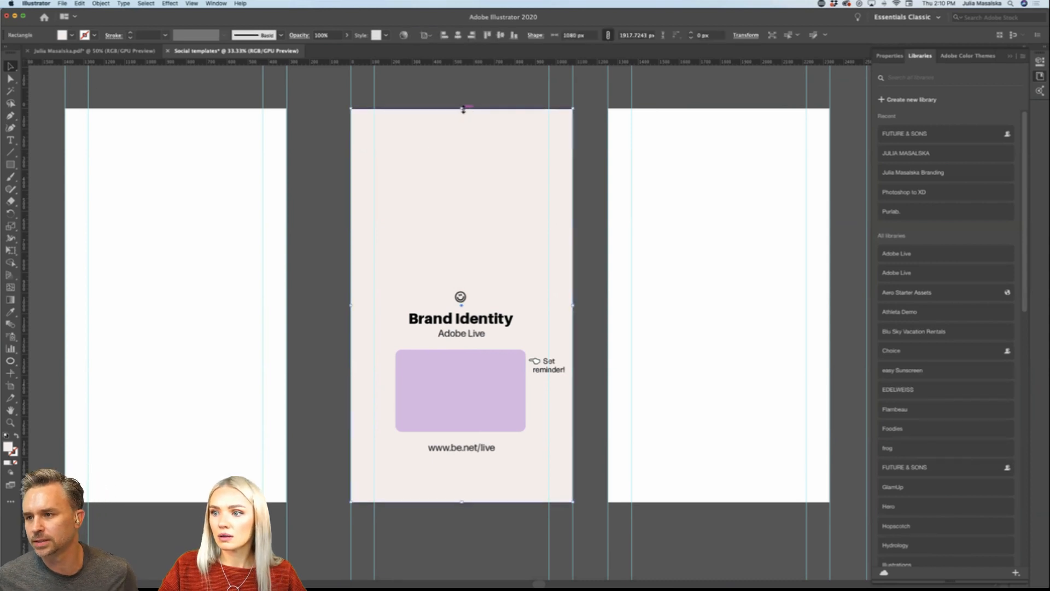
{"action": "left_click_drag", "start_coordinate": [461, 108], "coordinate": [462, 278]}
{"action": "left_click", "coordinate": [573, 284]}
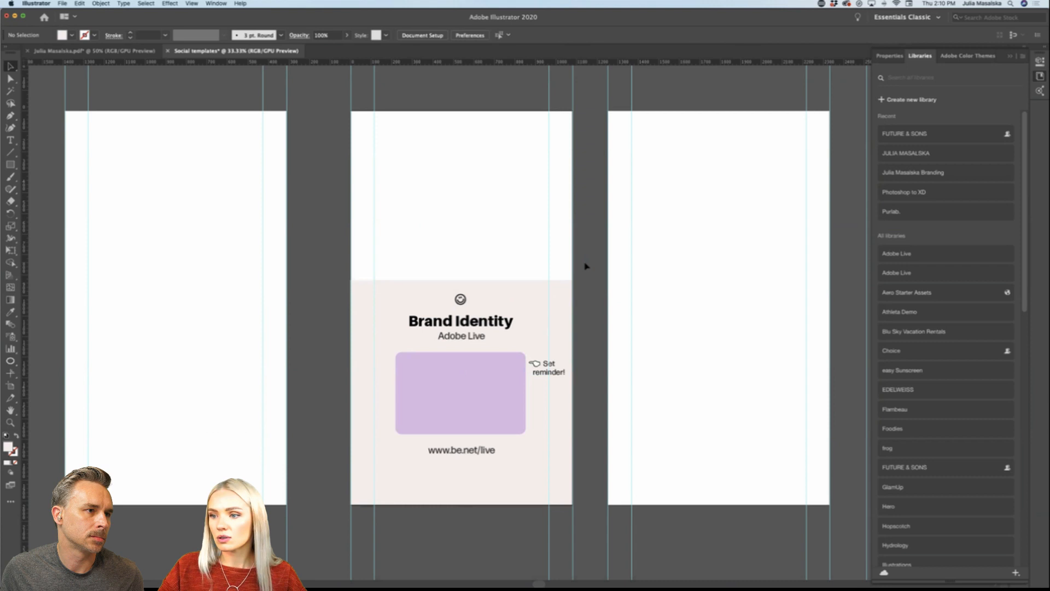
{"action": "scroll", "coordinate": [585, 266], "scroll_direction": "up", "scroll_amount": 1}
{"action": "scroll", "coordinate": [585, 266], "scroll_direction": "down", "scroll_amount": 2}
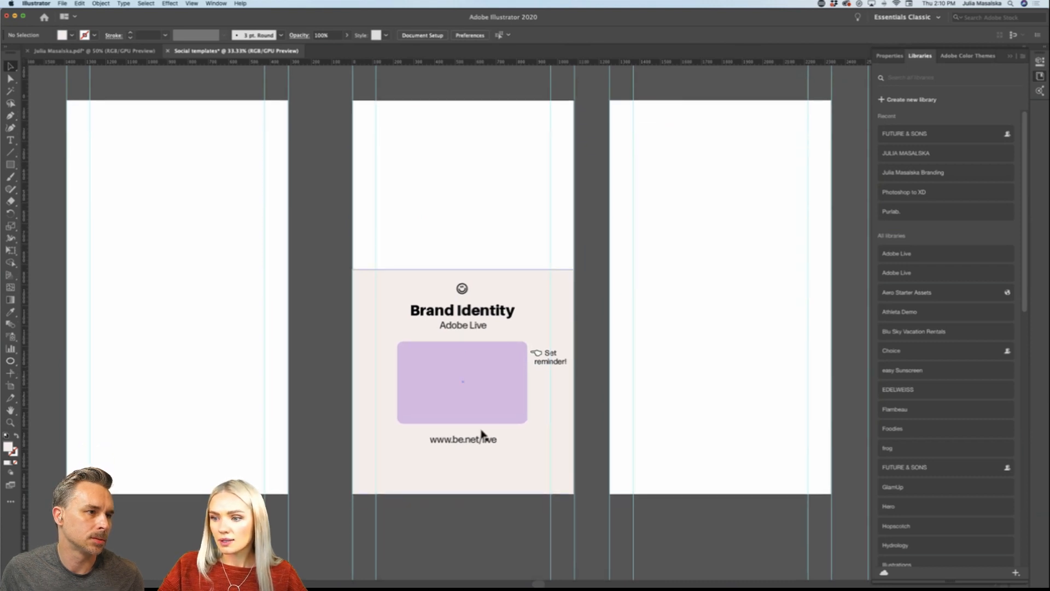
{"action": "scroll", "coordinate": [482, 435], "scroll_direction": "up", "scroll_amount": 1}
{"action": "scroll", "coordinate": [477, 433], "scroll_direction": "down", "scroll_amount": 1}
{"action": "left_click_drag", "start_coordinate": [467, 434], "coordinate": [468, 443]}
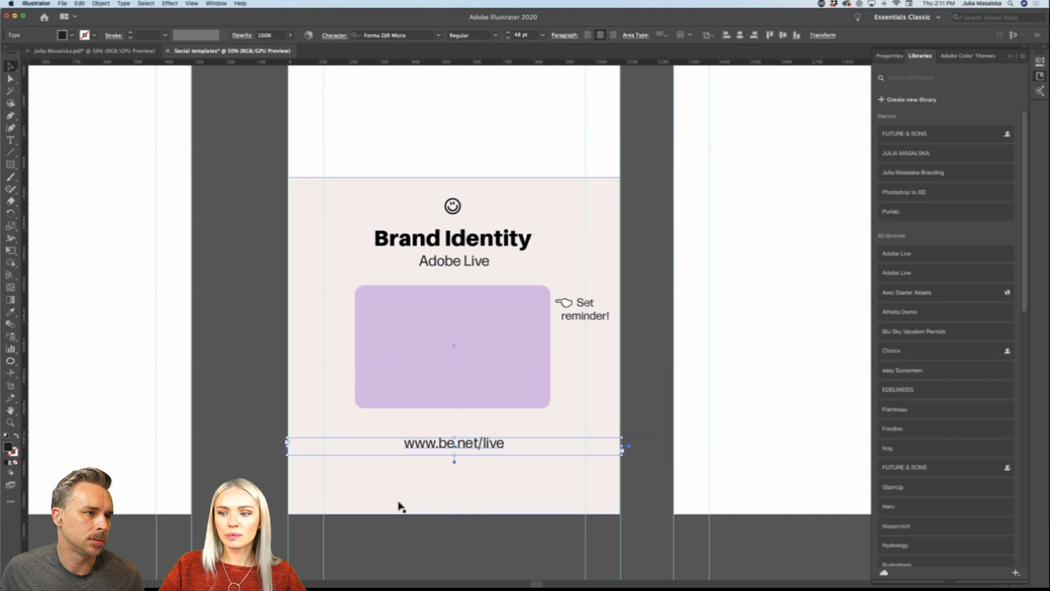
{"action": "scroll", "coordinate": [384, 482], "scroll_direction": "down", "scroll_amount": 4}
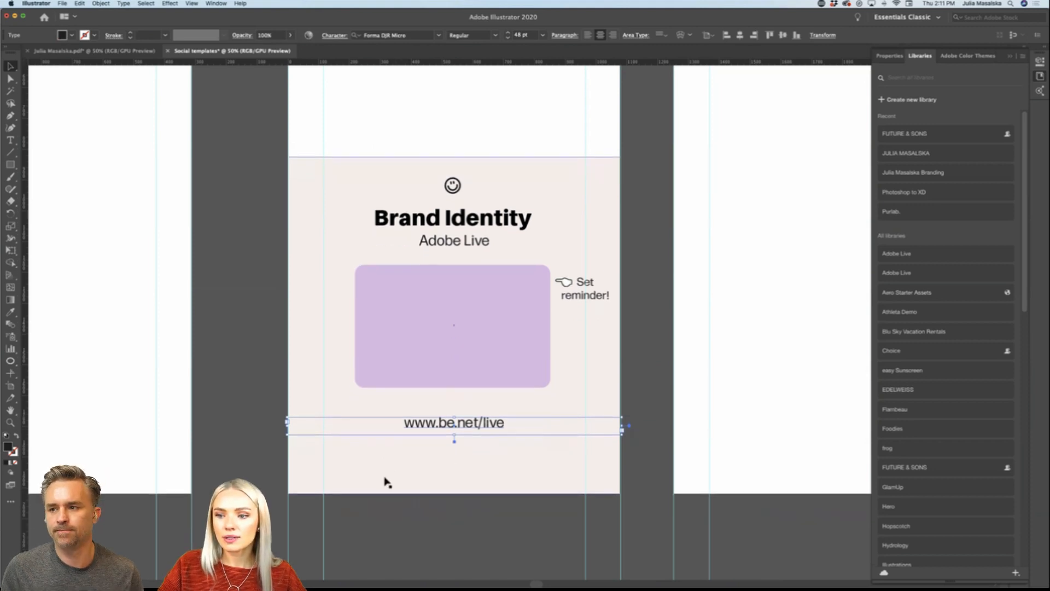
{"action": "scroll", "coordinate": [384, 481], "scroll_direction": "down", "scroll_amount": 1}
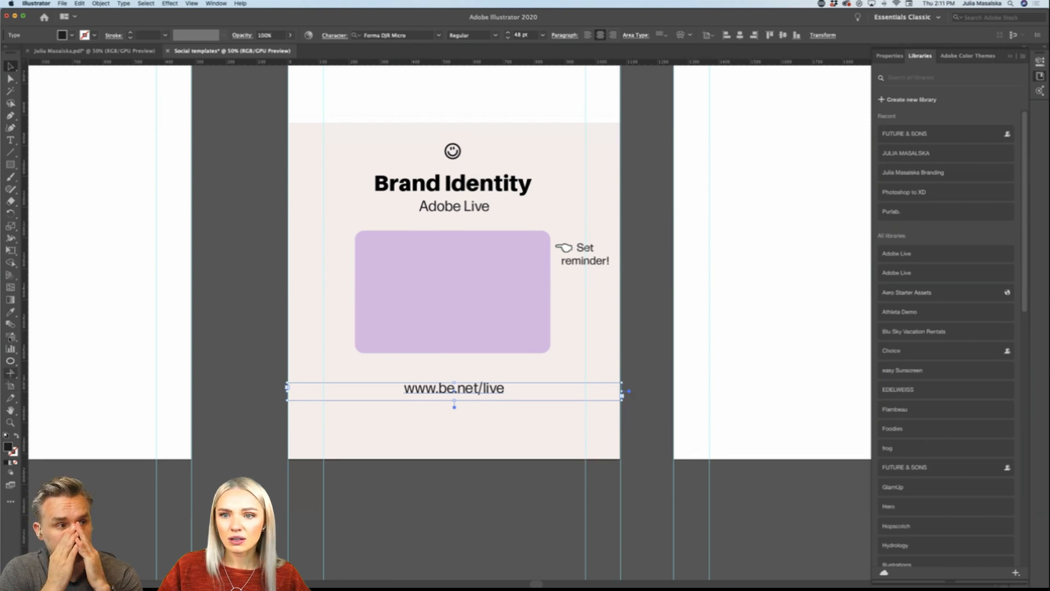
Step: Draw a black rectangle about 87 px wide beside the story's lower-left corner and set its height to 150 px
{"action": "left_click", "coordinate": [10, 165]}
{"action": "mouse_move", "coordinate": [258, 411]}
{"action": "left_mouse_down"}
{"action": "mouse_move", "coordinate": [287, 454]}
{"action": "mouse_move", "coordinate": [286, 481]}
{"action": "left_mouse_up"}
{"action": "left_click", "coordinate": [889, 56]}
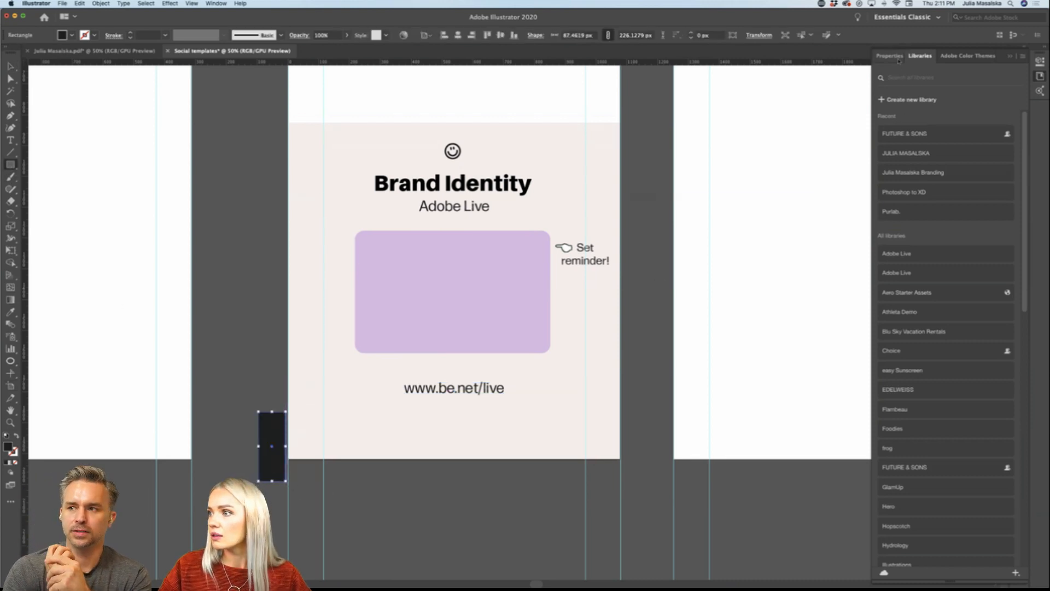
{"action": "left_click", "coordinate": [987, 114]}
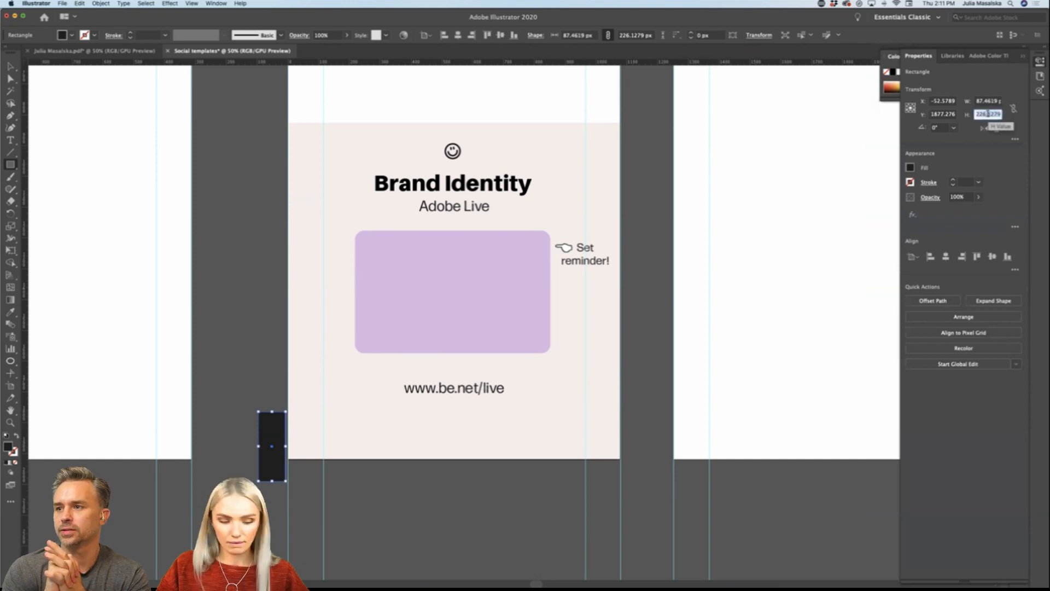
{"action": "type", "text": "150"}
{"action": "key", "text": "Return"}
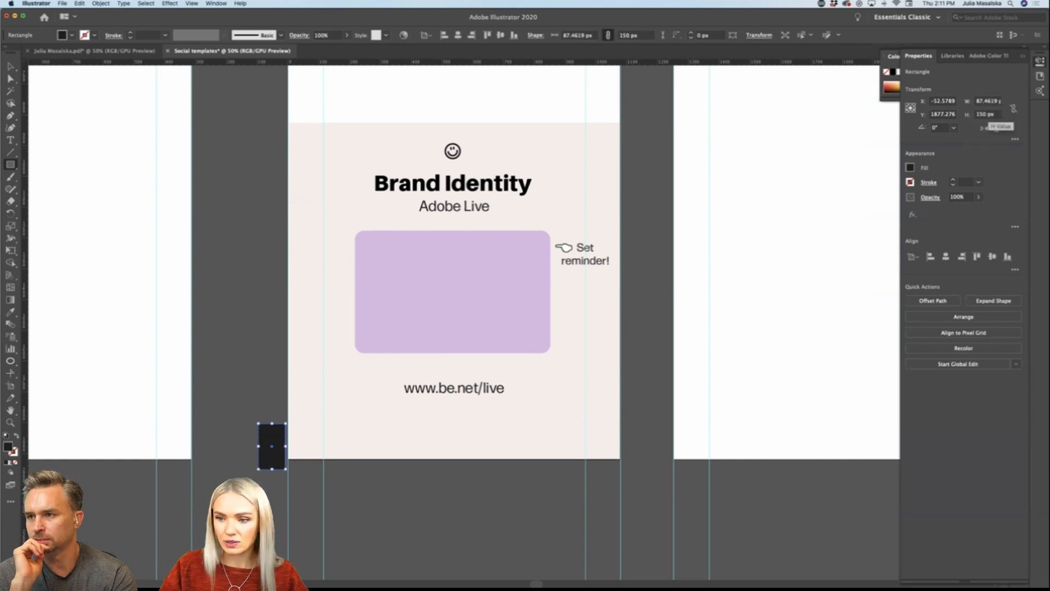
Step: Align the black rectangle with the story's bottom edge and add a horizontal guide along the rectangle's top edge
{"action": "left_click", "coordinate": [13, 70]}
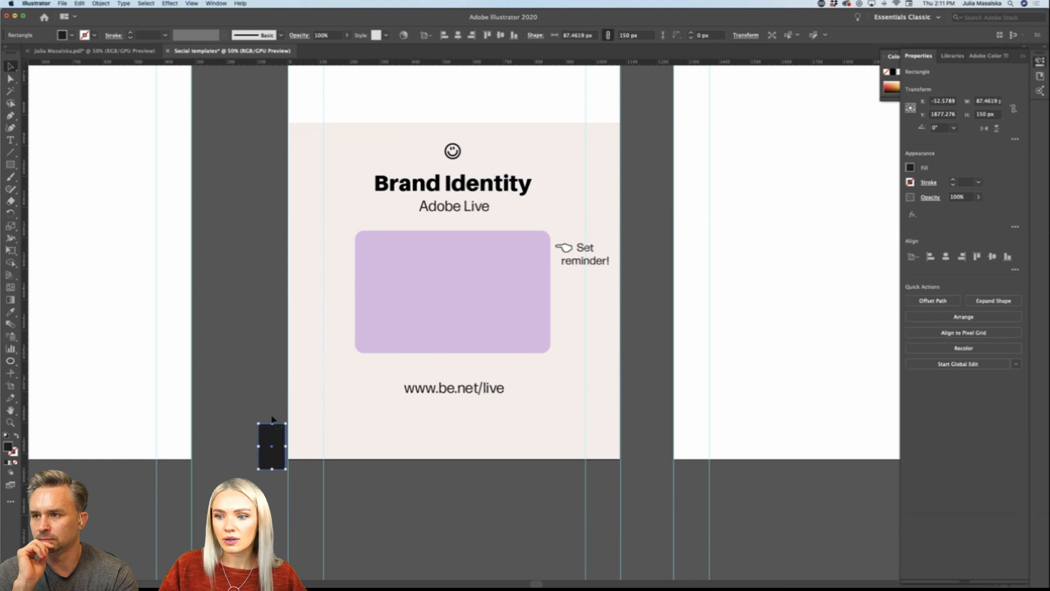
{"action": "left_click_drag", "start_coordinate": [275, 453], "coordinate": [302, 442]}
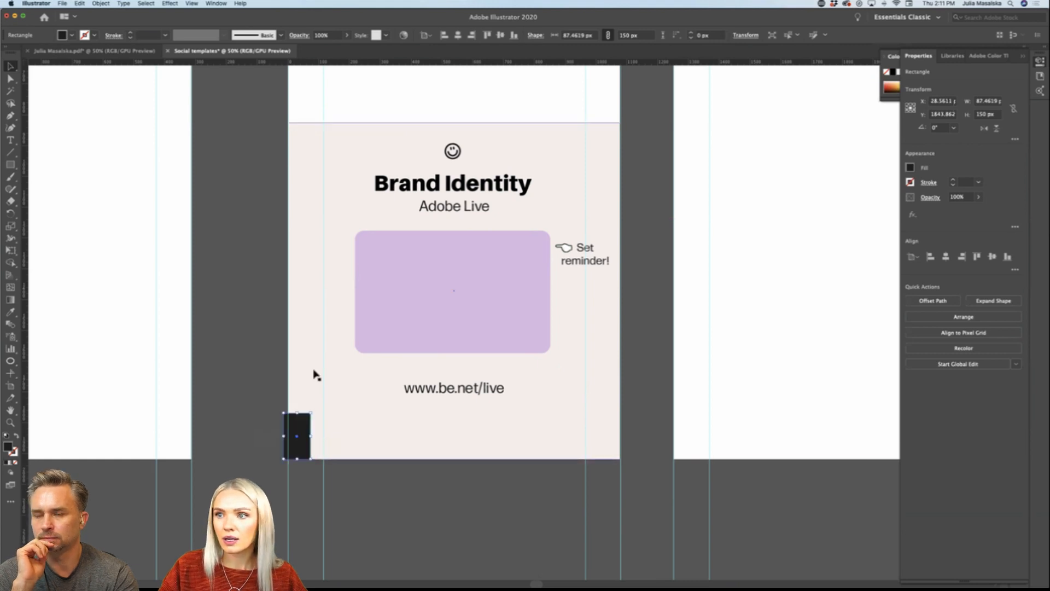
{"action": "left_click_drag", "start_coordinate": [374, 62], "coordinate": [394, 417]}
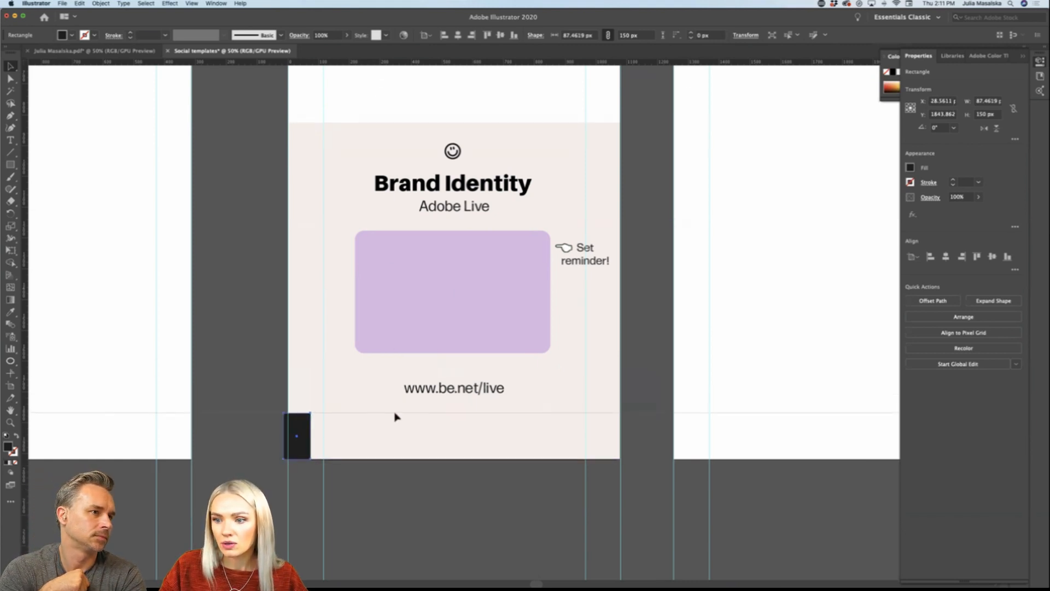
Step: Delete the black measuring rectangle at the story's lower-left corner, keeping the horizontal guide
{"action": "left_click", "coordinate": [391, 521]}
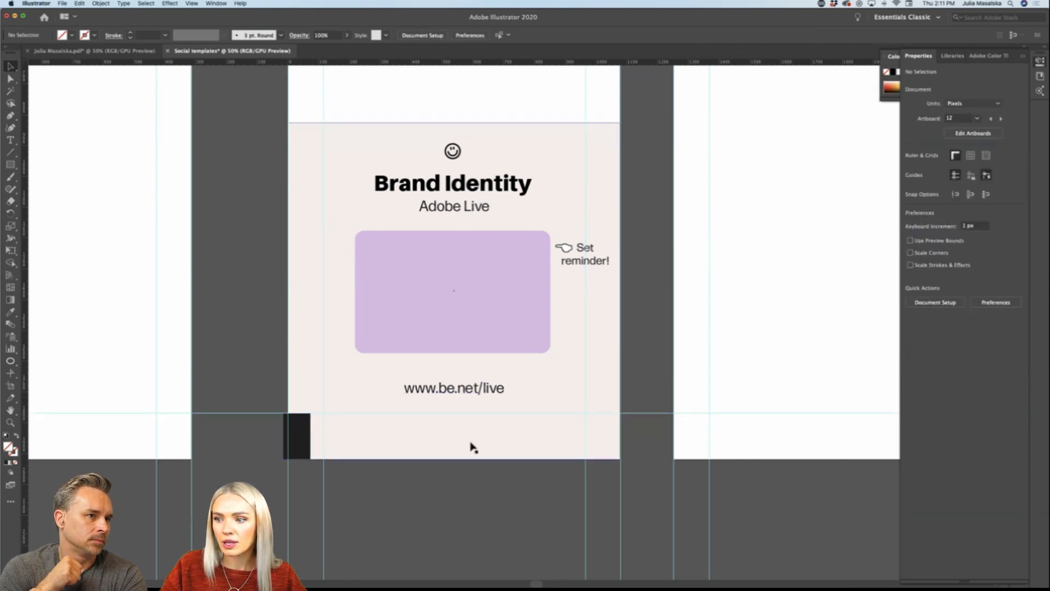
{"action": "left_click", "coordinate": [287, 427]}
{"action": "key", "text": "Delete"}
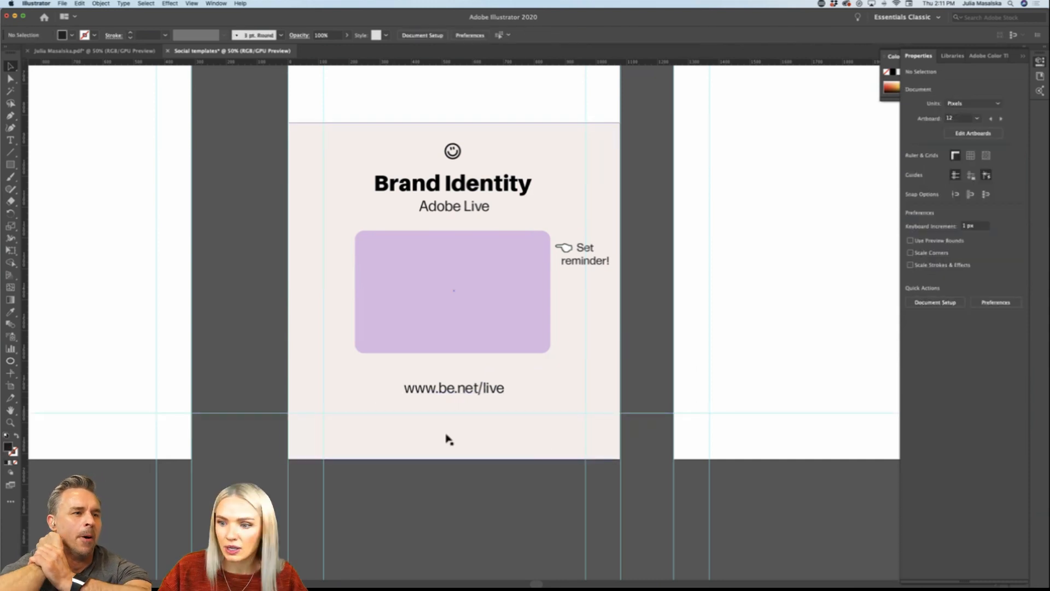
{"action": "left_click_drag", "start_coordinate": [476, 398], "coordinate": [476, 391]}
{"action": "scroll", "coordinate": [483, 494], "scroll_direction": "up", "scroll_amount": 2}
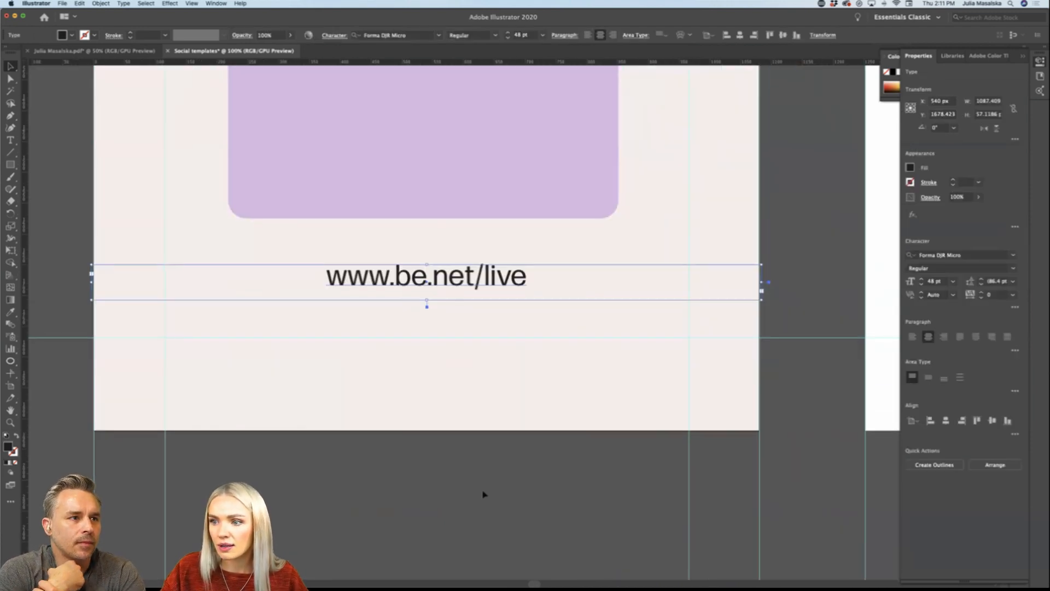
{"action": "scroll", "coordinate": [470, 465], "scroll_direction": "up", "scroll_amount": 1}
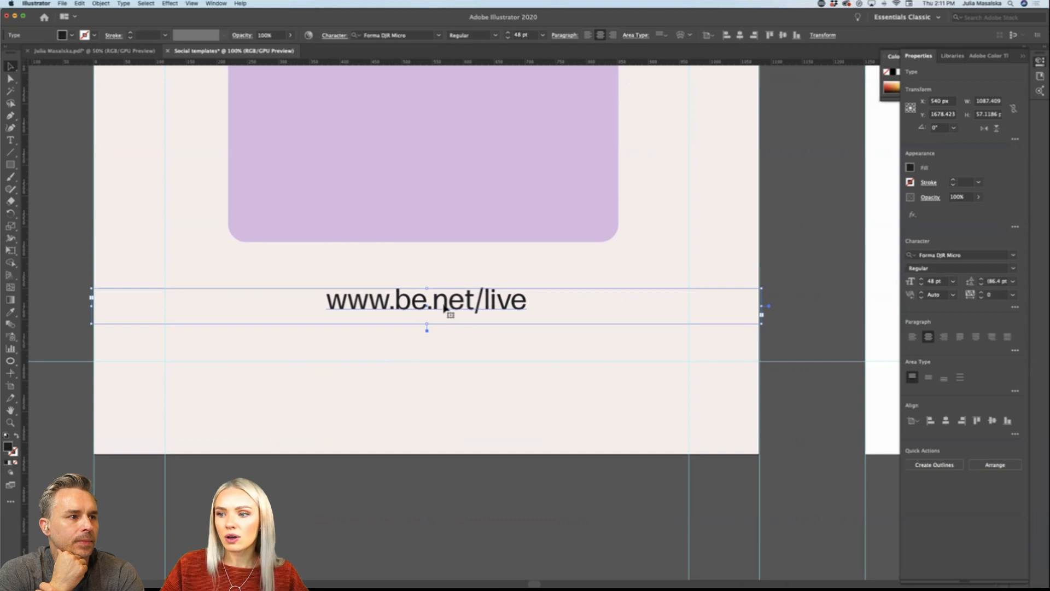
{"action": "left_click_drag", "start_coordinate": [446, 307], "coordinate": [446, 309]}
{"action": "left_click", "coordinate": [466, 497]}
{"action": "scroll", "coordinate": [466, 497], "scroll_direction": "down", "scroll_amount": 3}
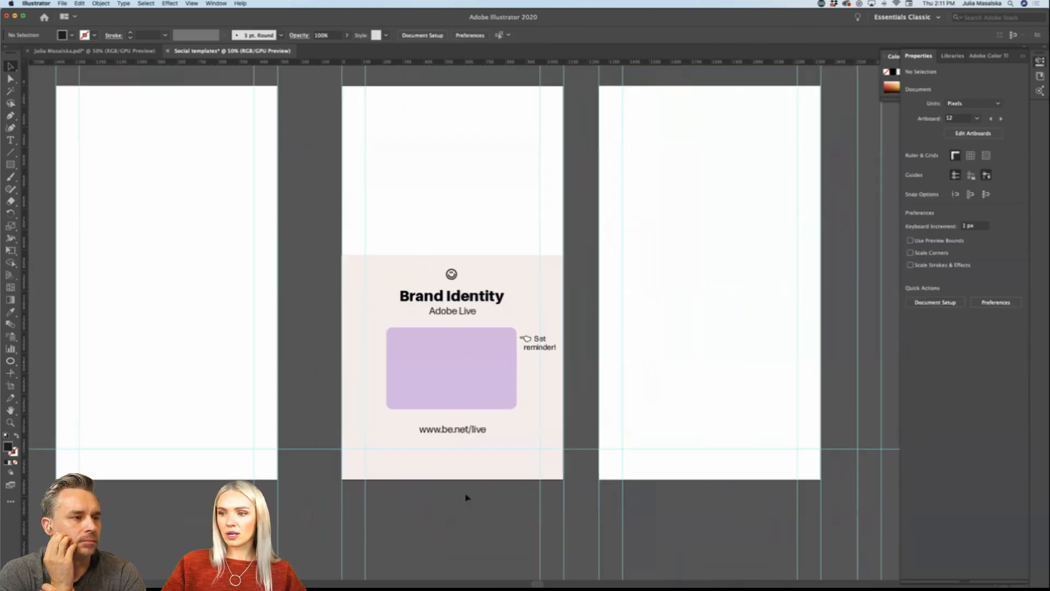
Step: Move the "Brand Identity" title and the "Adobe Live" subtitle slightly up, closer to the smiley
{"action": "left_click_drag", "start_coordinate": [455, 294], "coordinate": [466, 313]}
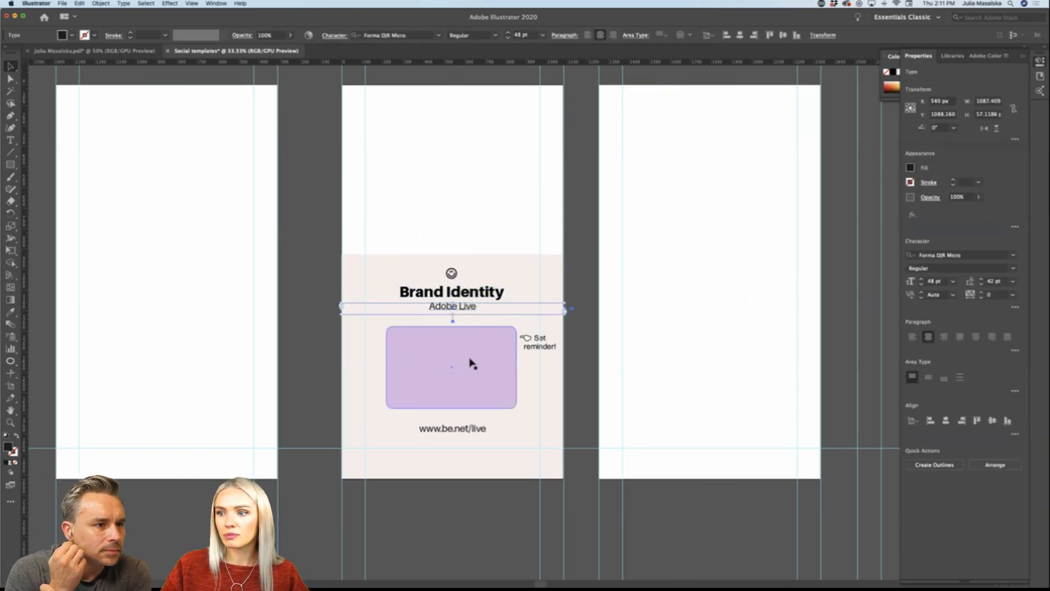
{"action": "left_click", "coordinate": [567, 422]}
{"action": "scroll", "coordinate": [474, 370], "scroll_direction": "up", "scroll_amount": 2}
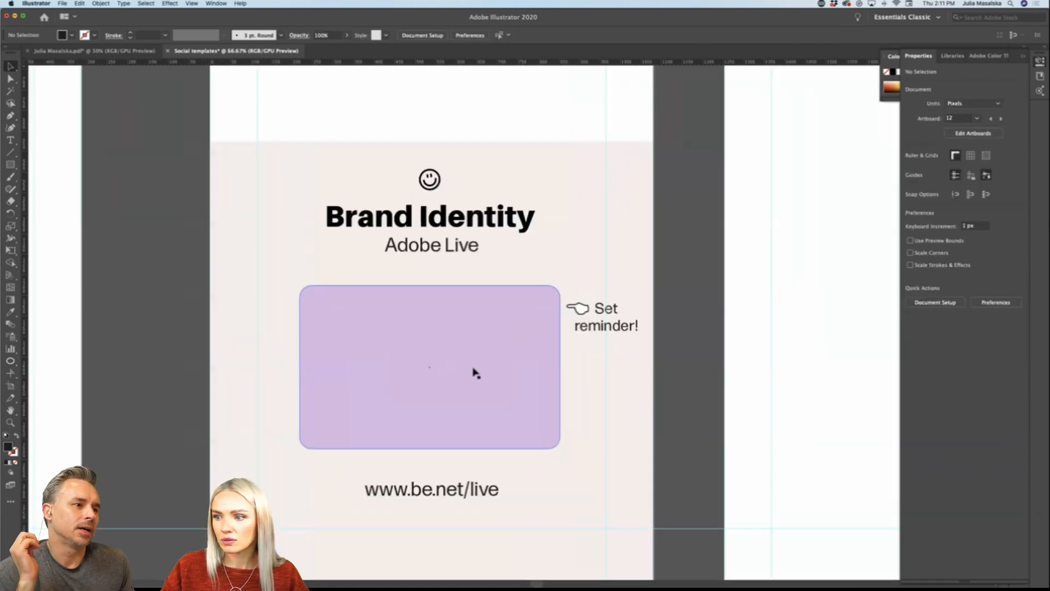
{"action": "scroll", "coordinate": [676, 397], "scroll_direction": "down", "scroll_amount": 1}
{"action": "scroll", "coordinate": [679, 397], "scroll_direction": "down", "scroll_amount": 1}
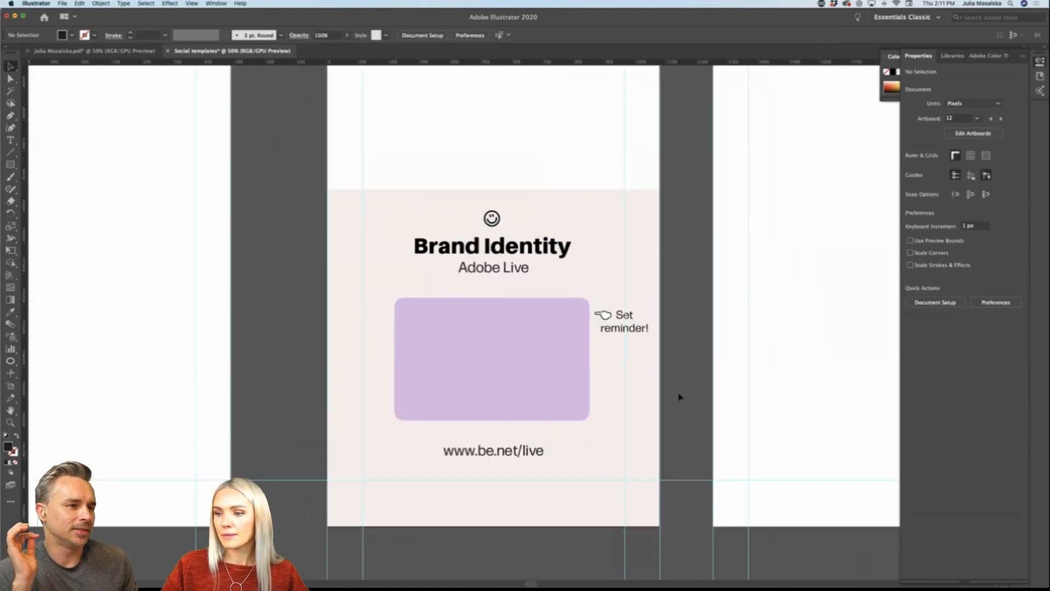
{"action": "scroll", "coordinate": [680, 397], "scroll_direction": "up", "scroll_amount": 2}
{"action": "scroll", "coordinate": [680, 397], "scroll_direction": "down", "scroll_amount": 3}
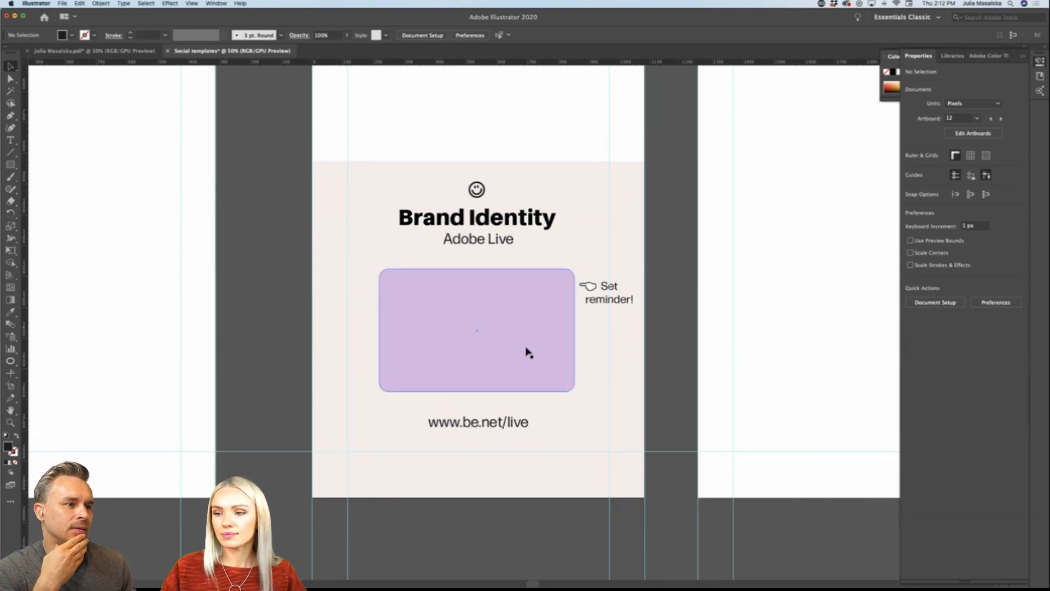
{"action": "left_click", "coordinate": [511, 427]}
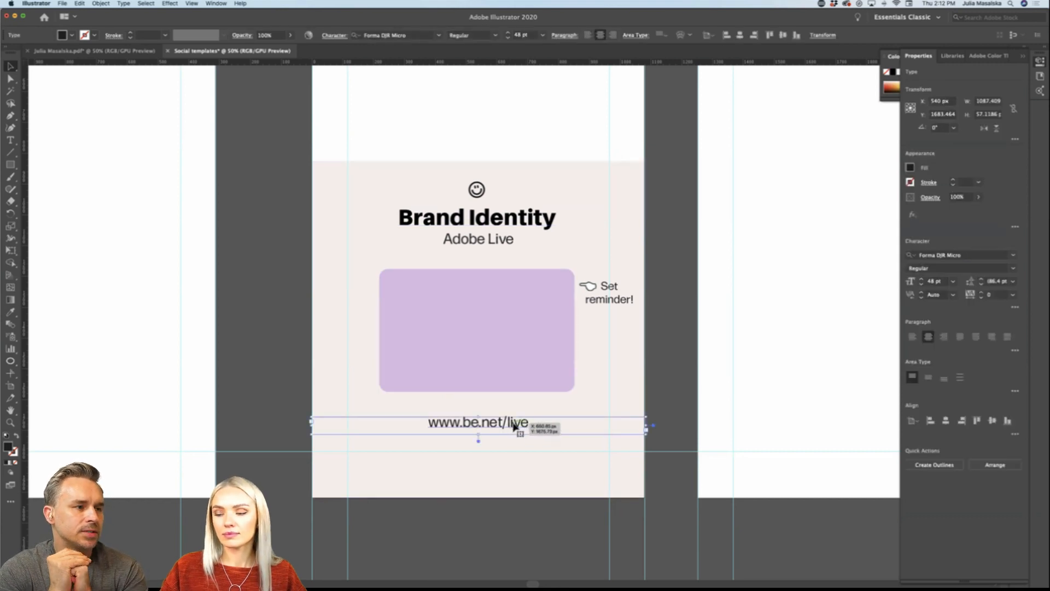
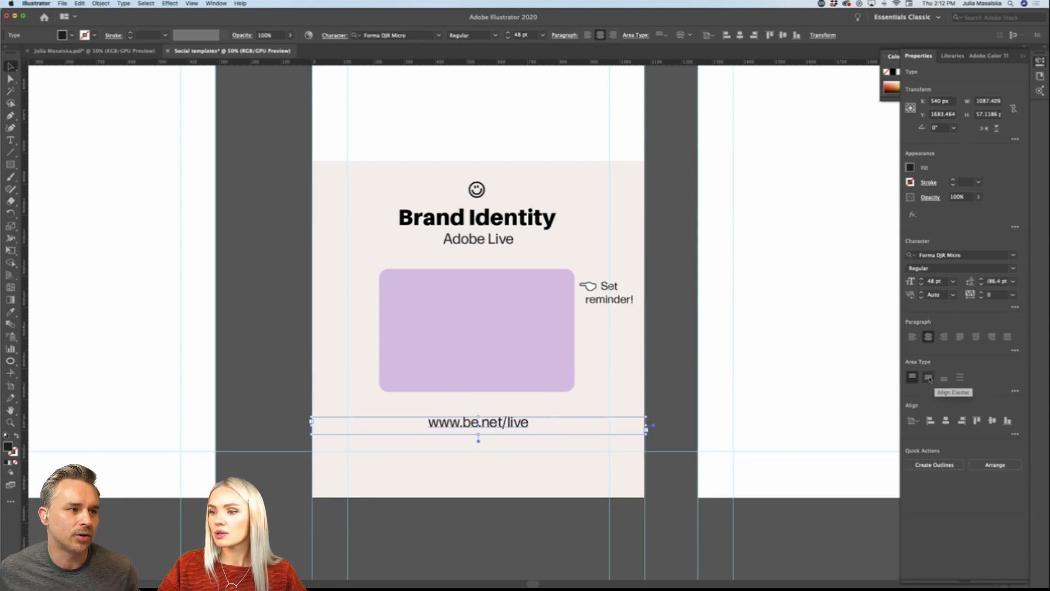
{"action": "left_click", "coordinate": [928, 378]}
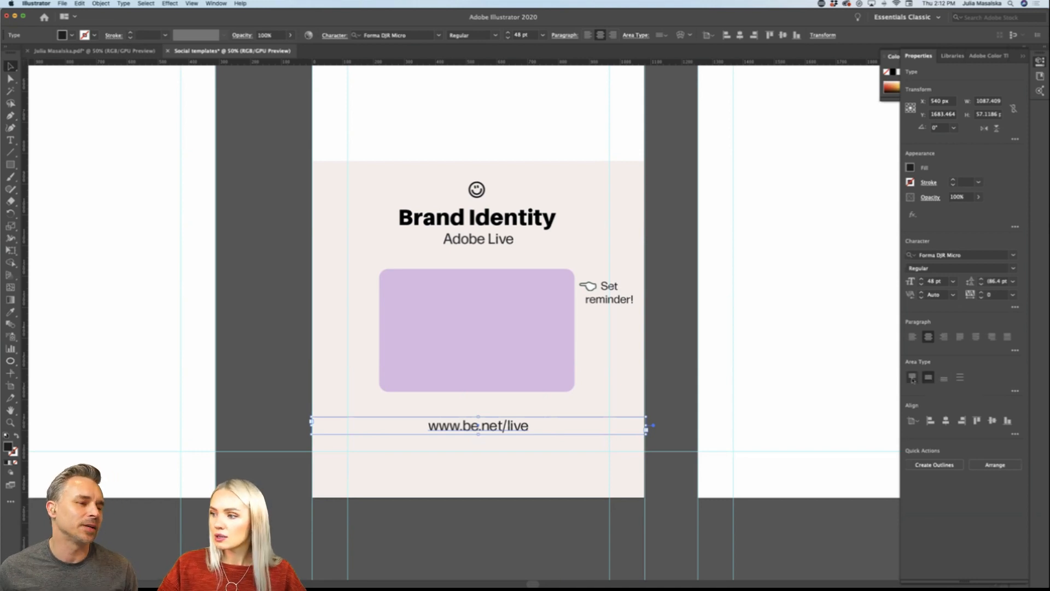
{"action": "left_click", "coordinate": [911, 377]}
{"action": "left_click", "coordinate": [928, 377]}
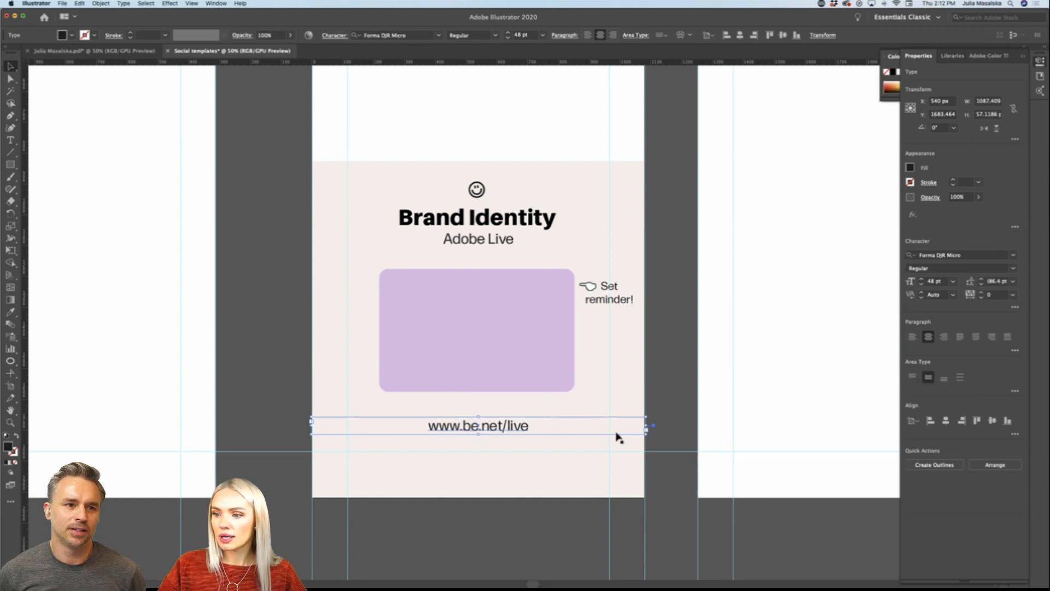
{"action": "mouse_move", "coordinate": [502, 430]}
{"action": "left_mouse_down"}
{"action": "mouse_move", "coordinate": [502, 410]}
{"action": "mouse_move", "coordinate": [502, 432]}
{"action": "left_mouse_up"}
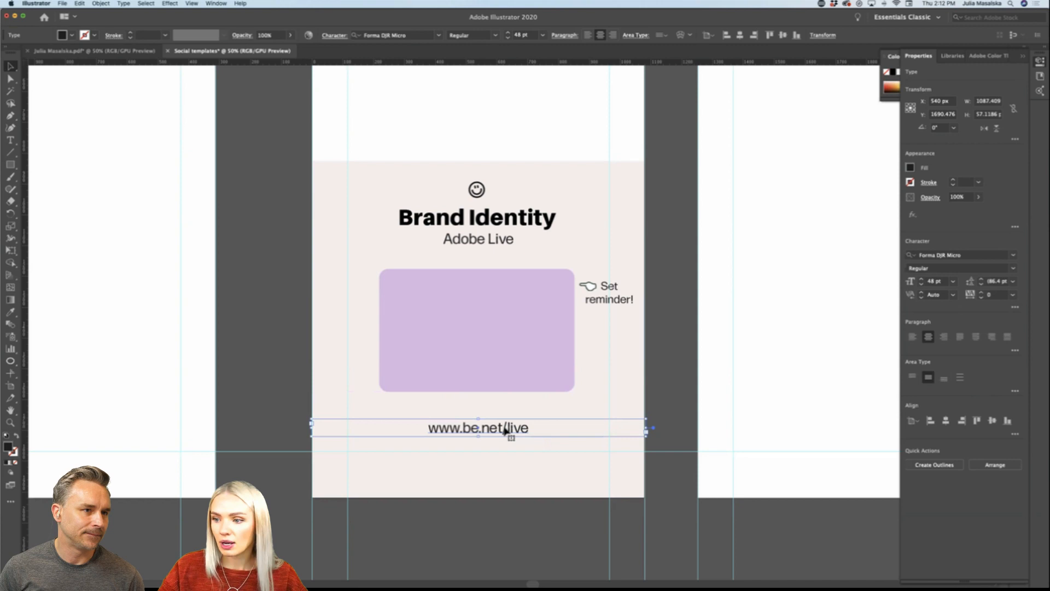
{"action": "left_click_drag", "start_coordinate": [505, 430], "coordinate": [506, 422]}
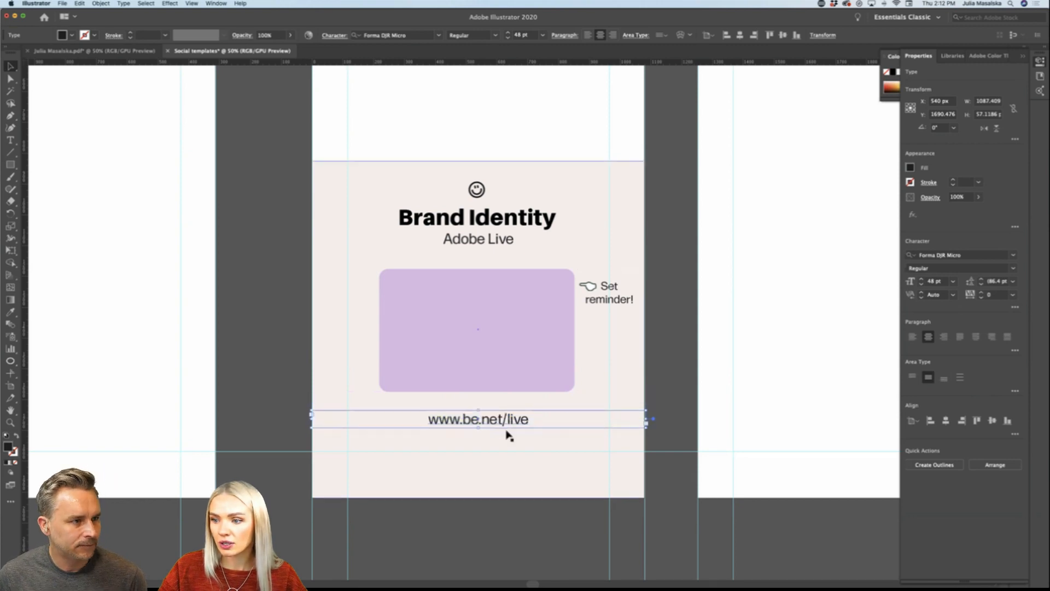
{"action": "left_click", "coordinate": [503, 537]}
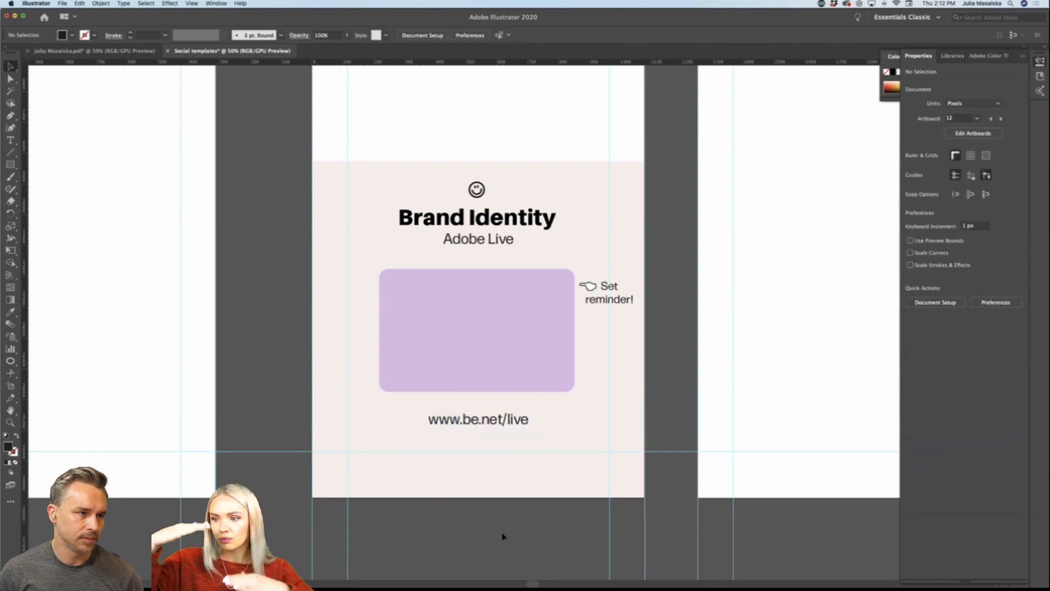
Step: Extend the light pink background rectangle upward to fill the full height of the middle artboard
{"action": "key", "text": "super+minus"}
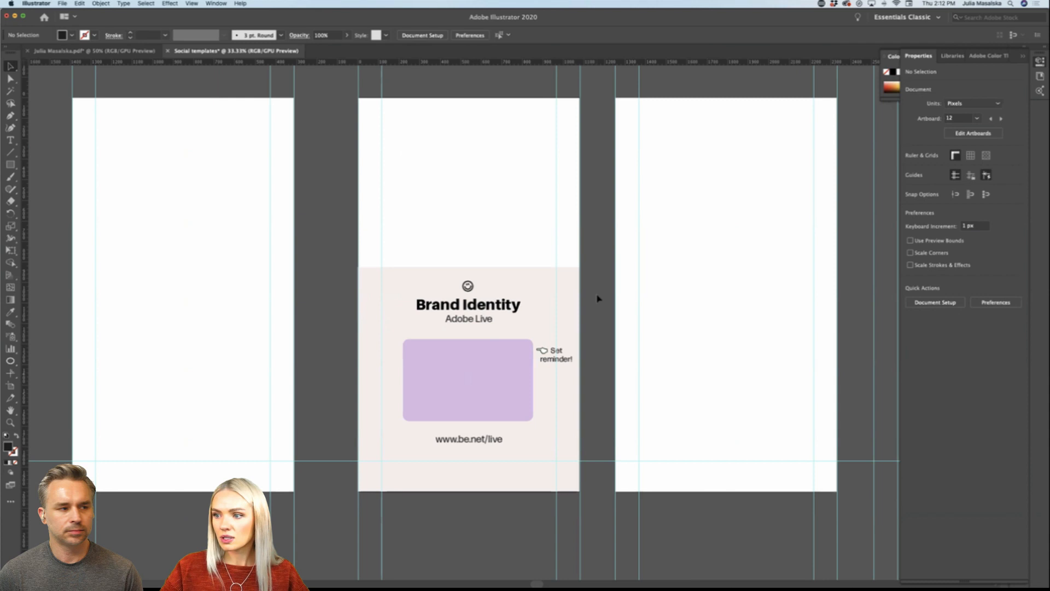
{"action": "scroll", "coordinate": [599, 297], "scroll_direction": "right", "scroll_amount": 2}
{"action": "scroll", "coordinate": [591, 300], "scroll_direction": "up", "scroll_amount": 2}
{"action": "left_click", "coordinate": [492, 295]}
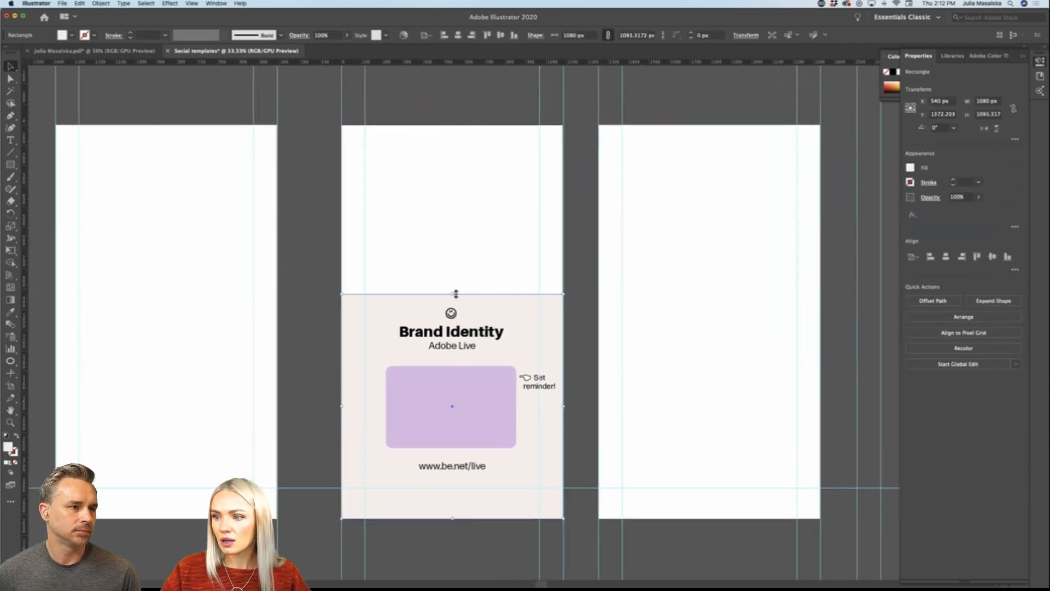
{"action": "left_click_drag", "start_coordinate": [454, 294], "coordinate": [476, 126]}
{"action": "left_click", "coordinate": [573, 280]}
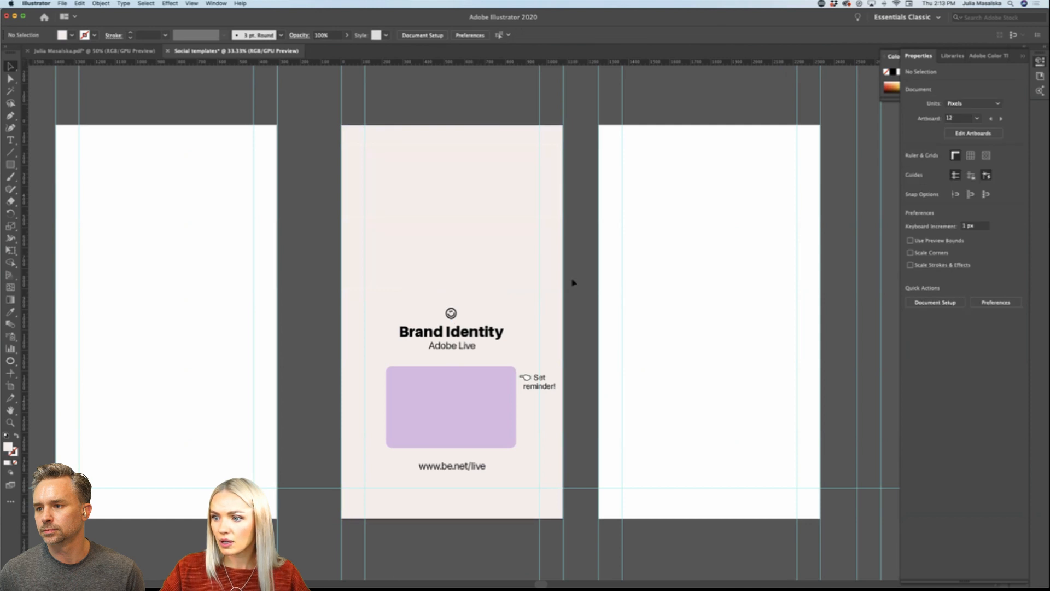
{"action": "left_click", "coordinate": [477, 162]}
{"action": "scroll", "coordinate": [477, 163], "scroll_direction": "up", "scroll_amount": 1}
{"action": "left_click", "coordinate": [574, 284]}
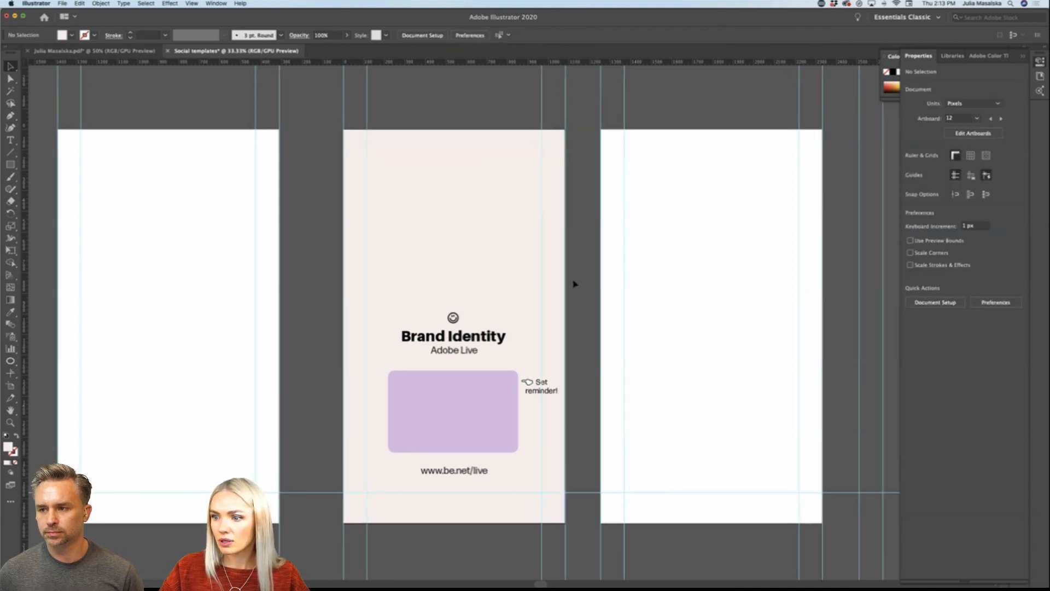
Step: Bring in the Spark "Getting Started" banner image, place it at the top of the middle artboard and scale it to about the artboard's width
{"action": "scroll", "coordinate": [574, 284], "scroll_direction": "left", "scroll_amount": 3}
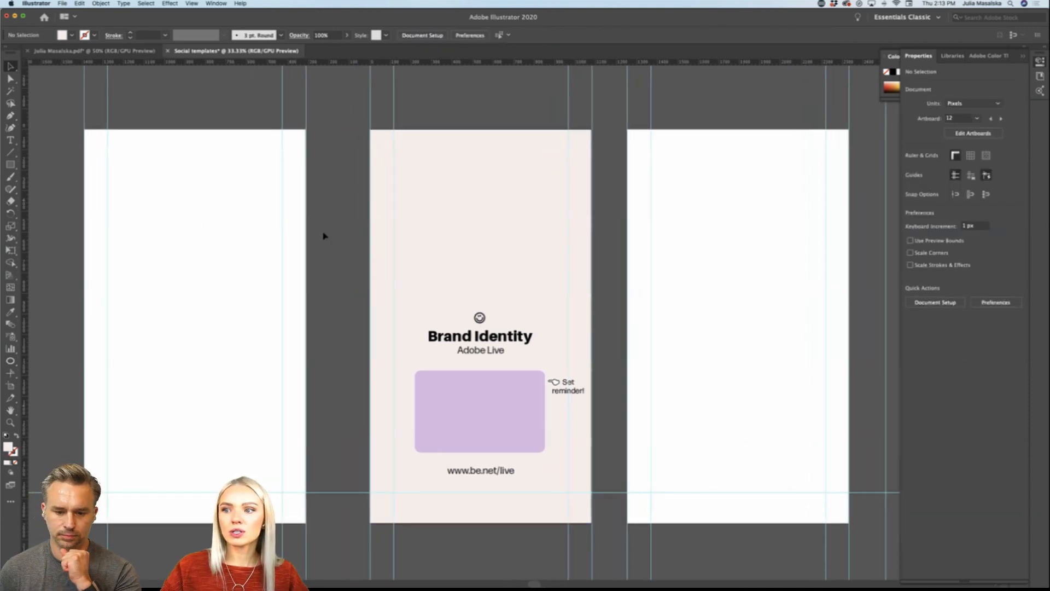
{"action": "scroll", "coordinate": [324, 234], "scroll_direction": "left", "scroll_amount": 5}
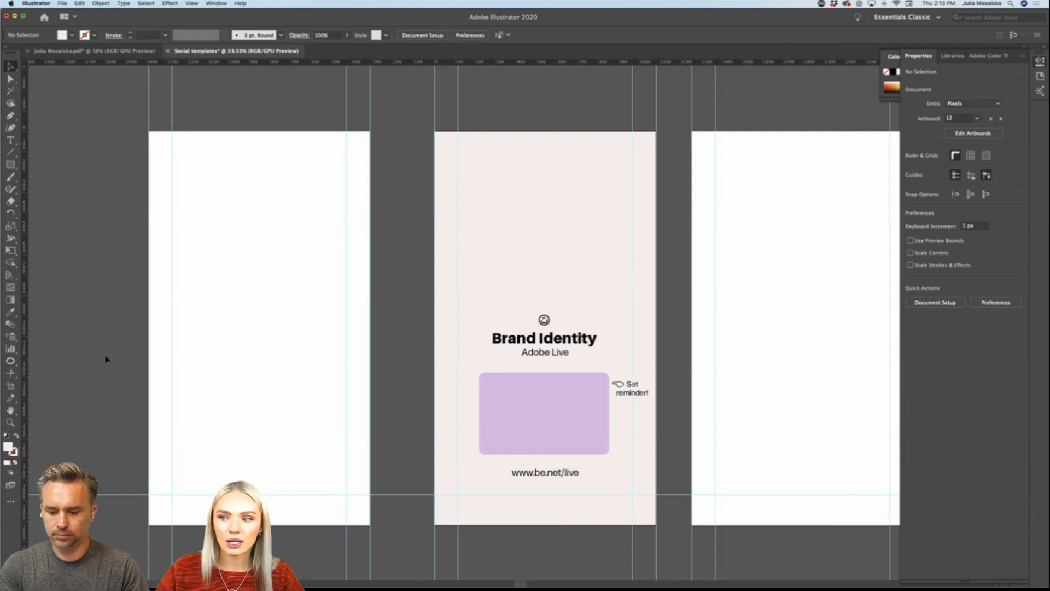
{"action": "scroll", "coordinate": [106, 359], "scroll_direction": "left", "scroll_amount": 2}
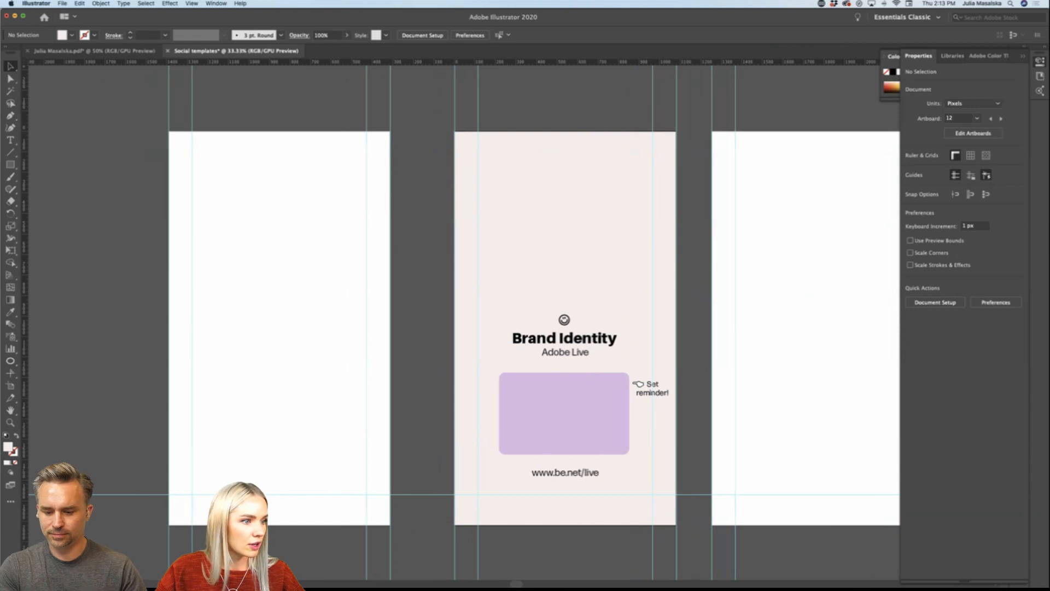
{"action": "key", "text": "super+Tab"}
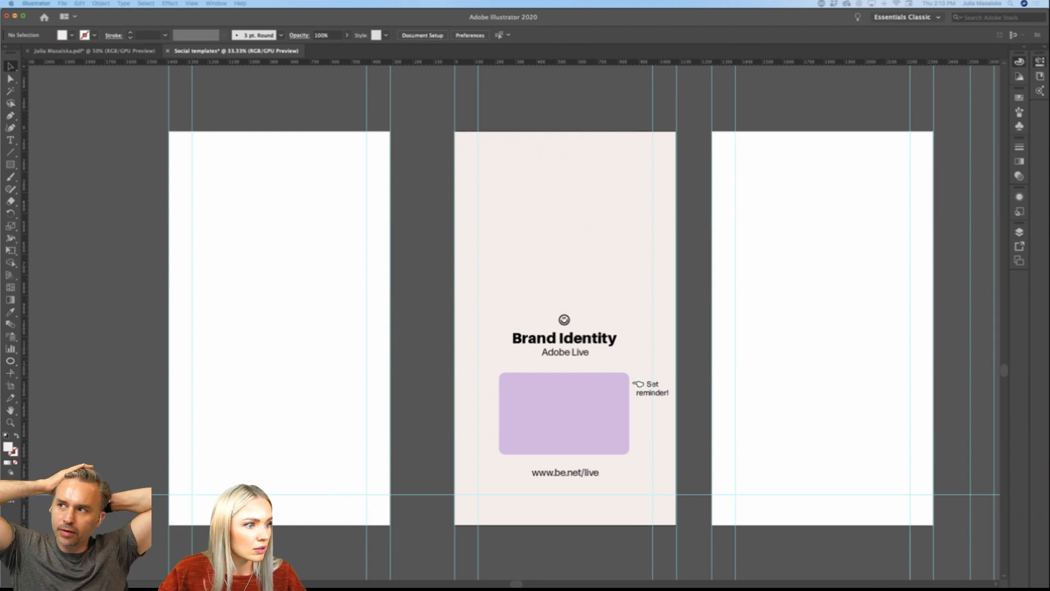
{"action": "left_click_drag", "start_coordinate": [213, 323], "coordinate": [119, 327]}
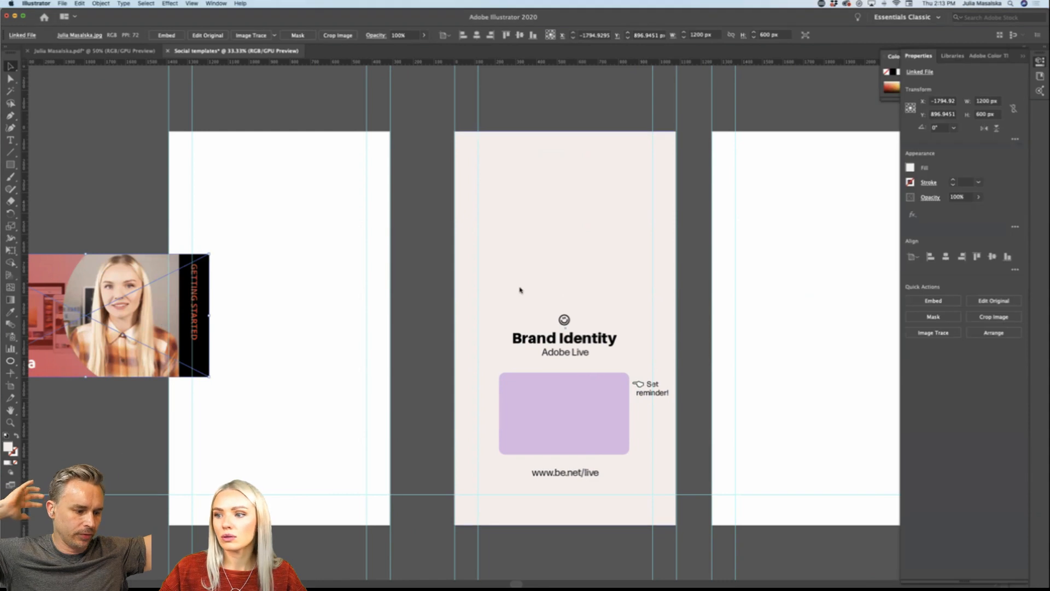
{"action": "left_click_drag", "start_coordinate": [205, 290], "coordinate": [572, 193]}
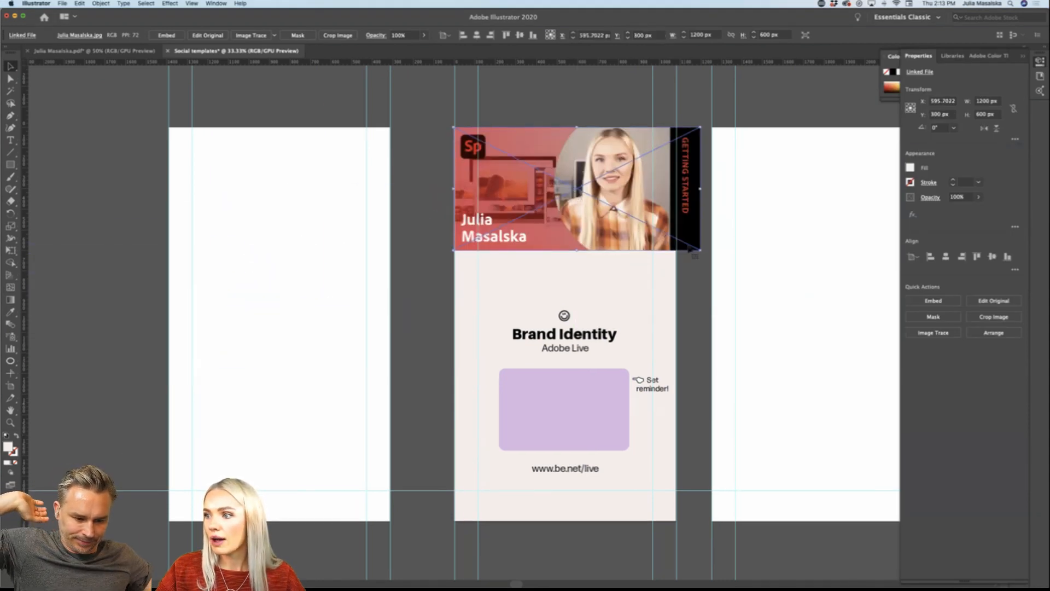
{"action": "left_click_drag", "start_coordinate": [700, 250], "coordinate": [676, 239]}
{"action": "scroll", "coordinate": [681, 245], "scroll_direction": "up", "scroll_amount": 2}
{"action": "left_click", "coordinate": [686, 299]}
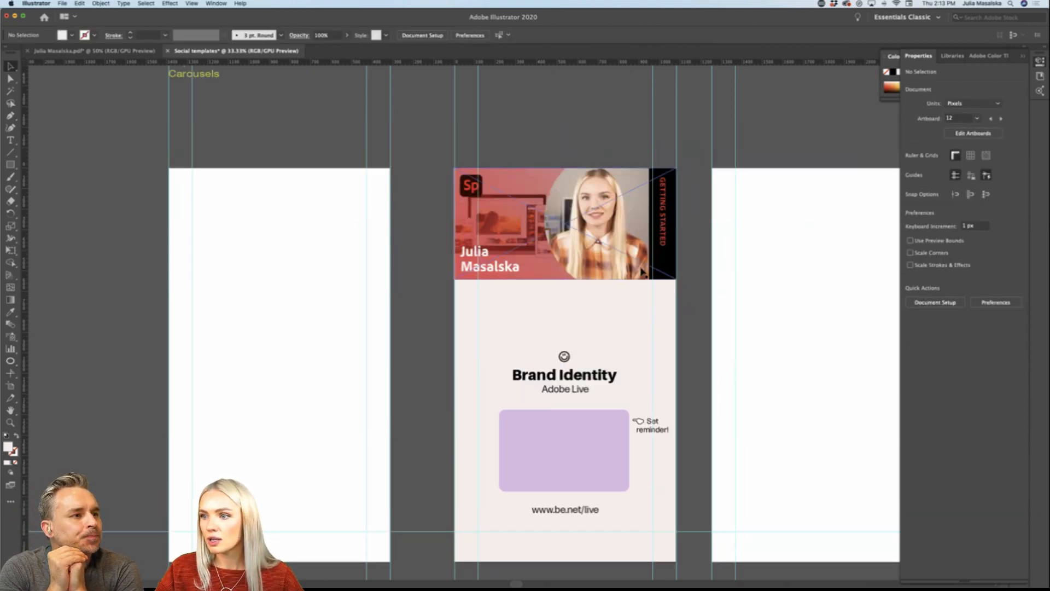
Step: Move the banner image down and scale it smaller so it sits centred with a margin inside the artboard
{"action": "scroll", "coordinate": [643, 272], "scroll_direction": "up", "scroll_amount": 2}
{"action": "scroll", "coordinate": [642, 273], "scroll_direction": "down", "scroll_amount": 3}
{"action": "scroll", "coordinate": [641, 276], "scroll_direction": "right", "scroll_amount": 3}
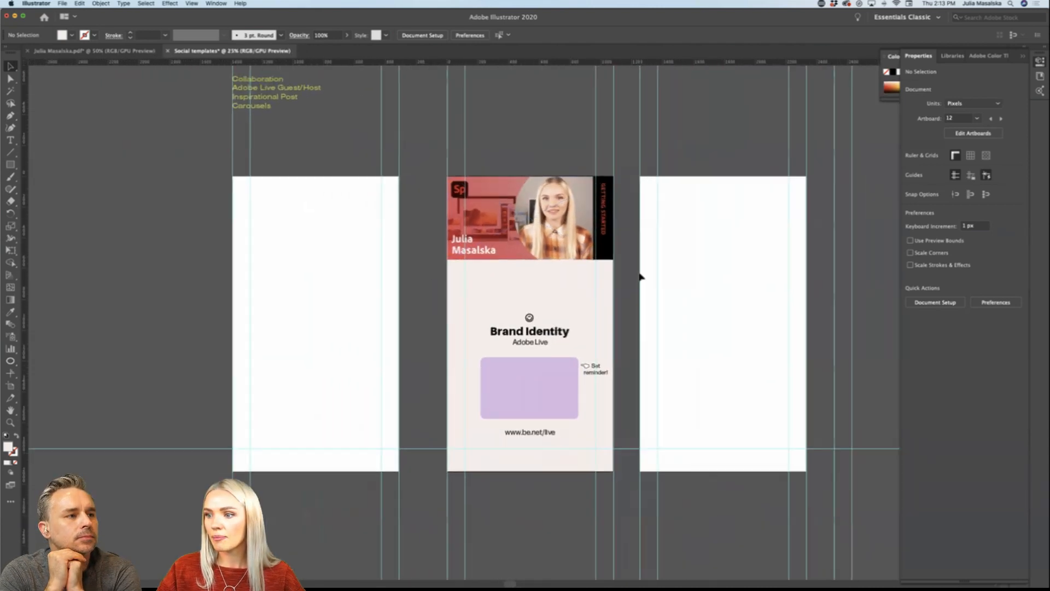
{"action": "scroll", "coordinate": [629, 295], "scroll_direction": "right", "scroll_amount": 2}
{"action": "left_click", "coordinate": [578, 263]}
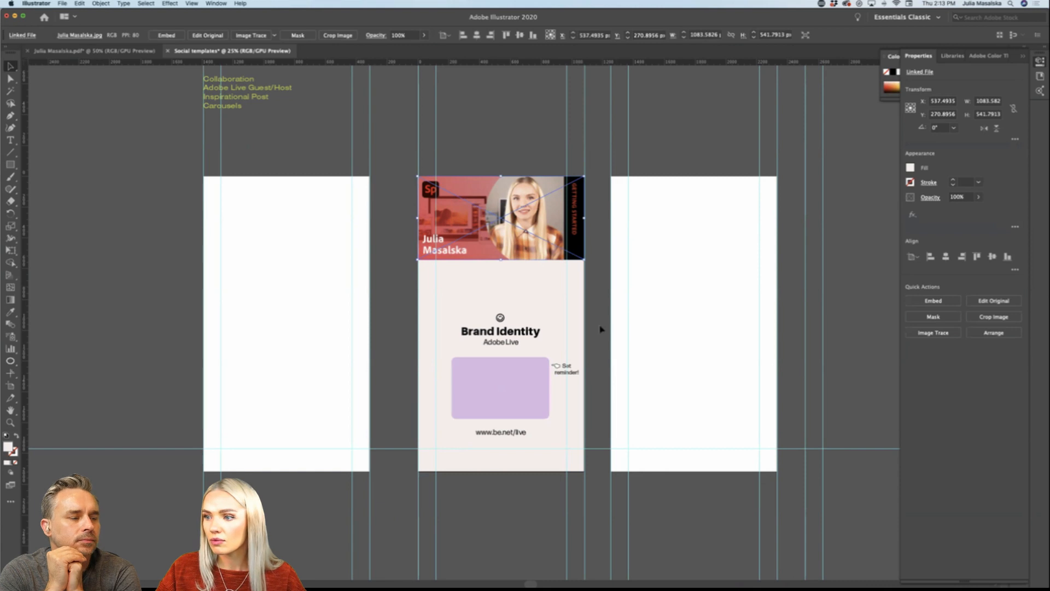
{"action": "scroll", "coordinate": [601, 329], "scroll_direction": "up", "scroll_amount": 1}
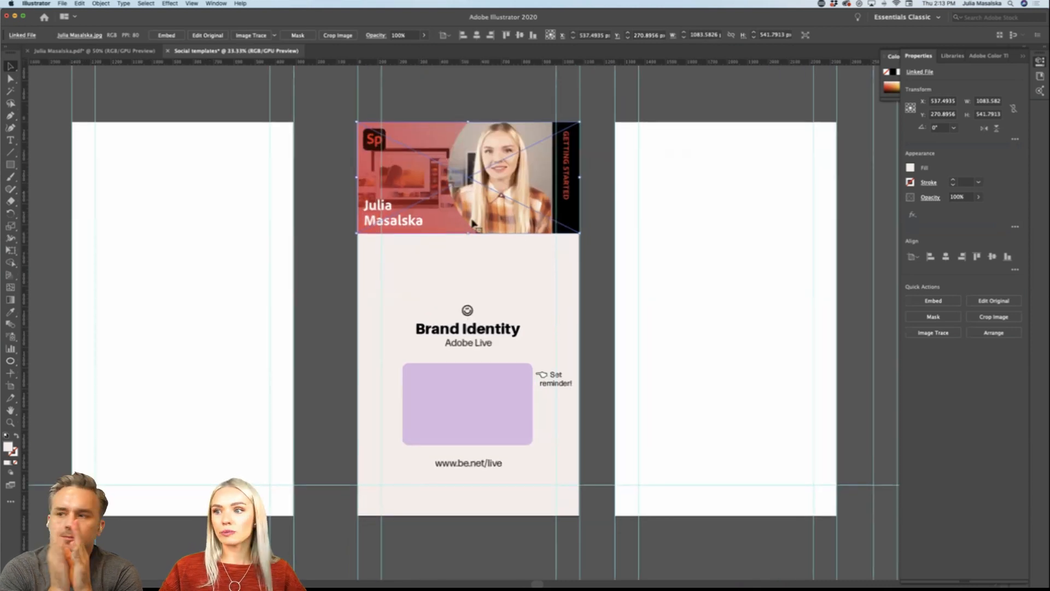
{"action": "left_click_drag", "start_coordinate": [507, 198], "coordinate": [509, 249]}
{"action": "left_click_drag", "start_coordinate": [578, 230], "coordinate": [526, 224]}
{"action": "left_click", "coordinate": [581, 265]}
{"action": "left_click", "coordinate": [585, 268]}
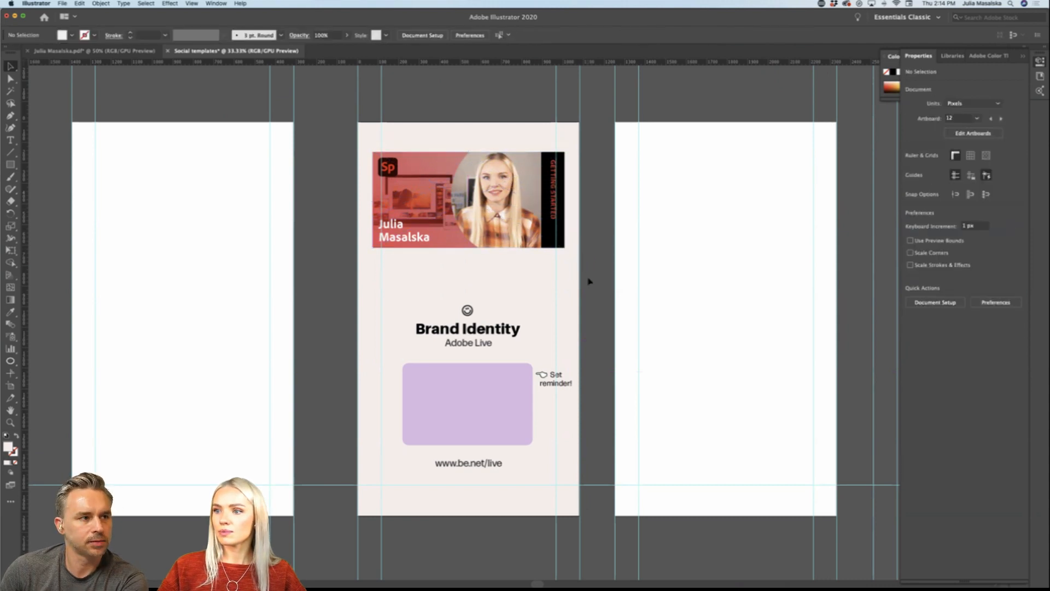
Step: Review the Adobe Live story layout alongside the neighbouring artboards and the list of template topics
{"action": "scroll", "coordinate": [588, 281], "scroll_direction": "down", "scroll_amount": 2}
{"action": "scroll", "coordinate": [588, 281], "scroll_direction": "up", "scroll_amount": 2}
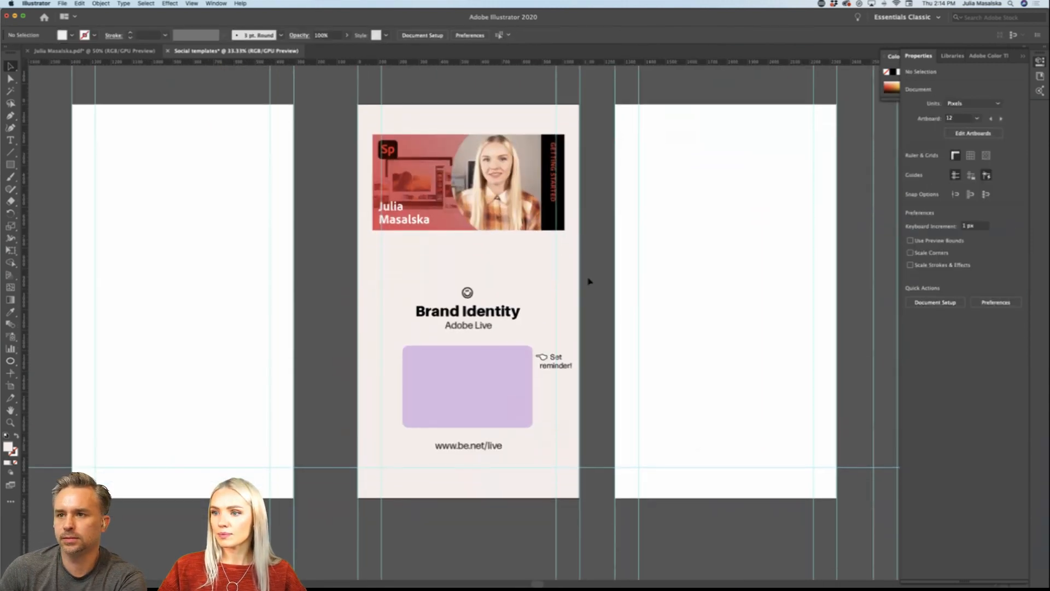
{"action": "scroll", "coordinate": [588, 281], "scroll_direction": "left", "scroll_amount": 5}
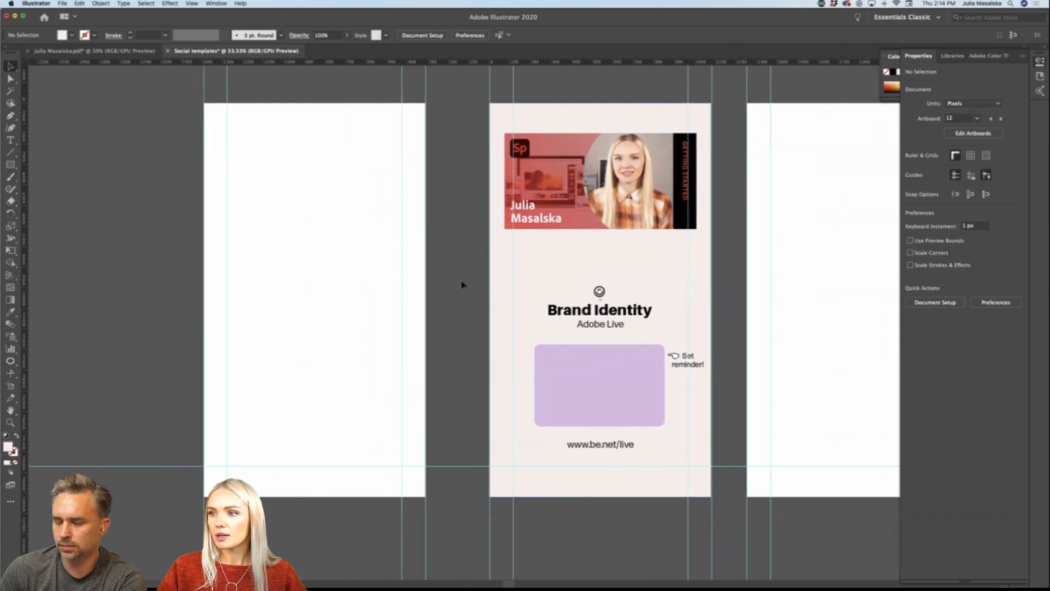
{"action": "scroll", "coordinate": [462, 285], "scroll_direction": "down", "scroll_amount": 1}
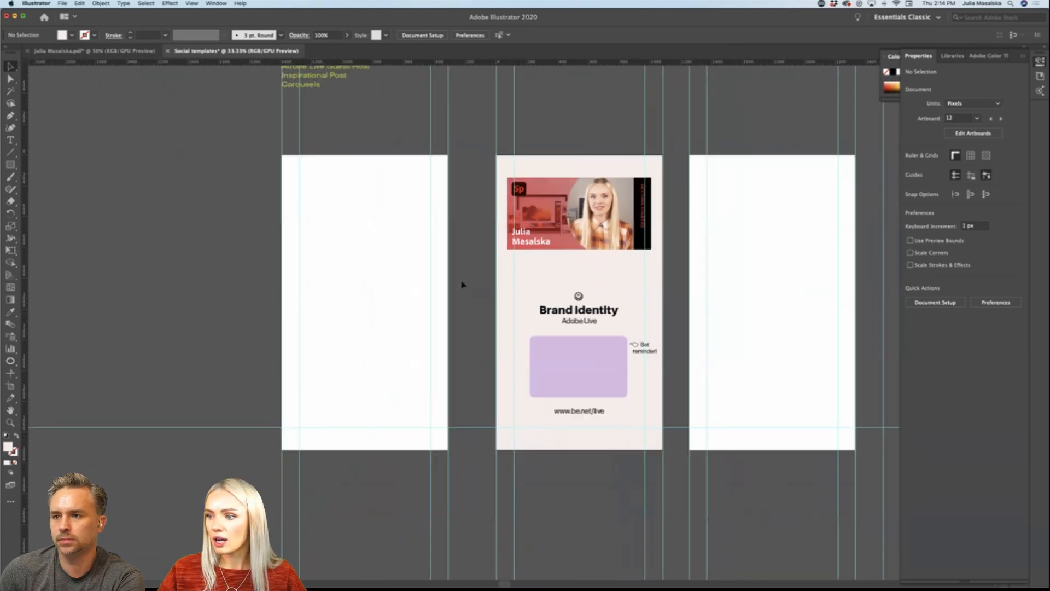
{"action": "scroll", "coordinate": [462, 284], "scroll_direction": "up", "scroll_amount": 2}
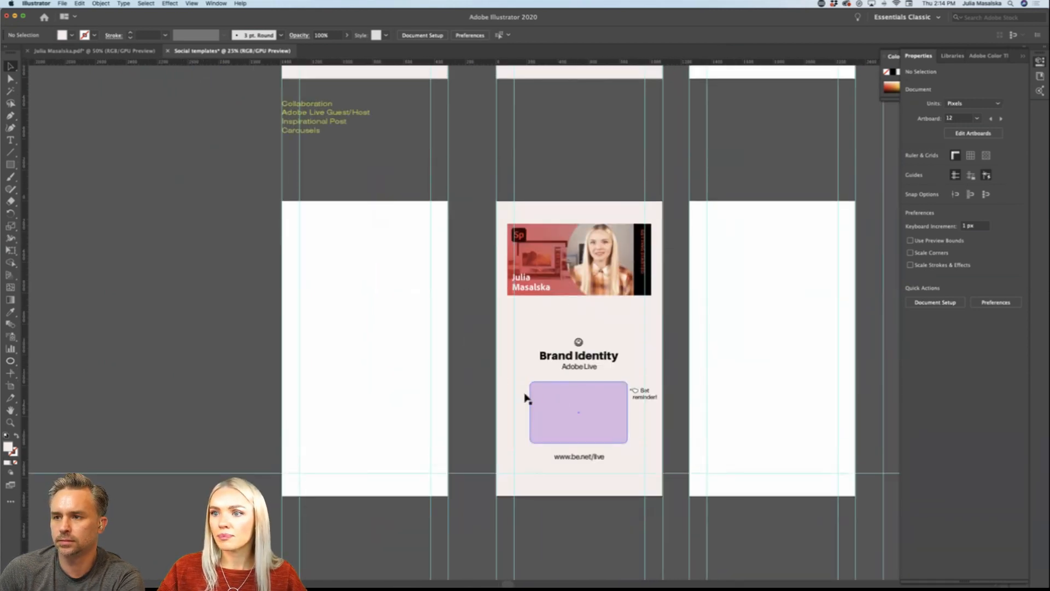
{"action": "scroll", "coordinate": [571, 422], "scroll_direction": "right", "scroll_amount": 2}
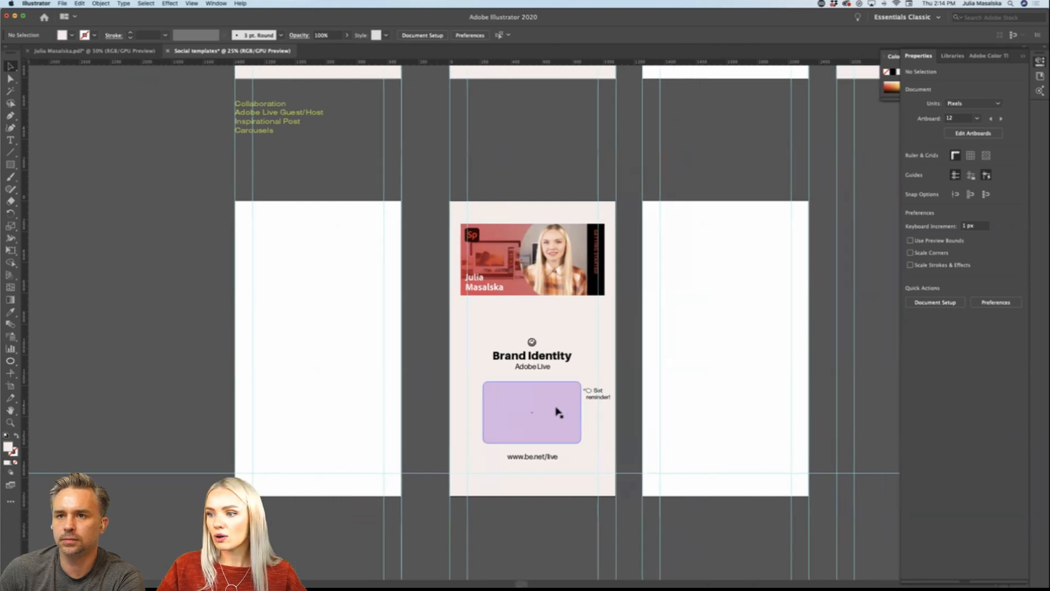
{"action": "scroll", "coordinate": [551, 408], "scroll_direction": "left", "scroll_amount": 2}
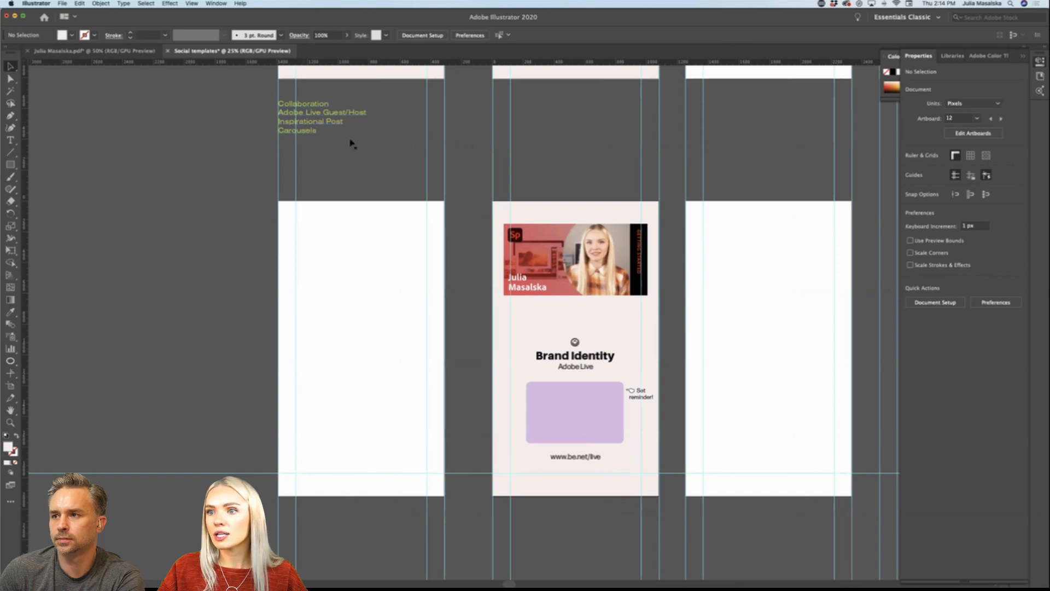
{"action": "scroll", "coordinate": [389, 164], "scroll_direction": "left", "scroll_amount": 2}
{"action": "scroll", "coordinate": [465, 246], "scroll_direction": "down", "scroll_amount": 2}
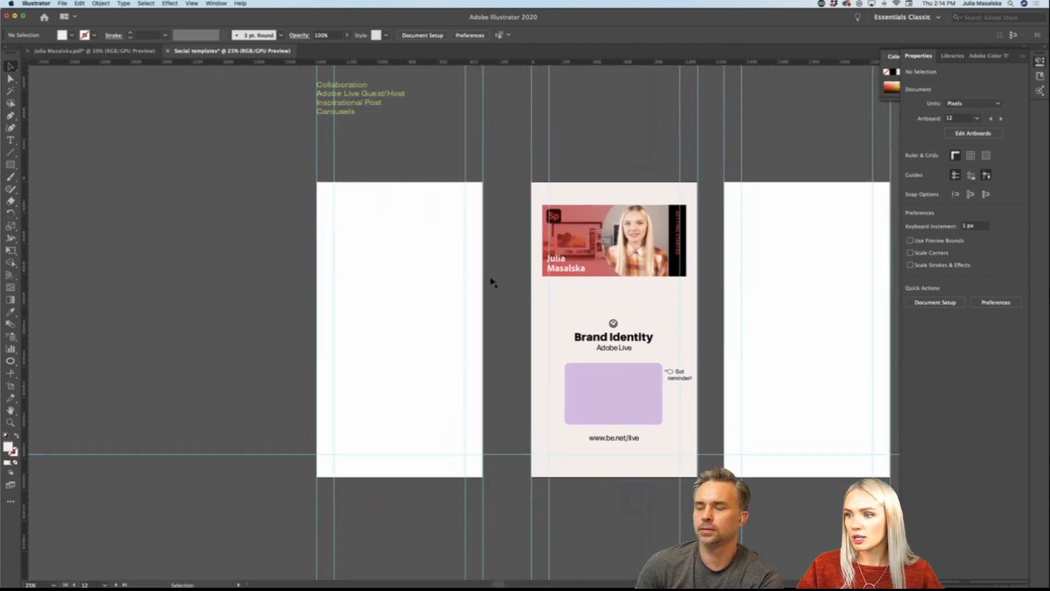
Step: Duplicate the pink background, "Brand Identity" heading and "Adobe Live" subtitle onto the empty artboard before the banner layout
{"action": "left_click", "coordinate": [684, 309]}
{"action": "left_click", "coordinate": [630, 335]}
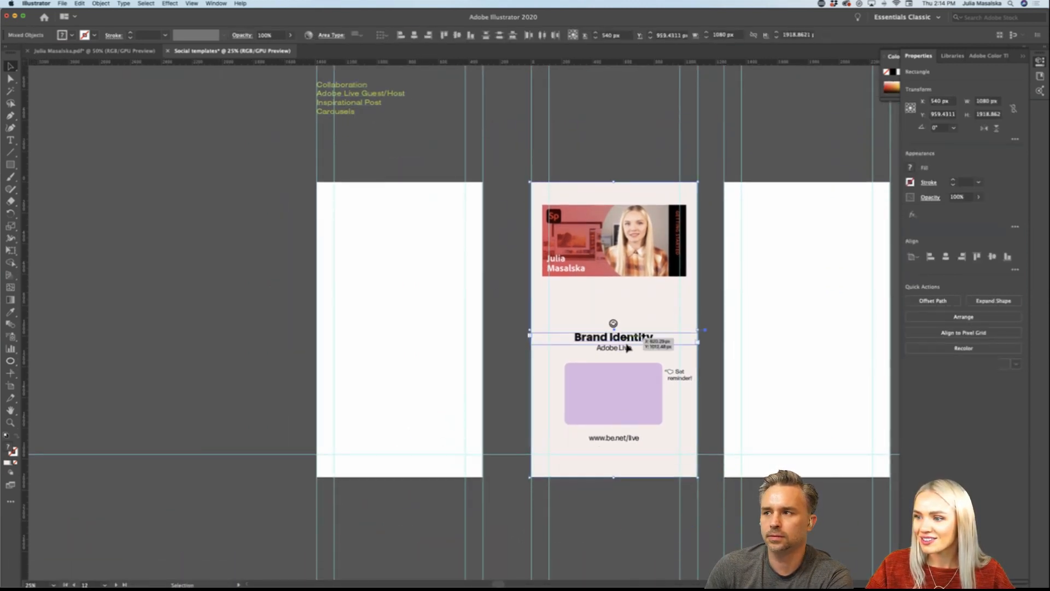
{"action": "left_click", "coordinate": [626, 349], "text": "shift"}
{"action": "left_click_drag", "start_coordinate": [671, 310], "coordinate": [455, 303]}
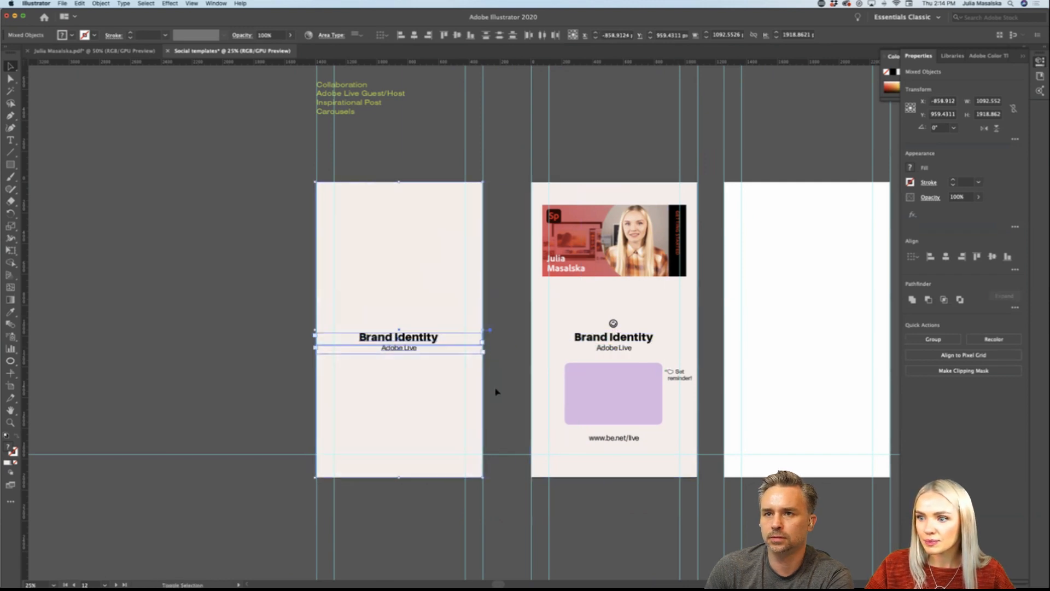
{"action": "left_click", "coordinate": [497, 392]}
Step: Replace the copied "Adobe Live" subtitle with the presenter's full name and move that line well below the "Brand Identity" heading
{"action": "scroll", "coordinate": [585, 321], "scroll_direction": "left", "scroll_amount": 3}
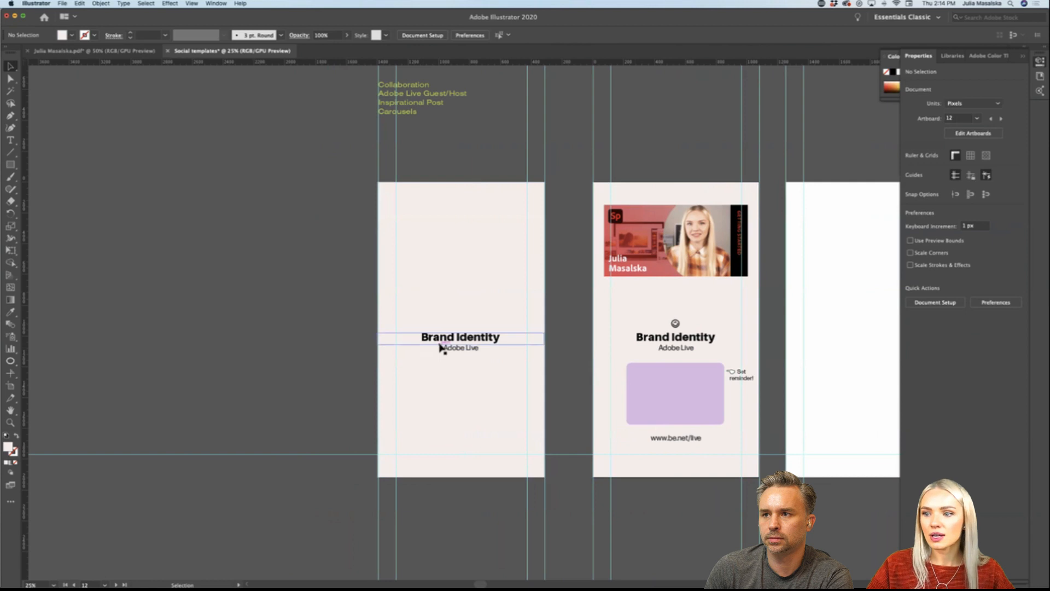
{"action": "scroll", "coordinate": [440, 348], "scroll_direction": "up", "scroll_amount": 1}
{"action": "scroll", "coordinate": [440, 348], "scroll_direction": "down", "scroll_amount": 1}
{"action": "triple_click", "coordinate": [478, 337]}
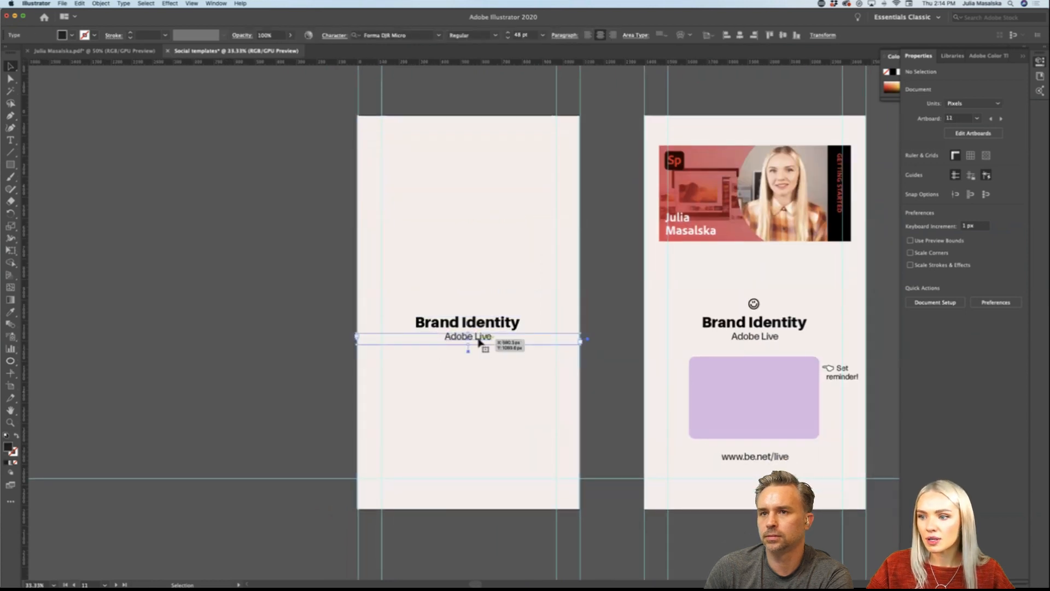
{"action": "type", "text": "Julia"}
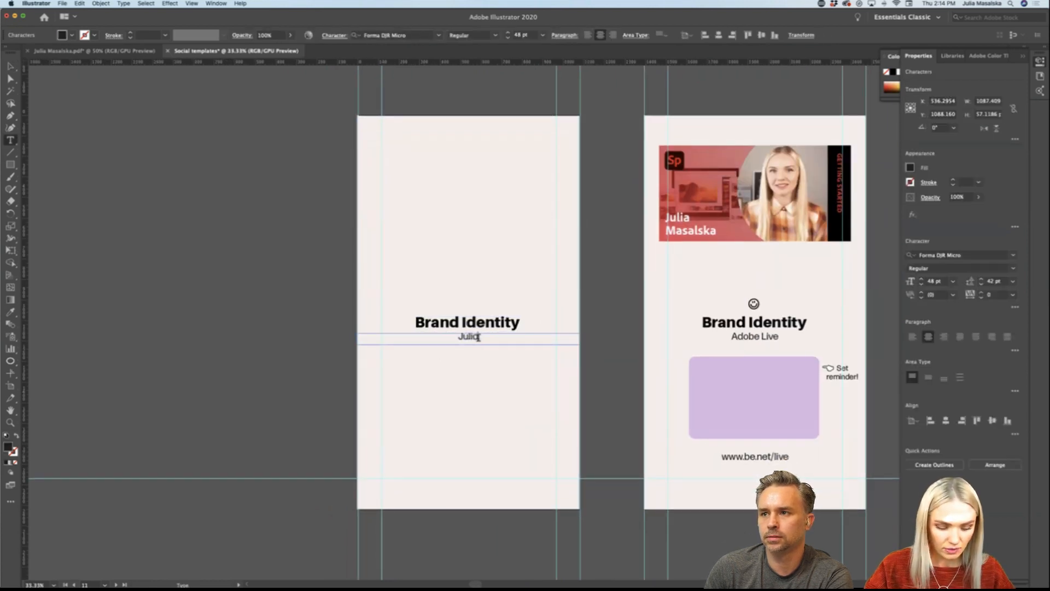
{"action": "type", "text": " Masalska"}
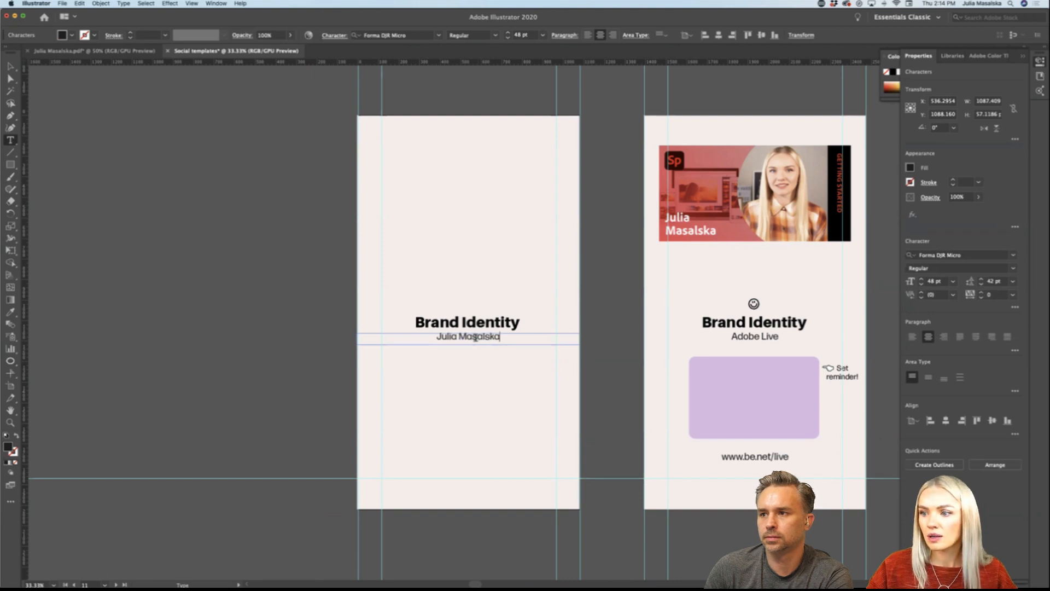
{"action": "left_click", "coordinate": [11, 66]}
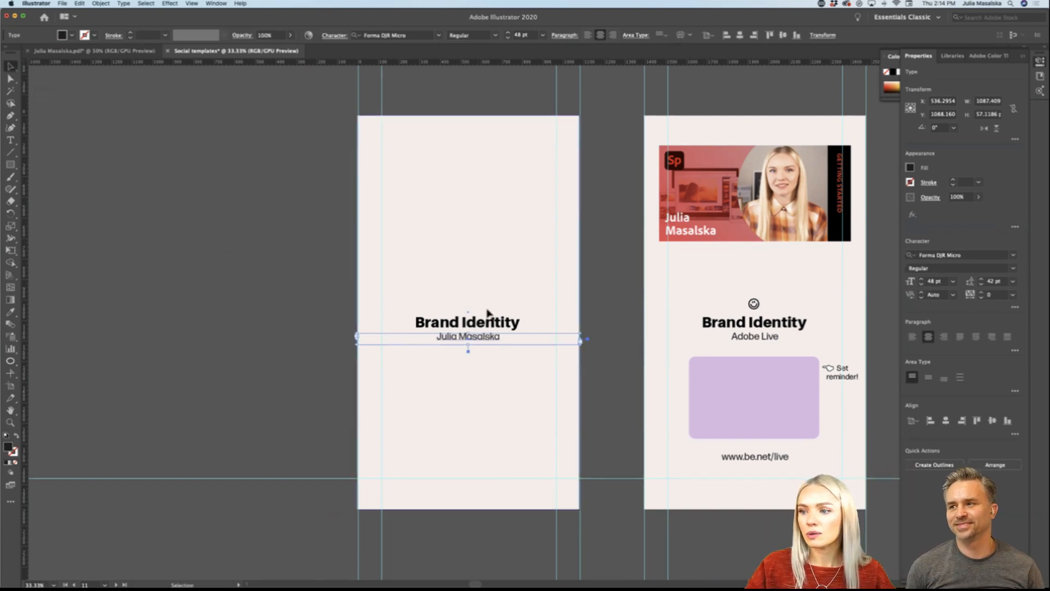
{"action": "left_click_drag", "start_coordinate": [485, 337], "coordinate": [491, 394]}
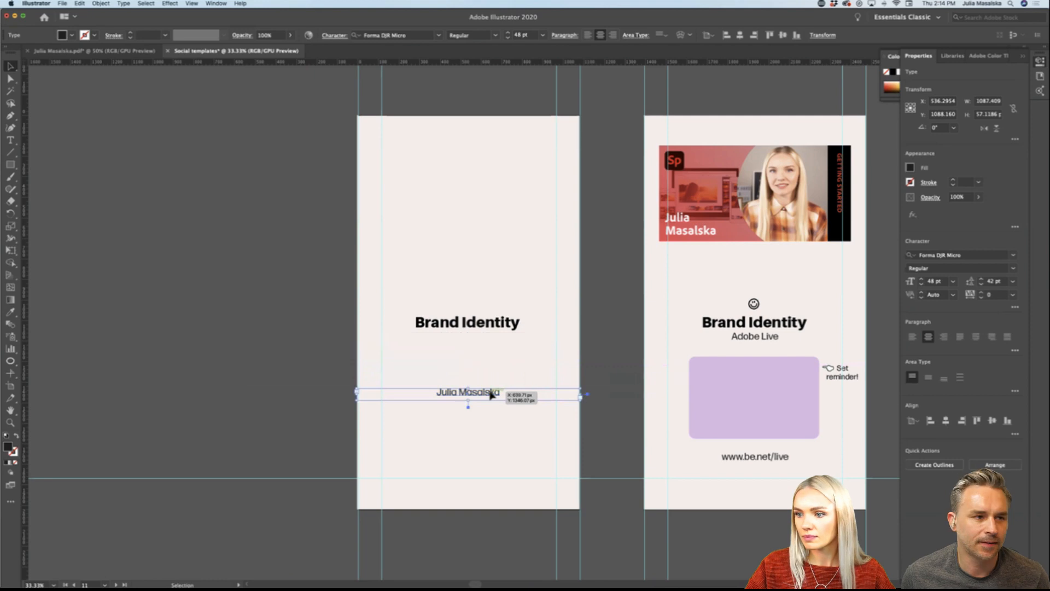
Step: Replace the "Brand Identity" heading on the copied artboard with "Think more,"
{"action": "double_click", "coordinate": [494, 327]}
{"action": "key", "text": "super+a"}
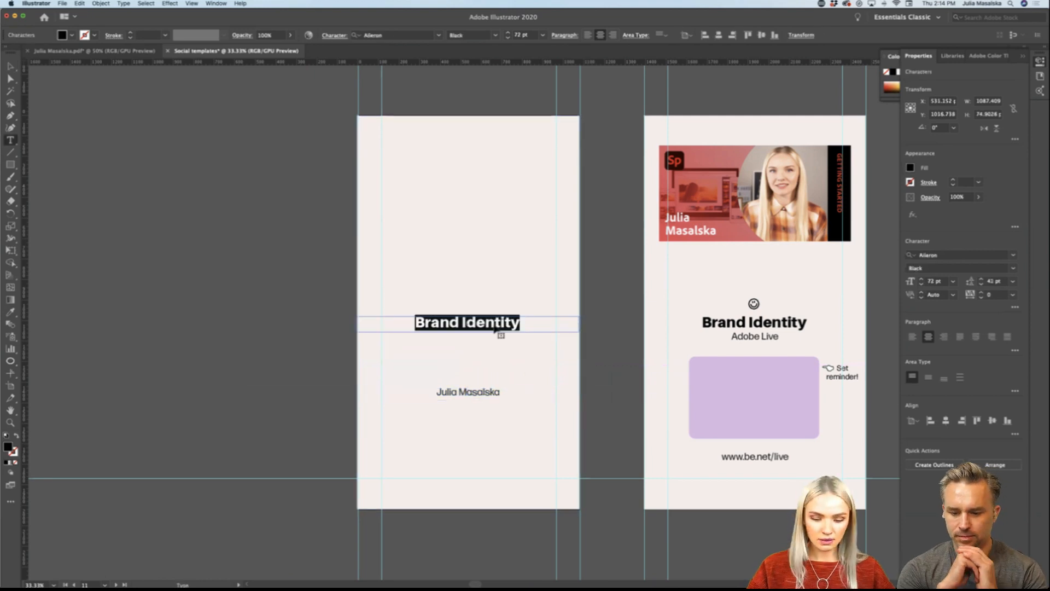
{"action": "key", "text": "BackSpace"}
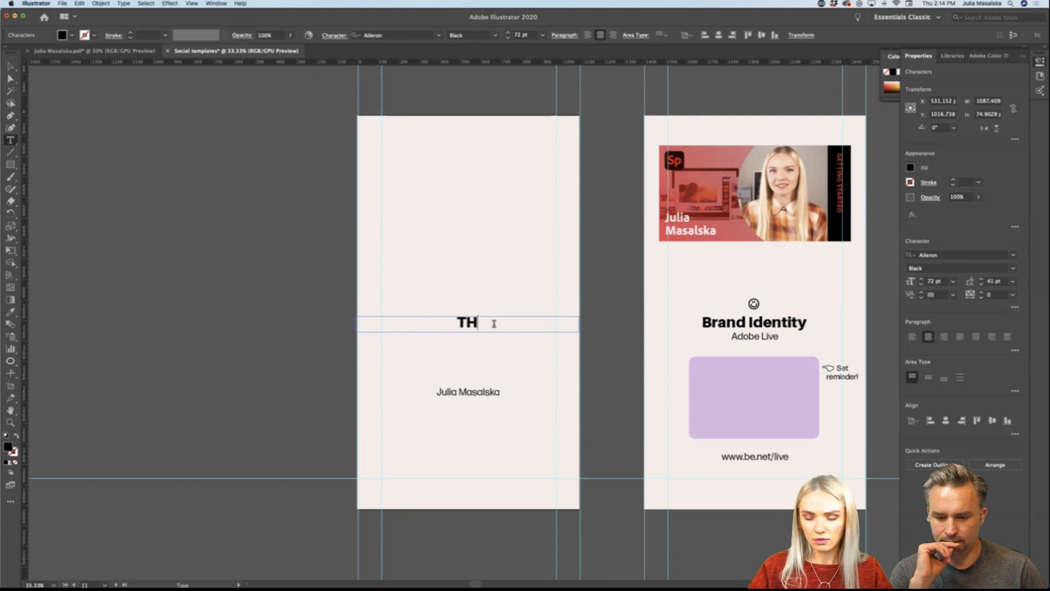
{"action": "type", "text": "Think more,"}
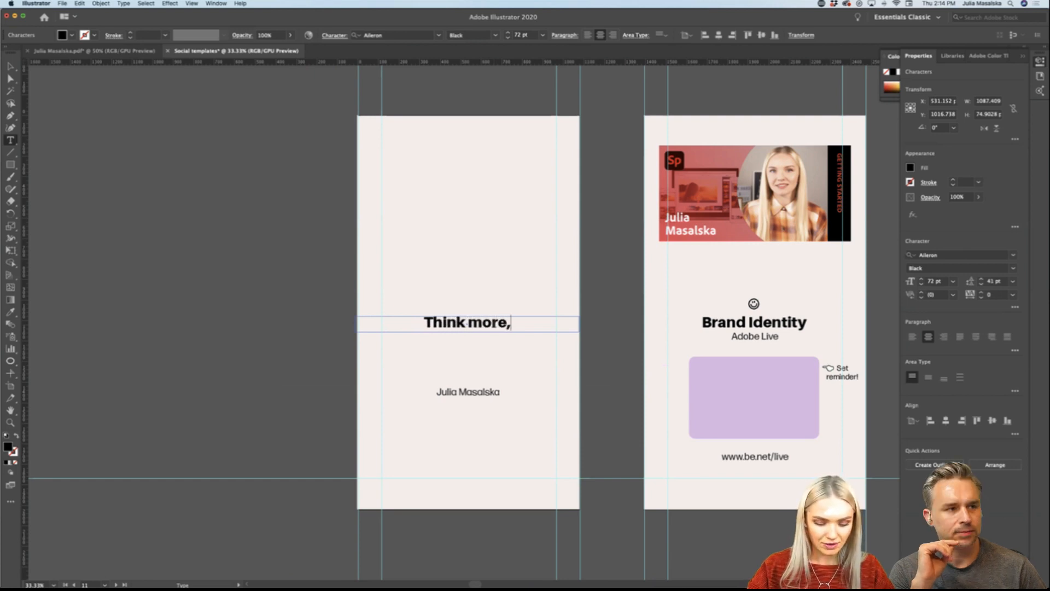
{"action": "key", "text": "Escape"}
{"action": "key", "text": "v"}
{"action": "left_click", "coordinate": [424, 317]}
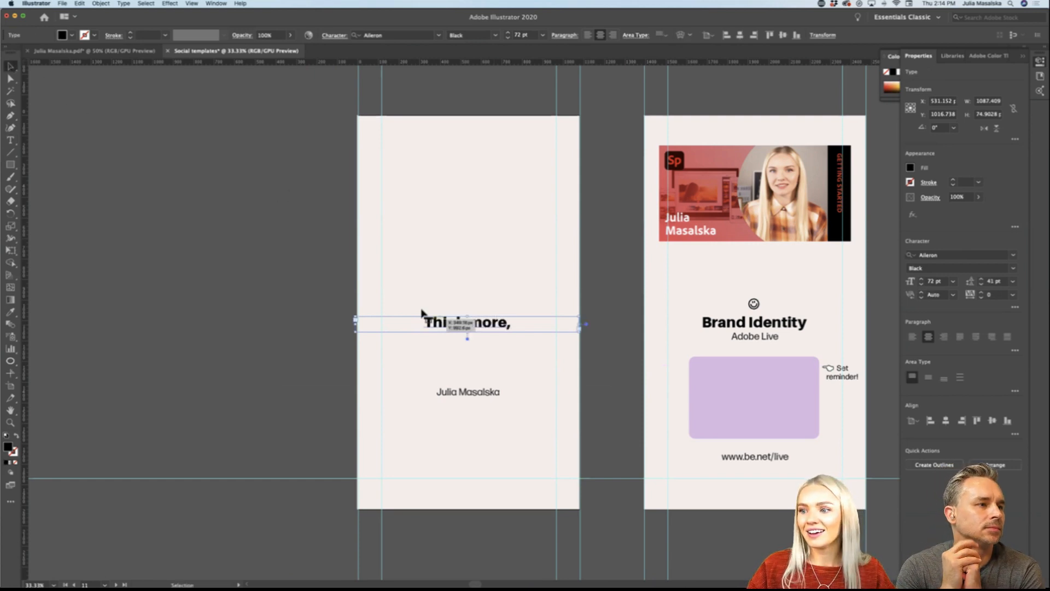
Step: Extend the heading's text frame downward and change its wording to "Think less," with "do more." on a second line
{"action": "left_click_drag", "start_coordinate": [467, 332], "coordinate": [472, 376]}
{"action": "double_click", "coordinate": [497, 329]}
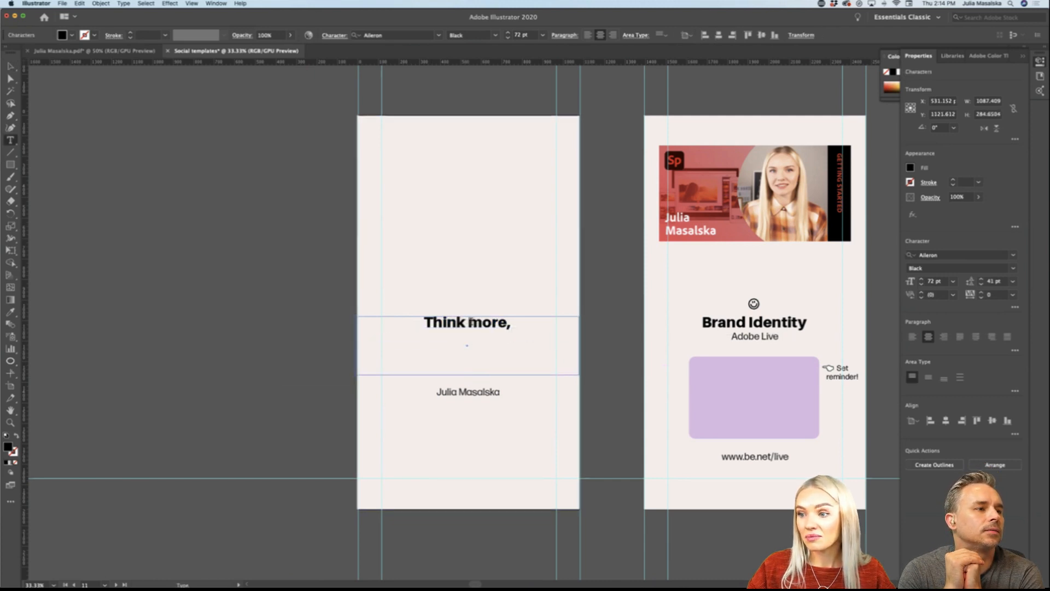
{"action": "left_click_drag", "start_coordinate": [468, 322], "coordinate": [507, 323]}
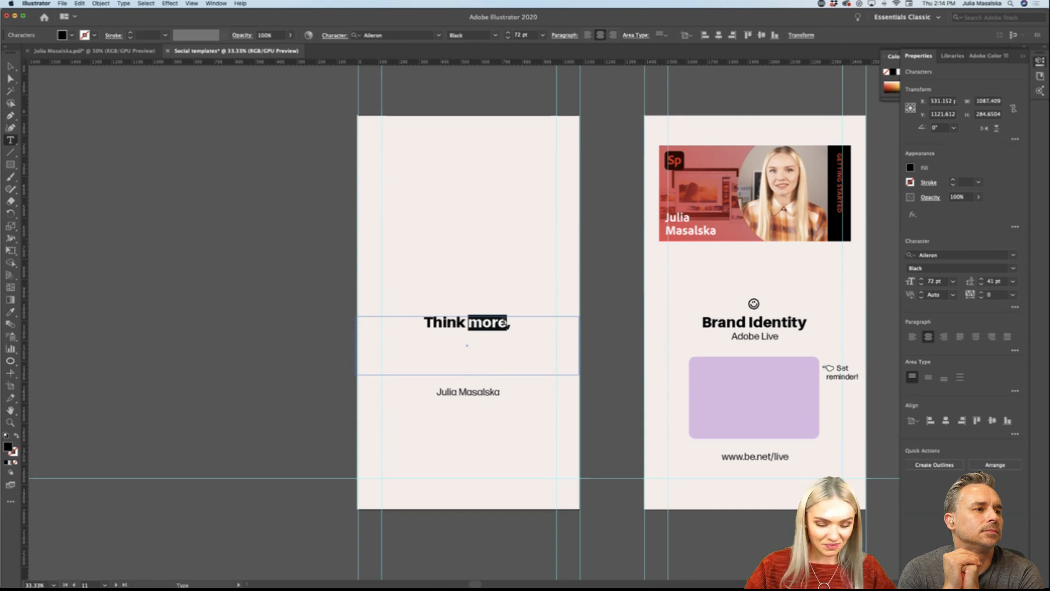
{"action": "type", "text": "less"}
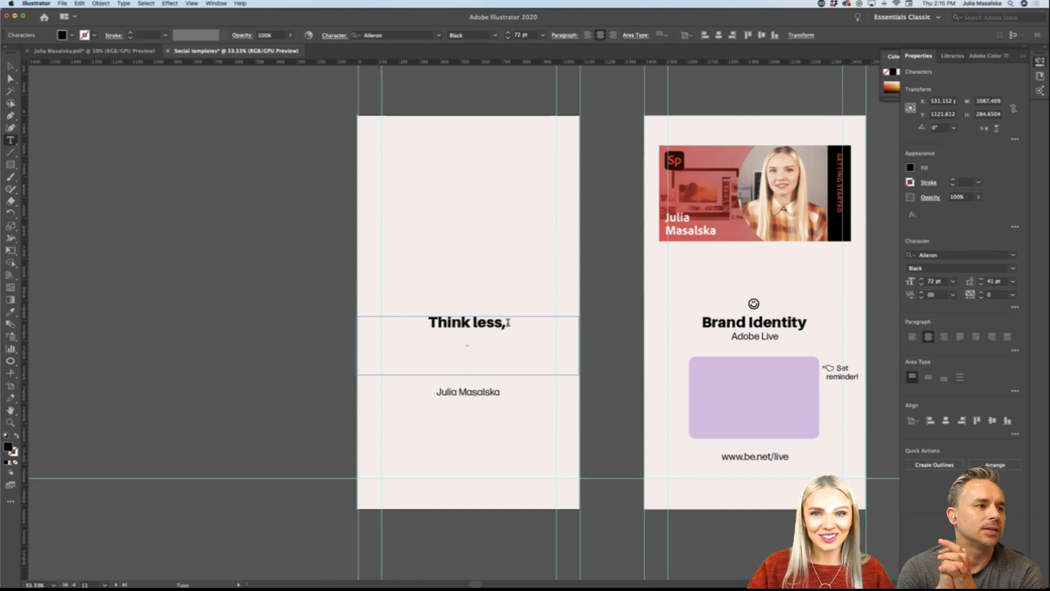
{"action": "key", "text": "Return"}
{"action": "type", "text": "do more."}
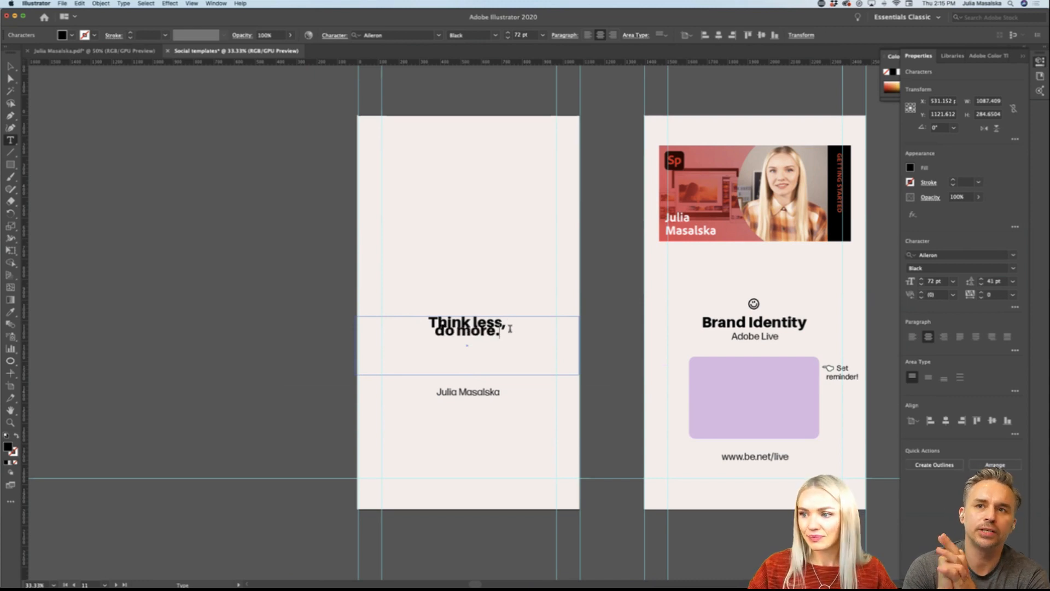
Step: Increase the leading of the two-line quote to 82 pt
{"action": "left_click_drag", "start_coordinate": [510, 328], "coordinate": [429, 317]}
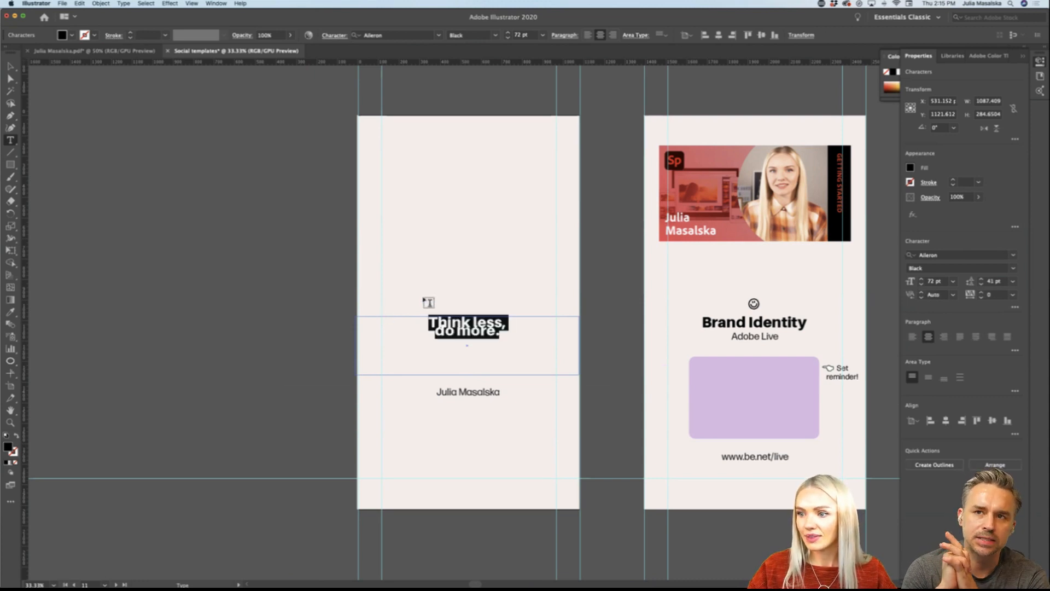
{"action": "left_click", "coordinate": [940, 281]}
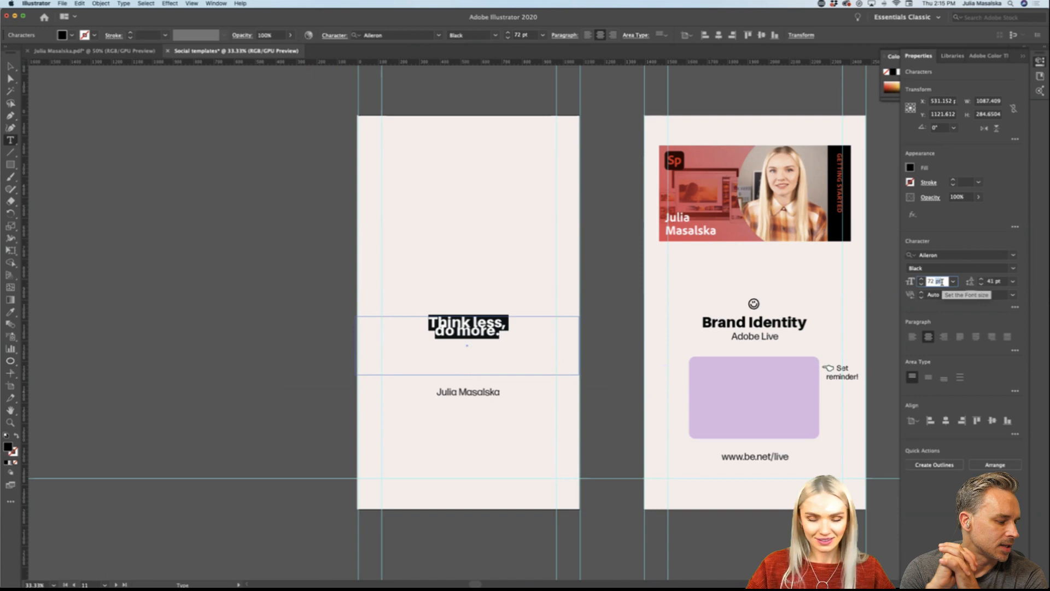
{"action": "left_click", "coordinate": [982, 280]}
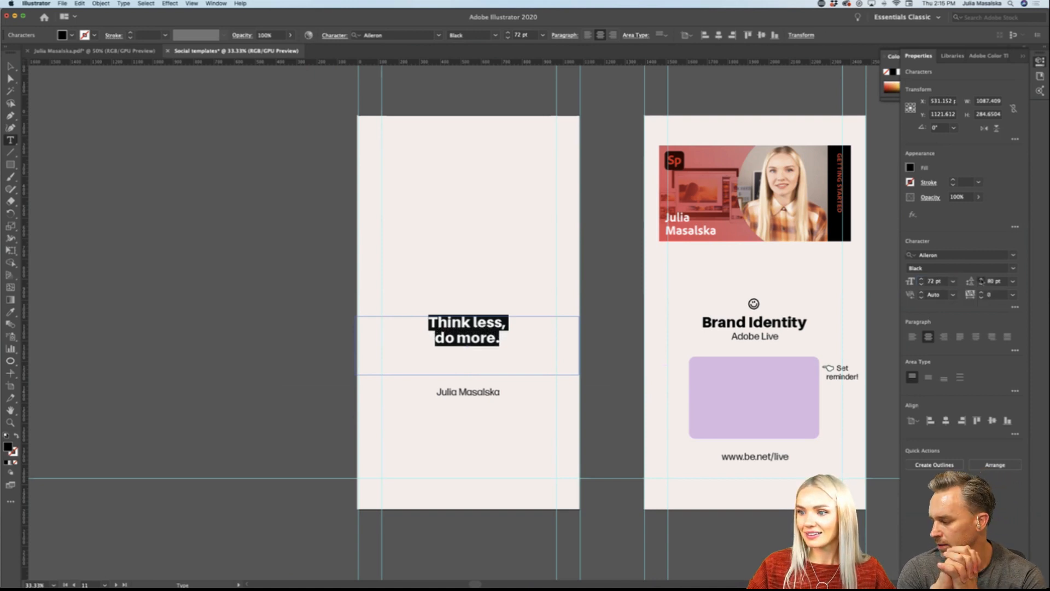
{"action": "key", "text": "Escape"}
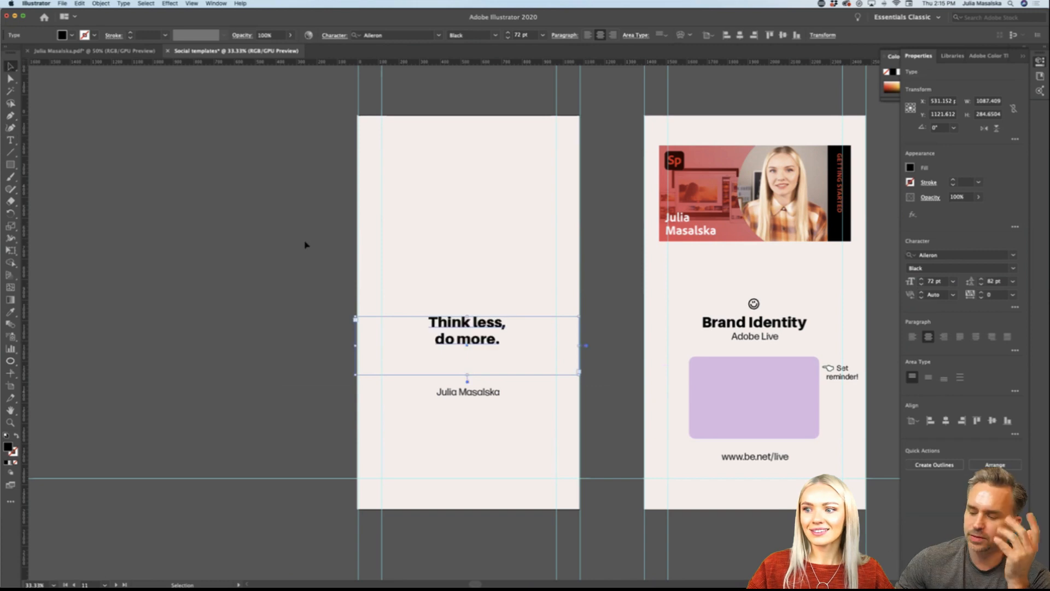
Step: Move the quote up slightly and the presenter's name down to just above the horizontal guide near the artboard's lower edge
{"action": "left_click_drag", "start_coordinate": [481, 346], "coordinate": [481, 327]}
{"action": "left_click", "coordinate": [603, 327]}
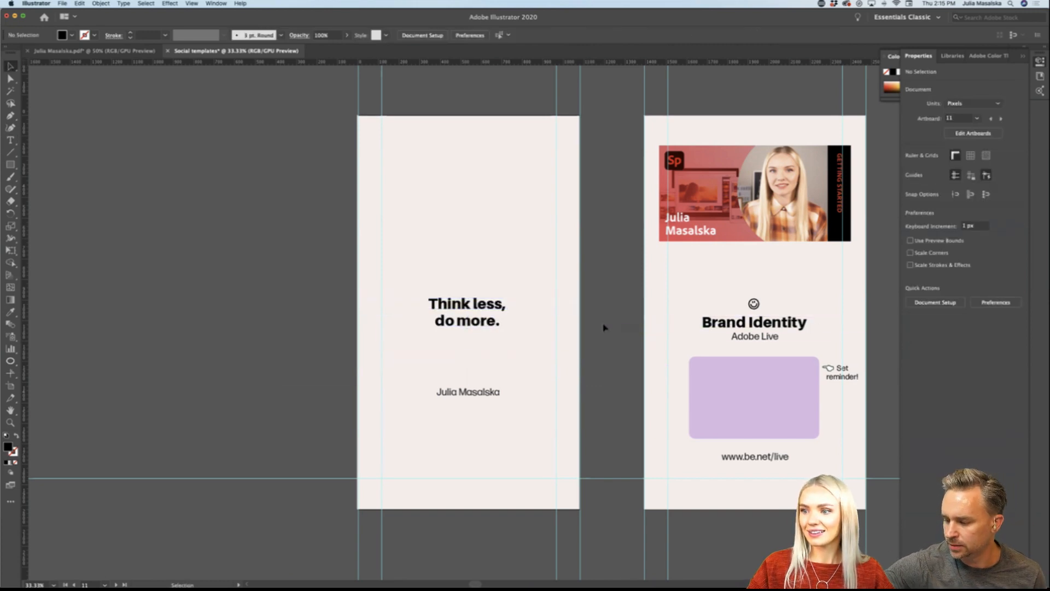
{"action": "scroll", "coordinate": [548, 363], "scroll_direction": "down", "scroll_amount": 2}
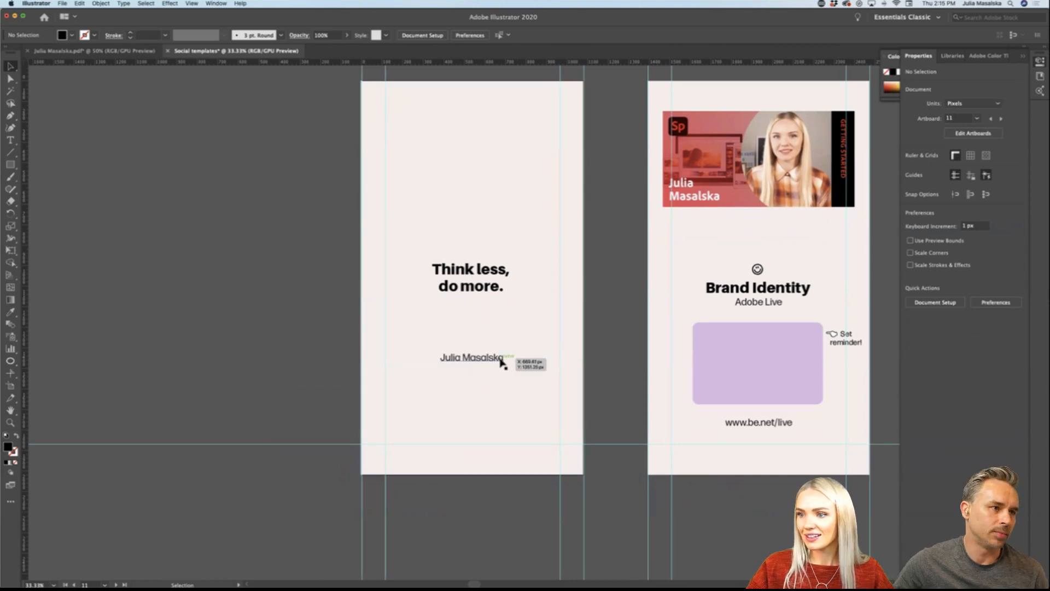
{"action": "left_click_drag", "start_coordinate": [502, 362], "coordinate": [502, 441]}
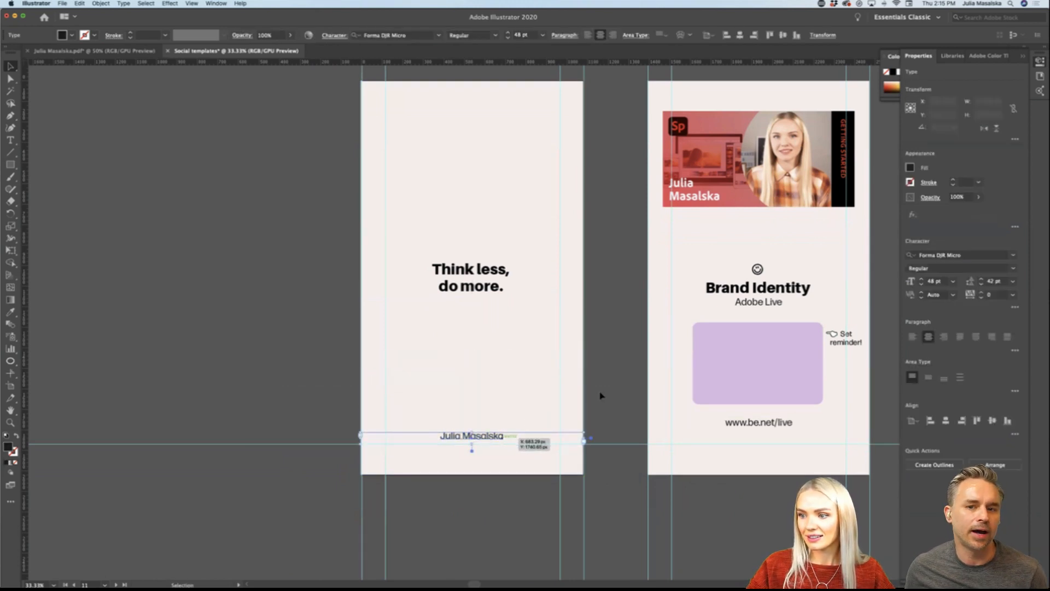
{"action": "left_click", "coordinate": [600, 394]}
{"action": "scroll", "coordinate": [621, 386], "scroll_direction": "up", "scroll_amount": 2}
{"action": "scroll", "coordinate": [621, 387], "scroll_direction": "left", "scroll_amount": 2}
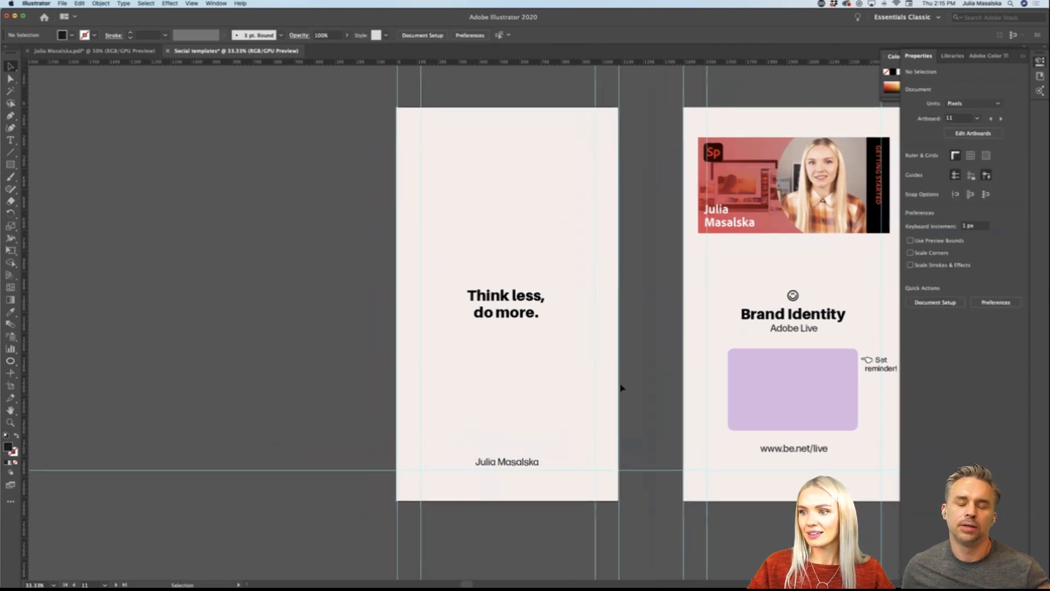
Step: Tighten the leading of the two-line quote to 73 pt
{"action": "left_click", "coordinate": [506, 318]}
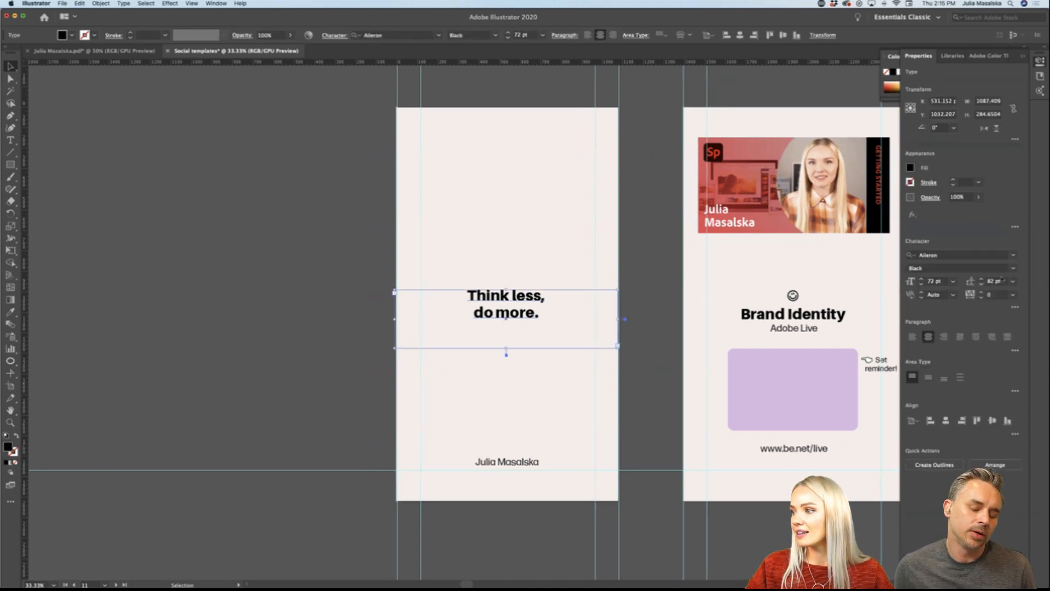
{"action": "left_click", "coordinate": [981, 284]}
{"action": "left_click", "coordinate": [981, 284]}
{"action": "left_click", "coordinate": [981, 284]}
{"action": "left_click", "coordinate": [981, 283]}
{"action": "left_click", "coordinate": [981, 284]}
{"action": "left_click", "coordinate": [981, 284]}
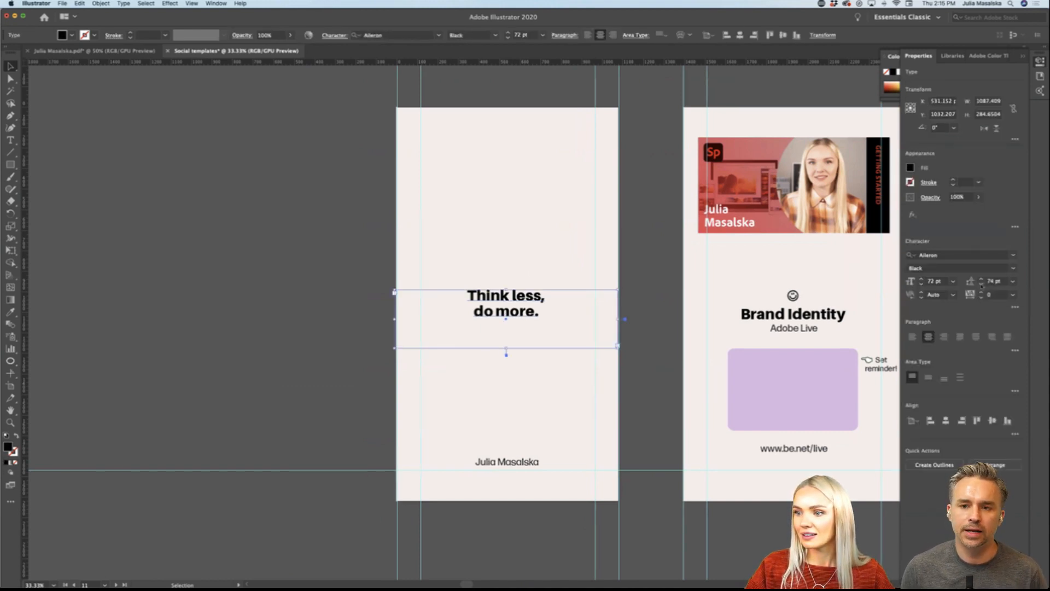
{"action": "left_click", "coordinate": [980, 283]}
Step: Replace the whole quote, keeping its full stop, with the single line "Do one thep every day."
{"action": "double_click", "coordinate": [514, 315]}
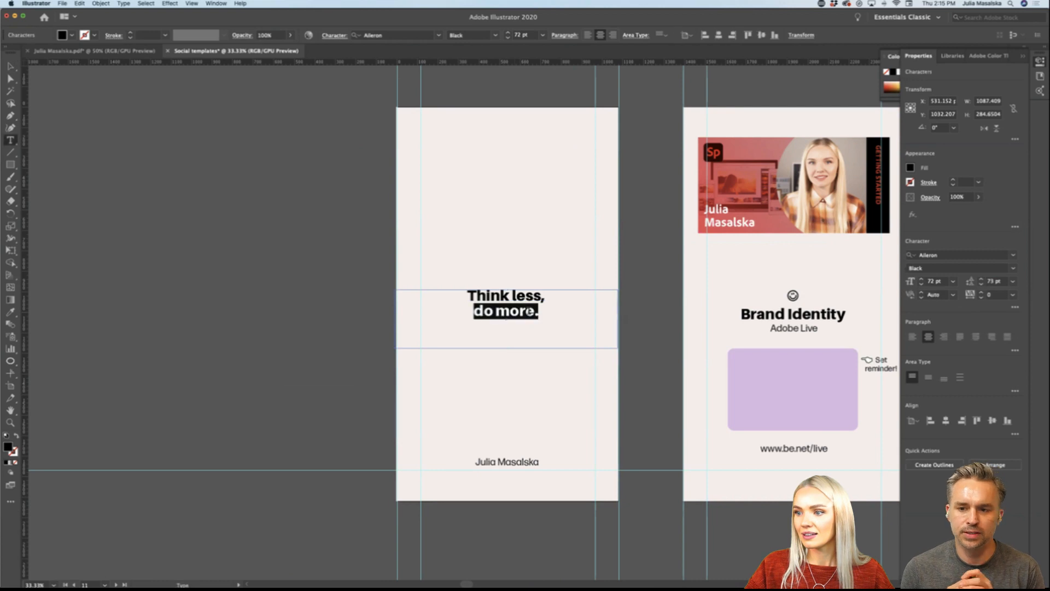
{"action": "left_click", "coordinate": [537, 311]}
{"action": "left_click_drag", "start_coordinate": [537, 311], "coordinate": [459, 288]}
{"action": "type", "text": "Do one t"}
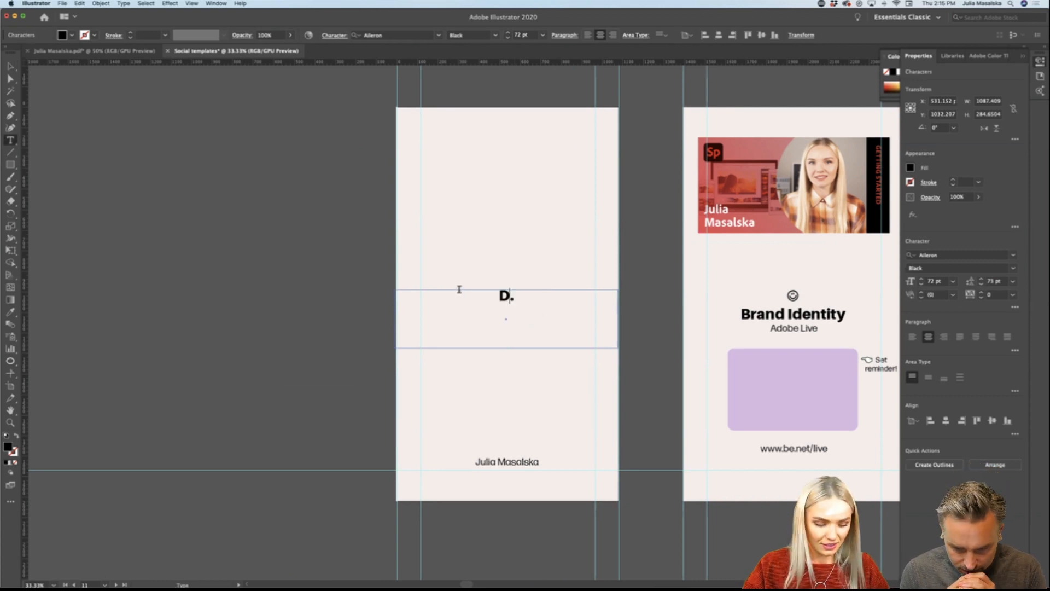
{"action": "type", "text": "hep"}
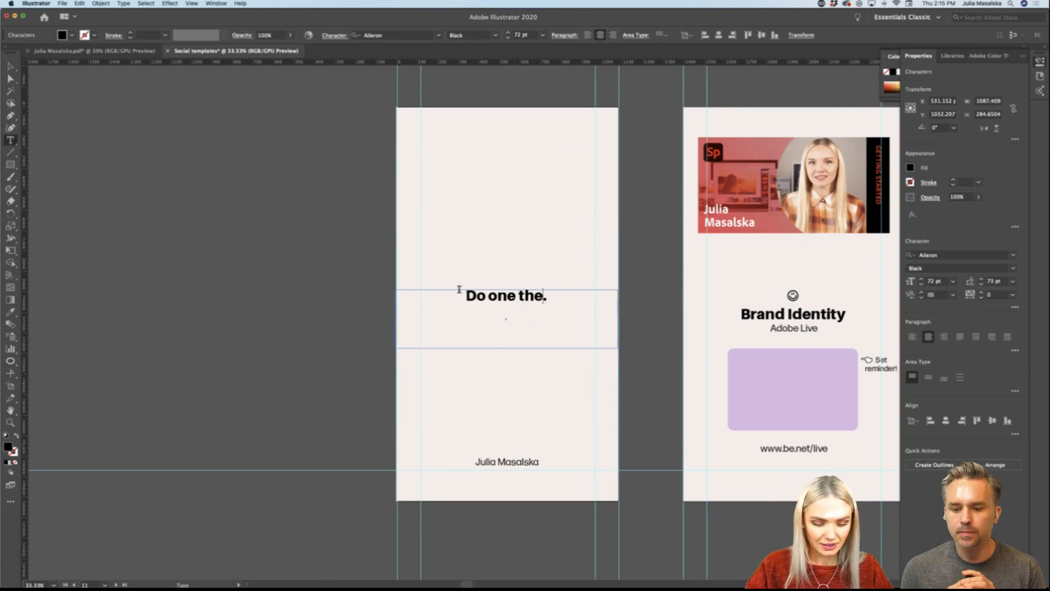
{"action": "type", "text": " ea"}
{"action": "key", "text": "BackSpace"}
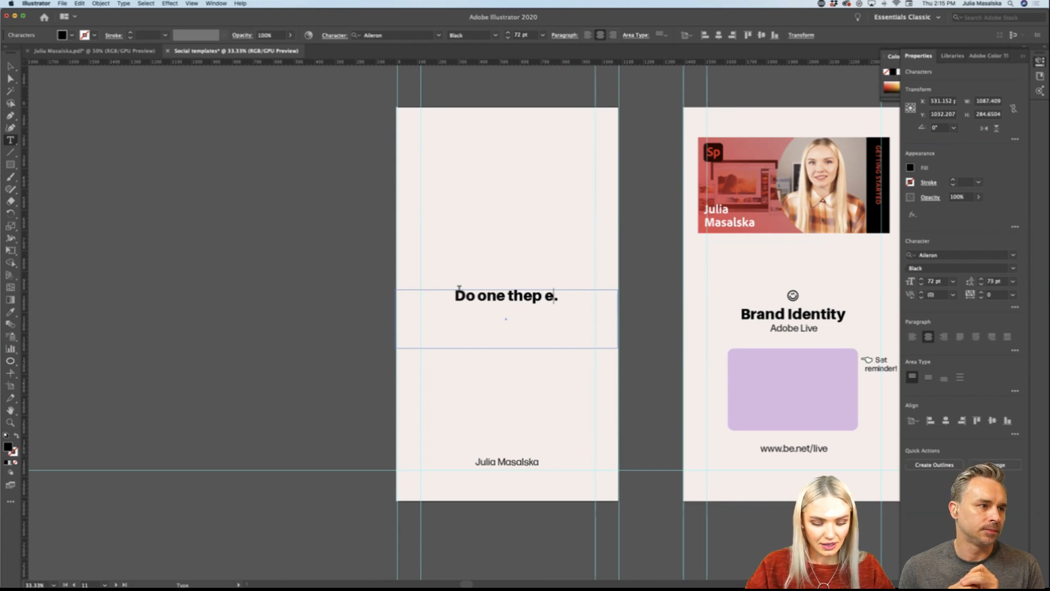
{"action": "type", "text": "very day"}
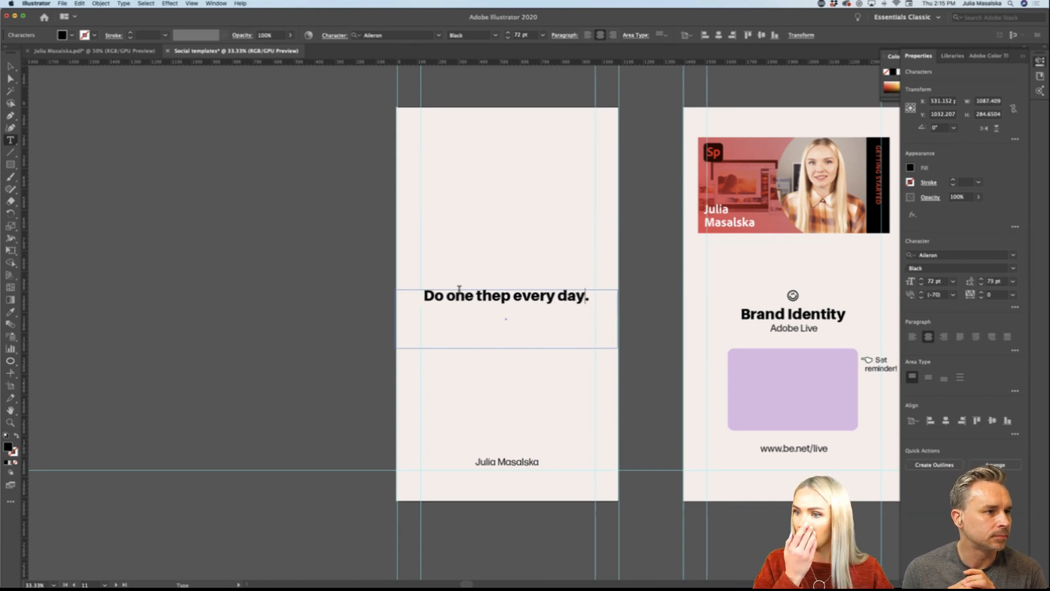
Step: Break the quote onto a second line before "every day." and correct "thep" to "step"
{"action": "left_click", "coordinate": [514, 296]}
{"action": "key", "text": "Return"}
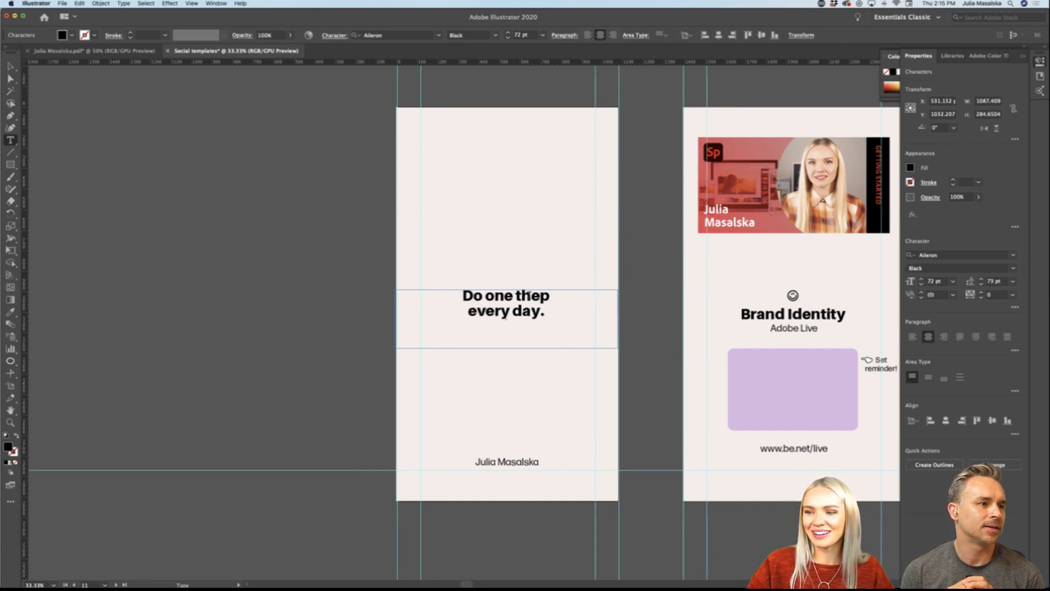
{"action": "key", "text": "BackSpace"}
{"action": "key", "text": "BackSpace"}
{"action": "type", "text": "st"}
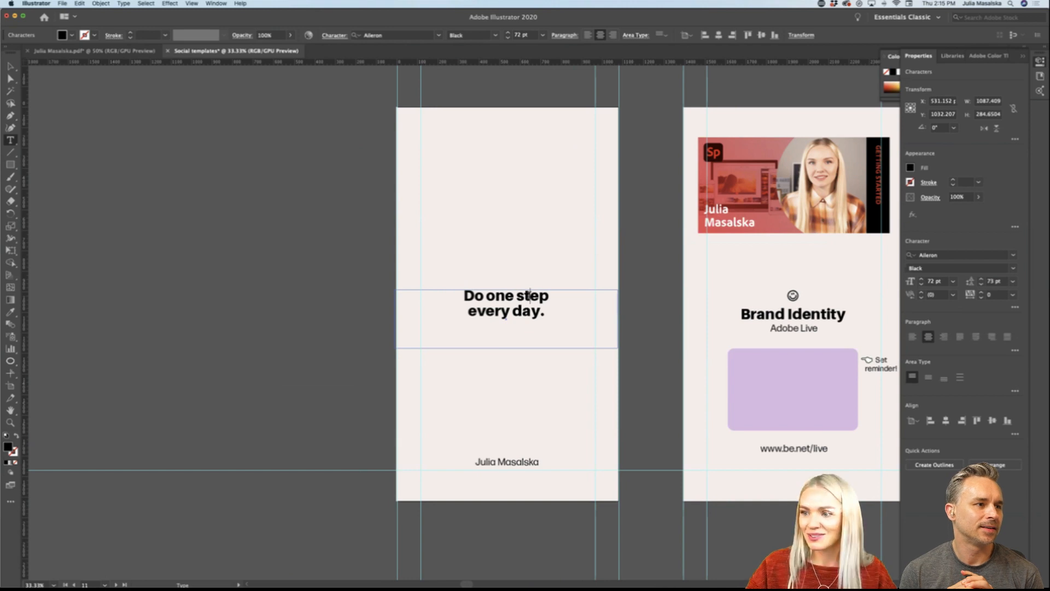
{"action": "key", "text": "Escape"}
{"action": "left_click", "coordinate": [242, 305]}
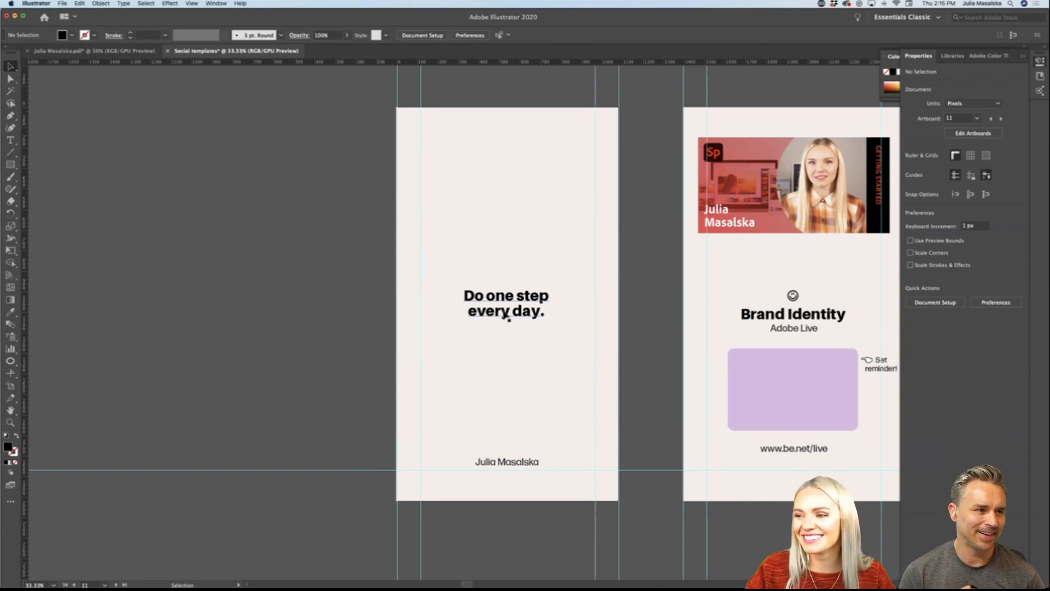
Step: Replace the quote's first line with "Step by step," above "every day."
{"action": "double_click", "coordinate": [506, 315]}
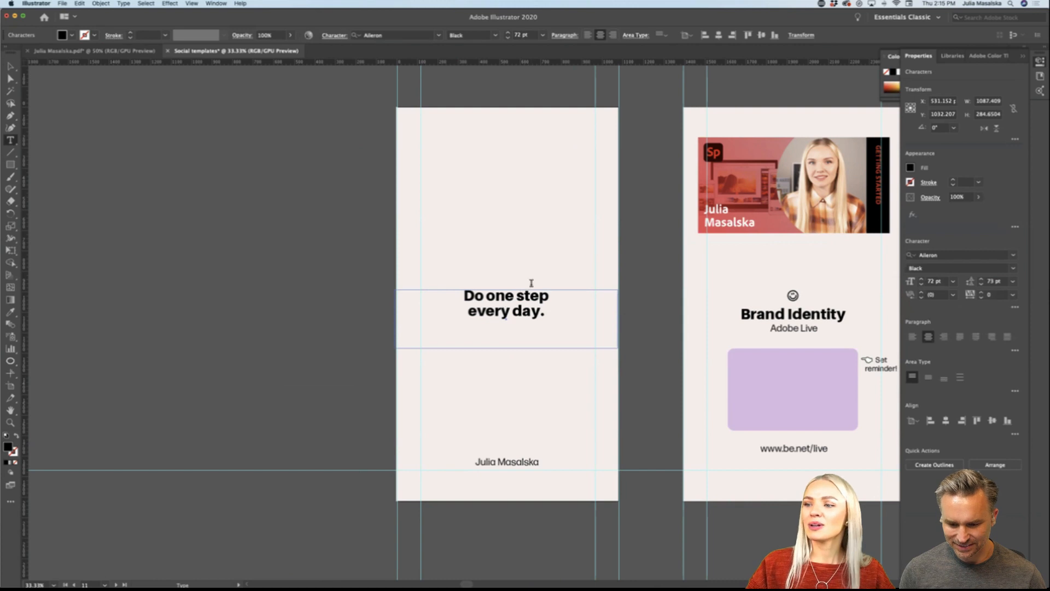
{"action": "left_click_drag", "start_coordinate": [549, 295], "coordinate": [457, 296]}
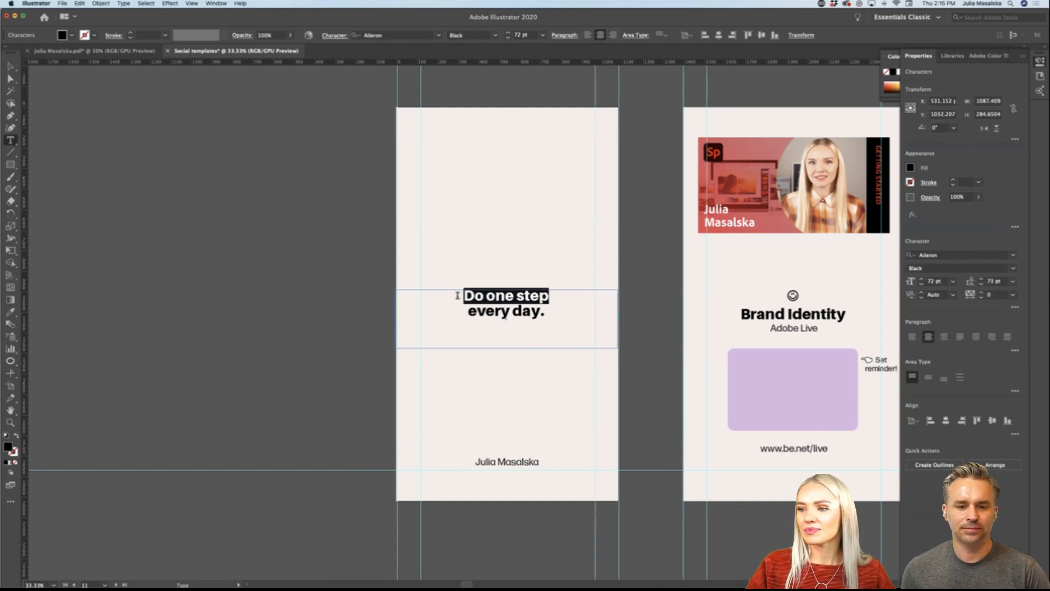
{"action": "type", "text": "St"}
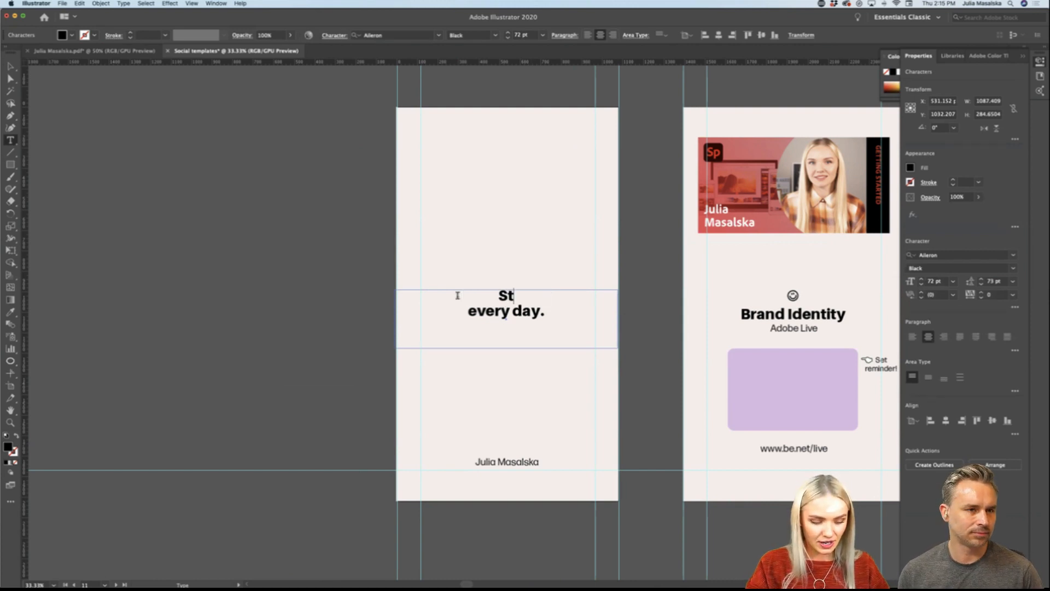
{"action": "type", "text": "ep by step"}
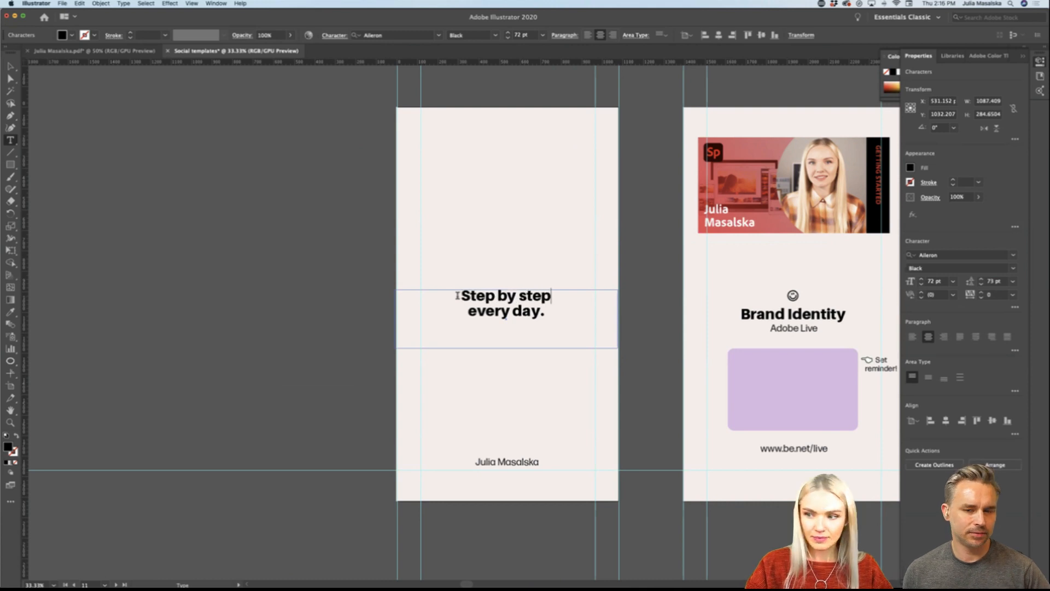
{"action": "type", "text": ","}
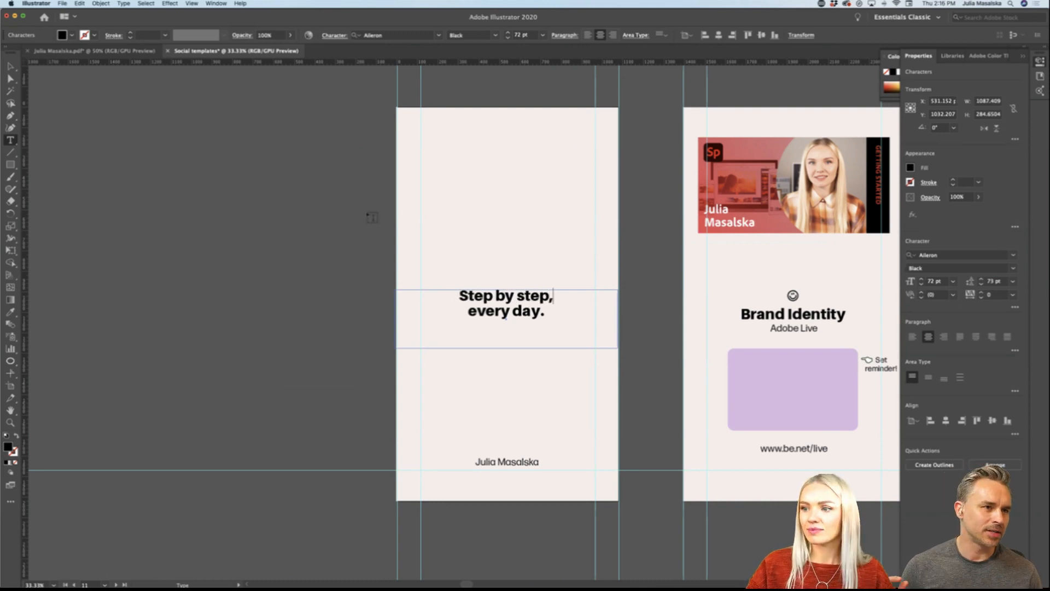
{"action": "key", "text": "Escape"}
{"action": "left_click", "coordinate": [262, 331]}
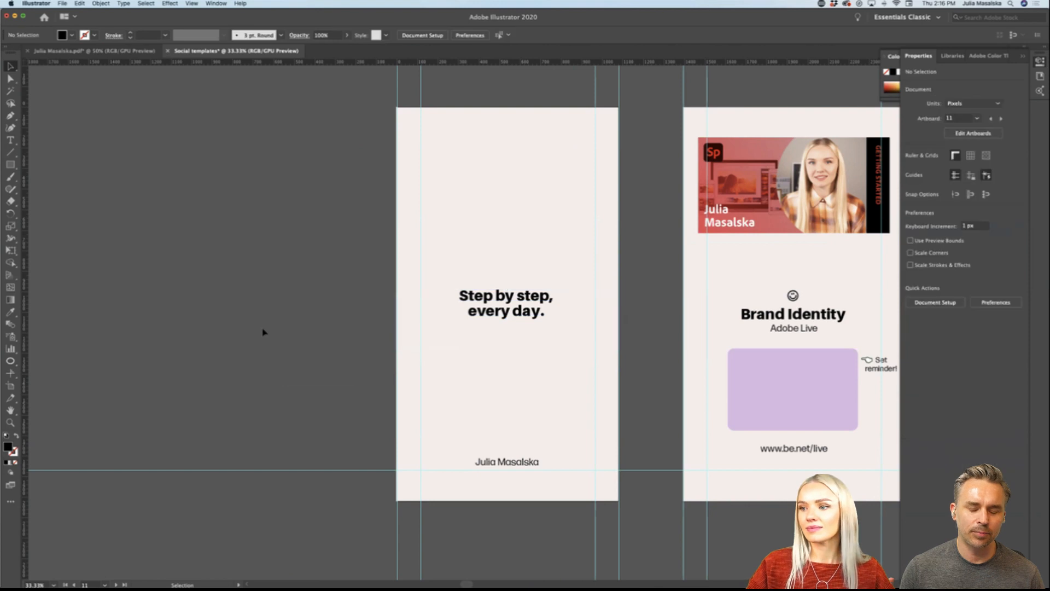
{"action": "scroll", "coordinate": [262, 332], "scroll_direction": "down", "scroll_amount": 1}
{"action": "scroll", "coordinate": [263, 332], "scroll_direction": "up", "scroll_amount": 1}
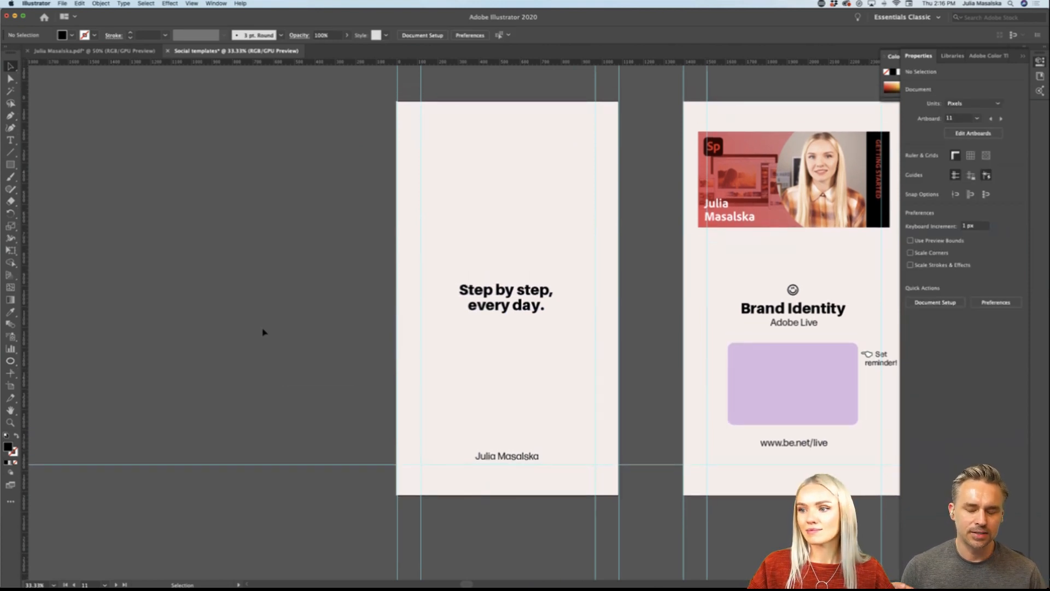
{"action": "scroll", "coordinate": [263, 332], "scroll_direction": "down", "scroll_amount": 1}
{"action": "scroll", "coordinate": [263, 331], "scroll_direction": "down", "scroll_amount": 1}
{"action": "scroll", "coordinate": [263, 332], "scroll_direction": "left", "scroll_amount": 1}
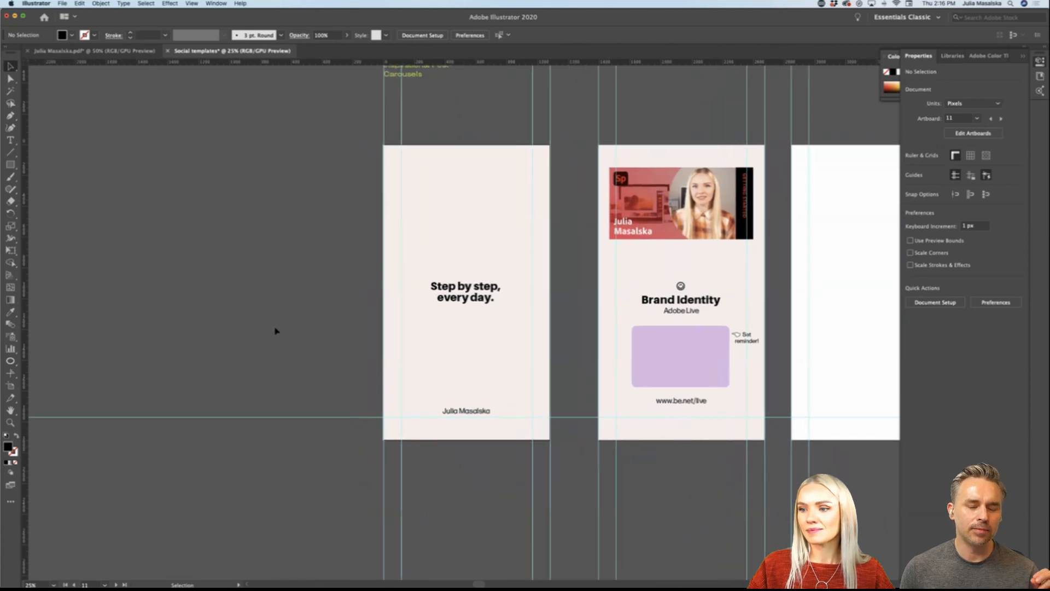
{"action": "scroll", "coordinate": [302, 332], "scroll_direction": "up", "scroll_amount": 1}
{"action": "scroll", "coordinate": [302, 331], "scroll_direction": "right", "scroll_amount": 2}
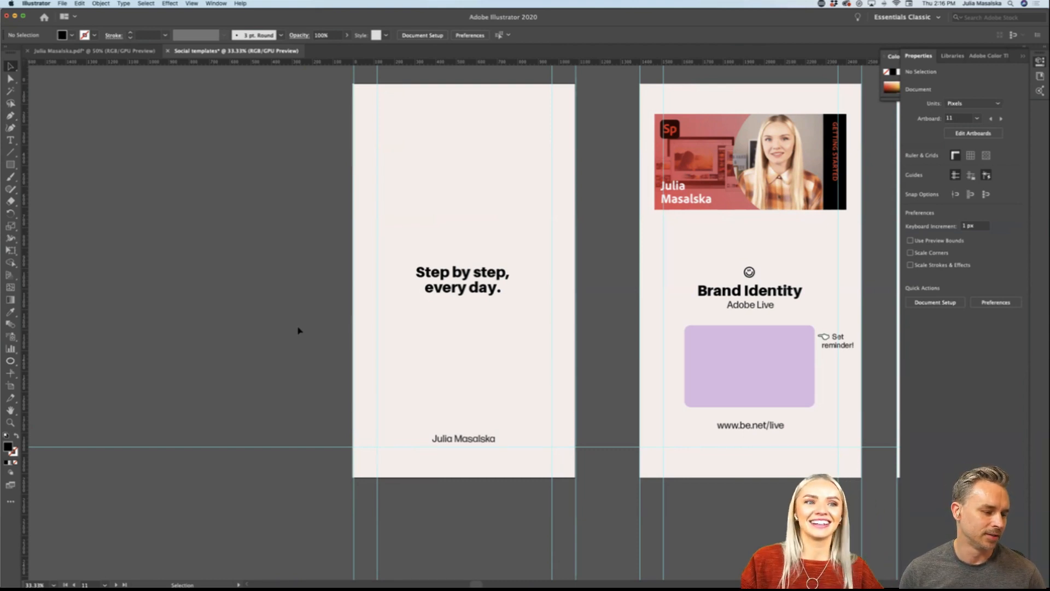
Step: Delete the red "Getting Started" thumbnail image from the Brand Identity announcement story
{"action": "scroll", "coordinate": [609, 298], "scroll_direction": "right", "scroll_amount": 10}
{"action": "scroll", "coordinate": [609, 299], "scroll_direction": "up", "scroll_amount": 2}
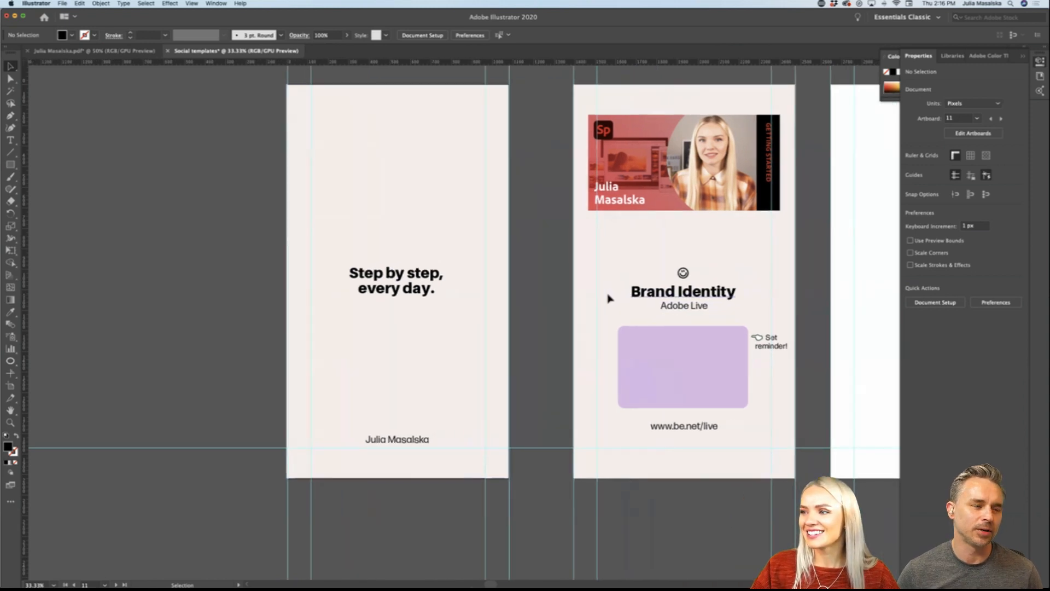
{"action": "left_click", "coordinate": [501, 212]}
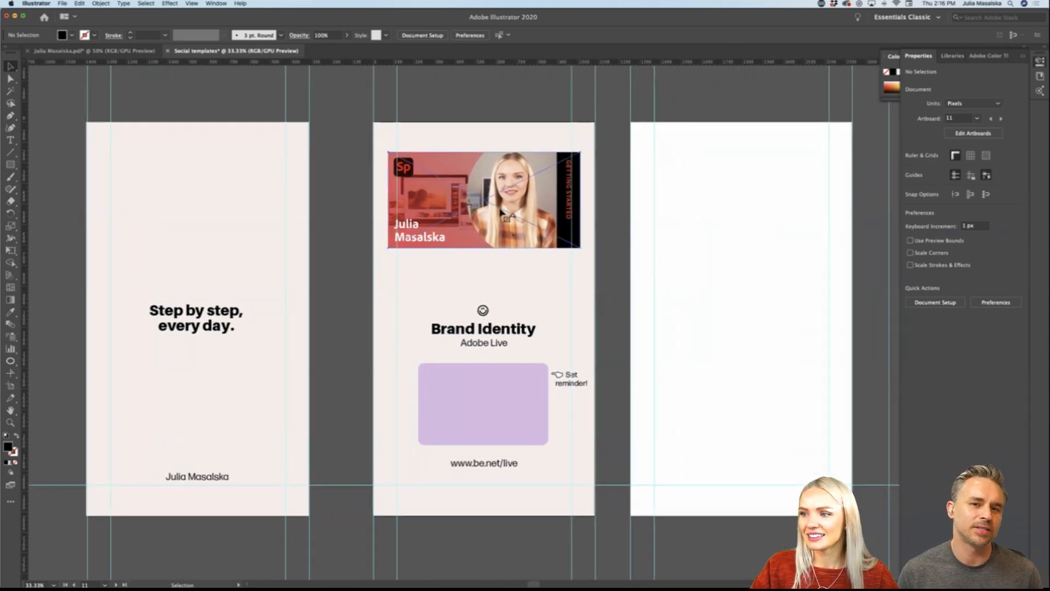
{"action": "key", "text": "Delete"}
{"action": "scroll", "coordinate": [501, 213], "scroll_direction": "down", "scroll_amount": 2}
{"action": "scroll", "coordinate": [501, 213], "scroll_direction": "down", "scroll_amount": 4}
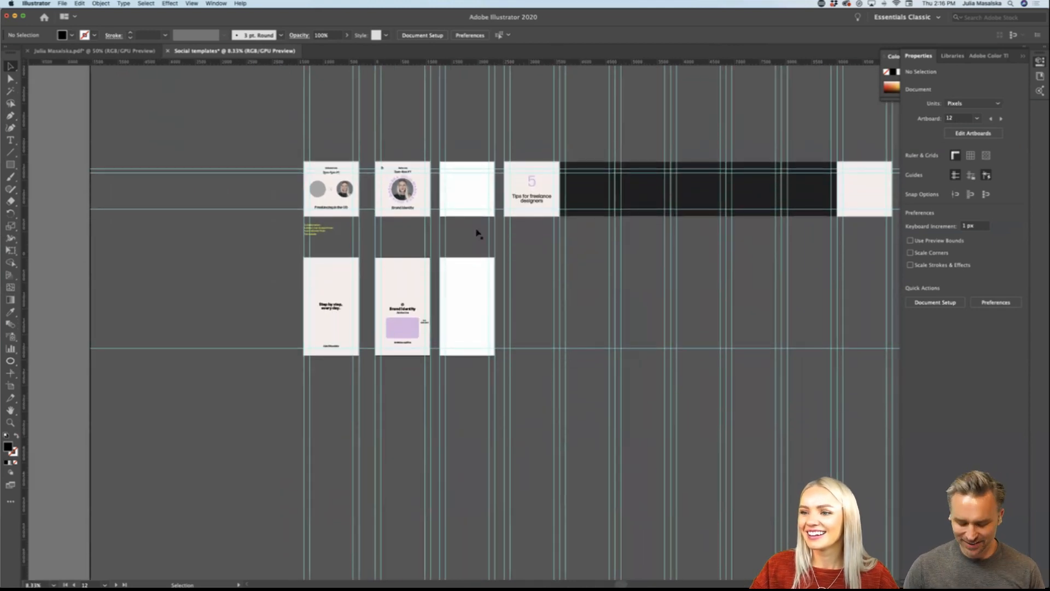
{"action": "scroll", "coordinate": [405, 323], "scroll_direction": "up", "scroll_amount": 5}
{"action": "scroll", "coordinate": [405, 323], "scroll_direction": "left", "scroll_amount": 5}
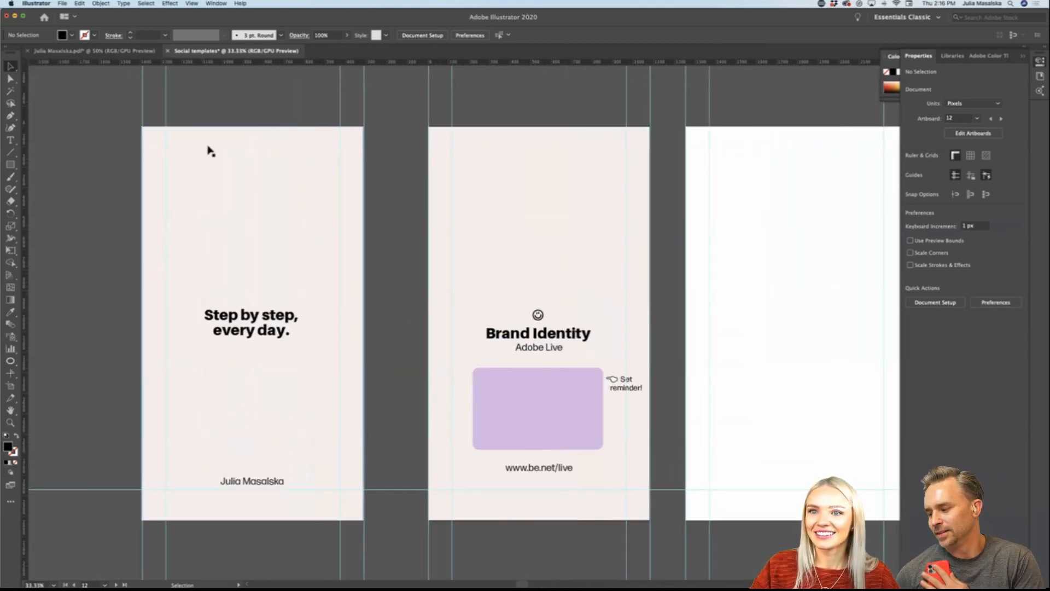
Step: Copy the yellow photo of the woman holding lemons from the personal brand PDF and return to the Social templates document
{"action": "left_click", "coordinate": [71, 51]}
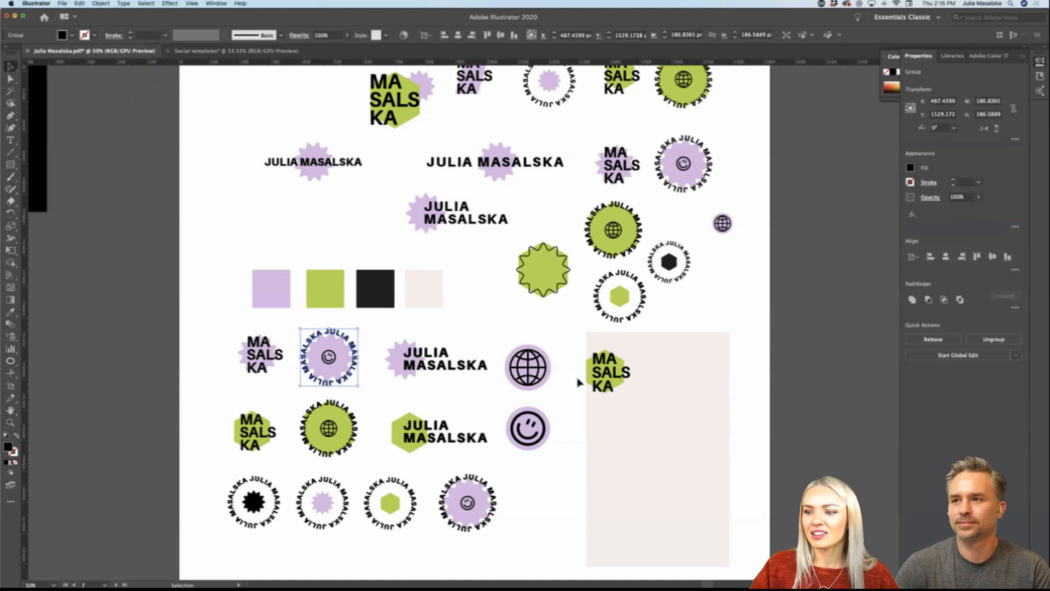
{"action": "scroll", "coordinate": [580, 382], "scroll_direction": "down", "scroll_amount": 2}
{"action": "scroll", "coordinate": [580, 391], "scroll_direction": "up", "scroll_amount": 1}
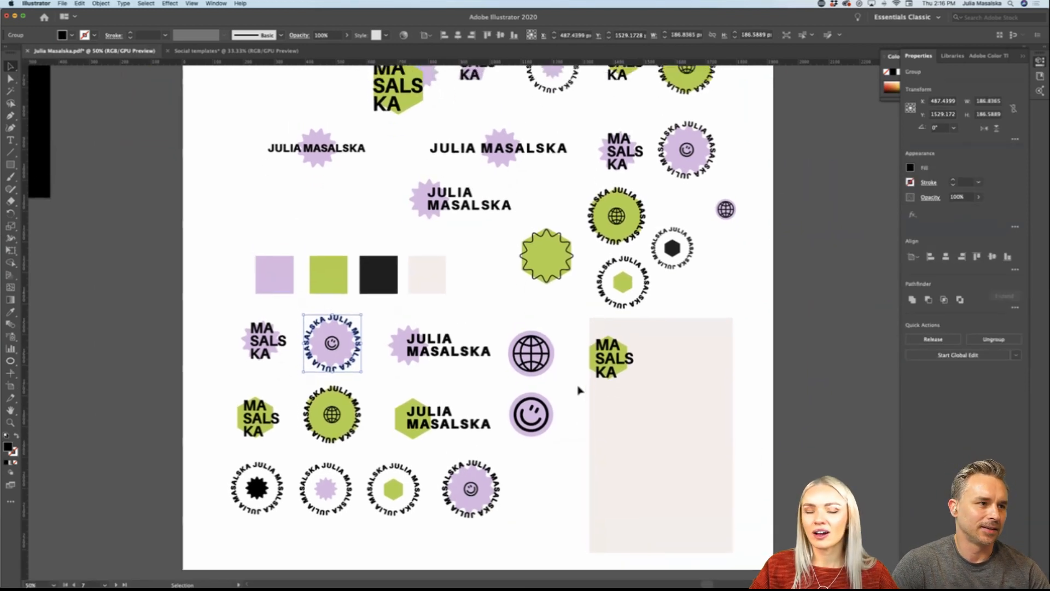
{"action": "scroll", "coordinate": [580, 390], "scroll_direction": "down", "scroll_amount": 3}
{"action": "scroll", "coordinate": [581, 390], "scroll_direction": "left", "scroll_amount": 3}
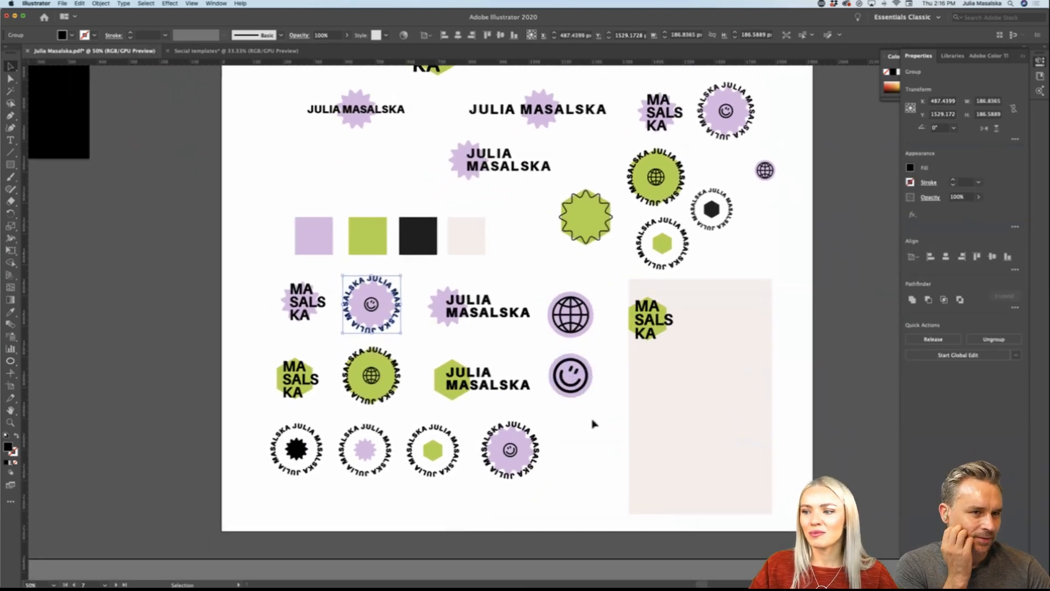
{"action": "scroll", "coordinate": [594, 424], "scroll_direction": "up", "scroll_amount": 2}
{"action": "scroll", "coordinate": [595, 424], "scroll_direction": "down", "scroll_amount": 2}
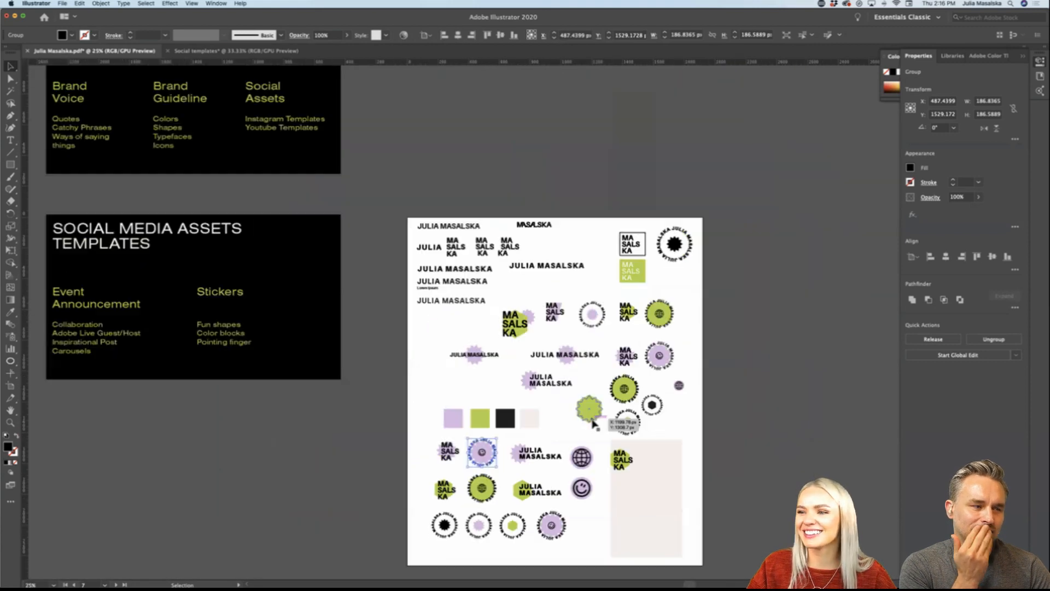
{"action": "scroll", "coordinate": [594, 423], "scroll_direction": "down", "scroll_amount": 5}
{"action": "scroll", "coordinate": [594, 424], "scroll_direction": "down", "scroll_amount": 4}
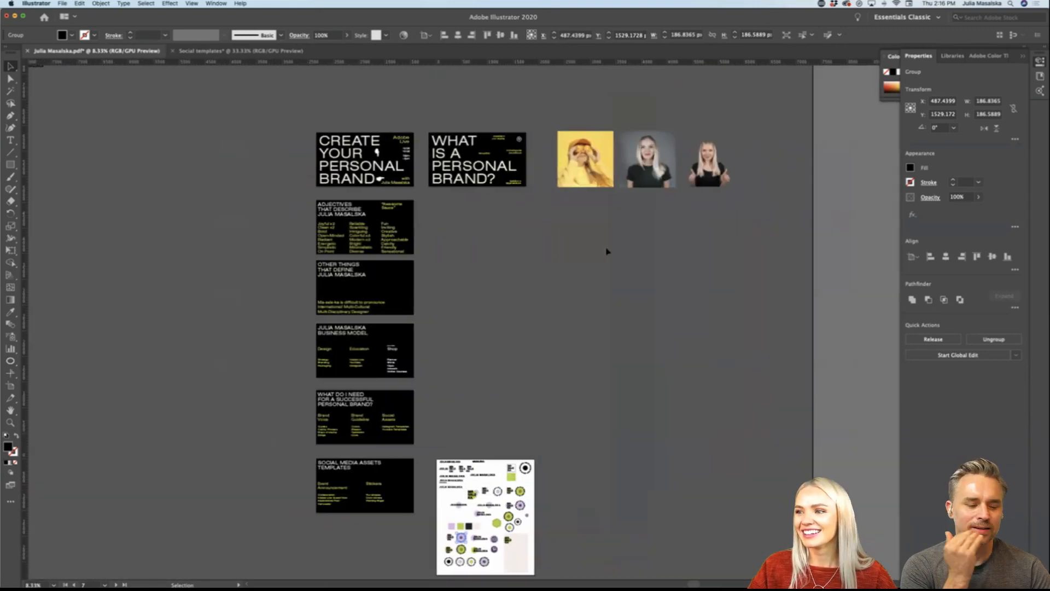
{"action": "left_click", "coordinate": [607, 163]}
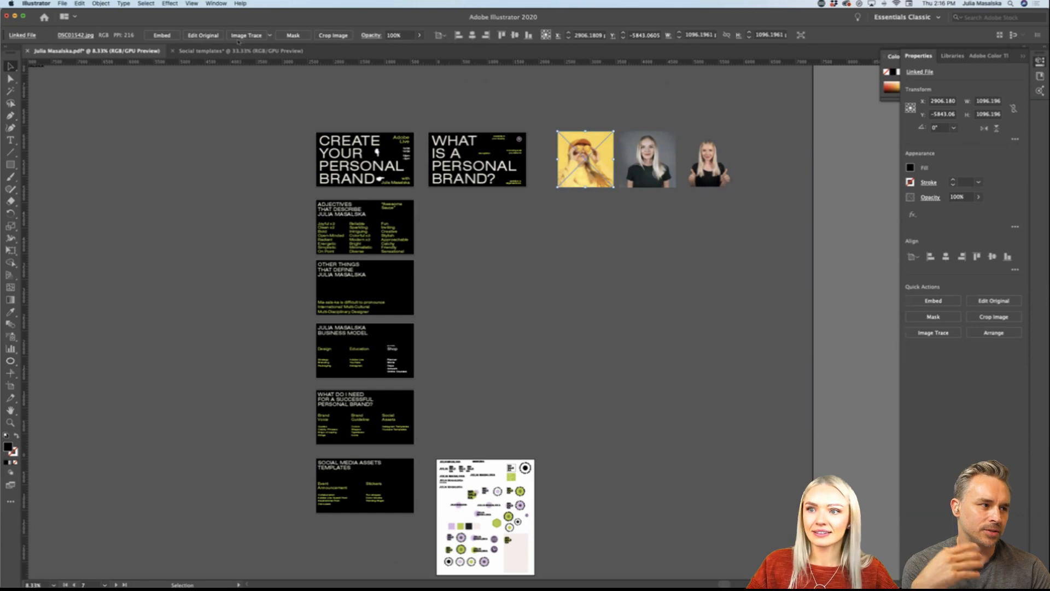
{"action": "key", "text": "ctrl+Tab"}
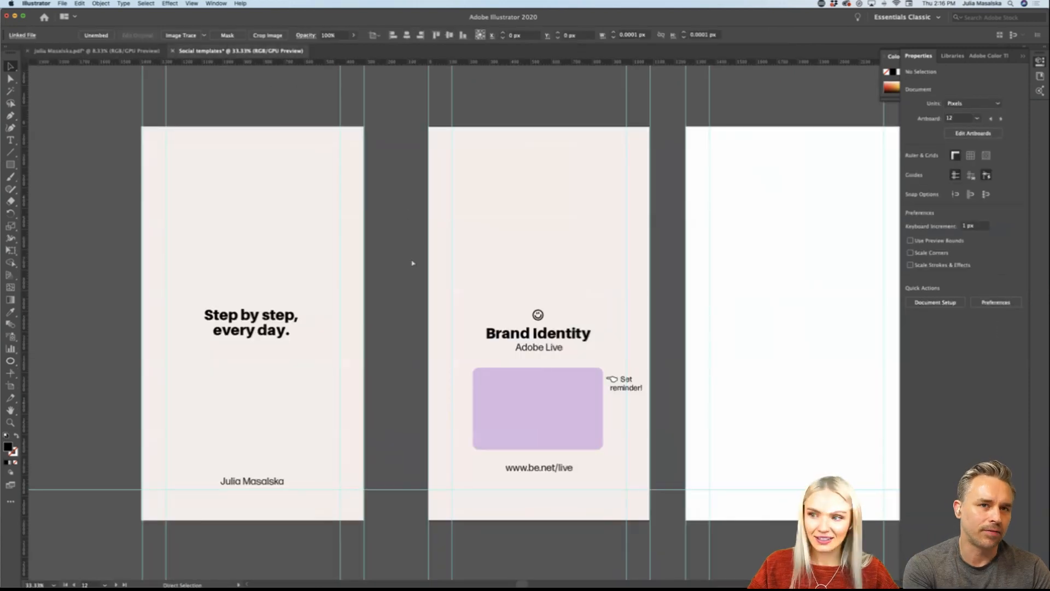
Step: Paste the lemon photo onto the Brand Identity story and enlarge it to the full artboard height, about 1919 px square
{"action": "key", "text": "super+v"}
{"action": "left_click_drag", "start_coordinate": [540, 227], "coordinate": [547, 195]}
{"action": "left_click_drag", "start_coordinate": [538, 352], "coordinate": [539, 520]}
Step: Draw a 1080 by about 1919 px rectangle over the Brand Identity artboard and use it to clip the lemon photo
{"action": "key", "text": "m"}
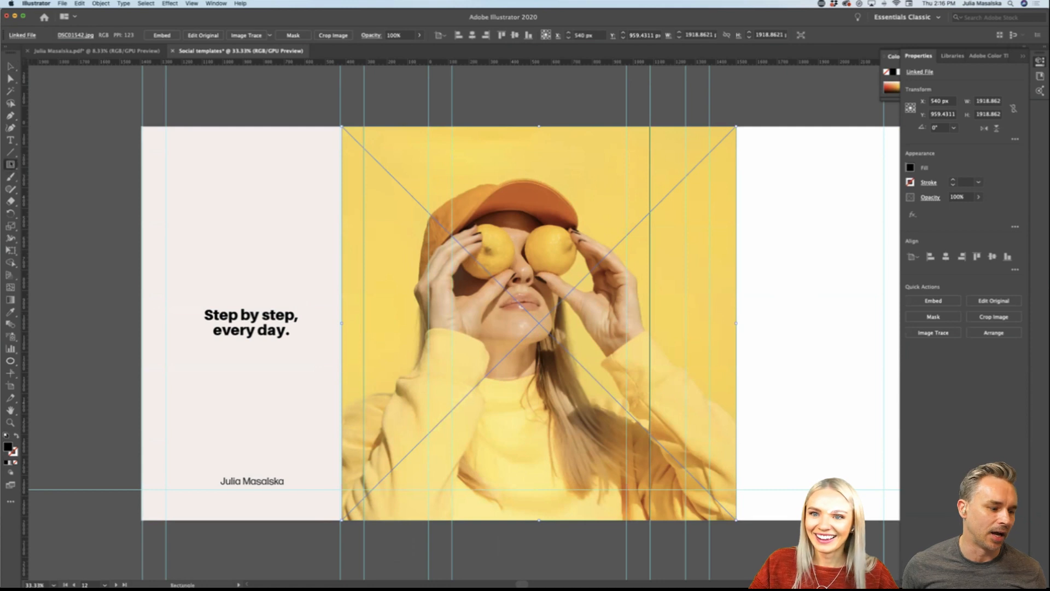
{"action": "left_click_drag", "start_coordinate": [429, 127], "coordinate": [649, 520]}
{"action": "key", "text": "v"}
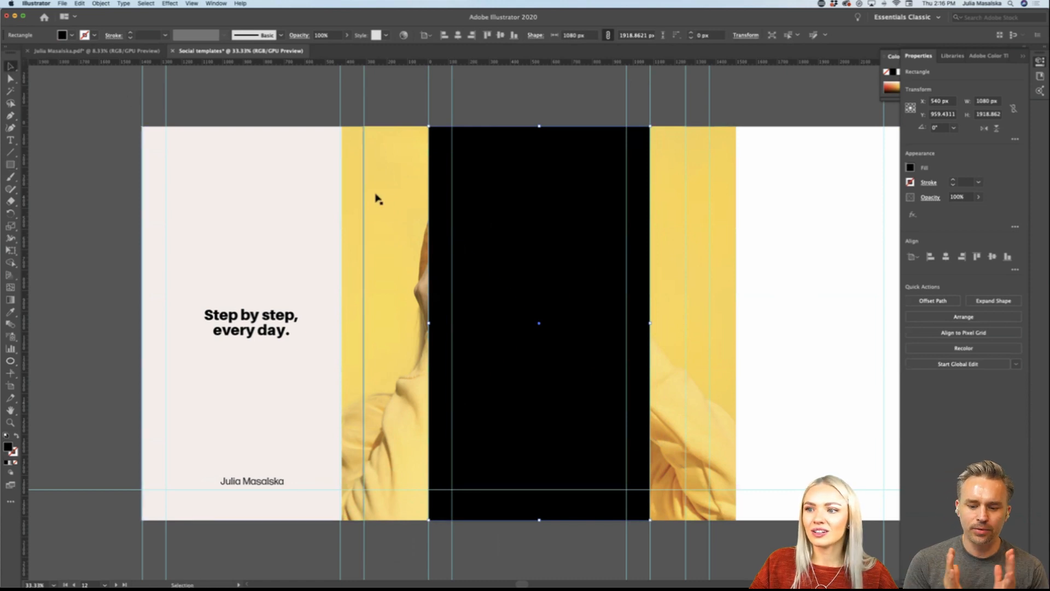
{"action": "left_click", "coordinate": [377, 202], "text": "shift"}
{"action": "left_click", "coordinate": [948, 332]}
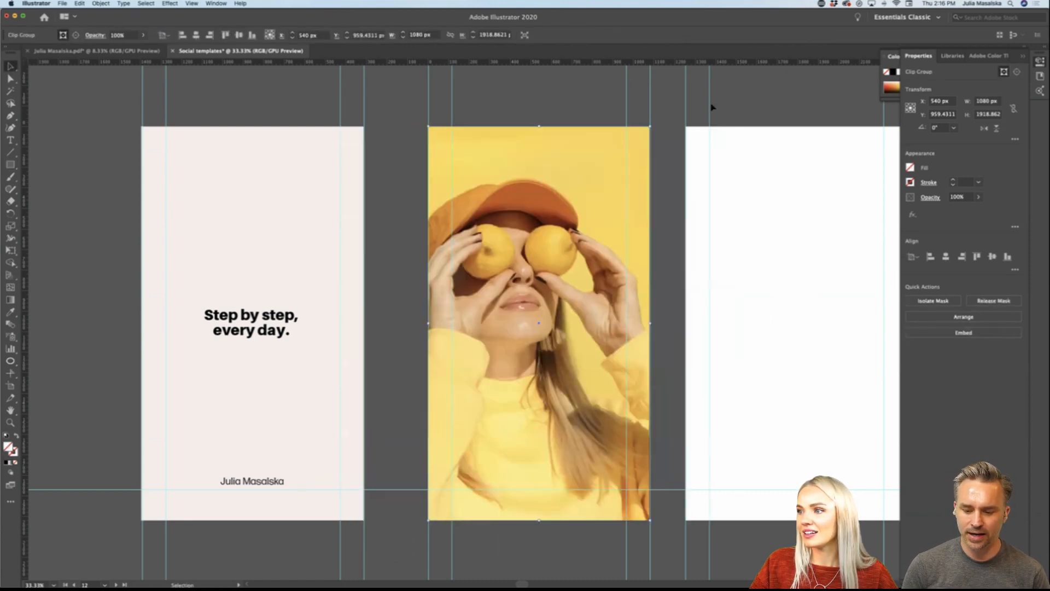
Step: Send the clipped lemon photo to the back and delete the beige background rectangle of the Brand Identity story
{"action": "right_click", "coordinate": [606, 194]}
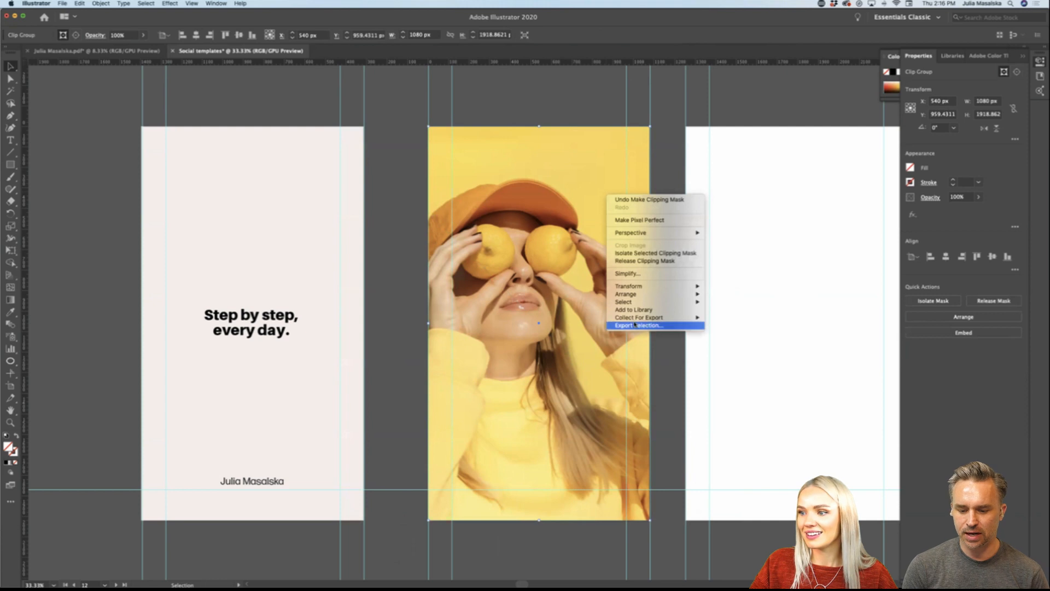
{"action": "mouse_move", "coordinate": [660, 293]}
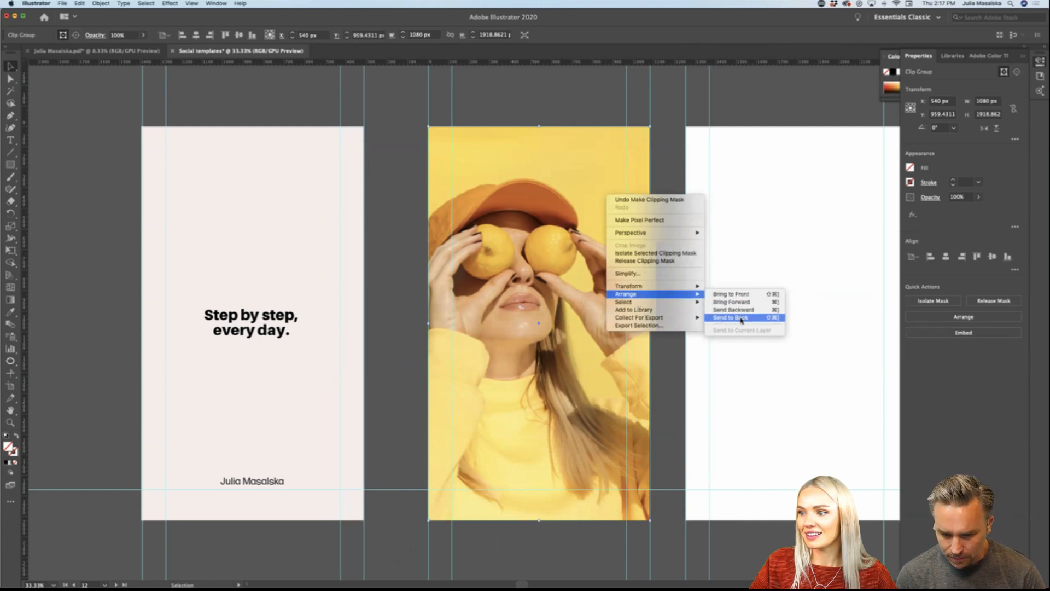
{"action": "left_click", "coordinate": [735, 317]}
{"action": "left_click", "coordinate": [678, 354]}
{"action": "left_click", "coordinate": [602, 225]}
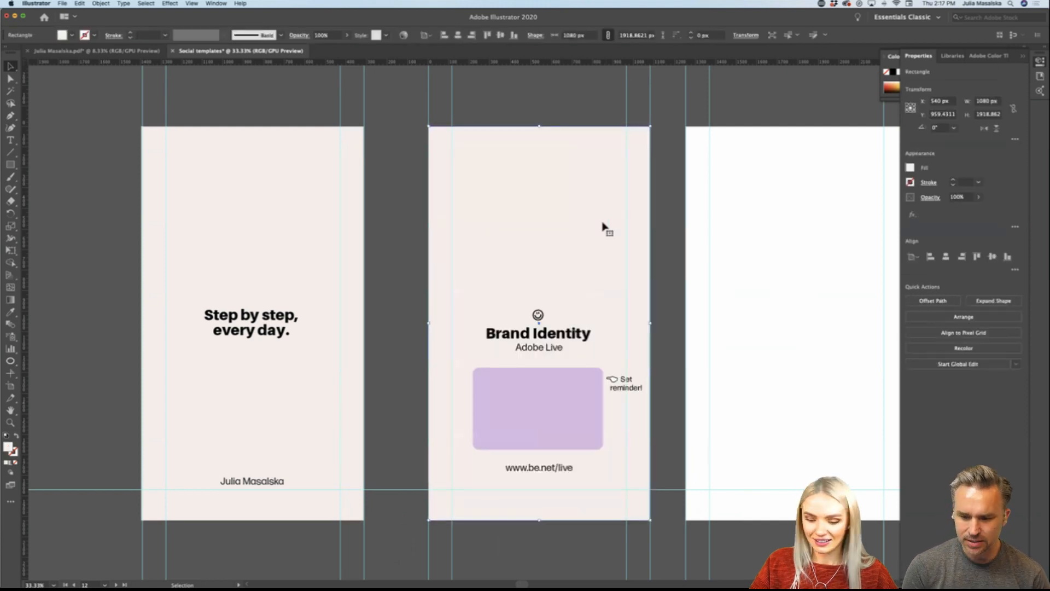
{"action": "key", "text": "Delete"}
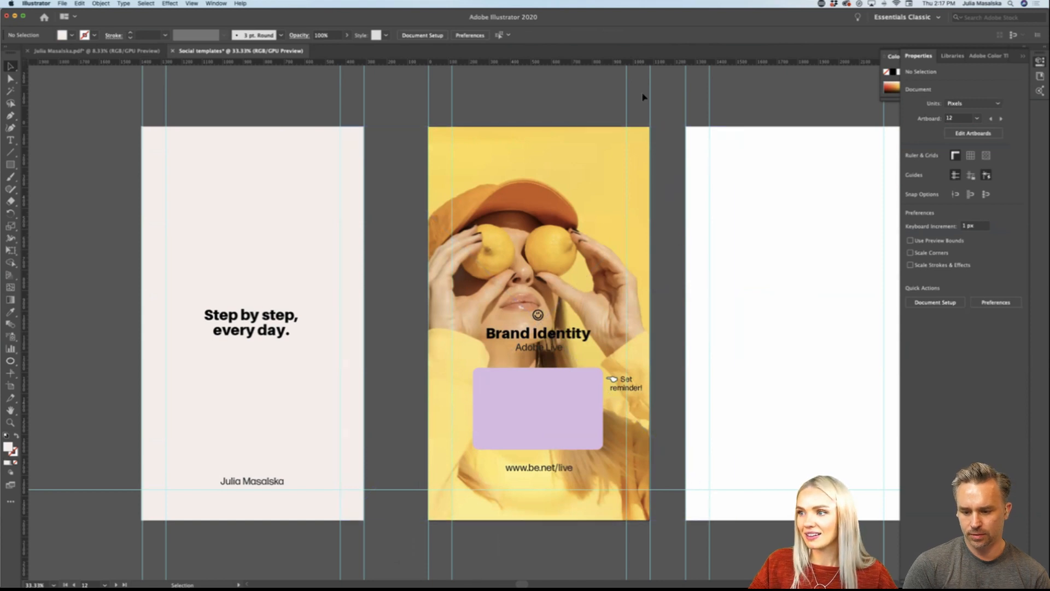
{"action": "double_click", "coordinate": [536, 180]}
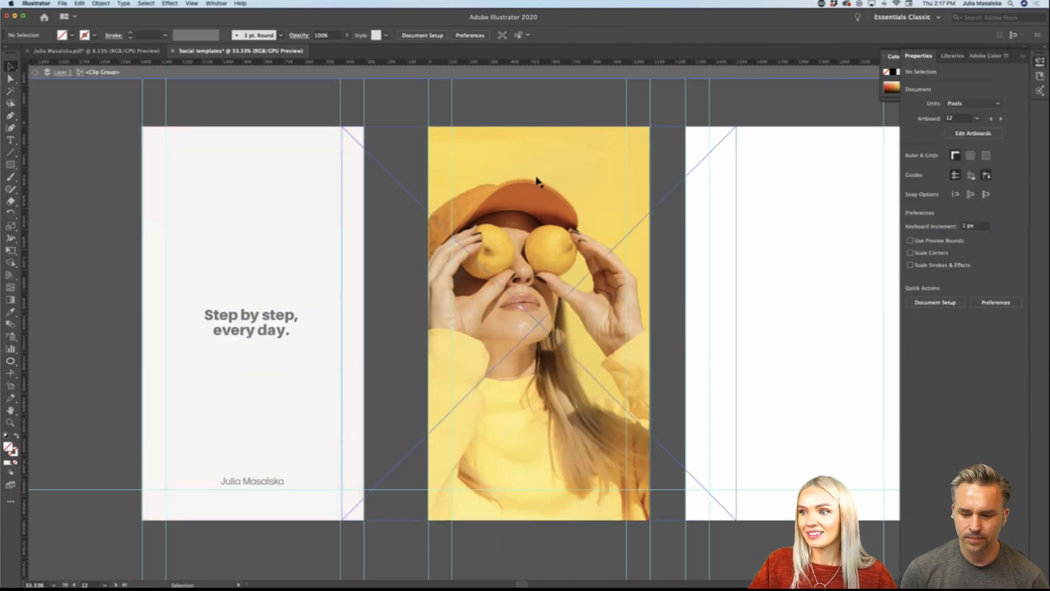
{"action": "double_click", "coordinate": [547, 98]}
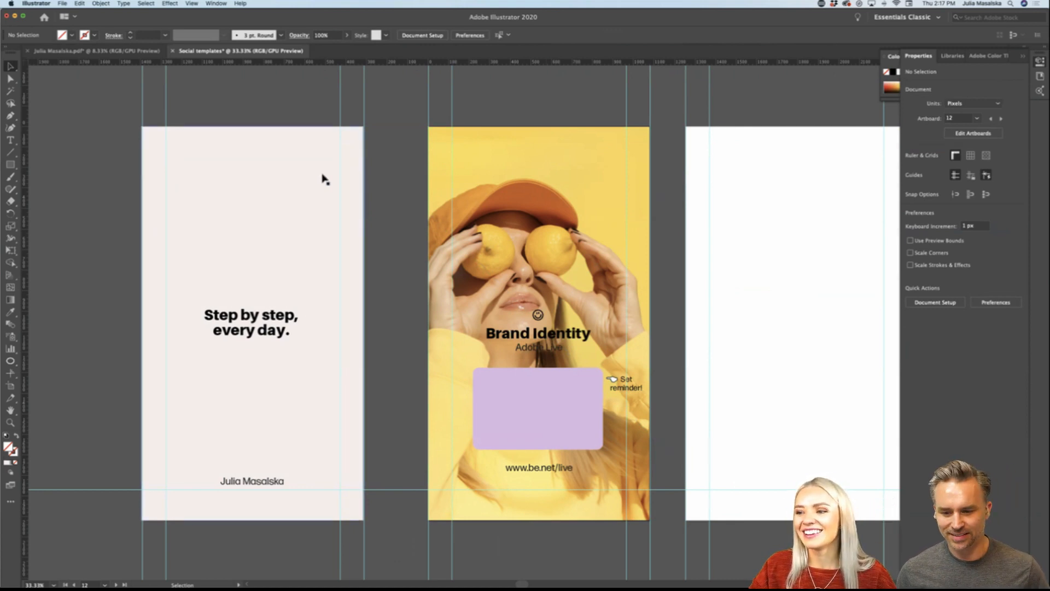
Step: Duplicate the quote story's beige background onto the Brand Identity story's lower part and shorten it to the artboard's bottom edge, about 1062 px high
{"action": "left_click_drag", "start_coordinate": [324, 178], "coordinate": [609, 350]}
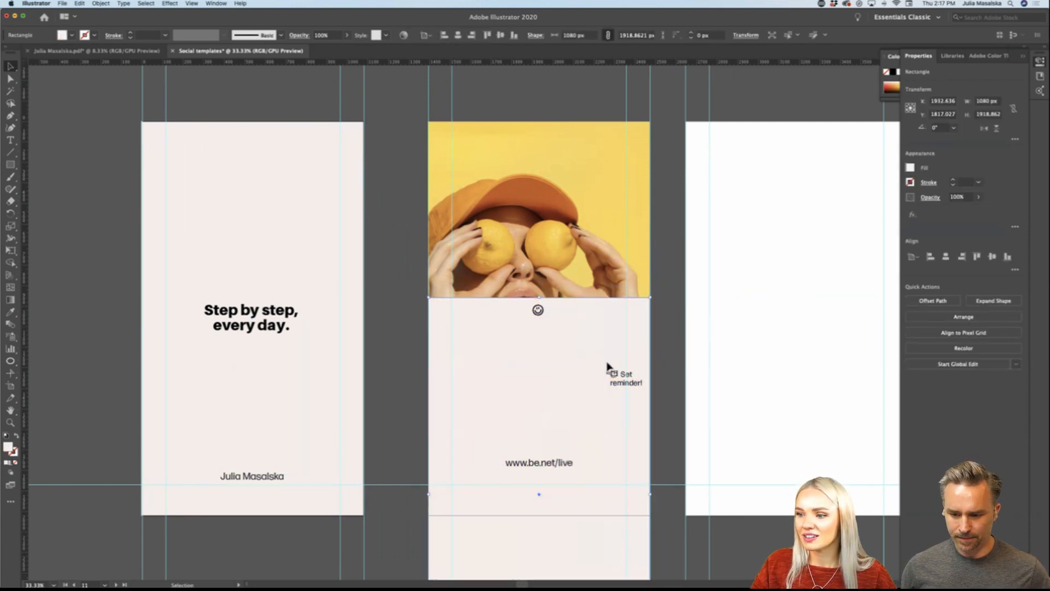
{"action": "scroll", "coordinate": [608, 361], "scroll_direction": "down", "scroll_amount": 3}
{"action": "scroll", "coordinate": [608, 366], "scroll_direction": "down", "scroll_amount": 3}
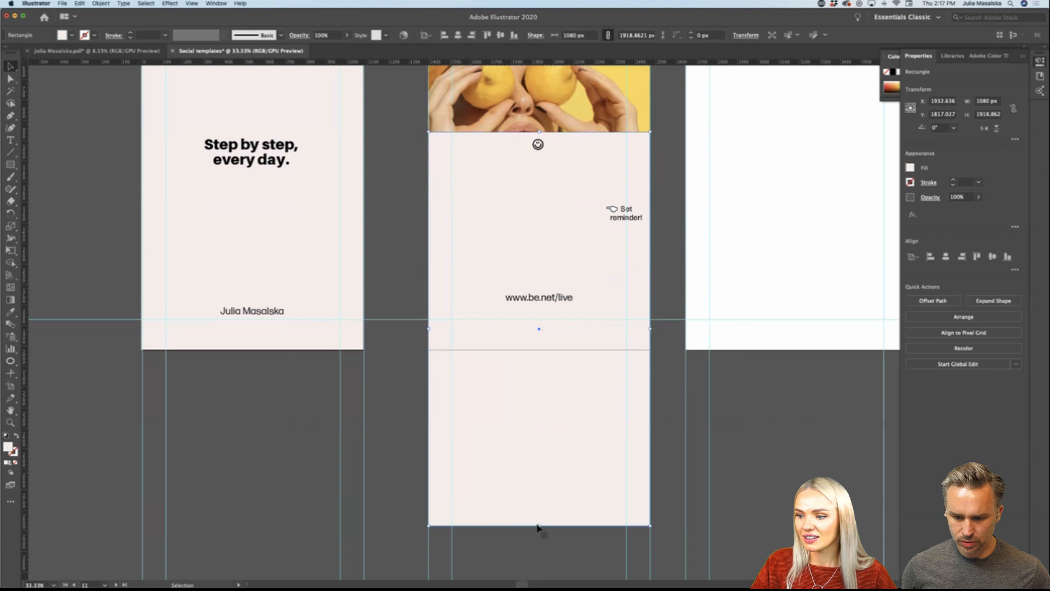
{"action": "left_click_drag", "start_coordinate": [540, 525], "coordinate": [542, 349]}
{"action": "left_click", "coordinate": [541, 371]}
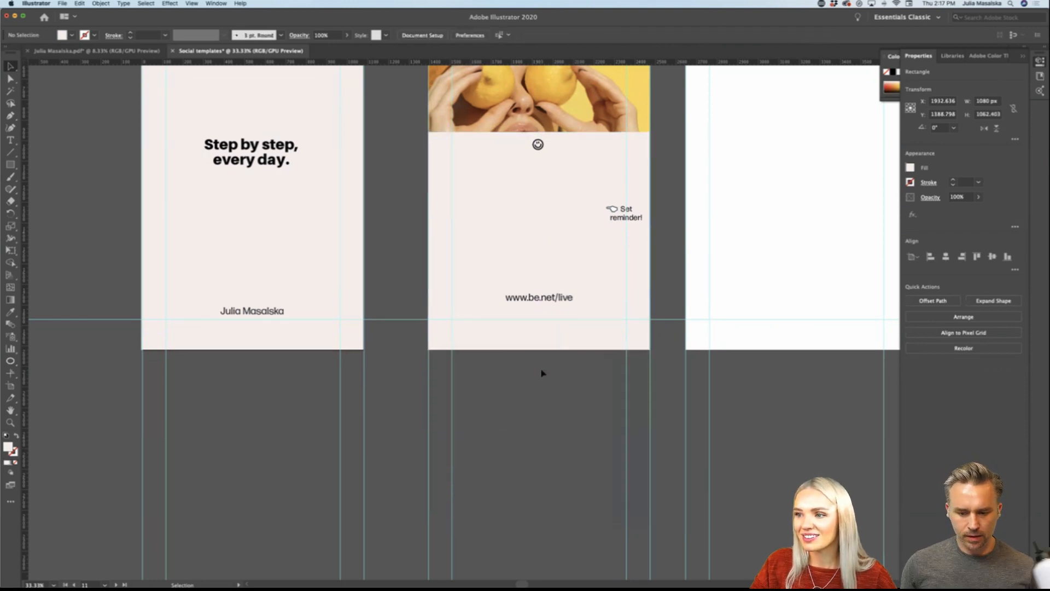
Step: Send the clipped lemon photo to the back of the Brand Identity story again
{"action": "scroll", "coordinate": [543, 370], "scroll_direction": "up", "scroll_amount": 3}
{"action": "right_click", "coordinate": [581, 182]}
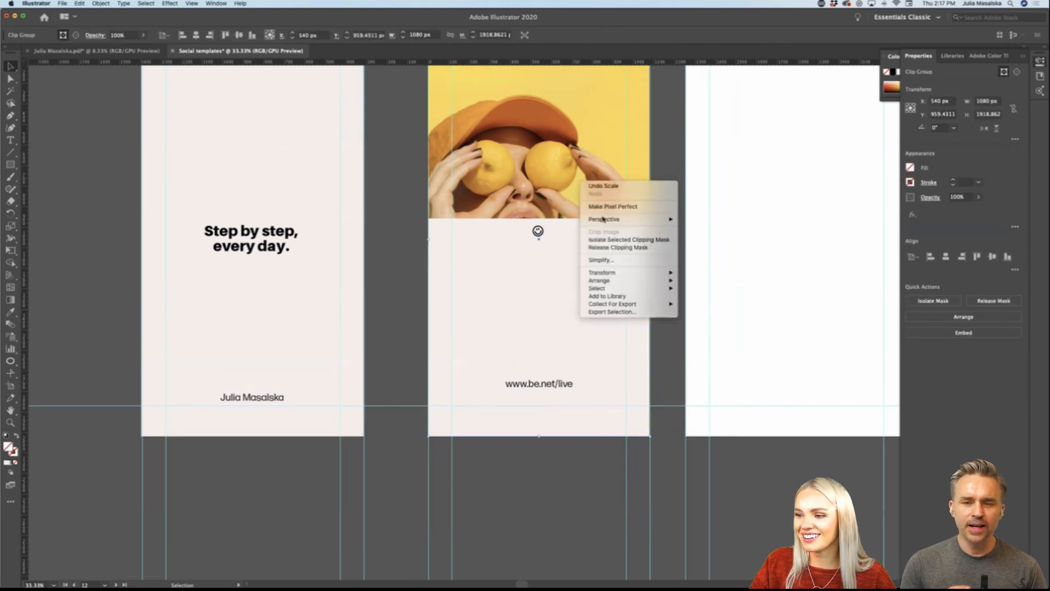
{"action": "mouse_move", "coordinate": [639, 288]}
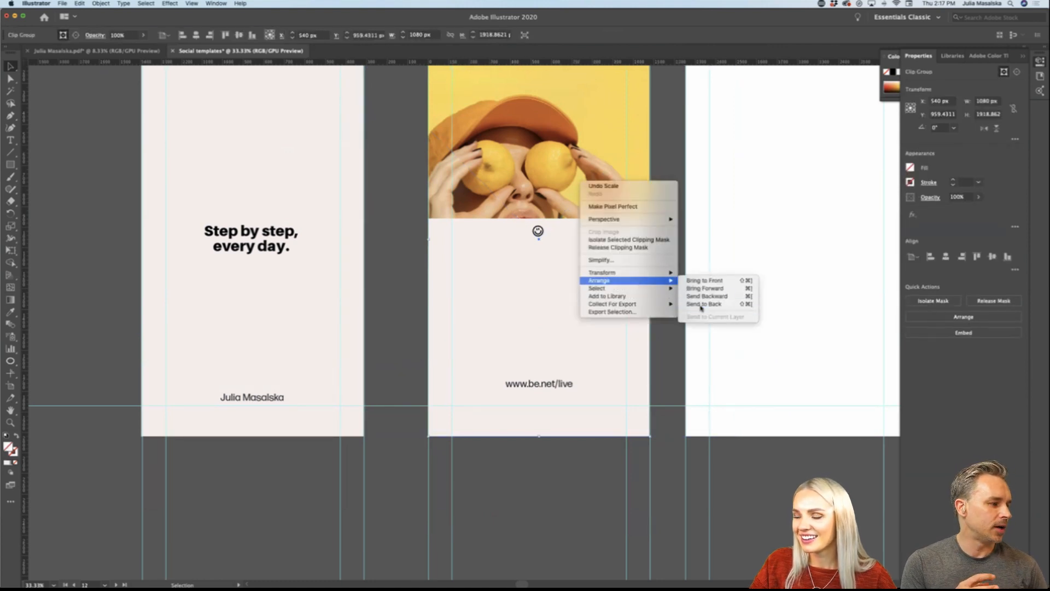
{"action": "left_click", "coordinate": [701, 305]}
{"action": "left_click", "coordinate": [529, 494]}
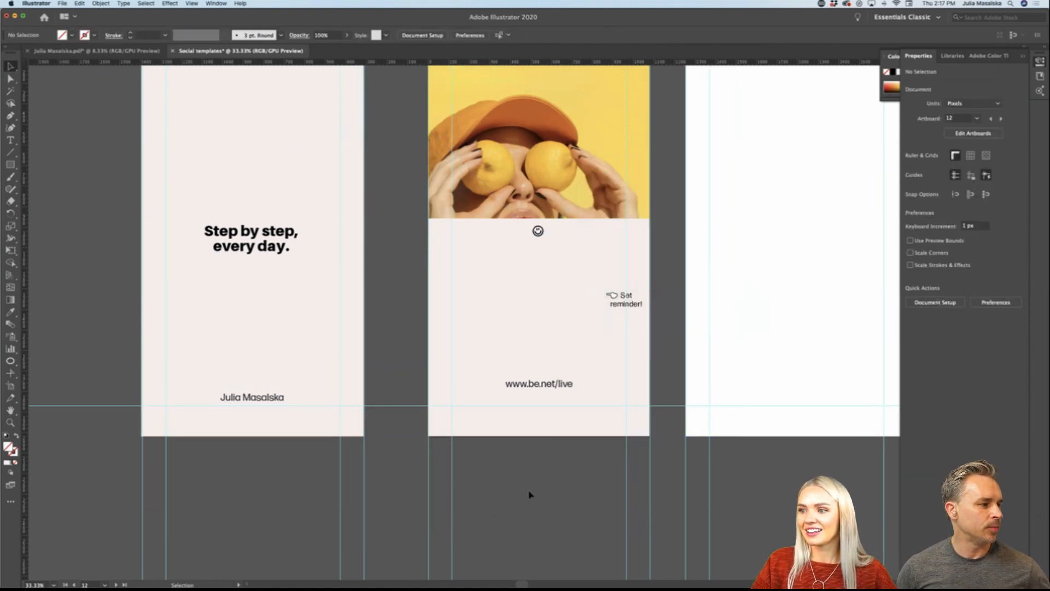
Step: Send the beige lower panel behind the announcement text and purple box, and send the clipped lemon photo behind that panel
{"action": "left_click", "coordinate": [575, 319]}
{"action": "scroll", "coordinate": [574, 318], "scroll_direction": "up", "scroll_amount": 2}
{"action": "right_click", "coordinate": [575, 317]}
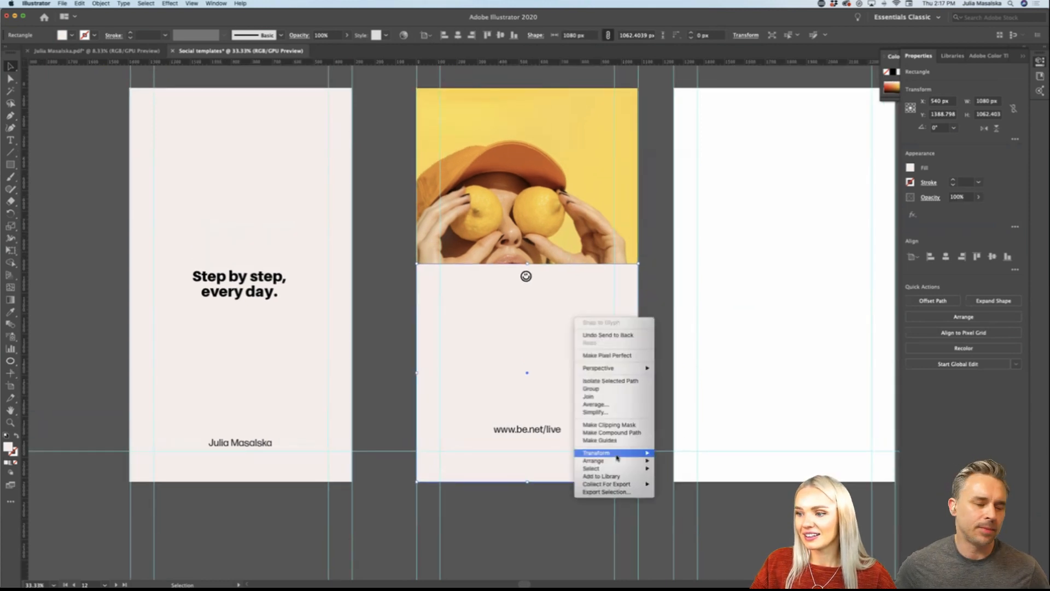
{"action": "mouse_move", "coordinate": [628, 461]}
{"action": "left_click", "coordinate": [683, 484]}
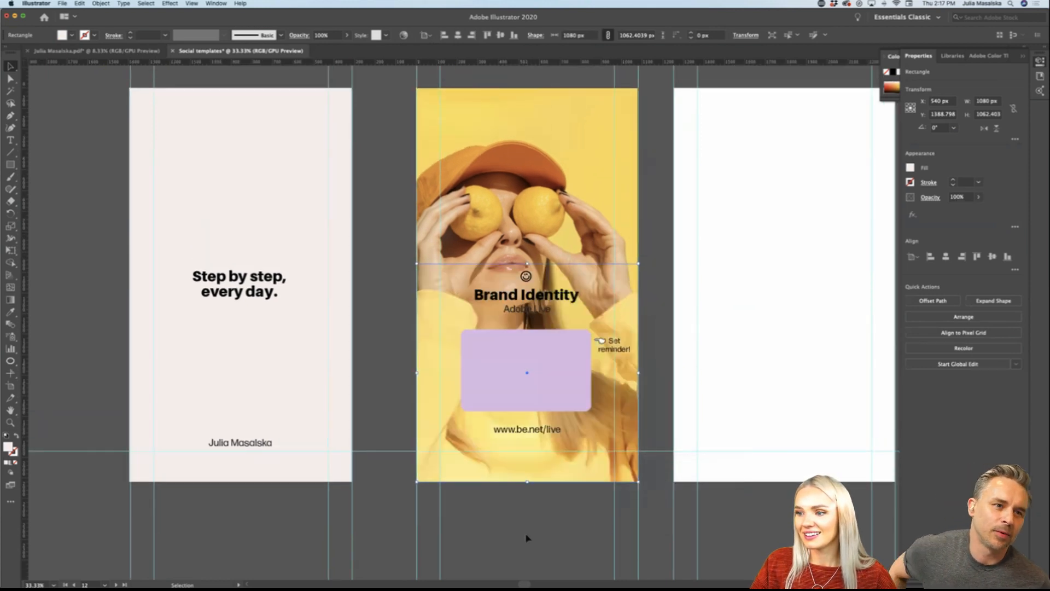
{"action": "left_click", "coordinate": [555, 218]}
{"action": "right_click", "coordinate": [557, 202]}
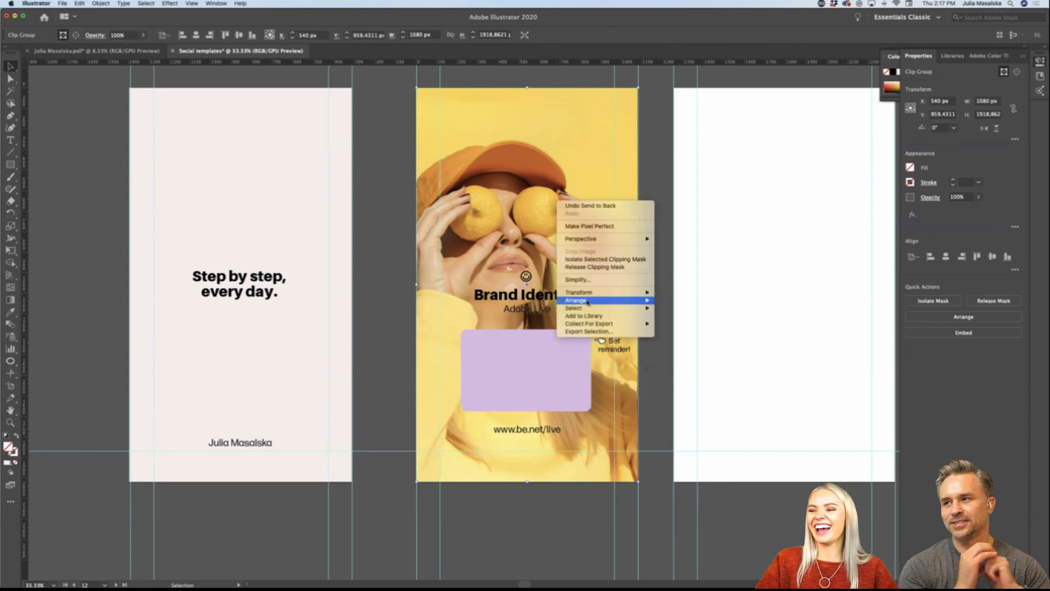
{"action": "mouse_move", "coordinate": [605, 303]}
{"action": "left_click", "coordinate": [673, 324]}
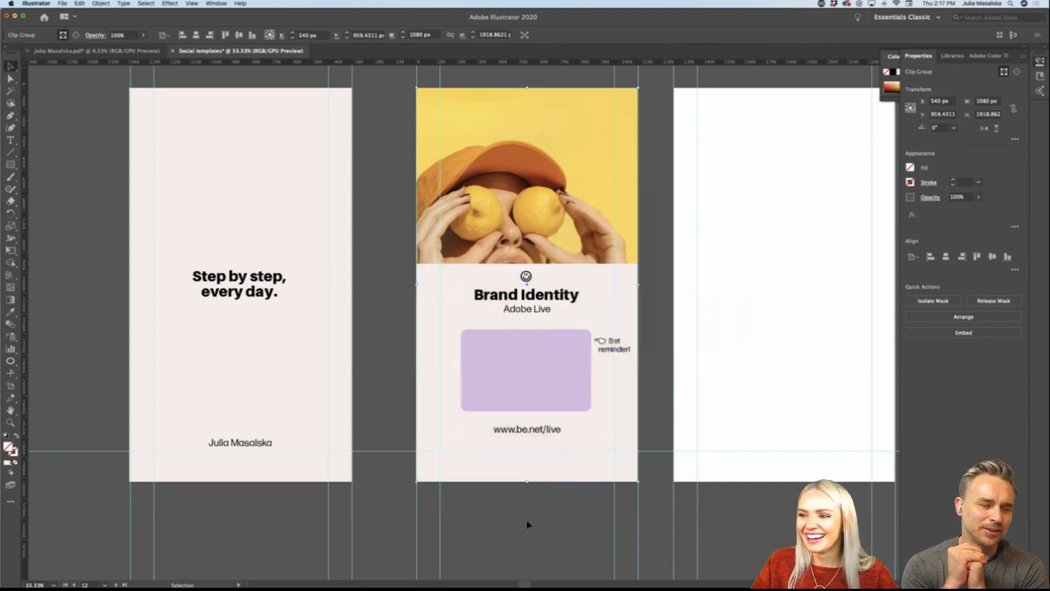
{"action": "left_click", "coordinate": [527, 523]}
Step: Inside the clipping mask, shrink the lemon photo to about 1224 px square and reposition it to frame the woman above the beige panel
{"action": "left_click", "coordinate": [556, 225]}
{"action": "scroll", "coordinate": [557, 225], "scroll_direction": "up", "scroll_amount": 3}
{"action": "scroll", "coordinate": [557, 224], "scroll_direction": "right", "scroll_amount": 3}
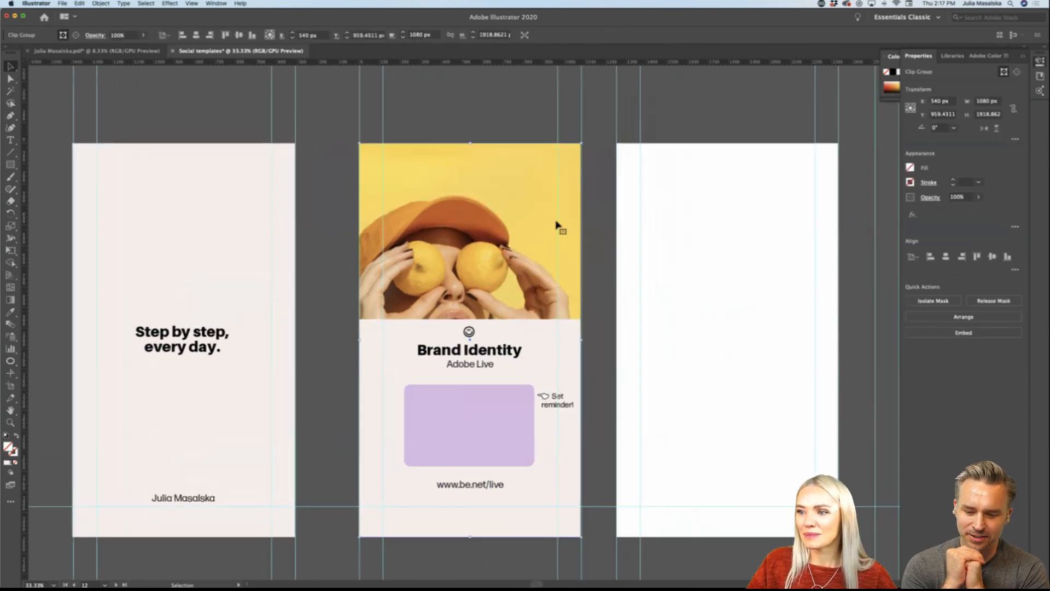
{"action": "double_click", "coordinate": [557, 225]}
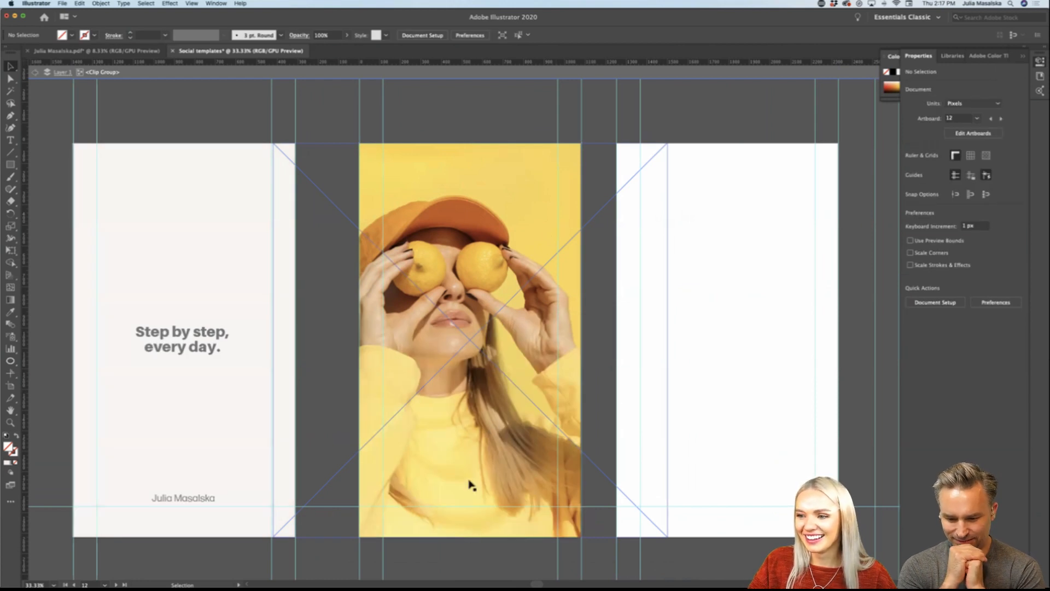
{"action": "left_click_drag", "start_coordinate": [467, 438], "coordinate": [477, 325]}
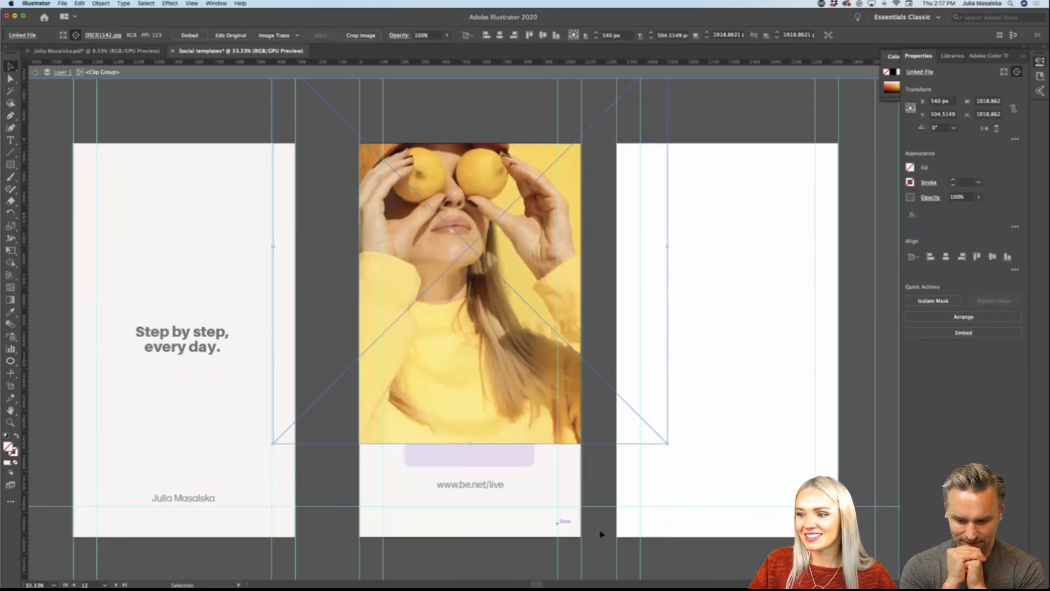
{"action": "left_click_drag", "start_coordinate": [473, 444], "coordinate": [477, 300]}
{"action": "left_click_drag", "start_coordinate": [497, 185], "coordinate": [509, 236]}
{"action": "key", "text": "Escape"}
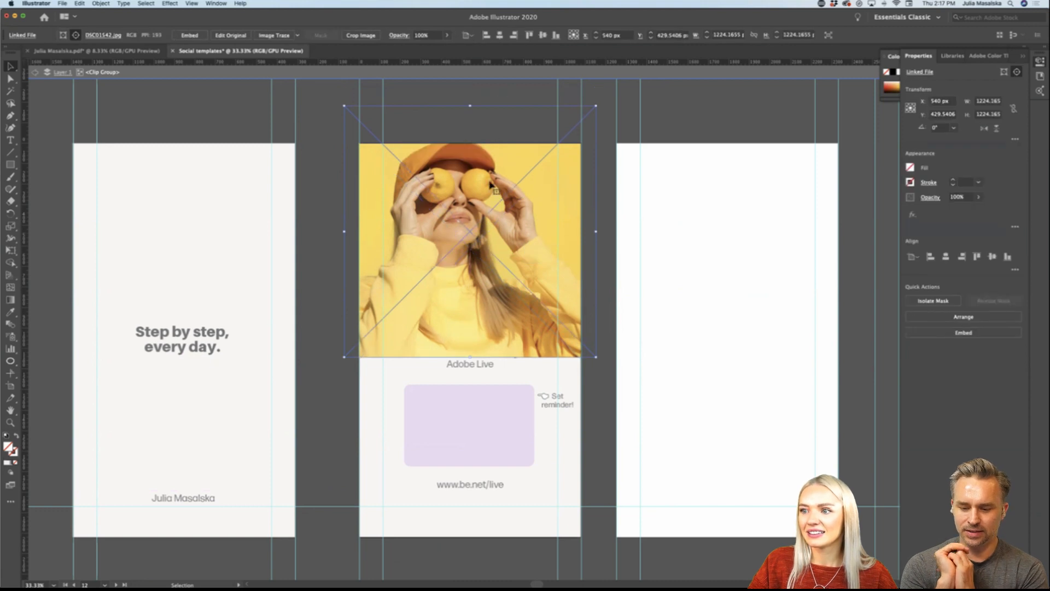
{"action": "left_click_drag", "start_coordinate": [491, 182], "coordinate": [490, 192]}
{"action": "double_click", "coordinate": [496, 110]}
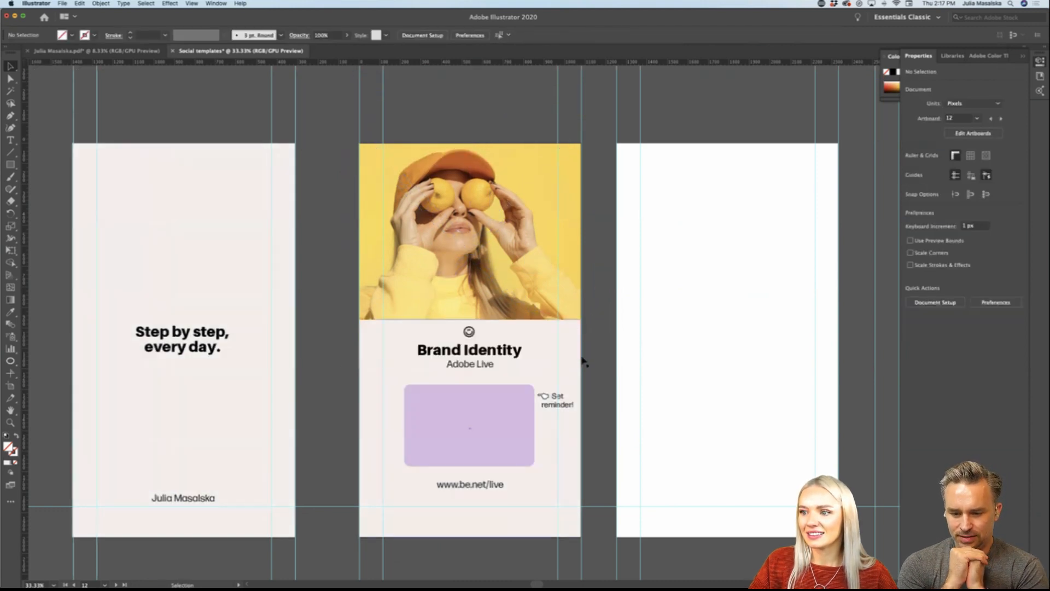
Step: Move the author name on the quote story slightly higher above the horizontal bottom guide, in two small adjustments
{"action": "scroll", "coordinate": [590, 367], "scroll_direction": "down", "scroll_amount": 2}
{"action": "scroll", "coordinate": [594, 366], "scroll_direction": "left", "scroll_amount": 2}
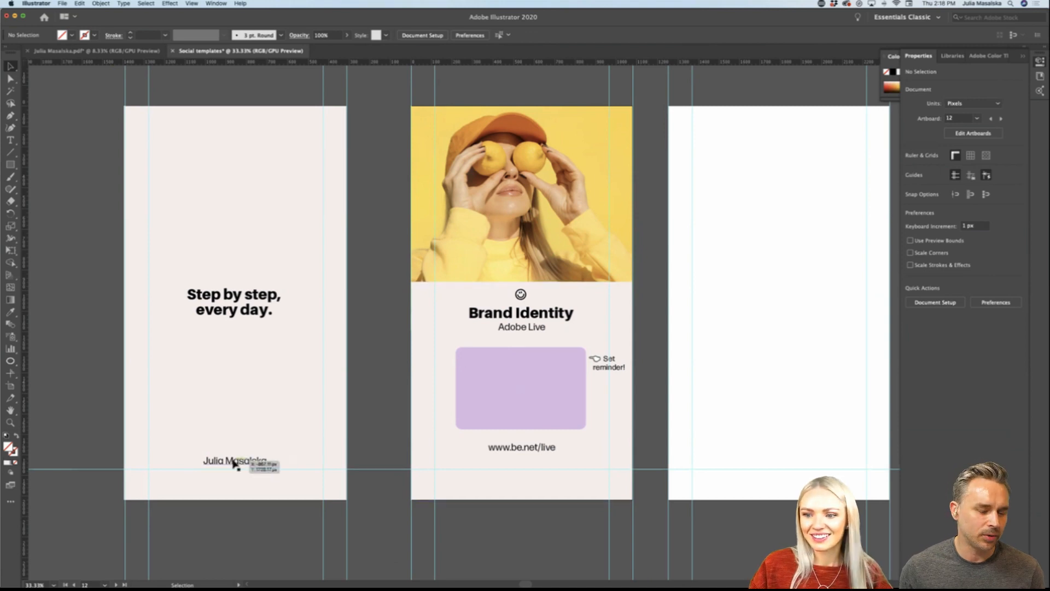
{"action": "left_click_drag", "start_coordinate": [235, 461], "coordinate": [239, 456]}
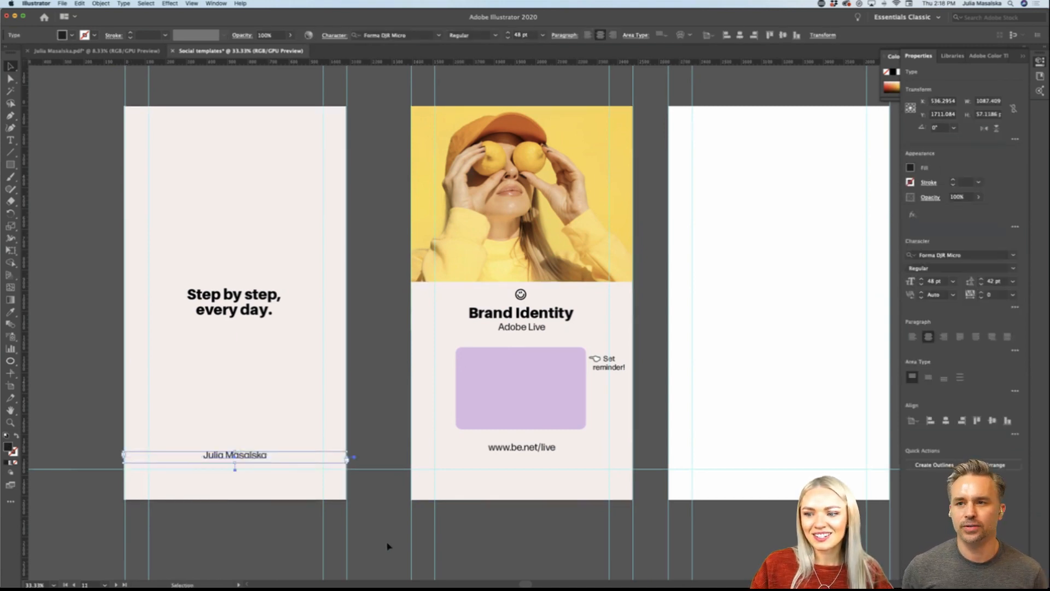
{"action": "left_click", "coordinate": [386, 544]}
{"action": "scroll", "coordinate": [387, 545], "scroll_direction": "right", "scroll_amount": 1}
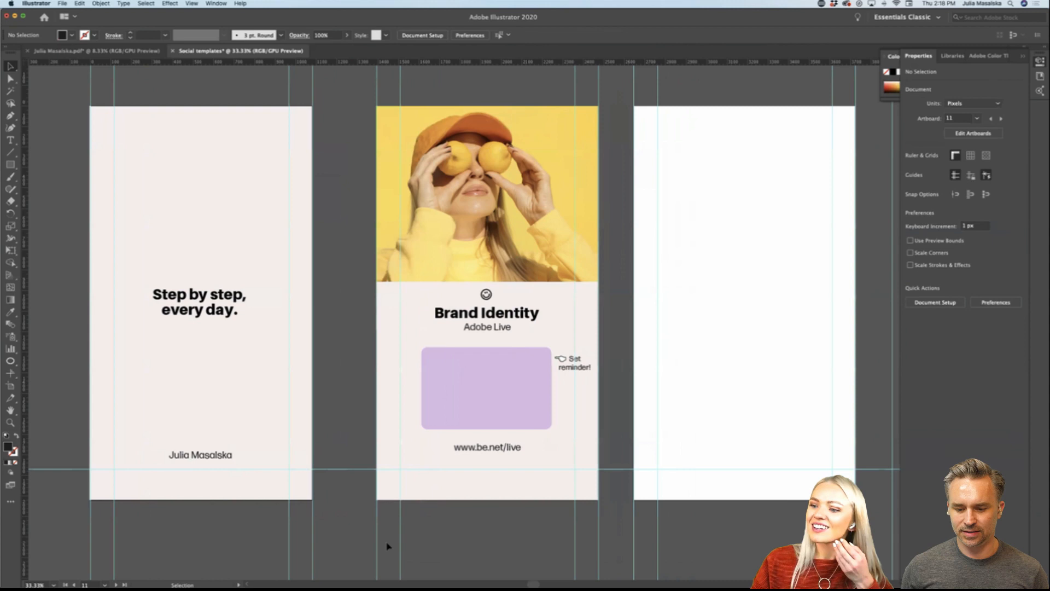
{"action": "left_click_drag", "start_coordinate": [223, 457], "coordinate": [222, 454]}
{"action": "left_click", "coordinate": [445, 557]}
{"action": "scroll", "coordinate": [447, 538], "scroll_direction": "right", "scroll_amount": 1}
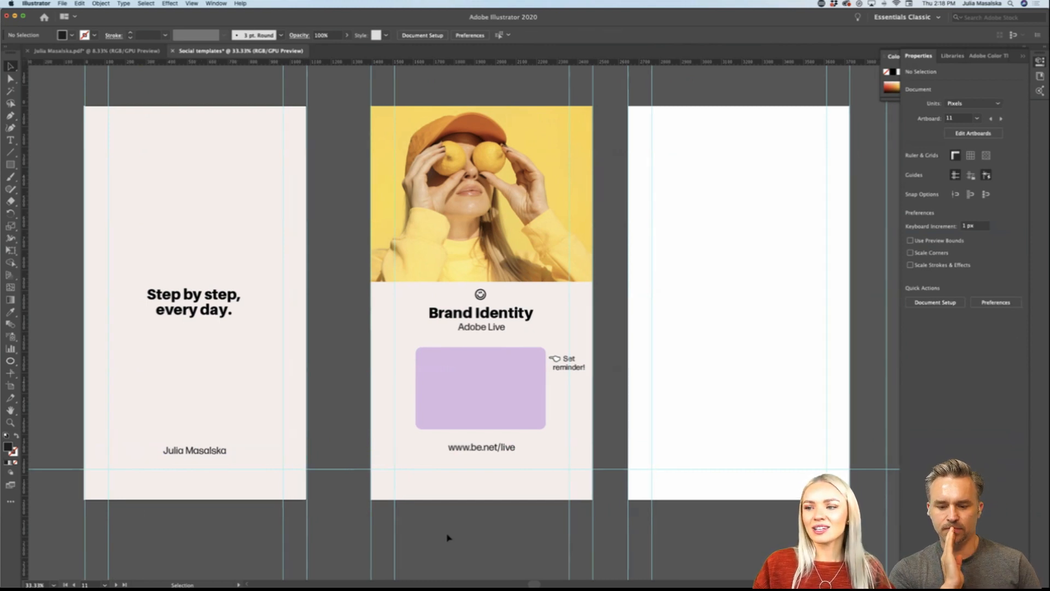
Step: Recolour the purple box on the Brand Identity story with yellow sampled from the lemon photo's background using the Eyedropper
{"action": "scroll", "coordinate": [447, 538], "scroll_direction": "down", "scroll_amount": 1}
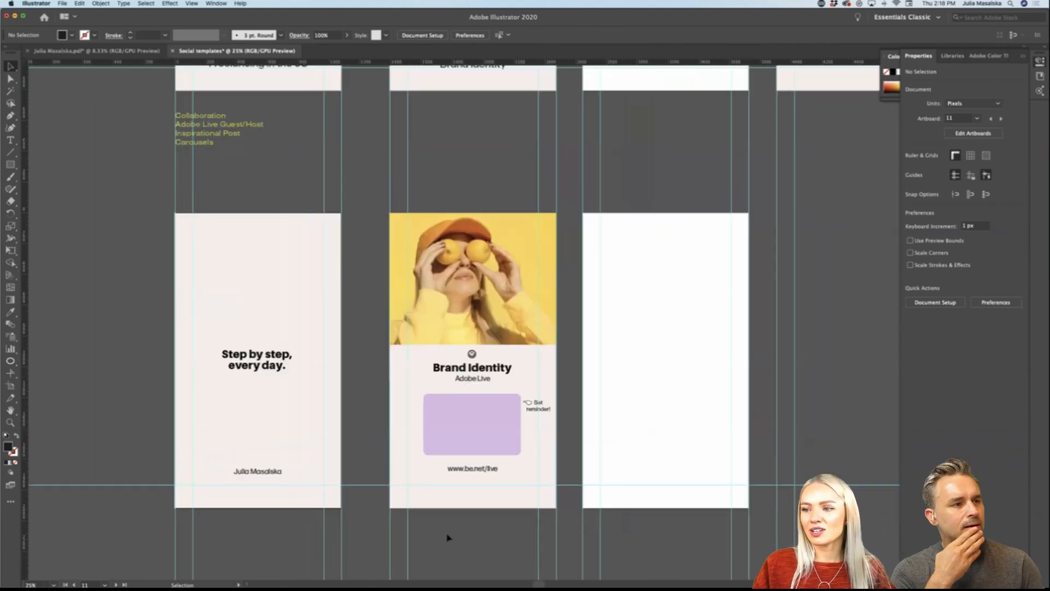
{"action": "scroll", "coordinate": [447, 537], "scroll_direction": "right", "scroll_amount": 5}
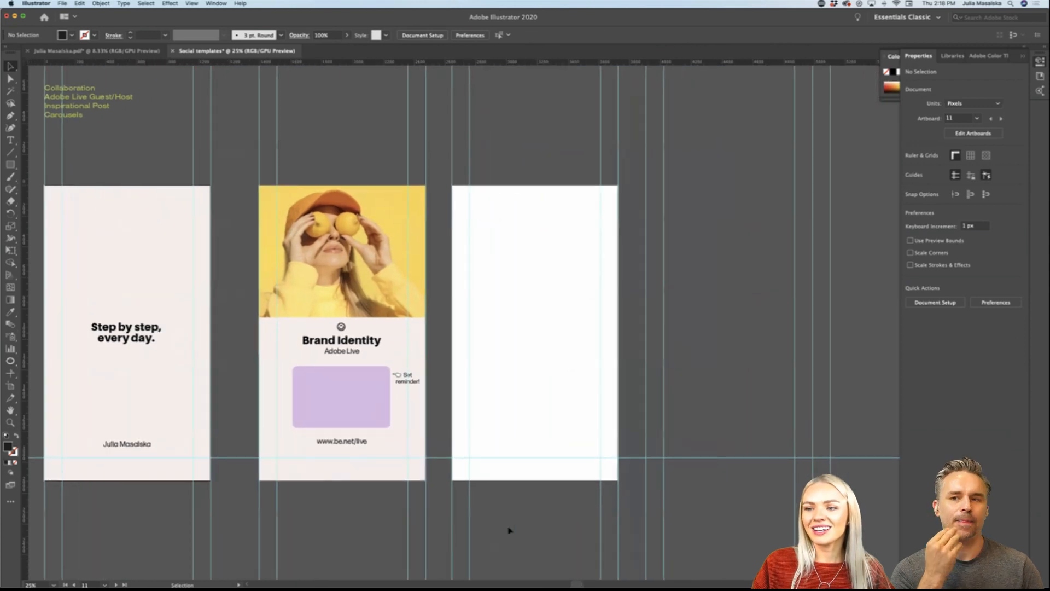
{"action": "scroll", "coordinate": [509, 529], "scroll_direction": "left", "scroll_amount": 3}
{"action": "scroll", "coordinate": [509, 530], "scroll_direction": "down", "scroll_amount": 1}
{"action": "scroll", "coordinate": [509, 530], "scroll_direction": "left", "scroll_amount": 1}
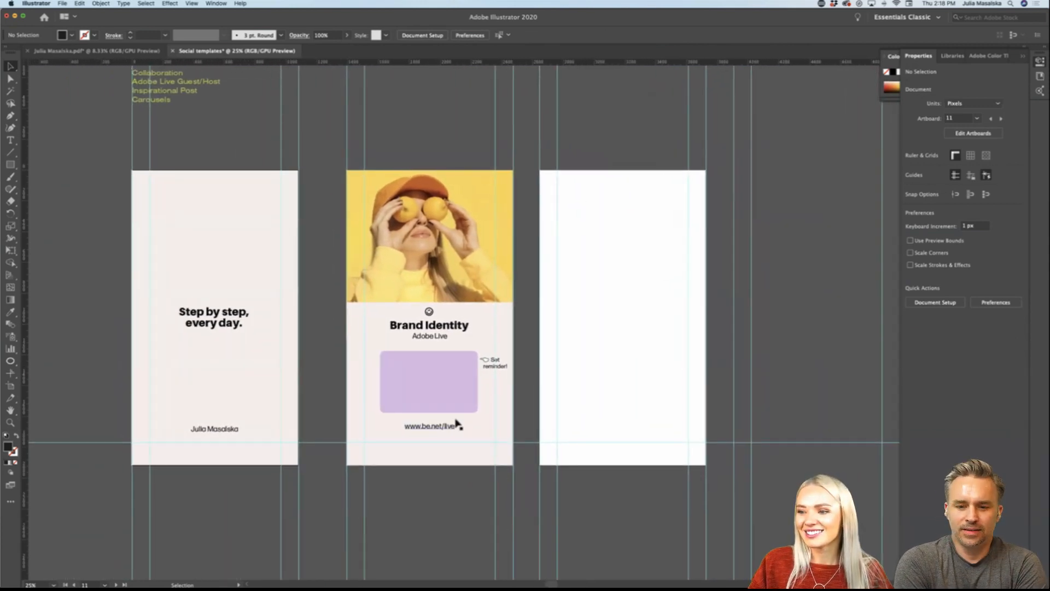
{"action": "left_click", "coordinate": [452, 398]}
{"action": "key", "text": "o"}
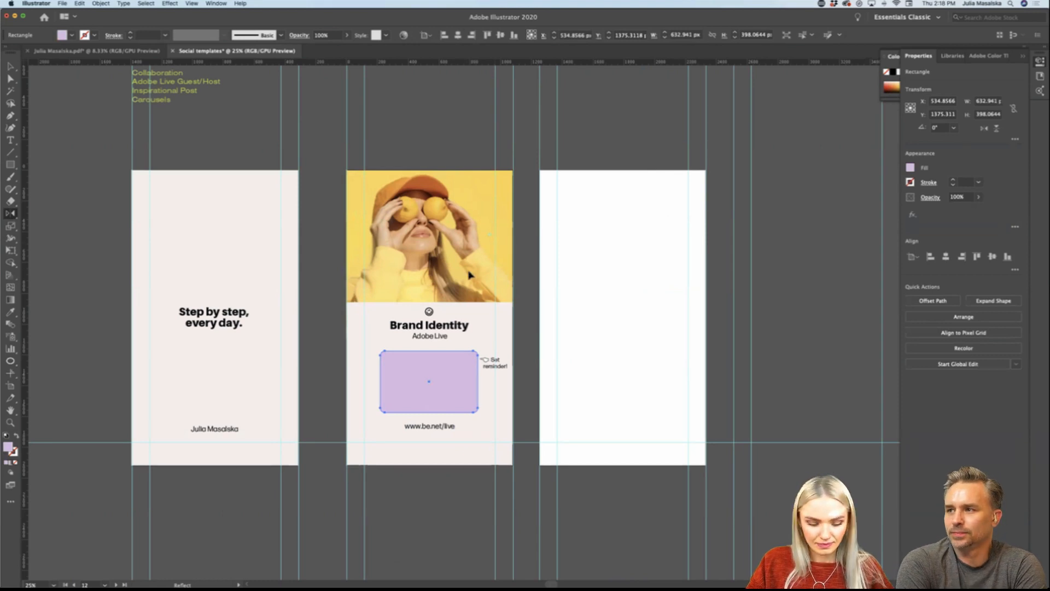
{"action": "key", "text": "v"}
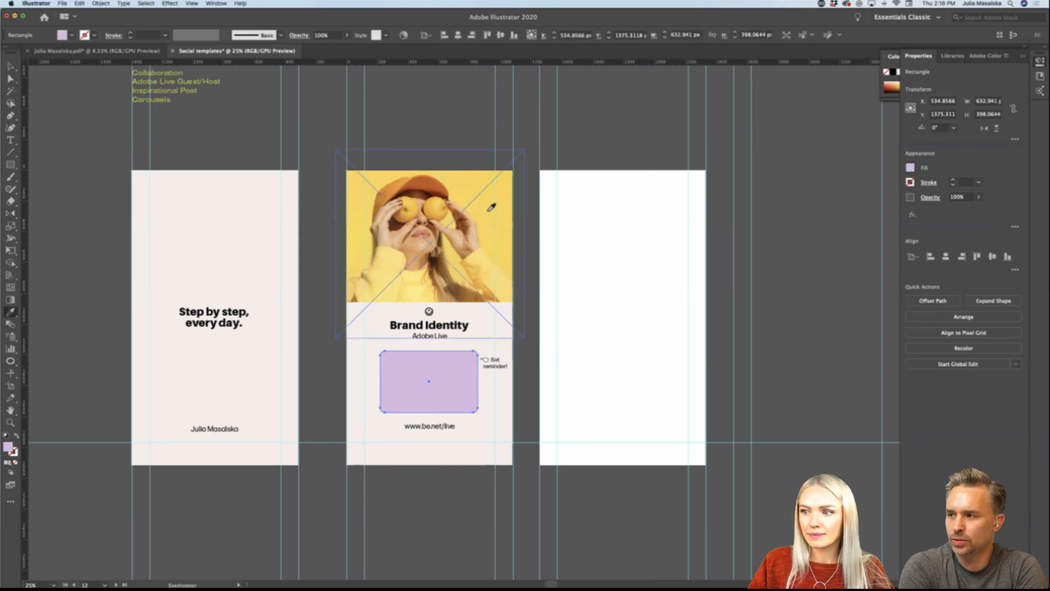
{"action": "left_click", "coordinate": [491, 210]}
{"action": "left_click", "coordinate": [596, 496]}
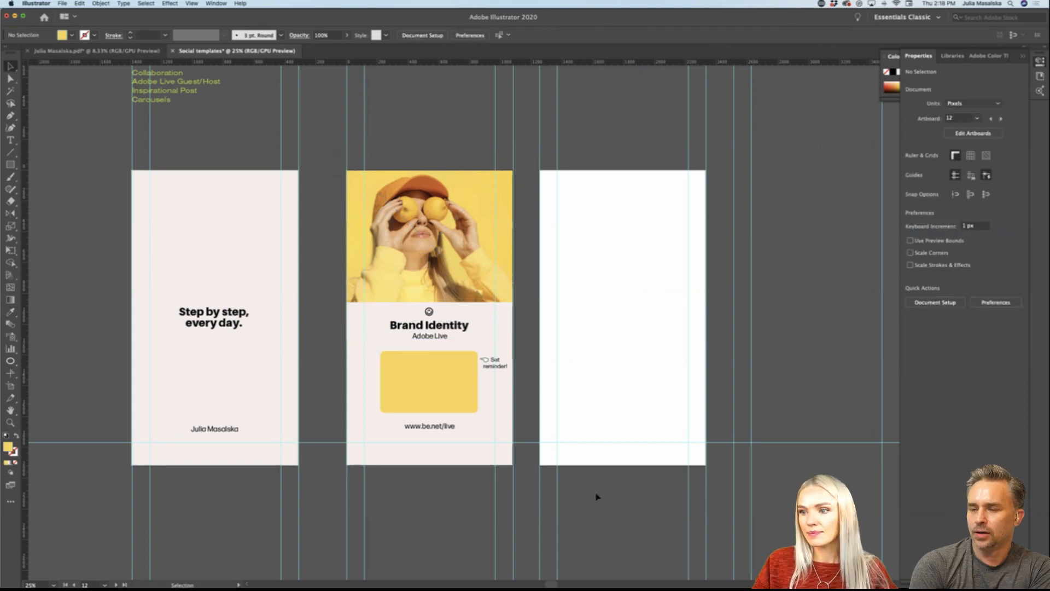
Step: Examine how the yellow box works with the lemon photo and the neighbouring stories
{"action": "scroll", "coordinate": [597, 495], "scroll_direction": "right", "scroll_amount": 1}
{"action": "scroll", "coordinate": [596, 496], "scroll_direction": "right", "scroll_amount": 2}
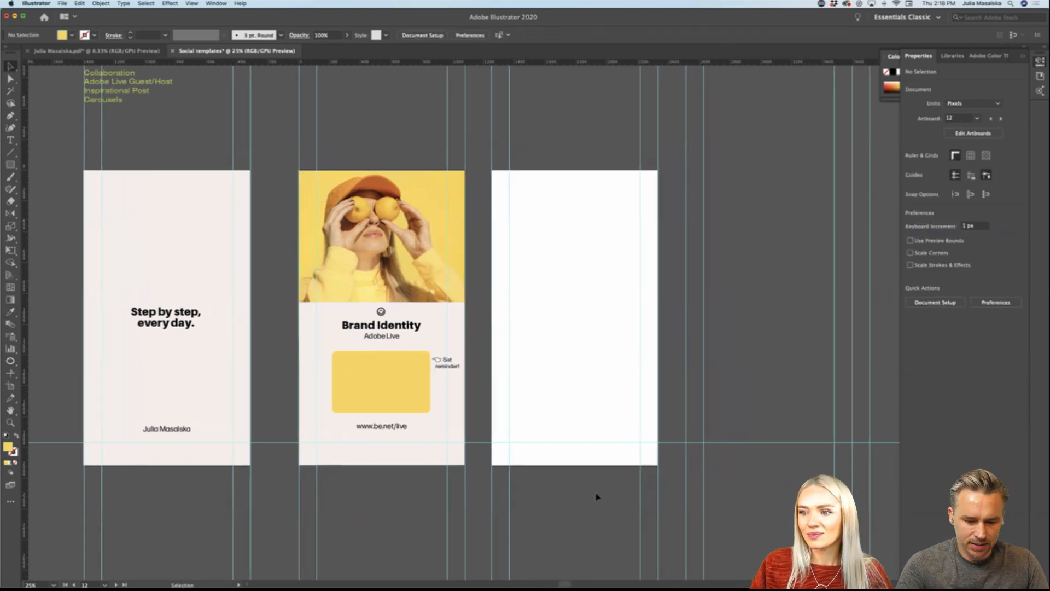
{"action": "scroll", "coordinate": [596, 495], "scroll_direction": "left", "scroll_amount": 3}
{"action": "scroll", "coordinate": [589, 489], "scroll_direction": "left", "scroll_amount": 4}
{"action": "scroll", "coordinate": [550, 407], "scroll_direction": "up", "scroll_amount": 1}
{"action": "scroll", "coordinate": [550, 406], "scroll_direction": "up", "scroll_amount": 2}
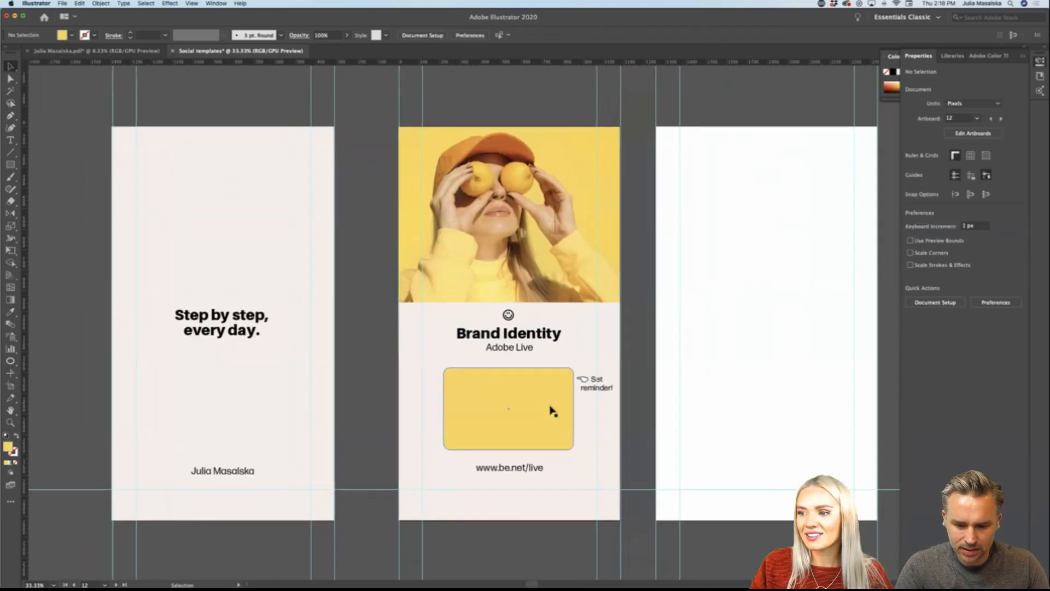
{"action": "scroll", "coordinate": [551, 407], "scroll_direction": "up", "scroll_amount": 1}
{"action": "scroll", "coordinate": [552, 406], "scroll_direction": "down", "scroll_amount": 1}
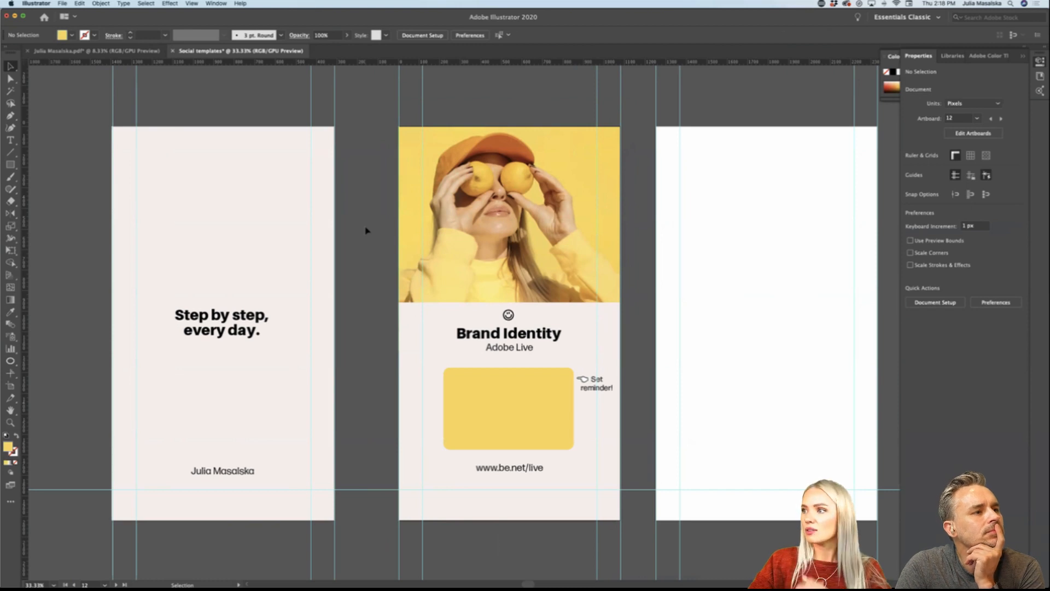
Step: Open the designer's personal brand library and compare its colours with the yellow box on the Brand Identity story
{"action": "left_click", "coordinate": [951, 56]}
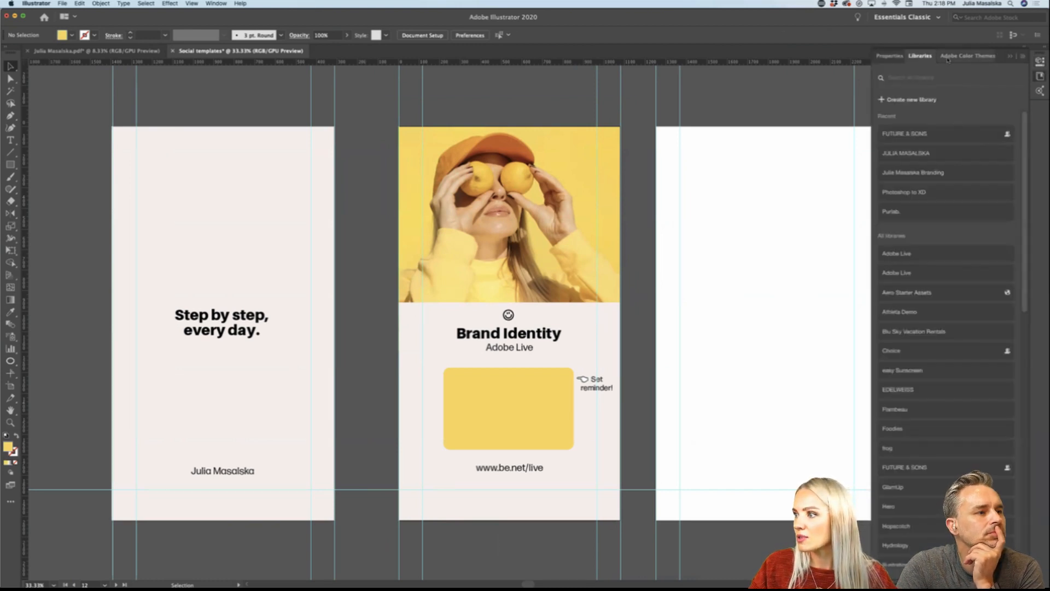
{"action": "left_click", "coordinate": [929, 154]}
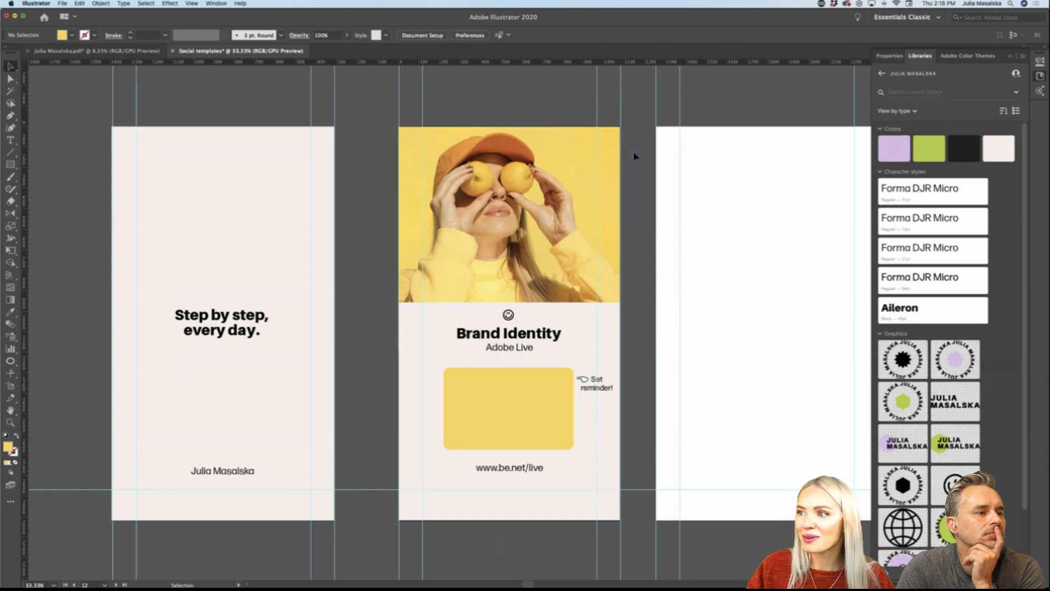
{"action": "scroll", "coordinate": [635, 156], "scroll_direction": "right", "scroll_amount": 5}
{"action": "scroll", "coordinate": [634, 157], "scroll_direction": "down", "scroll_amount": 2}
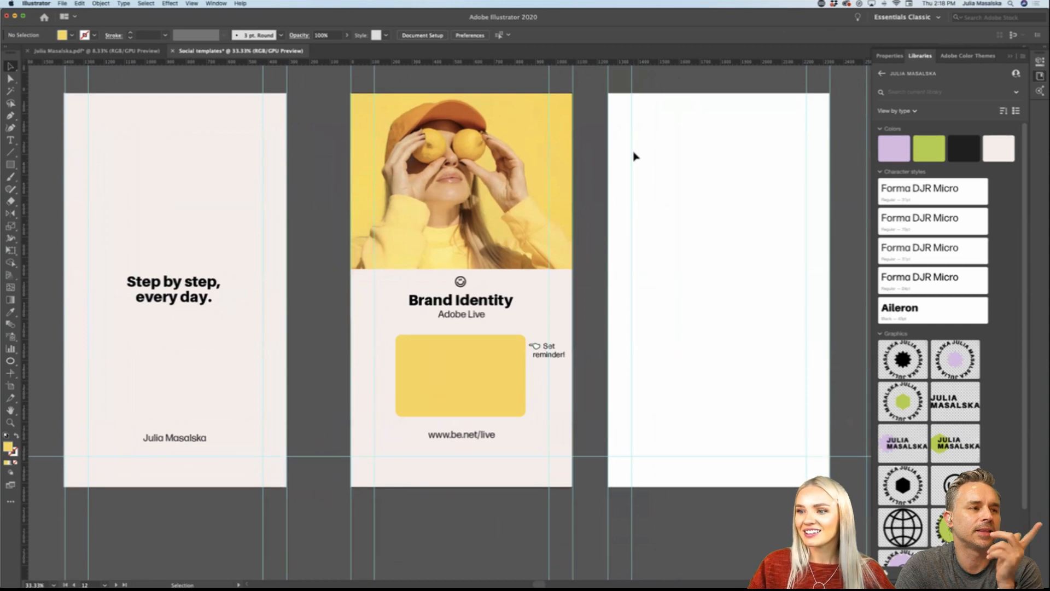
{"action": "scroll", "coordinate": [634, 157], "scroll_direction": "left", "scroll_amount": 1}
{"action": "scroll", "coordinate": [634, 157], "scroll_direction": "down", "scroll_amount": 1}
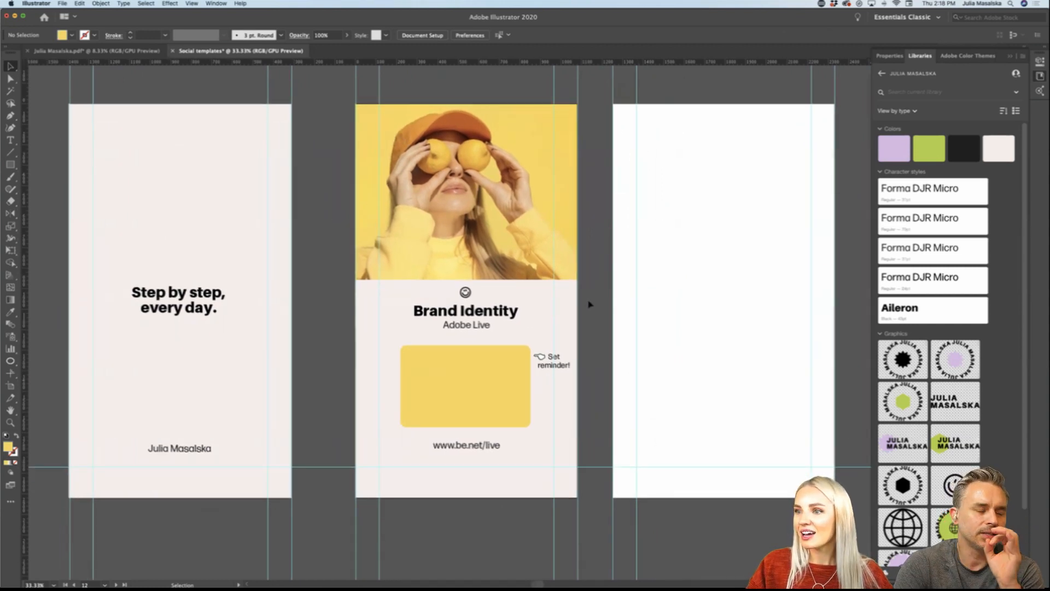
{"action": "left_click", "coordinate": [481, 397]}
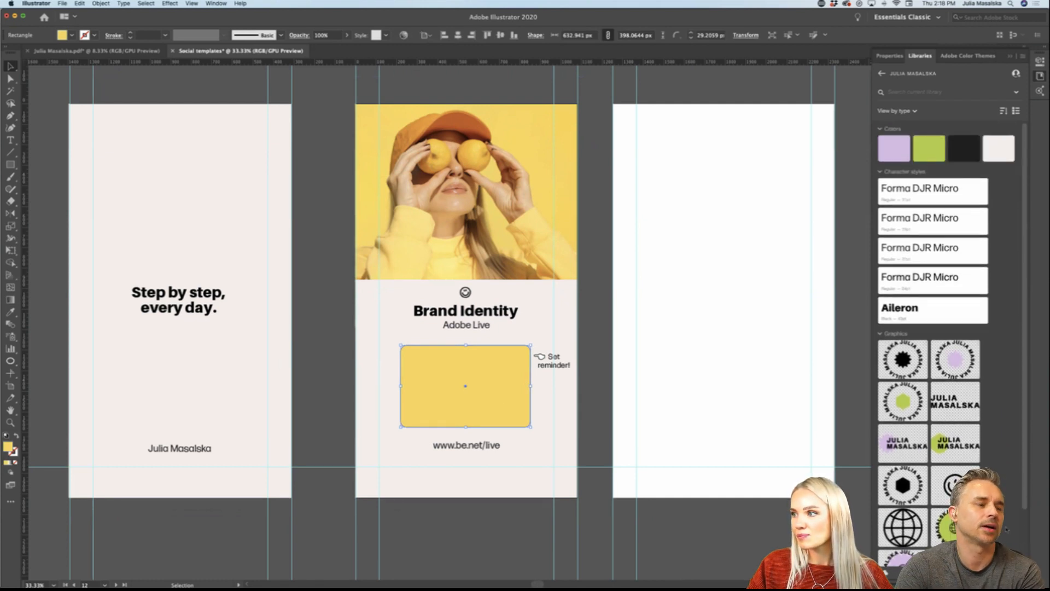
{"action": "left_click", "coordinate": [499, 538]}
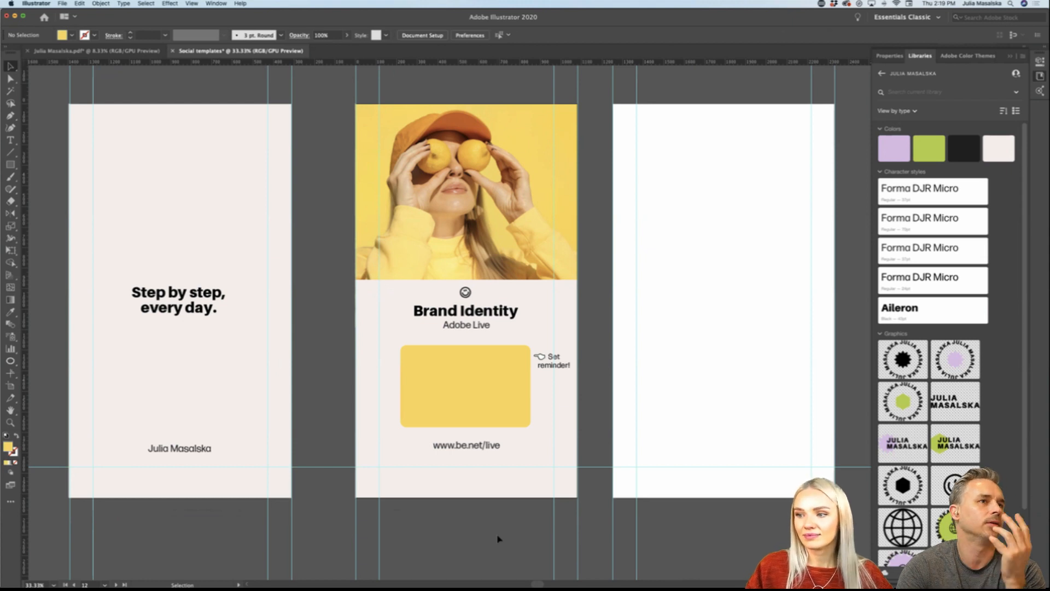
{"action": "scroll", "coordinate": [498, 539], "scroll_direction": "right", "scroll_amount": 2}
{"action": "scroll", "coordinate": [497, 539], "scroll_direction": "right", "scroll_amount": 3}
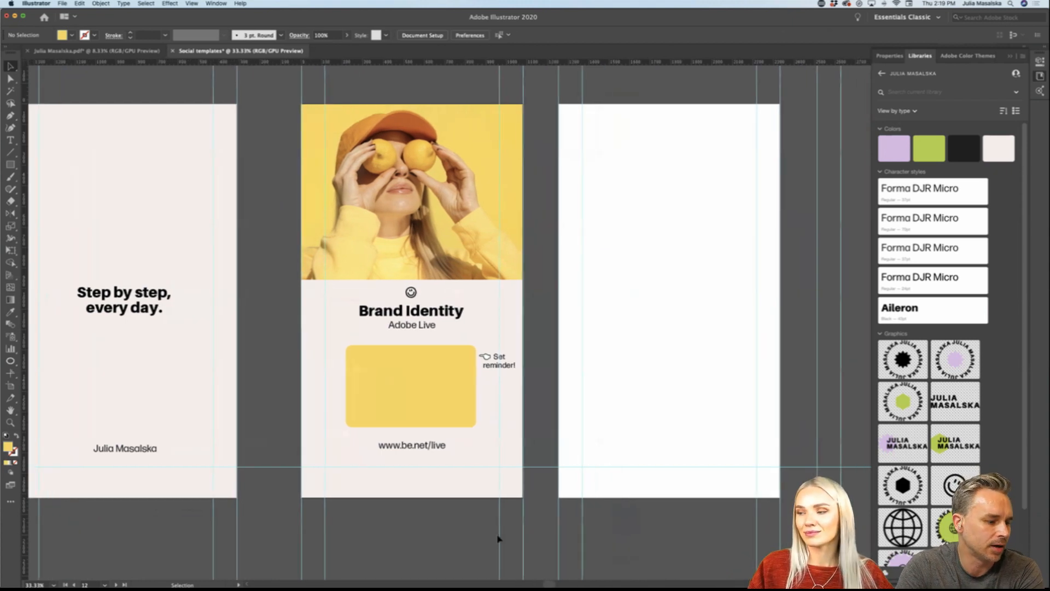
{"action": "scroll", "coordinate": [450, 534], "scroll_direction": "left", "scroll_amount": 4}
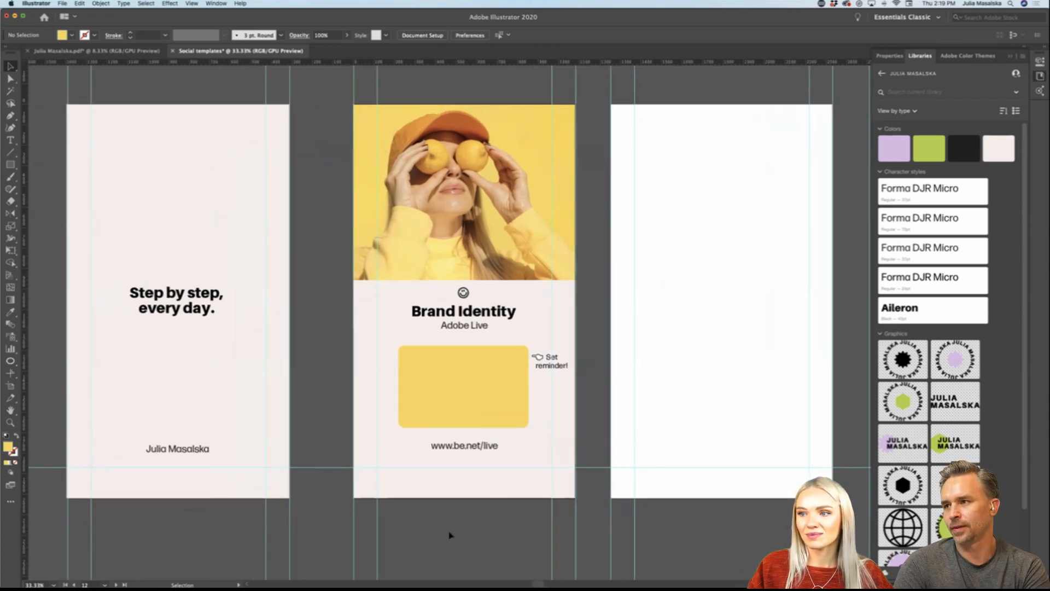
{"action": "scroll", "coordinate": [450, 535], "scroll_direction": "right", "scroll_amount": 1}
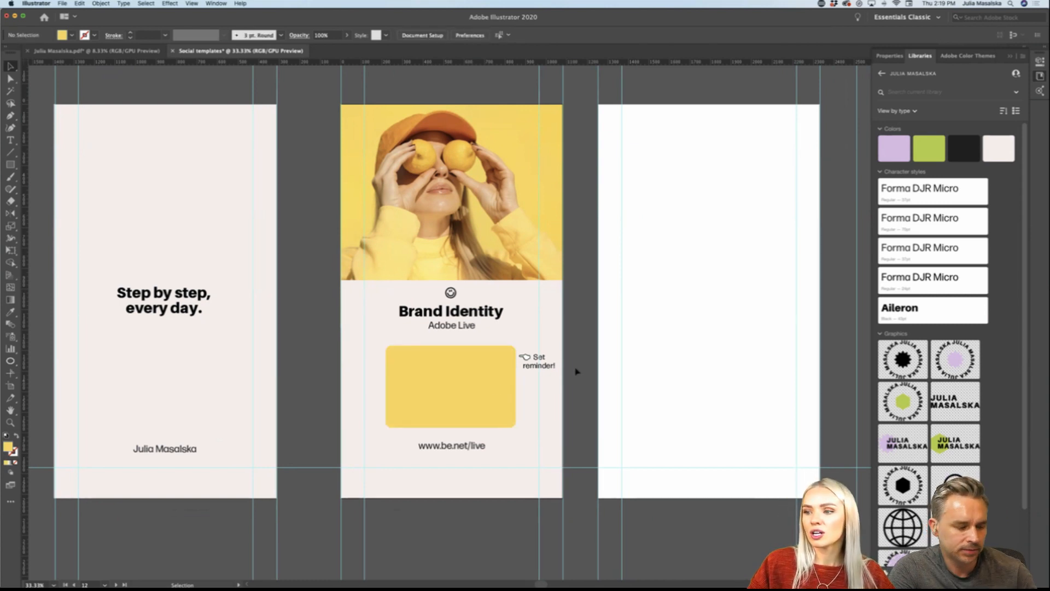
Step: Try the yellow box as an outline by swapping its fill and stroke colours, and undo the swap
{"action": "left_click", "coordinate": [451, 387]}
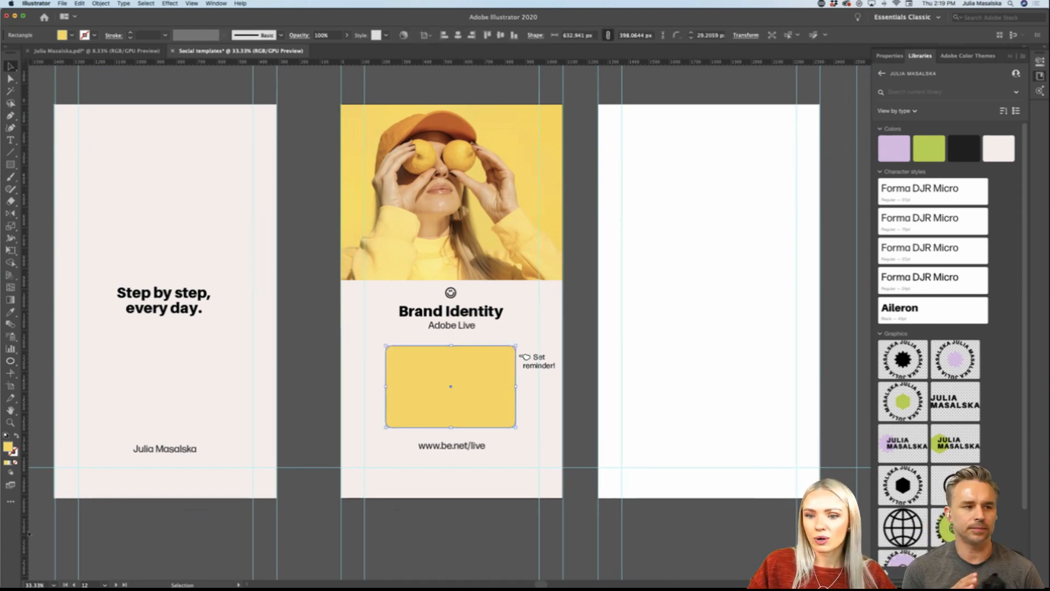
{"action": "left_click", "coordinate": [16, 436]}
{"action": "left_click", "coordinate": [468, 553]}
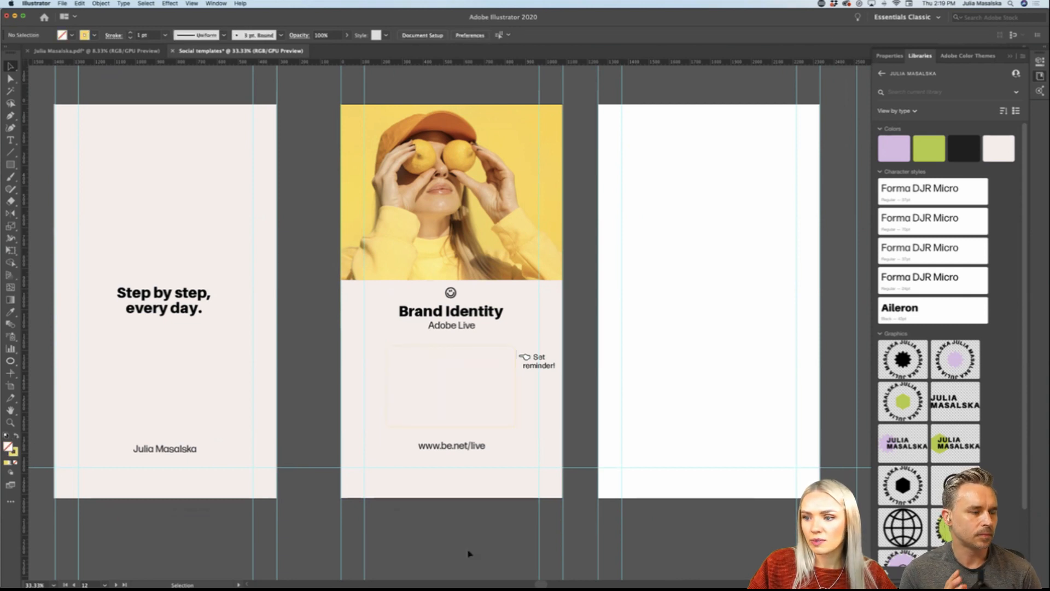
{"action": "key", "text": "a"}
{"action": "left_click", "coordinate": [489, 426]}
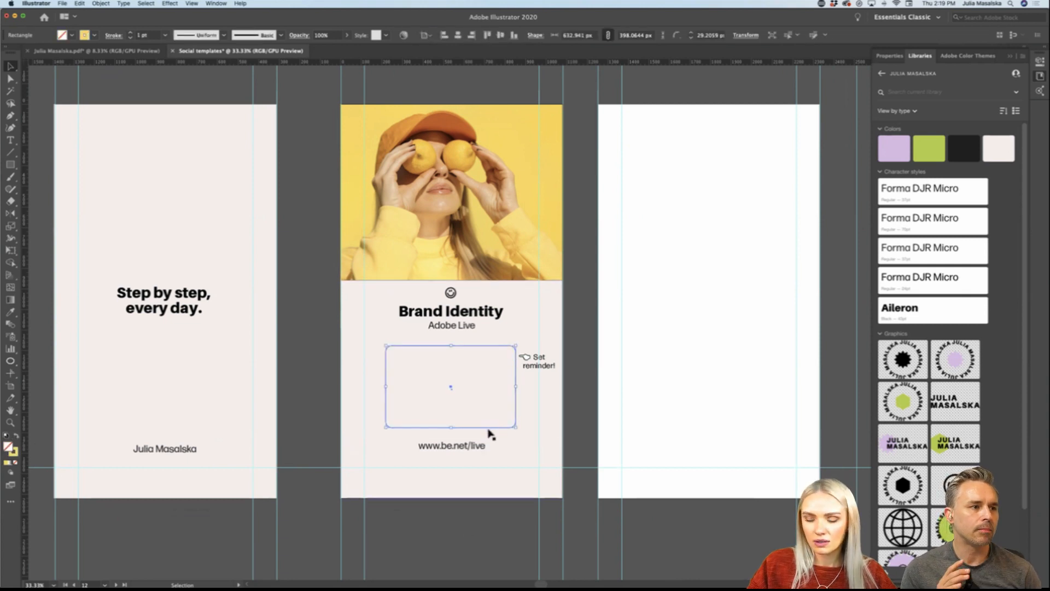
{"action": "key", "text": "super+z"}
{"action": "left_click", "coordinate": [502, 558]}
Step: Examine the quote and Brand Identity stories side by side with the blank third story
{"action": "scroll", "coordinate": [523, 484], "scroll_direction": "right", "scroll_amount": 4}
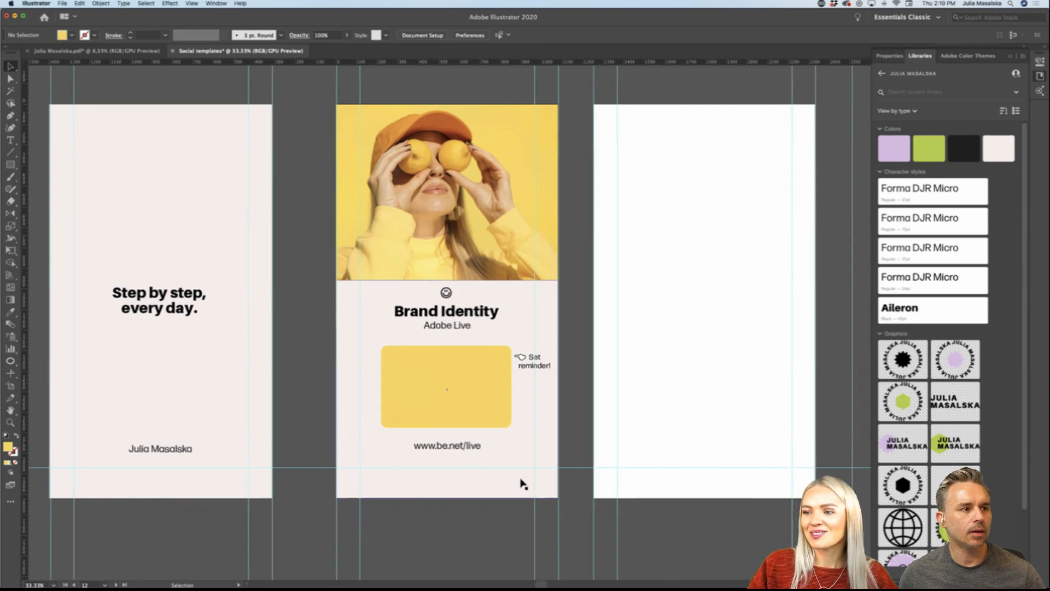
{"action": "scroll", "coordinate": [523, 484], "scroll_direction": "right", "scroll_amount": 1}
{"action": "scroll", "coordinate": [521, 483], "scroll_direction": "down", "scroll_amount": 1}
{"action": "scroll", "coordinate": [524, 473], "scroll_direction": "right", "scroll_amount": 3}
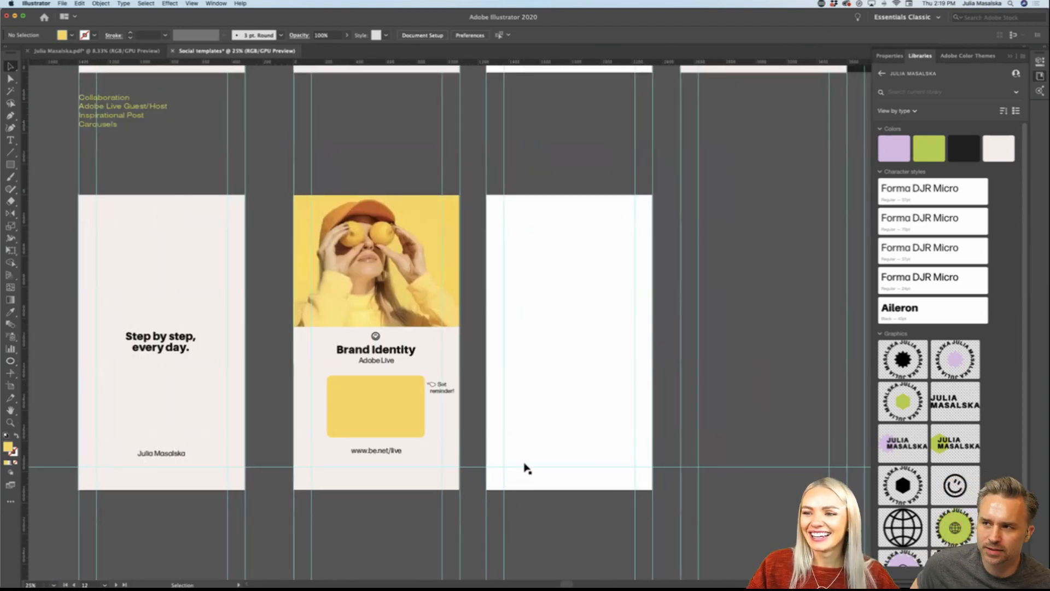
{"action": "scroll", "coordinate": [410, 149], "scroll_direction": "left", "scroll_amount": 3}
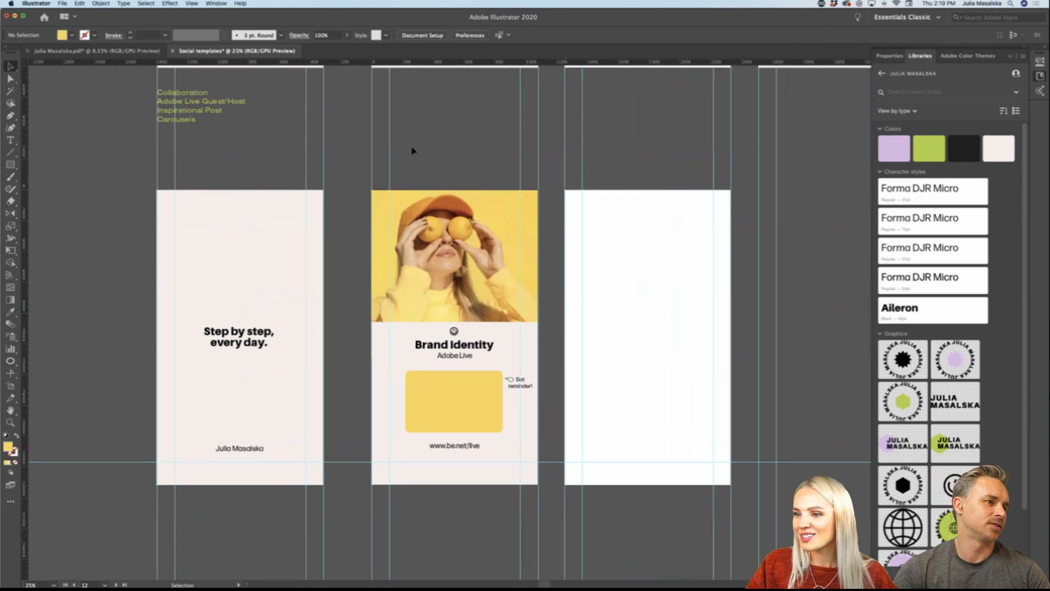
{"action": "scroll", "coordinate": [412, 150], "scroll_direction": "down", "scroll_amount": 1}
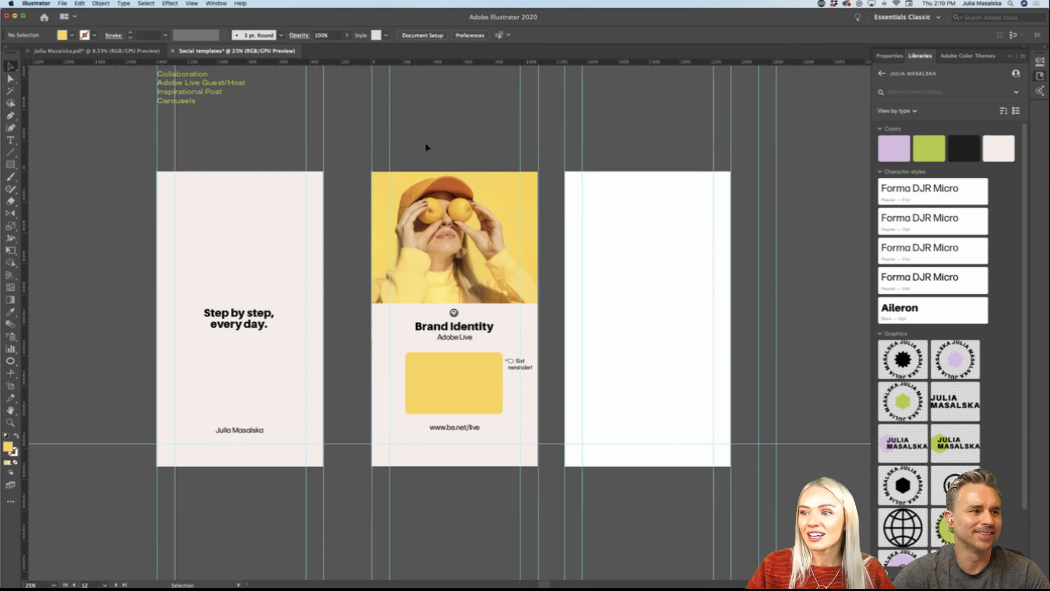
{"action": "scroll", "coordinate": [426, 147], "scroll_direction": "right", "scroll_amount": 3}
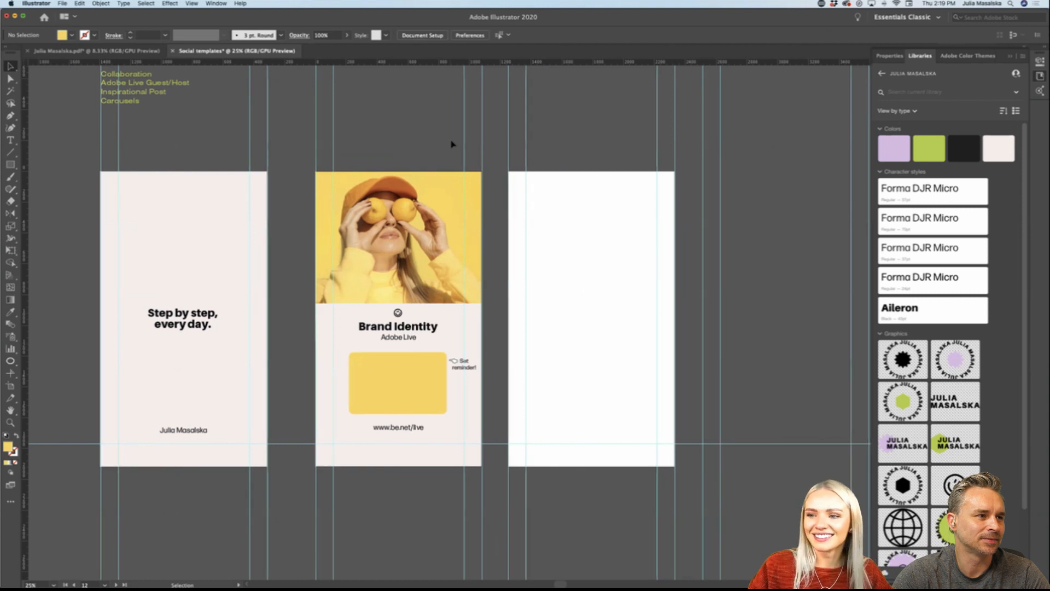
{"action": "scroll", "coordinate": [451, 143], "scroll_direction": "right", "scroll_amount": 2}
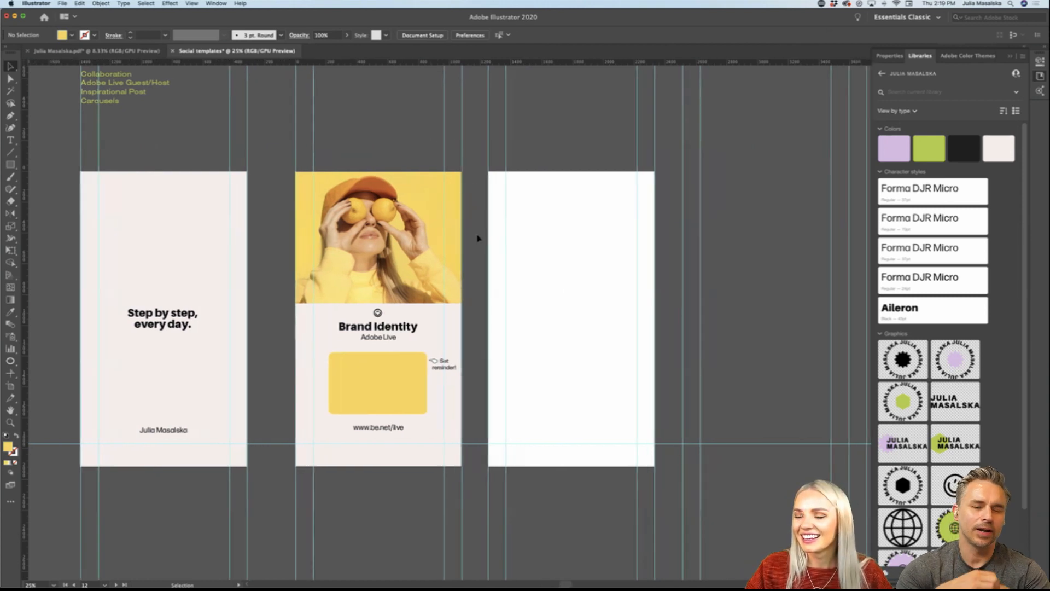
Step: Copy the complete "Freelancing in the US" collaboration post layout onto the blank third story
{"action": "scroll", "coordinate": [496, 267], "scroll_direction": "up", "scroll_amount": 2}
{"action": "scroll", "coordinate": [497, 267], "scroll_direction": "down", "scroll_amount": 1}
{"action": "scroll", "coordinate": [497, 268], "scroll_direction": "right", "scroll_amount": 2}
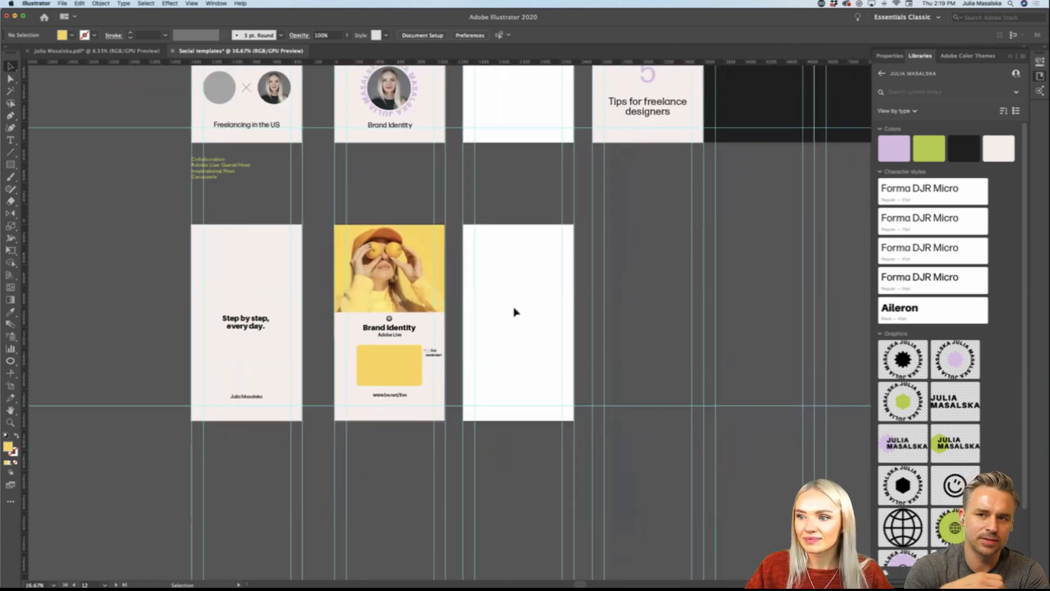
{"action": "scroll", "coordinate": [519, 316], "scroll_direction": "right", "scroll_amount": 1}
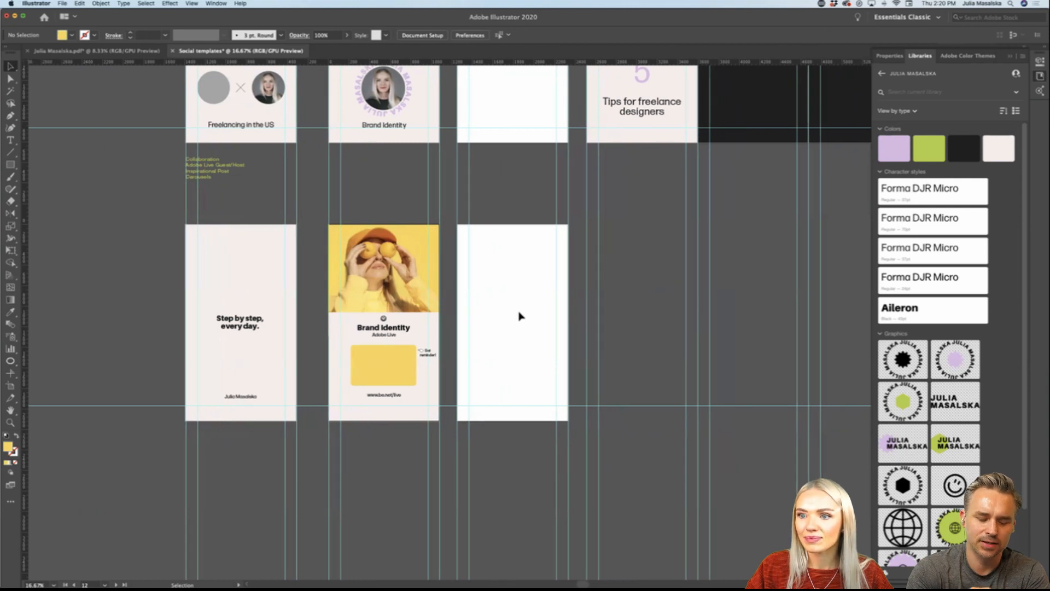
{"action": "scroll", "coordinate": [518, 312], "scroll_direction": "right", "scroll_amount": 2}
{"action": "scroll", "coordinate": [518, 312], "scroll_direction": "up", "scroll_amount": 4}
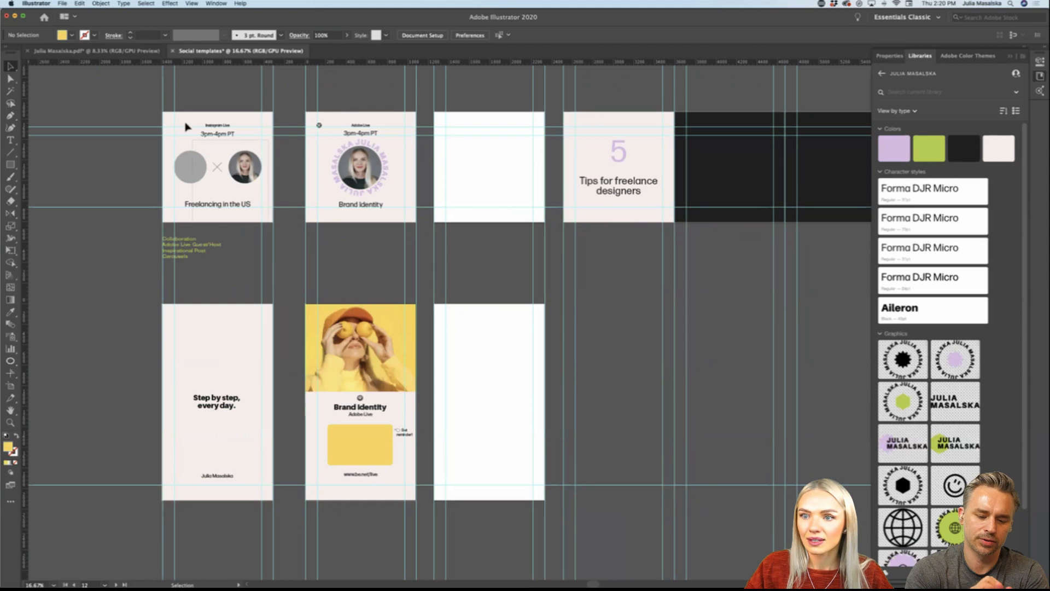
{"action": "left_click", "coordinate": [171, 113]}
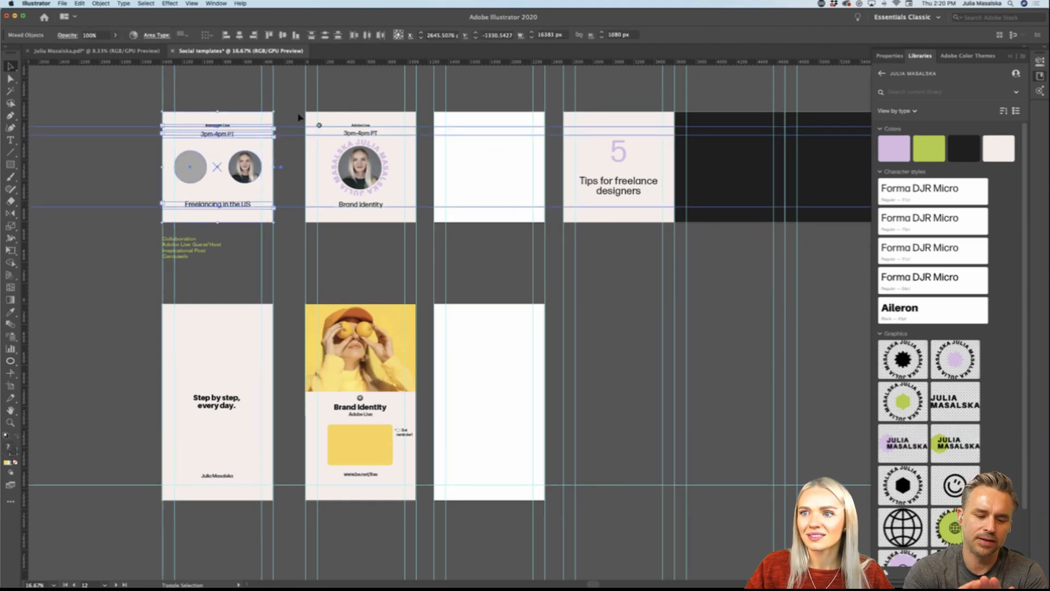
{"action": "left_click_drag", "start_coordinate": [288, 227], "coordinate": [287, 231]}
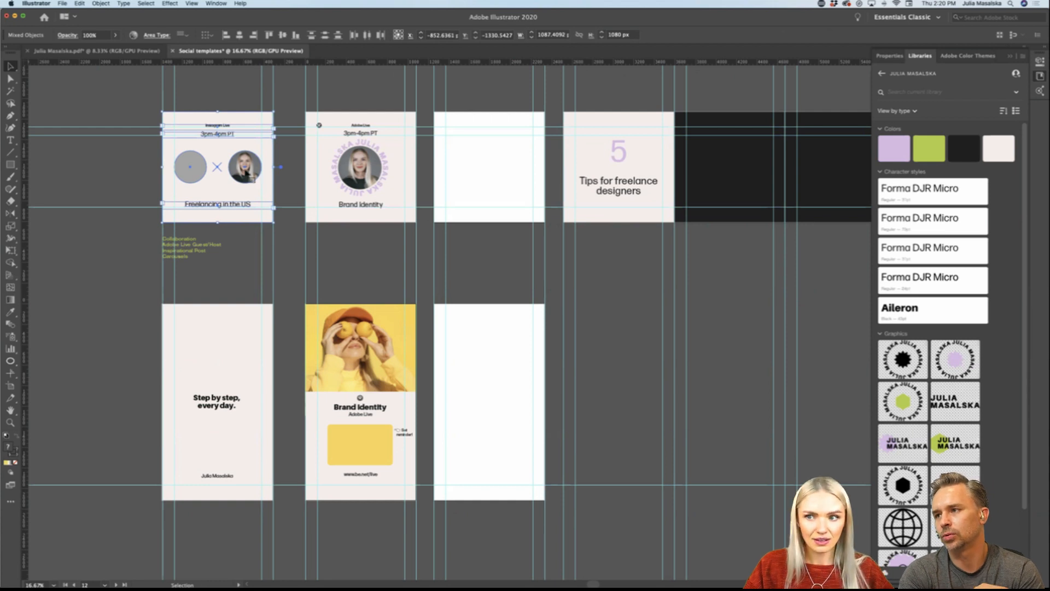
{"action": "left_click_drag", "start_coordinate": [221, 150], "coordinate": [491, 389]}
{"action": "scroll", "coordinate": [490, 389], "scroll_direction": "down", "scroll_amount": 3}
{"action": "scroll", "coordinate": [491, 391], "scroll_direction": "up", "scroll_amount": 1, "text": "alt"}
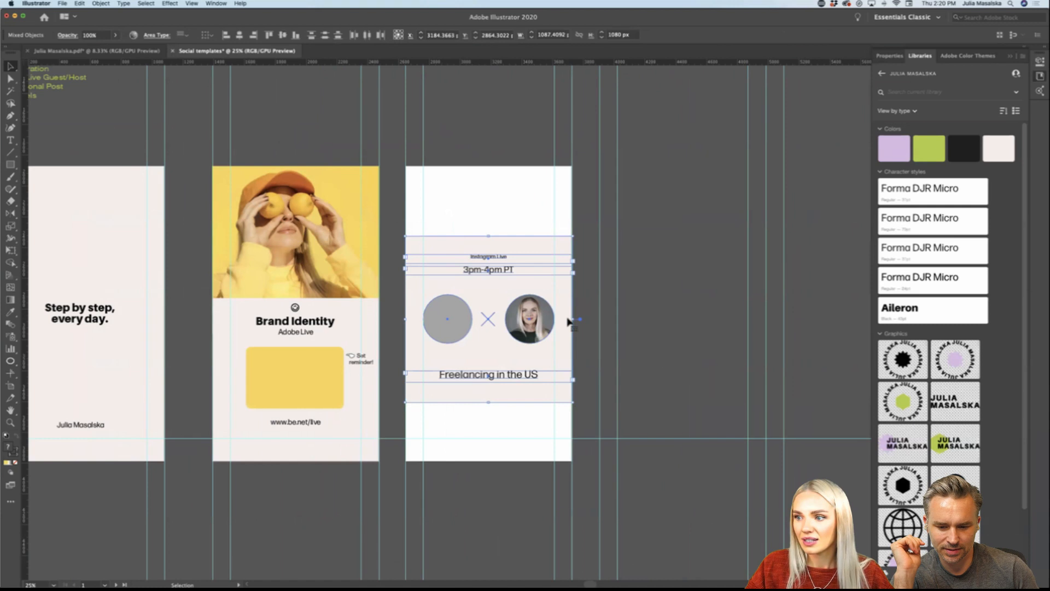
Step: Stretch the copied off-white background rectangle up and down to cover the full height of the third story
{"action": "left_click", "coordinate": [581, 298]}
{"action": "left_click", "coordinate": [492, 235]}
{"action": "left_click_drag", "start_coordinate": [488, 235], "coordinate": [492, 167]}
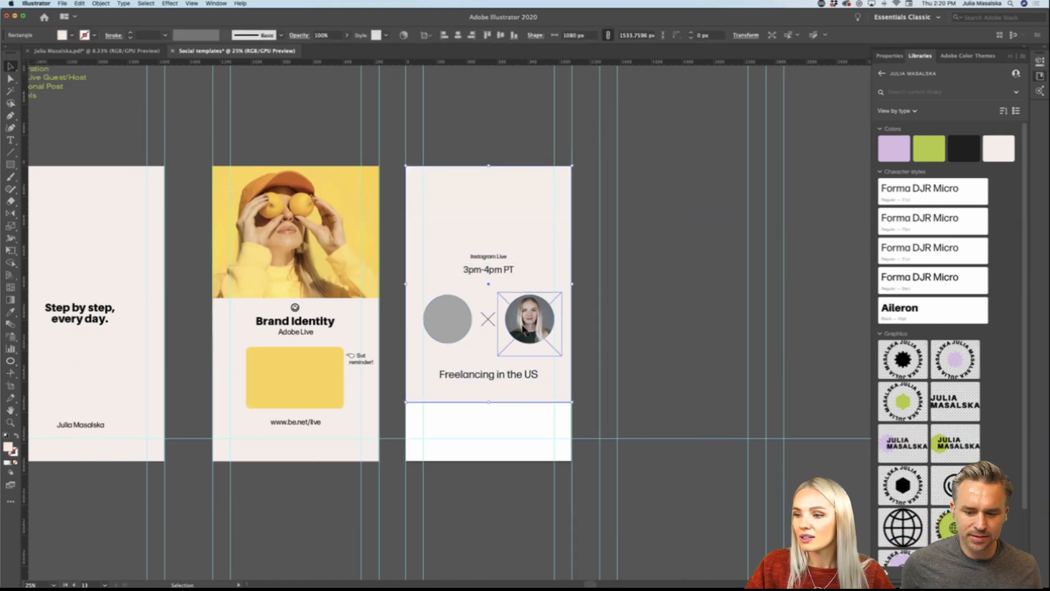
{"action": "left_click_drag", "start_coordinate": [490, 404], "coordinate": [487, 462]}
{"action": "left_click", "coordinate": [492, 497]}
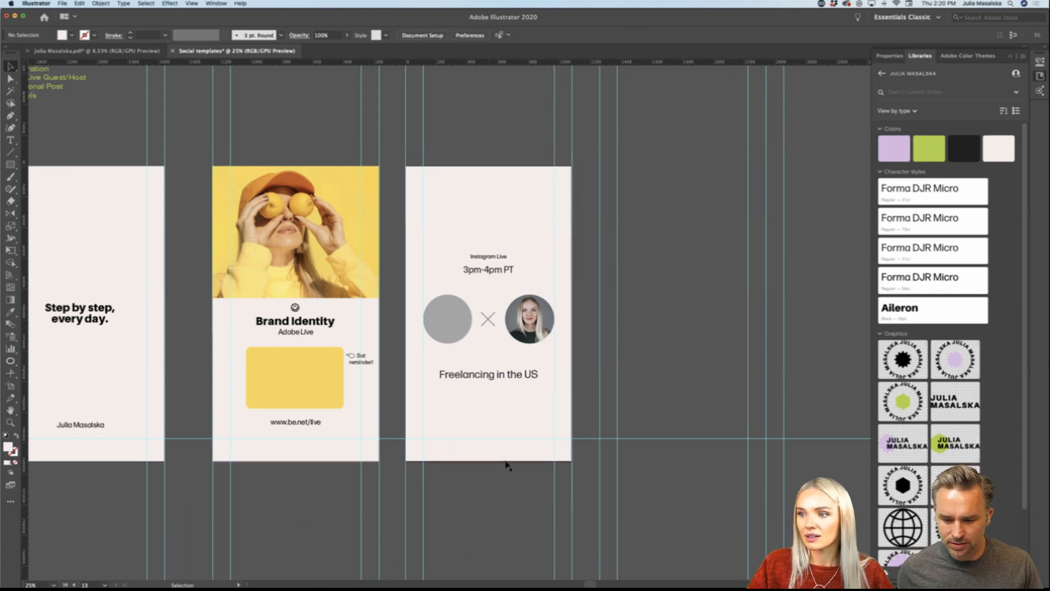
Step: Move the "Freelancing in the US" title down towards the lower edge of the third story
{"action": "key", "text": "super+equal"}
{"action": "scroll", "coordinate": [509, 413], "scroll_direction": "up", "scroll_amount": 2}
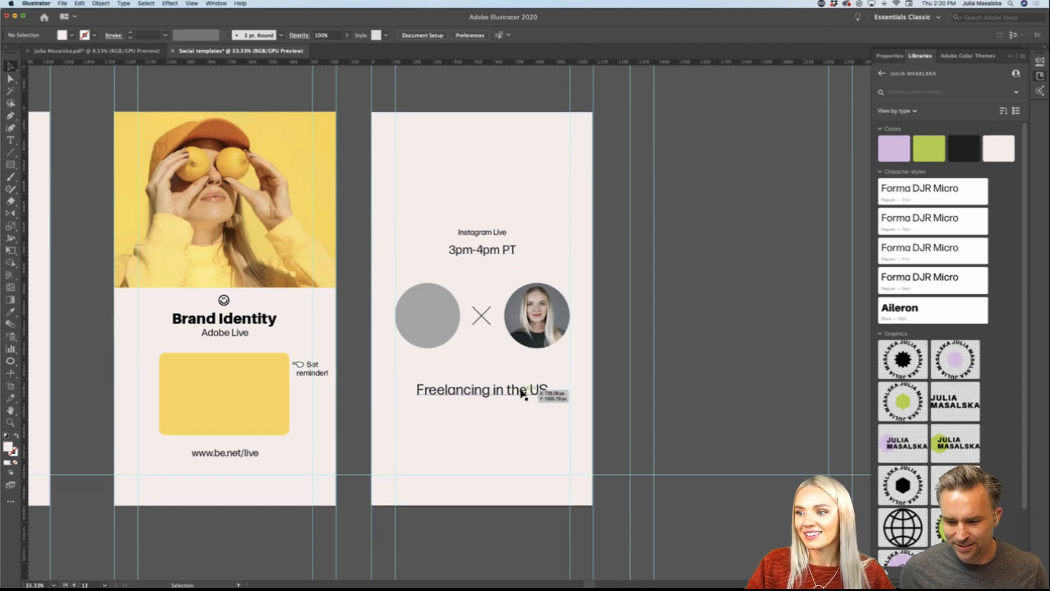
{"action": "scroll", "coordinate": [522, 392], "scroll_direction": "down", "scroll_amount": 1}
{"action": "left_click_drag", "start_coordinate": [521, 394], "coordinate": [520, 441]}
{"action": "left_click", "coordinate": [524, 492]}
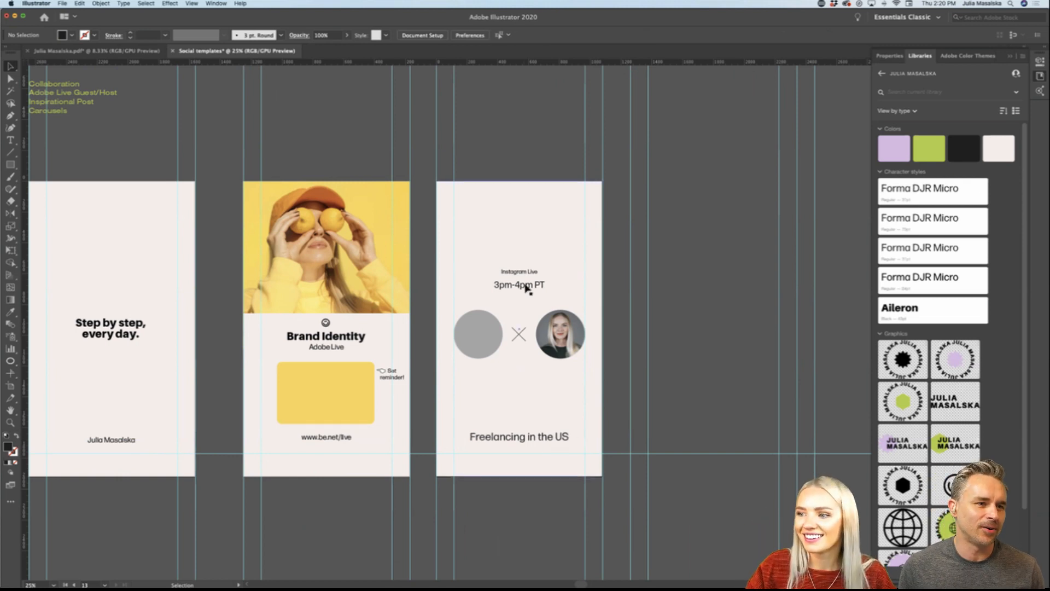
{"action": "left_click_drag", "start_coordinate": [526, 288], "coordinate": [529, 275]}
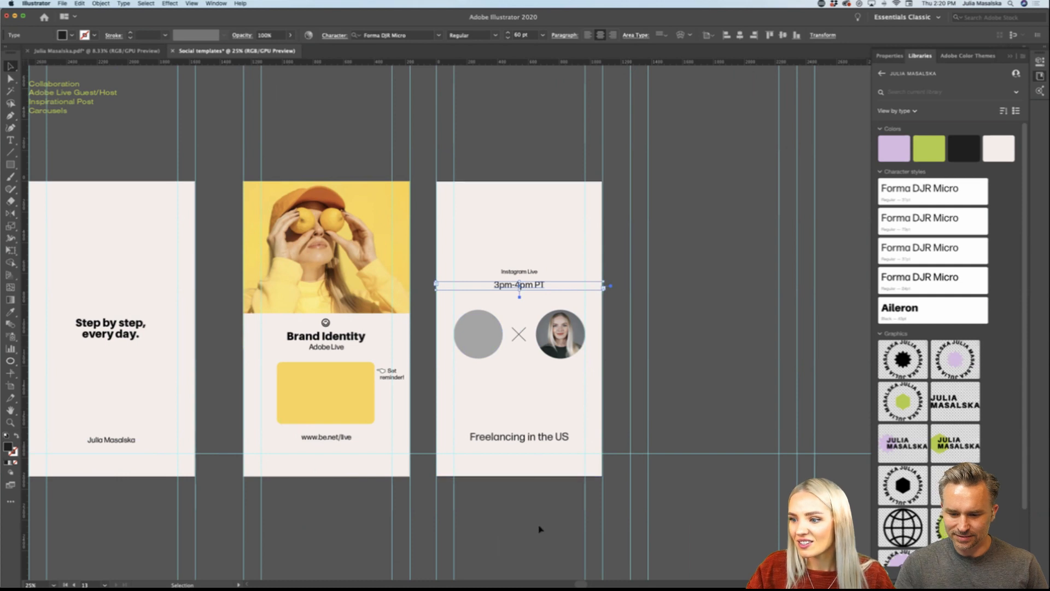
Step: Keep one "Freelancing in the US" title under the portraits and change a duplicate below it to "Join us live!"
{"action": "left_click", "coordinate": [544, 428]}
{"action": "mouse_move", "coordinate": [545, 429]}
{"action": "left_mouse_down"}
{"action": "mouse_move", "coordinate": [544, 383]}
{"action": "mouse_move", "coordinate": [543, 434]}
{"action": "left_mouse_up"}
{"action": "triple_click", "coordinate": [544, 432]}
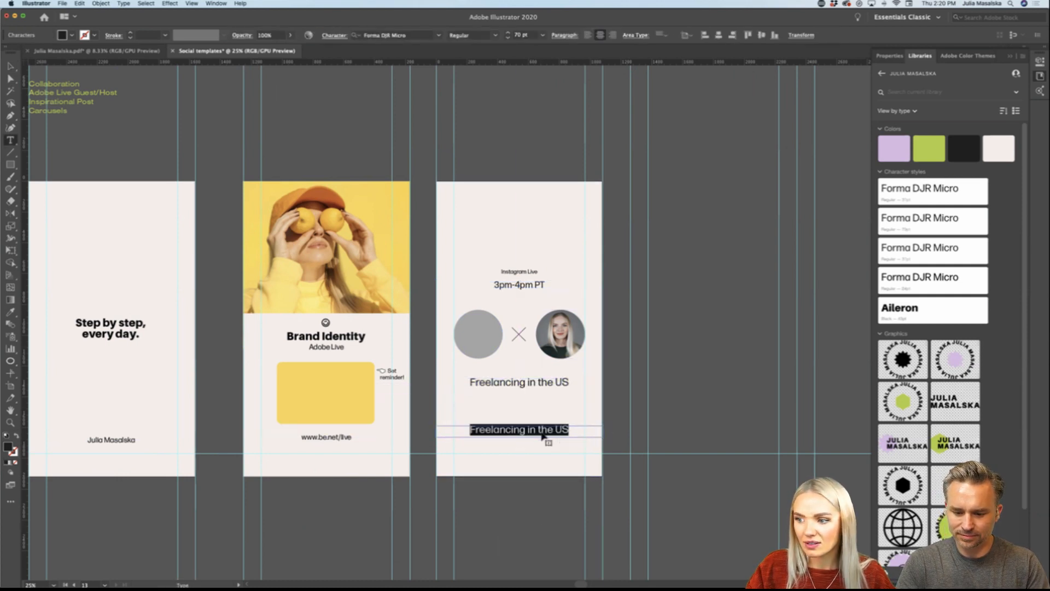
{"action": "type", "text": "Join us live!"}
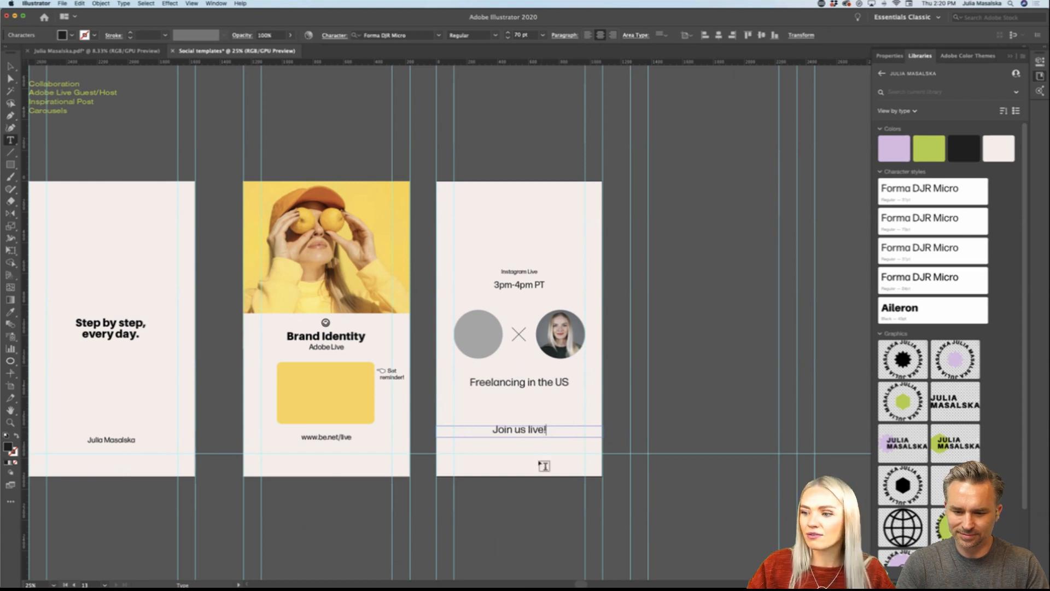
{"action": "key", "text": "Escape"}
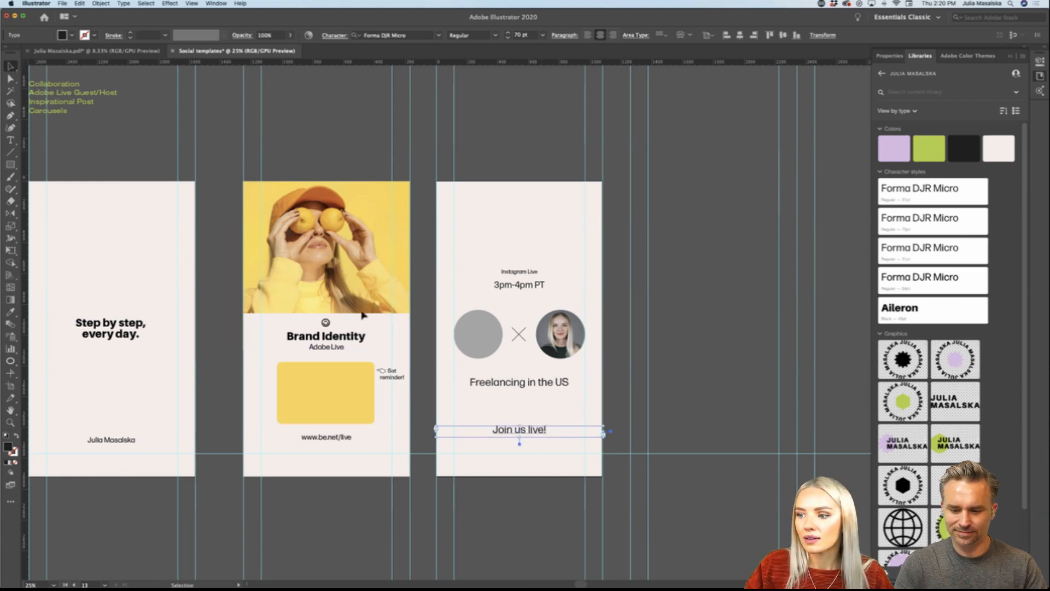
Step: Place "Join us live!" above the Instagram Live label and match its text style to the "Step by step, every day." quote
{"action": "left_click_drag", "start_coordinate": [542, 432], "coordinate": [541, 250]}
{"action": "scroll", "coordinate": [492, 312], "scroll_direction": "left", "scroll_amount": 2}
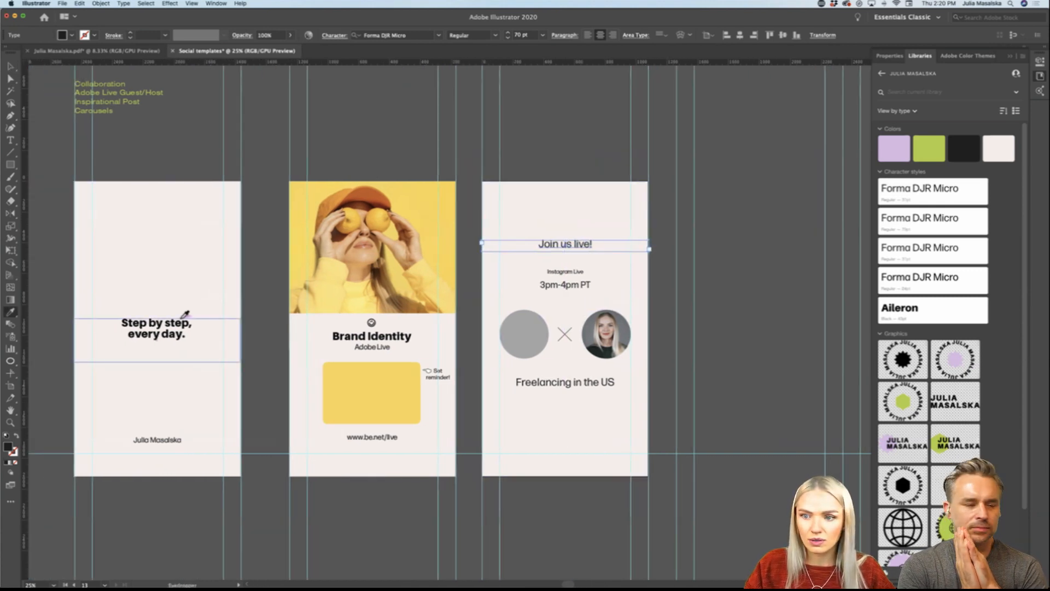
{"action": "key", "text": "i"}
{"action": "left_click", "coordinate": [185, 325]}
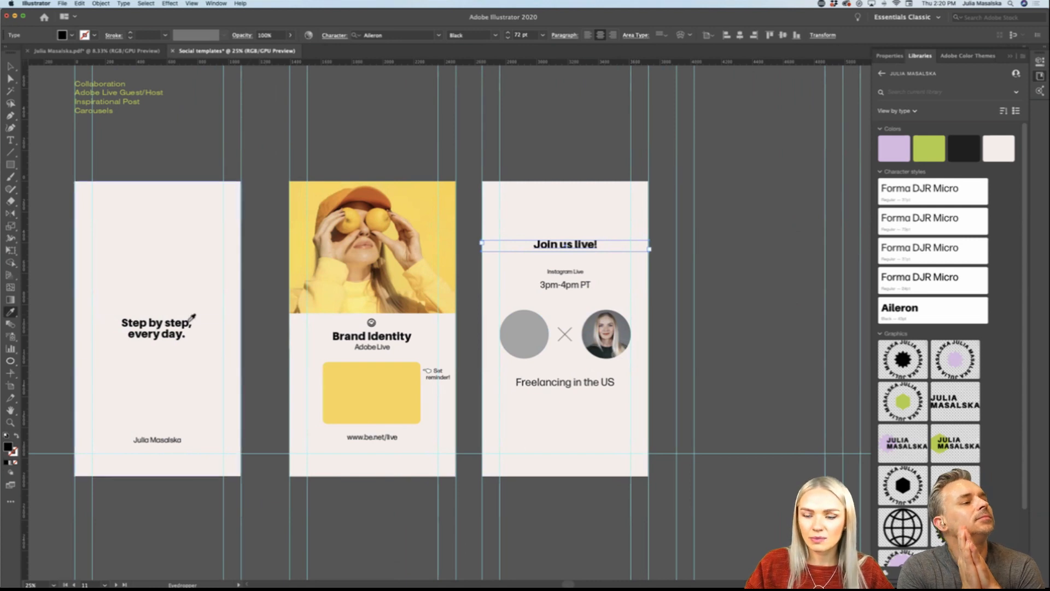
{"action": "left_click", "coordinate": [10, 66]}
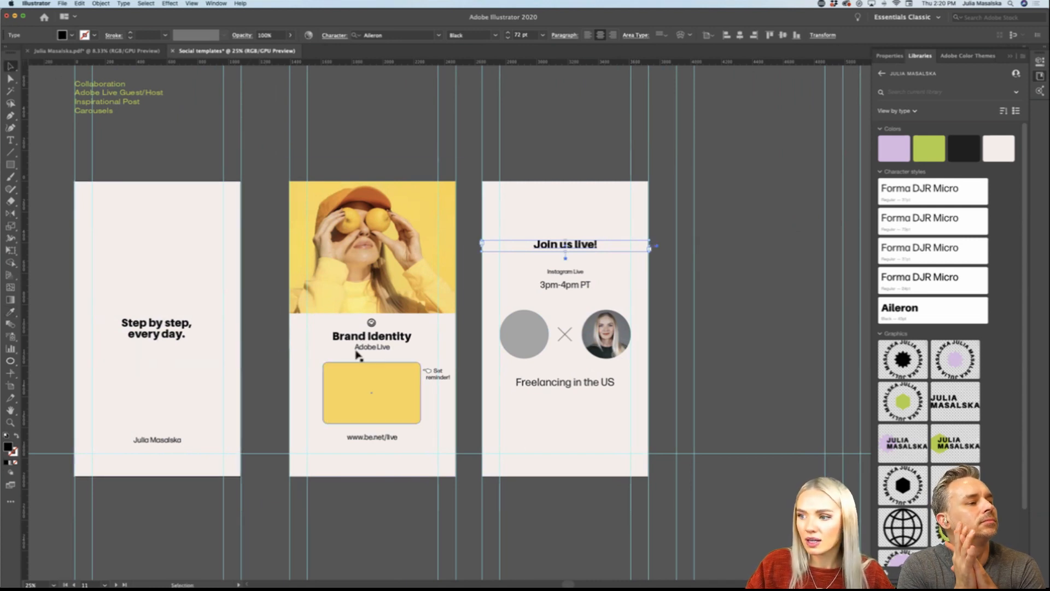
{"action": "left_click", "coordinate": [553, 526]}
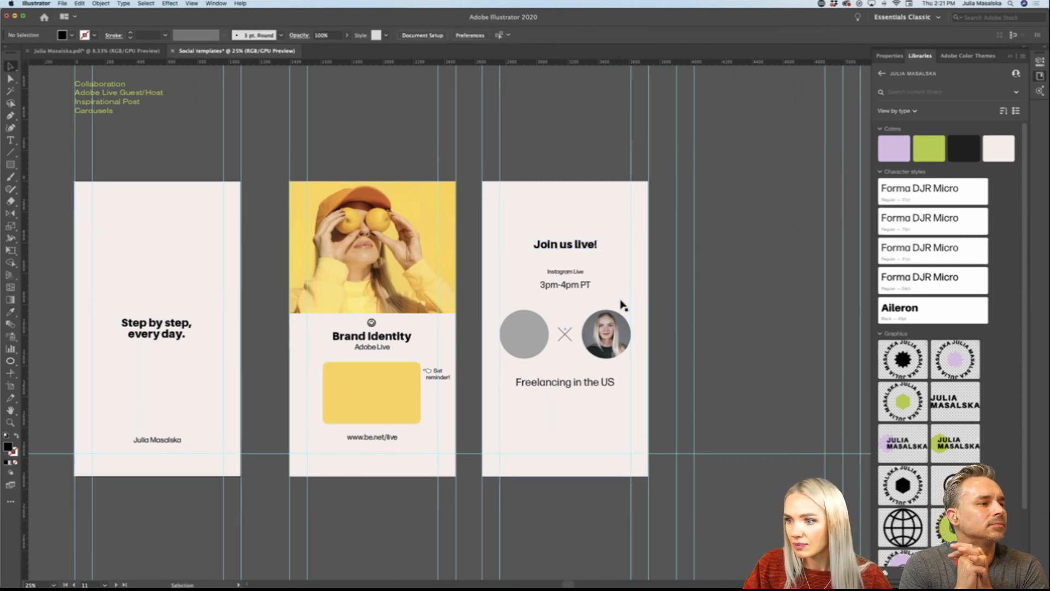
Step: Set the Instagram Live label right under "Join us live!" and raise both portrait circles and the X beneath it
{"action": "left_click_drag", "start_coordinate": [581, 271], "coordinate": [579, 233]}
{"action": "left_click", "coordinate": [580, 247], "text": "shift"}
{"action": "left_click", "coordinate": [597, 346]}
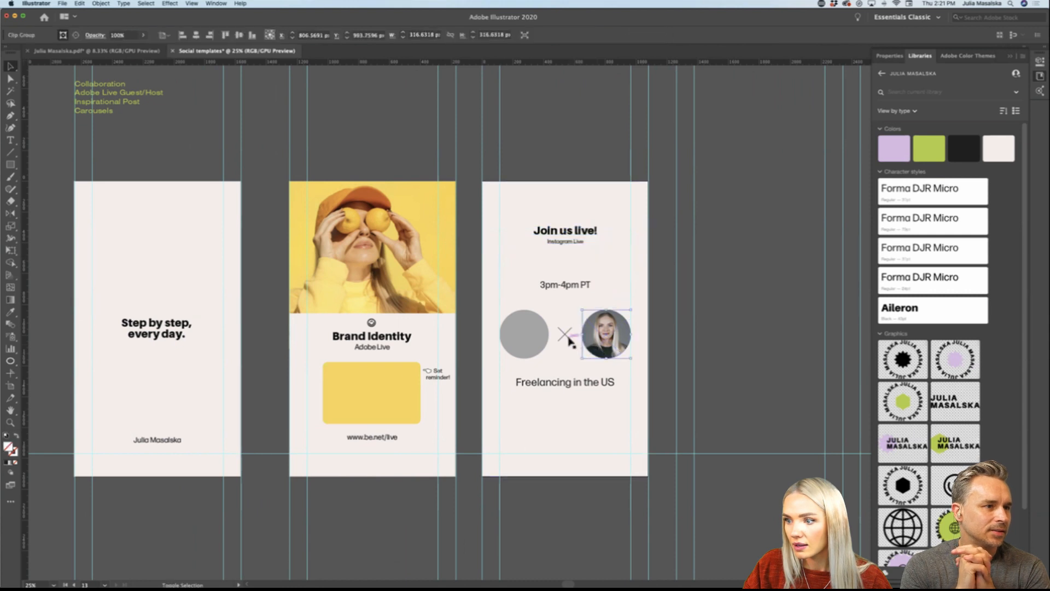
{"action": "left_click", "coordinate": [539, 339], "text": "shift"}
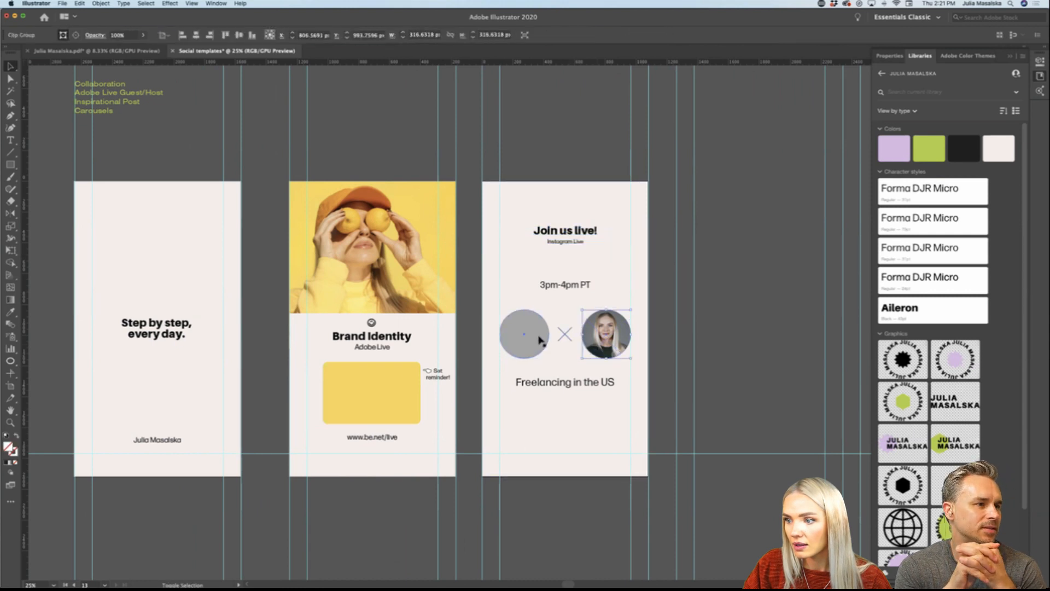
{"action": "left_click", "coordinate": [563, 336], "text": "shift"}
{"action": "left_click_drag", "start_coordinate": [592, 337], "coordinate": [585, 427]}
Step: Rearrange the lower text of the third story and delete the "3pm-4pm PT" line
{"action": "left_click", "coordinate": [582, 369]}
{"action": "scroll", "coordinate": [583, 371], "scroll_direction": "right", "scroll_amount": 1}
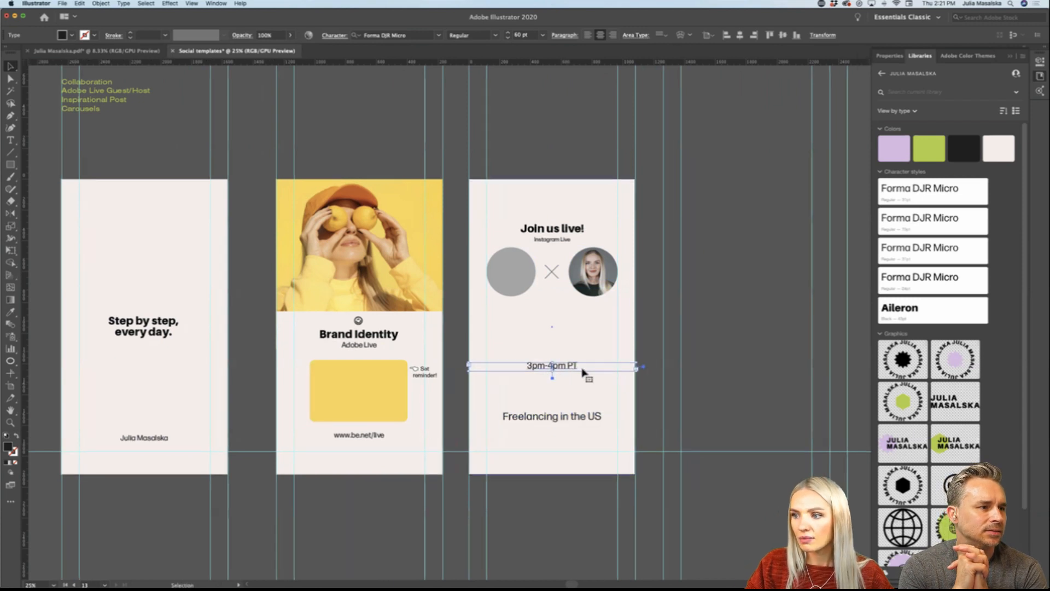
{"action": "key", "text": "Delete"}
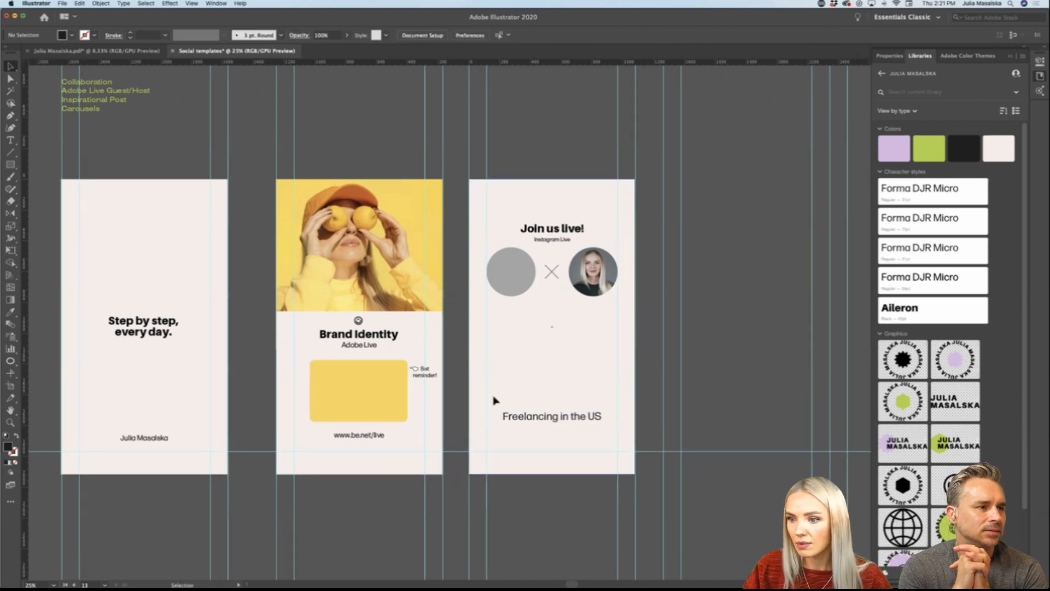
Step: Copy the yellow box with its "Set reminder!" note onto the third story and place the "Freelancing in the US" title above it
{"action": "left_click", "coordinate": [389, 400]}
{"action": "left_click", "coordinate": [425, 375], "text": "shift"}
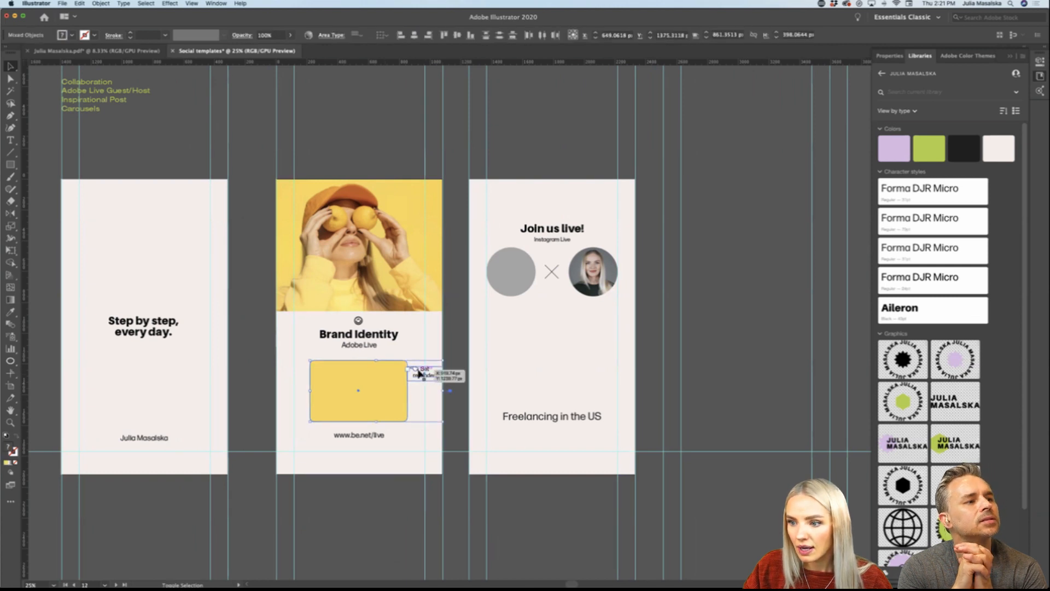
{"action": "left_click_drag", "start_coordinate": [418, 373], "coordinate": [578, 371]}
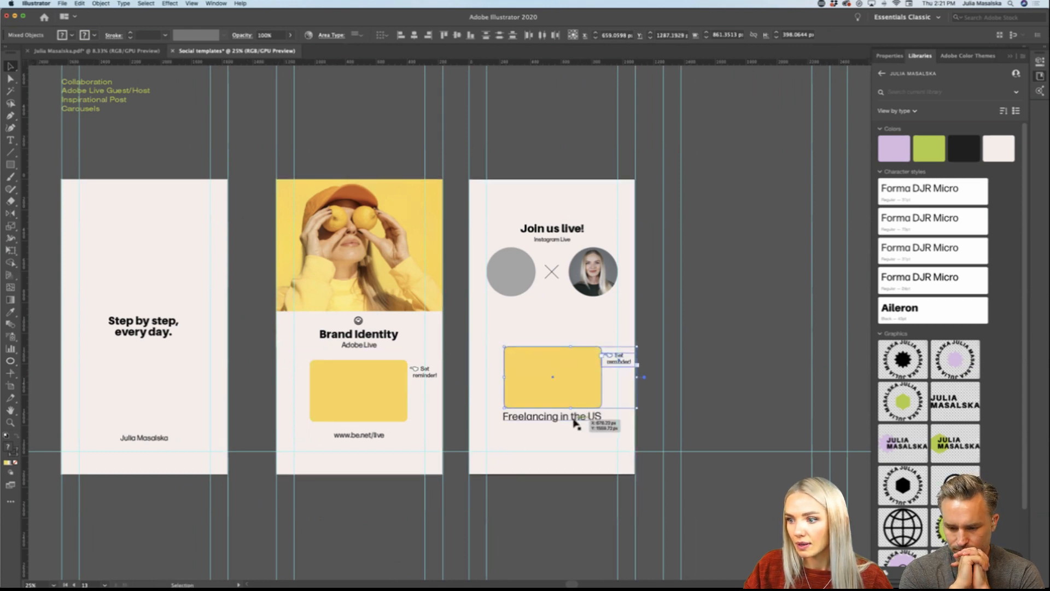
{"action": "left_click_drag", "start_coordinate": [575, 420], "coordinate": [575, 337]}
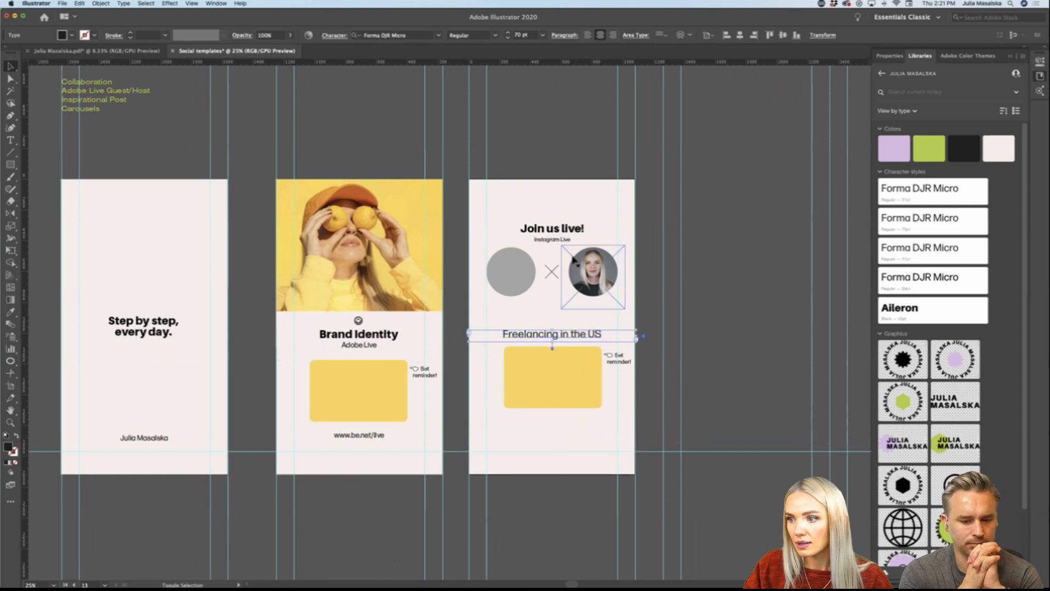
{"action": "left_click_drag", "start_coordinate": [563, 241], "coordinate": [565, 441]}
{"action": "key", "text": "i"}
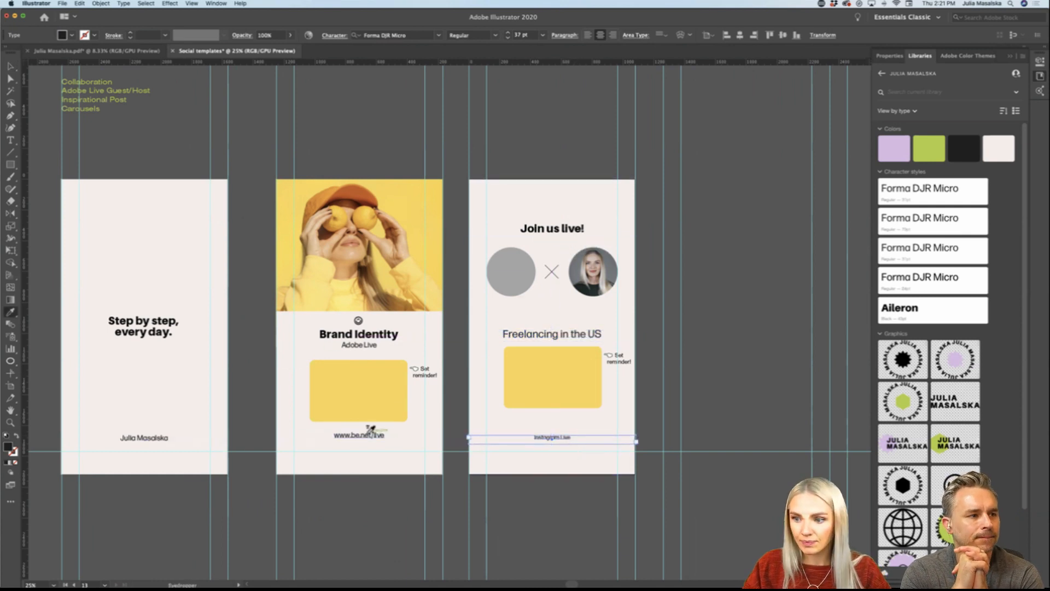
{"action": "left_click", "coordinate": [368, 432]}
{"action": "key", "text": "v"}
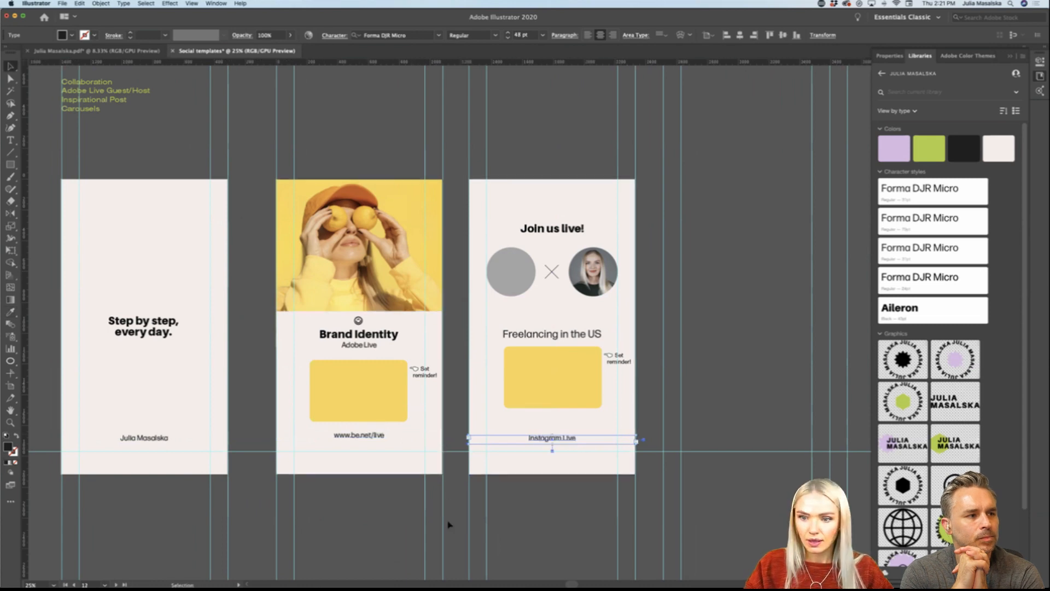
{"action": "left_click", "coordinate": [549, 525]}
{"action": "scroll", "coordinate": [495, 473], "scroll_direction": "up", "scroll_amount": 3}
{"action": "scroll", "coordinate": [265, 418], "scroll_direction": "left", "scroll_amount": 2}
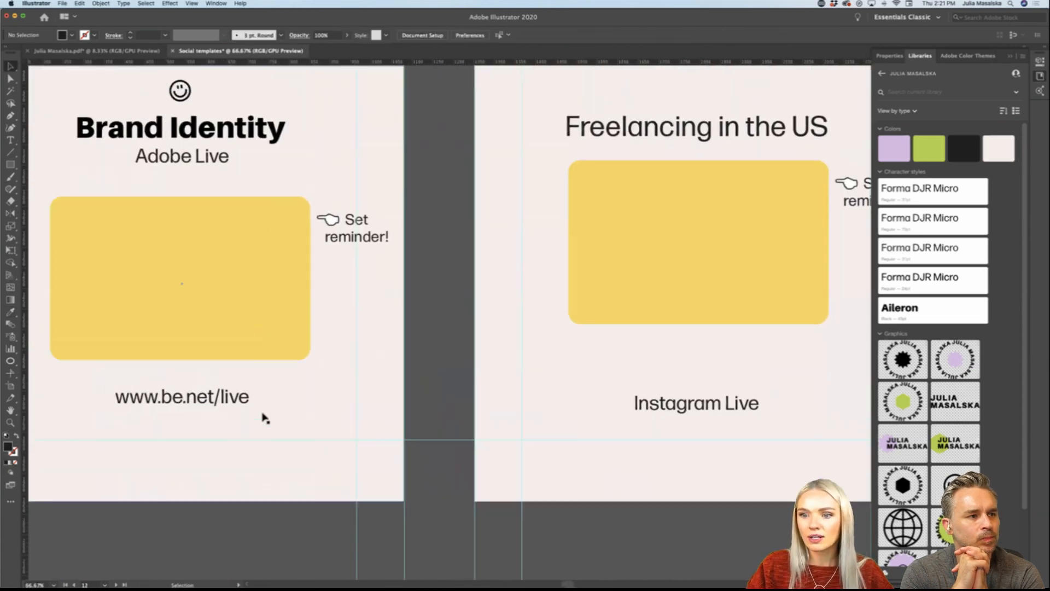
{"action": "scroll", "coordinate": [265, 418], "scroll_direction": "left", "scroll_amount": 2}
{"action": "scroll", "coordinate": [265, 418], "scroll_direction": "up", "scroll_amount": 1}
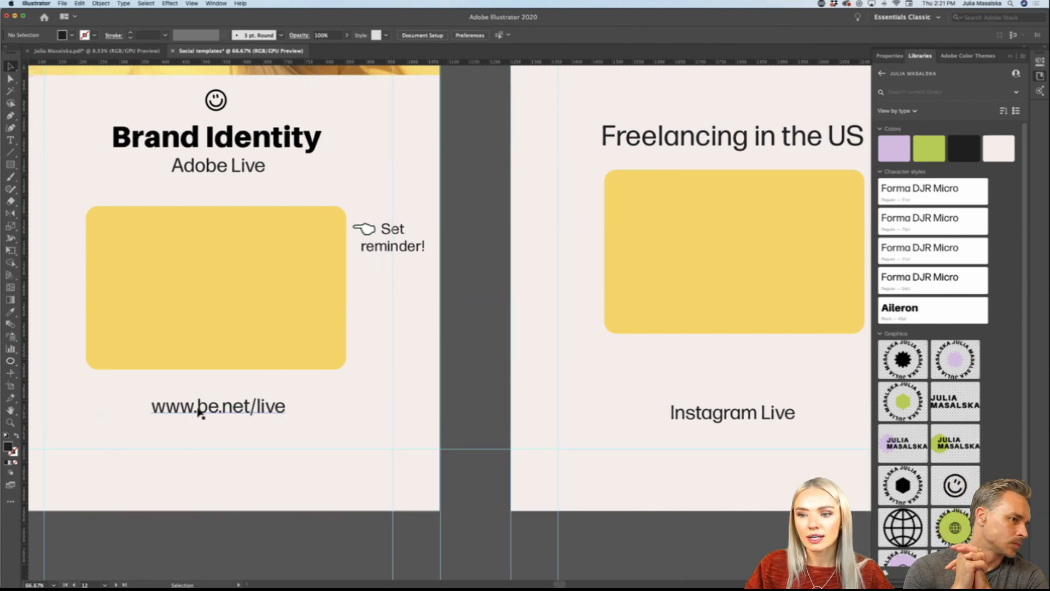
{"action": "scroll", "coordinate": [259, 407], "scroll_direction": "down", "scroll_amount": 1}
{"action": "scroll", "coordinate": [265, 407], "scroll_direction": "right", "scroll_amount": 2}
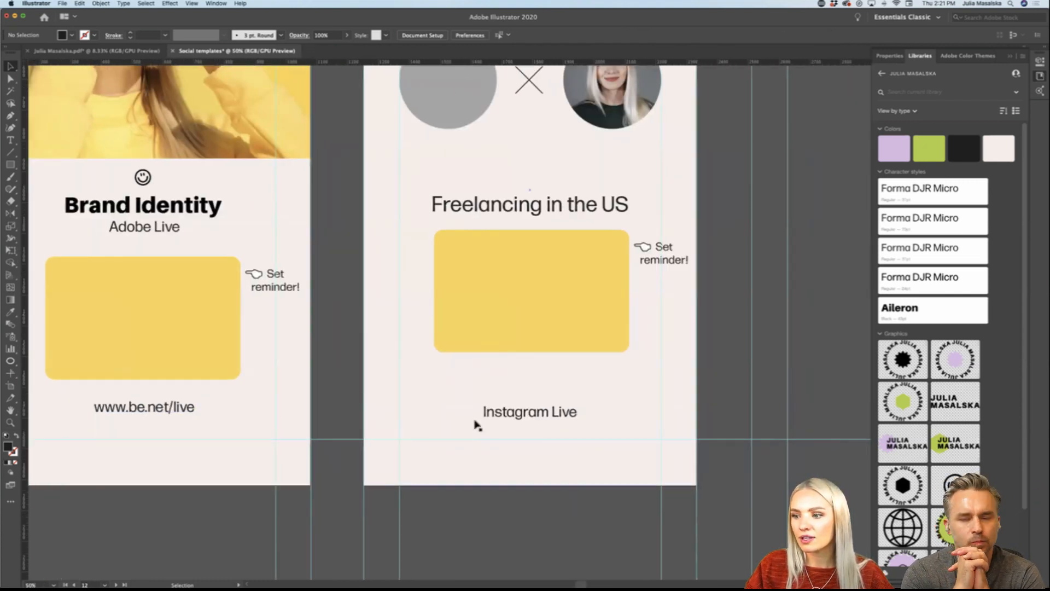
{"action": "left_click", "coordinate": [547, 418]}
{"action": "left_click", "coordinate": [558, 550]}
{"action": "scroll", "coordinate": [558, 552], "scroll_direction": "down", "scroll_amount": 2}
{"action": "scroll", "coordinate": [551, 546], "scroll_direction": "up", "scroll_amount": 1}
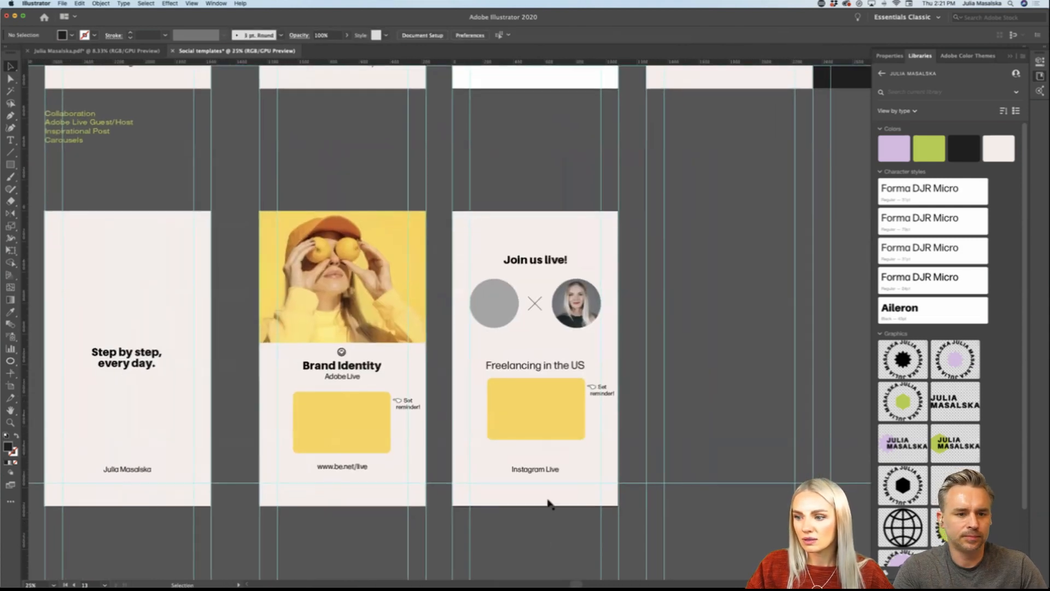
{"action": "left_click_drag", "start_coordinate": [546, 469], "coordinate": [546, 462]}
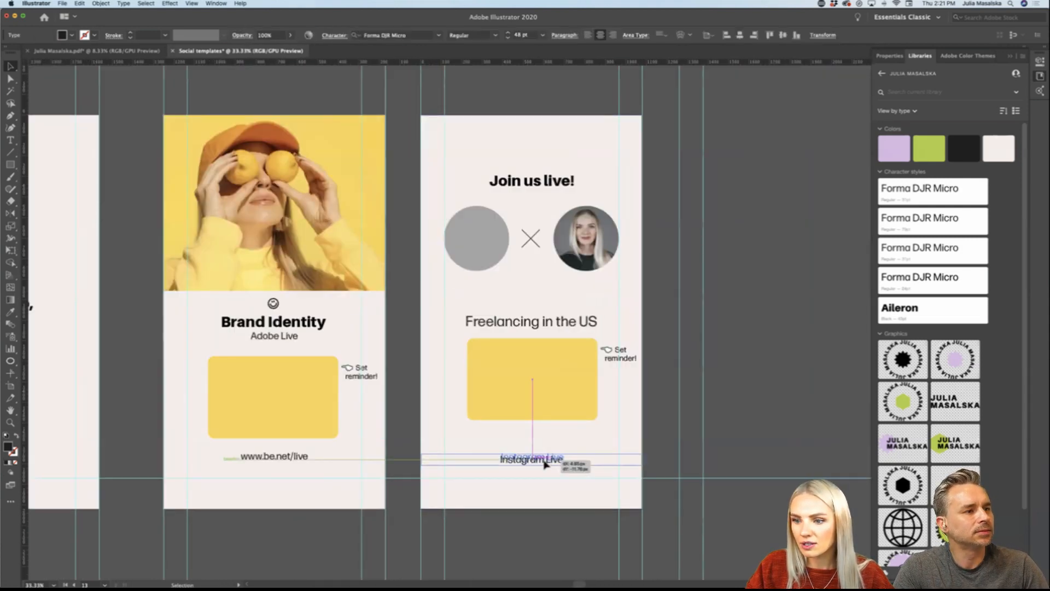
Step: Lower the third story's yellow box together with its "Set reminder!" note, and recolour the box with the brand library's lilac
{"action": "left_click", "coordinate": [546, 412]}
{"action": "left_click", "coordinate": [606, 354], "text": "shift"}
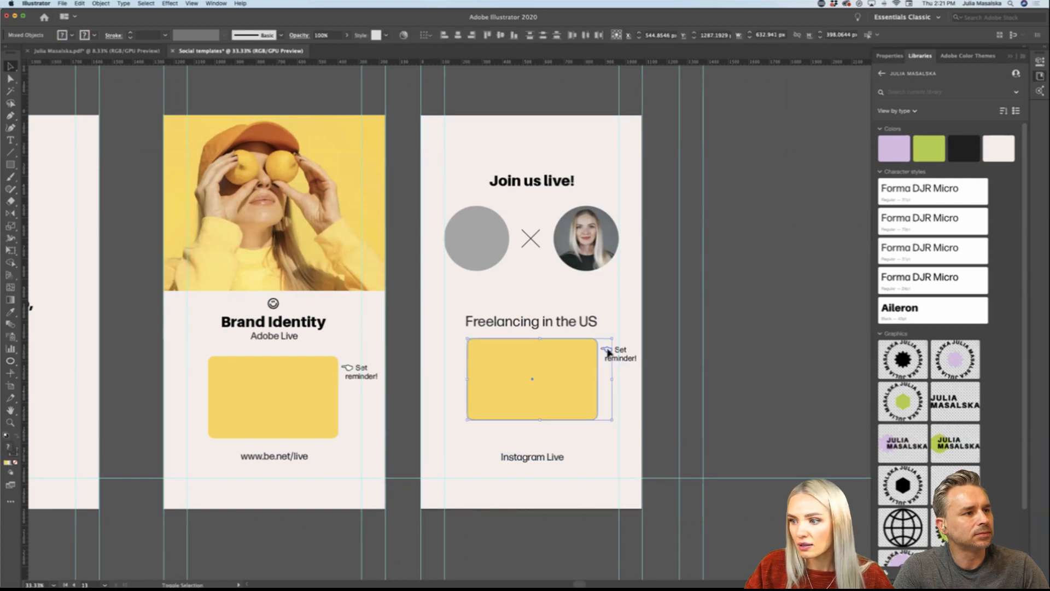
{"action": "left_click_drag", "start_coordinate": [556, 361], "coordinate": [569, 387]}
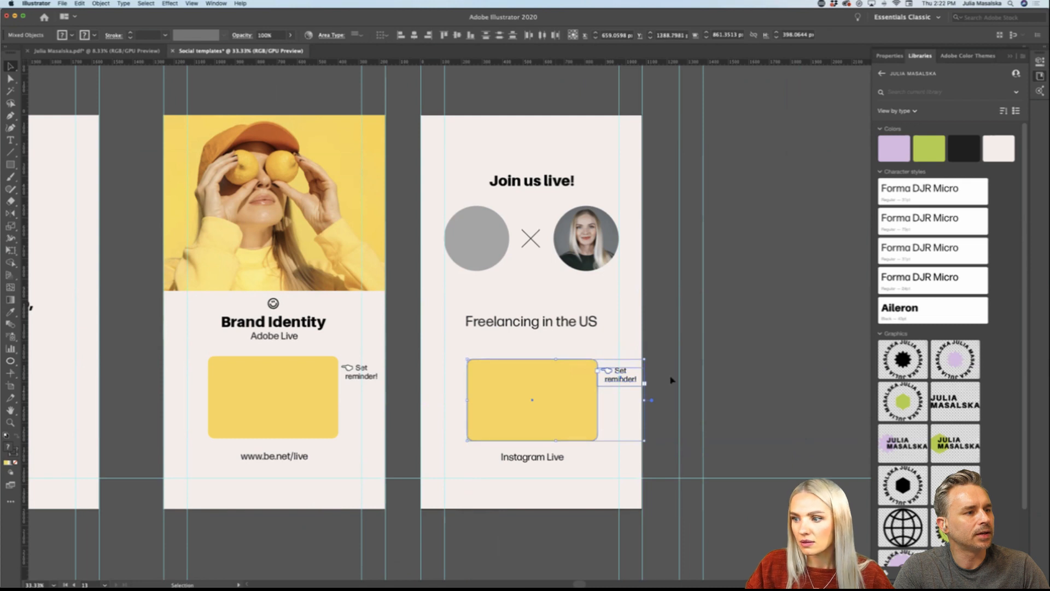
{"action": "left_click", "coordinate": [672, 379]}
{"action": "left_click", "coordinate": [569, 426]}
{"action": "left_click", "coordinate": [894, 150]}
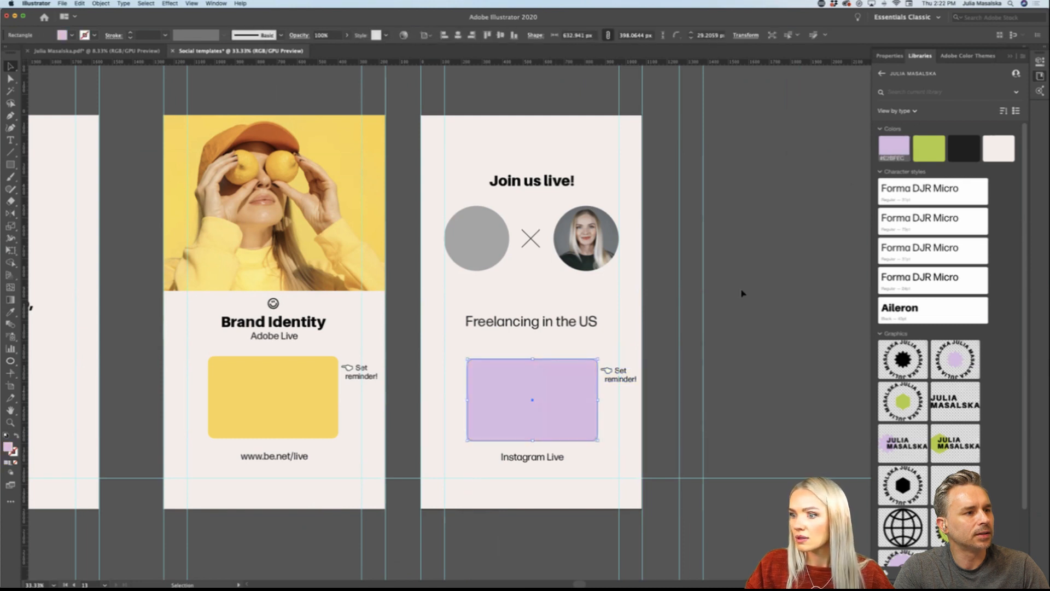
Step: Match the third story's "Freelancing in the US" text style to the "Adobe Live" line and lower it to just above the lilac box
{"action": "left_click", "coordinate": [706, 322]}
{"action": "left_click", "coordinate": [541, 327]}
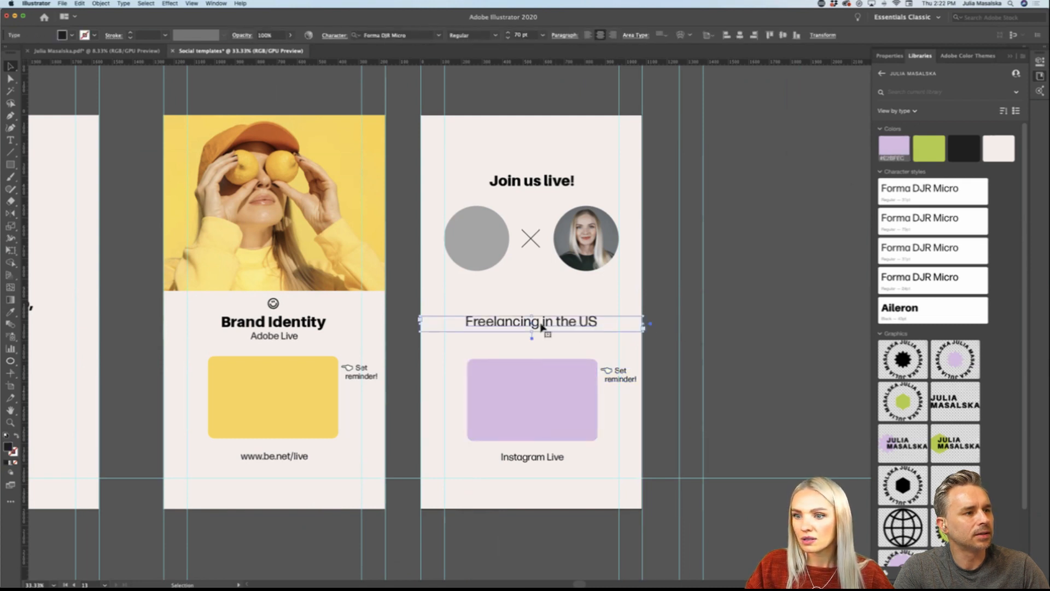
{"action": "key", "text": "i"}
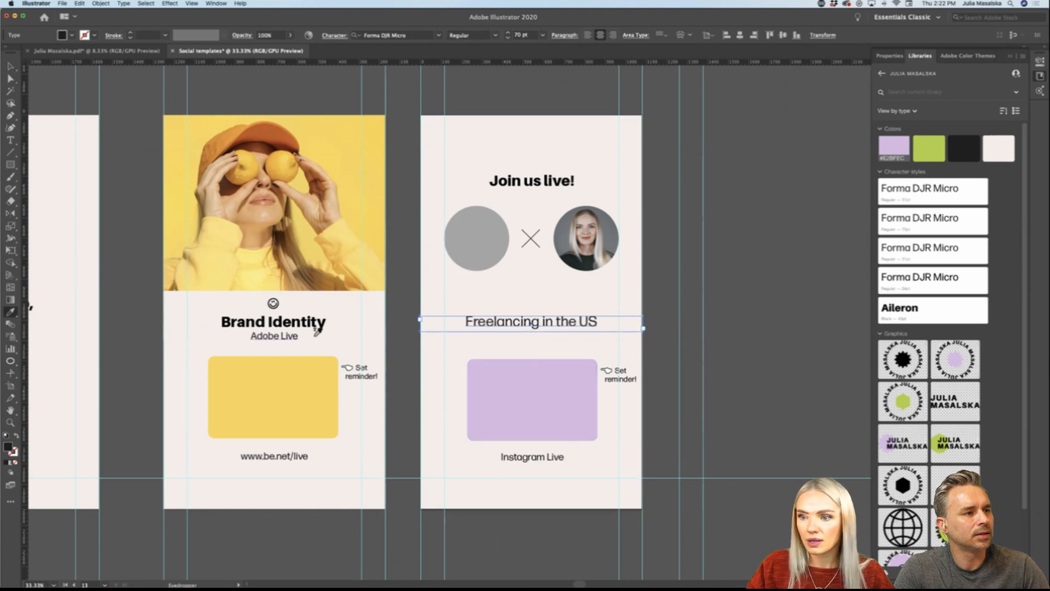
{"action": "left_click", "coordinate": [295, 331]}
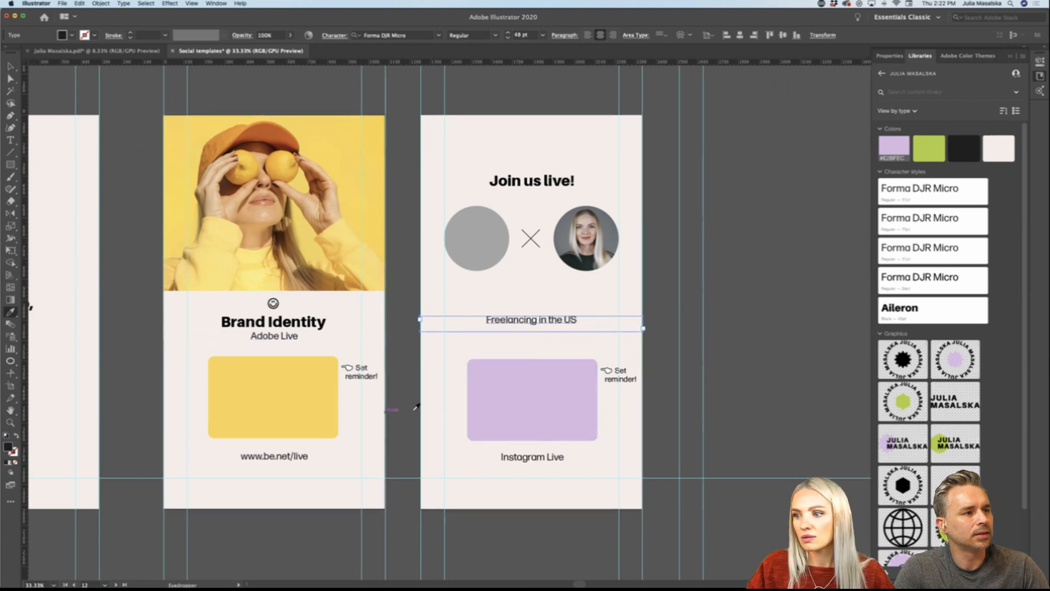
{"action": "left_click", "coordinate": [733, 387]}
{"action": "left_click_drag", "start_coordinate": [569, 322], "coordinate": [570, 343]}
Step: Lower the grey circle, X and portrait together so they sit between "Join us live!" and "Freelancing in the US"
{"action": "left_click", "coordinate": [585, 238]}
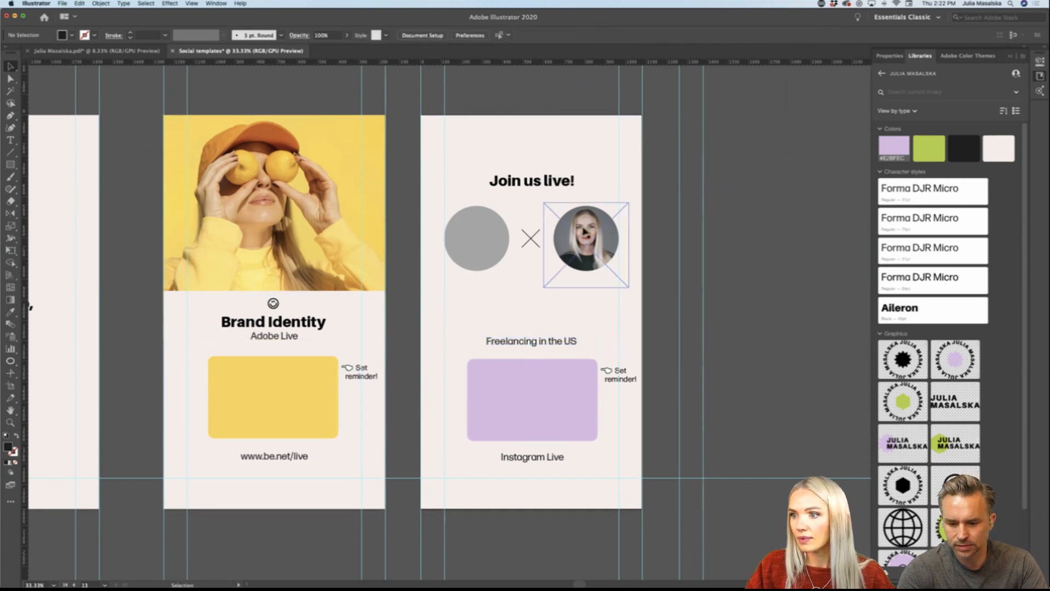
{"action": "left_click", "coordinate": [496, 243], "text": "shift"}
{"action": "left_click", "coordinate": [530, 244], "text": "shift"}
{"action": "left_click_drag", "start_coordinate": [529, 245], "coordinate": [528, 291]}
{"action": "left_click", "coordinate": [720, 284]}
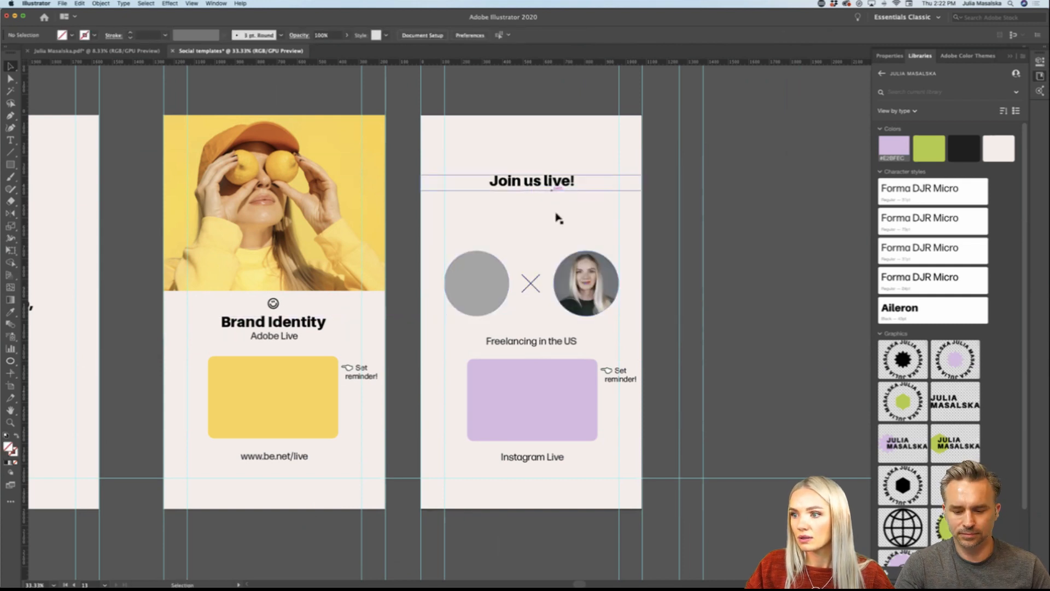
{"action": "left_click_drag", "start_coordinate": [534, 282], "coordinate": [534, 249]}
{"action": "left_click", "coordinate": [736, 283]}
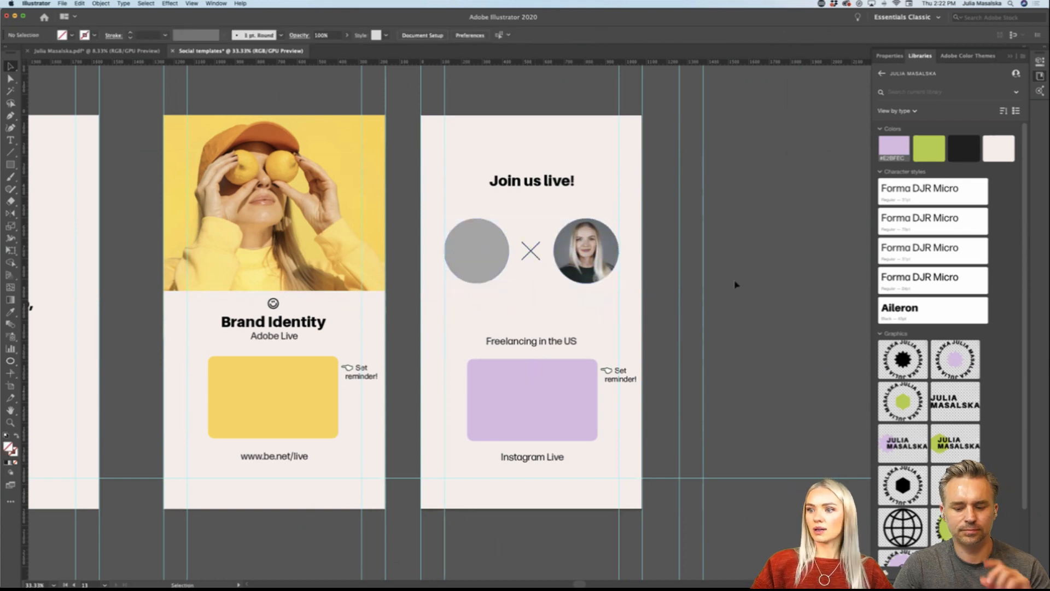
Step: Copy the smiley icon from the Brand Identity story onto the third story and place it centred below "Join us live!"
{"action": "scroll", "coordinate": [736, 284], "scroll_direction": "down", "scroll_amount": 1}
{"action": "scroll", "coordinate": [735, 284], "scroll_direction": "up", "scroll_amount": 1}
{"action": "scroll", "coordinate": [735, 285], "scroll_direction": "left", "scroll_amount": 2}
{"action": "scroll", "coordinate": [736, 284], "scroll_direction": "right", "scroll_amount": 2}
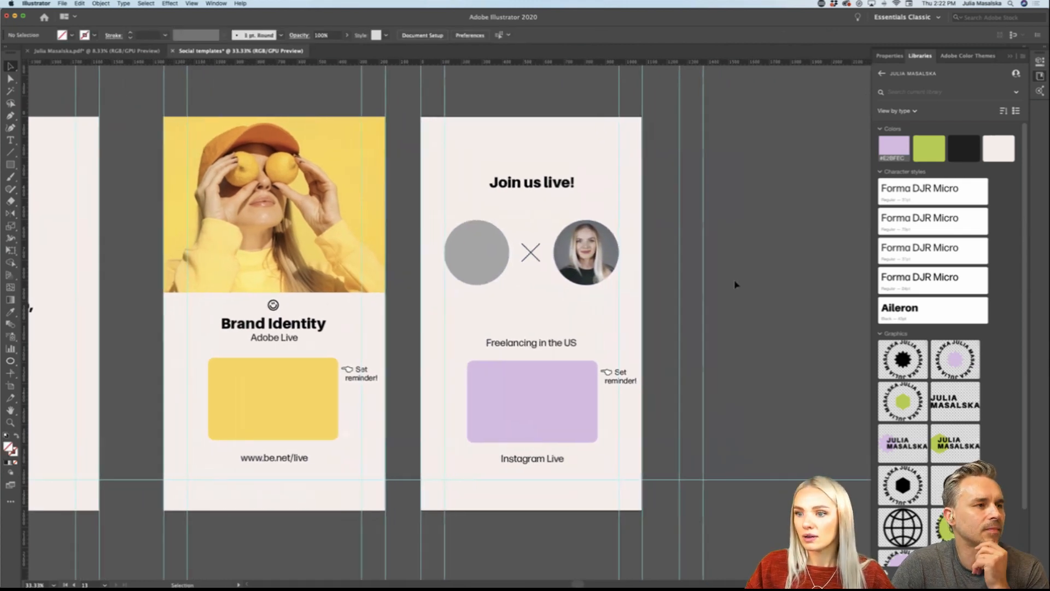
{"action": "left_click_drag", "start_coordinate": [275, 305], "coordinate": [587, 460]}
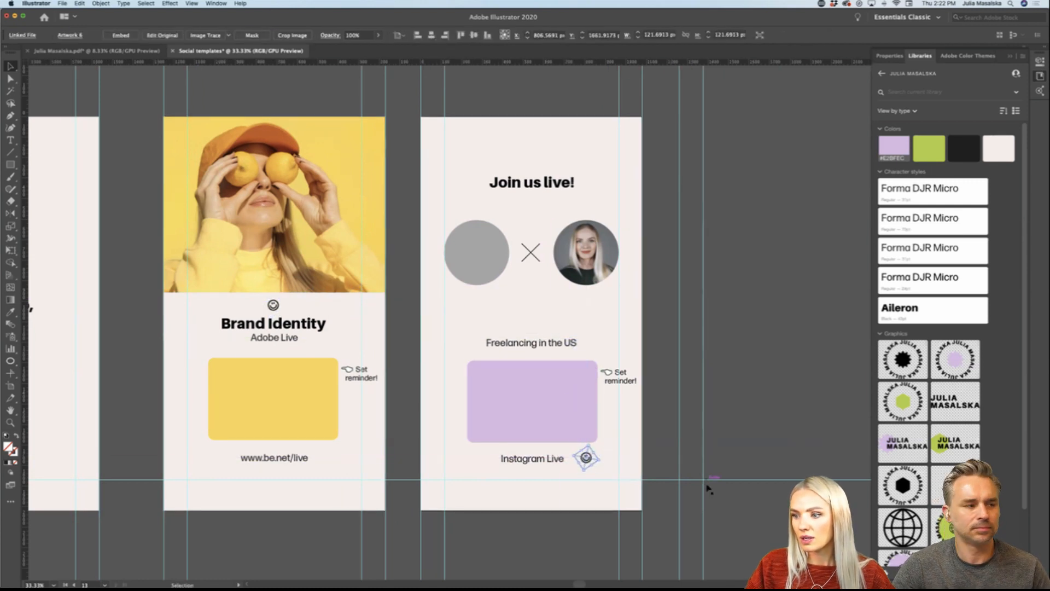
{"action": "left_click", "coordinate": [742, 423]}
{"action": "left_click", "coordinate": [592, 470]}
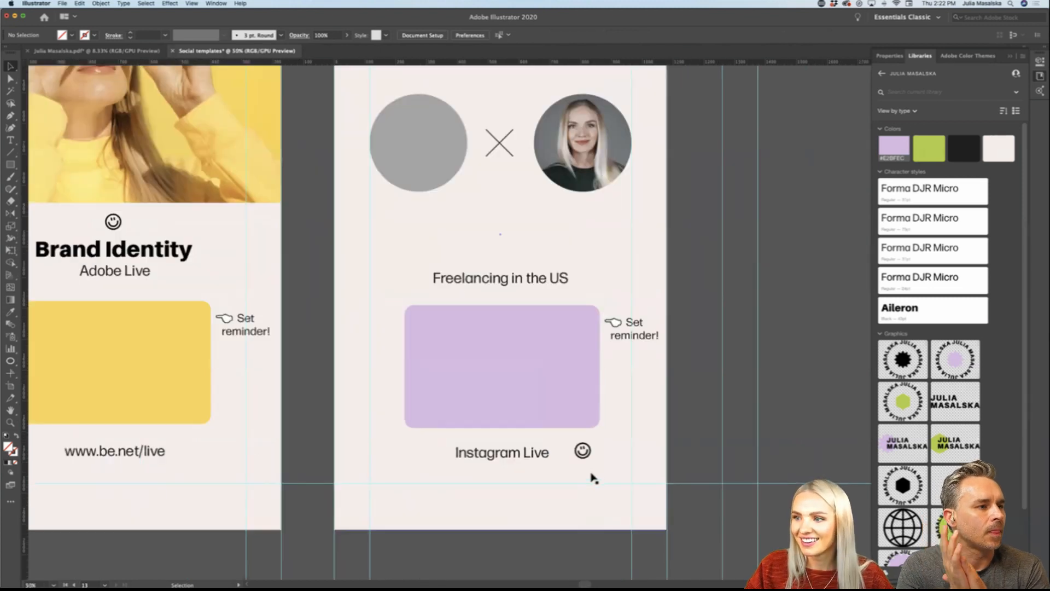
{"action": "left_click", "coordinate": [583, 451], "text": "alt"}
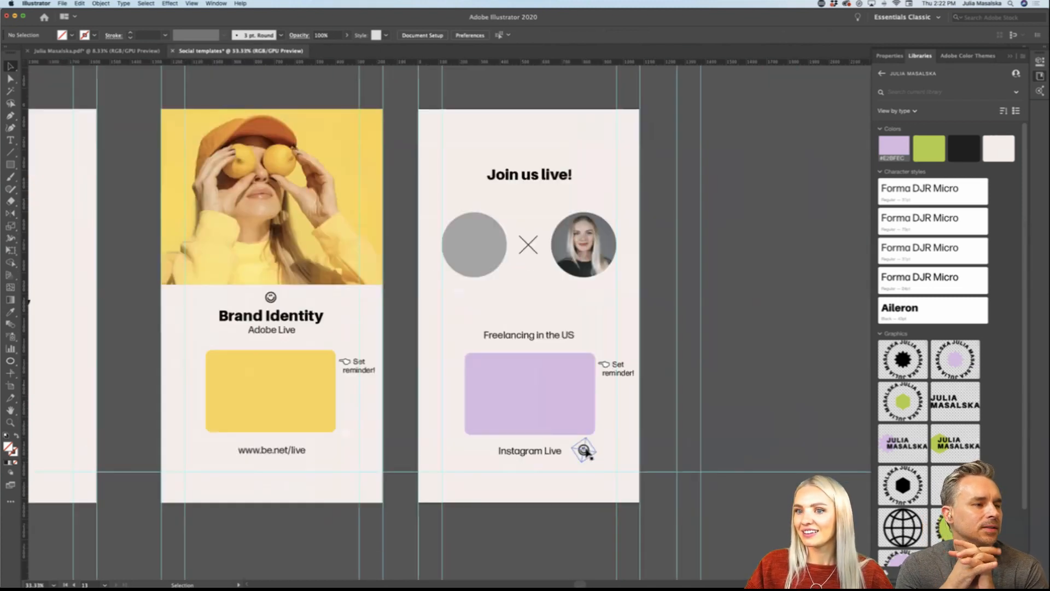
{"action": "left_click_drag", "start_coordinate": [584, 450], "coordinate": [528, 192]}
{"action": "left_click", "coordinate": [752, 266]}
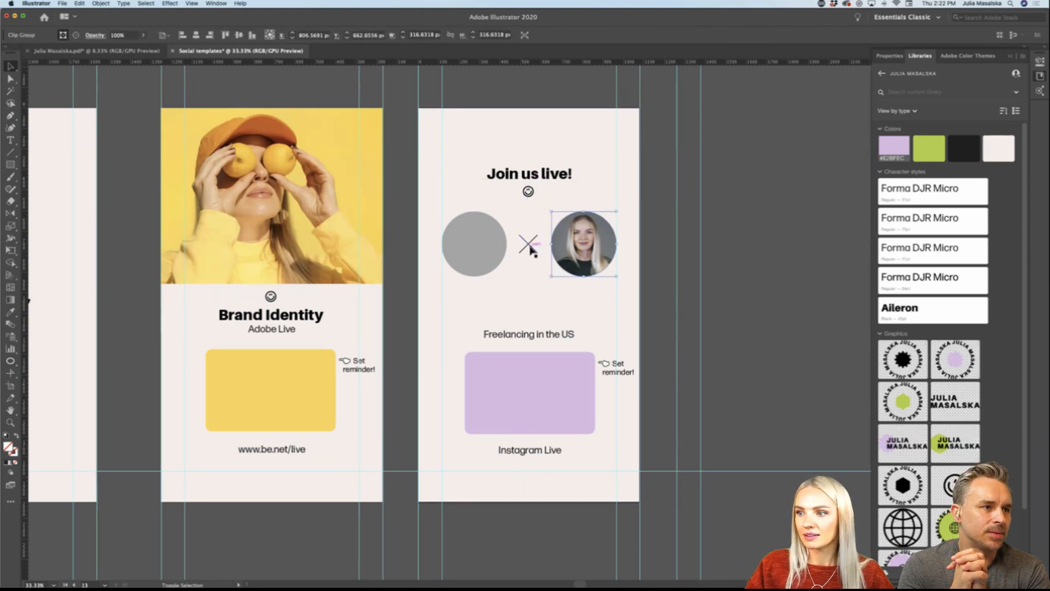
Step: Lower the grey circle, X and portrait slightly to leave more space below the smiley icon
{"action": "left_click", "coordinate": [489, 249]}
{"action": "left_click", "coordinate": [490, 246]}
{"action": "left_click_drag", "start_coordinate": [493, 244], "coordinate": [492, 256]}
{"action": "left_click", "coordinate": [730, 287]}
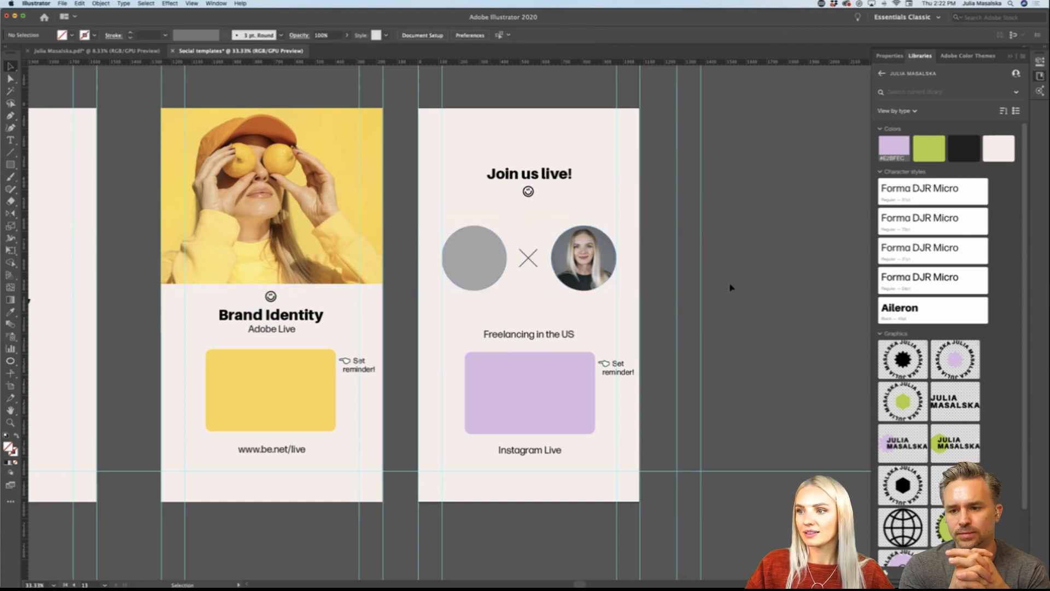
Step: Copy all elements of the square "Freelancing in the US" Instagram Live post and switch to Adobe XD
{"action": "scroll", "coordinate": [731, 287], "scroll_direction": "down", "scroll_amount": 2}
{"action": "scroll", "coordinate": [731, 287], "scroll_direction": "right", "scroll_amount": 1}
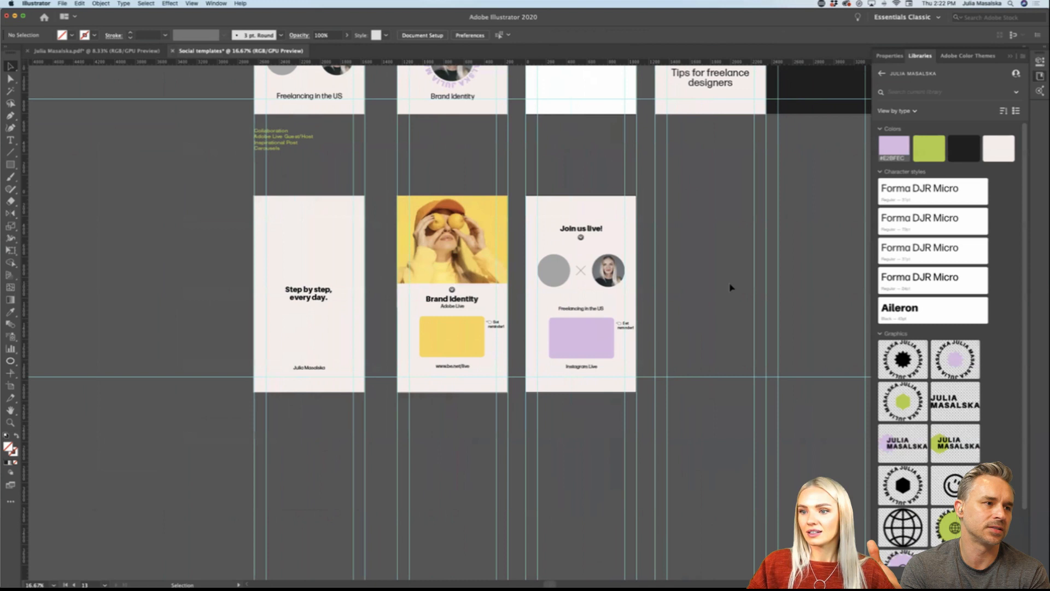
{"action": "scroll", "coordinate": [730, 287], "scroll_direction": "right", "scroll_amount": 3}
{"action": "scroll", "coordinate": [730, 287], "scroll_direction": "up", "scroll_amount": 5}
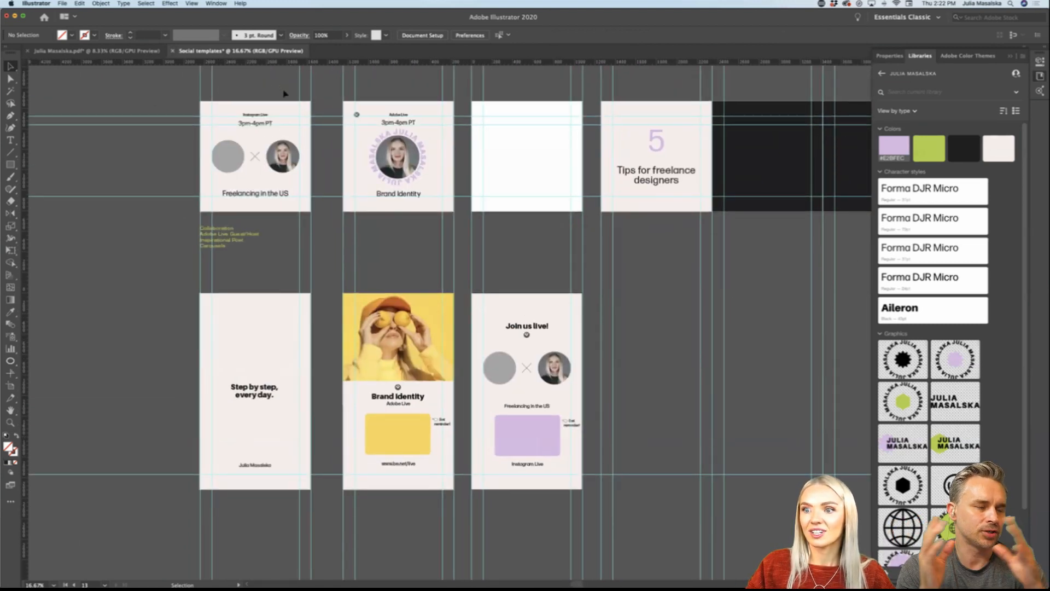
{"action": "left_click_drag", "start_coordinate": [223, 213], "coordinate": [224, 213]}
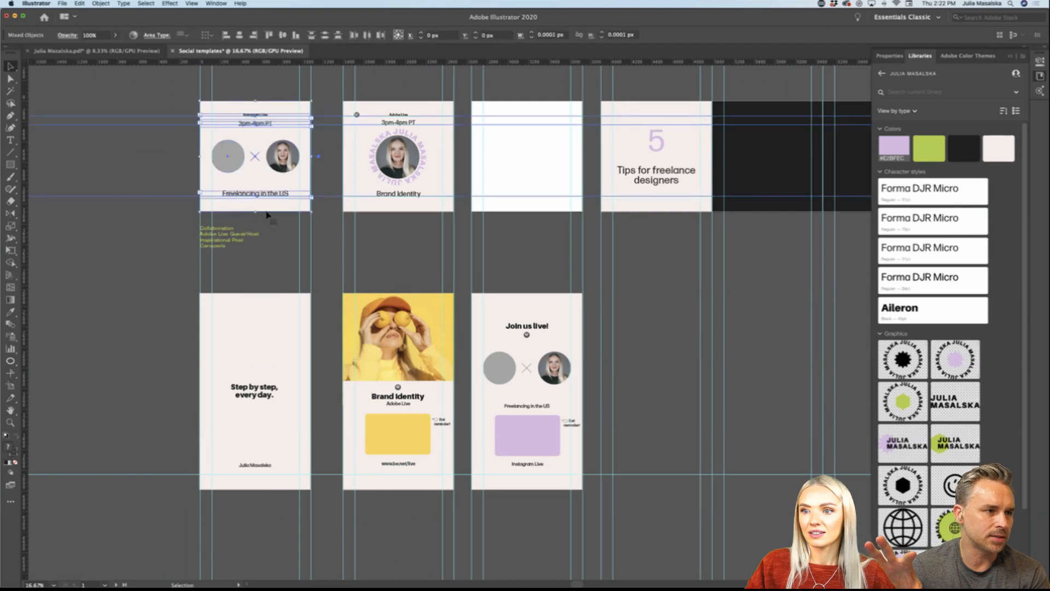
{"action": "left_click_drag", "start_coordinate": [332, 103], "coordinate": [328, 318]}
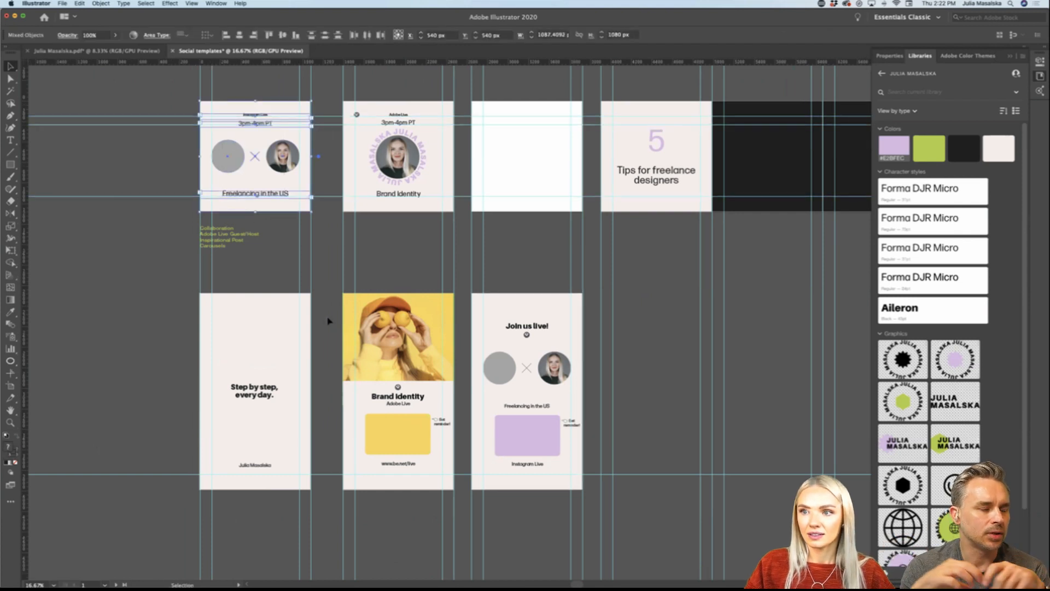
{"action": "mouse_move", "coordinate": [344, 588]}
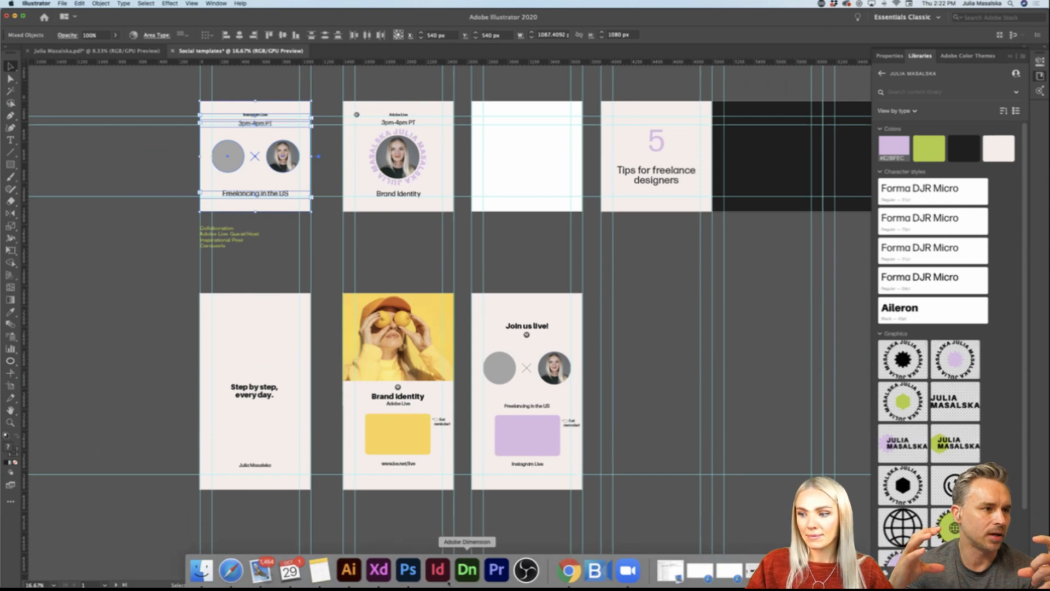
{"action": "left_click", "coordinate": [379, 569]}
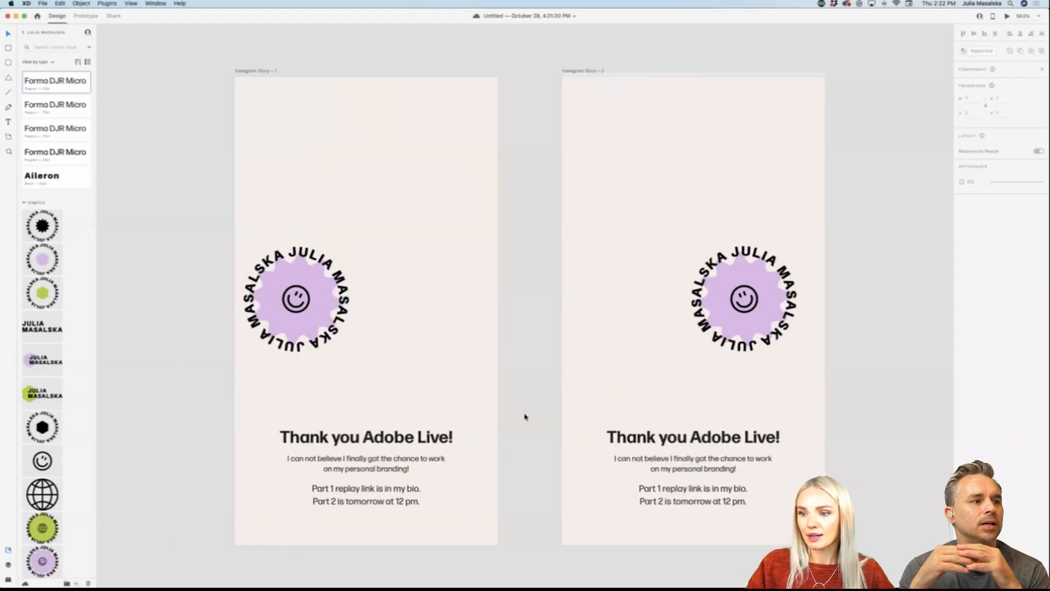
Step: Add an Instagram Story artboard and place it beside the "Thank you friends!" logo variations story
{"action": "scroll", "coordinate": [525, 417], "scroll_direction": "down", "scroll_amount": 8}
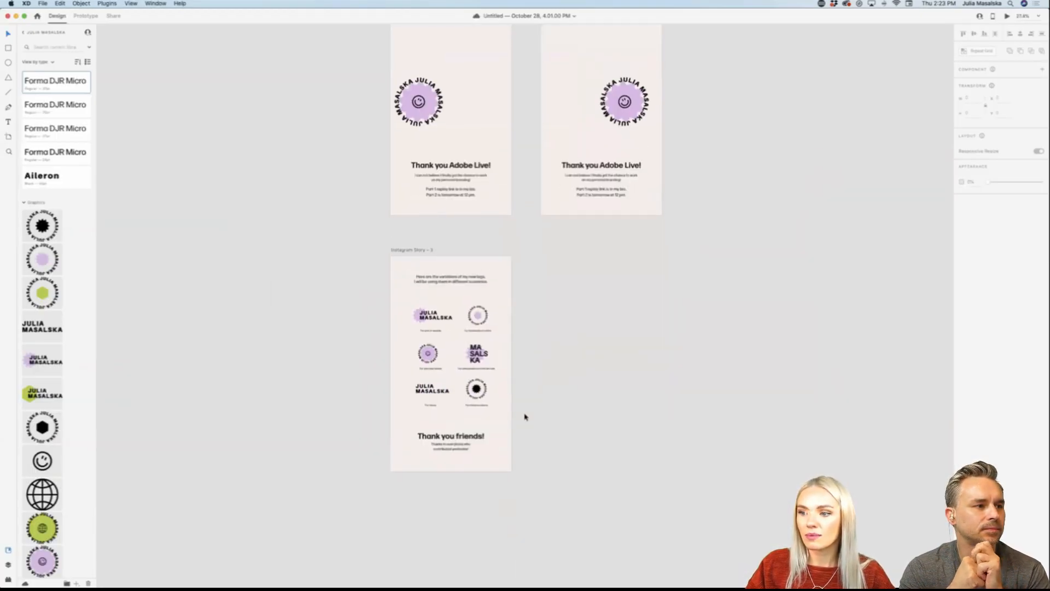
{"action": "scroll", "coordinate": [524, 416], "scroll_direction": "up", "scroll_amount": 1}
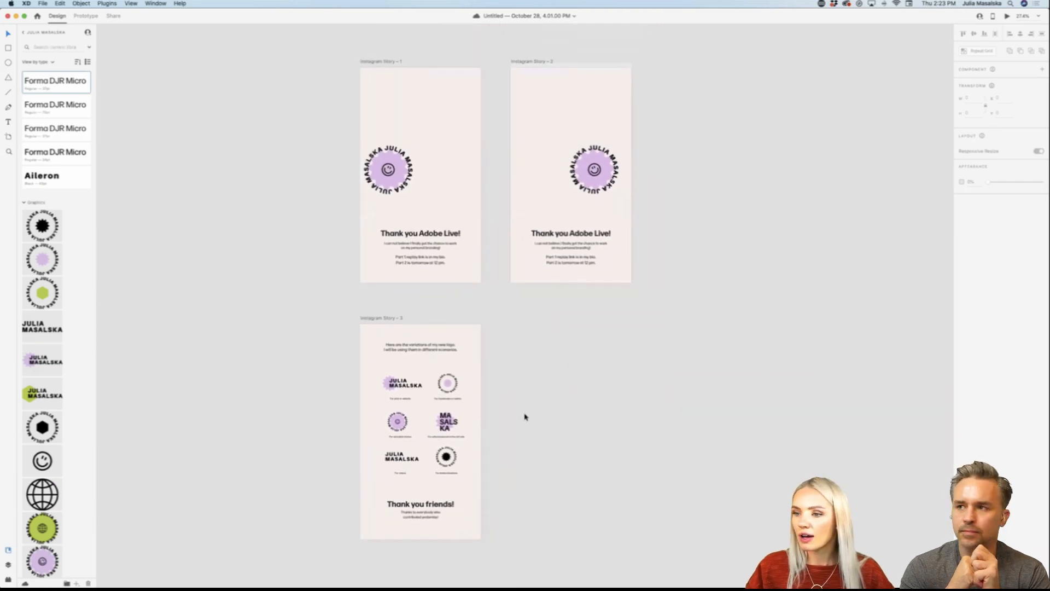
{"action": "scroll", "coordinate": [524, 417], "scroll_direction": "right", "scroll_amount": 2}
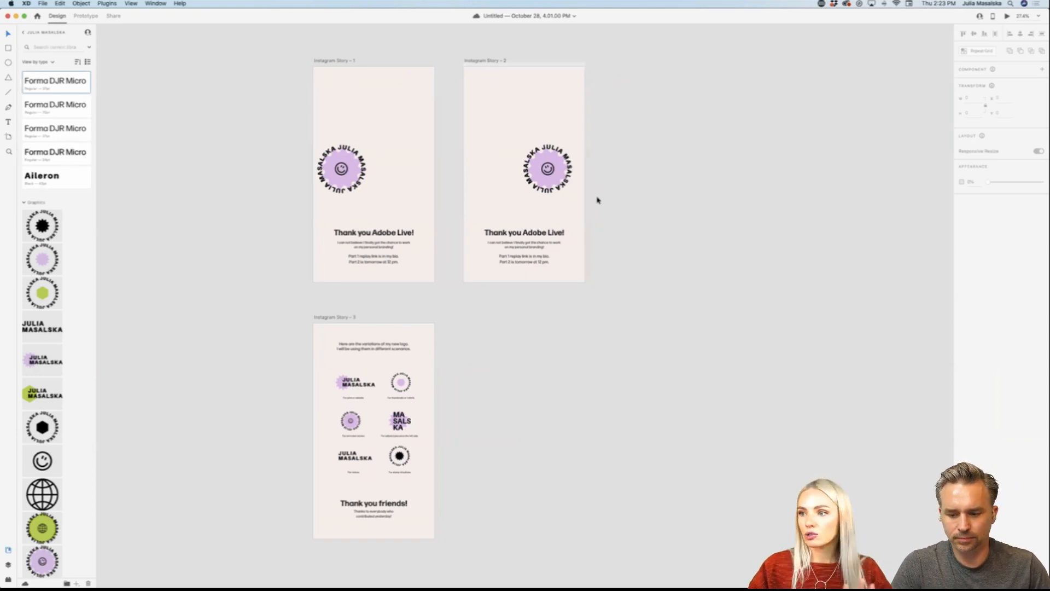
{"action": "scroll", "coordinate": [598, 227], "scroll_direction": "left", "scroll_amount": 3}
{"action": "scroll", "coordinate": [597, 227], "scroll_direction": "down", "scroll_amount": 2}
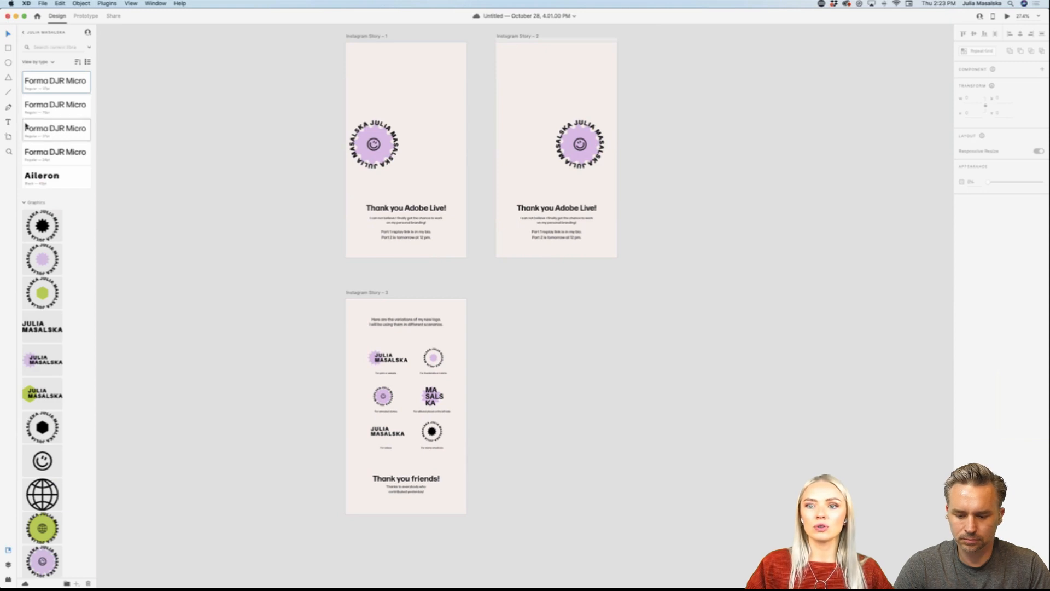
{"action": "left_click", "coordinate": [8, 138]}
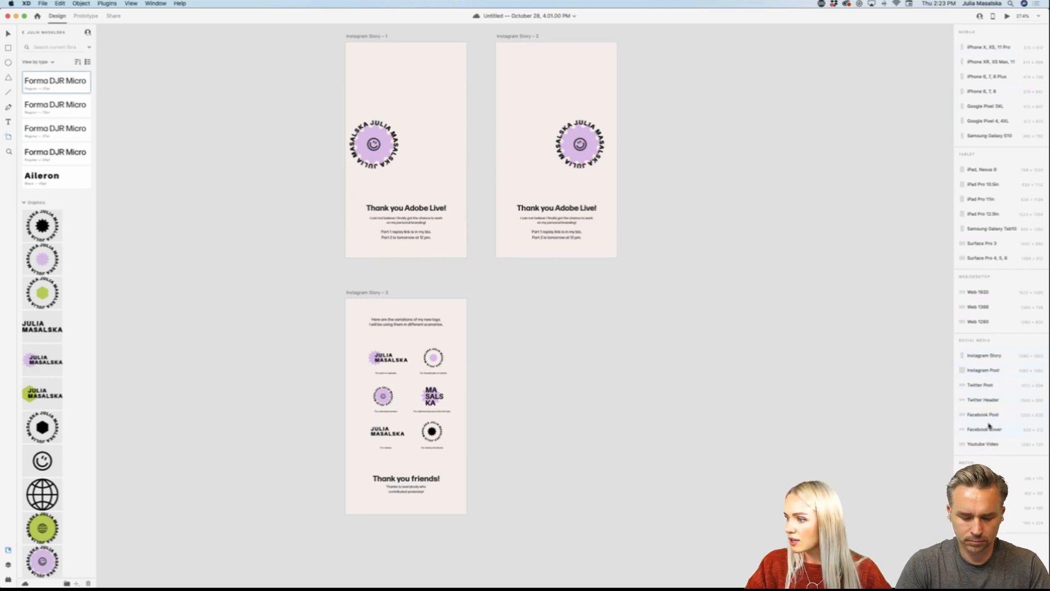
{"action": "left_click", "coordinate": [982, 357]}
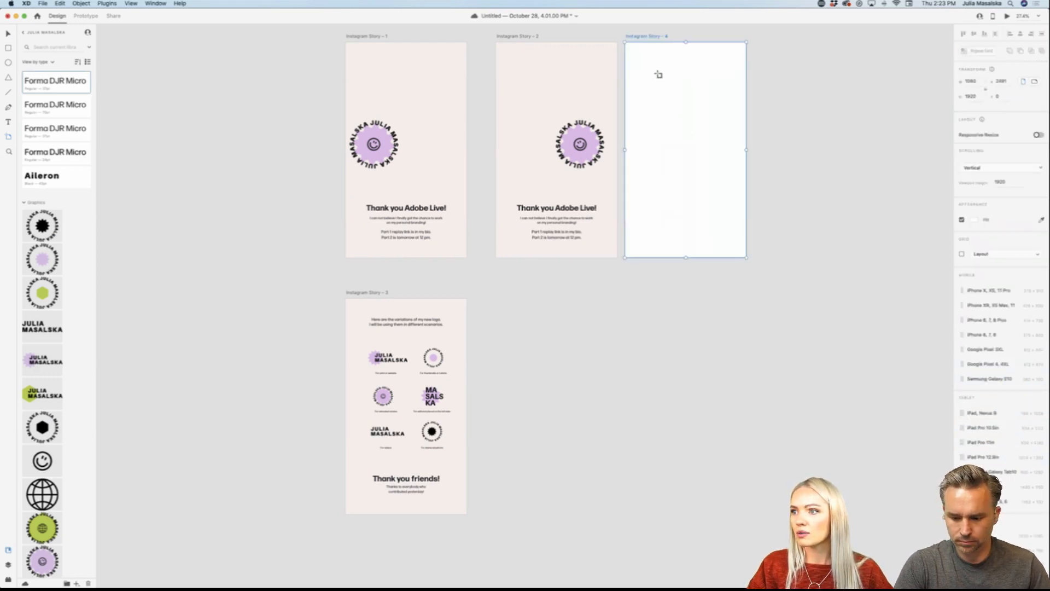
{"action": "left_click_drag", "start_coordinate": [656, 36], "coordinate": [528, 293]}
Step: Paste the copied square Instagram Live post onto the centre of the new story artboard
{"action": "key", "text": "super+v"}
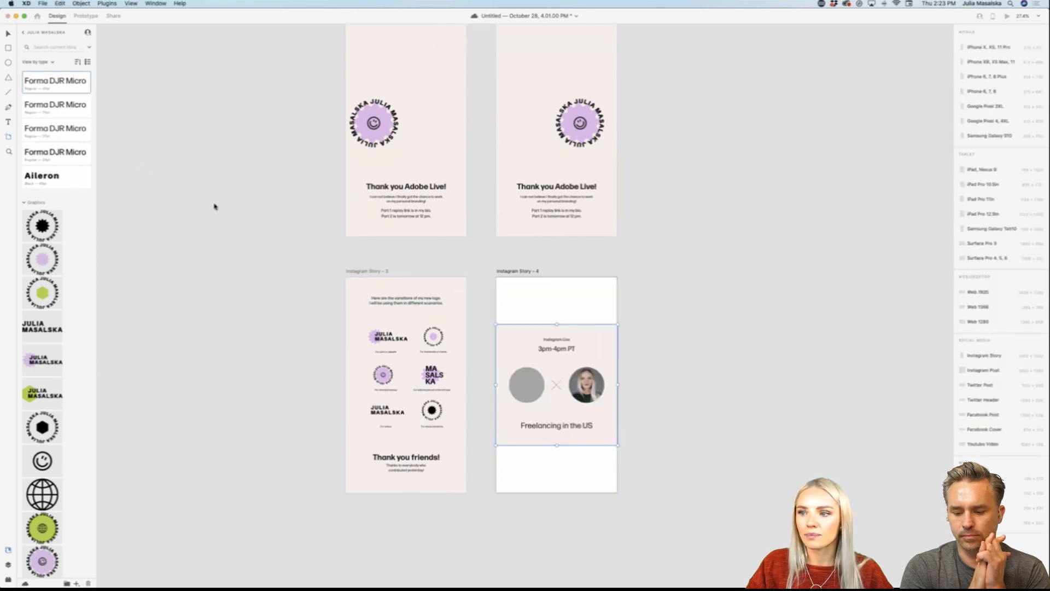
{"action": "scroll", "coordinate": [583, 414], "scroll_direction": "up", "scroll_amount": 5}
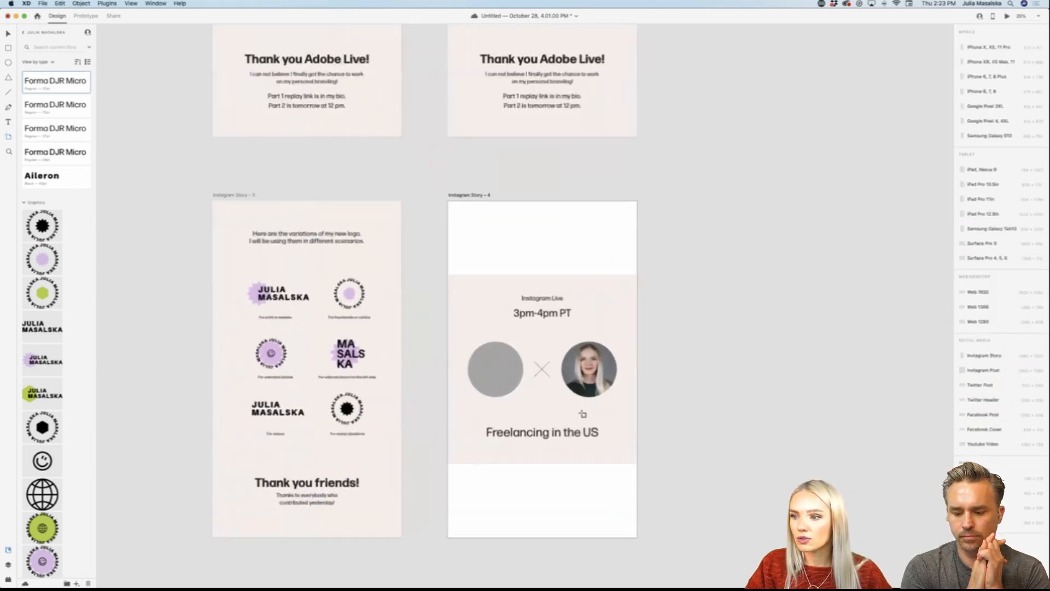
{"action": "left_click", "coordinate": [8, 34]}
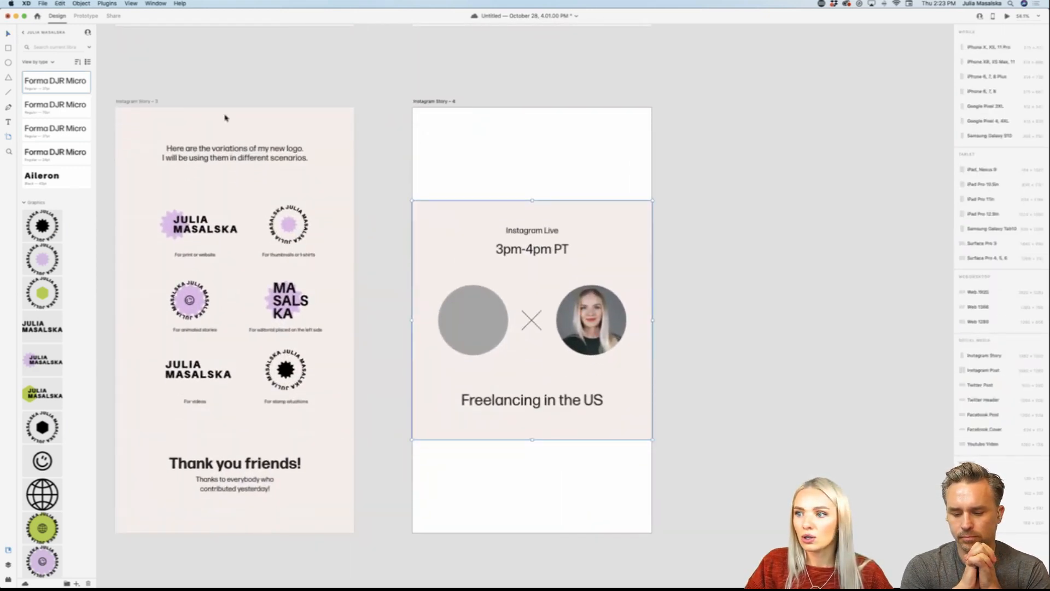
{"action": "left_click_drag", "start_coordinate": [531, 200], "coordinate": [540, 108]}
{"action": "key", "text": "super+z"}
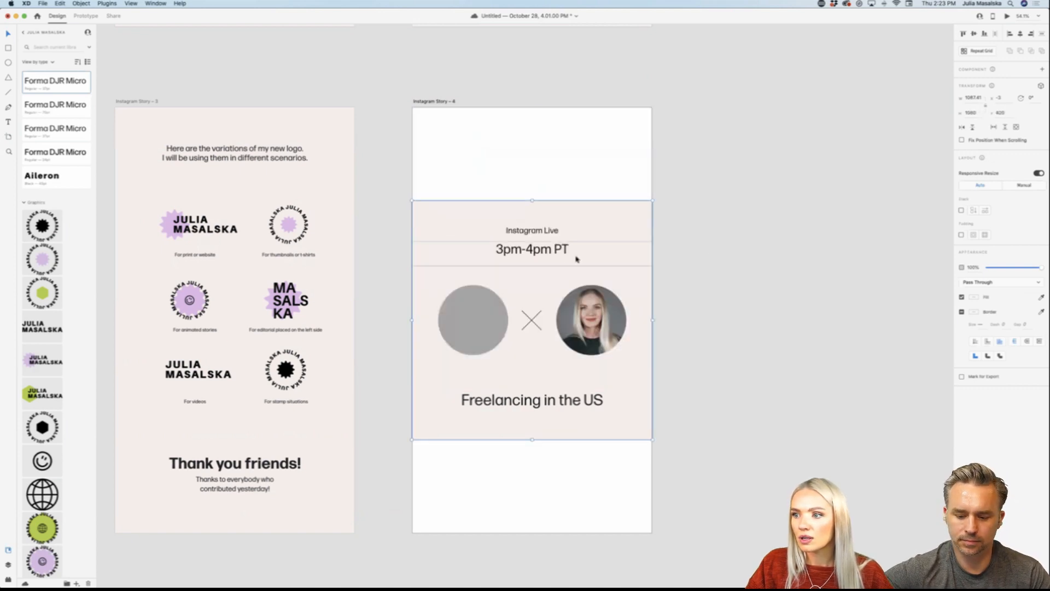
Step: Group the "Instagram Live" label with the "3pm-4pm PT" time inside the pasted design
{"action": "double_click", "coordinate": [550, 237]}
{"action": "left_click", "coordinate": [553, 250], "text": "shift"}
{"action": "key", "text": "super+g"}
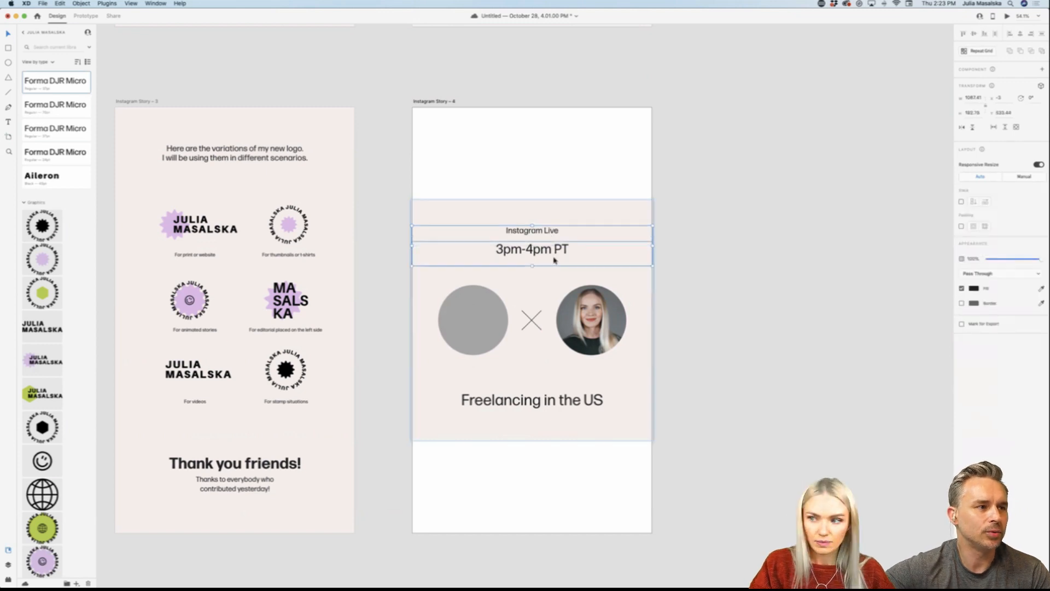
{"action": "left_click", "coordinate": [689, 361]}
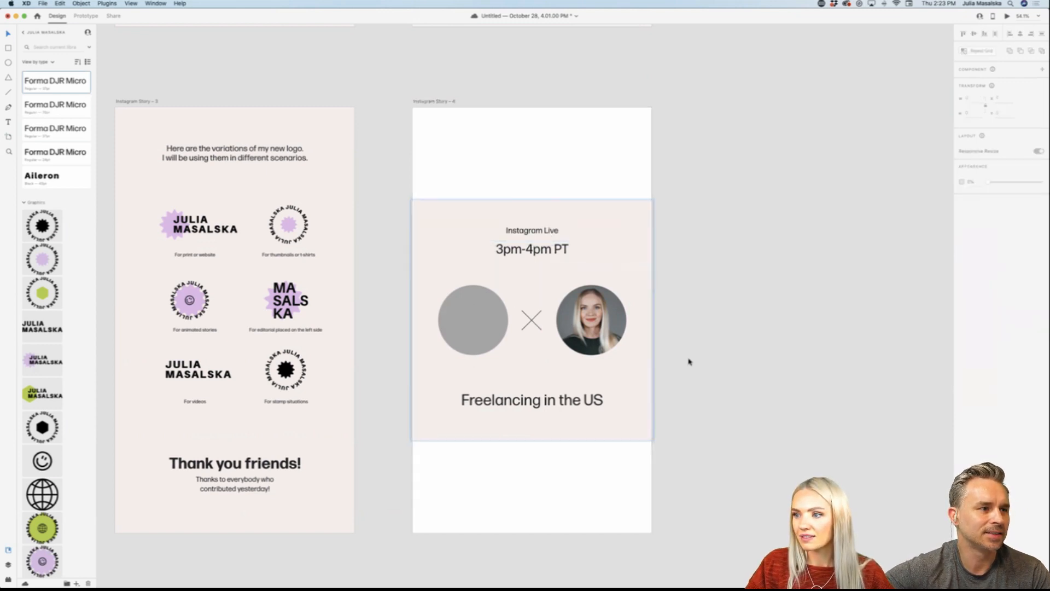
Step: Stretch the pasted design upward and downward with Responsive Resize so it fills the whole story artboard
{"action": "left_click", "coordinate": [526, 207]}
{"action": "left_click_drag", "start_coordinate": [533, 199], "coordinate": [535, 126]}
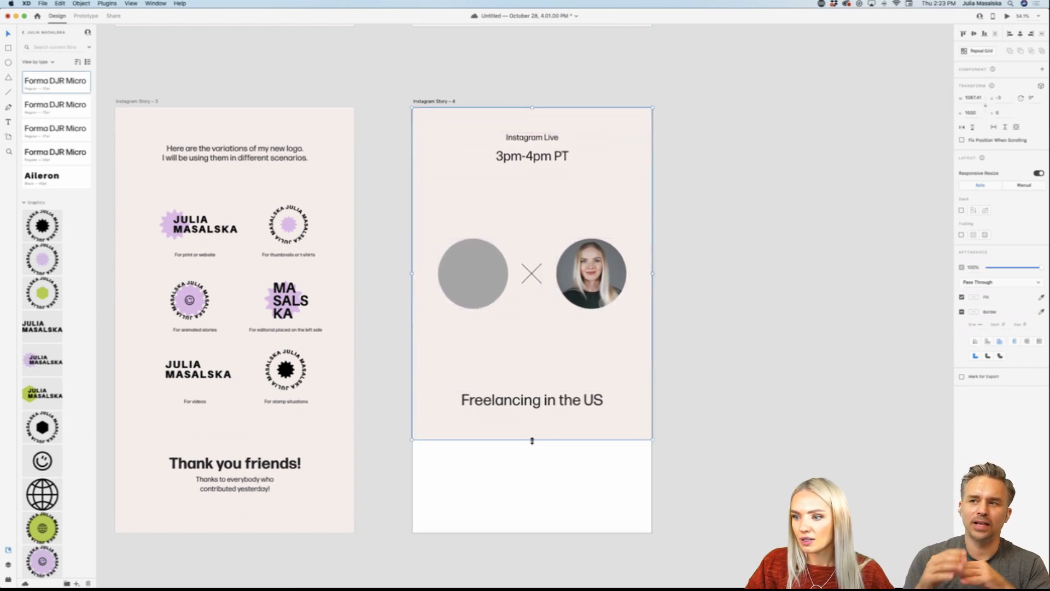
{"action": "left_click_drag", "start_coordinate": [532, 440], "coordinate": [533, 532]}
{"action": "left_click", "coordinate": [719, 480]}
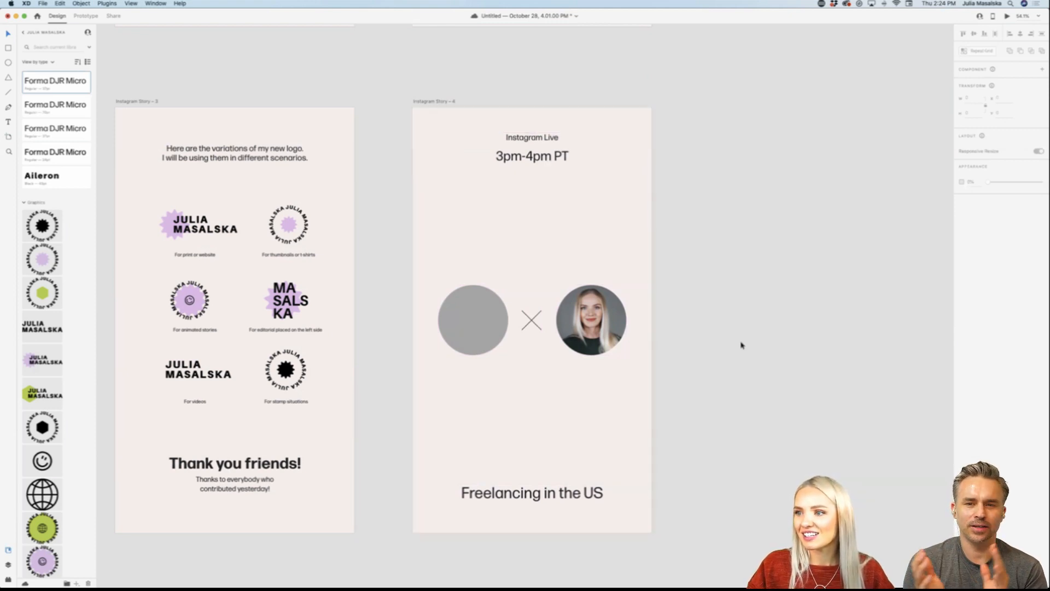
Step: Move the Instagram Live story artboard directly below the "Thank you friends!" story, aligned with its left edge
{"action": "scroll", "coordinate": [740, 344], "scroll_direction": "down", "scroll_amount": 5}
{"action": "scroll", "coordinate": [738, 354], "scroll_direction": "right", "scroll_amount": 2}
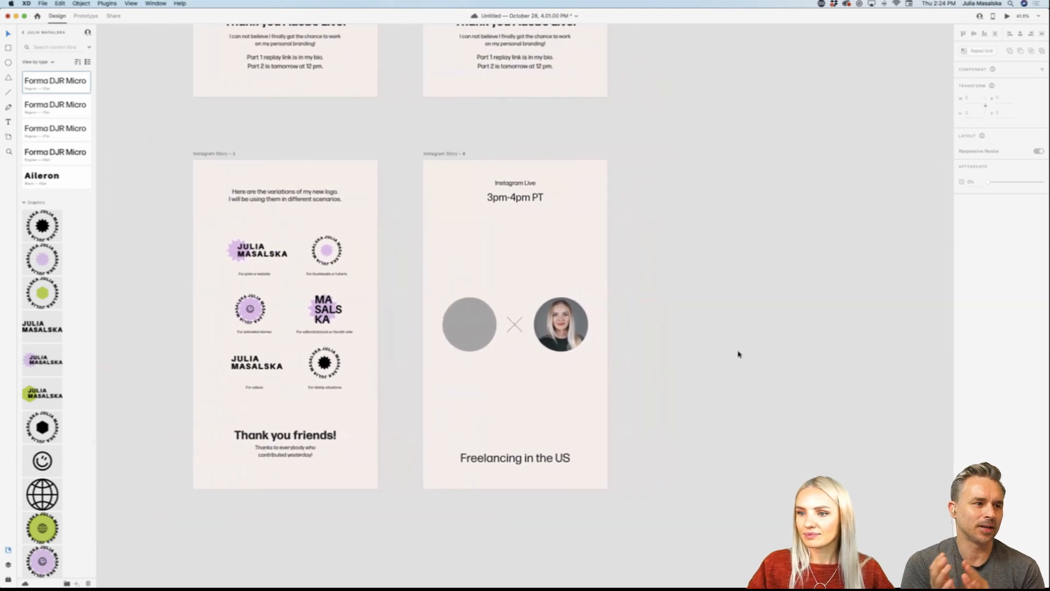
{"action": "scroll", "coordinate": [738, 354], "scroll_direction": "up", "scroll_amount": 1}
{"action": "scroll", "coordinate": [738, 354], "scroll_direction": "down", "scroll_amount": 3}
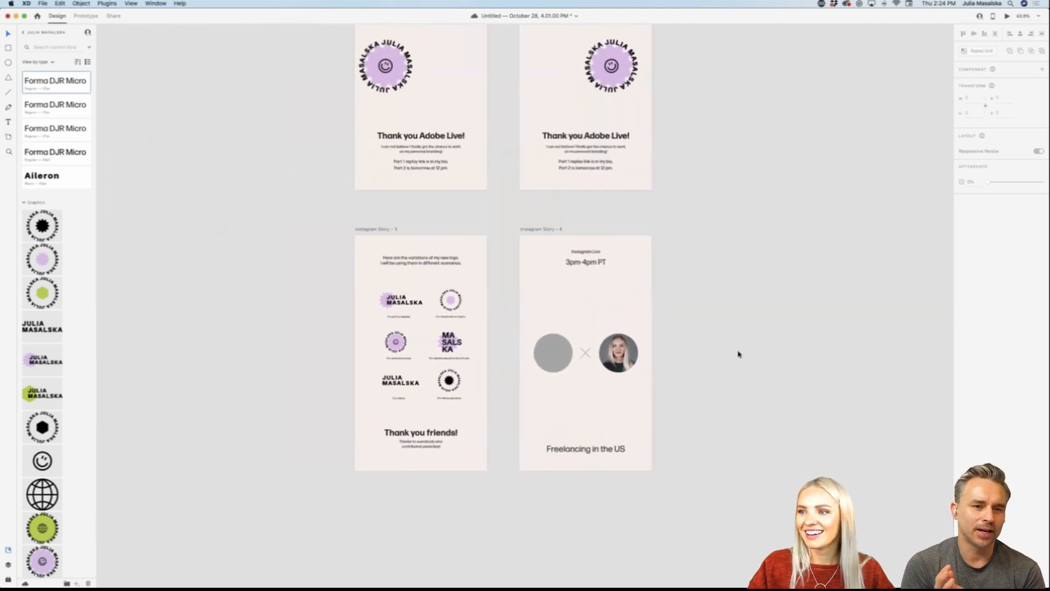
{"action": "scroll", "coordinate": [736, 353], "scroll_direction": "down", "scroll_amount": 3}
{"action": "left_click", "coordinate": [521, 65]}
{"action": "left_click_drag", "start_coordinate": [521, 65], "coordinate": [354, 337]}
{"action": "left_click", "coordinate": [576, 389]}
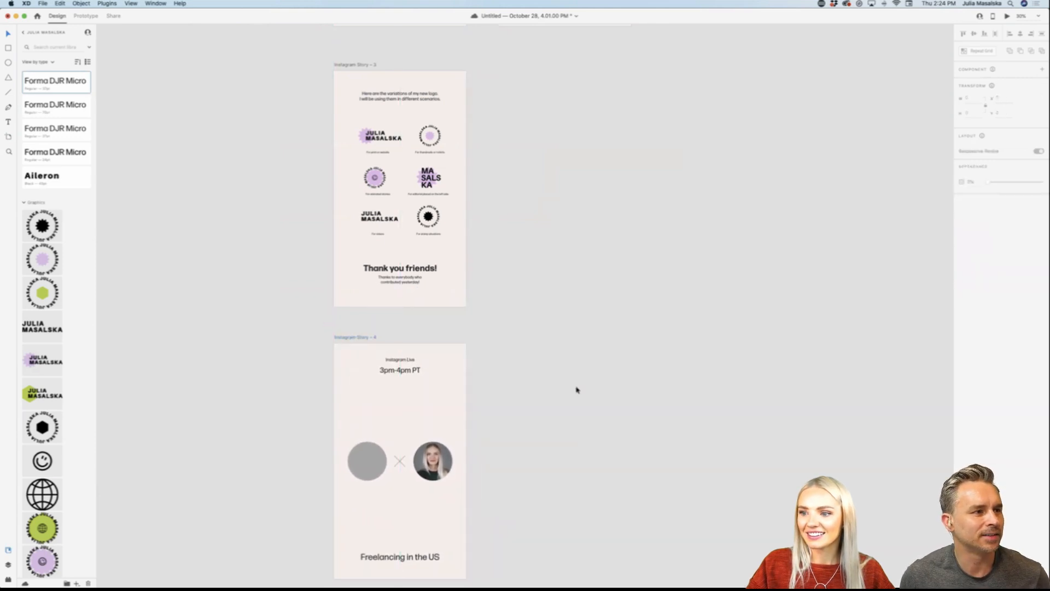
{"action": "scroll", "coordinate": [576, 390], "scroll_direction": "down", "scroll_amount": 5}
{"action": "scroll", "coordinate": [576, 390], "scroll_direction": "left", "scroll_amount": 3}
{"action": "scroll", "coordinate": [591, 220], "scroll_direction": "up", "scroll_amount": 5}
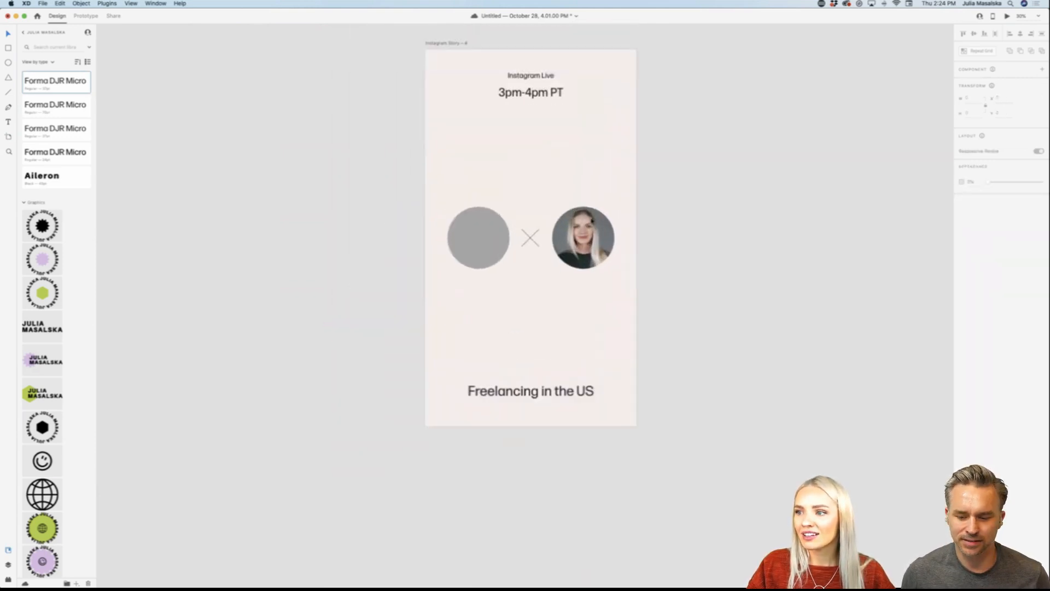
{"action": "scroll", "coordinate": [591, 219], "scroll_direction": "up", "scroll_amount": 1}
{"action": "scroll", "coordinate": [590, 221], "scroll_direction": "down", "scroll_amount": 1}
{"action": "scroll", "coordinate": [590, 220], "scroll_direction": "left", "scroll_amount": 1}
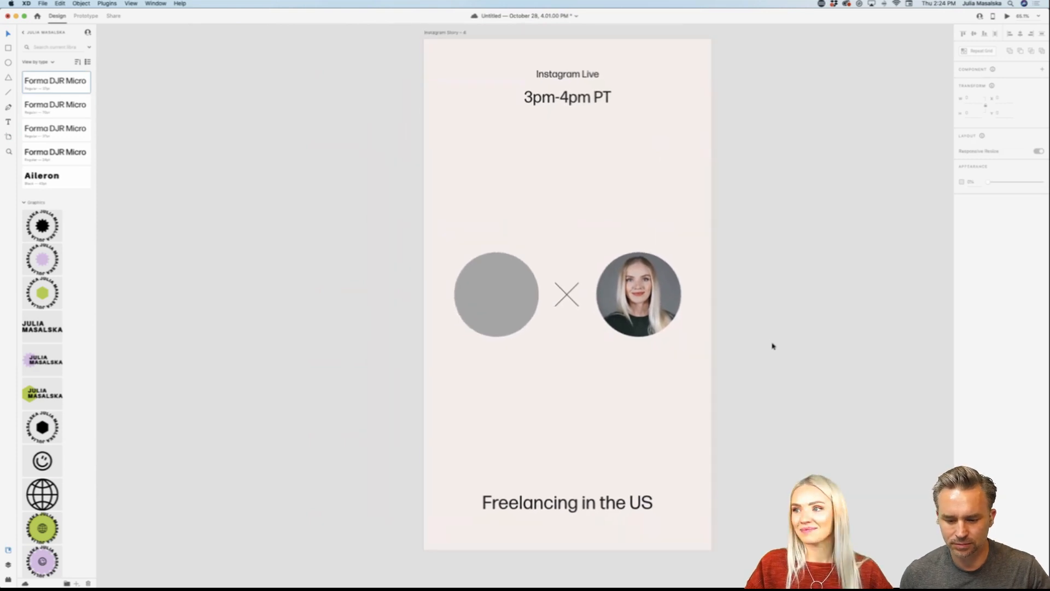
{"action": "scroll", "coordinate": [773, 345], "scroll_direction": "left", "scroll_amount": 2}
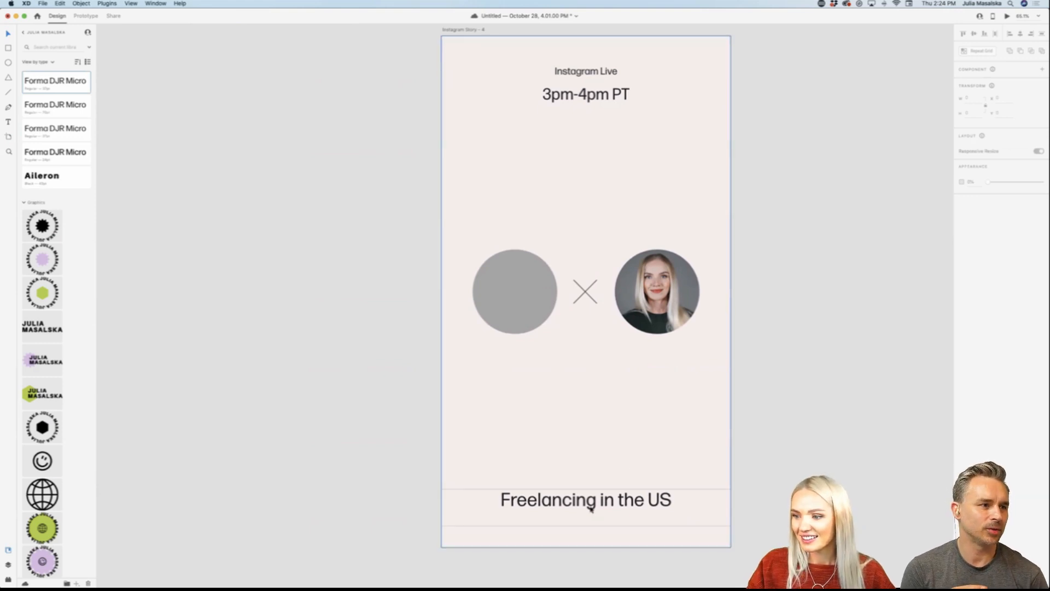
{"action": "left_click_drag", "start_coordinate": [590, 508], "coordinate": [590, 493]}
{"action": "key", "text": "super+z"}
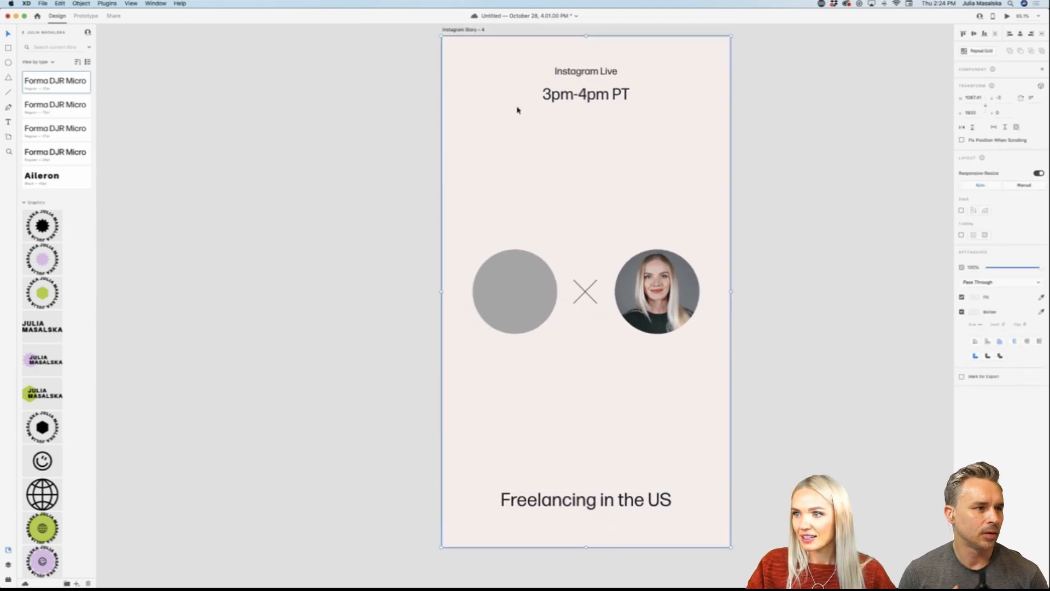
Step: Turn on the layout grid for the Instagram Live story artboard and set it to 1 column
{"action": "left_click", "coordinate": [465, 31]}
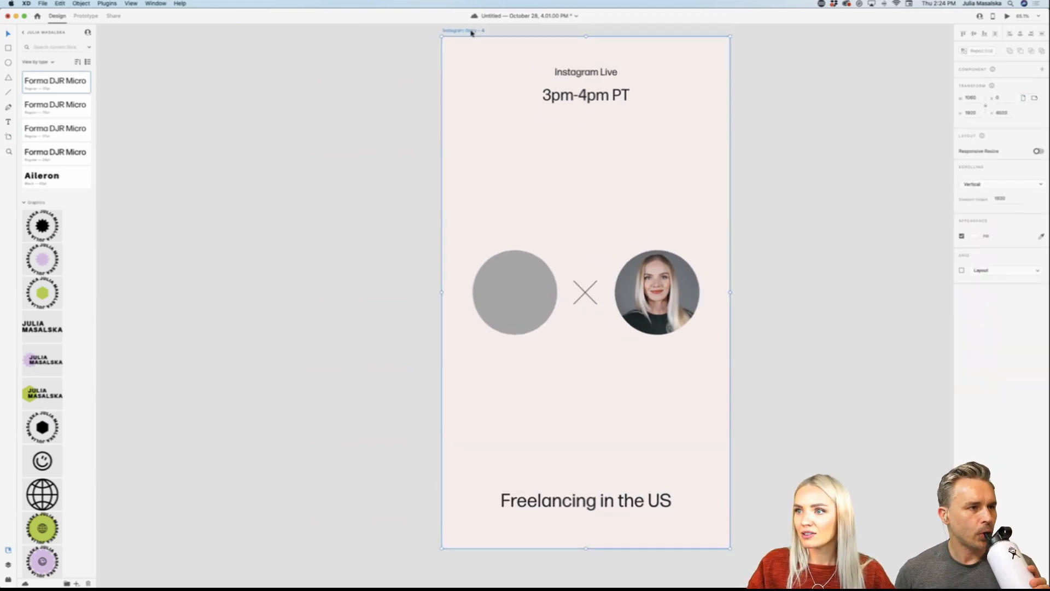
{"action": "left_click", "coordinate": [961, 270]}
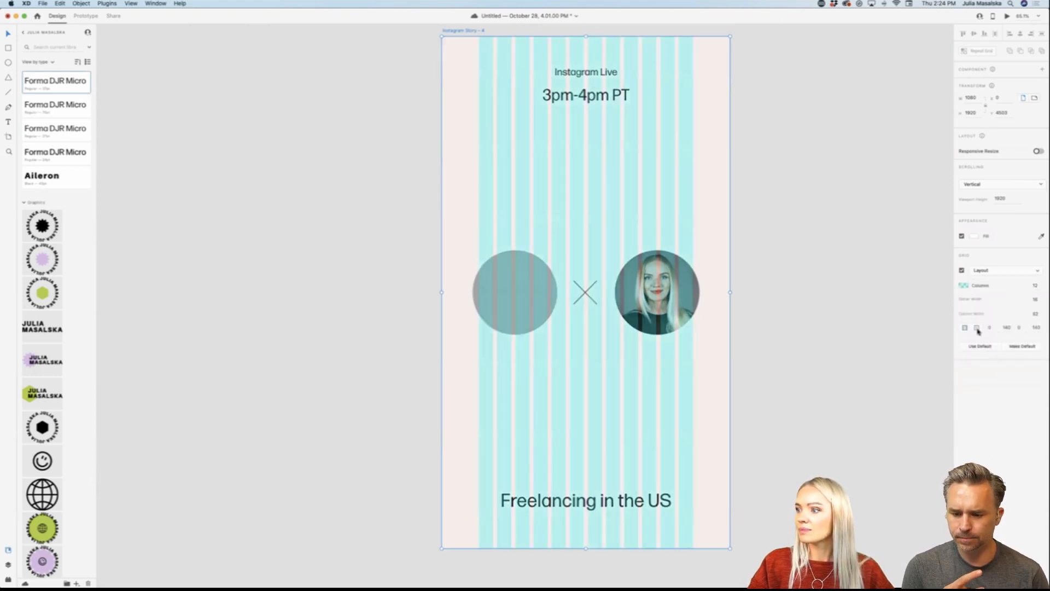
{"action": "left_click", "coordinate": [1032, 285]}
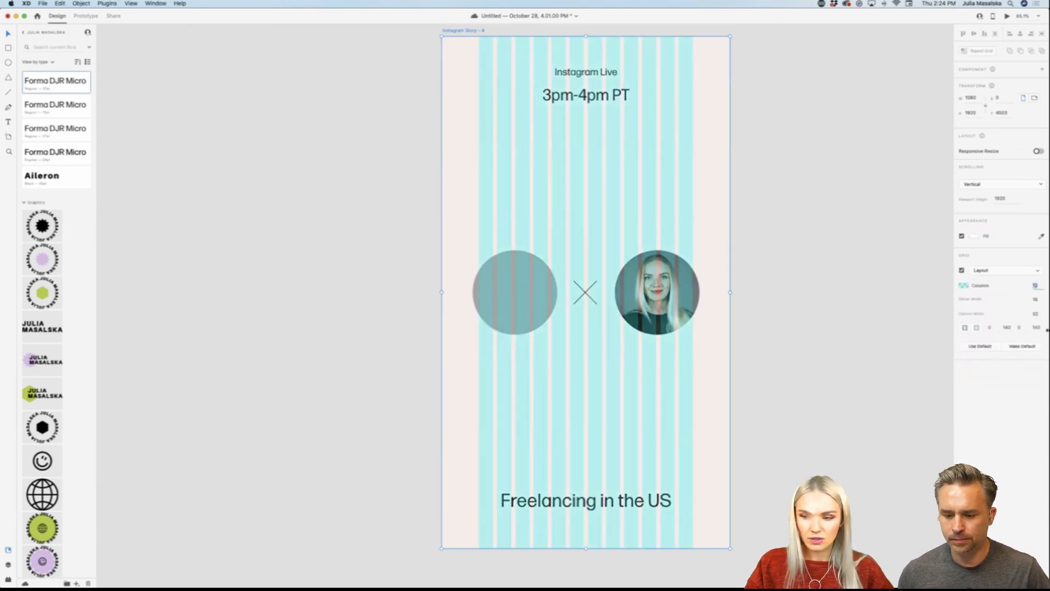
{"action": "key", "text": "Return"}
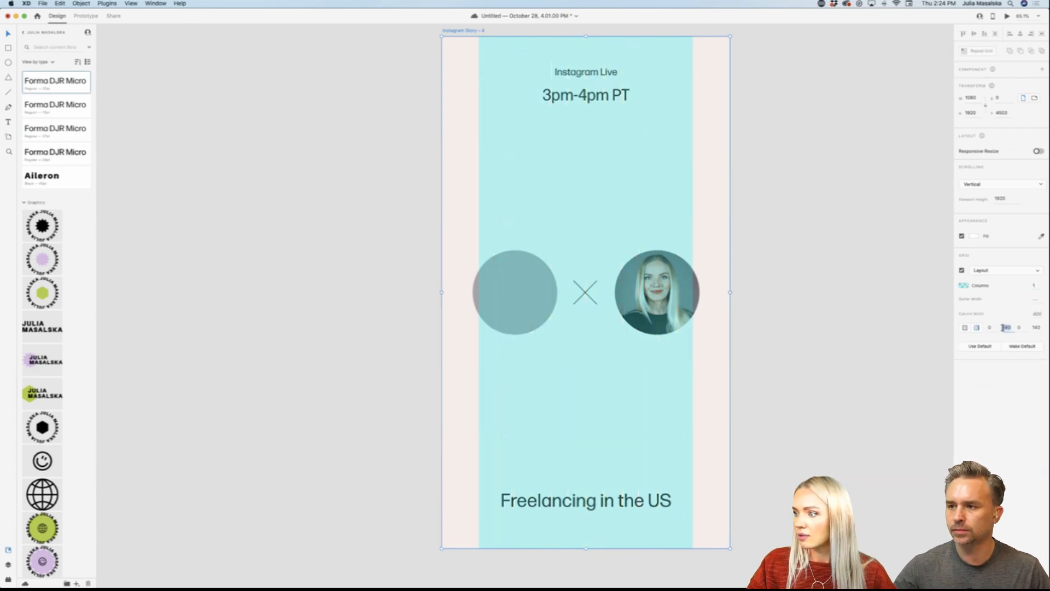
Step: Set the grid's top, bottom and left margins to 150 on the Instagram Live story artboard
{"action": "left_click", "coordinate": [989, 327]}
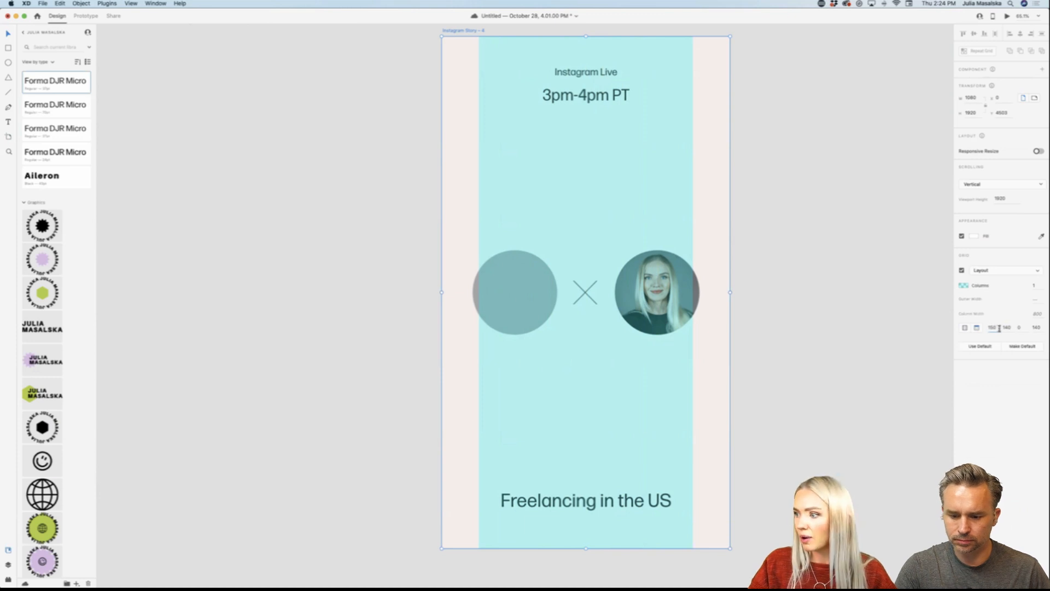
{"action": "left_click", "coordinate": [1036, 327]}
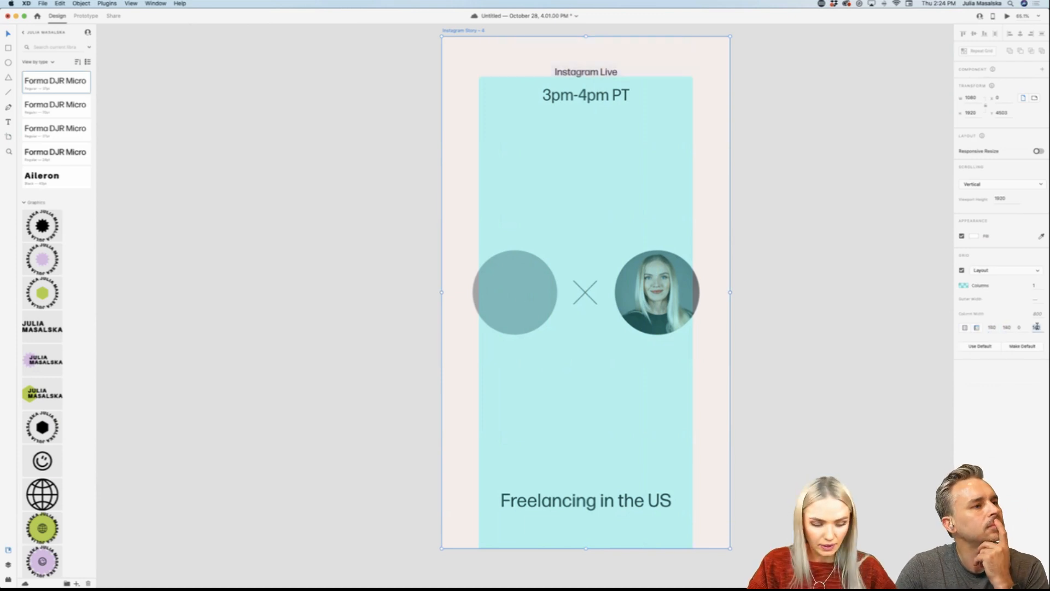
{"action": "key", "text": "Return"}
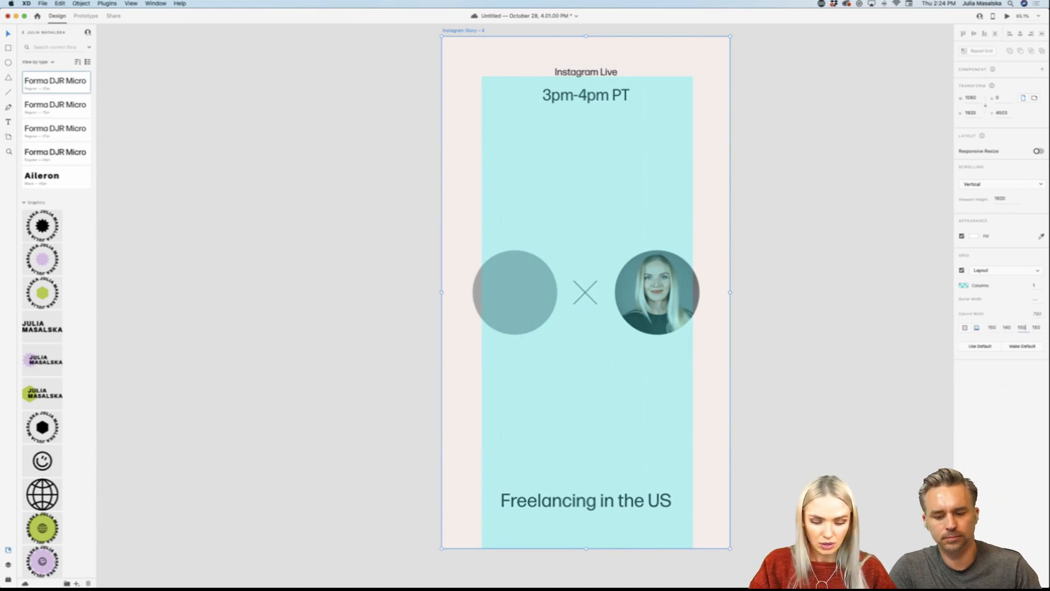
{"action": "key", "text": "Return"}
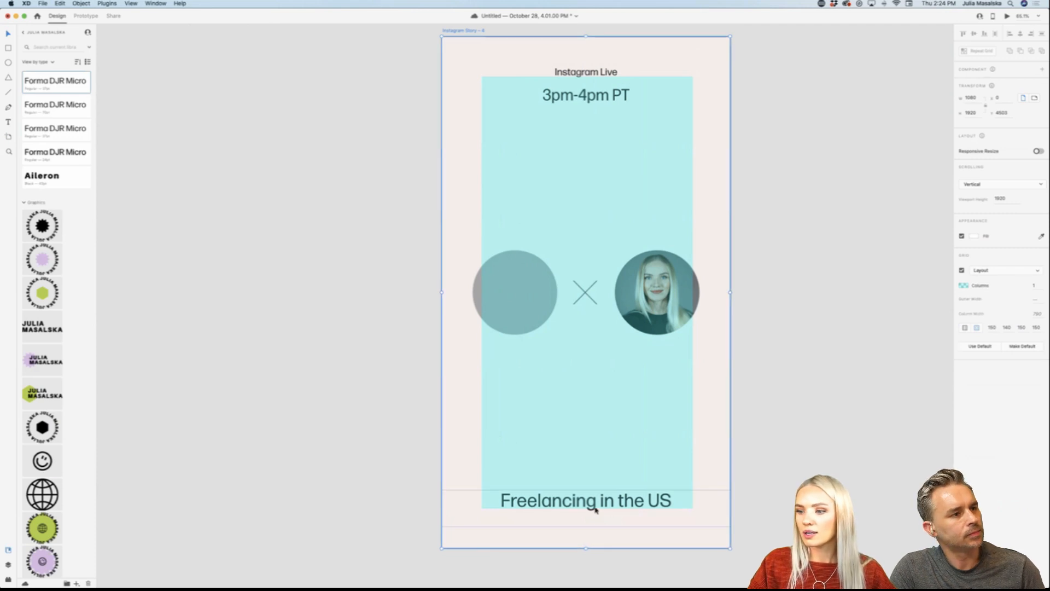
Step: Shift the whole Instagram Live design horizontally to X -7.41, flush with the artboard's right edge
{"action": "scroll", "coordinate": [594, 509], "scroll_direction": "down", "scroll_amount": 1}
{"action": "left_click", "coordinate": [667, 486]}
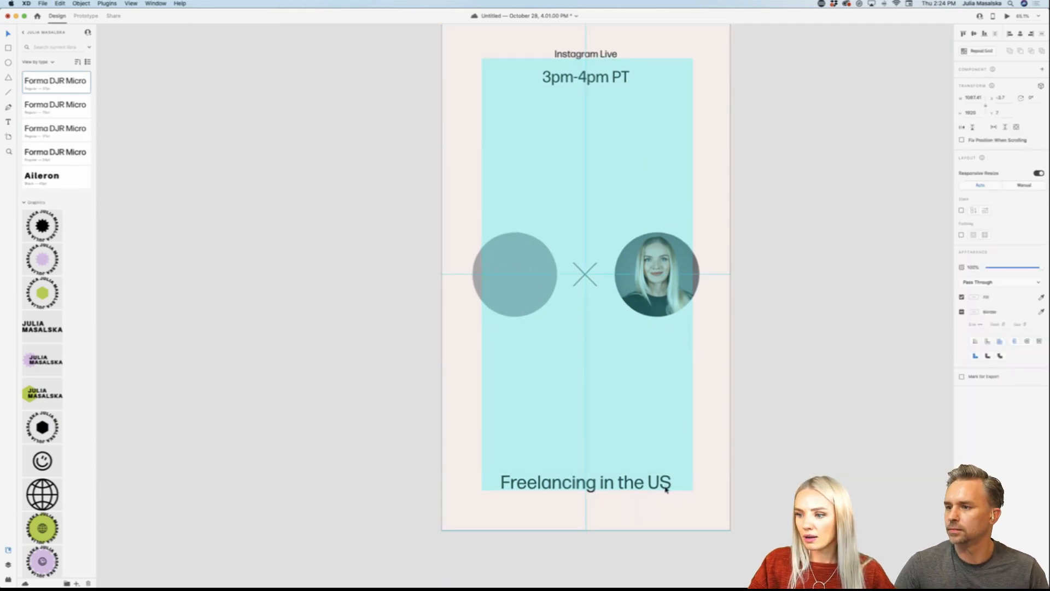
{"action": "left_click_drag", "start_coordinate": [665, 487], "coordinate": [667, 486]}
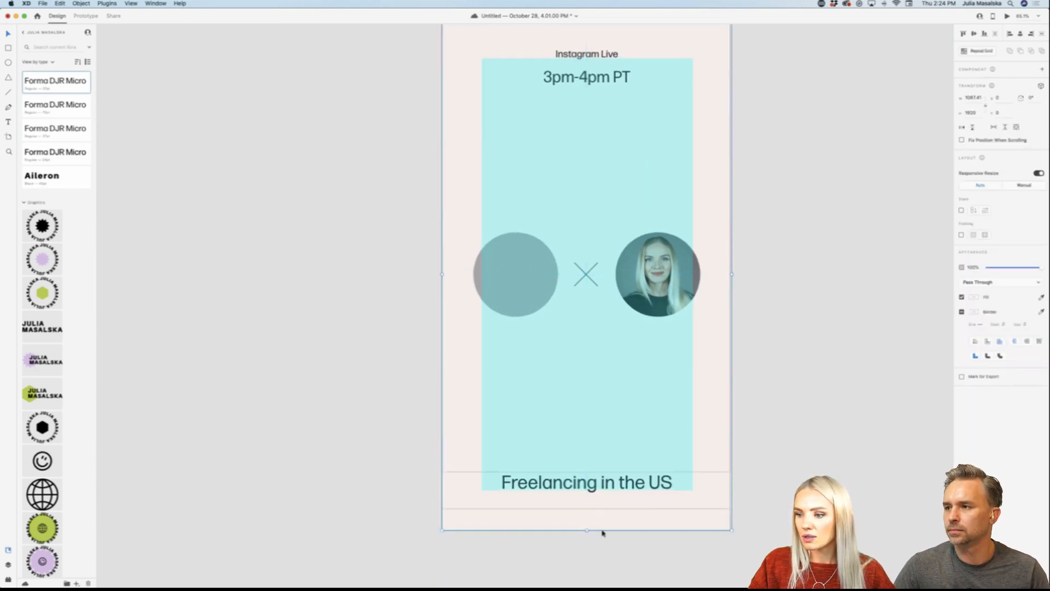
{"action": "left_click", "coordinate": [802, 436]}
{"action": "scroll", "coordinate": [801, 433], "scroll_direction": "up", "scroll_amount": 1}
{"action": "scroll", "coordinate": [561, 425], "scroll_direction": "down", "scroll_amount": 1}
{"action": "left_click_drag", "start_coordinate": [561, 425], "coordinate": [558, 425]}
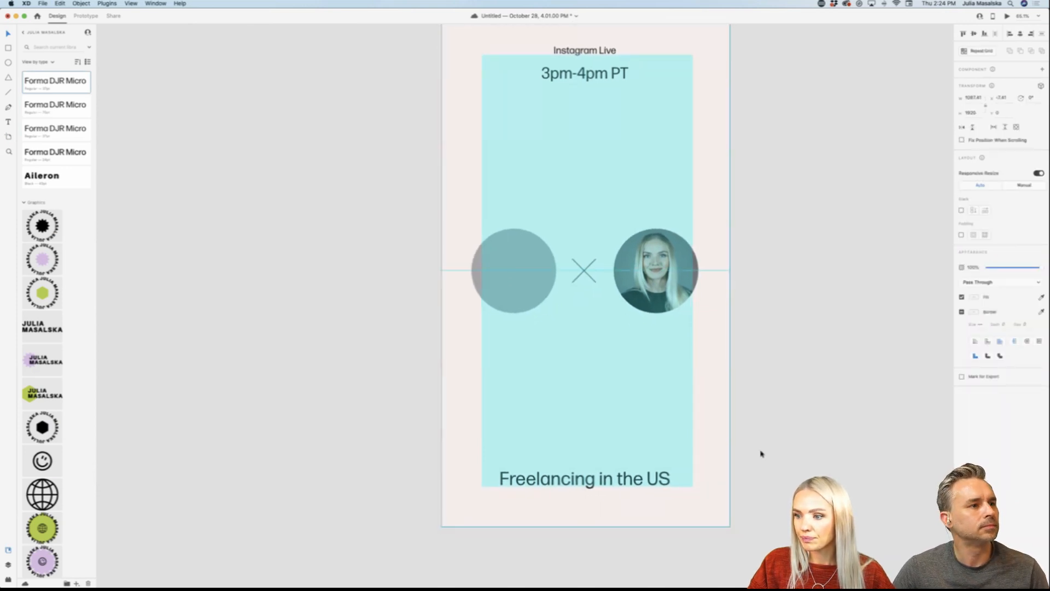
{"action": "left_click", "coordinate": [741, 496]}
Step: Centre the "Freelancing in the US" line horizontally on the artboard, at the lower edge of the margin guide
{"action": "double_click", "coordinate": [632, 484]}
{"action": "double_click", "coordinate": [632, 481]}
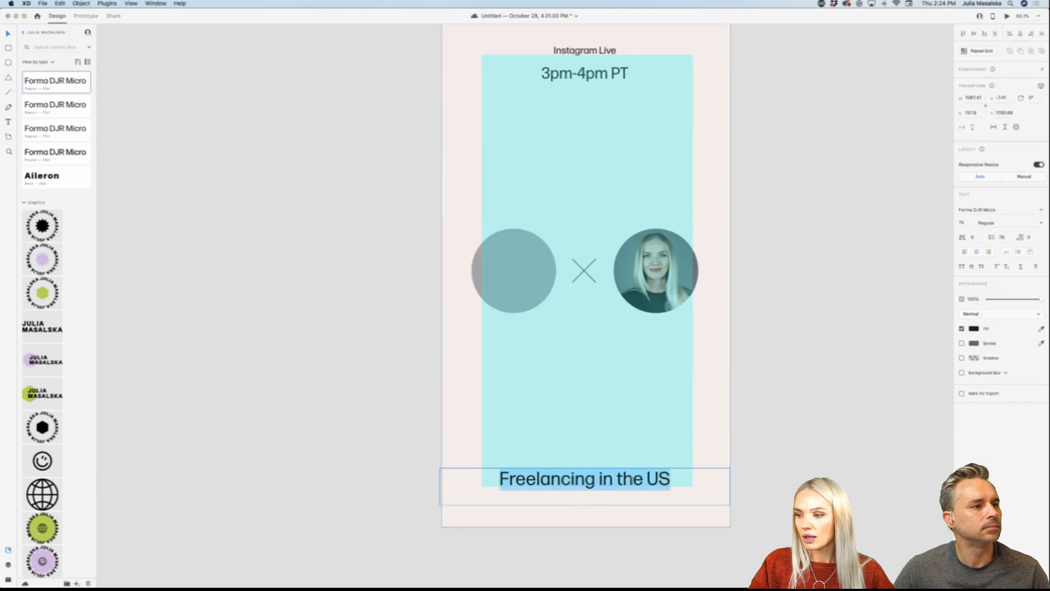
{"action": "key", "text": "Escape"}
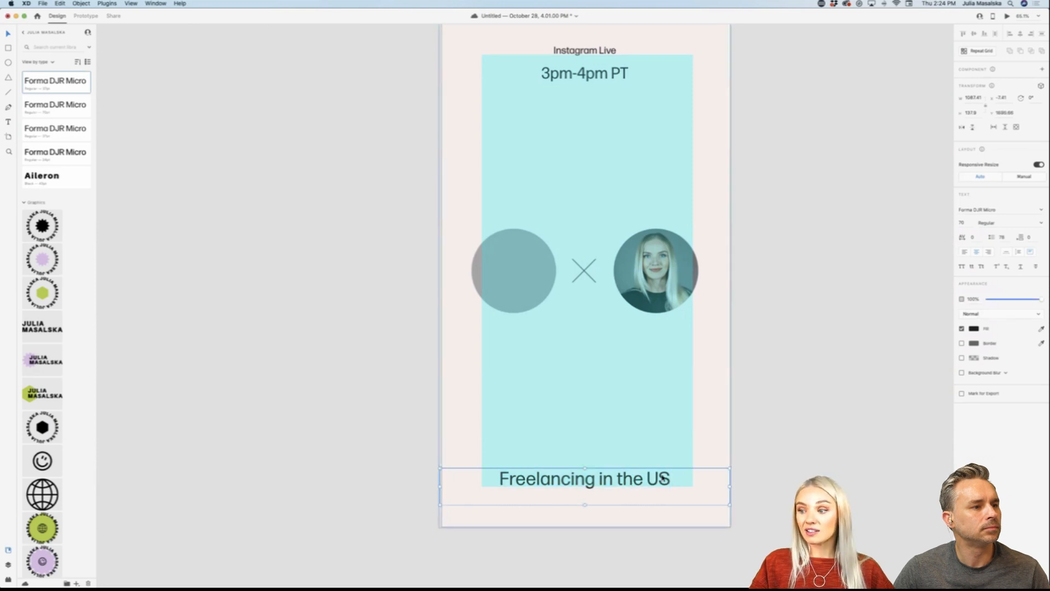
{"action": "left_click_drag", "start_coordinate": [662, 479], "coordinate": [663, 480]}
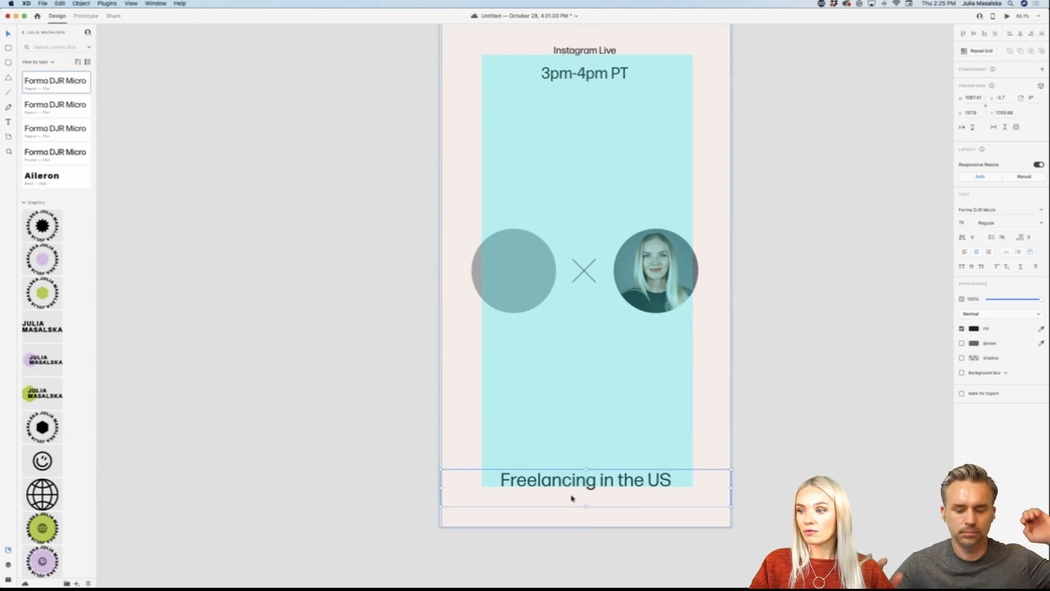
{"action": "left_click", "coordinate": [785, 502]}
Step: Move the "Instagram Live" label and "3pm-4pm PT" time down together, just inside the upper edge of the margin guide
{"action": "scroll", "coordinate": [785, 502], "scroll_direction": "up", "scroll_amount": 1}
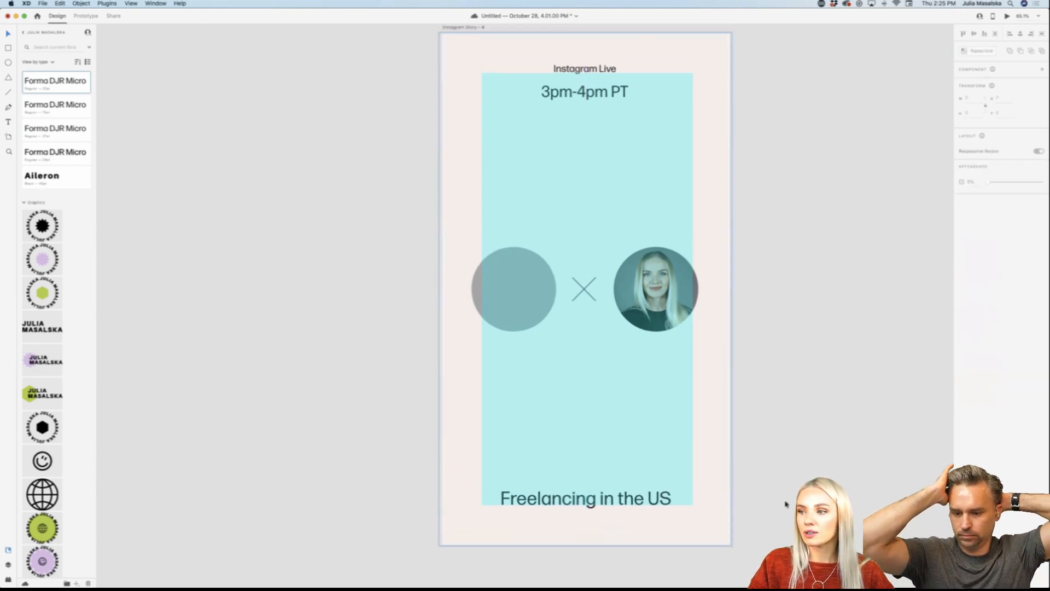
{"action": "scroll", "coordinate": [786, 503], "scroll_direction": "left", "scroll_amount": 1}
{"action": "scroll", "coordinate": [785, 503], "scroll_direction": "up", "scroll_amount": 3}
{"action": "scroll", "coordinate": [785, 503], "scroll_direction": "left", "scroll_amount": 1}
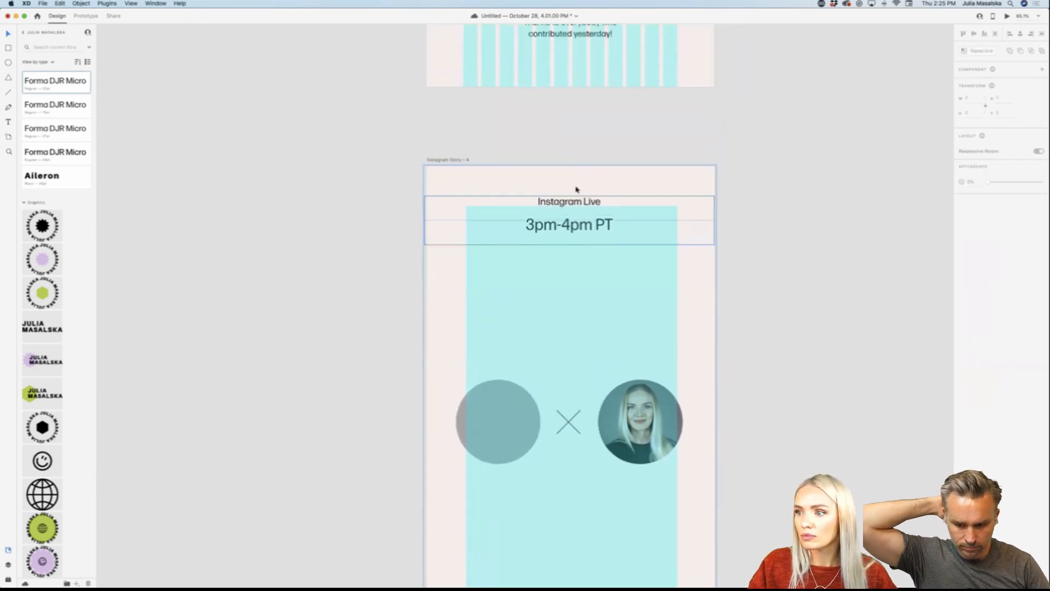
{"action": "left_click", "coordinate": [575, 202]}
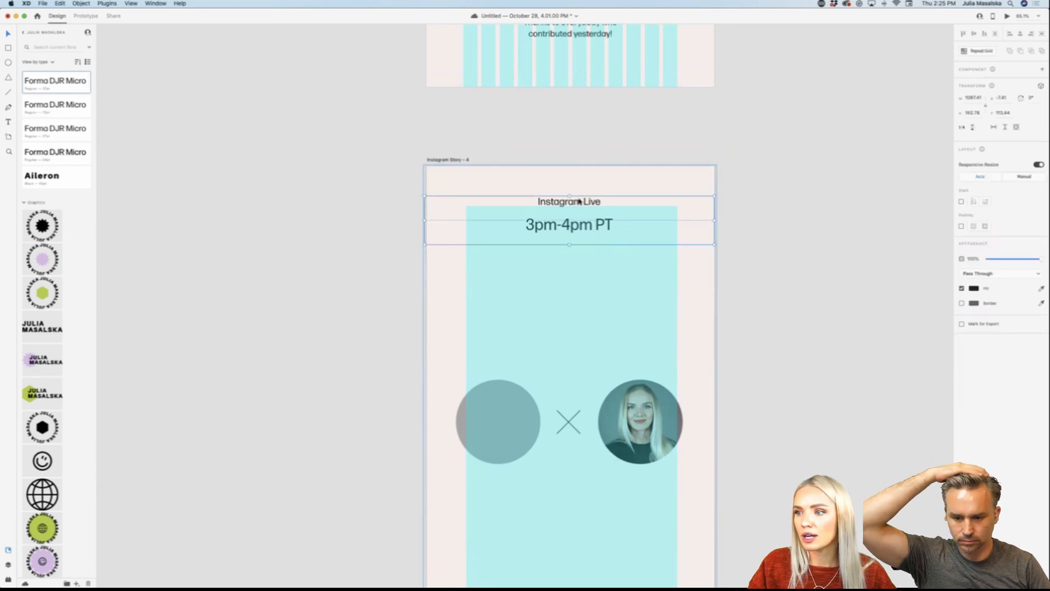
{"action": "double_click", "coordinate": [579, 202]}
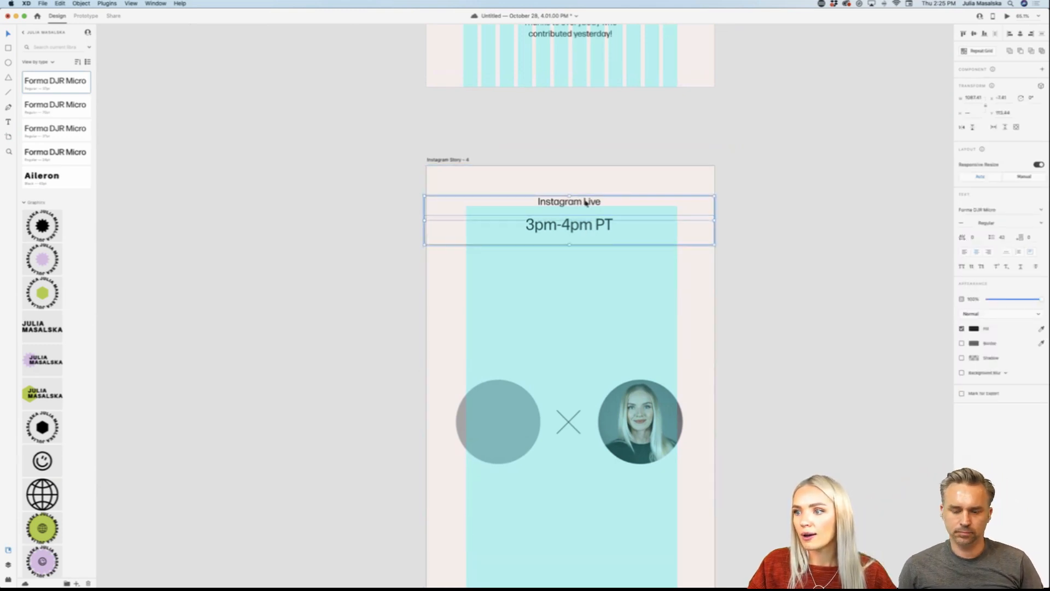
{"action": "left_click_drag", "start_coordinate": [590, 202], "coordinate": [591, 211]}
{"action": "left_click", "coordinate": [810, 324]}
Step: Compare the Instagram Live story with the layout grids hidden and shown
{"action": "key", "text": "shift+super+apostrophe"}
{"action": "scroll", "coordinate": [802, 350], "scroll_direction": "up", "scroll_amount": 2}
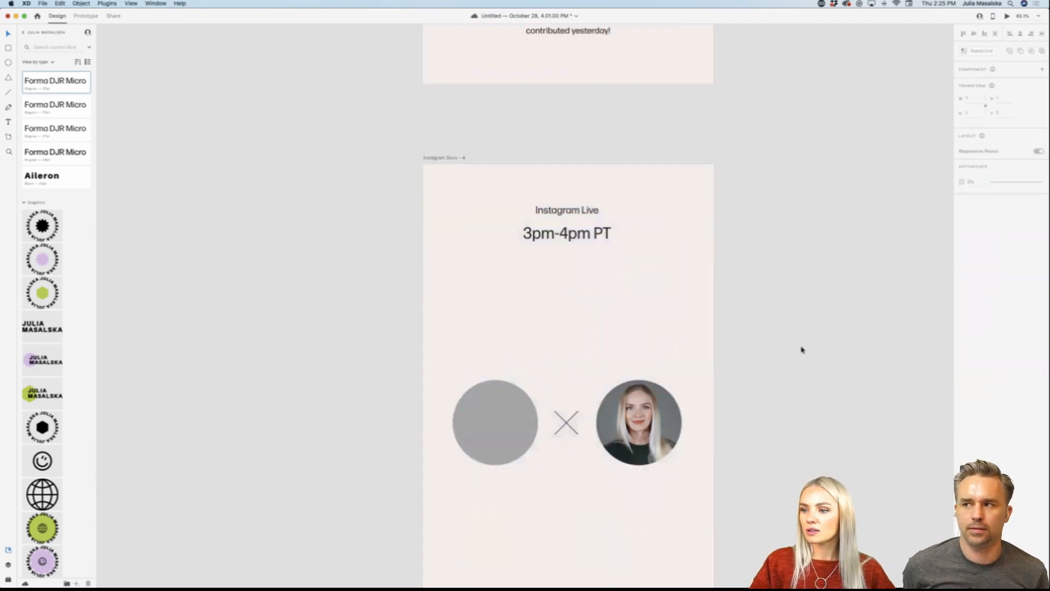
{"action": "scroll", "coordinate": [801, 350], "scroll_direction": "down", "scroll_amount": 4}
{"action": "key", "text": "shift+super+apostrophe"}
{"action": "scroll", "coordinate": [802, 349], "scroll_direction": "down", "scroll_amount": 2}
{"action": "scroll", "coordinate": [801, 349], "scroll_direction": "right", "scroll_amount": 3}
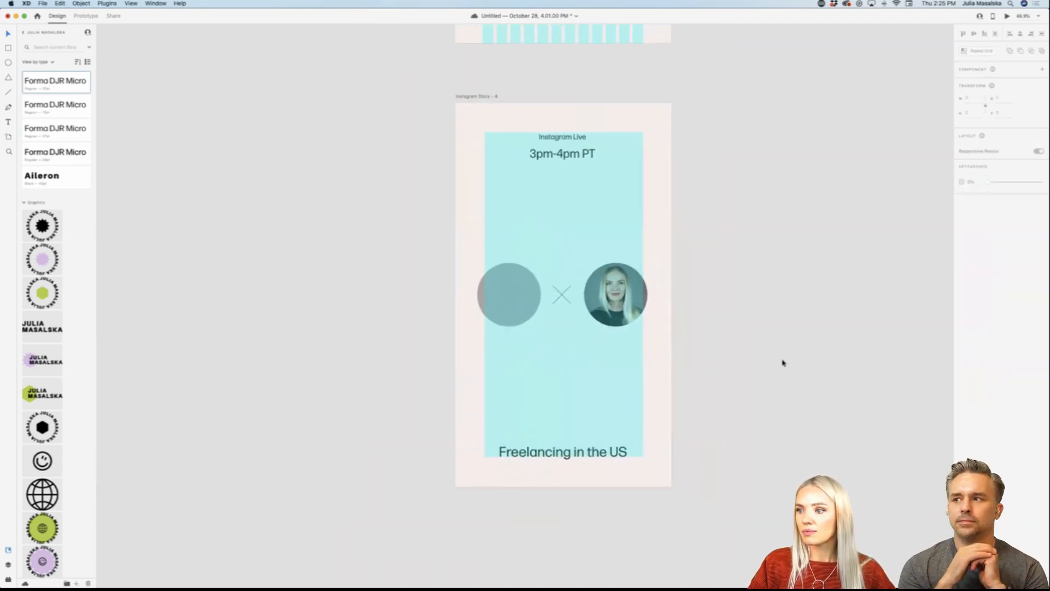
Step: Turn off the layout grid for the Instagram Live story artboard
{"action": "left_click", "coordinate": [475, 97]}
{"action": "left_click", "coordinate": [961, 272]}
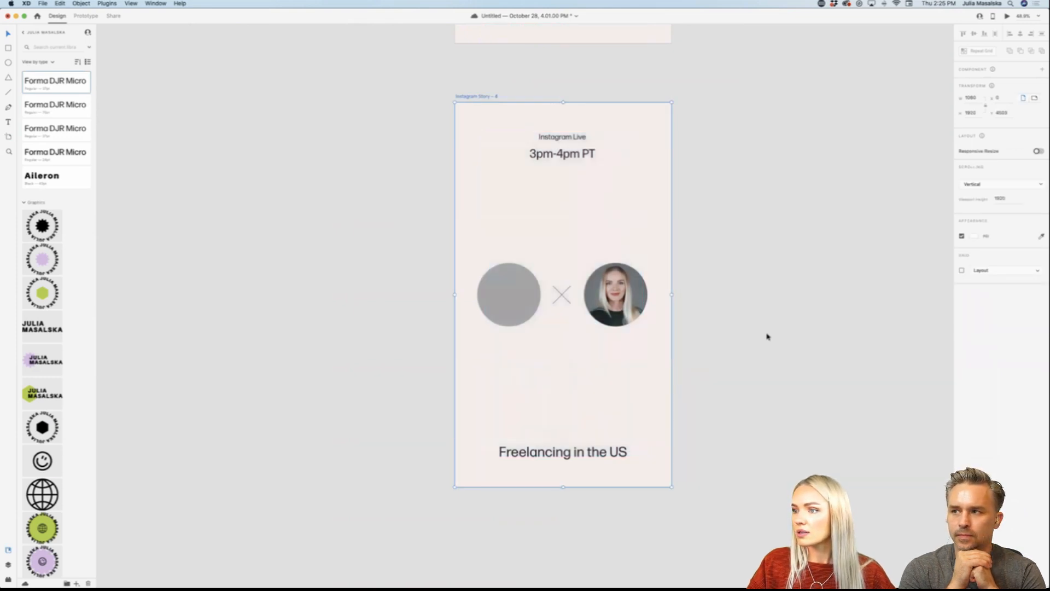
{"action": "left_click", "coordinate": [766, 334]}
Step: Delete the second "Thank you Adobe Live!" artboard, Instagram Story – 2, together with its contents
{"action": "scroll", "coordinate": [766, 336], "scroll_direction": "up", "scroll_amount": 3}
{"action": "scroll", "coordinate": [766, 336], "scroll_direction": "down", "scroll_amount": 5}
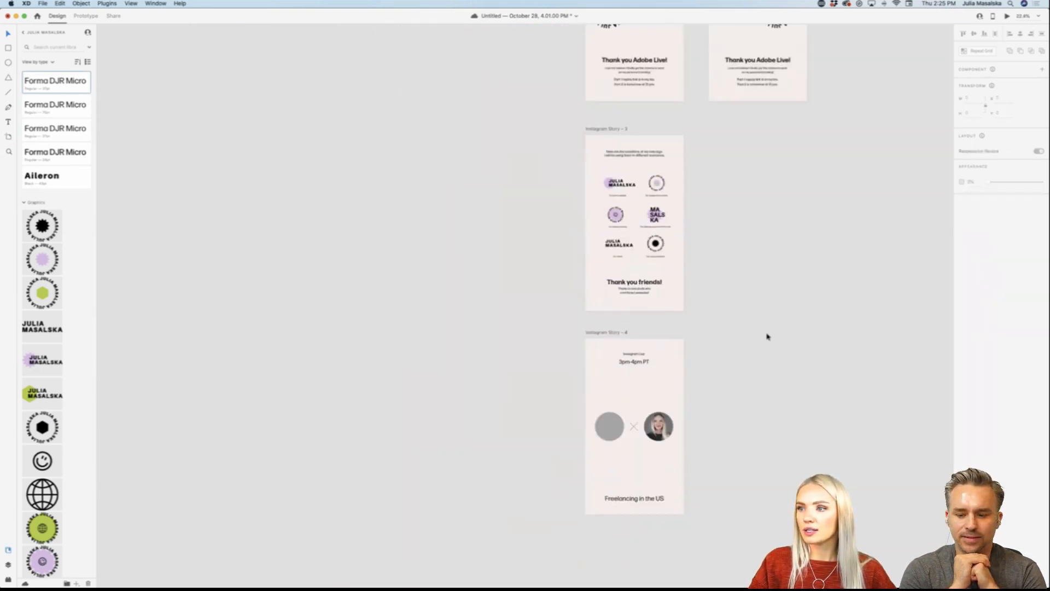
{"action": "scroll", "coordinate": [766, 336], "scroll_direction": "right", "scroll_amount": 5}
{"action": "scroll", "coordinate": [766, 335], "scroll_direction": "up", "scroll_amount": 5}
{"action": "scroll", "coordinate": [766, 336], "scroll_direction": "down", "scroll_amount": 3}
{"action": "scroll", "coordinate": [767, 336], "scroll_direction": "down", "scroll_amount": 3}
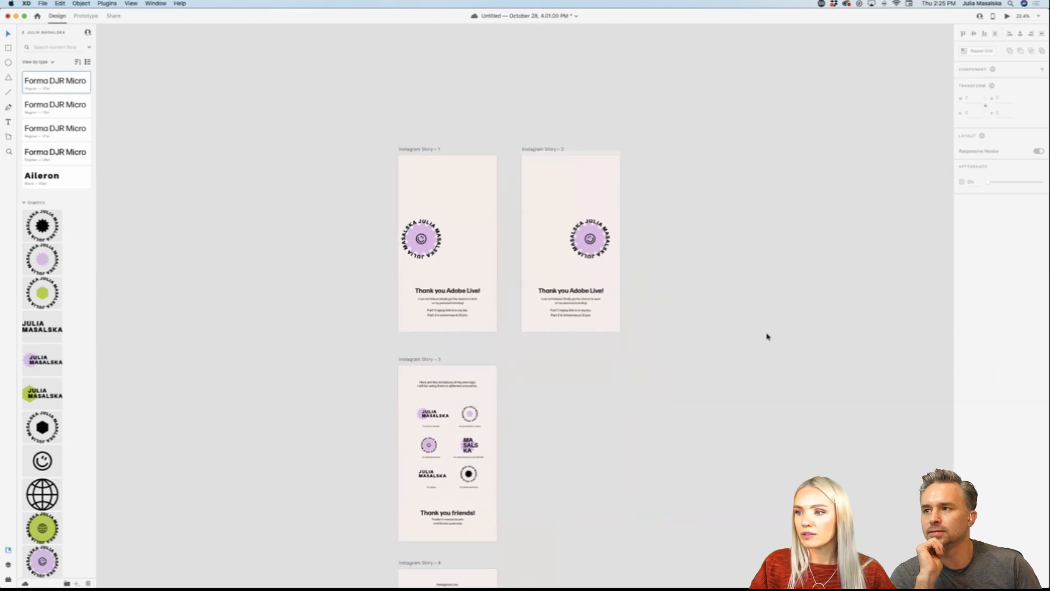
{"action": "left_click_drag", "start_coordinate": [711, 118], "coordinate": [560, 348]}
{"action": "key", "text": "Delete"}
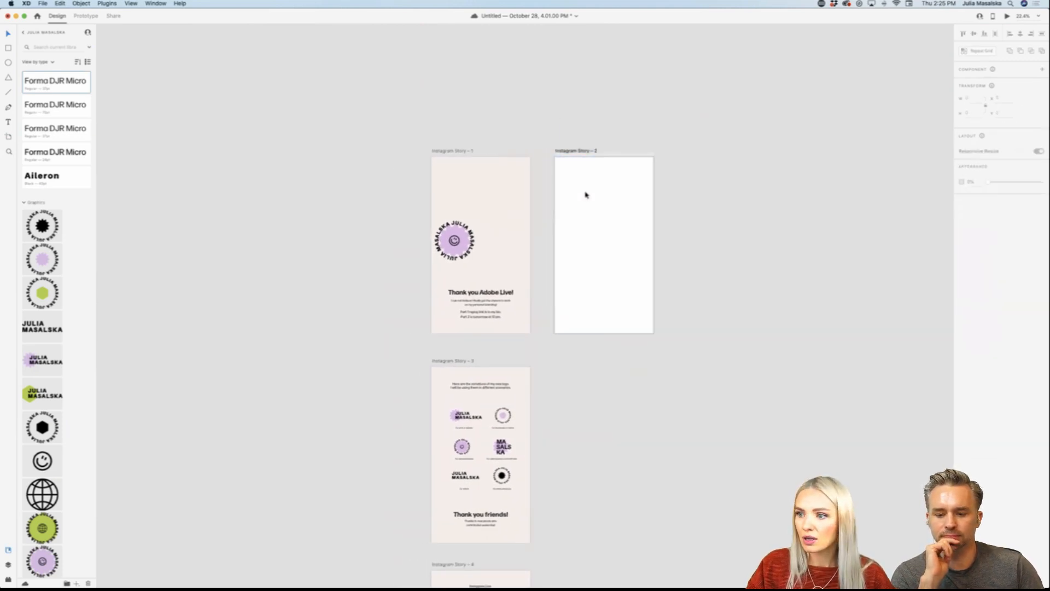
{"action": "left_click", "coordinate": [588, 151]}
{"action": "key", "text": "Delete"}
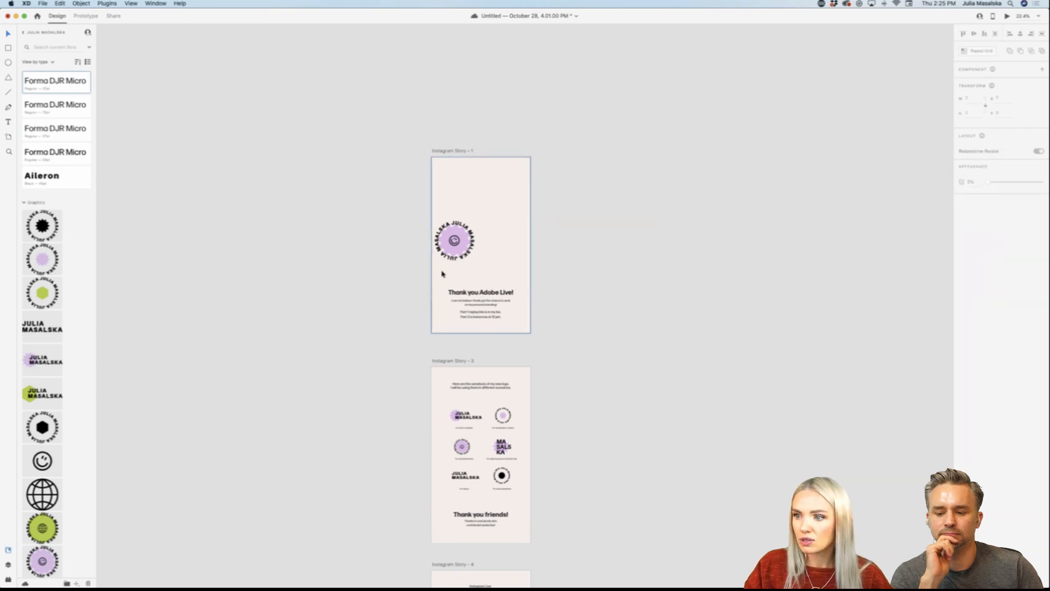
Step: Centre the round smiley logo horizontally on the "Thank you Adobe Live!" story and rotate it to about -41°
{"action": "left_click_drag", "start_coordinate": [469, 238], "coordinate": [493, 242]}
{"action": "key", "text": "super+z"}
{"action": "scroll", "coordinate": [493, 243], "scroll_direction": "up", "scroll_amount": 5}
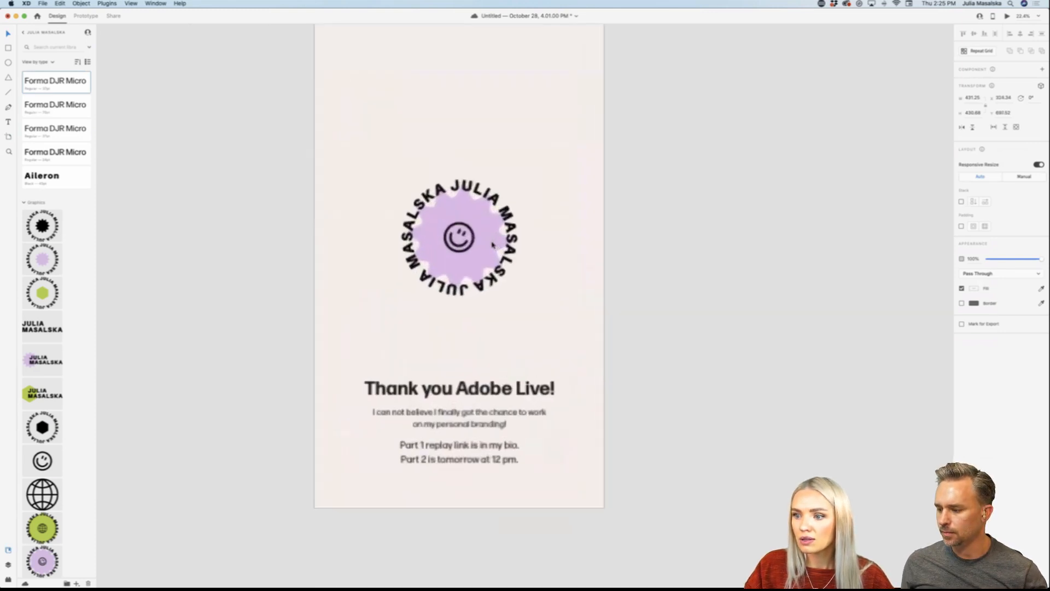
{"action": "scroll", "coordinate": [492, 244], "scroll_direction": "down", "scroll_amount": 3}
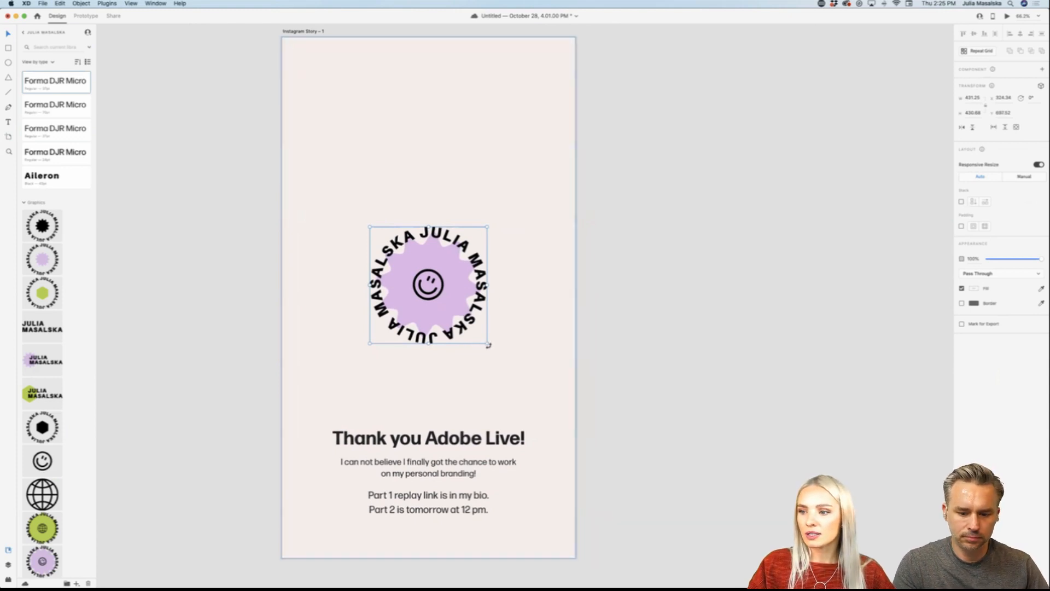
{"action": "left_click_drag", "start_coordinate": [488, 345], "coordinate": [509, 288]}
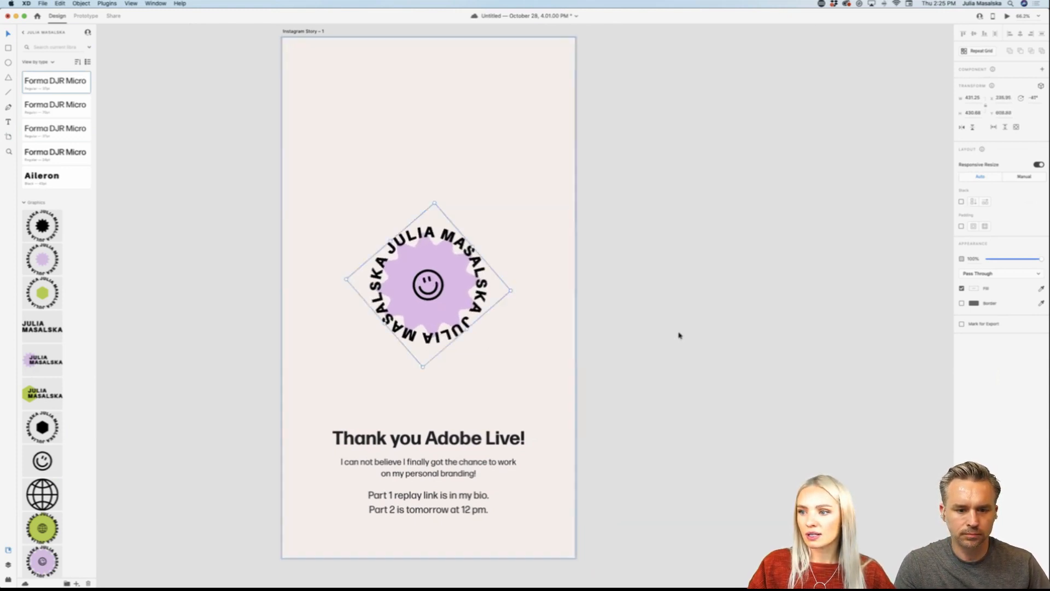
{"action": "left_click", "coordinate": [678, 336]}
Step: Move the rotated smiley logo across to the left edge of the "Thank you Adobe Live!" story
{"action": "scroll", "coordinate": [678, 335], "scroll_direction": "down", "scroll_amount": 2}
{"action": "scroll", "coordinate": [678, 336], "scroll_direction": "right", "scroll_amount": 4}
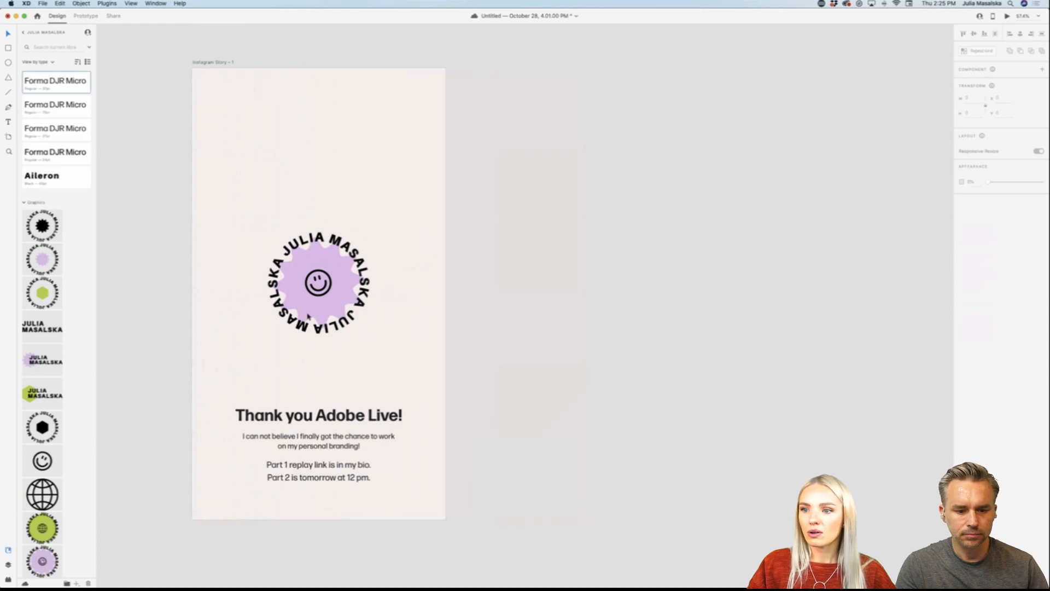
{"action": "left_click", "coordinate": [305, 304]}
{"action": "left_click", "coordinate": [325, 305]}
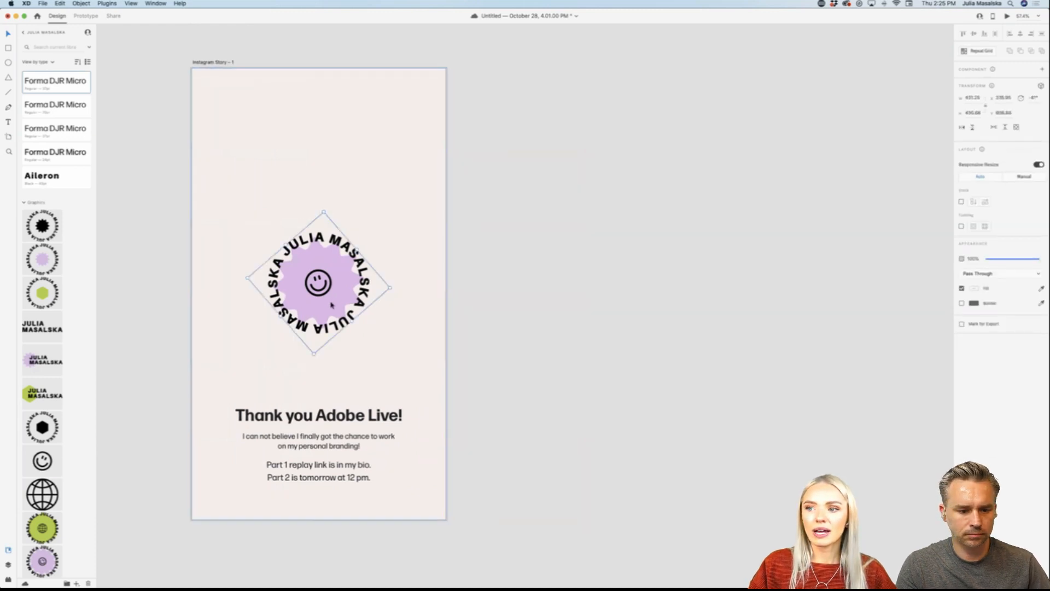
{"action": "left_click_drag", "start_coordinate": [331, 304], "coordinate": [274, 304]}
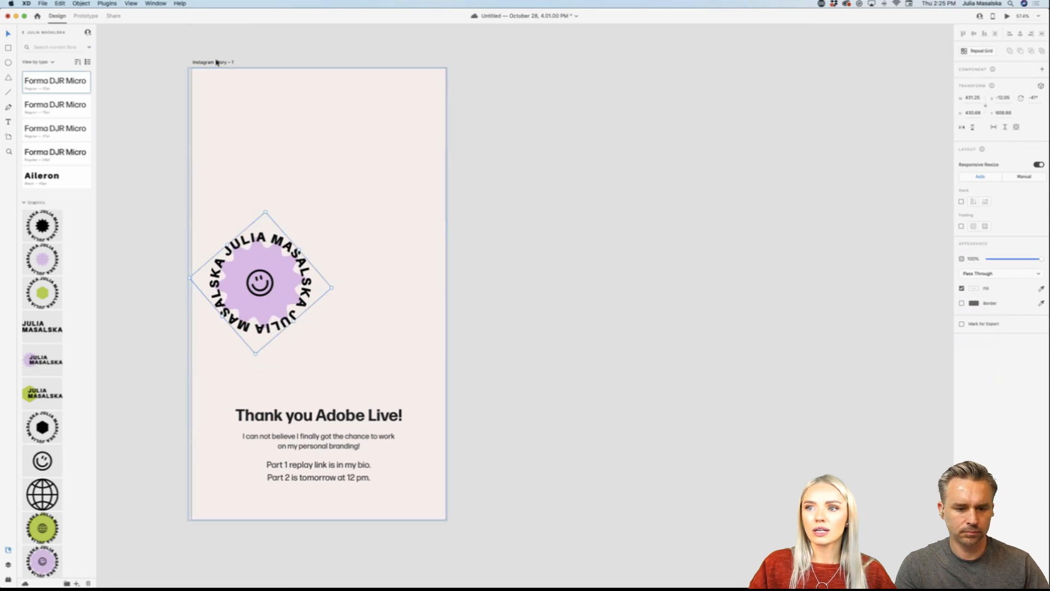
Step: Duplicate the "Thank you Adobe Live!" artboard alongside the original and, in the copy, move the smiley logo to the right edge, rotated to about 105°
{"action": "left_click_drag", "start_coordinate": [217, 63], "coordinate": [525, 70]}
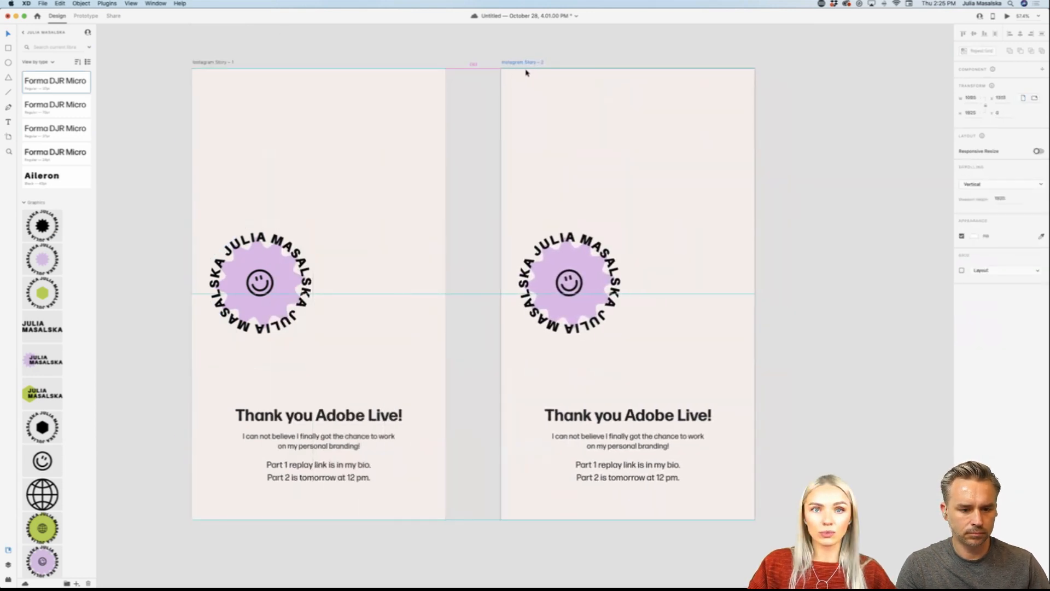
{"action": "left_click", "coordinate": [585, 295]}
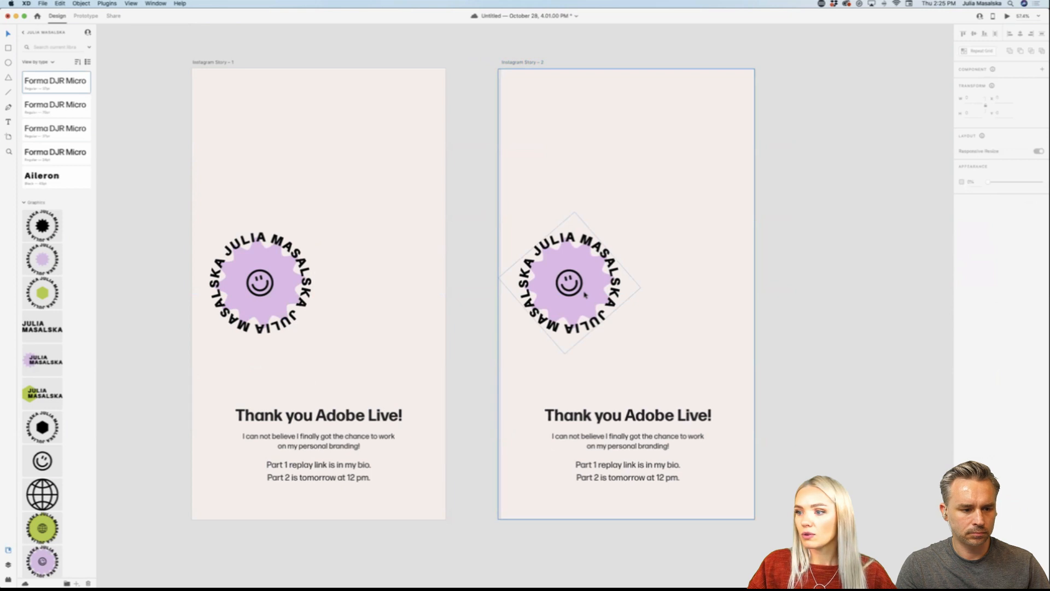
{"action": "left_click", "coordinate": [585, 295]}
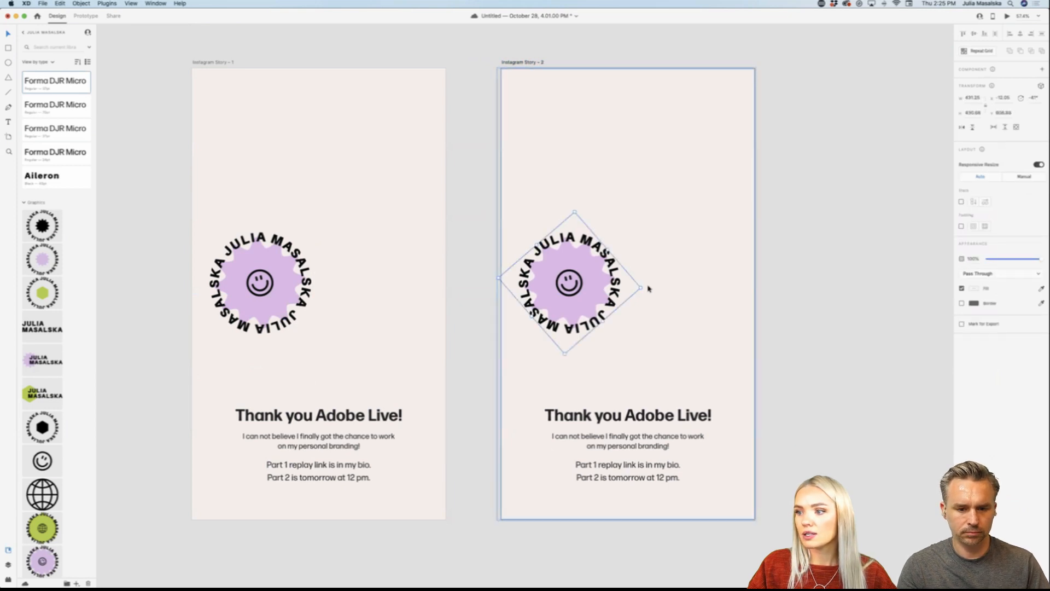
{"action": "left_click_drag", "start_coordinate": [644, 289], "coordinate": [692, 285]}
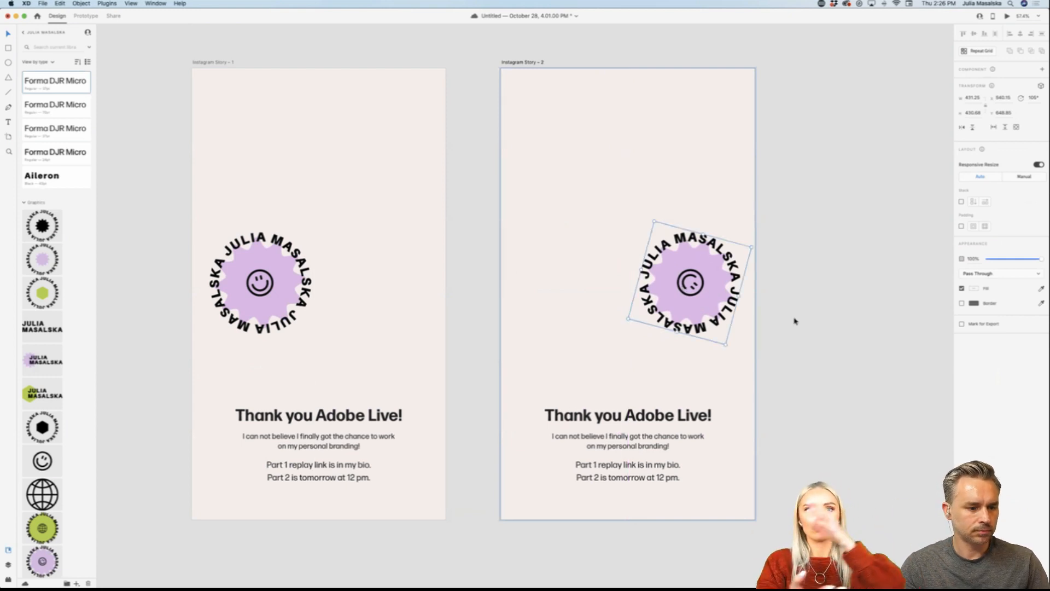
Step: Link Instagram Story – 1 to Instagram Story – 2 and back again as prototype interactions
{"action": "left_click", "coordinate": [225, 64]}
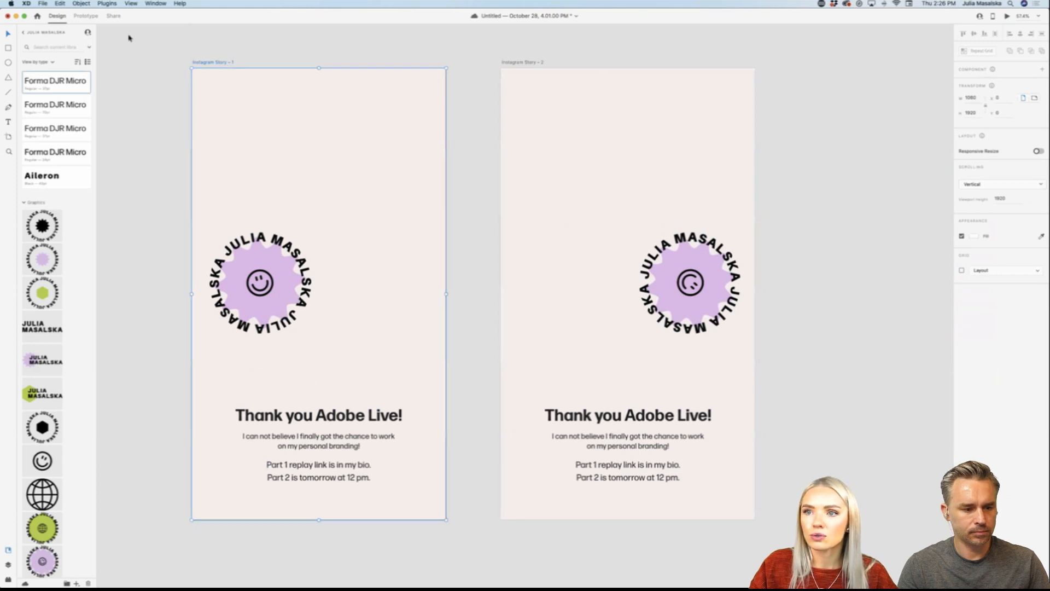
{"action": "left_click", "coordinate": [86, 15]}
{"action": "left_click_drag", "start_coordinate": [446, 286], "coordinate": [567, 302]}
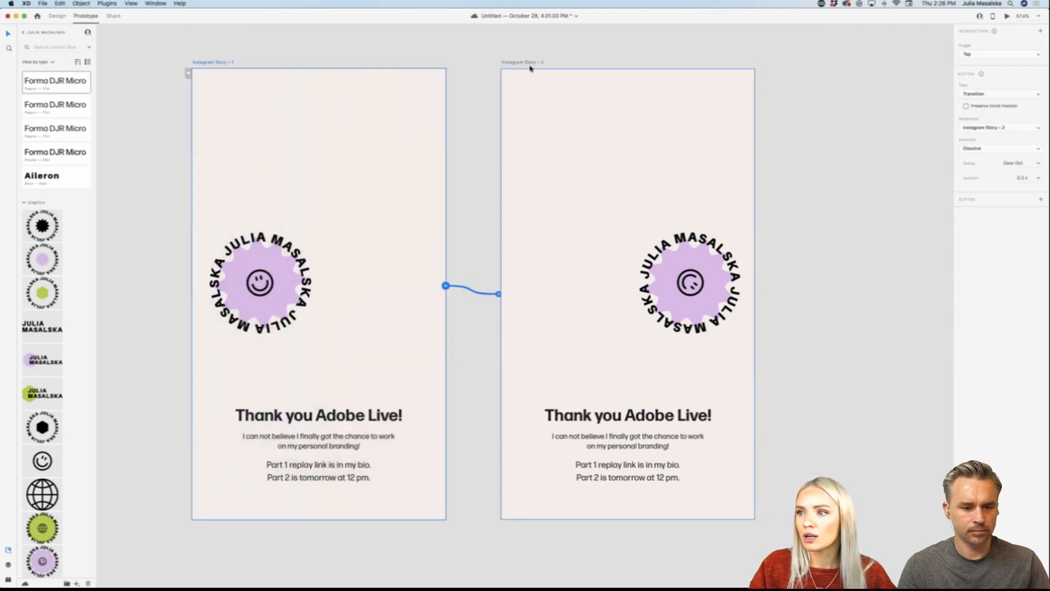
{"action": "left_click", "coordinate": [528, 63]}
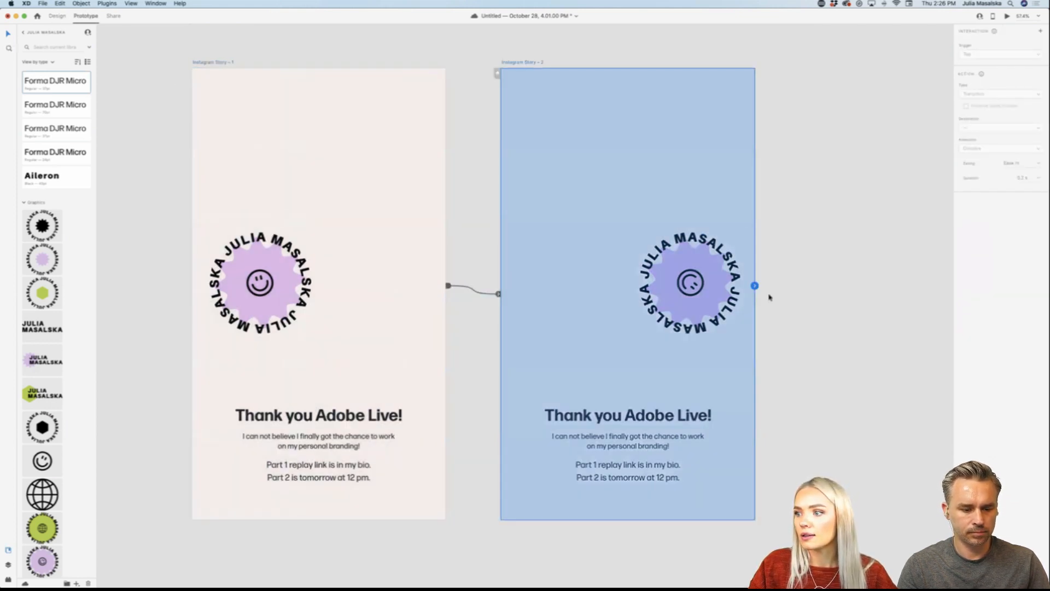
{"action": "left_click_drag", "start_coordinate": [754, 285], "coordinate": [430, 250]}
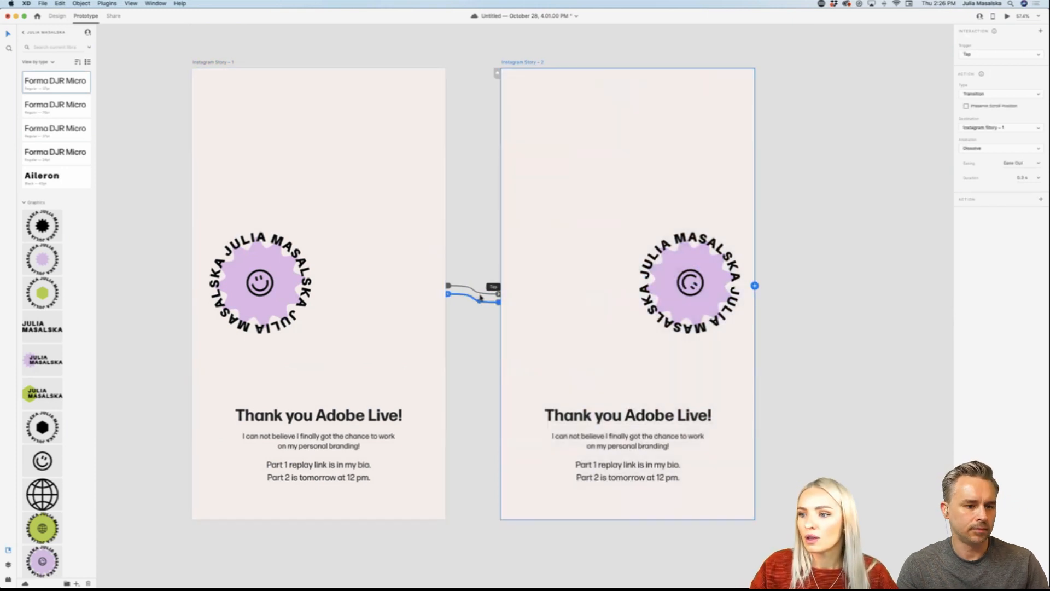
Step: Set the link from Instagram Story – 1 to Instagram Story – 2 to a Time trigger with an Auto-Animate action
{"action": "left_click", "coordinate": [481, 290]}
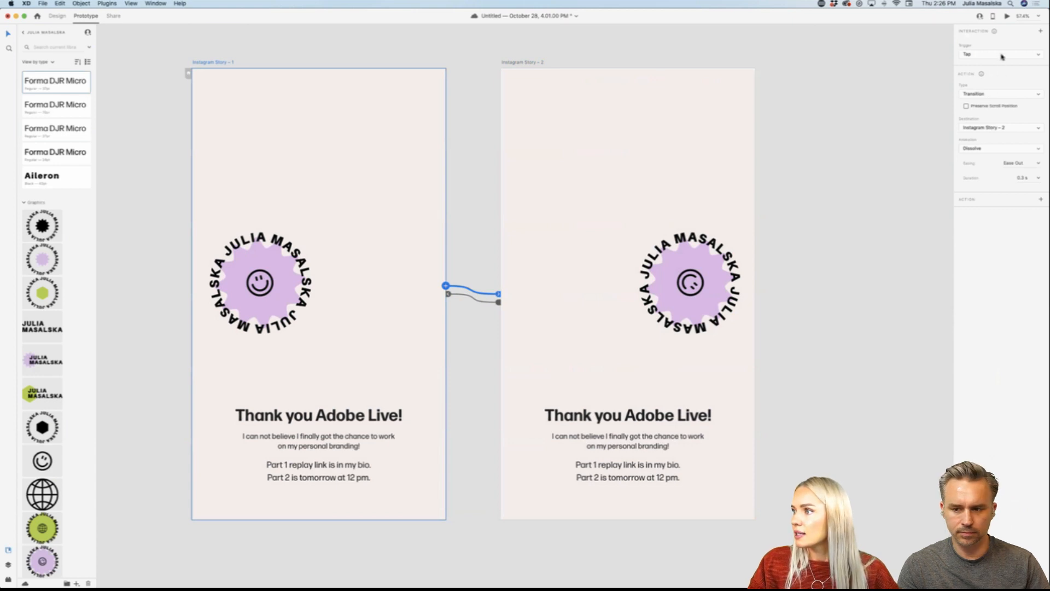
{"action": "left_click", "coordinate": [1002, 54]}
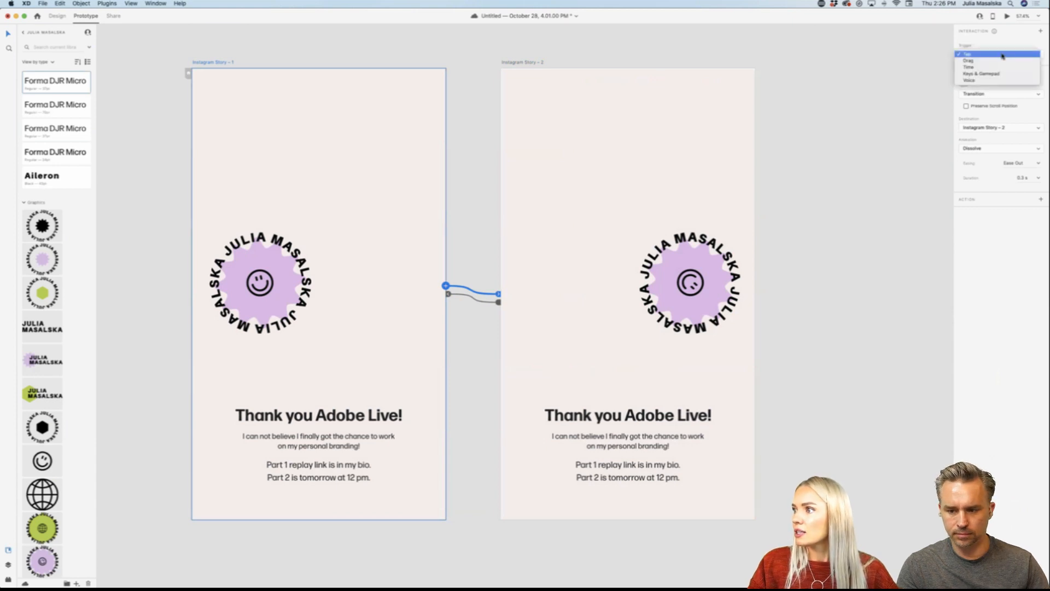
{"action": "left_click", "coordinate": [969, 67]}
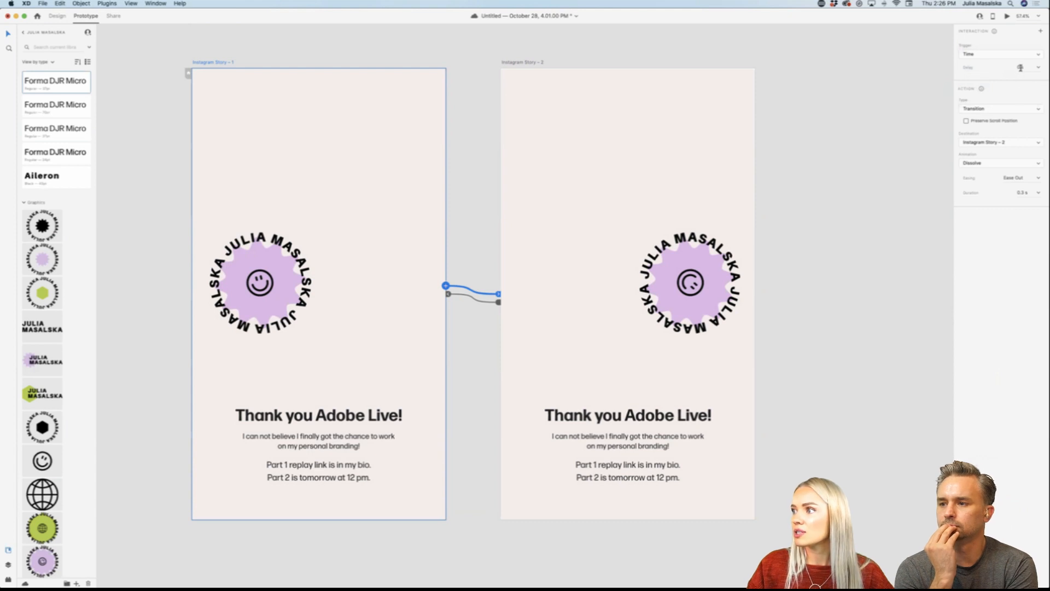
{"action": "left_click", "coordinate": [1010, 109]}
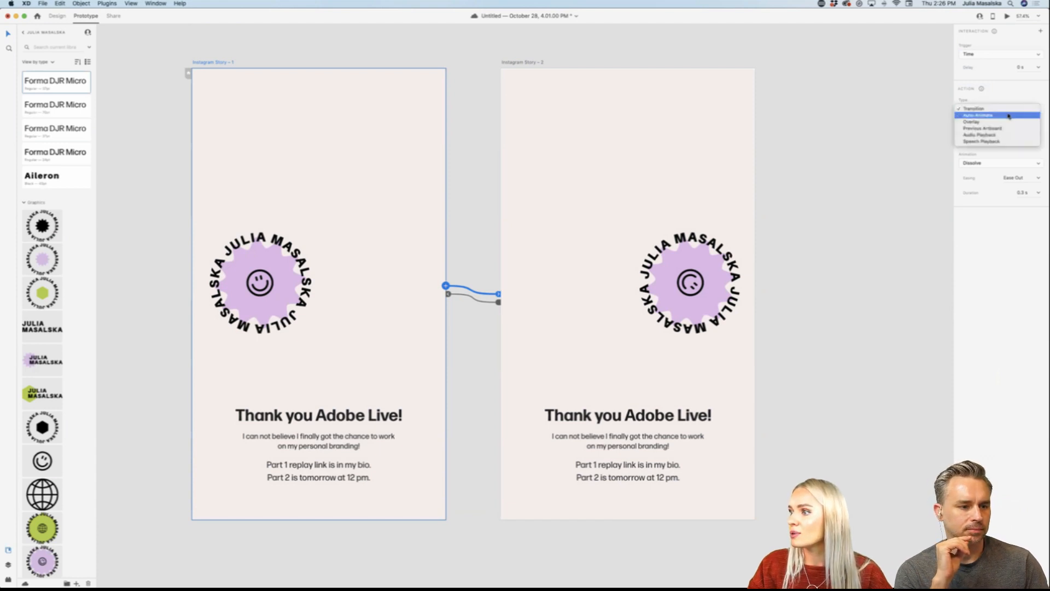
{"action": "left_click", "coordinate": [1010, 116]}
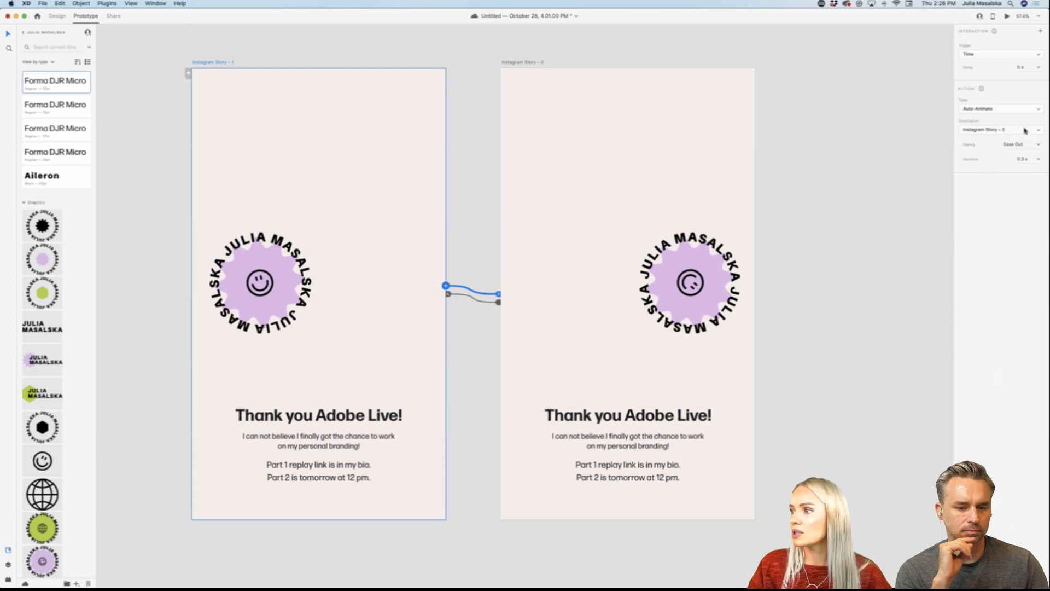
Step: Give the Instagram Story – 1 link Ease In-Out easing and a duration of 3 s
{"action": "left_click", "coordinate": [1038, 145]}
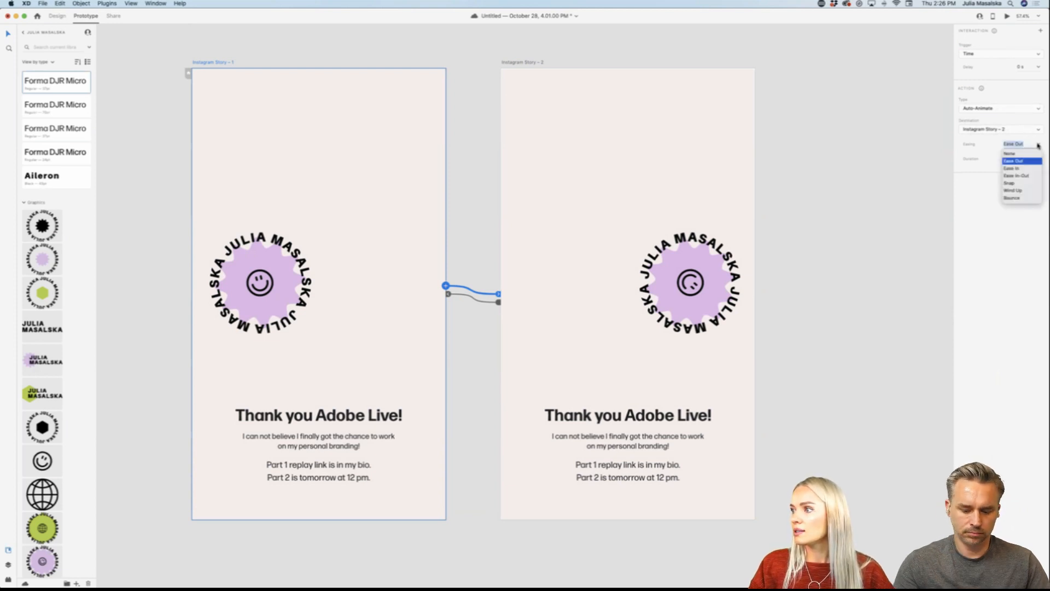
{"action": "left_click", "coordinate": [1029, 177]}
{"action": "left_click", "coordinate": [1038, 145]}
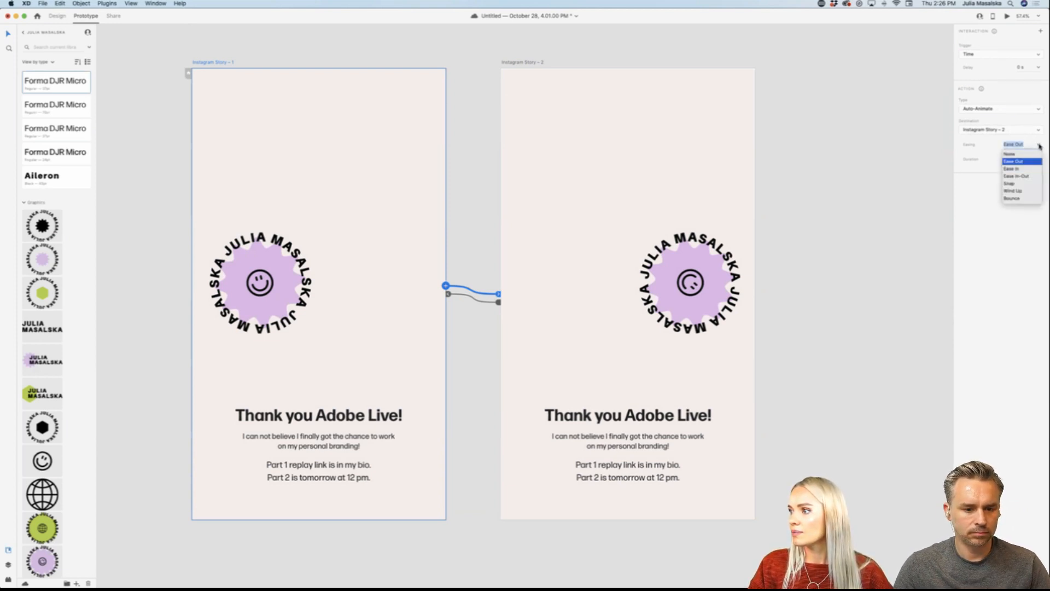
{"action": "left_click", "coordinate": [1028, 177]}
{"action": "left_click", "coordinate": [1025, 159]}
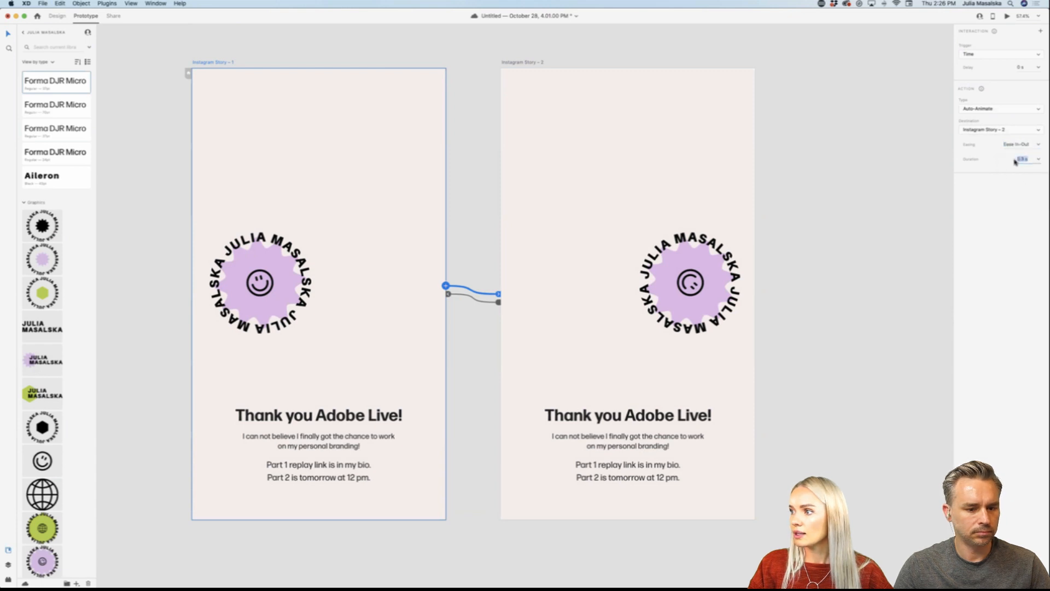
{"action": "type", "text": "1"}
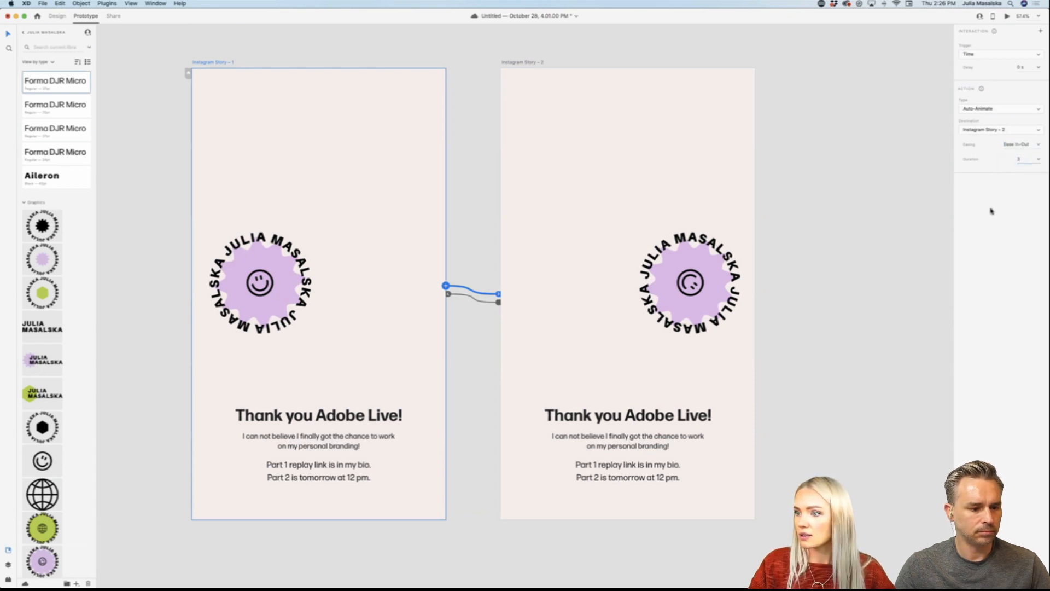
Step: Set the return link from Instagram Story – 2 to a Time trigger, Auto-Animate, Ease In-Out easing and a 3 s duration
{"action": "left_click", "coordinate": [488, 304]}
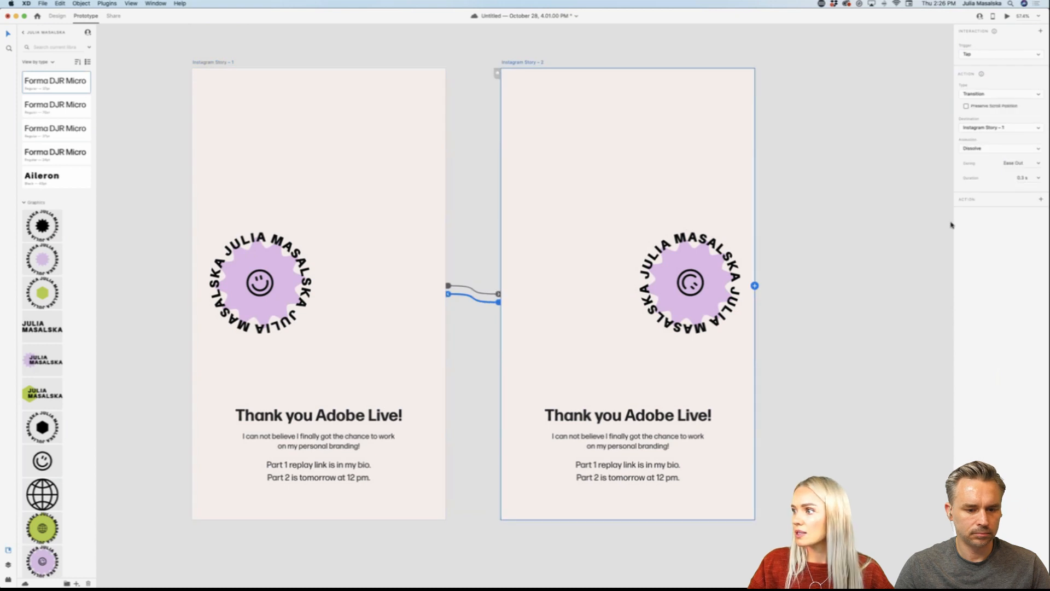
{"action": "left_click", "coordinate": [1038, 178]}
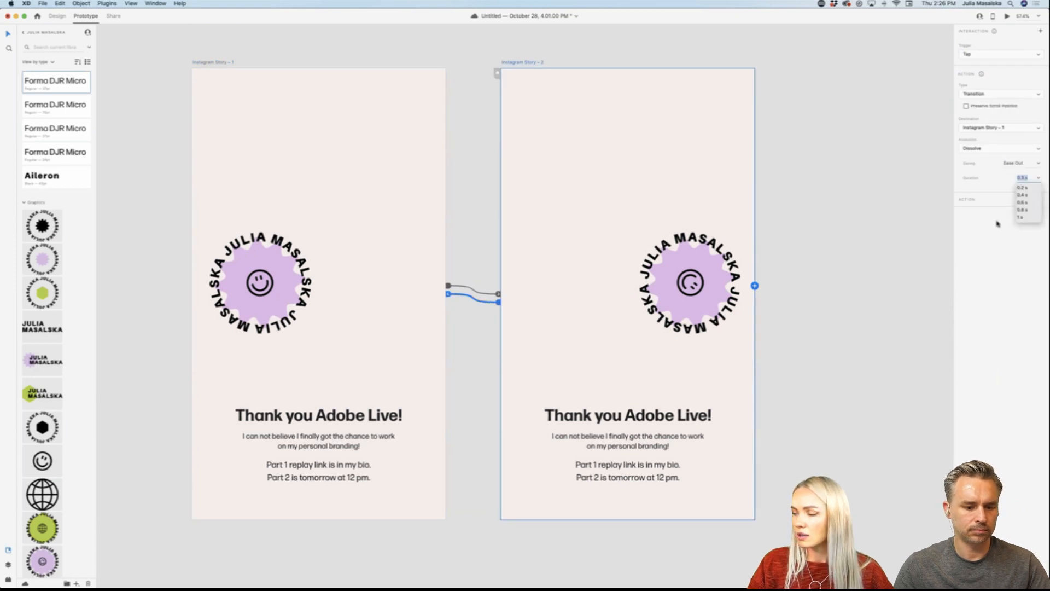
{"action": "type", "text": "1"}
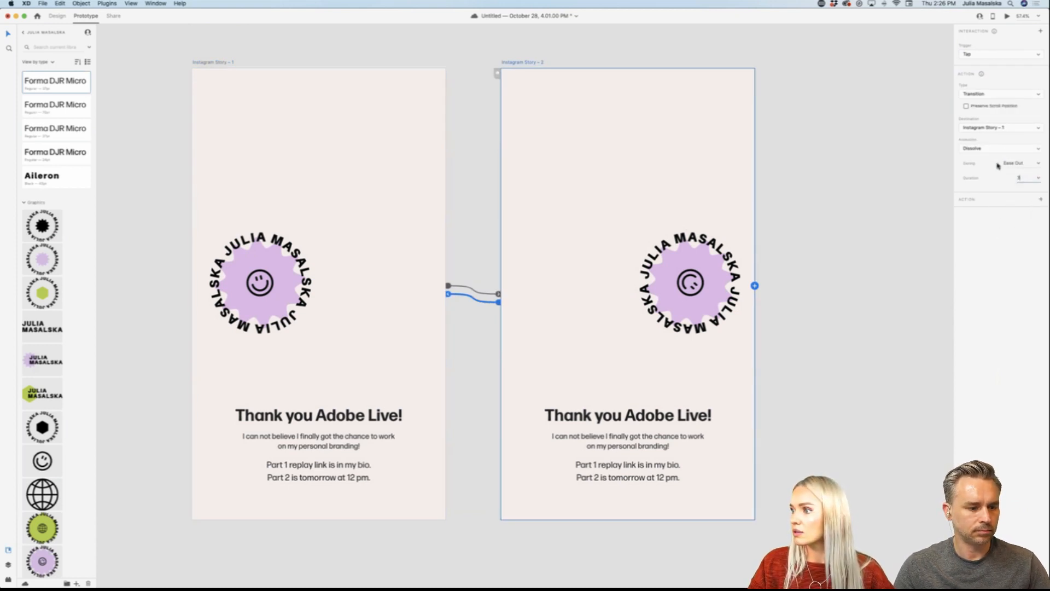
{"action": "left_click", "coordinate": [973, 53]}
{"action": "left_click", "coordinate": [983, 69]}
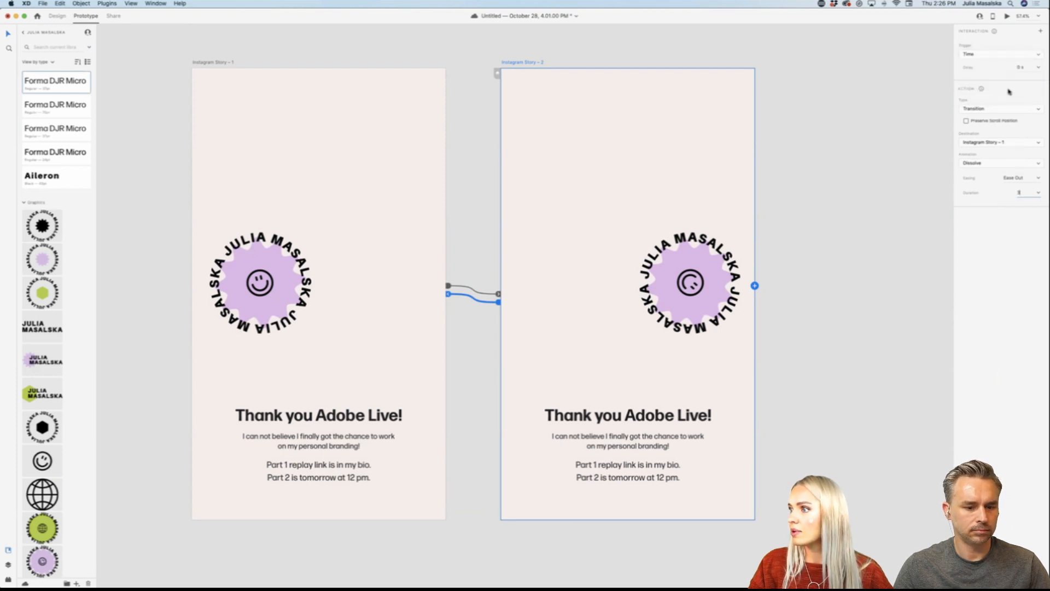
{"action": "left_click", "coordinate": [1006, 110]}
{"action": "left_click", "coordinate": [1004, 116]}
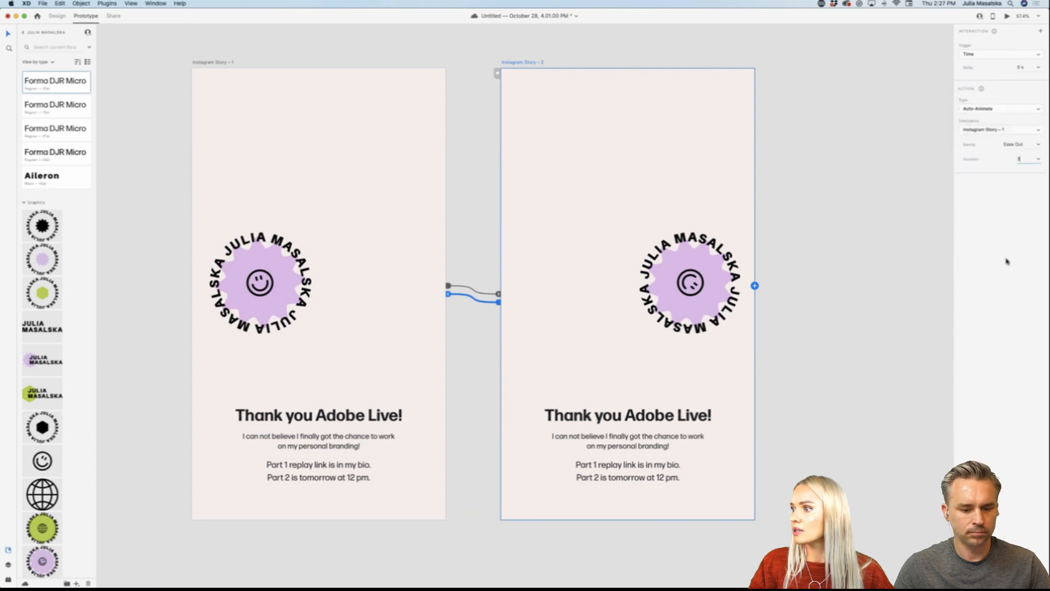
{"action": "left_click", "coordinate": [1040, 145]}
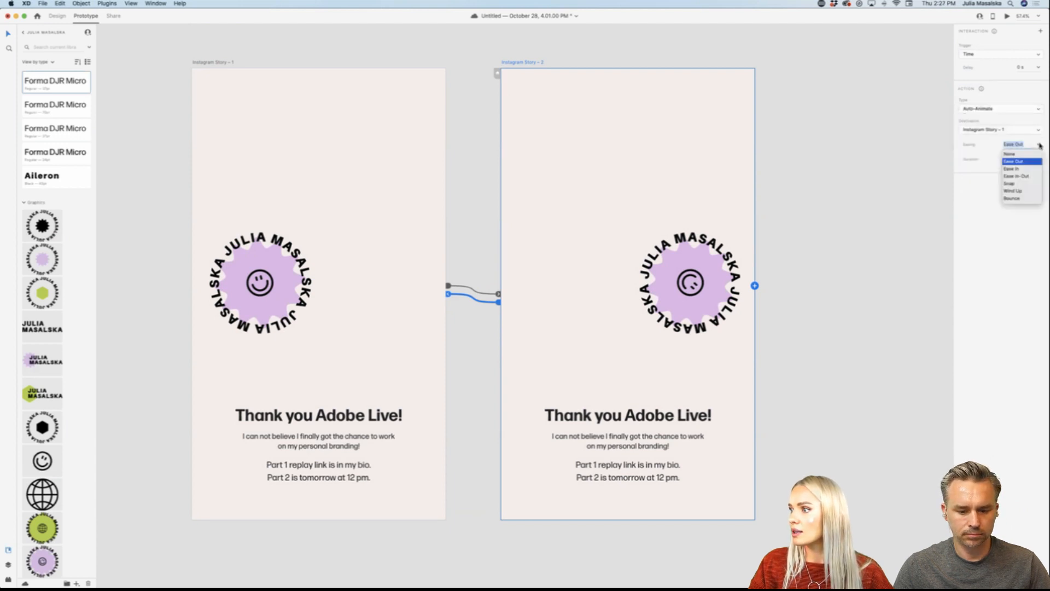
{"action": "left_click", "coordinate": [1025, 175]}
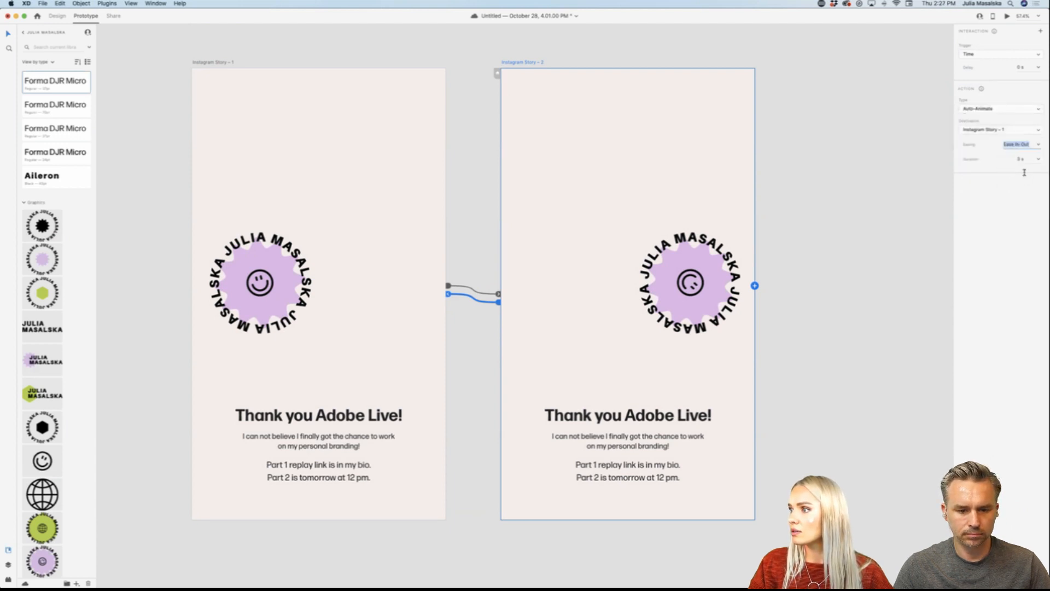
Step: Preview the prototype from Instagram Story – 2 to watch the smiley logo roll between the two stories
{"action": "left_click", "coordinate": [1006, 16]}
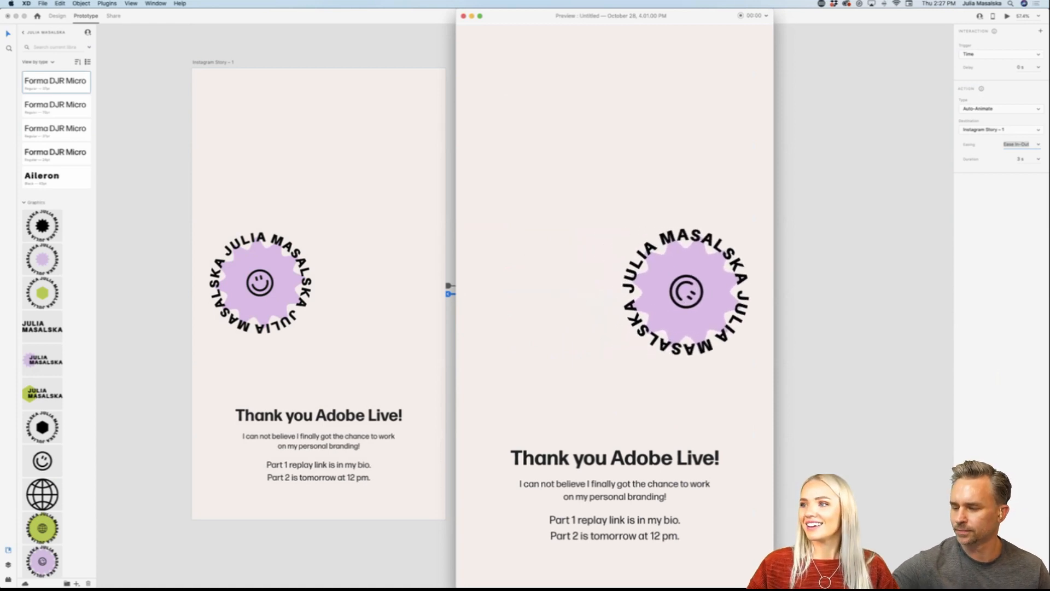
{"action": "left_click_drag", "start_coordinate": [722, 14], "coordinate": [721, 9]}
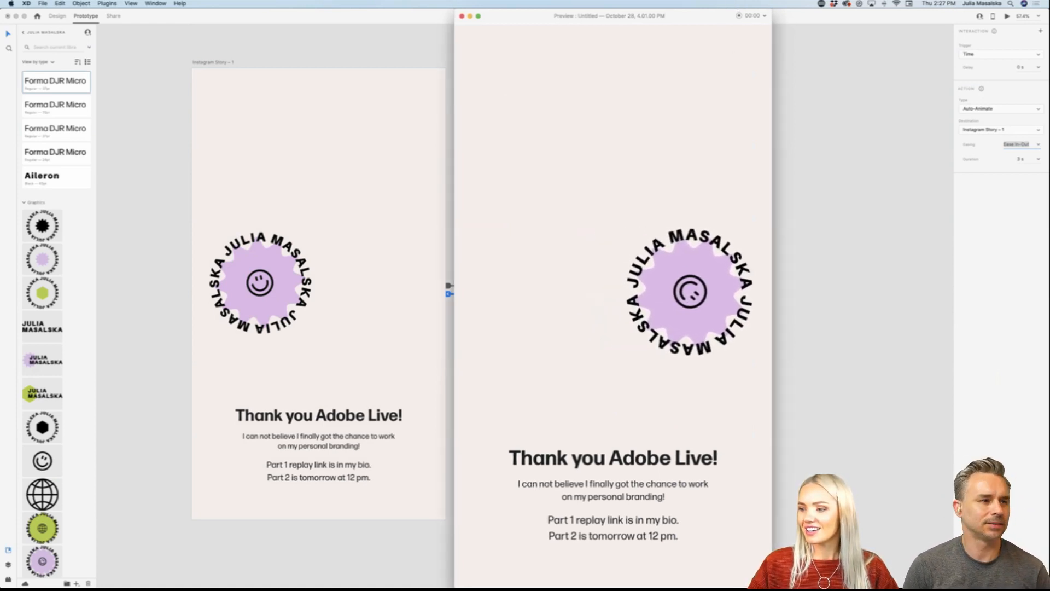
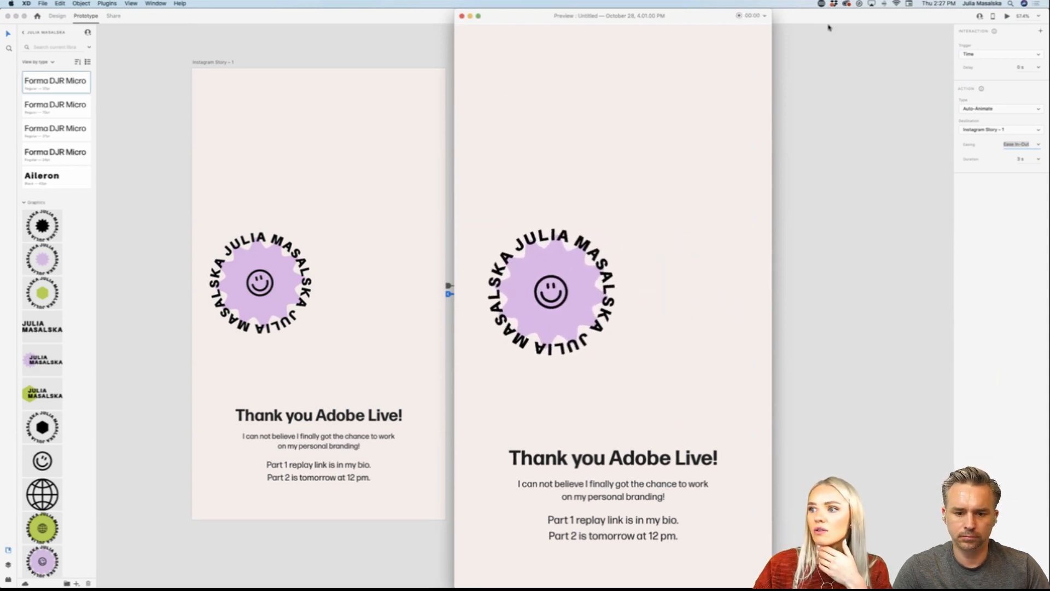
Step: Stop the preview recording without saving it, and return to the artboards in Design mode
{"action": "key", "text": "Escape"}
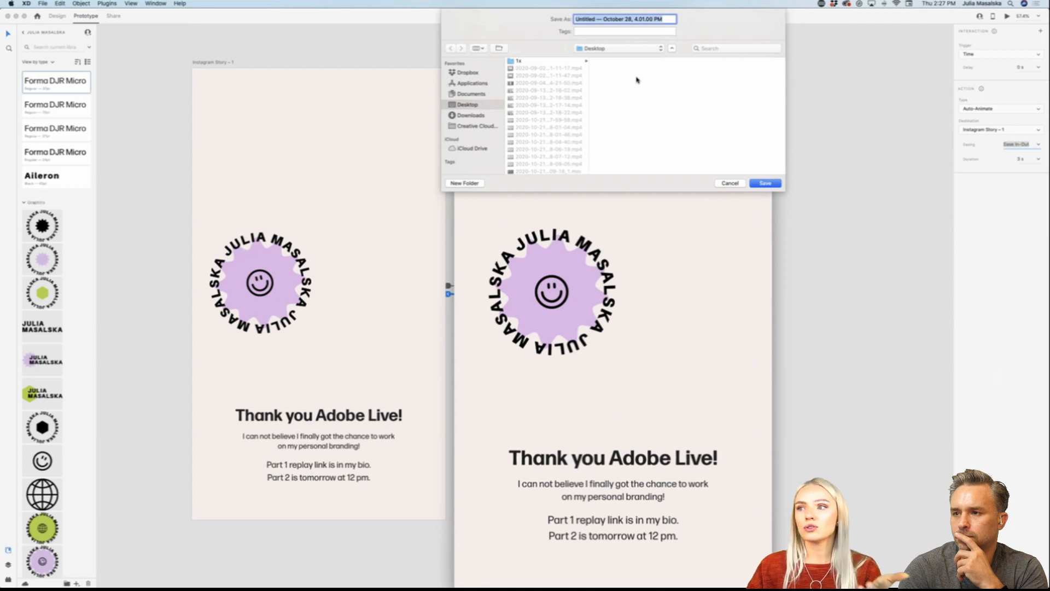
{"action": "left_click", "coordinate": [730, 183]}
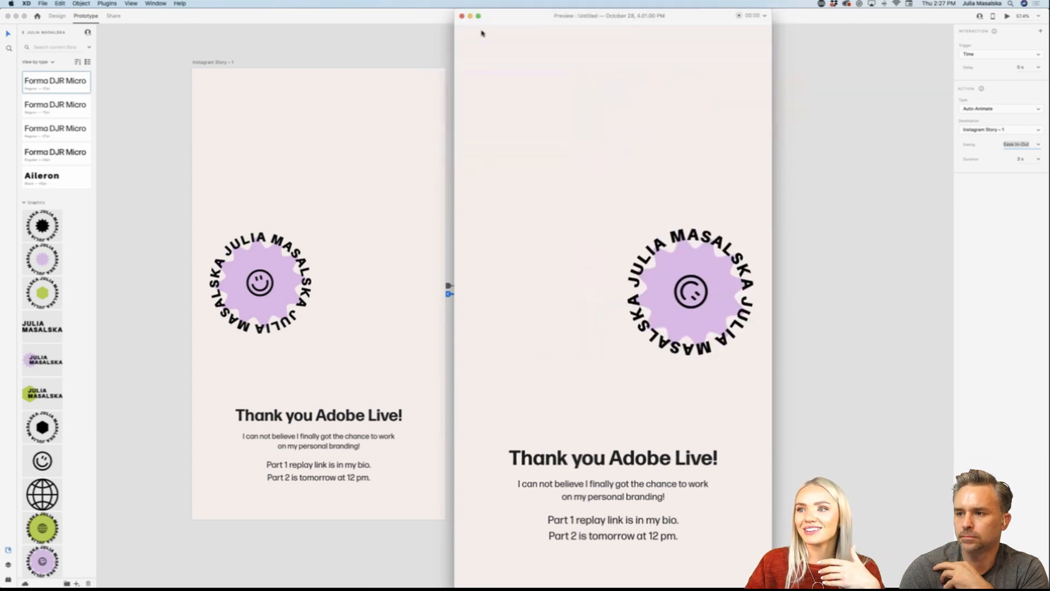
{"action": "left_click", "coordinate": [462, 16]}
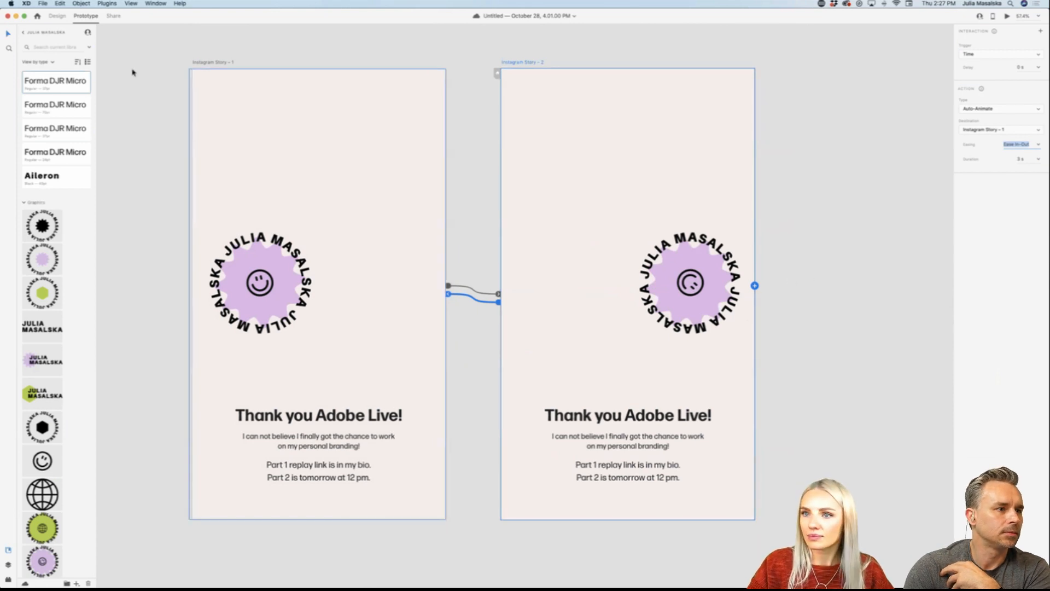
{"action": "left_click", "coordinate": [55, 16]}
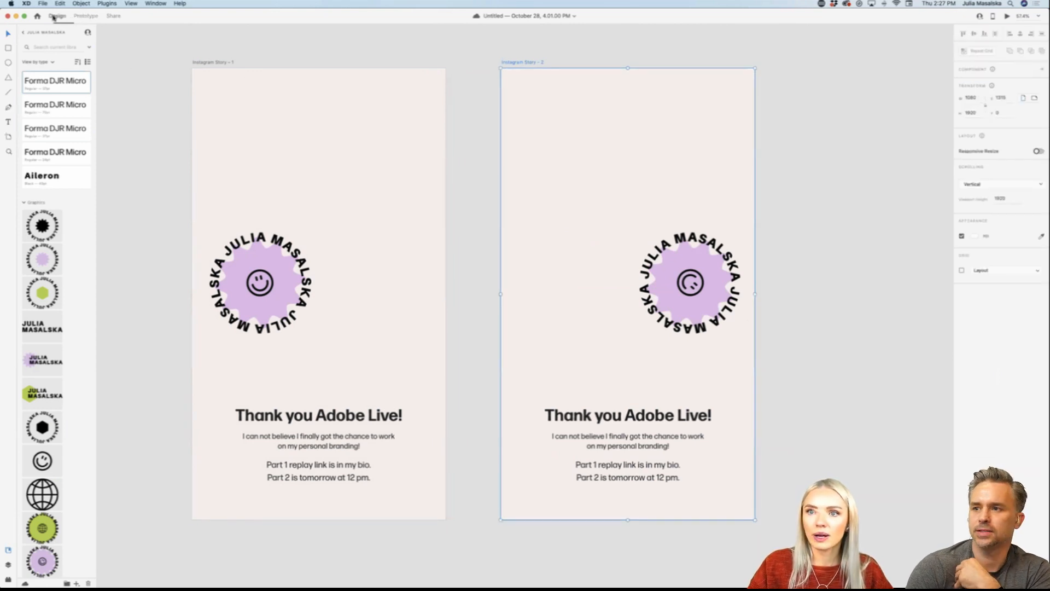
Step: Duplicate the Instagram Story – 4 artboard beside the original and delete all content from the copy
{"action": "left_click", "coordinate": [782, 294]}
{"action": "scroll", "coordinate": [782, 294], "scroll_direction": "up", "scroll_amount": 2}
{"action": "scroll", "coordinate": [782, 293], "scroll_direction": "down", "scroll_amount": 5}
{"action": "scroll", "coordinate": [781, 293], "scroll_direction": "down", "scroll_amount": 3}
{"action": "scroll", "coordinate": [782, 293], "scroll_direction": "right", "scroll_amount": 1}
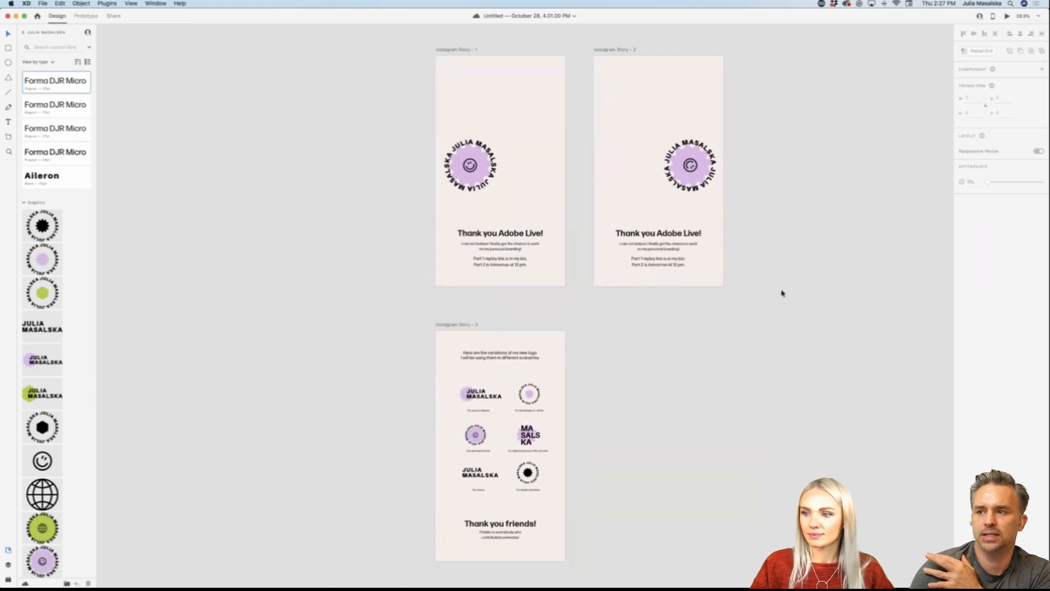
{"action": "scroll", "coordinate": [781, 294], "scroll_direction": "up", "scroll_amount": 1}
{"action": "scroll", "coordinate": [782, 294], "scroll_direction": "down", "scroll_amount": 1}
{"action": "scroll", "coordinate": [782, 293], "scroll_direction": "right", "scroll_amount": 1}
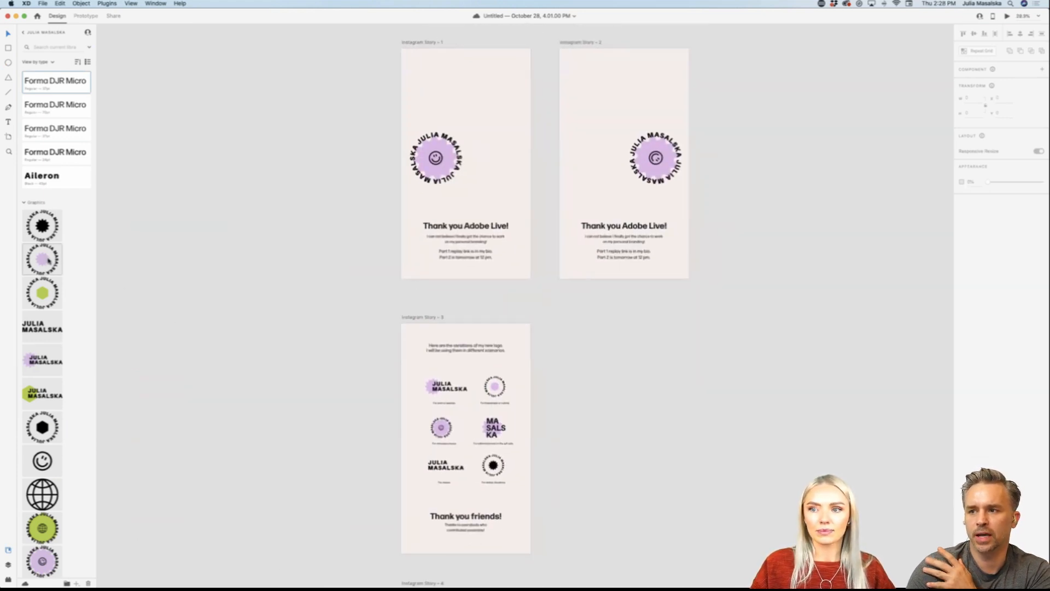
{"action": "scroll", "coordinate": [253, 361], "scroll_direction": "down", "scroll_amount": 10}
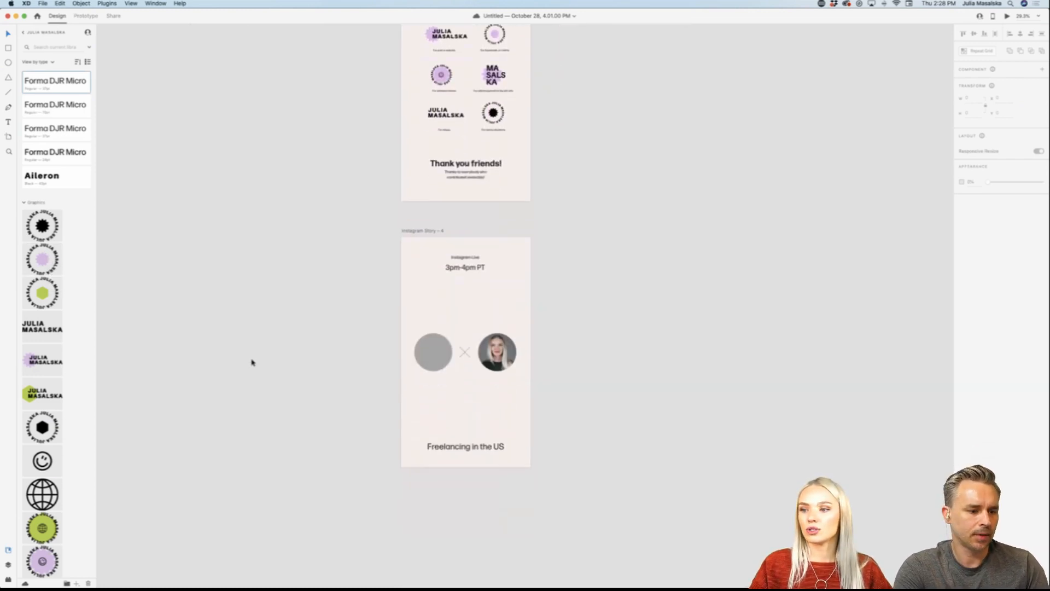
{"action": "scroll", "coordinate": [412, 381], "scroll_direction": "down", "scroll_amount": 2}
{"action": "scroll", "coordinate": [413, 381], "scroll_direction": "up", "scroll_amount": 4}
{"action": "scroll", "coordinate": [413, 381], "scroll_direction": "right", "scroll_amount": 3}
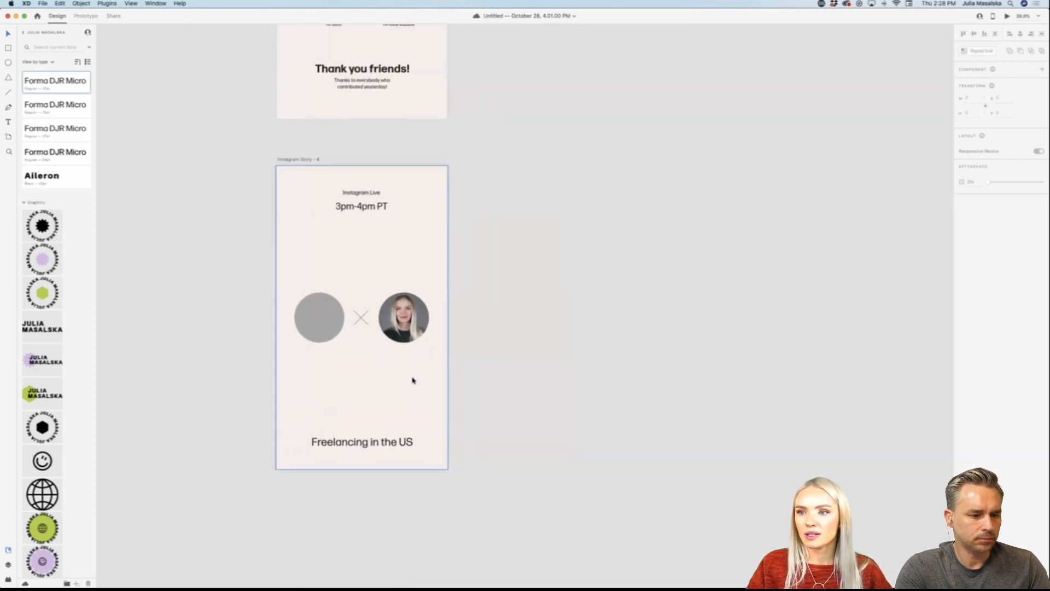
{"action": "left_click_drag", "start_coordinate": [287, 160], "coordinate": [514, 160]}
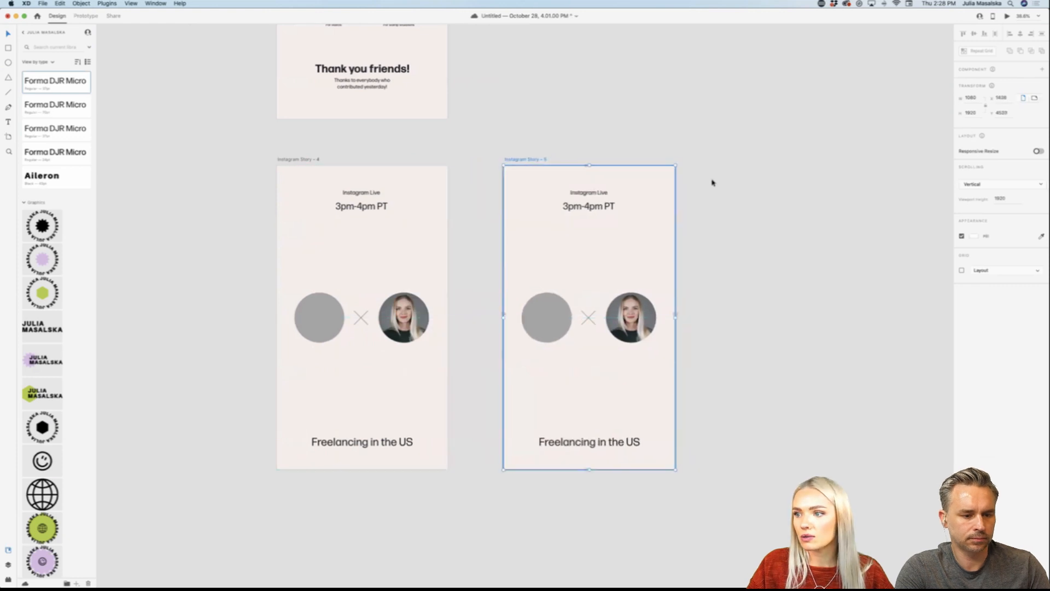
{"action": "left_click_drag", "start_coordinate": [709, 175], "coordinate": [525, 452]}
{"action": "key", "text": "Delete"}
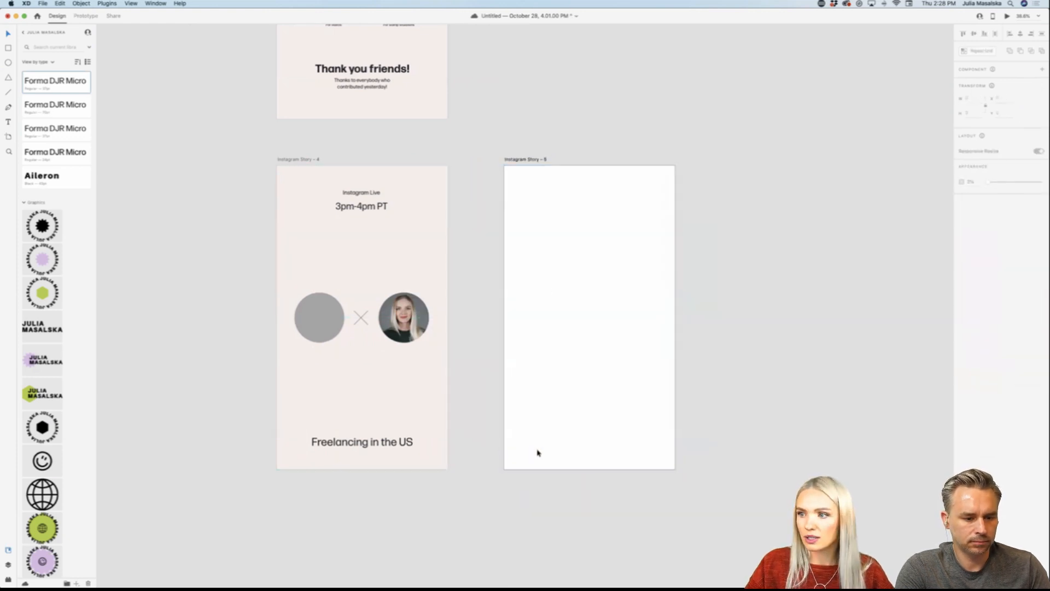
Step: Switch to Illustrator and copy the Brand Identity story artwork with the yellow photo, leaving the guides out of the selection
{"action": "mouse_move", "coordinate": [378, 587]}
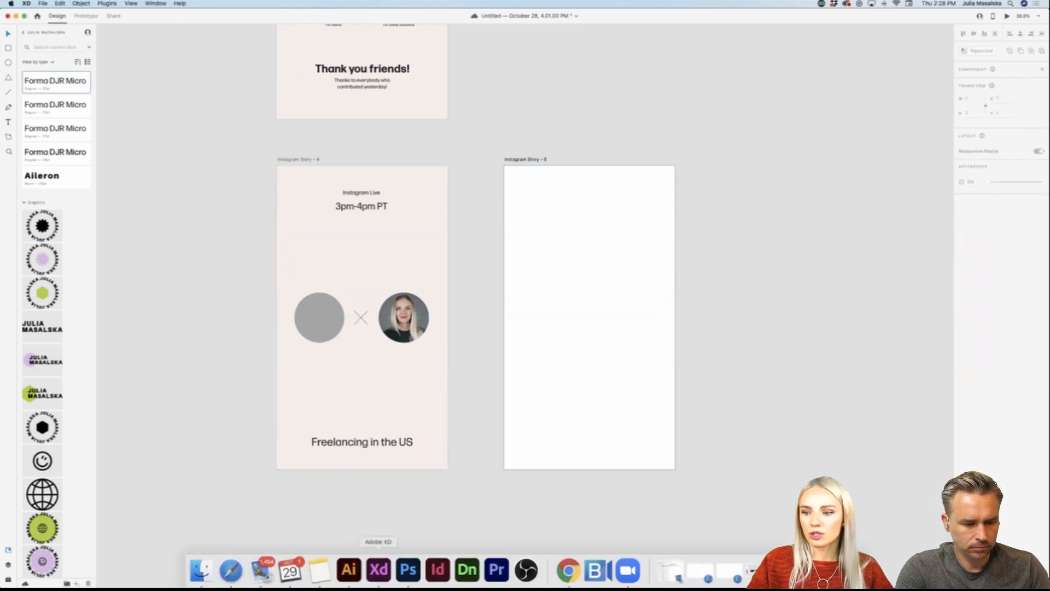
{"action": "left_click", "coordinate": [349, 569]}
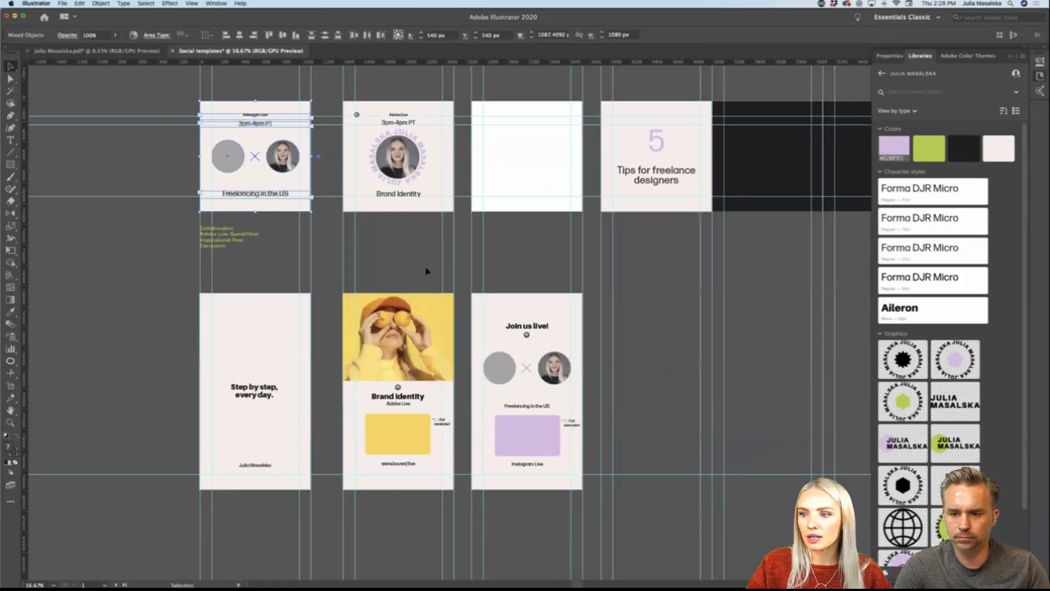
{"action": "left_click_drag", "start_coordinate": [462, 272], "coordinate": [363, 504]}
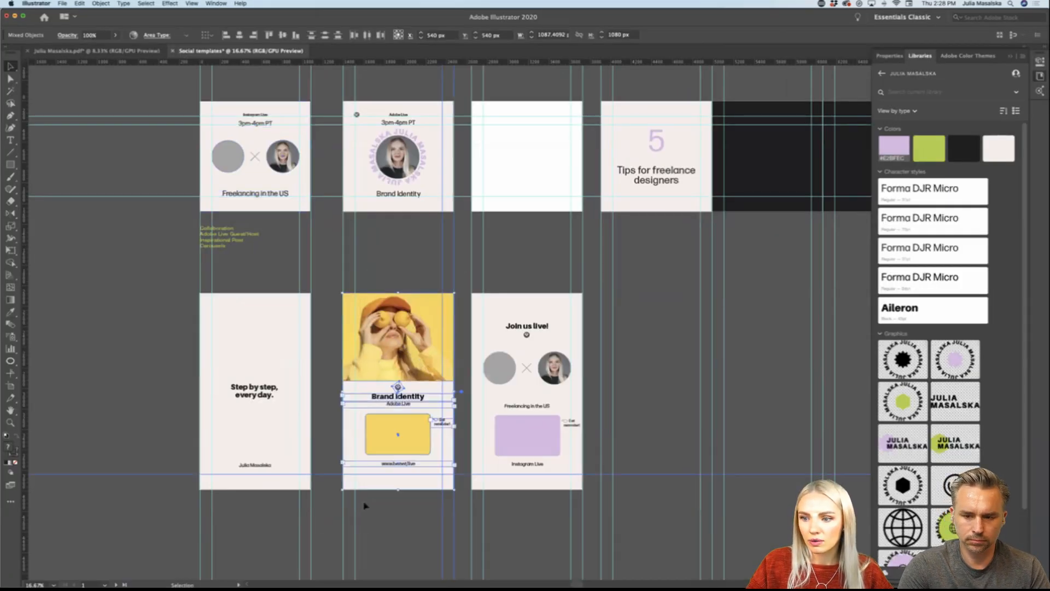
{"action": "scroll", "coordinate": [421, 487], "scroll_direction": "down", "scroll_amount": 1}
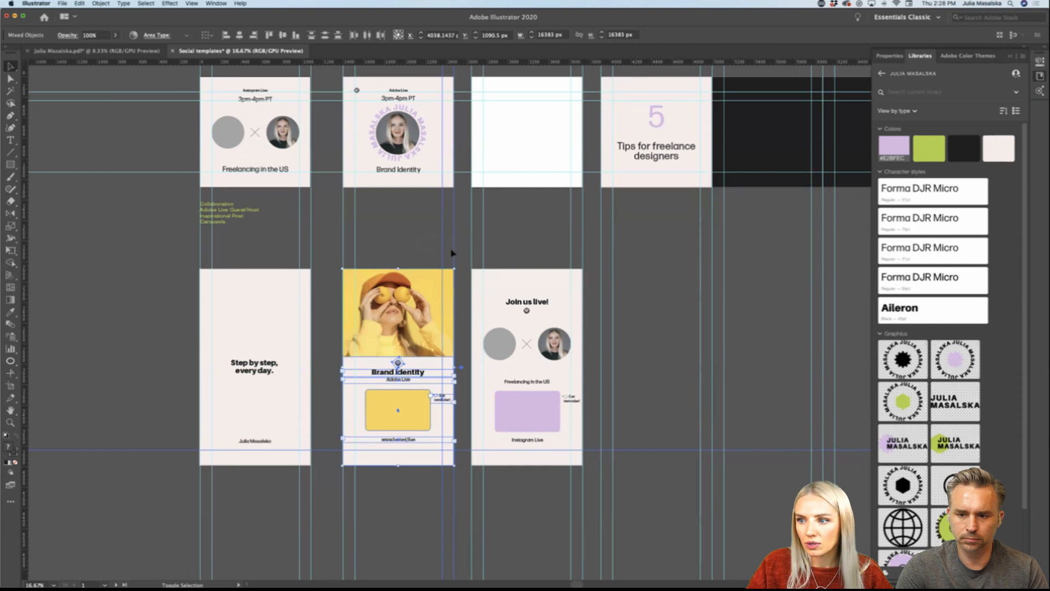
{"action": "left_click", "coordinate": [465, 444], "text": "shift"}
{"action": "left_click", "coordinate": [462, 450], "text": "shift"}
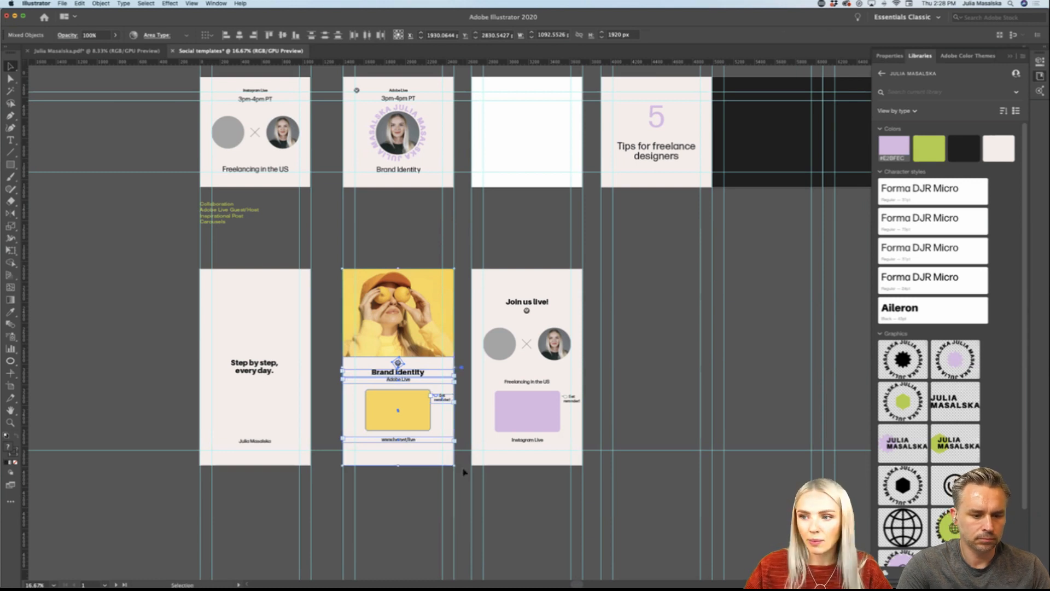
Step: Switch back to Adobe XD and paste the Brand Identity artwork onto the empty Instagram Story – 5 artboard
{"action": "left_click", "coordinate": [379, 578]}
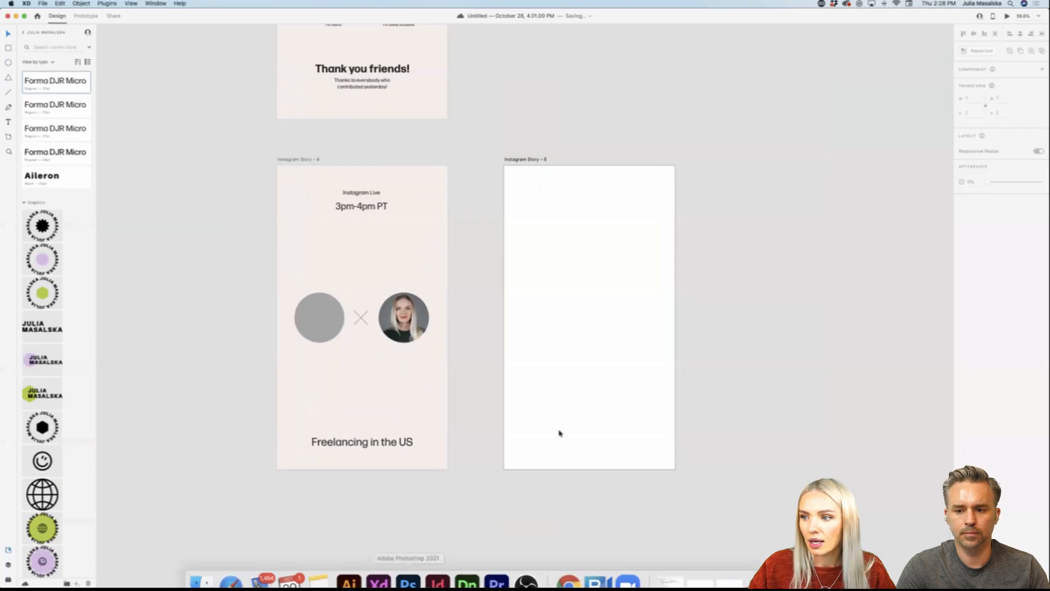
{"action": "left_click", "coordinate": [540, 160]}
{"action": "key", "text": "super+v"}
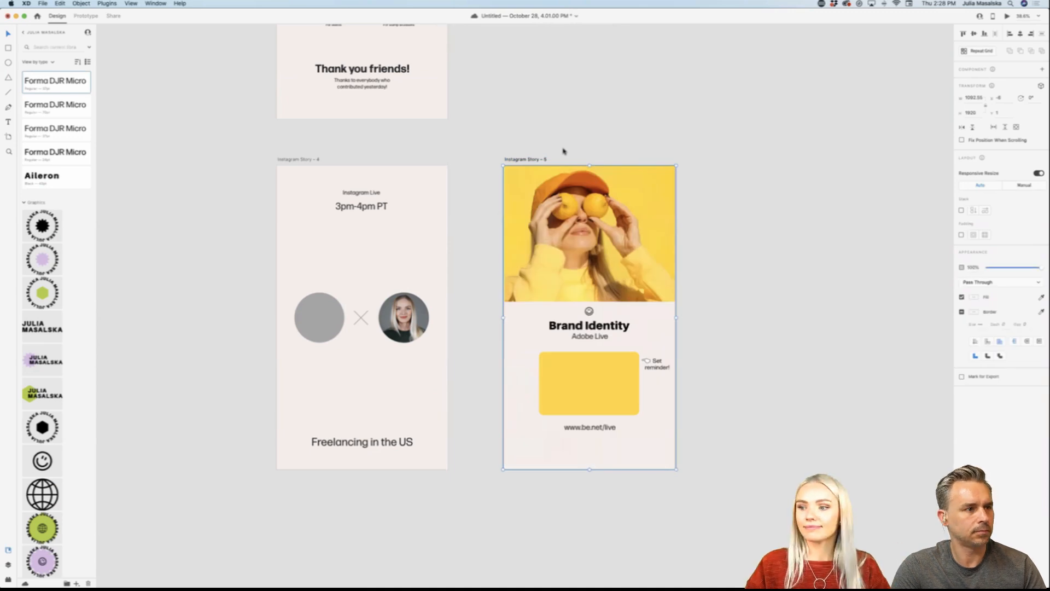
{"action": "left_click", "coordinate": [717, 290]}
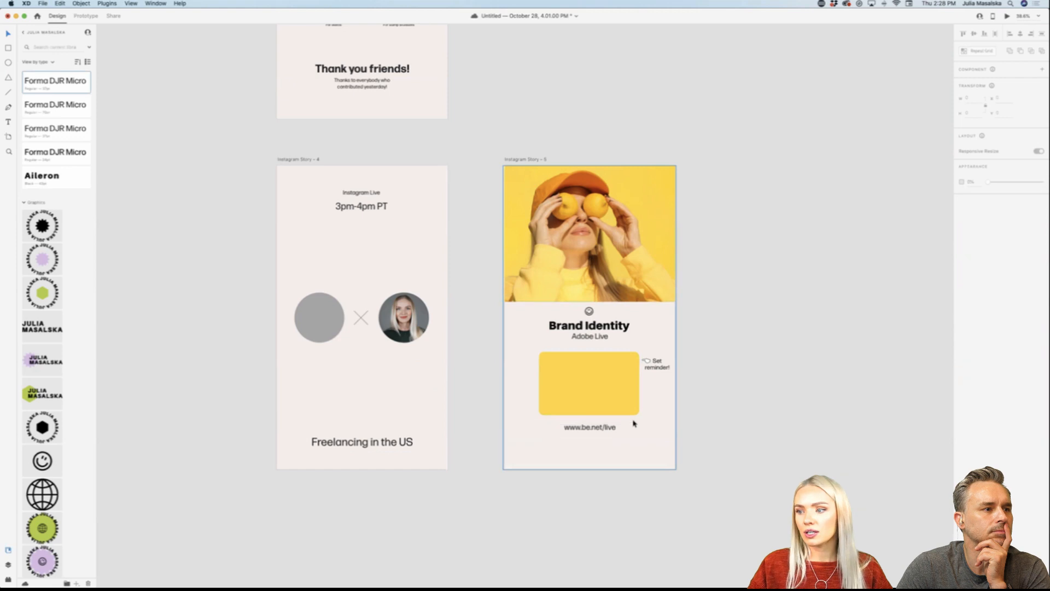
Step: Duplicate the Instagram Story – 5 artboard with its Brand Identity artwork beside the original
{"action": "scroll", "coordinate": [633, 422], "scroll_direction": "down", "scroll_amount": 2}
{"action": "scroll", "coordinate": [633, 422], "scroll_direction": "up", "scroll_amount": 5}
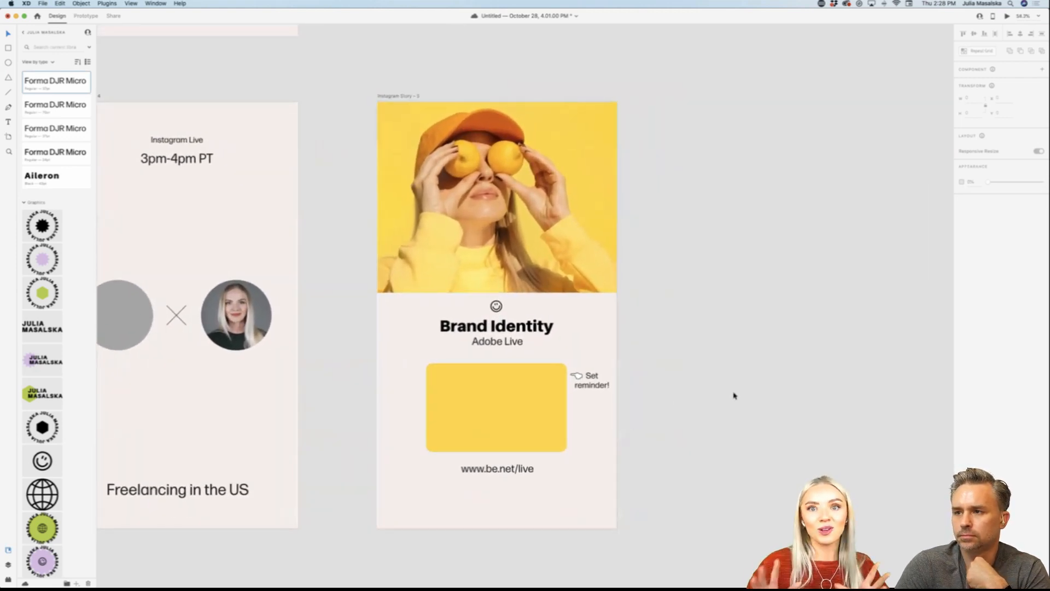
{"action": "scroll", "coordinate": [734, 395], "scroll_direction": "down", "scroll_amount": 3}
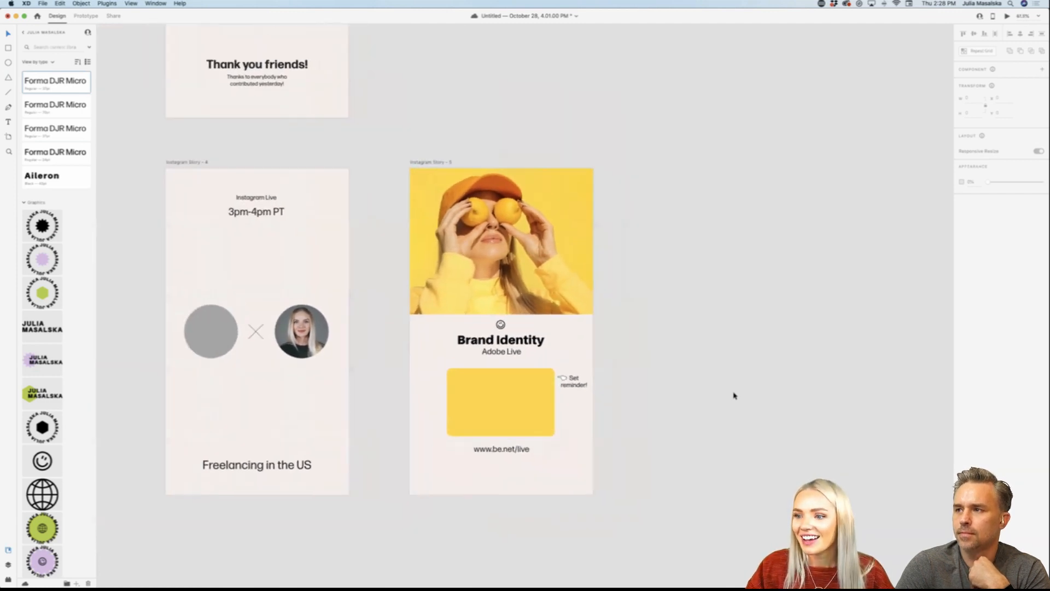
{"action": "left_click", "coordinate": [462, 264]}
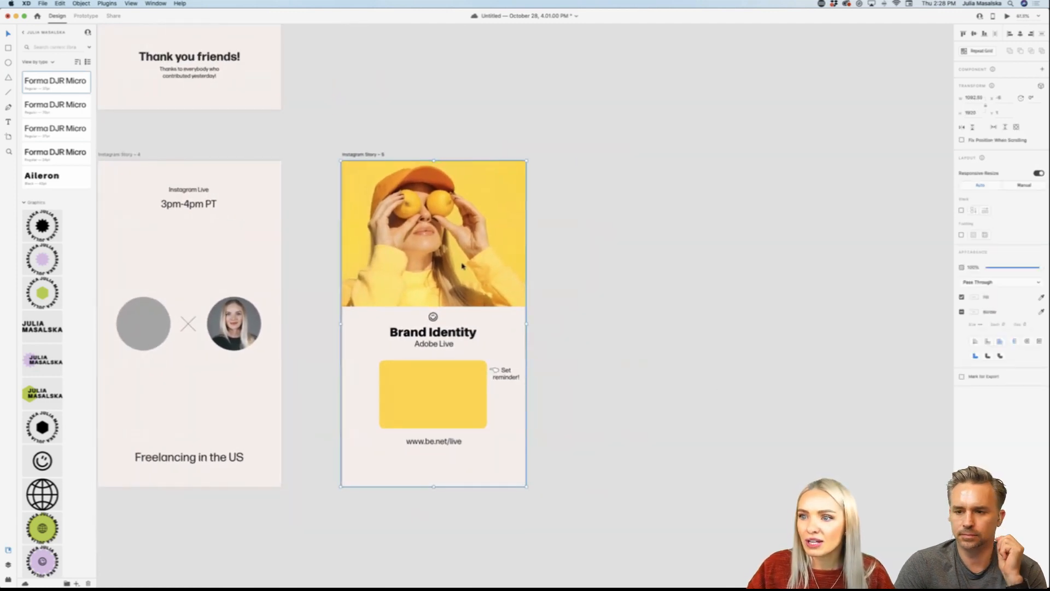
{"action": "left_click", "coordinate": [595, 240]}
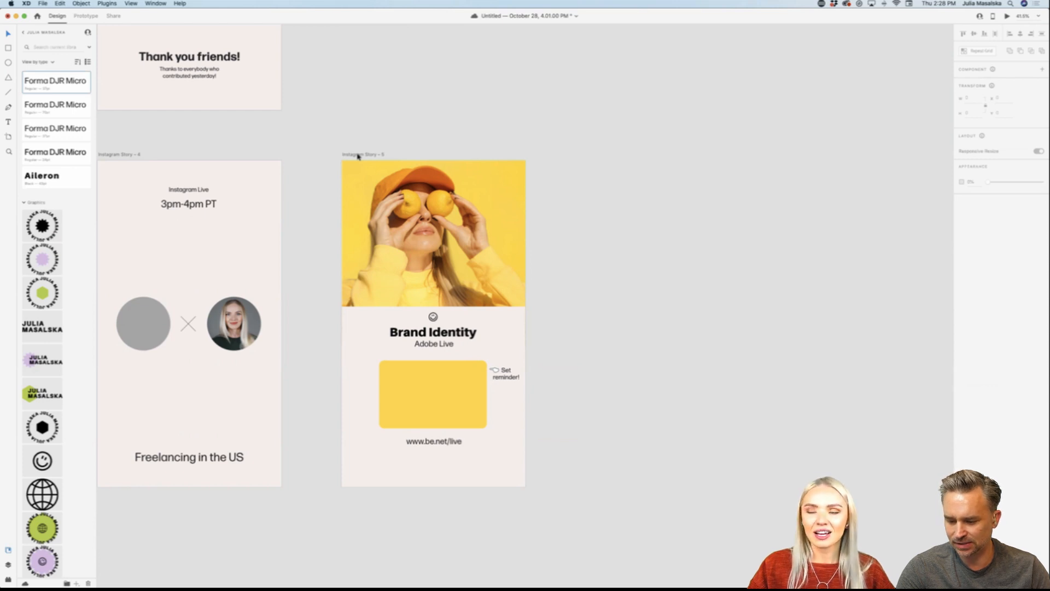
{"action": "scroll", "coordinate": [358, 157], "scroll_direction": "right", "scroll_amount": 3}
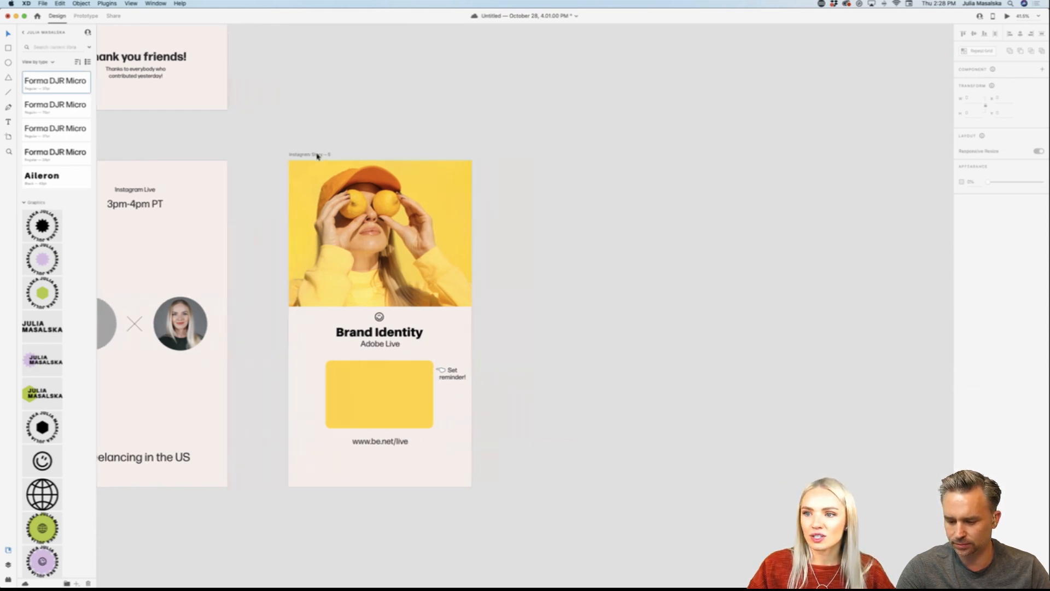
{"action": "left_click_drag", "start_coordinate": [318, 156], "coordinate": [538, 157]}
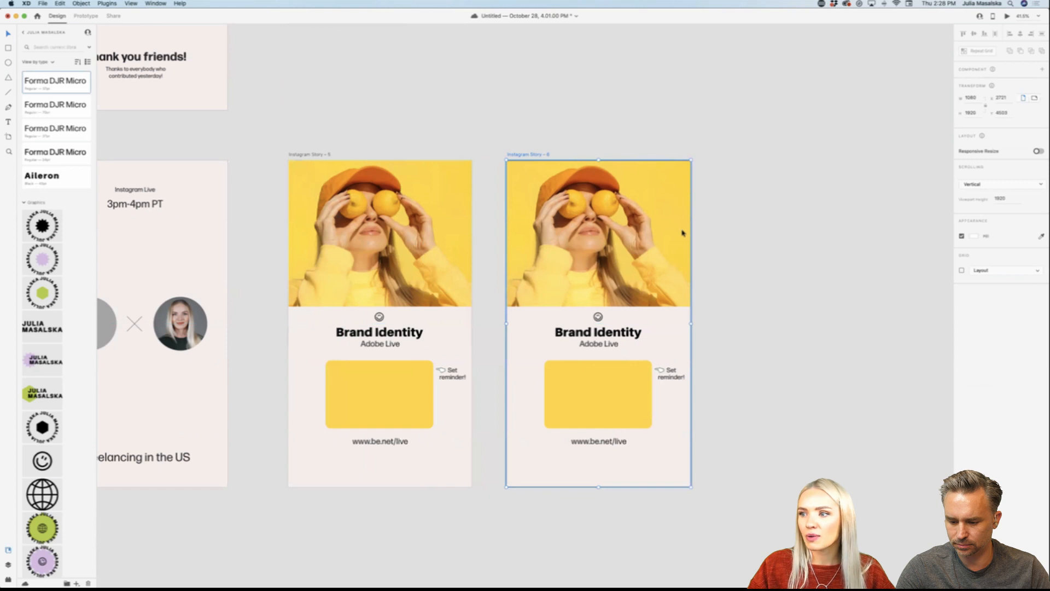
{"action": "left_click", "coordinate": [735, 241]}
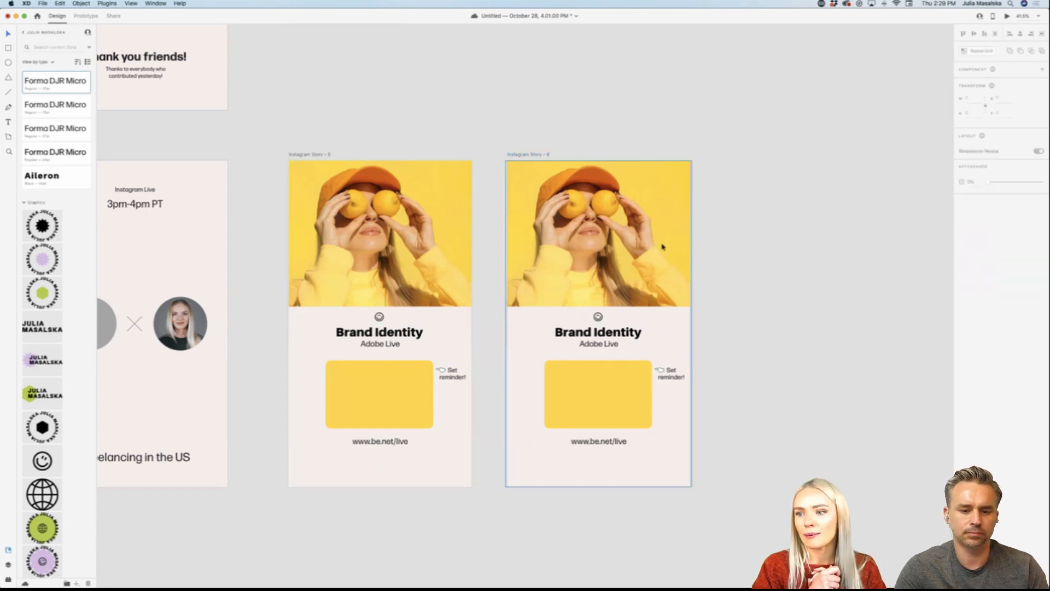
Step: Enlarge the yellow photo inside its mask on Instagram Story – 6, scaling it proportionally from the centre
{"action": "left_click", "coordinate": [663, 247]}
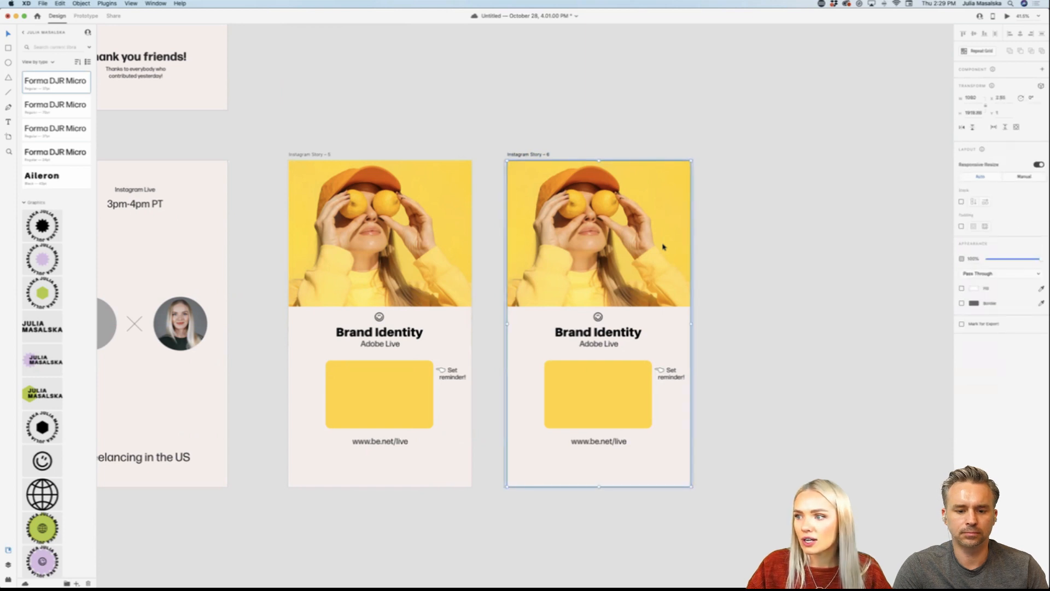
{"action": "double_click", "coordinate": [663, 246]}
{"action": "left_click", "coordinate": [663, 246]}
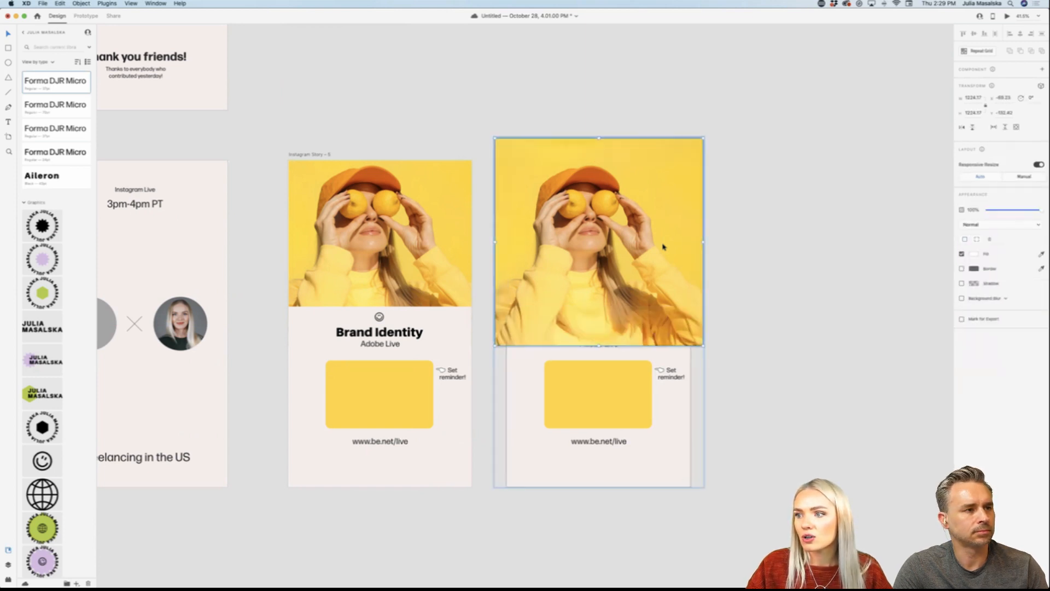
{"action": "key", "text": "alt"}
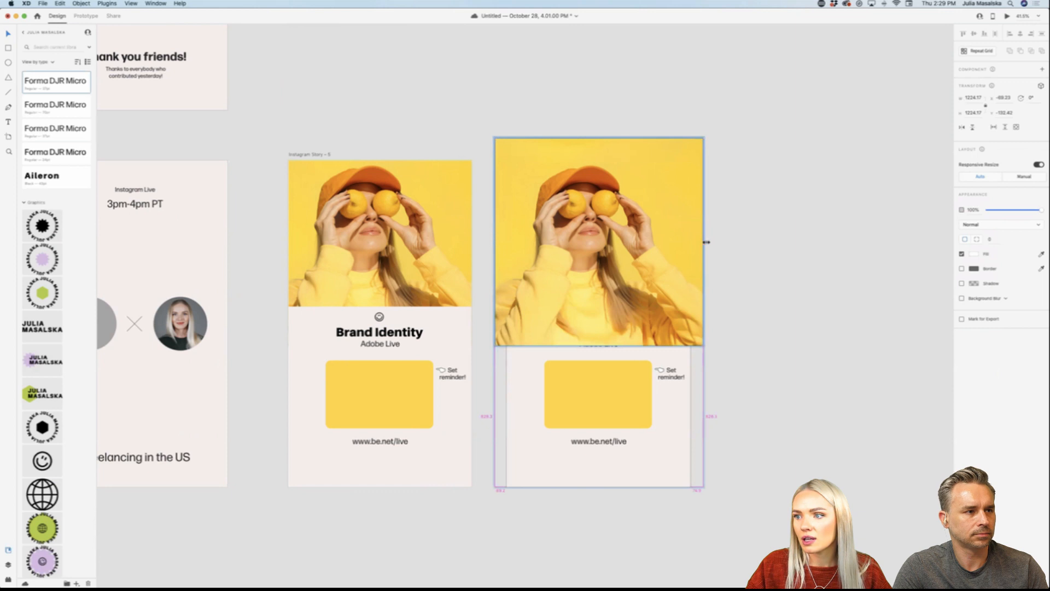
{"action": "left_click_drag", "start_coordinate": [706, 242], "coordinate": [737, 237]}
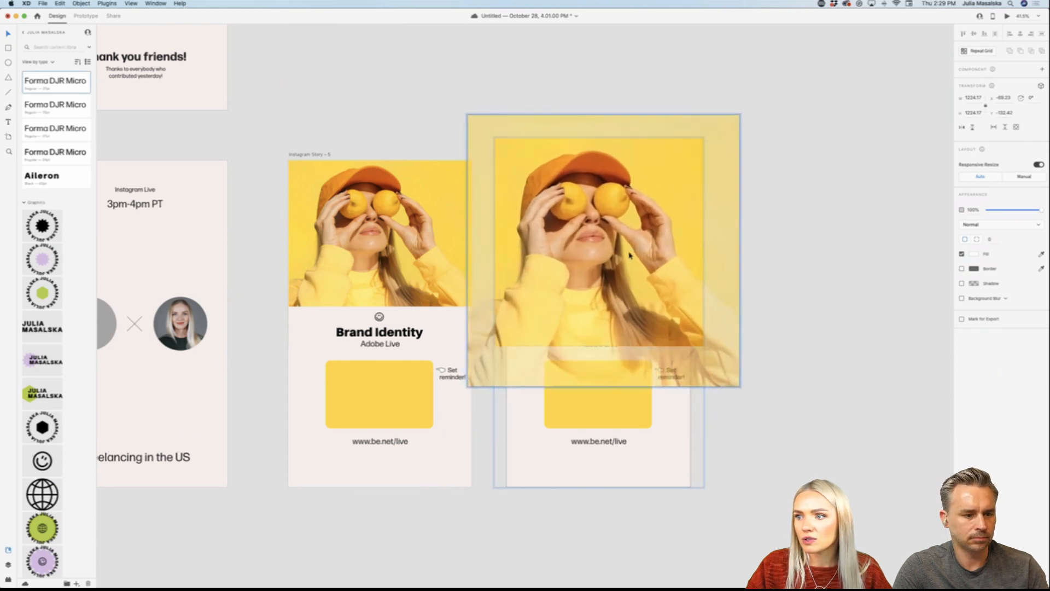
{"action": "left_click", "coordinate": [772, 318]}
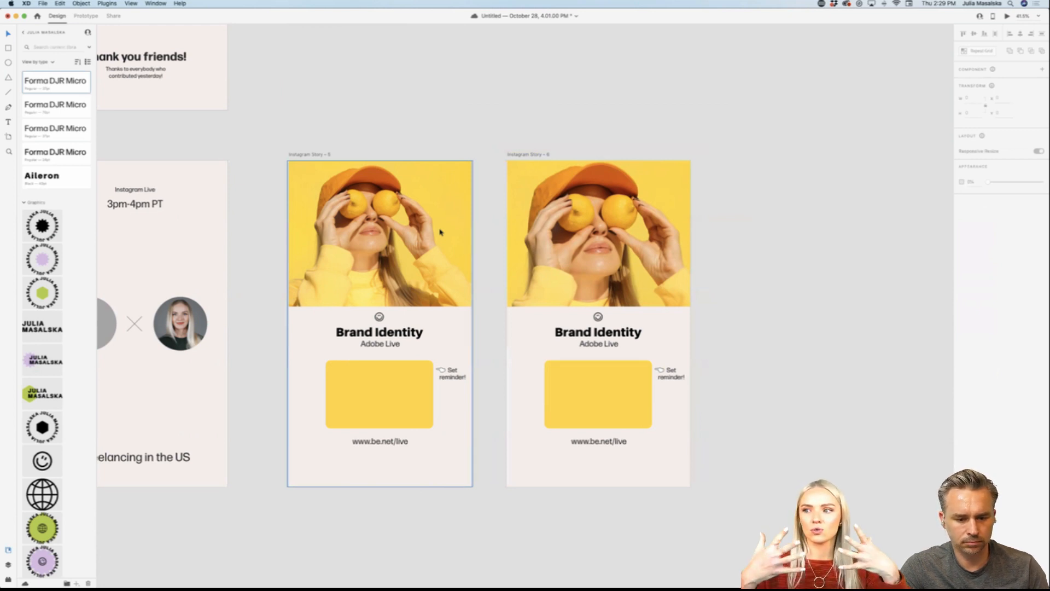
Step: Rotate the smiley icon above the Brand Identity heading on Instagram Story – 6
{"action": "left_click", "coordinate": [598, 317]}
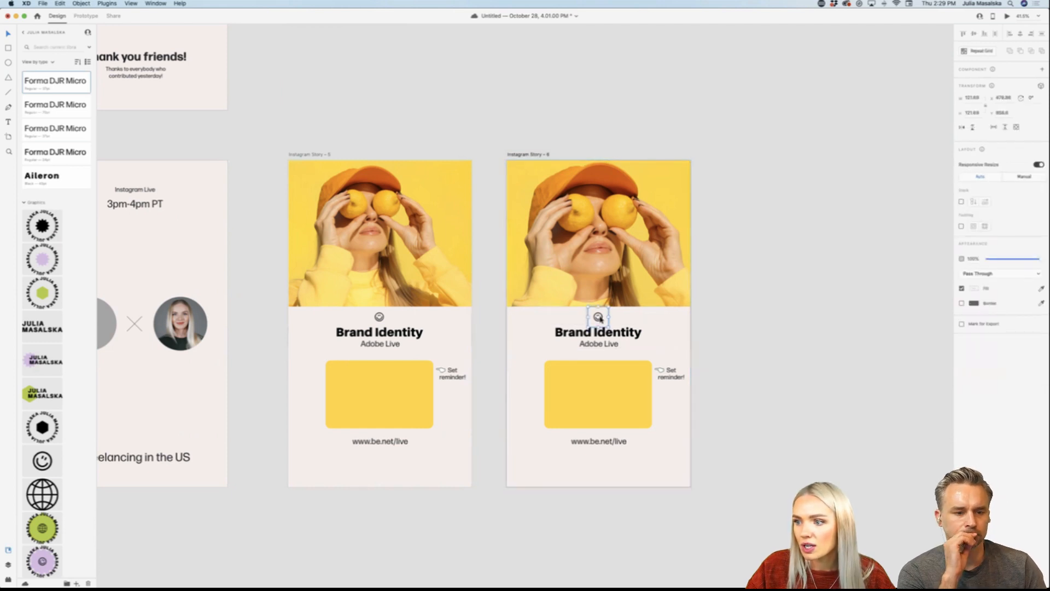
{"action": "double_click", "coordinate": [599, 317]}
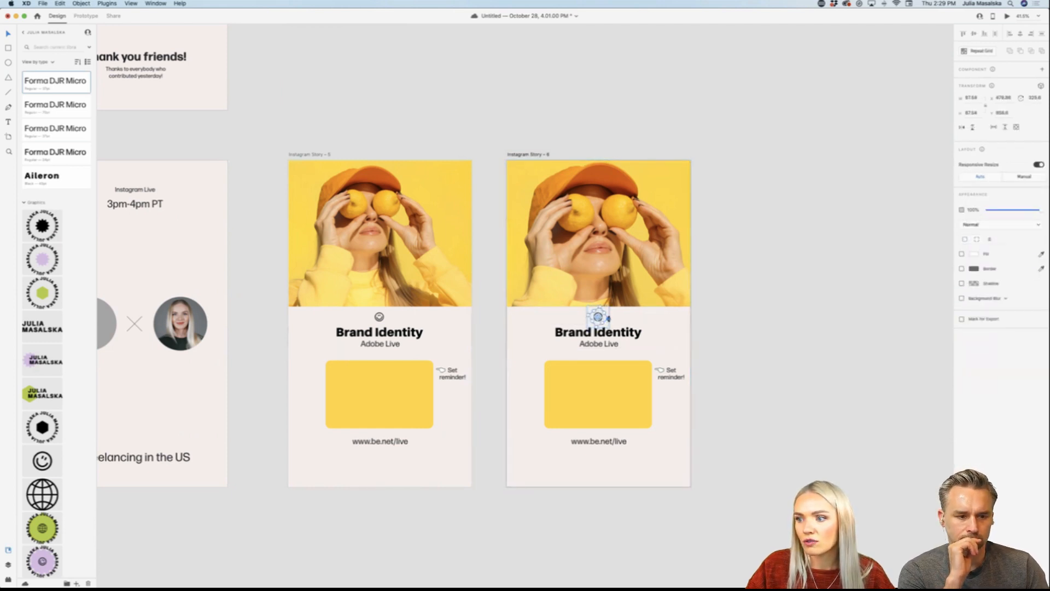
{"action": "scroll", "coordinate": [611, 318], "scroll_direction": "up", "scroll_amount": 10}
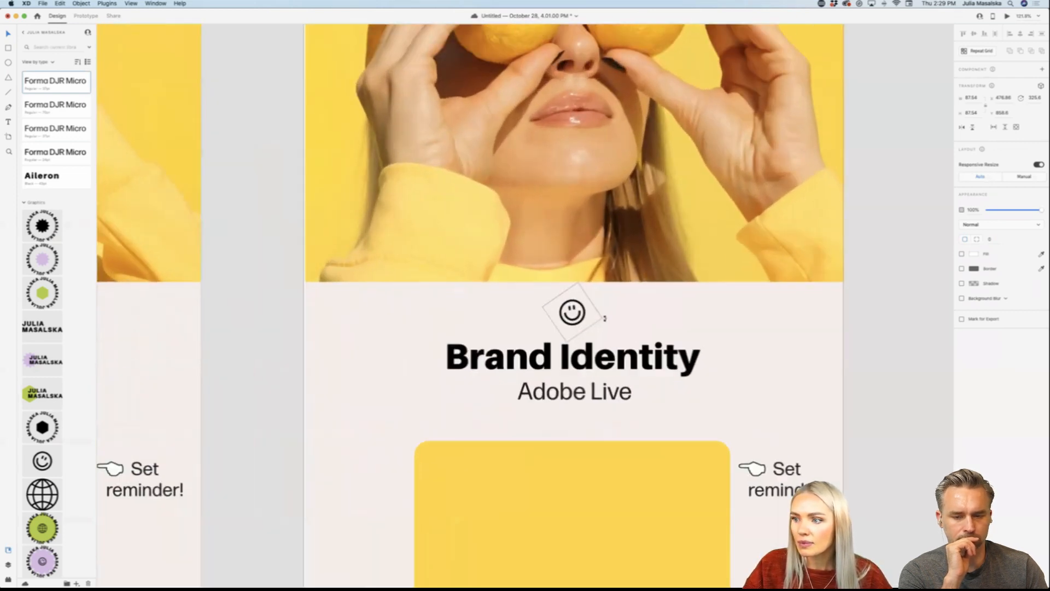
{"action": "left_click_drag", "start_coordinate": [605, 318], "coordinate": [569, 274]}
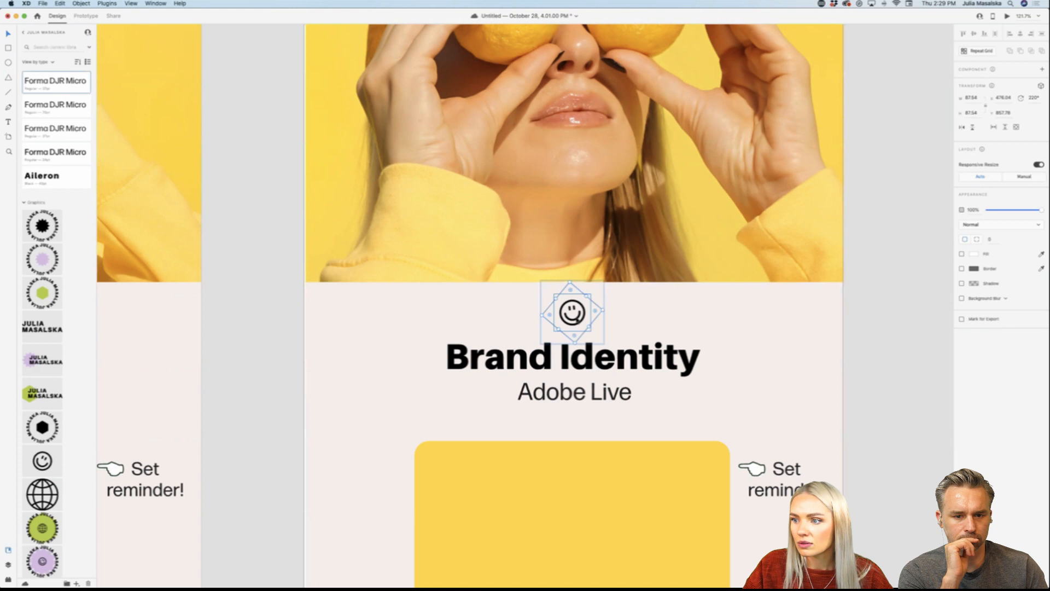
{"action": "double_click", "coordinate": [573, 313]}
{"action": "left_click_drag", "start_coordinate": [596, 293], "coordinate": [541, 298]}
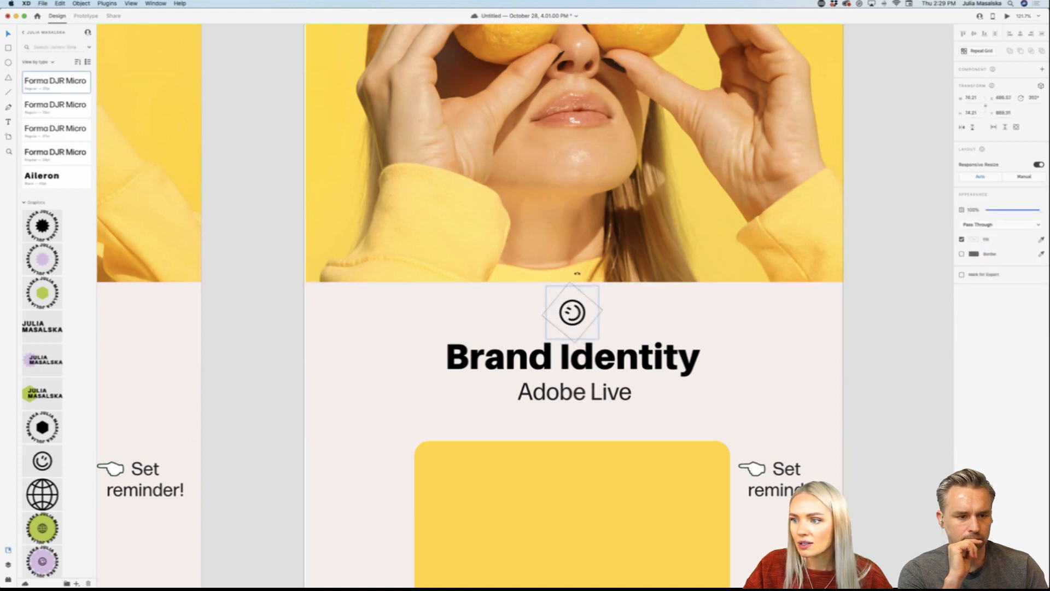
Step: Move the pointing-hand icon closer to the "Set reminder!" text on Instagram Story – 6
{"action": "left_click", "coordinate": [874, 317]}
{"action": "scroll", "coordinate": [876, 320], "scroll_direction": "up", "scroll_amount": 1}
{"action": "scroll", "coordinate": [876, 320], "scroll_direction": "down", "scroll_amount": 5}
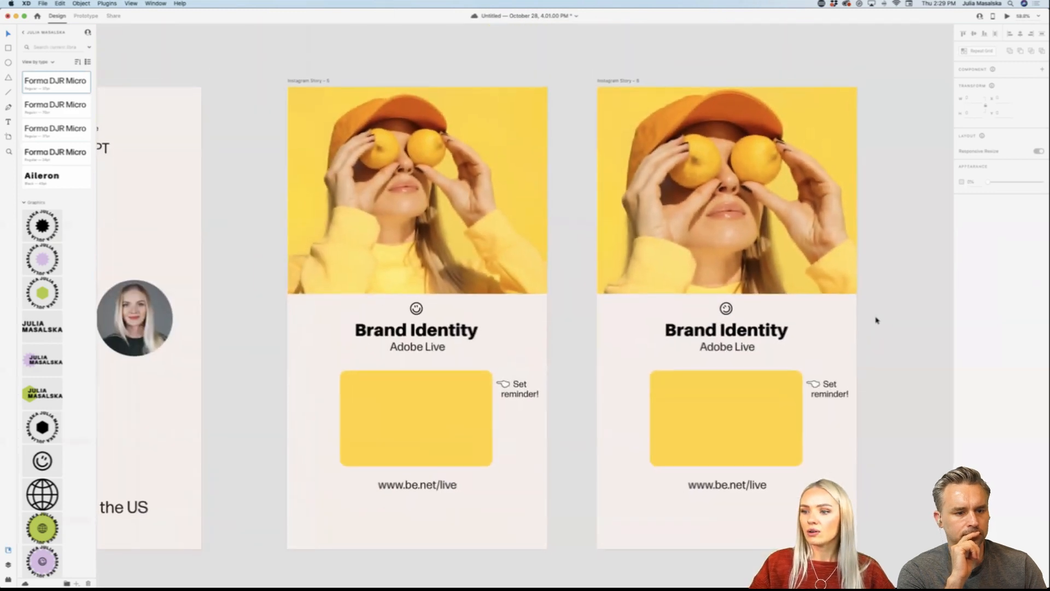
{"action": "scroll", "coordinate": [825, 352], "scroll_direction": "up", "scroll_amount": 3}
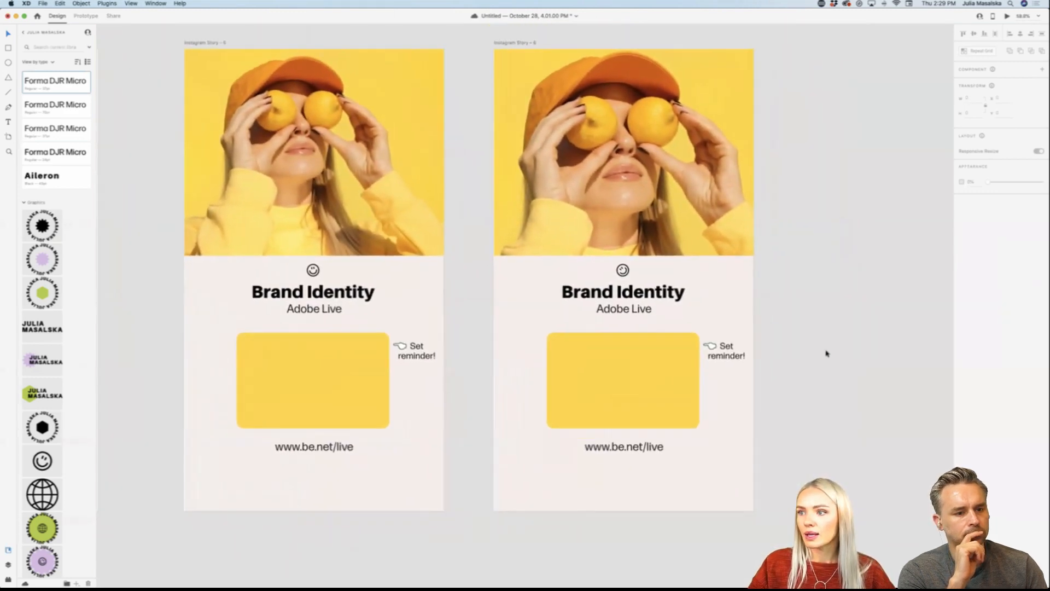
{"action": "scroll", "coordinate": [766, 358], "scroll_direction": "up", "scroll_amount": 5}
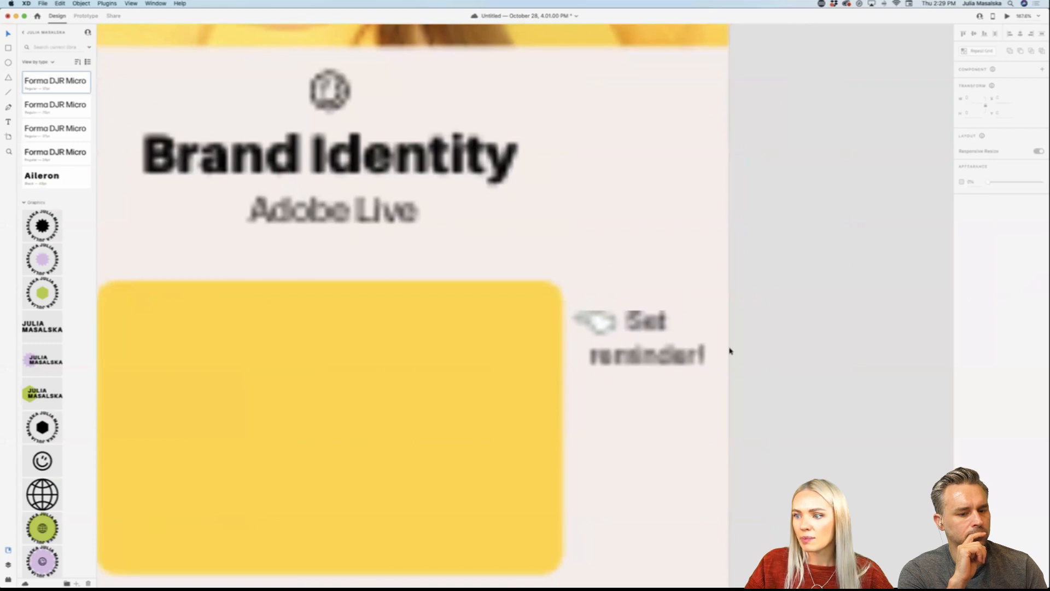
{"action": "left_click", "coordinate": [606, 331]}
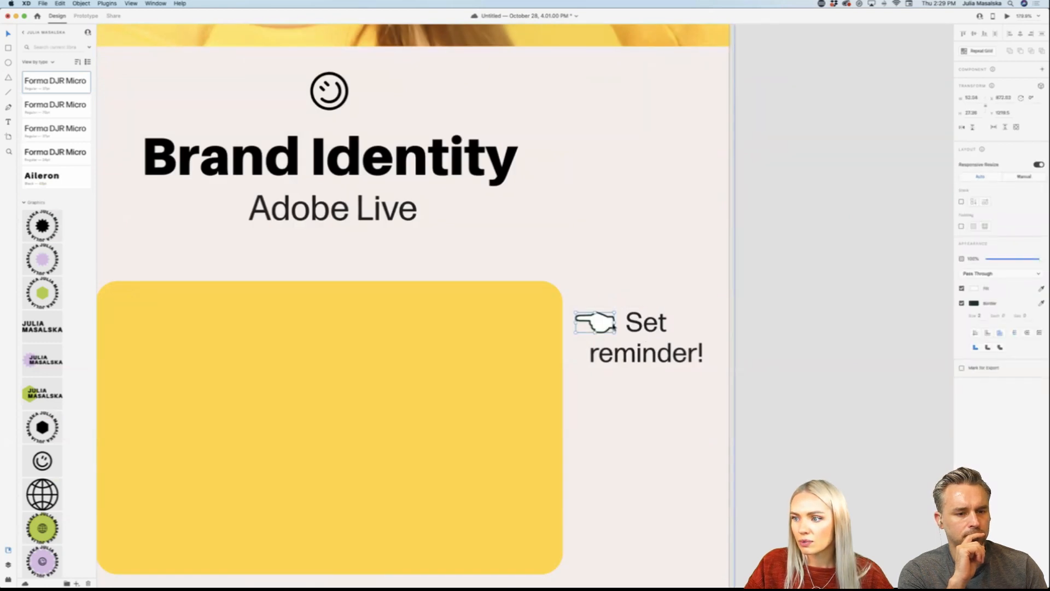
{"action": "left_click_drag", "start_coordinate": [610, 330], "coordinate": [617, 332]}
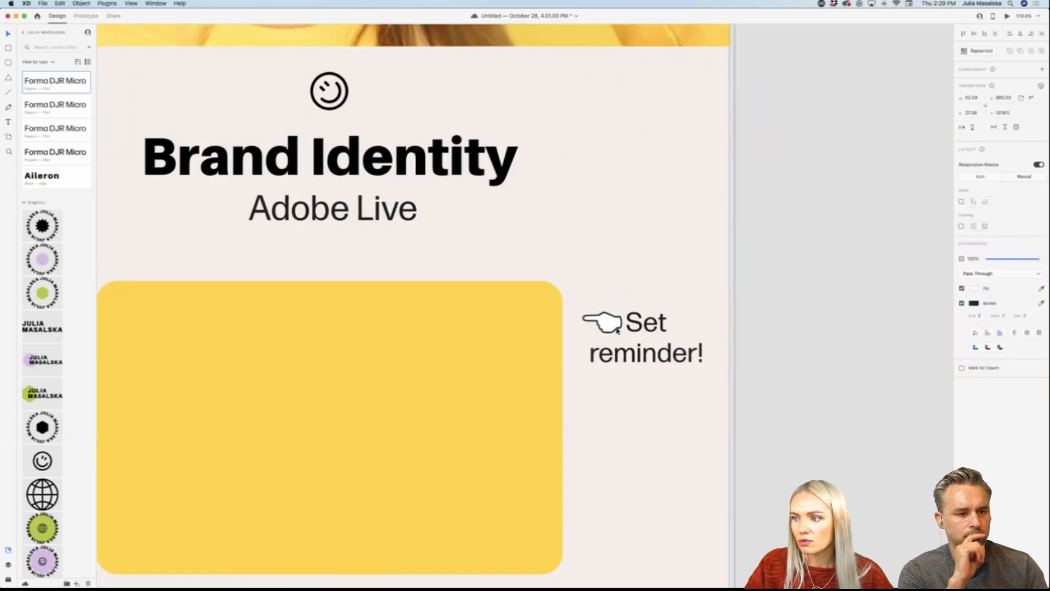
{"action": "left_click", "coordinate": [827, 347]}
Step: Connect the Instagram Story – 5 artboard to Instagram Story – 6 with a prototype link
{"action": "scroll", "coordinate": [828, 347], "scroll_direction": "down", "scroll_amount": 5}
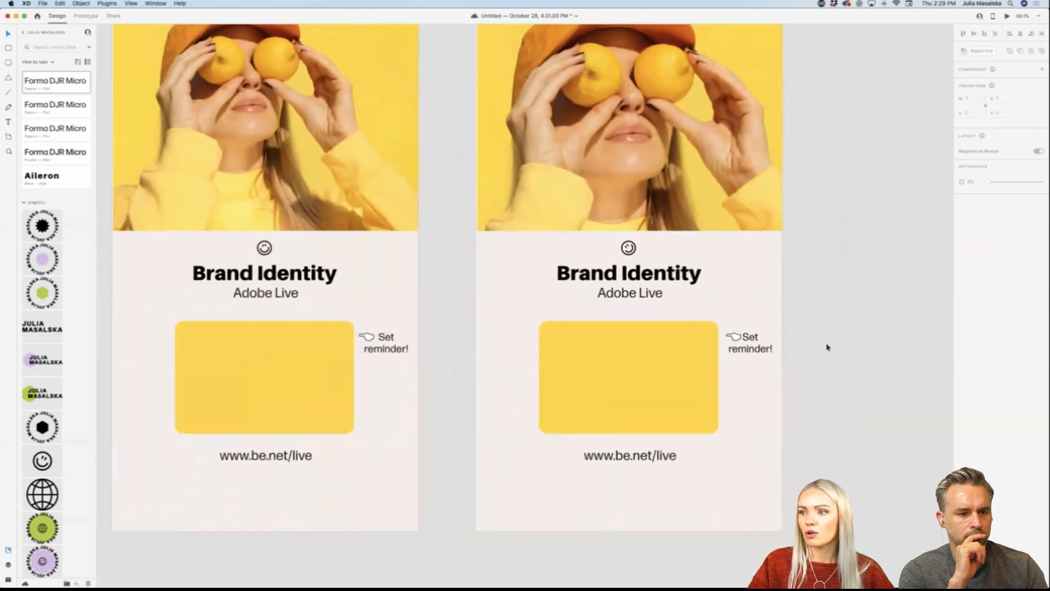
{"action": "scroll", "coordinate": [827, 347], "scroll_direction": "right", "scroll_amount": 2}
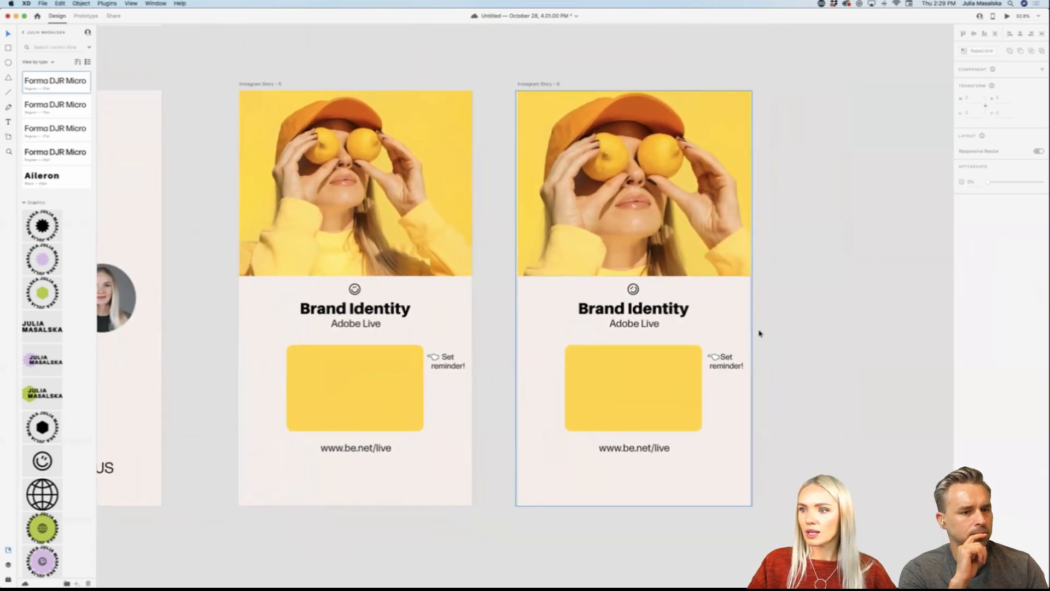
{"action": "scroll", "coordinate": [797, 354], "scroll_direction": "right", "scroll_amount": 3}
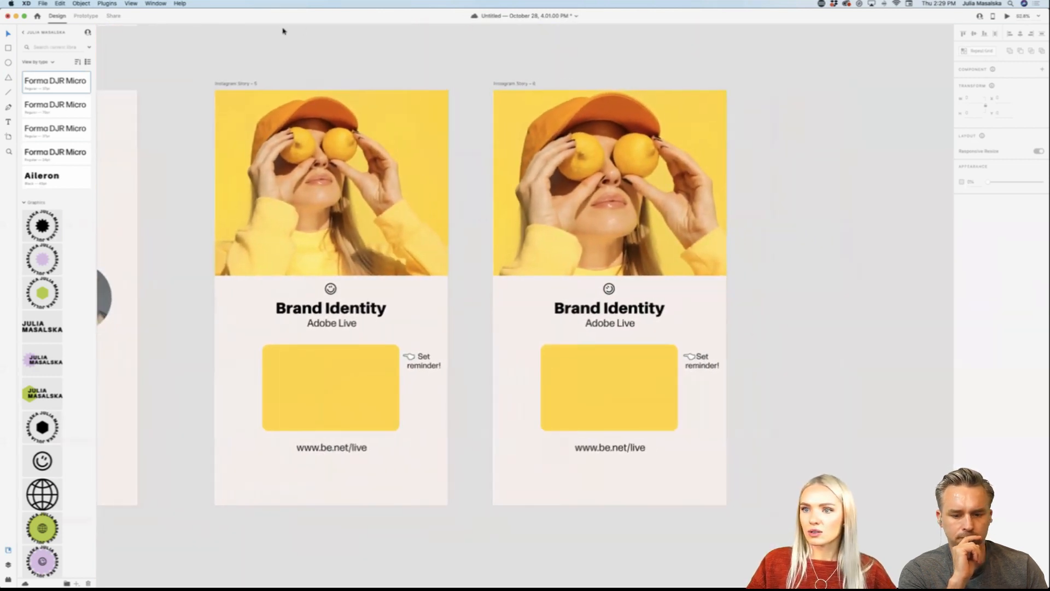
{"action": "left_click", "coordinate": [243, 87]}
{"action": "left_click", "coordinate": [86, 16]}
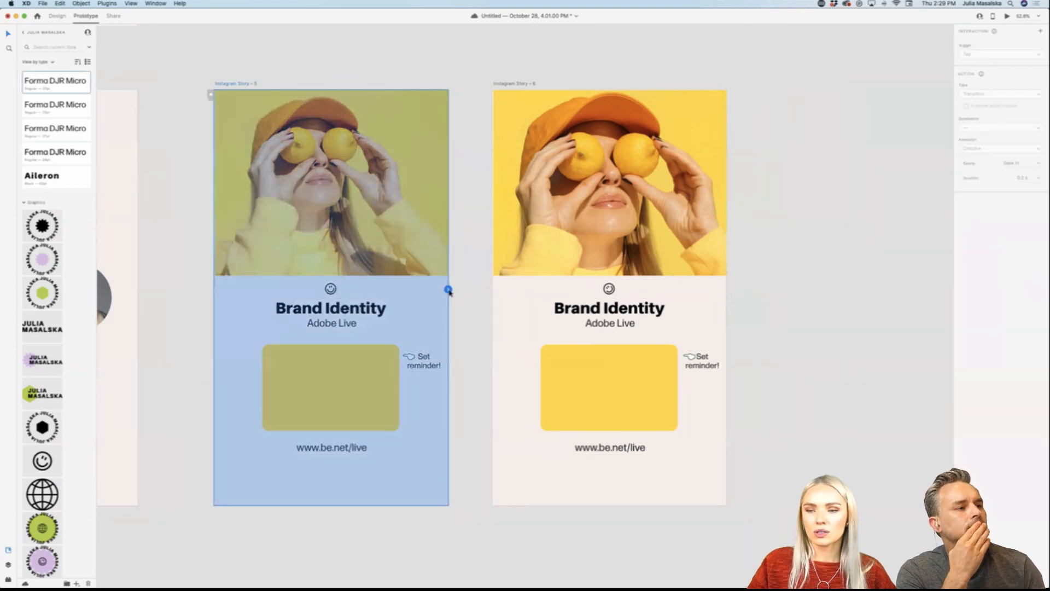
{"action": "left_click_drag", "start_coordinate": [449, 290], "coordinate": [627, 308]}
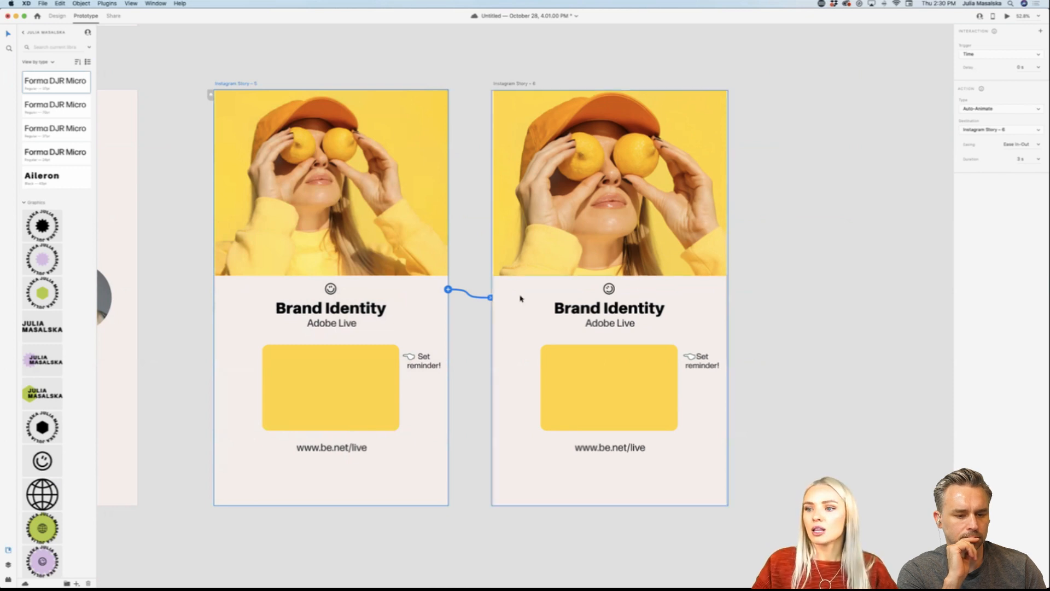
Step: Configure the link from Instagram Story – 5 with a Time trigger, Auto-Animate and a duration of 2 s
{"action": "left_click", "coordinate": [994, 54]}
{"action": "left_click", "coordinate": [994, 54]}
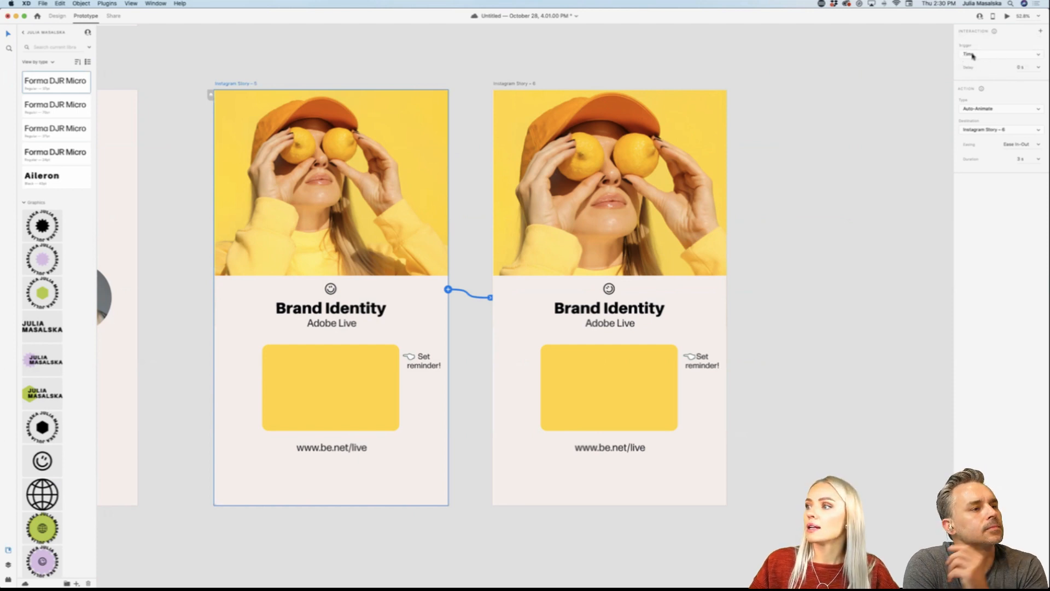
{"action": "left_click", "coordinate": [1026, 109]}
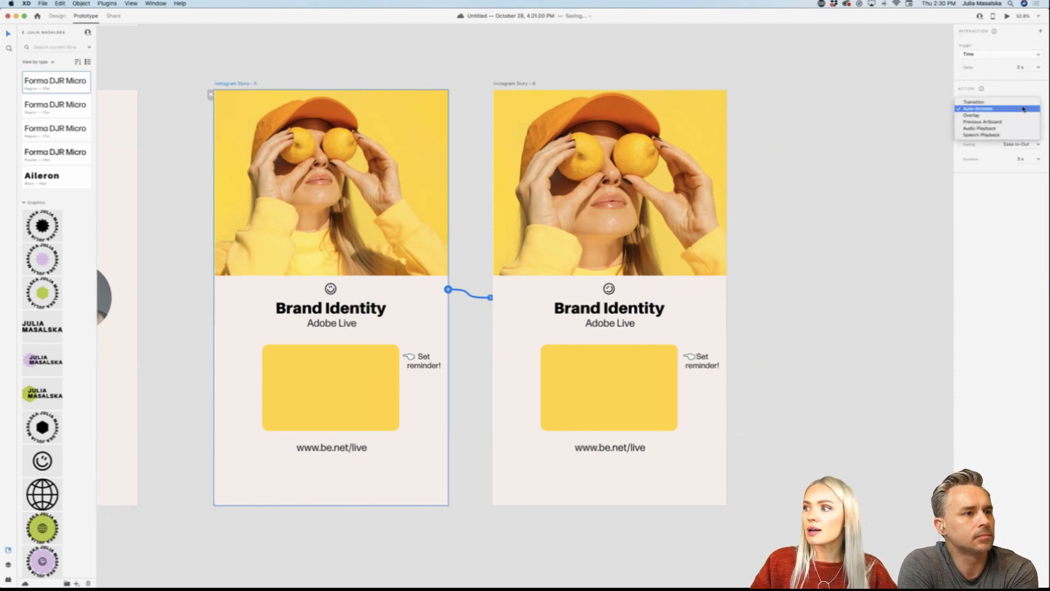
{"action": "left_click", "coordinate": [1023, 109]}
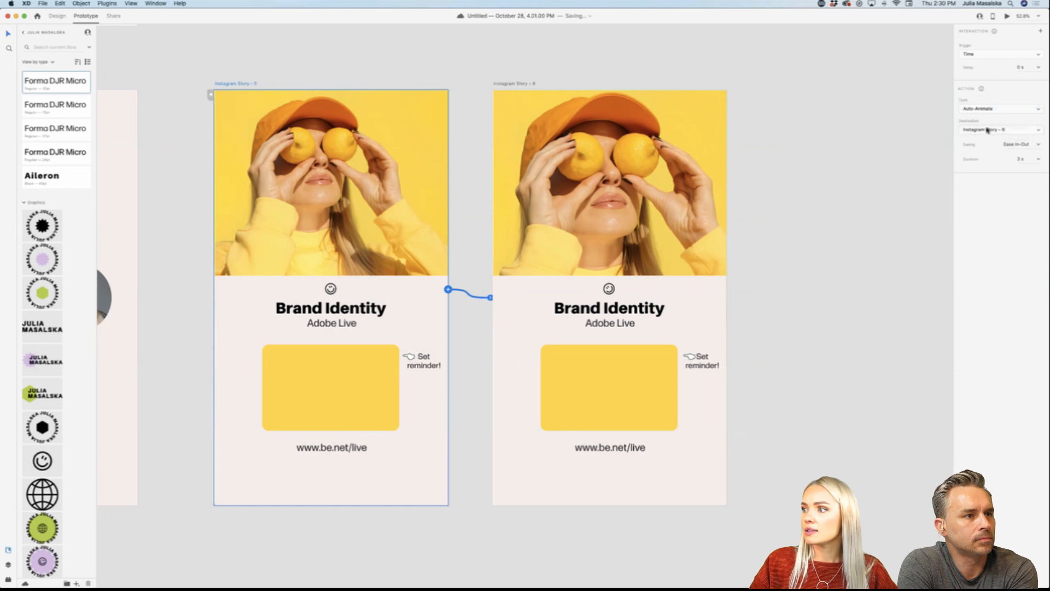
{"action": "left_click", "coordinate": [1020, 159]}
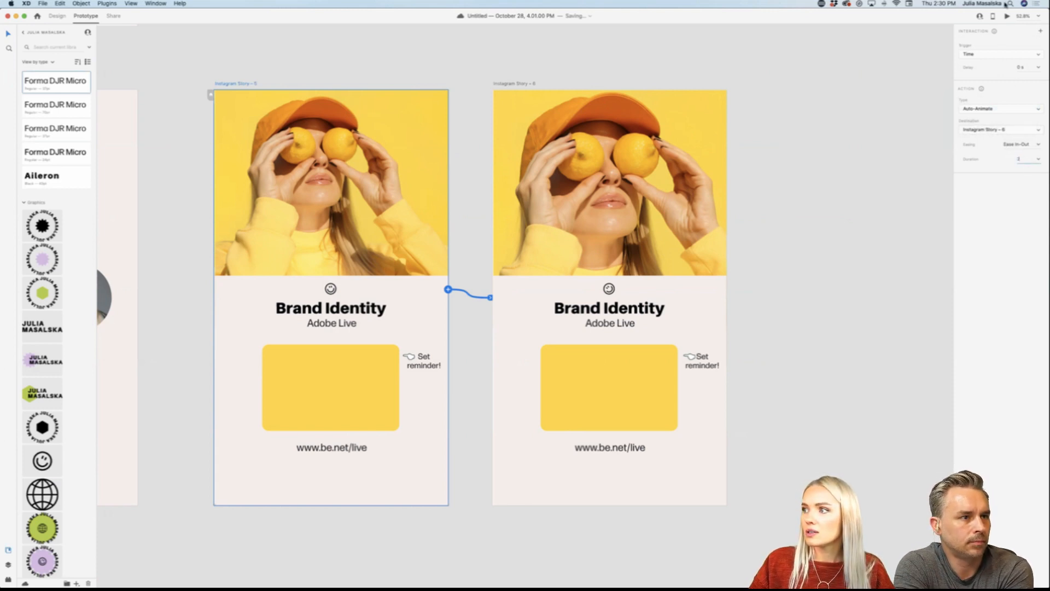
Step: Link Instagram Story – 6 back to Instagram Story – 5 and preview the looping animation
{"action": "left_click", "coordinate": [521, 85]}
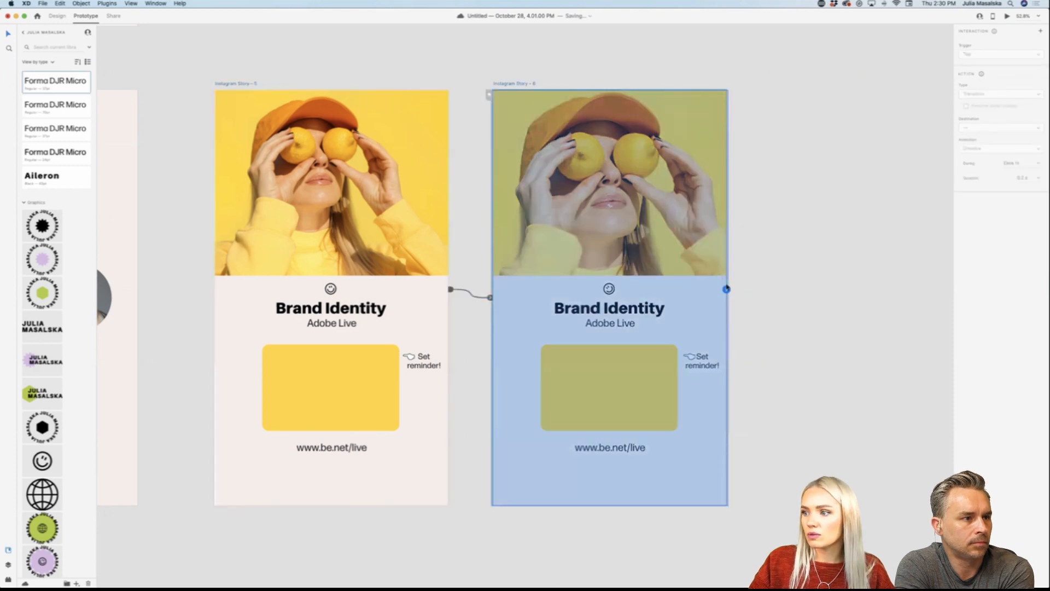
{"action": "left_click_drag", "start_coordinate": [726, 289], "coordinate": [383, 249]}
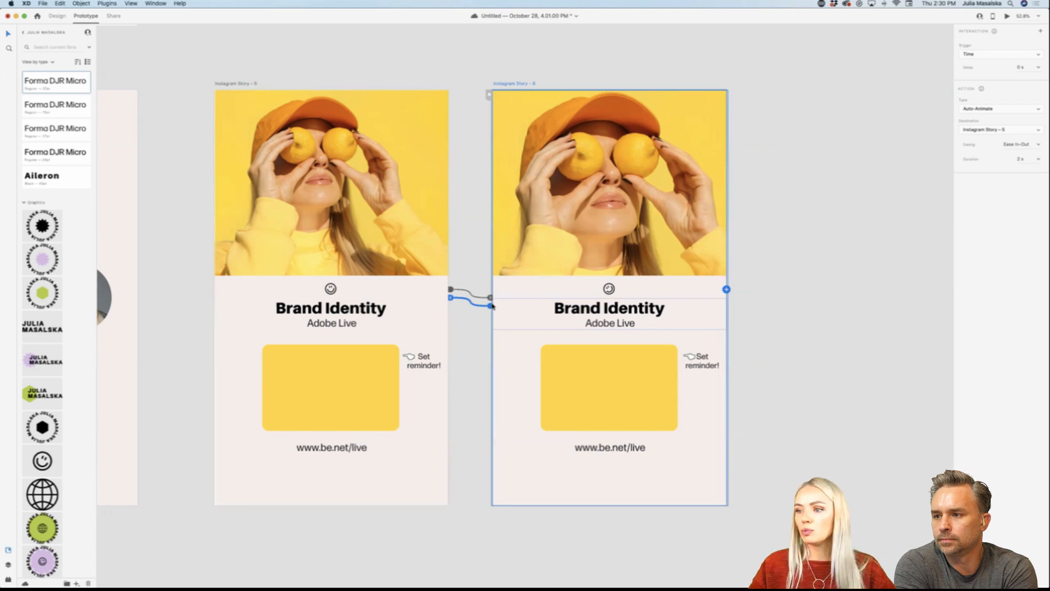
{"action": "left_click", "coordinate": [1006, 17]}
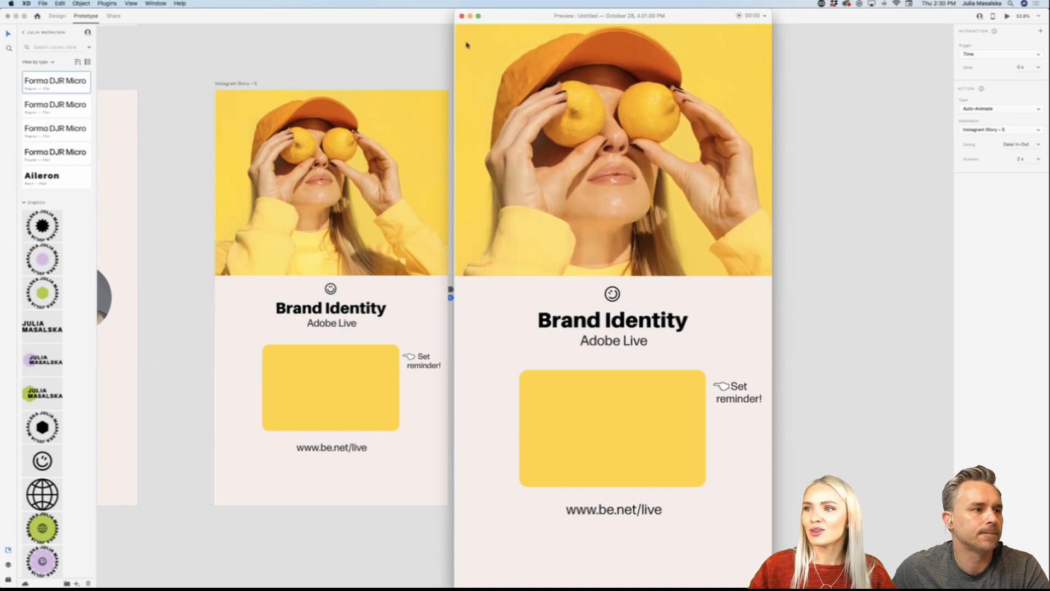
{"action": "left_click", "coordinate": [461, 16]}
{"action": "left_click", "coordinate": [781, 257]}
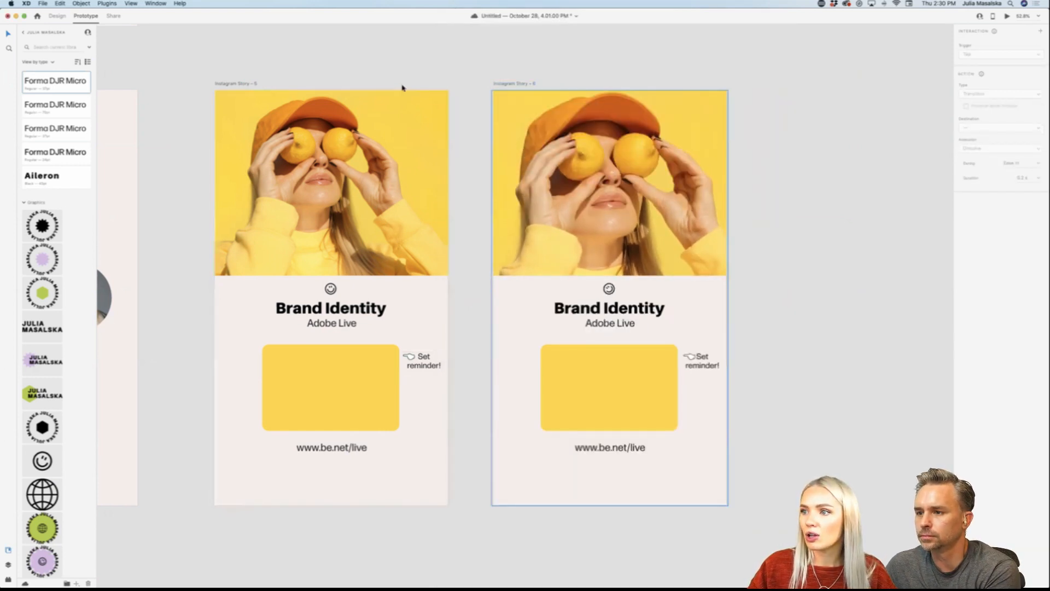
Step: Set the duration of the Instagram Story – 5 to Story – 6 animation to 5 s and preview the slower loop
{"action": "left_click", "coordinate": [232, 83]}
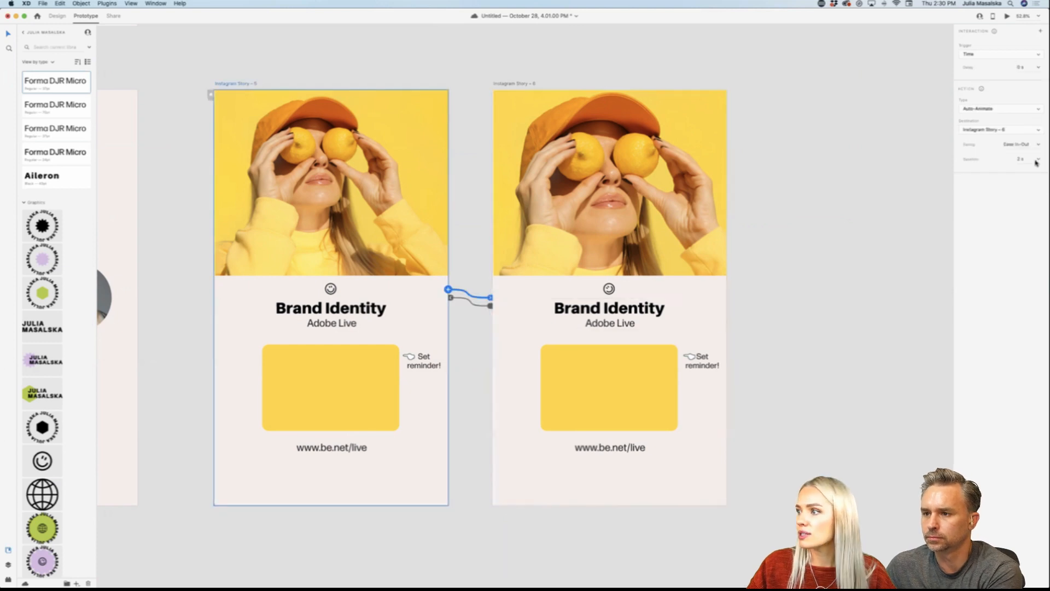
{"action": "left_click", "coordinate": [1015, 160]}
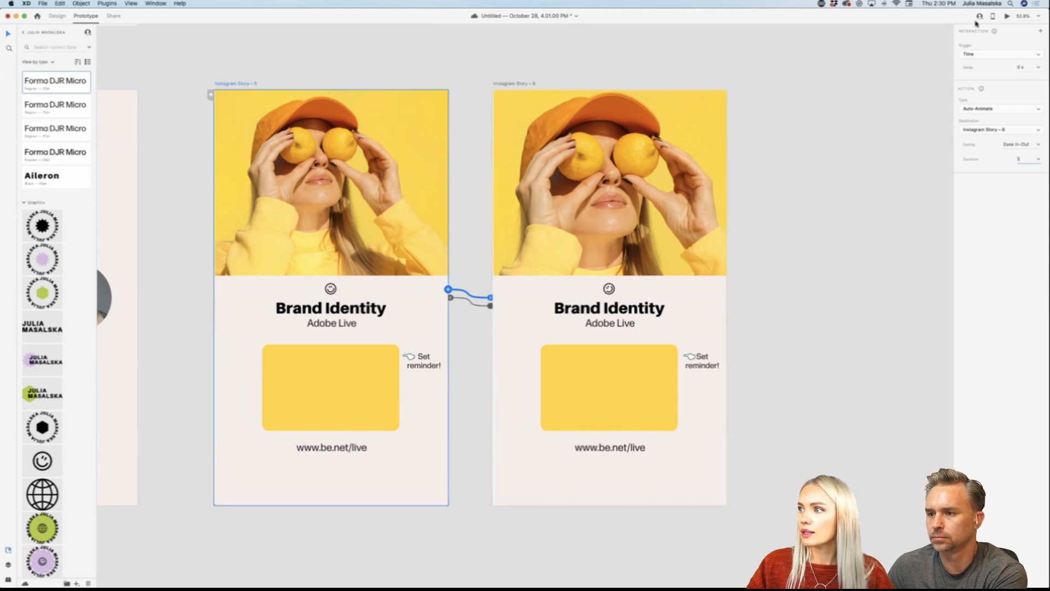
{"action": "left_click", "coordinate": [1006, 18]}
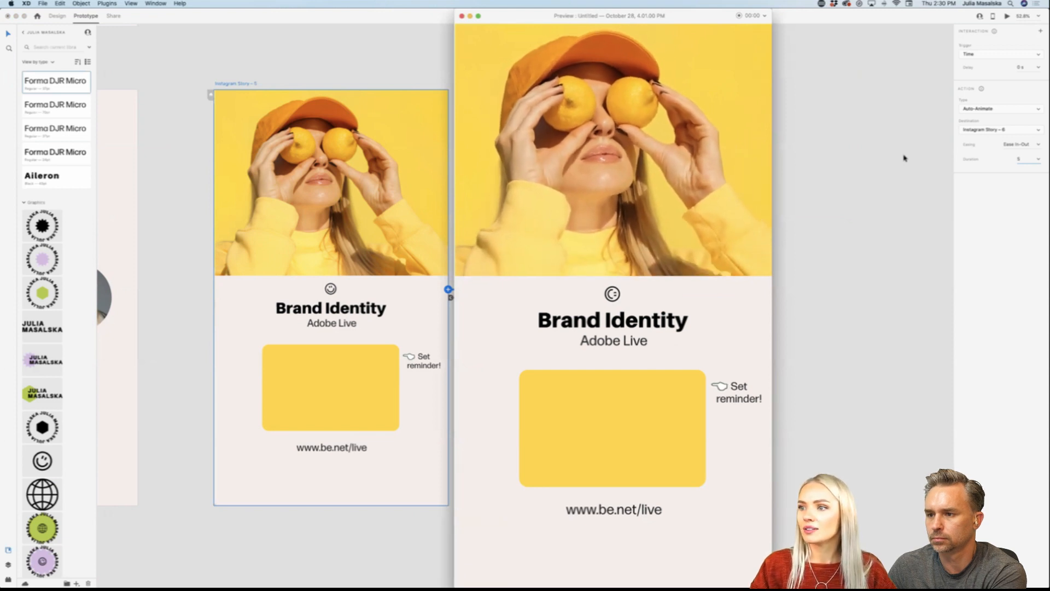
{"action": "left_click", "coordinate": [462, 17]}
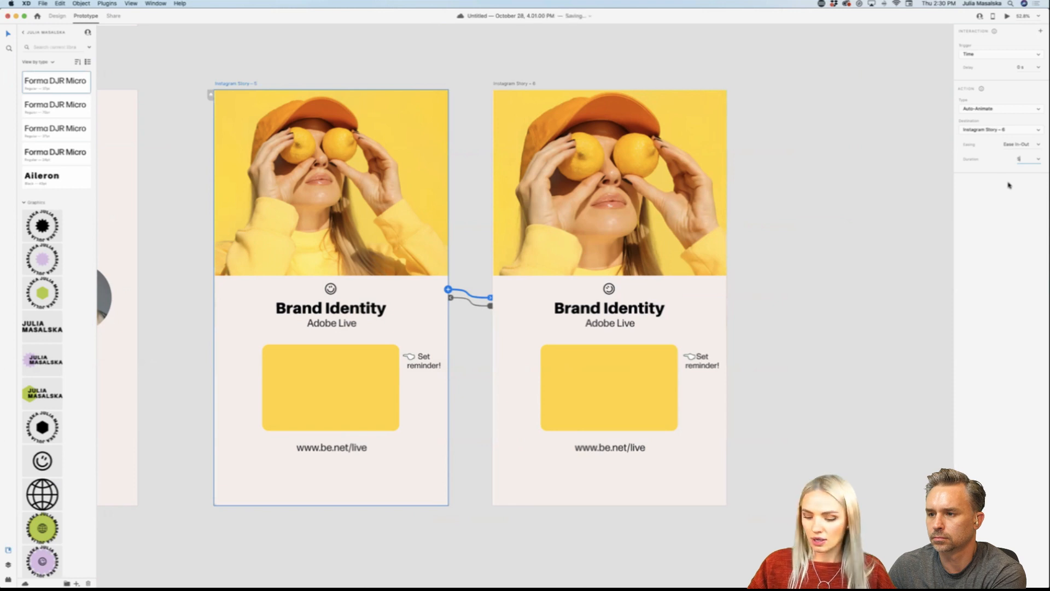
{"action": "key", "text": "Return"}
{"action": "left_click", "coordinate": [1006, 17]}
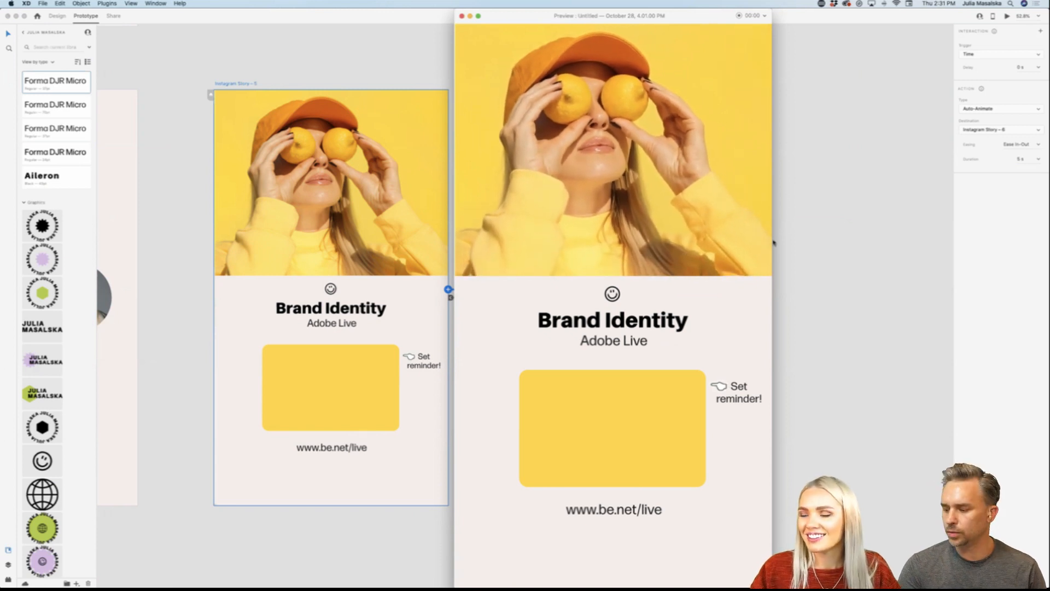
{"action": "left_click_drag", "start_coordinate": [492, 17], "coordinate": [467, 17]}
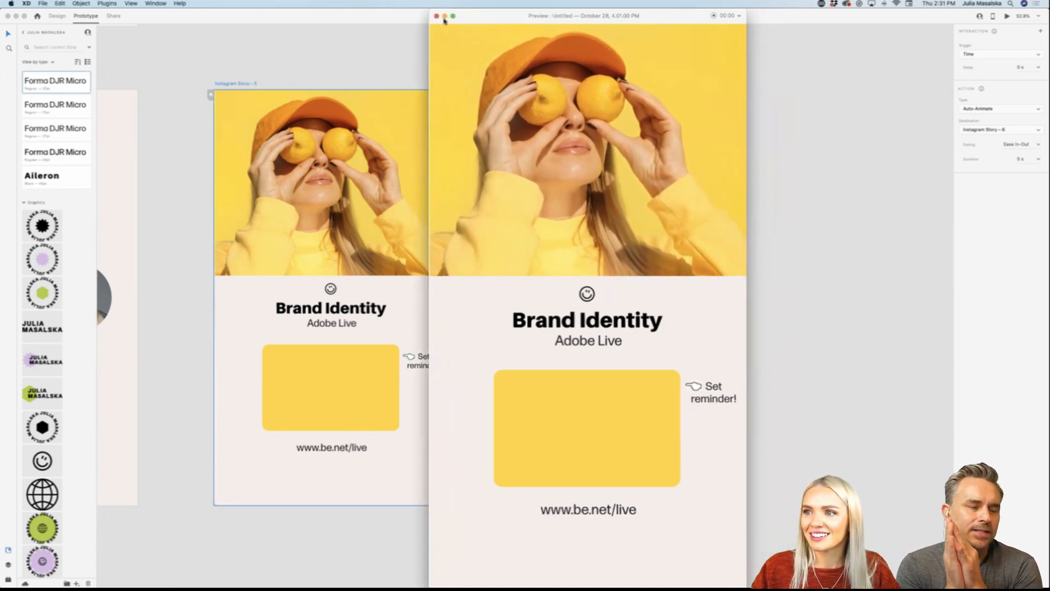
{"action": "left_click", "coordinate": [436, 16]}
{"action": "left_click", "coordinate": [862, 270]}
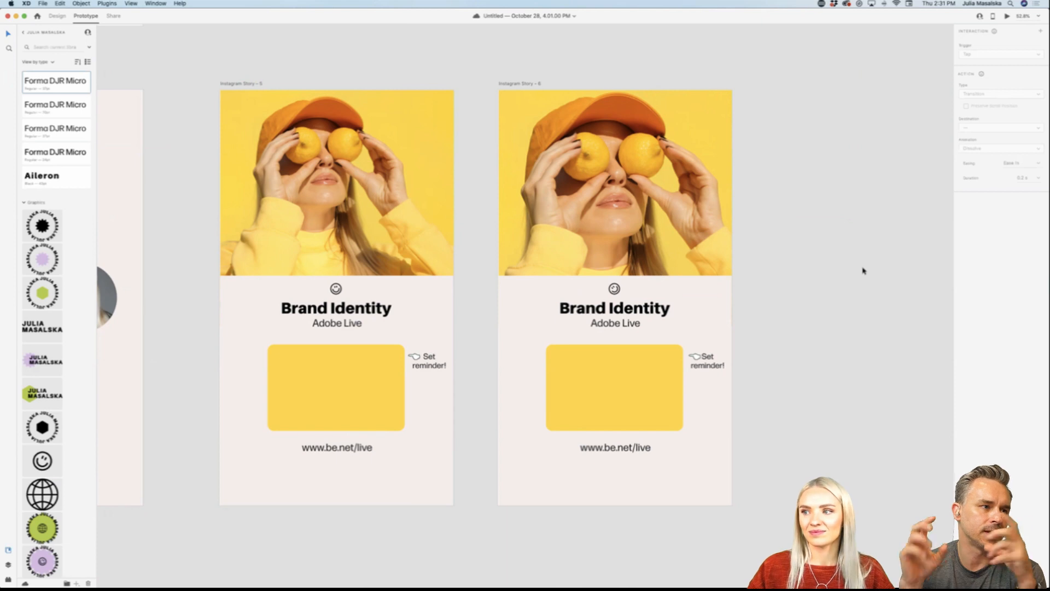
{"action": "scroll", "coordinate": [862, 271], "scroll_direction": "right", "scroll_amount": 3}
{"action": "scroll", "coordinate": [863, 271], "scroll_direction": "up", "scroll_amount": 1}
{"action": "scroll", "coordinate": [863, 271], "scroll_direction": "down", "scroll_amount": 3}
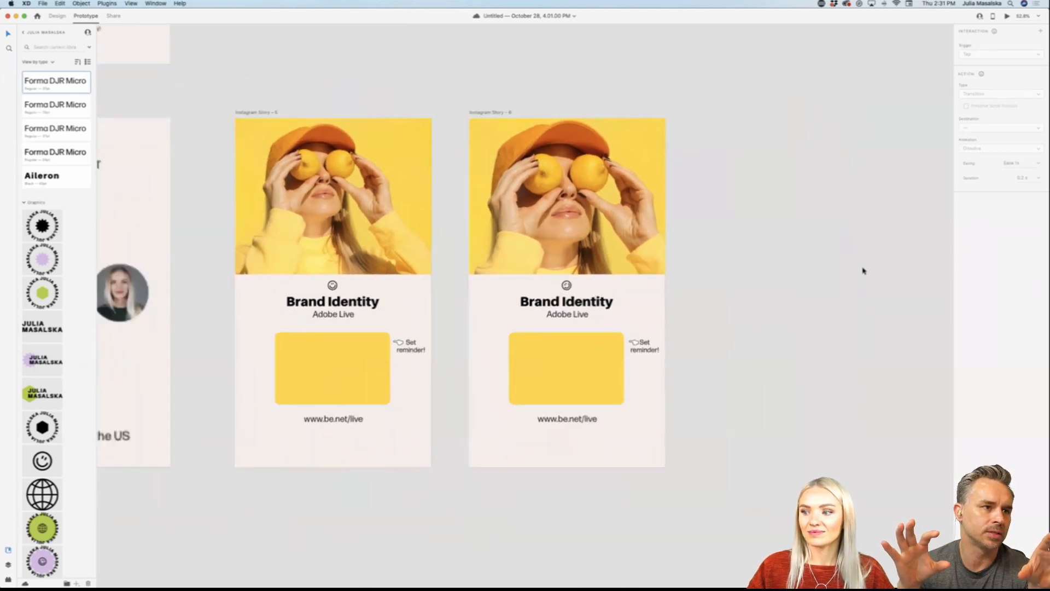
{"action": "scroll", "coordinate": [863, 271], "scroll_direction": "right", "scroll_amount": 2}
{"action": "scroll", "coordinate": [863, 270], "scroll_direction": "down", "scroll_amount": 4}
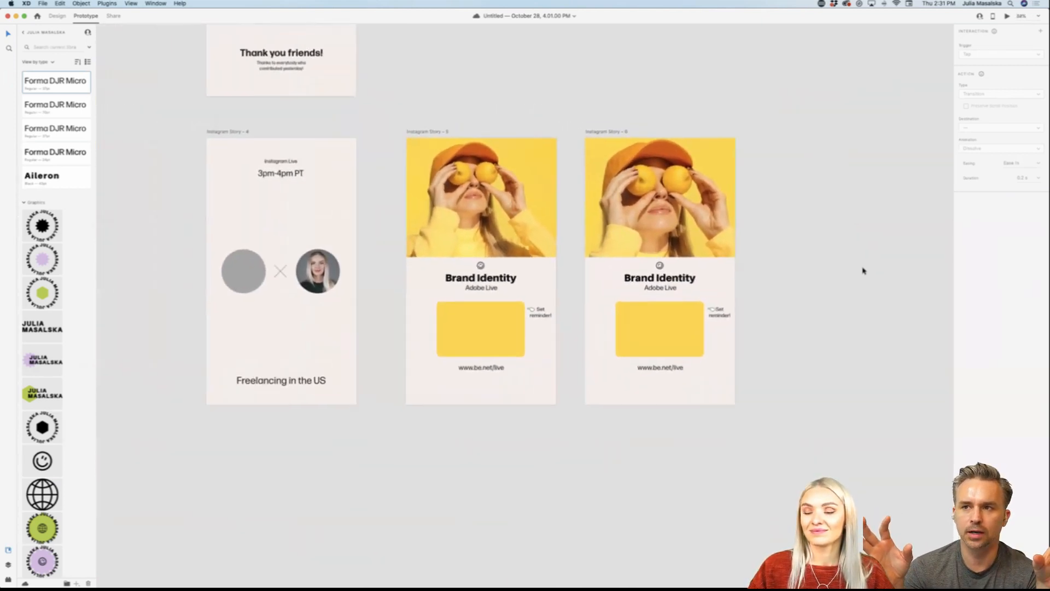
{"action": "scroll", "coordinate": [863, 270], "scroll_direction": "down", "scroll_amount": 3}
{"action": "scroll", "coordinate": [863, 271], "scroll_direction": "left", "scroll_amount": 2}
{"action": "scroll", "coordinate": [863, 271], "scroll_direction": "down", "scroll_amount": 2}
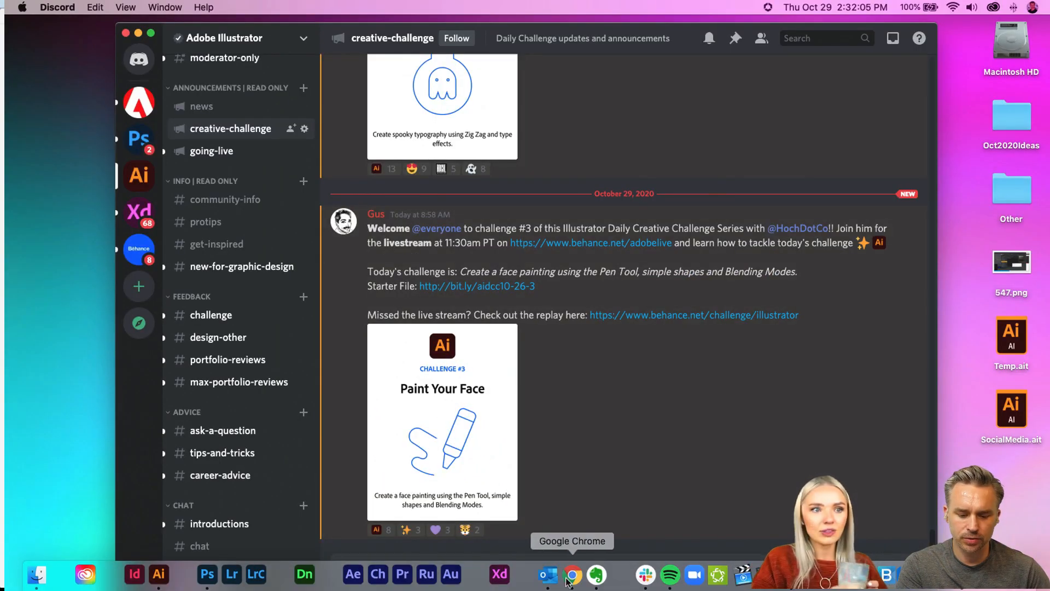
Step: Switch to Chrome and review the Illustrator Daily Creative Challenge page, the Paint Your Face video and its Challenge3_BlendingModes starter file
{"action": "left_click", "coordinate": [571, 573]}
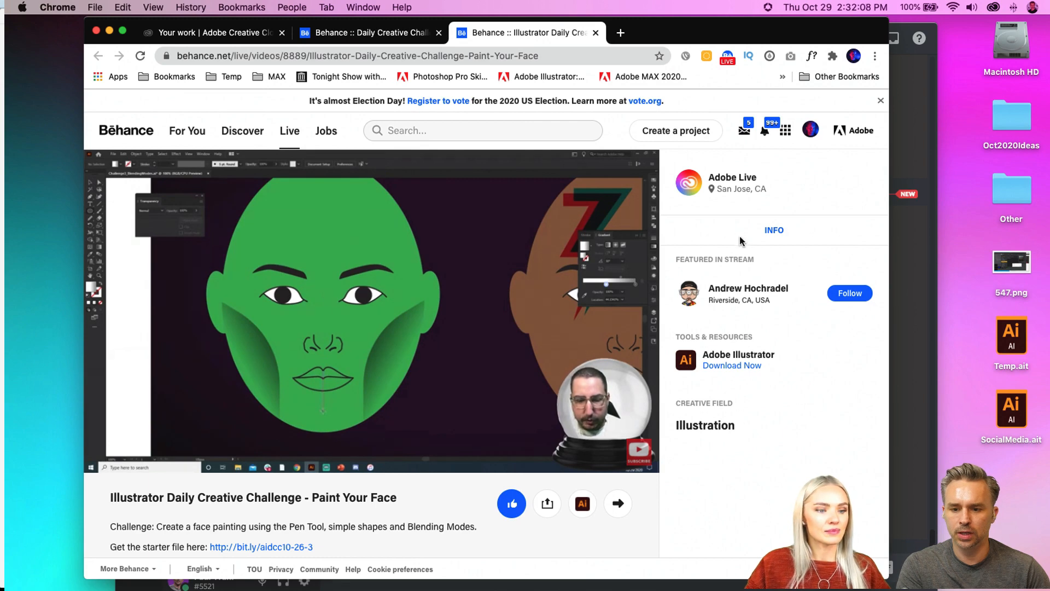
{"action": "left_click", "coordinate": [377, 32]}
{"action": "scroll", "coordinate": [544, 270], "scroll_direction": "up", "scroll_amount": 5}
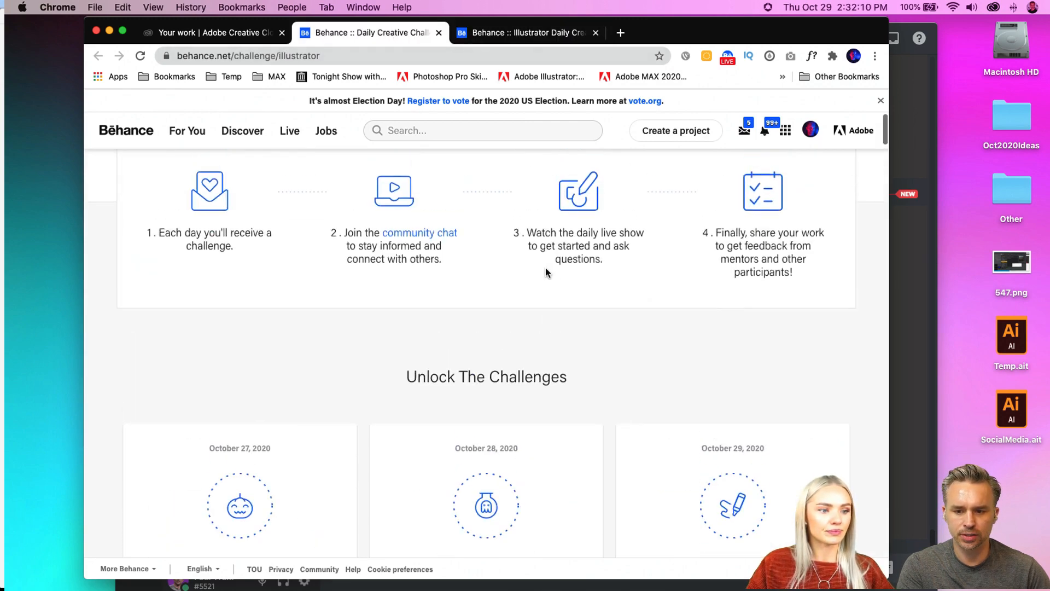
{"action": "scroll", "coordinate": [545, 271], "scroll_direction": "down", "scroll_amount": 5}
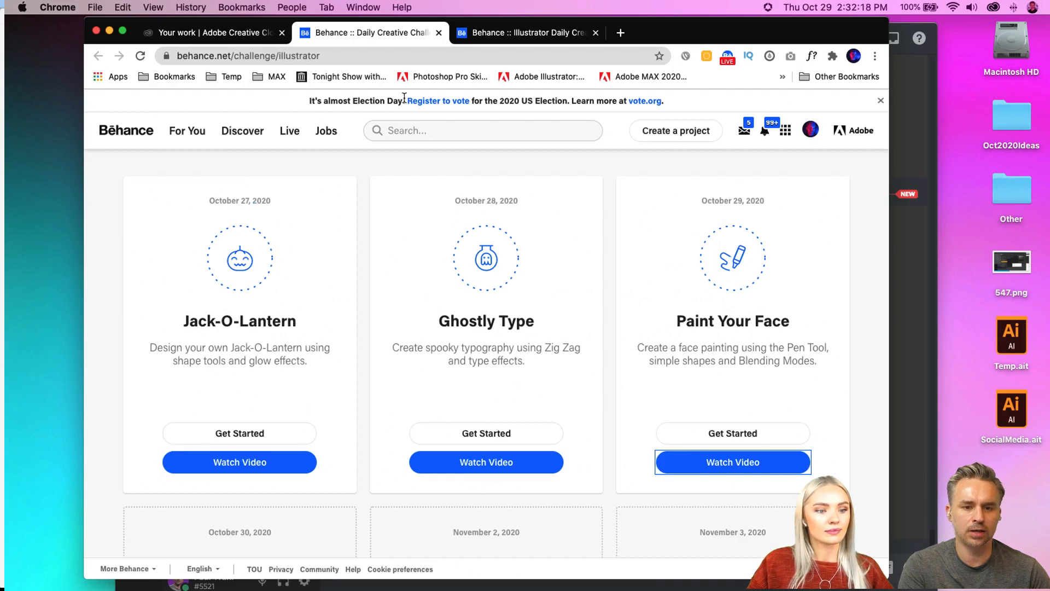
{"action": "left_click", "coordinate": [529, 34]}
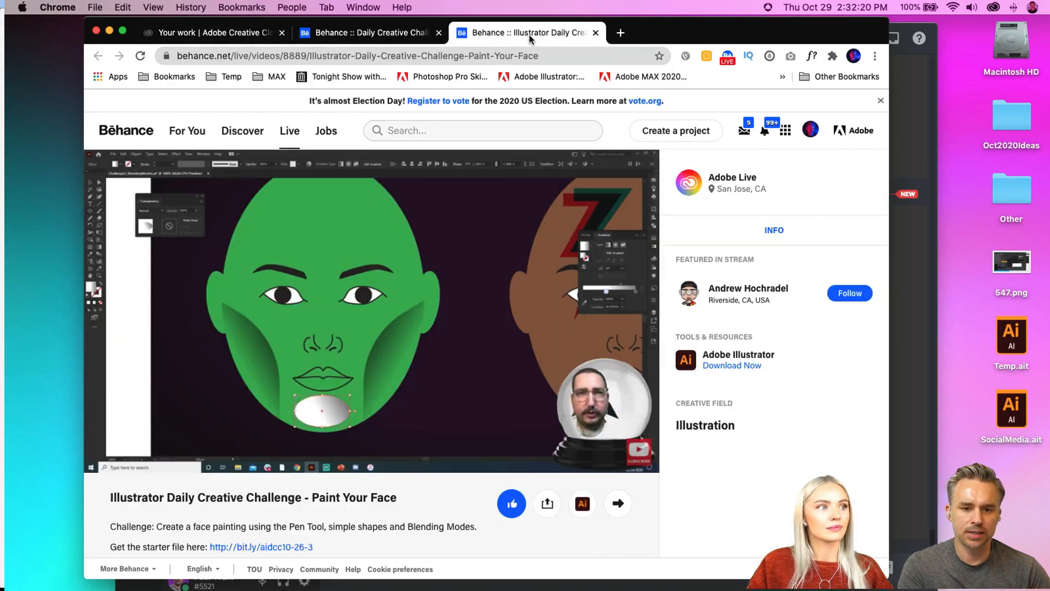
{"action": "left_click", "coordinate": [200, 39]}
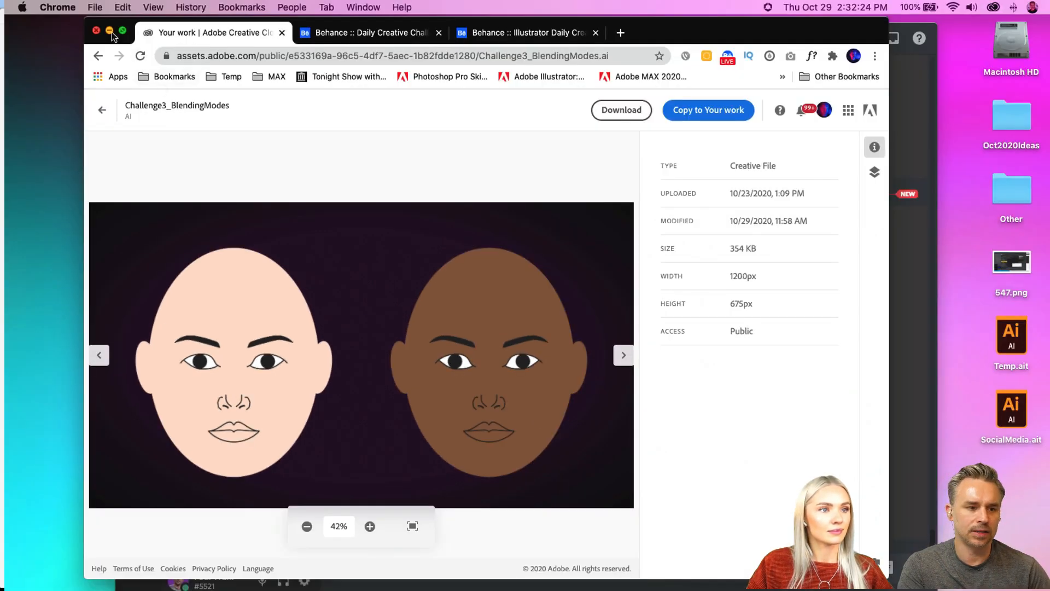
Step: Minimize the browser to return to Discord and open the Adobe Illustrator server's challenge feedback channel
{"action": "left_click", "coordinate": [110, 36]}
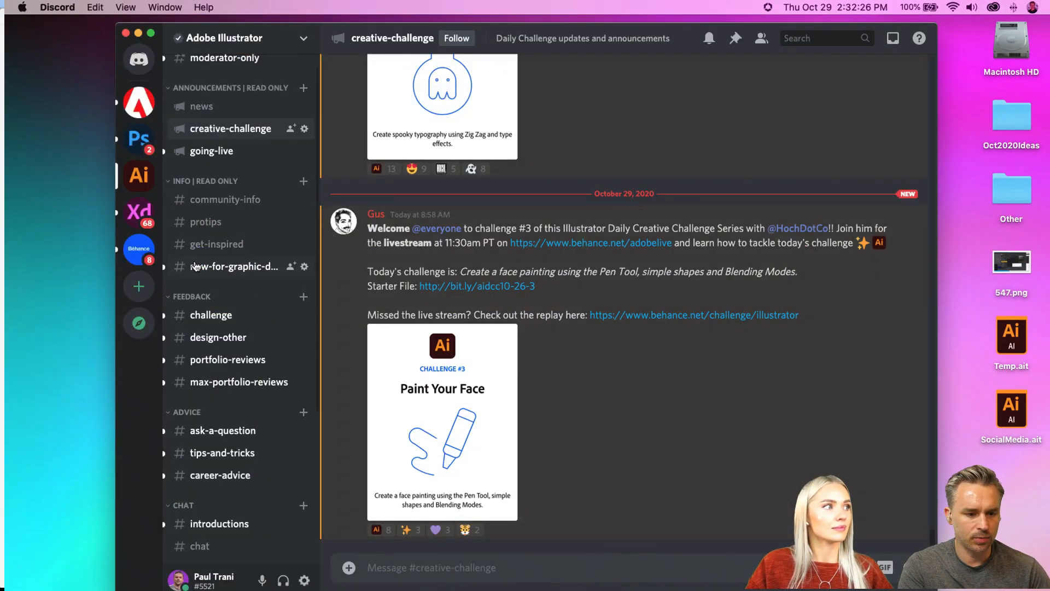
{"action": "left_click", "coordinate": [208, 316]}
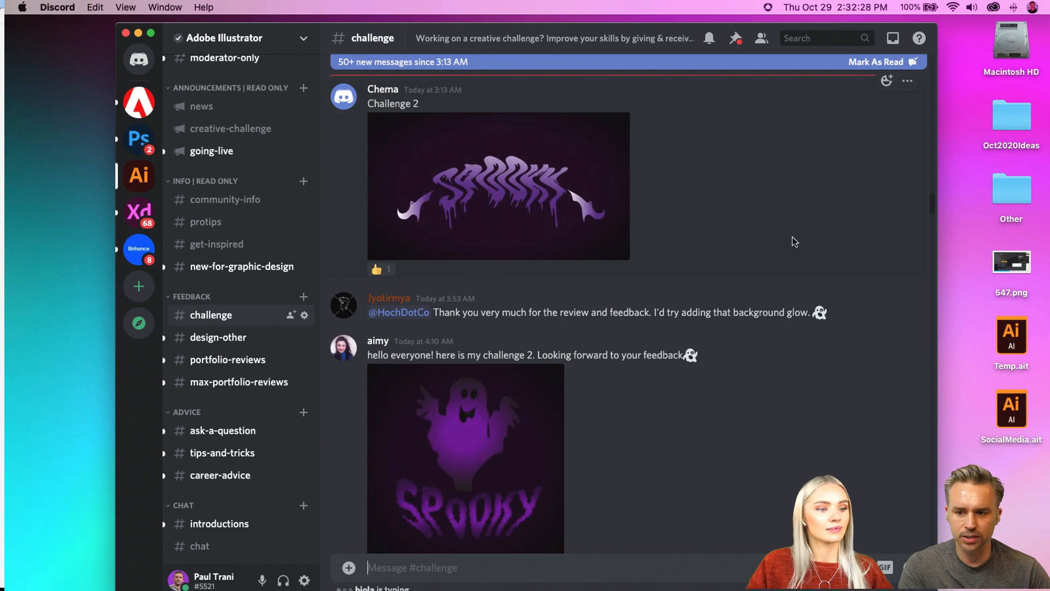
Step: Go to the newest posts in the challenge channel and view the glowing Day 1 pumpkin submission enlarged
{"action": "scroll", "coordinate": [793, 246], "scroll_direction": "down", "scroll_amount": 20}
{"action": "scroll", "coordinate": [863, 294], "scroll_direction": "down", "scroll_amount": 20}
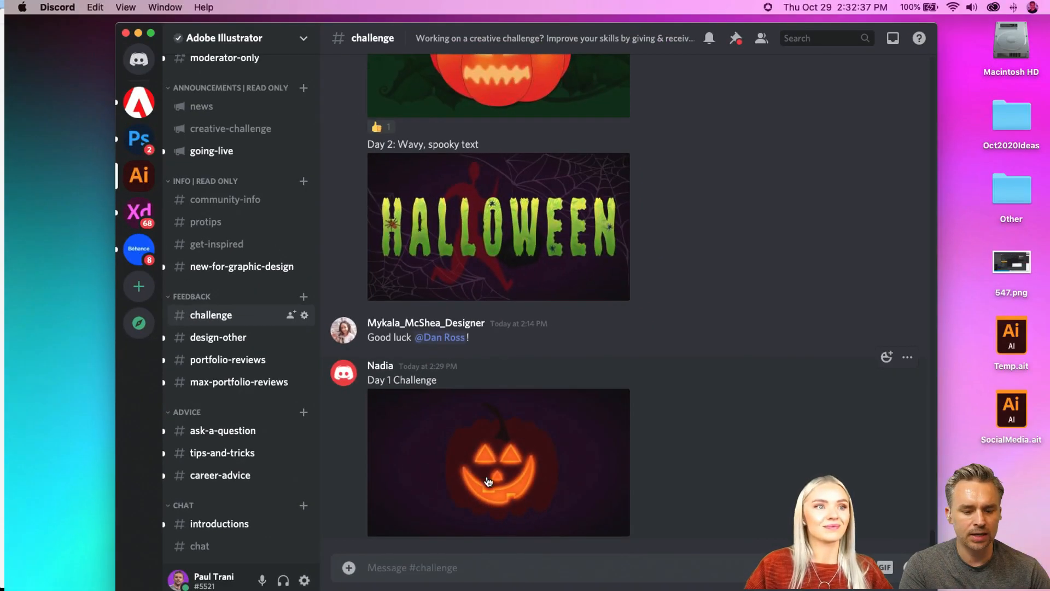
{"action": "left_click", "coordinate": [511, 513]}
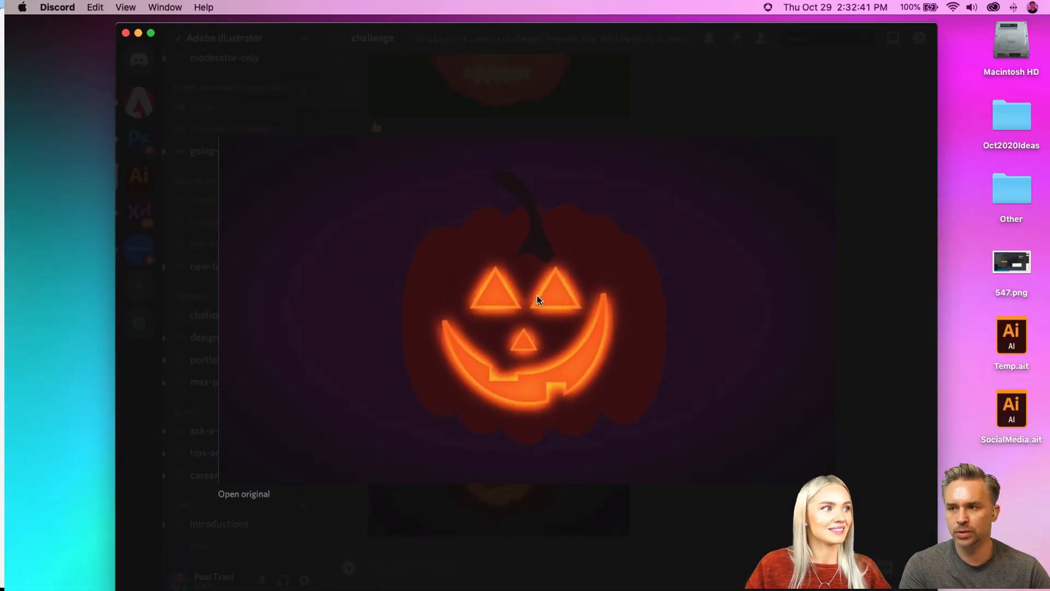
{"action": "left_click", "coordinate": [553, 70]}
Step: Find the Day 2 wavy text post with the green HALLOWEEN lettering and view its artwork enlarged
{"action": "scroll", "coordinate": [531, 246], "scroll_direction": "up", "scroll_amount": 3}
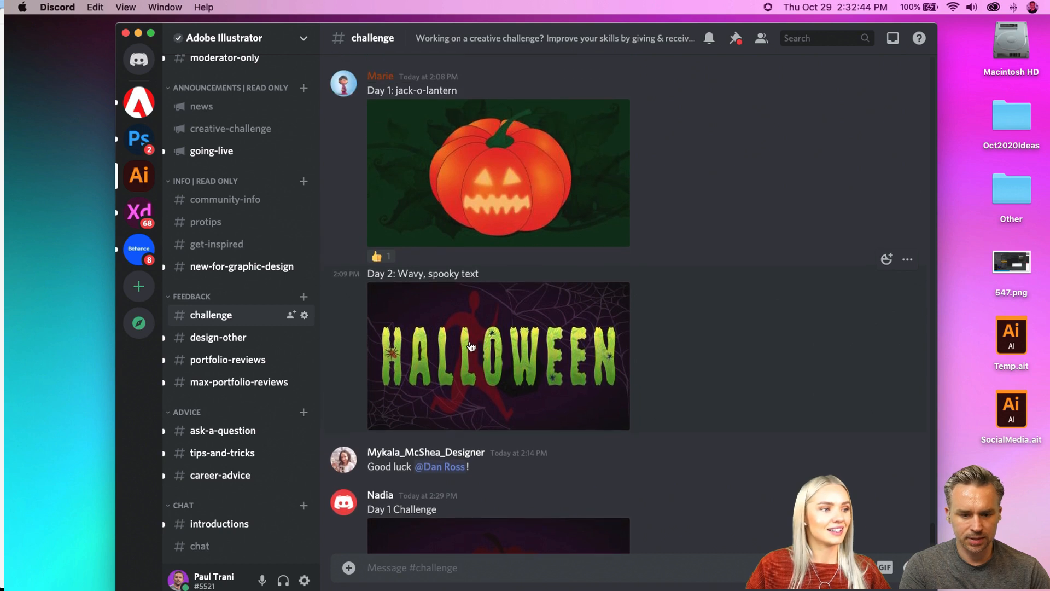
{"action": "scroll", "coordinate": [471, 346], "scroll_direction": "up", "scroll_amount": 2}
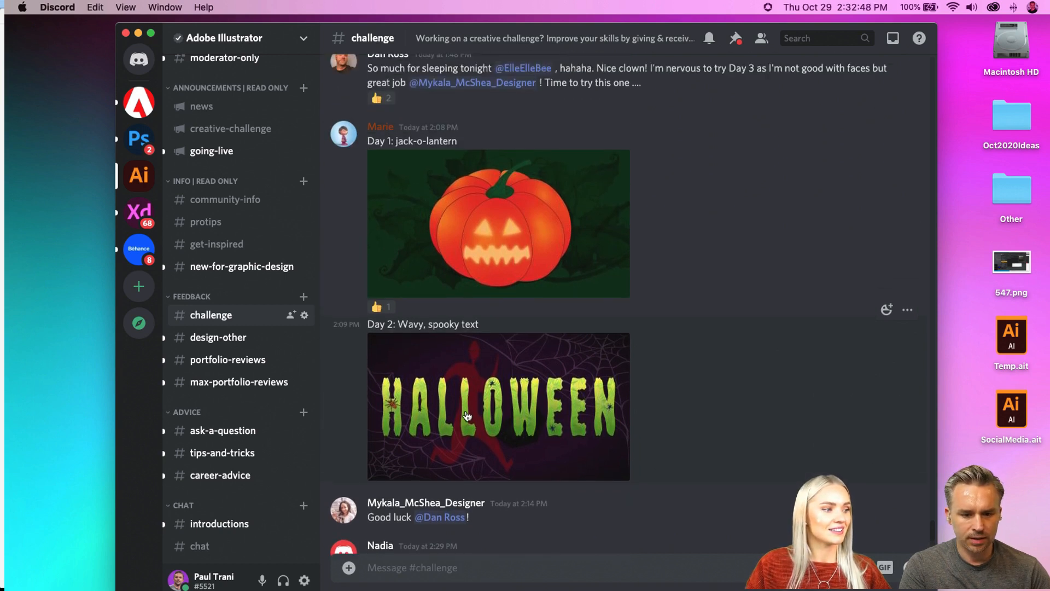
{"action": "left_click", "coordinate": [468, 416]}
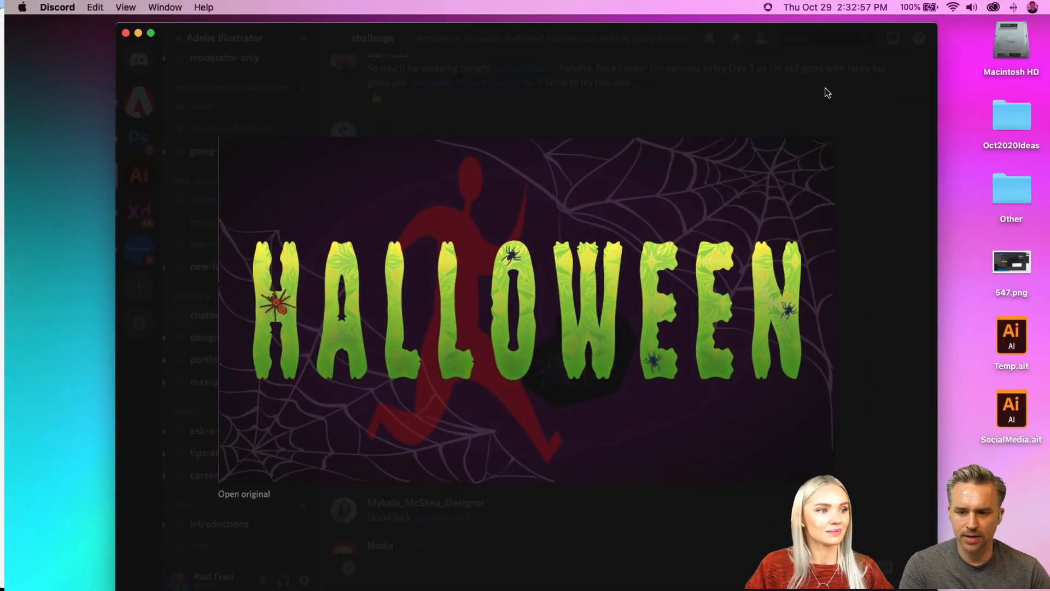
{"action": "left_click", "coordinate": [824, 88]}
Step: React to the Day 1 jack-o-lantern post with the plain face emoji from the Adobe Illustrator server
{"action": "scroll", "coordinate": [714, 214], "scroll_direction": "up", "scroll_amount": 3}
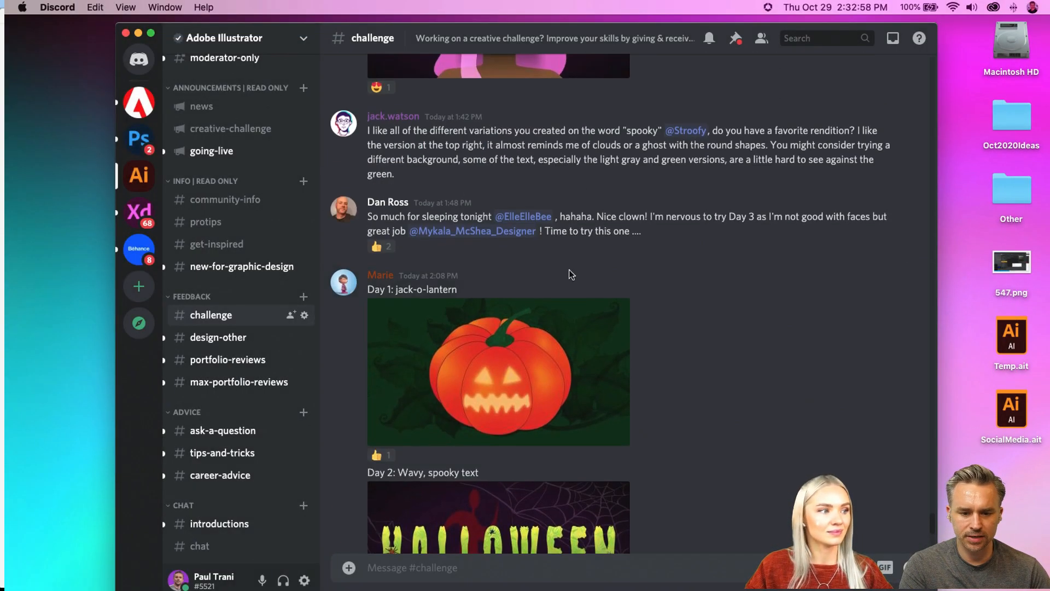
{"action": "left_click", "coordinate": [887, 266]}
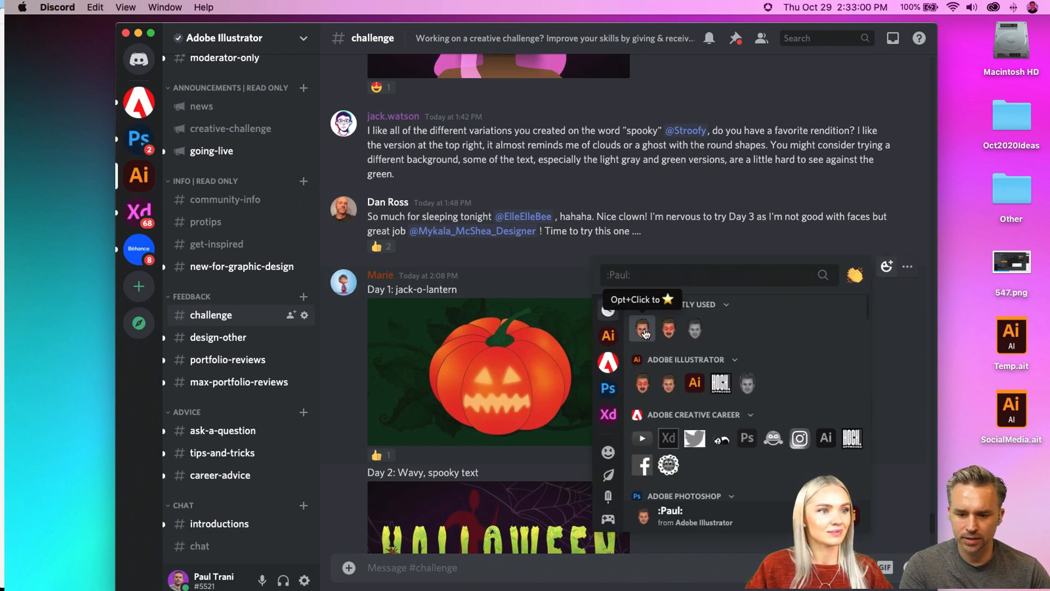
{"action": "left_click", "coordinate": [642, 328]}
Step: Find the "Blending modes?" post and examine its pink-haired portrait enlarged
{"action": "scroll", "coordinate": [641, 201], "scroll_direction": "up", "scroll_amount": 5}
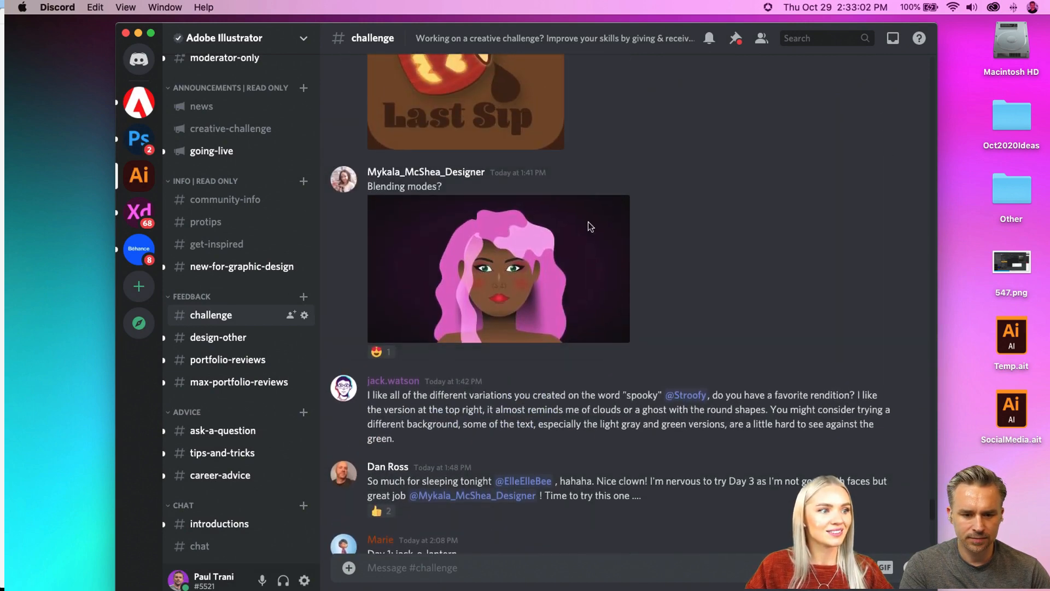
{"action": "left_click", "coordinate": [585, 225]}
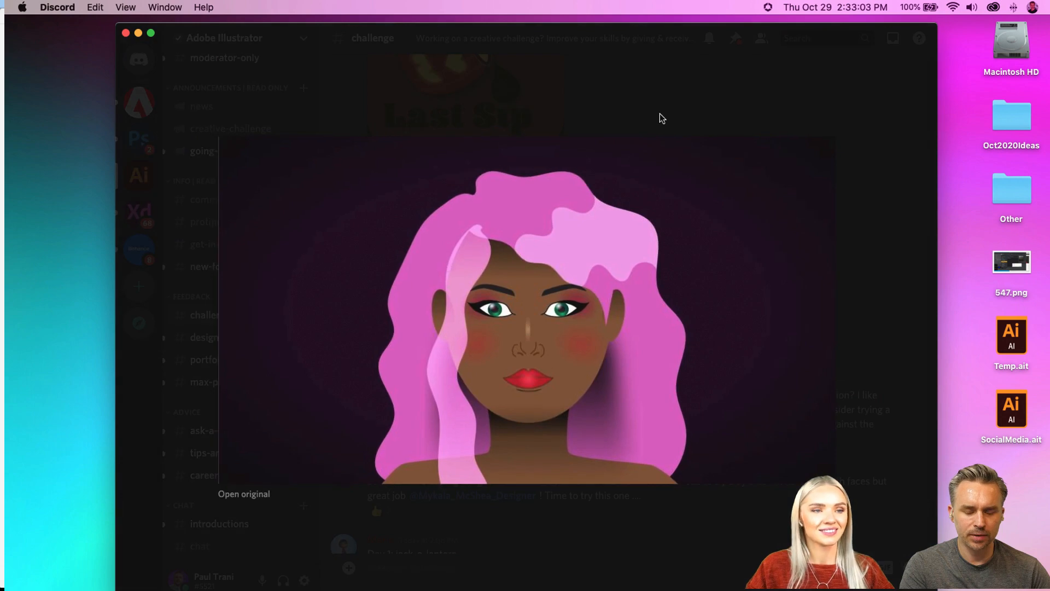
{"action": "left_click", "coordinate": [884, 115]}
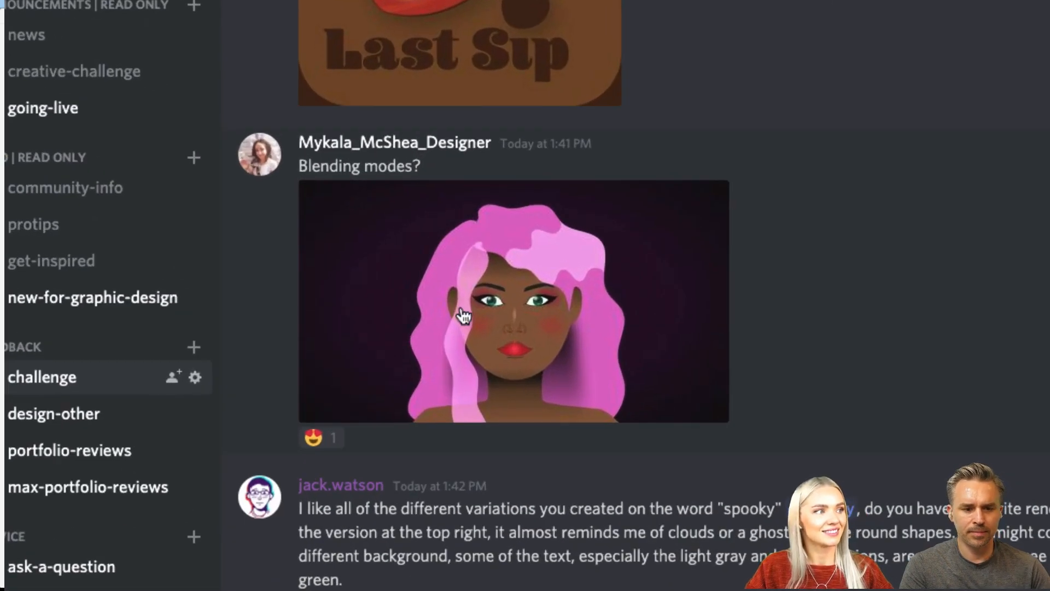
{"action": "left_click", "coordinate": [462, 312]}
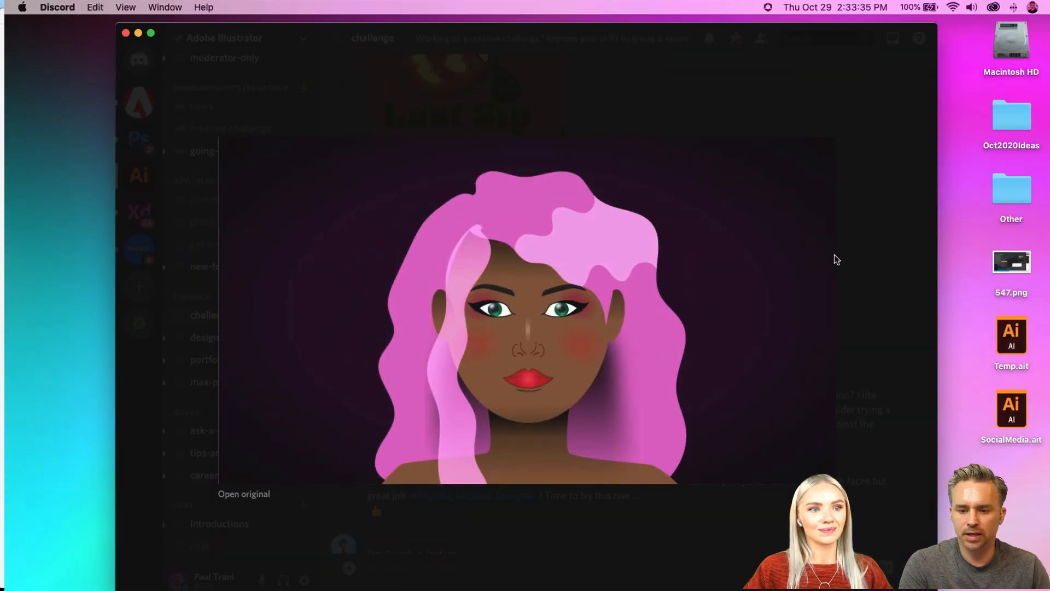
{"action": "left_click", "coordinate": [834, 255]}
Step: React to the "Blending modes?" portrait post with a frequently used custom face emoji
{"action": "scroll", "coordinate": [658, 209], "scroll_direction": "up", "scroll_amount": 3}
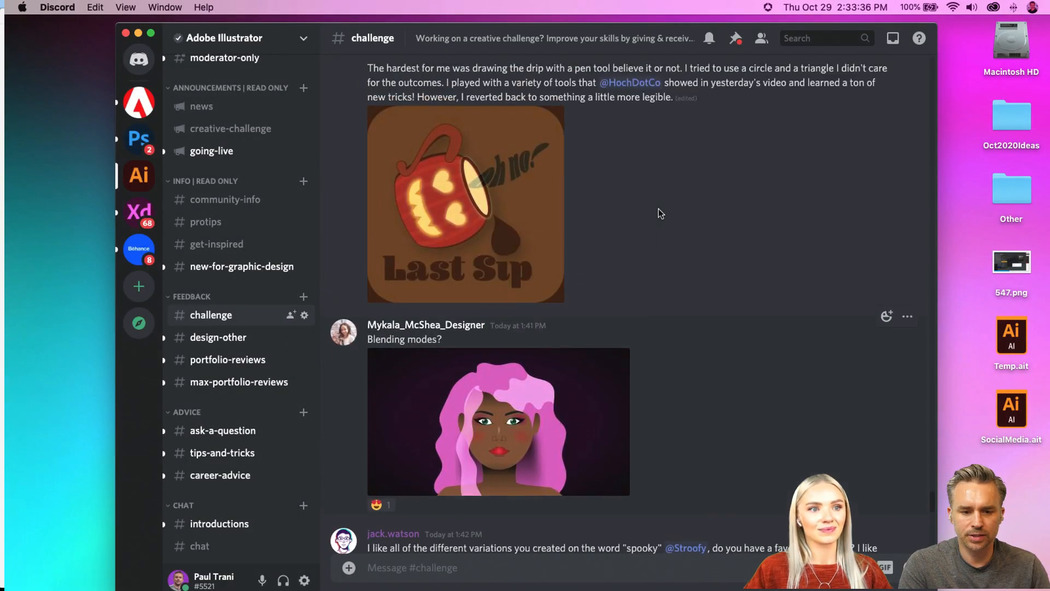
{"action": "left_click", "coordinate": [886, 316]}
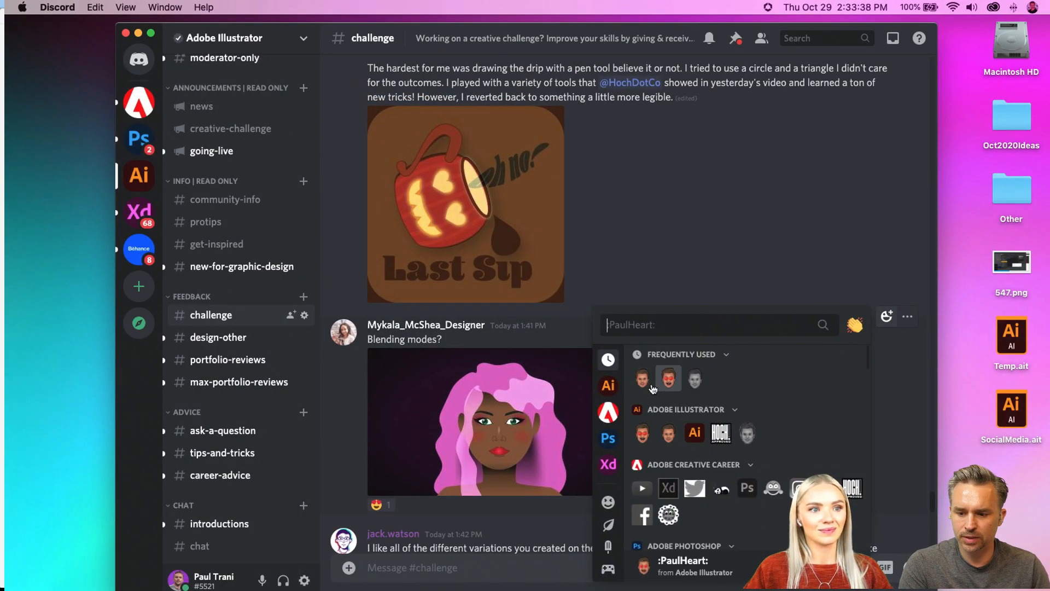
{"action": "left_click", "coordinate": [668, 379]}
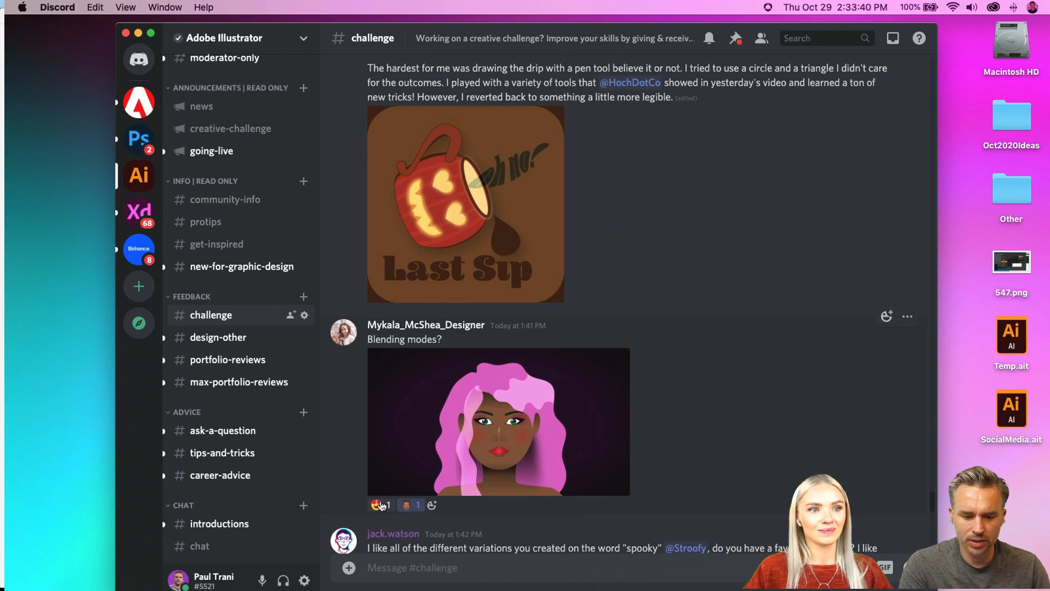
Step: Find the Day 2 Ghostly Text post about running out of coffee and view its Last Sip mug artwork enlarged
{"action": "scroll", "coordinate": [499, 295], "scroll_direction": "up", "scroll_amount": 3}
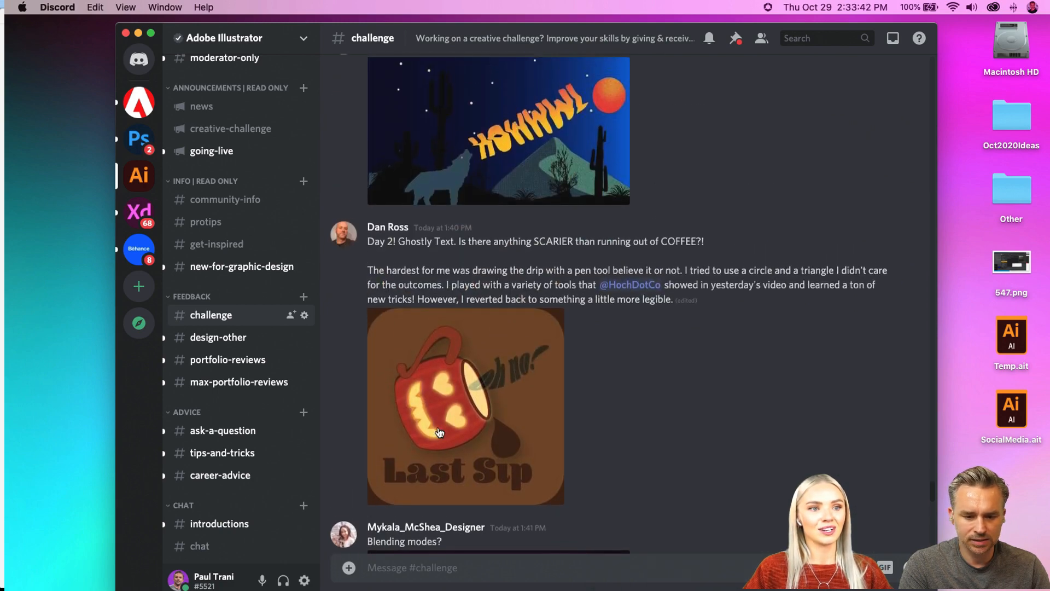
{"action": "left_click", "coordinate": [470, 421]}
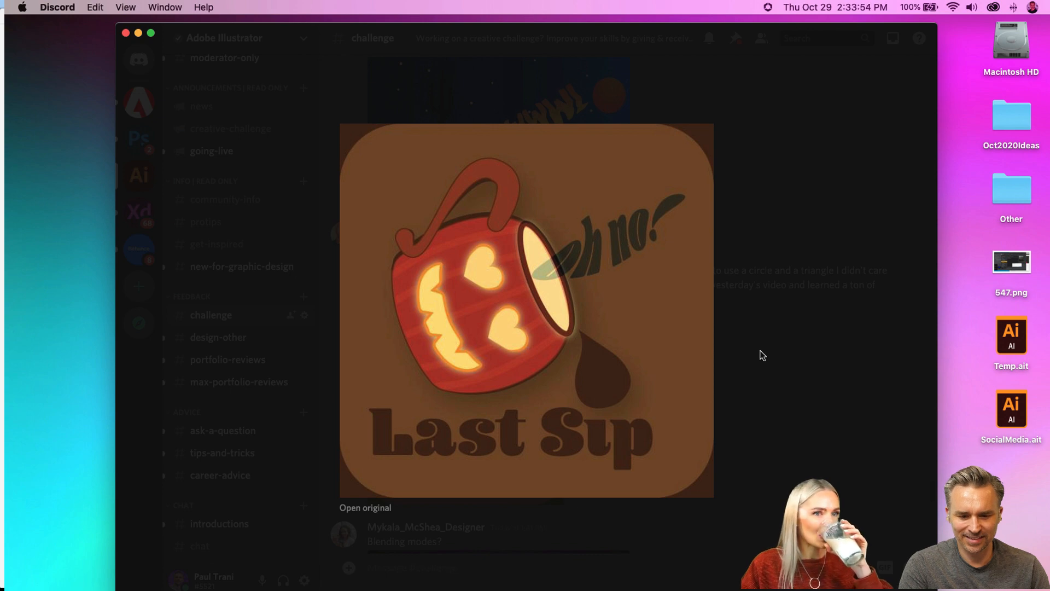
{"action": "left_click", "coordinate": [763, 356]}
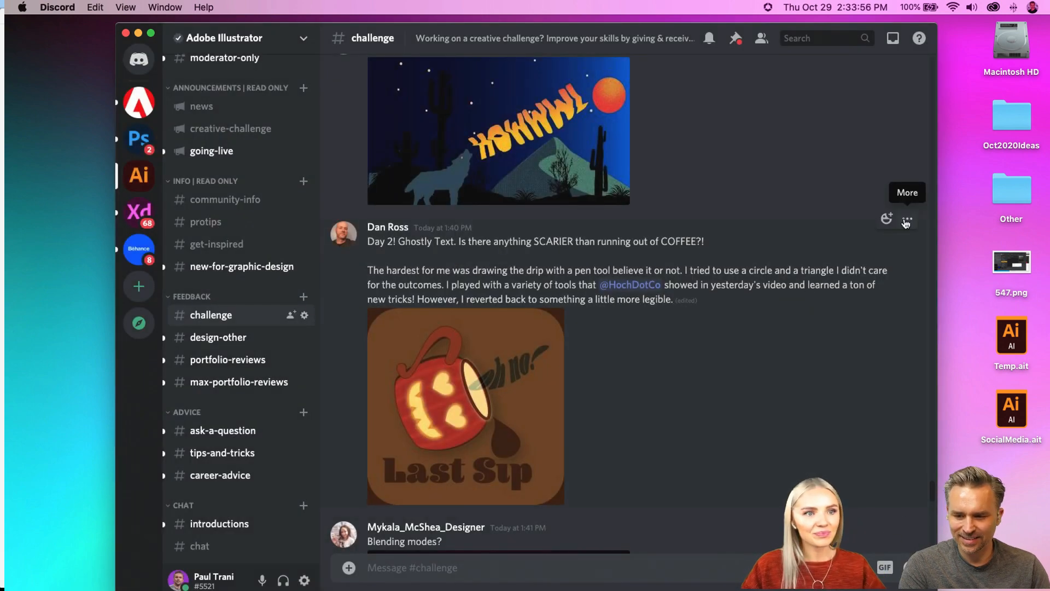
Step: React to the Last Sip mug post with the plain face emoji from the Adobe Illustrator server
{"action": "left_click", "coordinate": [907, 218]}
{"action": "left_click", "coordinate": [806, 197]}
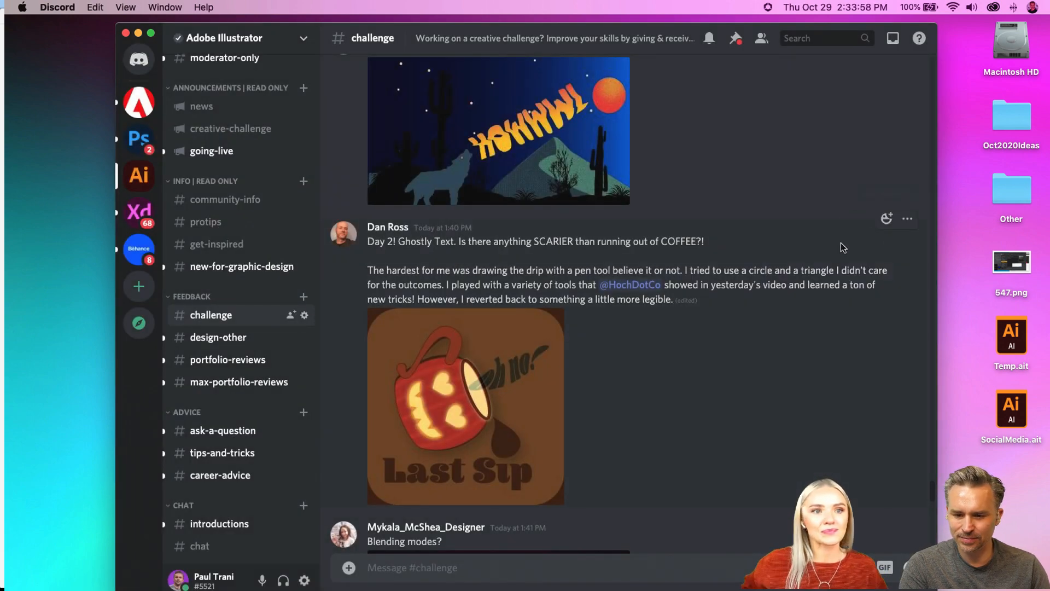
{"action": "left_click", "coordinate": [887, 218]}
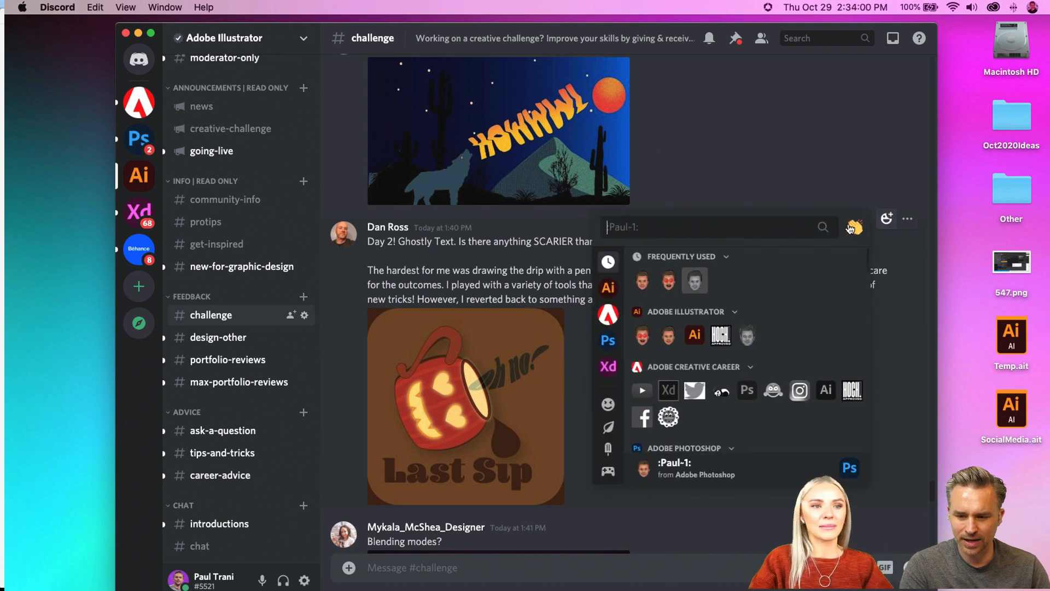
{"action": "left_click", "coordinate": [851, 229]}
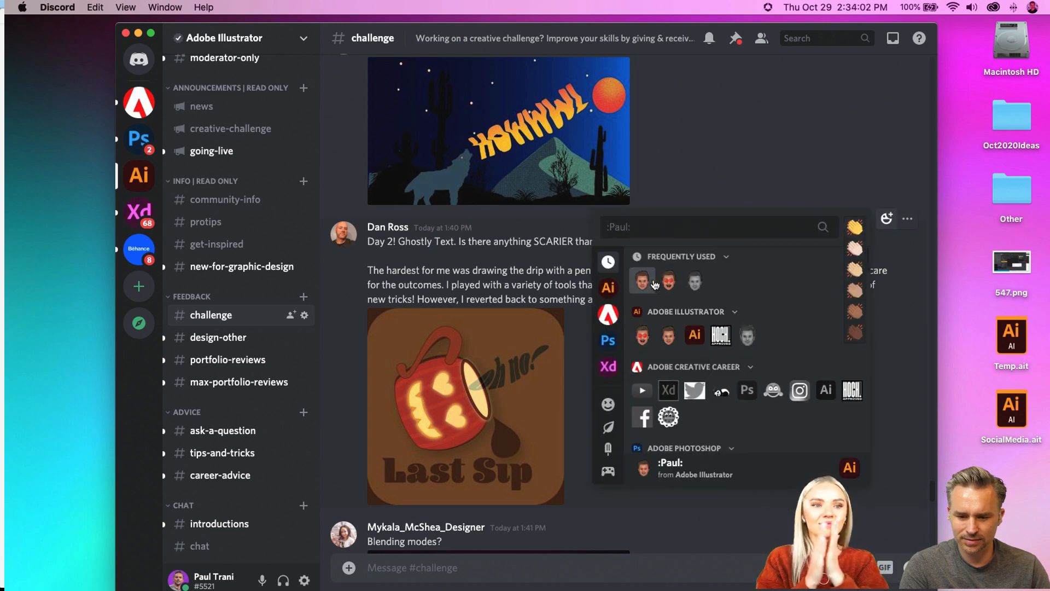
{"action": "left_click", "coordinate": [654, 284]}
Step: View the Ghostly Text submission with the howling wolf and HOWWWL lettering enlarged
{"action": "scroll", "coordinate": [452, 371], "scroll_direction": "up", "scroll_amount": 5}
{"action": "left_click", "coordinate": [452, 372]}
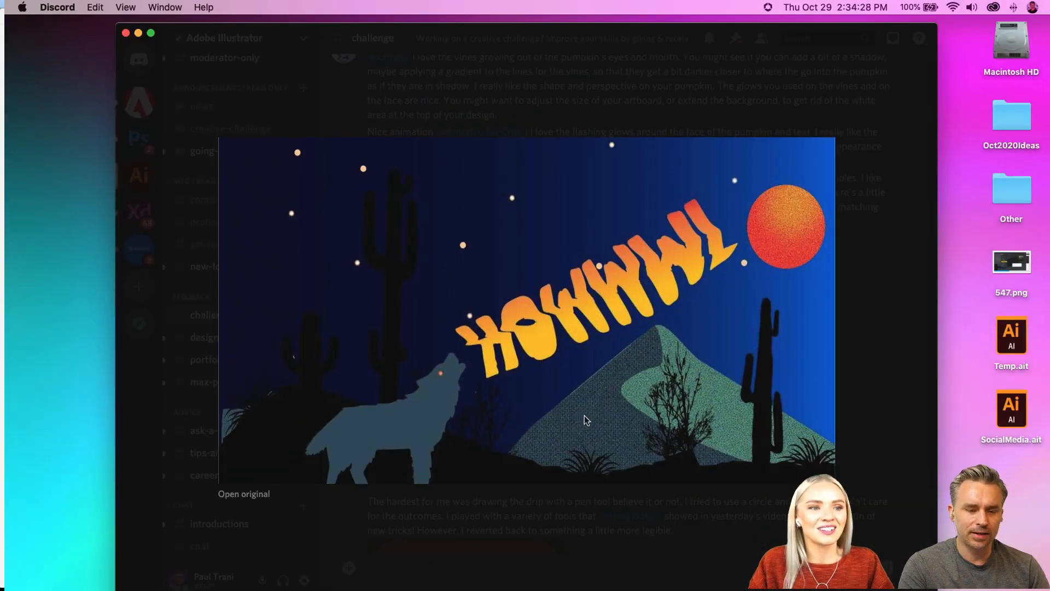
{"action": "left_click", "coordinate": [883, 284]}
{"action": "scroll", "coordinate": [609, 358], "scroll_direction": "down", "scroll_amount": 15}
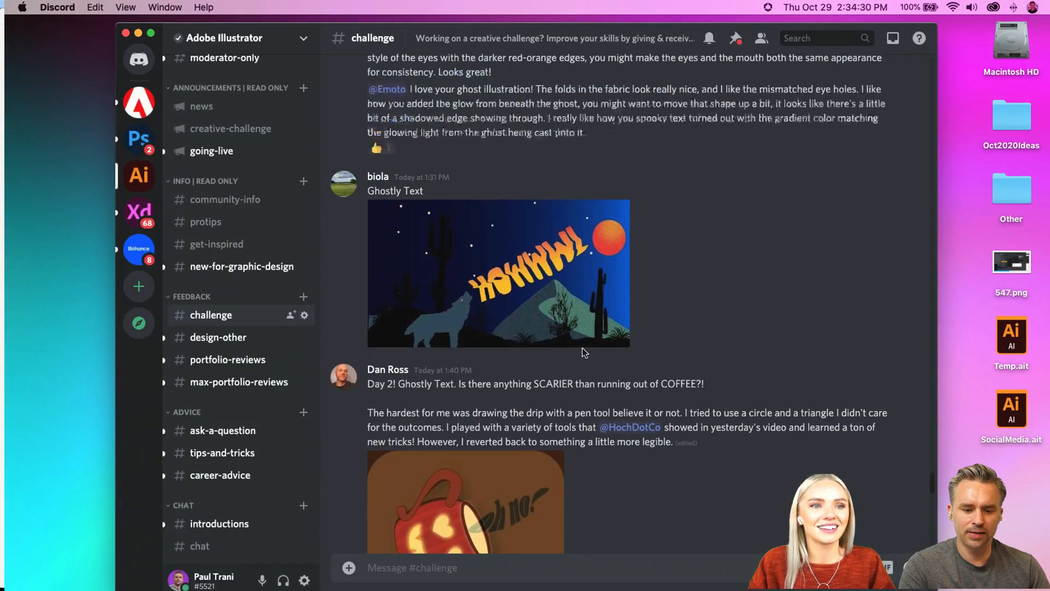
Step: Find the earlier red "I AIN'T AFRAID OF NO GHOSTS!" submission and examine its dripping lettering enlarged
{"action": "scroll", "coordinate": [609, 357], "scroll_direction": "up", "scroll_amount": 5}
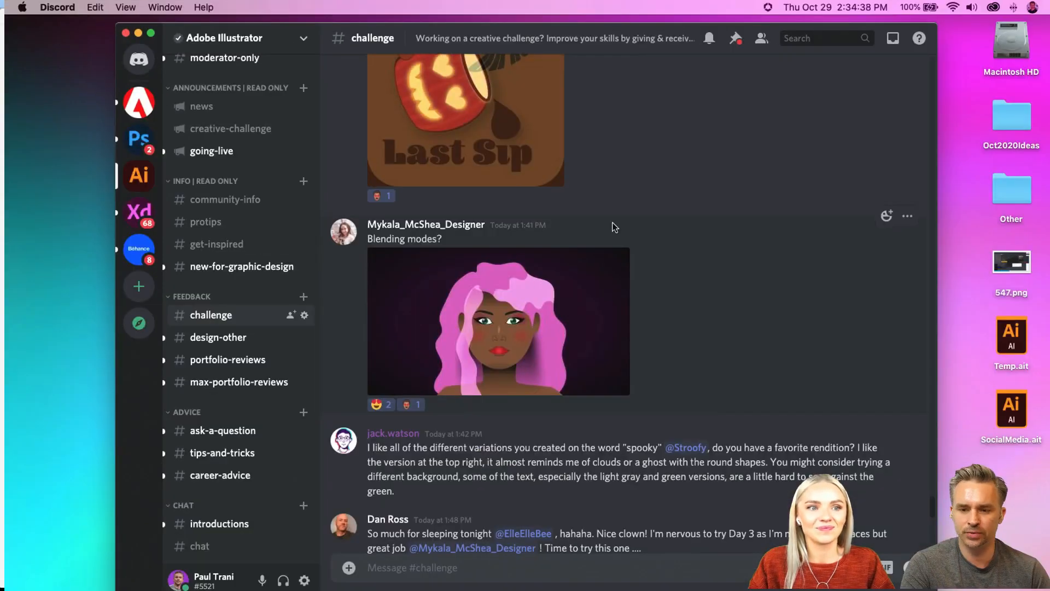
{"action": "scroll", "coordinate": [758, 243], "scroll_direction": "up", "scroll_amount": 3}
{"action": "scroll", "coordinate": [758, 243], "scroll_direction": "up", "scroll_amount": 10}
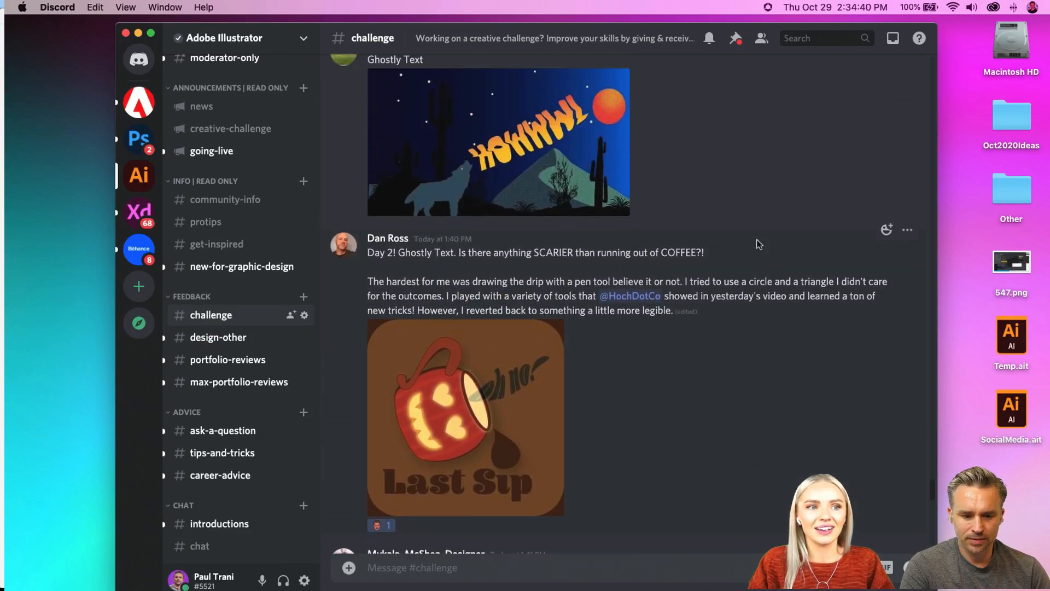
{"action": "scroll", "coordinate": [758, 242], "scroll_direction": "up", "scroll_amount": 5}
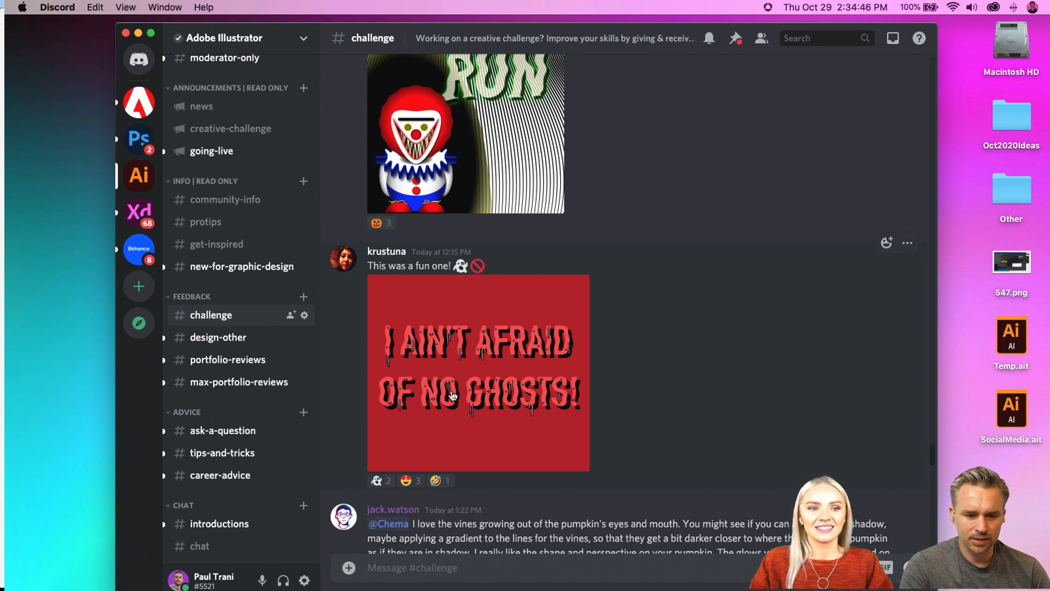
{"action": "left_click", "coordinate": [451, 393]}
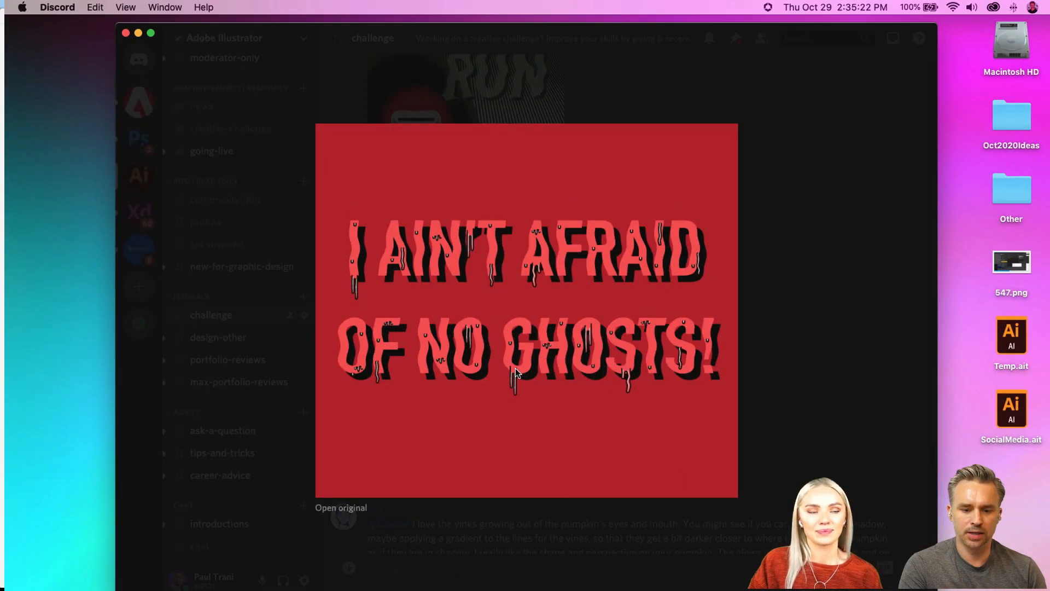
{"action": "left_click", "coordinate": [825, 377]}
Step: Switch to Illustrator's Koi Fish document and draw a square about 1821 px wide over the artboard's upper-right corner
{"action": "mouse_move", "coordinate": [426, 582]}
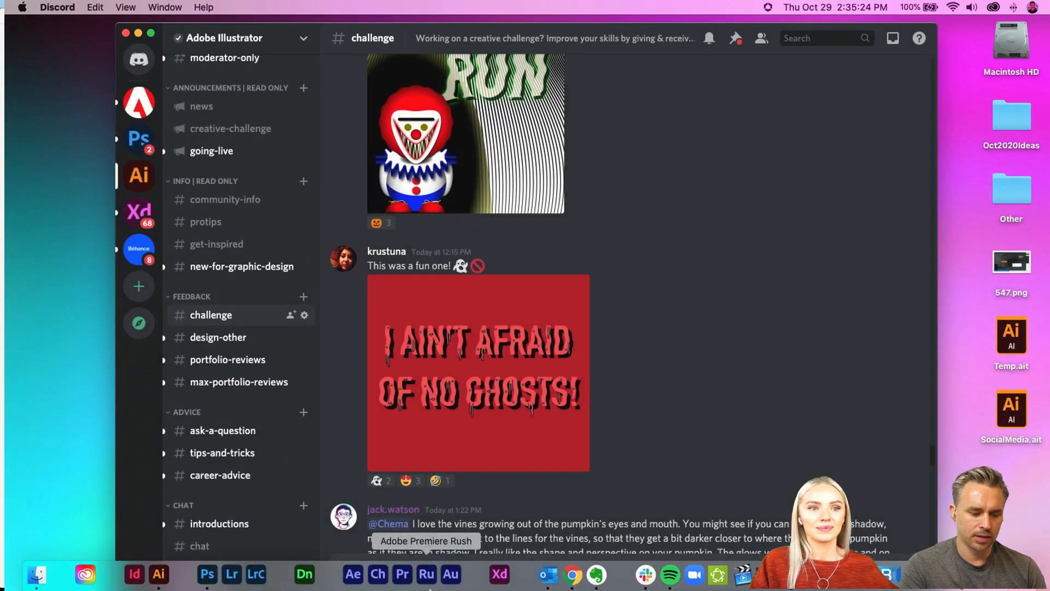
{"action": "left_click", "coordinate": [159, 573]}
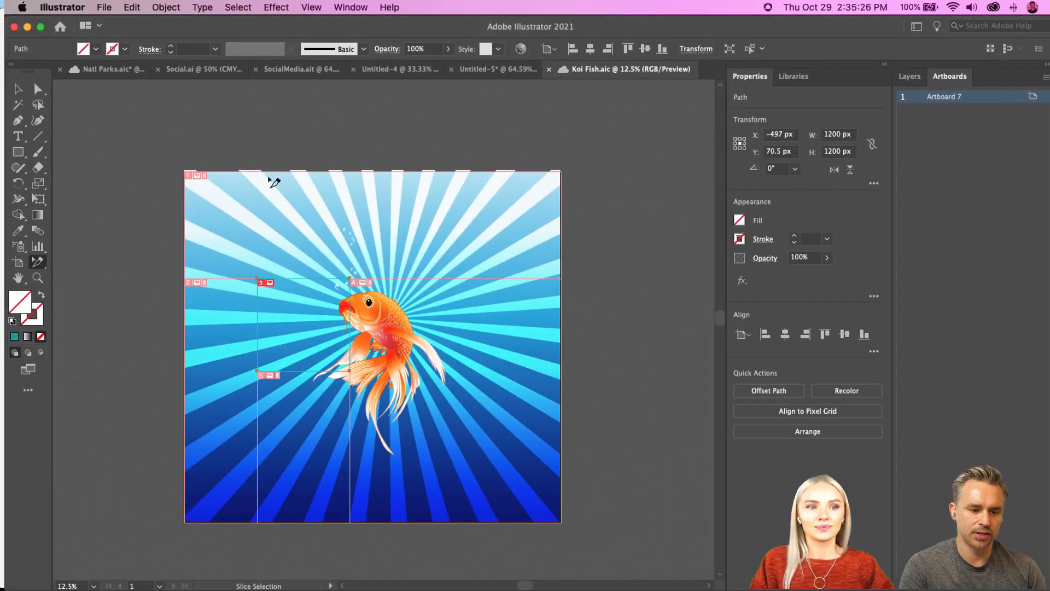
{"action": "left_click", "coordinate": [13, 151]}
{"action": "mouse_move", "coordinate": [550, 111]}
{"action": "left_mouse_down"}
{"action": "mouse_move", "coordinate": [687, 232]}
{"action": "mouse_move", "coordinate": [692, 251]}
{"action": "left_mouse_up"}
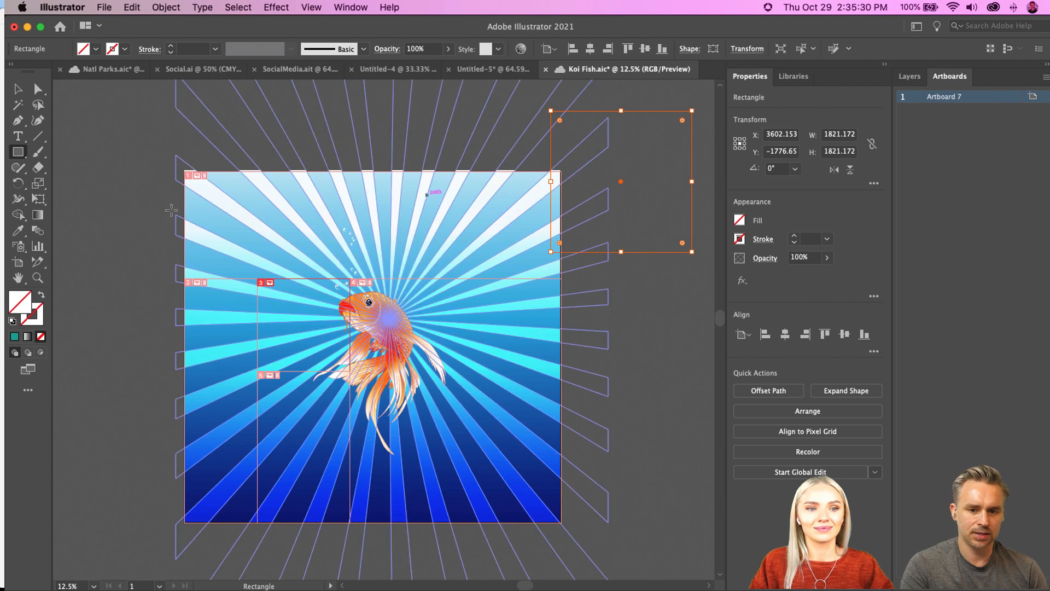
{"action": "key", "text": "v"}
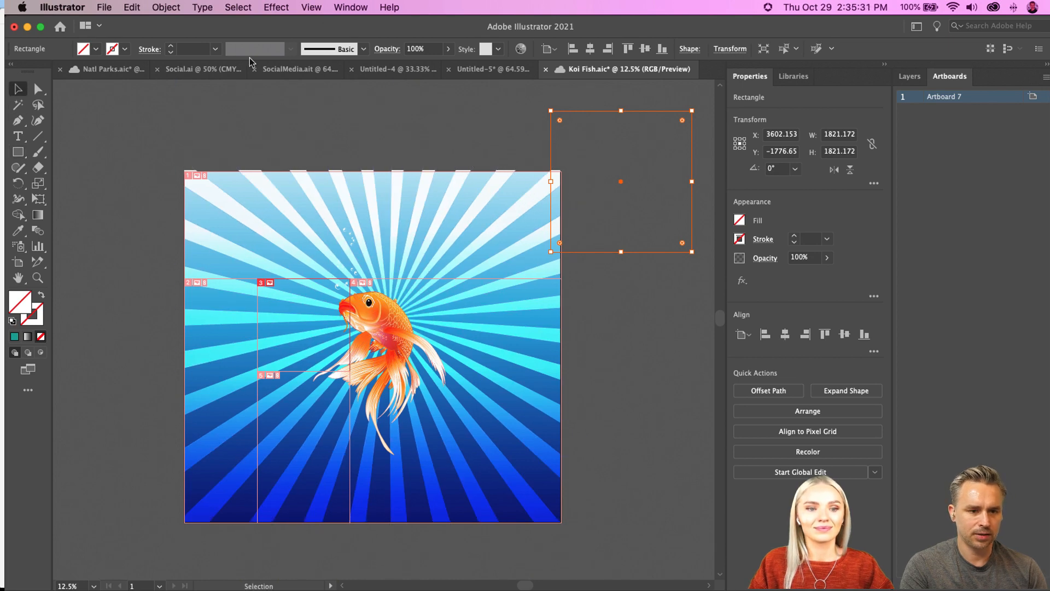
{"action": "left_click", "coordinate": [364, 48]}
{"action": "left_click", "coordinate": [152, 30]}
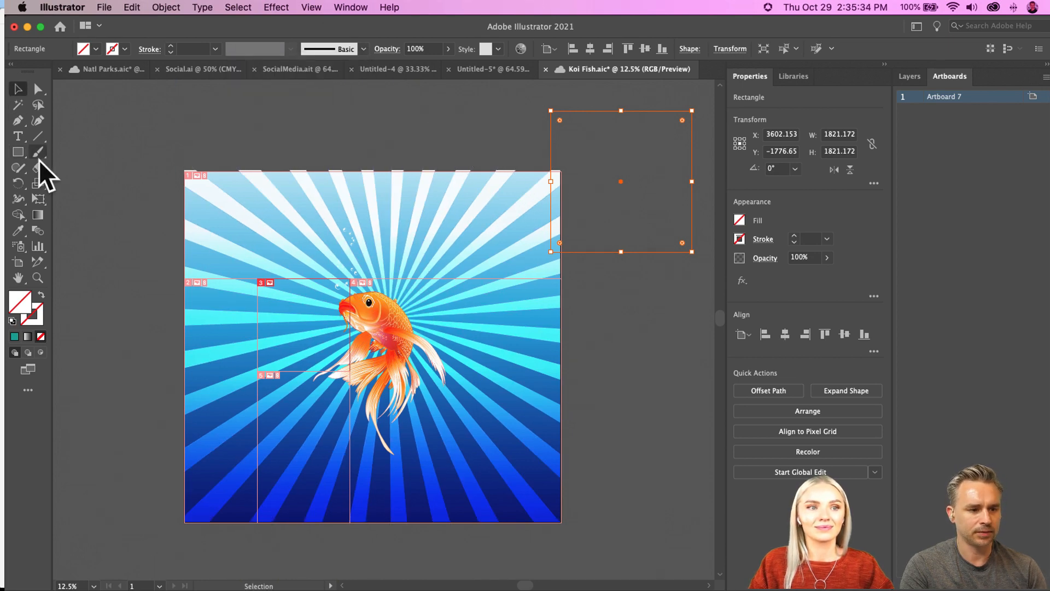
Step: Draw a wavy freehand path above the koi artboard with the Pencil tool
{"action": "key", "text": "n"}
{"action": "mouse_move", "coordinate": [131, 159]}
{"action": "left_mouse_down"}
{"action": "mouse_move", "coordinate": [175, 116]}
{"action": "mouse_move", "coordinate": [389, 121]}
{"action": "left_mouse_up"}
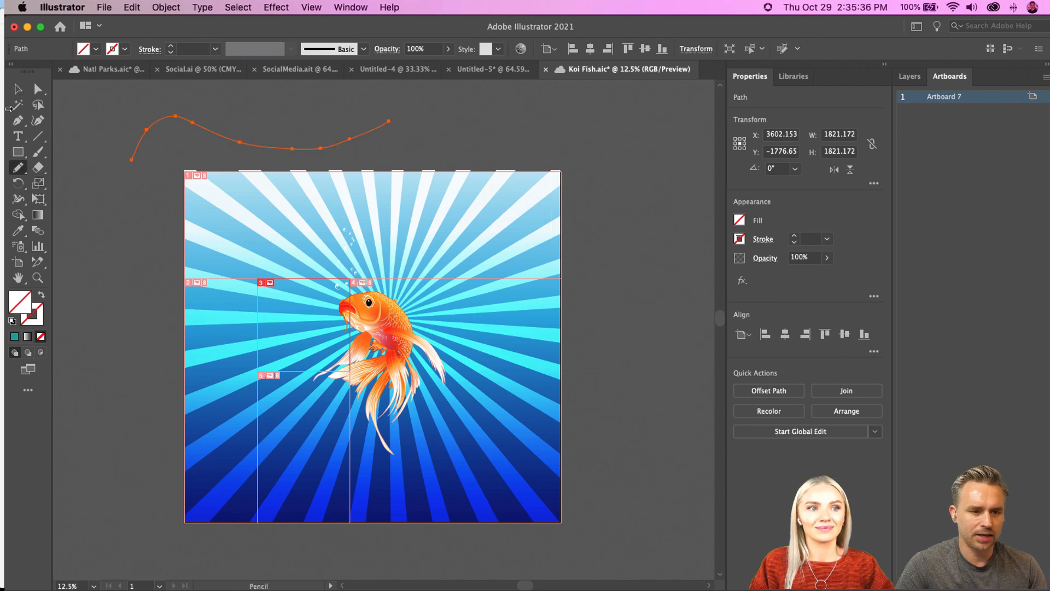
{"action": "key", "text": "v"}
Step: Give the wavy path the default white fill and 1 pt stroke with the lens-shaped variable width profile tapering at both ends
{"action": "left_click", "coordinate": [11, 322]}
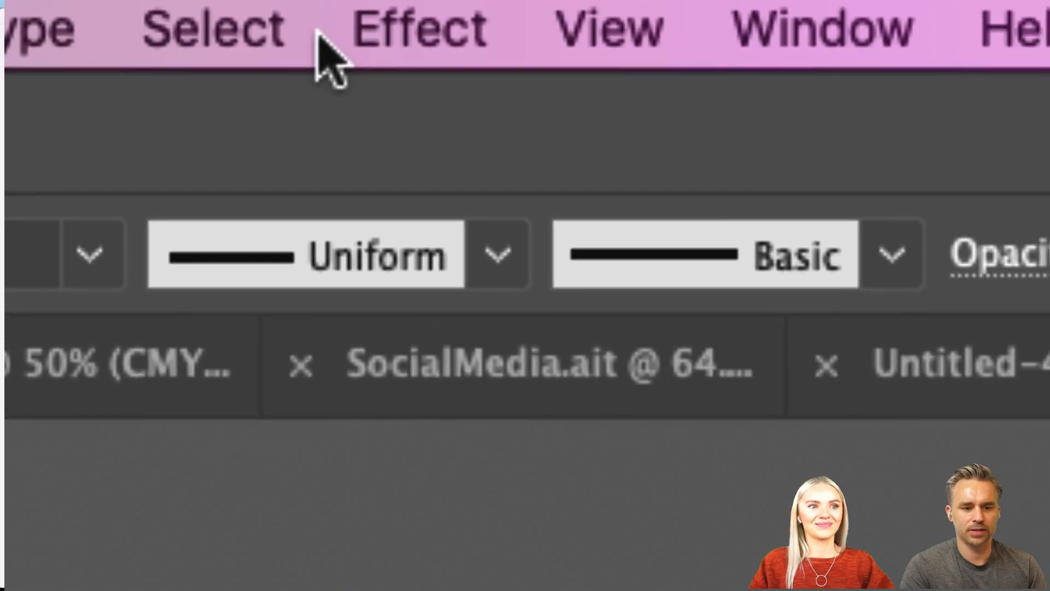
{"action": "left_click", "coordinate": [497, 254]}
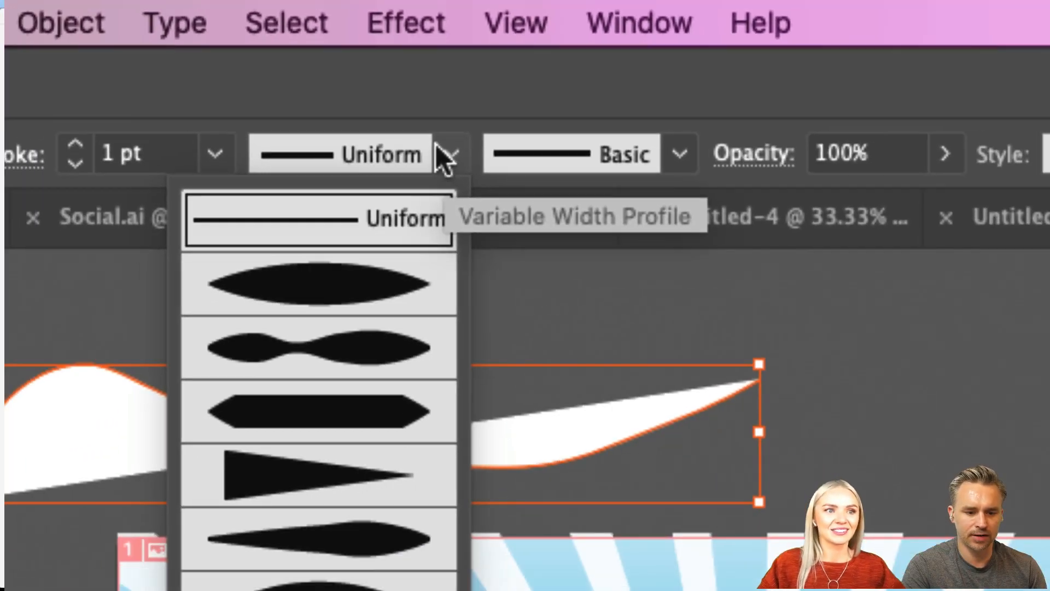
{"action": "left_click", "coordinate": [296, 309]}
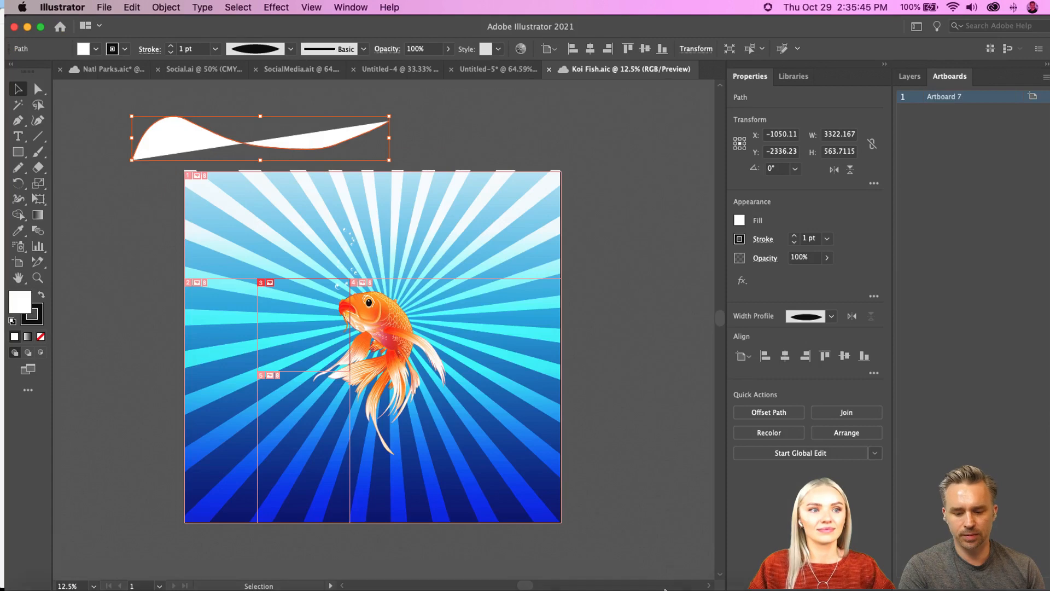
Step: Switch to Discord's challenge channel and react to the red "I AIN'T AFRAID OF NO GHOSTS!" submission with the PaulHeart emoji
{"action": "mouse_move", "coordinate": [637, 586]}
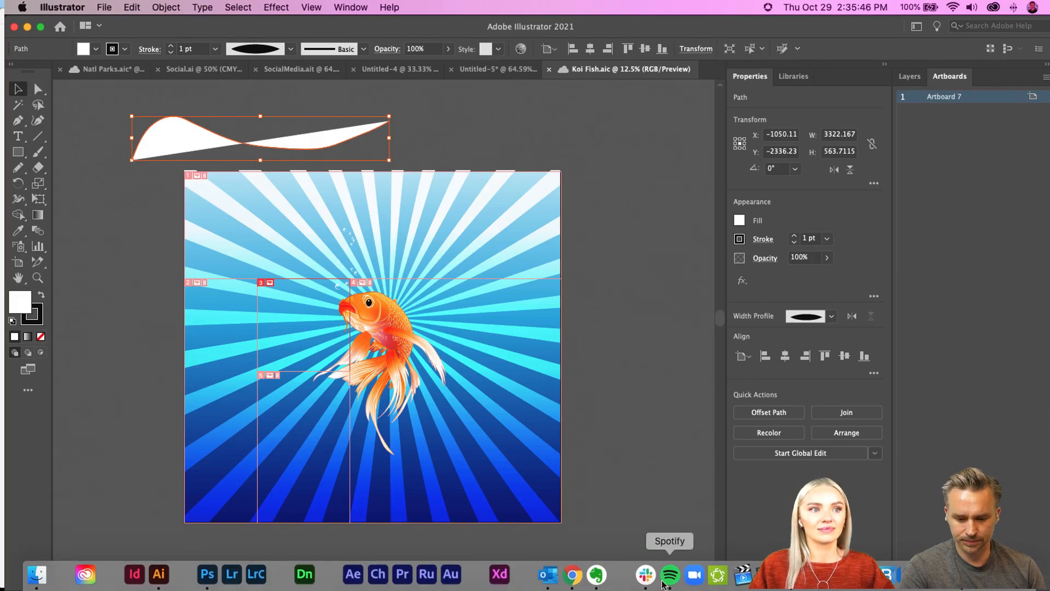
{"action": "left_click", "coordinate": [790, 575]}
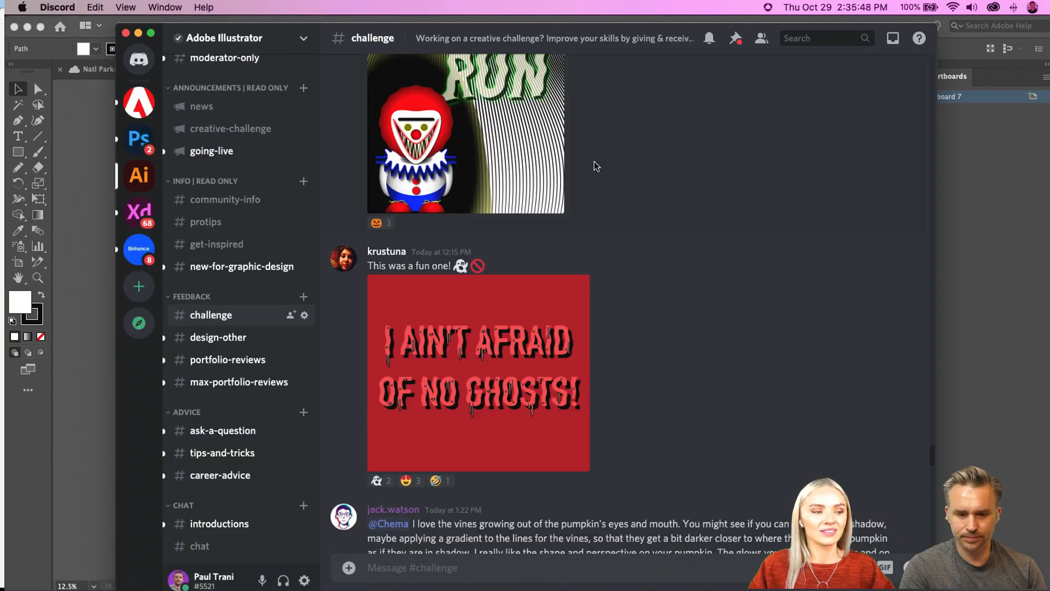
{"action": "scroll", "coordinate": [601, 167], "scroll_direction": "up", "scroll_amount": 2}
{"action": "scroll", "coordinate": [596, 388], "scroll_direction": "down", "scroll_amount": 2}
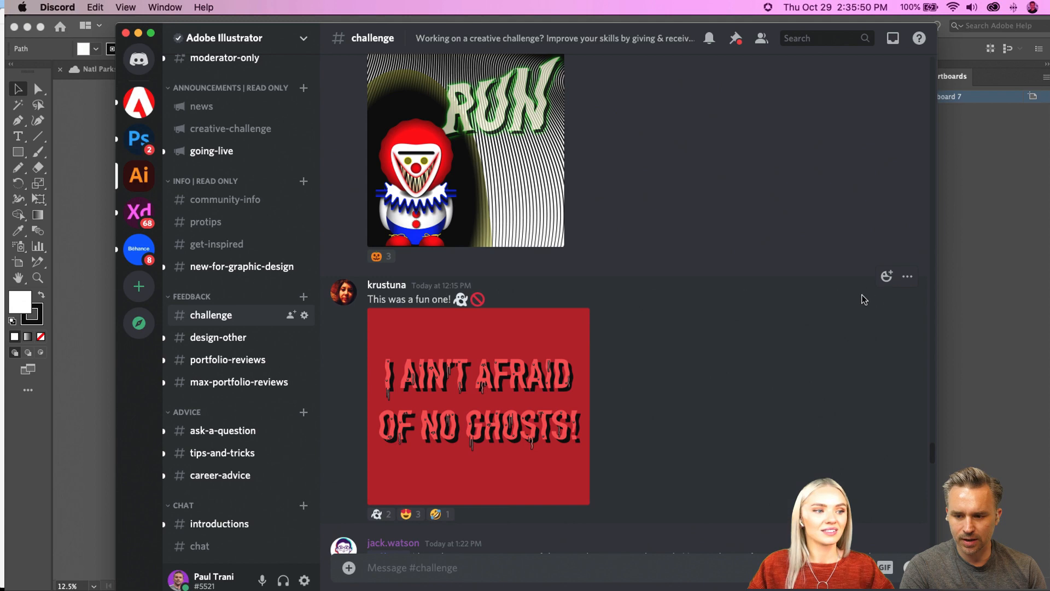
{"action": "left_click", "coordinate": [887, 275]}
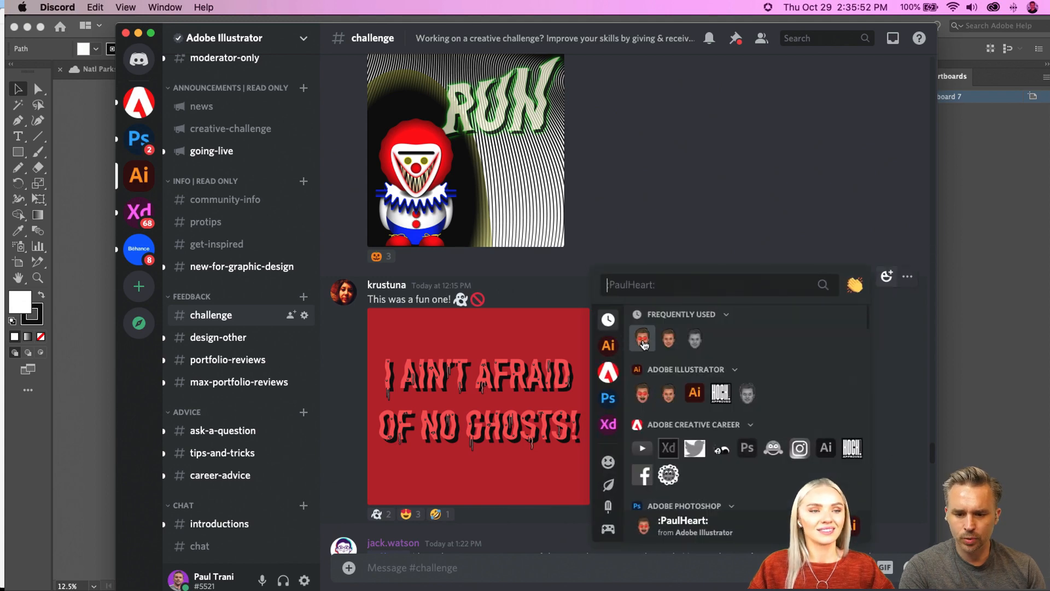
{"action": "left_click", "coordinate": [638, 338]}
Step: React to the "RUN" clown submission with the PaulHeart emoji
{"action": "scroll", "coordinate": [659, 350], "scroll_direction": "up", "scroll_amount": 4}
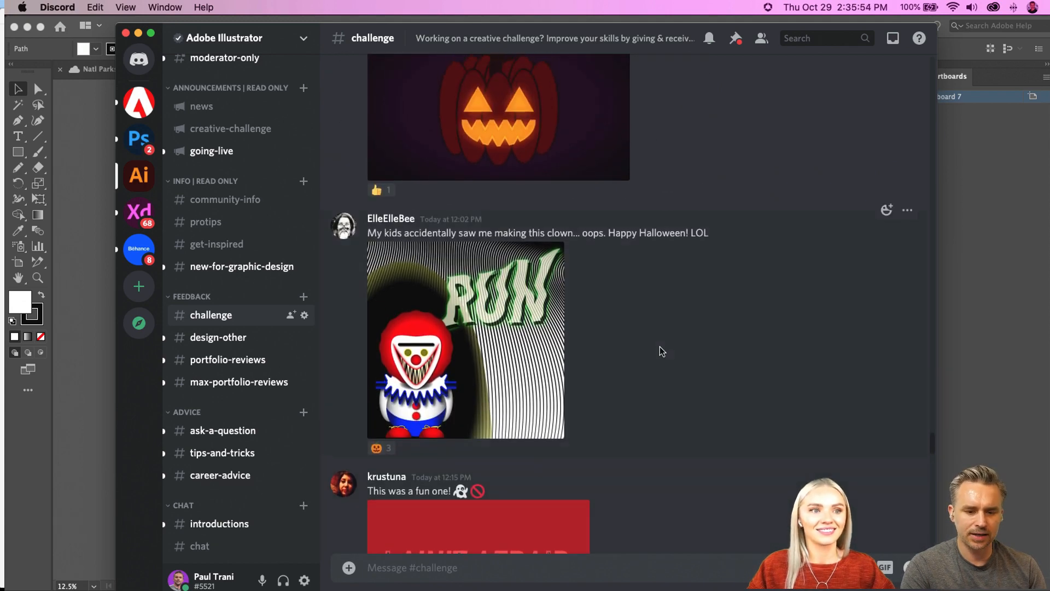
{"action": "scroll", "coordinate": [757, 286], "scroll_direction": "up", "scroll_amount": 1}
{"action": "left_click", "coordinate": [886, 244]}
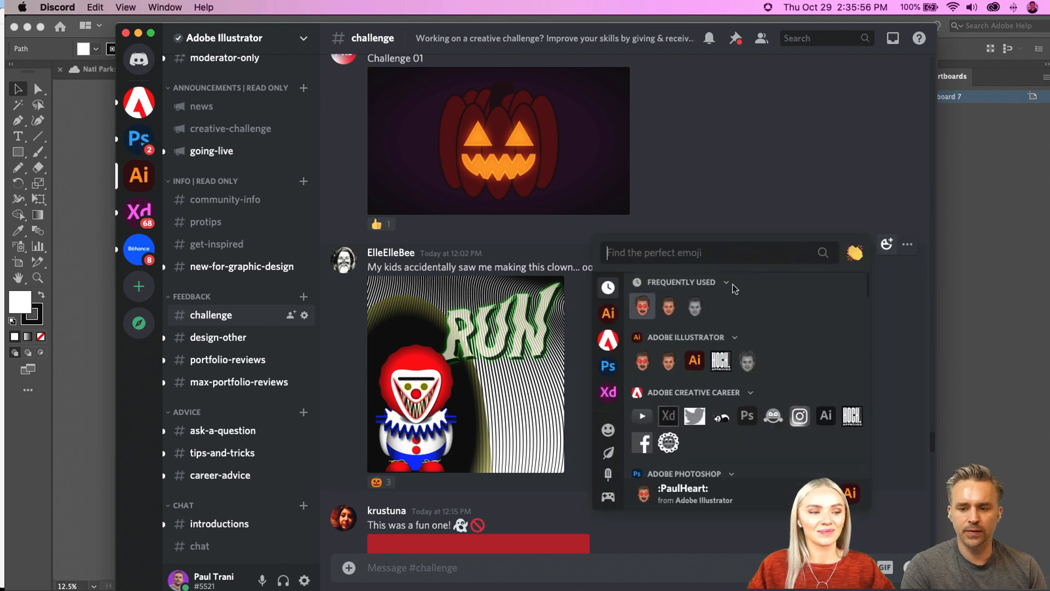
{"action": "left_click", "coordinate": [641, 312]}
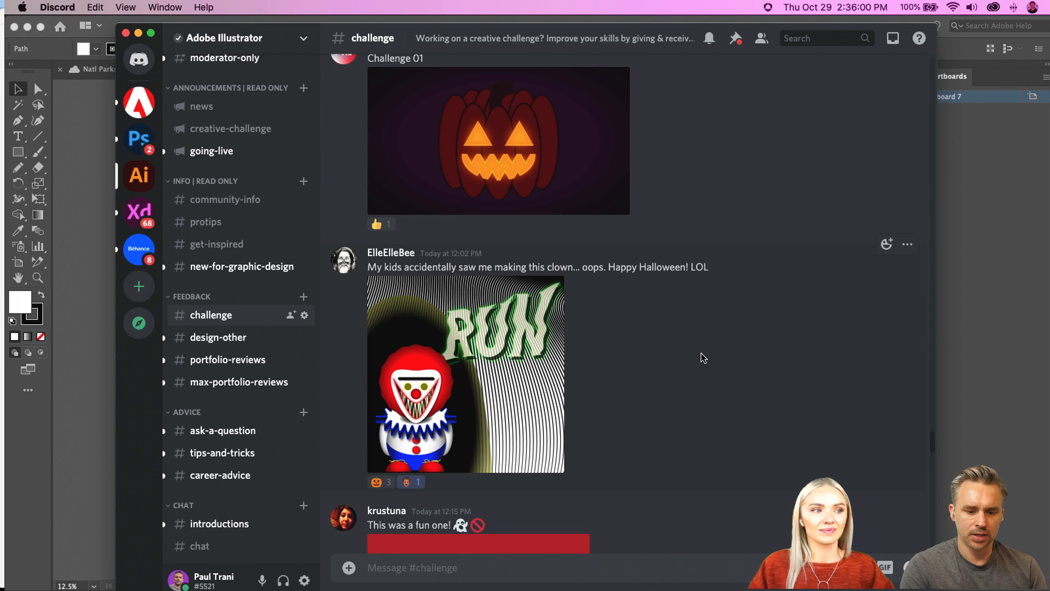
Step: View "The Hash Slinging SLASHER" submission enlarged and react to it with a thumbs-up and the PaulHeart emoji
{"action": "scroll", "coordinate": [704, 358], "scroll_direction": "up", "scroll_amount": 6}
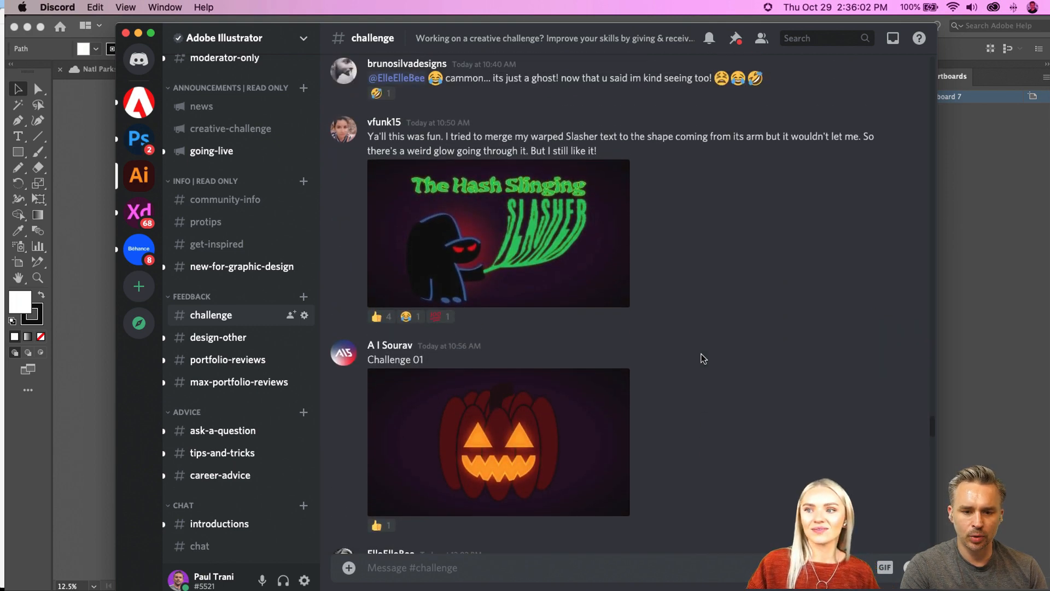
{"action": "left_click", "coordinate": [523, 290]}
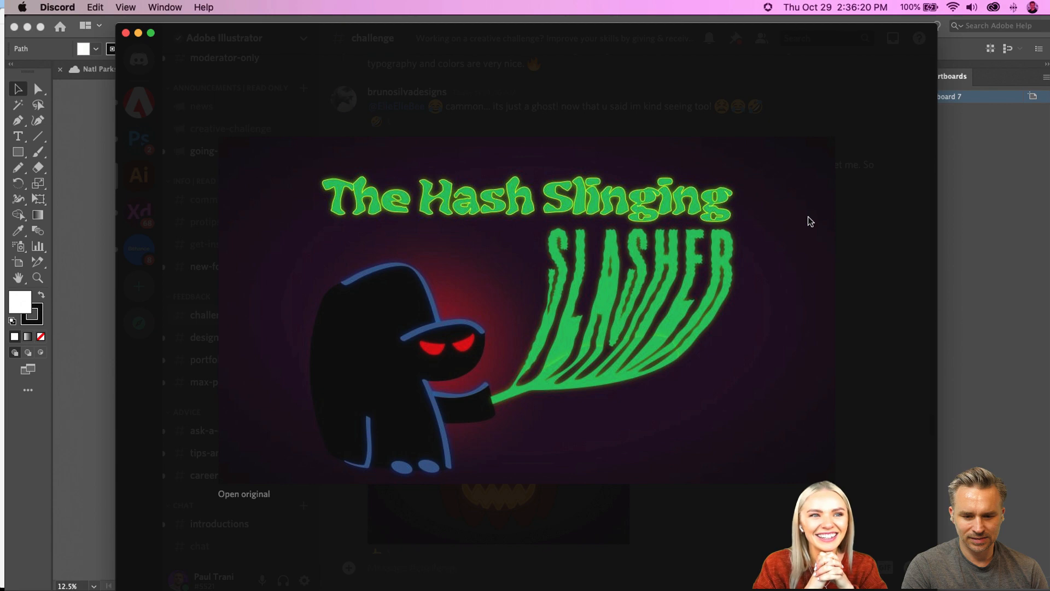
{"action": "left_click", "coordinate": [832, 98]}
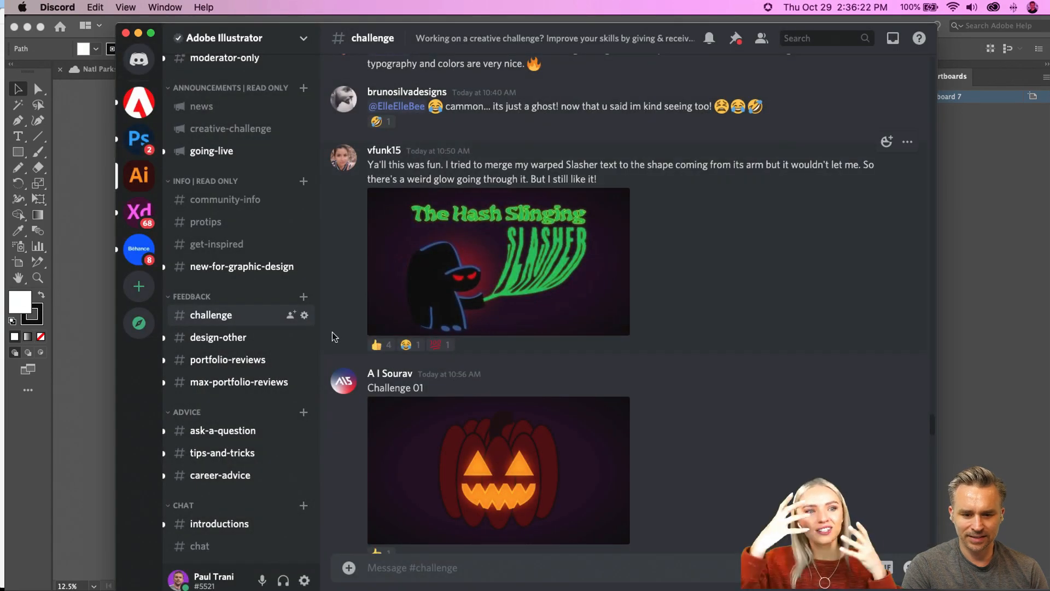
{"action": "left_click", "coordinate": [381, 345]}
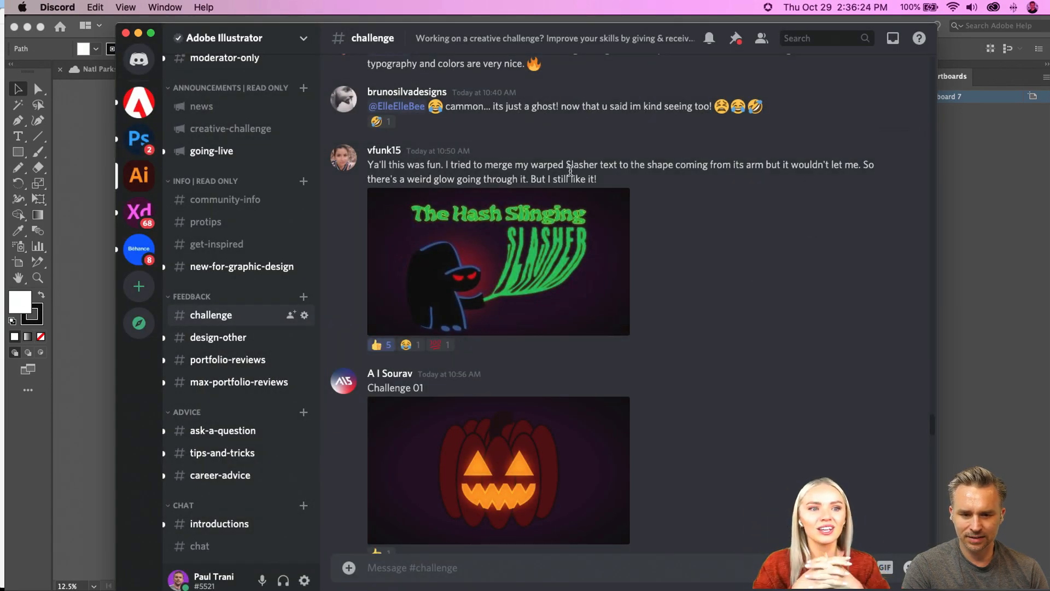
{"action": "left_click", "coordinate": [887, 142]}
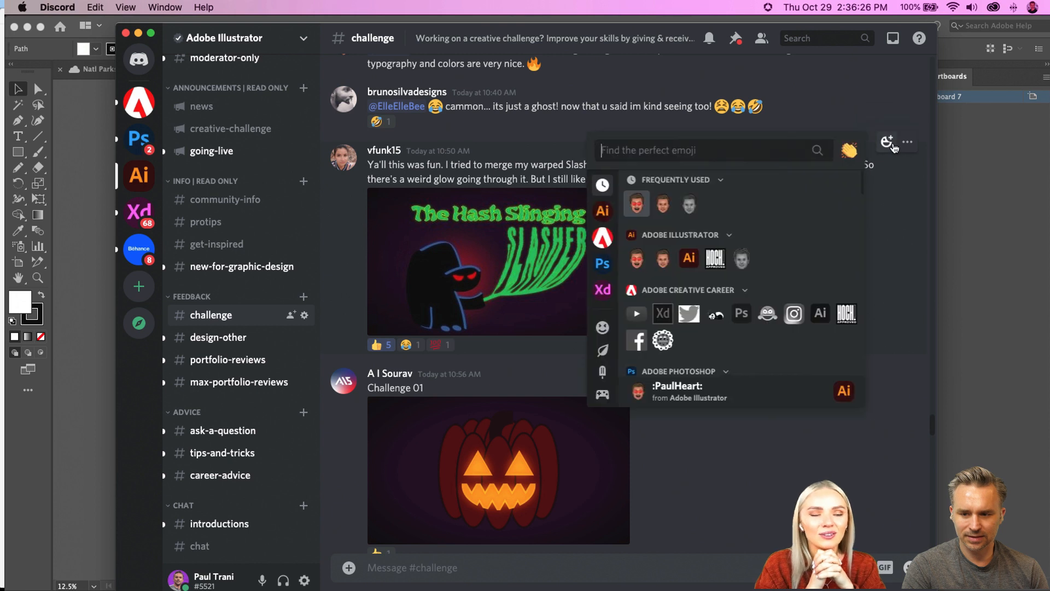
{"action": "left_click", "coordinate": [641, 204]}
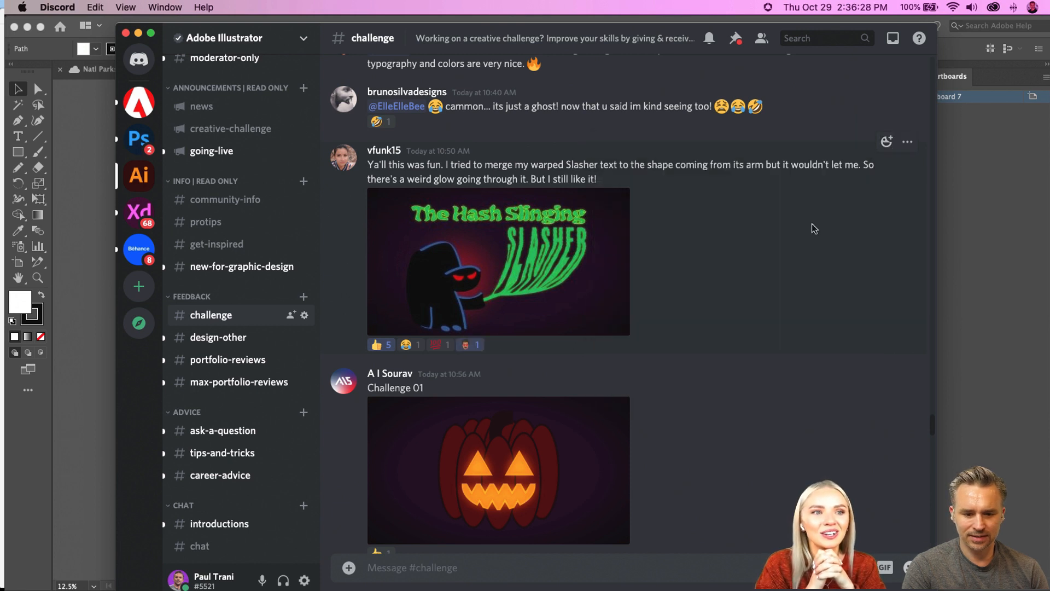
Step: View the green "Spooky" box lettering submission enlarged and add a thumbs-up to its reactions
{"action": "scroll", "coordinate": [814, 229], "scroll_direction": "up", "scroll_amount": 6}
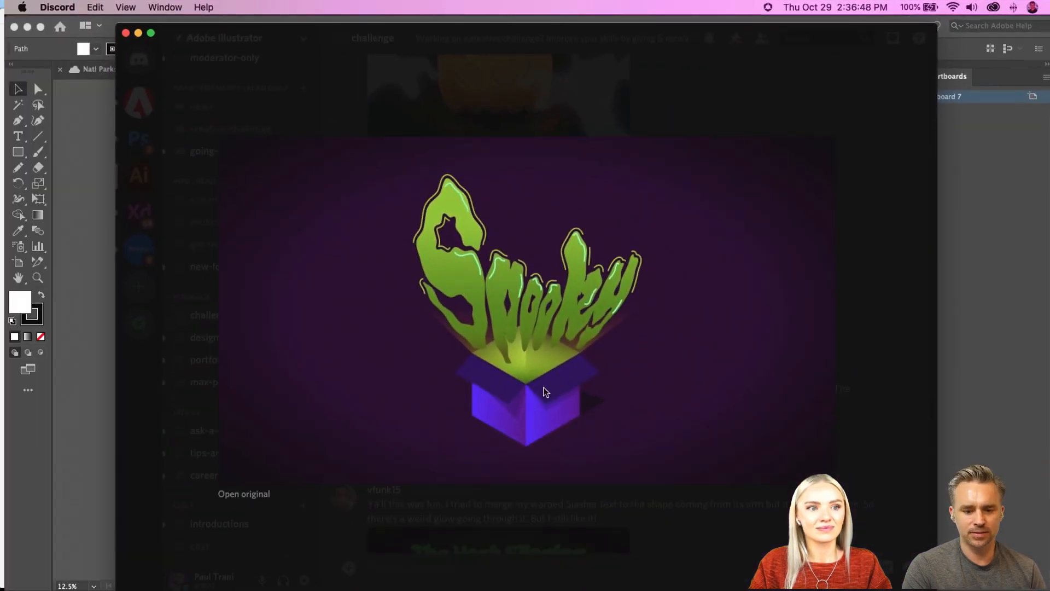
{"action": "left_click", "coordinate": [881, 397]}
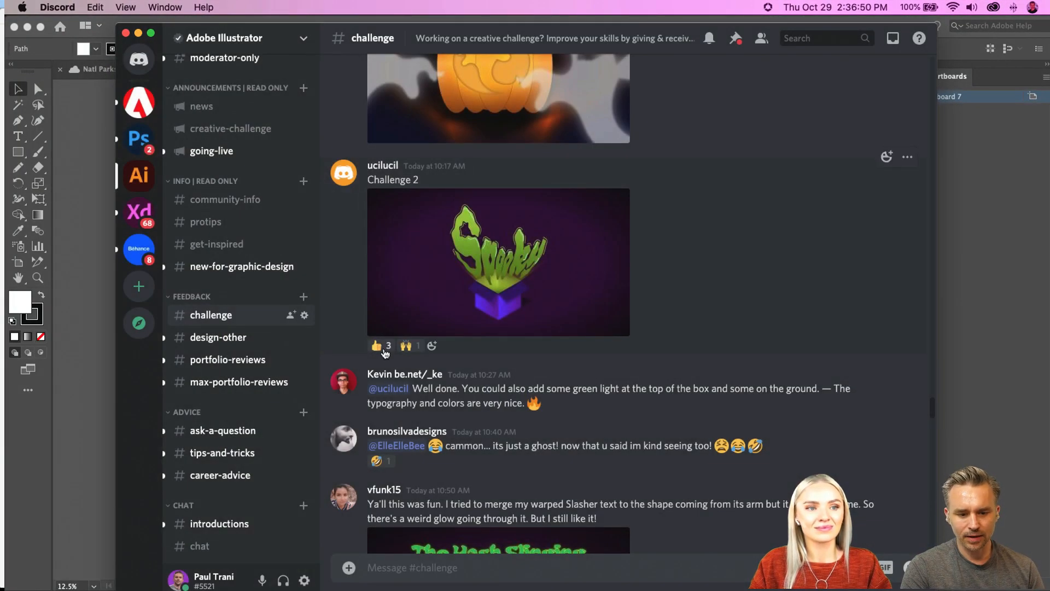
{"action": "scroll", "coordinate": [387, 350], "scroll_direction": "up", "scroll_amount": 3}
{"action": "scroll", "coordinate": [649, 302], "scroll_direction": "up", "scroll_amount": 3}
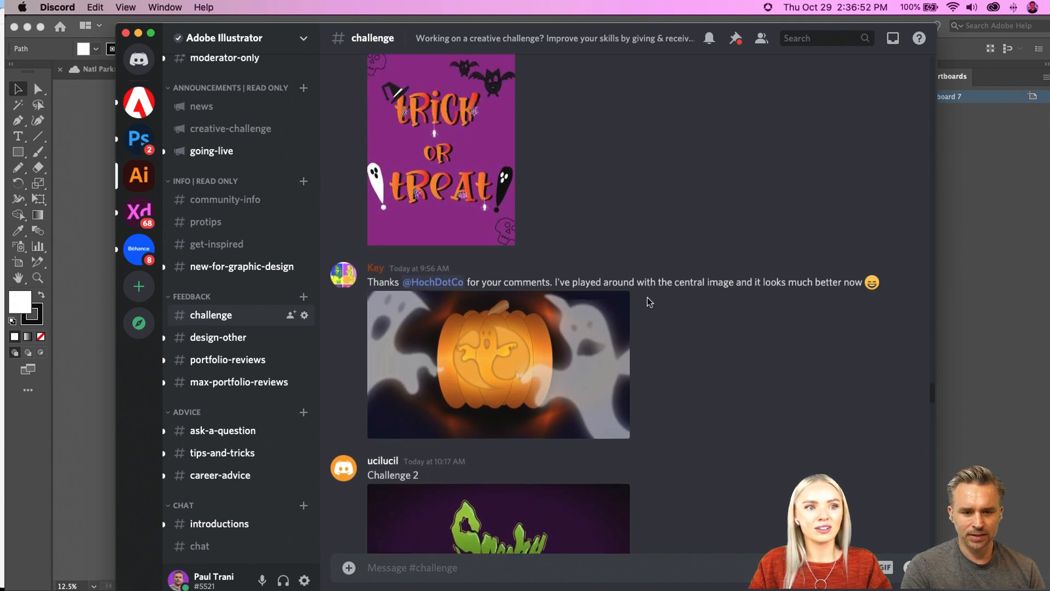
{"action": "scroll", "coordinate": [650, 302], "scroll_direction": "down", "scroll_amount": 3}
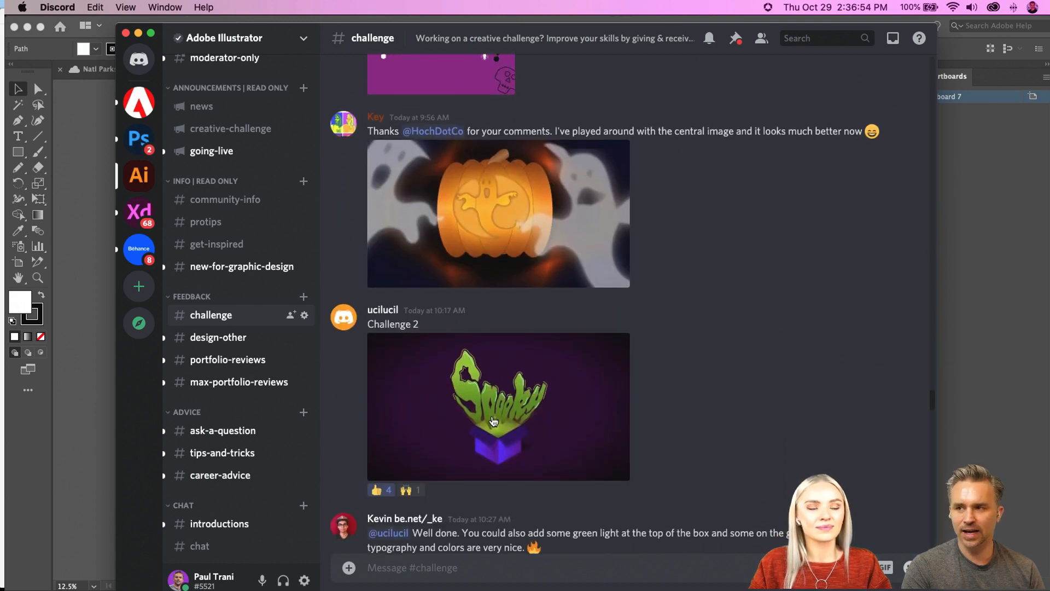
Step: Find the purple "Trick or Treat" poster submission and examine it enlarged
{"action": "scroll", "coordinate": [492, 421], "scroll_direction": "up", "scroll_amount": 3}
{"action": "scroll", "coordinate": [492, 421], "scroll_direction": "up", "scroll_amount": 2}
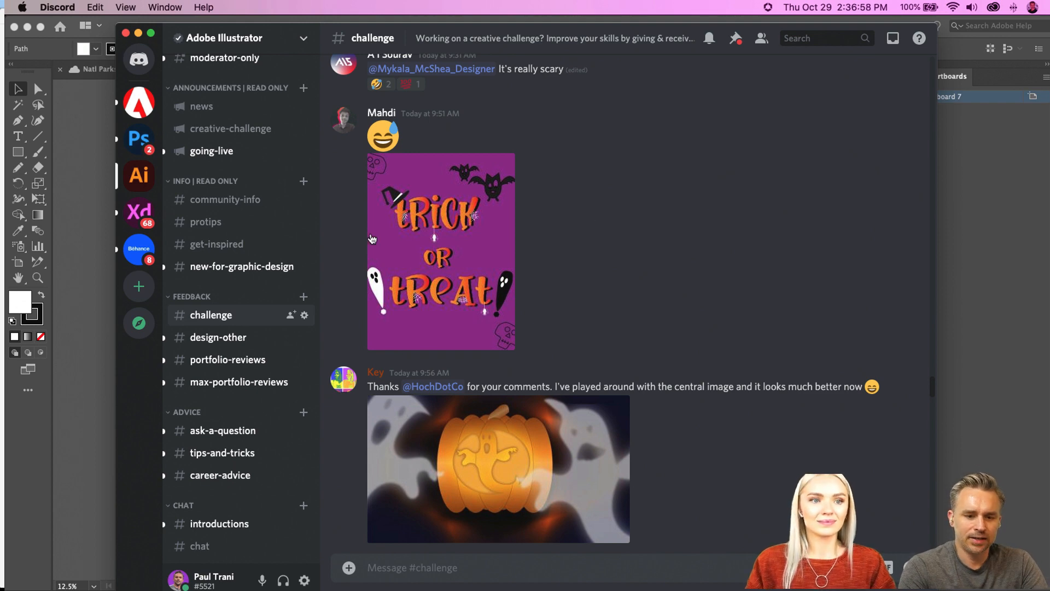
{"action": "left_click", "coordinate": [427, 256]}
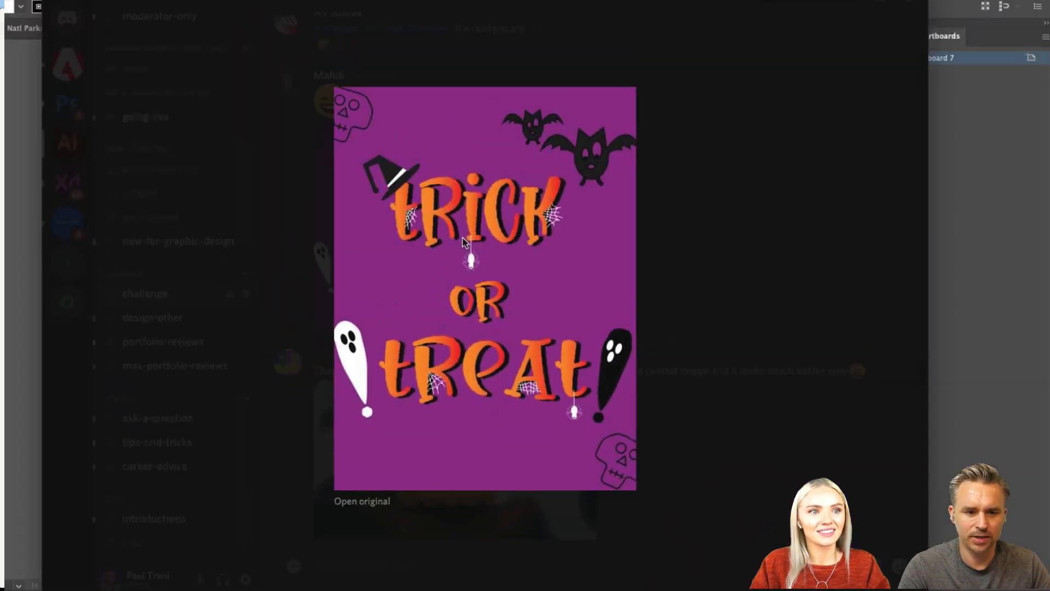
{"action": "left_click", "coordinate": [702, 327]}
Step: Browse the day's earlier challenge submissions, from the "Student Loans" lettering back to the red lettering on white brick walls
{"action": "scroll", "coordinate": [704, 328], "scroll_direction": "up", "scroll_amount": 4}
{"action": "scroll", "coordinate": [704, 328], "scroll_direction": "up", "scroll_amount": 8}
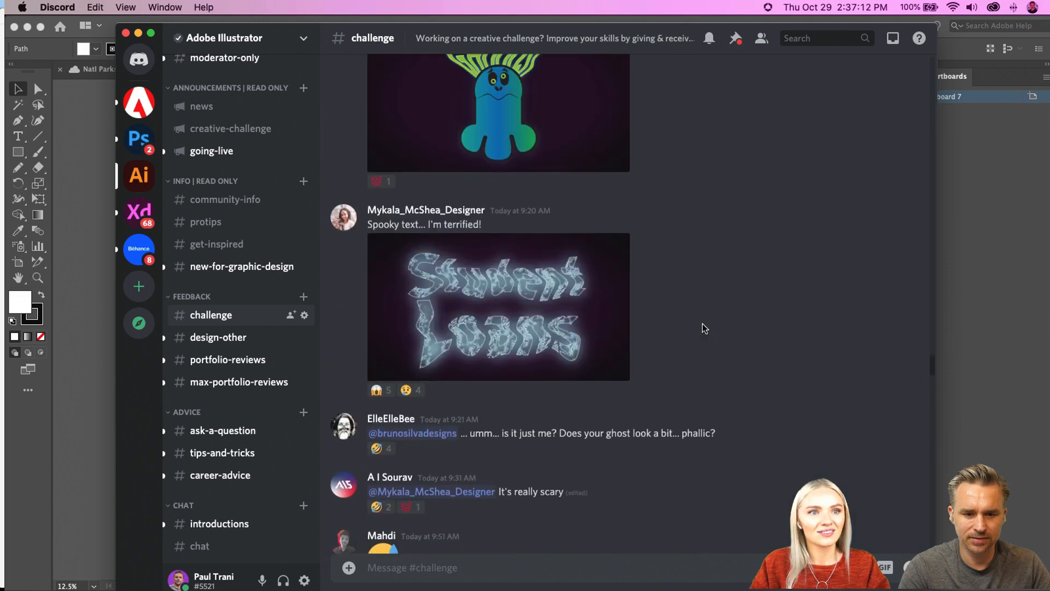
{"action": "scroll", "coordinate": [705, 328], "scroll_direction": "up", "scroll_amount": 10}
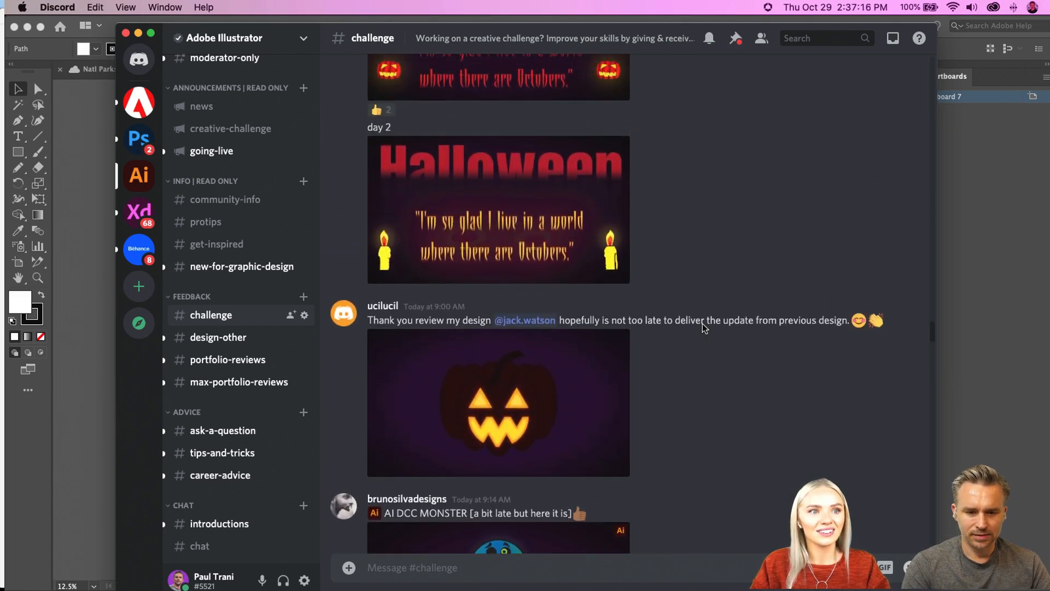
{"action": "scroll", "coordinate": [704, 328], "scroll_direction": "up", "scroll_amount": 3}
{"action": "scroll", "coordinate": [704, 328], "scroll_direction": "up", "scroll_amount": 9}
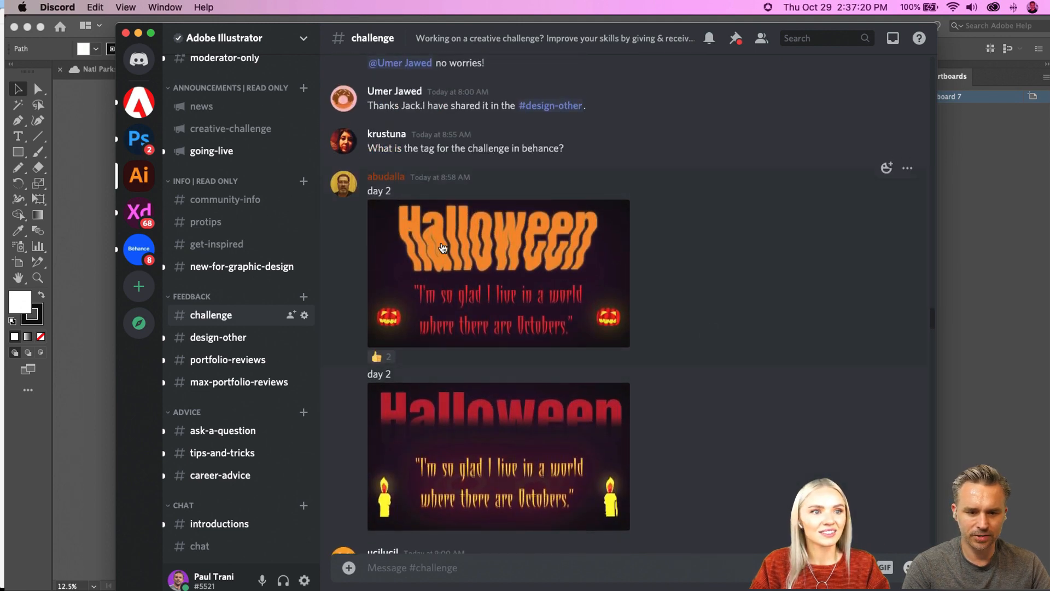
{"action": "scroll", "coordinate": [432, 243], "scroll_direction": "up", "scroll_amount": 20}
{"action": "scroll", "coordinate": [443, 248], "scroll_direction": "up", "scroll_amount": 10}
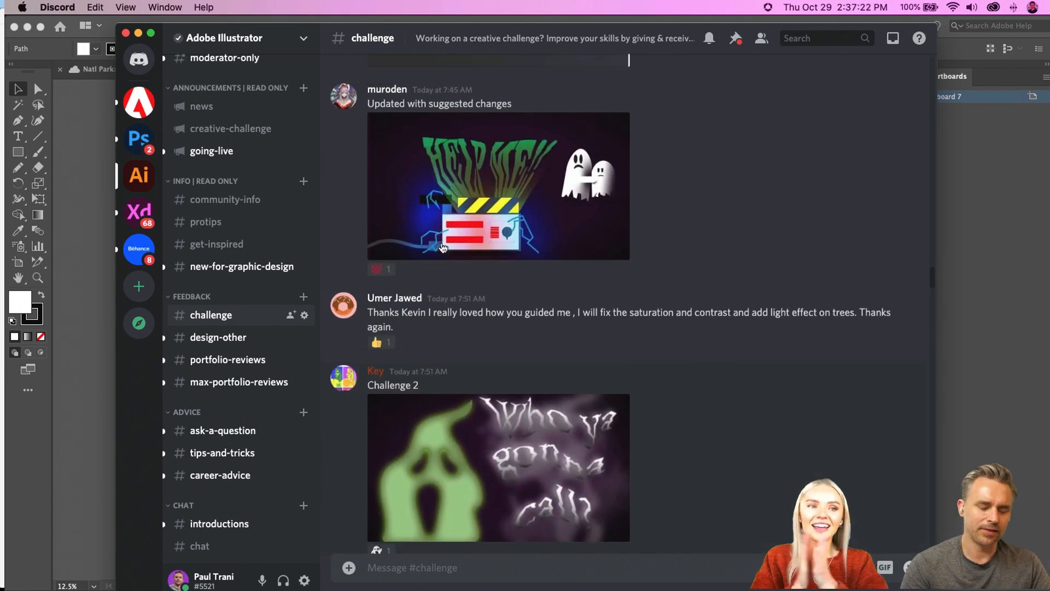
{"action": "scroll", "coordinate": [443, 248], "scroll_direction": "down", "scroll_amount": 6}
{"action": "scroll", "coordinate": [443, 248], "scroll_direction": "up", "scroll_amount": 18}
{"action": "scroll", "coordinate": [442, 246], "scroll_direction": "down", "scroll_amount": 20}
{"action": "scroll", "coordinate": [443, 246], "scroll_direction": "up", "scroll_amount": 20}
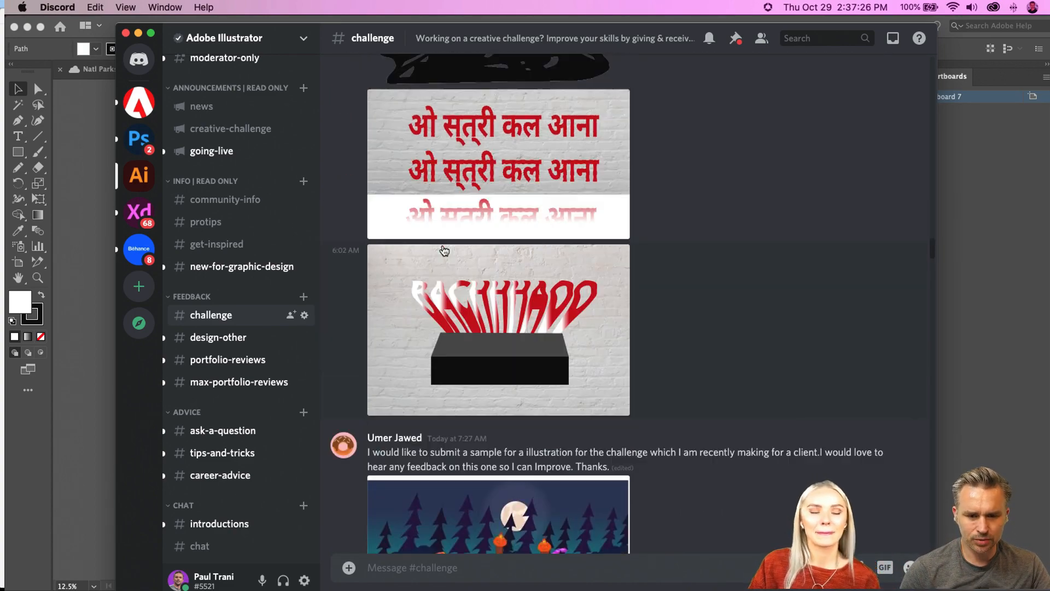
{"action": "scroll", "coordinate": [443, 249], "scroll_direction": "up", "scroll_amount": 20}
{"action": "scroll", "coordinate": [443, 248], "scroll_direction": "up", "scroll_amount": 15}
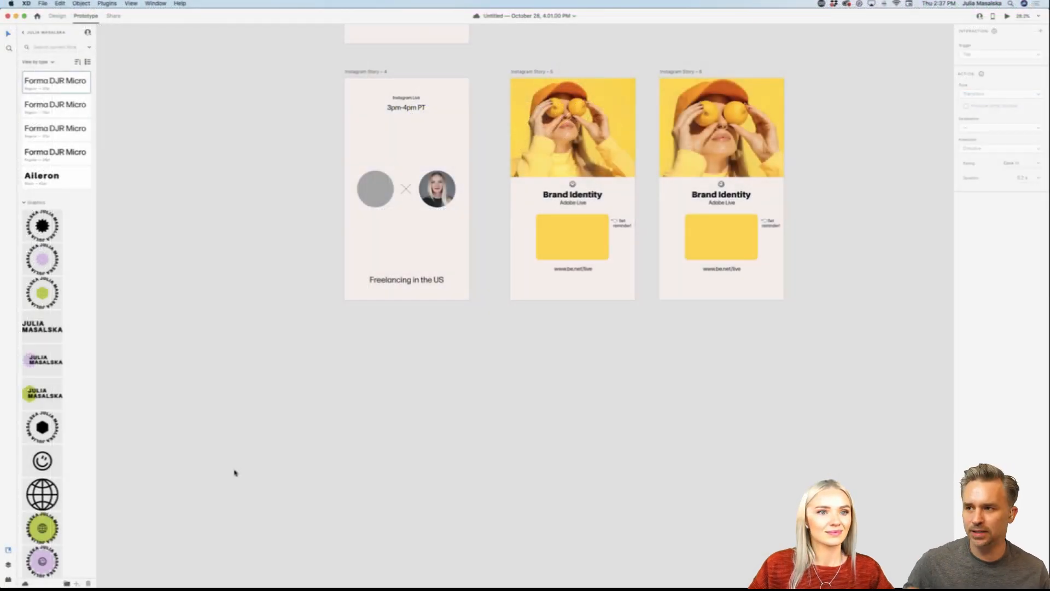
Step: Switch to Illustrator's Social templates document and examine the row of Instagram story artboards with nothing selected
{"action": "mouse_move", "coordinate": [511, 586]}
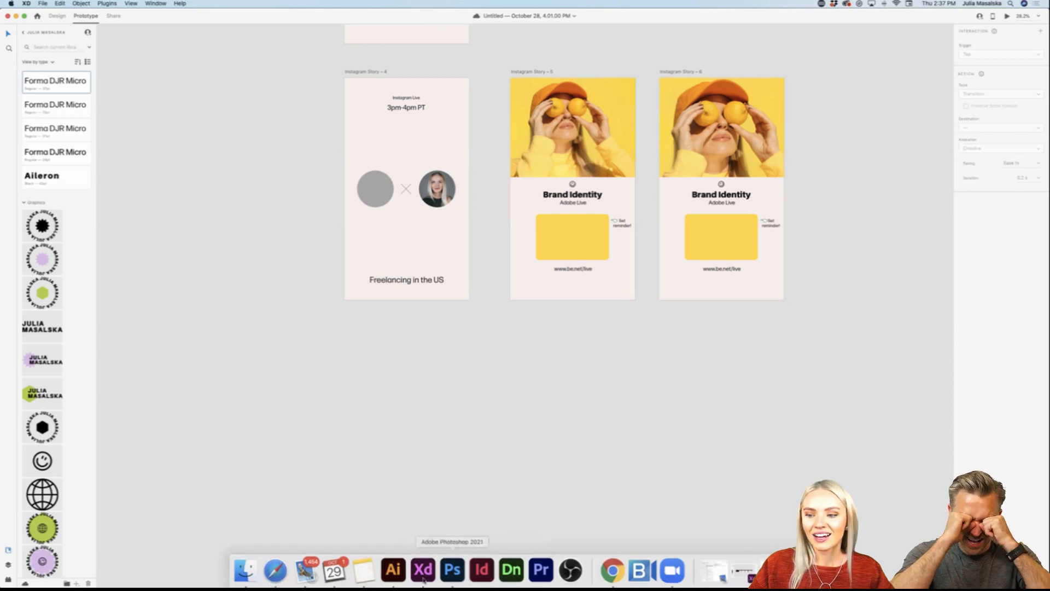
{"action": "left_click", "coordinate": [393, 570]}
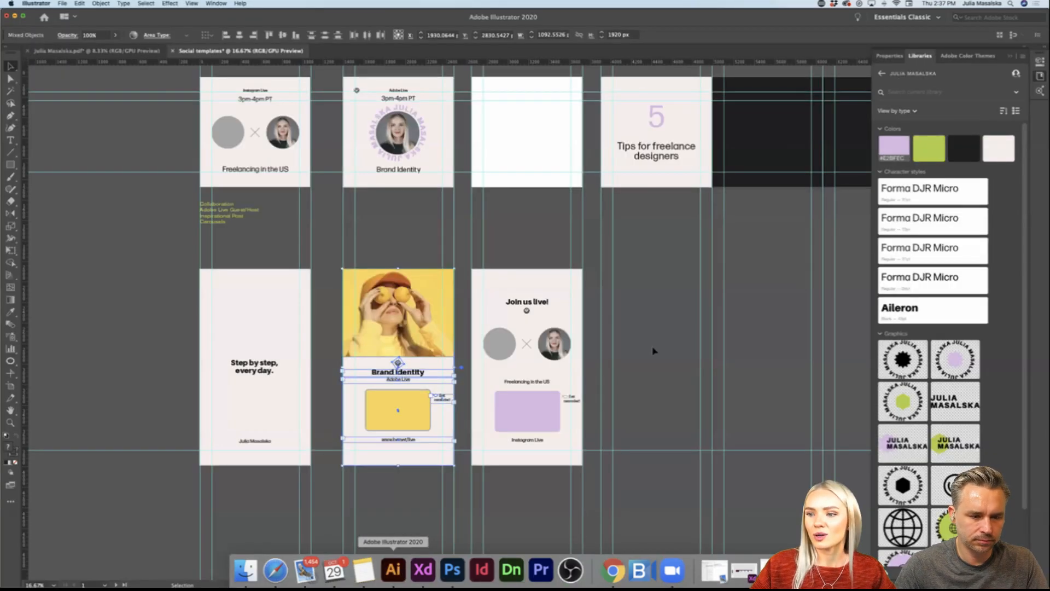
{"action": "left_click", "coordinate": [654, 350]}
{"action": "scroll", "coordinate": [653, 351], "scroll_direction": "right", "scroll_amount": 1}
{"action": "scroll", "coordinate": [651, 354], "scroll_direction": "down", "scroll_amount": 1}
{"action": "scroll", "coordinate": [648, 354], "scroll_direction": "left", "scroll_amount": 1}
{"action": "scroll", "coordinate": [648, 354], "scroll_direction": "down", "scroll_amount": 1}
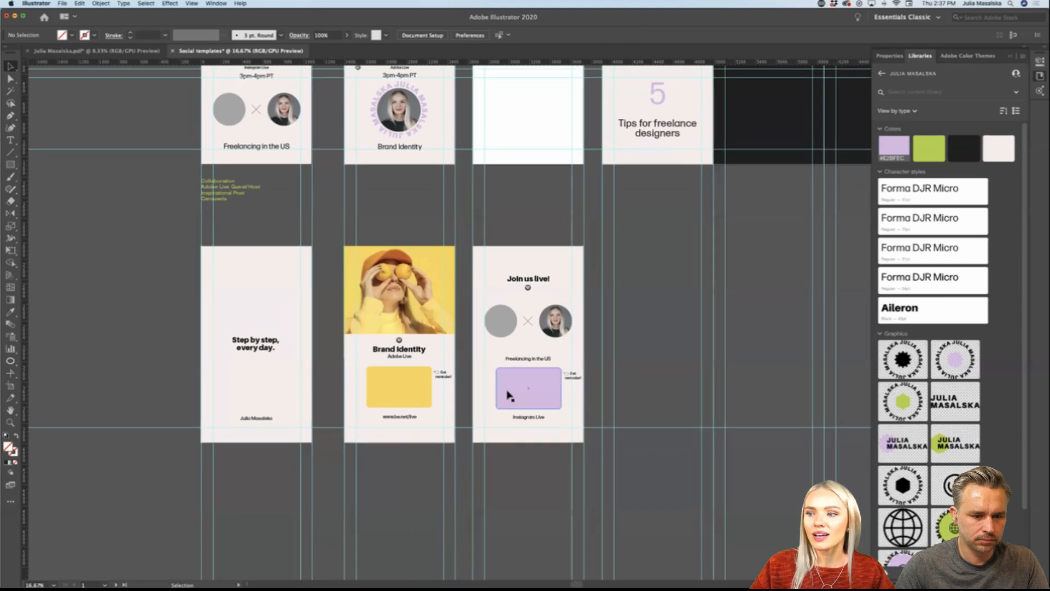
{"action": "scroll", "coordinate": [507, 395], "scroll_direction": "up", "scroll_amount": 2}
{"action": "scroll", "coordinate": [507, 395], "scroll_direction": "down", "scroll_amount": 2}
{"action": "scroll", "coordinate": [509, 395], "scroll_direction": "right", "scroll_amount": 2}
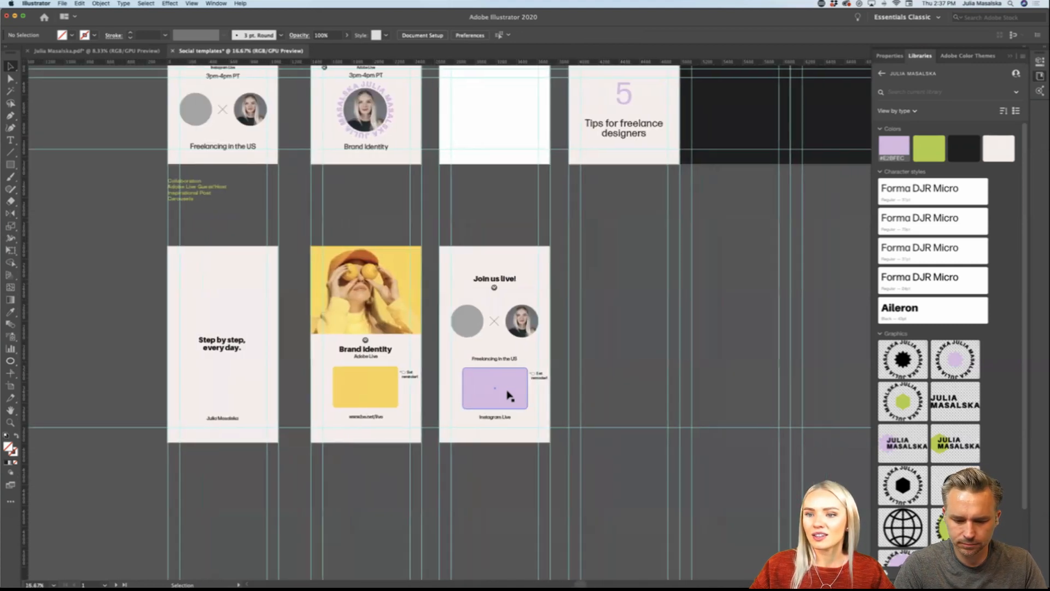
{"action": "scroll", "coordinate": [398, 380], "scroll_direction": "left", "scroll_amount": 4}
{"action": "scroll", "coordinate": [327, 368], "scroll_direction": "down", "scroll_amount": 1}
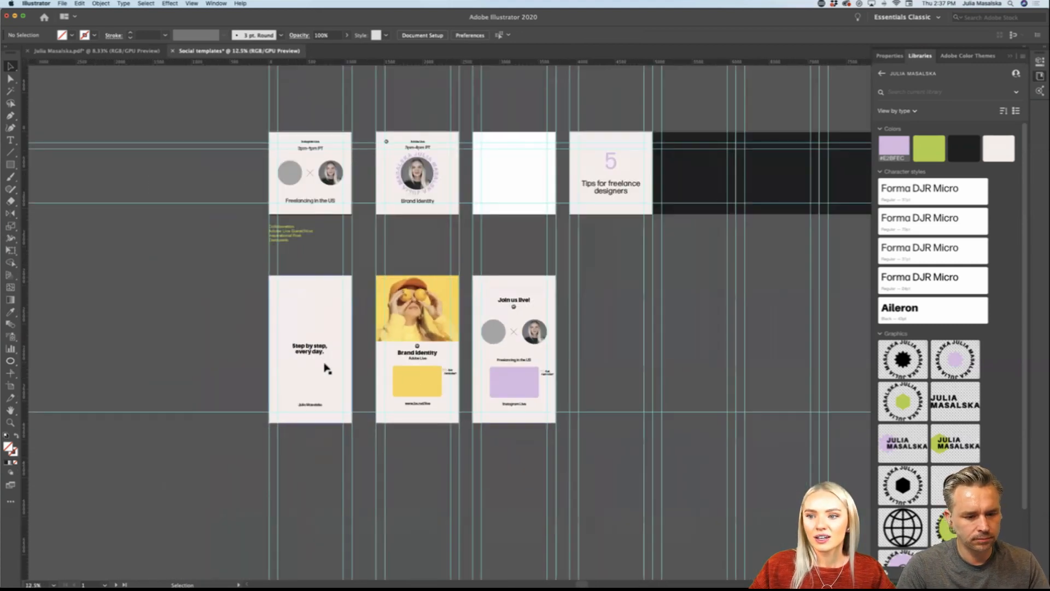
Step: Copy the smiley from the Brand Identity story to just above the name on the "Step by step, every day." artboard
{"action": "scroll", "coordinate": [326, 368], "scroll_direction": "up", "scroll_amount": 1}
{"action": "scroll", "coordinate": [327, 368], "scroll_direction": "up", "scroll_amount": 1}
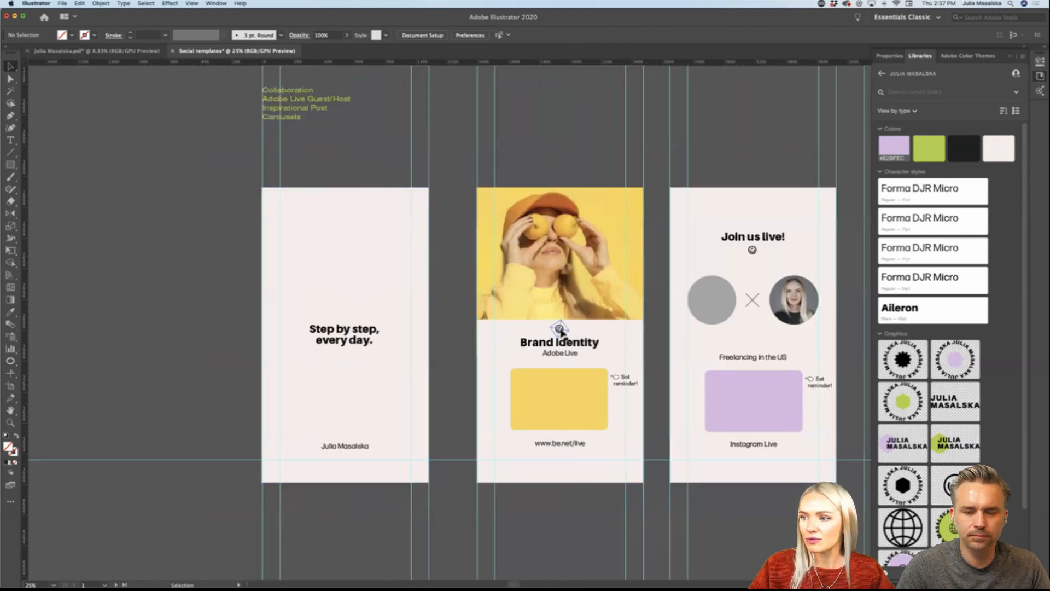
{"action": "left_click_drag", "start_coordinate": [559, 328], "coordinate": [350, 446]}
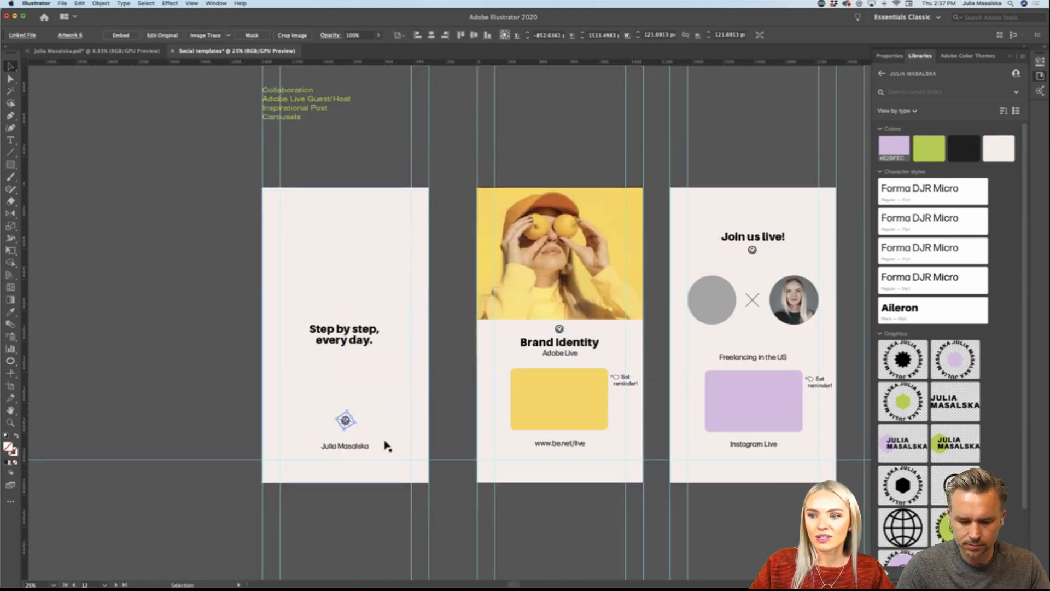
{"action": "left_click", "coordinate": [441, 422]}
{"action": "scroll", "coordinate": [345, 420], "scroll_direction": "up", "scroll_amount": 3}
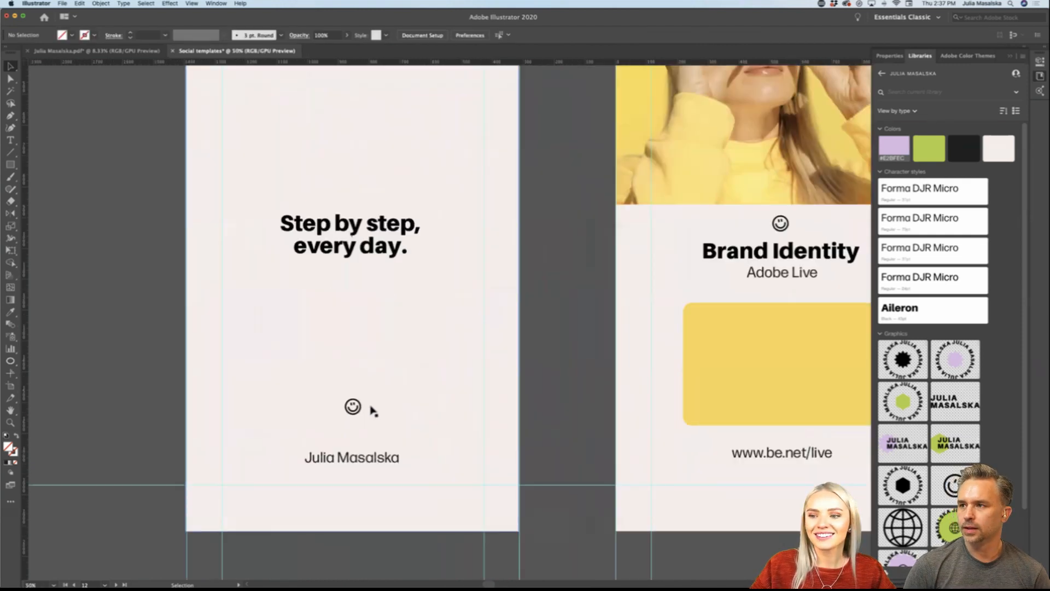
Step: Rotate the smiley above the name on the "Step by step, every day." artboard and deselect it
{"action": "left_click", "coordinate": [356, 399]}
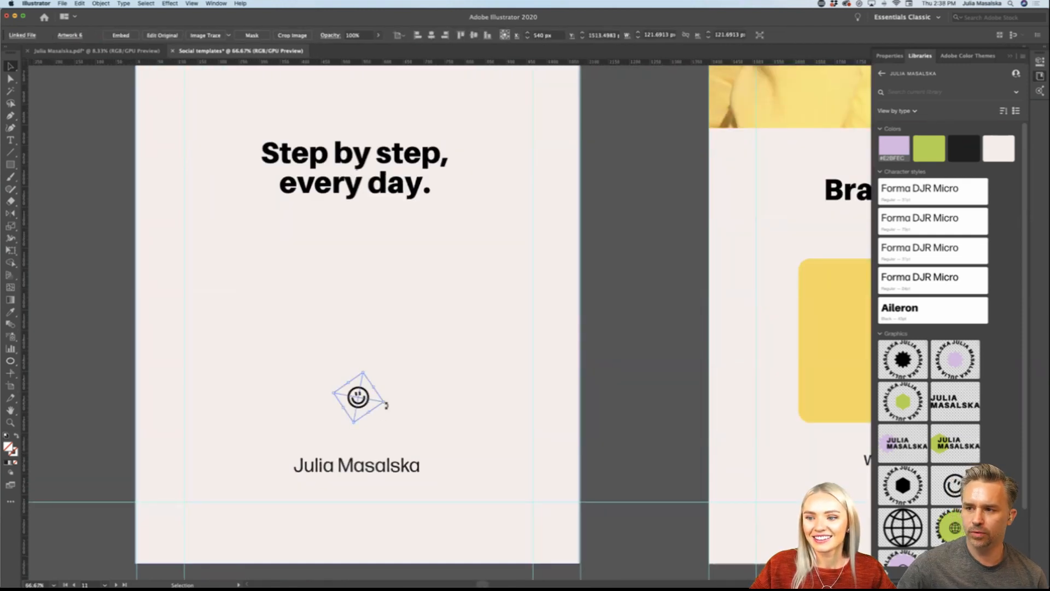
{"action": "left_click_drag", "start_coordinate": [386, 405], "coordinate": [387, 402]}
{"action": "left_click", "coordinate": [615, 409]}
{"action": "scroll", "coordinate": [616, 409], "scroll_direction": "down", "scroll_amount": 2}
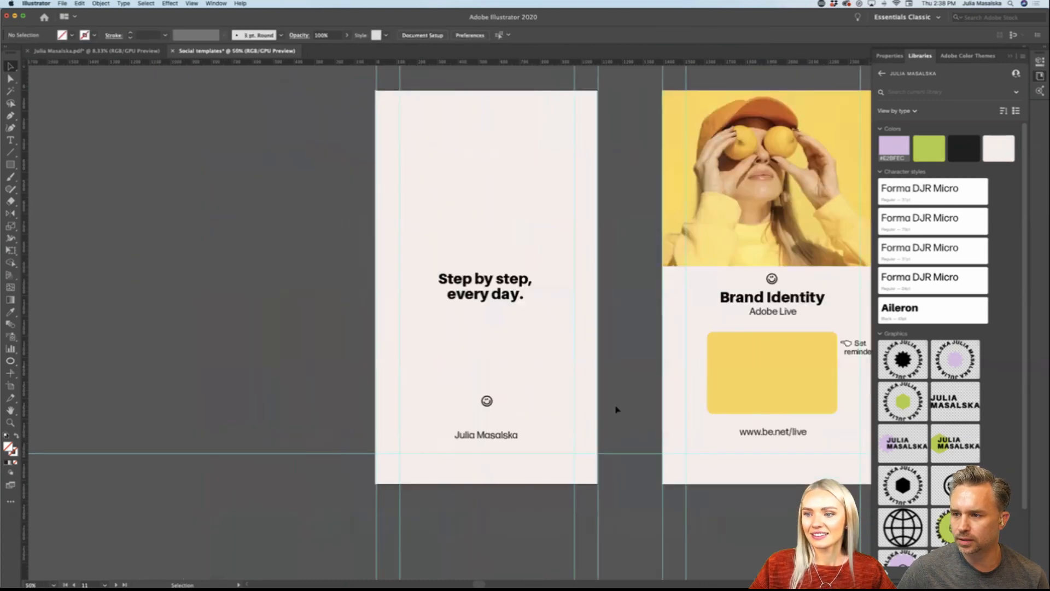
Step: Move the smiley down closer to the name on the "Step by step, every day." artboard and deselect it
{"action": "scroll", "coordinate": [437, 397], "scroll_direction": "down", "scroll_amount": 1}
{"action": "scroll", "coordinate": [475, 415], "scroll_direction": "up", "scroll_amount": 2}
{"action": "left_click_drag", "start_coordinate": [480, 399], "coordinate": [479, 424]}
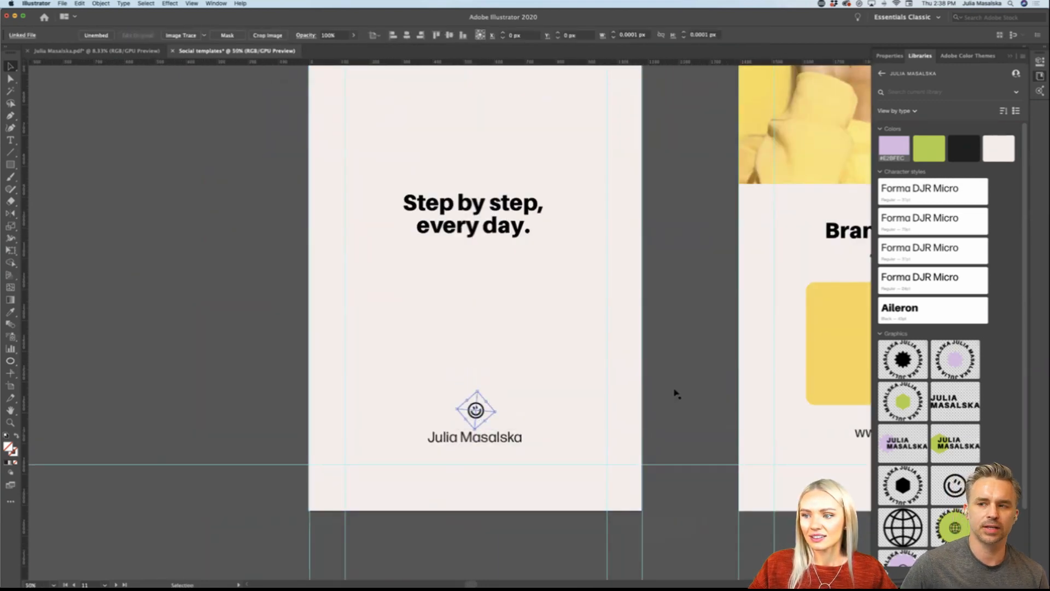
{"action": "left_click", "coordinate": [676, 394]}
Step: Copy all the artwork of the square "Brand Identity" Adobe Live post with the 3pm-4pm PT time
{"action": "scroll", "coordinate": [682, 392], "scroll_direction": "down", "scroll_amount": 4}
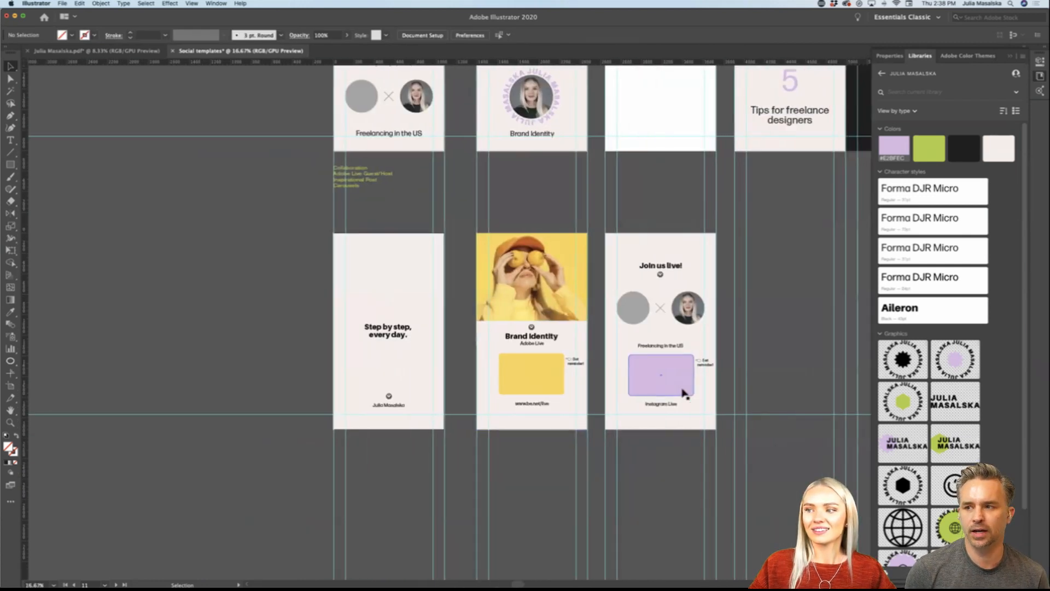
{"action": "scroll", "coordinate": [683, 393], "scroll_direction": "right", "scroll_amount": 3}
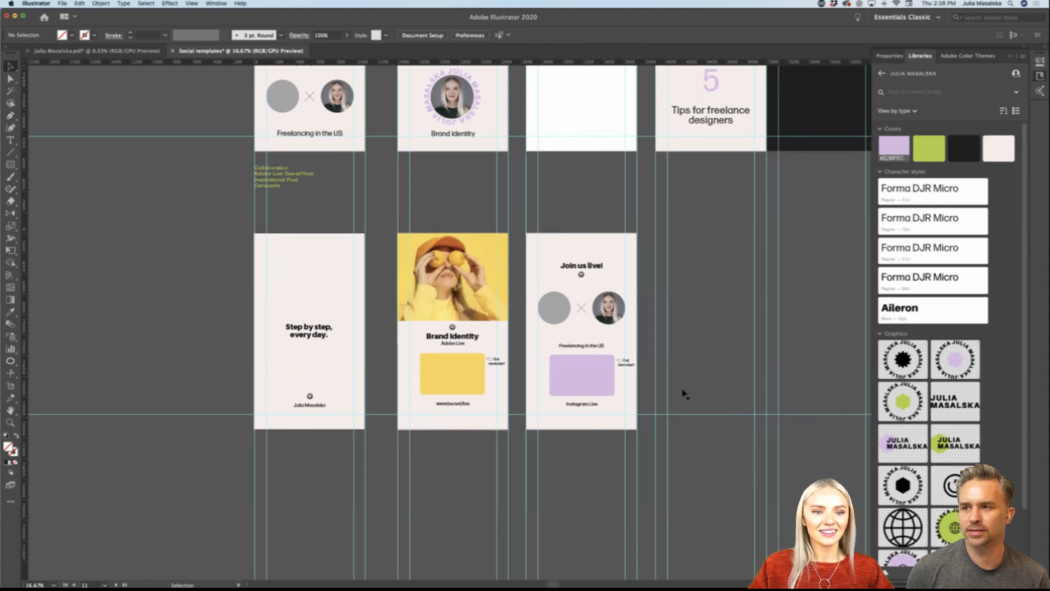
{"action": "scroll", "coordinate": [681, 343], "scroll_direction": "right", "scroll_amount": 3}
{"action": "scroll", "coordinate": [681, 344], "scroll_direction": "up", "scroll_amount": 1}
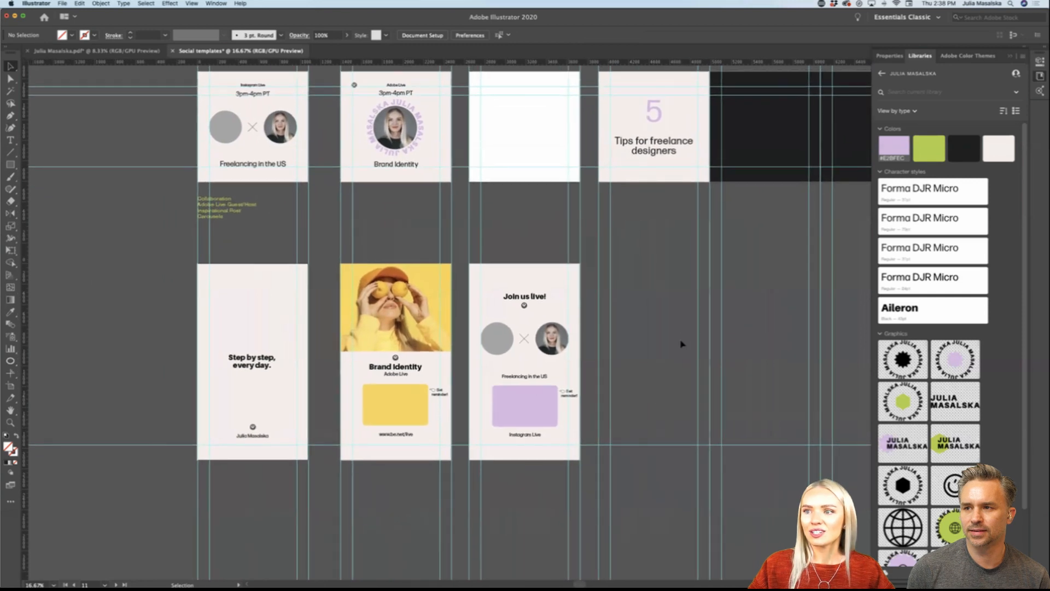
{"action": "scroll", "coordinate": [681, 344], "scroll_direction": "left", "scroll_amount": 5}
{"action": "scroll", "coordinate": [682, 345], "scroll_direction": "up", "scroll_amount": 3}
{"action": "scroll", "coordinate": [547, 227], "scroll_direction": "up", "scroll_amount": 4}
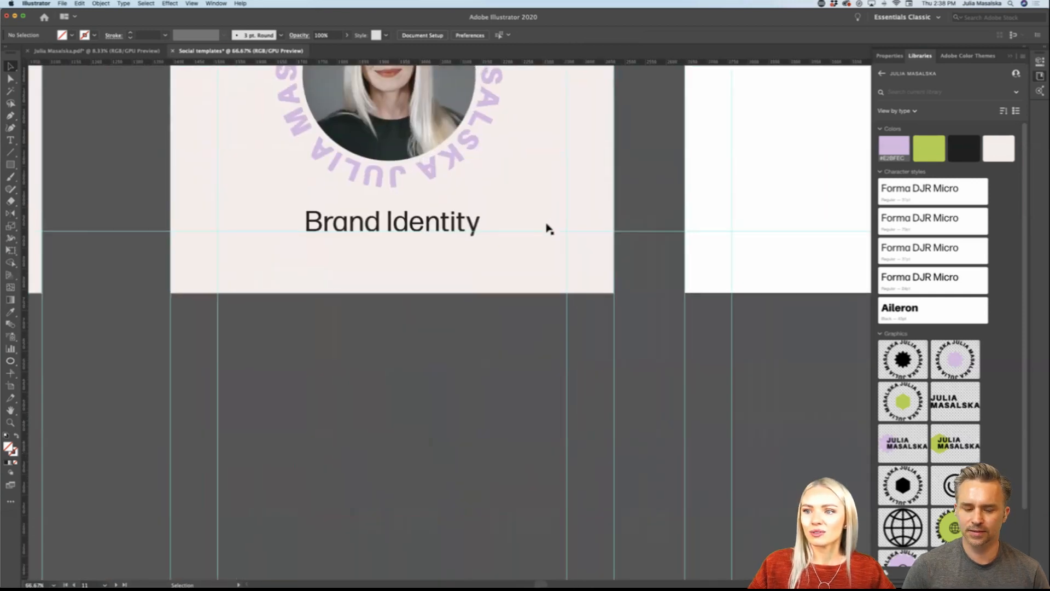
{"action": "scroll", "coordinate": [547, 227], "scroll_direction": "up", "scroll_amount": 5}
{"action": "scroll", "coordinate": [547, 227], "scroll_direction": "left", "scroll_amount": 3}
{"action": "scroll", "coordinate": [547, 227], "scroll_direction": "down", "scroll_amount": 1}
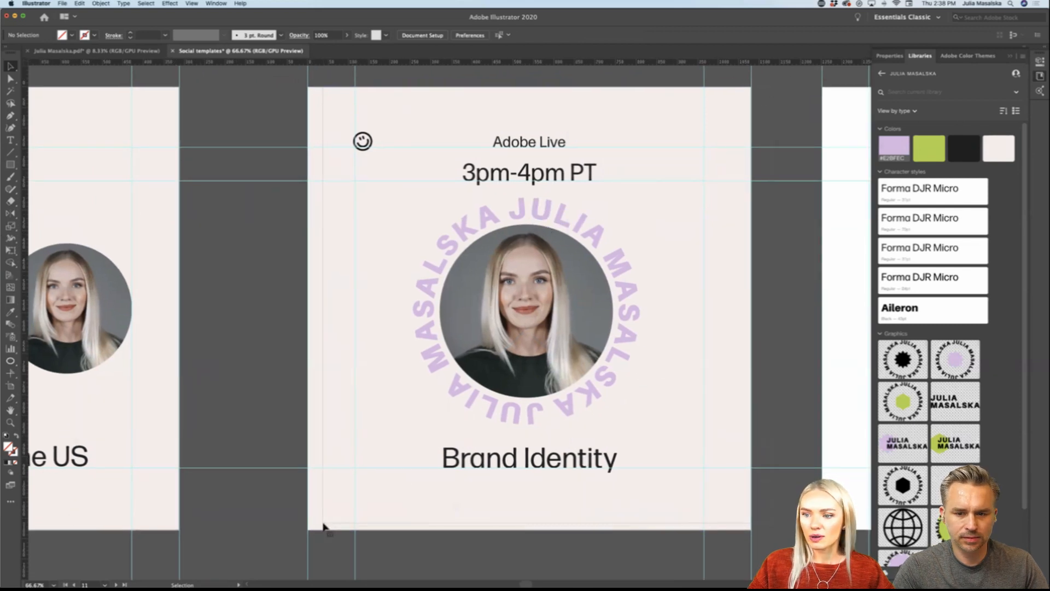
{"action": "key", "text": "super+a"}
{"action": "left_click_drag", "start_coordinate": [211, 529], "coordinate": [274, 127], "text": "shift"}
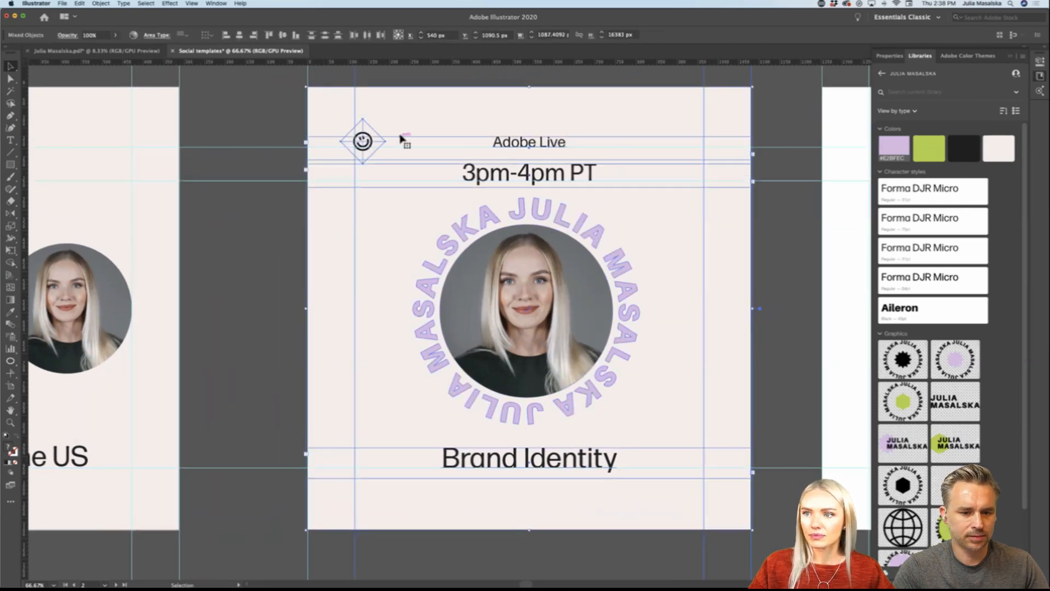
{"action": "left_click_drag", "start_coordinate": [774, 85], "coordinate": [774, 84], "text": "shift"}
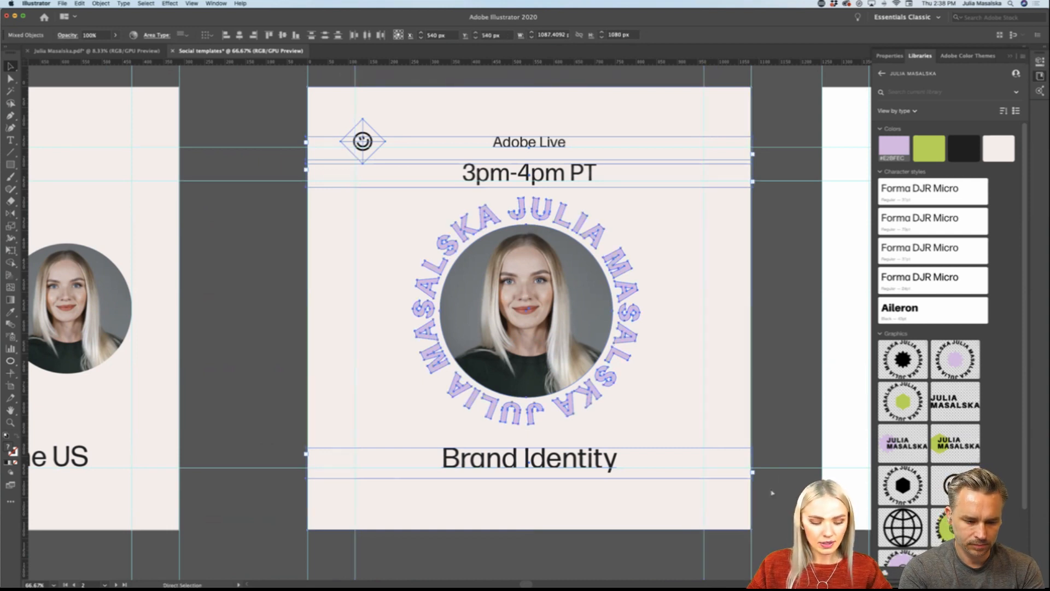
Step: Switch to Adobe XD's Design mode and add a blank artboard directly below the "Freelancing in the US" story
{"action": "mouse_move", "coordinate": [464, 575]}
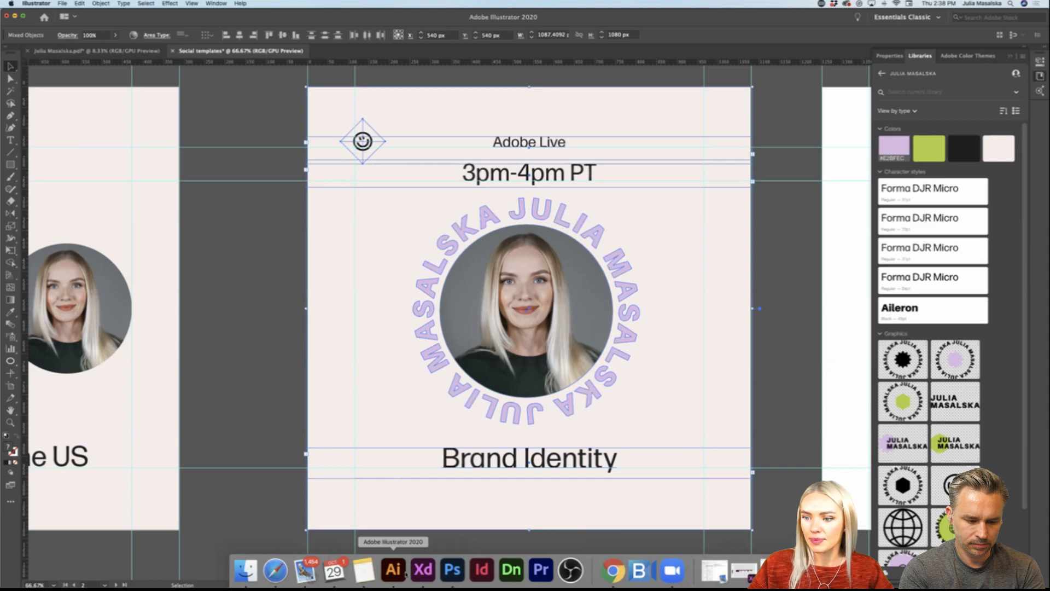
{"action": "left_click", "coordinate": [423, 569]}
{"action": "scroll", "coordinate": [512, 381], "scroll_direction": "down", "scroll_amount": 1}
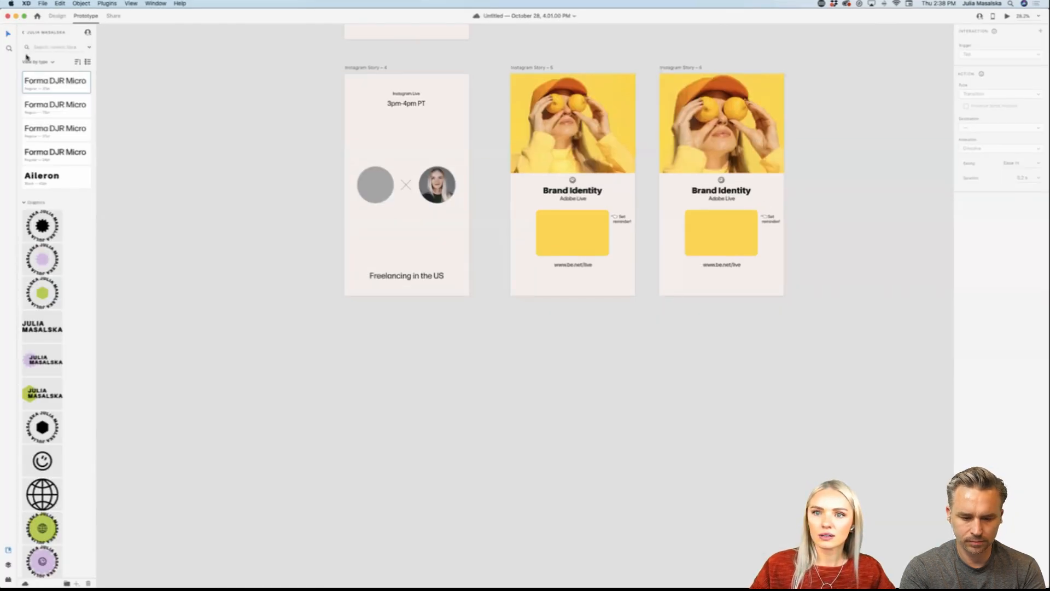
{"action": "left_click", "coordinate": [57, 16]}
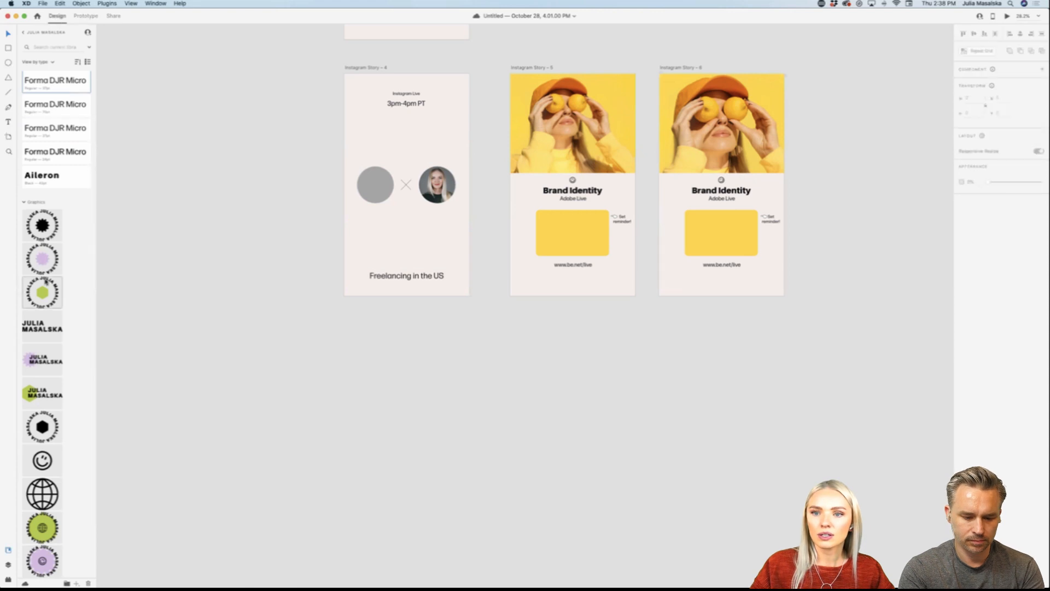
{"action": "left_click", "coordinate": [8, 136]}
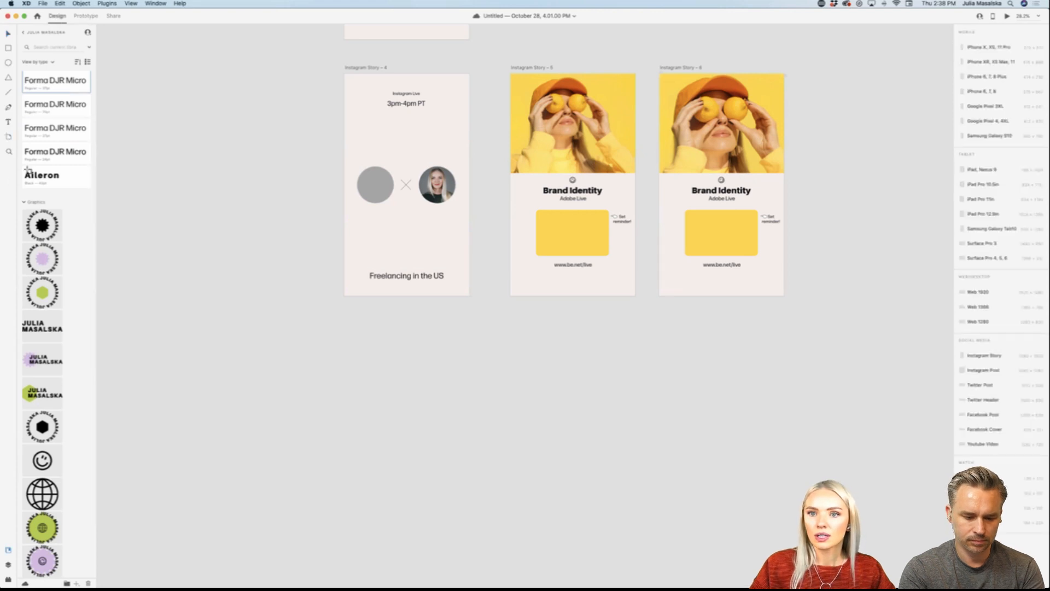
{"action": "left_click", "coordinate": [343, 352]}
{"action": "key", "text": "v"}
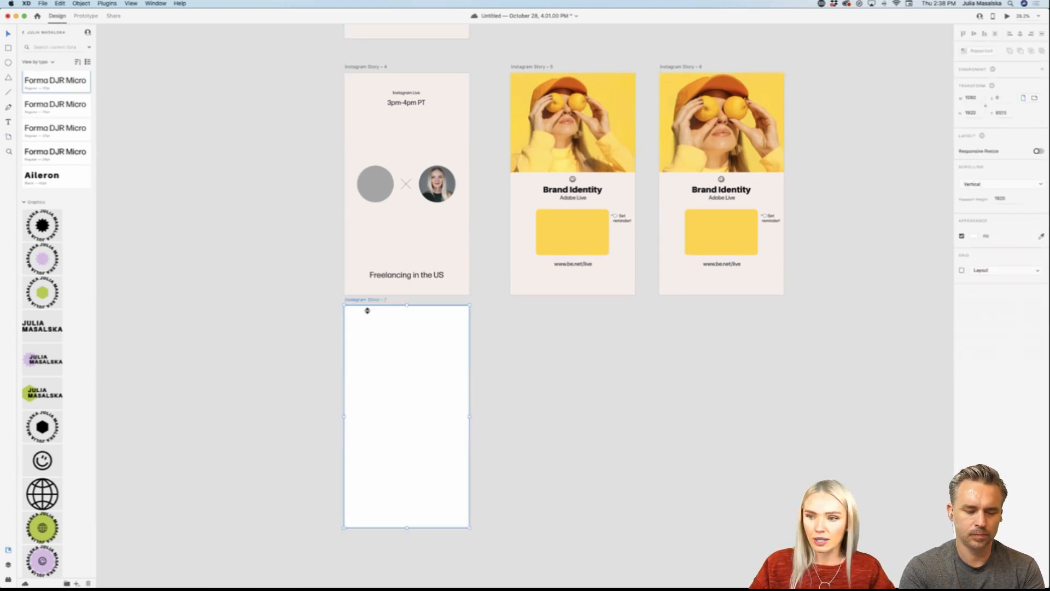
Step: Move the new blank artboard down to leave a gap below the "Freelancing in the US" story, and deselect it
{"action": "left_click_drag", "start_coordinate": [367, 301], "coordinate": [368, 351]}
{"action": "scroll", "coordinate": [368, 352], "scroll_direction": "down", "scroll_amount": 5}
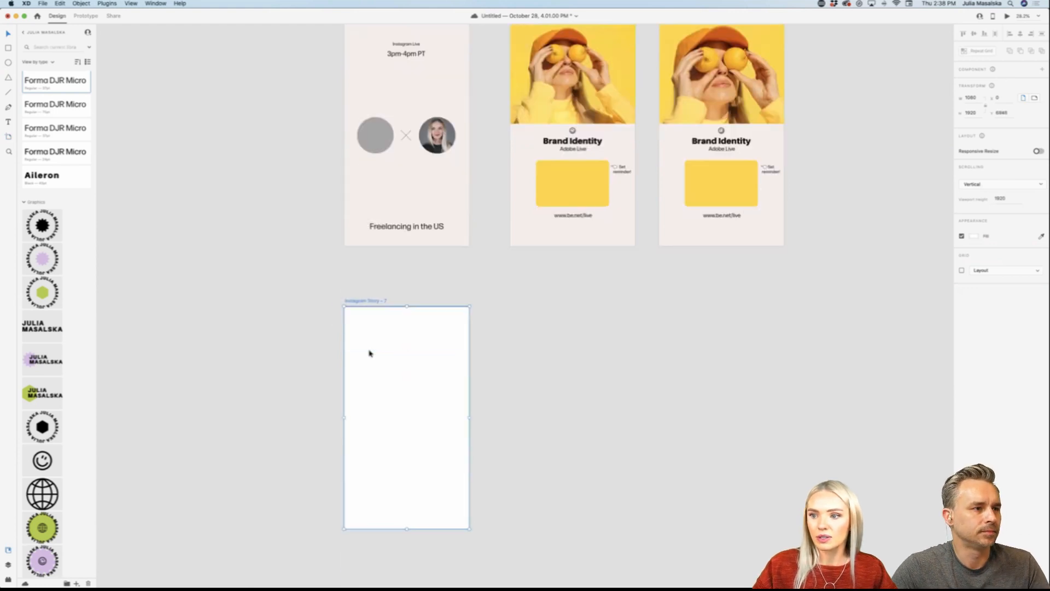
{"action": "scroll", "coordinate": [368, 353], "scroll_direction": "left", "scroll_amount": 3}
{"action": "left_click", "coordinate": [579, 362]}
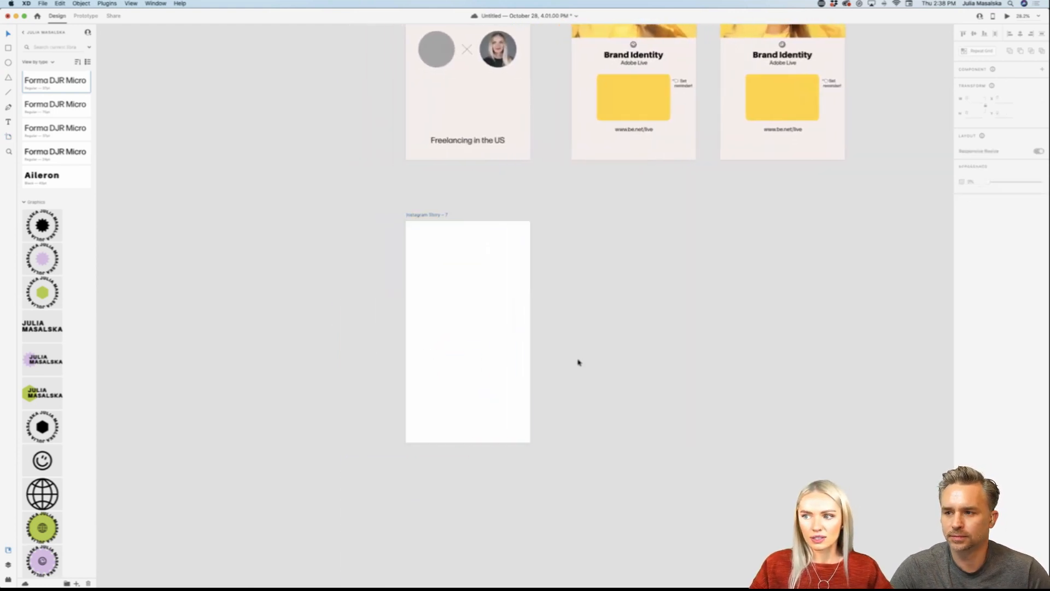
Step: Paste the copied Brand Identity post into the blank artboard and extend its top edge to the artboard's top
{"action": "key", "text": "super+v"}
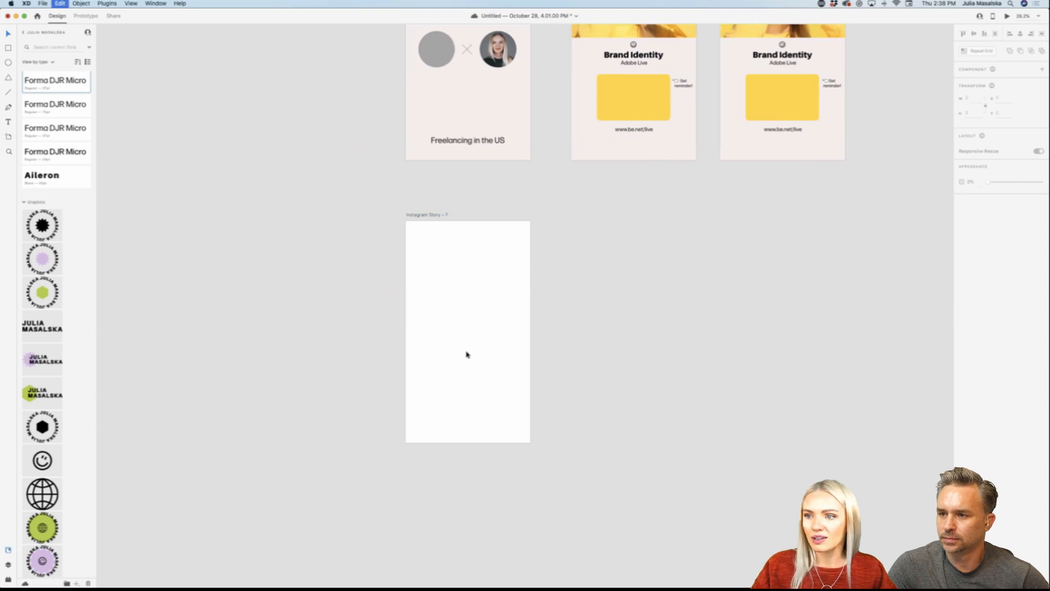
{"action": "left_click_drag", "start_coordinate": [522, 340], "coordinate": [474, 340]}
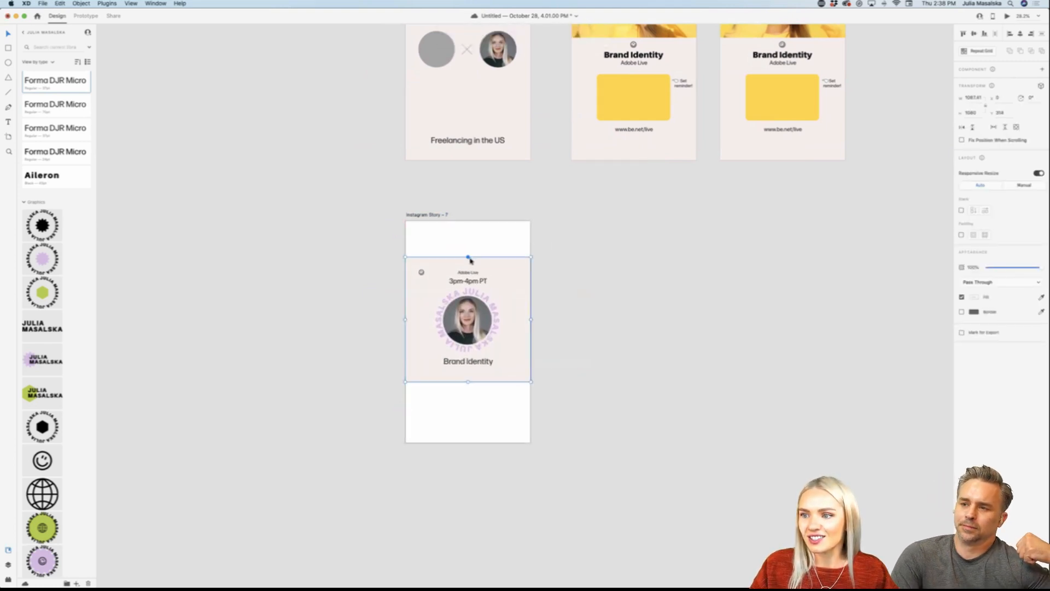
{"action": "left_click_drag", "start_coordinate": [469, 256], "coordinate": [469, 221]}
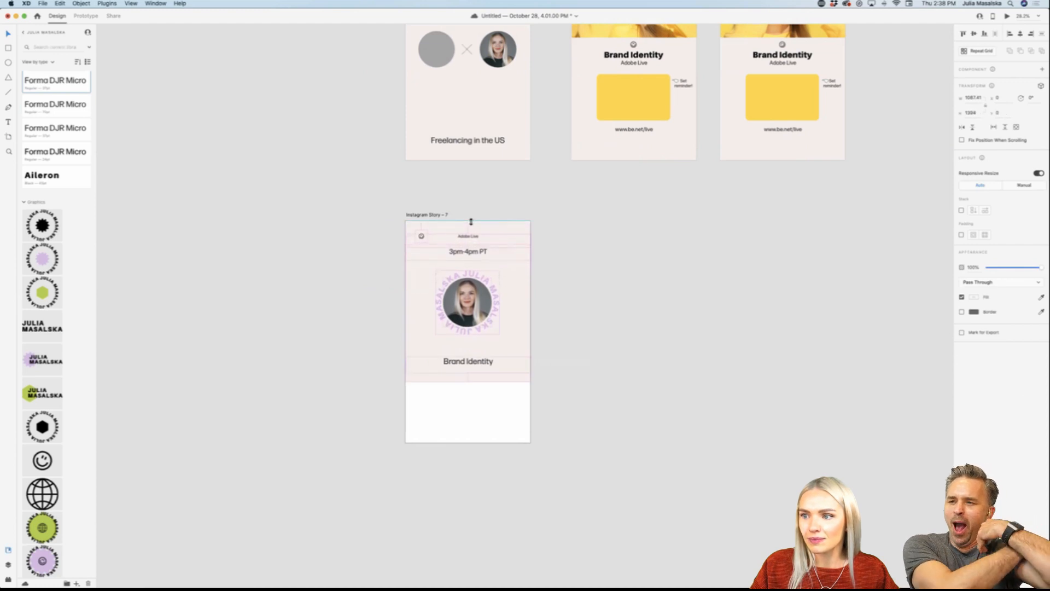
Step: Try to stretch the pasted post to the artboard's bottom edge, and undo the stretch
{"action": "left_click_drag", "start_coordinate": [468, 381], "coordinate": [468, 442]}
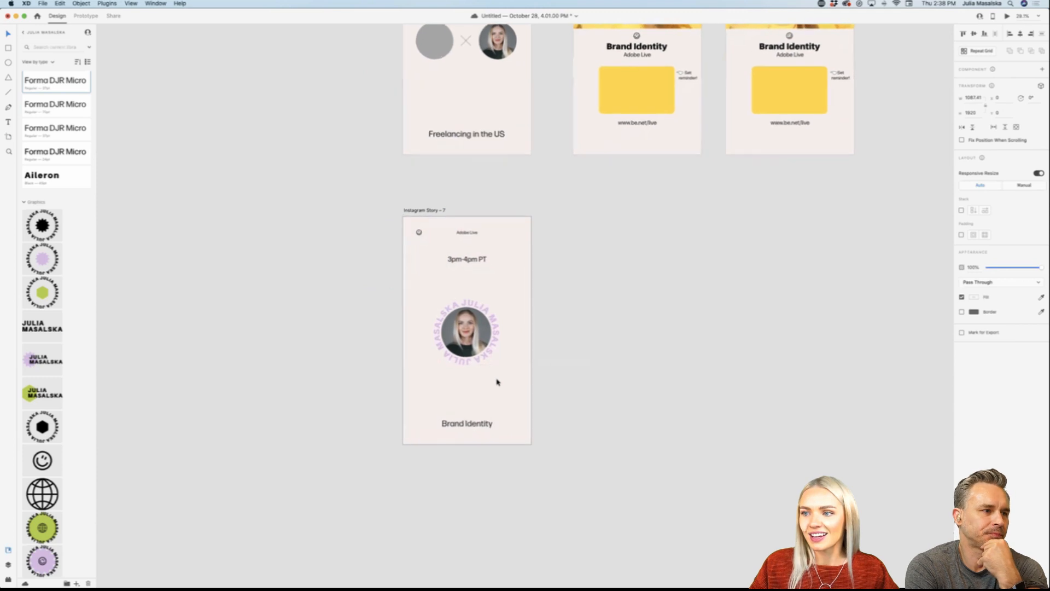
{"action": "scroll", "coordinate": [496, 382], "scroll_direction": "up", "scroll_amount": 5}
{"action": "key", "text": "cmd+z"}
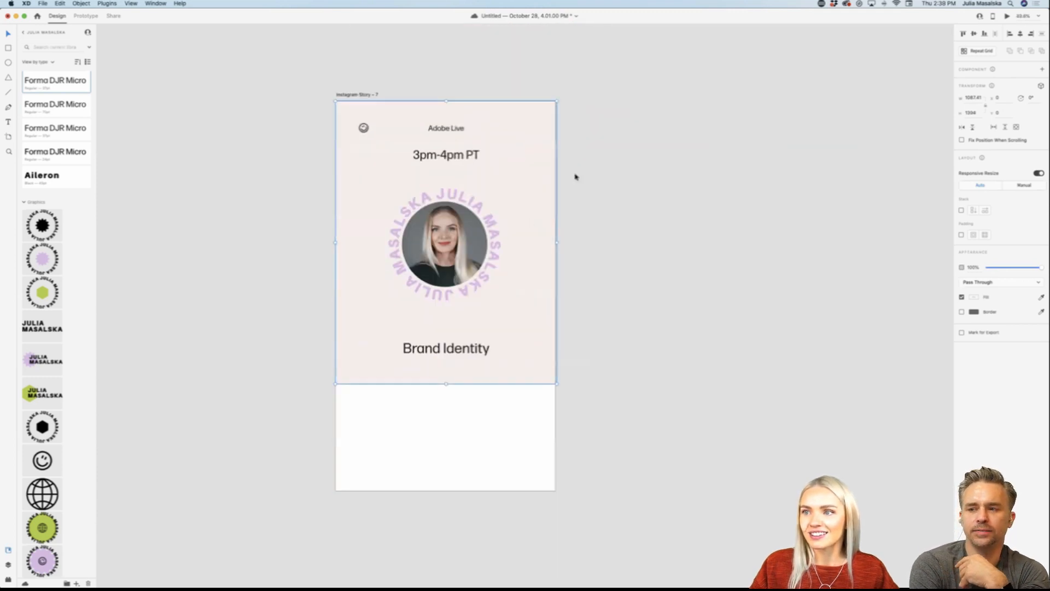
Step: Select the "Adobe Live" line, the "3pm-4pm PT" line and the smiley inside the pasted group, and clear the selection
{"action": "left_click", "coordinate": [598, 178]}
{"action": "left_click", "coordinate": [461, 163]}
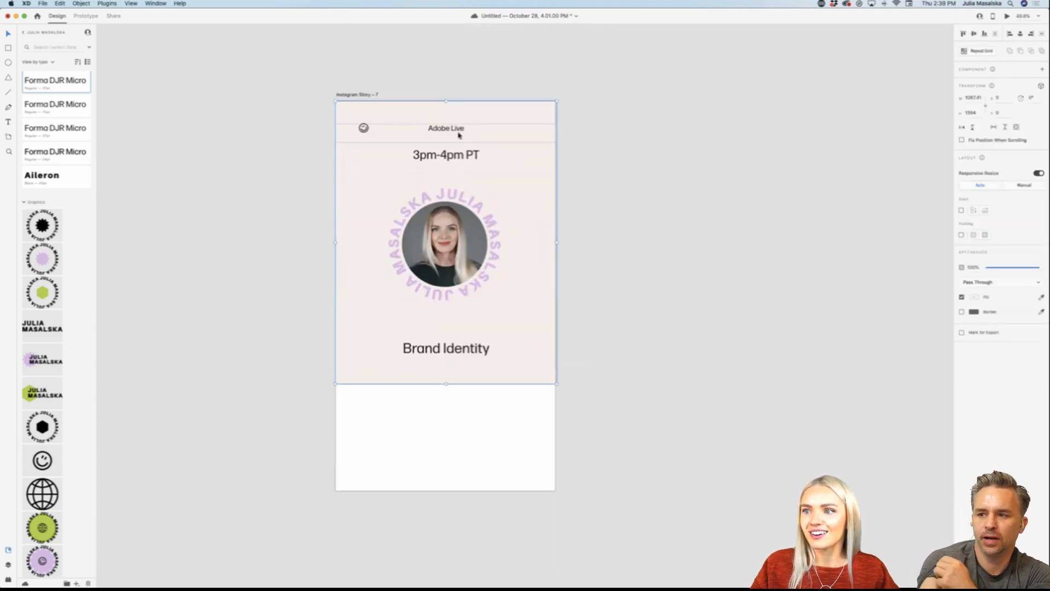
{"action": "key", "text": "Escape"}
{"action": "double_click", "coordinate": [455, 133]}
{"action": "left_click", "coordinate": [459, 155], "text": "shift"}
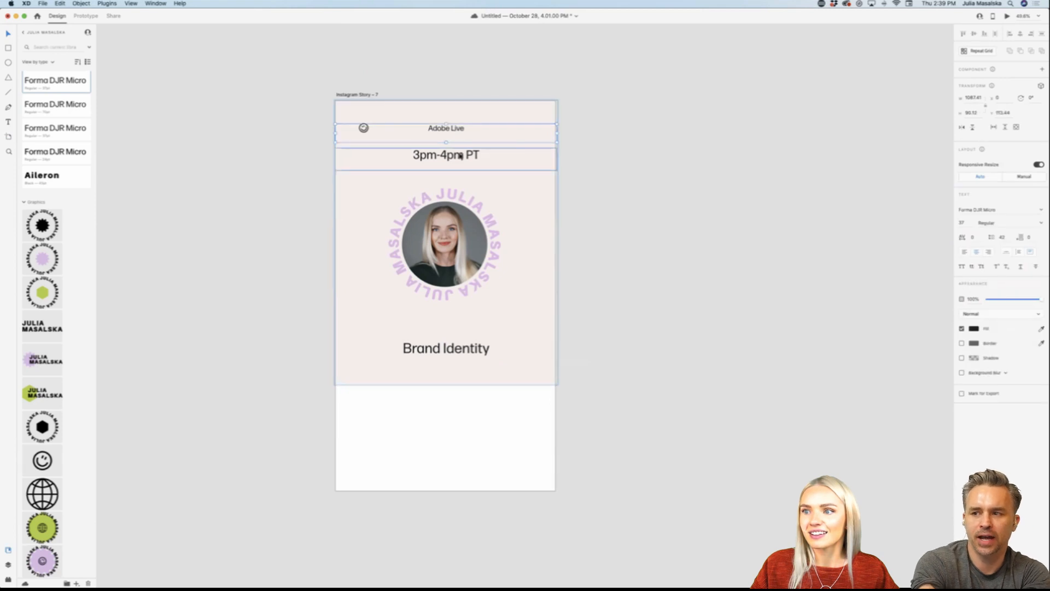
{"action": "left_click", "coordinate": [364, 130], "text": "shift"}
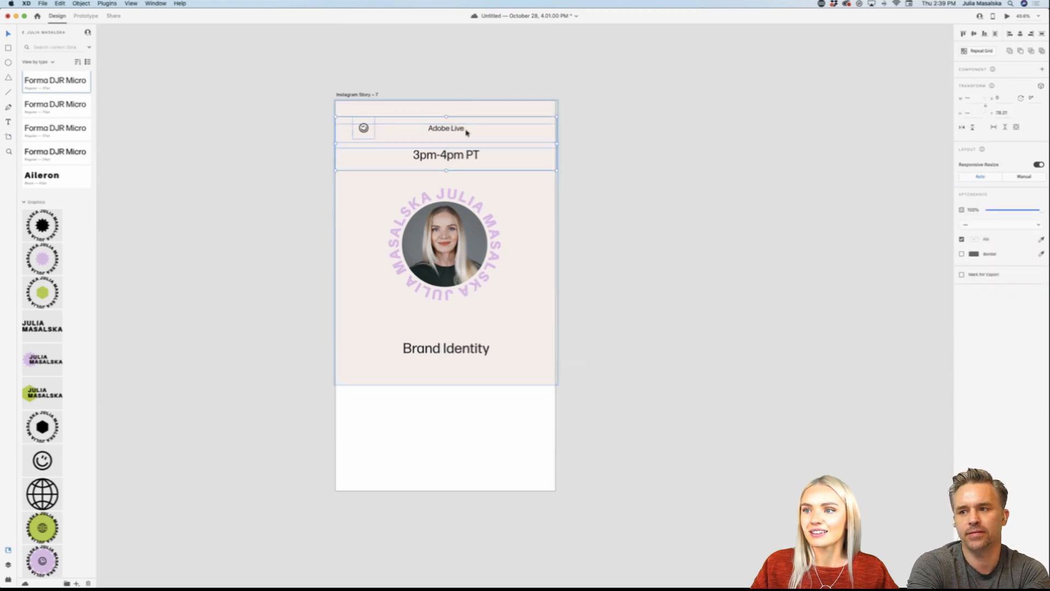
{"action": "left_click", "coordinate": [716, 295]}
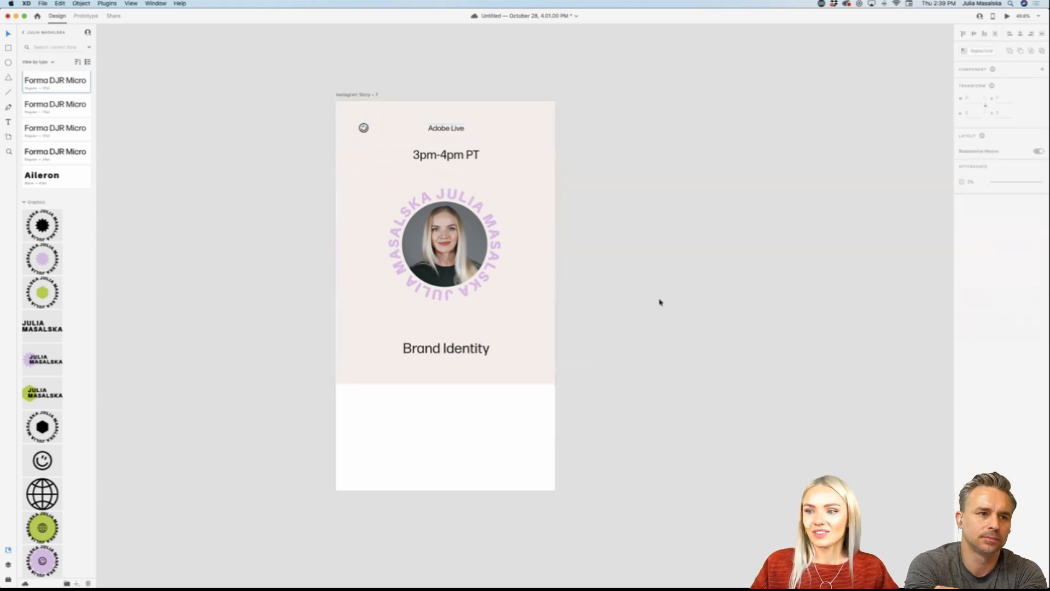
Step: Examine the two Brand Identity stories with the lemon photo and check how the first one's content is grouped
{"action": "scroll", "coordinate": [651, 353], "scroll_direction": "down", "scroll_amount": 5}
{"action": "scroll", "coordinate": [651, 353], "scroll_direction": "up", "scroll_amount": 6}
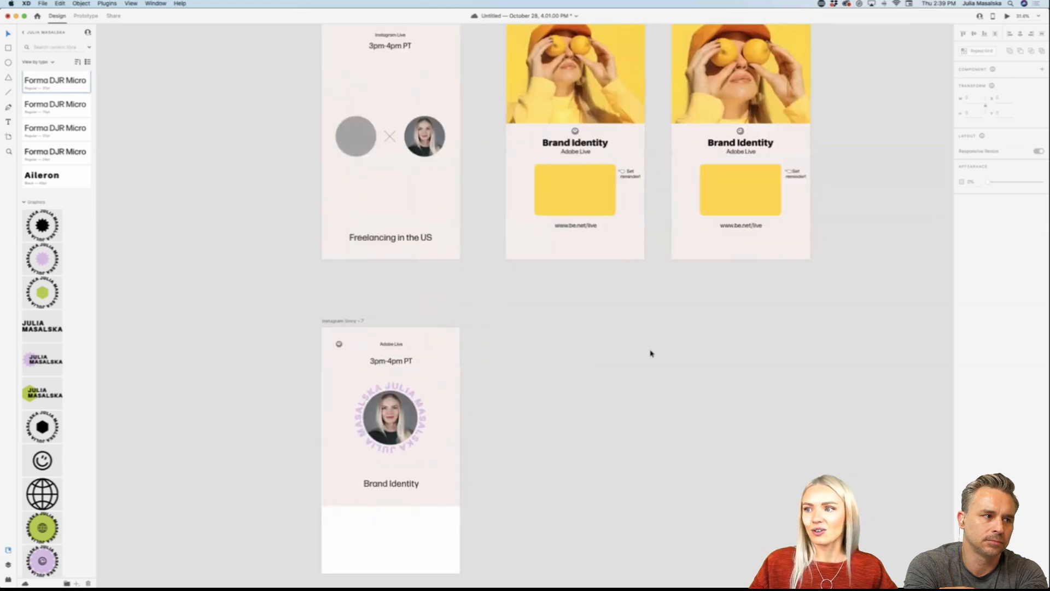
{"action": "scroll", "coordinate": [651, 354], "scroll_direction": "down", "scroll_amount": 1}
{"action": "scroll", "coordinate": [650, 353], "scroll_direction": "down", "scroll_amount": 2}
{"action": "scroll", "coordinate": [651, 353], "scroll_direction": "up", "scroll_amount": 5}
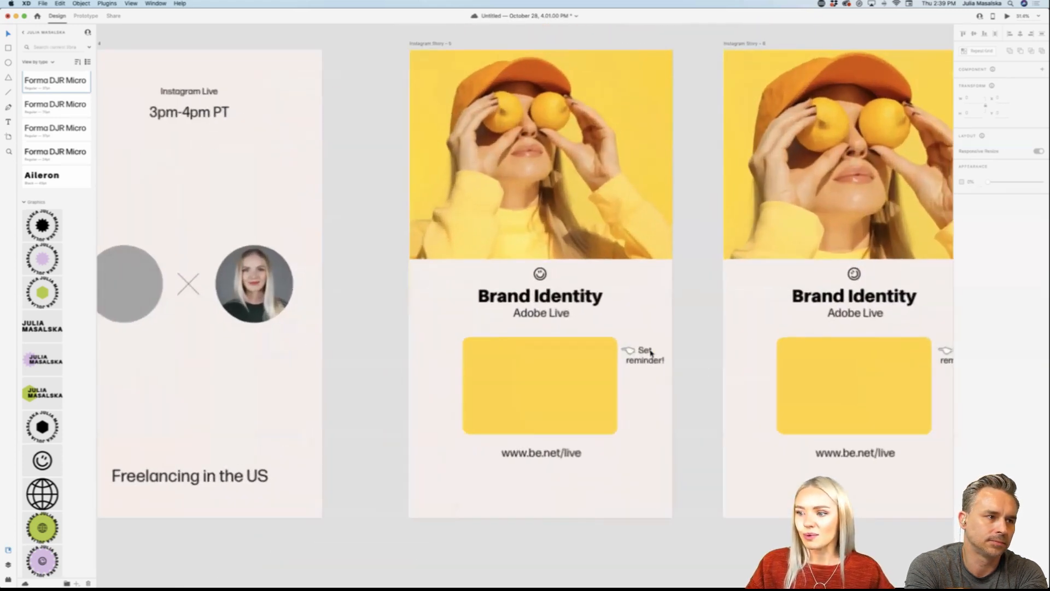
{"action": "left_click", "coordinate": [570, 298]}
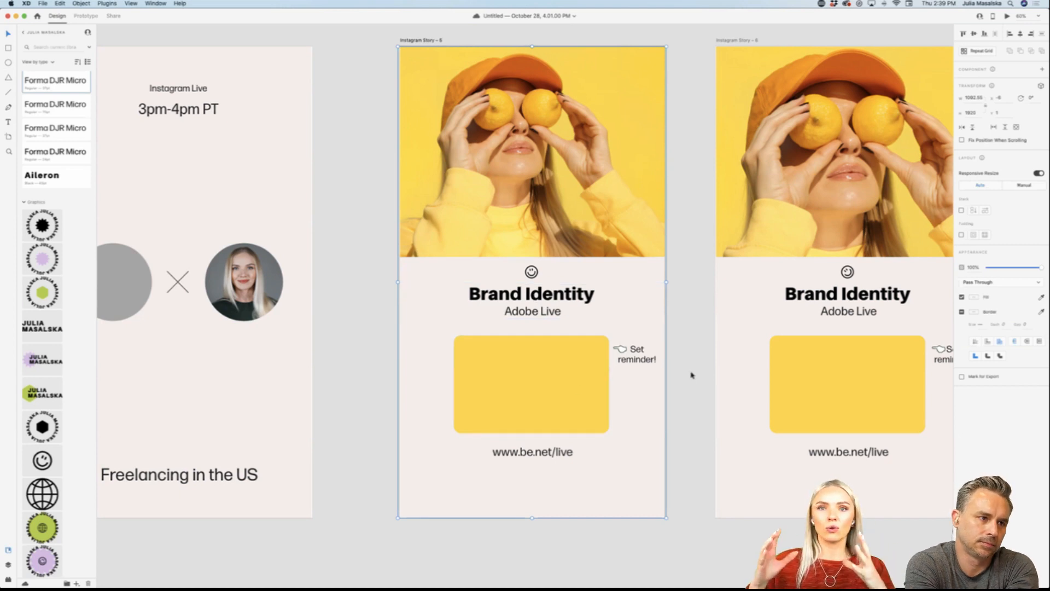
{"action": "scroll", "coordinate": [691, 376], "scroll_direction": "right", "scroll_amount": 3}
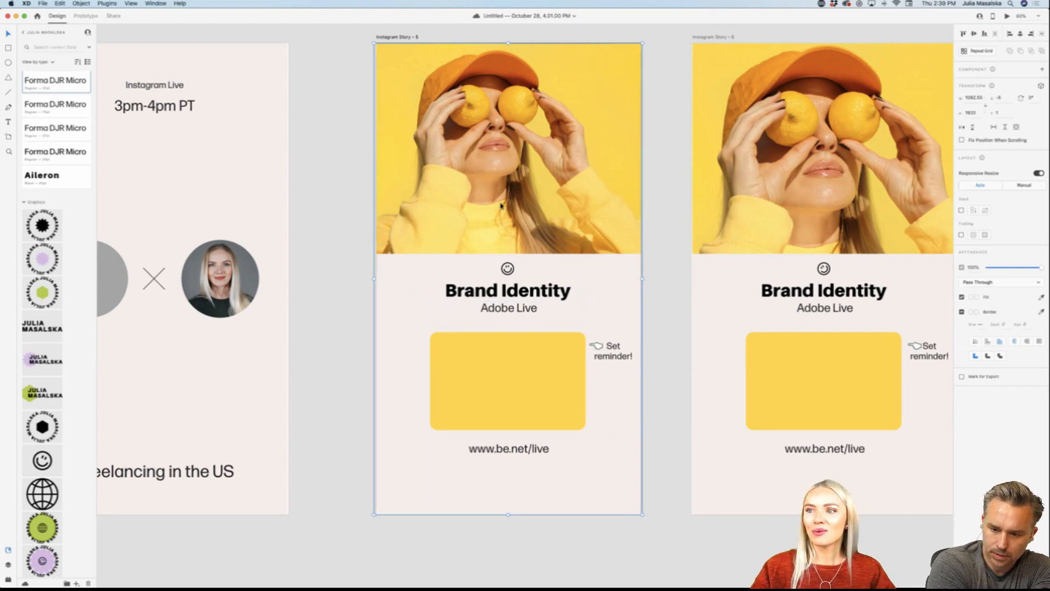
{"action": "left_click", "coordinate": [657, 445]}
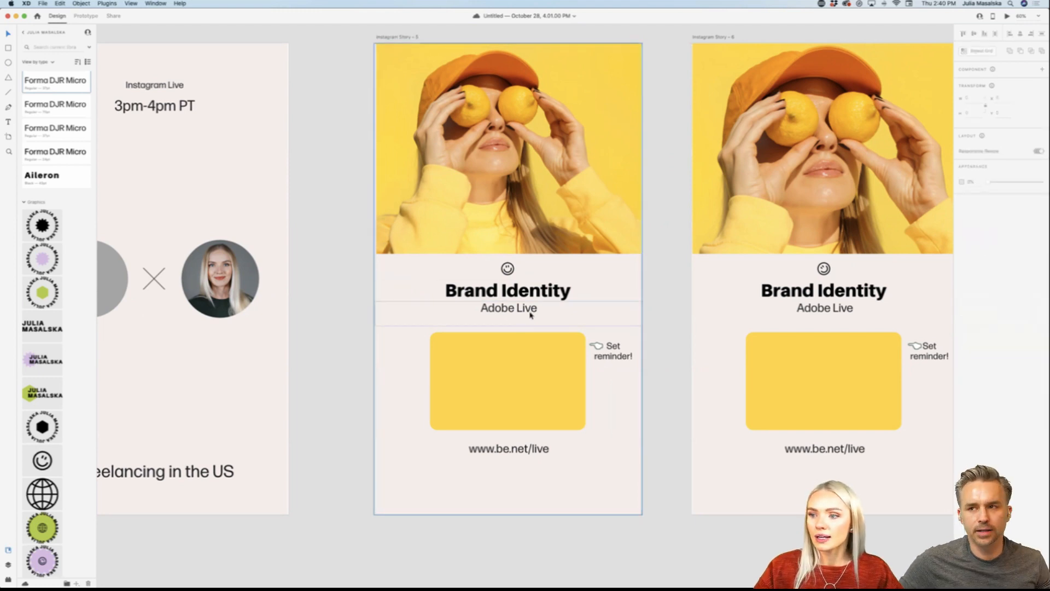
{"action": "scroll", "coordinate": [671, 382], "scroll_direction": "down", "scroll_amount": 1}
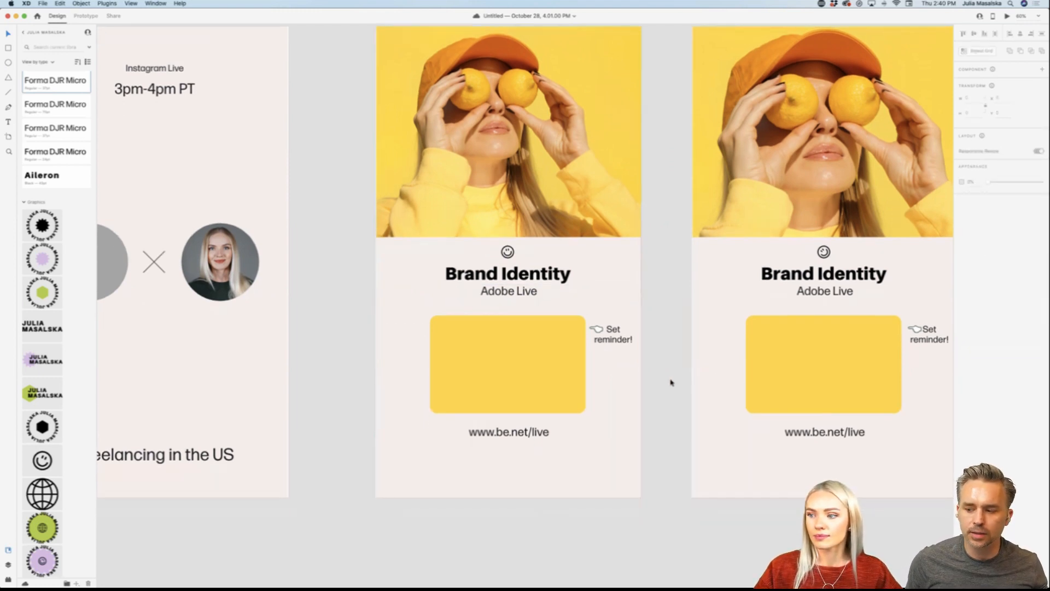
{"action": "scroll", "coordinate": [658, 362], "scroll_direction": "up", "scroll_amount": 1}
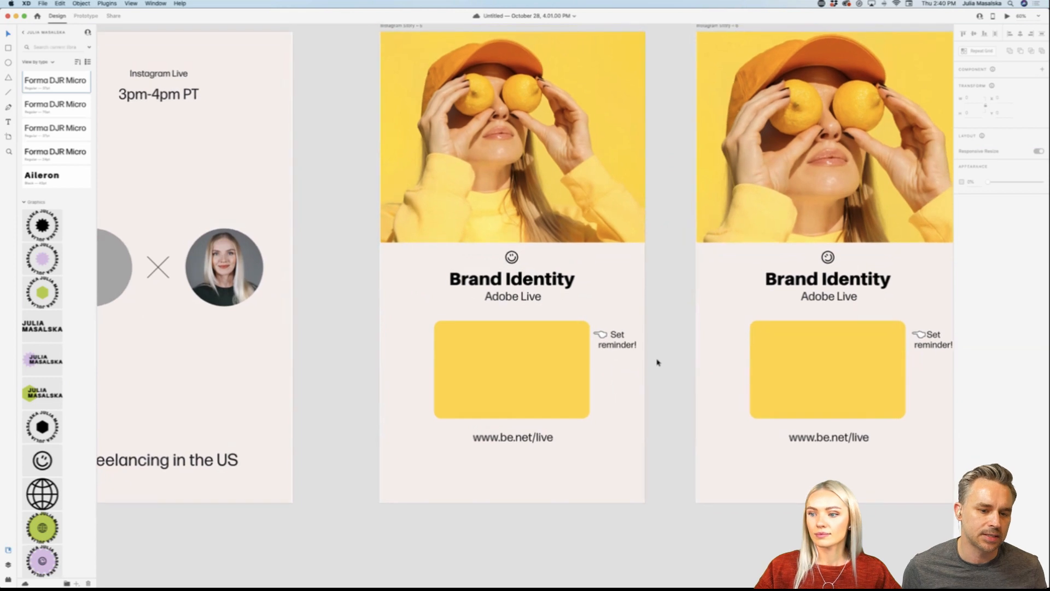
{"action": "scroll", "coordinate": [657, 362], "scroll_direction": "right", "scroll_amount": 2}
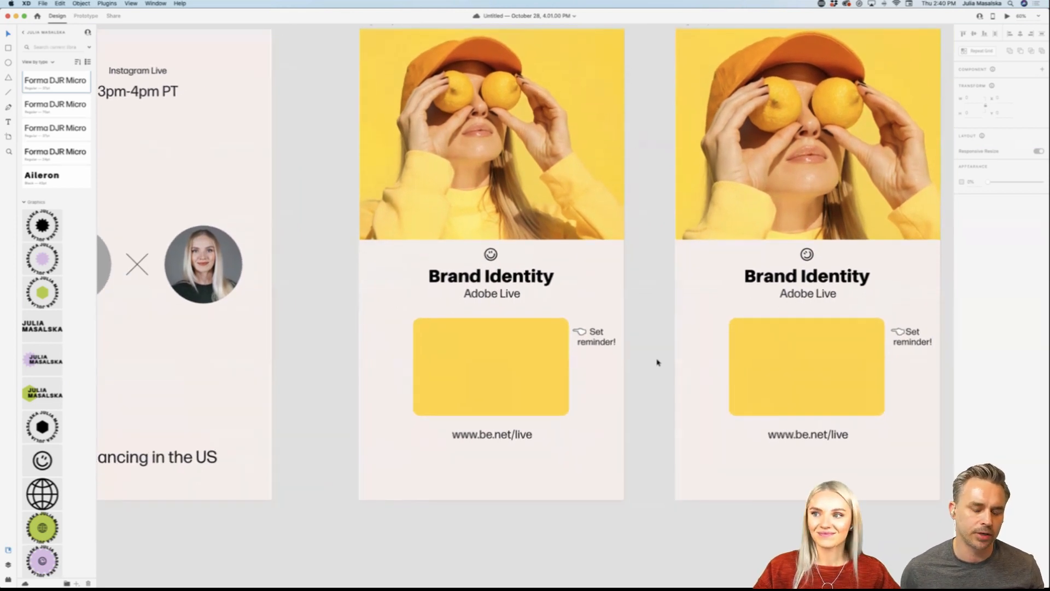
{"action": "scroll", "coordinate": [657, 362], "scroll_direction": "left", "scroll_amount": 2}
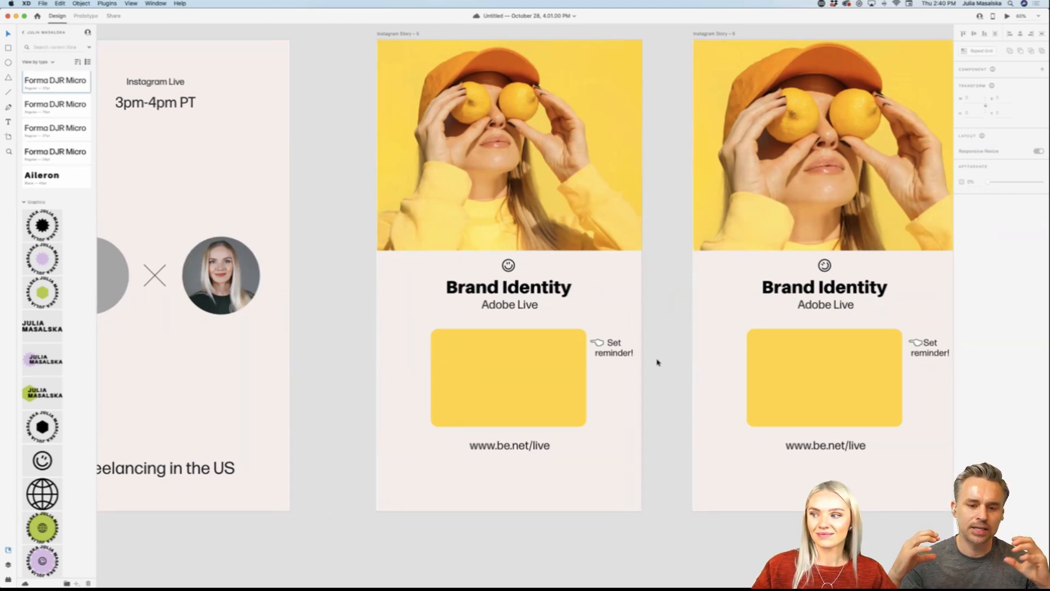
{"action": "scroll", "coordinate": [656, 362], "scroll_direction": "right", "scroll_amount": 2}
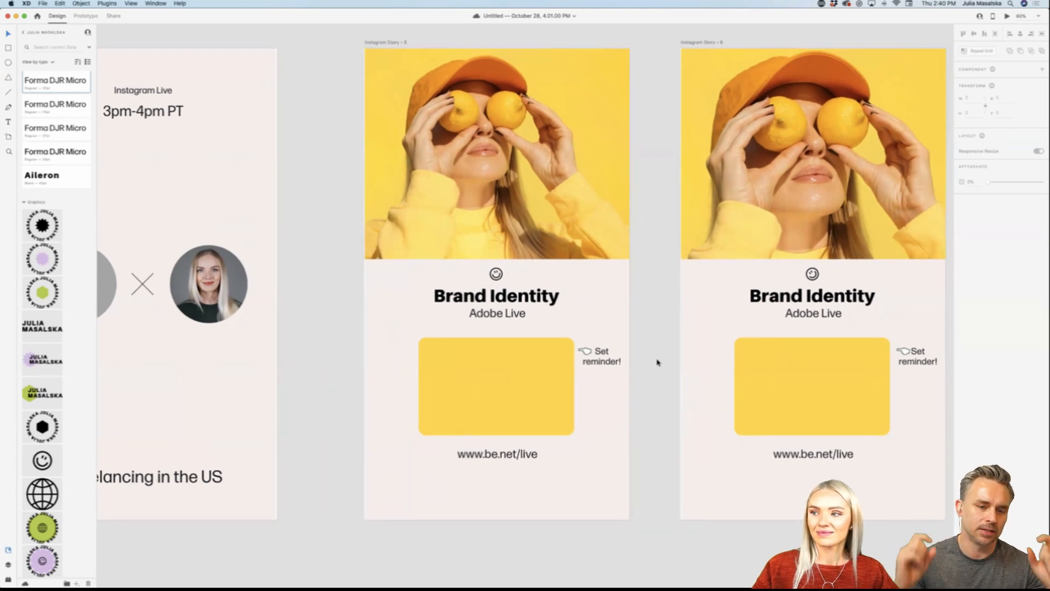
{"action": "scroll", "coordinate": [657, 362], "scroll_direction": "up", "scroll_amount": 3}
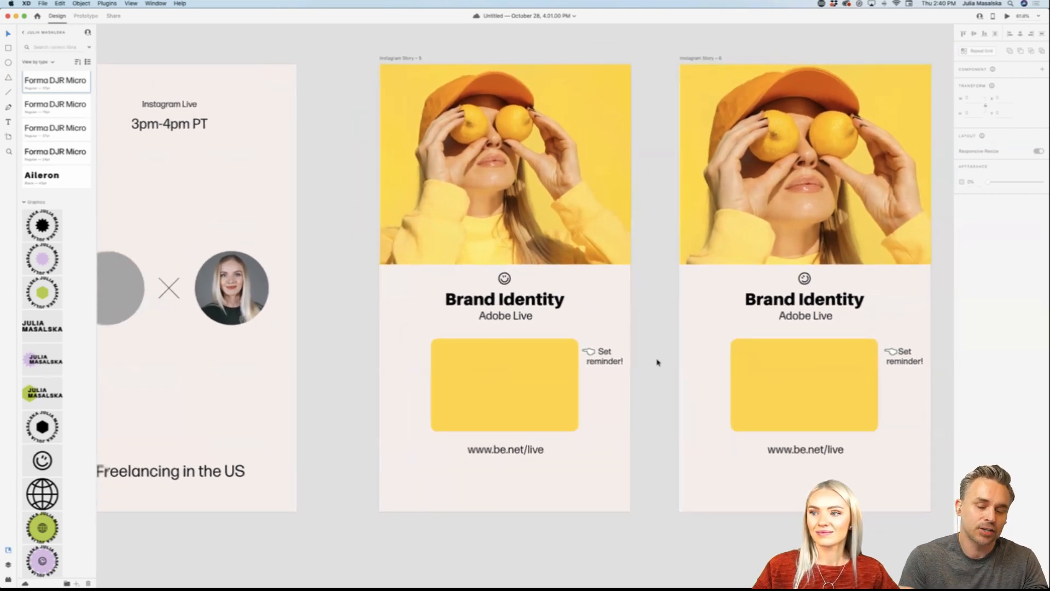
Step: Compare the photo crop, heading and reminder layout of the two Brand Identity stories with the lemon photo
{"action": "scroll", "coordinate": [656, 362], "scroll_direction": "down", "scroll_amount": 3}
{"action": "scroll", "coordinate": [657, 362], "scroll_direction": "right", "scroll_amount": 2}
{"action": "scroll", "coordinate": [657, 362], "scroll_direction": "left", "scroll_amount": 3}
{"action": "scroll", "coordinate": [657, 361], "scroll_direction": "up", "scroll_amount": 3}
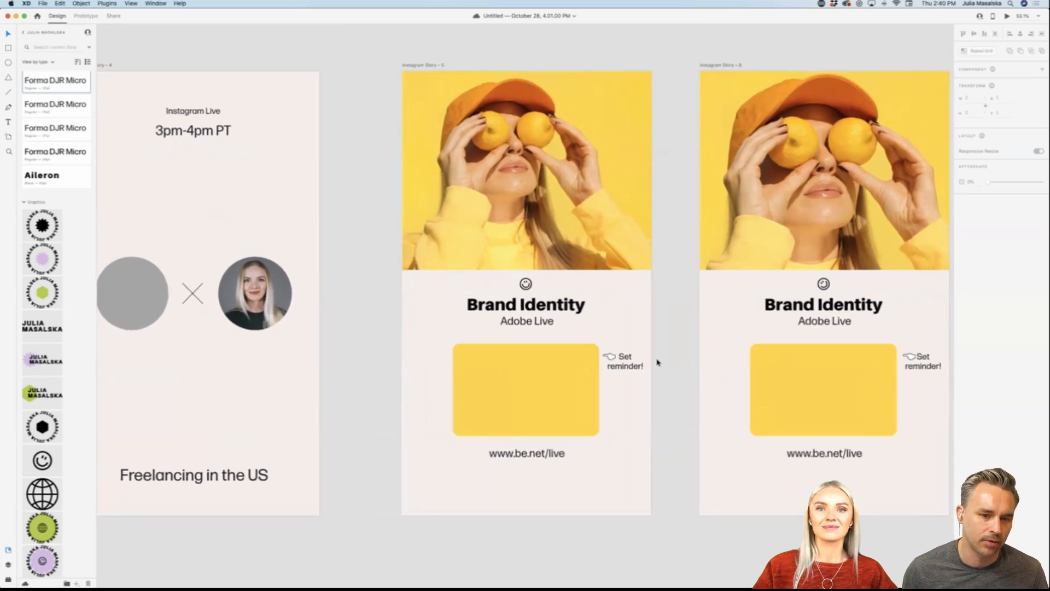
{"action": "scroll", "coordinate": [656, 362], "scroll_direction": "up", "scroll_amount": 4}
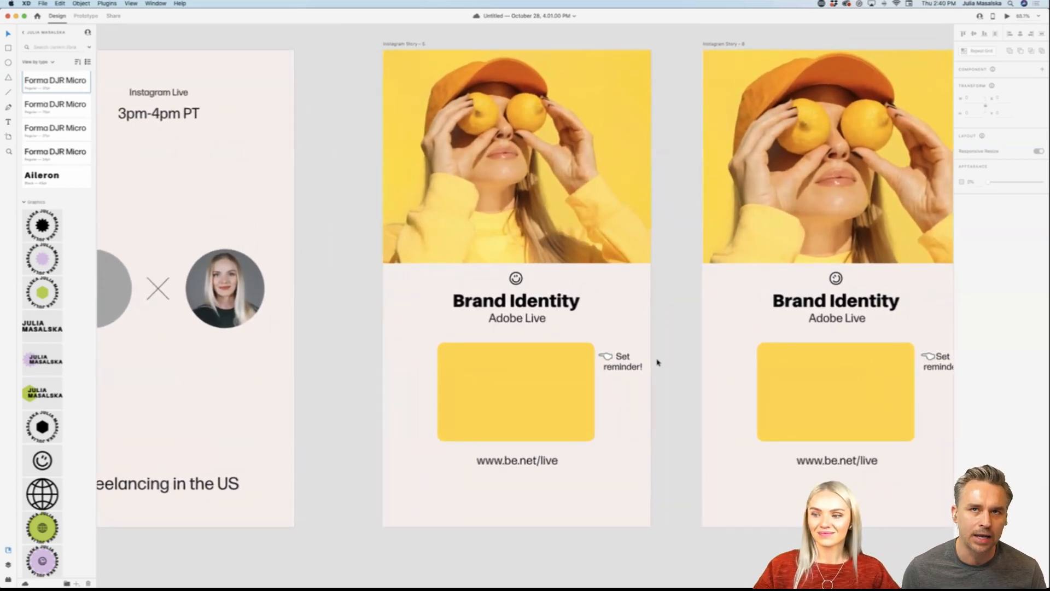
{"action": "scroll", "coordinate": [657, 362], "scroll_direction": "right", "scroll_amount": 1}
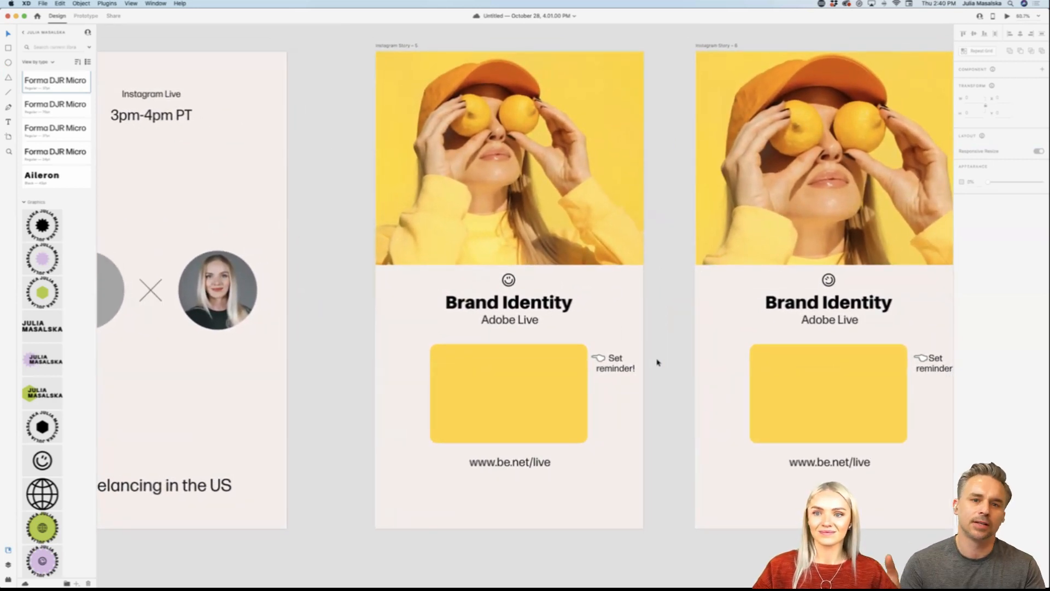
{"action": "scroll", "coordinate": [657, 362], "scroll_direction": "down", "scroll_amount": 2}
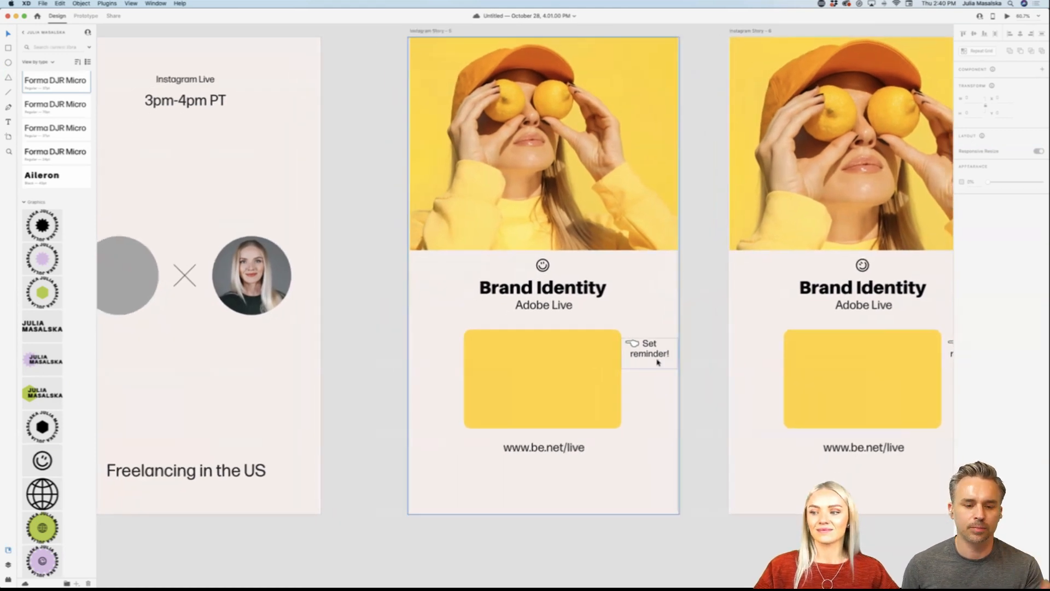
{"action": "scroll", "coordinate": [657, 362], "scroll_direction": "up", "scroll_amount": 2}
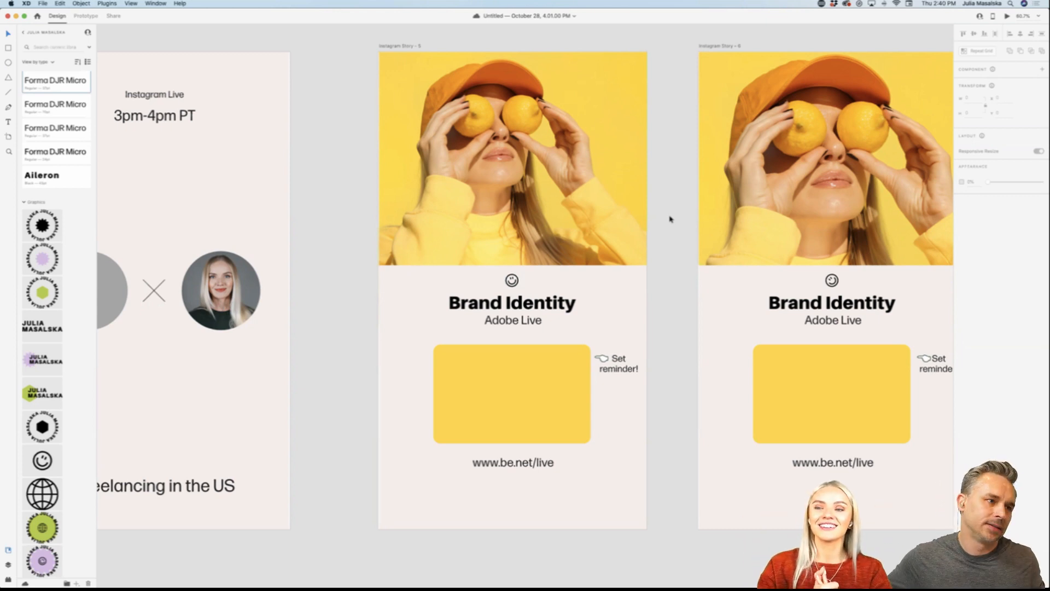
{"action": "scroll", "coordinate": [663, 320], "scroll_direction": "right", "scroll_amount": 5}
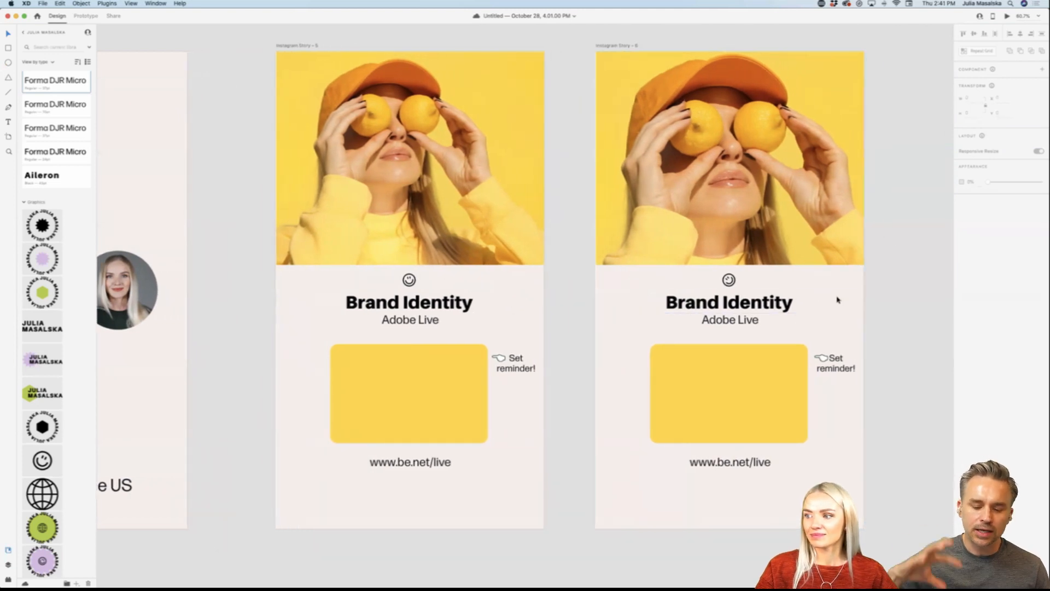
Step: Select the second Brand Identity story's content, clear the selection, and check the first story's "Set reminder!" text
{"action": "left_click_drag", "start_coordinate": [886, 221], "coordinate": [645, 498]}
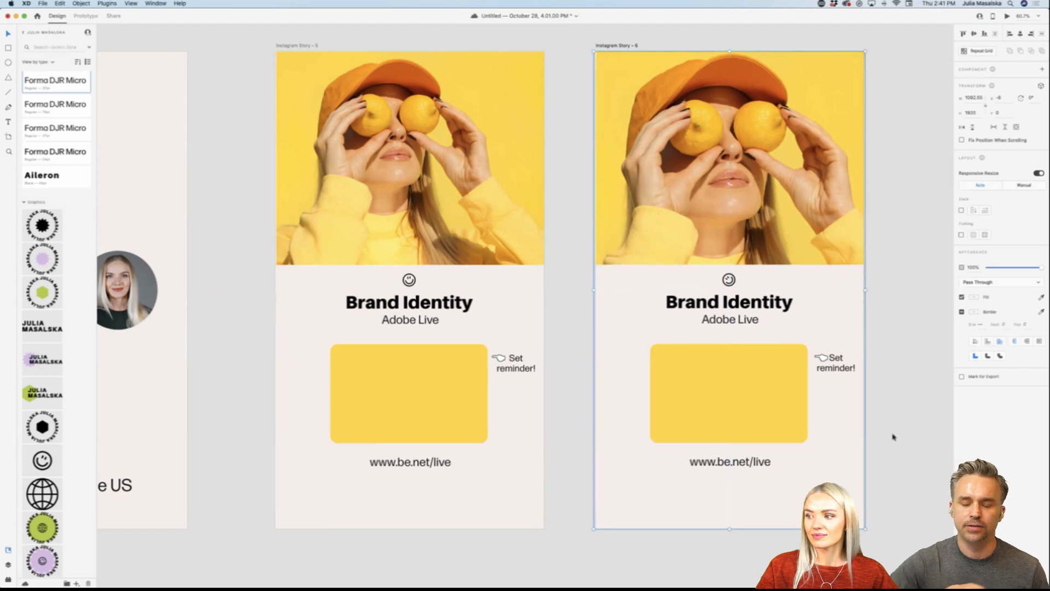
{"action": "left_click", "coordinate": [889, 457]}
{"action": "scroll", "coordinate": [889, 457], "scroll_direction": "up", "scroll_amount": 3}
{"action": "scroll", "coordinate": [889, 458], "scroll_direction": "down", "scroll_amount": 2}
{"action": "scroll", "coordinate": [889, 457], "scroll_direction": "down", "scroll_amount": 5}
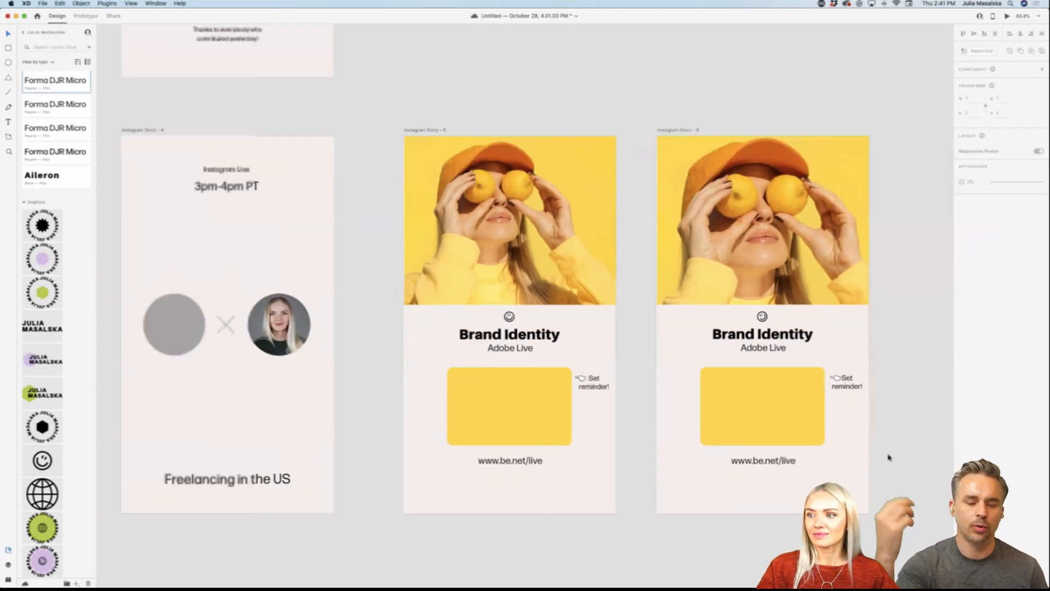
{"action": "scroll", "coordinate": [710, 435], "scroll_direction": "down", "scroll_amount": 2}
{"action": "scroll", "coordinate": [710, 436], "scroll_direction": "up", "scroll_amount": 3}
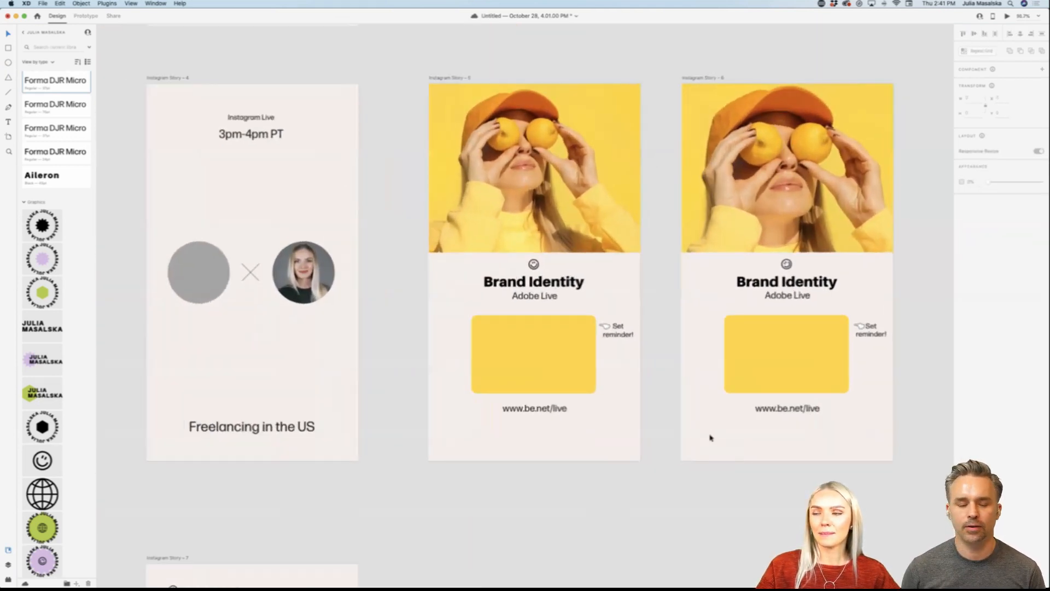
{"action": "scroll", "coordinate": [401, 157], "scroll_direction": "up", "scroll_amount": 2}
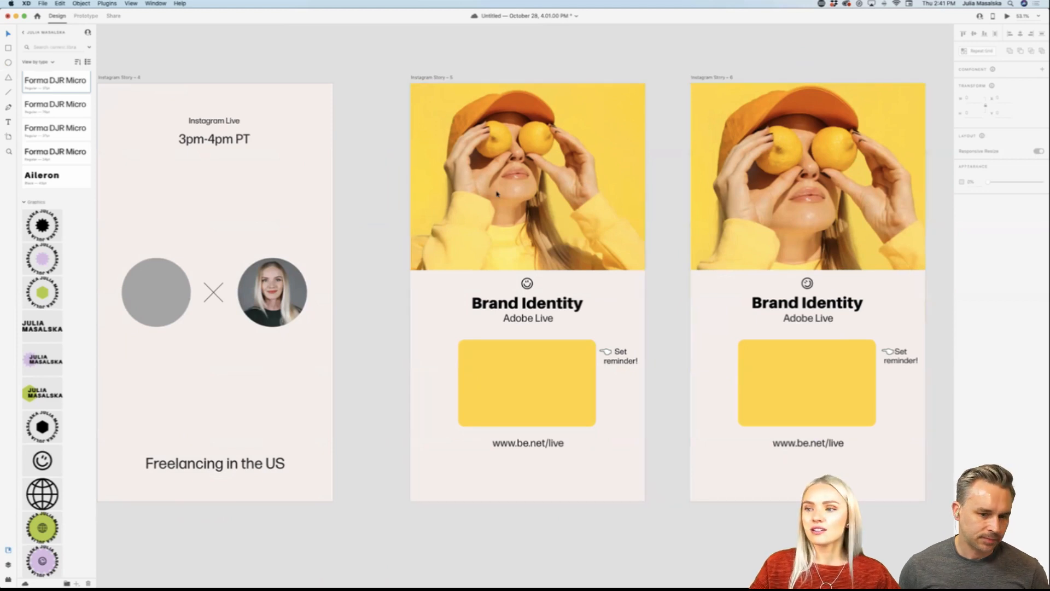
{"action": "scroll", "coordinate": [487, 190], "scroll_direction": "up", "scroll_amount": 2}
{"action": "scroll", "coordinate": [497, 193], "scroll_direction": "down", "scroll_amount": 1}
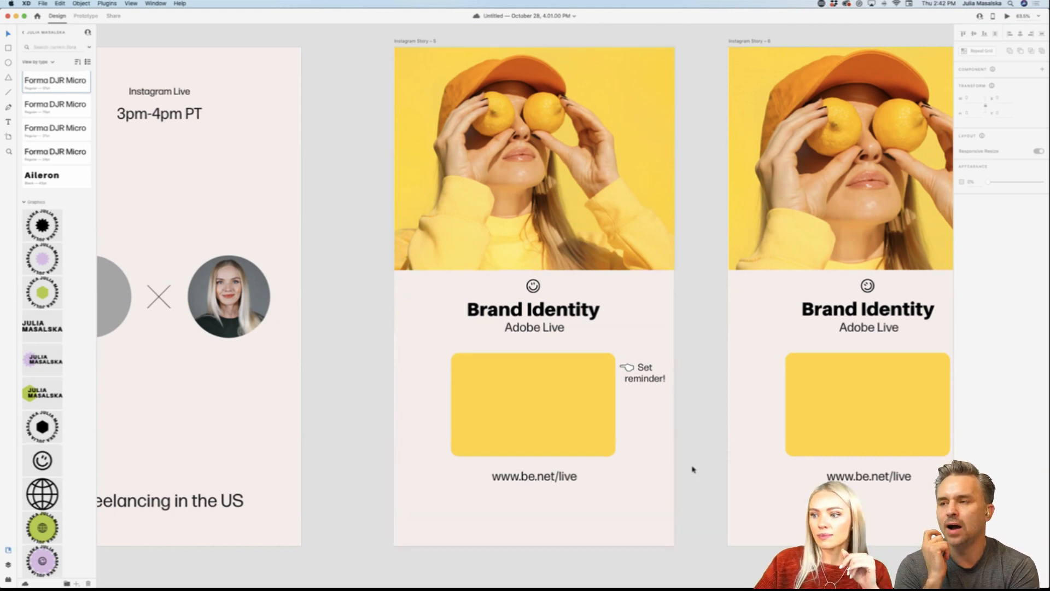
{"action": "left_click", "coordinate": [652, 382]}
{"action": "left_click", "coordinate": [690, 383]}
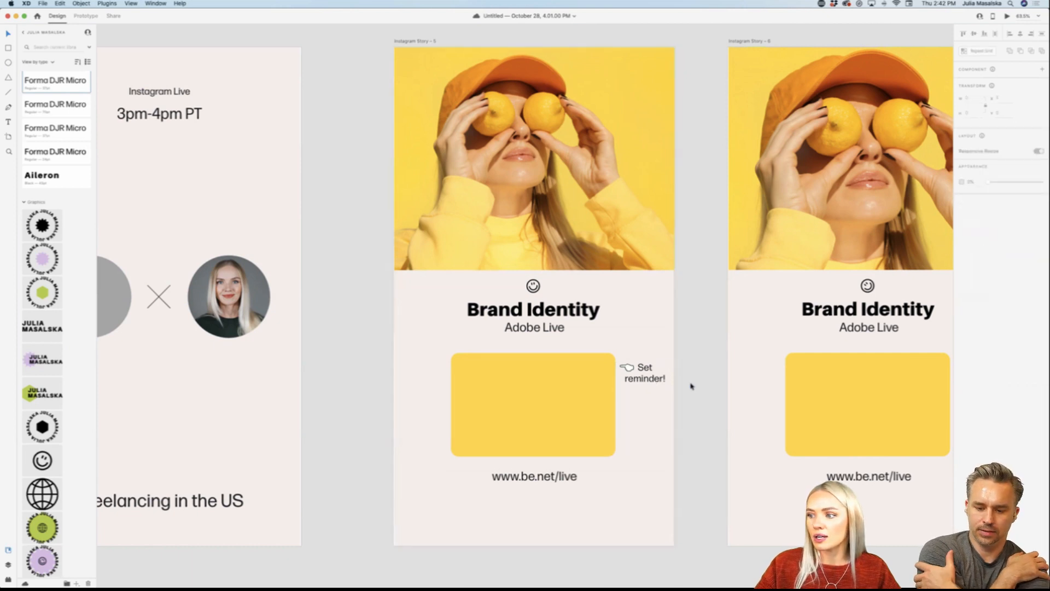
Step: Delete the "3pm-4pm PT" line from the pasted Brand Identity post in the Instagram Story – 7 artboard
{"action": "scroll", "coordinate": [691, 386], "scroll_direction": "down", "scroll_amount": 3}
{"action": "scroll", "coordinate": [691, 386], "scroll_direction": "down", "scroll_amount": 5}
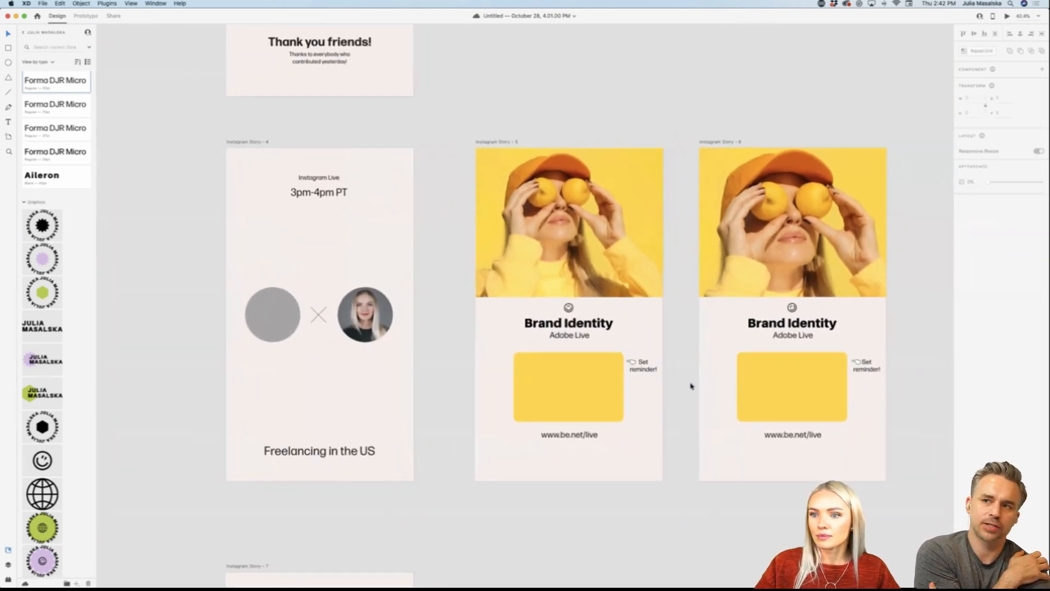
{"action": "scroll", "coordinate": [691, 387], "scroll_direction": "down", "scroll_amount": 3}
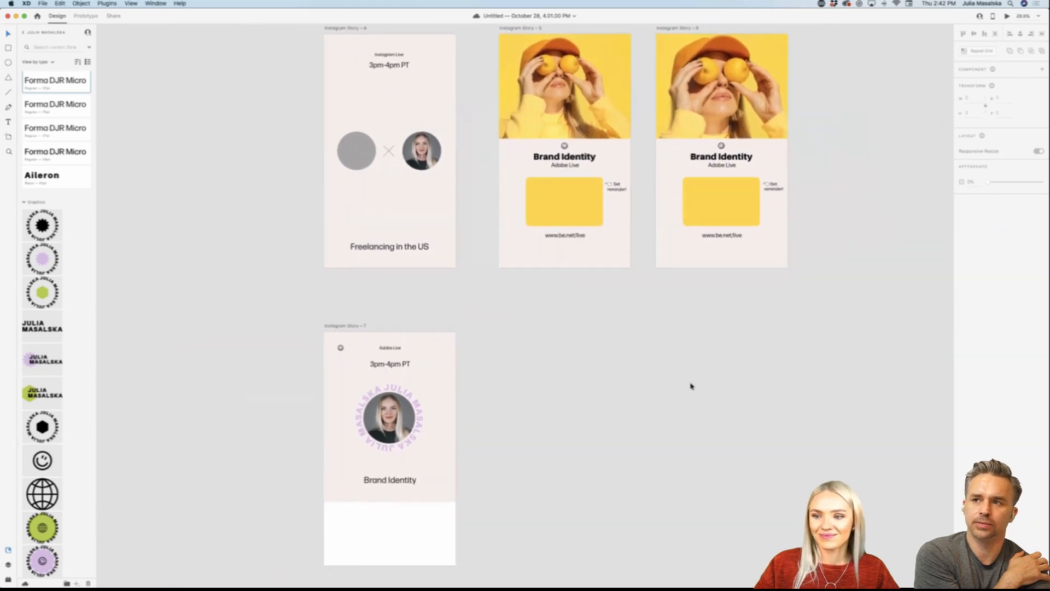
{"action": "scroll", "coordinate": [691, 386], "scroll_direction": "down", "scroll_amount": 3}
{"action": "left_click", "coordinate": [360, 287]}
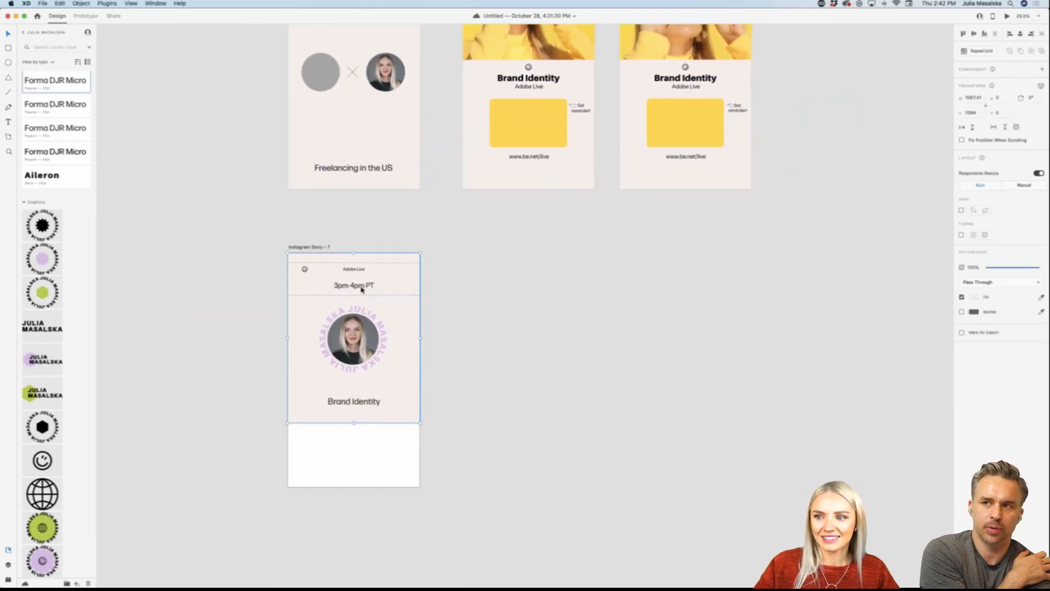
{"action": "scroll", "coordinate": [438, 287], "scroll_direction": "up", "scroll_amount": 2}
{"action": "scroll", "coordinate": [429, 300], "scroll_direction": "down", "scroll_amount": 2}
{"action": "scroll", "coordinate": [429, 300], "scroll_direction": "left", "scroll_amount": 2}
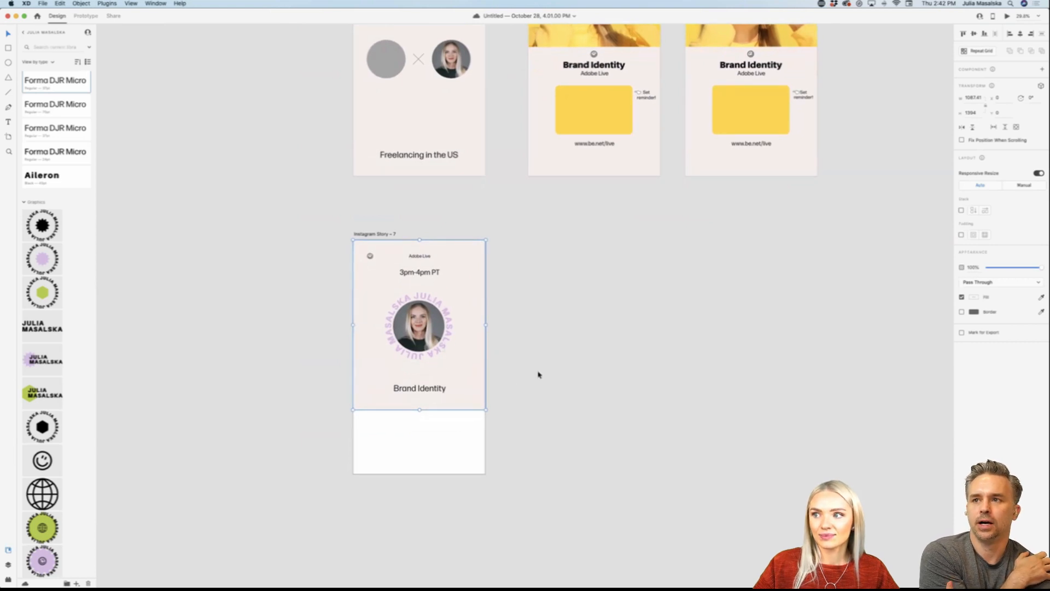
{"action": "scroll", "coordinate": [457, 383], "scroll_direction": "down", "scroll_amount": 1}
{"action": "scroll", "coordinate": [457, 385], "scroll_direction": "up", "scroll_amount": 3}
{"action": "scroll", "coordinate": [454, 383], "scroll_direction": "down", "scroll_amount": 1}
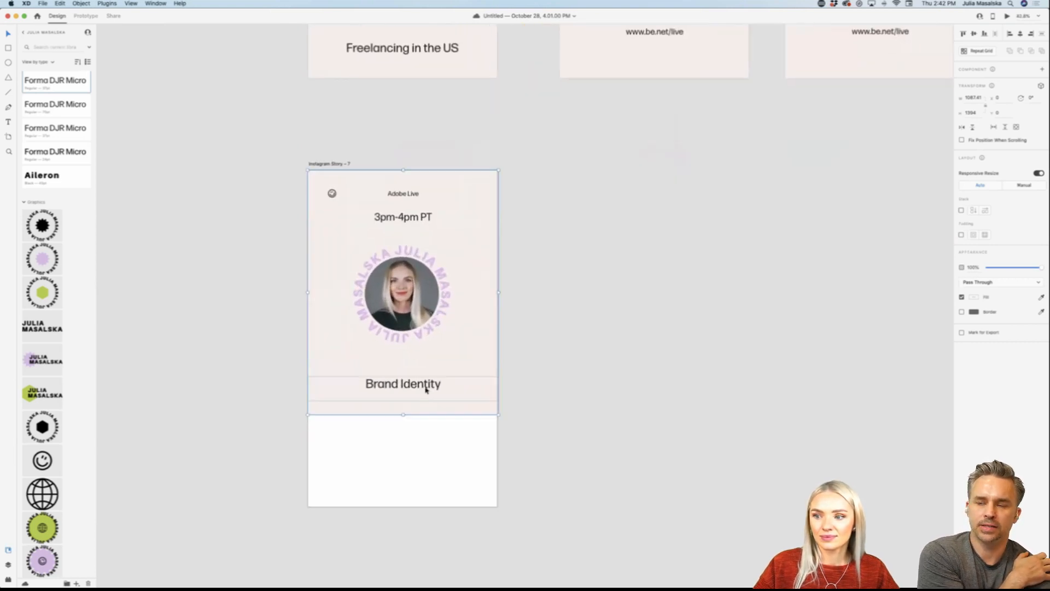
{"action": "double_click", "coordinate": [415, 220]}
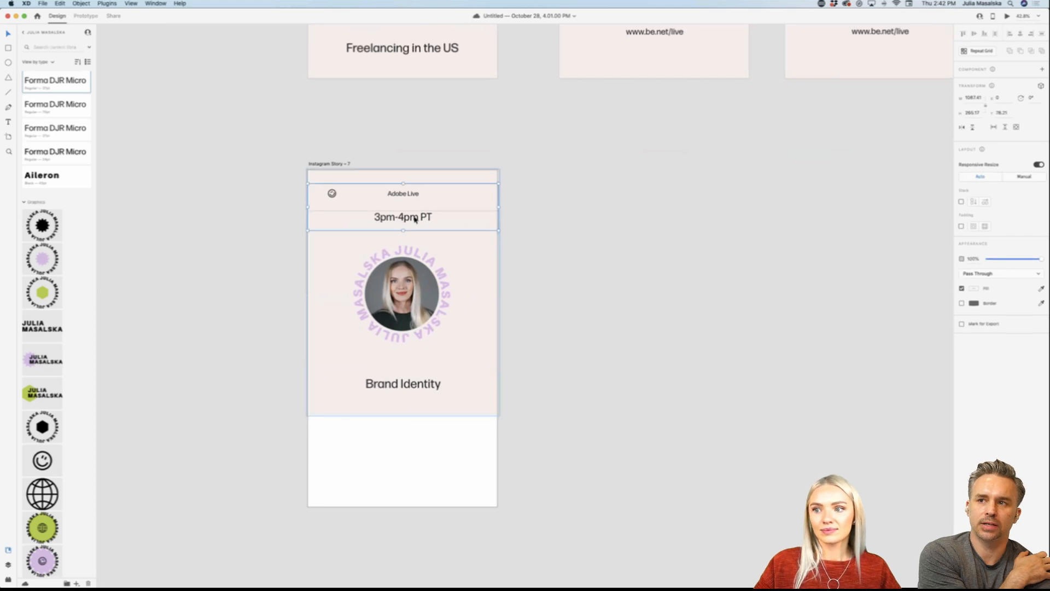
{"action": "left_click", "coordinate": [415, 219]}
{"action": "key", "text": "Delete"}
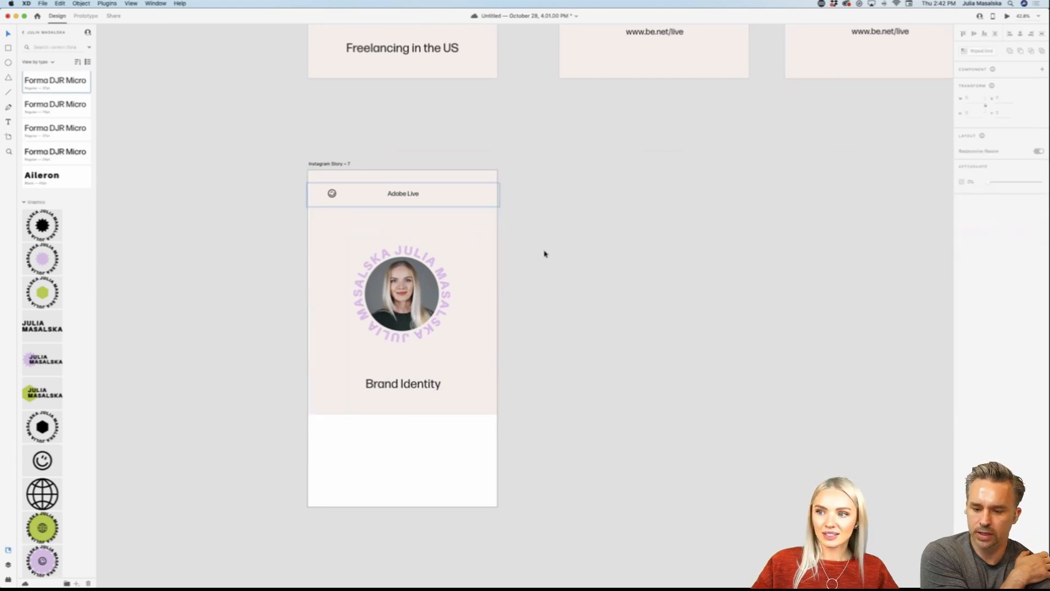
Step: Stretch the pasted post's bottom edge down to the bottom of the Instagram Story – 7 artboard and clear the selection
{"action": "scroll", "coordinate": [544, 254], "scroll_direction": "left", "scroll_amount": 2}
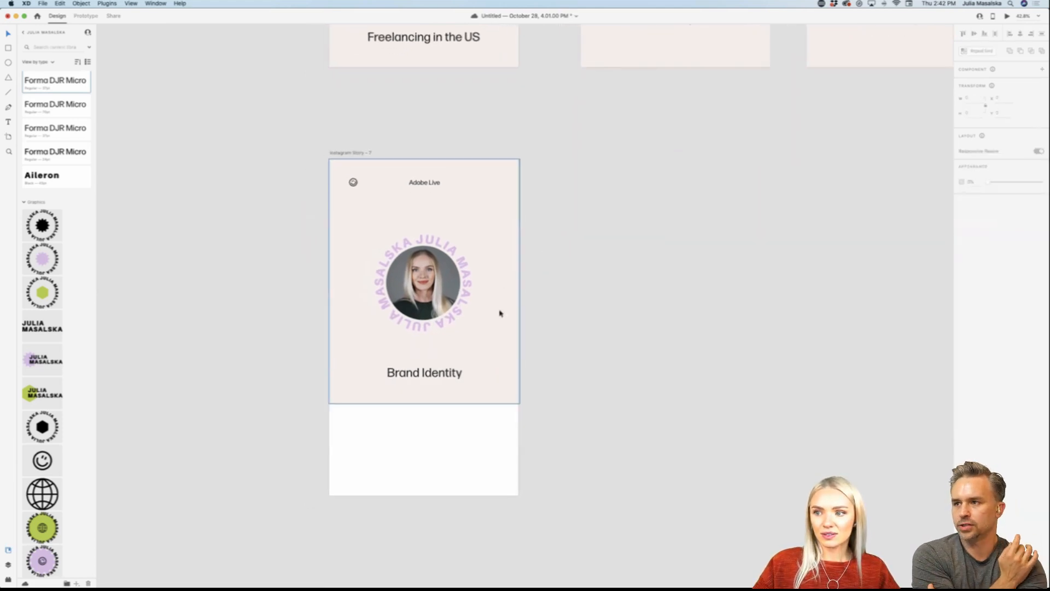
{"action": "left_click", "coordinate": [485, 341]}
{"action": "left_click_drag", "start_coordinate": [425, 403], "coordinate": [424, 494]}
{"action": "left_click", "coordinate": [595, 433]}
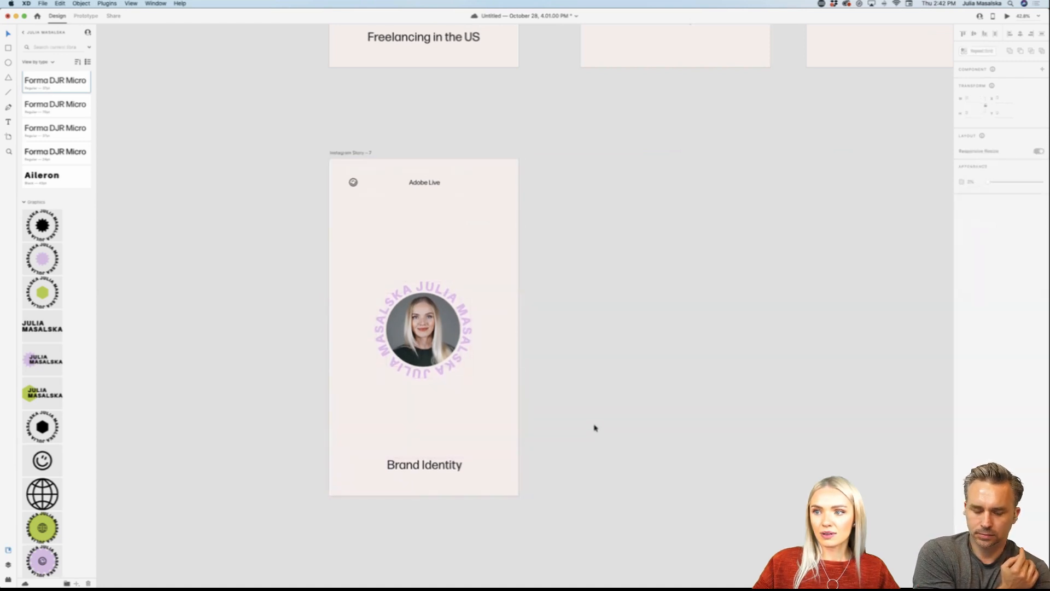
Step: Review the stretched Instagram Story – 7 up close and alongside the stories above it
{"action": "scroll", "coordinate": [594, 428], "scroll_direction": "up", "scroll_amount": 2}
{"action": "scroll", "coordinate": [595, 428], "scroll_direction": "down", "scroll_amount": 4}
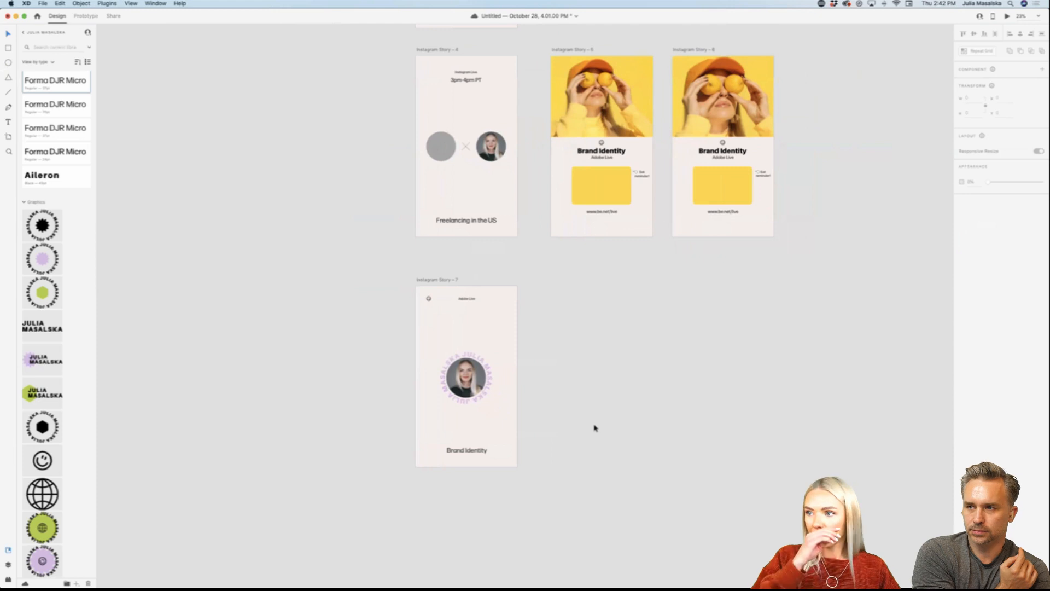
{"action": "scroll", "coordinate": [595, 428], "scroll_direction": "down", "scroll_amount": 1}
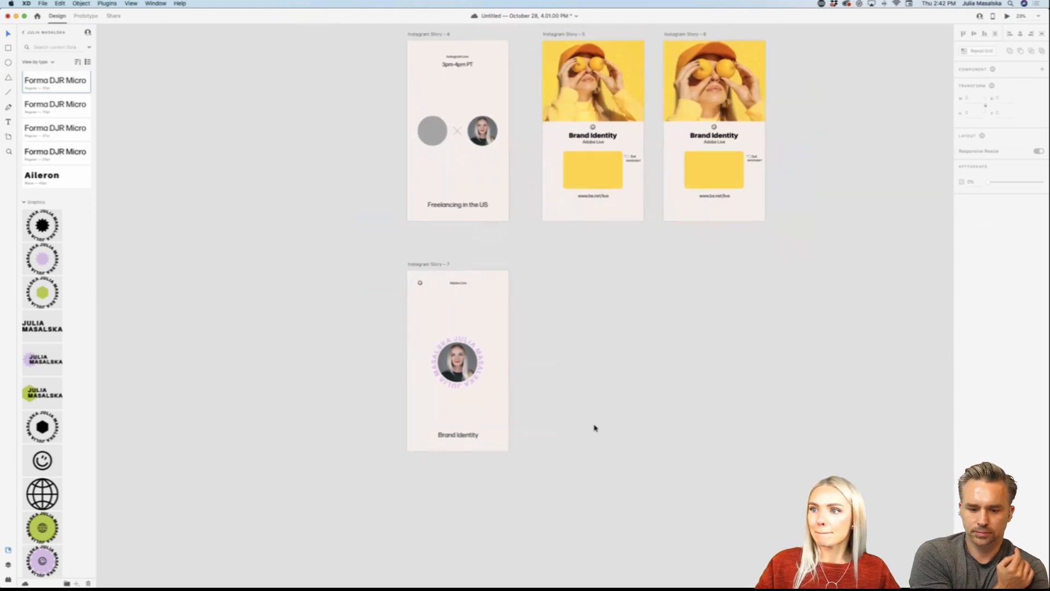
{"action": "scroll", "coordinate": [595, 427], "scroll_direction": "up", "scroll_amount": 2}
{"action": "scroll", "coordinate": [595, 428], "scroll_direction": "down", "scroll_amount": 1}
{"action": "scroll", "coordinate": [516, 390], "scroll_direction": "up", "scroll_amount": 3}
{"action": "scroll", "coordinate": [517, 390], "scroll_direction": "up", "scroll_amount": 3}
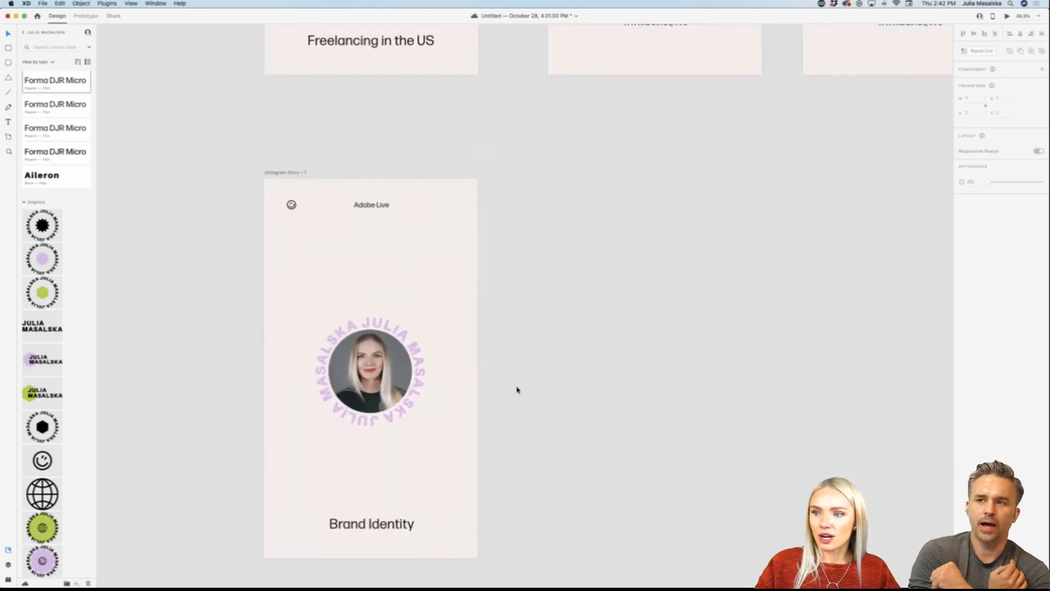
{"action": "scroll", "coordinate": [516, 387], "scroll_direction": "down", "scroll_amount": 1}
{"action": "scroll", "coordinate": [515, 386], "scroll_direction": "left", "scroll_amount": 1}
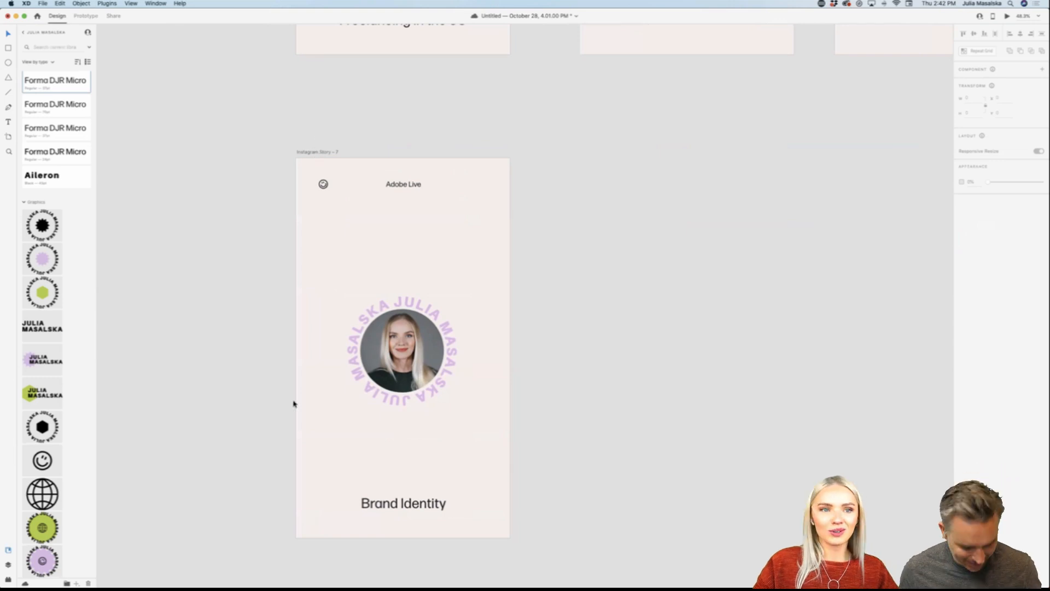
Step: Switch to Illustrator and examine the square post templates and the green list of post categories in the Social templates document
{"action": "left_click", "coordinate": [394, 573]}
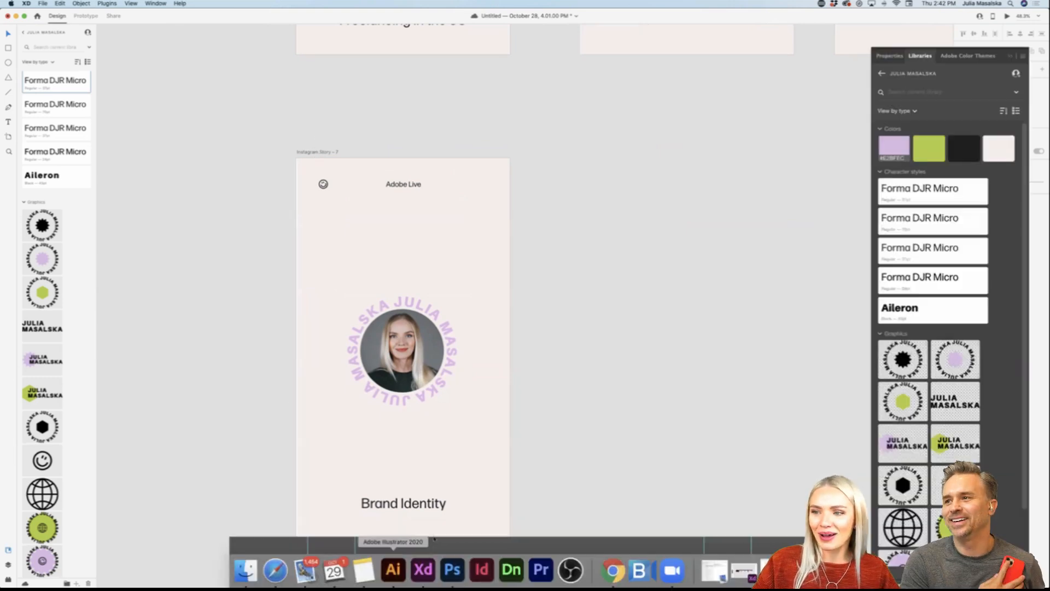
{"action": "scroll", "coordinate": [338, 391], "scroll_direction": "down", "scroll_amount": 8}
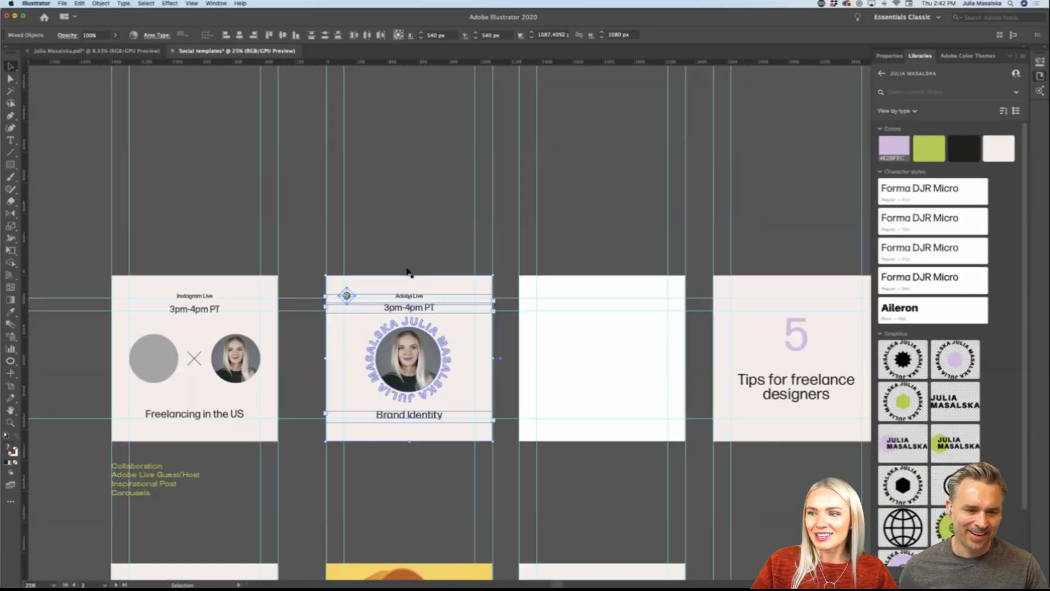
{"action": "scroll", "coordinate": [256, 269], "scroll_direction": "up", "scroll_amount": 1}
{"action": "scroll", "coordinate": [256, 269], "scroll_direction": "up", "scroll_amount": 4}
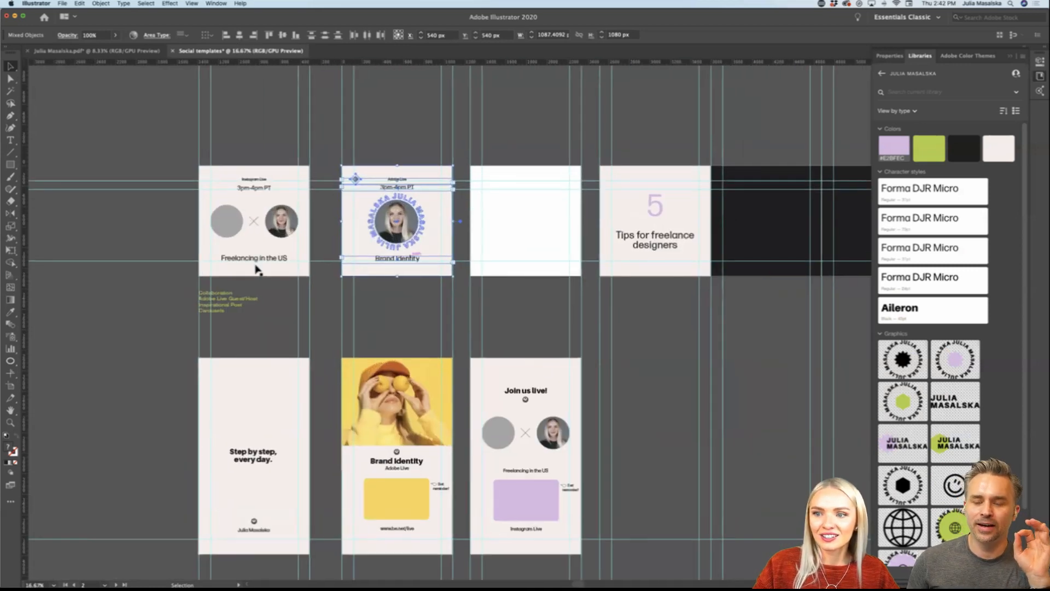
{"action": "scroll", "coordinate": [288, 354], "scroll_direction": "up", "scroll_amount": 3}
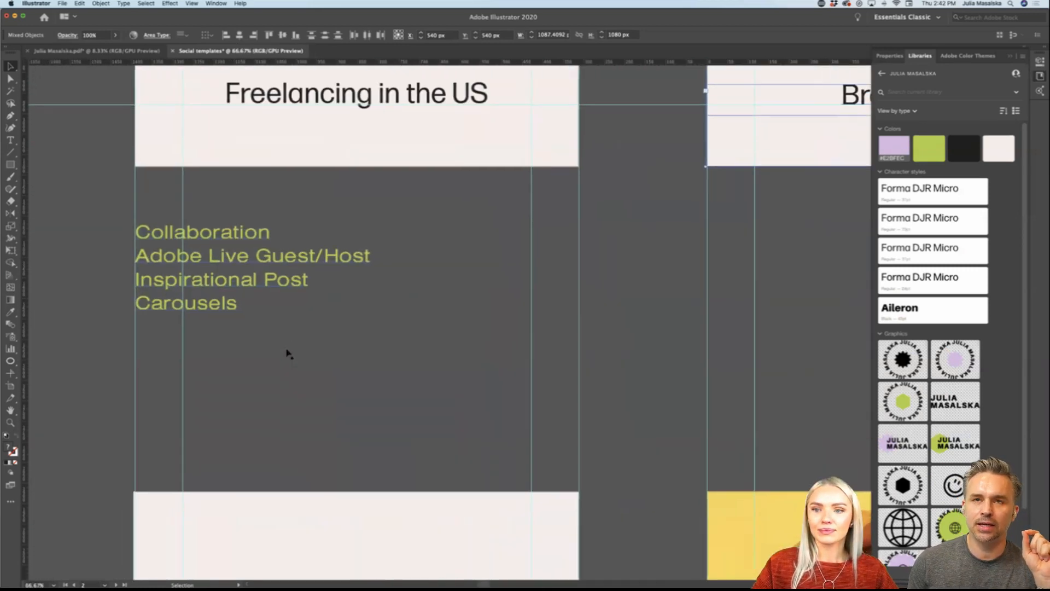
{"action": "scroll", "coordinate": [288, 354], "scroll_direction": "left", "scroll_amount": 3}
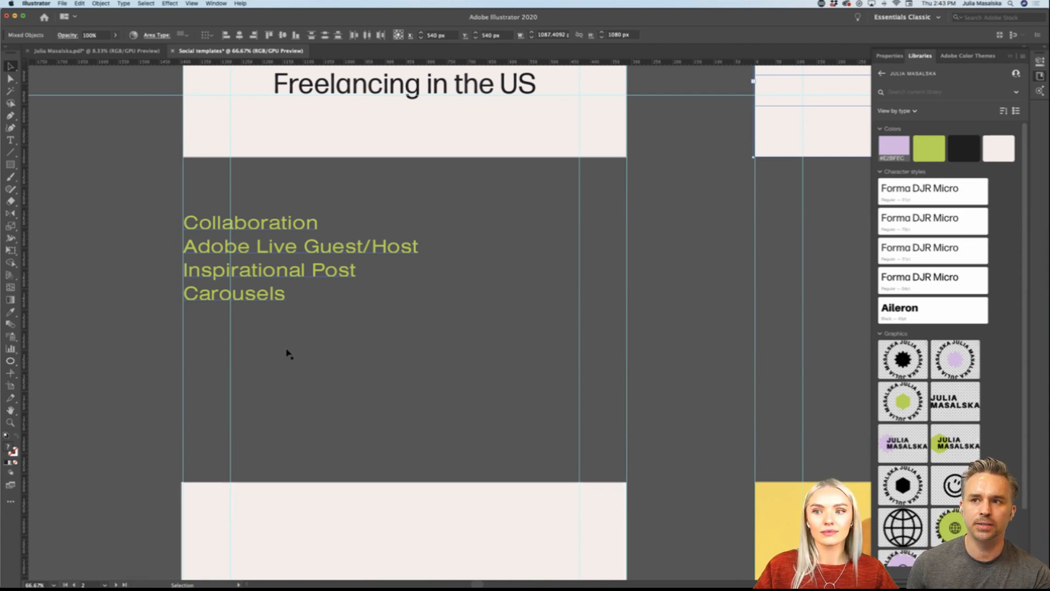
{"action": "scroll", "coordinate": [287, 353], "scroll_direction": "up", "scroll_amount": 5}
{"action": "scroll", "coordinate": [286, 352], "scroll_direction": "down", "scroll_amount": 3, "text": "alt"}
{"action": "scroll", "coordinate": [287, 353], "scroll_direction": "right", "scroll_amount": 3}
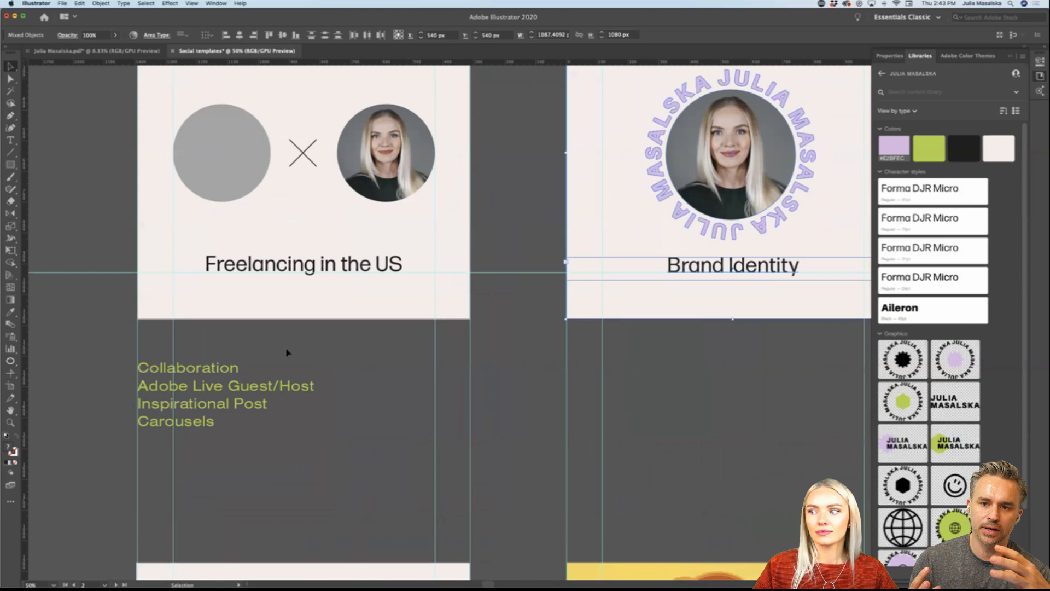
Step: Examine the Brand Identity and "Step by step, every day." story templates below the category list
{"action": "scroll", "coordinate": [286, 353], "scroll_direction": "right", "scroll_amount": 3}
{"action": "scroll", "coordinate": [287, 352], "scroll_direction": "down", "scroll_amount": 8}
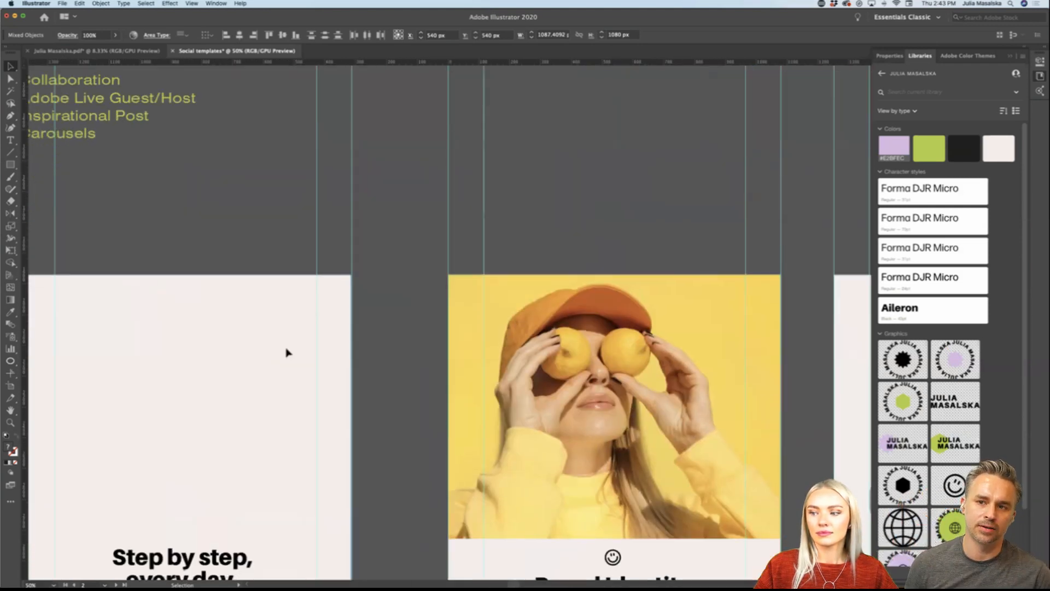
{"action": "scroll", "coordinate": [287, 352], "scroll_direction": "down", "scroll_amount": 8}
{"action": "scroll", "coordinate": [287, 353], "scroll_direction": "right", "scroll_amount": 1}
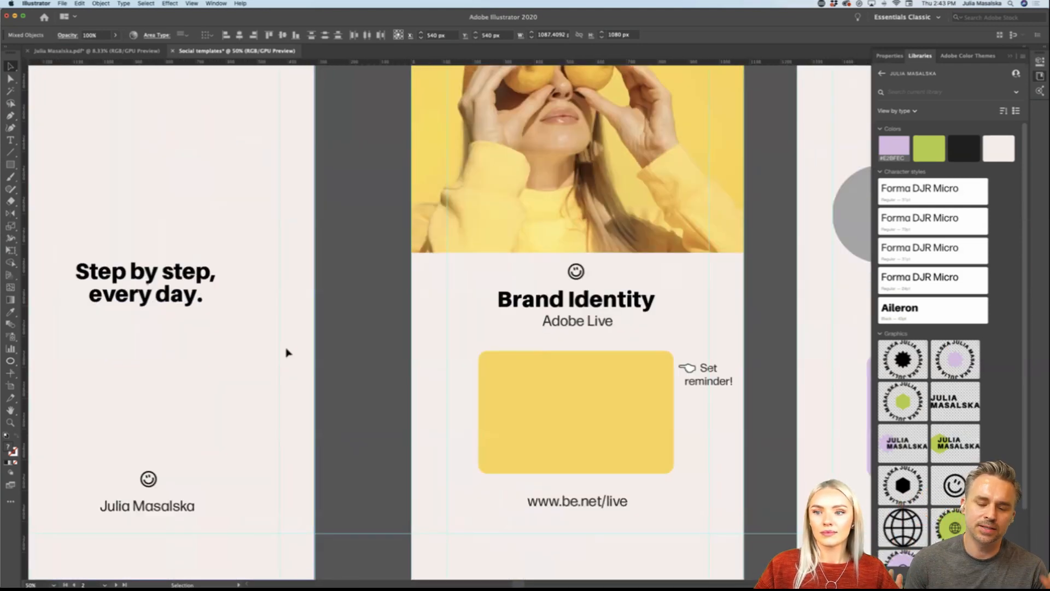
{"action": "scroll", "coordinate": [287, 353], "scroll_direction": "left", "scroll_amount": 4}
{"action": "scroll", "coordinate": [286, 353], "scroll_direction": "up", "scroll_amount": 2}
{"action": "scroll", "coordinate": [293, 355], "scroll_direction": "left", "scroll_amount": 10}
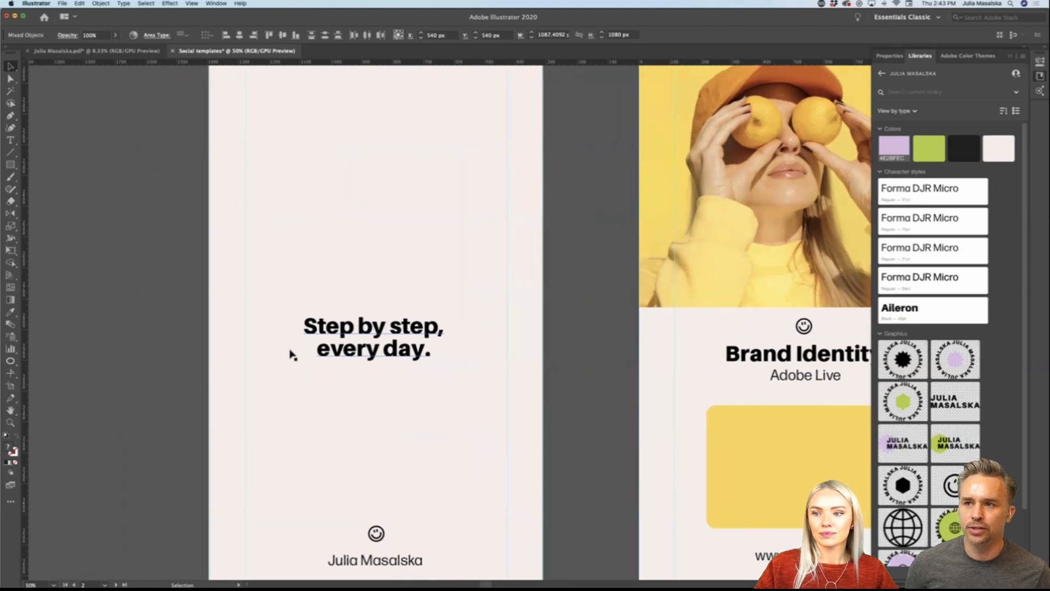
{"action": "scroll", "coordinate": [292, 355], "scroll_direction": "left", "scroll_amount": 3}
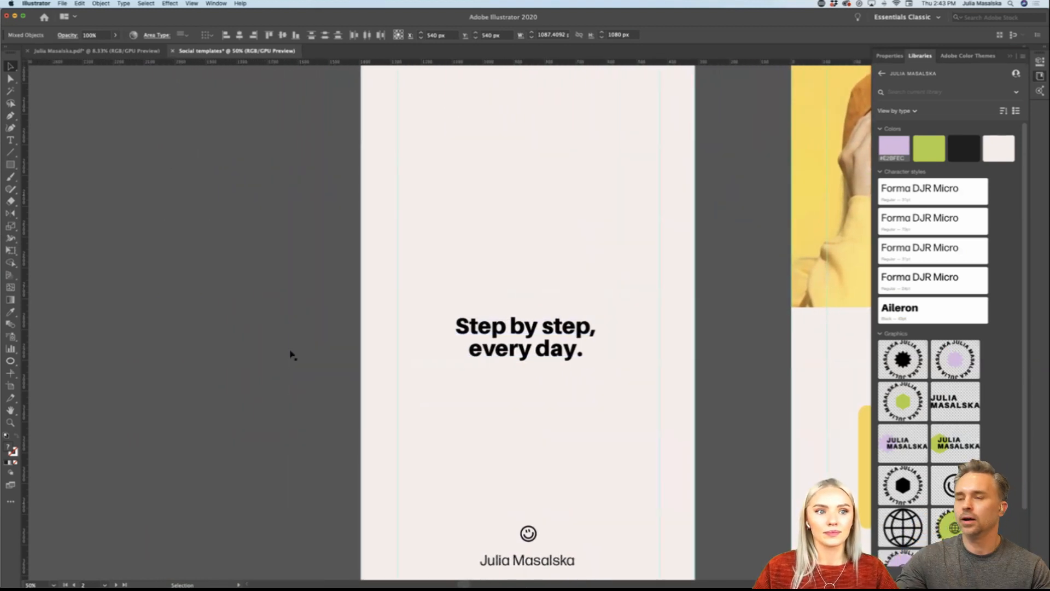
Step: Examine the row of story templates from "Step by step, every day." across Brand Identity to "Join us live!"
{"action": "scroll", "coordinate": [292, 355], "scroll_direction": "right", "scroll_amount": 2}
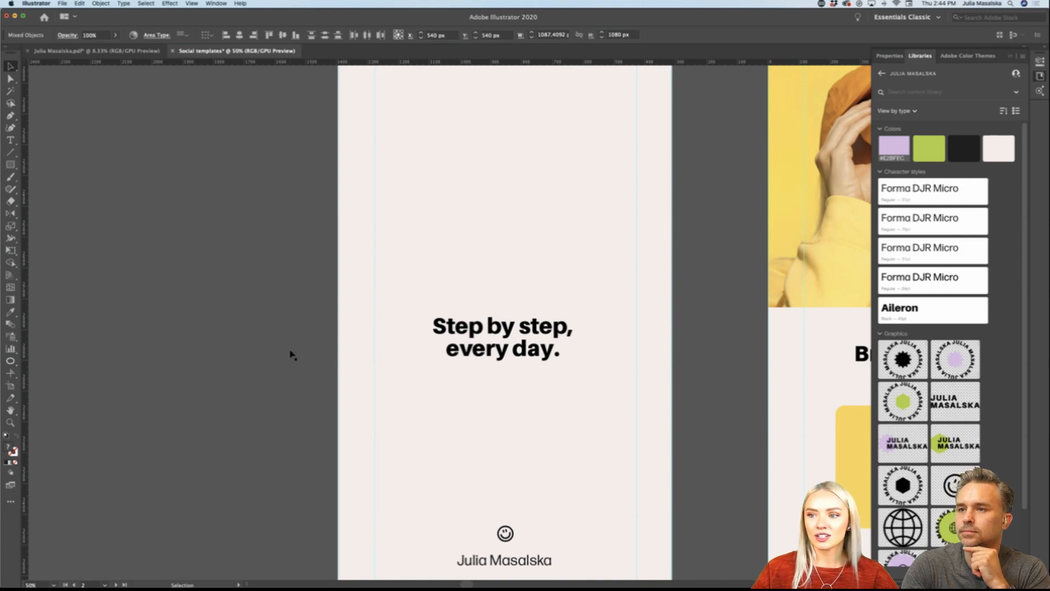
{"action": "scroll", "coordinate": [292, 354], "scroll_direction": "down", "scroll_amount": 3}
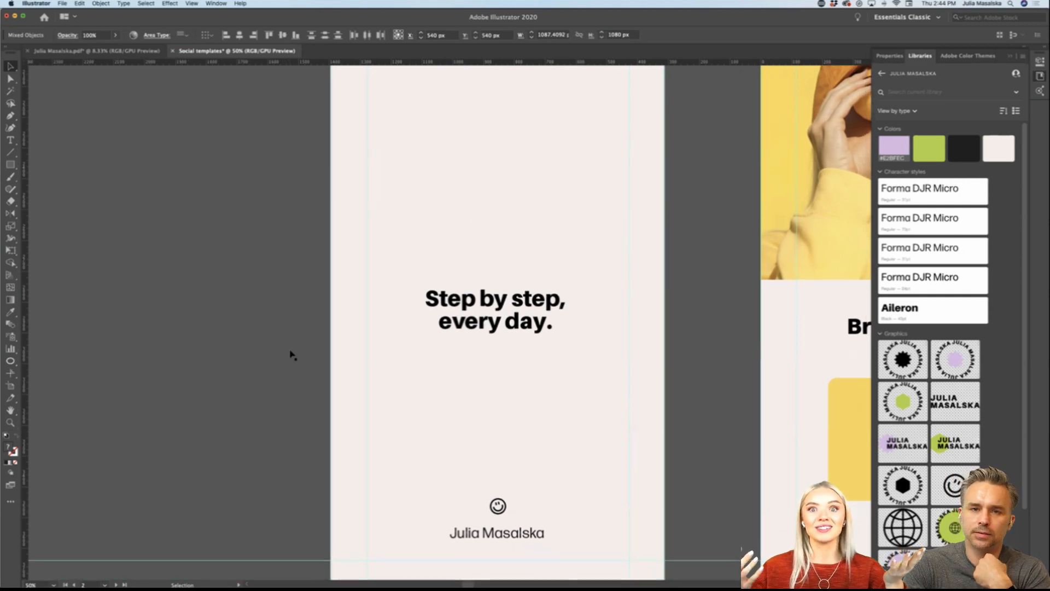
{"action": "scroll", "coordinate": [289, 354], "scroll_direction": "down", "scroll_amount": 1, "text": "alt"}
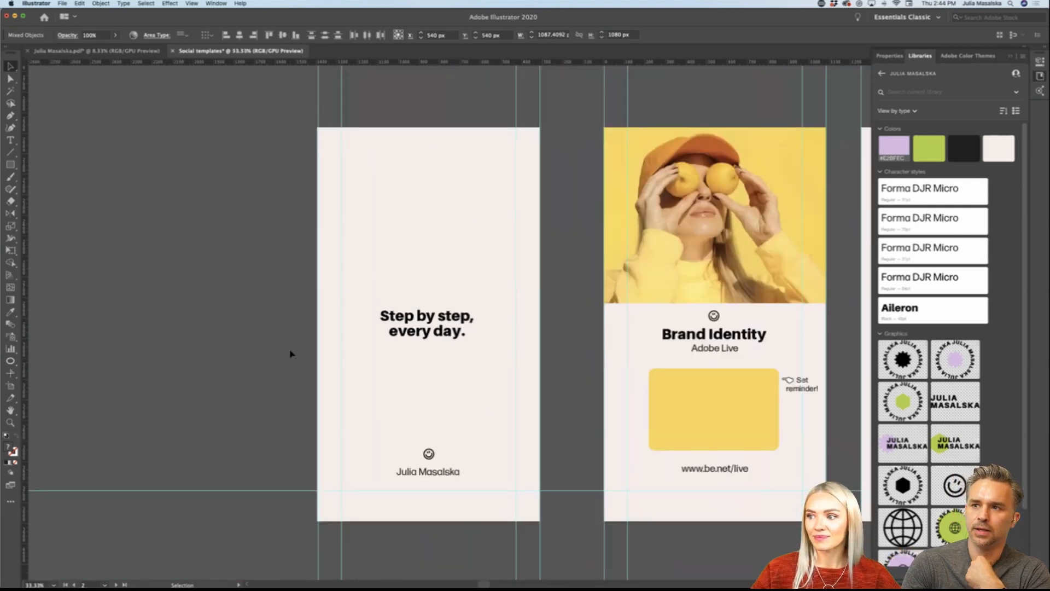
{"action": "scroll", "coordinate": [290, 354], "scroll_direction": "right", "scroll_amount": 3}
{"action": "scroll", "coordinate": [289, 353], "scroll_direction": "right", "scroll_amount": 2}
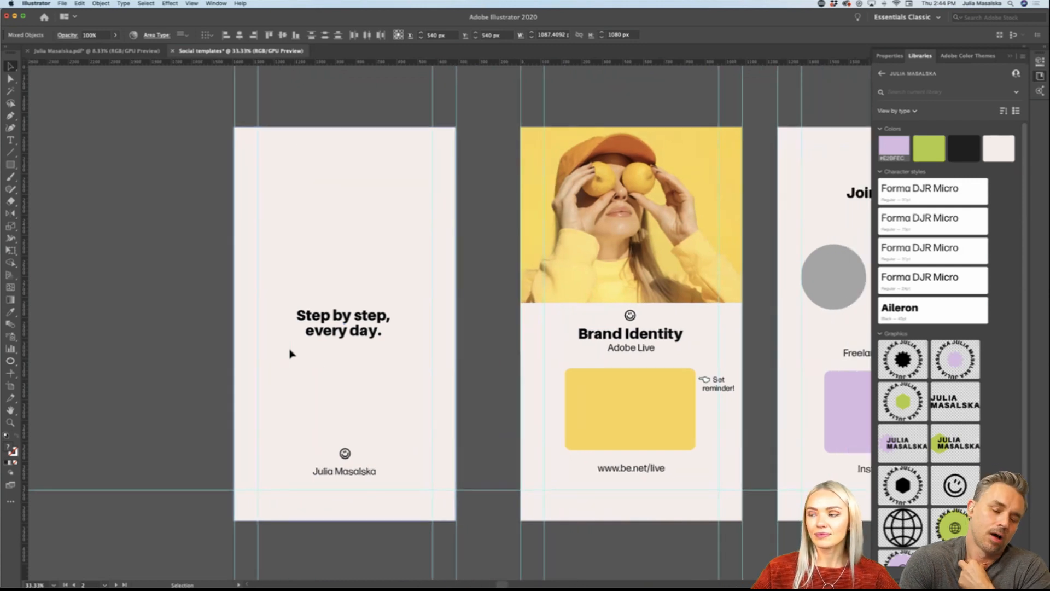
{"action": "scroll", "coordinate": [292, 354], "scroll_direction": "right", "scroll_amount": 1}
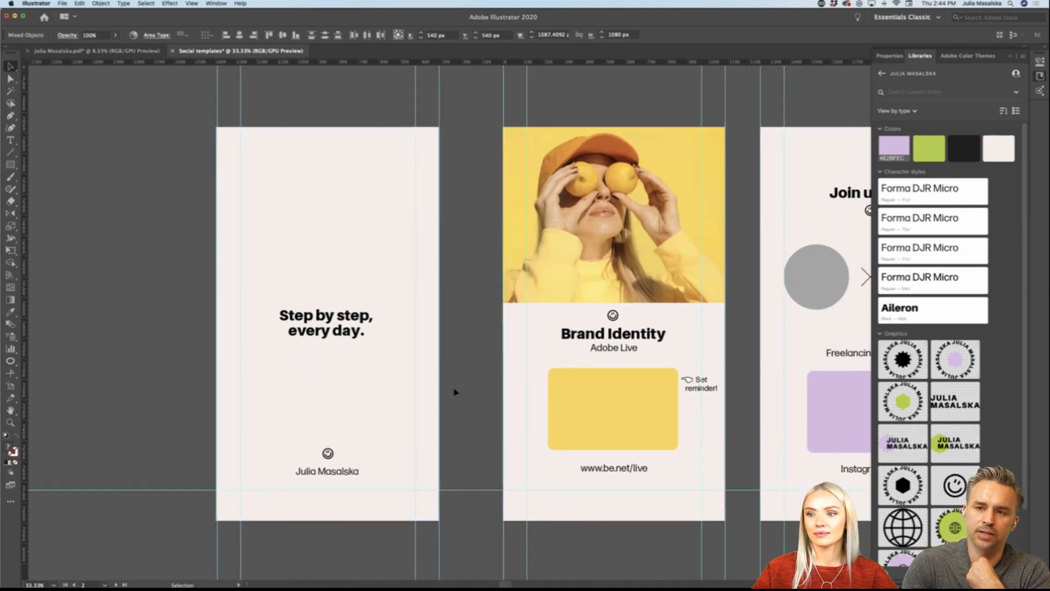
{"action": "scroll", "coordinate": [454, 391], "scroll_direction": "right", "scroll_amount": 10}
{"action": "scroll", "coordinate": [454, 391], "scroll_direction": "right", "scroll_amount": 3}
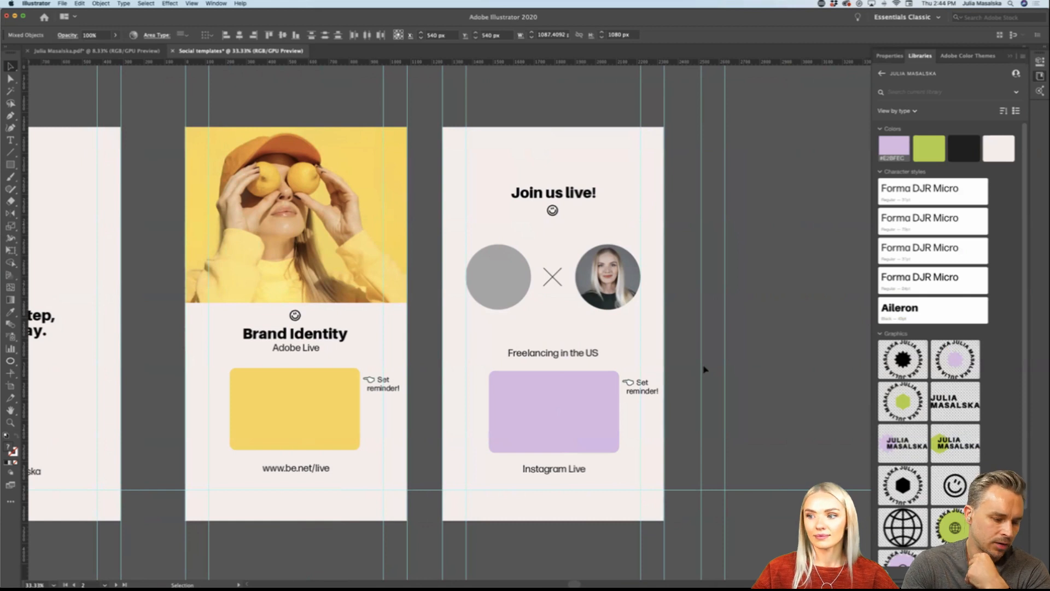
{"action": "left_click", "coordinate": [576, 414]}
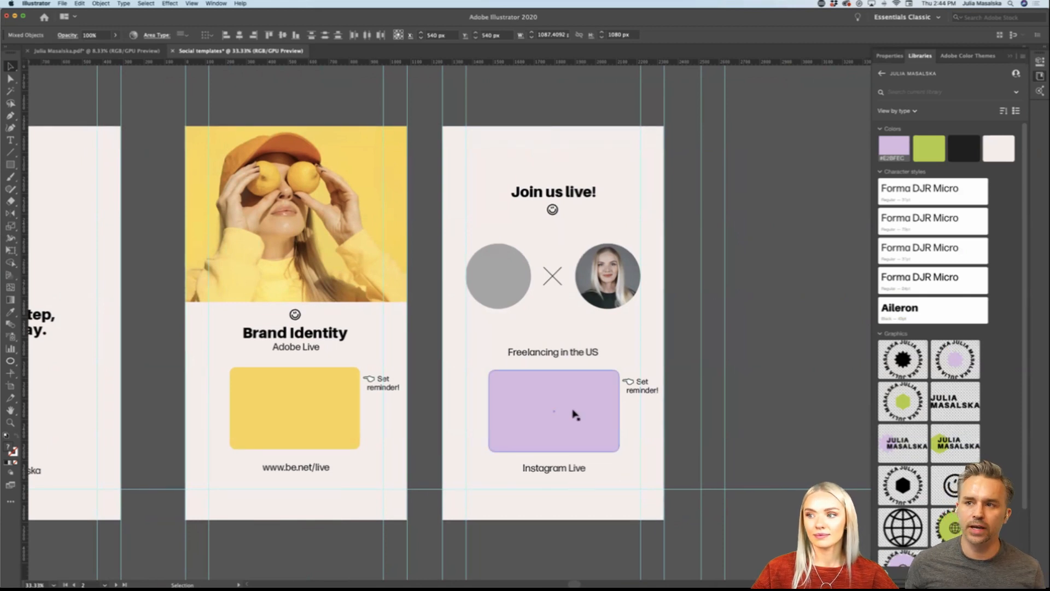
{"action": "scroll", "coordinate": [575, 414], "scroll_direction": "right", "scroll_amount": 1}
{"action": "scroll", "coordinate": [576, 414], "scroll_direction": "up", "scroll_amount": 1}
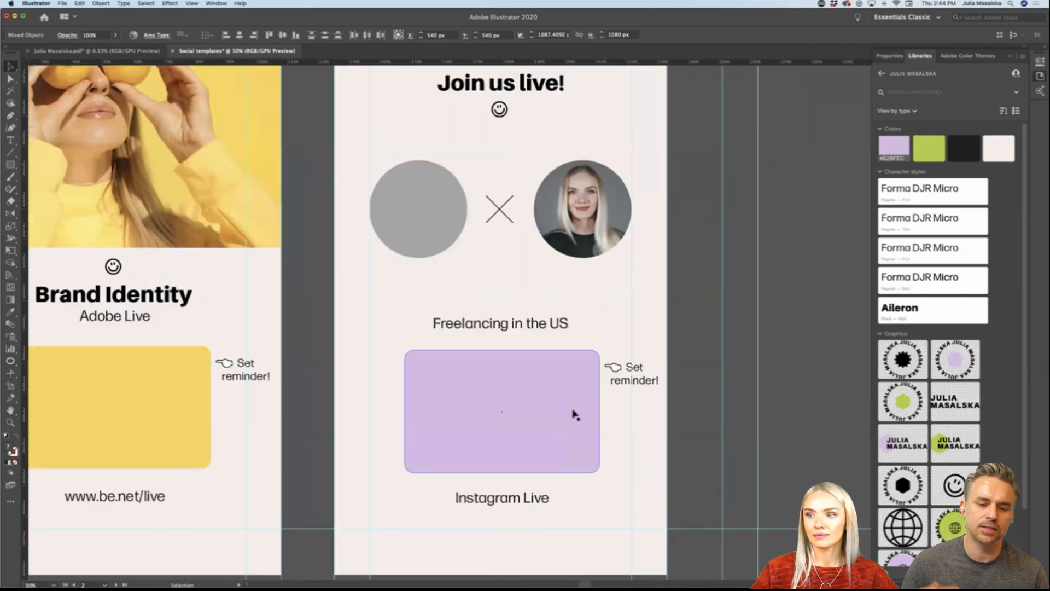
{"action": "scroll", "coordinate": [575, 414], "scroll_direction": "down", "scroll_amount": 1}
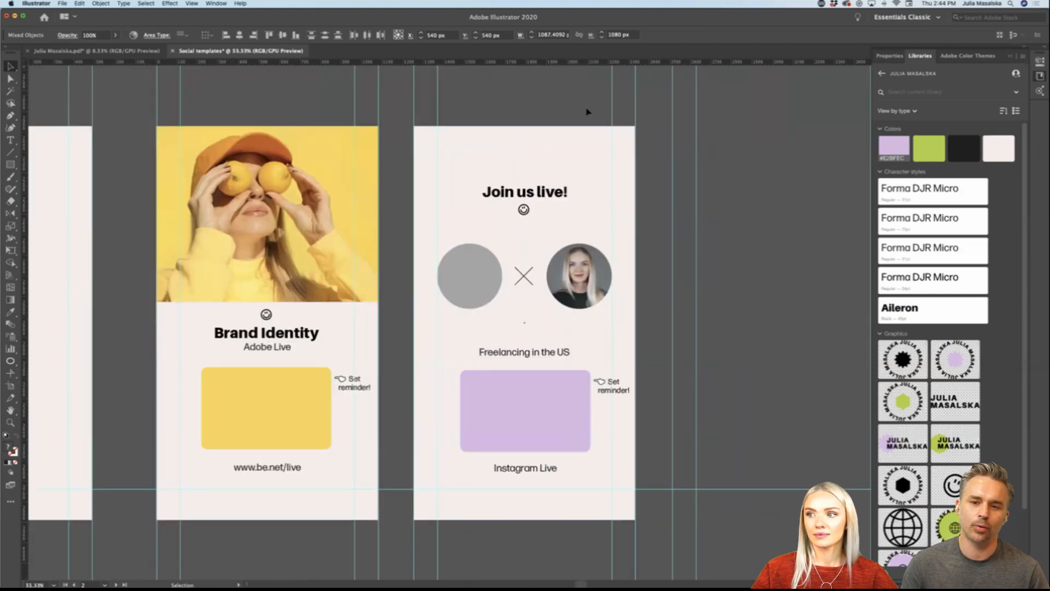
Step: Select every element of the "Join us live!" story template without the guides and copy the selection
{"action": "left_click_drag", "start_coordinate": [477, 498], "coordinate": [479, 500]}
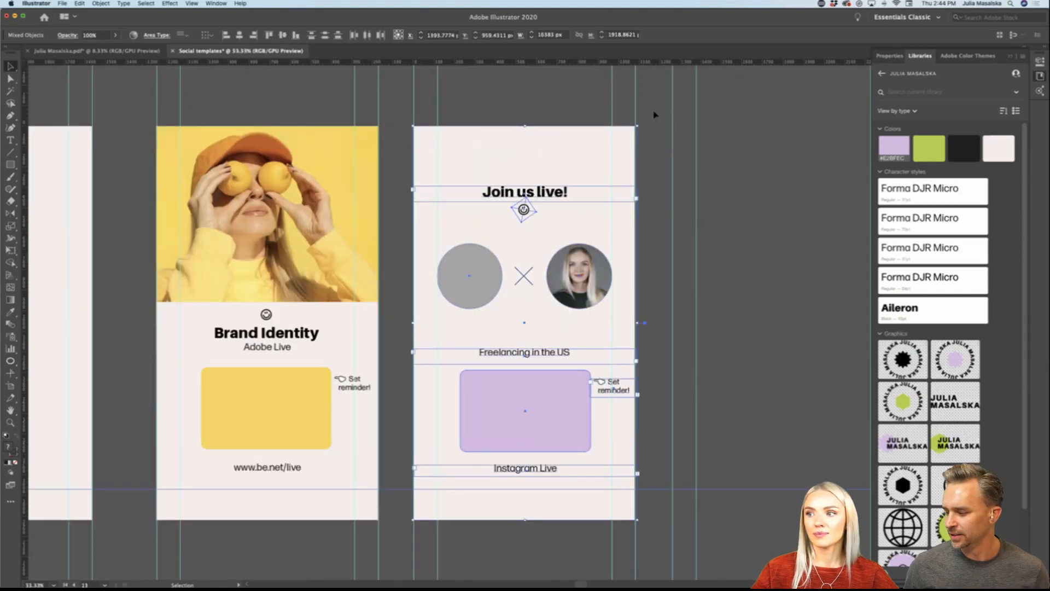
{"action": "left_click_drag", "start_coordinate": [649, 111], "coordinate": [428, 521]}
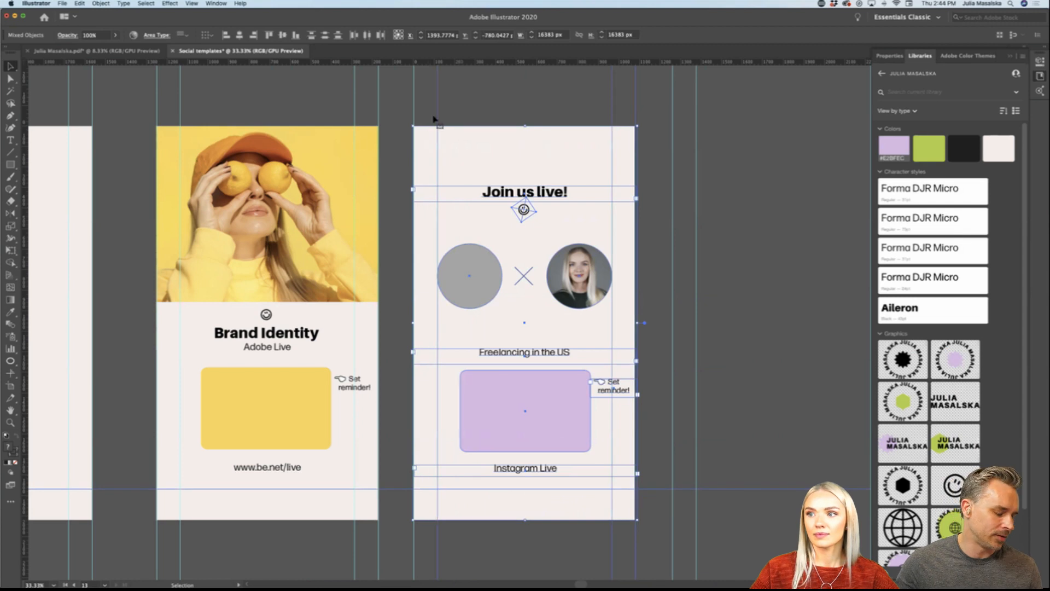
{"action": "left_click_drag", "start_coordinate": [428, 103], "coordinate": [653, 105]}
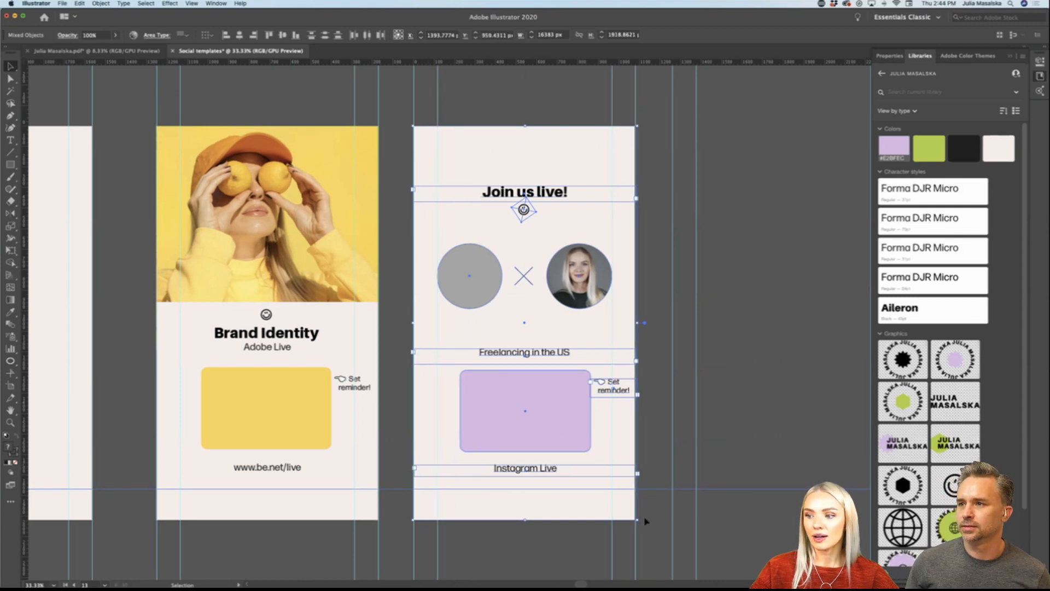
{"action": "left_click_drag", "start_coordinate": [656, 468], "coordinate": [653, 525]}
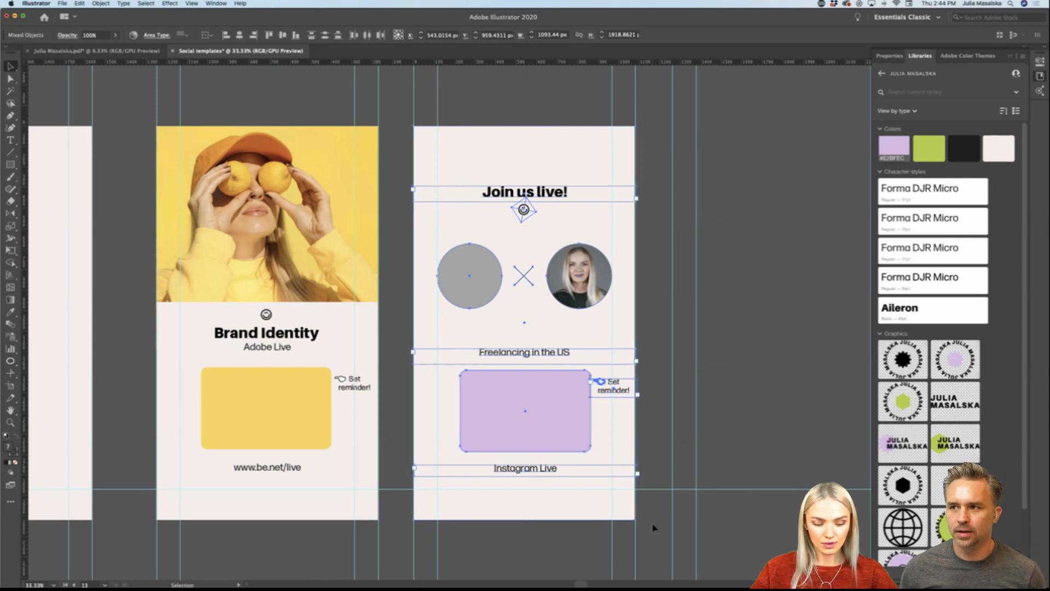
Step: Switch to Adobe XD and add an Instagram Story artboard beside Instagram Story – 7, aligned with its top edge
{"action": "mouse_move", "coordinate": [570, 582]}
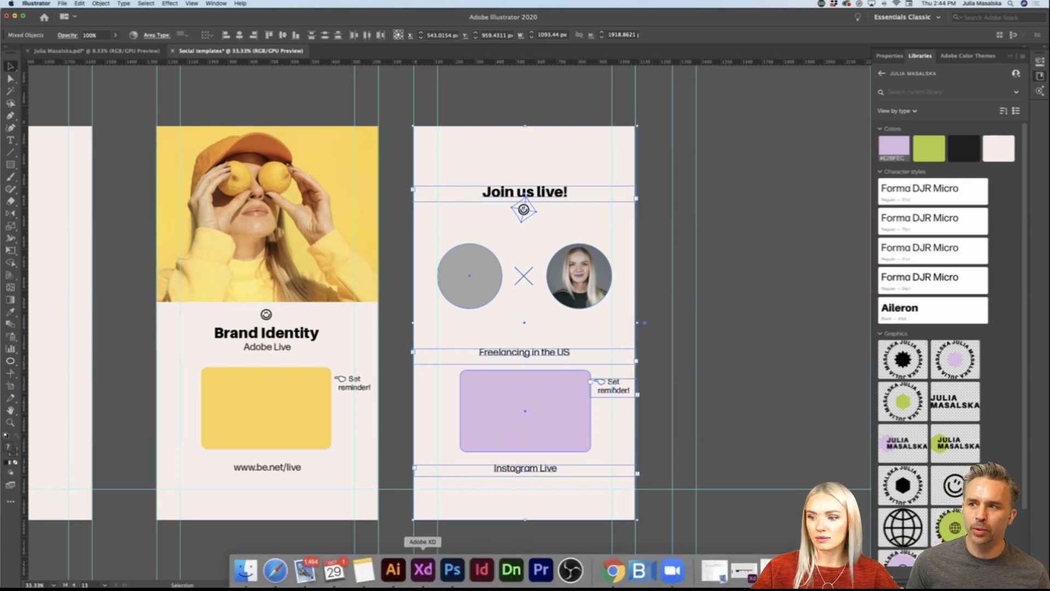
{"action": "left_click", "coordinate": [423, 570]}
{"action": "scroll", "coordinate": [576, 393], "scroll_direction": "down", "scroll_amount": 3}
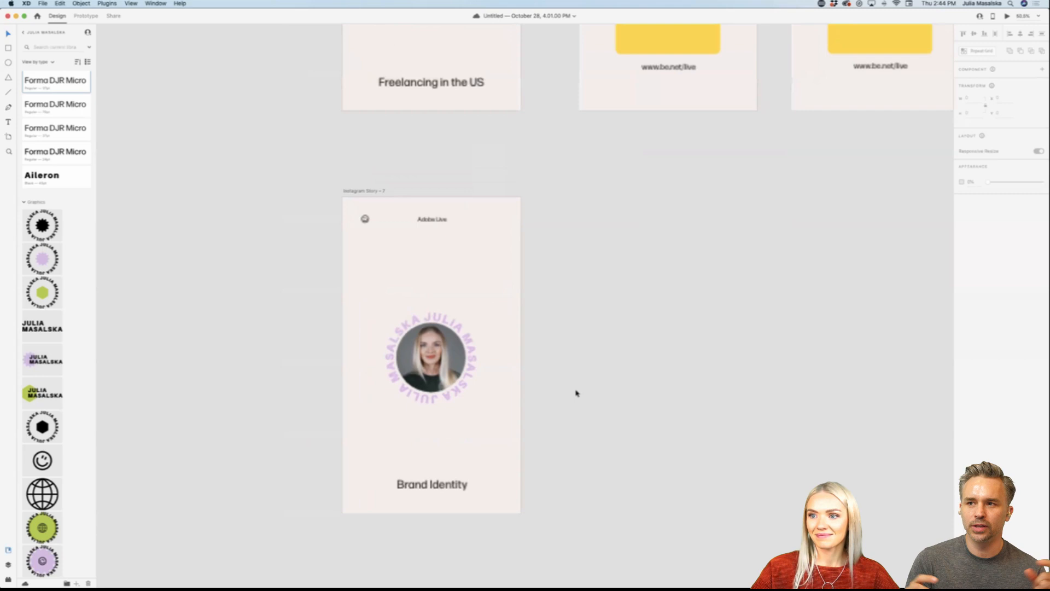
{"action": "scroll", "coordinate": [576, 394], "scroll_direction": "right", "scroll_amount": 1}
{"action": "scroll", "coordinate": [545, 249], "scroll_direction": "right", "scroll_amount": 1}
{"action": "scroll", "coordinate": [545, 250], "scroll_direction": "right", "scroll_amount": 2}
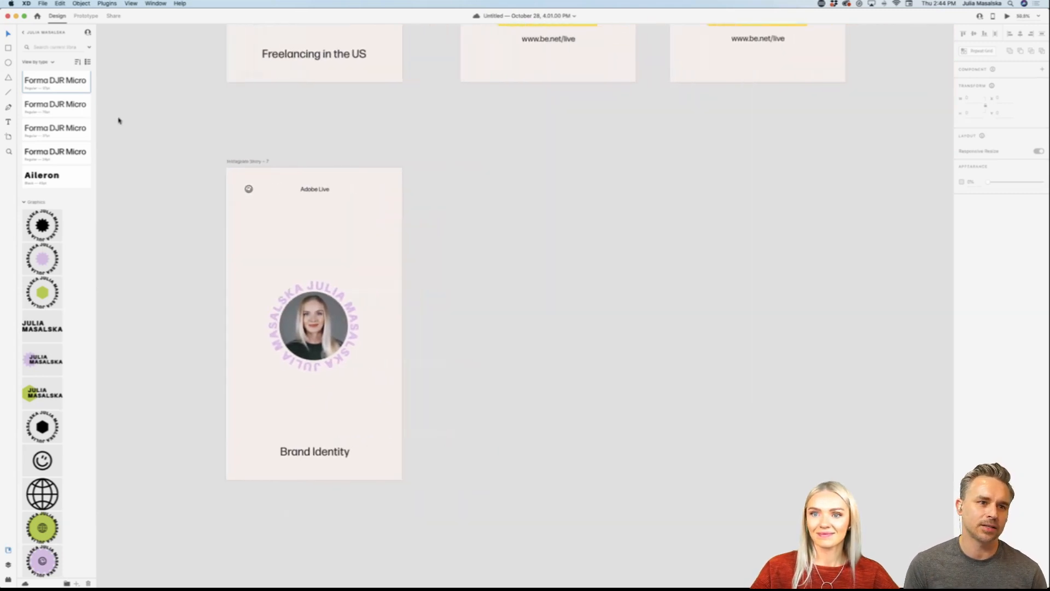
{"action": "left_click", "coordinate": [8, 137]}
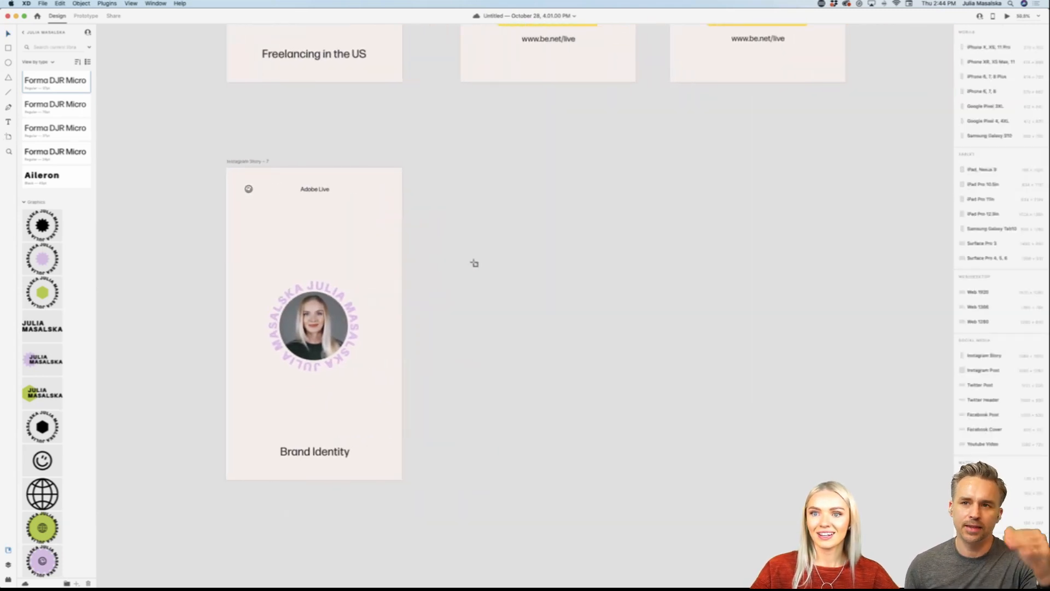
{"action": "left_click", "coordinate": [471, 167]}
{"action": "left_click_drag", "start_coordinate": [433, 162], "coordinate": [480, 162]}
Step: Paste the copied "Join us live!" design onto the empty story artboard and clear the selection
{"action": "key", "text": "super+v"}
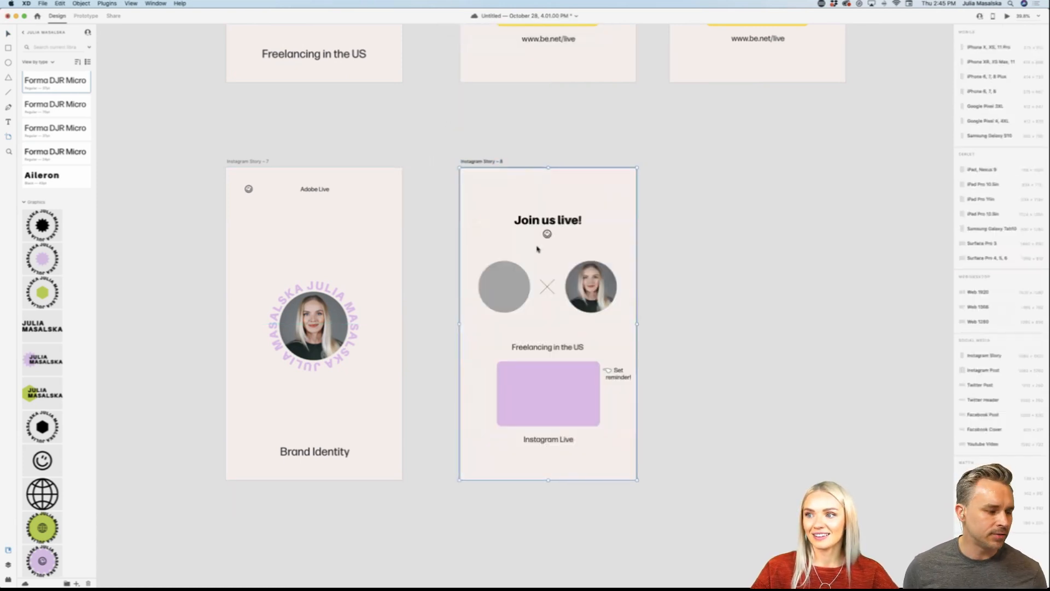
{"action": "scroll", "coordinate": [676, 331], "scroll_direction": "right", "scroll_amount": 2}
{"action": "key", "text": "super+3"}
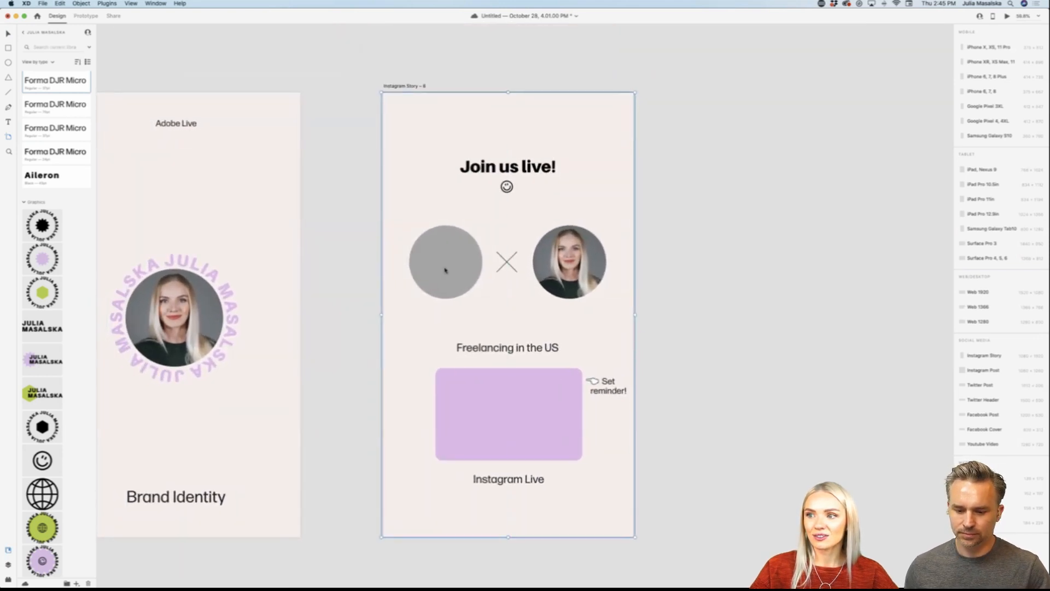
{"action": "left_click", "coordinate": [9, 35]}
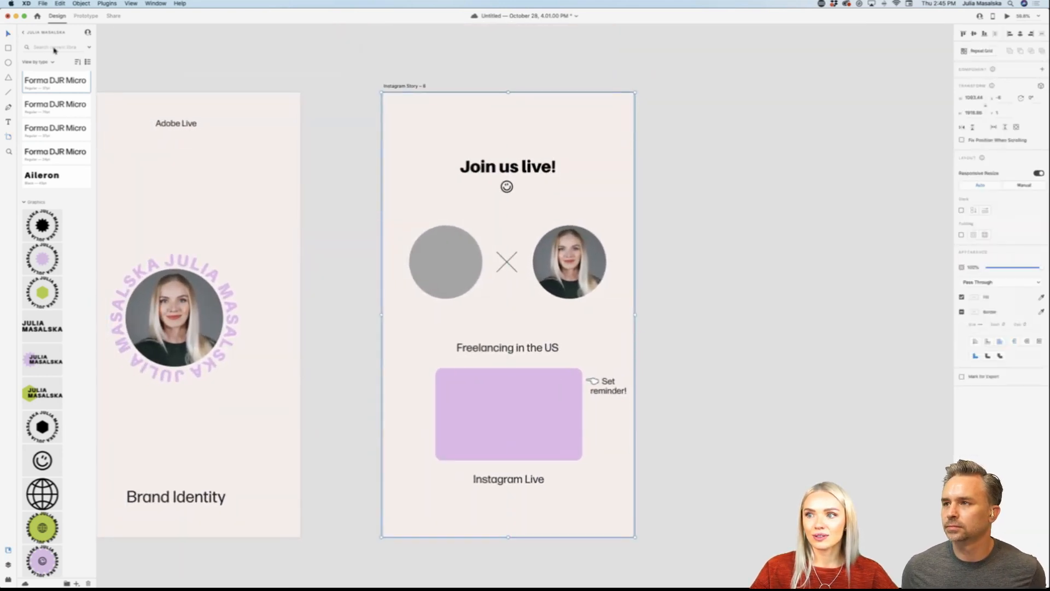
{"action": "left_click", "coordinate": [686, 394]}
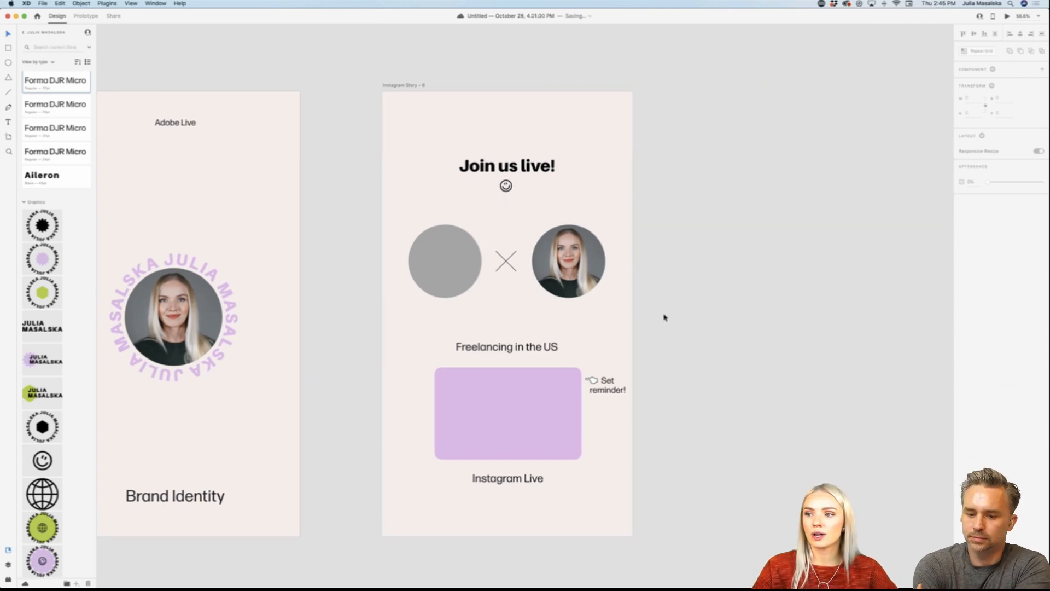
Step: Duplicate the "Join us live!" story artboard into the empty space directly beside the original
{"action": "scroll", "coordinate": [665, 317], "scroll_direction": "down", "scroll_amount": 2}
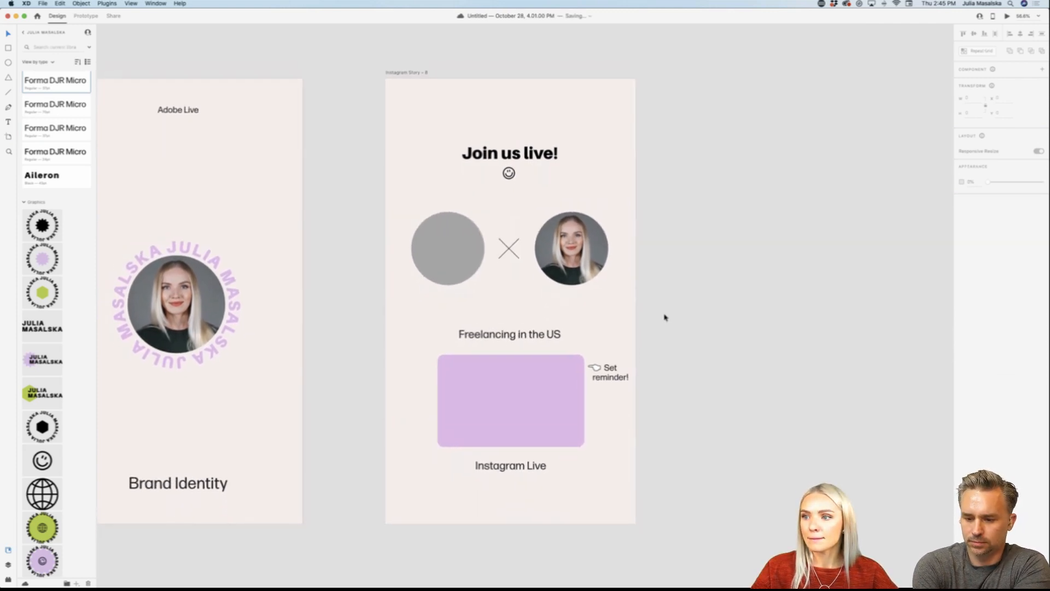
{"action": "scroll", "coordinate": [665, 317], "scroll_direction": "right", "scroll_amount": 10}
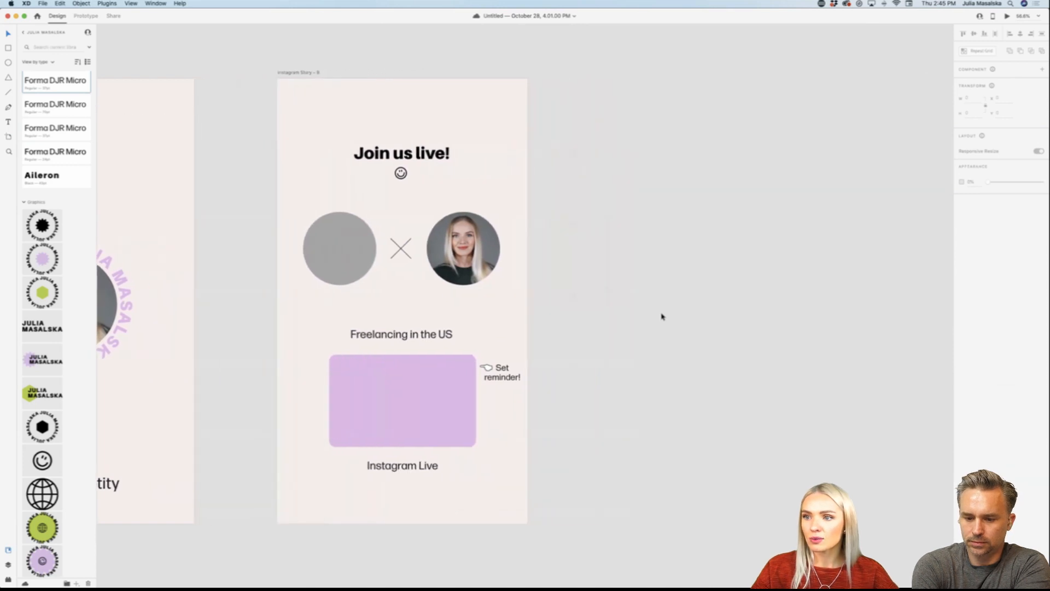
{"action": "scroll", "coordinate": [661, 316], "scroll_direction": "right", "scroll_amount": 5}
{"action": "left_click_drag", "start_coordinate": [241, 75], "coordinate": [557, 75]}
{"action": "left_click", "coordinate": [790, 172]}
{"action": "scroll", "coordinate": [791, 171], "scroll_direction": "right", "scroll_amount": 8}
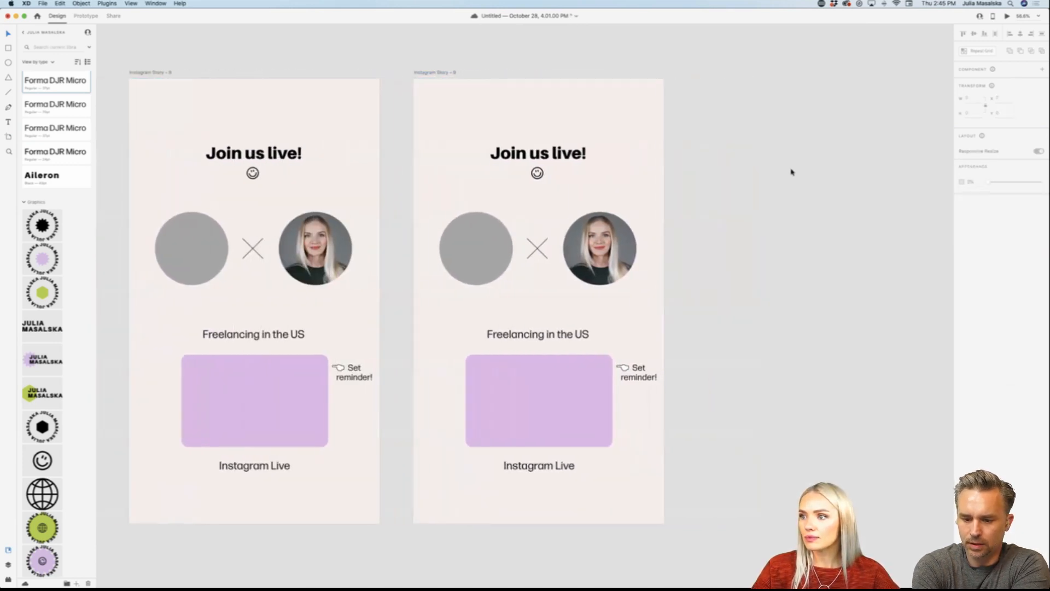
{"action": "left_click", "coordinate": [563, 156]}
{"action": "double_click", "coordinate": [563, 156]}
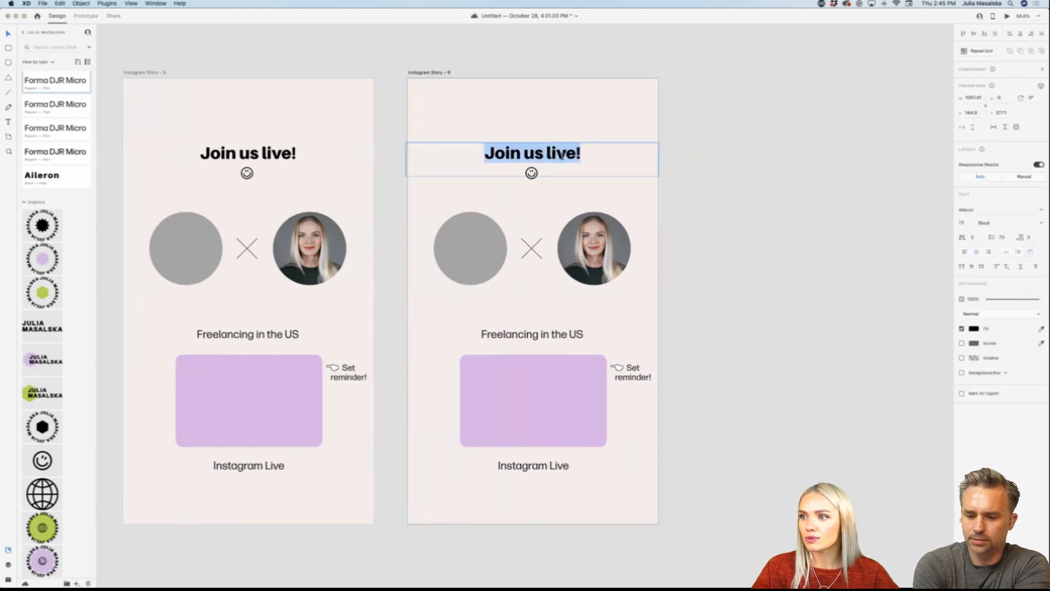
{"action": "left_click", "coordinate": [9, 34]}
{"action": "left_click", "coordinate": [253, 48]}
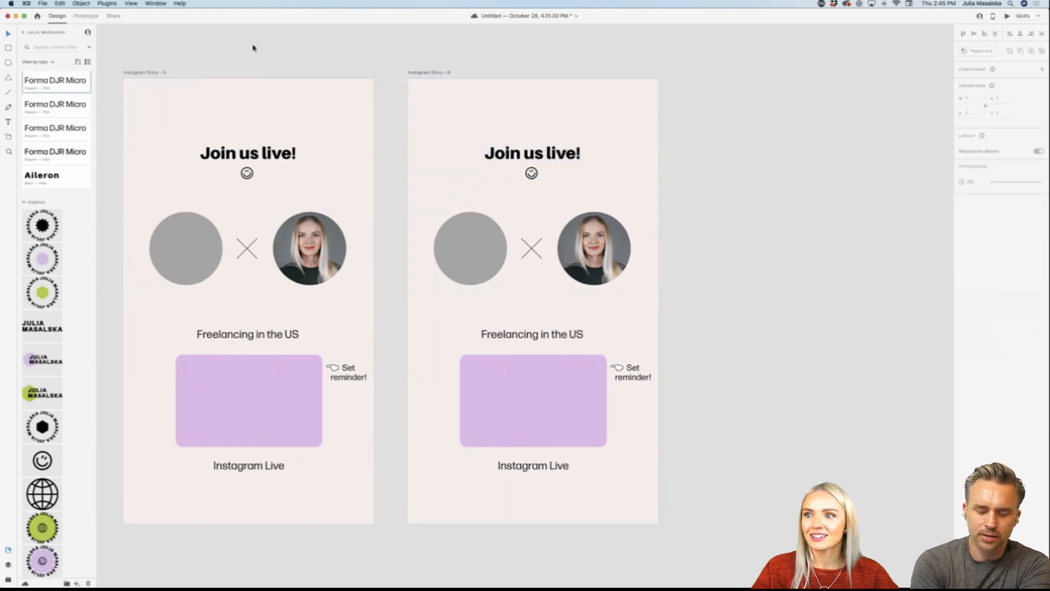
{"action": "left_click", "coordinate": [532, 181]}
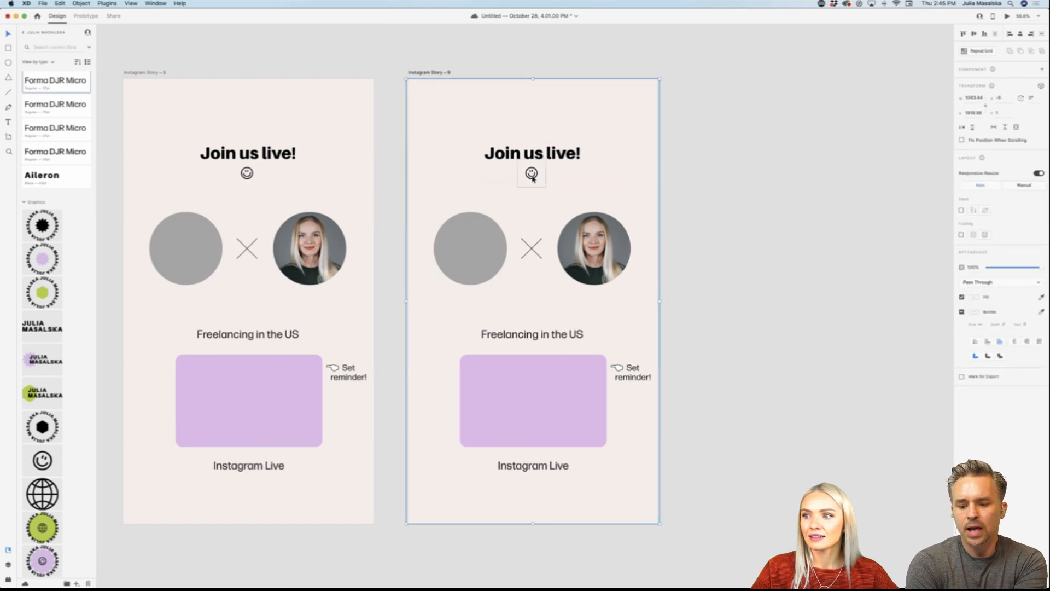
{"action": "left_click", "coordinate": [532, 176]}
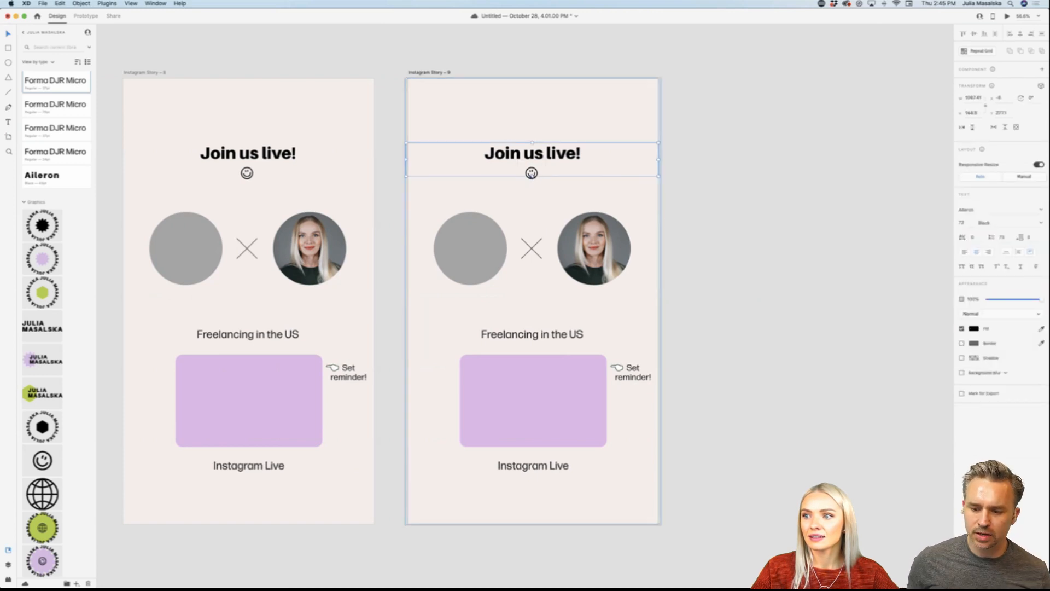
{"action": "scroll", "coordinate": [532, 176], "scroll_direction": "down", "scroll_amount": 1}
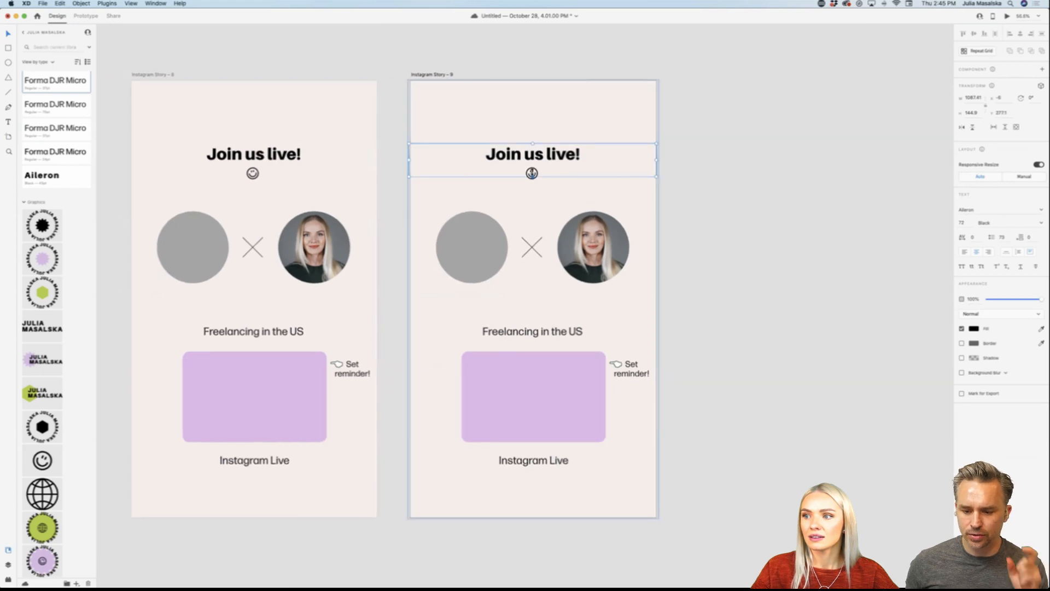
{"action": "left_click", "coordinate": [686, 178]}
{"action": "scroll", "coordinate": [557, 175], "scroll_direction": "down", "scroll_amount": 1}
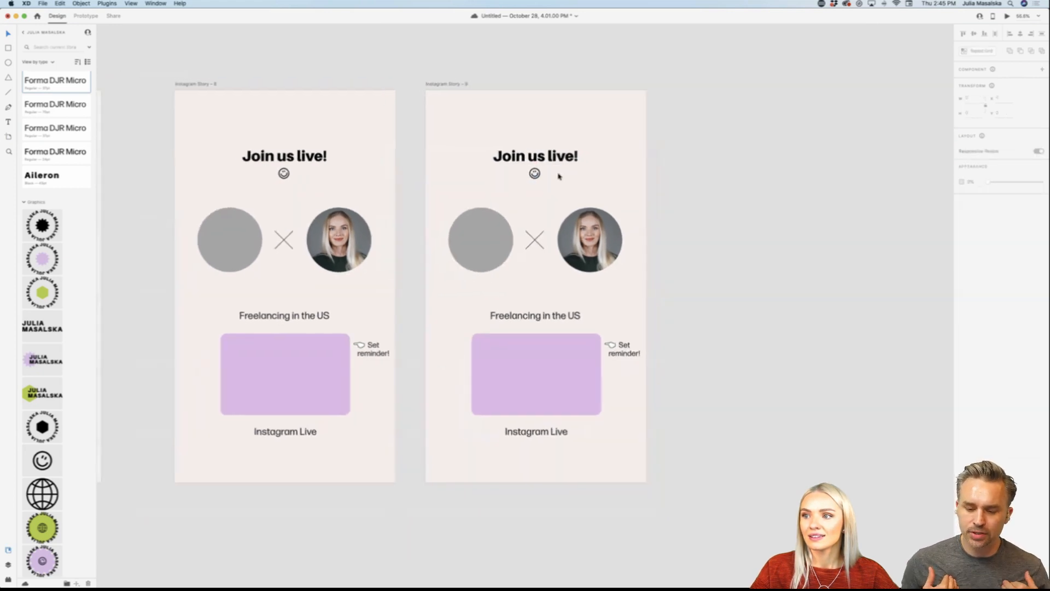
Step: Rotate the smiley icon below the "Join us live!" heading on the duplicated artboard and clear the selection
{"action": "scroll", "coordinate": [557, 176], "scroll_direction": "up", "scroll_amount": 2}
{"action": "left_click", "coordinate": [512, 177]}
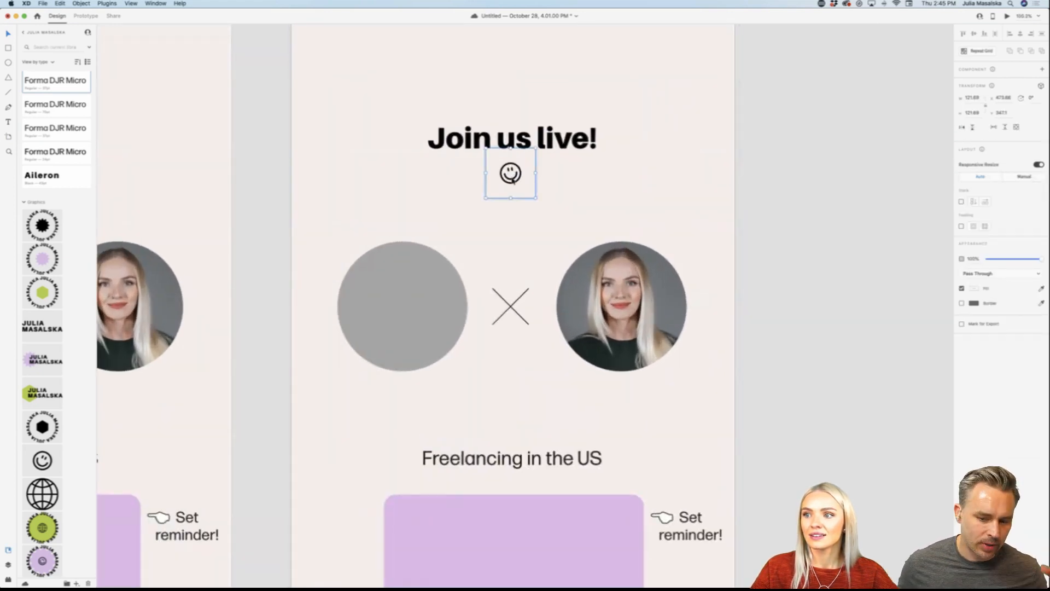
{"action": "mouse_move", "coordinate": [536, 198]}
{"action": "left_mouse_down"}
{"action": "mouse_move", "coordinate": [531, 208]}
{"action": "mouse_move", "coordinate": [503, 194]}
{"action": "mouse_move", "coordinate": [517, 206]}
{"action": "mouse_move", "coordinate": [538, 201]}
{"action": "mouse_move", "coordinate": [550, 165]}
{"action": "mouse_move", "coordinate": [540, 188]}
{"action": "left_mouse_up"}
{"action": "left_click", "coordinate": [779, 199]}
{"action": "scroll", "coordinate": [781, 199], "scroll_direction": "up", "scroll_amount": 2}
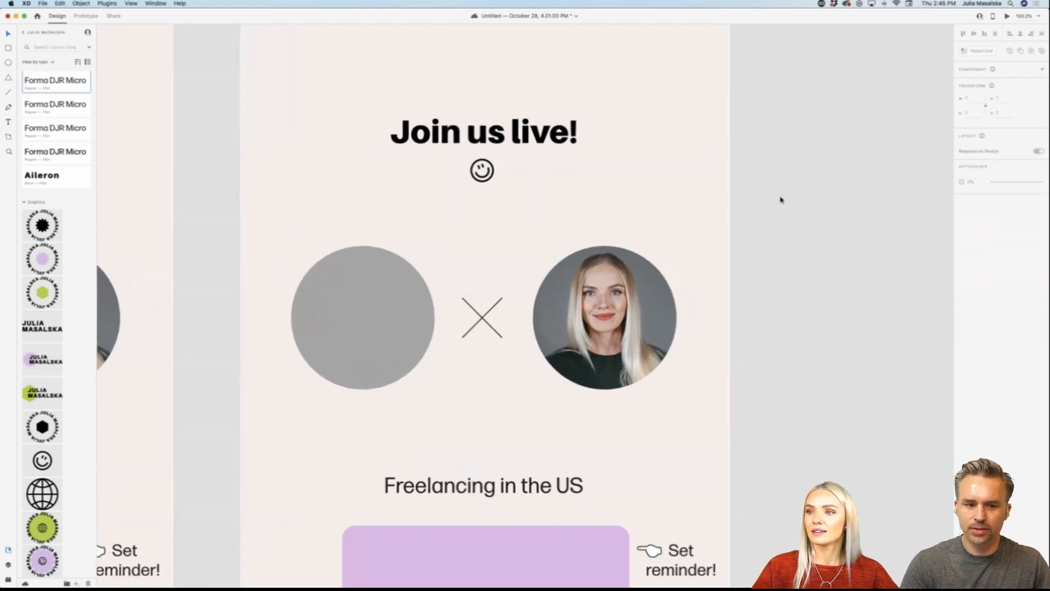
Step: Link the original "Join us live!" story artboard to its duplicate with a prototype interaction and select the duplicate
{"action": "scroll", "coordinate": [780, 199], "scroll_direction": "down", "scroll_amount": 5}
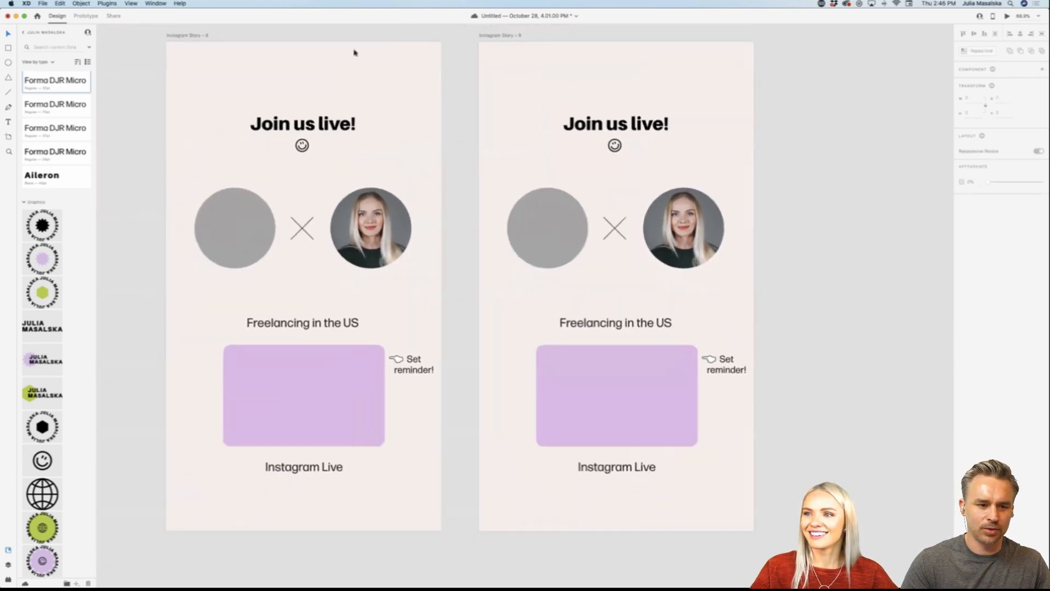
{"action": "key", "text": "super+2"}
{"action": "left_click", "coordinate": [457, 276]}
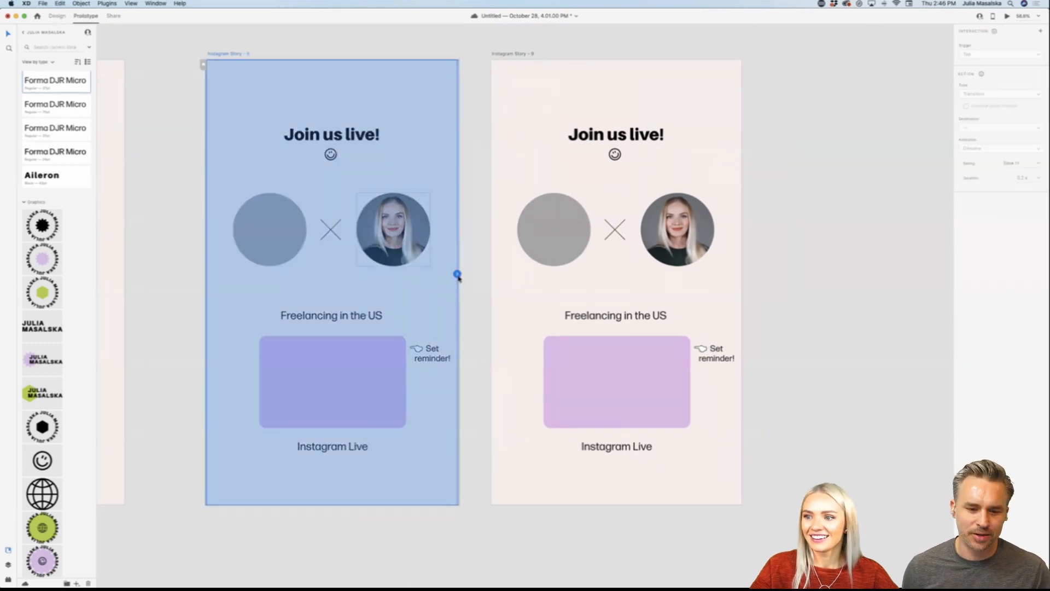
{"action": "left_click_drag", "start_coordinate": [457, 274], "coordinate": [574, 279]}
{"action": "left_click", "coordinate": [710, 292]}
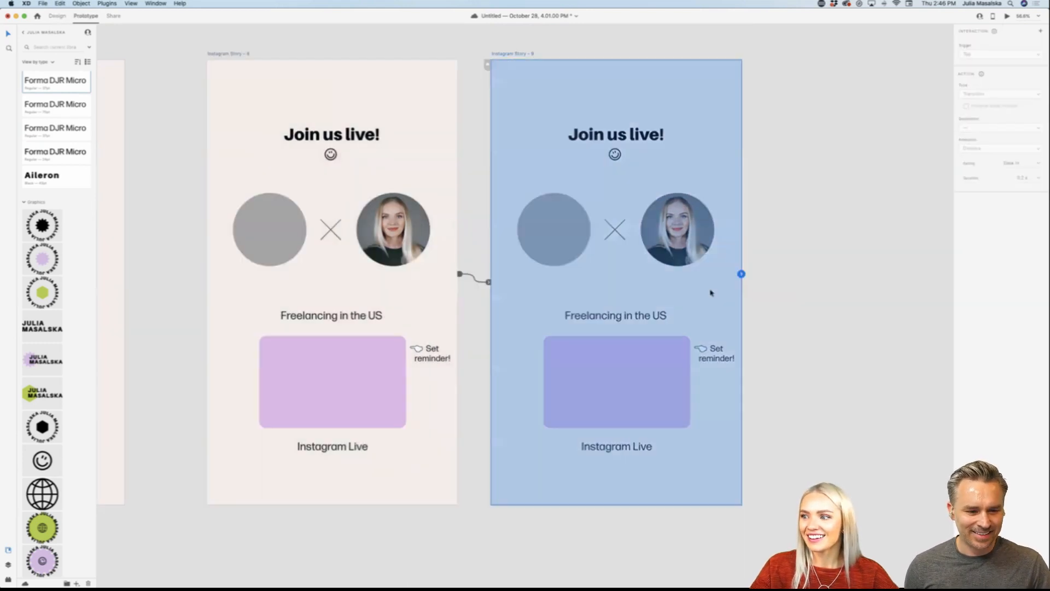
Step: Link the duplicated "Join us live!" artboard back to the original and preview the looping prototype starting from the original artboard
{"action": "left_click_drag", "start_coordinate": [741, 273], "coordinate": [432, 237]}
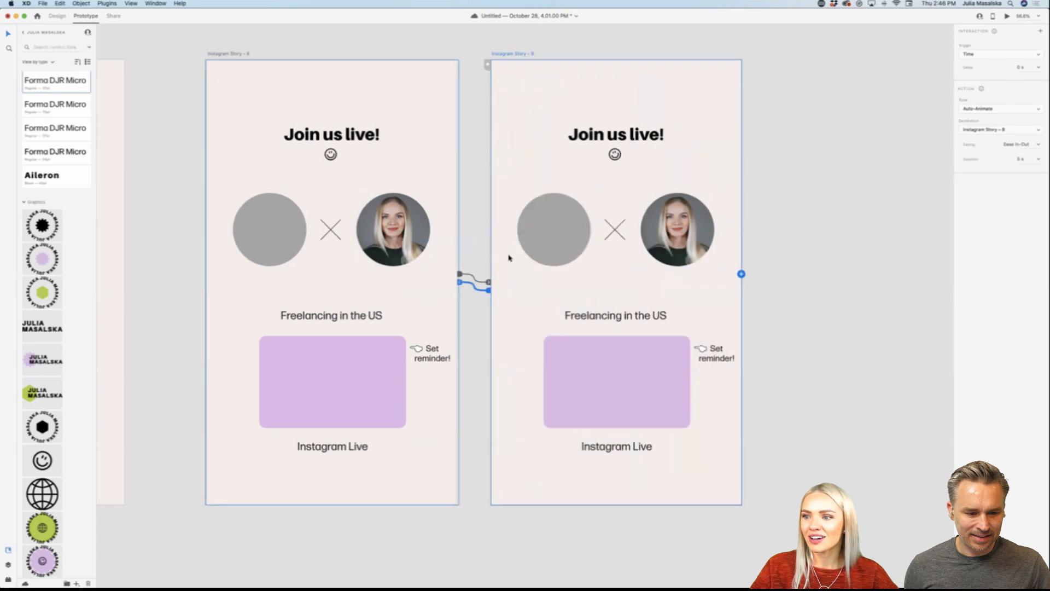
{"action": "left_click", "coordinate": [231, 53]}
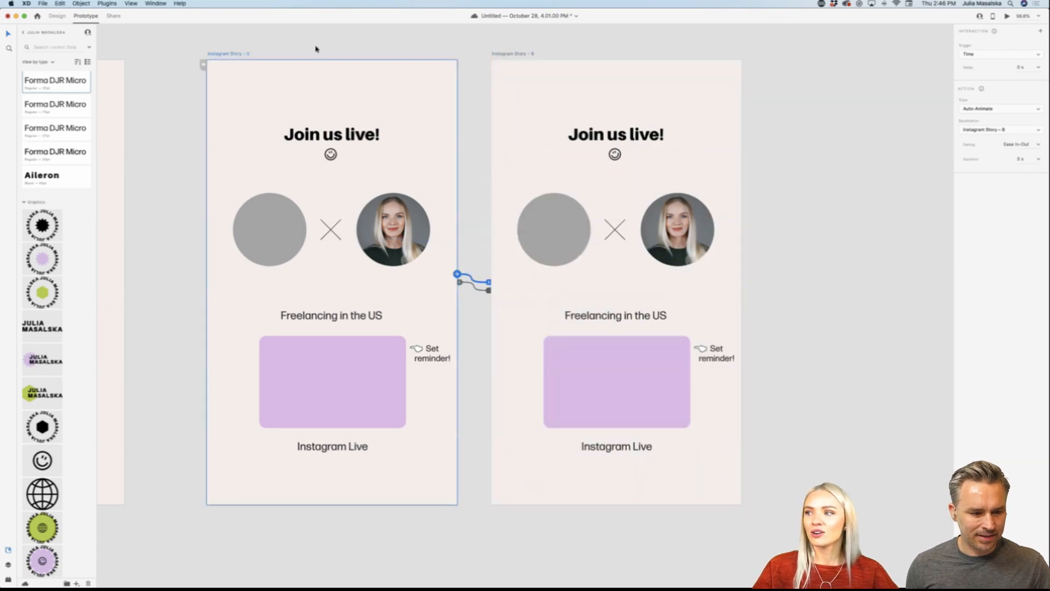
{"action": "left_click", "coordinate": [1008, 17]}
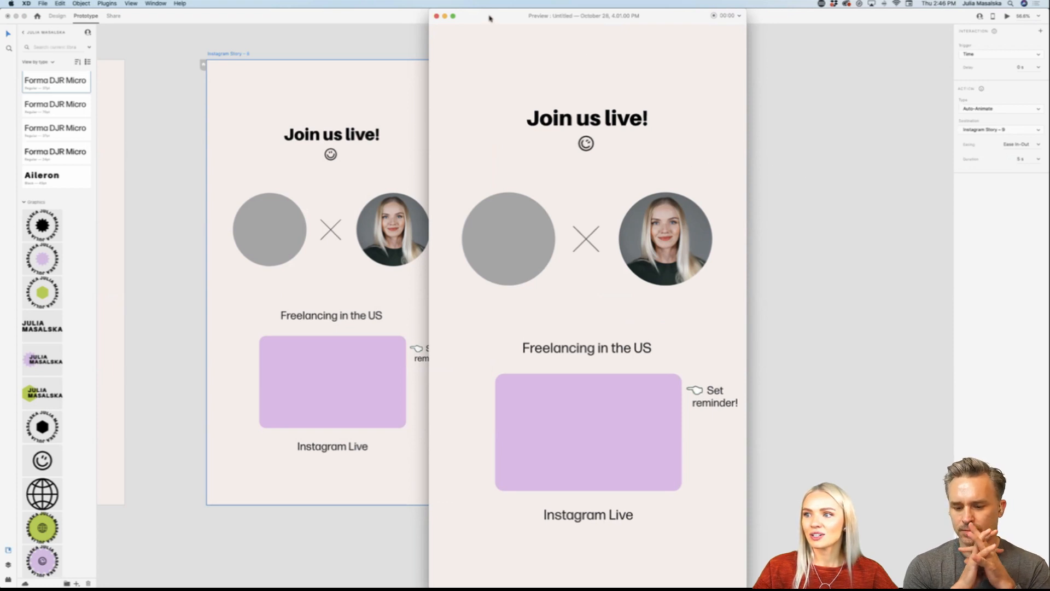
{"action": "left_click", "coordinate": [437, 16]}
Step: Enlarge the portrait photo inside its circular mask on the duplicated artboard to about 477 by 477 and clear the selection
{"action": "scroll", "coordinate": [717, 260], "scroll_direction": "right", "scroll_amount": 1}
{"action": "scroll", "coordinate": [717, 261], "scroll_direction": "up", "scroll_amount": 5}
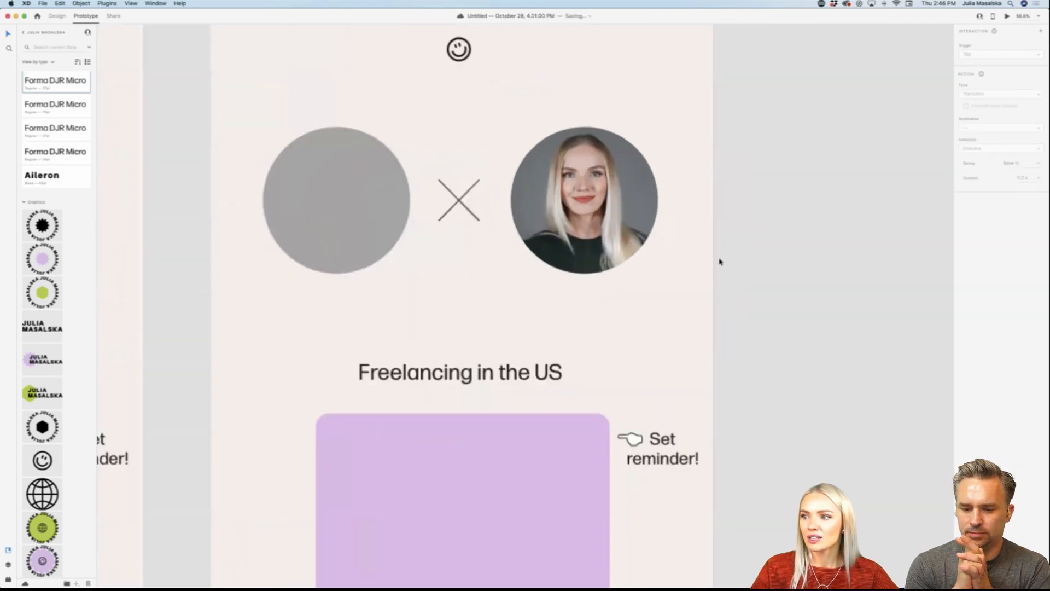
{"action": "left_click", "coordinate": [558, 222]}
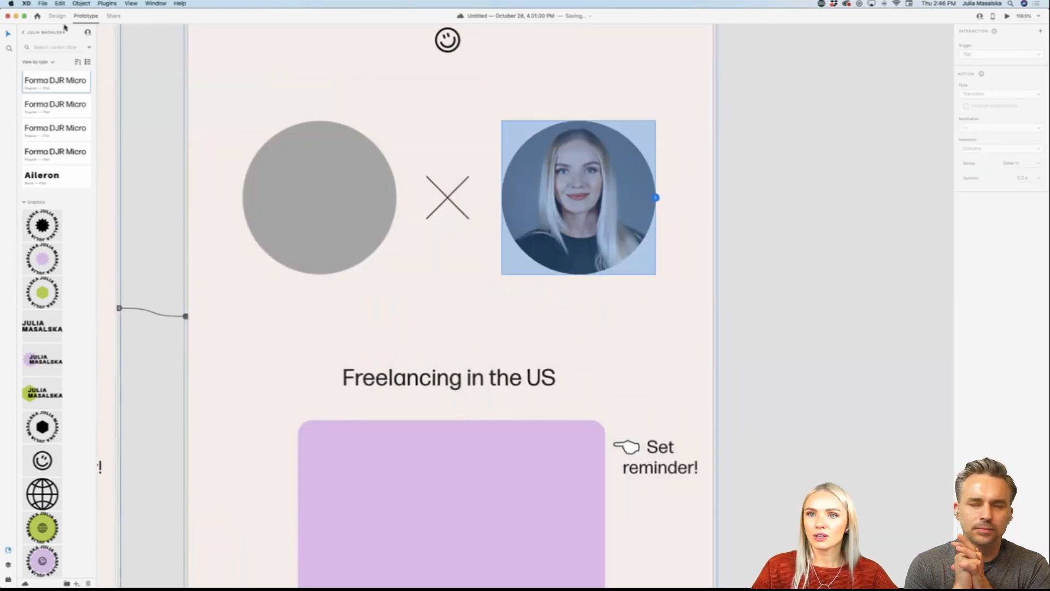
{"action": "key", "text": "super+1"}
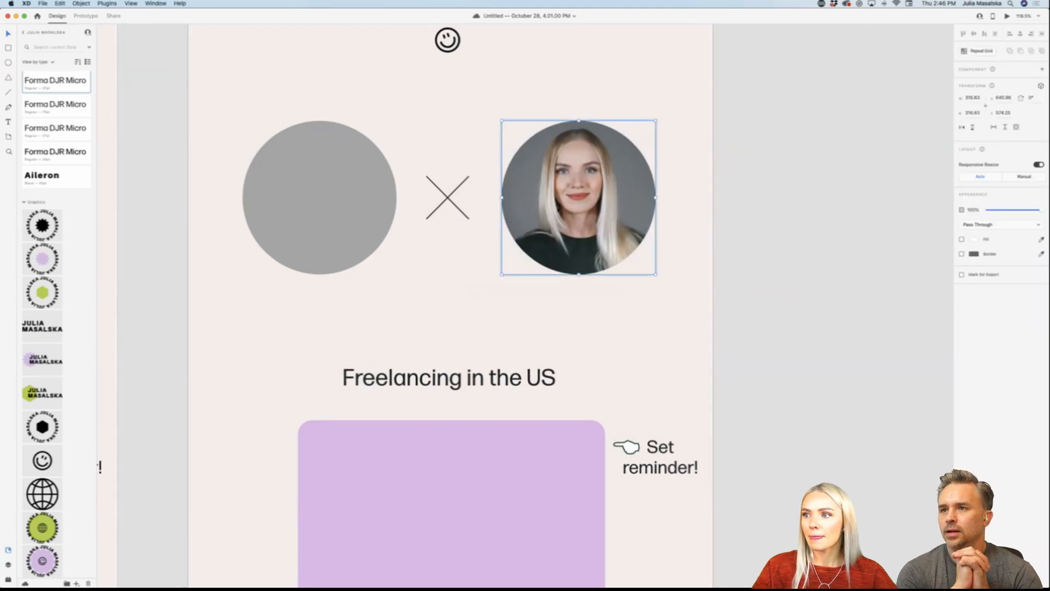
{"action": "double_click", "coordinate": [577, 210]}
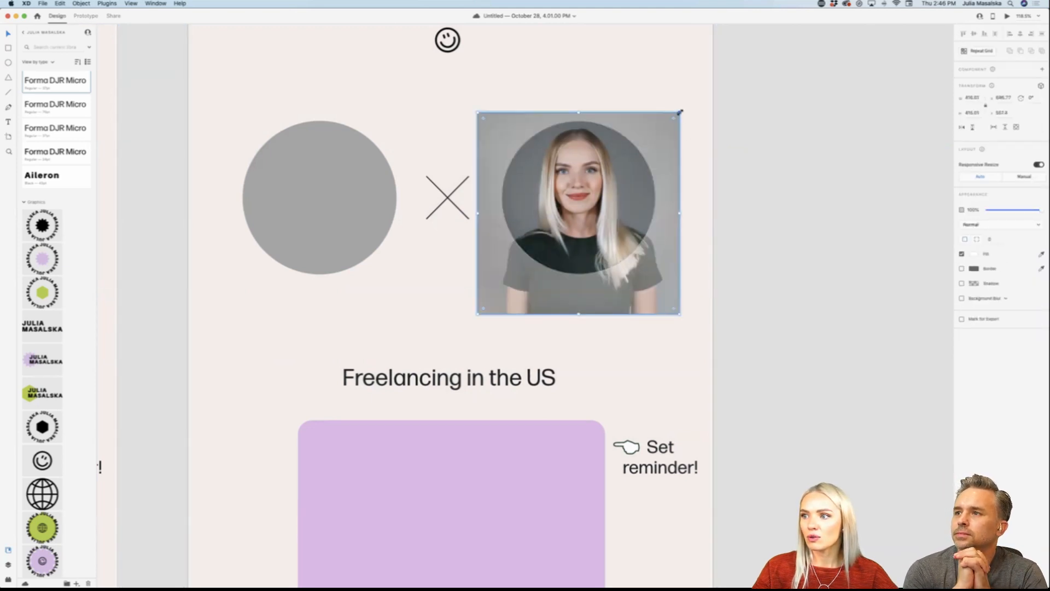
{"action": "left_click_drag", "start_coordinate": [680, 112], "coordinate": [702, 97]}
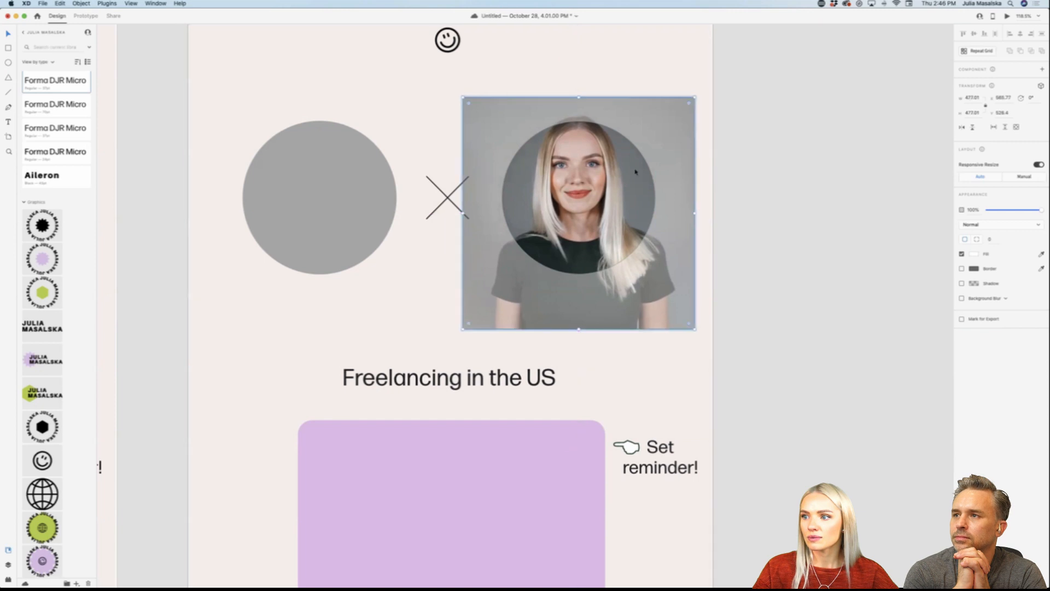
{"action": "left_click", "coordinate": [807, 255]}
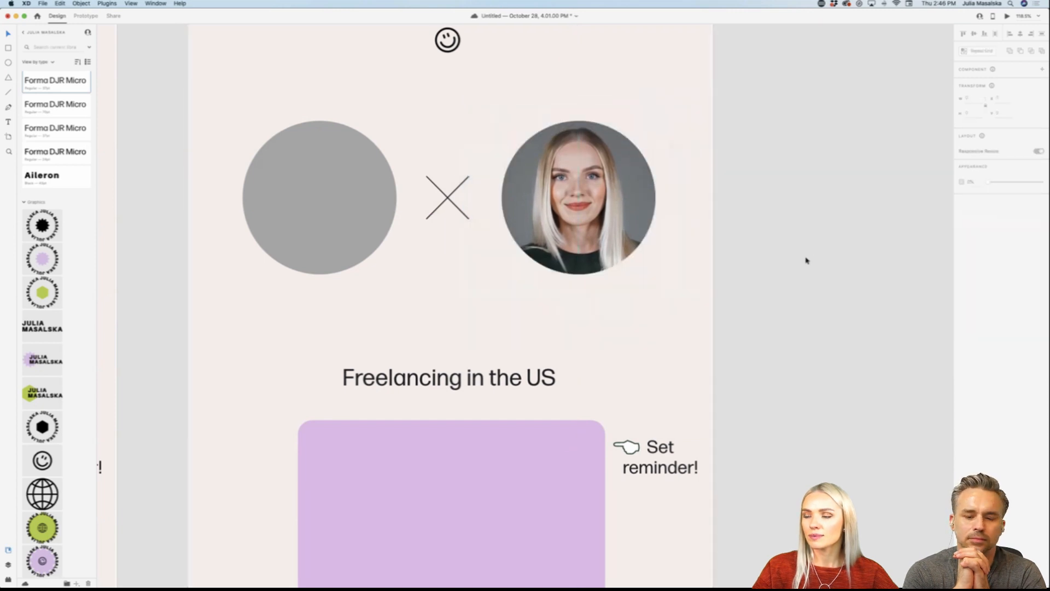
Step: Preview the prototype from the original "Join us live!" artboard to check the animation with the enlarged portrait
{"action": "scroll", "coordinate": [806, 260], "scroll_direction": "down", "scroll_amount": 3}
{"action": "scroll", "coordinate": [806, 261], "scroll_direction": "down", "scroll_amount": 5}
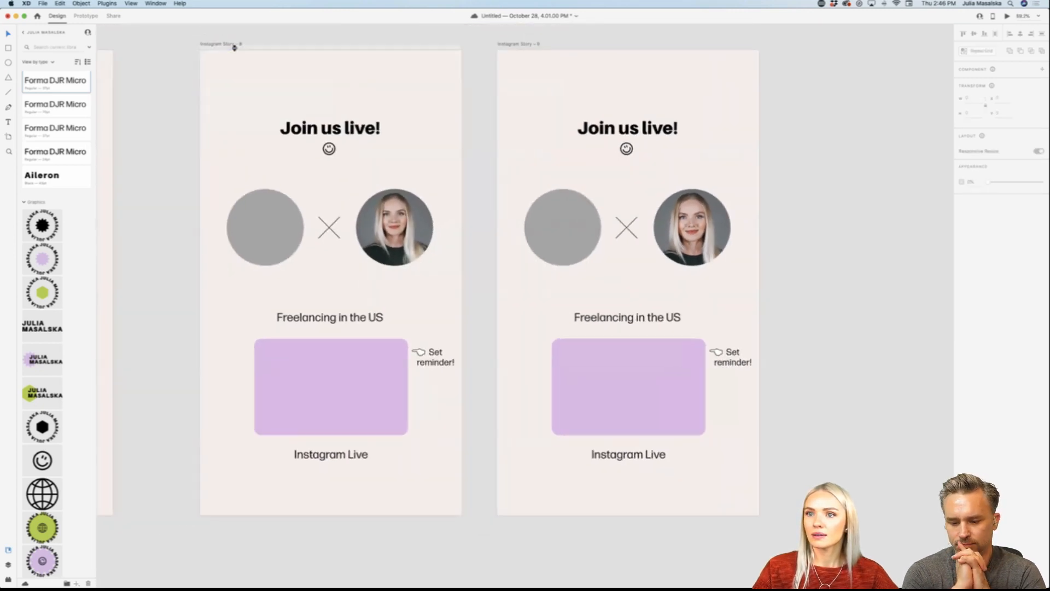
{"action": "left_click", "coordinate": [229, 45]}
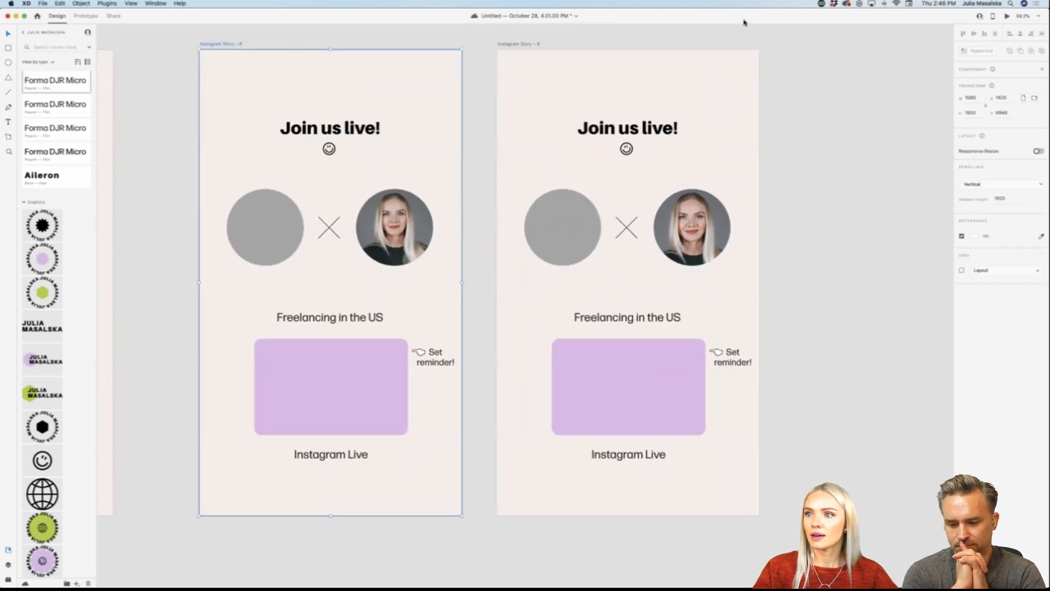
{"action": "left_click", "coordinate": [84, 16]}
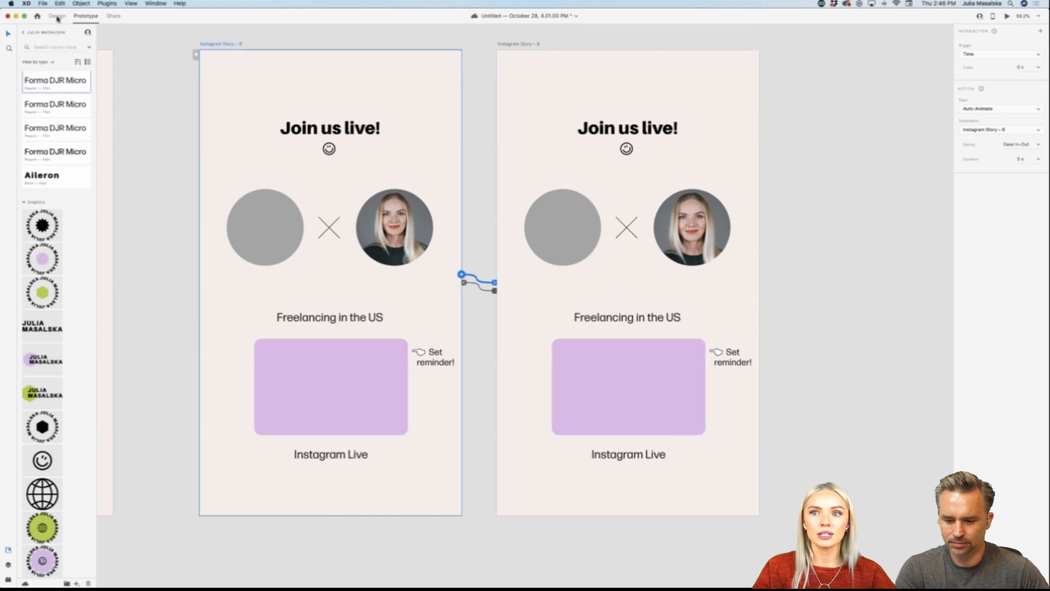
{"action": "left_click", "coordinate": [1006, 17]}
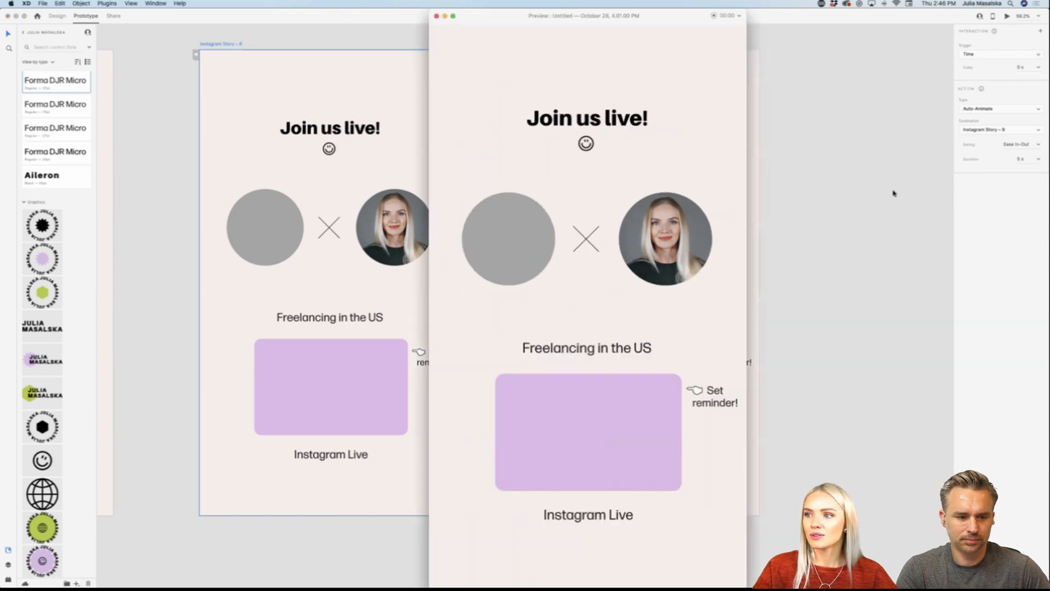
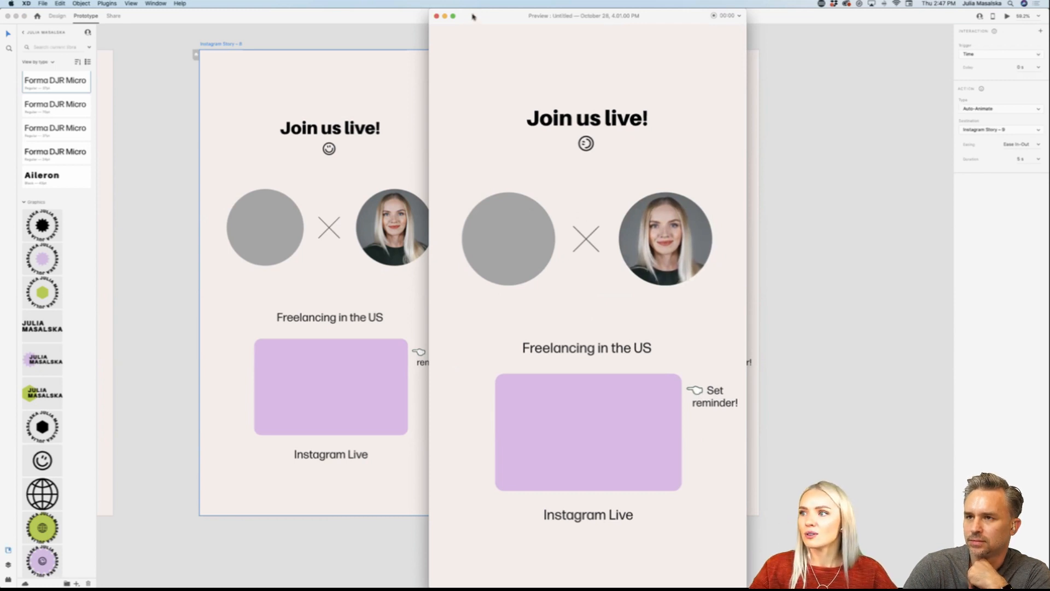
Step: Close the prototype preview and delete the duplicated "Join us live!" artboard together with its contents
{"action": "left_click", "coordinate": [437, 17]}
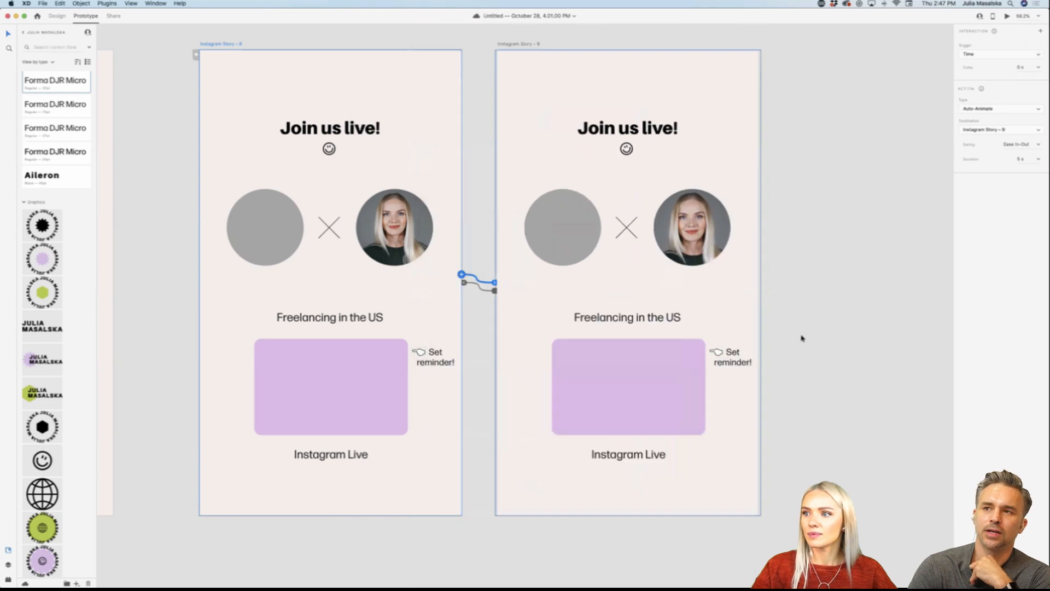
{"action": "scroll", "coordinate": [806, 342], "scroll_direction": "up", "scroll_amount": 1}
{"action": "scroll", "coordinate": [813, 347], "scroll_direction": "down", "scroll_amount": 3}
{"action": "scroll", "coordinate": [813, 348], "scroll_direction": "right", "scroll_amount": 1}
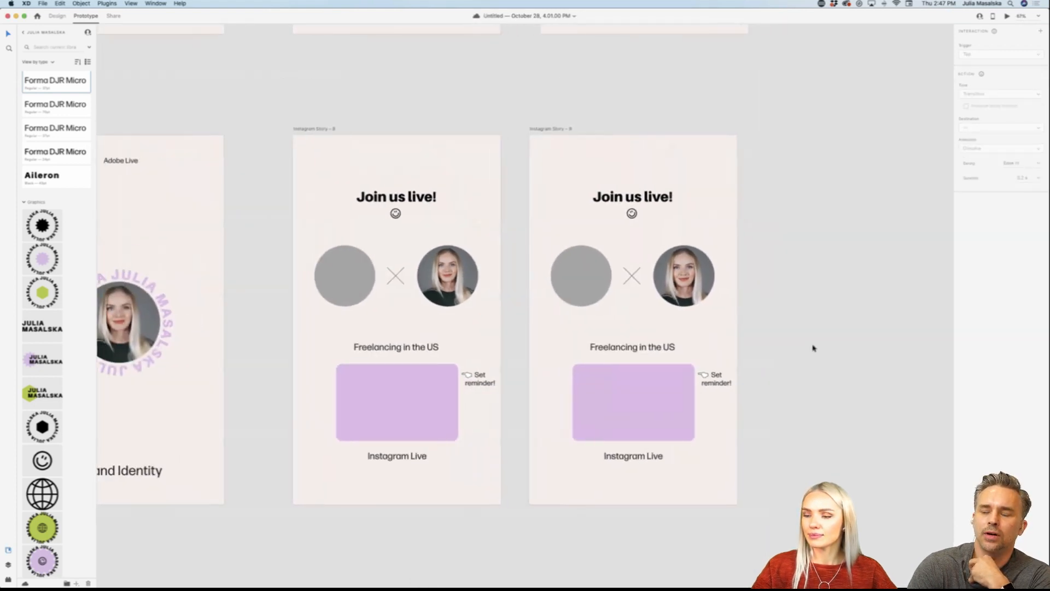
{"action": "scroll", "coordinate": [813, 348], "scroll_direction": "down", "scroll_amount": 1}
{"action": "scroll", "coordinate": [813, 348], "scroll_direction": "right", "scroll_amount": 1}
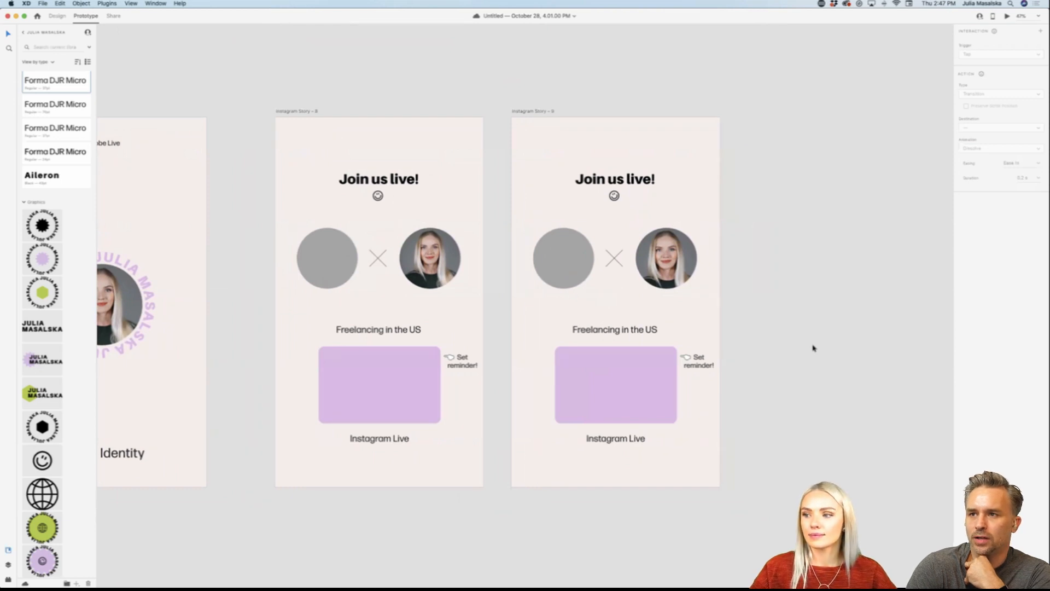
{"action": "scroll", "coordinate": [793, 322], "scroll_direction": "down", "scroll_amount": 1}
{"action": "left_click", "coordinate": [715, 200]}
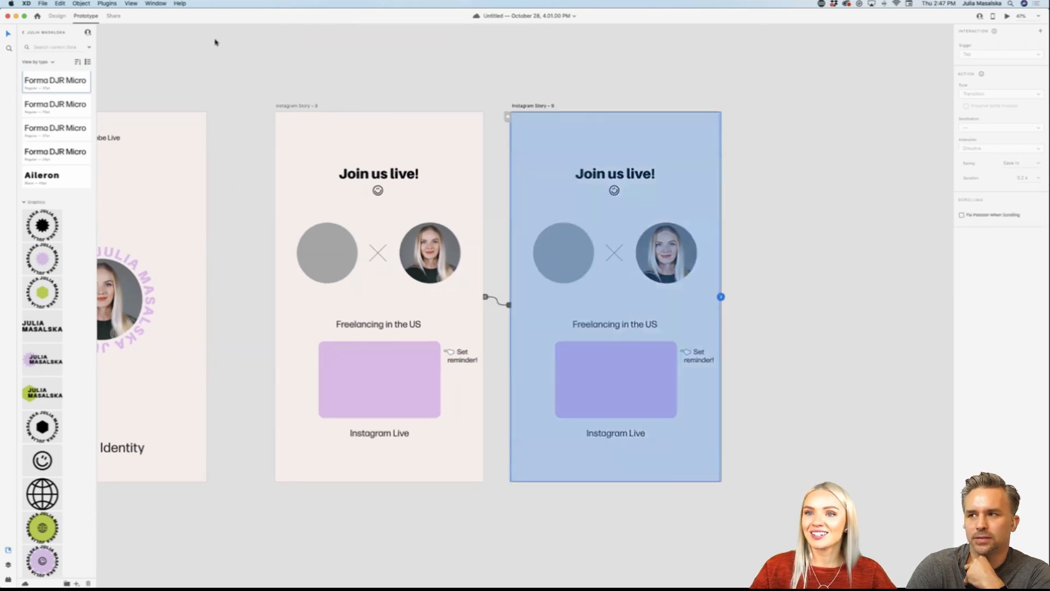
{"action": "left_click", "coordinate": [57, 16]}
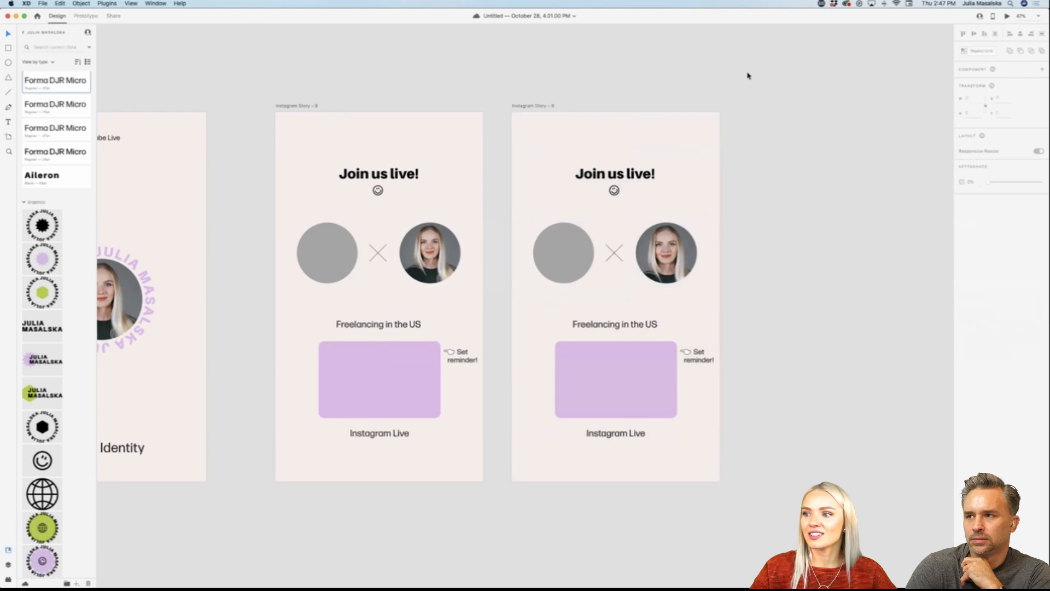
{"action": "left_click_drag", "start_coordinate": [750, 73], "coordinate": [517, 498]}
{"action": "key", "text": "Delete"}
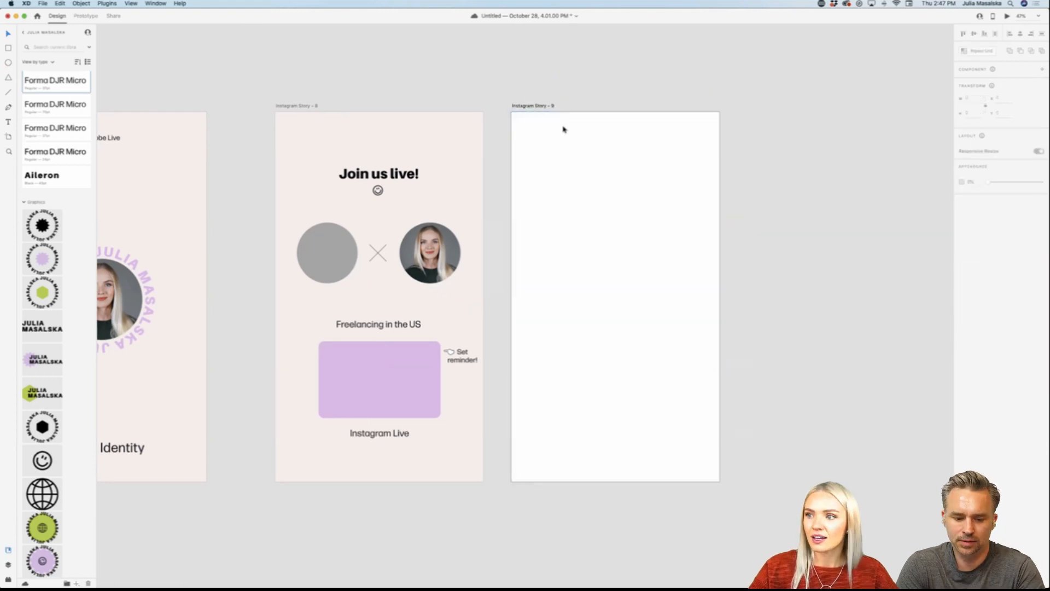
{"action": "left_click", "coordinate": [530, 106]}
{"action": "key", "text": "Delete"}
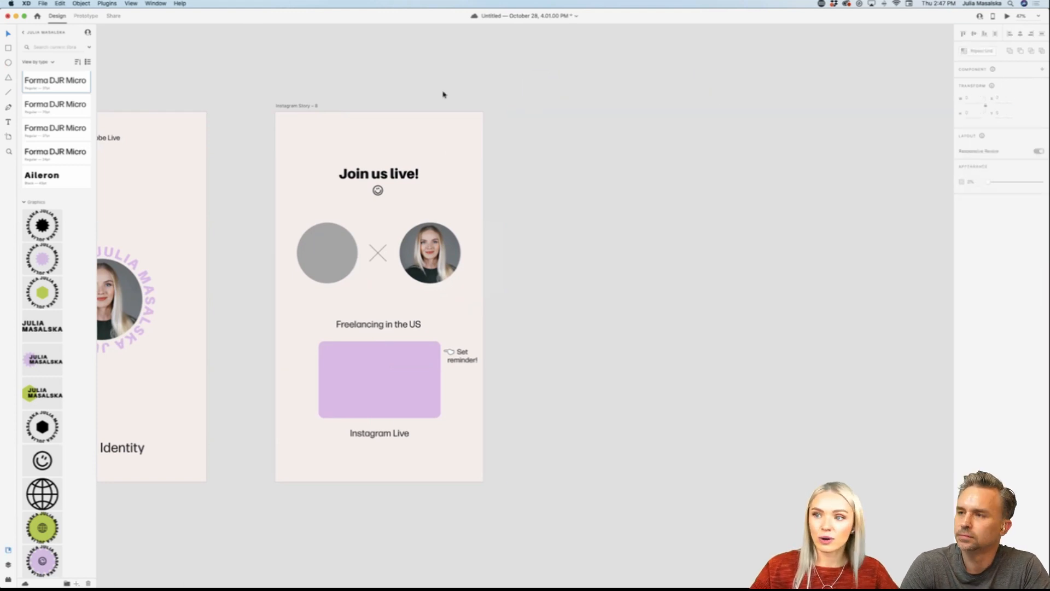
Step: Duplicate the original "Join us live!" artboard beside itself and change the copy's background fill to peach
{"action": "left_click_drag", "start_coordinate": [281, 108], "coordinate": [525, 105]}
{"action": "scroll", "coordinate": [756, 262], "scroll_direction": "right", "scroll_amount": 3}
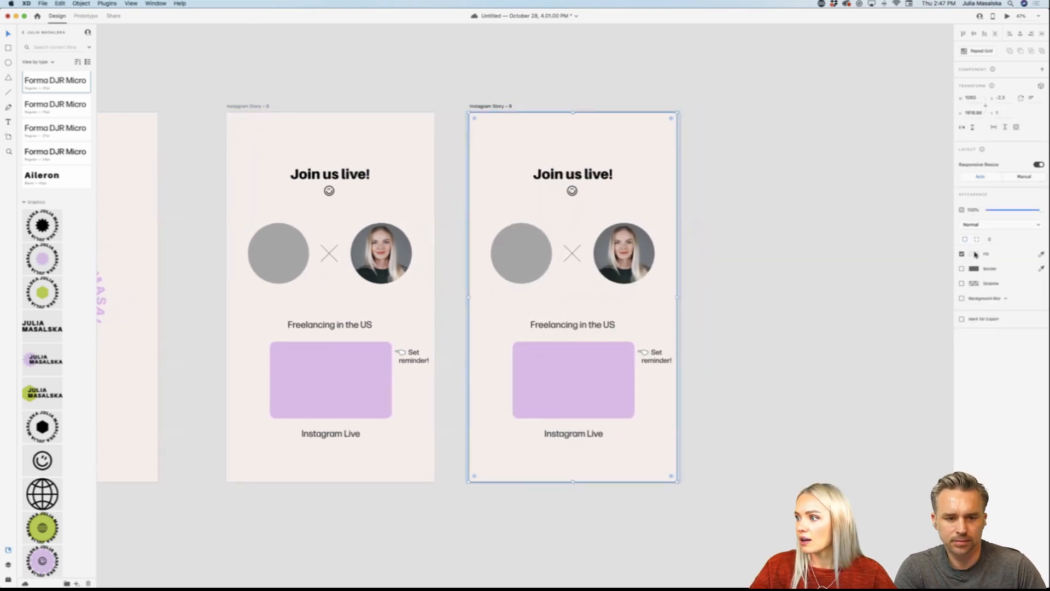
{"action": "left_click", "coordinate": [972, 254]}
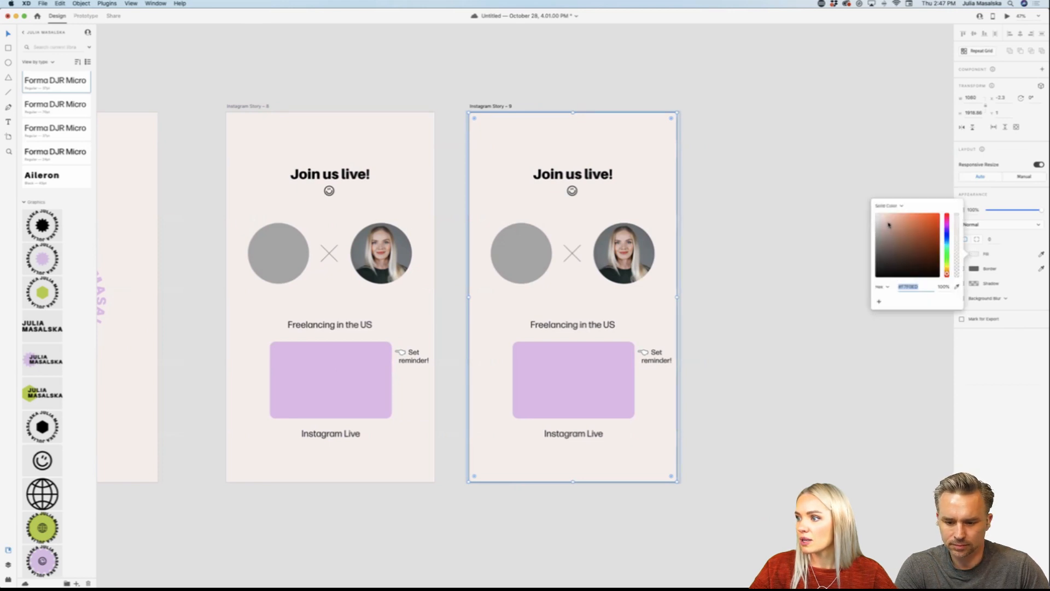
{"action": "left_click_drag", "start_coordinate": [889, 224], "coordinate": [890, 209]}
{"action": "left_click", "coordinate": [1005, 361]}
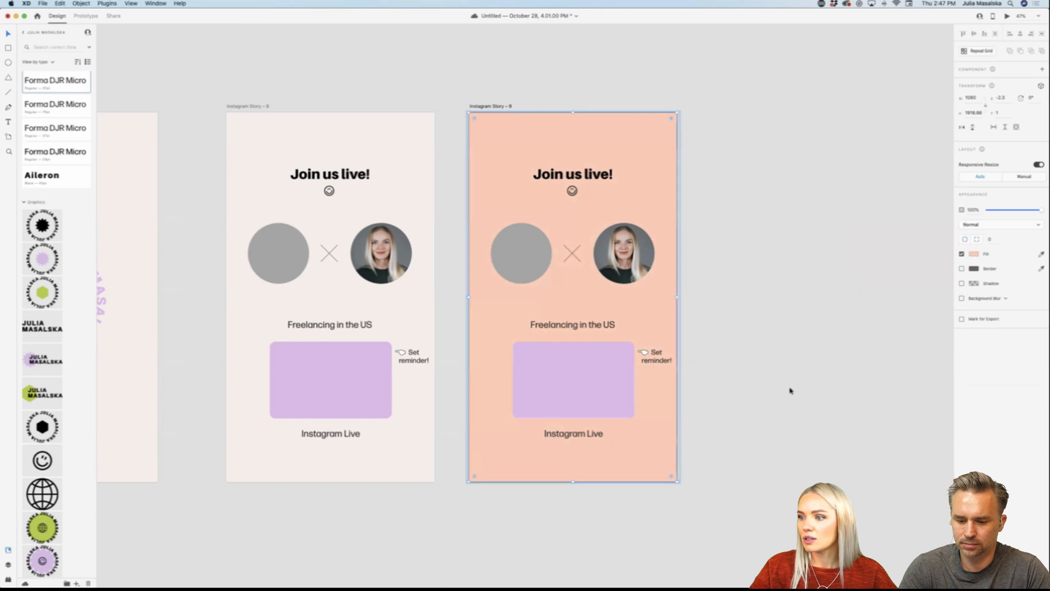
Step: Link the original "Join us live!" artboard to the peach duplicate and link the duplicate back to the original as prototype interactions
{"action": "left_click", "coordinate": [250, 107]}
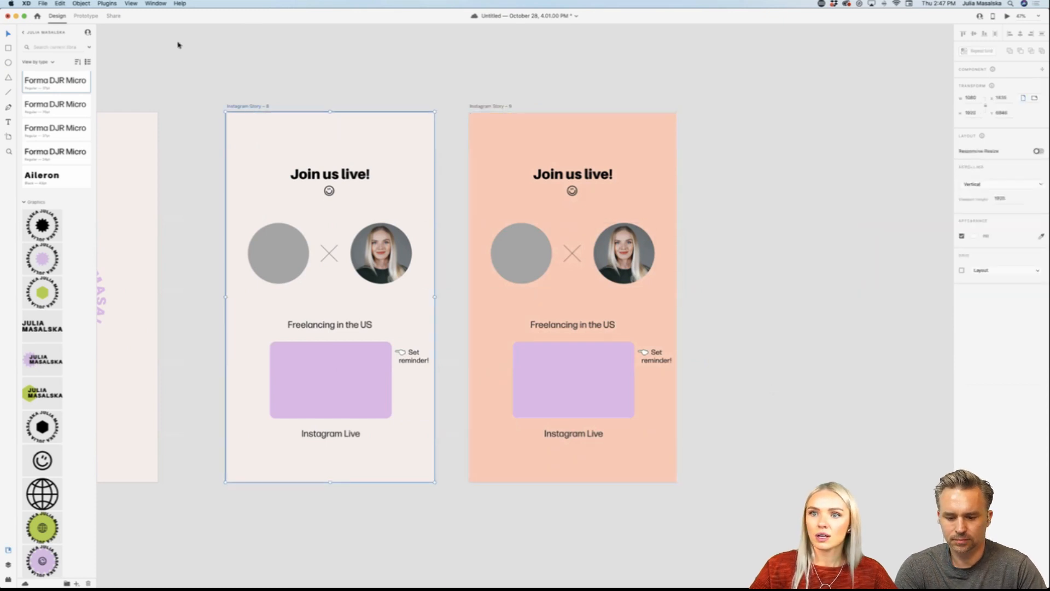
{"action": "left_click", "coordinate": [86, 17]}
{"action": "left_click_drag", "start_coordinate": [434, 289], "coordinate": [481, 233]}
{"action": "left_click", "coordinate": [495, 133]}
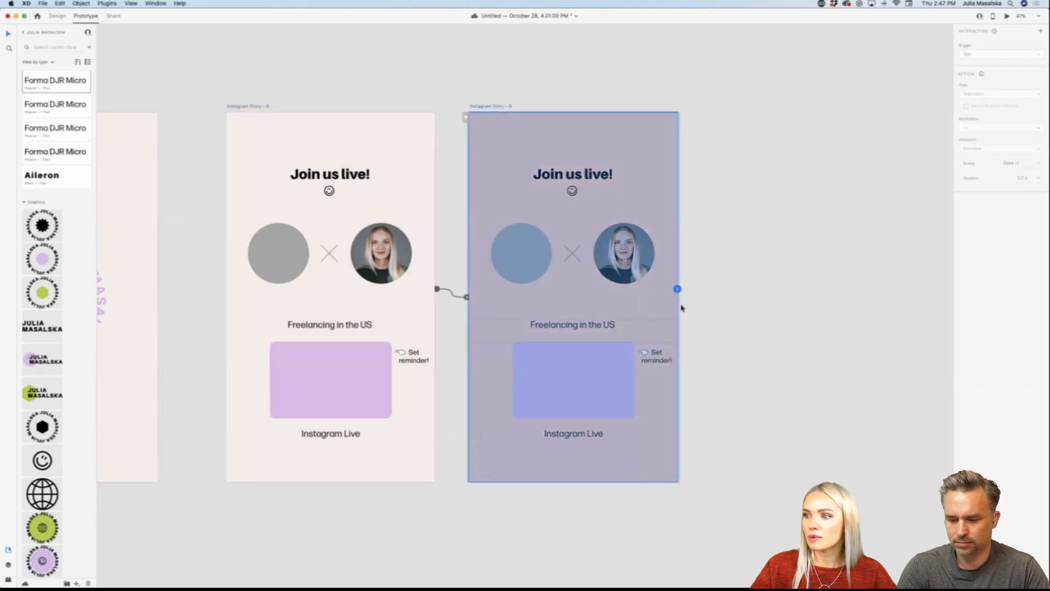
{"action": "left_click_drag", "start_coordinate": [677, 290], "coordinate": [404, 268]}
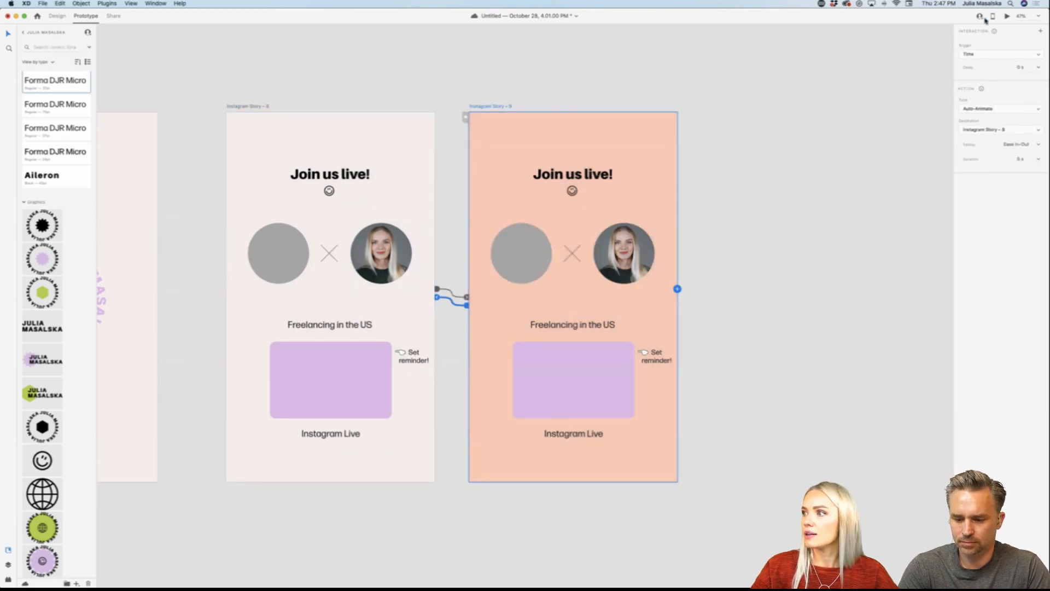
Step: Preview the prototype to check the background colour change, close the preview and clear the selection
{"action": "left_click", "coordinate": [1010, 17]}
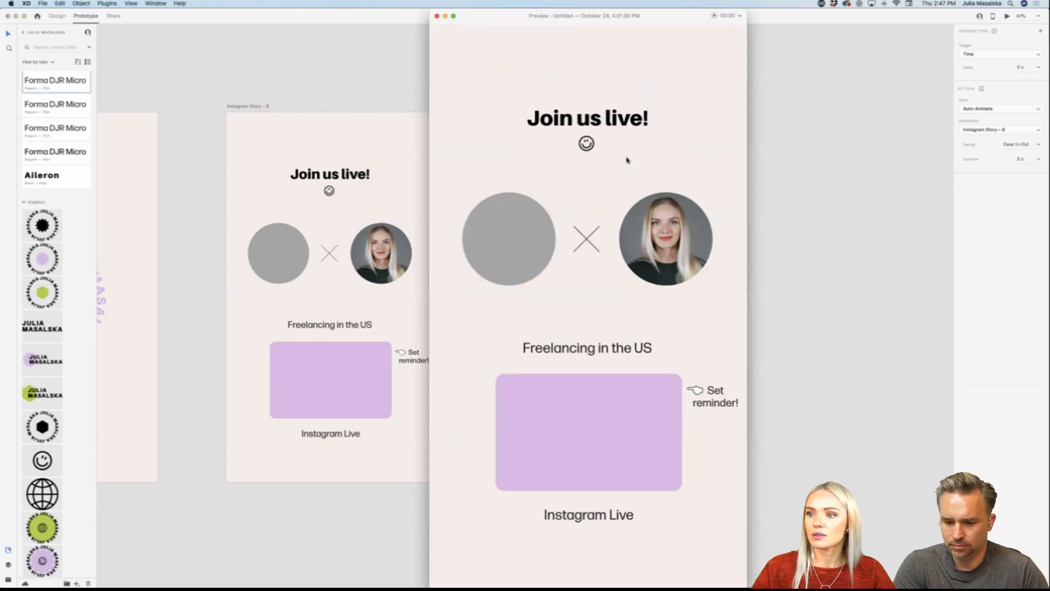
{"action": "left_click", "coordinate": [436, 16]}
{"action": "left_click", "coordinate": [452, 284]}
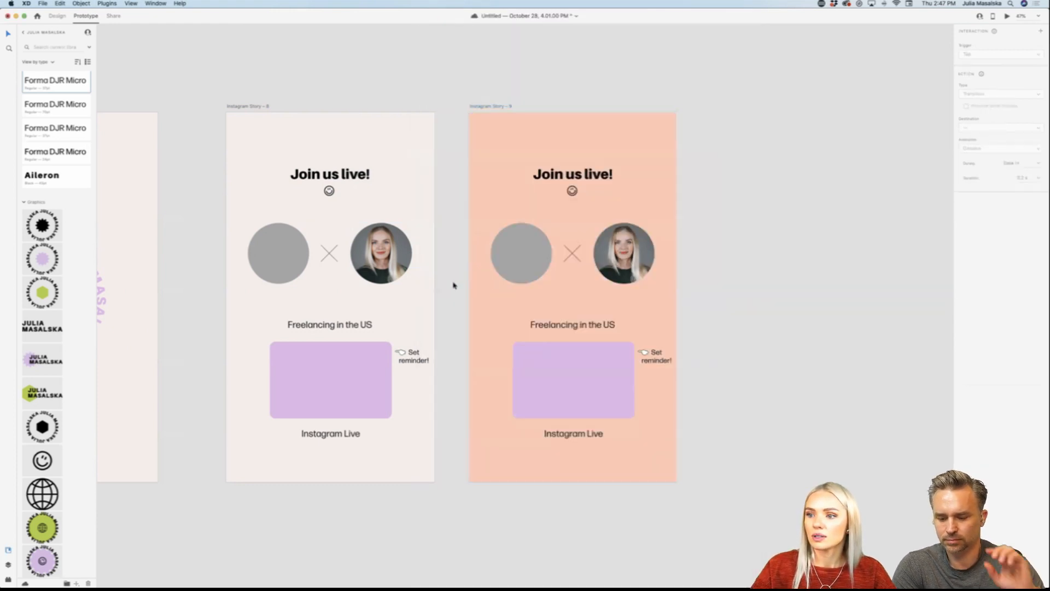
Step: Examine the interaction settings and links of the original "Join us live!" artboard and its peach duplicate
{"action": "left_click", "coordinate": [426, 293]}
{"action": "left_click", "coordinate": [455, 292]}
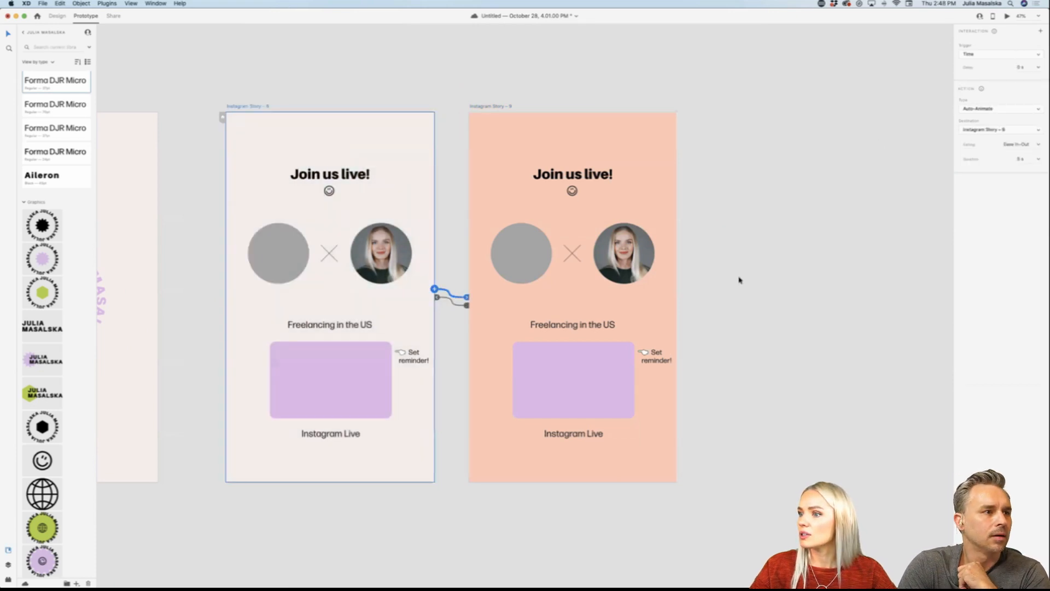
{"action": "left_click", "coordinate": [511, 141]}
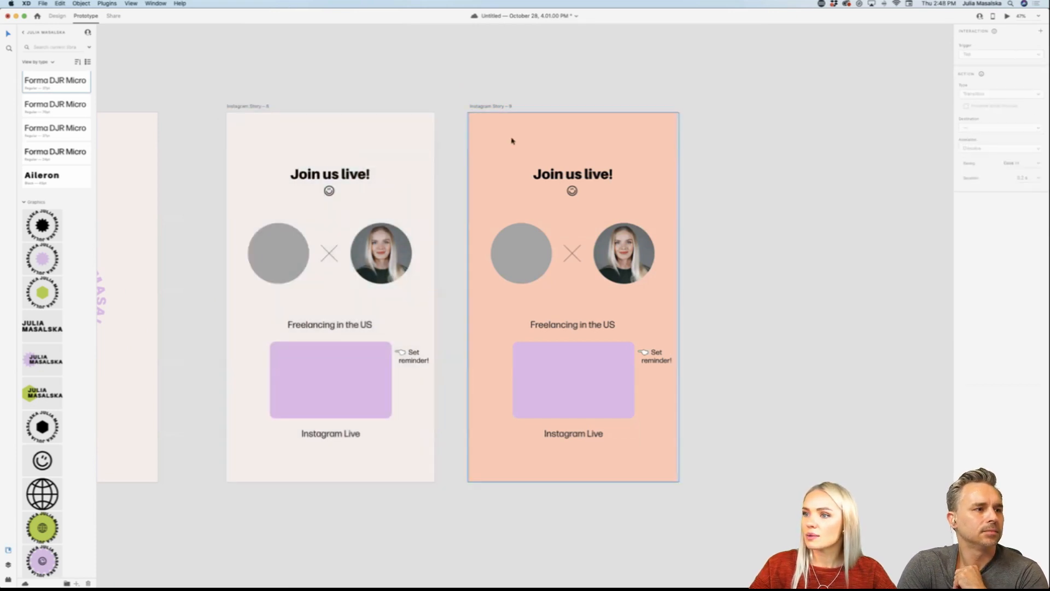
{"action": "left_click", "coordinate": [636, 142]}
{"action": "left_click", "coordinate": [764, 152]}
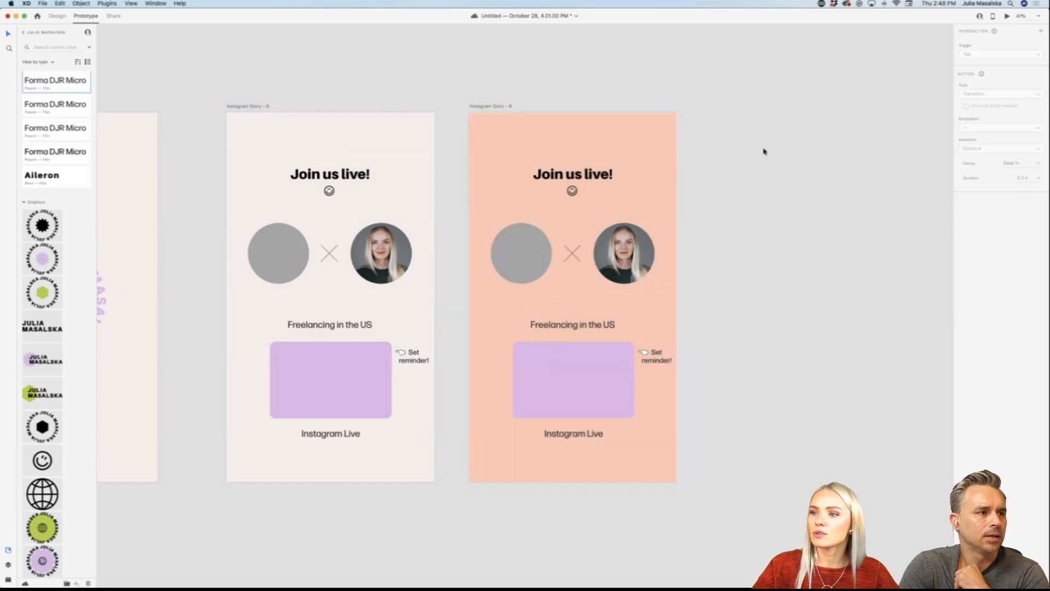
{"action": "left_click", "coordinate": [499, 108]}
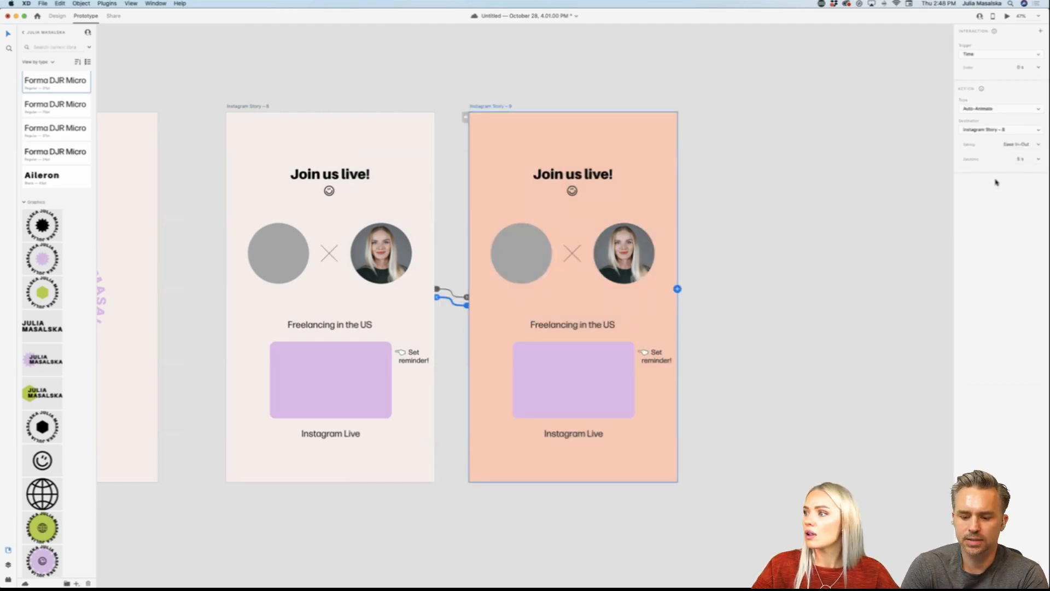
{"action": "left_click", "coordinate": [554, 58]}
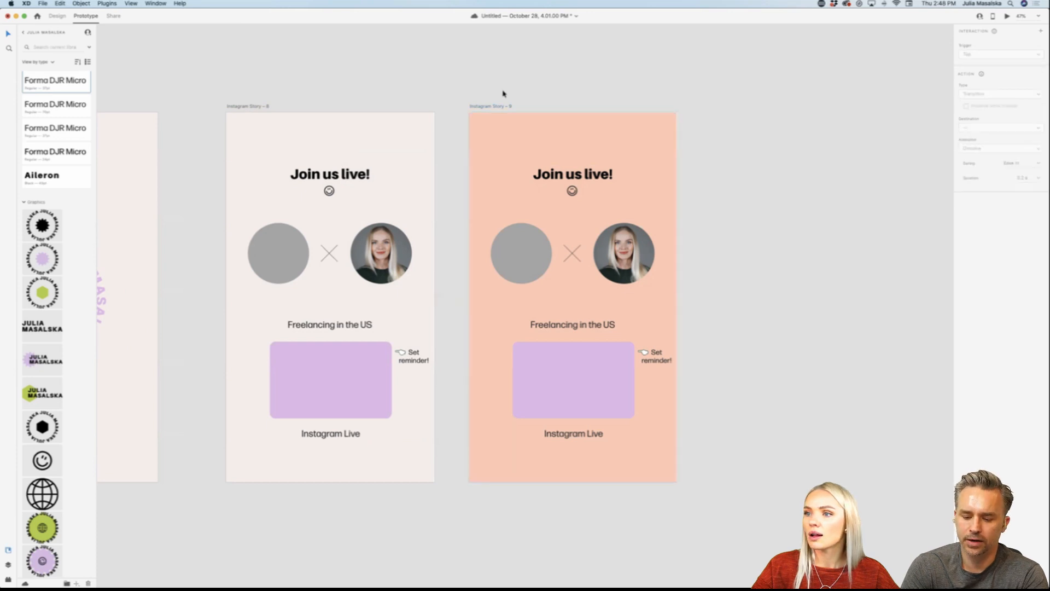
{"action": "left_click", "coordinate": [497, 108]}
Step: Return to design mode and examine the layer structure of the original and peach "Join us live!" artboards
{"action": "left_click", "coordinate": [56, 16]}
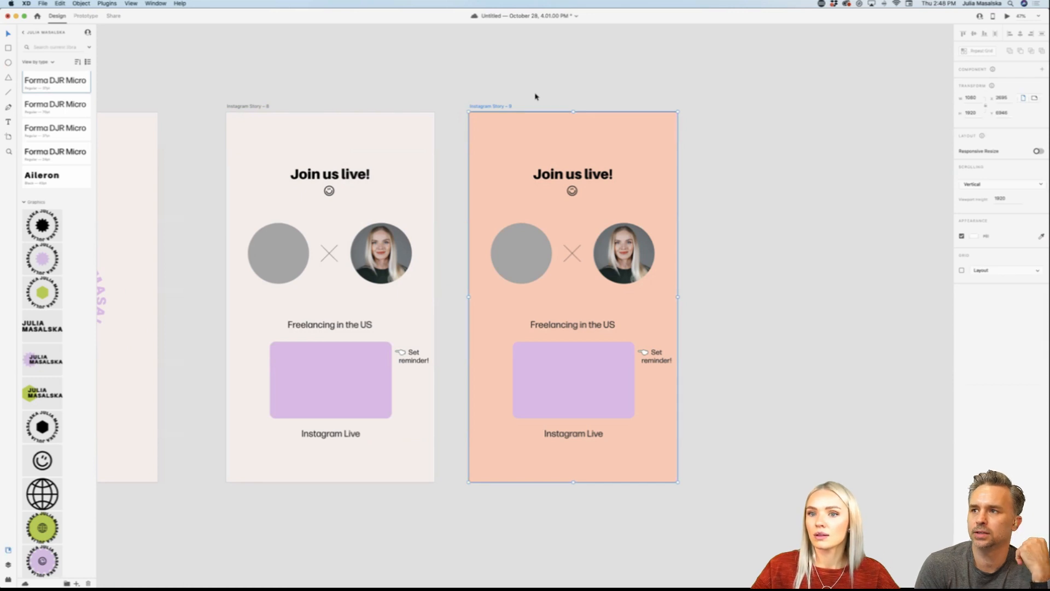
{"action": "left_click", "coordinate": [24, 32]}
{"action": "left_click", "coordinate": [9, 565]}
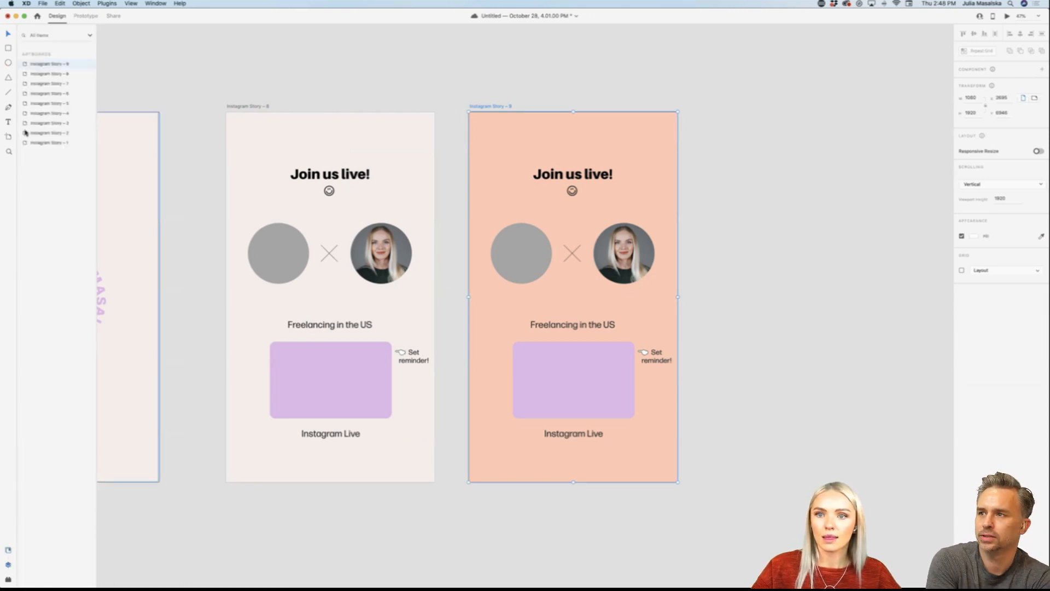
{"action": "double_click", "coordinate": [24, 65]}
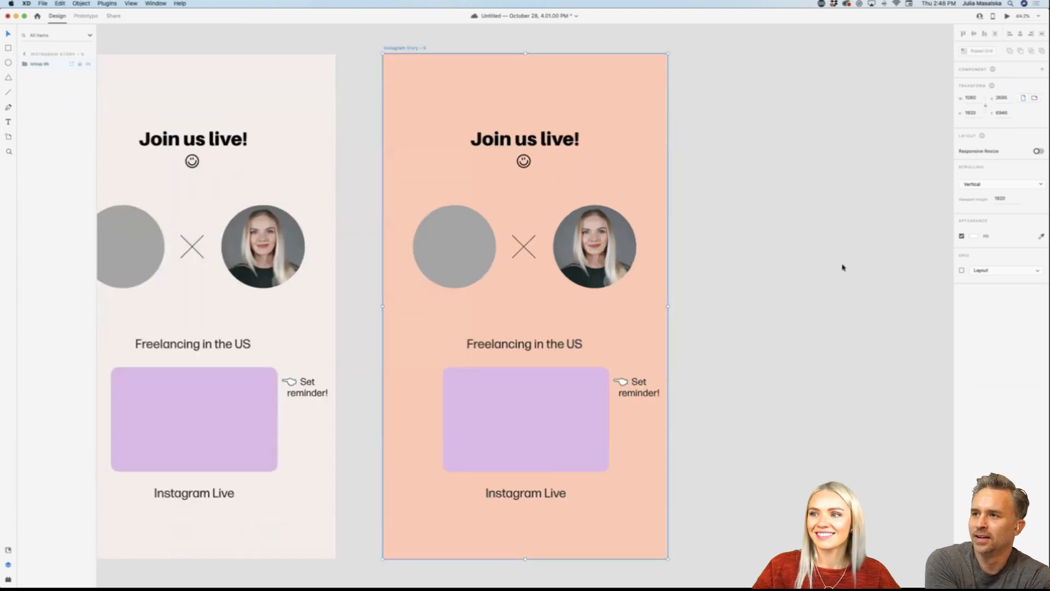
{"action": "left_click", "coordinate": [734, 273]}
{"action": "scroll", "coordinate": [734, 274], "scroll_direction": "left", "scroll_amount": 5}
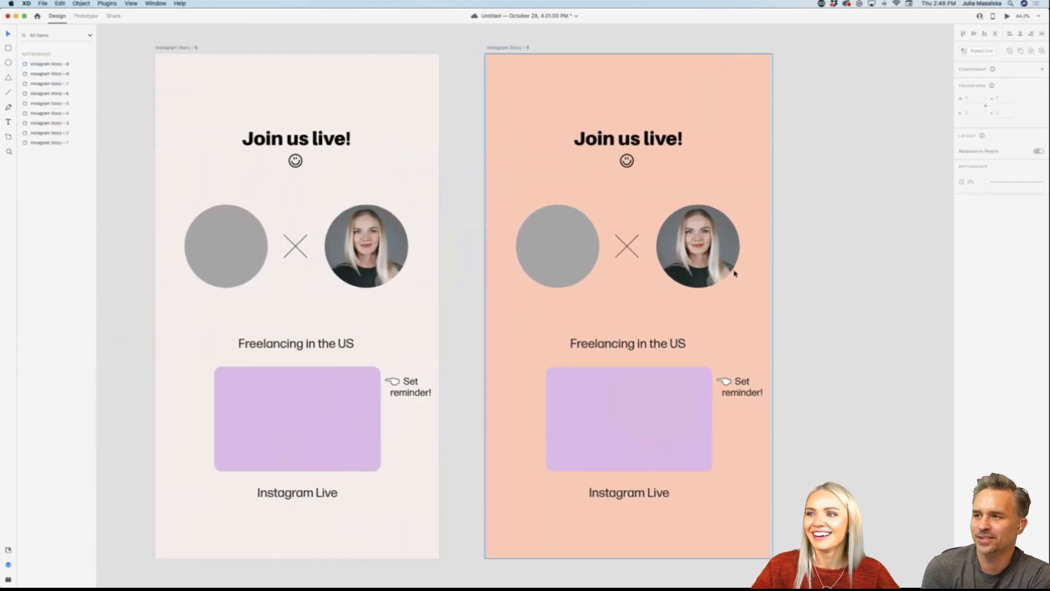
{"action": "scroll", "coordinate": [801, 272], "scroll_direction": "right", "scroll_amount": 1}
{"action": "scroll", "coordinate": [802, 272], "scroll_direction": "down", "scroll_amount": 1}
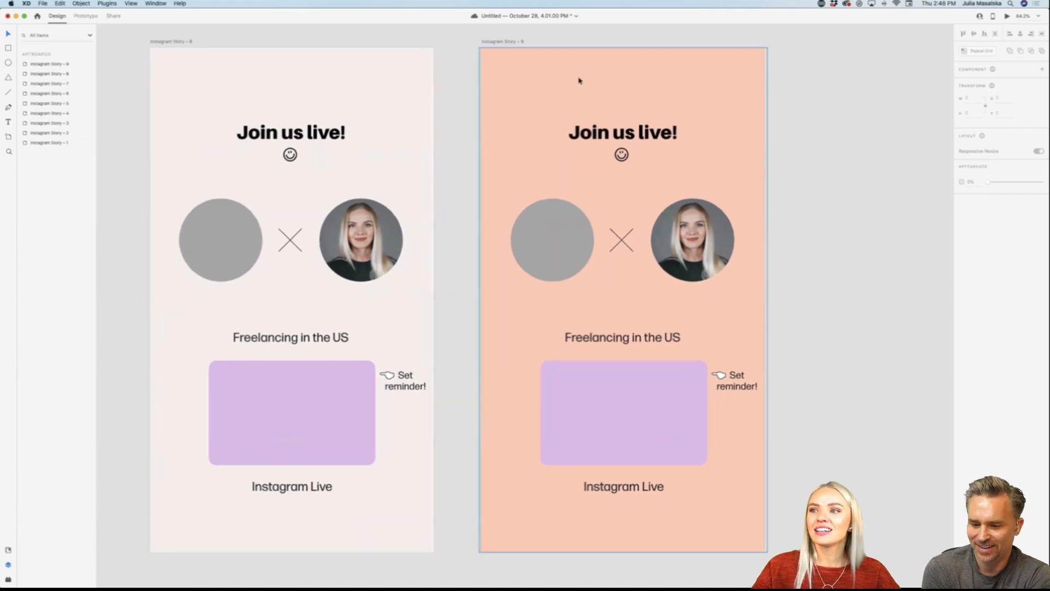
{"action": "left_click", "coordinate": [420, 99]}
{"action": "scroll", "coordinate": [420, 98], "scroll_direction": "left", "scroll_amount": 6}
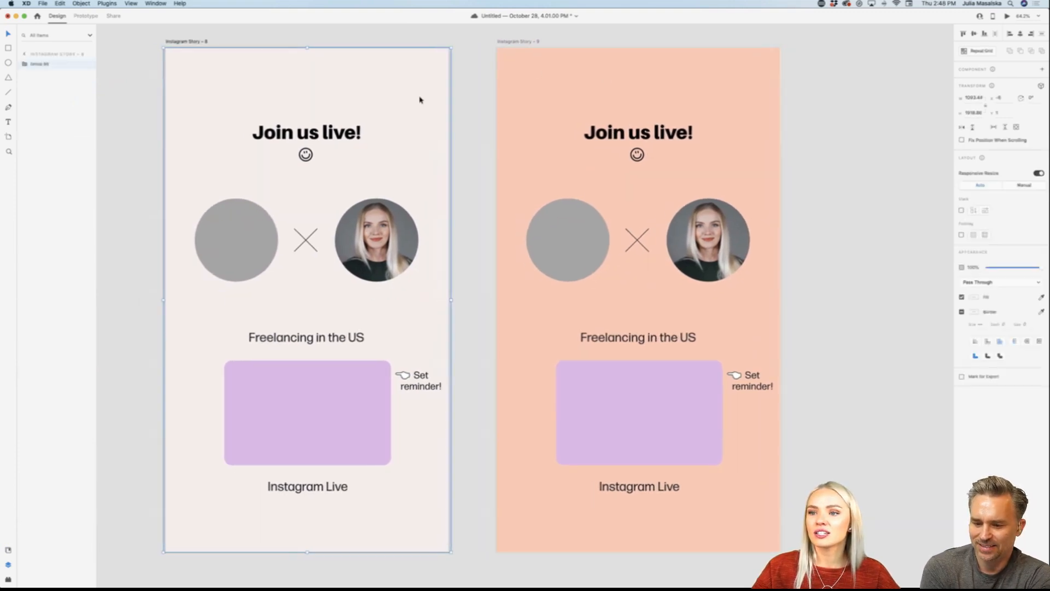
{"action": "scroll", "coordinate": [405, 137], "scroll_direction": "left", "scroll_amount": 1}
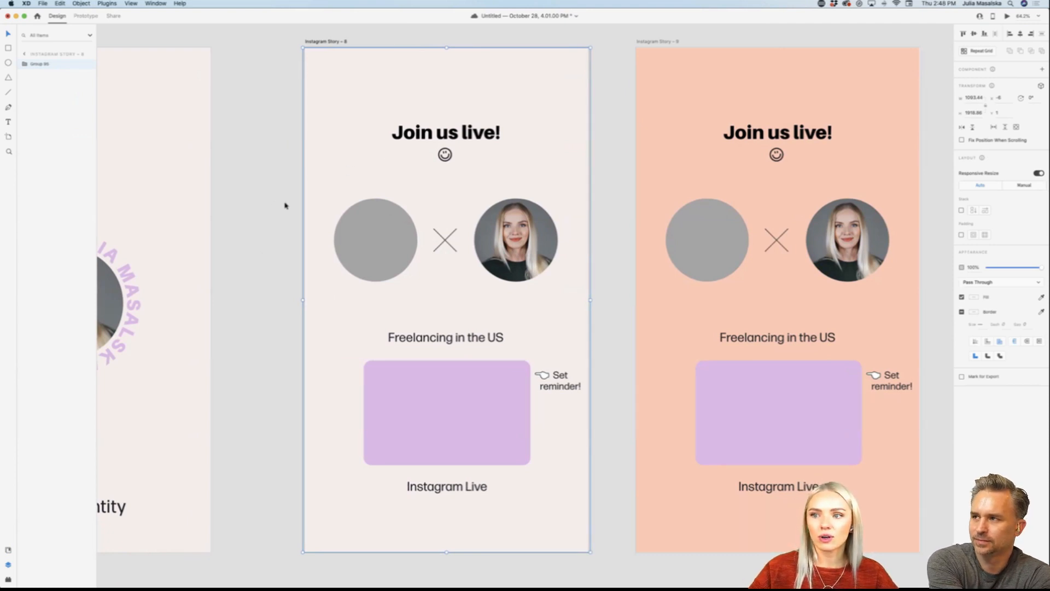
{"action": "scroll", "coordinate": [286, 267], "scroll_direction": "down", "scroll_amount": 5}
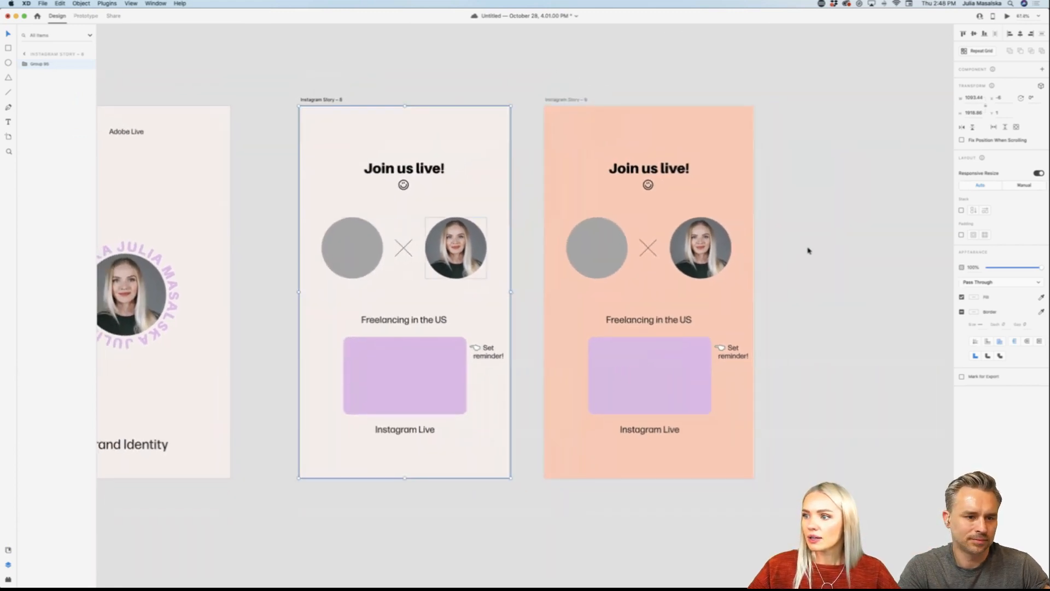
Step: Delete the peach duplicate of the "Join us live!" artboard
{"action": "scroll", "coordinate": [724, 117], "scroll_direction": "right", "scroll_amount": 2}
{"action": "left_click", "coordinate": [559, 100]}
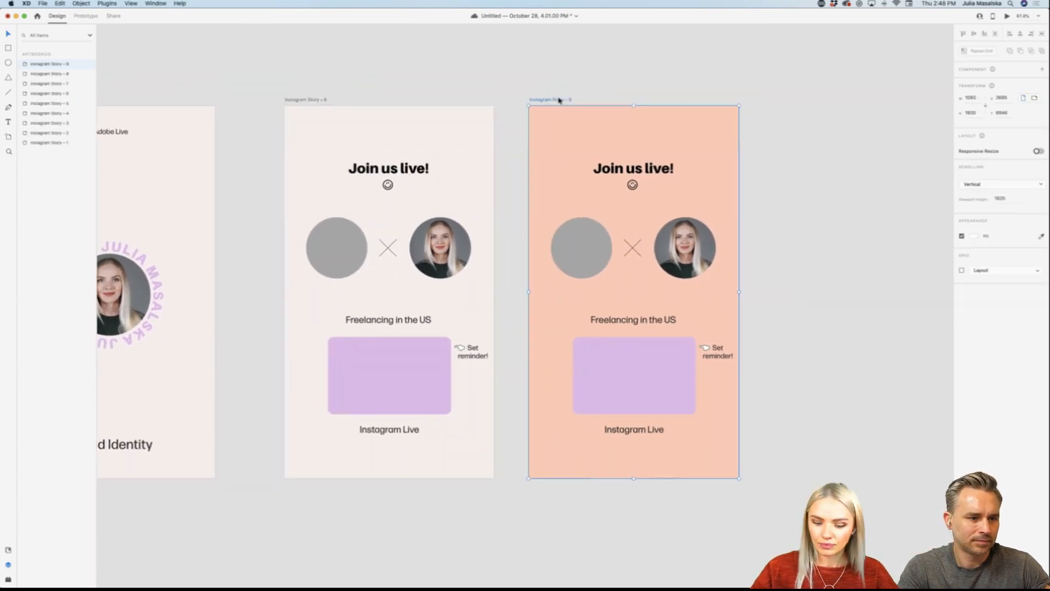
{"action": "key", "text": "Delete"}
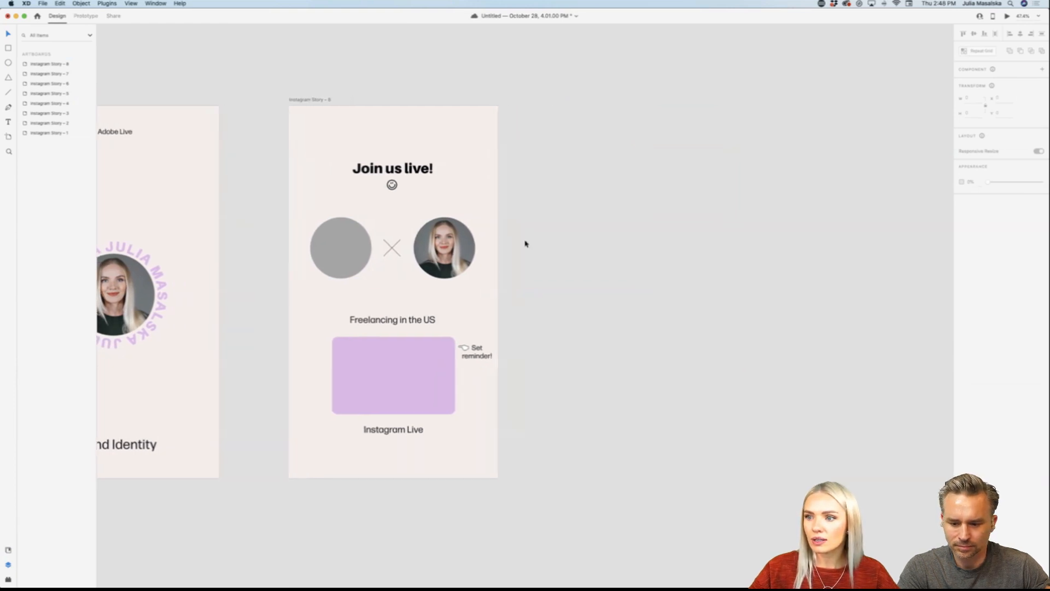
Step: Scale the portrait photo down slightly inside its circular mask on the remaining "Join us live!" artboard and clear the selection
{"action": "scroll", "coordinate": [525, 241], "scroll_direction": "up", "scroll_amount": 3}
{"action": "scroll", "coordinate": [525, 241], "scroll_direction": "down", "scroll_amount": 1}
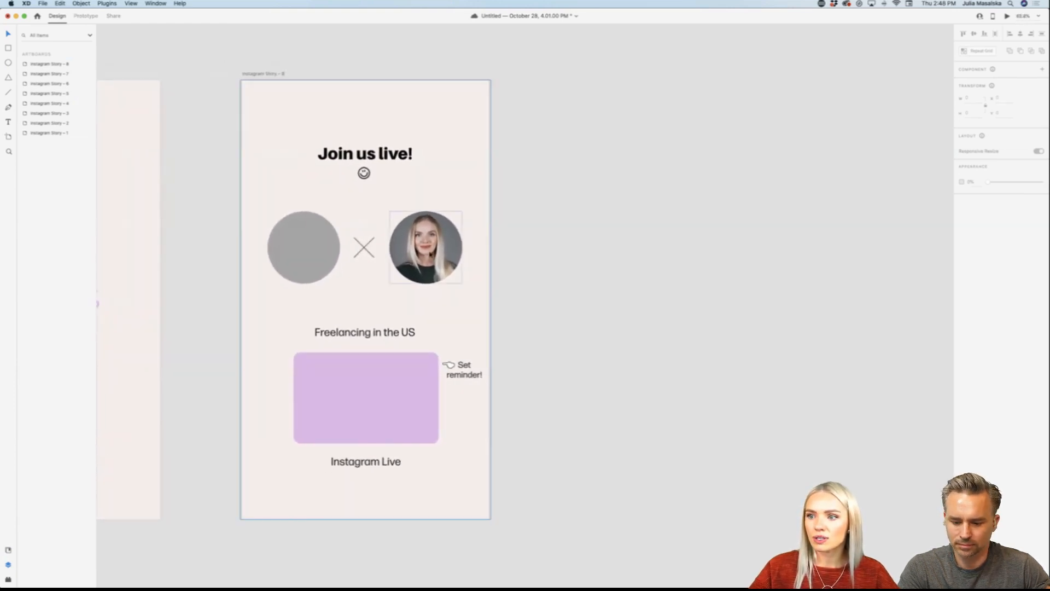
{"action": "left_click", "coordinate": [429, 253]}
{"action": "double_click", "coordinate": [430, 254]}
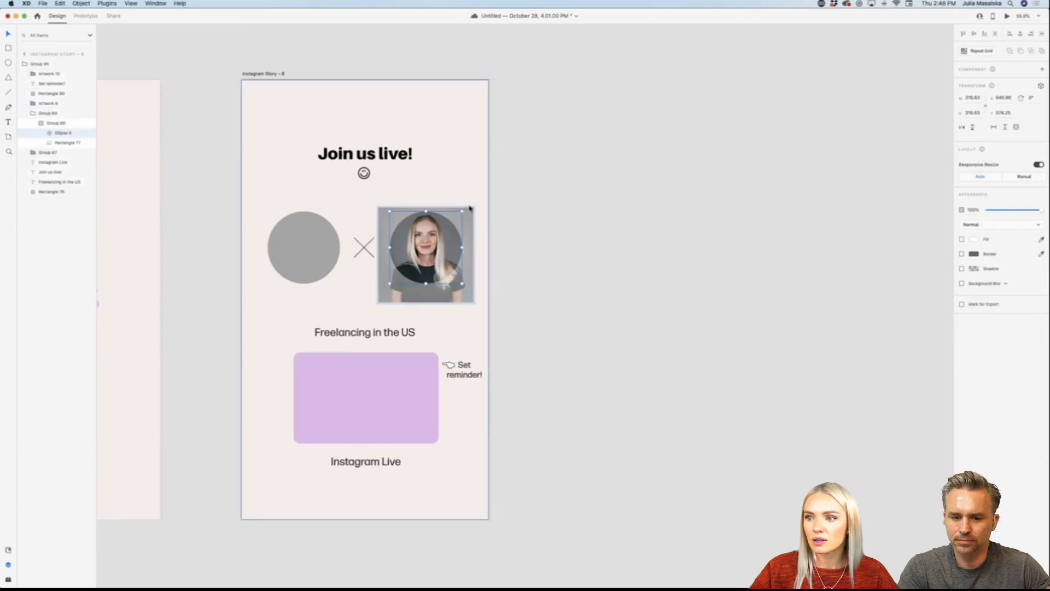
{"action": "left_click_drag", "start_coordinate": [474, 208], "coordinate": [471, 208]}
{"action": "left_click", "coordinate": [549, 258]}
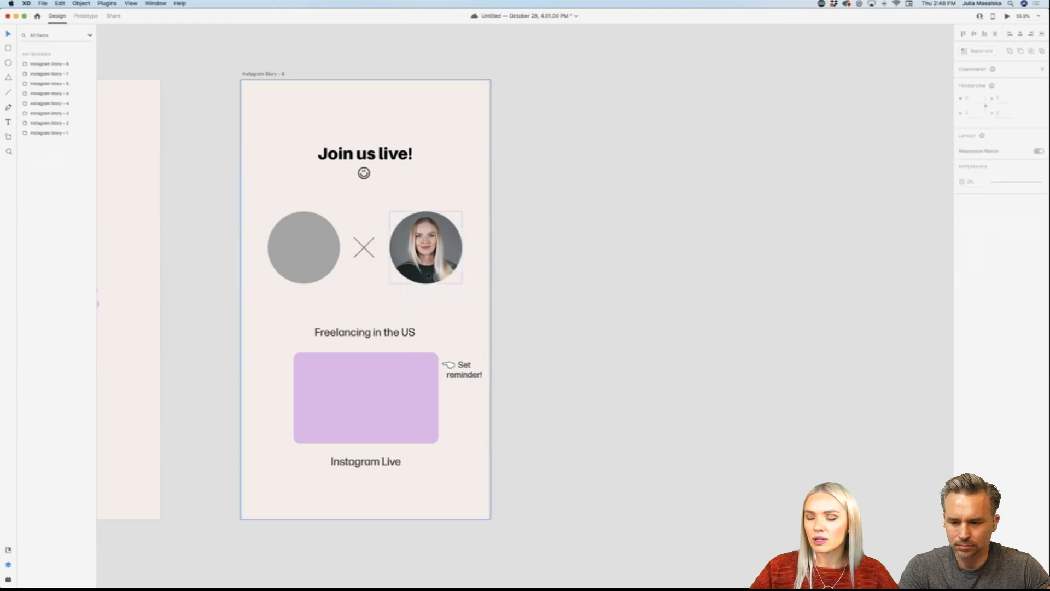
Step: Scale the portrait photo down a little further inside its circular mask on the "Join us live!" artboard and clear the selection
{"action": "double_click", "coordinate": [430, 269]}
{"action": "double_click", "coordinate": [430, 269]}
{"action": "double_click", "coordinate": [429, 268]}
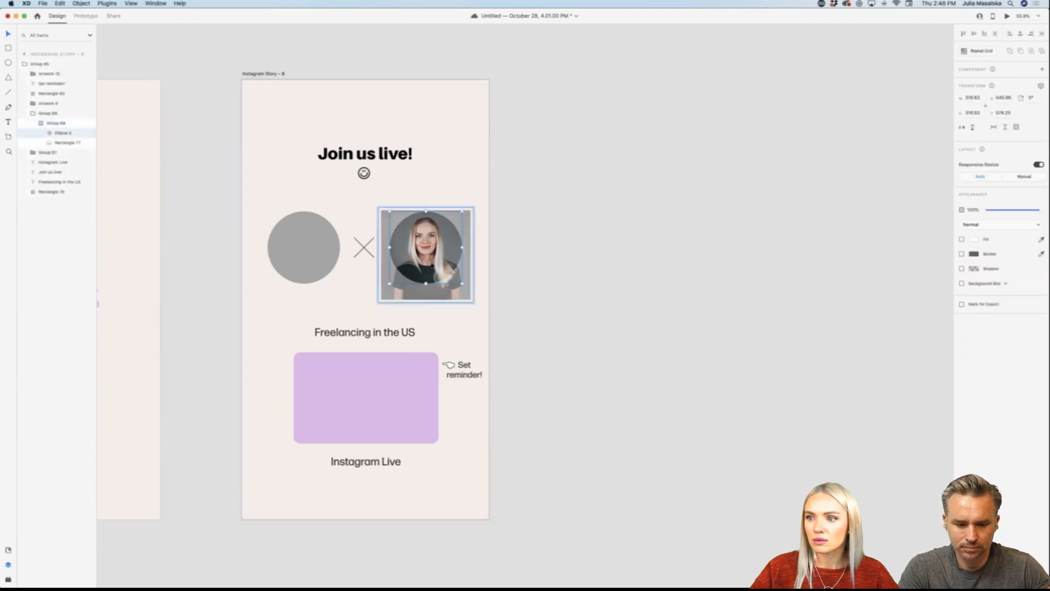
{"action": "left_click", "coordinate": [431, 275]}
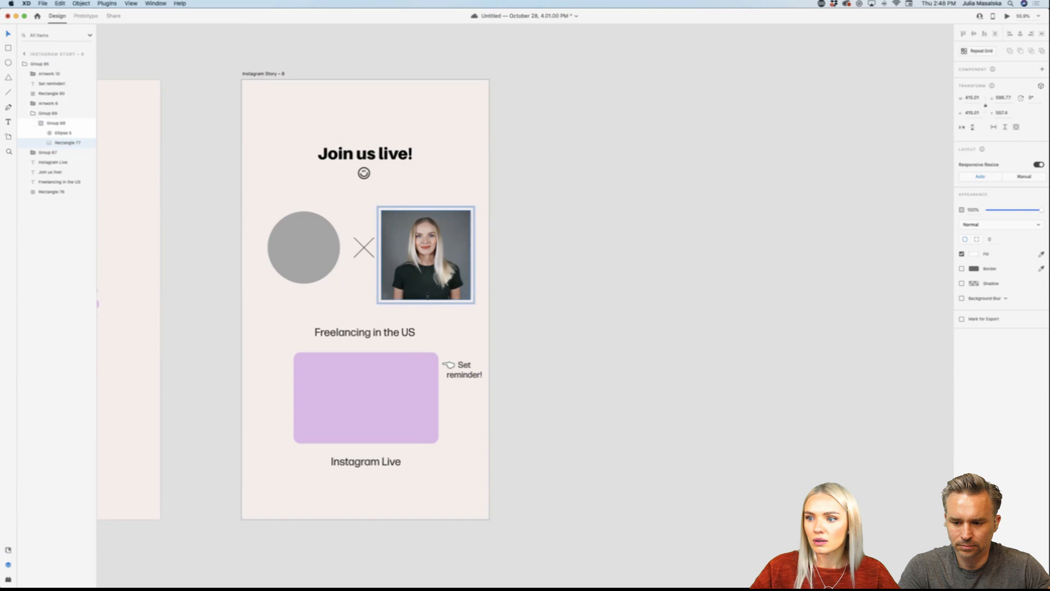
{"action": "left_click", "coordinate": [567, 290]}
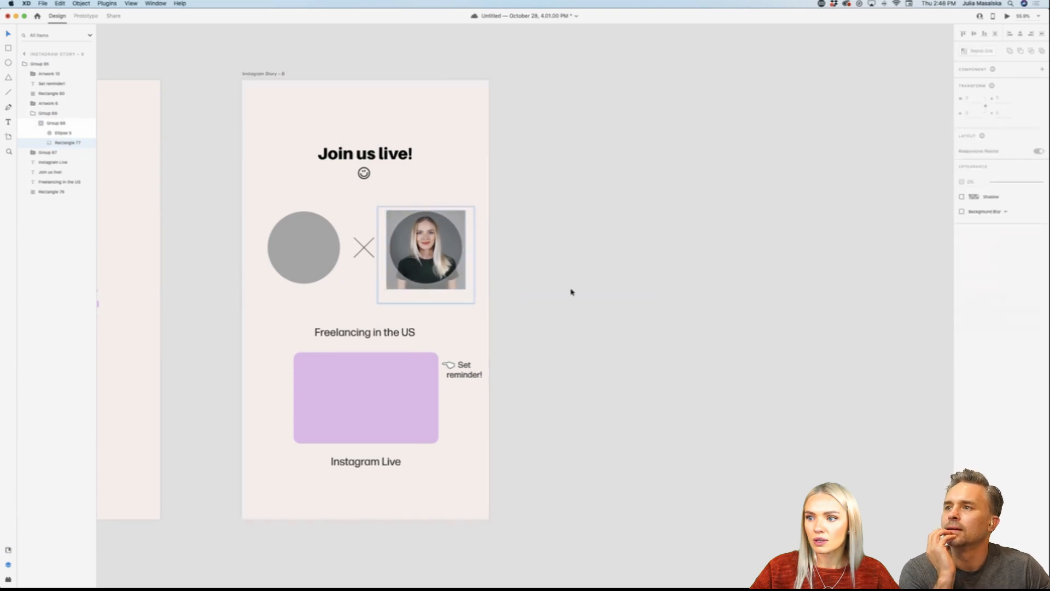
Step: Duplicate the "Join us live!" artboard and place the copy directly beside the original
{"action": "left_click_drag", "start_coordinate": [258, 73], "coordinate": [608, 84]}
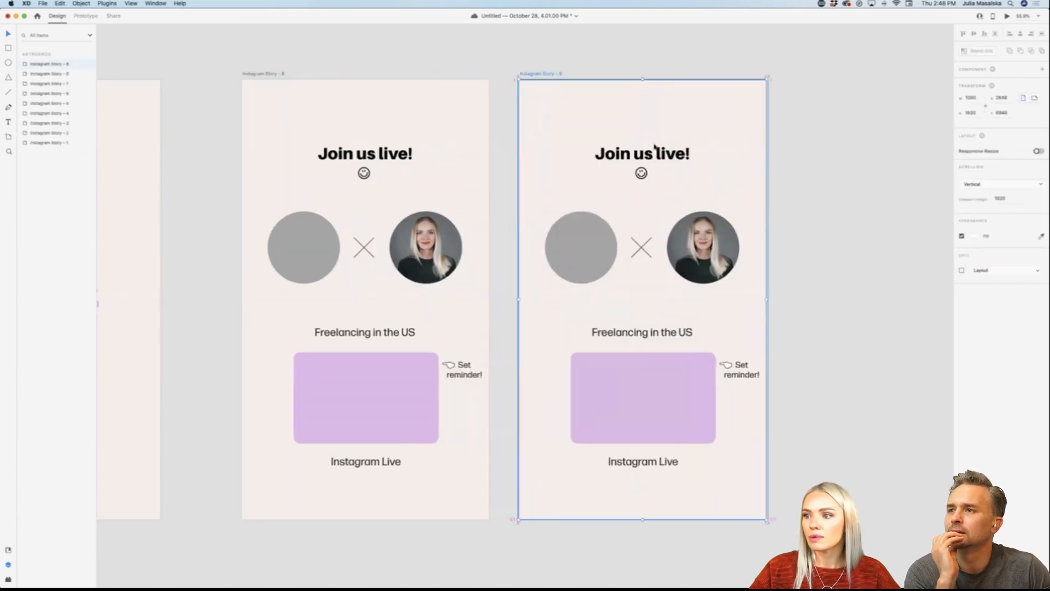
{"action": "scroll", "coordinate": [787, 227], "scroll_direction": "right", "scroll_amount": 5}
{"action": "scroll", "coordinate": [628, 268], "scroll_direction": "up", "scroll_amount": 5}
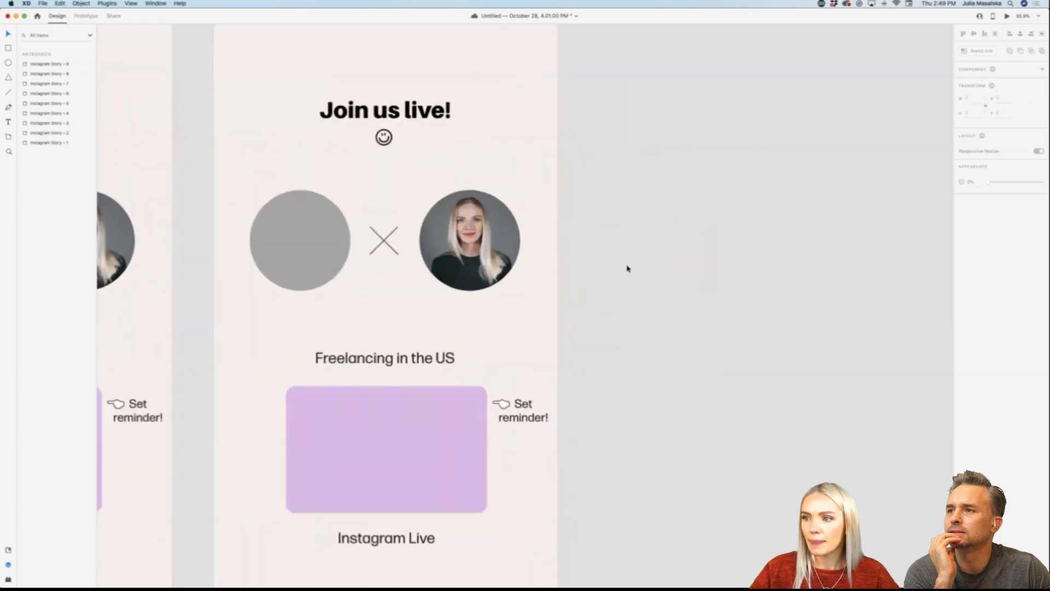
{"action": "scroll", "coordinate": [627, 268], "scroll_direction": "down", "scroll_amount": 5}
{"action": "scroll", "coordinate": [627, 269], "scroll_direction": "down", "scroll_amount": 3}
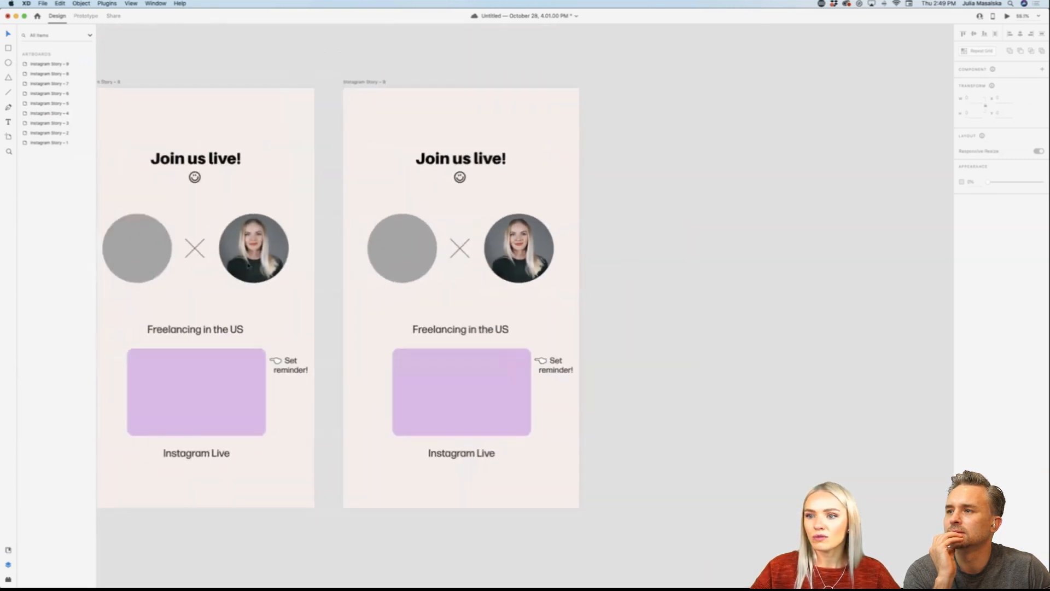
Step: Examine the original "Join us live!" artboard, select its purple rectangle and check the overall artboard layout
{"action": "scroll", "coordinate": [327, 272], "scroll_direction": "left", "scroll_amount": 4}
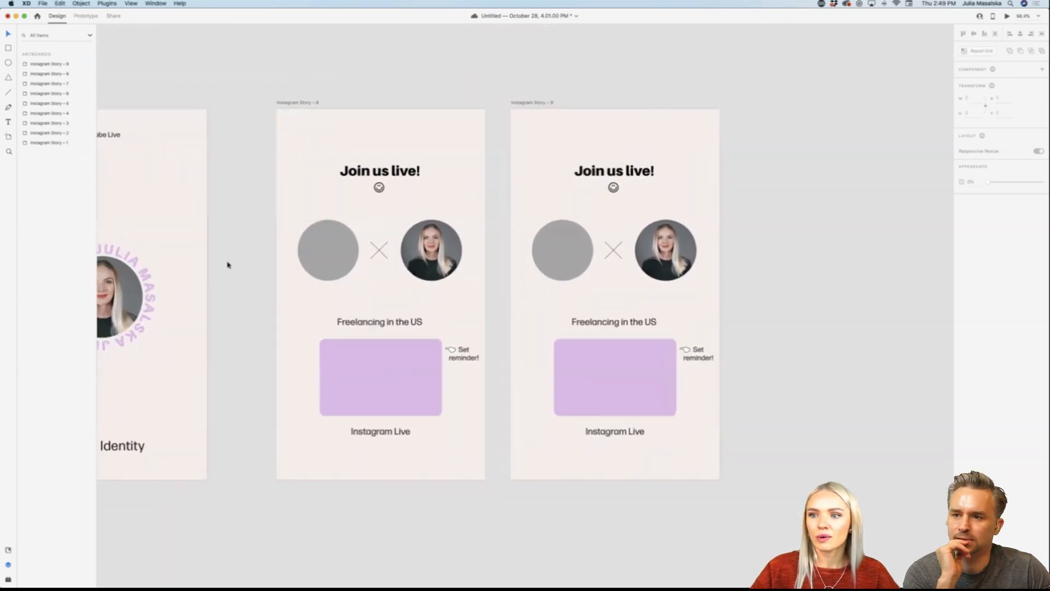
{"action": "scroll", "coordinate": [227, 262], "scroll_direction": "up", "scroll_amount": 5}
{"action": "scroll", "coordinate": [417, 296], "scroll_direction": "left", "scroll_amount": 2}
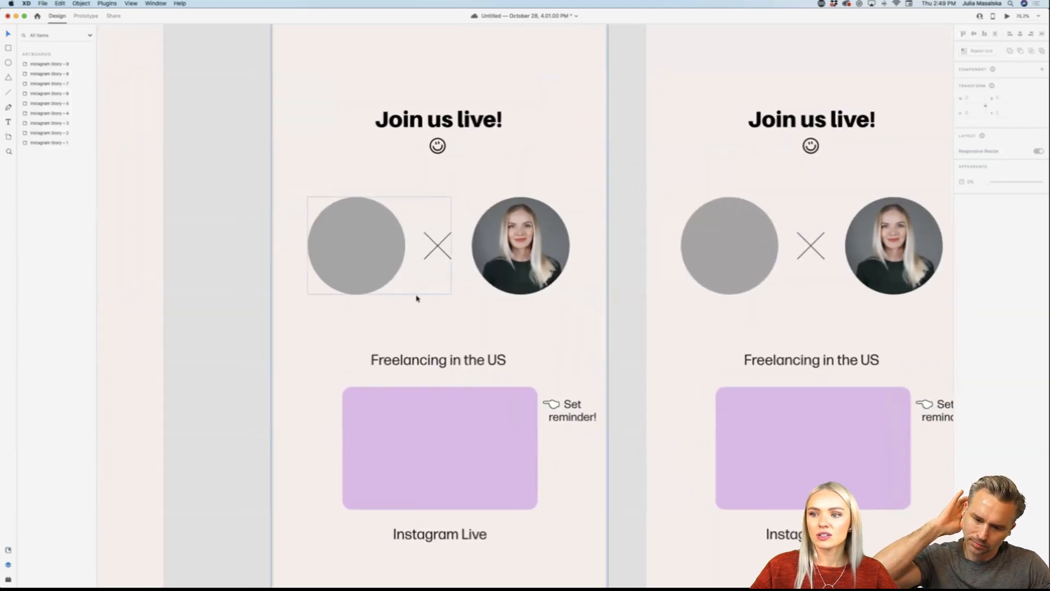
{"action": "scroll", "coordinate": [417, 295], "scroll_direction": "down", "scroll_amount": 5}
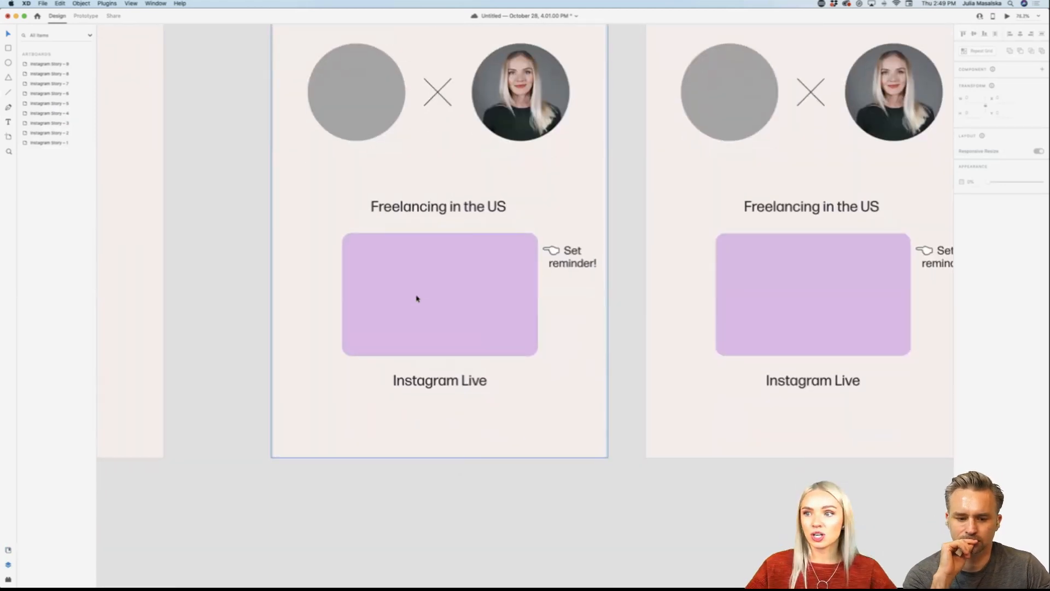
{"action": "left_click", "coordinate": [417, 298]}
{"action": "double_click", "coordinate": [466, 304]}
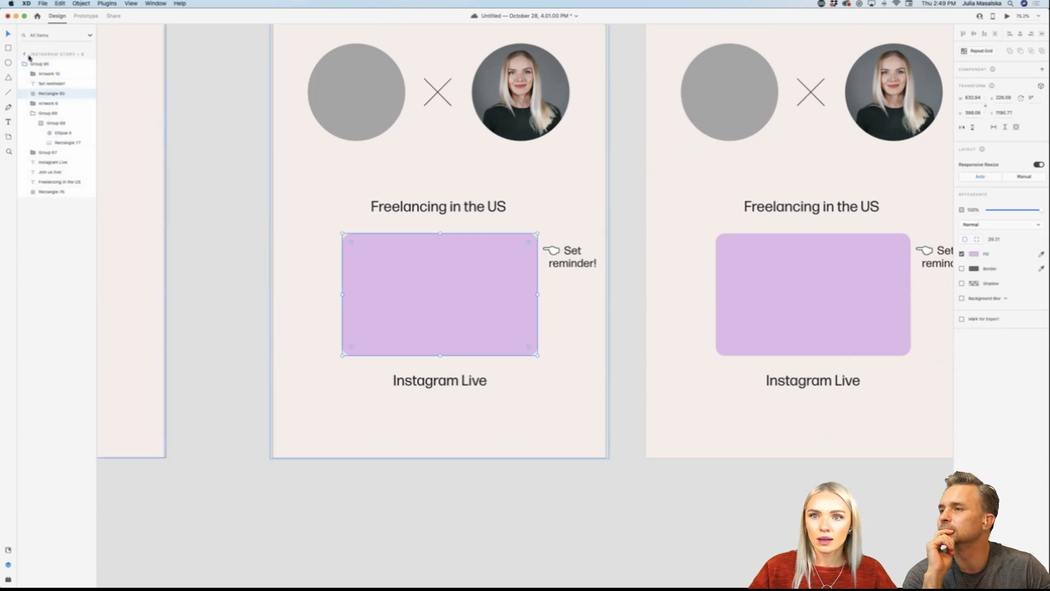
{"action": "left_click", "coordinate": [24, 55]}
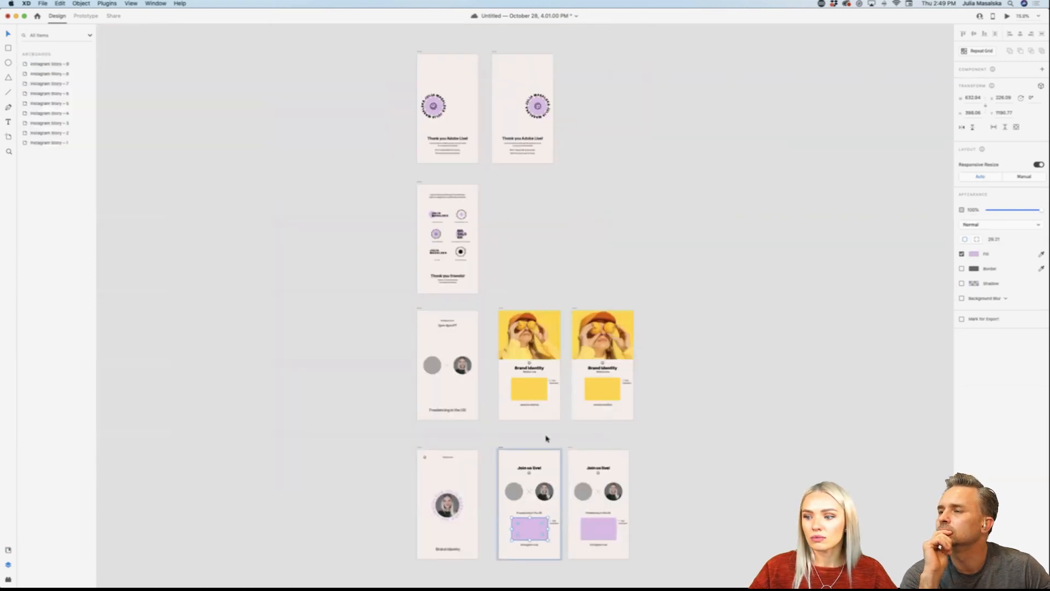
{"action": "scroll", "coordinate": [545, 439], "scroll_direction": "down", "scroll_amount": 3}
{"action": "scroll", "coordinate": [539, 450], "scroll_direction": "up", "scroll_amount": 5}
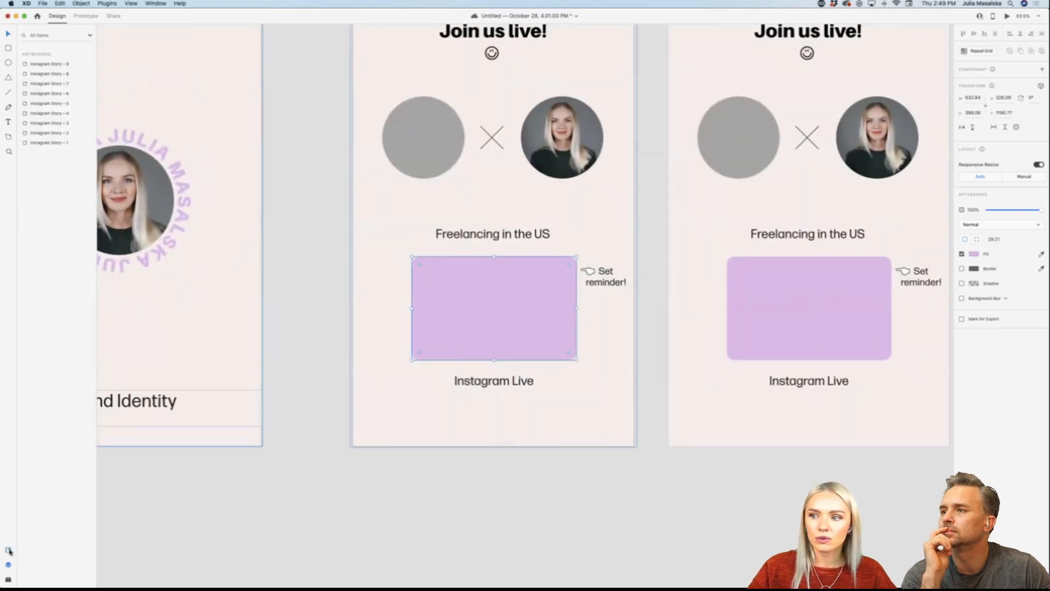
Step: Try filling the original artboard's purple rectangle with the seated-woman photo from the FUTURE & SONS library, and undo that fill
{"action": "left_click", "coordinate": [8, 550]}
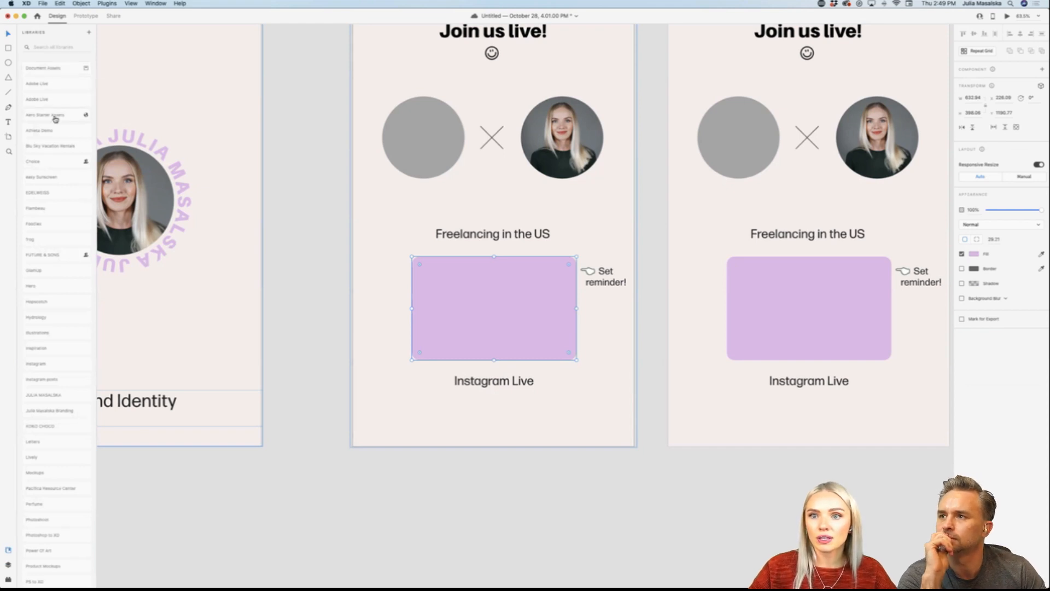
{"action": "left_click", "coordinate": [54, 255]}
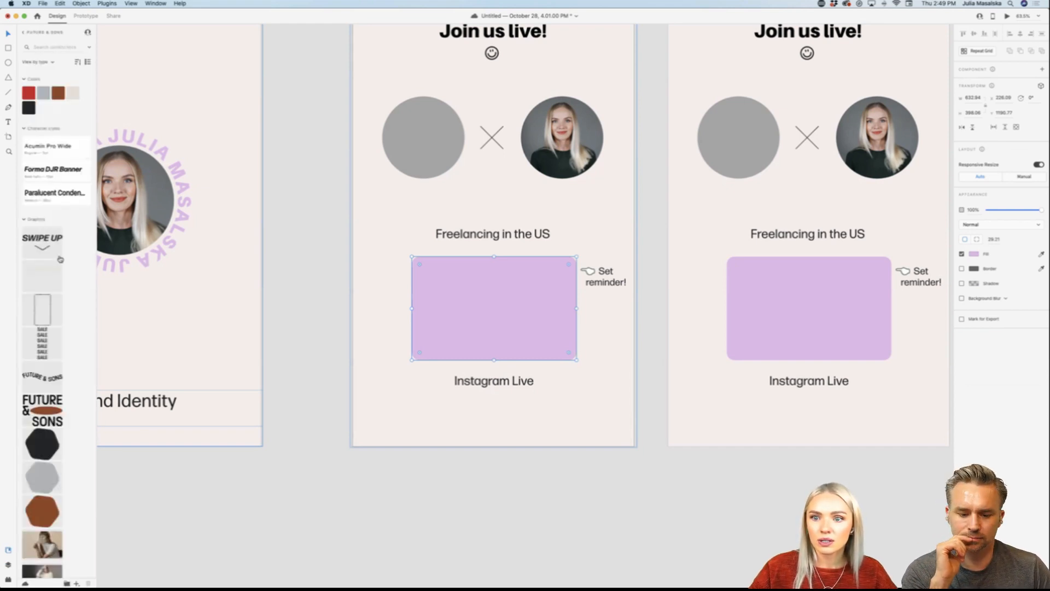
{"action": "scroll", "coordinate": [61, 323], "scroll_direction": "down", "scroll_amount": 5}
{"action": "scroll", "coordinate": [62, 324], "scroll_direction": "down", "scroll_amount": 2}
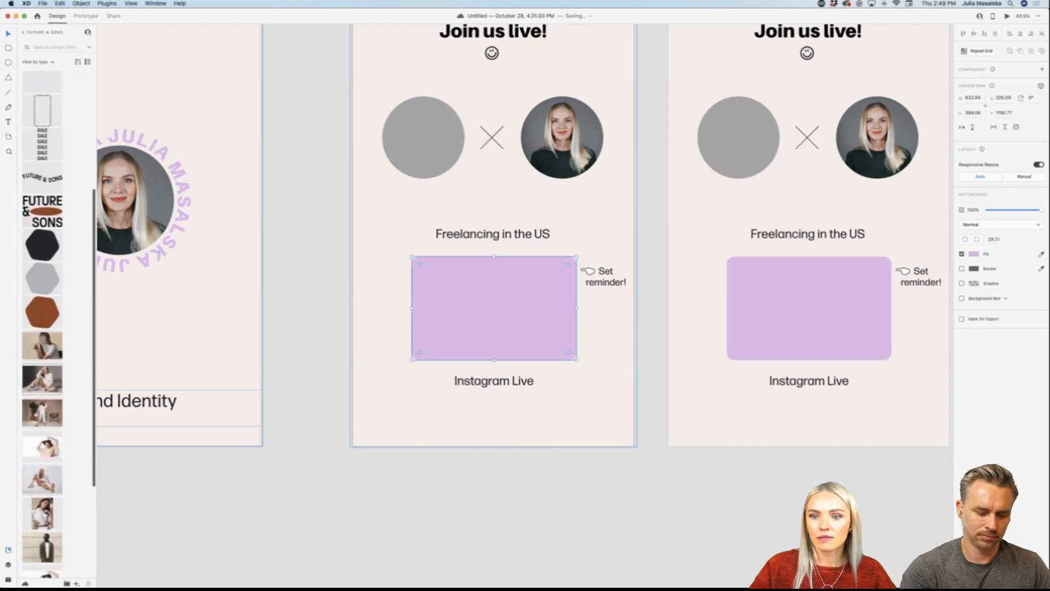
{"action": "left_click_drag", "start_coordinate": [42, 379], "coordinate": [466, 328]}
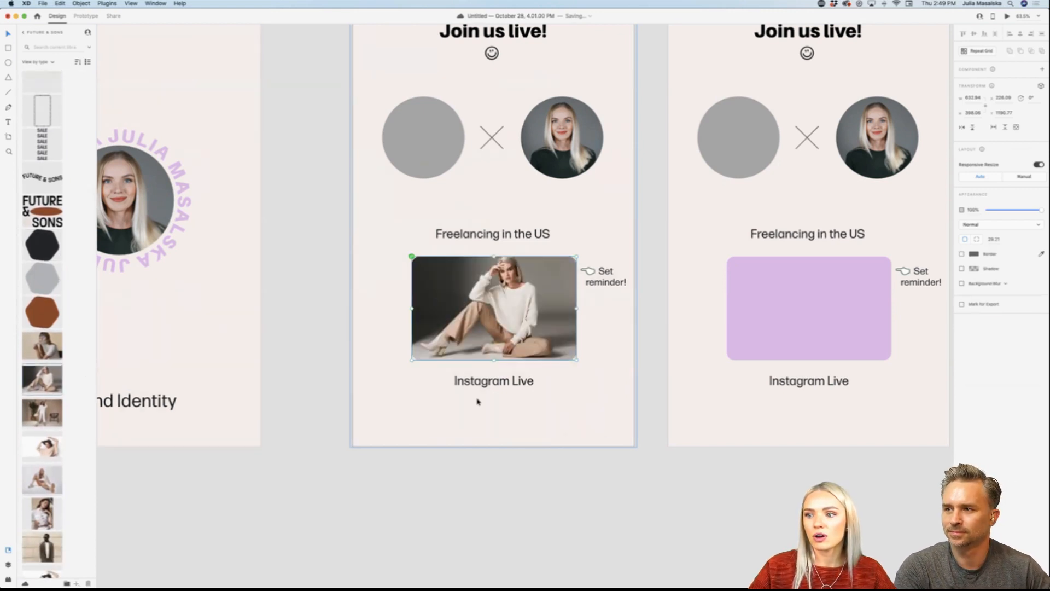
{"action": "double_click", "coordinate": [533, 316]}
{"action": "left_click", "coordinate": [566, 529]}
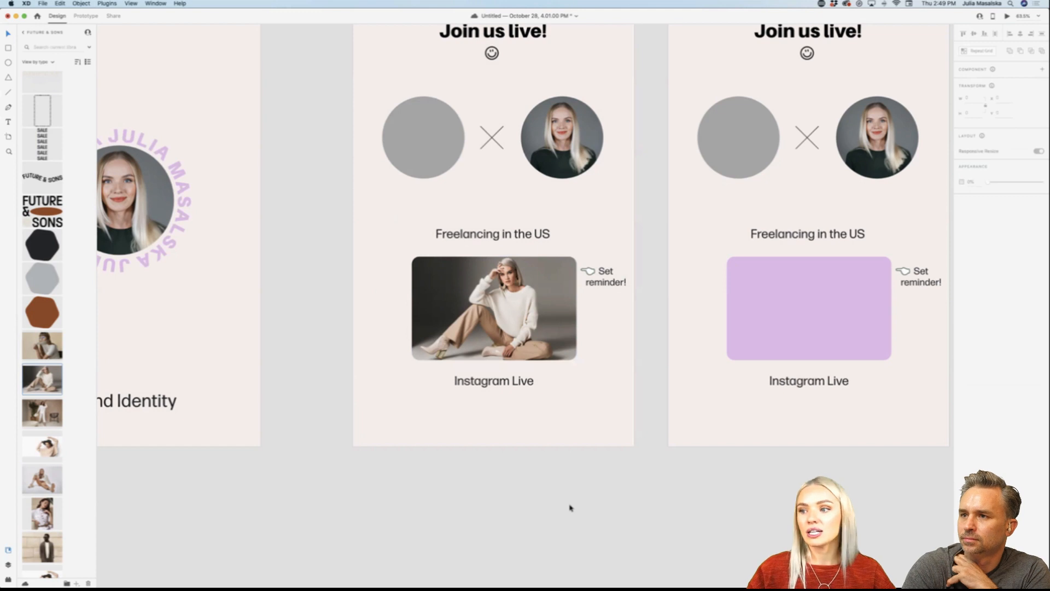
{"action": "key", "text": "super+z"}
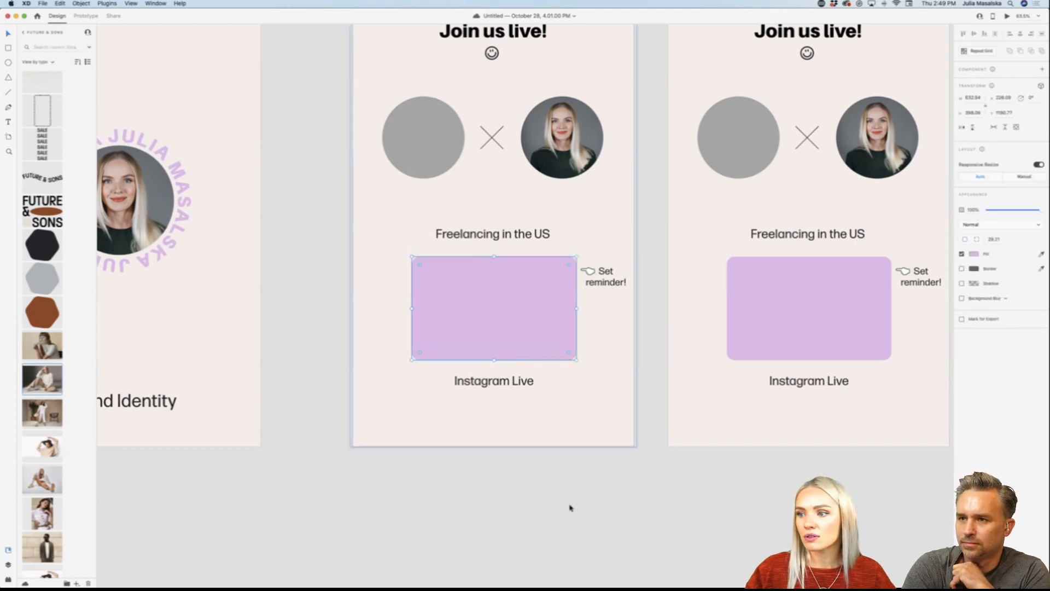
{"action": "left_click", "coordinate": [570, 507]}
Step: Look over all rows of Instagram story artboards, from "Join us live!" up to "Thank you Adobe Live!"
{"action": "scroll", "coordinate": [569, 507], "scroll_direction": "right", "scroll_amount": 1}
{"action": "scroll", "coordinate": [569, 507], "scroll_direction": "down", "scroll_amount": 5}
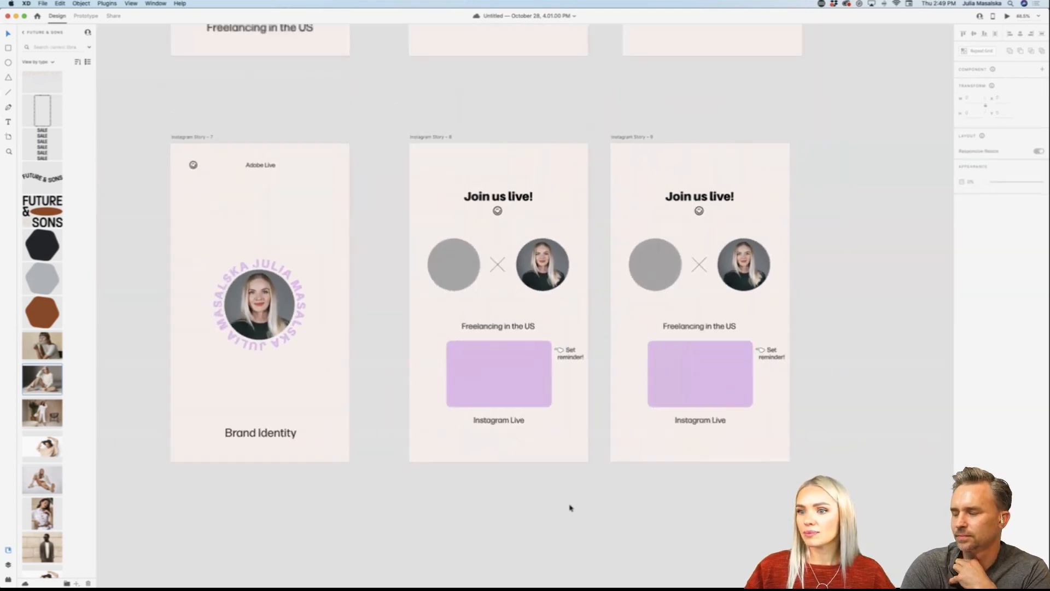
{"action": "scroll", "coordinate": [570, 507], "scroll_direction": "down", "scroll_amount": 2}
{"action": "scroll", "coordinate": [569, 508], "scroll_direction": "left", "scroll_amount": 4}
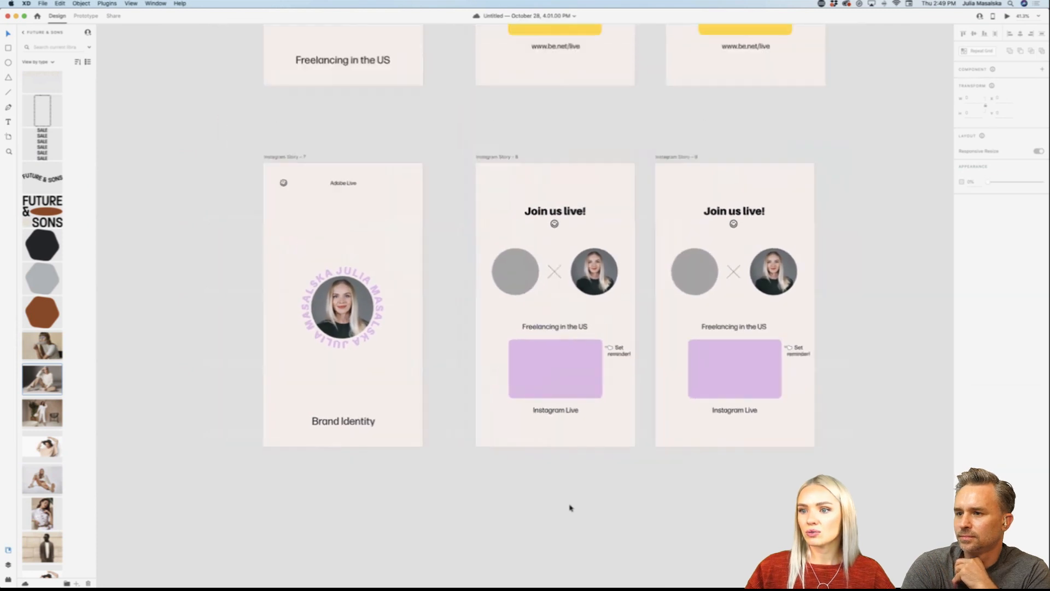
{"action": "scroll", "coordinate": [569, 507], "scroll_direction": "down", "scroll_amount": 2}
{"action": "scroll", "coordinate": [569, 507], "scroll_direction": "right", "scroll_amount": 5}
{"action": "scroll", "coordinate": [569, 508], "scroll_direction": "up", "scroll_amount": 4}
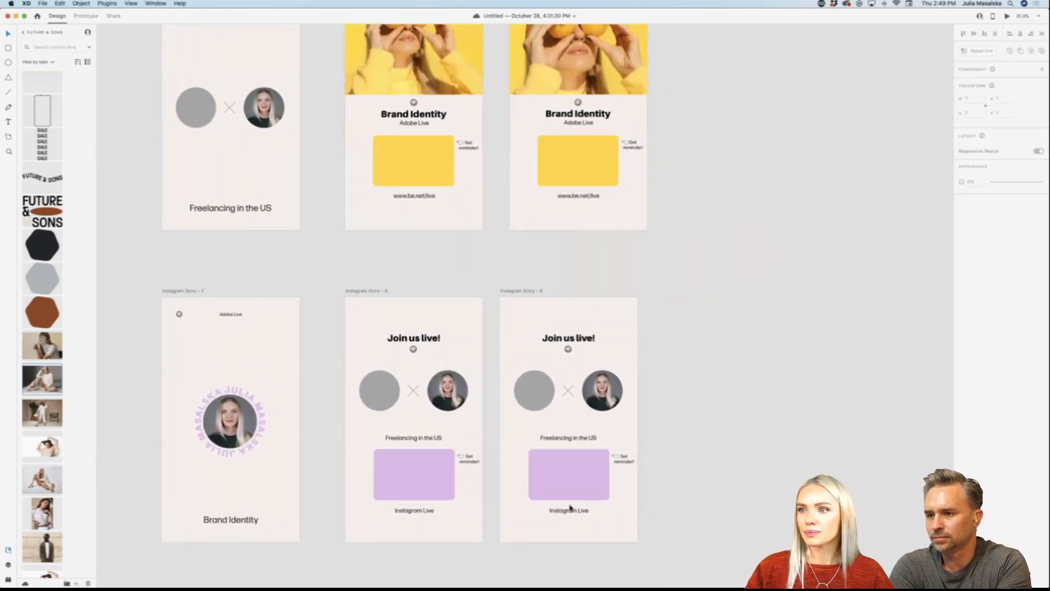
{"action": "scroll", "coordinate": [569, 507], "scroll_direction": "up", "scroll_amount": 5}
{"action": "scroll", "coordinate": [569, 508], "scroll_direction": "right", "scroll_amount": 1}
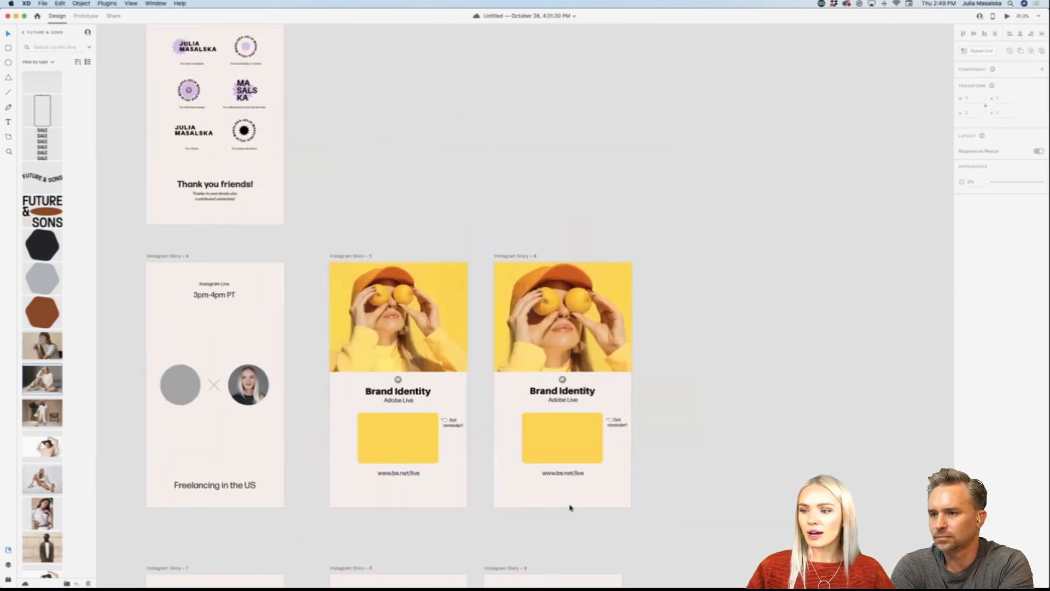
{"action": "scroll", "coordinate": [569, 507], "scroll_direction": "up", "scroll_amount": 6}
{"action": "scroll", "coordinate": [427, 128], "scroll_direction": "down", "scroll_amount": 2}
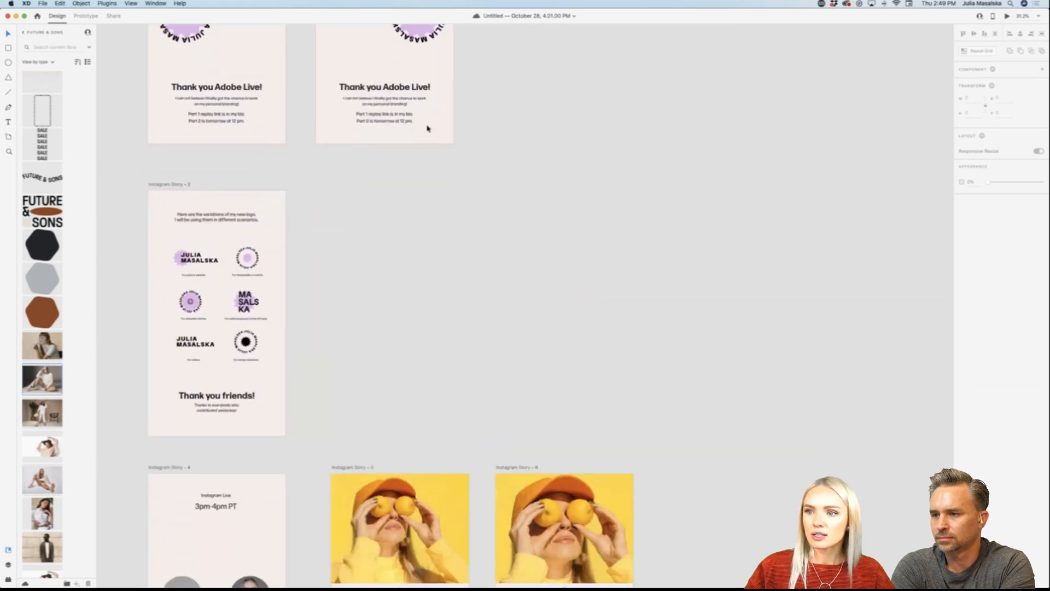
{"action": "scroll", "coordinate": [342, 159], "scroll_direction": "down", "scroll_amount": 5}
{"action": "scroll", "coordinate": [342, 159], "scroll_direction": "down", "scroll_amount": 2}
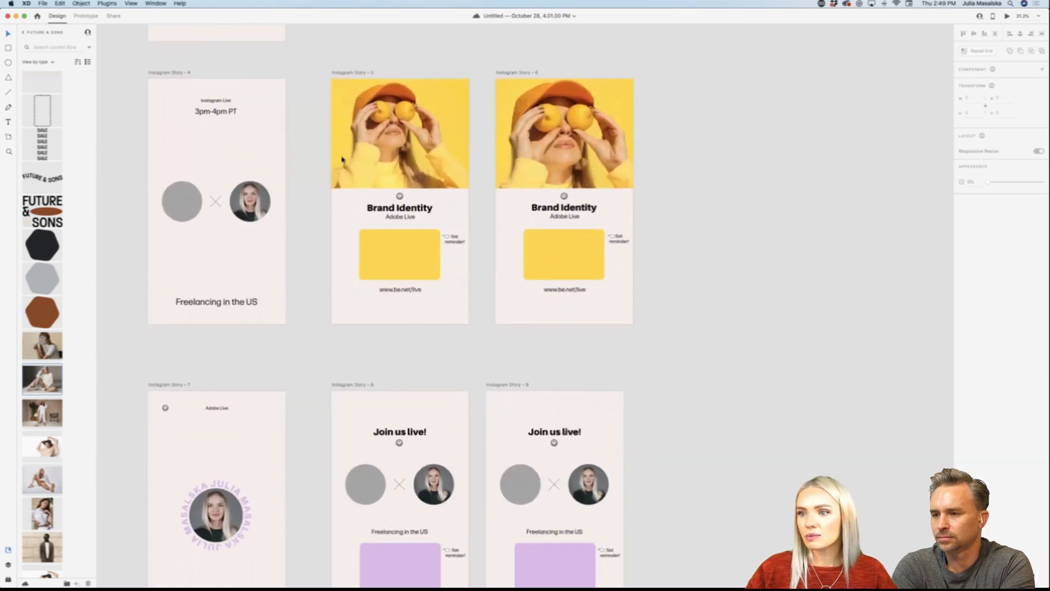
{"action": "scroll", "coordinate": [223, 334], "scroll_direction": "up", "scroll_amount": 10}
{"action": "scroll", "coordinate": [222, 334], "scroll_direction": "up", "scroll_amount": 4}
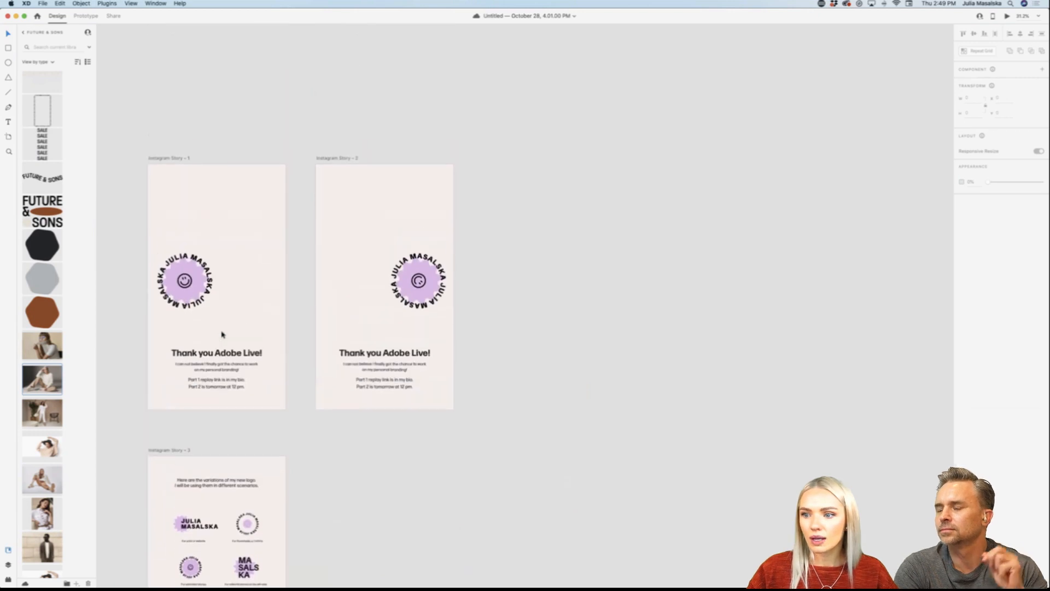
{"action": "scroll", "coordinate": [221, 334], "scroll_direction": "left", "scroll_amount": 3}
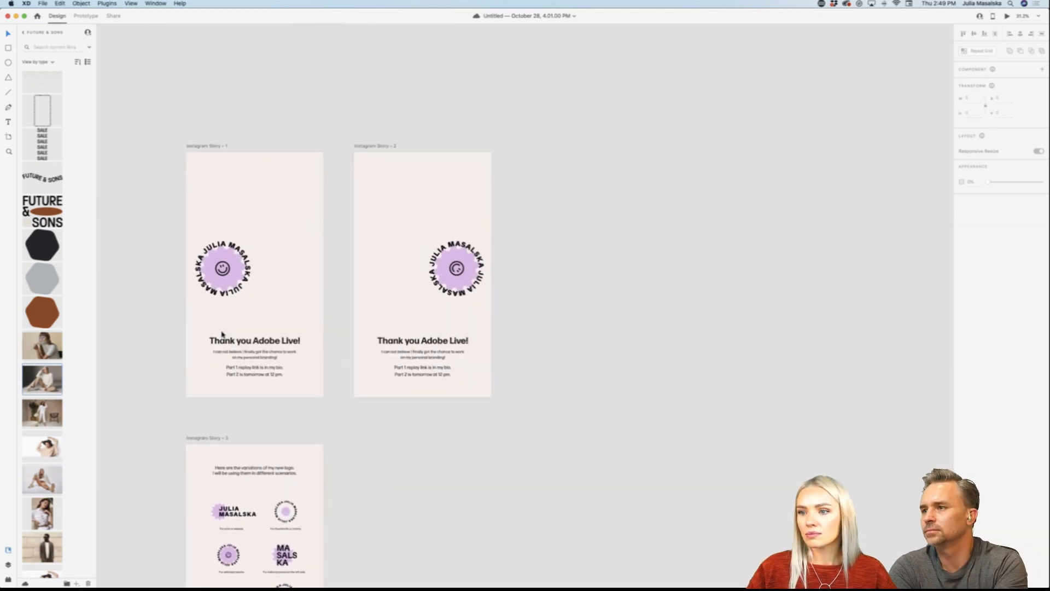
{"action": "scroll", "coordinate": [221, 334], "scroll_direction": "left", "scroll_amount": 2}
{"action": "scroll", "coordinate": [223, 333], "scroll_direction": "up", "scroll_amount": 4}
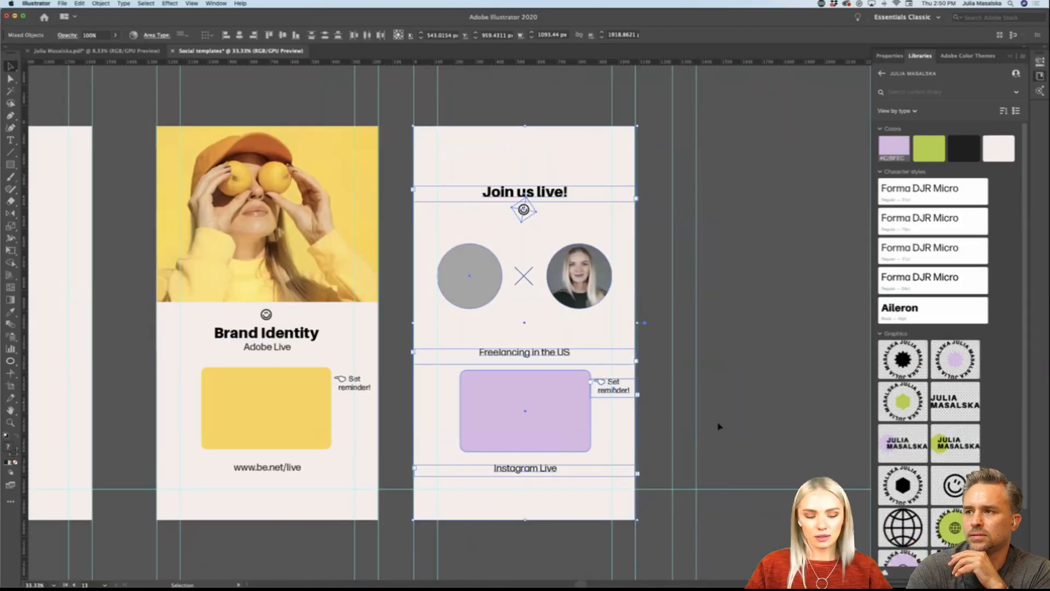
Step: Switch to Adobe Illustrator and examine the "Step by step, every day.", "Brand Identity" and "Join us live!" artboards in the social templates
{"action": "left_click", "coordinate": [719, 426]}
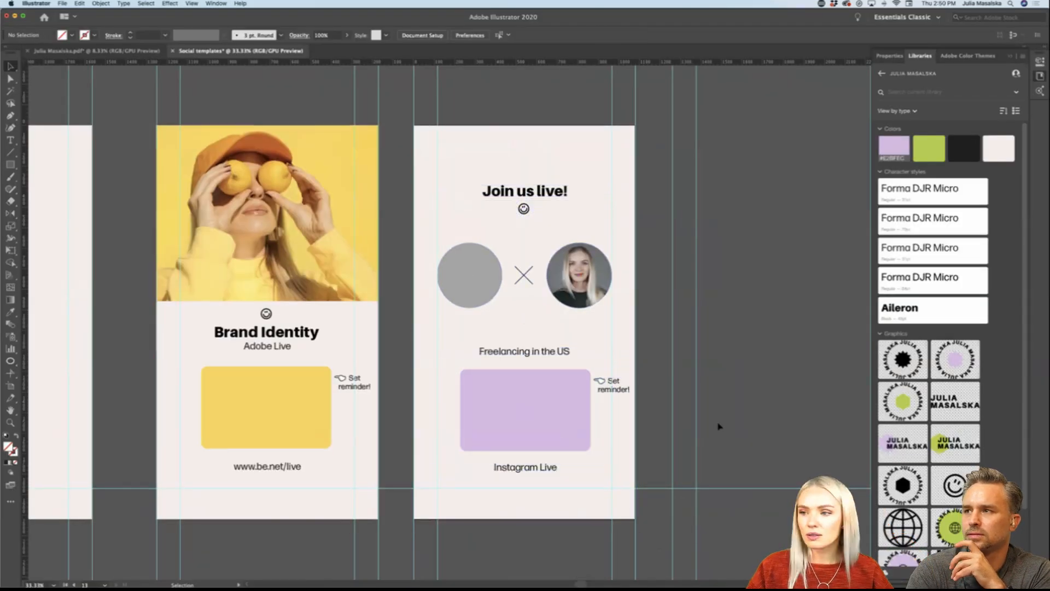
{"action": "key", "text": "ctrl+minus"}
{"action": "scroll", "coordinate": [719, 426], "scroll_direction": "up", "scroll_amount": 1}
{"action": "scroll", "coordinate": [719, 426], "scroll_direction": "down", "scroll_amount": 2}
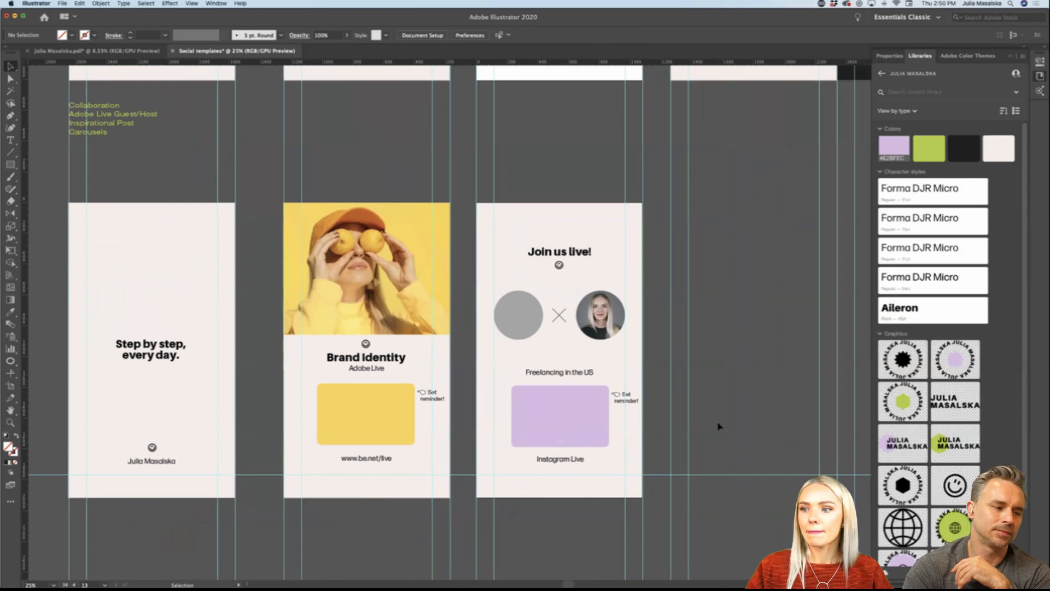
{"action": "scroll", "coordinate": [719, 426], "scroll_direction": "right", "scroll_amount": 5}
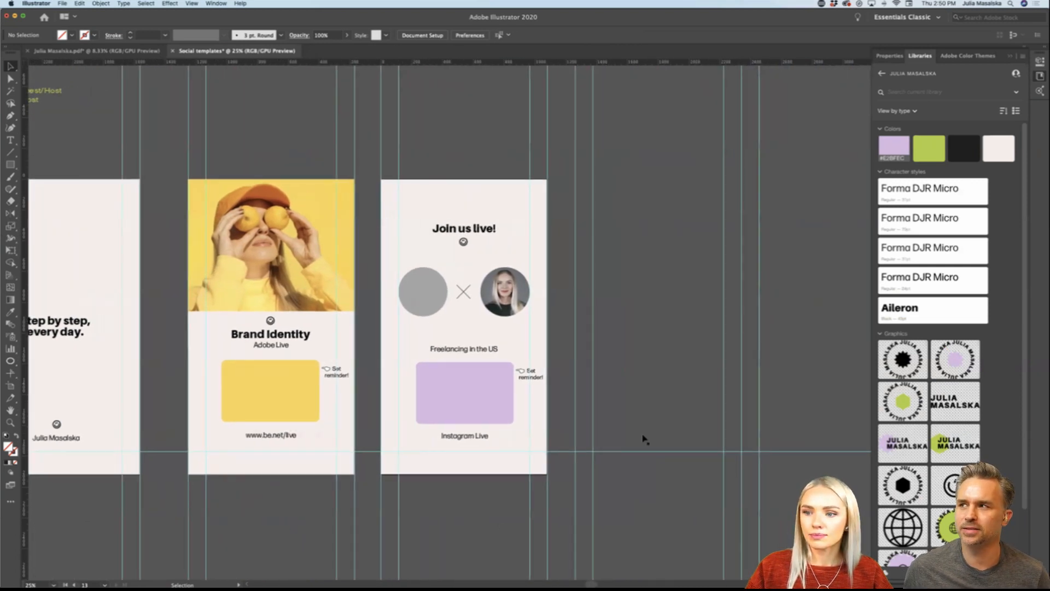
{"action": "scroll", "coordinate": [645, 439], "scroll_direction": "right", "scroll_amount": 3}
{"action": "scroll", "coordinate": [646, 439], "scroll_direction": "down", "scroll_amount": 1}
{"action": "scroll", "coordinate": [645, 439], "scroll_direction": "left", "scroll_amount": 6}
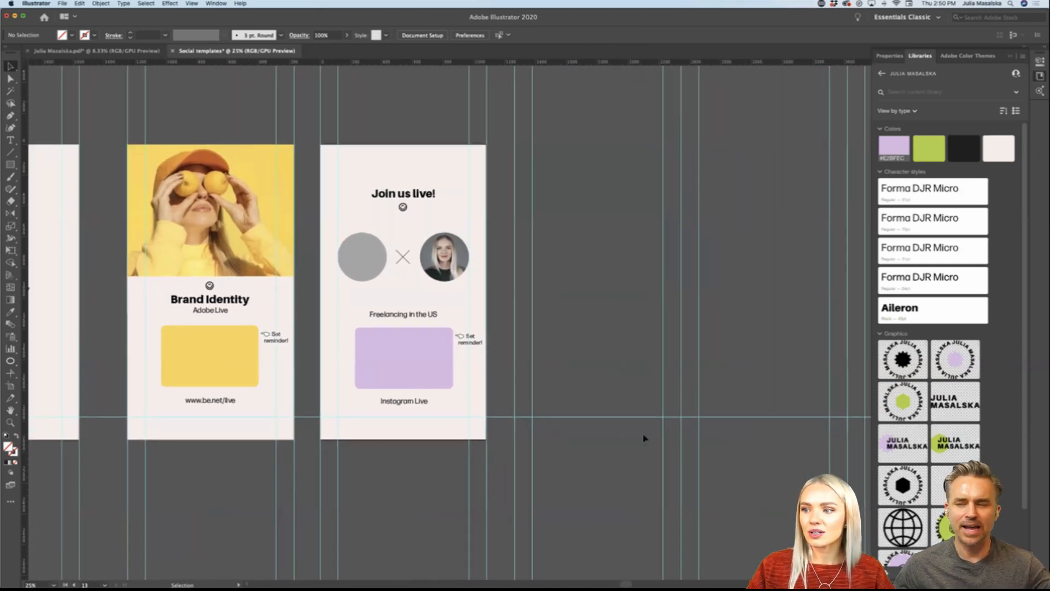
{"action": "scroll", "coordinate": [644, 438], "scroll_direction": "left", "scroll_amount": 5}
{"action": "scroll", "coordinate": [642, 316], "scroll_direction": "down", "scroll_amount": 3}
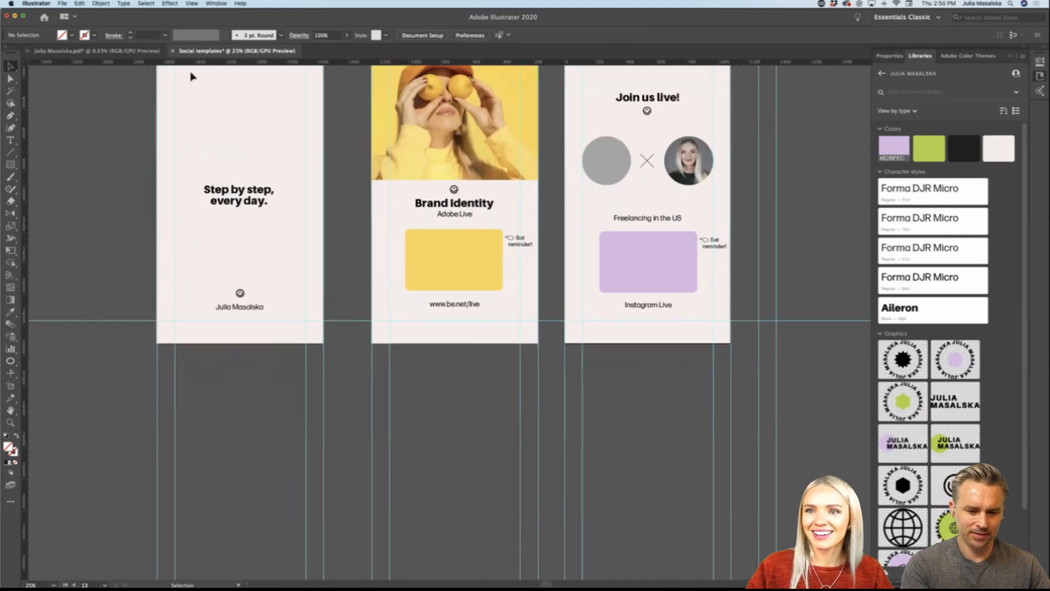
{"action": "scroll", "coordinate": [115, 66], "scroll_direction": "up", "scroll_amount": 1}
{"action": "scroll", "coordinate": [722, 363], "scroll_direction": "right", "scroll_amount": 8}
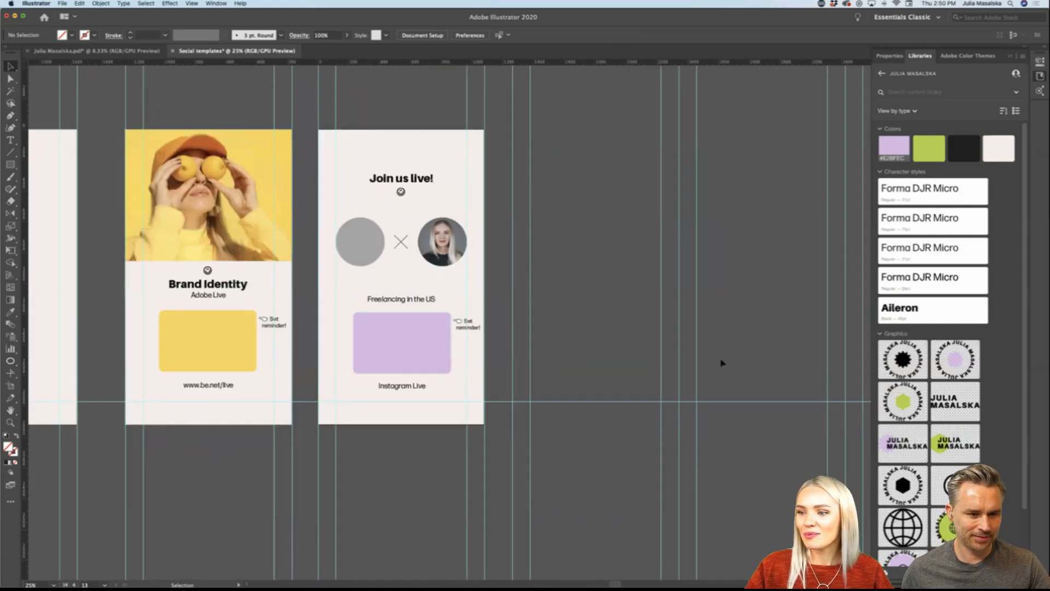
Step: Switch to the personal branding document and examine its sheet of logo variations and colour swatches
{"action": "key", "text": "super+grave"}
{"action": "scroll", "coordinate": [529, 436], "scroll_direction": "down", "scroll_amount": 4}
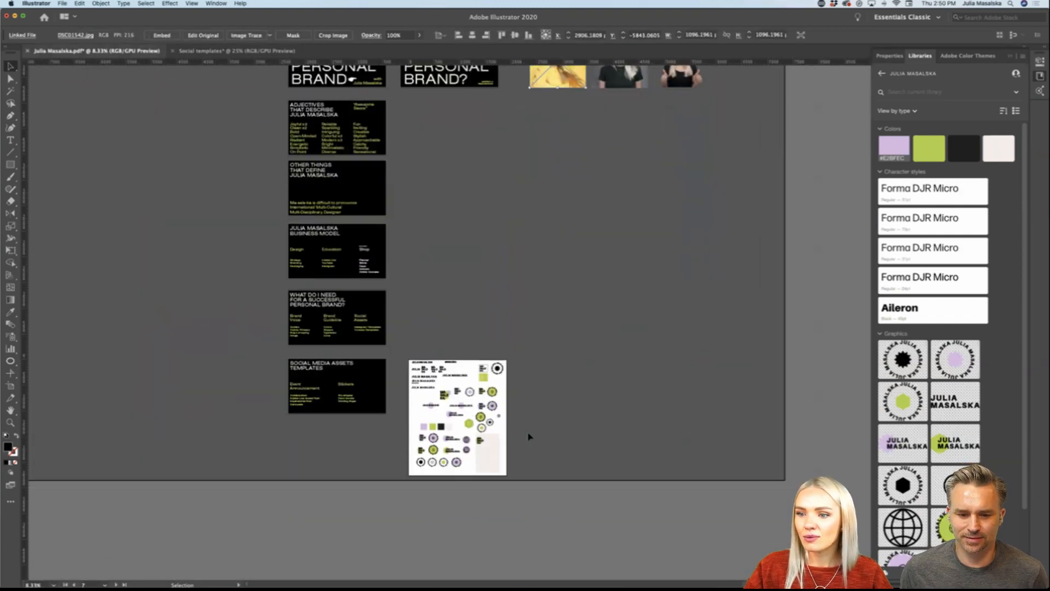
{"action": "scroll", "coordinate": [529, 436], "scroll_direction": "up", "scroll_amount": 3}
{"action": "scroll", "coordinate": [547, 416], "scroll_direction": "down", "scroll_amount": 3}
{"action": "scroll", "coordinate": [563, 394], "scroll_direction": "right", "scroll_amount": 2}
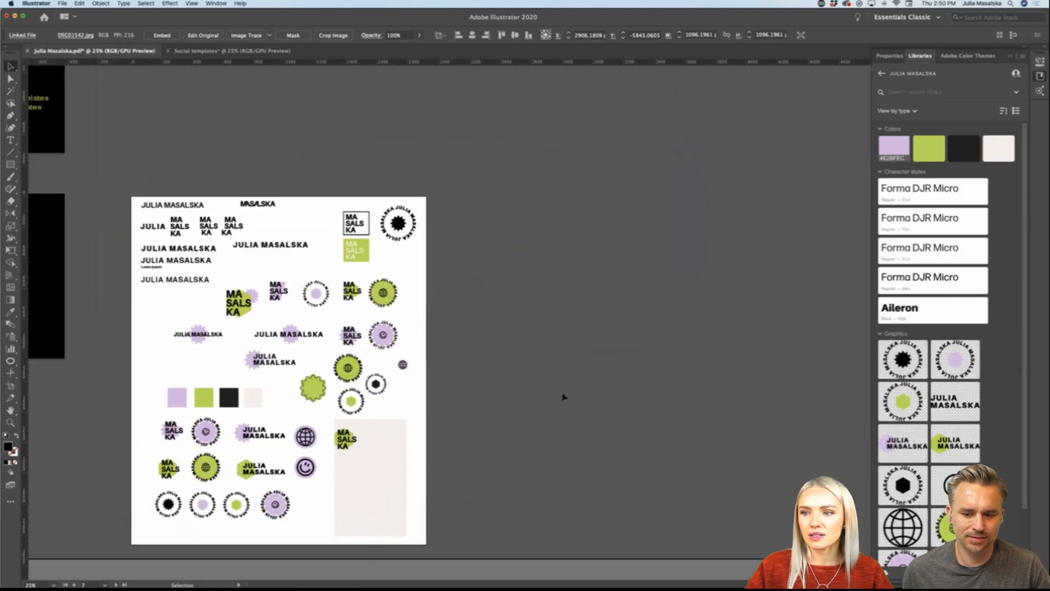
Step: Draw a new rectangular artboard in the empty canvas area beside the sheet of logo variations
{"action": "scroll", "coordinate": [563, 395], "scroll_direction": "right", "scroll_amount": 2}
{"action": "scroll", "coordinate": [562, 394], "scroll_direction": "up", "scroll_amount": 1}
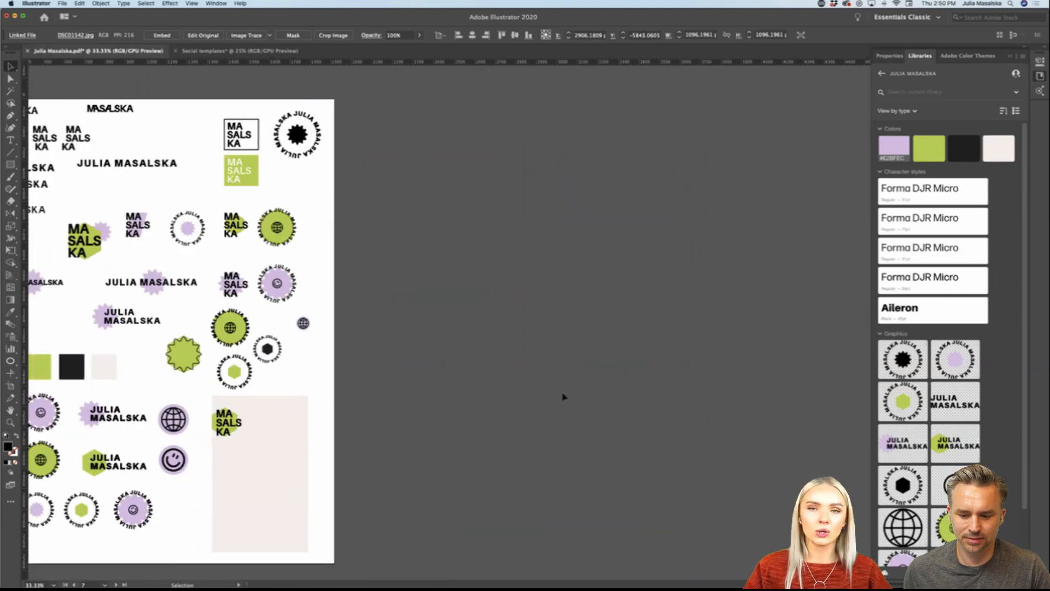
{"action": "scroll", "coordinate": [563, 394], "scroll_direction": "left", "scroll_amount": 3}
{"action": "scroll", "coordinate": [400, 347], "scroll_direction": "left", "scroll_amount": 1}
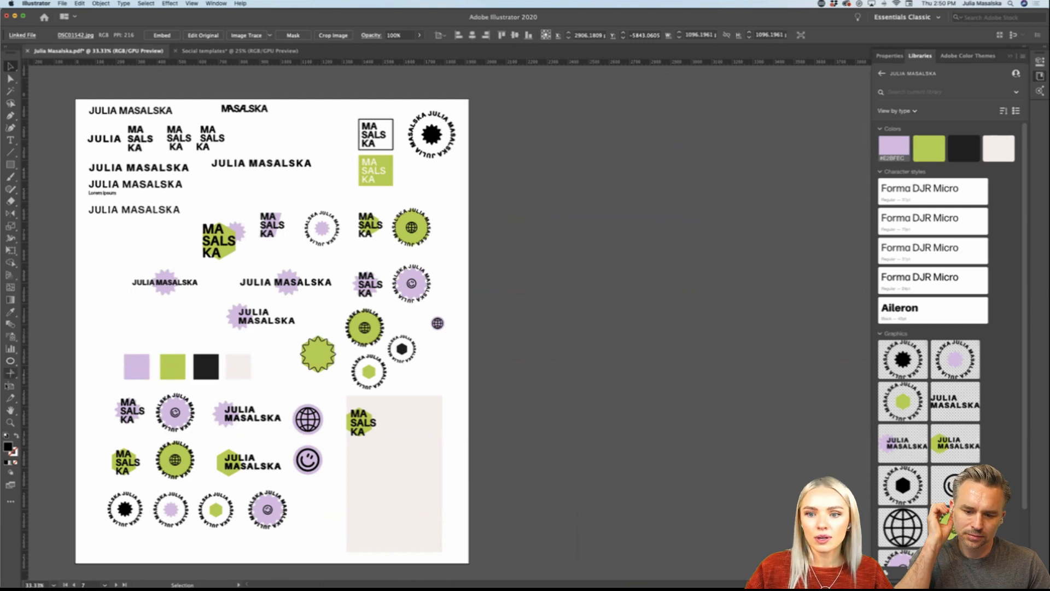
{"action": "left_click", "coordinate": [10, 386]}
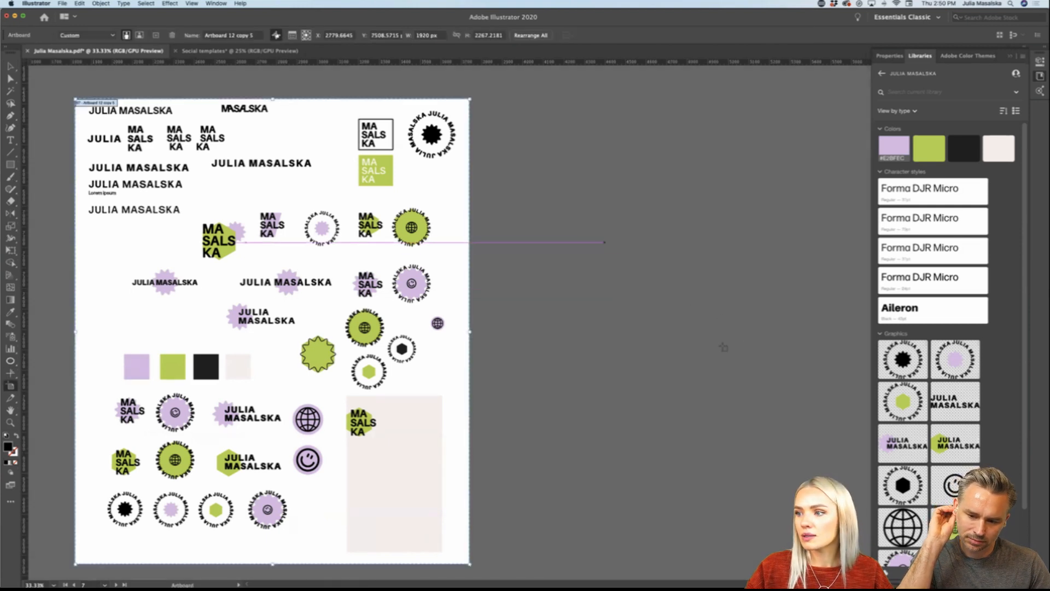
{"action": "left_click_drag", "start_coordinate": [582, 237], "coordinate": [720, 348]}
{"action": "left_click", "coordinate": [10, 66]}
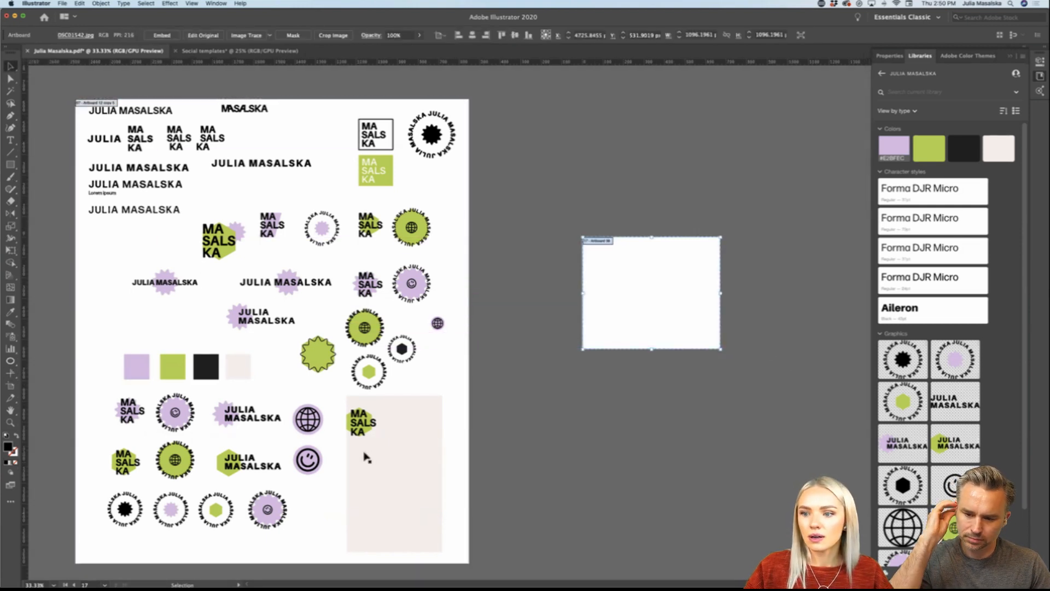
Step: Copy the purple starburst and its smiley from the round badge logo onto the new artboard and enlarge them to fill it
{"action": "left_click", "coordinate": [363, 452]}
{"action": "left_click", "coordinate": [186, 411]}
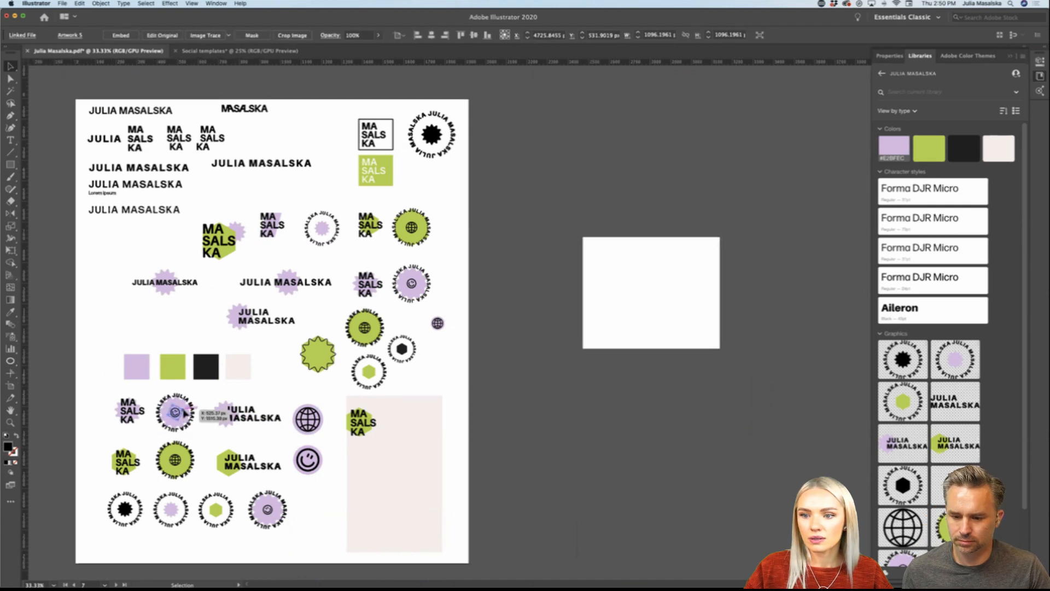
{"action": "left_click_drag", "start_coordinate": [179, 415], "coordinate": [717, 189]}
{"action": "left_click", "coordinate": [179, 404], "text": "shift"}
{"action": "scroll", "coordinate": [689, 300], "scroll_direction": "up", "scroll_amount": 2}
{"action": "left_click", "coordinate": [795, 324]}
{"action": "scroll", "coordinate": [795, 324], "scroll_direction": "right", "scroll_amount": 2}
{"action": "scroll", "coordinate": [796, 324], "scroll_direction": "down", "scroll_amount": 2}
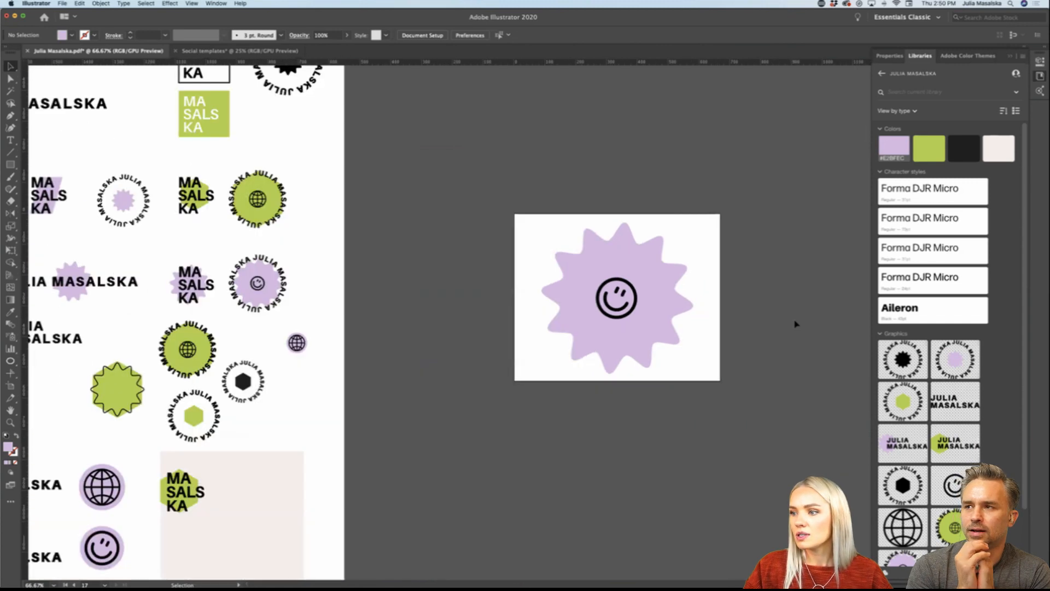
Step: Tighten the artboard's four edges around the smiley starburst to about 521 by 516 px
{"action": "scroll", "coordinate": [113, 345], "scroll_direction": "right", "scroll_amount": 5}
{"action": "scroll", "coordinate": [113, 345], "scroll_direction": "right", "scroll_amount": 3}
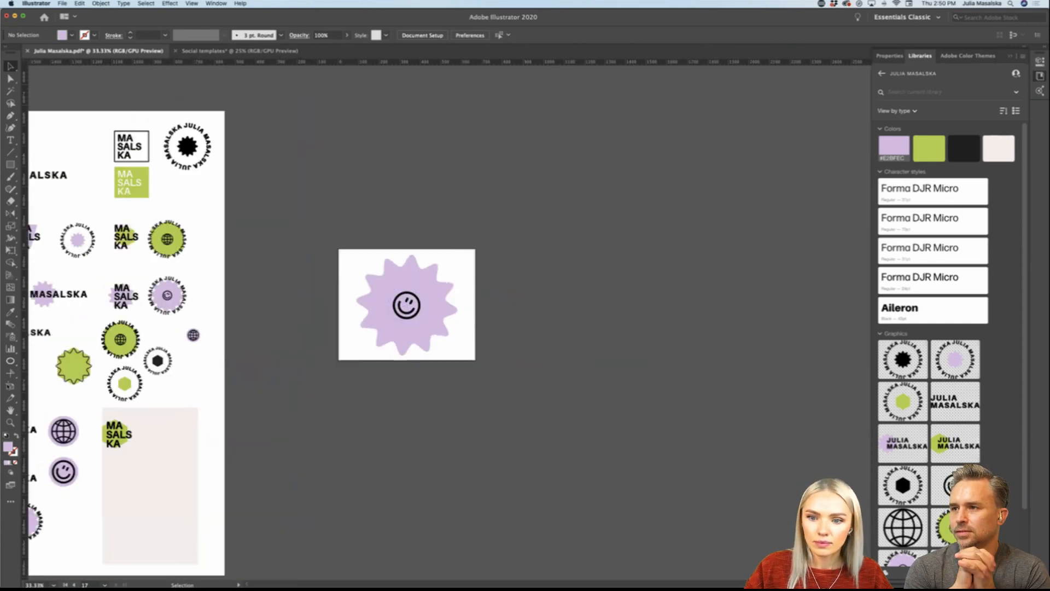
{"action": "key", "text": "shift+o"}
{"action": "left_click_drag", "start_coordinate": [476, 305], "coordinate": [461, 306]}
{"action": "left_click_drag", "start_coordinate": [400, 249], "coordinate": [400, 252]}
{"action": "left_click_drag", "start_coordinate": [340, 307], "coordinate": [353, 306]}
{"action": "mouse_move", "coordinate": [408, 361]}
{"action": "left_mouse_down"}
{"action": "mouse_move", "coordinate": [411, 382]}
{"action": "mouse_move", "coordinate": [409, 358]}
{"action": "left_mouse_up"}
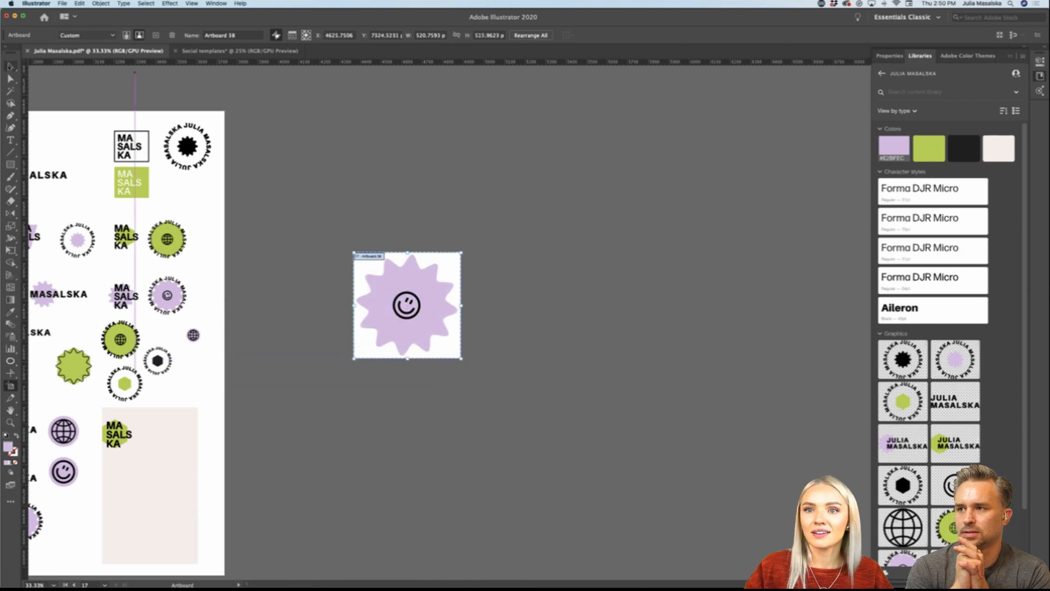
{"action": "left_click", "coordinate": [10, 66]}
Step: Duplicate the smiley starburst artboard beside the original and delete the smiley from the copy
{"action": "scroll", "coordinate": [514, 308], "scroll_direction": "right", "scroll_amount": 1}
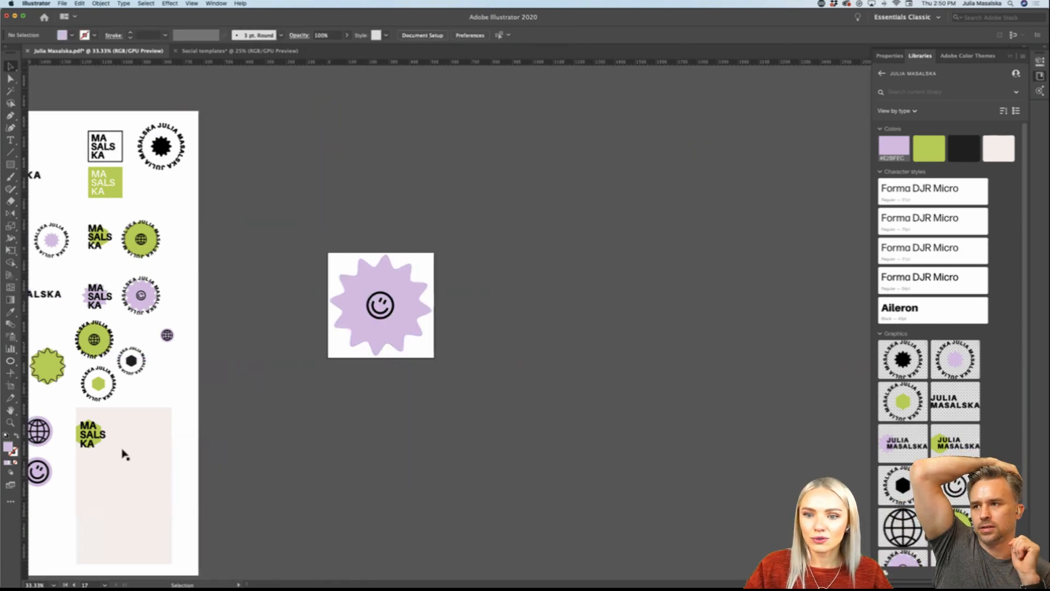
{"action": "key", "text": "shift+o"}
{"action": "left_click_drag", "start_coordinate": [342, 257], "coordinate": [468, 259]}
{"action": "key", "text": "v"}
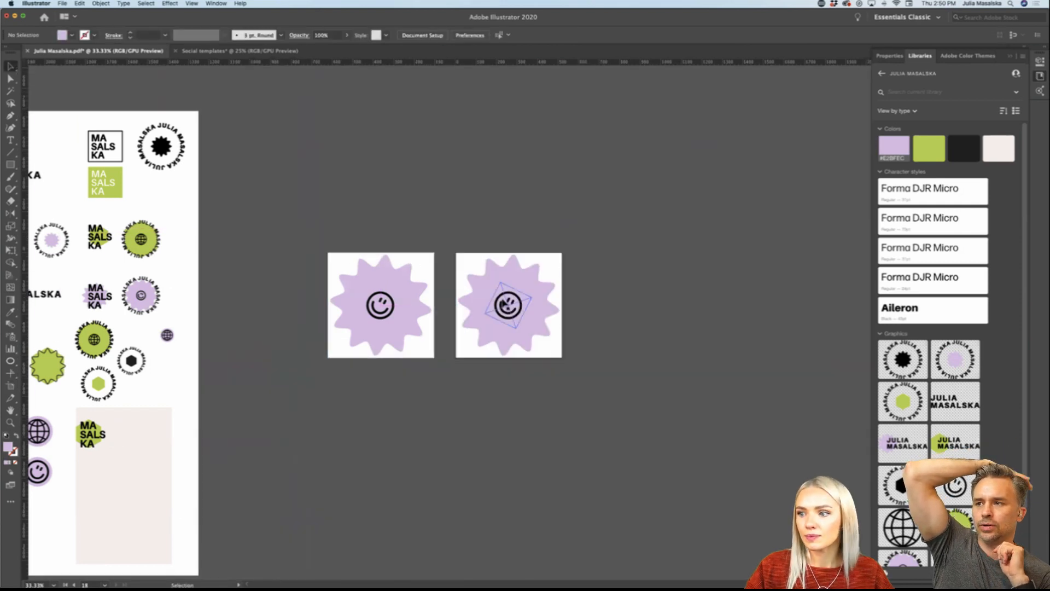
{"action": "left_click", "coordinate": [506, 310]}
{"action": "key", "text": "Delete"}
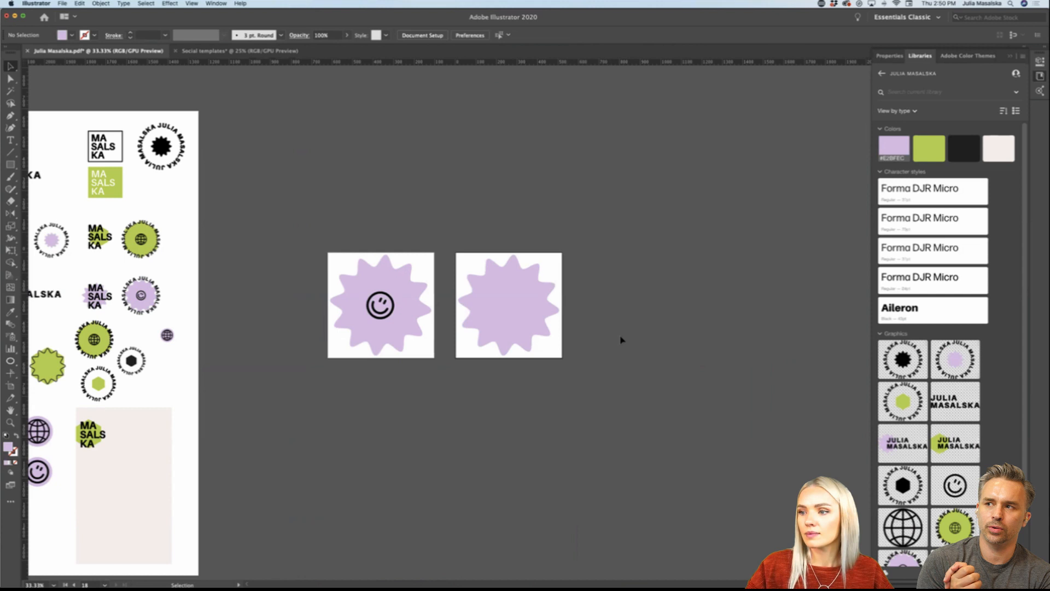
Step: Try creating an artboard fitted to the copied plain starburst, and undo it
{"action": "scroll", "coordinate": [621, 339], "scroll_direction": "down", "scroll_amount": 1}
{"action": "scroll", "coordinate": [620, 339], "scroll_direction": "right", "scroll_amount": 2}
{"action": "scroll", "coordinate": [621, 339], "scroll_direction": "down", "scroll_amount": 1}
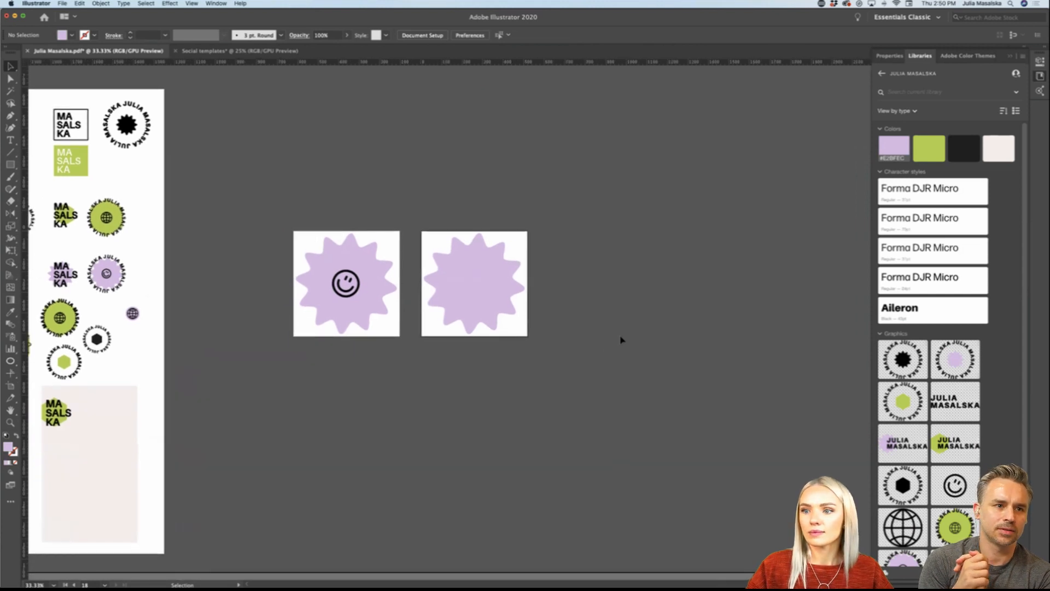
{"action": "left_click", "coordinate": [480, 300]}
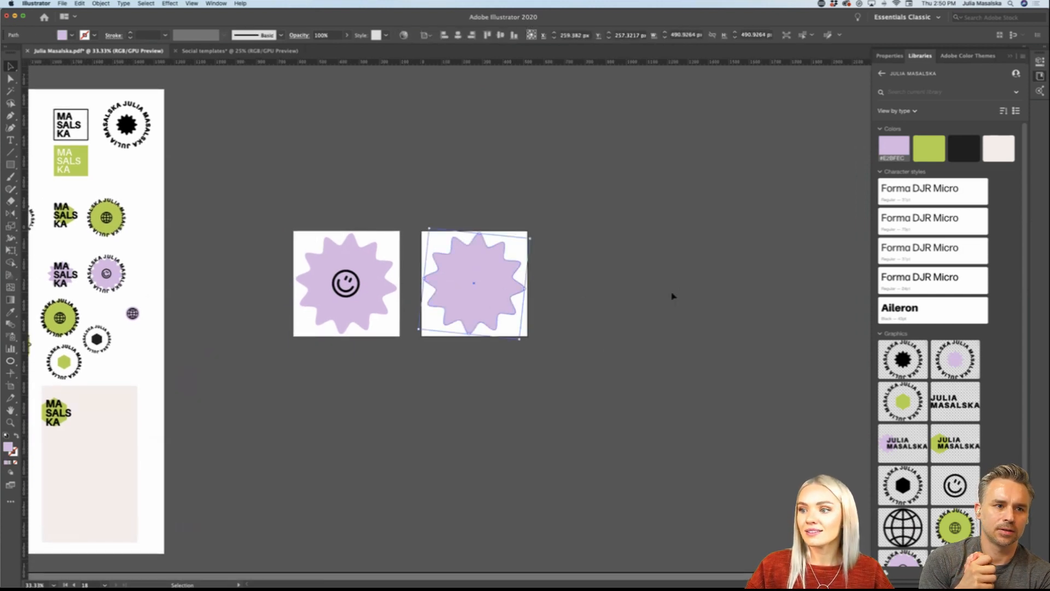
{"action": "key", "text": "shift+o"}
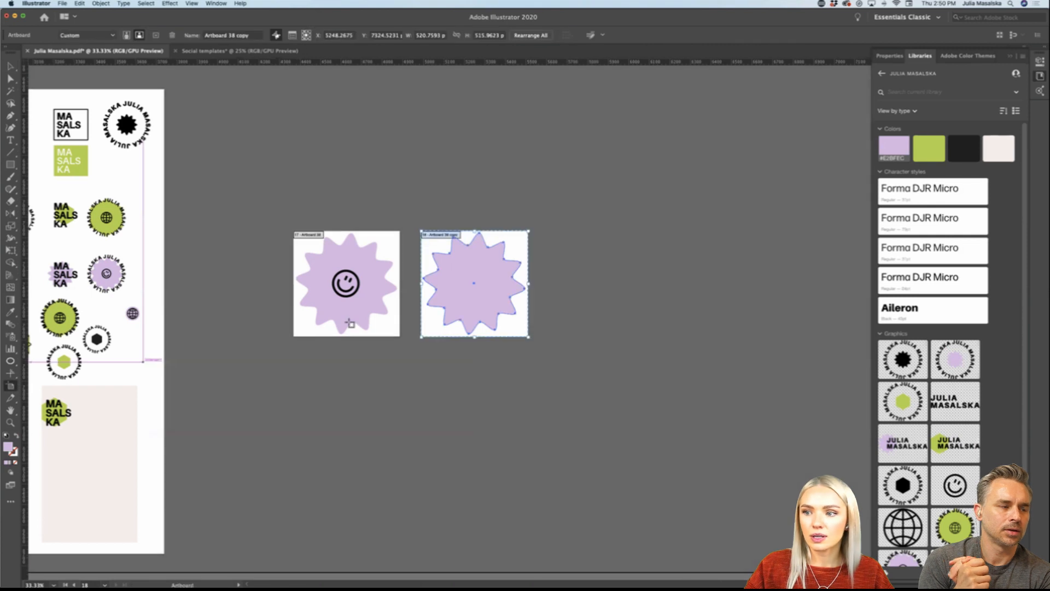
{"action": "left_click", "coordinate": [470, 257]}
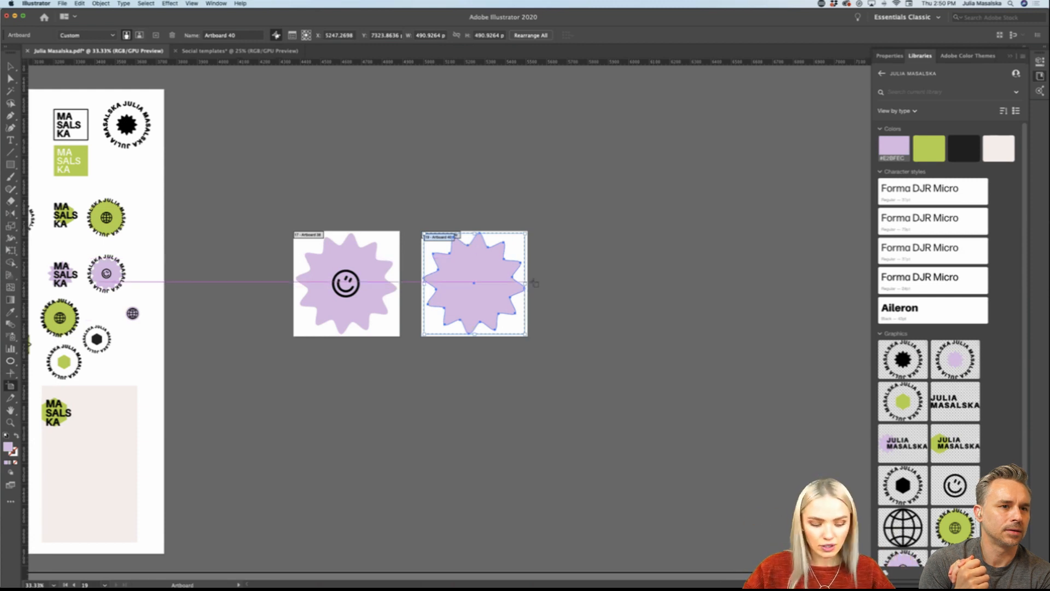
{"action": "key", "text": "super+z"}
Step: Display the artboard properties of the plain starburst copy
{"action": "scroll", "coordinate": [511, 284], "scroll_direction": "up", "scroll_amount": 2}
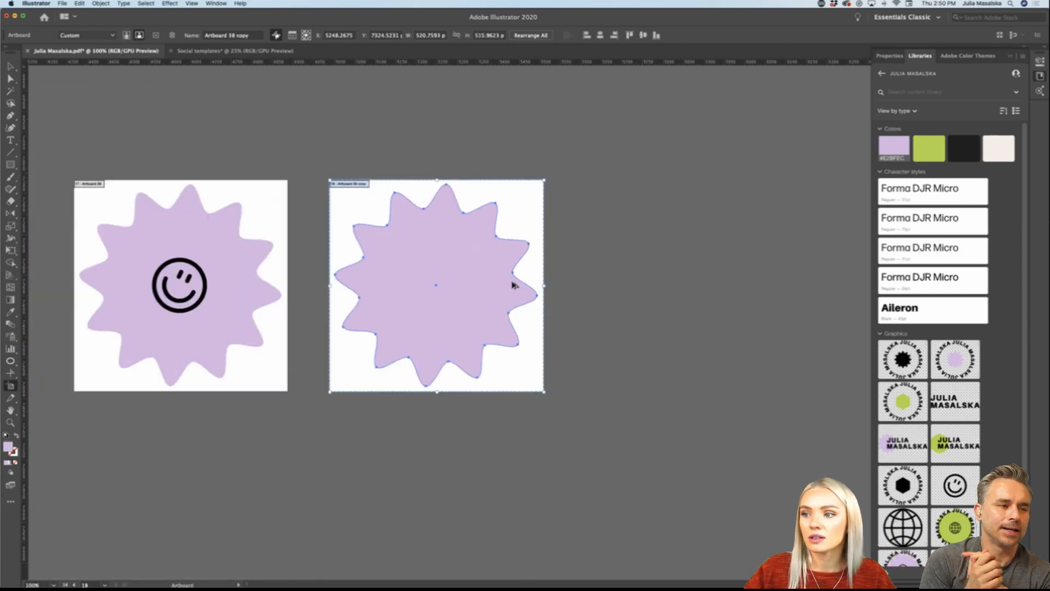
{"action": "scroll", "coordinate": [512, 284], "scroll_direction": "left", "scroll_amount": 2}
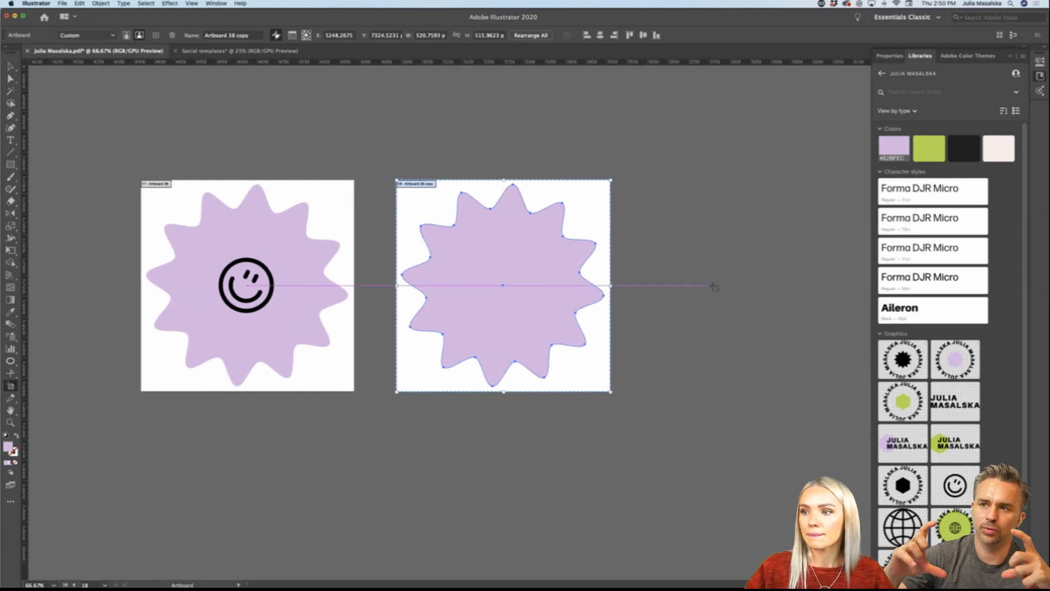
{"action": "scroll", "coordinate": [713, 286], "scroll_direction": "right", "scroll_amount": 1}
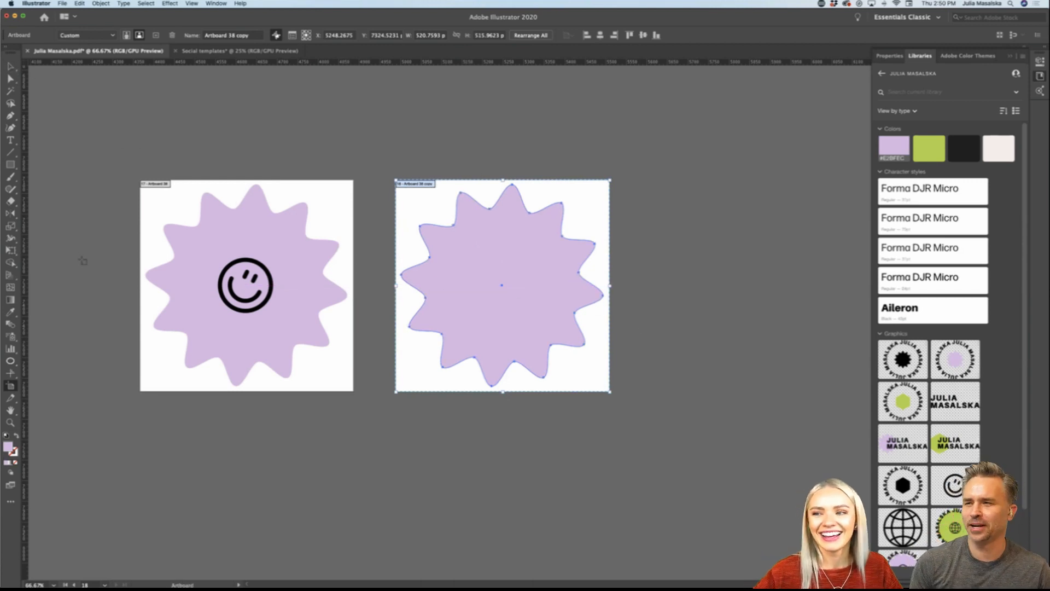
{"action": "left_click", "coordinate": [889, 55]}
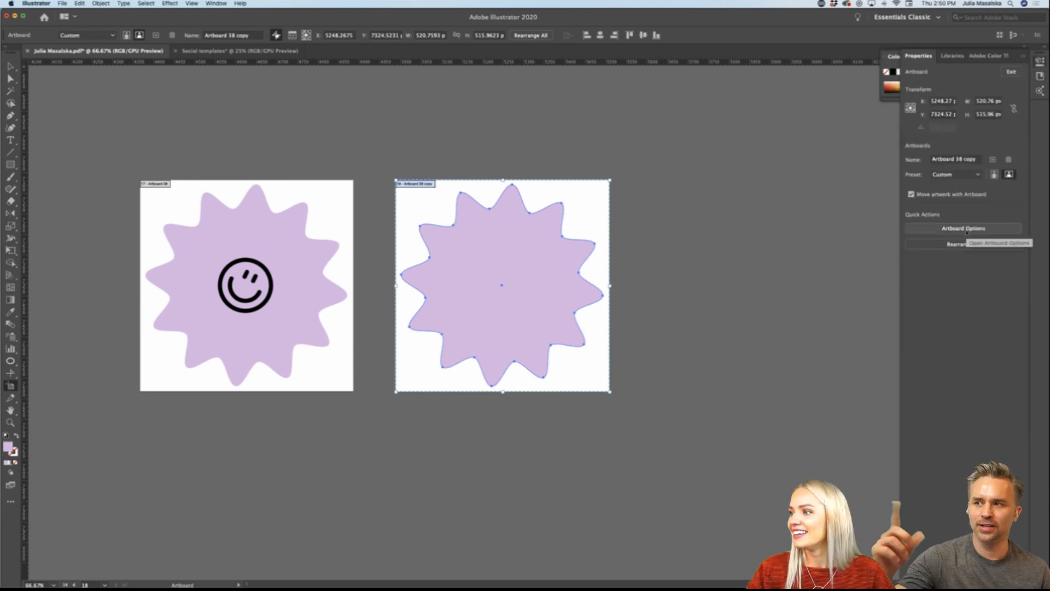
{"action": "scroll", "coordinate": [771, 243], "scroll_direction": "right", "scroll_amount": 2}
{"action": "scroll", "coordinate": [771, 242], "scroll_direction": "left", "scroll_amount": 3}
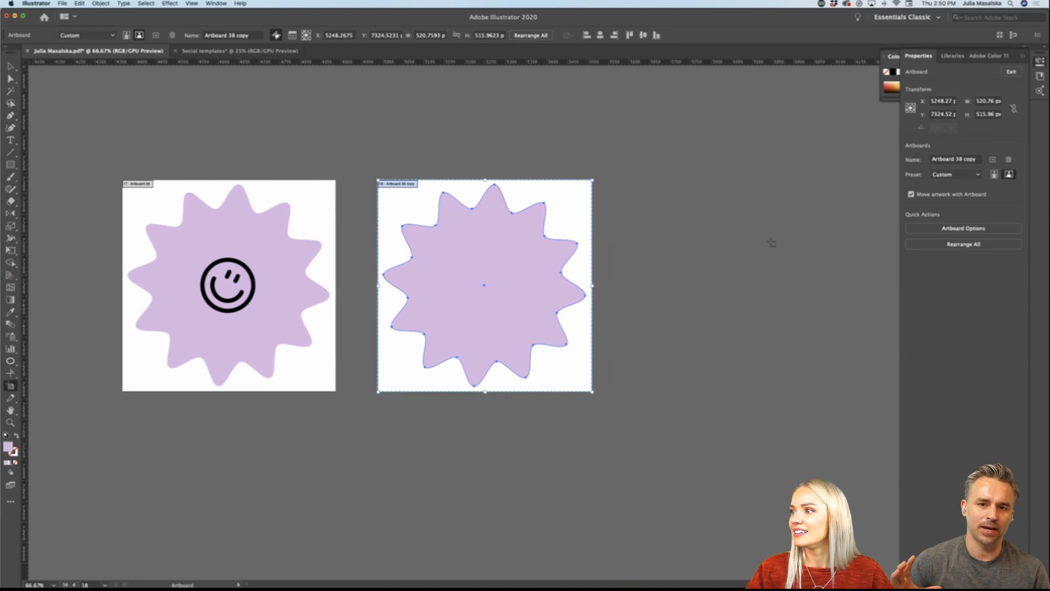
Step: Leave artboard editing and undo the smiley deletion and the artboard duplication
{"action": "left_click", "coordinate": [11, 67]}
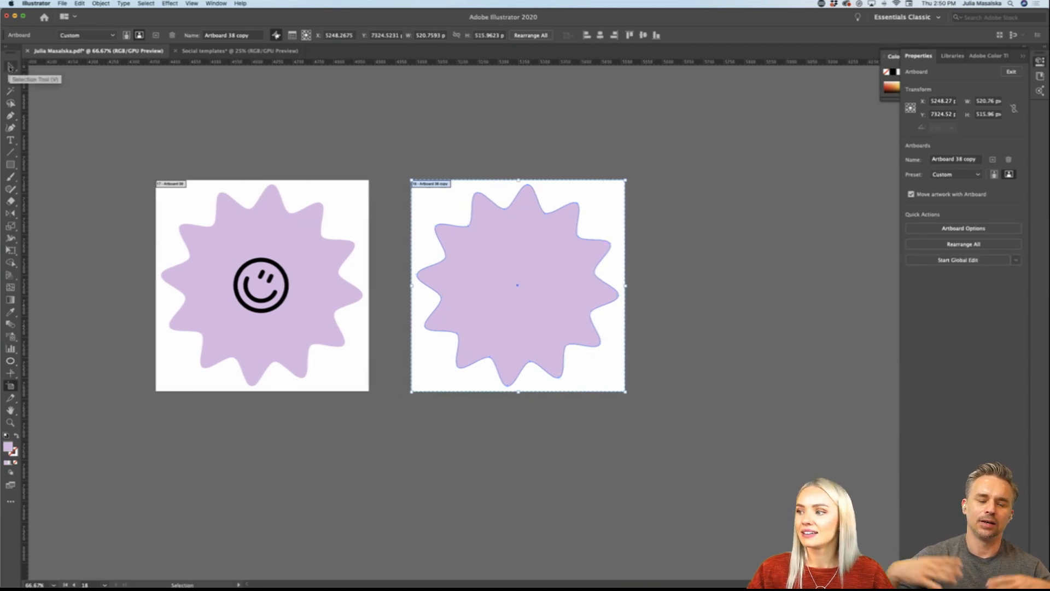
{"action": "left_click", "coordinate": [11, 66]}
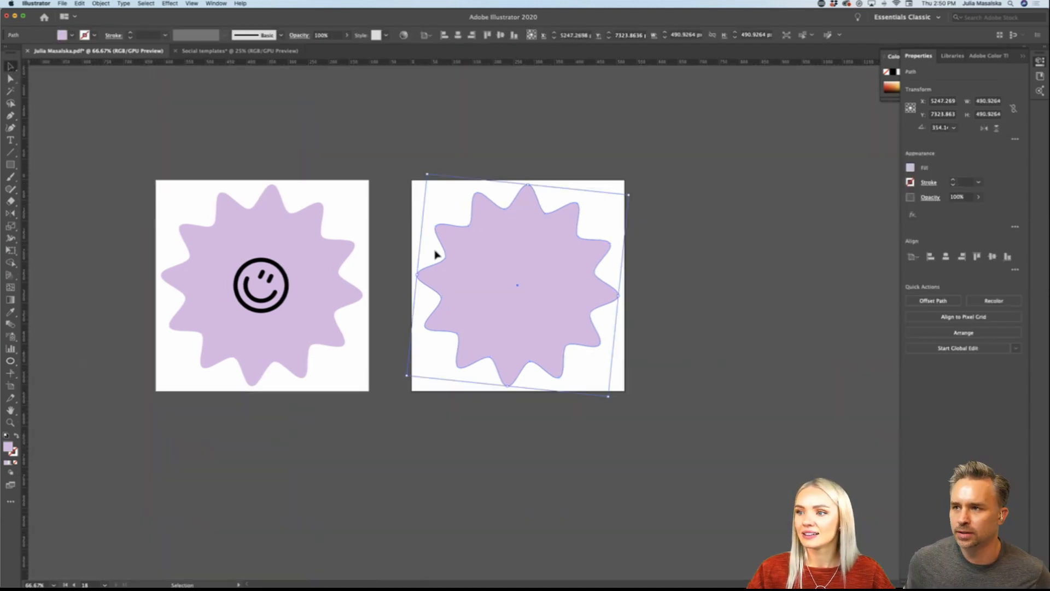
{"action": "key", "text": "super+z"}
{"action": "key", "text": "super+z"}
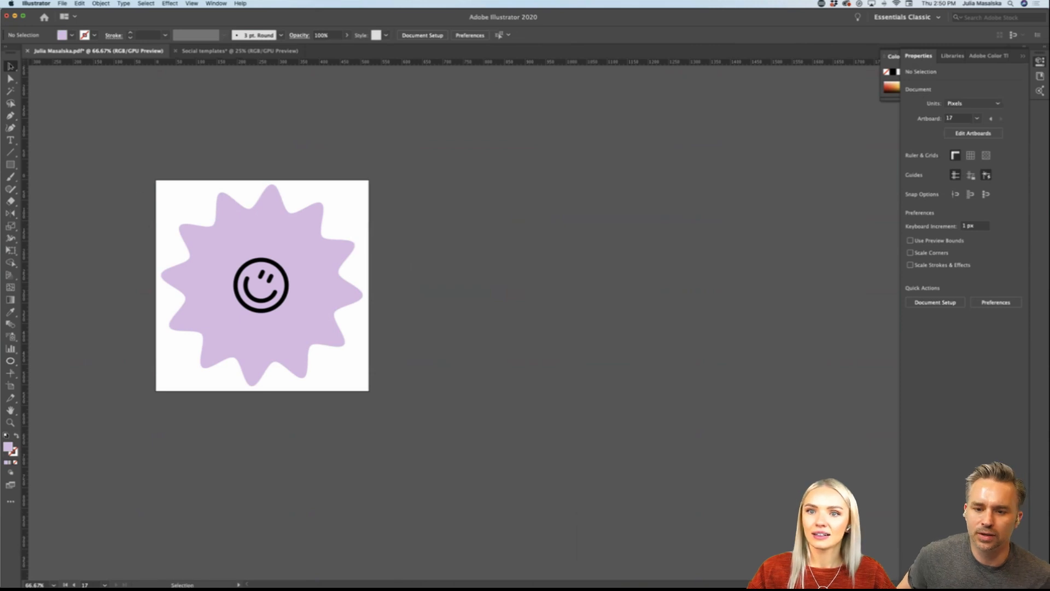
Step: Copy the starburst without its smiley beside the artboard and create a fitted artboard of about 491 by 491 px around it
{"action": "left_click_drag", "start_coordinate": [295, 239], "coordinate": [570, 244]}
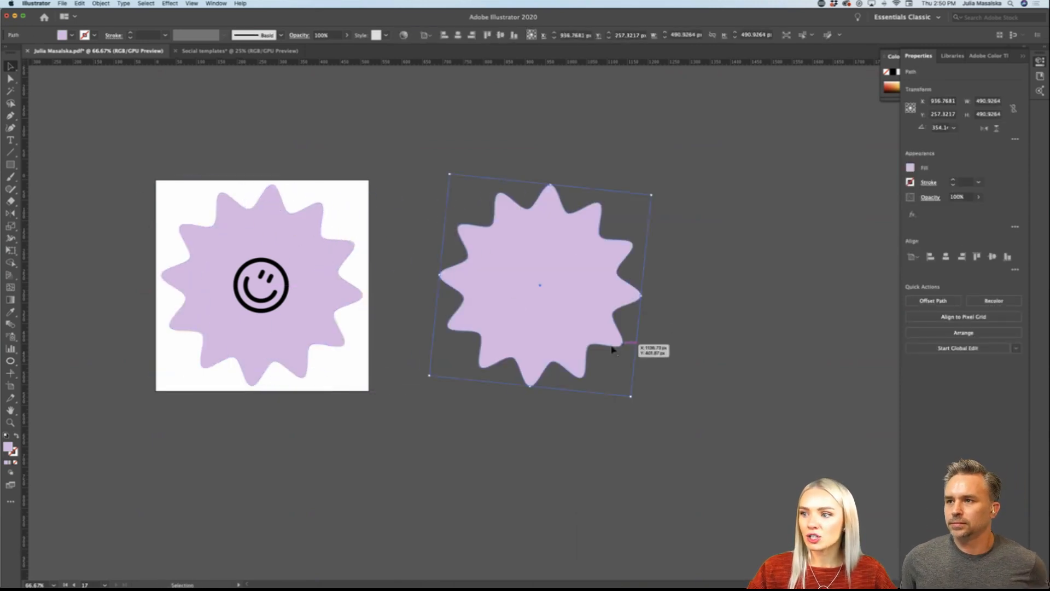
{"action": "key", "text": "shift+o"}
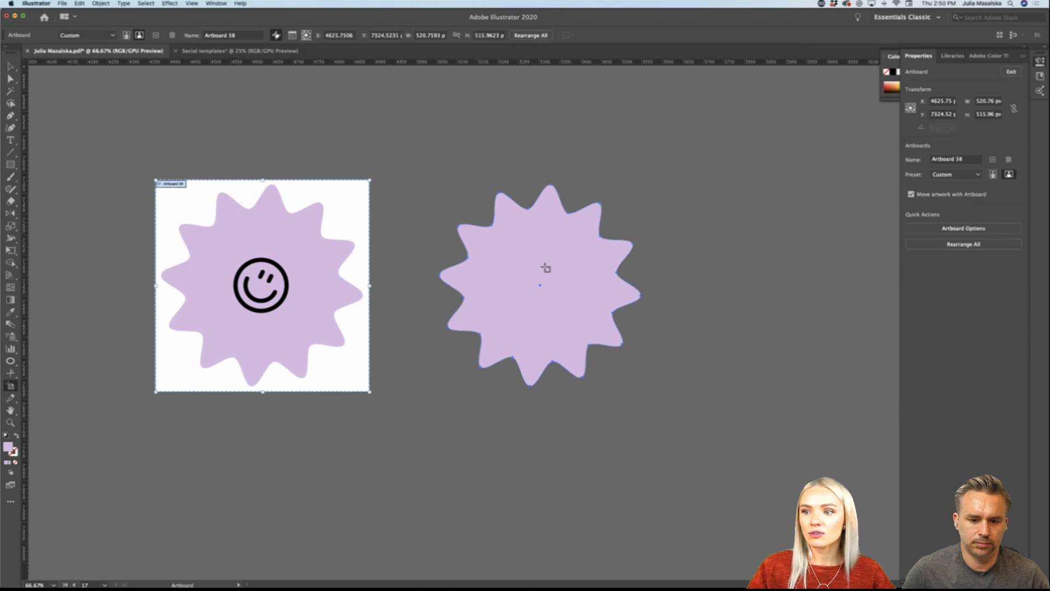
{"action": "left_click", "coordinate": [557, 299]}
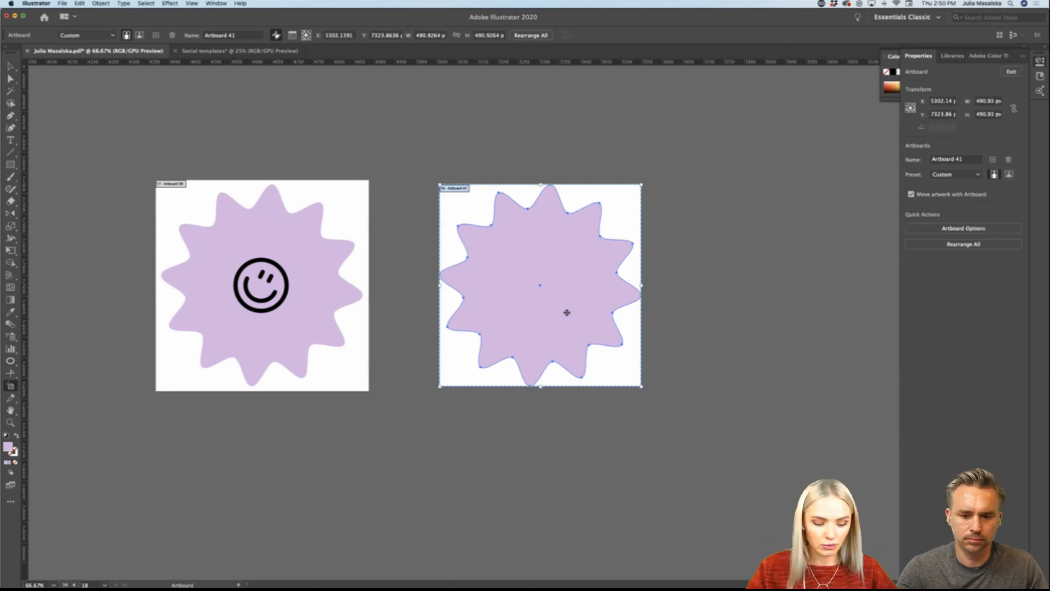
{"action": "key", "text": "v"}
{"action": "left_click", "coordinate": [728, 348]}
Step: Duplicate the plain starburst artboard directly below it and delete the starburst from the copy
{"action": "scroll", "coordinate": [717, 352], "scroll_direction": "down", "scroll_amount": 1}
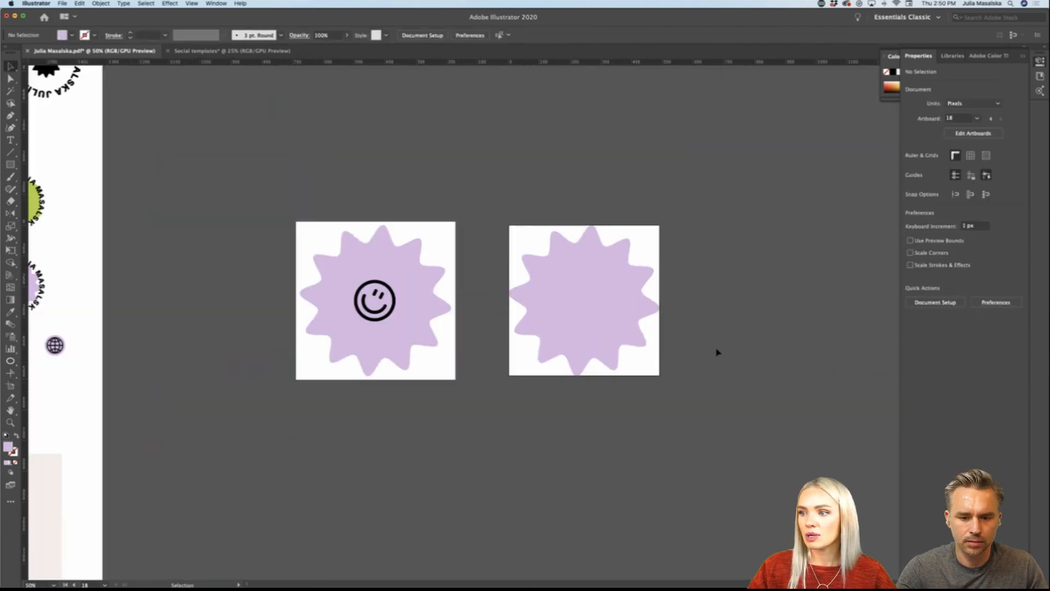
{"action": "scroll", "coordinate": [717, 351], "scroll_direction": "right", "scroll_amount": 3}
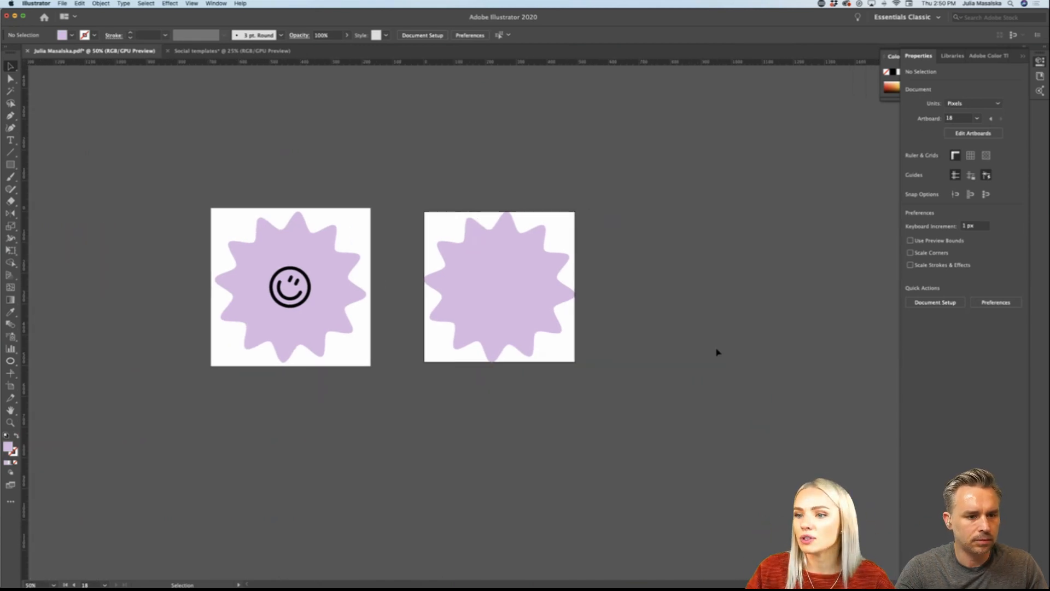
{"action": "scroll", "coordinate": [718, 351], "scroll_direction": "down", "scroll_amount": 2}
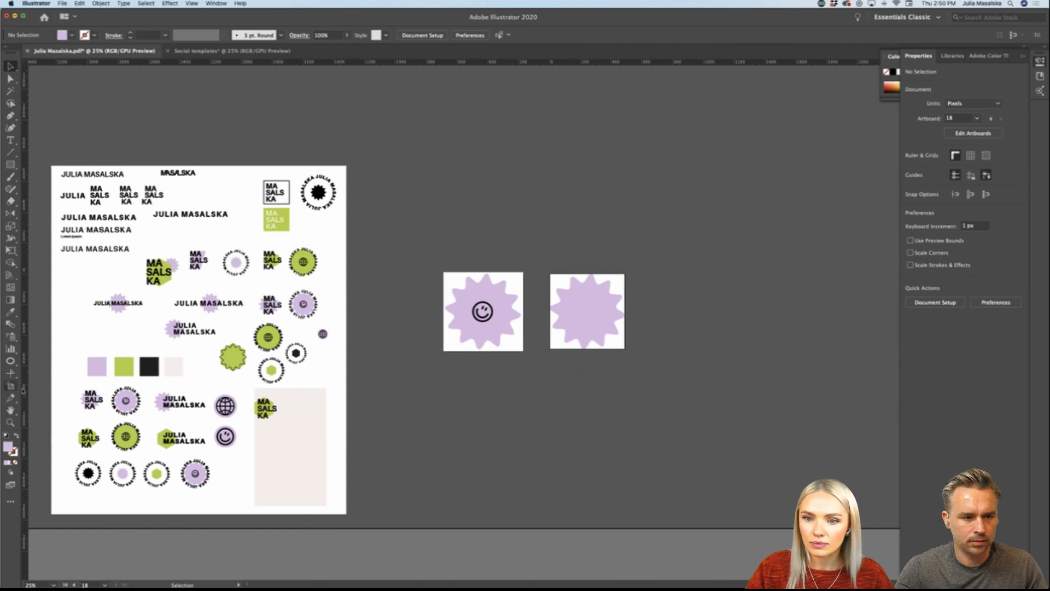
{"action": "left_click", "coordinate": [10, 386]}
{"action": "left_click_drag", "start_coordinate": [567, 279], "coordinate": [570, 374]}
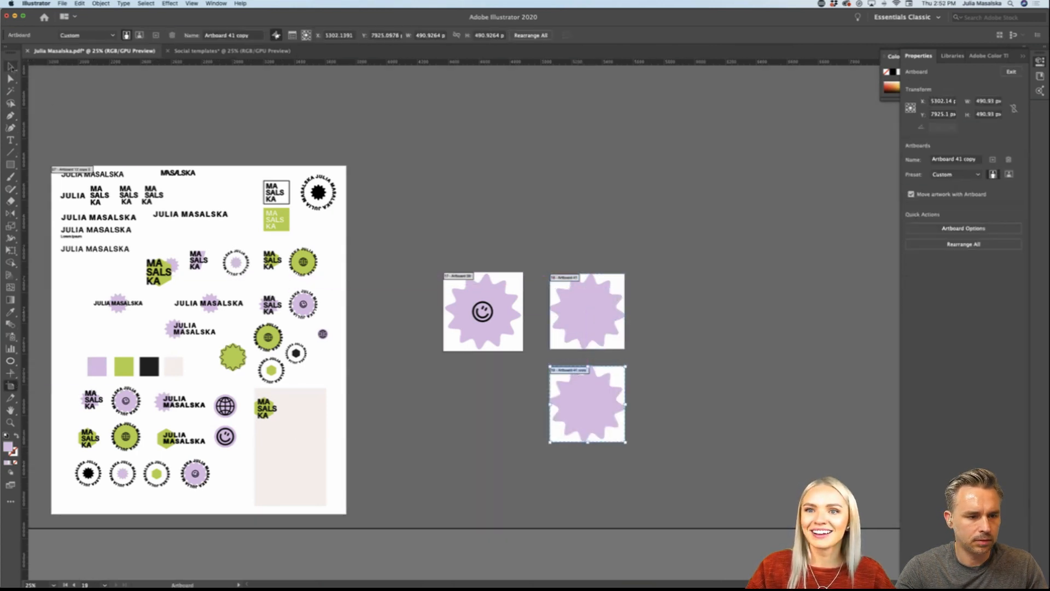
{"action": "left_click", "coordinate": [11, 67]}
{"action": "left_click", "coordinate": [588, 419]}
{"action": "key", "text": "Delete"}
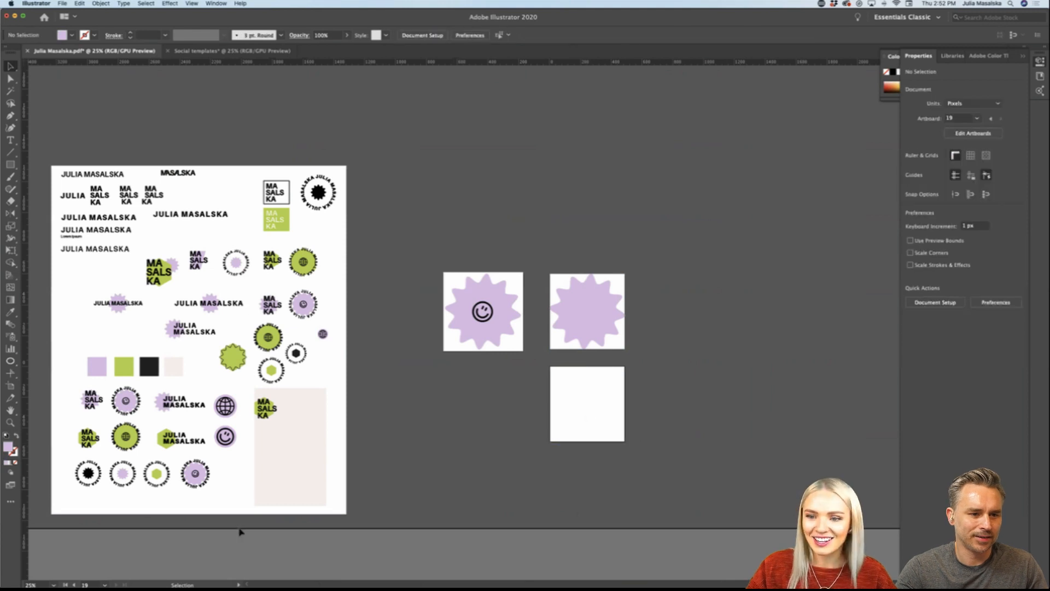
Step: Copy the green hexagon from the two-line name logo onto the empty artboard and enlarge it to about 465 by 537 px
{"action": "left_click", "coordinate": [162, 441]}
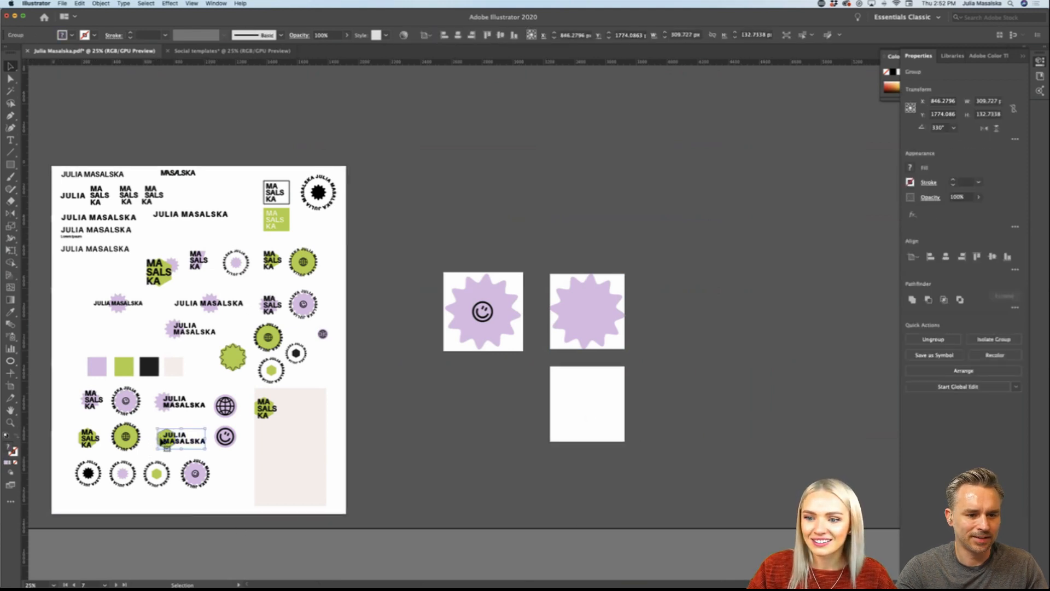
{"action": "double_click", "coordinate": [161, 440]}
{"action": "left_click_drag", "start_coordinate": [162, 441], "coordinate": [591, 410]}
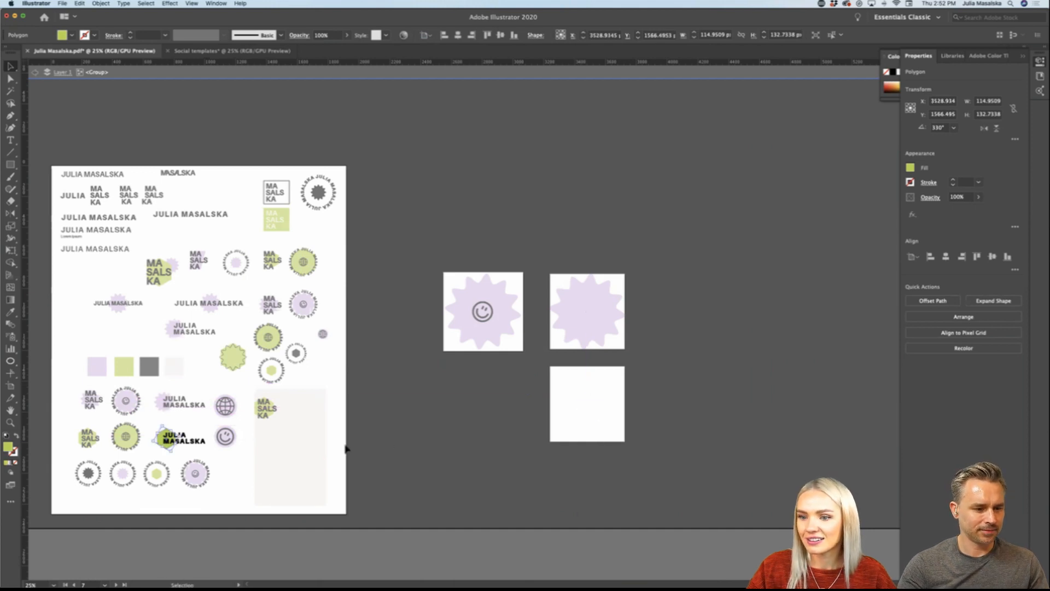
{"action": "double_click", "coordinate": [566, 425]}
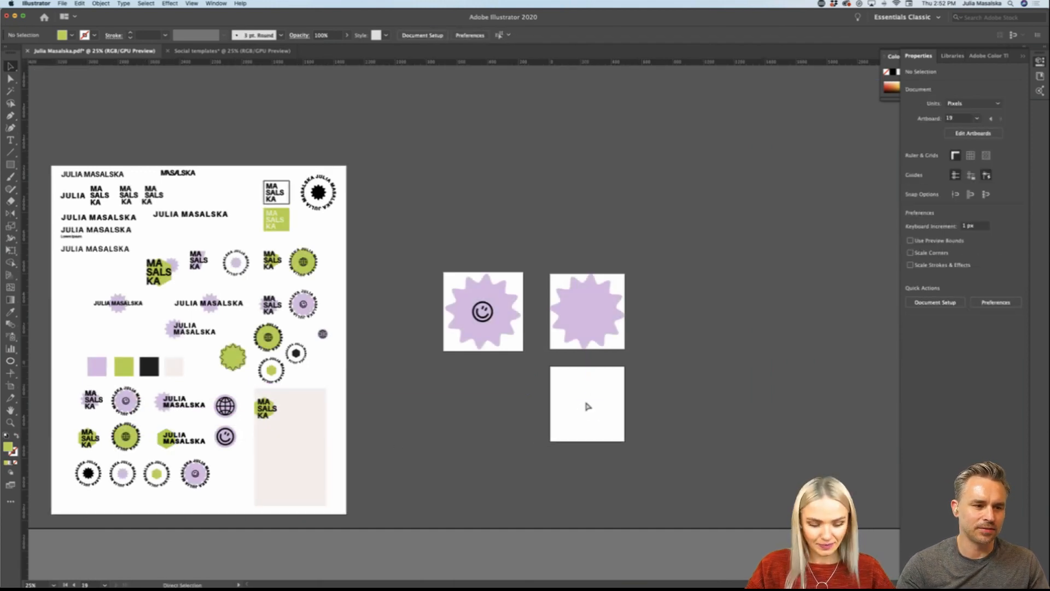
{"action": "key", "text": "super+v"}
{"action": "left_click_drag", "start_coordinate": [514, 325], "coordinate": [614, 403]}
{"action": "scroll", "coordinate": [616, 409], "scroll_direction": "up", "scroll_amount": 1}
{"action": "scroll", "coordinate": [616, 409], "scroll_direction": "up", "scroll_amount": 2}
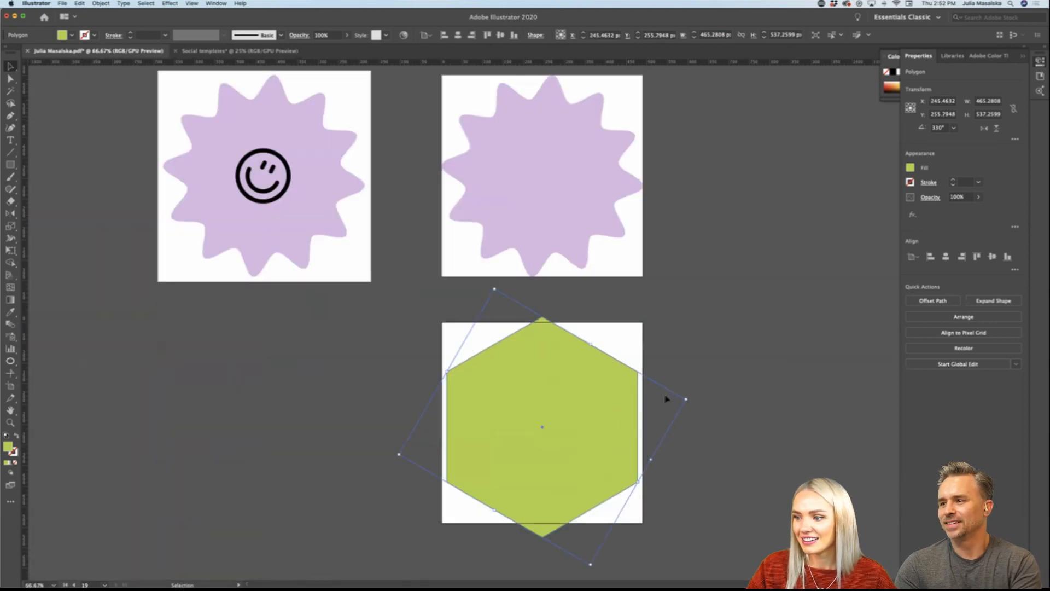
Step: Shrink the green hexagon to about 418 by 482 px so that it fits inside its artboard, and deselect it
{"action": "left_click_drag", "start_coordinate": [685, 400], "coordinate": [672, 397]}
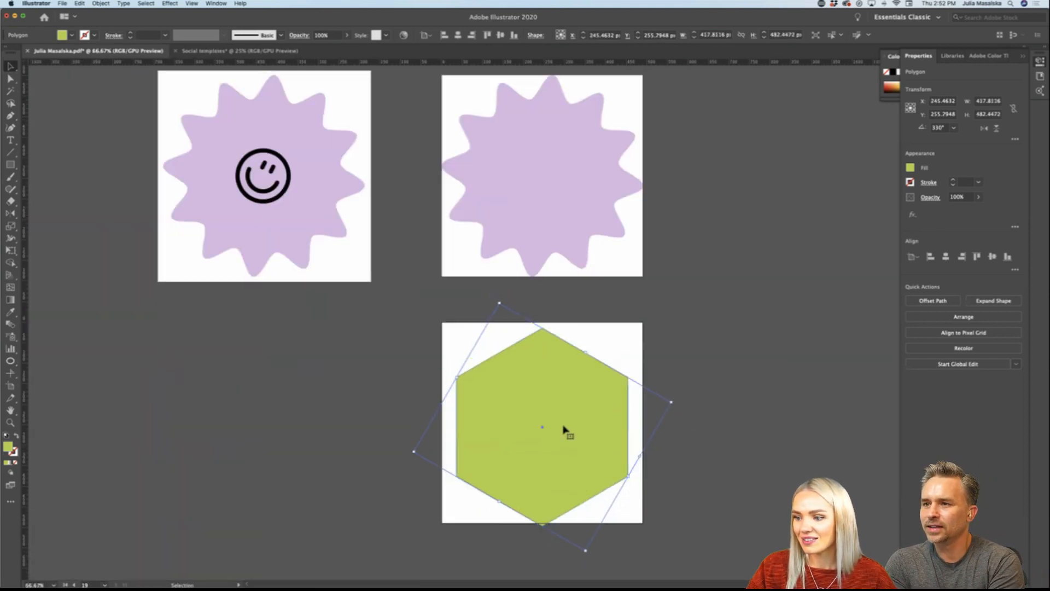
{"action": "left_click_drag", "start_coordinate": [563, 429], "coordinate": [565, 426]}
{"action": "left_click", "coordinate": [728, 449]}
Step: Draw a new landscape artboard beside the hexagon artboard, directly below the smiley starburst artboard
{"action": "scroll", "coordinate": [724, 450], "scroll_direction": "down", "scroll_amount": 3}
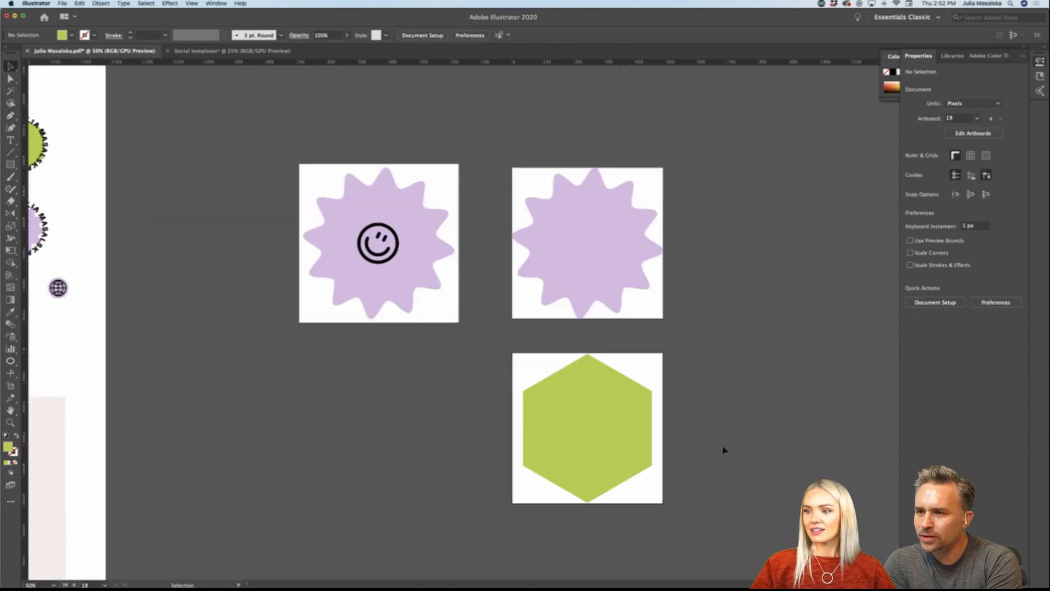
{"action": "scroll", "coordinate": [723, 450], "scroll_direction": "down", "scroll_amount": 2}
{"action": "scroll", "coordinate": [723, 449], "scroll_direction": "right", "scroll_amount": 3}
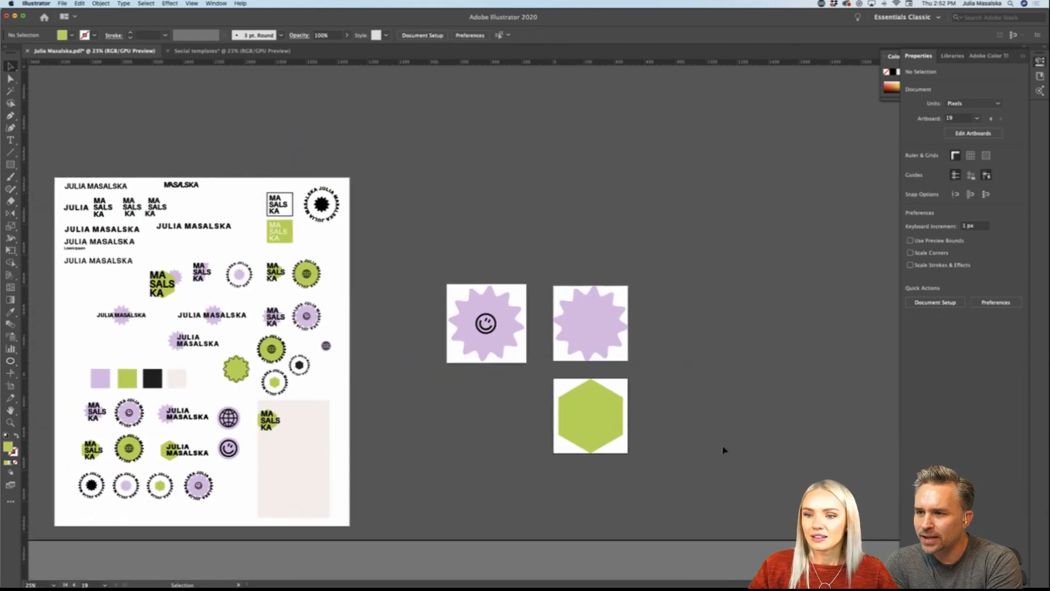
{"action": "scroll", "coordinate": [473, 415], "scroll_direction": "left", "scroll_amount": 2}
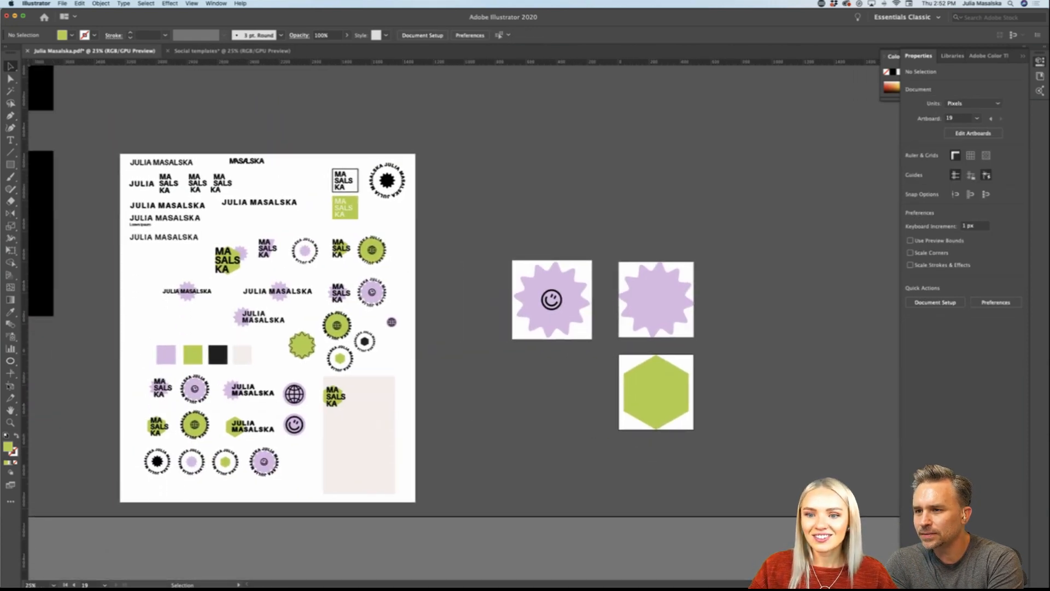
{"action": "left_click", "coordinate": [10, 386]}
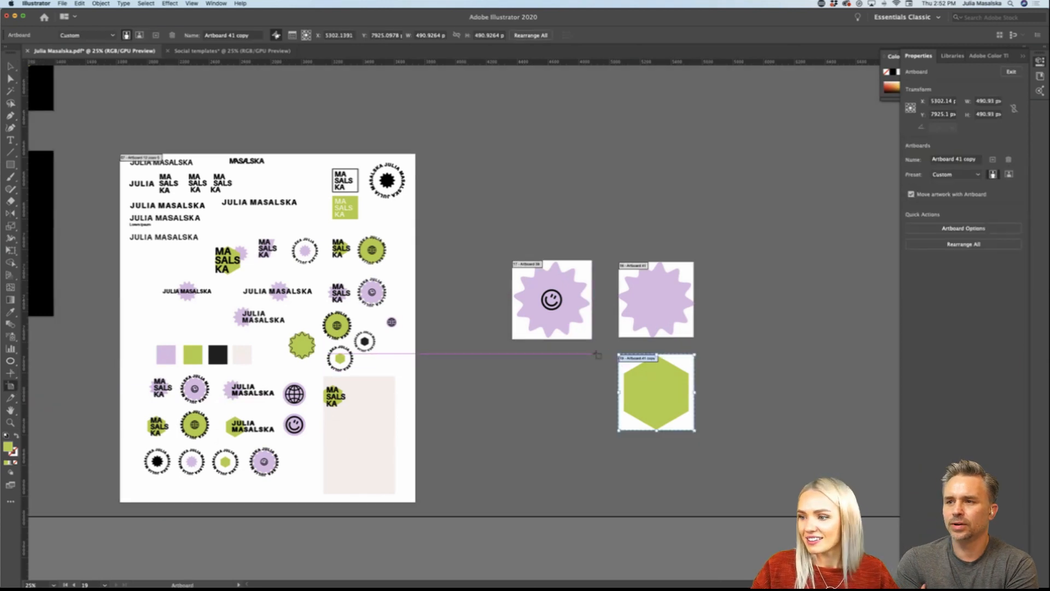
{"action": "left_click_drag", "start_coordinate": [593, 354], "coordinate": [474, 449]}
{"action": "key", "text": "v"}
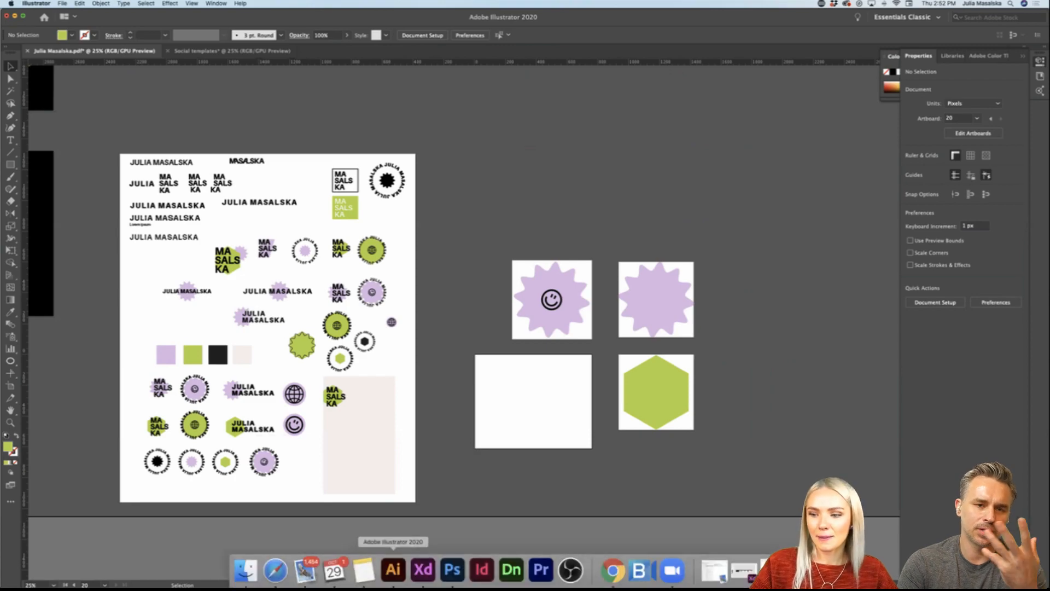
Step: Switch to Adobe XD, preview the Instagram Story – 5 prototype animation, discard the preview recording and close the preview
{"action": "left_click", "coordinate": [429, 580]}
{"action": "scroll", "coordinate": [492, 236], "scroll_direction": "up", "scroll_amount": 5}
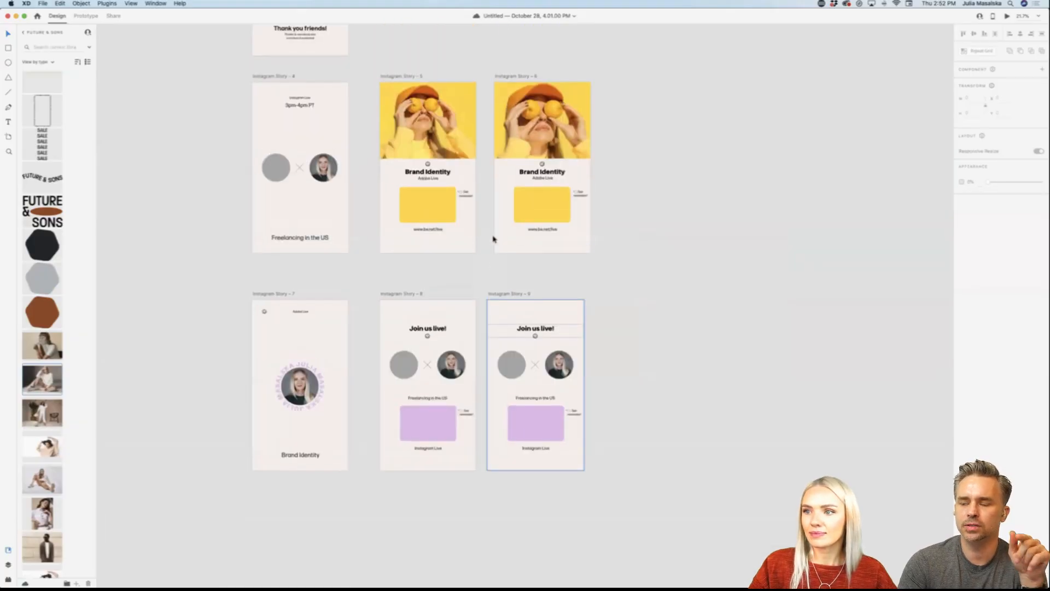
{"action": "scroll", "coordinate": [493, 239], "scroll_direction": "up", "scroll_amount": 5}
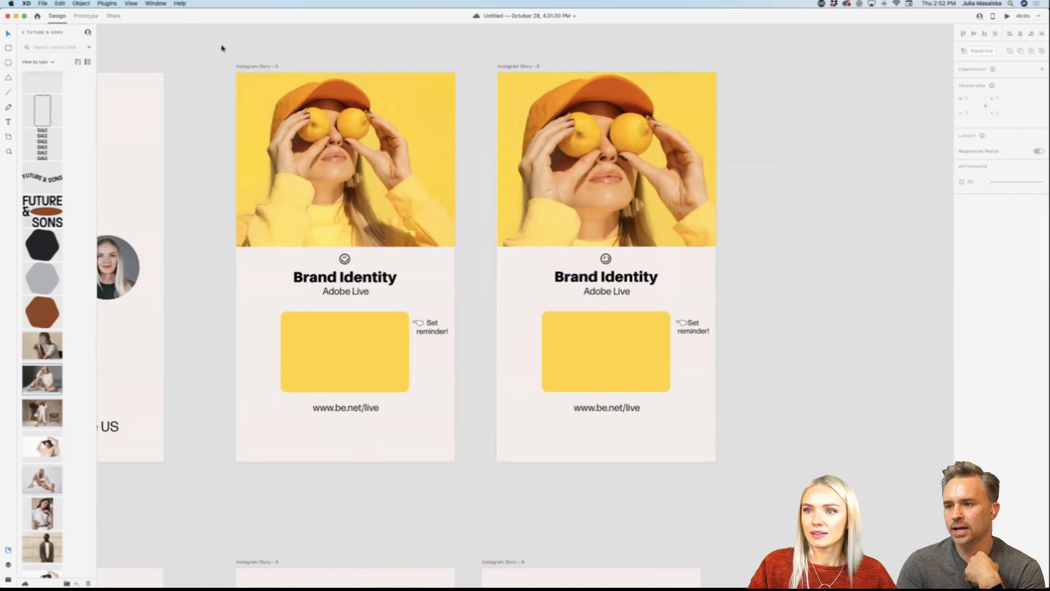
{"action": "left_click", "coordinate": [254, 67]}
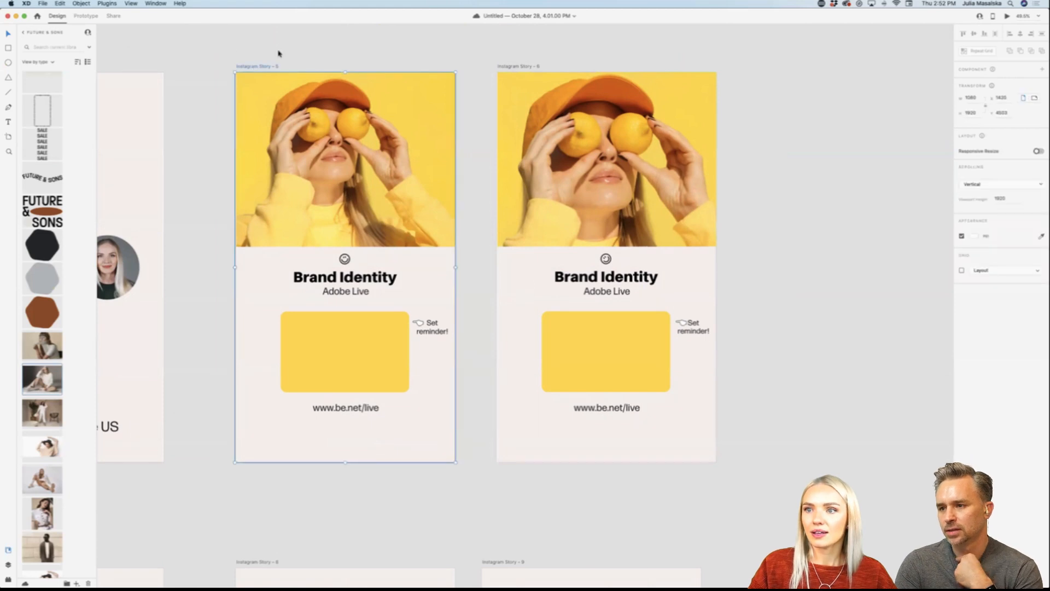
{"action": "left_click", "coordinate": [86, 16]}
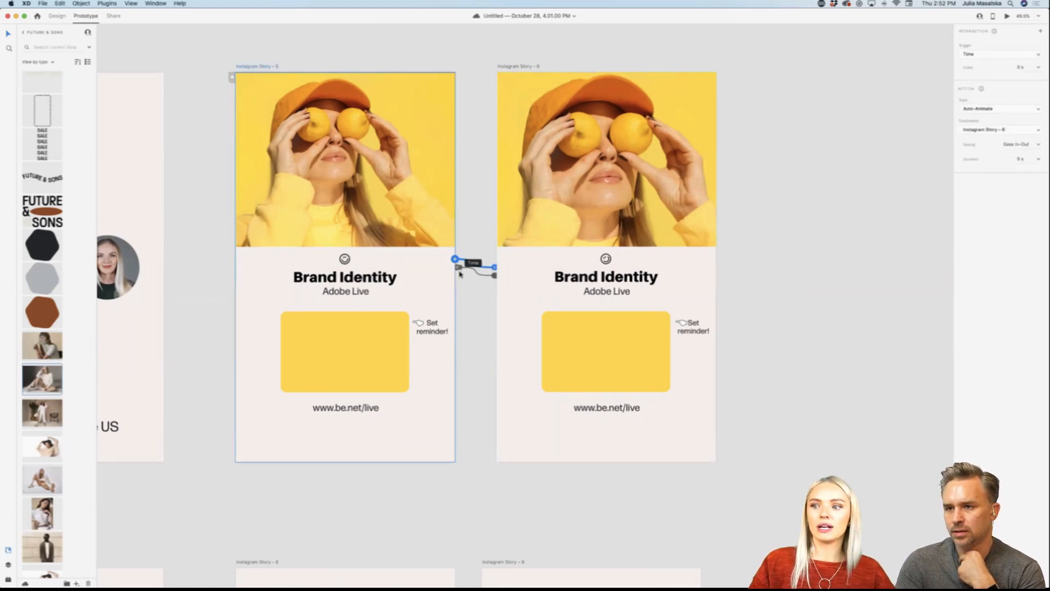
{"action": "left_click", "coordinate": [1007, 17]}
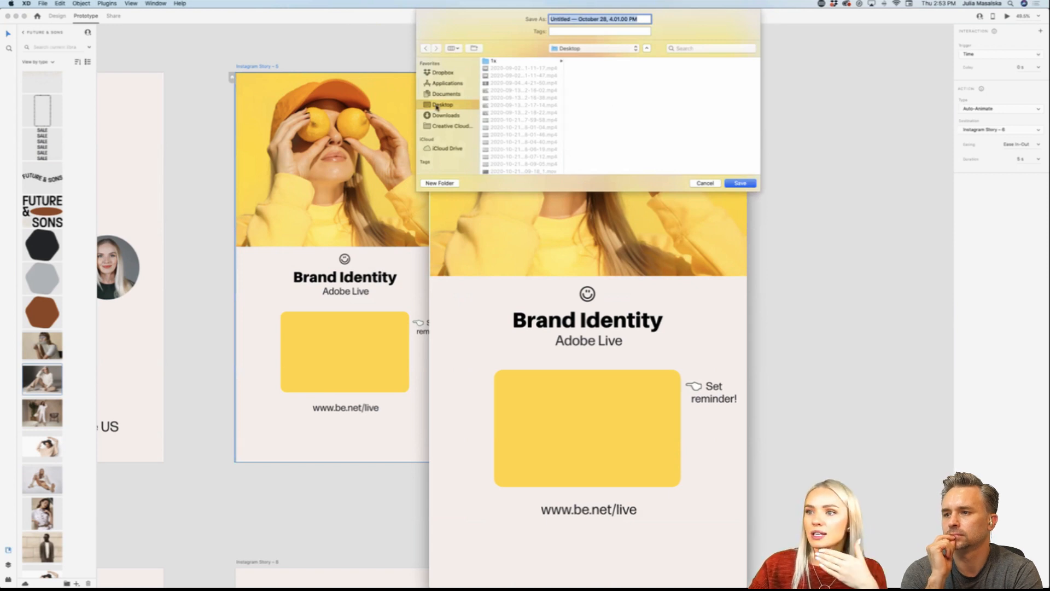
{"action": "left_click", "coordinate": [703, 183]}
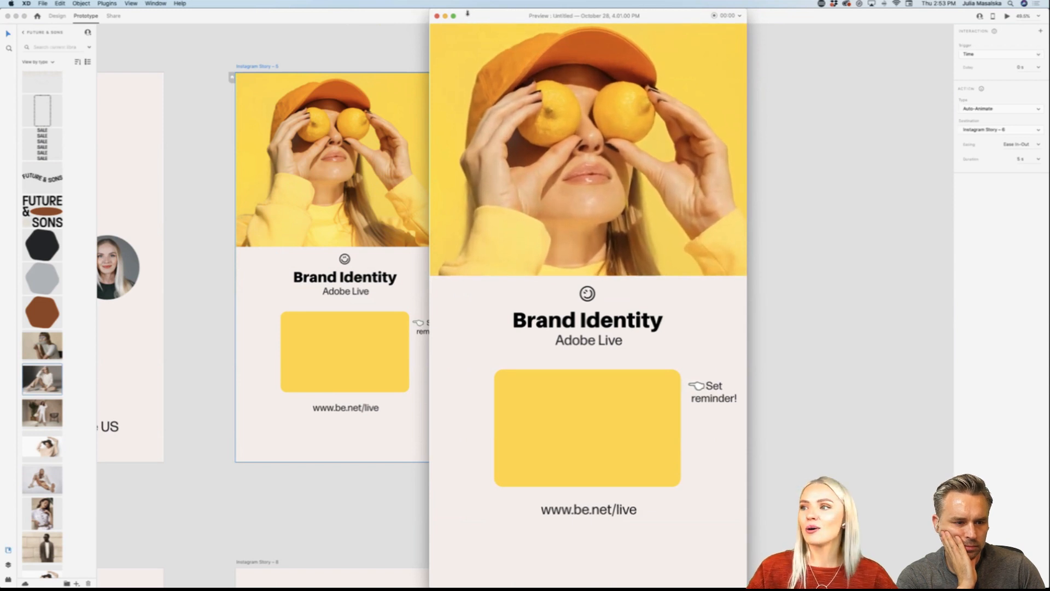
{"action": "key", "text": "super+w"}
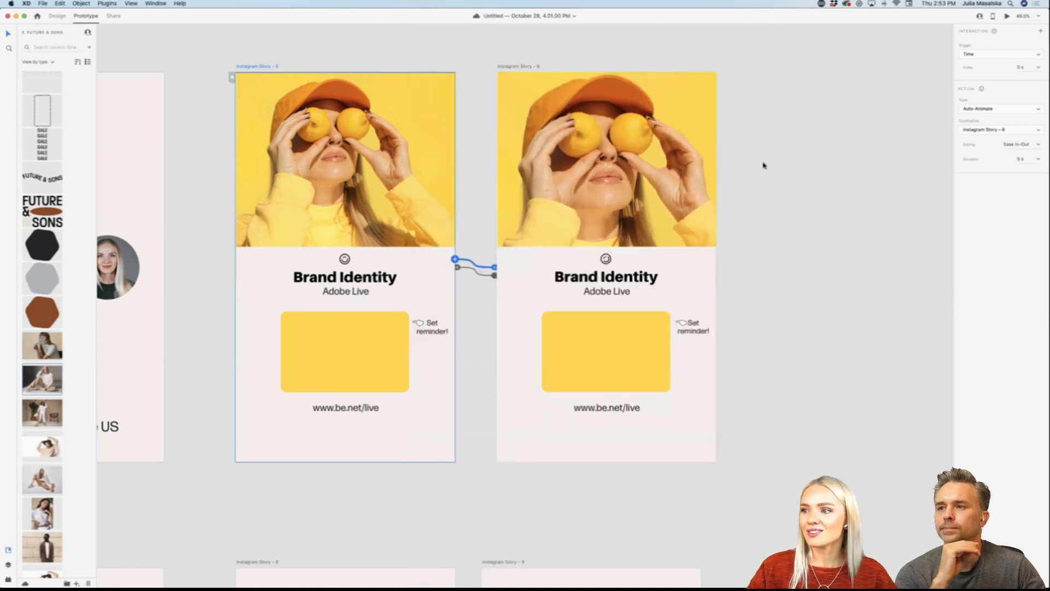
Step: Look over all the Instagram Story artboards to check which brand assets they use
{"action": "left_click", "coordinate": [764, 165]}
{"action": "scroll", "coordinate": [764, 165], "scroll_direction": "down", "scroll_amount": 5}
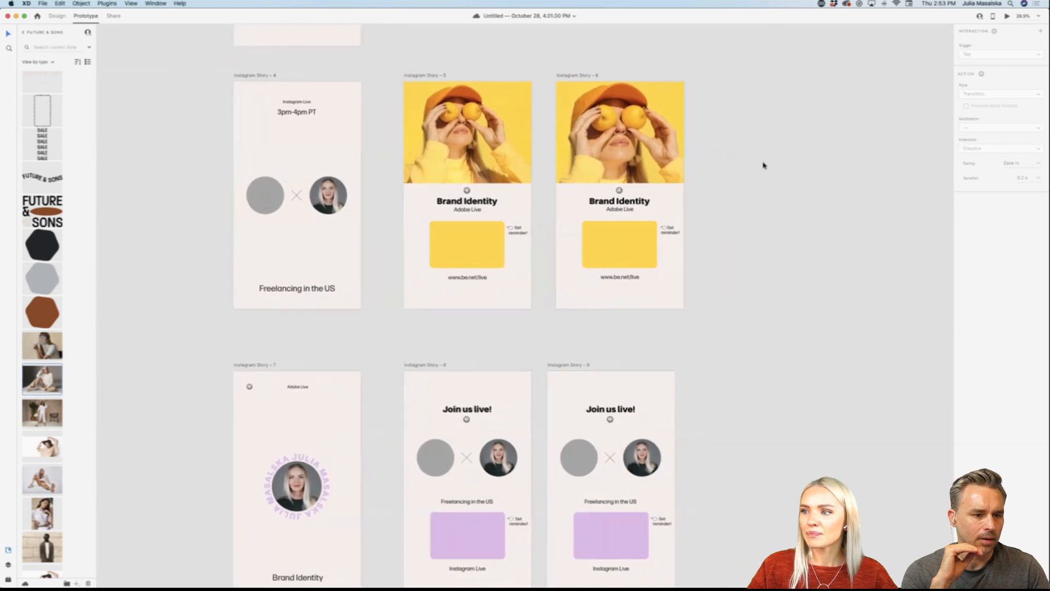
{"action": "scroll", "coordinate": [764, 165], "scroll_direction": "up", "scroll_amount": 1}
{"action": "scroll", "coordinate": [764, 165], "scroll_direction": "down", "scroll_amount": 5}
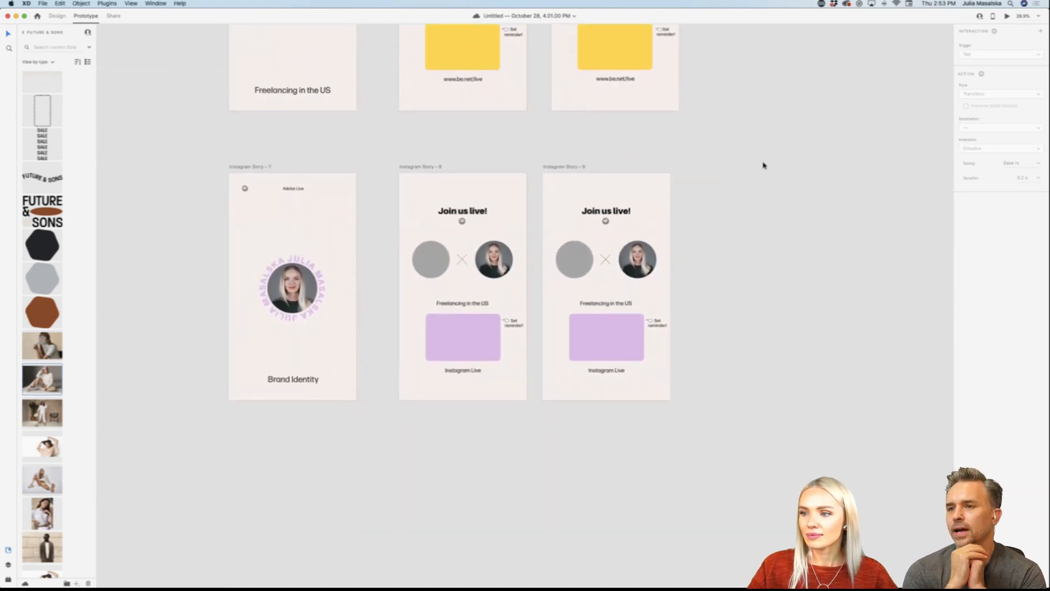
{"action": "scroll", "coordinate": [764, 165], "scroll_direction": "down", "scroll_amount": 3}
{"action": "scroll", "coordinate": [764, 165], "scroll_direction": "up", "scroll_amount": 1}
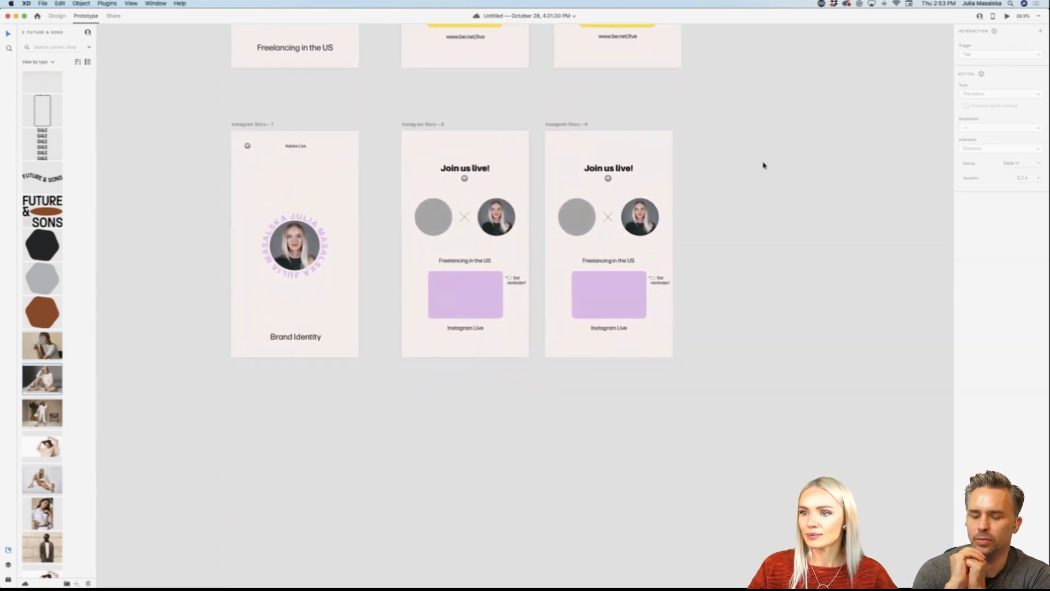
{"action": "scroll", "coordinate": [763, 165], "scroll_direction": "up", "scroll_amount": 10}
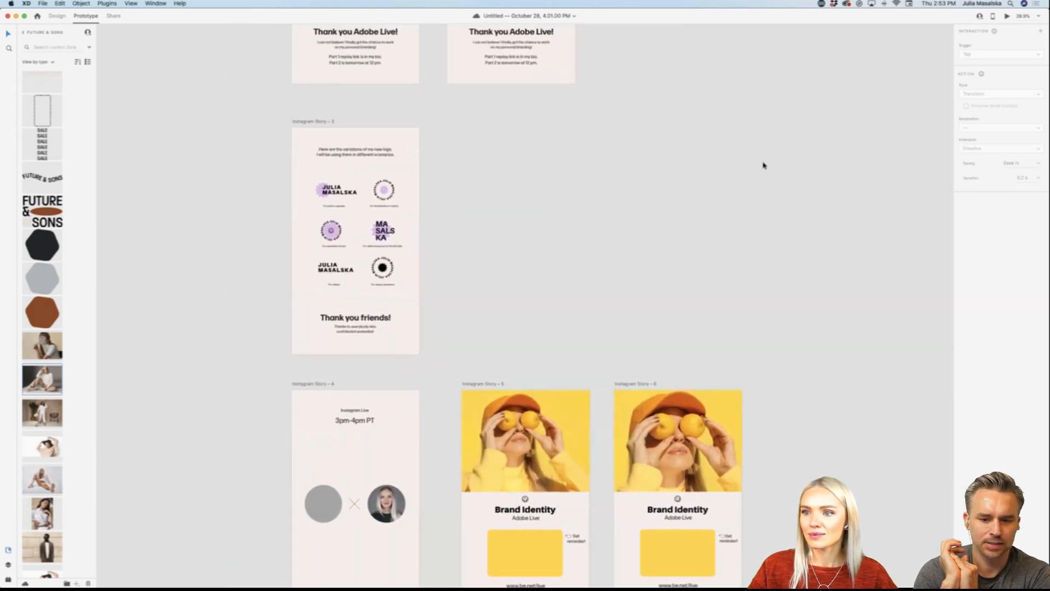
{"action": "scroll", "coordinate": [764, 165], "scroll_direction": "up", "scroll_amount": 5}
{"action": "scroll", "coordinate": [764, 165], "scroll_direction": "right", "scroll_amount": 1}
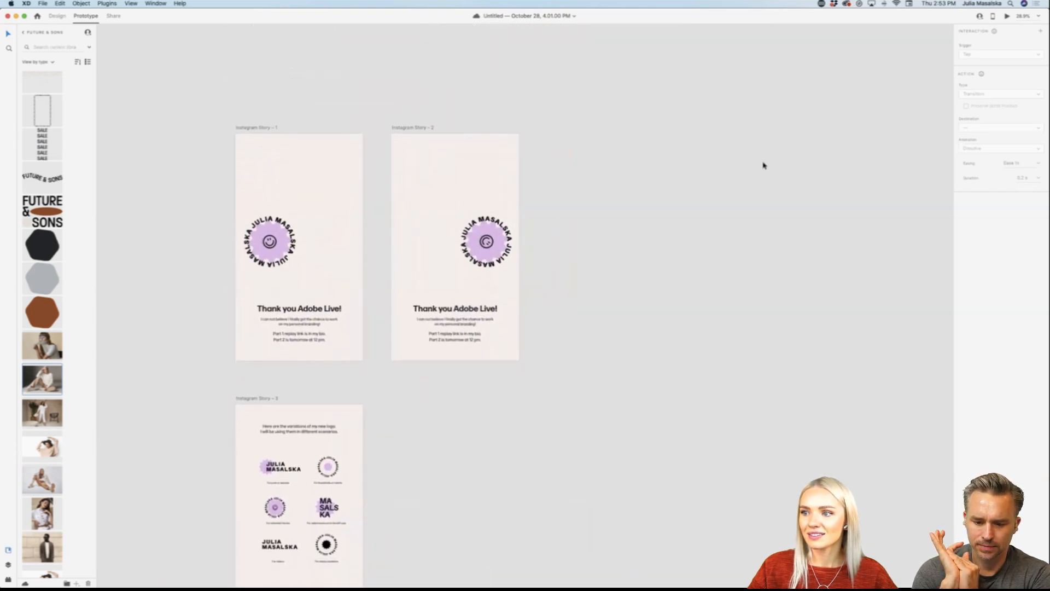
{"action": "scroll", "coordinate": [764, 165], "scroll_direction": "down", "scroll_amount": 10}
{"action": "mouse_move", "coordinate": [511, 568]}
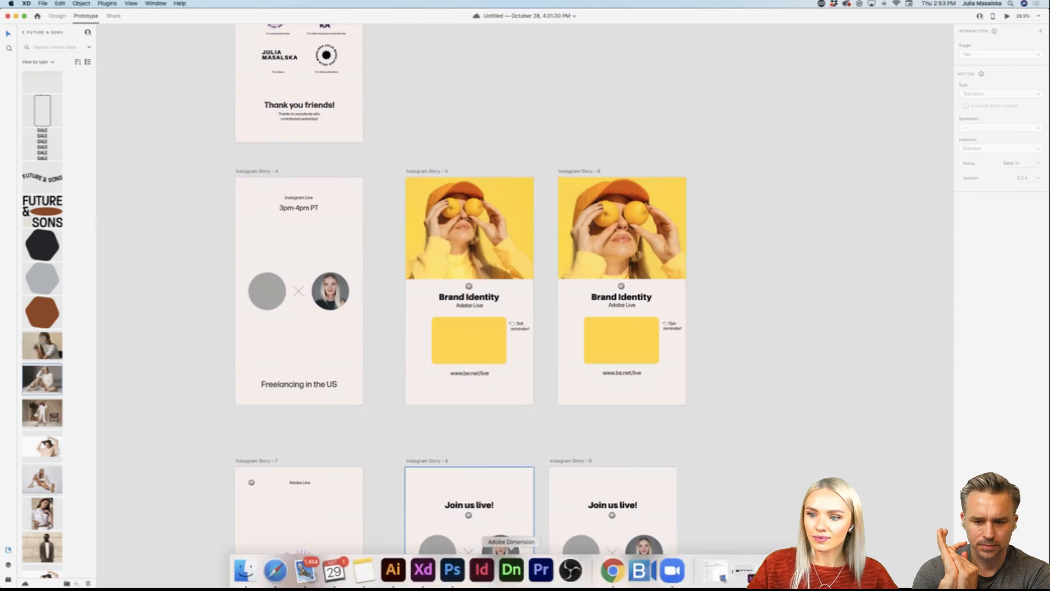
Step: Switch to Illustrator and examine the logo sheet's variations and background shapes beside the asset artboards
{"action": "left_click", "coordinate": [393, 568]}
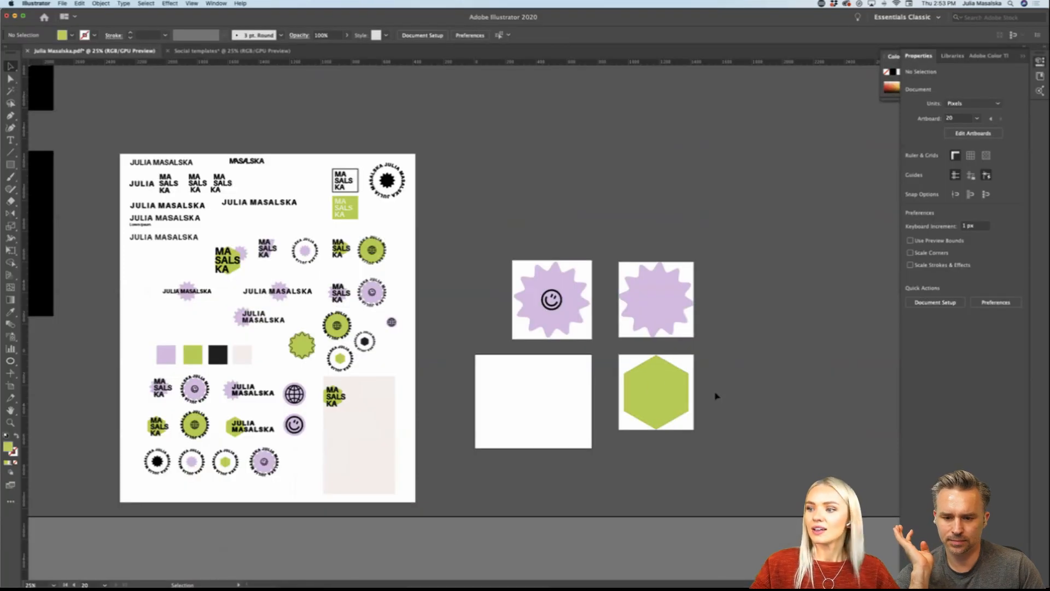
{"action": "key", "text": "super+alt+0"}
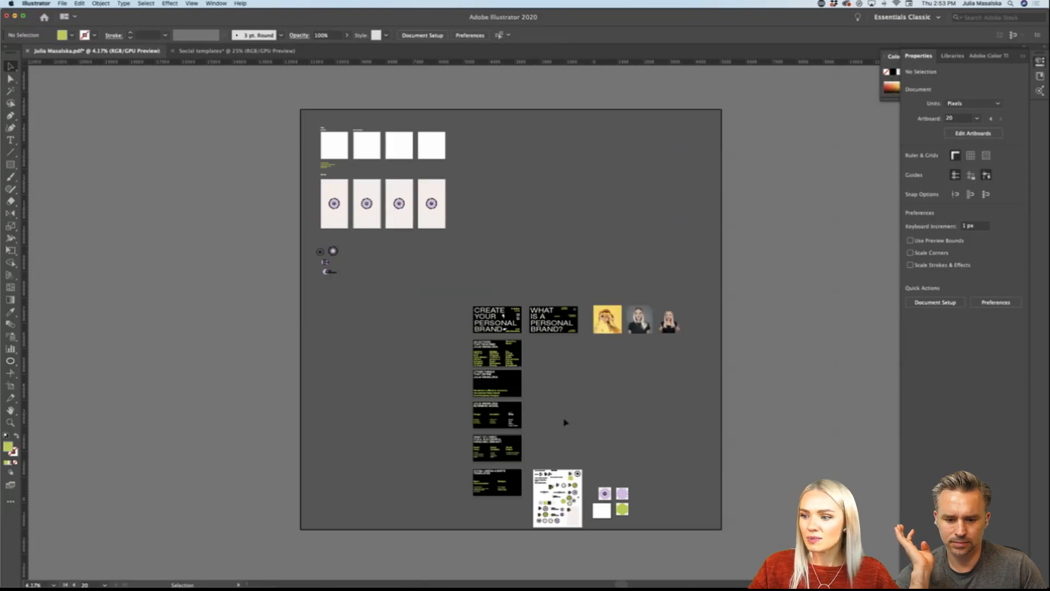
{"action": "scroll", "coordinate": [604, 516], "scroll_direction": "up", "scroll_amount": 10}
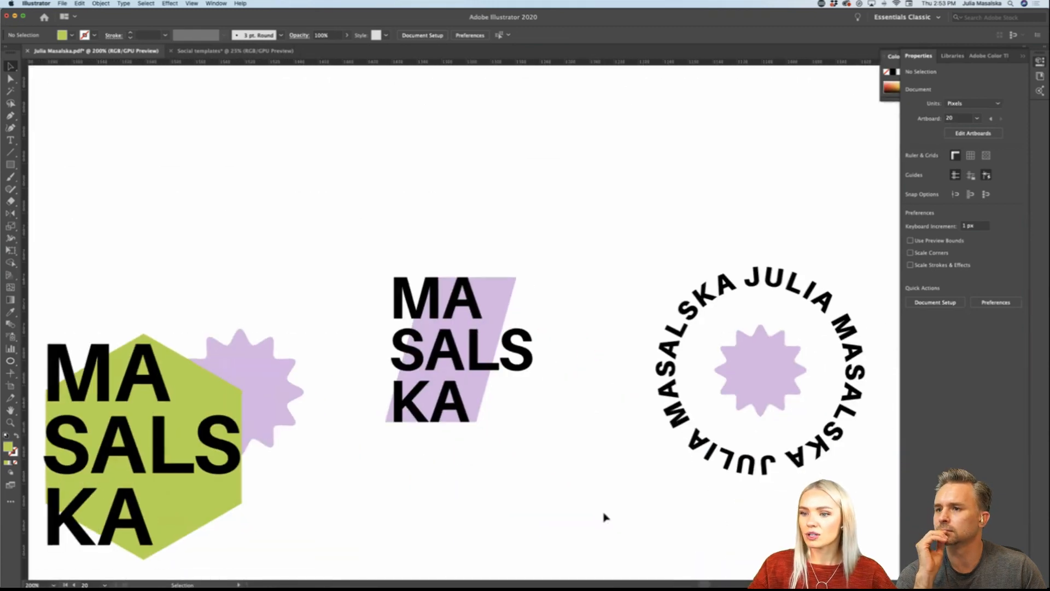
{"action": "scroll", "coordinate": [605, 517], "scroll_direction": "down", "scroll_amount": 6}
{"action": "scroll", "coordinate": [604, 517], "scroll_direction": "right", "scroll_amount": 10}
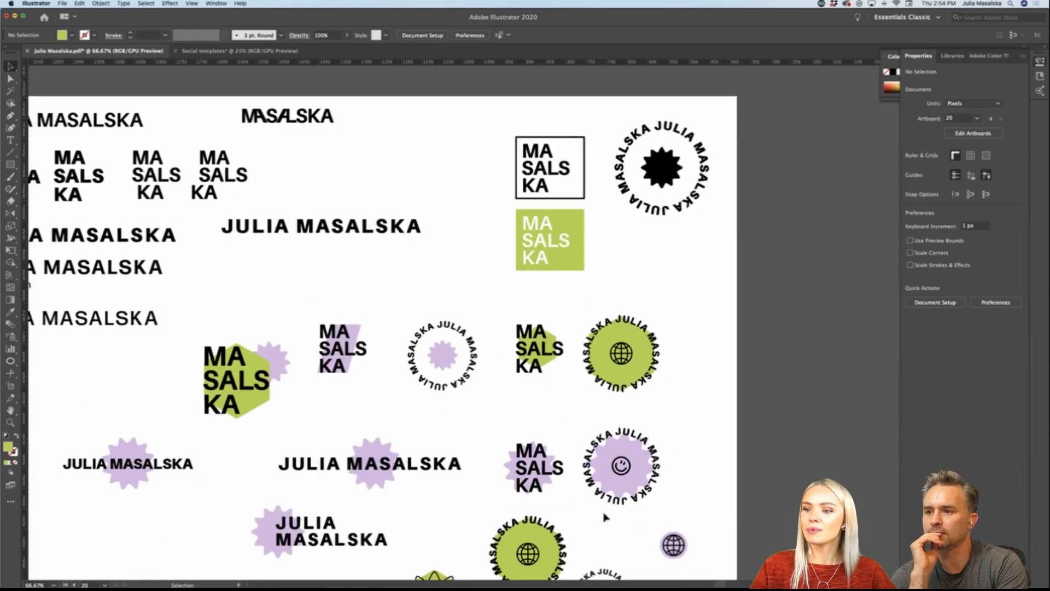
{"action": "scroll", "coordinate": [604, 516], "scroll_direction": "down", "scroll_amount": 6}
{"action": "scroll", "coordinate": [604, 517], "scroll_direction": "right", "scroll_amount": 4}
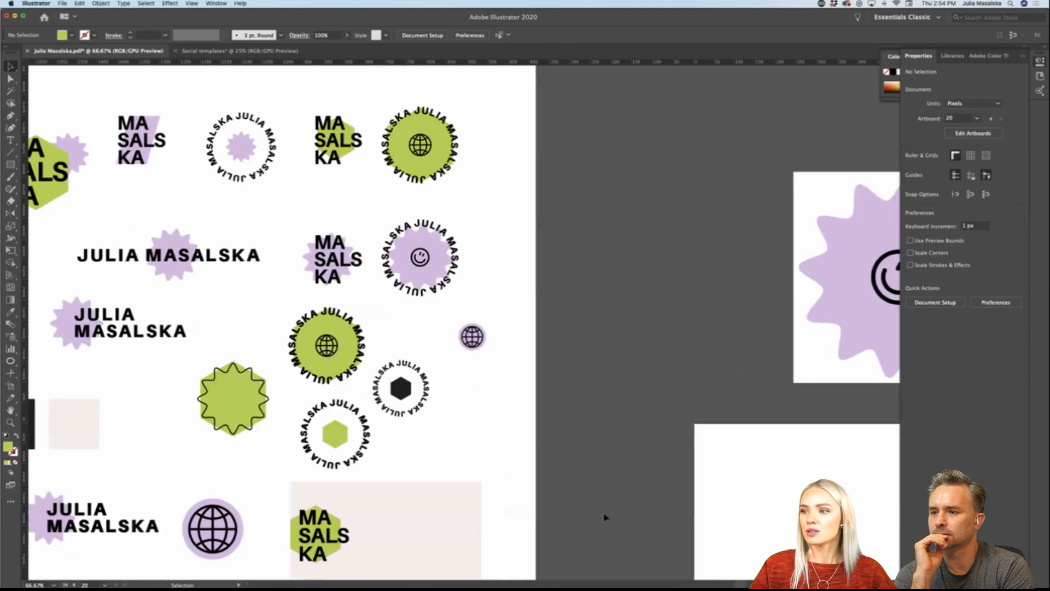
{"action": "scroll", "coordinate": [605, 516], "scroll_direction": "down", "scroll_amount": 5}
{"action": "scroll", "coordinate": [604, 516], "scroll_direction": "right", "scroll_amount": 4}
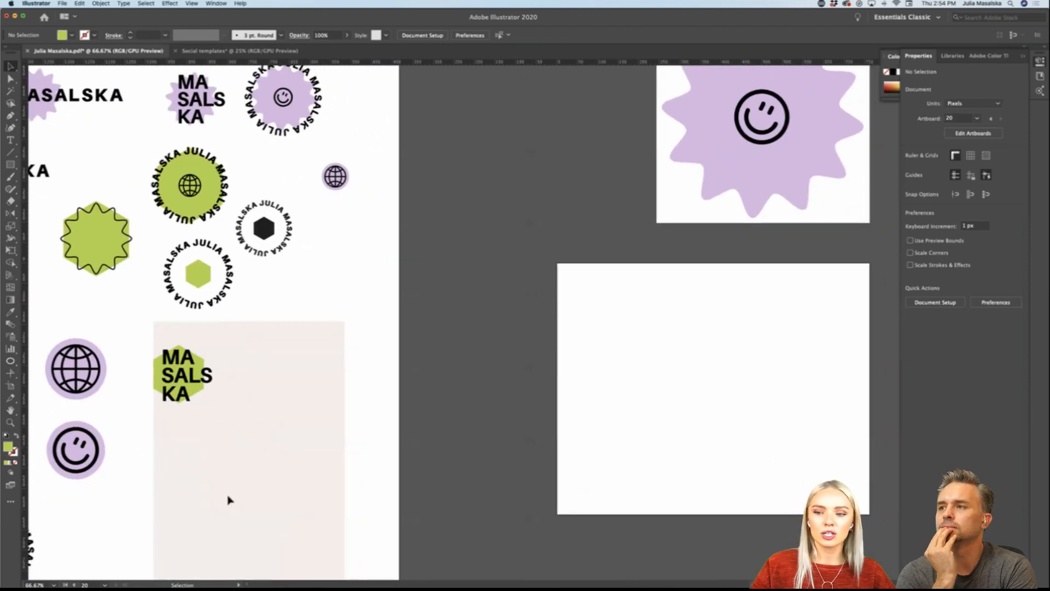
{"action": "scroll", "coordinate": [110, 482], "scroll_direction": "down", "scroll_amount": 1}
{"action": "scroll", "coordinate": [131, 528], "scroll_direction": "left", "scroll_amount": 3}
{"action": "scroll", "coordinate": [131, 528], "scroll_direction": "down", "scroll_amount": 1}
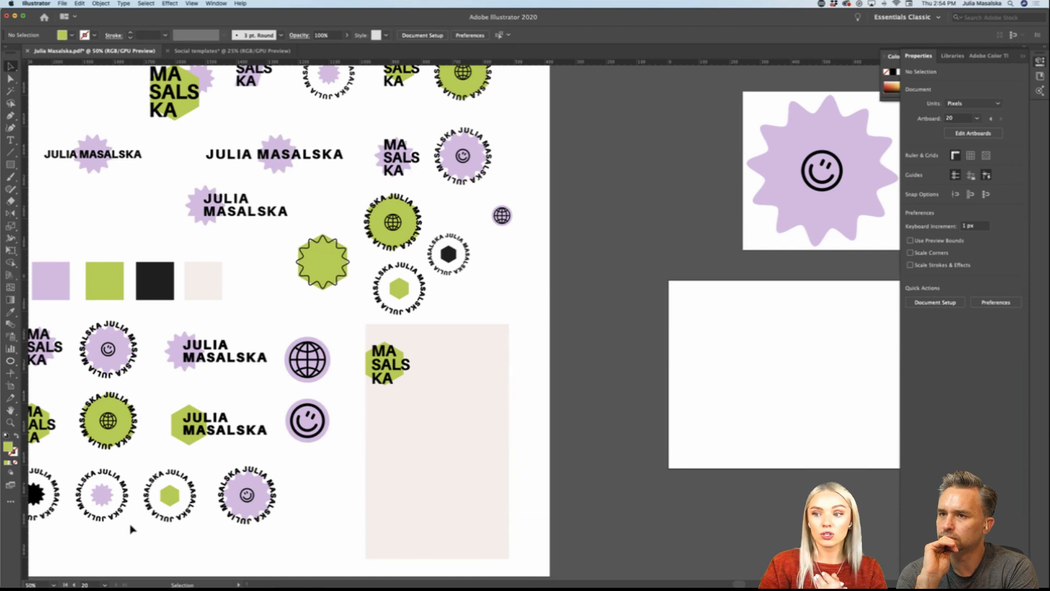
Step: Copy the pale pink rectangle from the logo sheet onto the empty landscape artboard and resize it to about 717 by 572 px
{"action": "scroll", "coordinate": [468, 497], "scroll_direction": "right", "scroll_amount": 4}
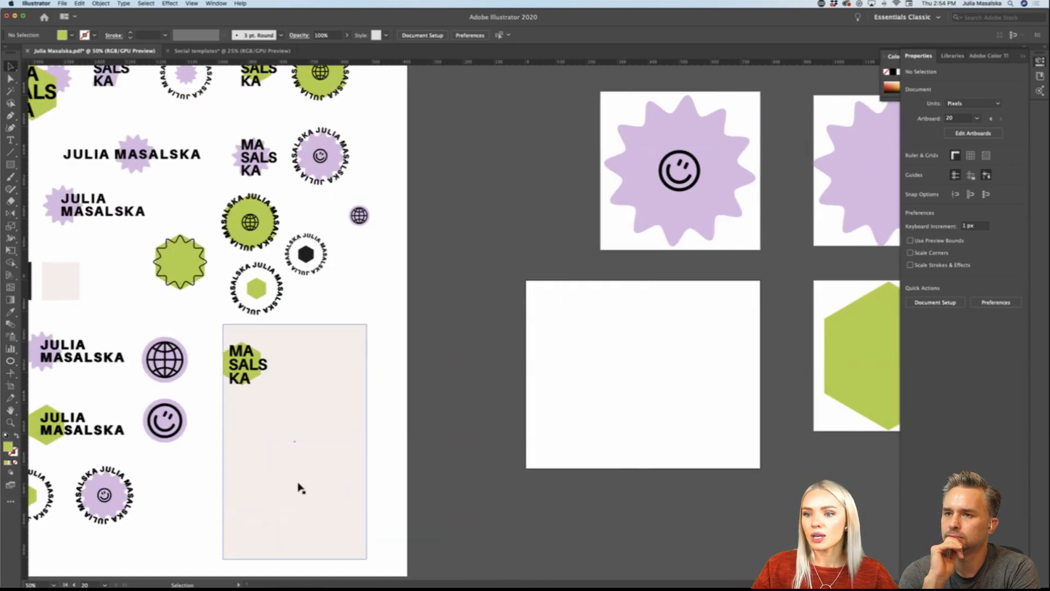
{"action": "left_click_drag", "start_coordinate": [300, 486], "coordinate": [607, 446]}
{"action": "left_click_drag", "start_coordinate": [678, 523], "coordinate": [754, 464]}
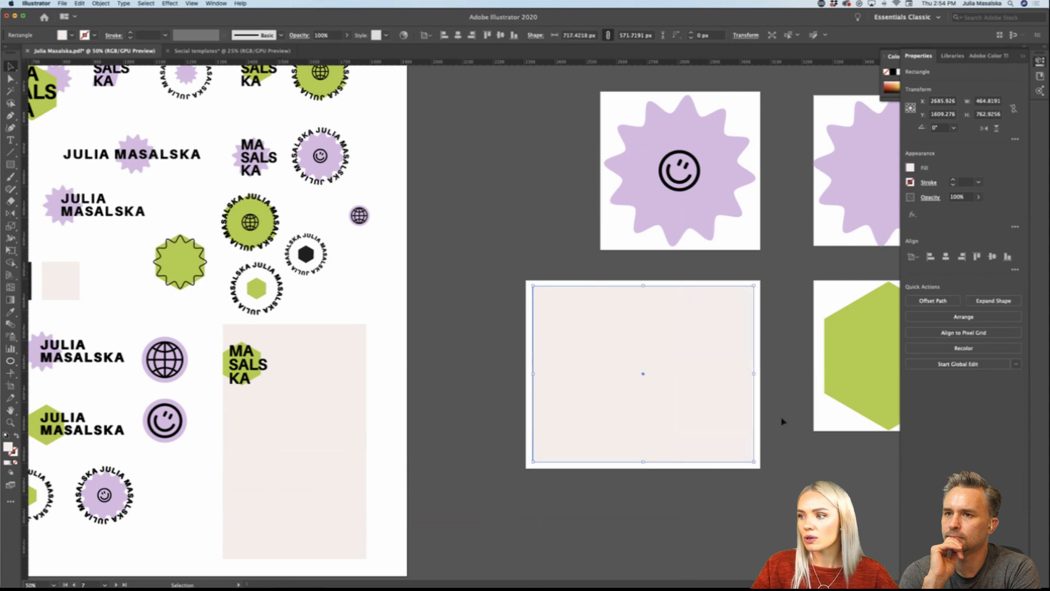
Step: Apply a Zig Zag effect to the pale pink rectangle with 22 px absolute size, 20 ridges per segment and smooth points
{"action": "scroll", "coordinate": [783, 422], "scroll_direction": "up", "scroll_amount": 2}
{"action": "scroll", "coordinate": [783, 421], "scroll_direction": "down", "scroll_amount": 1}
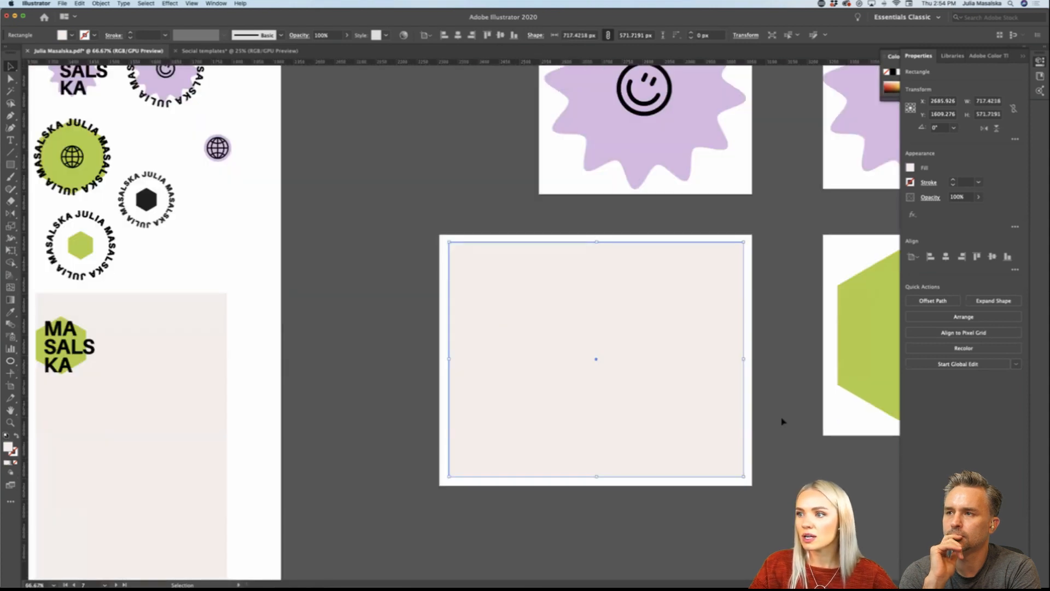
{"action": "scroll", "coordinate": [765, 404], "scroll_direction": "right", "scroll_amount": 2}
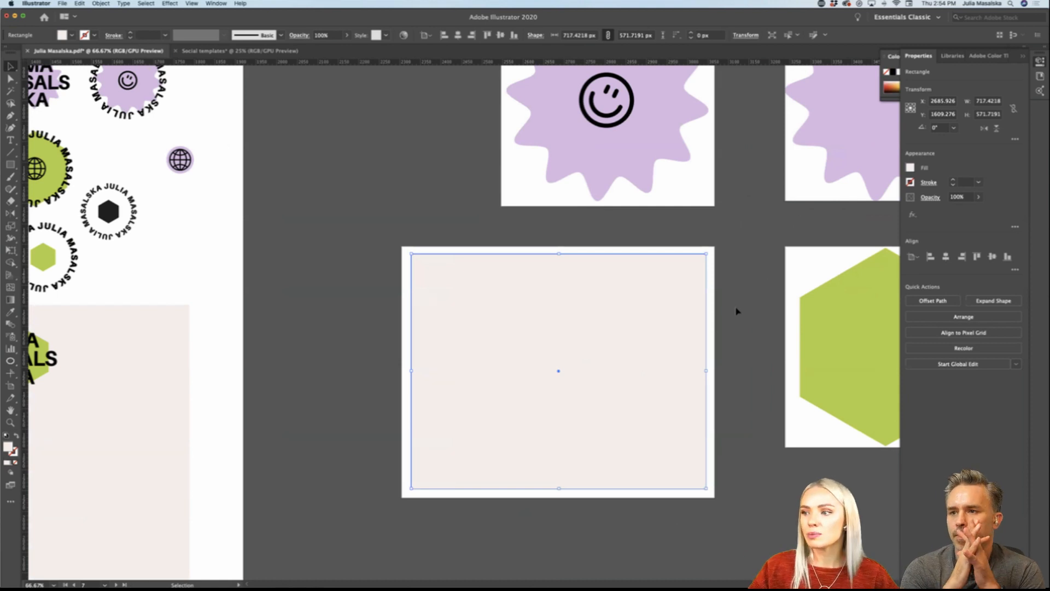
{"action": "left_click", "coordinate": [170, 4]}
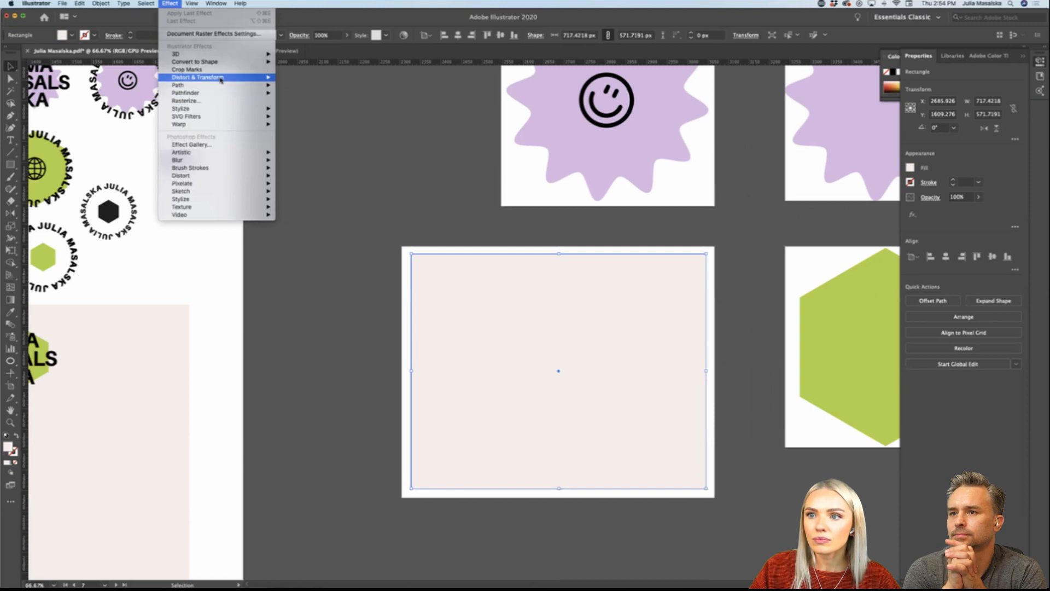
{"action": "left_click", "coordinate": [298, 125]}
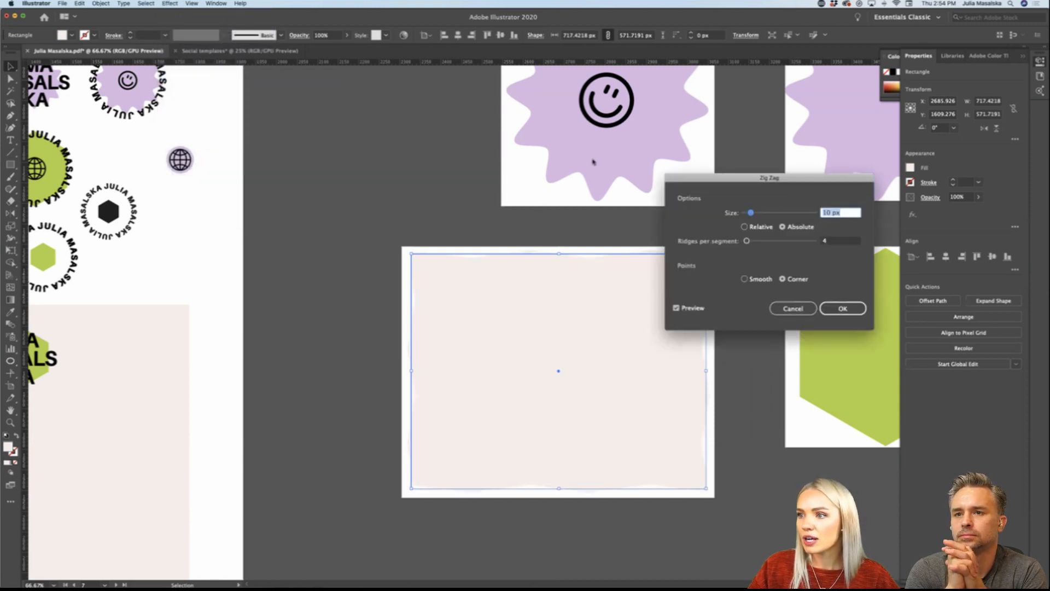
{"action": "left_click", "coordinate": [752, 214]}
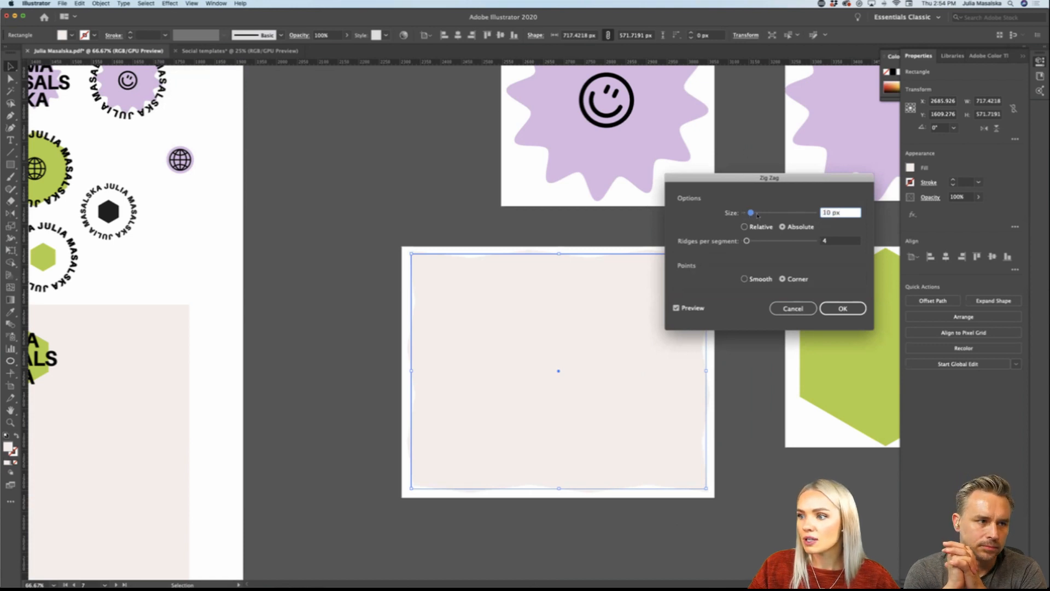
{"action": "left_click_drag", "start_coordinate": [756, 214], "coordinate": [755, 241]}
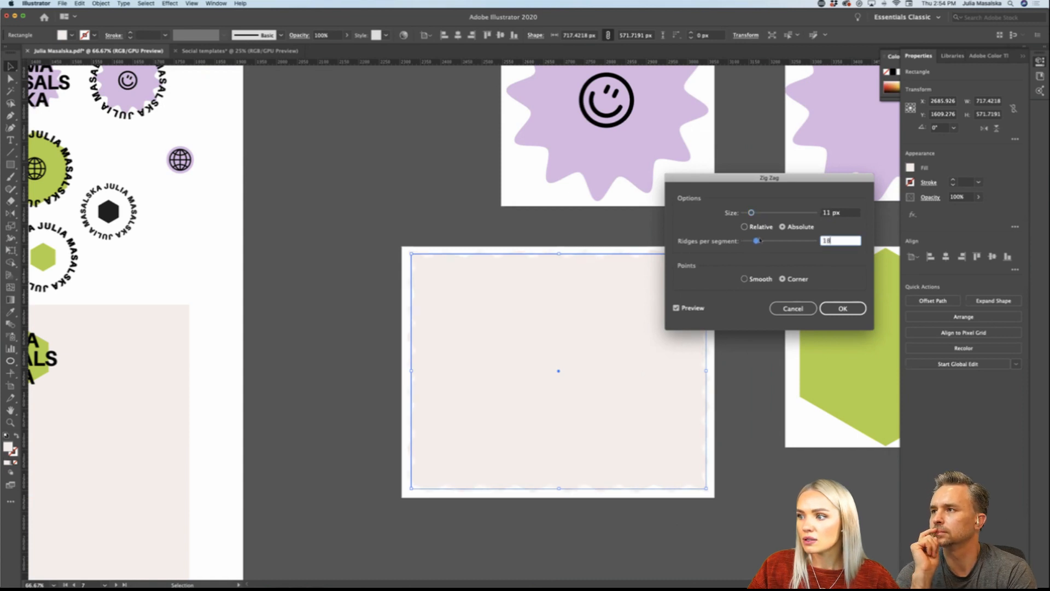
{"action": "left_click", "coordinate": [745, 278]}
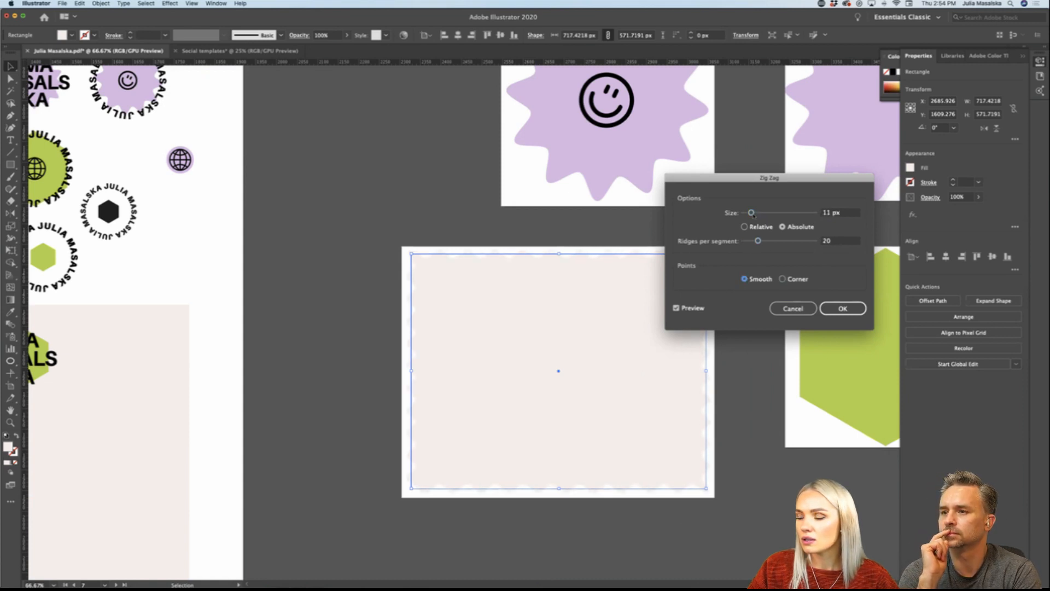
{"action": "mouse_move", "coordinate": [751, 214]}
{"action": "left_mouse_down"}
{"action": "mouse_move", "coordinate": [773, 215]}
{"action": "mouse_move", "coordinate": [761, 214]}
{"action": "left_mouse_up"}
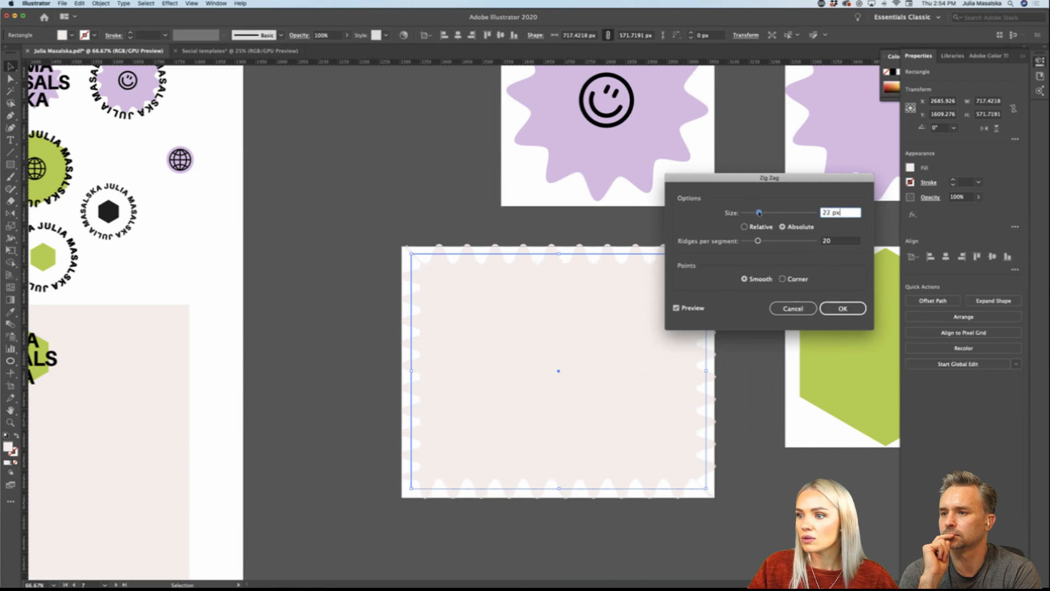
{"action": "left_click", "coordinate": [840, 310]}
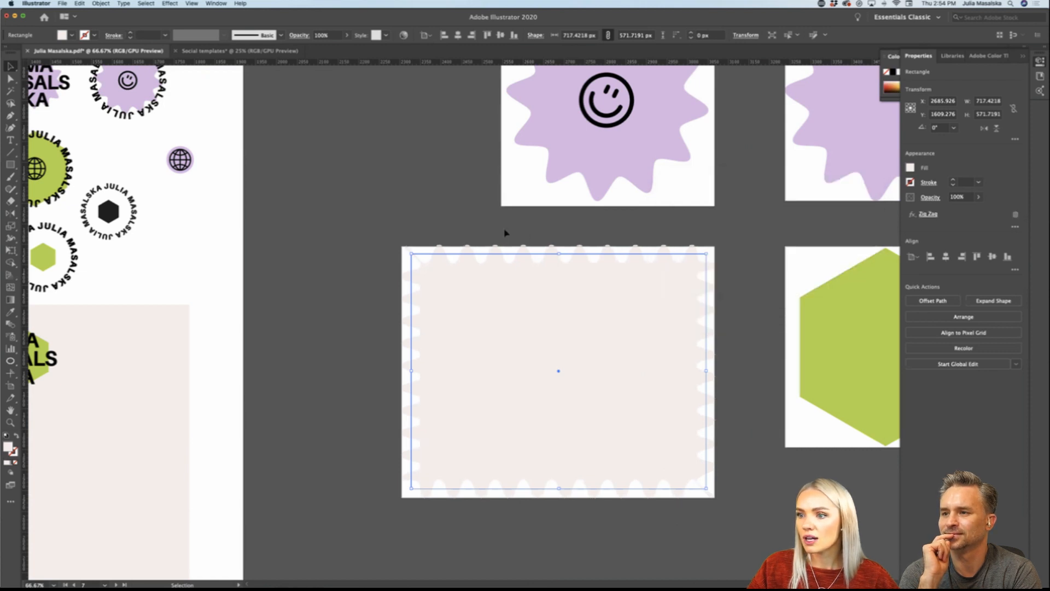
Step: Recolor the zigzag-edged rectangle with the lilac fill sampled from the starburst above it
{"action": "key", "text": "i"}
{"action": "left_click", "coordinate": [559, 165]}
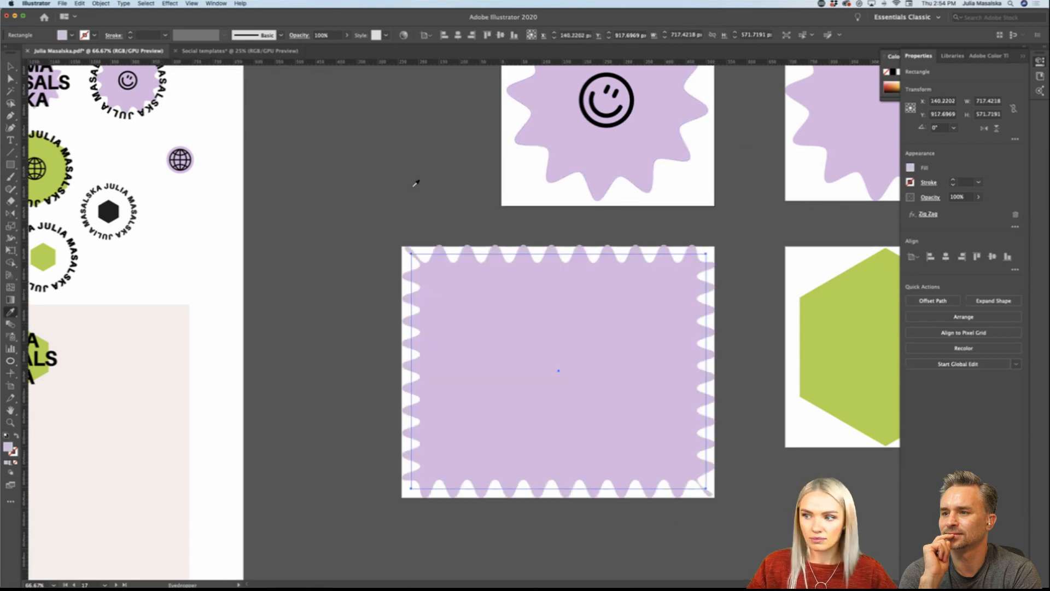
{"action": "key", "text": "v"}
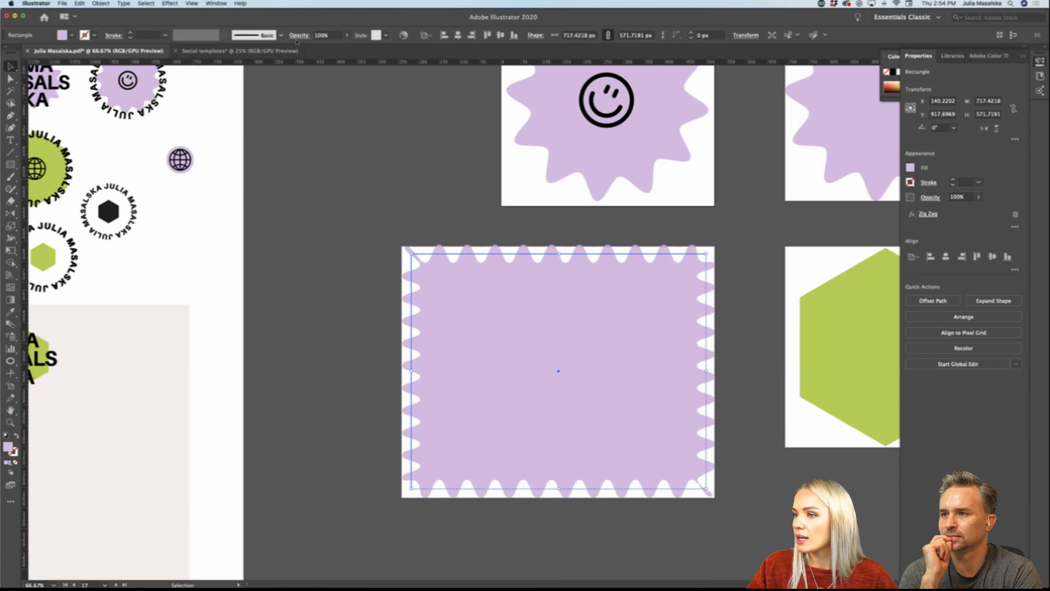
{"action": "left_click", "coordinate": [176, 4]}
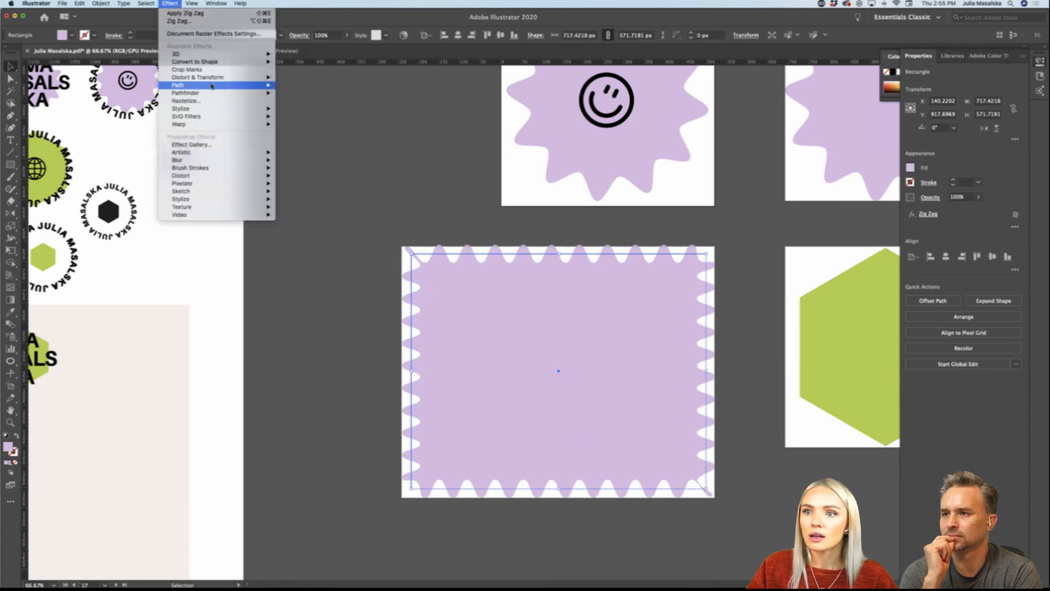
{"action": "mouse_move", "coordinate": [246, 77]}
{"action": "left_click", "coordinate": [294, 124]}
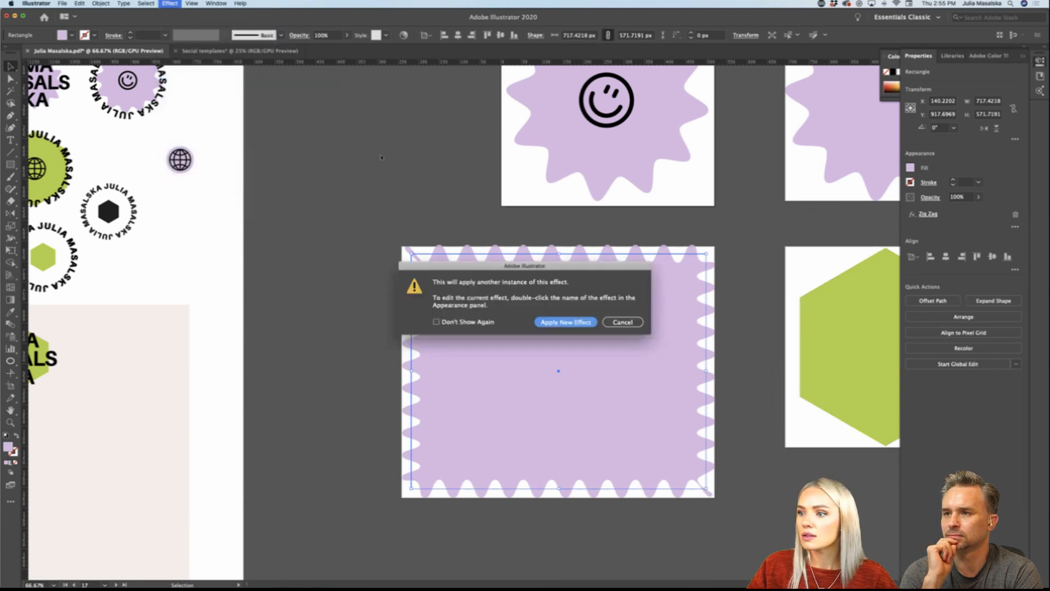
{"action": "left_click", "coordinate": [610, 323]}
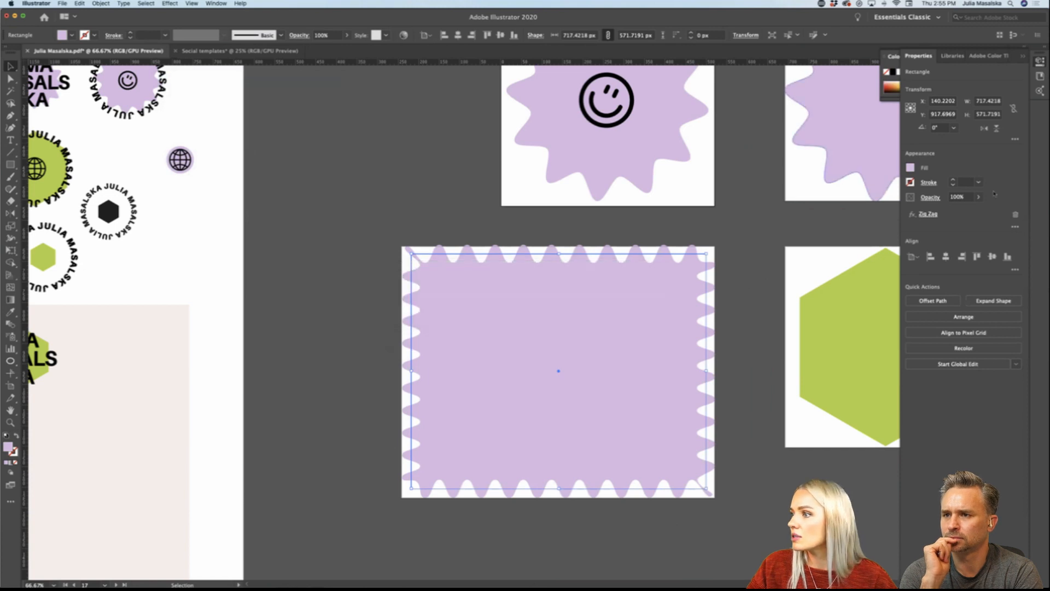
Step: Edit the lilac rectangle's existing Zig Zag effect to 17 ridges per segment and a size of 15 px
{"action": "left_click", "coordinate": [932, 216]}
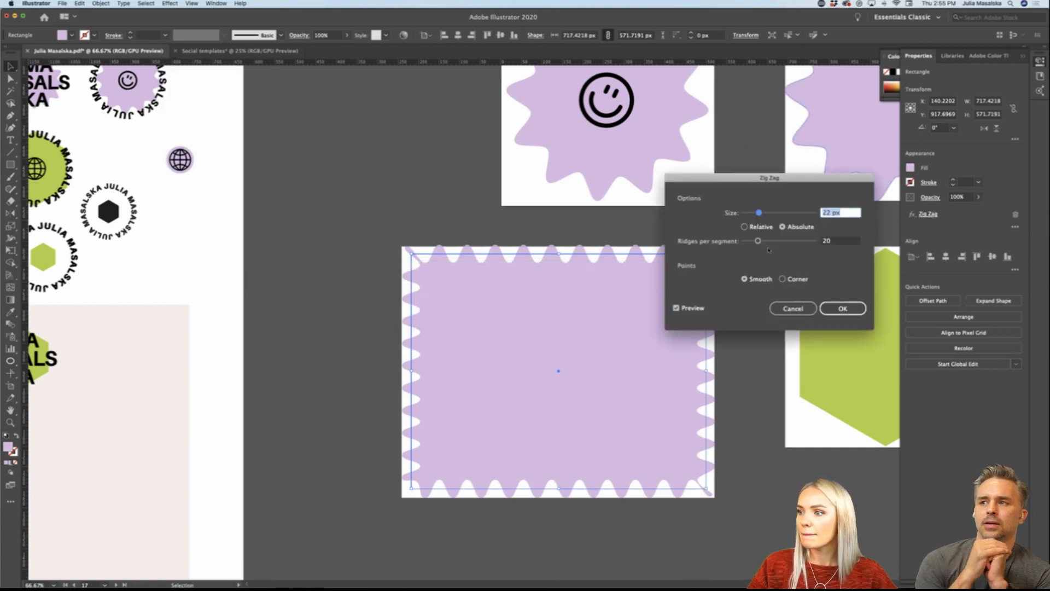
{"action": "key", "text": "Tab"}
{"action": "type", "text": "22"}
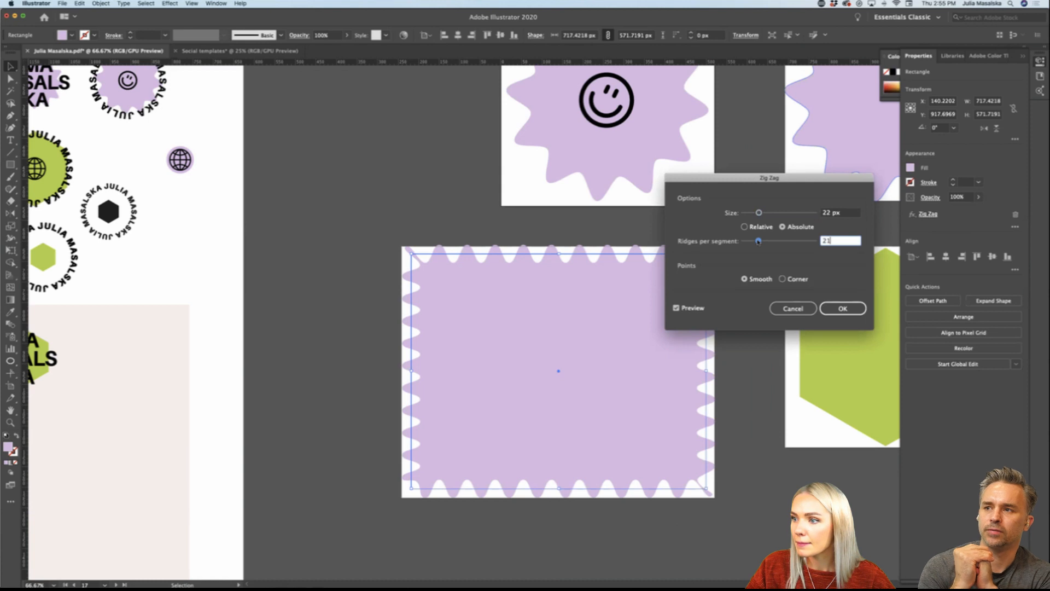
{"action": "left_click_drag", "start_coordinate": [759, 242], "coordinate": [755, 242]}
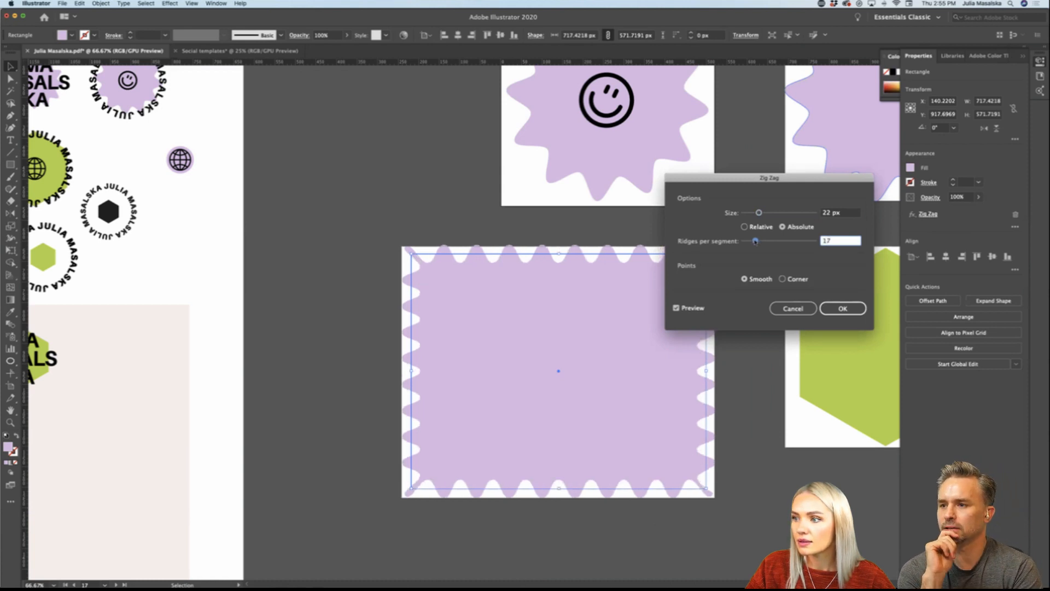
{"action": "left_click_drag", "start_coordinate": [768, 179], "coordinate": [833, 199]}
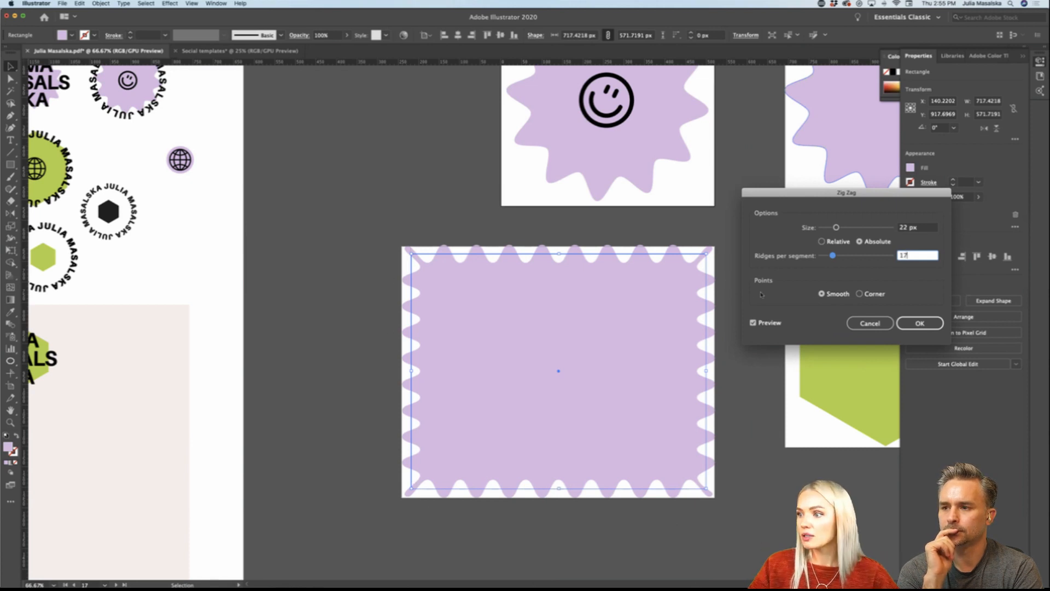
{"action": "left_click_drag", "start_coordinate": [836, 228], "coordinate": [831, 228]}
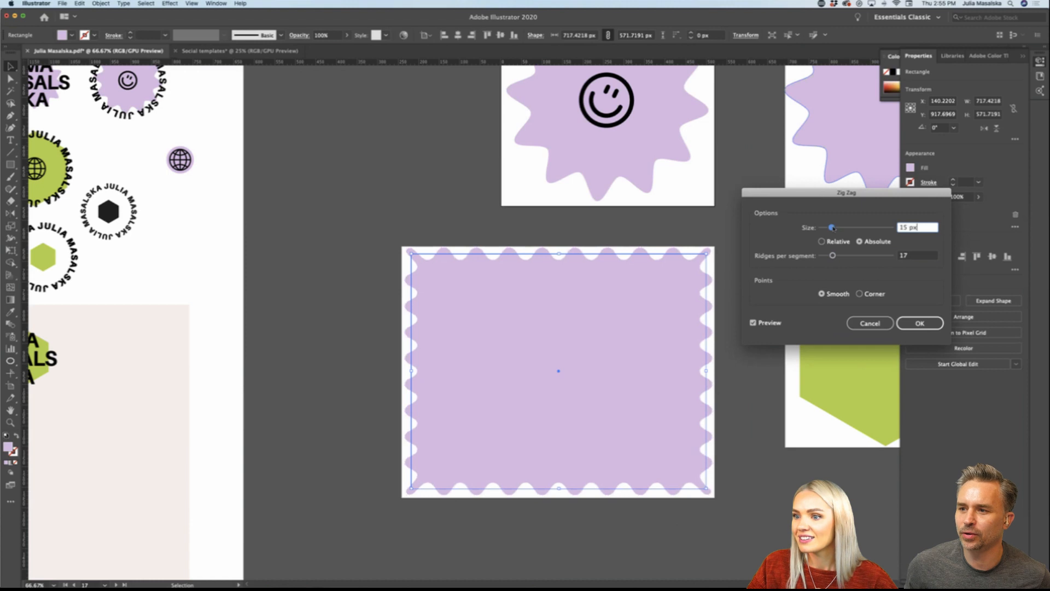
{"action": "left_click", "coordinate": [919, 324]}
{"action": "left_click", "coordinate": [335, 330]}
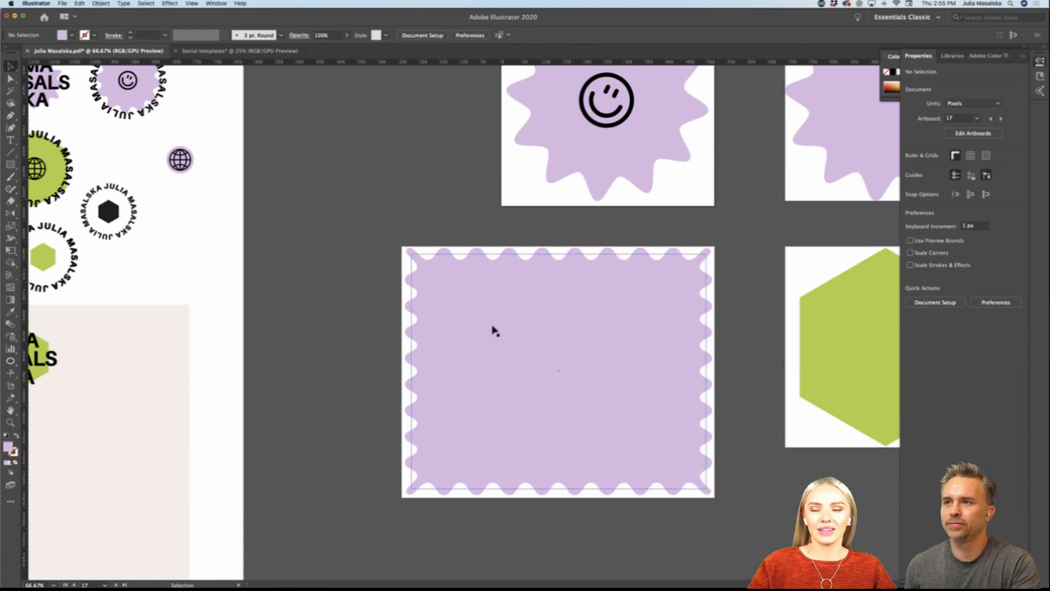
Step: Expand the appearance of the lilac zigzag rectangle so its wavy edge becomes a real path
{"action": "left_click", "coordinate": [627, 324]}
{"action": "scroll", "coordinate": [734, 295], "scroll_direction": "down", "scroll_amount": 1}
{"action": "scroll", "coordinate": [735, 296], "scroll_direction": "down", "scroll_amount": 3}
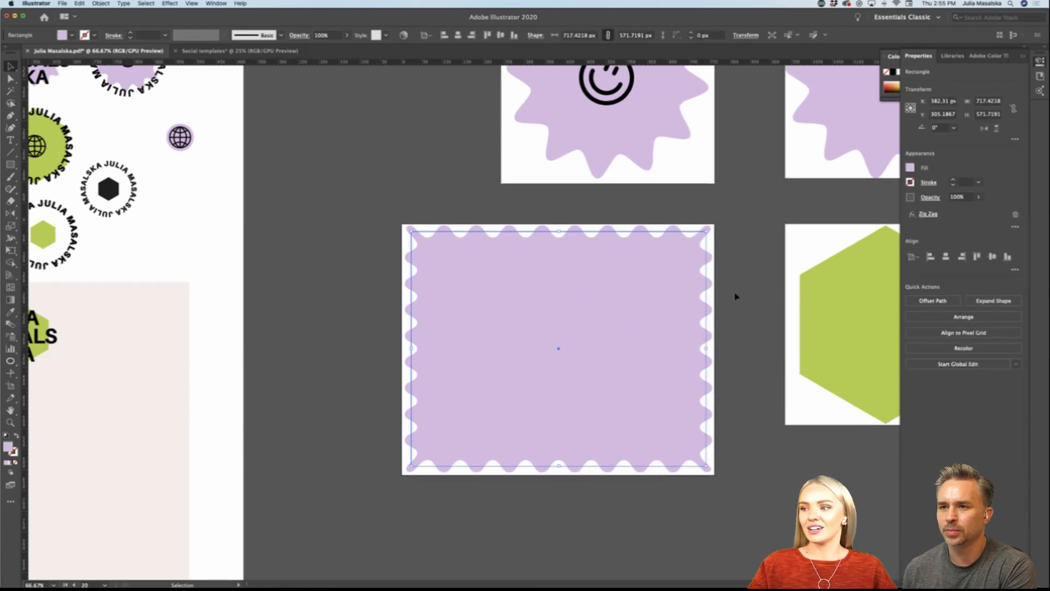
{"action": "scroll", "coordinate": [734, 296], "scroll_direction": "right", "scroll_amount": 2}
{"action": "scroll", "coordinate": [734, 296], "scroll_direction": "up", "scroll_amount": 2}
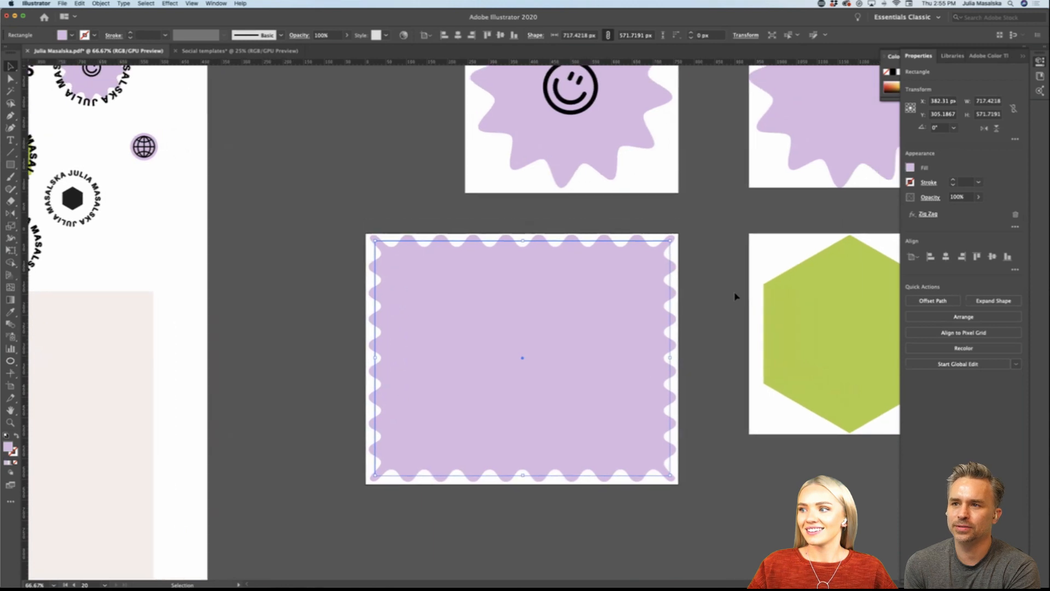
{"action": "scroll", "coordinate": [734, 296], "scroll_direction": "down", "scroll_amount": 1}
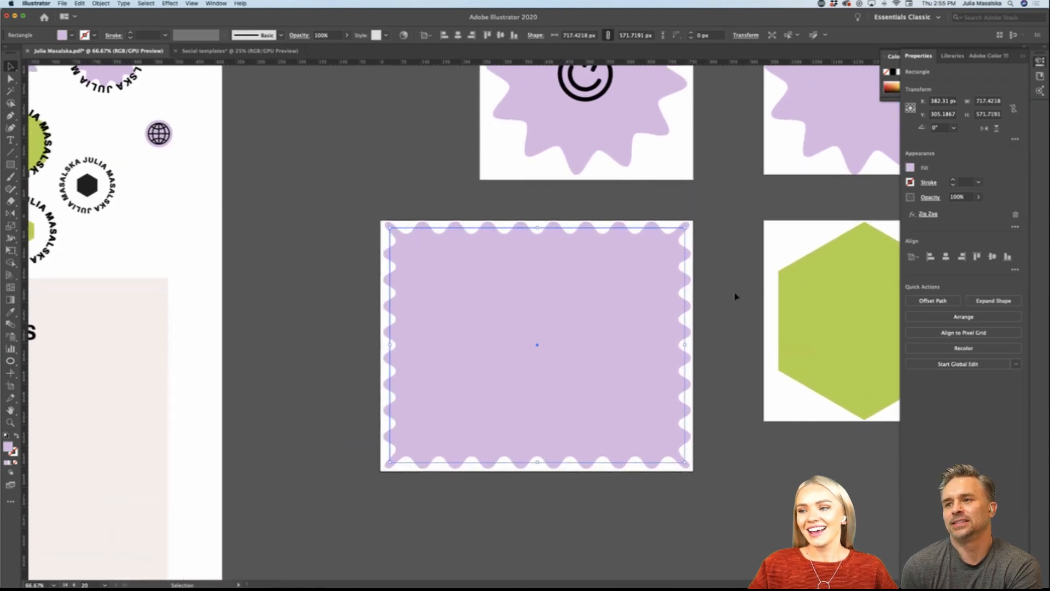
{"action": "scroll", "coordinate": [734, 296], "scroll_direction": "left", "scroll_amount": 2}
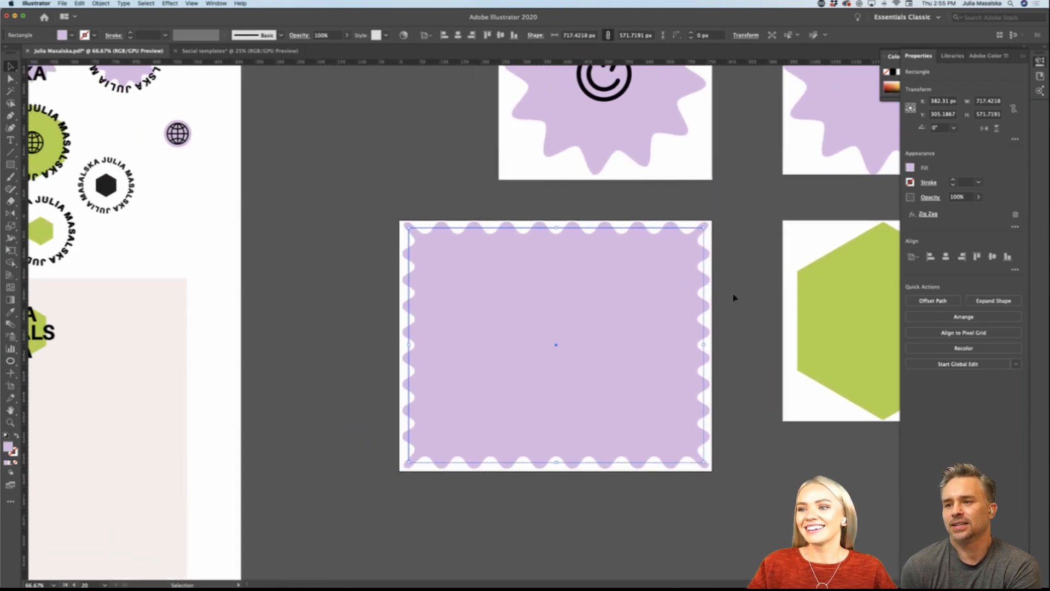
{"action": "left_click", "coordinate": [100, 4]}
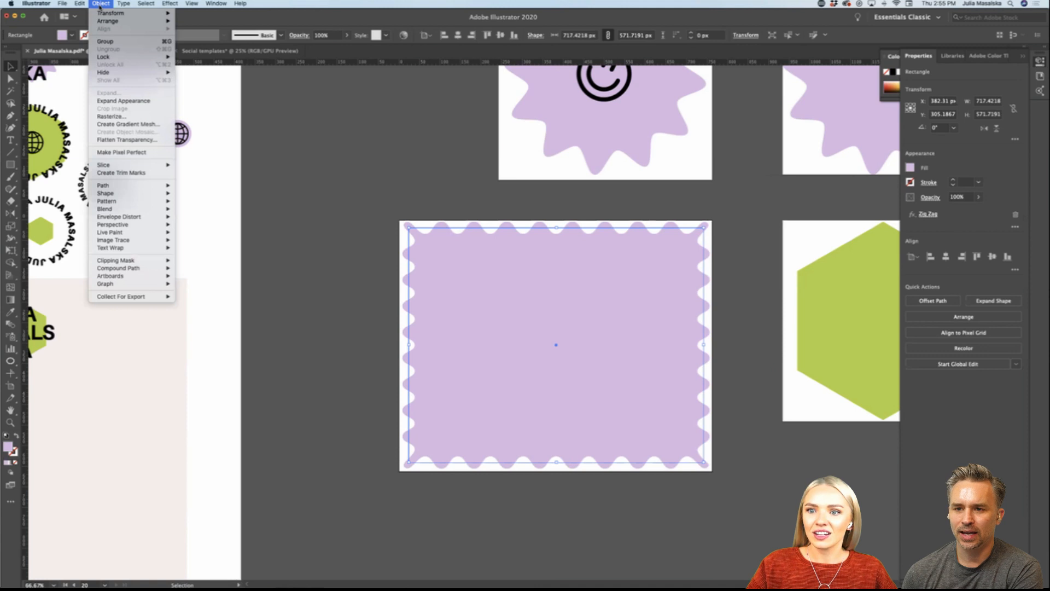
{"action": "left_click", "coordinate": [124, 101]}
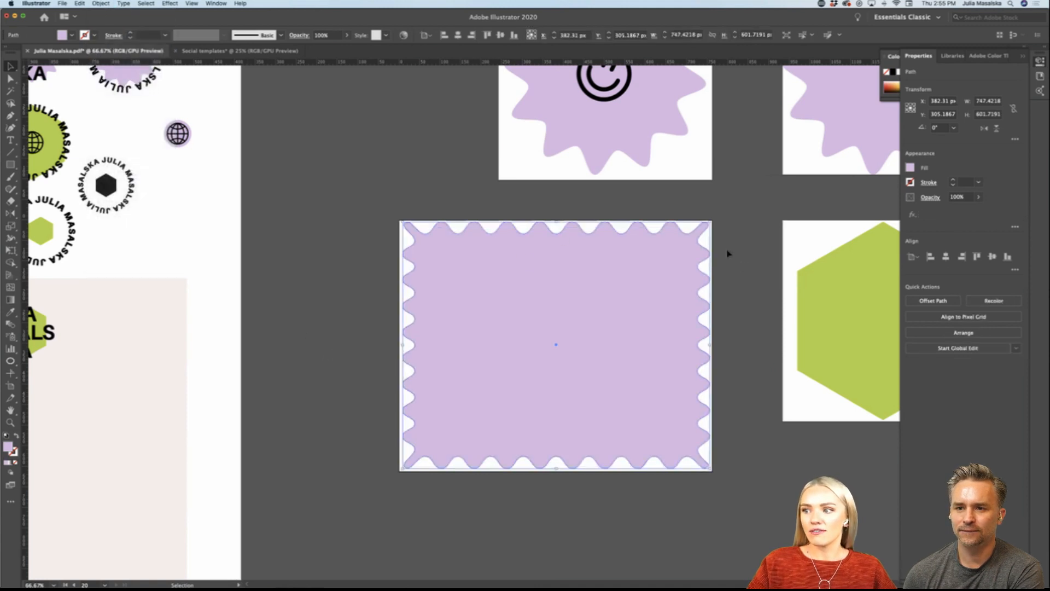
{"action": "left_click", "coordinate": [749, 366]}
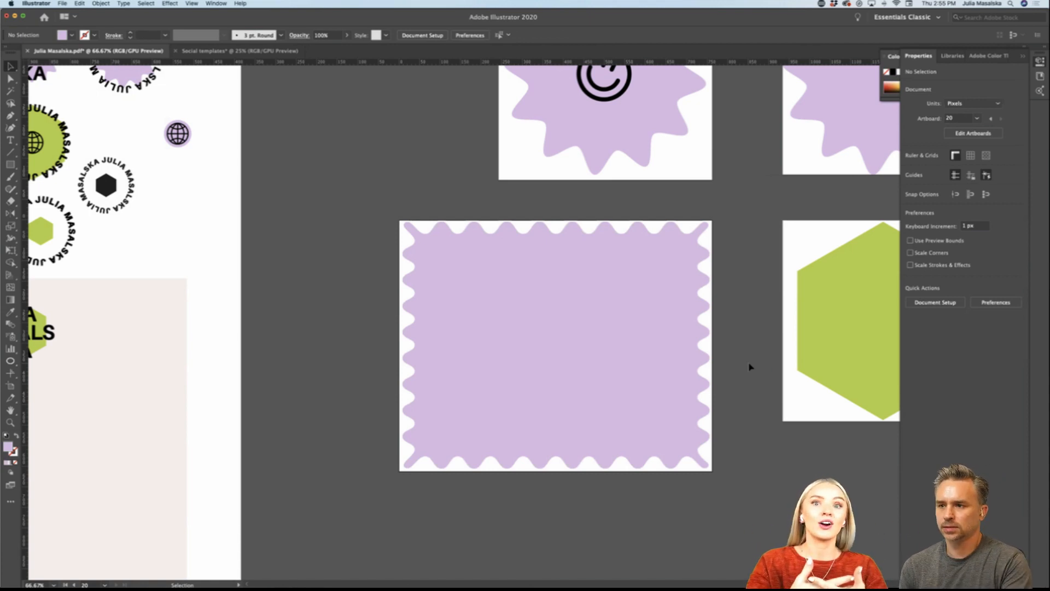
Step: Look over the starburst, hexagon and wavy-edged rectangle artboards and compare them with the logo sheet
{"action": "scroll", "coordinate": [749, 367], "scroll_direction": "up", "scroll_amount": 2}
{"action": "scroll", "coordinate": [749, 366], "scroll_direction": "right", "scroll_amount": 2}
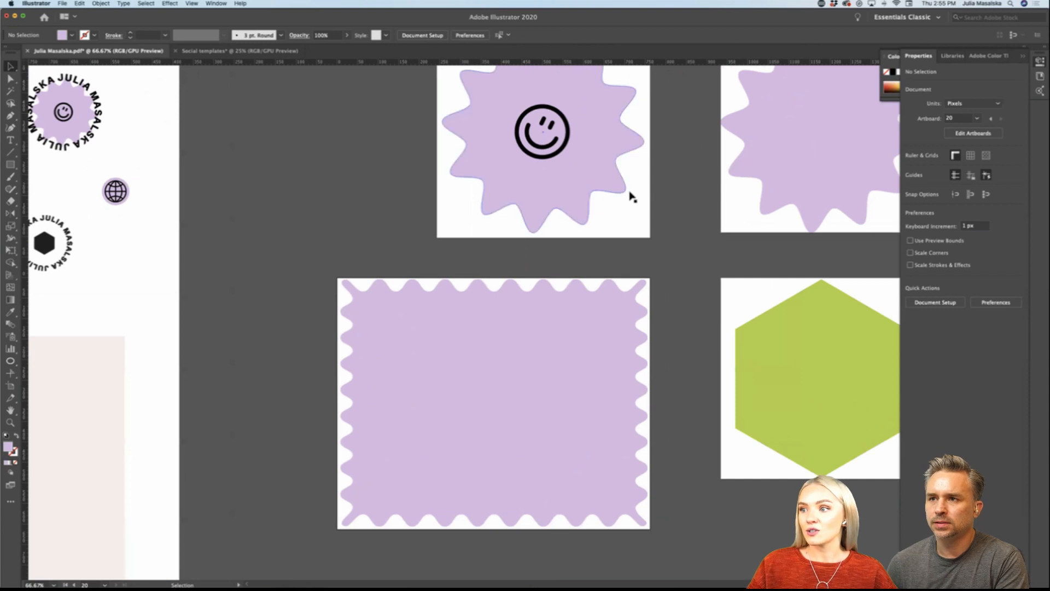
{"action": "left_click", "coordinate": [616, 179]}
{"action": "left_click", "coordinate": [775, 212]}
{"action": "left_click", "coordinate": [804, 398]}
{"action": "scroll", "coordinate": [804, 399], "scroll_direction": "down", "scroll_amount": 2}
{"action": "scroll", "coordinate": [804, 399], "scroll_direction": "right", "scroll_amount": 3}
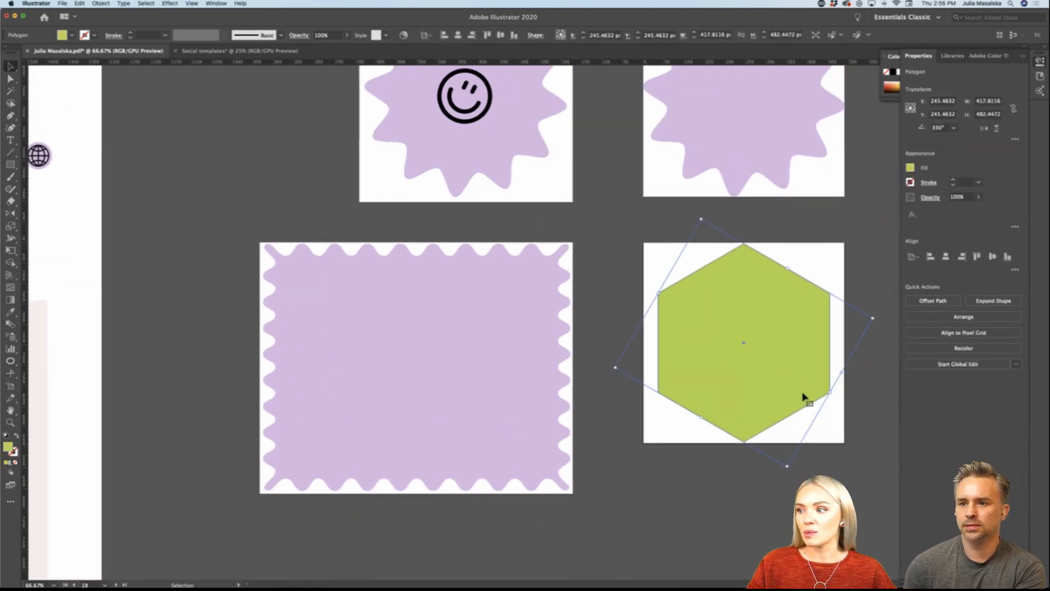
{"action": "left_click", "coordinate": [693, 490]}
{"action": "scroll", "coordinate": [693, 491], "scroll_direction": "down", "scroll_amount": 3}
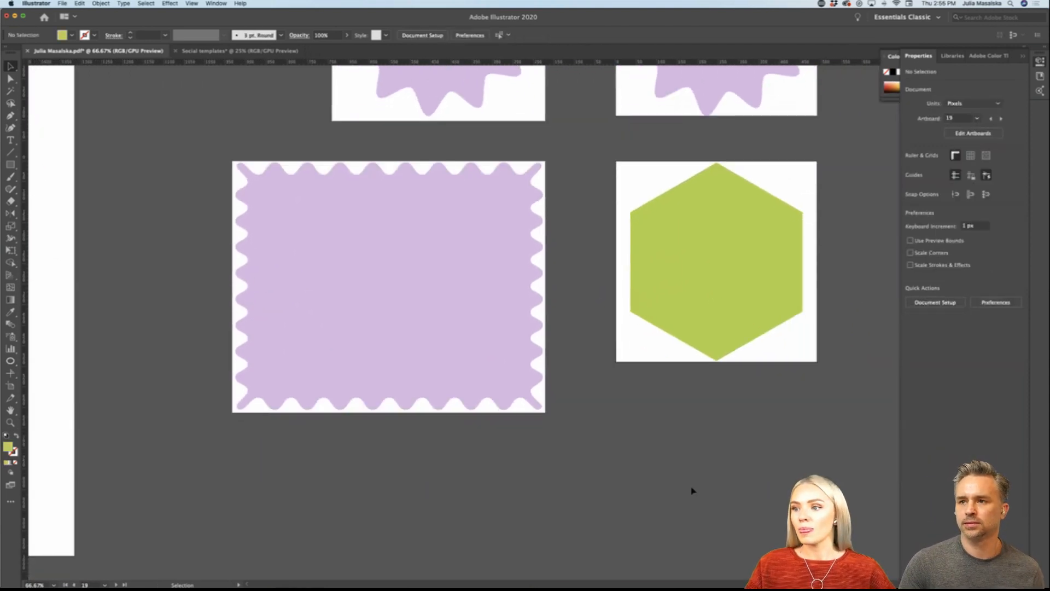
{"action": "scroll", "coordinate": [693, 491], "scroll_direction": "left", "scroll_amount": 2}
{"action": "left_click", "coordinate": [551, 339]}
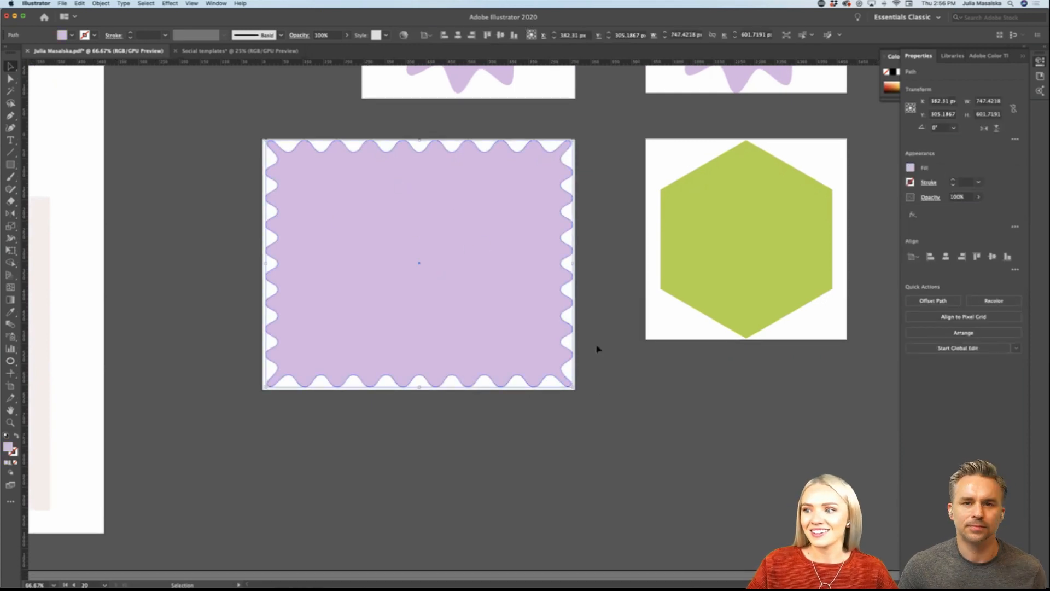
{"action": "scroll", "coordinate": [596, 348], "scroll_direction": "up", "scroll_amount": 1}
{"action": "scroll", "coordinate": [596, 348], "scroll_direction": "left", "scroll_amount": 1}
{"action": "scroll", "coordinate": [597, 349], "scroll_direction": "down", "scroll_amount": 1}
{"action": "scroll", "coordinate": [597, 349], "scroll_direction": "down", "scroll_amount": 1}
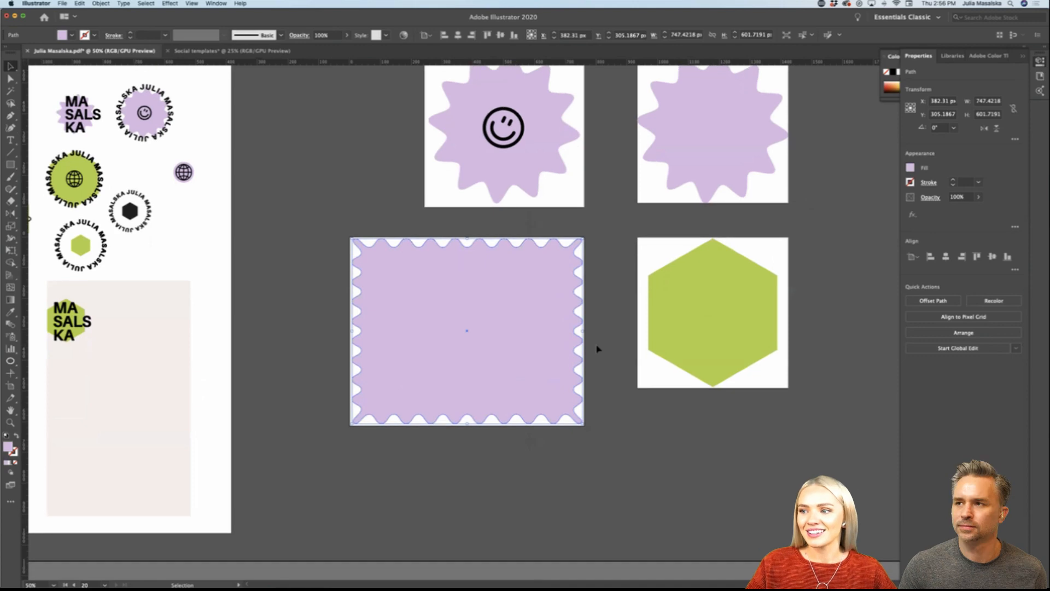
{"action": "left_click", "coordinate": [597, 349]}
{"action": "scroll", "coordinate": [597, 349], "scroll_direction": "down", "scroll_amount": 1}
{"action": "scroll", "coordinate": [597, 349], "scroll_direction": "down", "scroll_amount": 1}
{"action": "scroll", "coordinate": [597, 348], "scroll_direction": "left", "scroll_amount": 5}
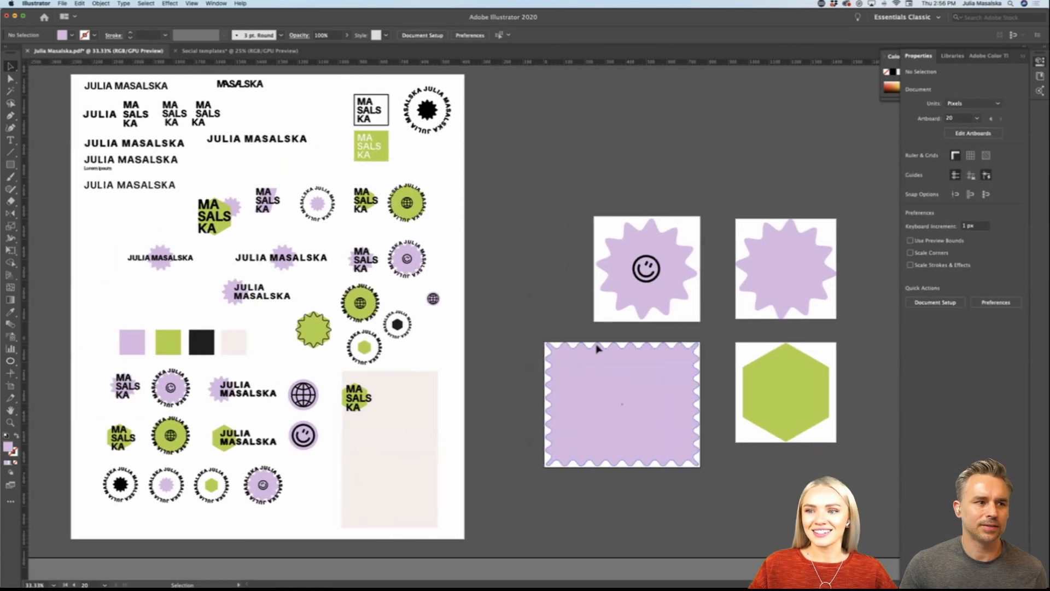